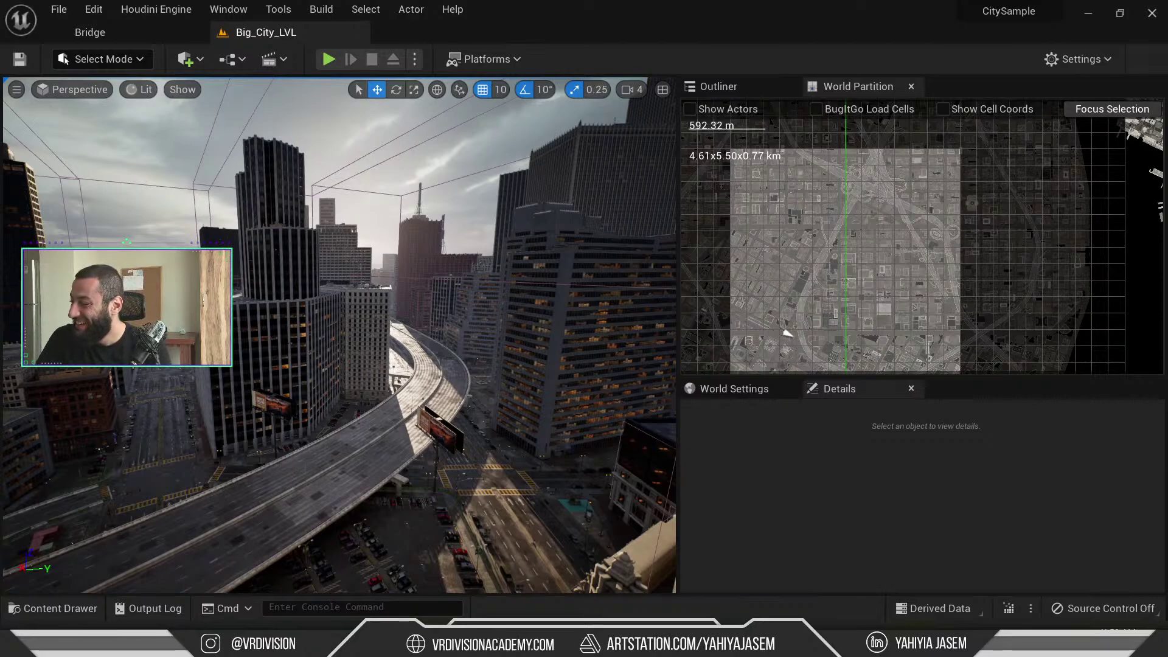
pyautogui.hotkey('alt', 'Tab')
pyautogui.hotkey('ctrl', 'shift', 'a')
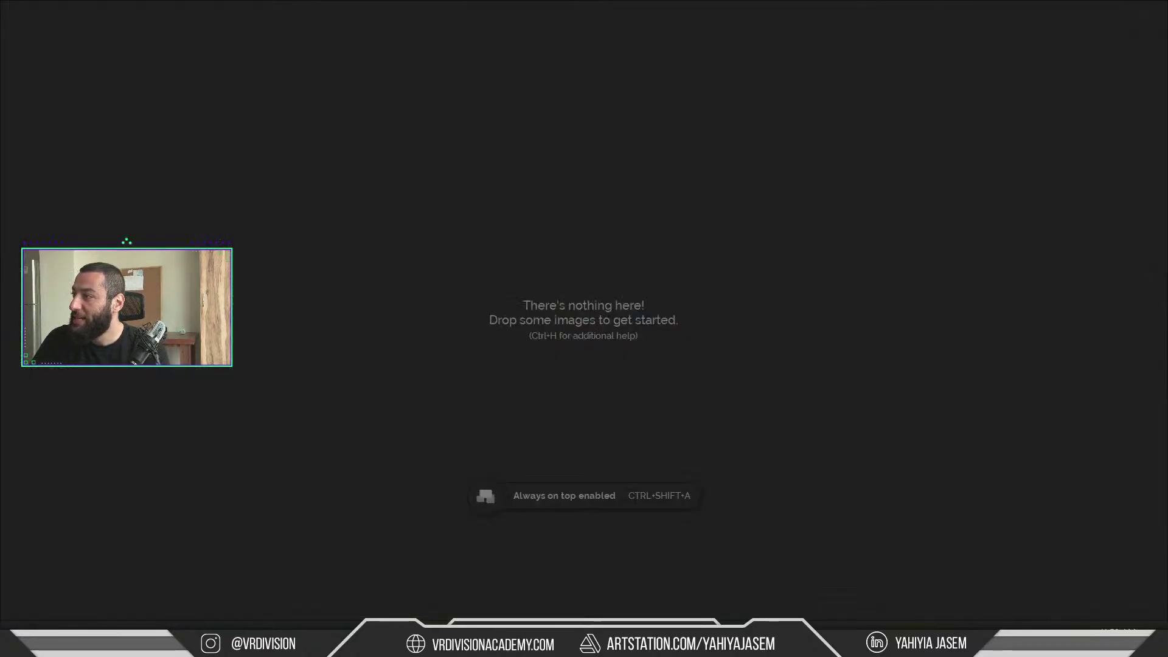
pyautogui.hotkey('ctrl', 'f')
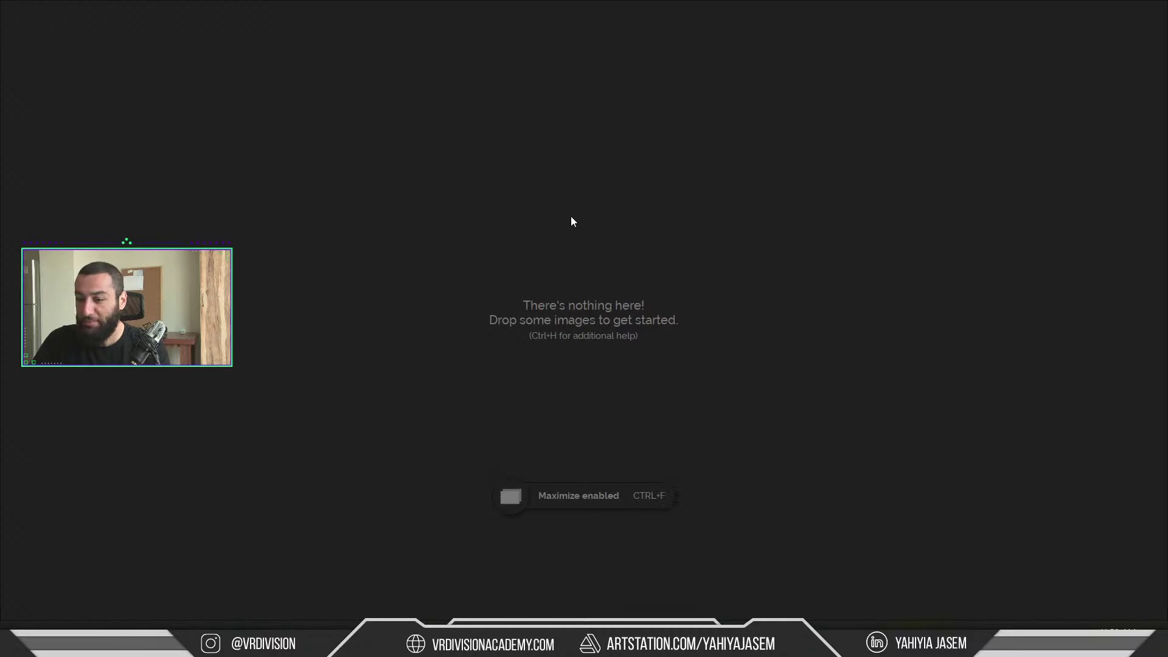
pyautogui.rightClick(597, 202)
pyautogui.click(627, 462)
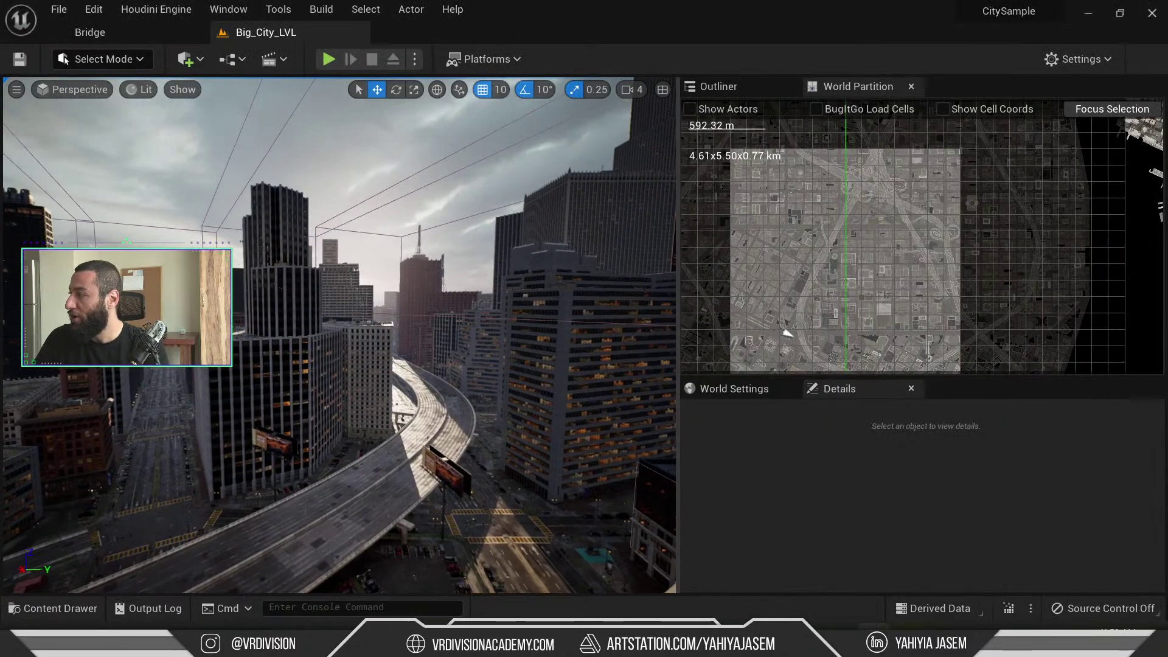
# - Examine the Big_City_LVL city from several viewpoints, covering the skyline, the highway, the waterfront and the streets at ground level
pyautogui.moveTo(642, 326); pyautogui.dragTo(642, 327, button='right')
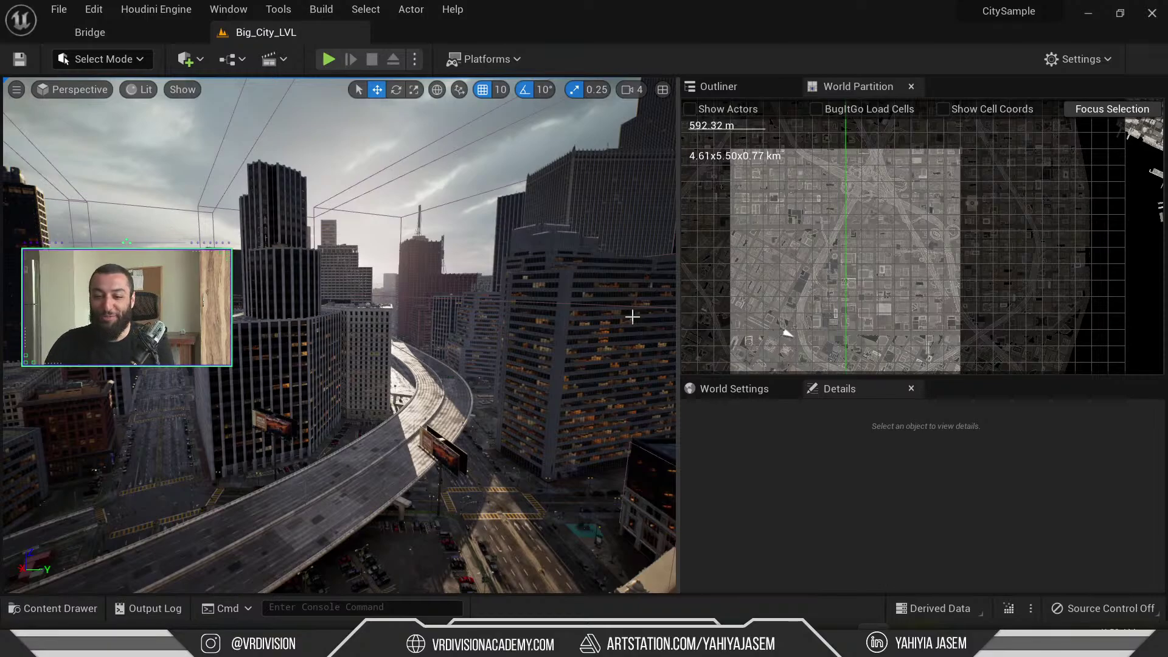
pyautogui.moveTo(633, 317); pyautogui.dragTo(499, 303, button='right')
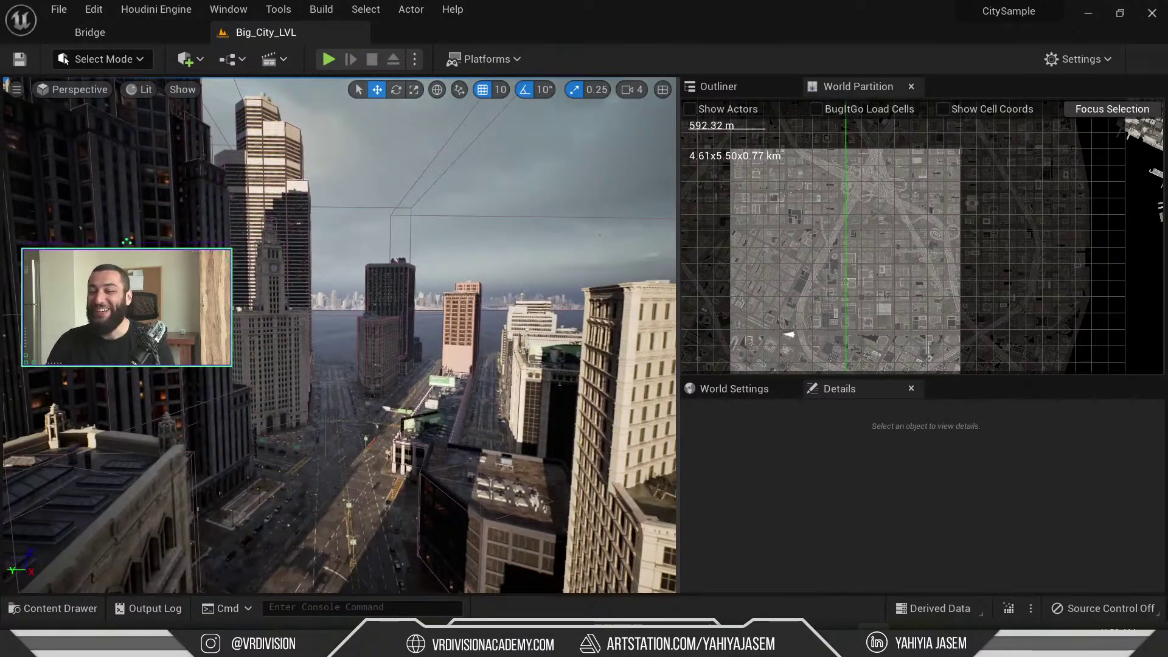
pyautogui.moveTo(378, 348); pyautogui.dragTo(382, 405, button='right')
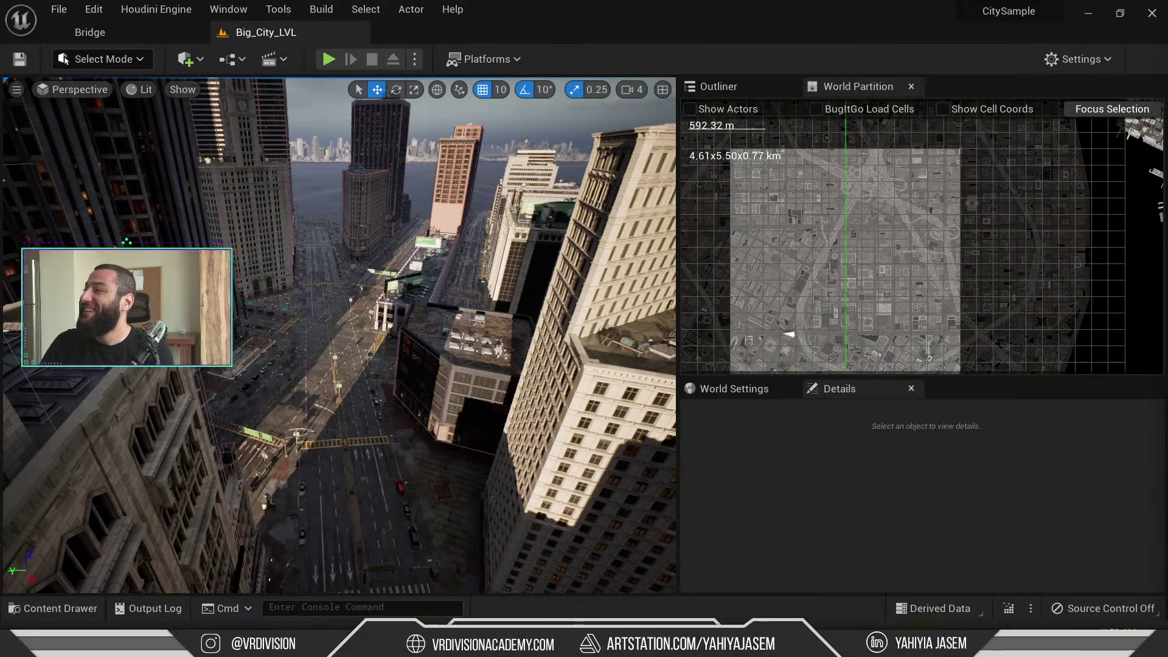
pyautogui.press('w')
pyautogui.moveTo(444, 289); pyautogui.dragTo(451, 330, button='right')
pyautogui.press('w')
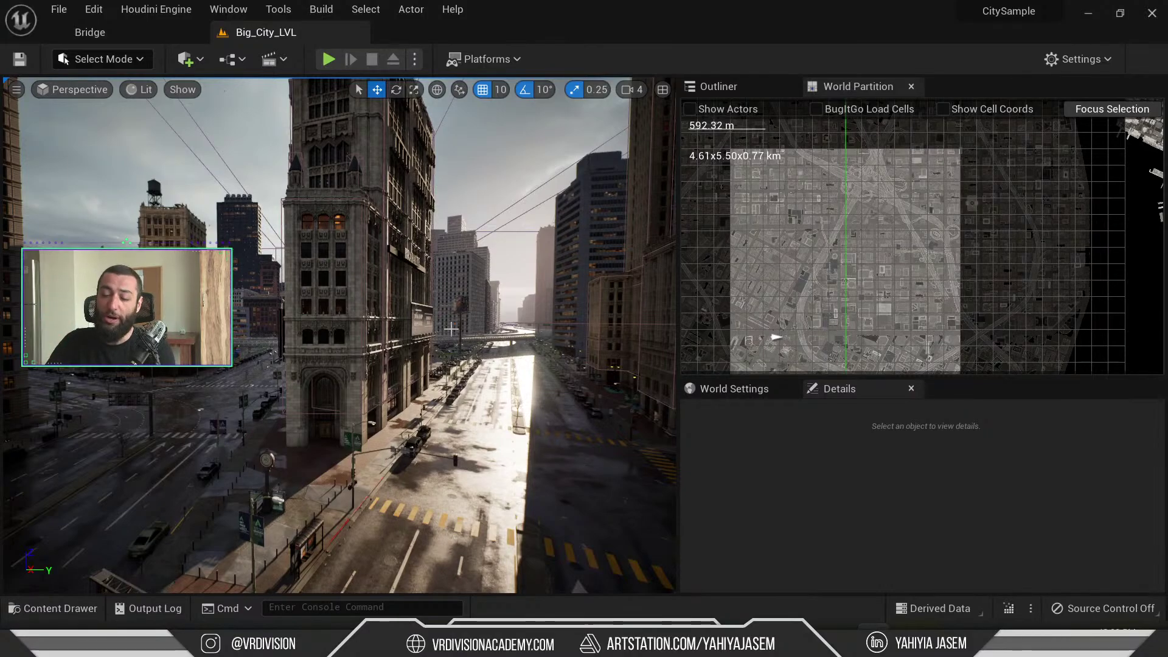
pyautogui.moveTo(404, 450); pyautogui.dragTo(360, 439, button='right')
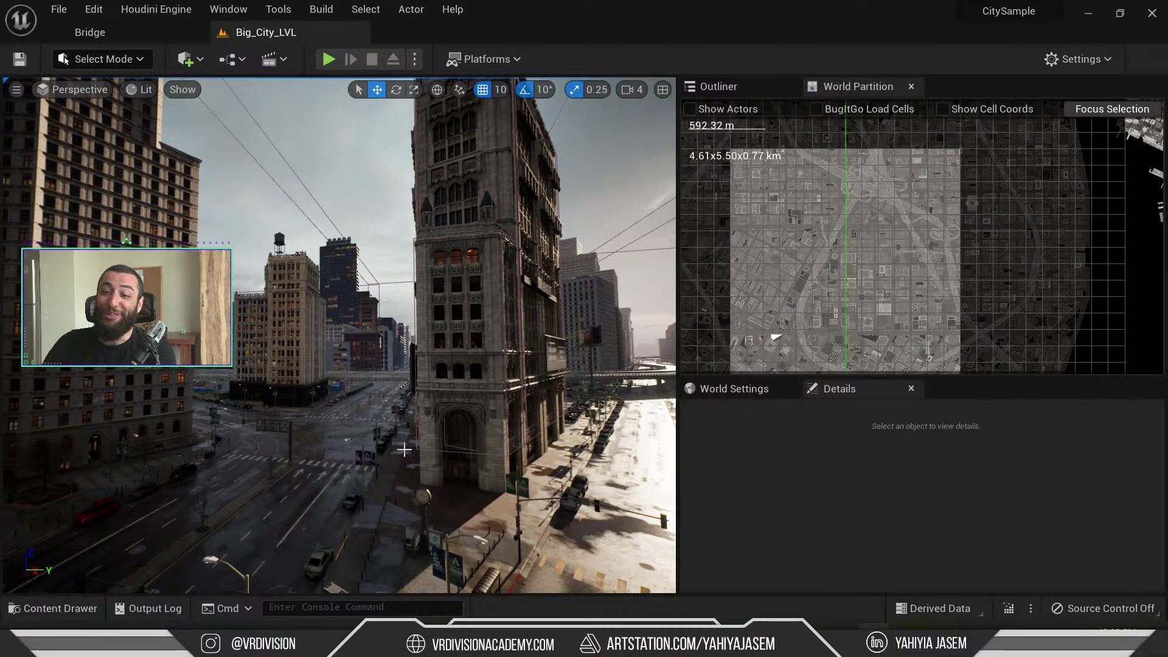
pyautogui.moveTo(470, 420); pyautogui.dragTo(493, 419, button='right')
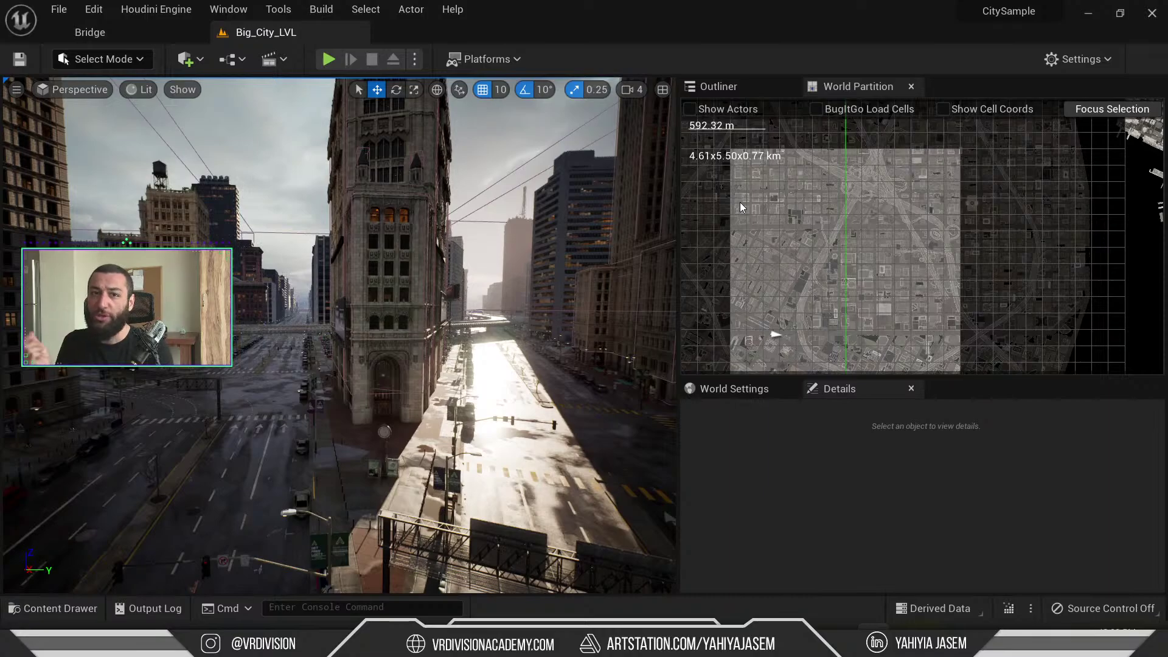
pyautogui.moveTo(737, 183); pyautogui.dragTo(715, 193, button='right')
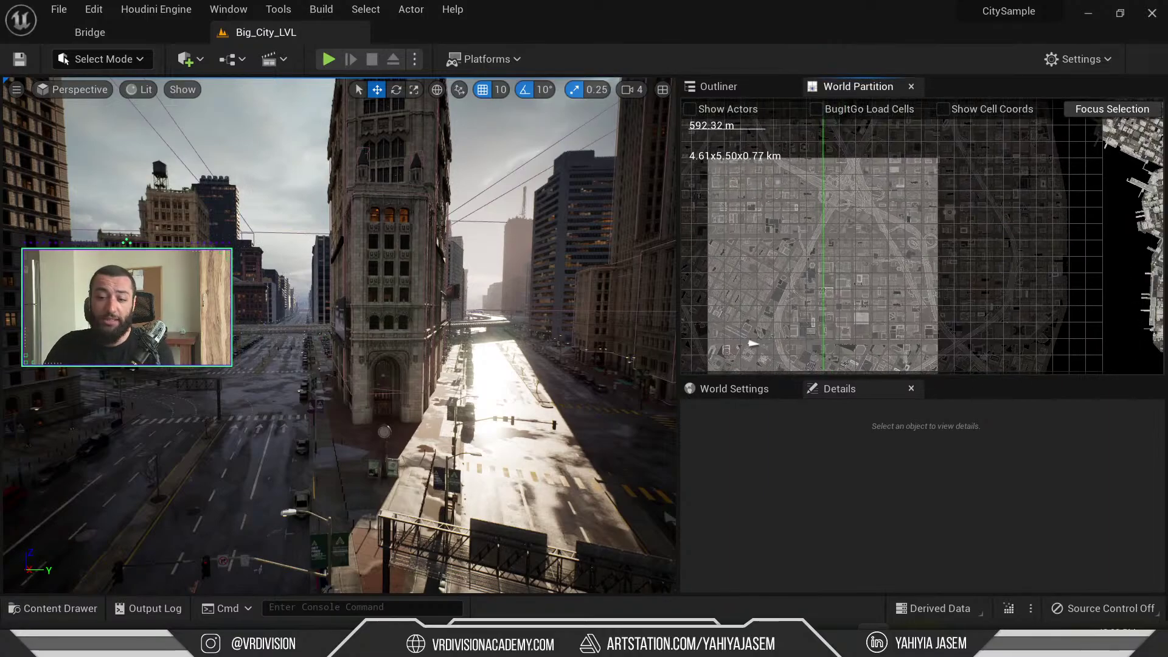
pyautogui.moveTo(474, 341); pyautogui.dragTo(417, 340, button='right')
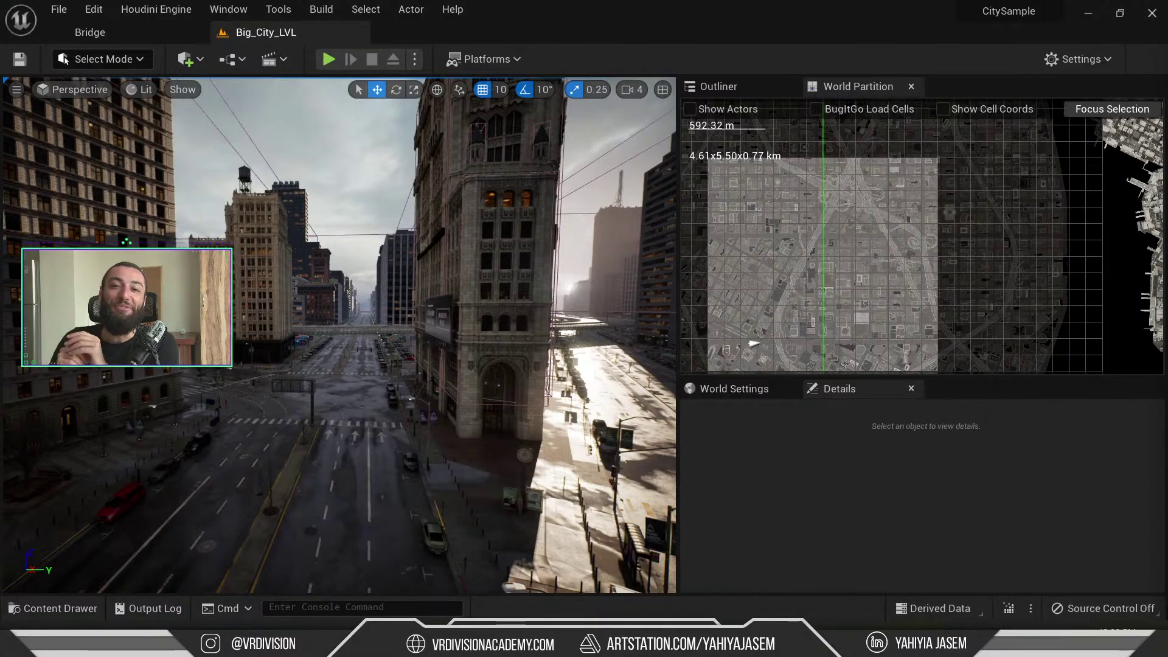
pyautogui.moveTo(398, 371)
pyautogui.mouseDown(button='right')
pyautogui.moveTo(438, 343)
pyautogui.moveTo(474, 268)
pyautogui.moveTo(389, 353)
pyautogui.mouseUp(button='right')
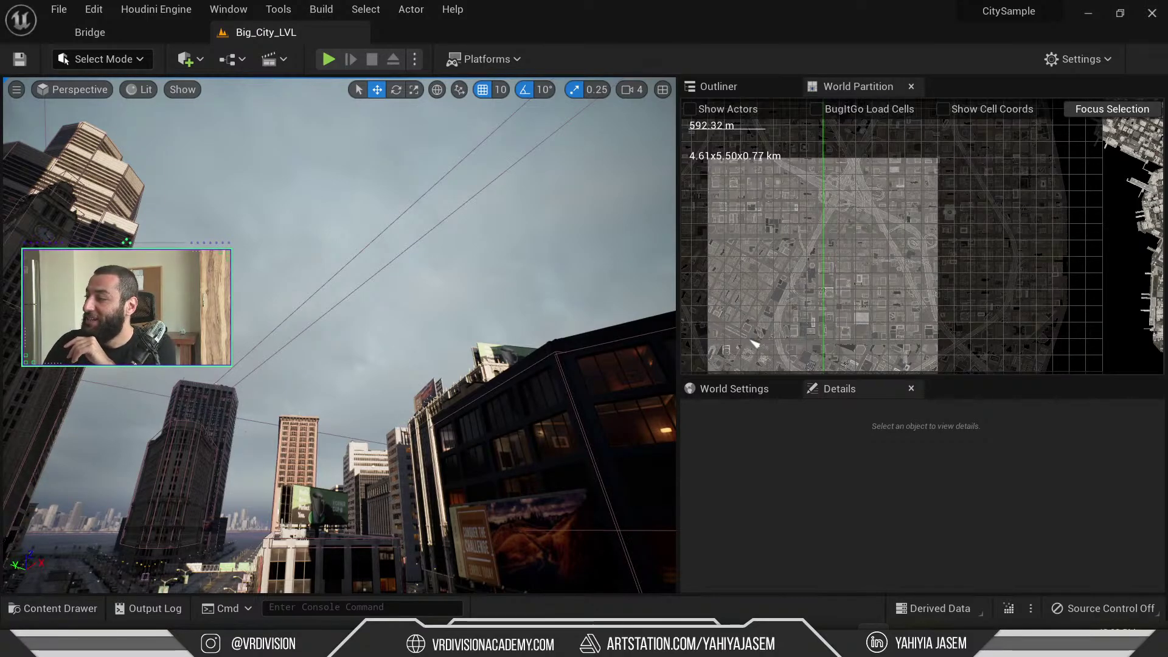
pyautogui.moveTo(459, 258)
pyautogui.mouseDown(button='right')
pyautogui.moveTo(420, 393)
pyautogui.moveTo(392, 380)
pyautogui.moveTo(455, 243)
pyautogui.mouseUp(button='right')
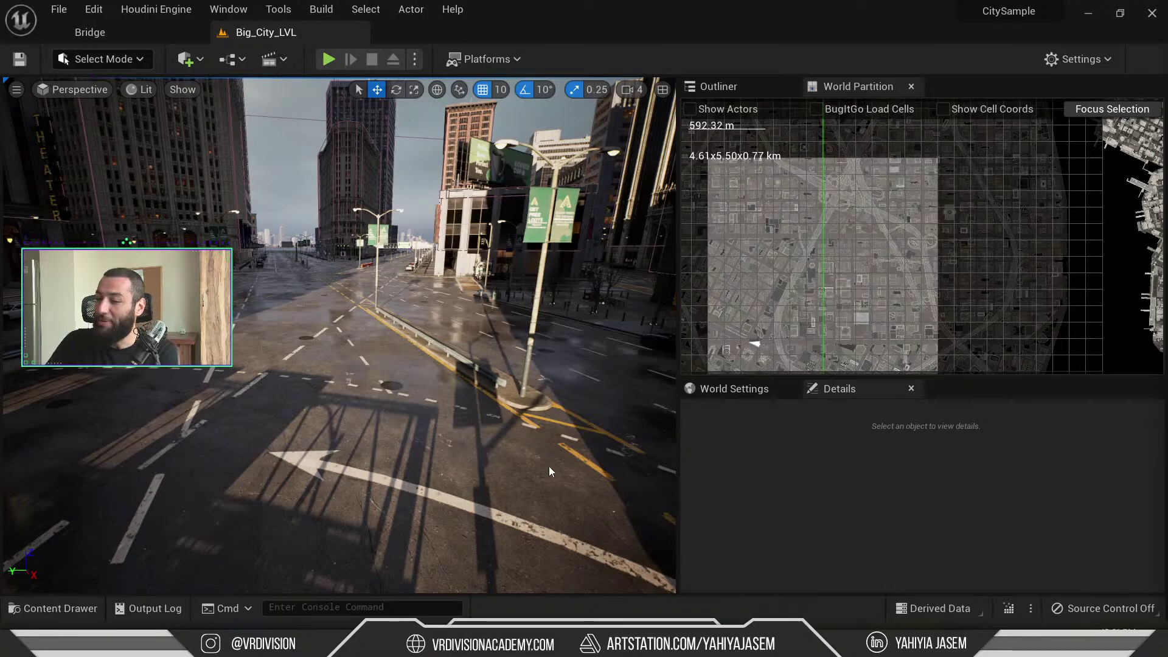
pyautogui.moveTo(549, 471); pyautogui.dragTo(453, 469, button='right')
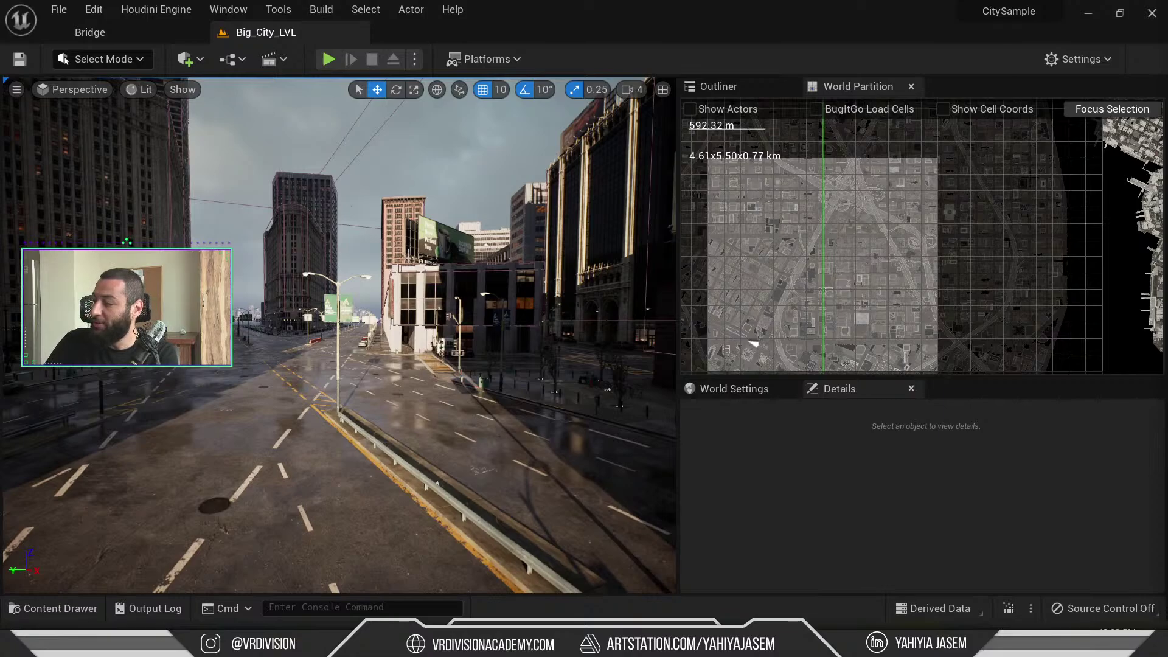
pyautogui.moveTo(488, 288); pyautogui.dragTo(452, 291, button='right')
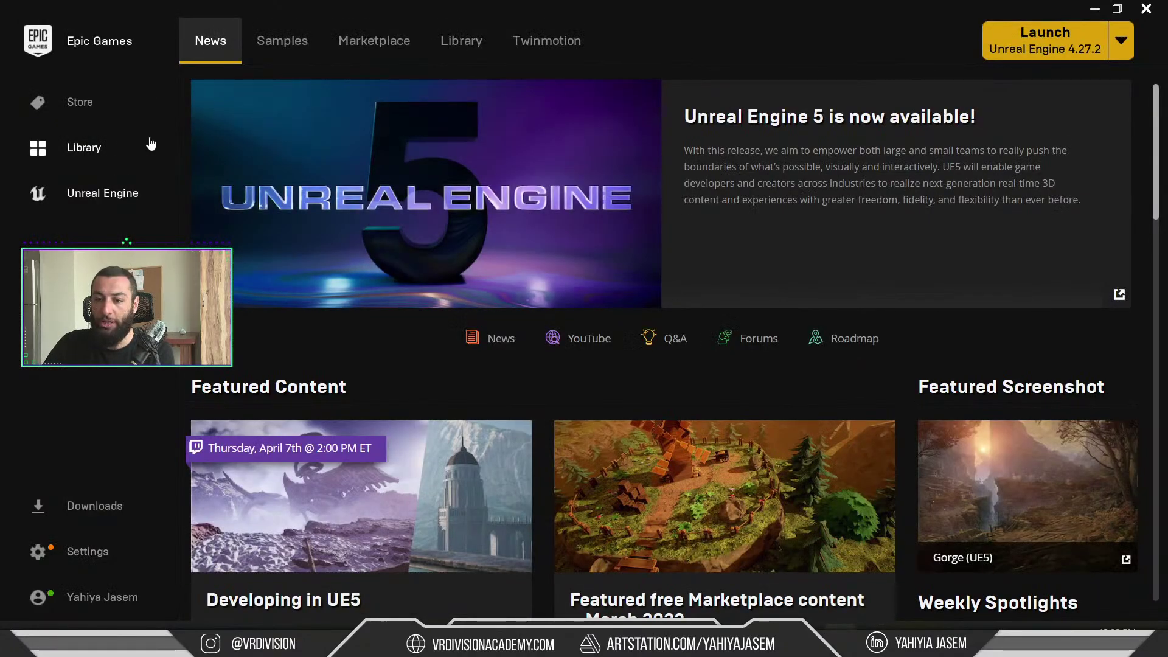
# - Switch to the Epic Games Launcher and open the City Sample content page from the Unreal Engine samples
pyautogui.scroll(-4, 608, 244)
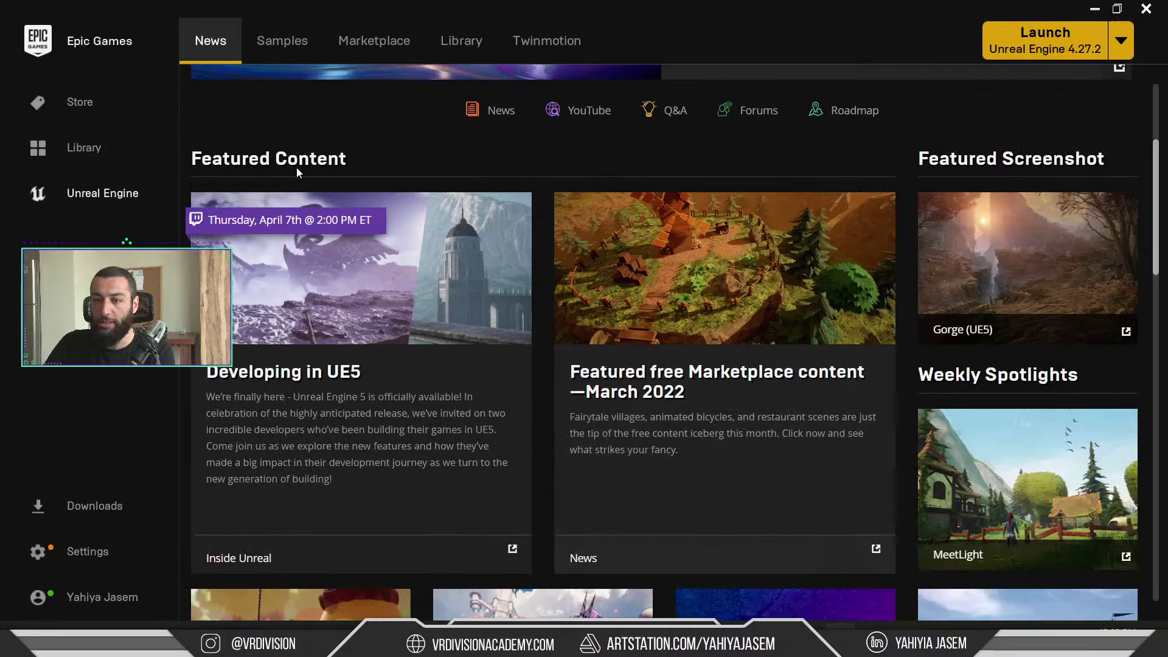
pyautogui.scroll(4, 310, 103)
pyautogui.click(282, 41)
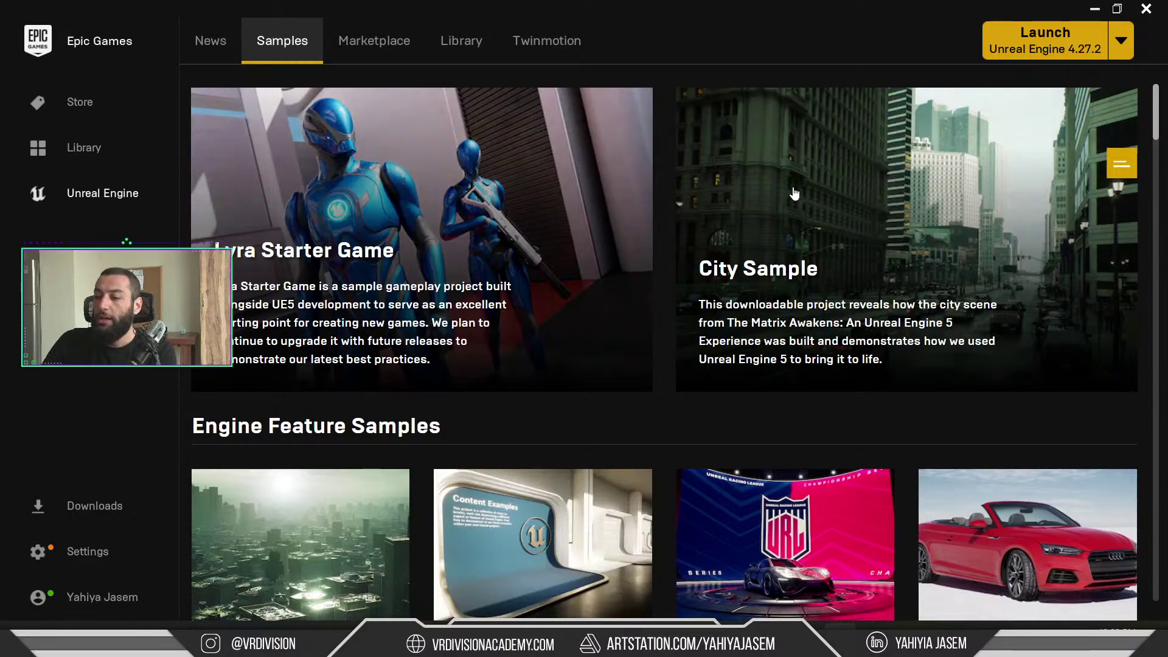
pyautogui.click(845, 223)
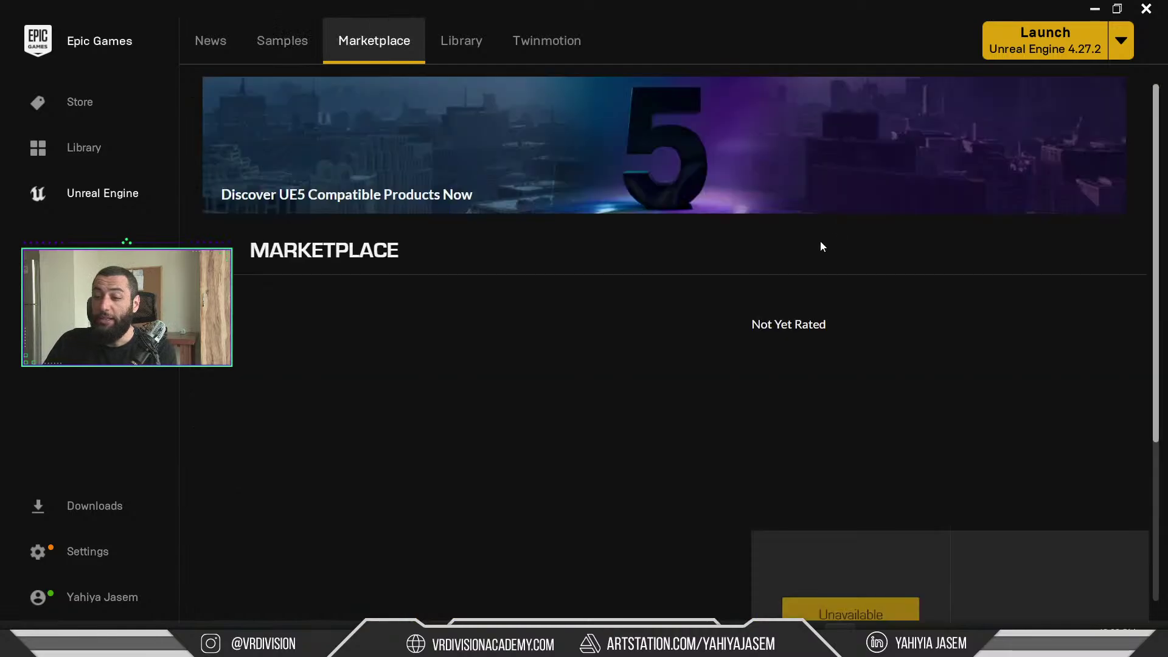
pyautogui.scroll(-2, 790, 264)
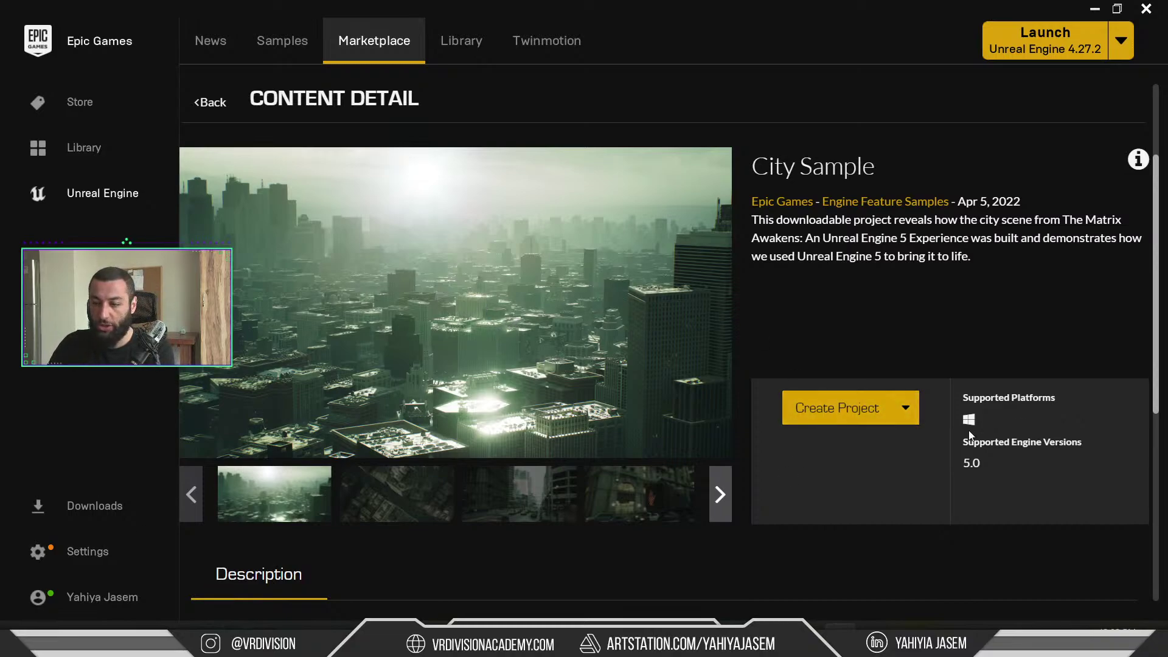
pyautogui.click(903, 417)
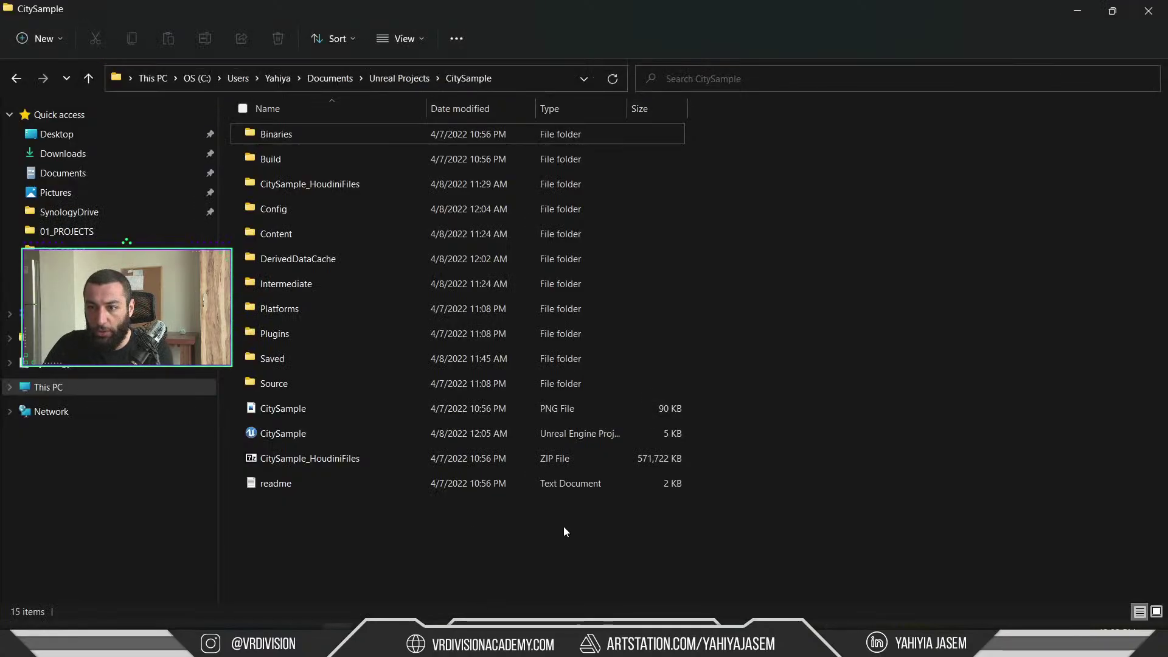
# - Look over the contents of the CitySample project folder in File Explorer, and restore the folder window to its smaller size
pyautogui.moveTo(490, 558); pyautogui.dragTo(386, 126)
pyautogui.click(718, 232)
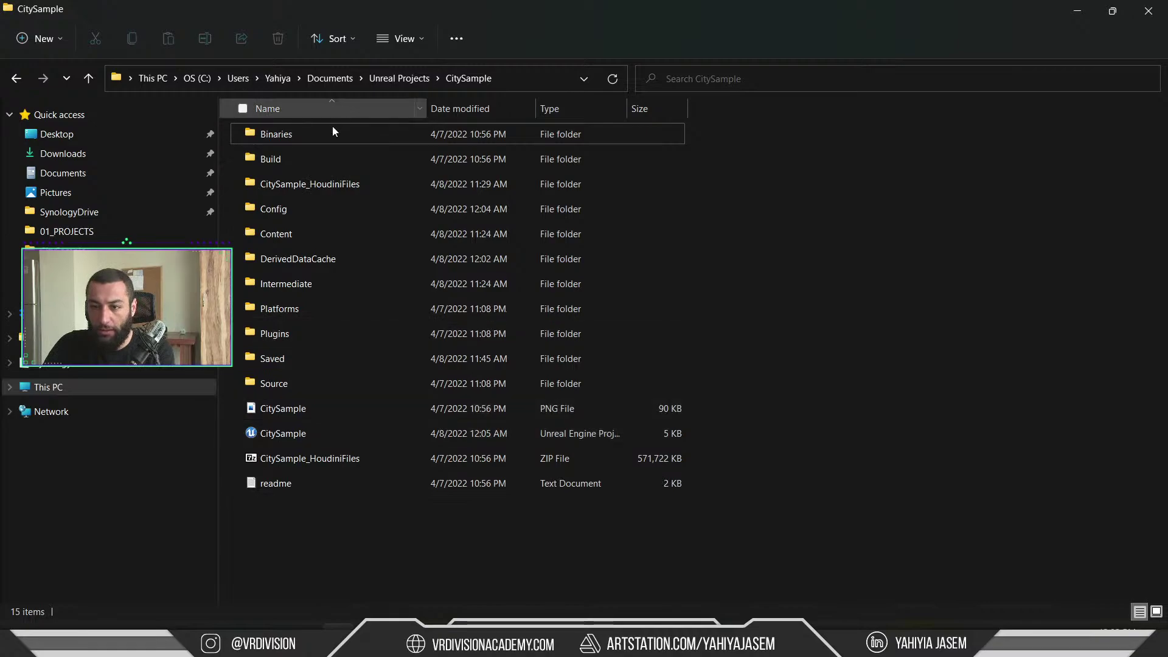
pyautogui.doubleClick(479, 9)
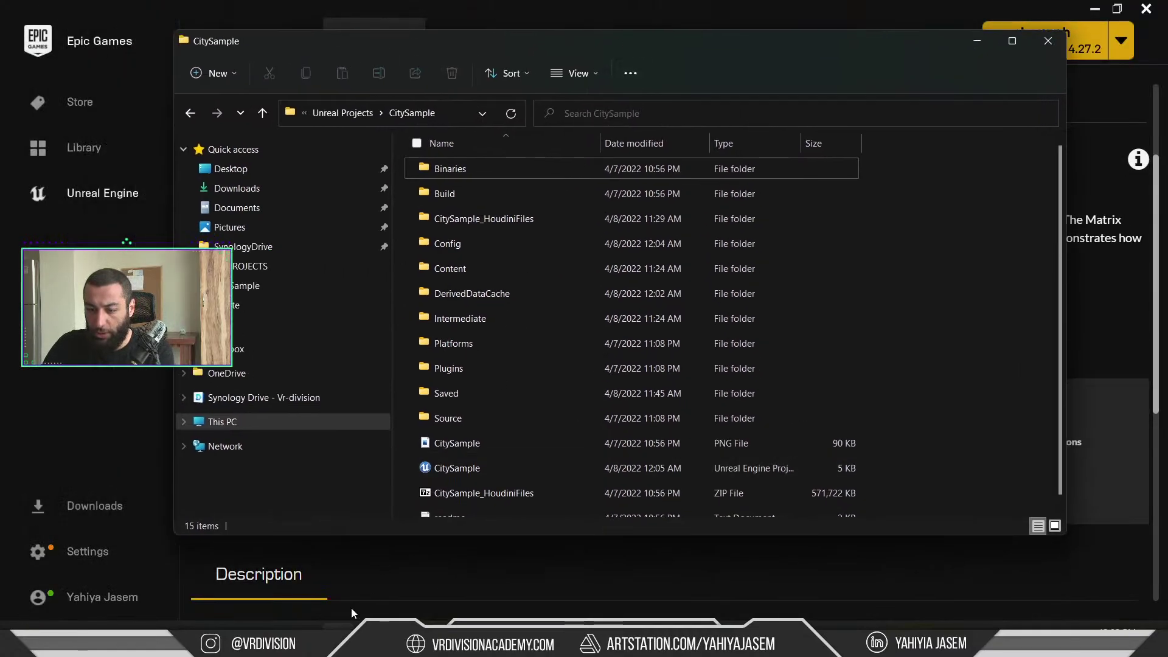
# - Open a second File Explorer window, browse from the C: drive to the Epic Games Launcher's VaultCache folder, and place it over the CitySample window
pyautogui.rightClick(351, 612)
pyautogui.click(311, 553)
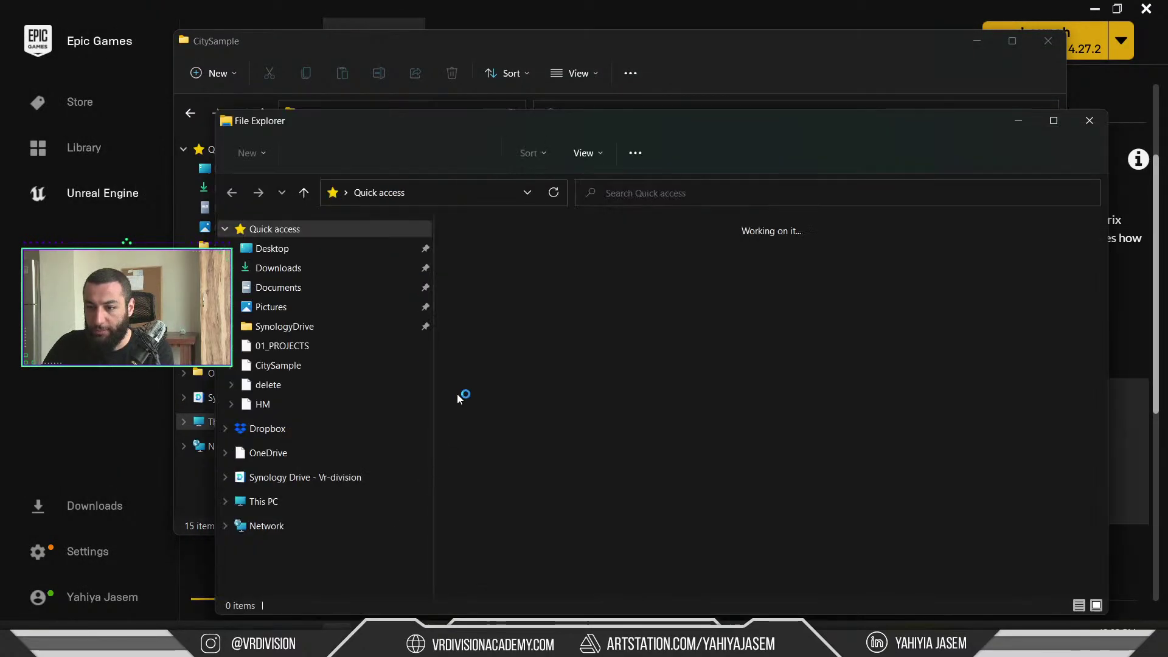
pyautogui.click(286, 501)
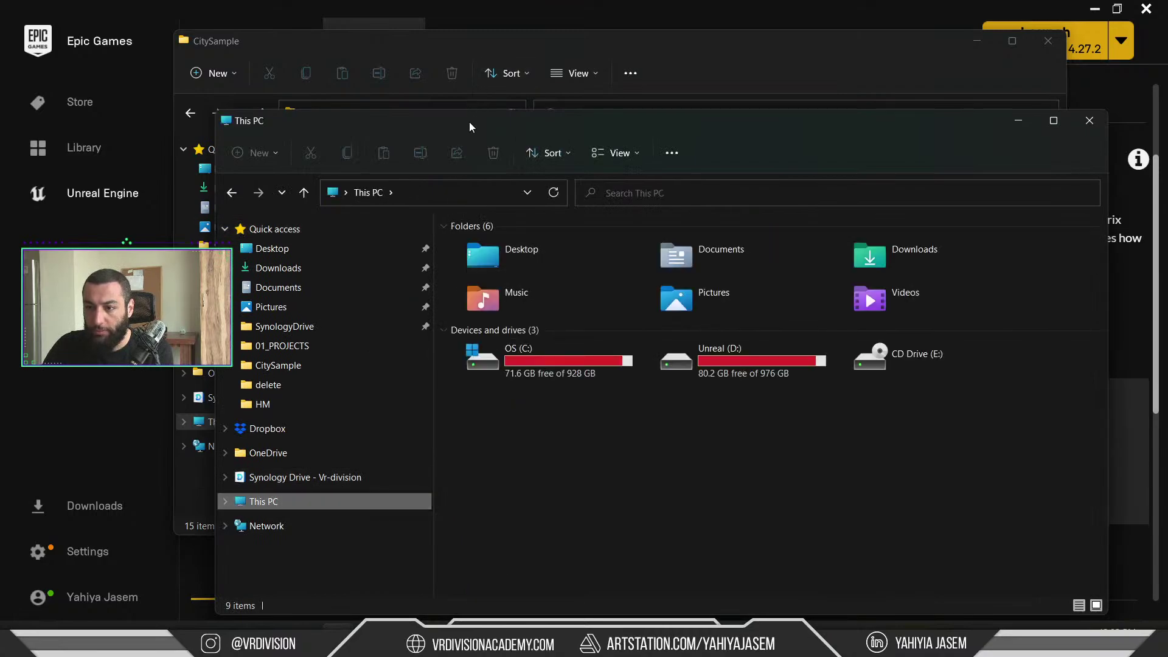
pyautogui.moveTo(469, 121); pyautogui.dragTo(446, 99)
pyautogui.doubleClick(510, 341)
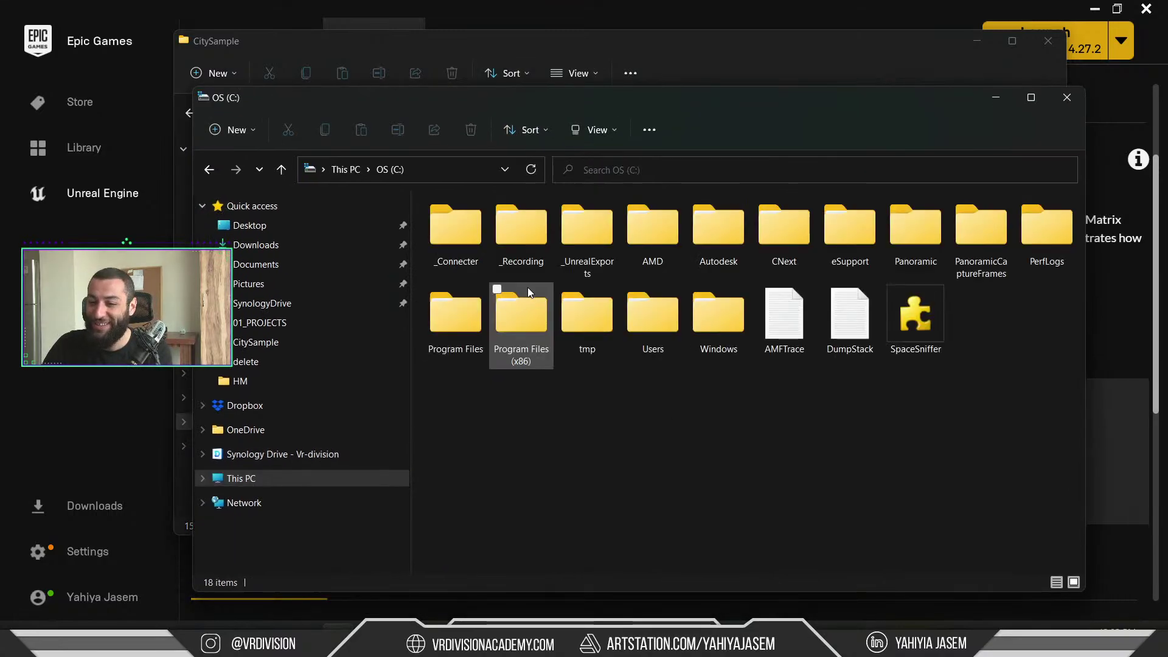
pyautogui.moveTo(604, 118); pyautogui.dragTo(991, 149)
pyautogui.click(292, 41)
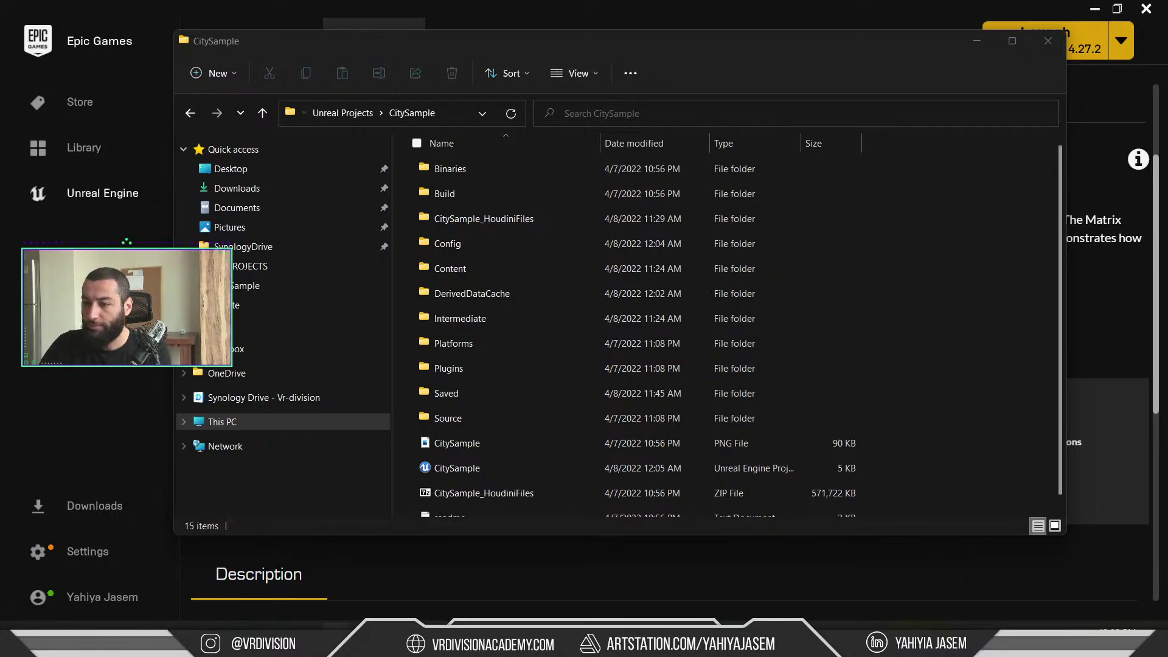
pyautogui.moveTo(1167, 225); pyautogui.dragTo(391, 97)
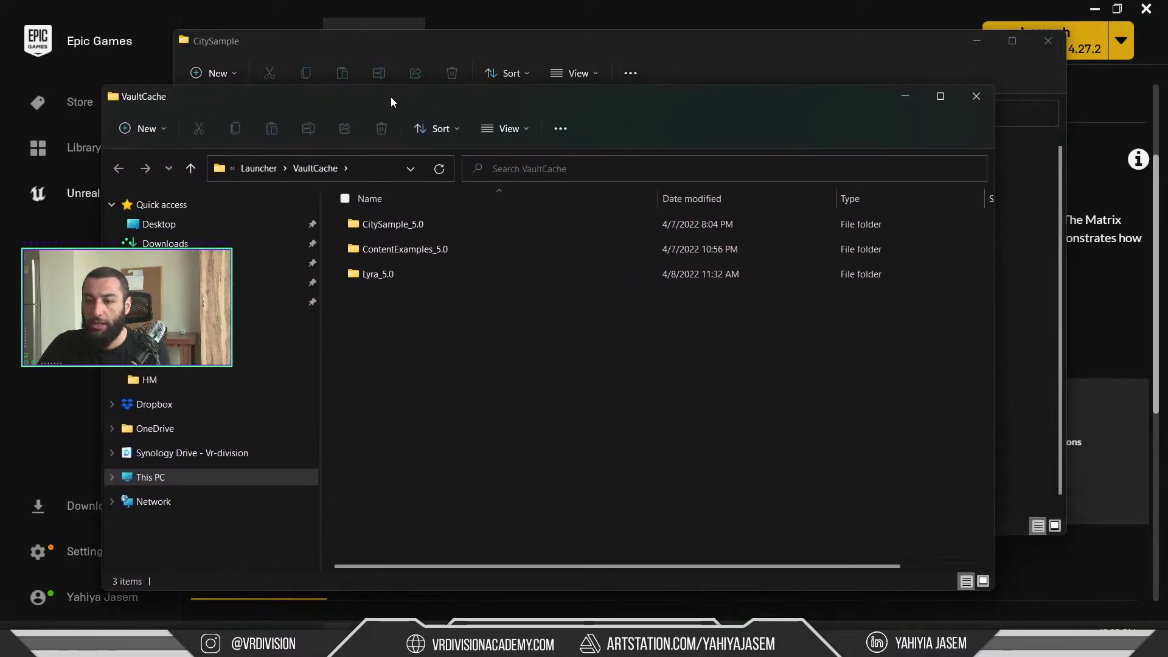
# - Return to the Epic Games Launcher and open the Unreal Engine library with the engine versions and projects
pyautogui.click(100, 24)
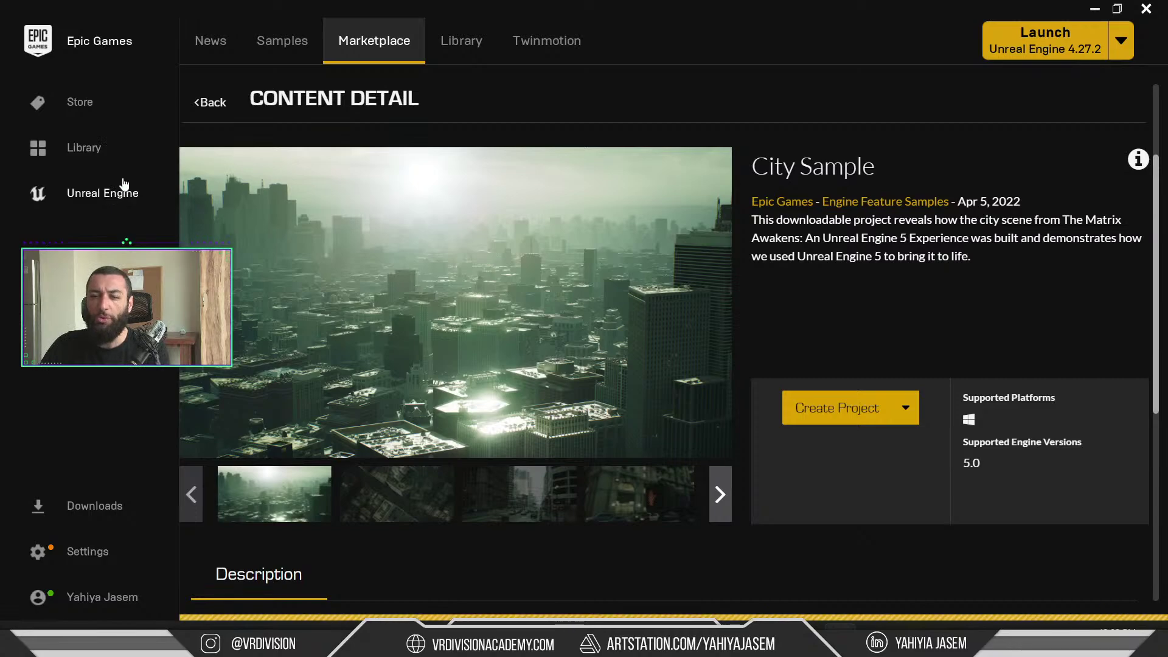
pyautogui.click(108, 193)
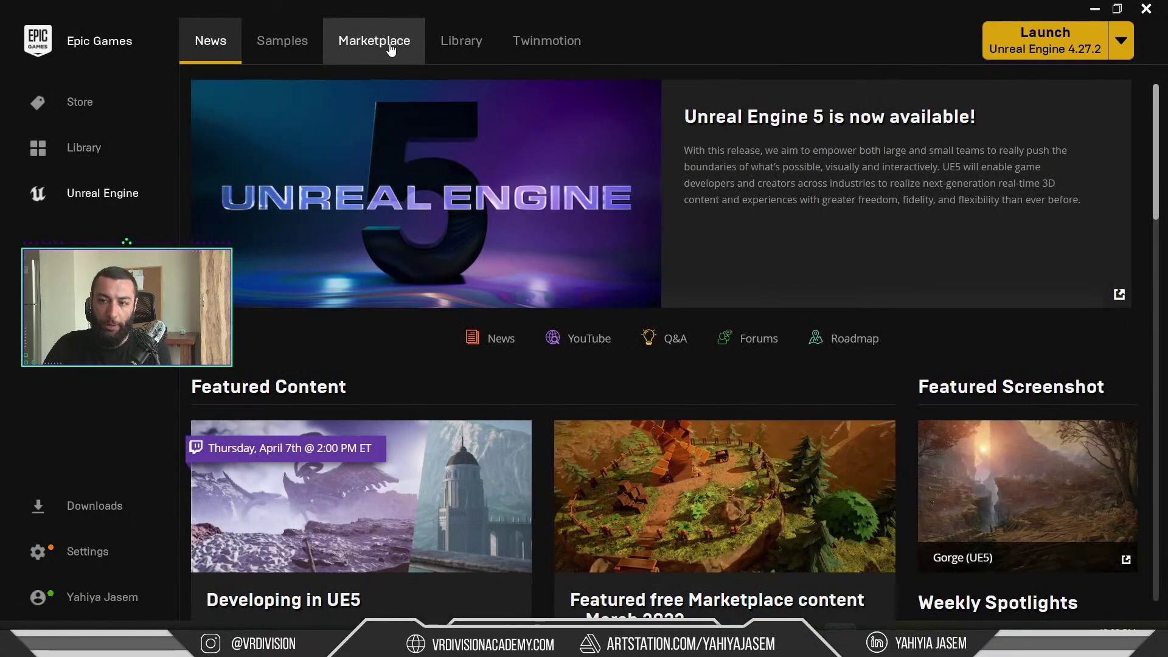
pyautogui.click(377, 54)
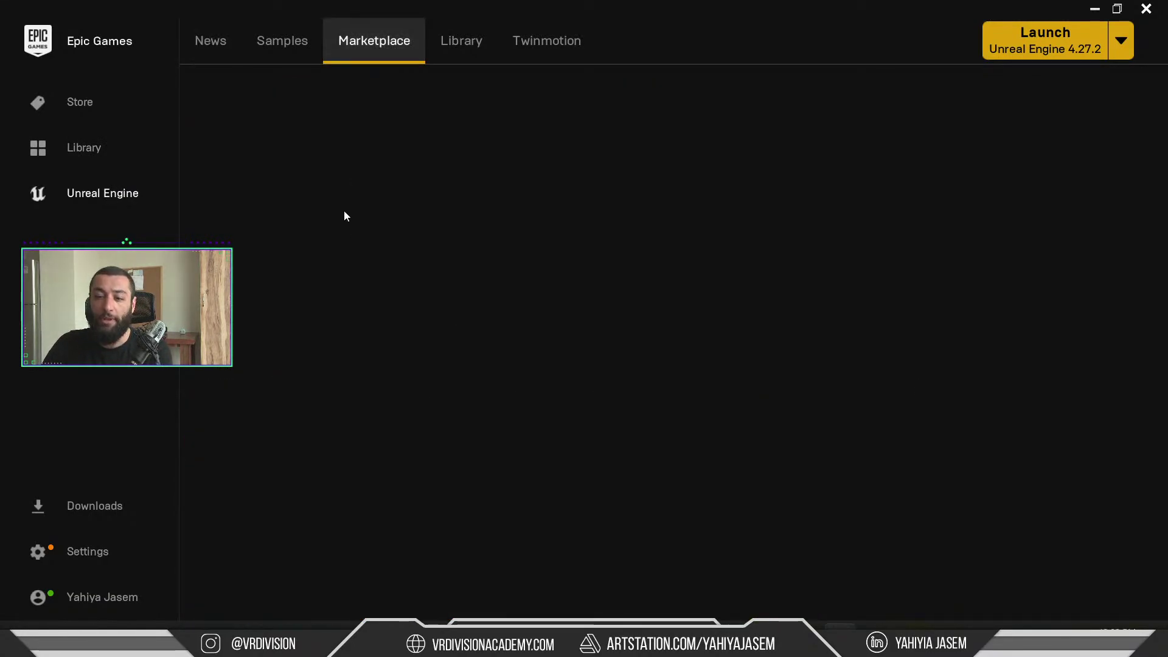
pyautogui.click(459, 49)
pyautogui.scroll(-5, 503, 268)
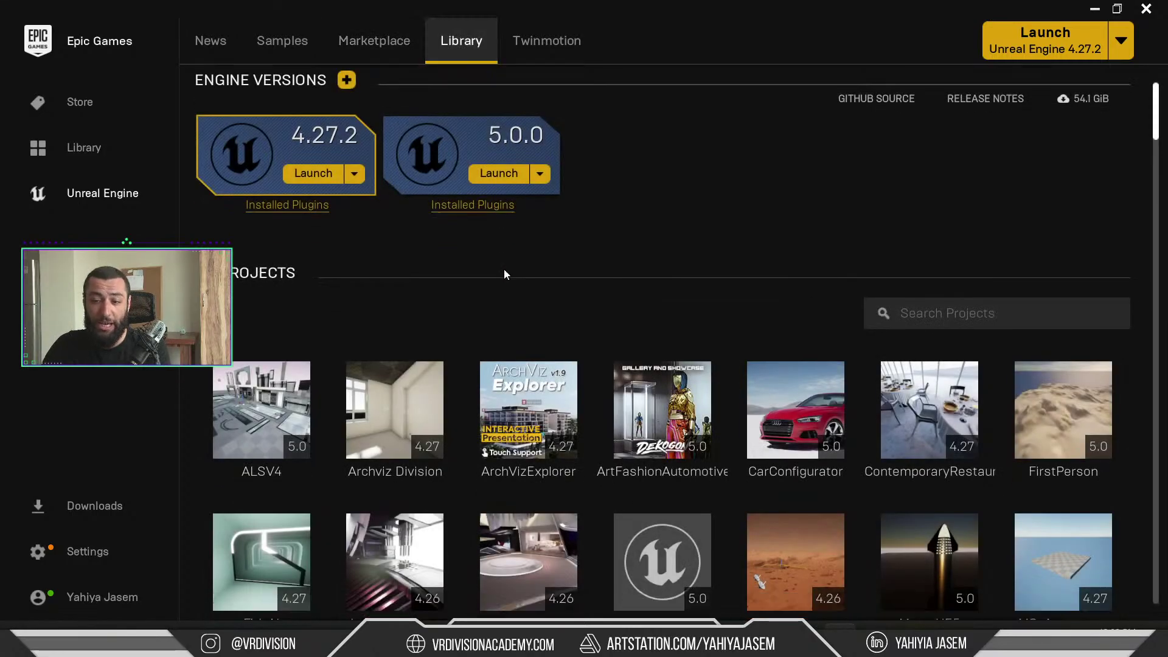
pyautogui.scroll(4, 743, 232)
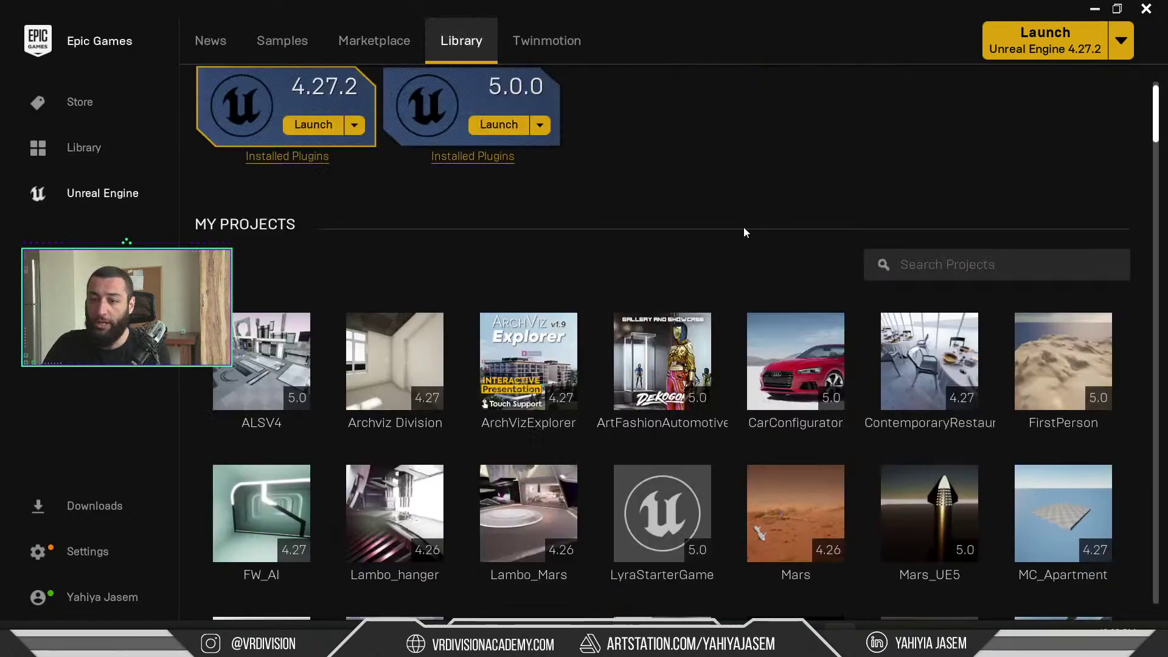
# - Filter the projects by "123" to shorten the list, and check the total size of the locally cached vault content
pyautogui.click(959, 274)
pyautogui.write('123')
pyautogui.scroll(-1, 320, 283)
pyautogui.scroll(-3, 320, 284)
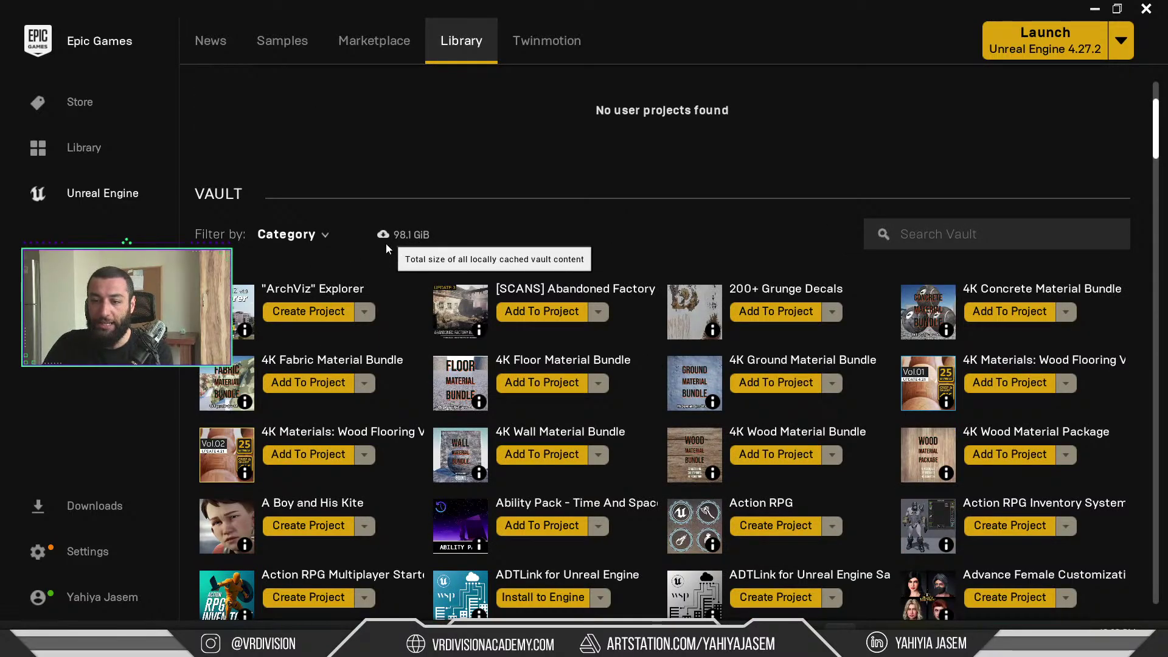
# - Minimize the launcher, maximize the VaultCache folder window, and go up through Epic Games to the Launcher folder
pyautogui.click(1093, 10)
pyautogui.doubleClick(387, 95)
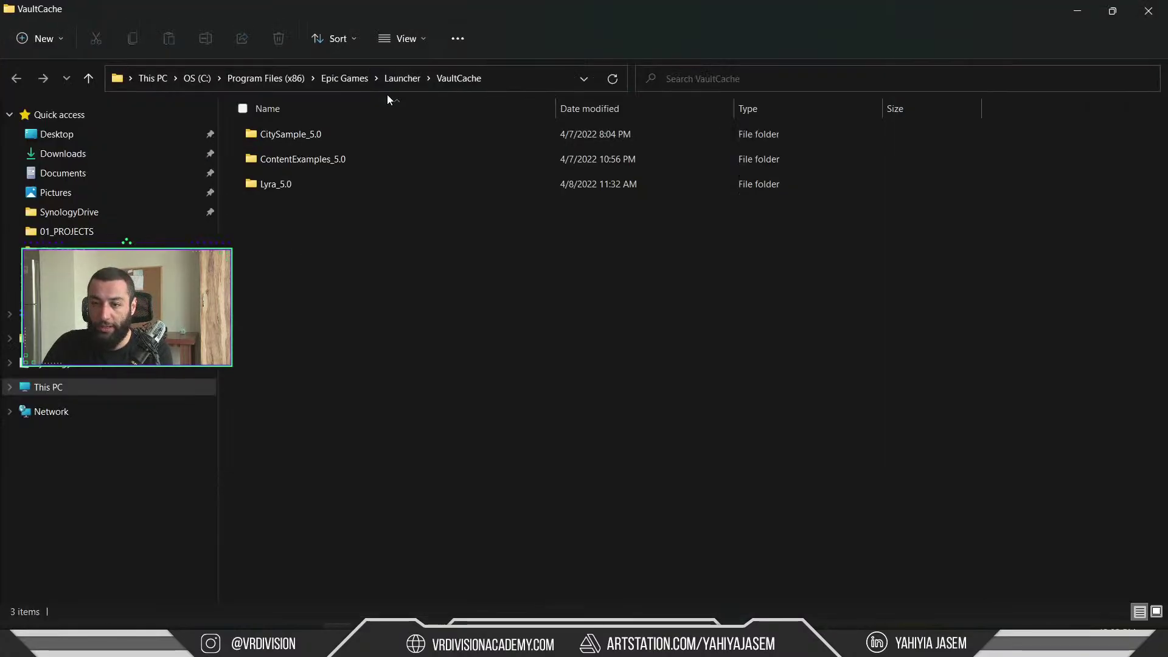
pyautogui.click(342, 81)
pyautogui.doubleClick(281, 182)
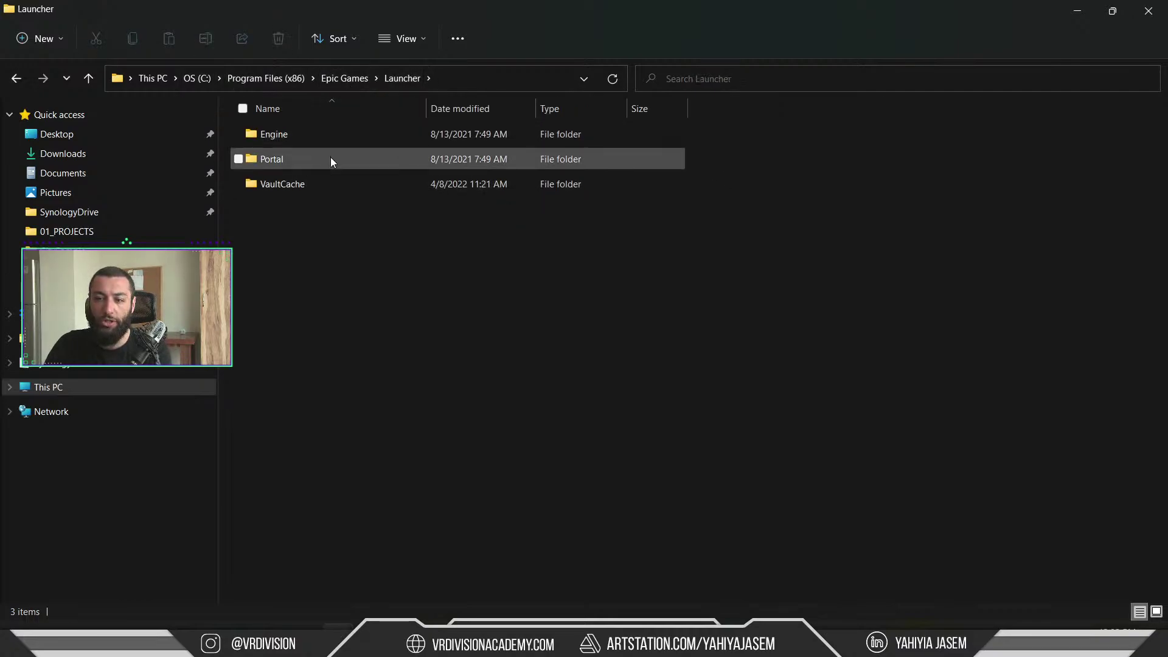
# - Open the CitySample_5.0 data folder inside VaultCache and look over the cached project files
pyautogui.doubleClick(305, 187)
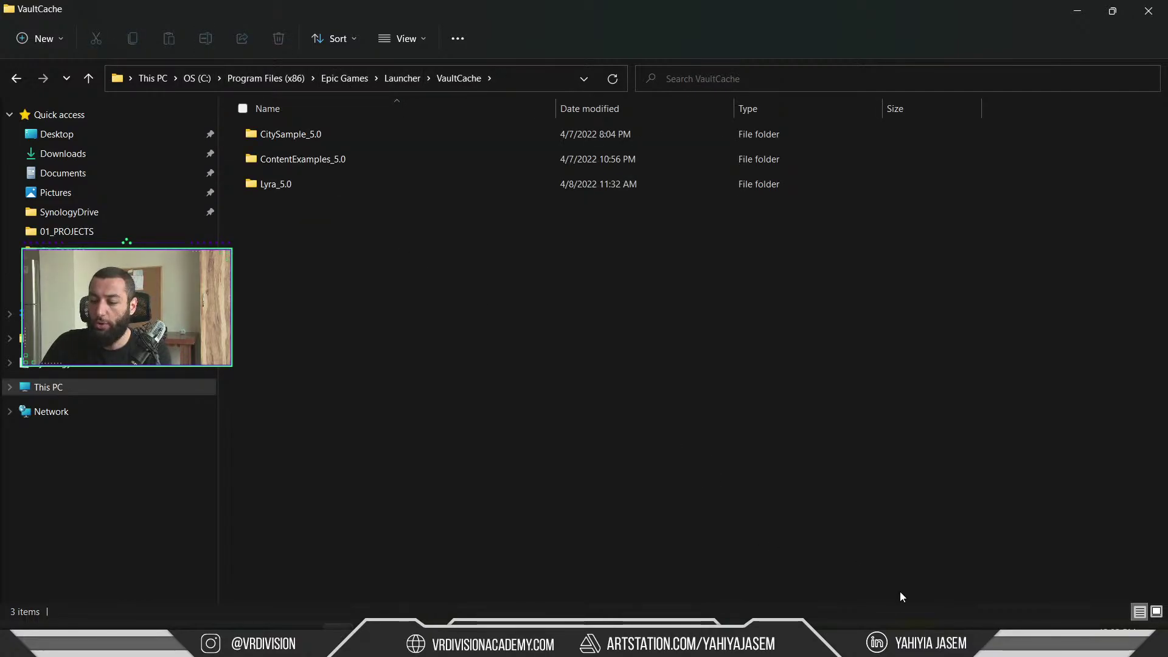
pyautogui.click(900, 644)
pyautogui.click(838, 630)
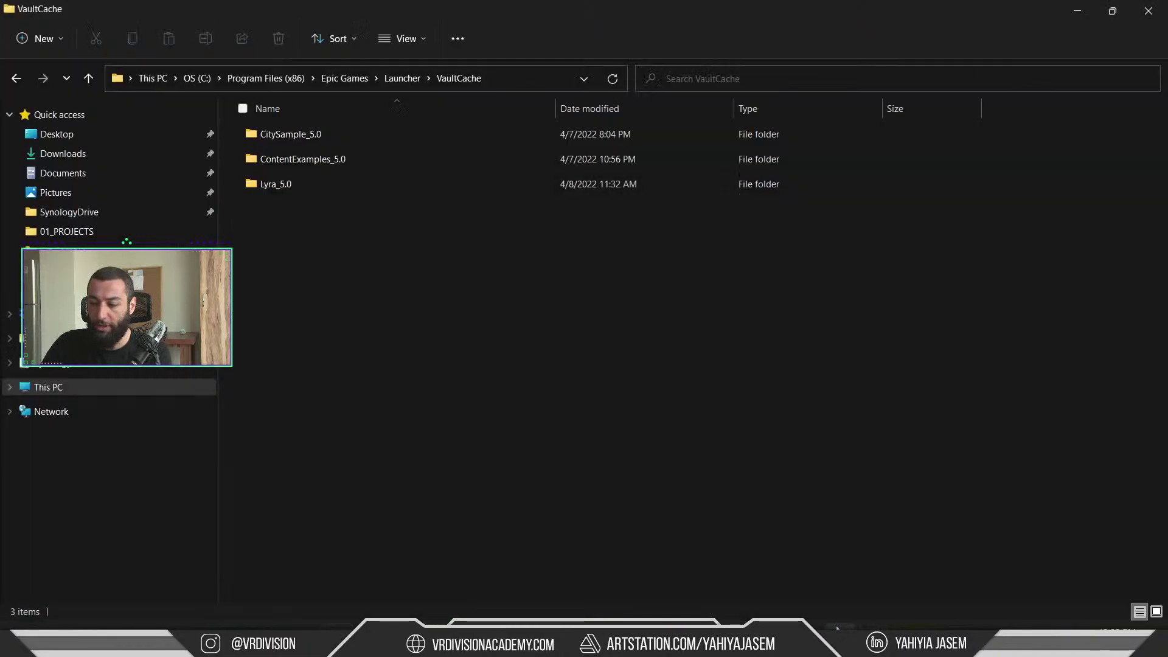
pyautogui.click(296, 134)
pyautogui.doubleClick(296, 134)
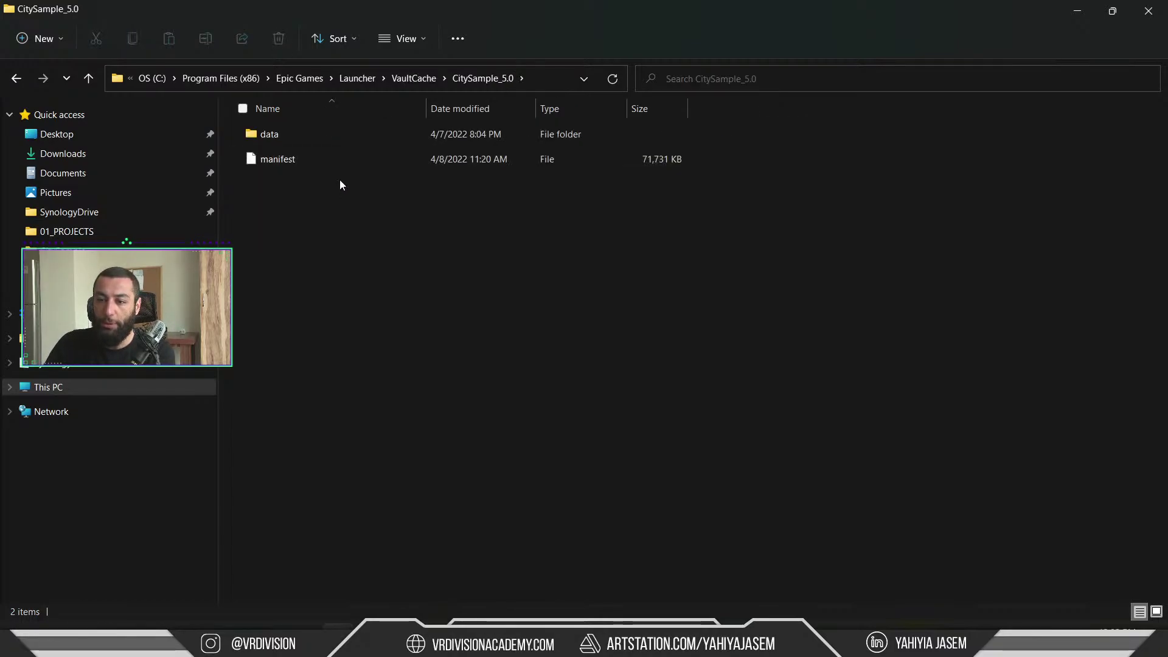
pyautogui.click(304, 139)
pyautogui.doubleClick(283, 139)
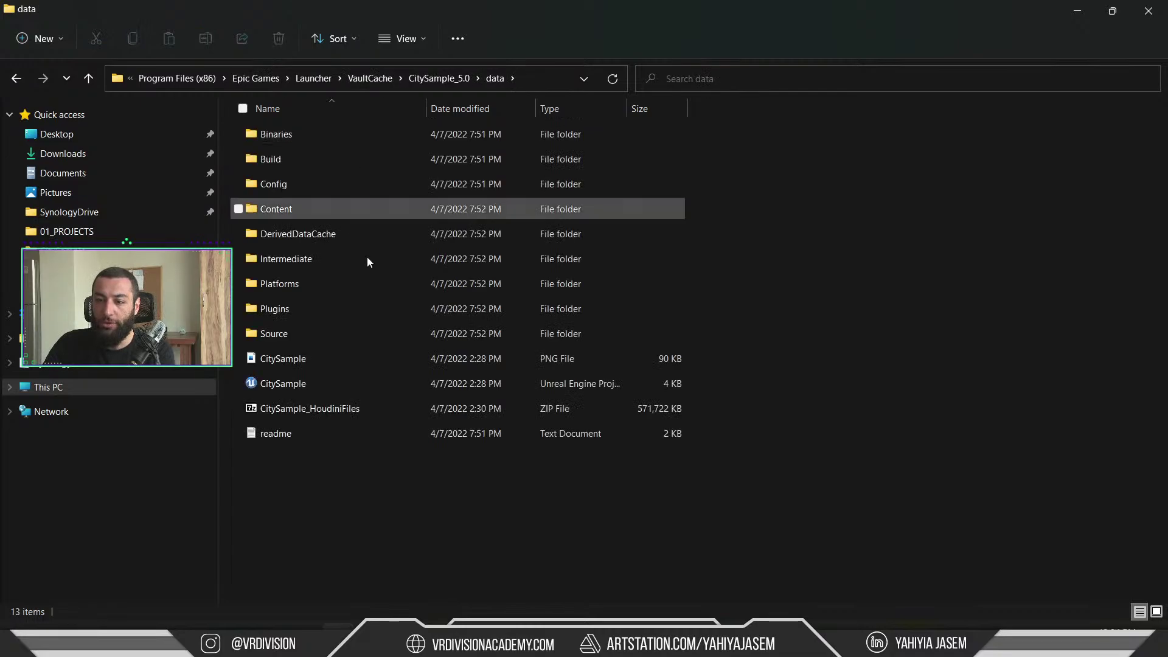
pyautogui.moveTo(395, 558); pyautogui.dragTo(252, 31)
pyautogui.click(811, 456)
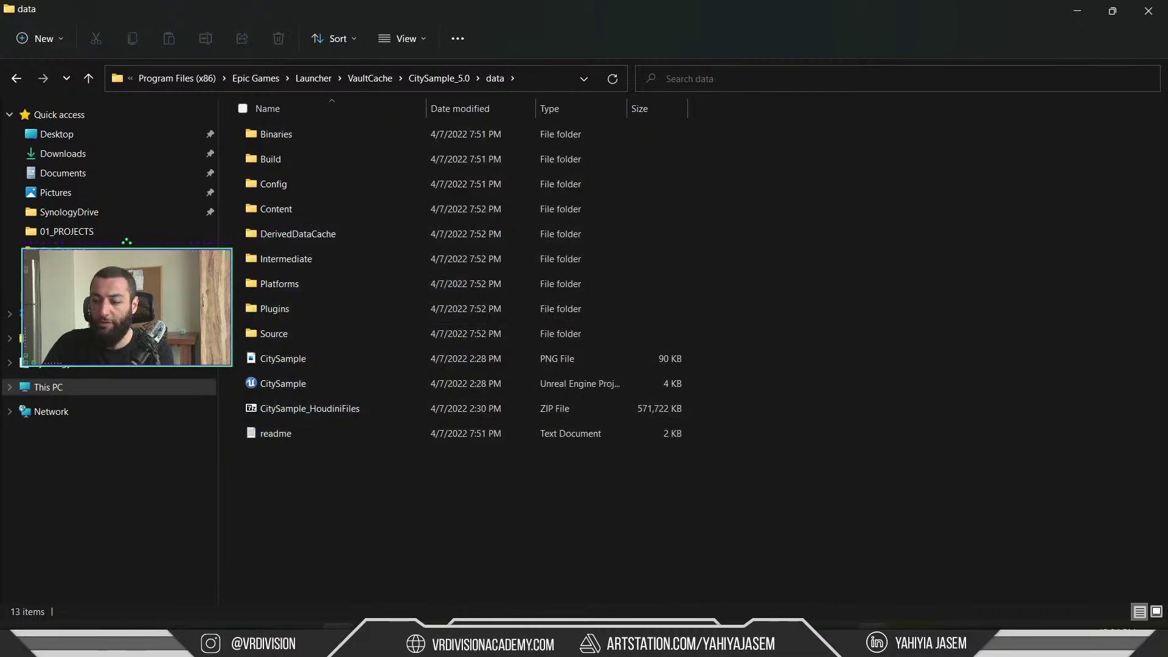
# - Switch to the Epic Games Launcher and browse the Unreal Engine samples to the Engine Feature Samples section
pyautogui.hotkey('alt', 'Tab')
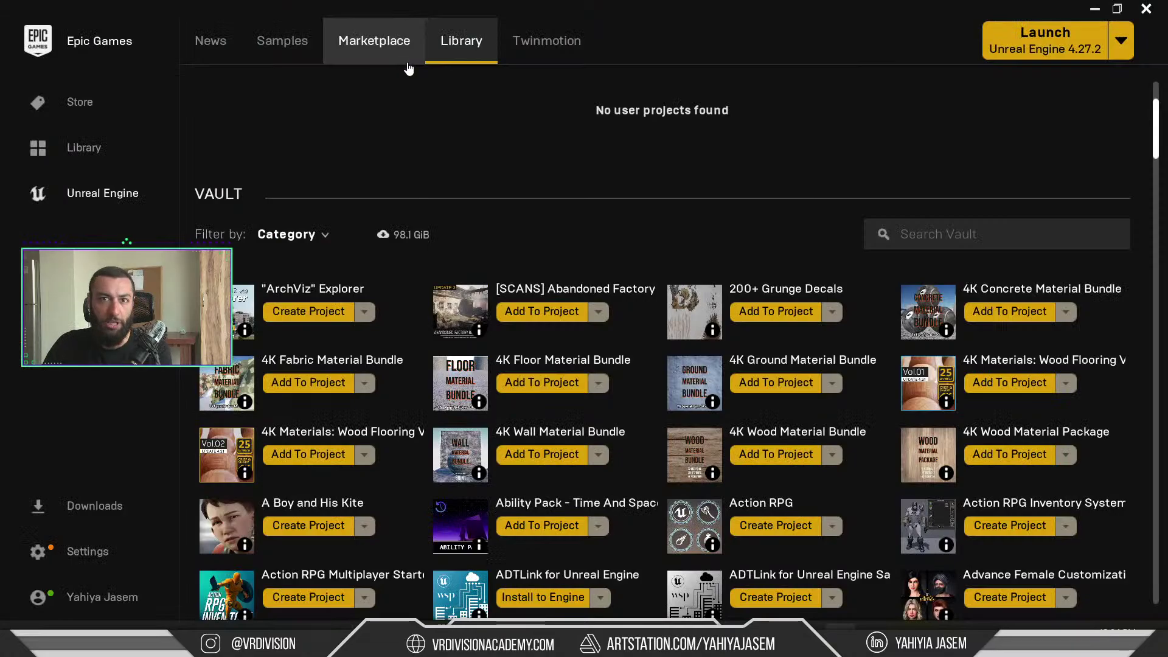
pyautogui.click(306, 44)
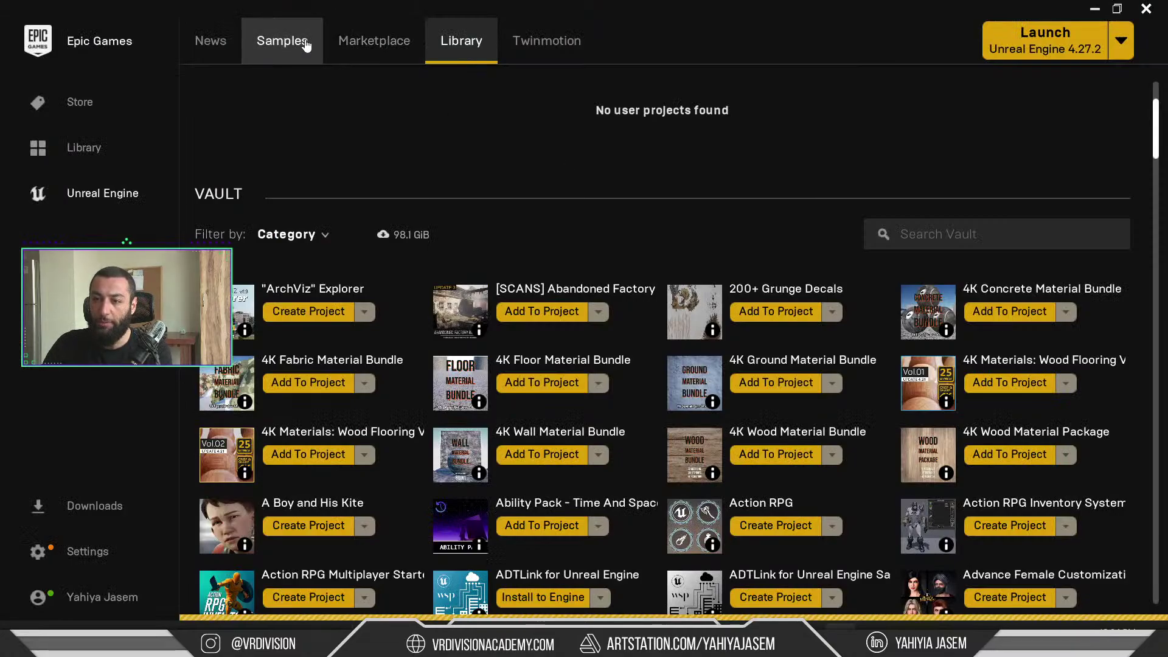
pyautogui.click(446, 43)
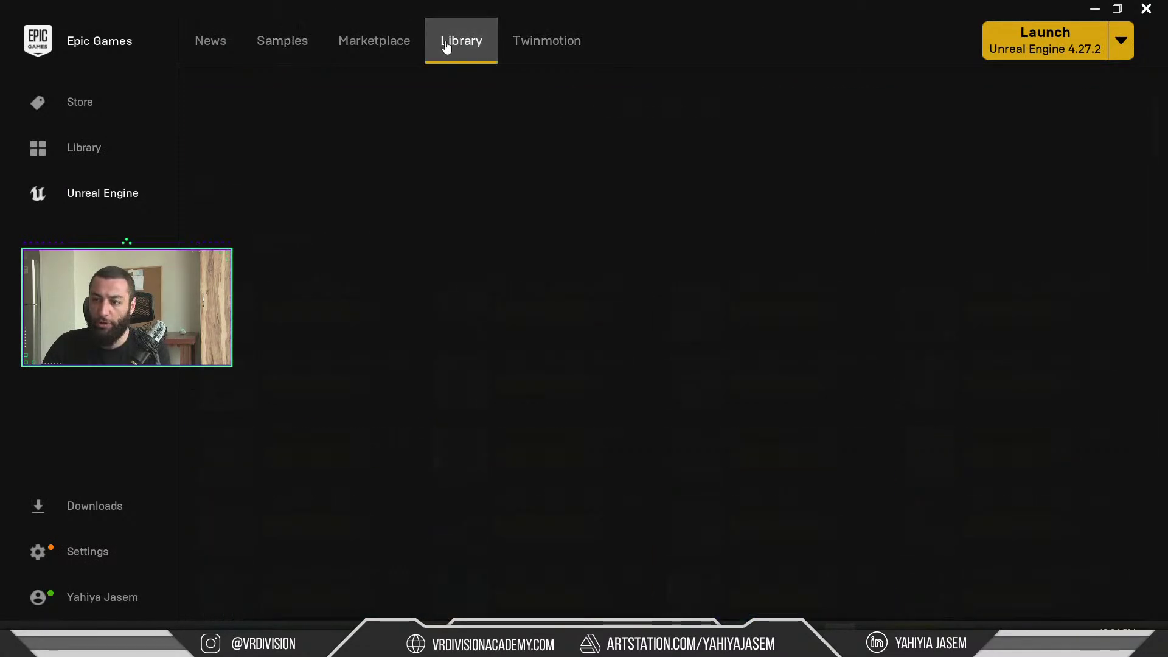
pyautogui.click(298, 46)
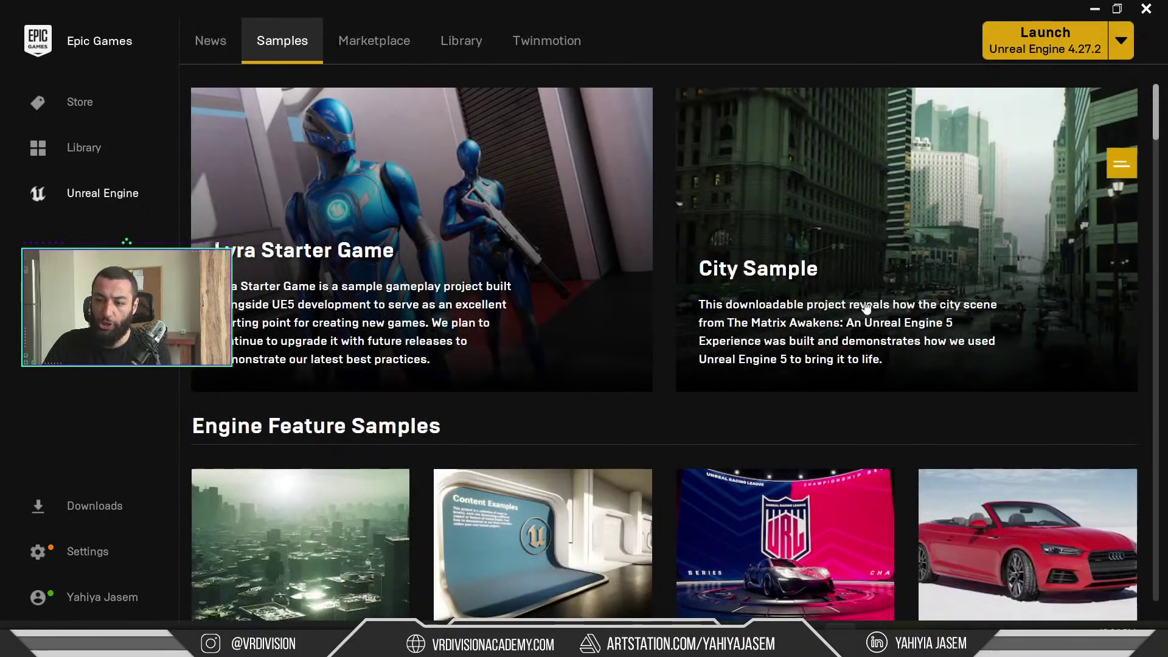
pyautogui.scroll(-10, 345, 216)
pyautogui.scroll(8, 529, 312)
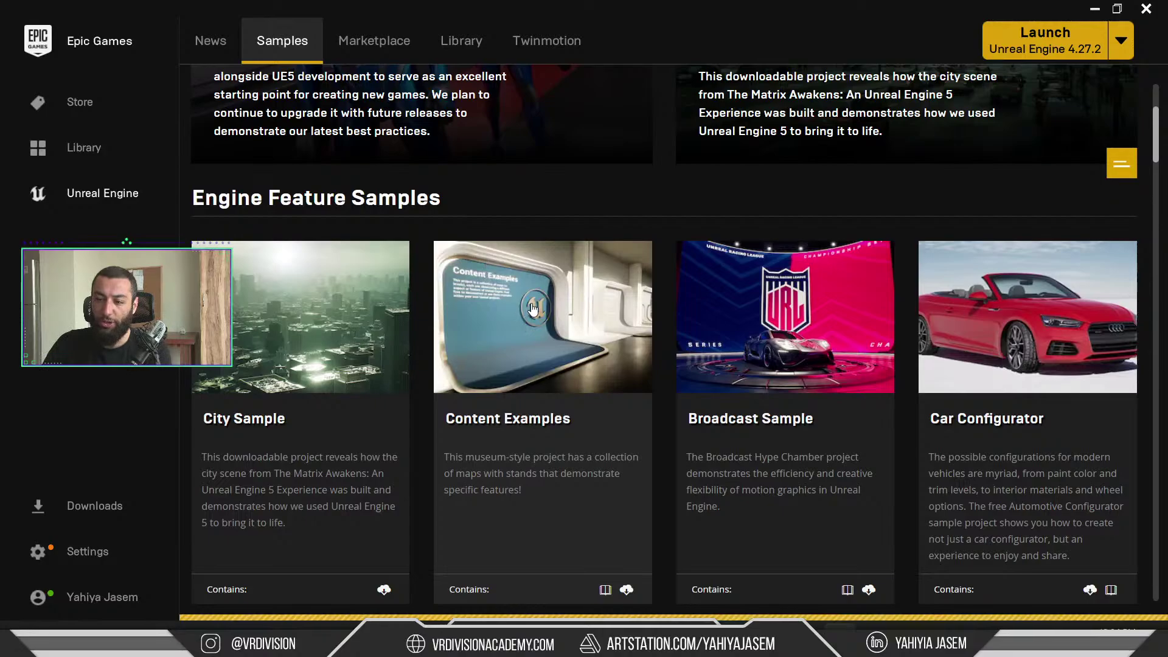
# - Open the Content Examples sample and create a project from it
pyautogui.click(528, 312)
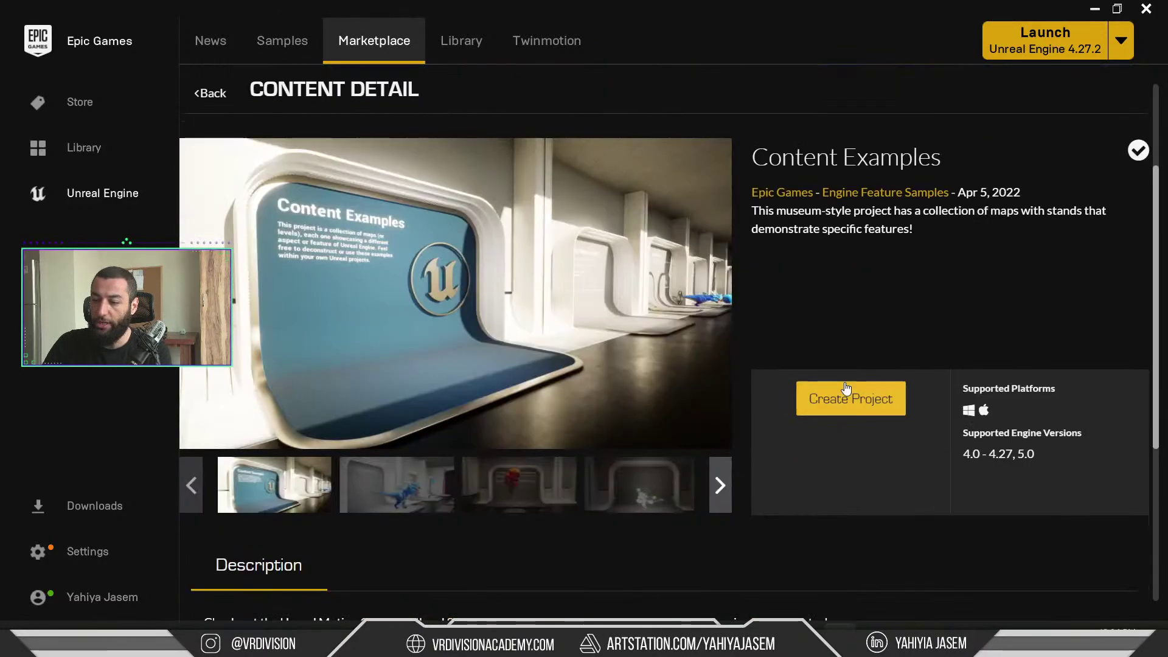
pyautogui.click(852, 398)
pyautogui.click(643, 430)
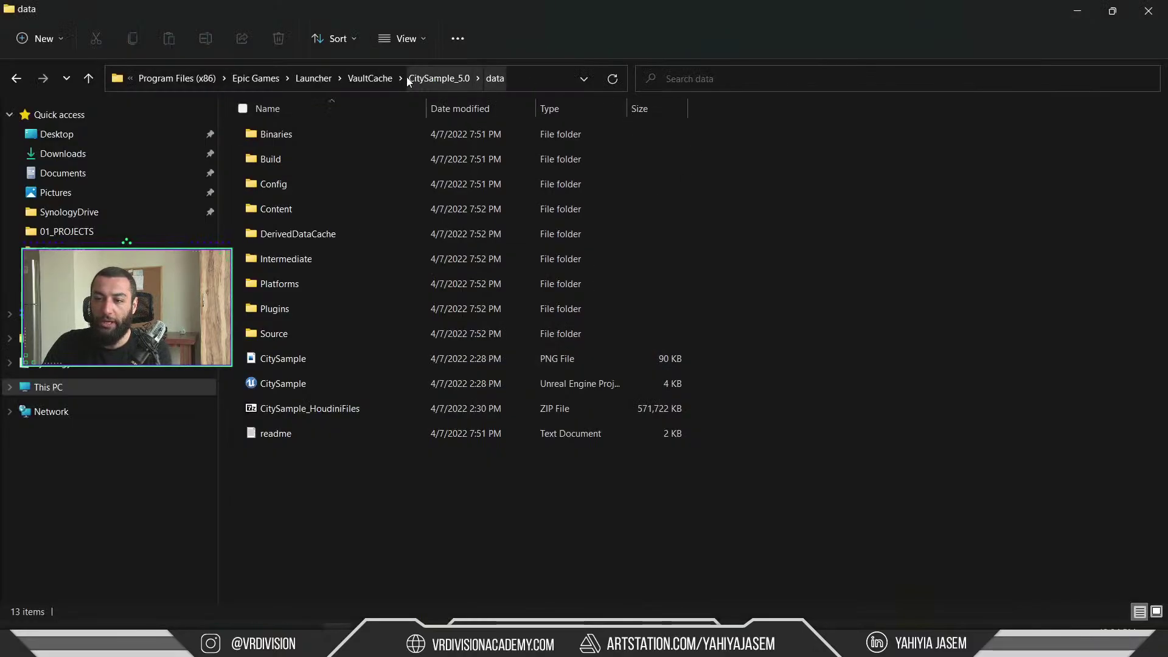
# - Return to the VaultCache folder in File Explorer and check the size of ContentExamples_5.0 in its properties
pyautogui.click(370, 78)
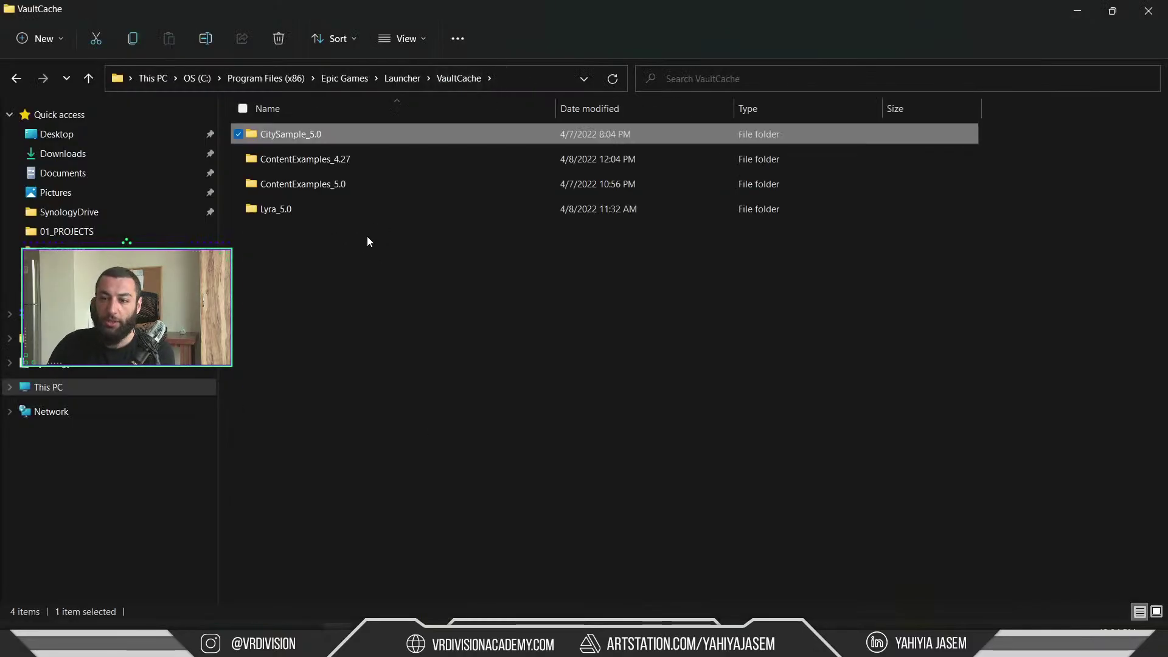
pyautogui.click(312, 181)
pyautogui.rightClick(284, 187)
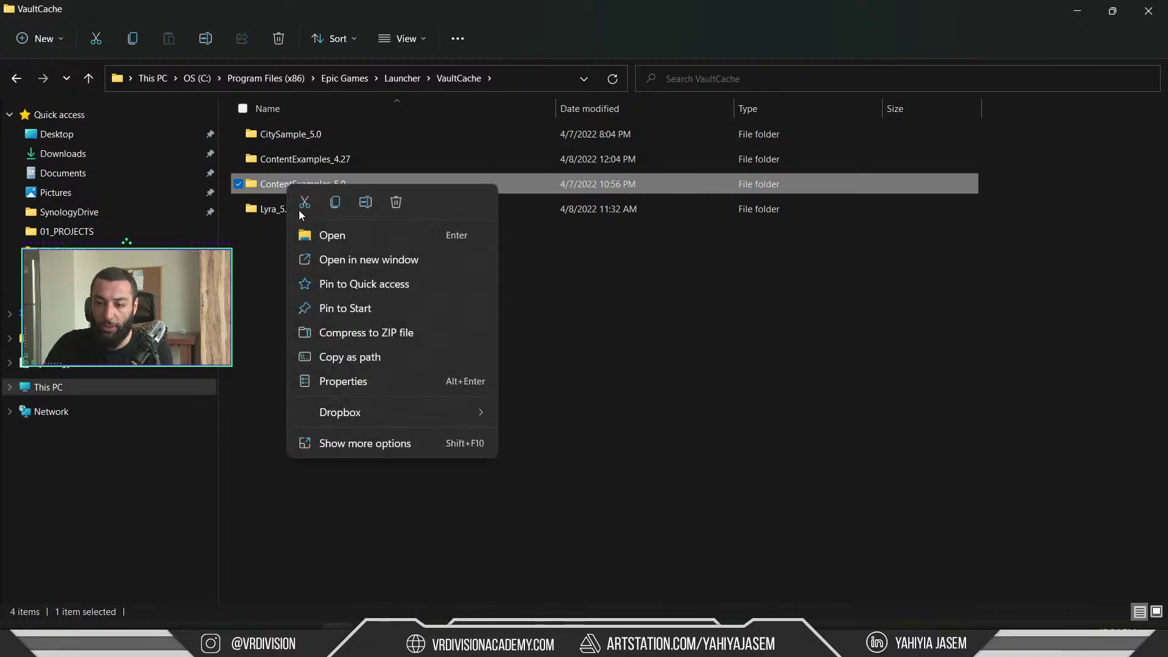
pyautogui.click(348, 380)
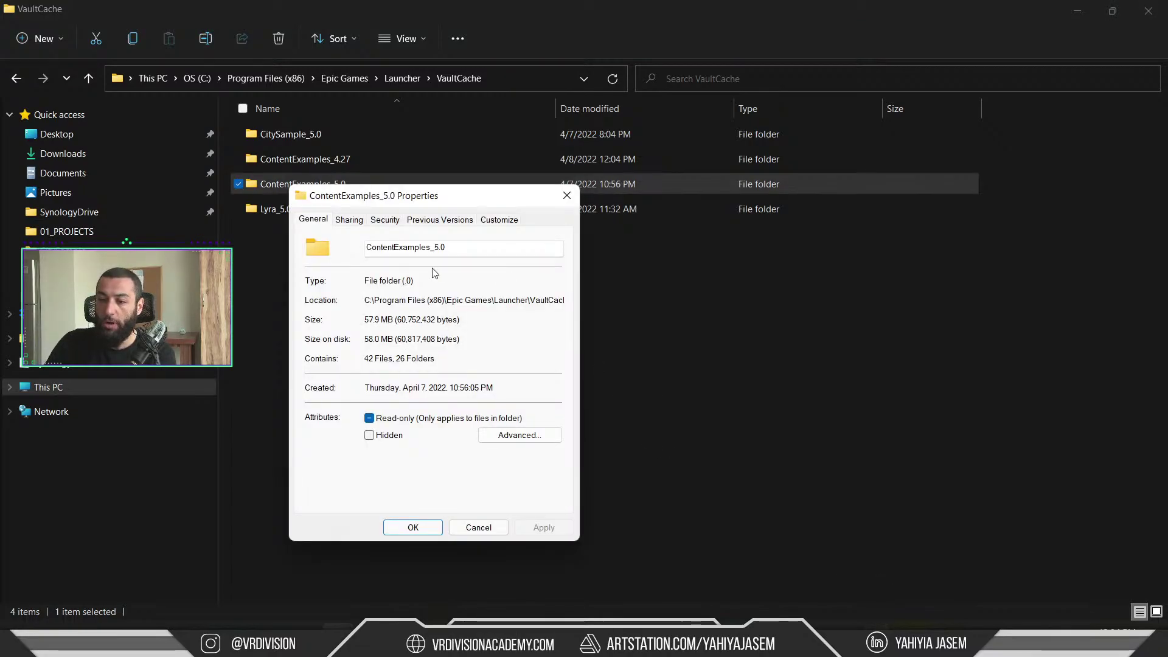
pyautogui.click(567, 195)
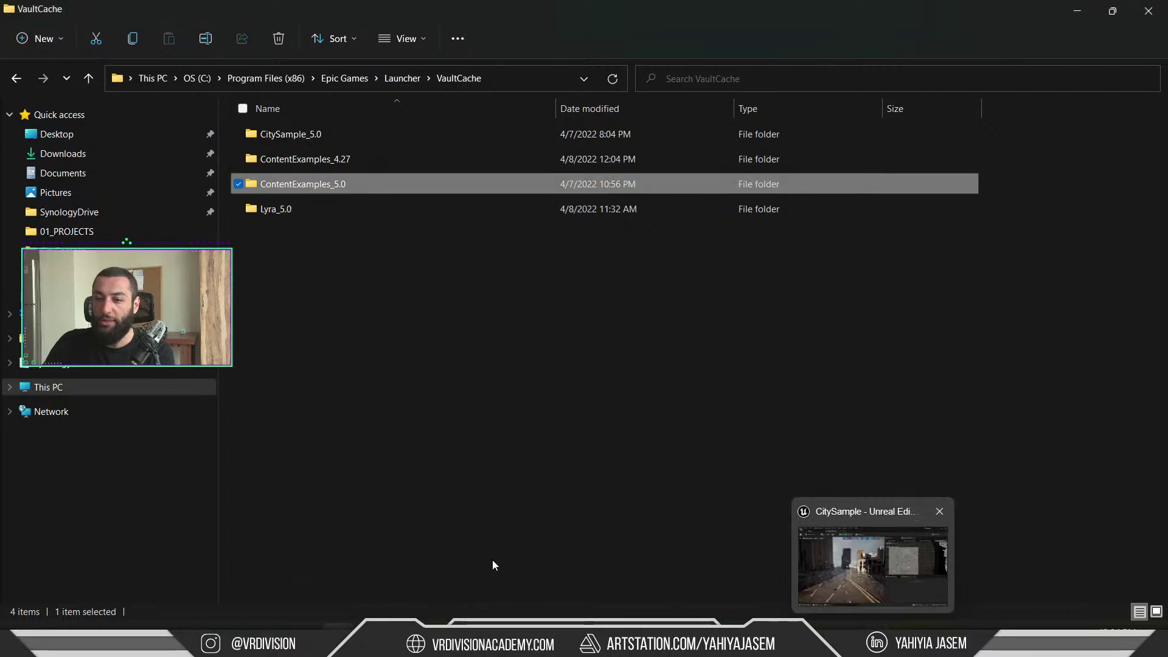
# - Highlight all the cached sample folders in VaultCache, and clear the selection
pyautogui.moveTo(492, 560); pyautogui.dragTo(311, 103)
pyautogui.click(491, 389)
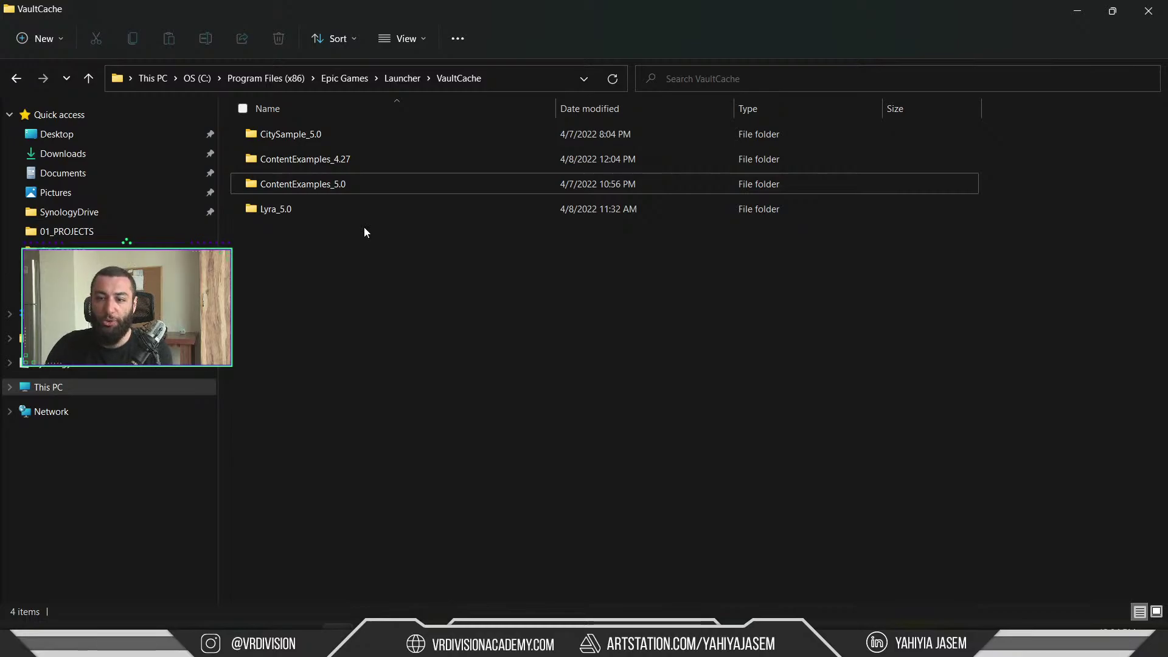
pyautogui.click(302, 138)
pyautogui.moveTo(403, 527); pyautogui.dragTo(219, 85)
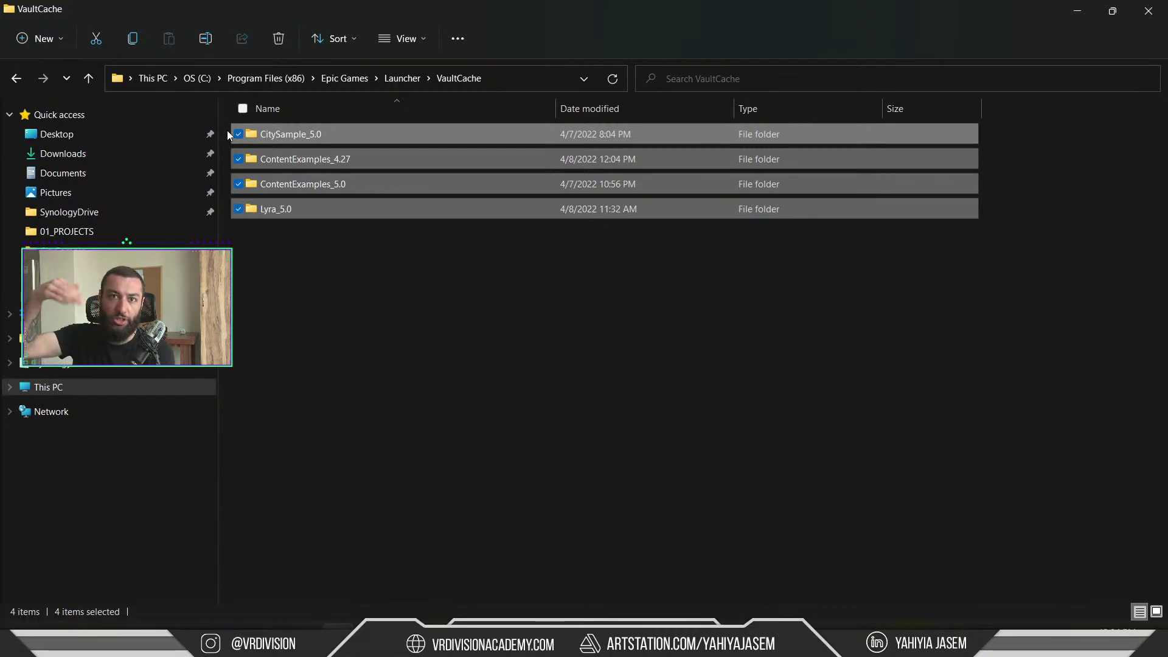
pyautogui.click(323, 235)
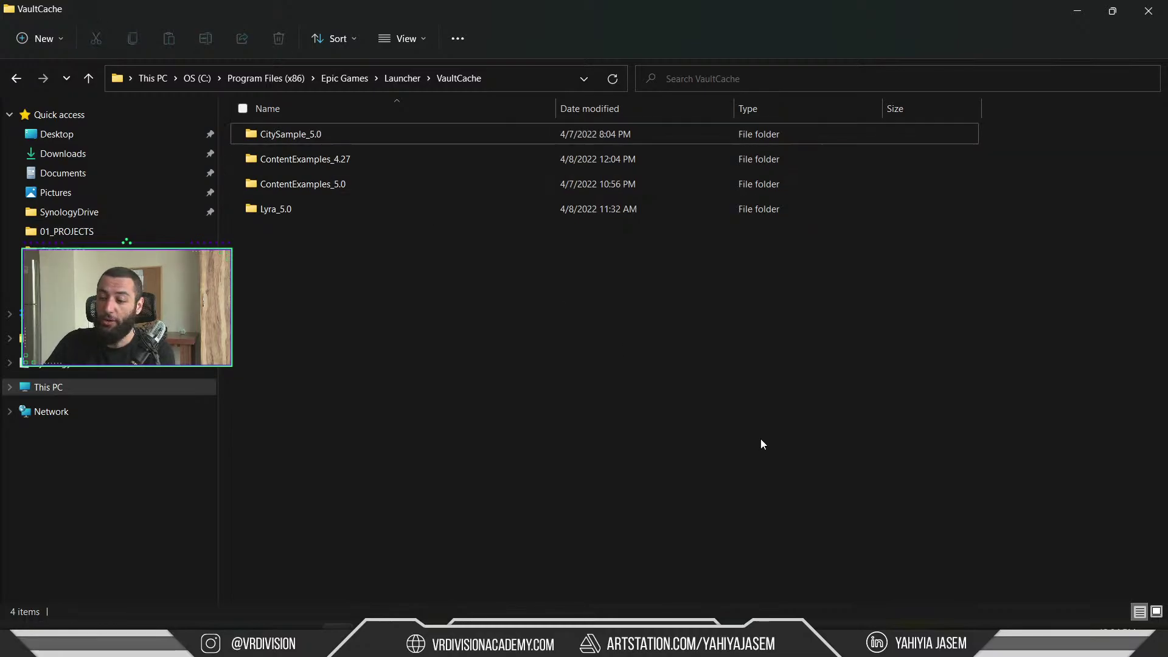
# - Switch back to the Epic Games Launcher and open the City Sample detail page from the samples
pyautogui.click(885, 645)
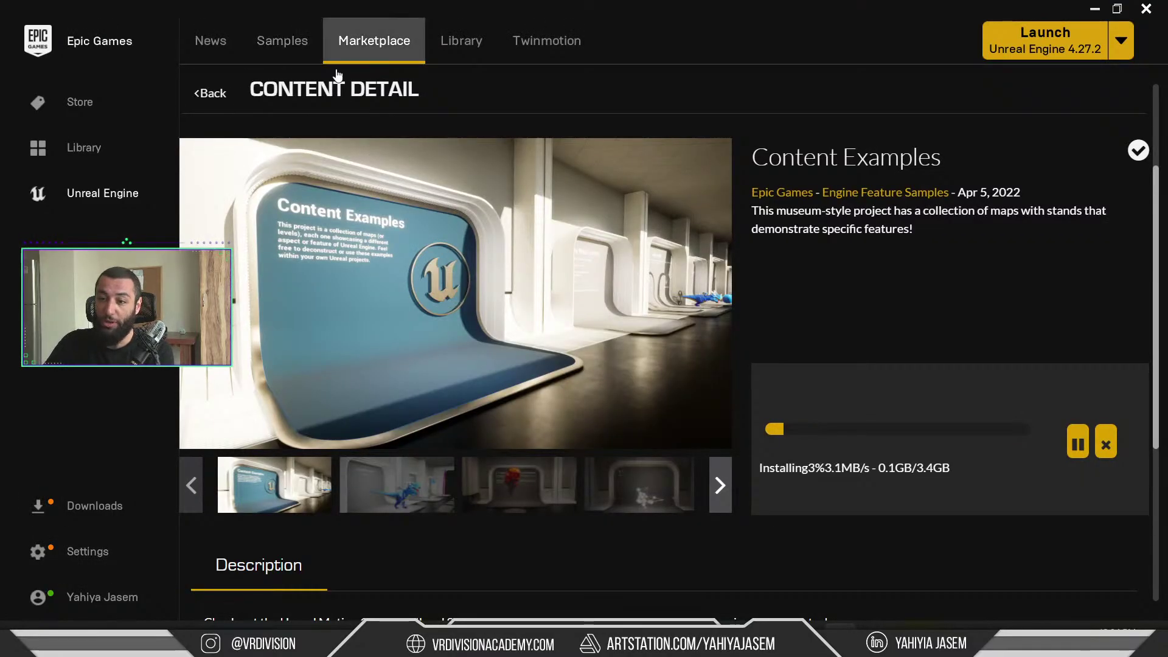
pyautogui.scroll(3, 204, 103)
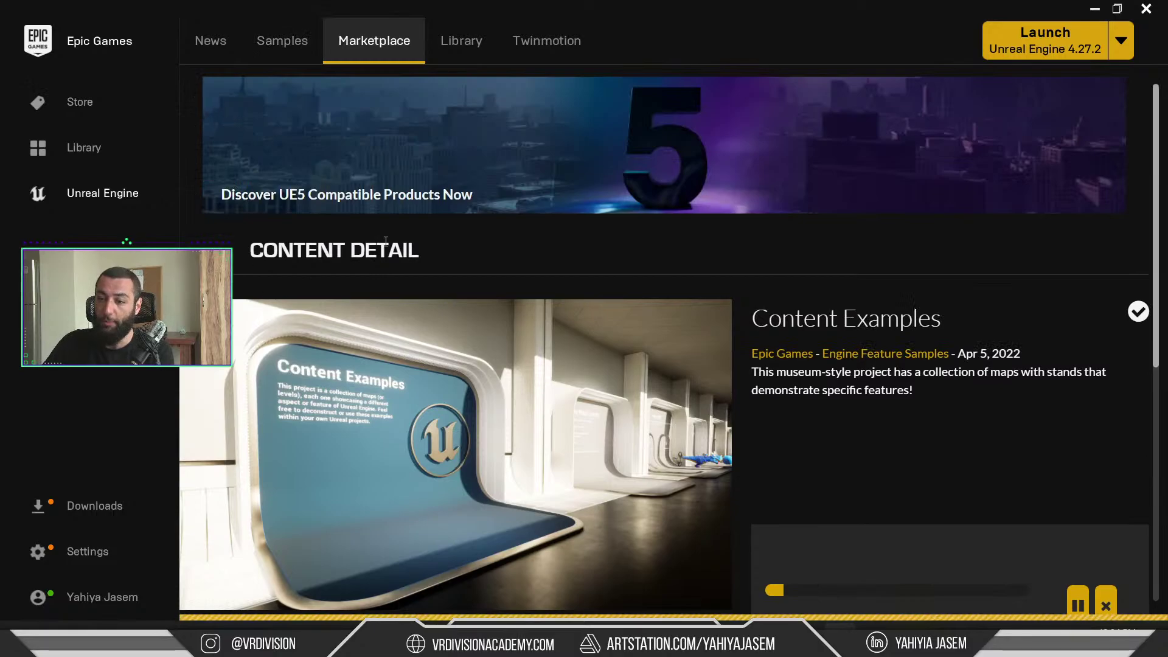
pyautogui.click(282, 40)
pyautogui.click(799, 234)
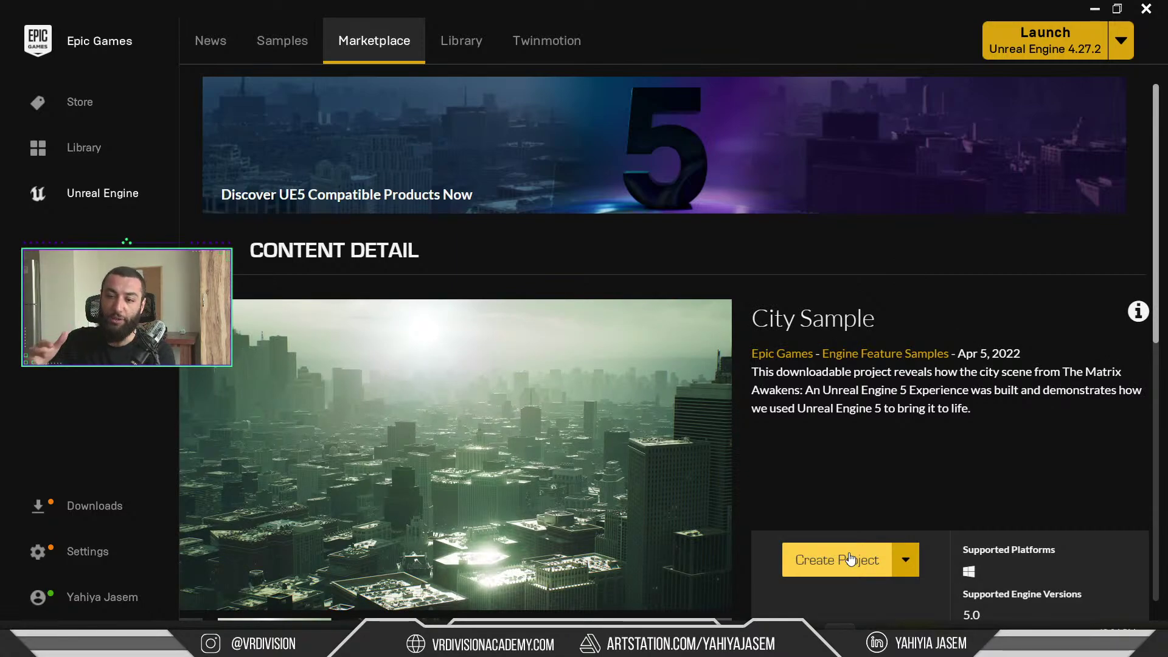
# - Minimize the launcher and bring up the CitySample project folder in a maximized File Explorer window
pyautogui.click(1094, 9)
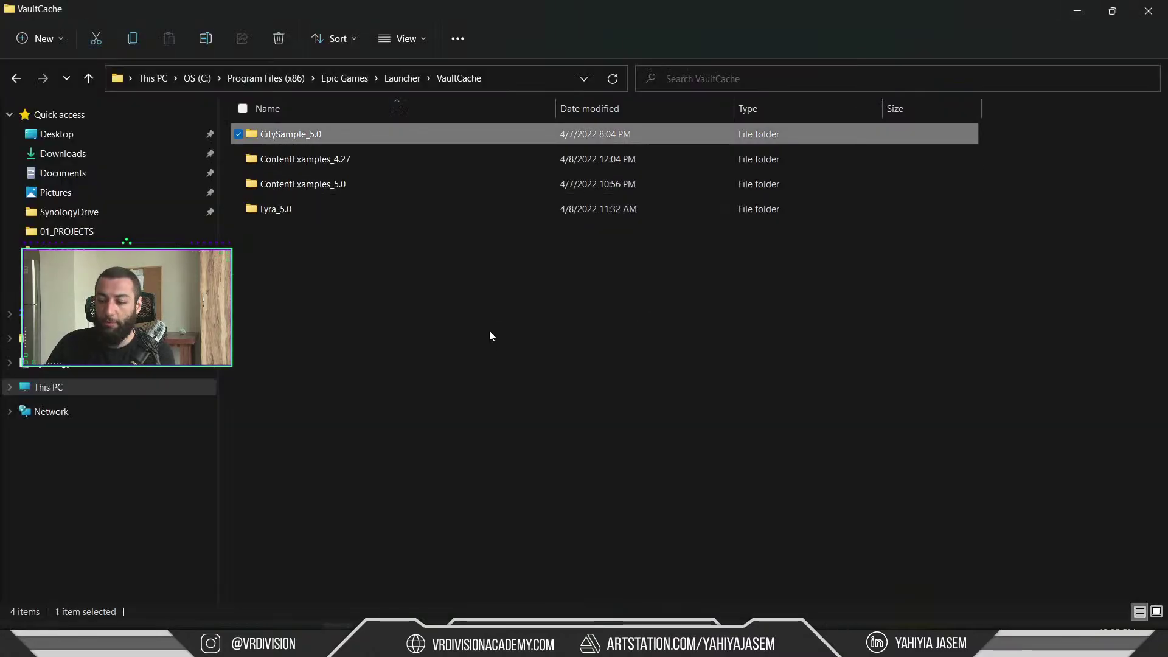
pyautogui.moveTo(322, 621)
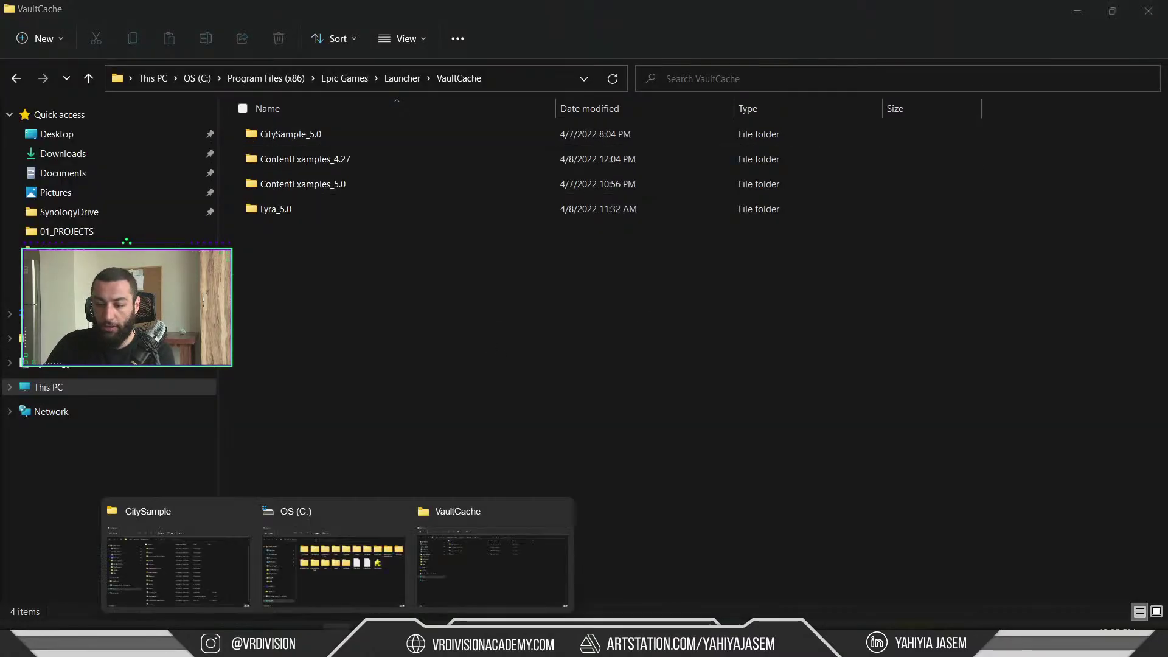
pyautogui.click(162, 542)
pyautogui.doubleClick(421, 42)
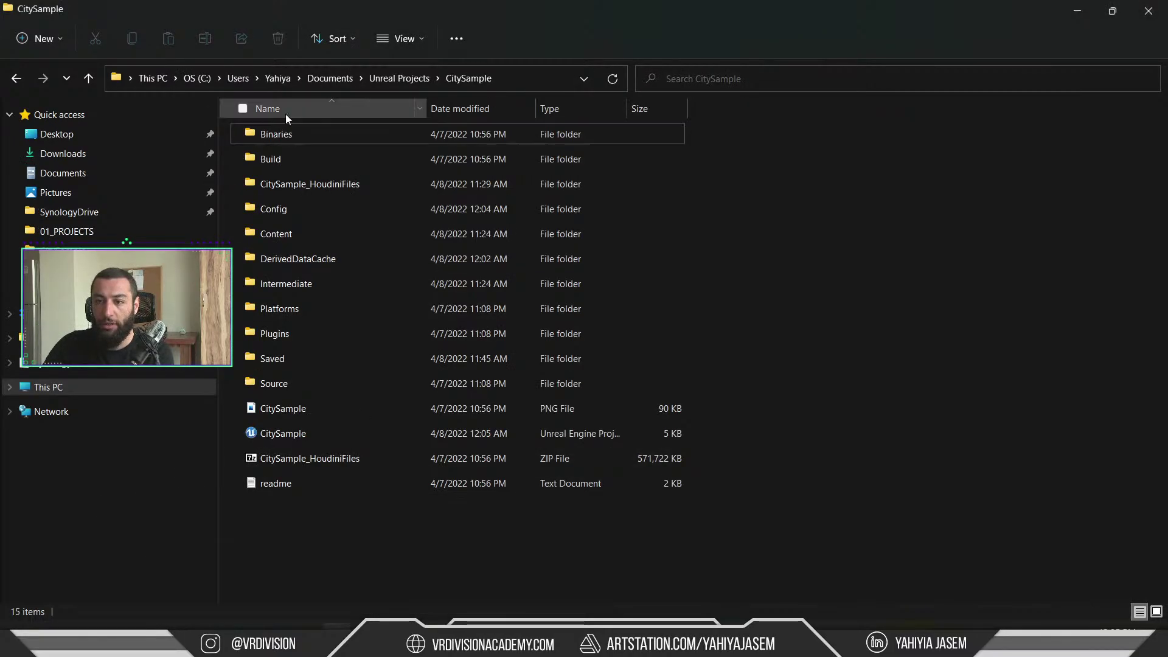
# - Go up to the Unreal Projects folder, reopen CitySample, and select all of its contents
pyautogui.click(394, 78)
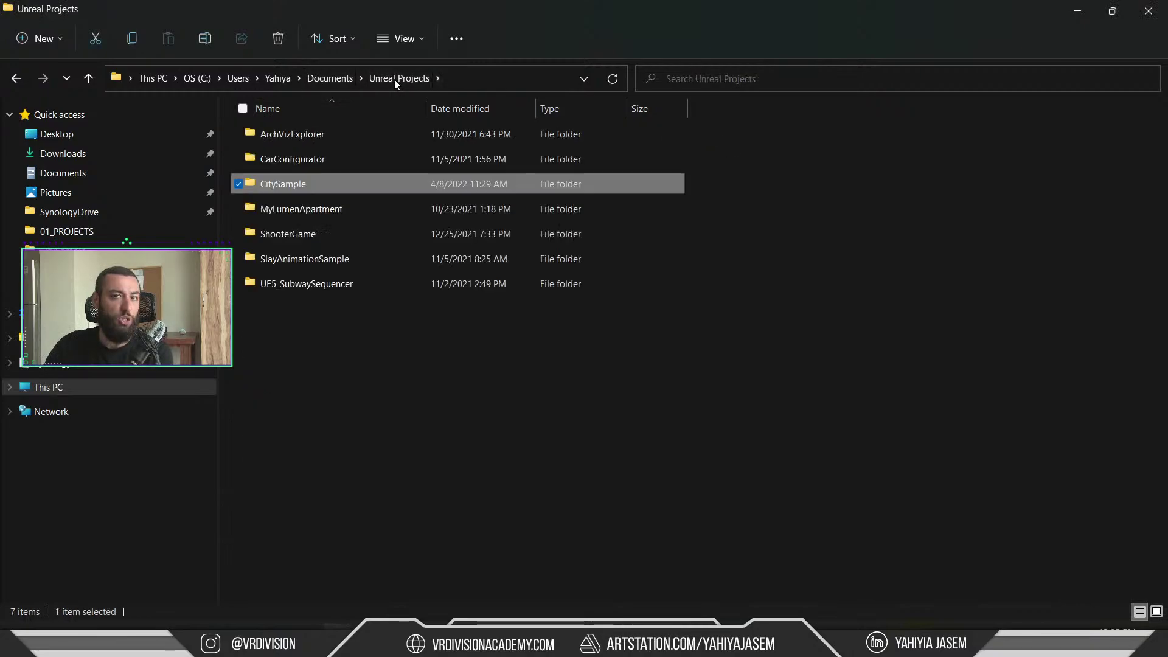
pyautogui.rightClick(283, 177)
pyautogui.click(305, 174)
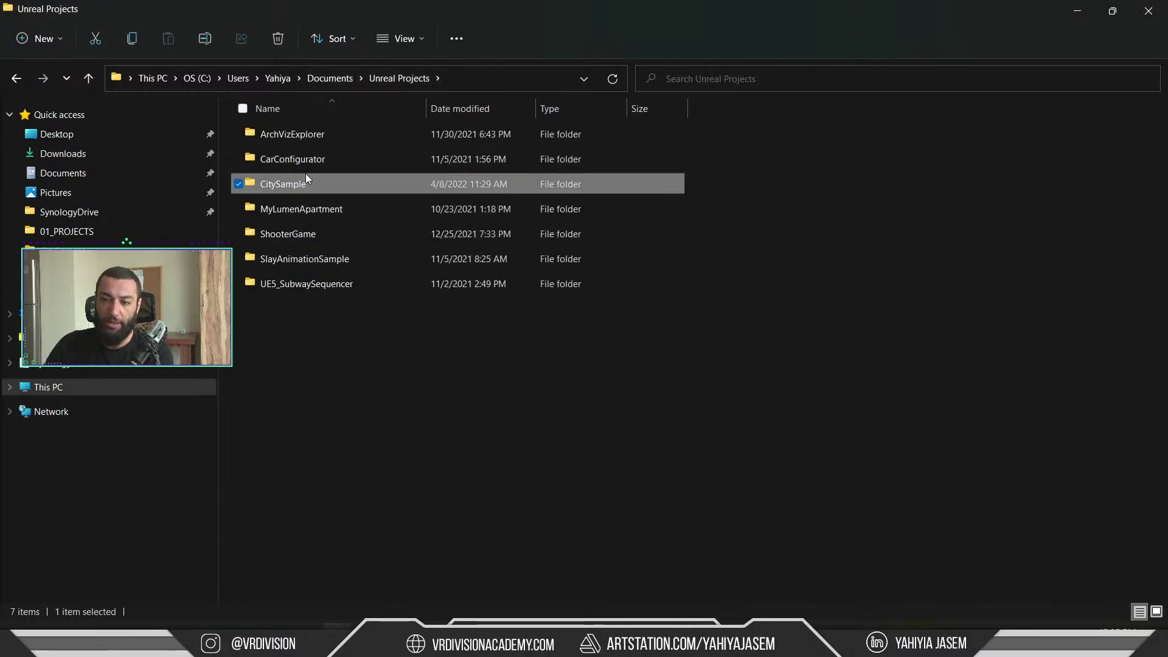
pyautogui.doubleClick(289, 182)
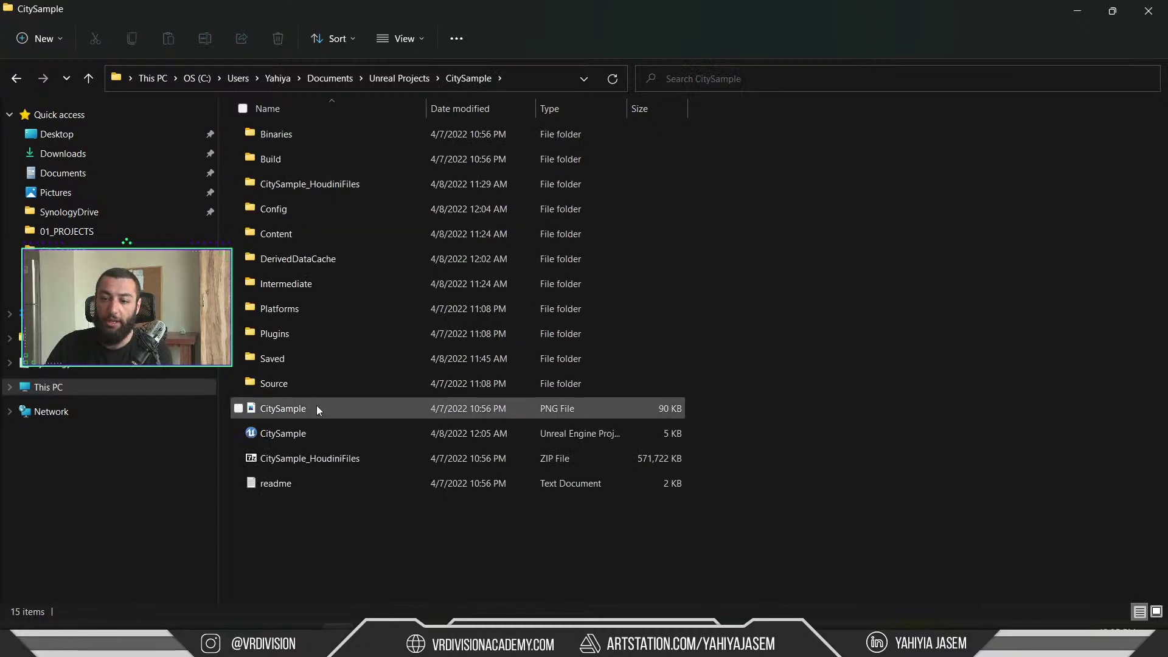
pyautogui.moveTo(633, 575); pyautogui.dragTo(221, 21)
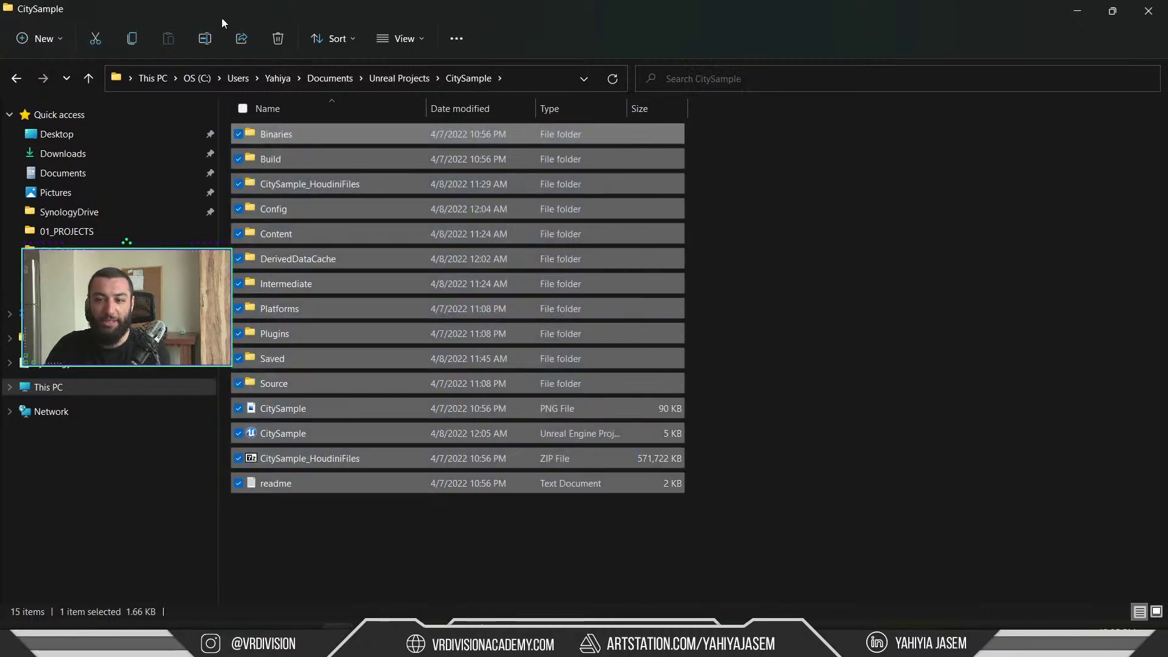
# - Open the cached CitySample_5.0 data folder and arrange its window side by side with the CitySample project window
pyautogui.moveTo(561, 5); pyautogui.dragTo(801, 265)
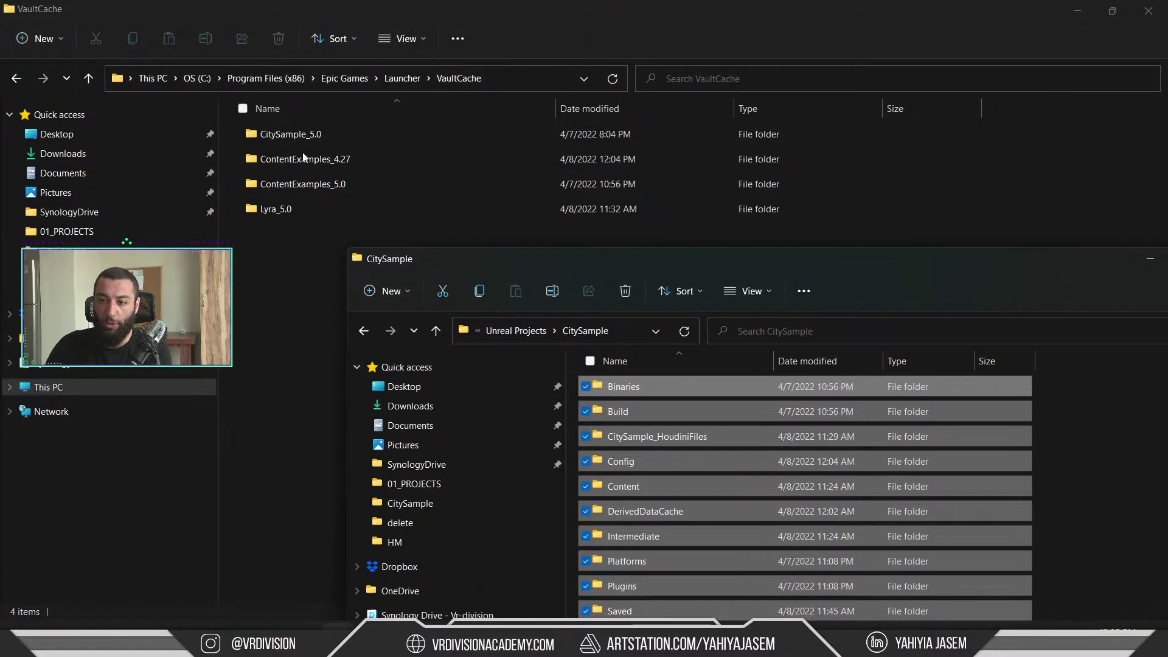
pyautogui.doubleClick(312, 134)
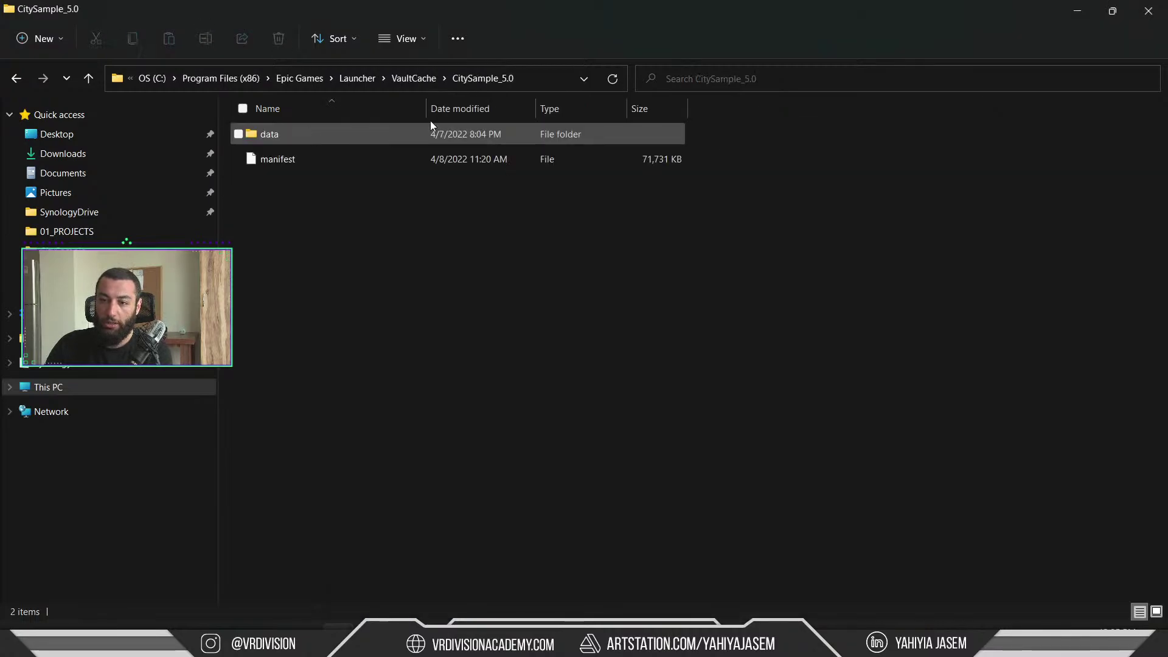
pyautogui.doubleClick(502, 16)
pyautogui.doubleClick(356, 154)
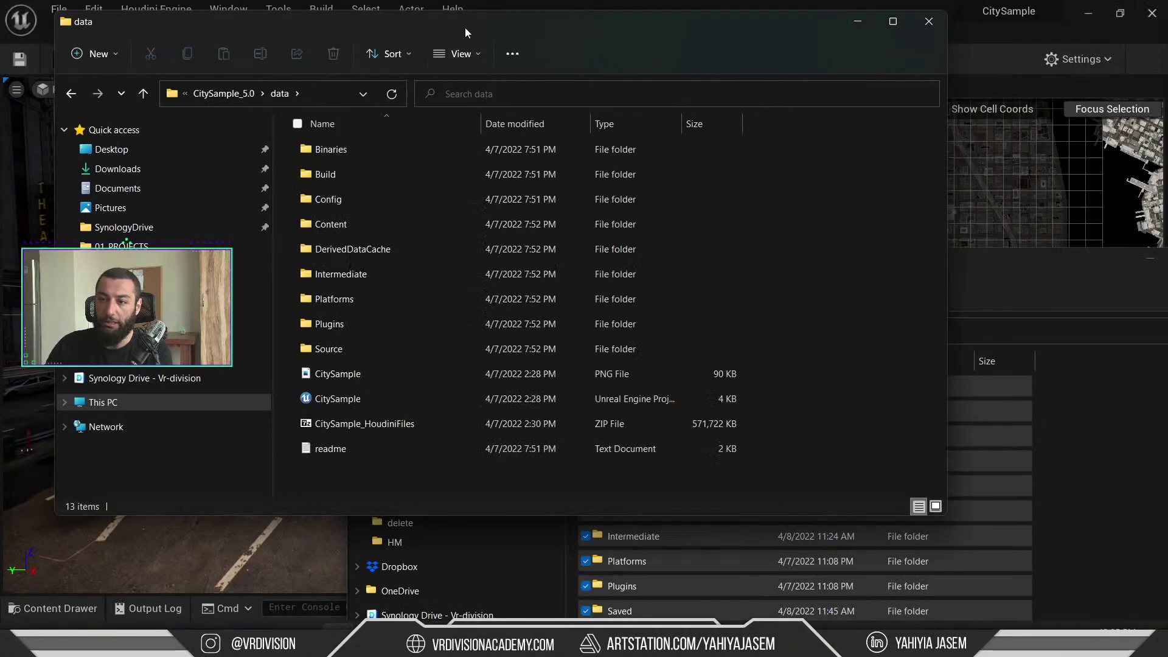
pyautogui.moveTo(465, 27); pyautogui.dragTo(341, 23)
pyautogui.moveTo(807, 268); pyautogui.dragTo(835, 69)
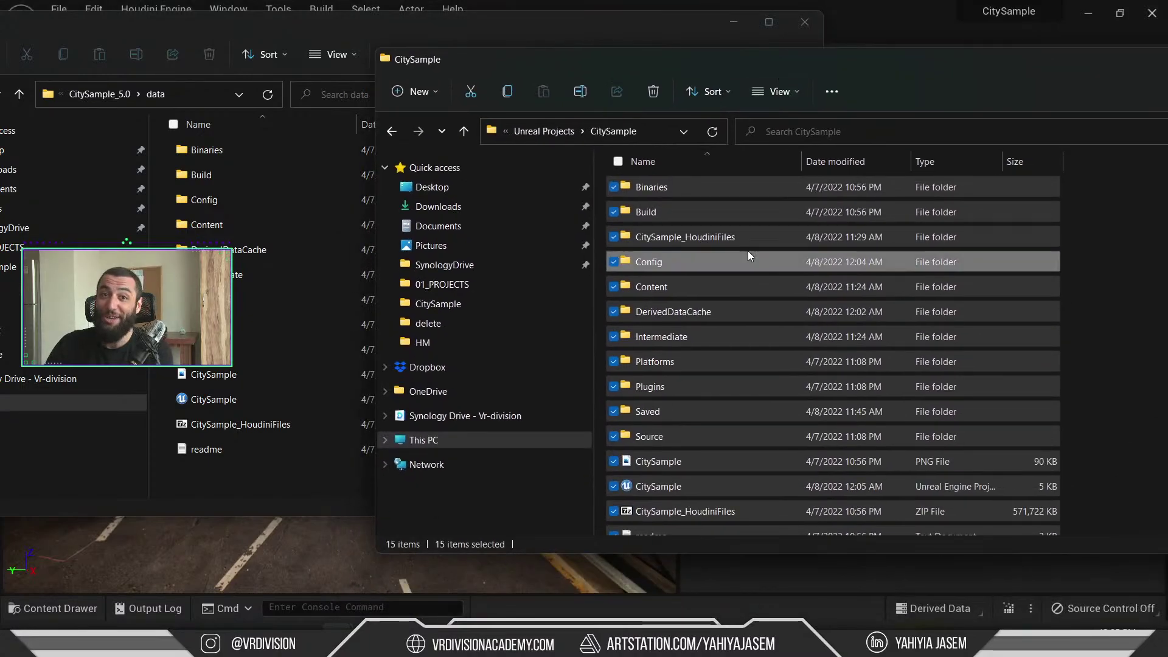
# - Go up to the Unreal Projects folder and check the CitySample folder's size in its properties
pyautogui.click(543, 131)
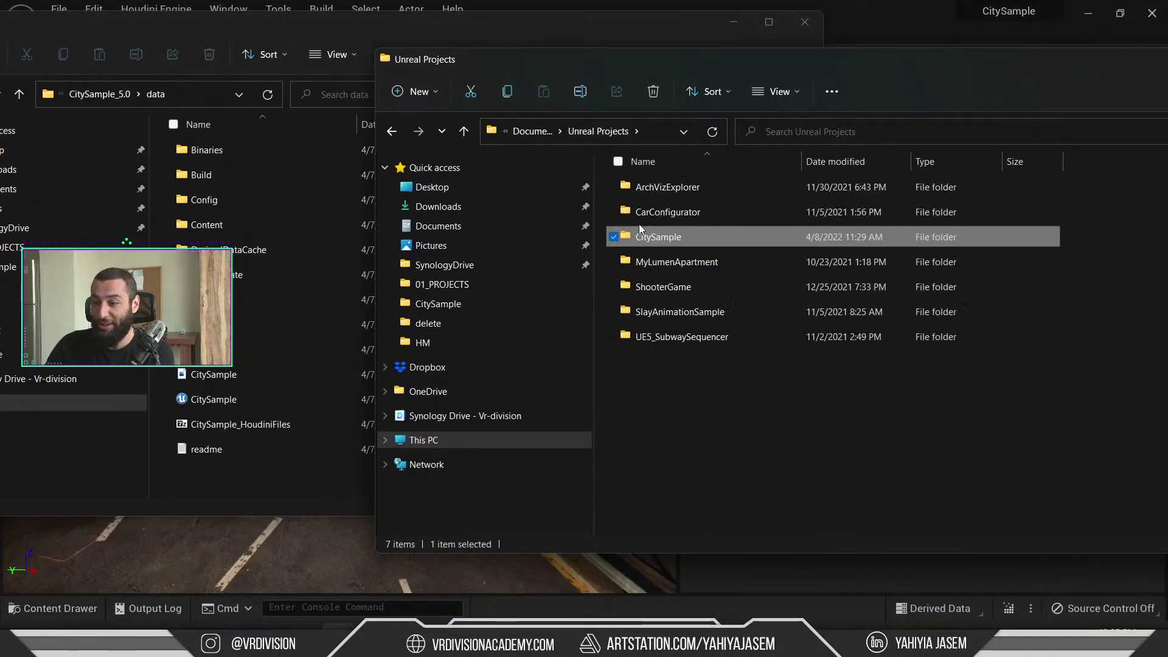
pyautogui.rightClick(640, 227)
pyautogui.click(712, 421)
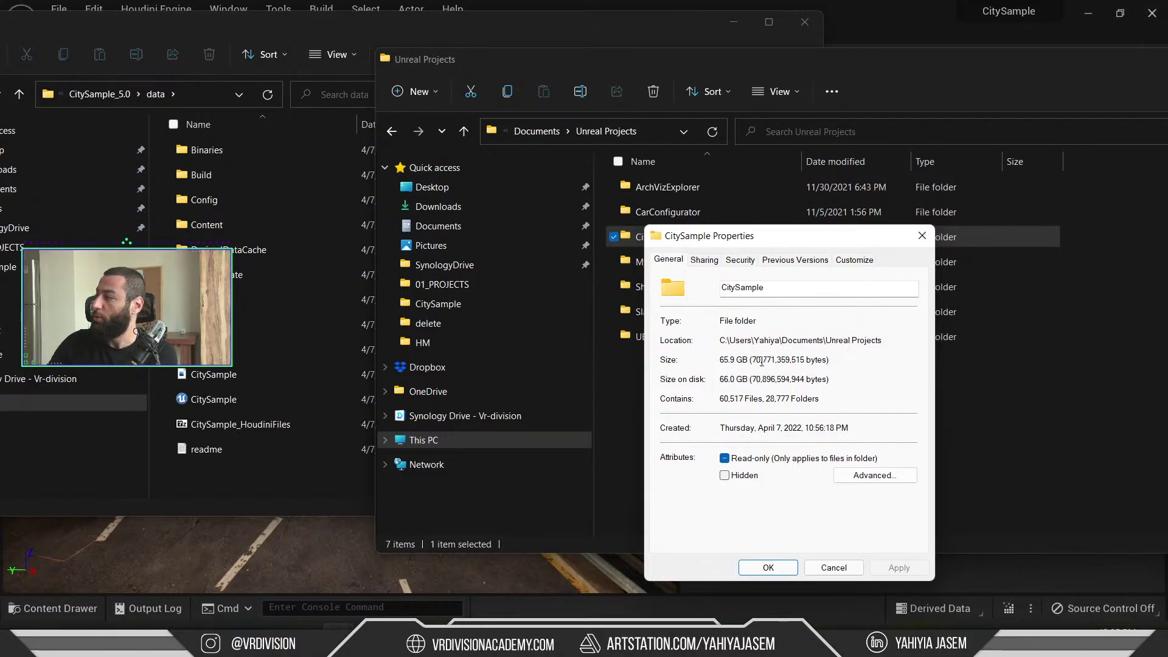
# - Close the CitySample properties and open the Vault Cache Location setting in the Epic Games Launcher settings
pyautogui.click(922, 235)
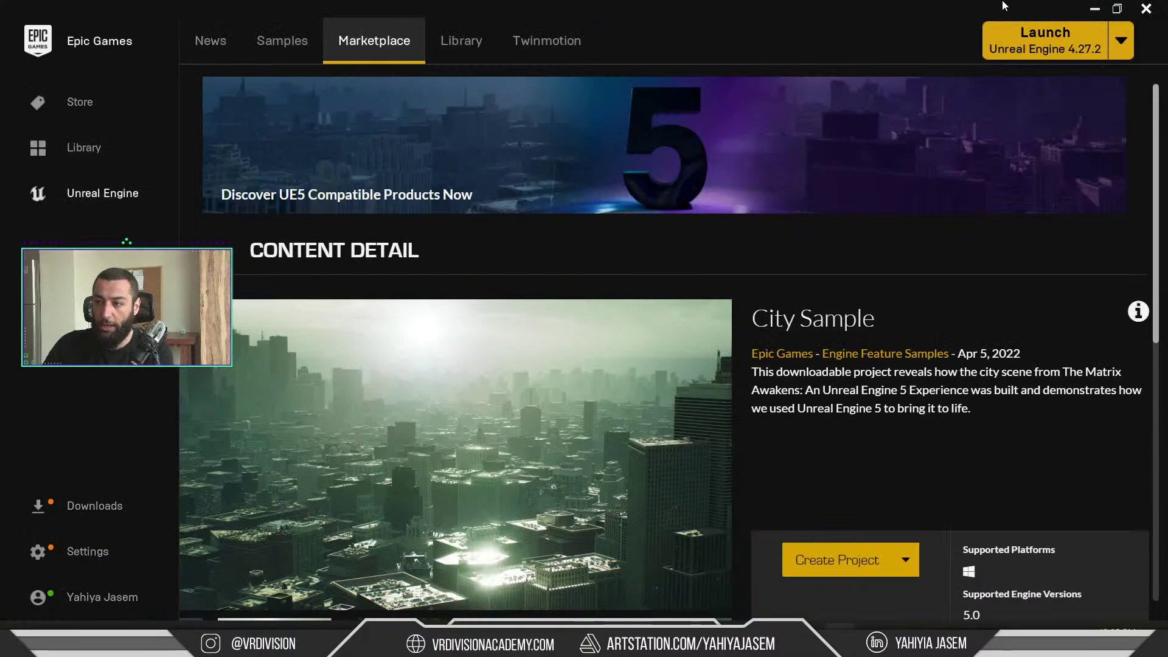
pyautogui.click(85, 551)
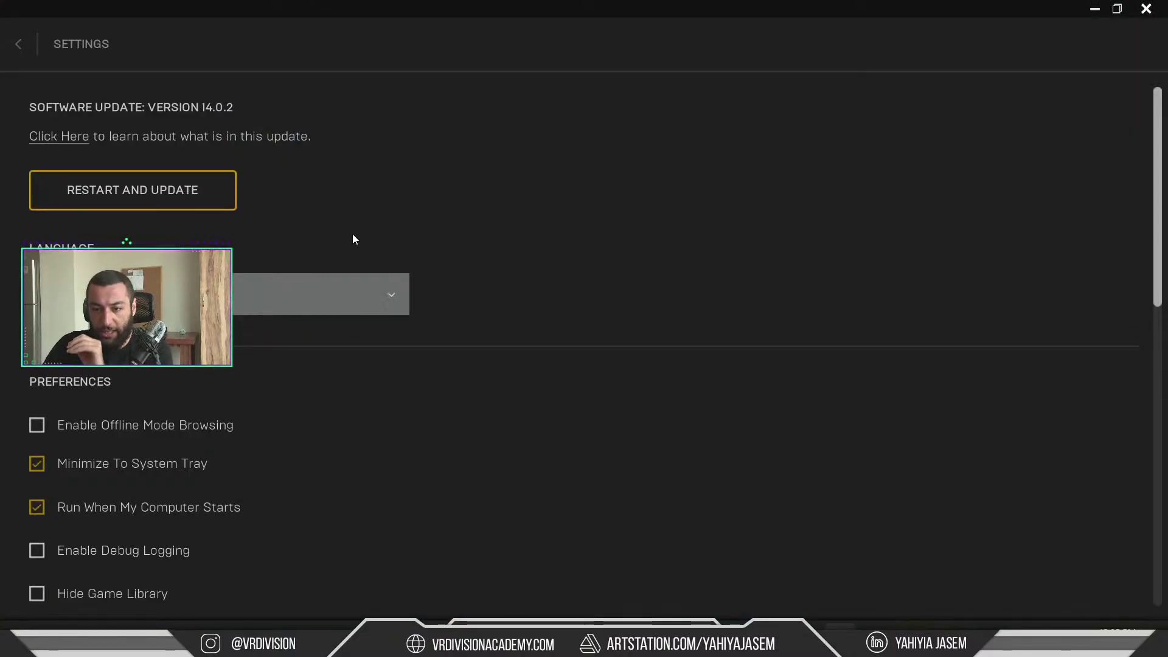
pyautogui.scroll(-3, 365, 243)
pyautogui.scroll(-8, 417, 281)
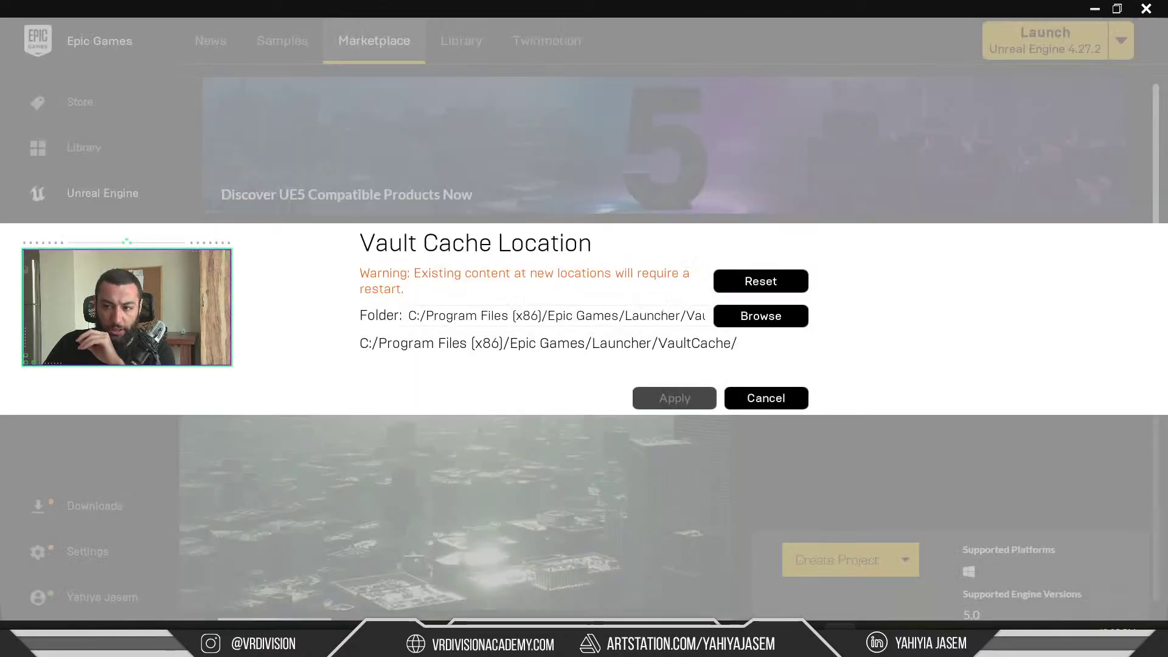
pyautogui.doubleClick(411, 315)
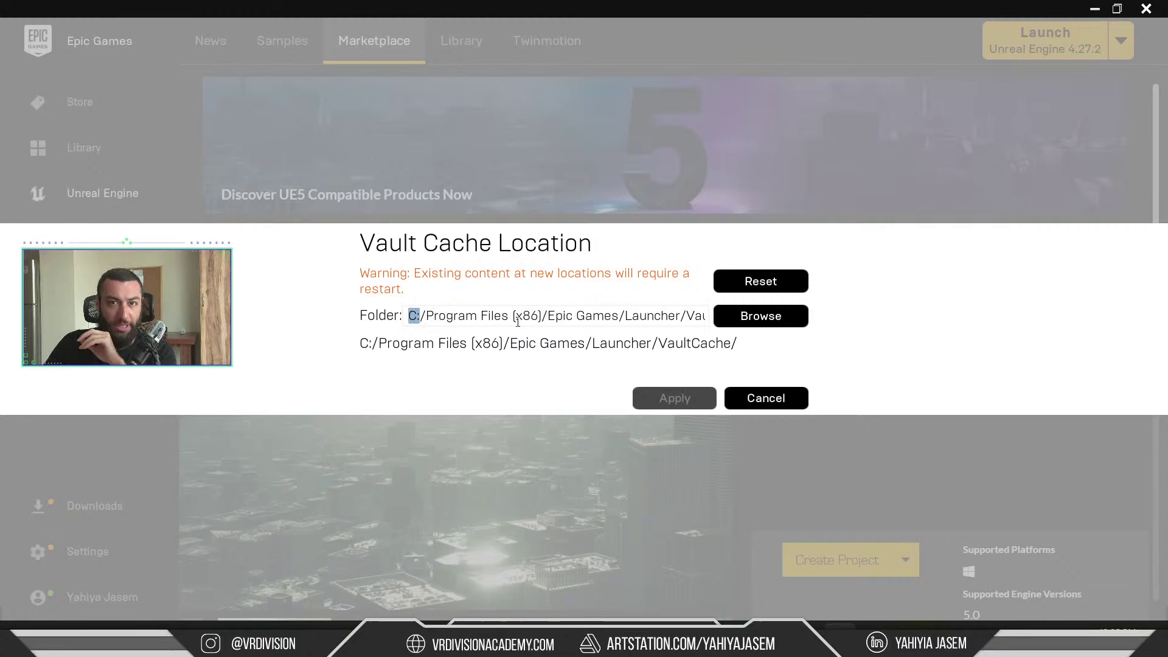
# - Browse from the VaultCache folder to the drives under This PC, and cancel the folder selection
pyautogui.click(767, 315)
pyautogui.scroll(-1, 67, 182)
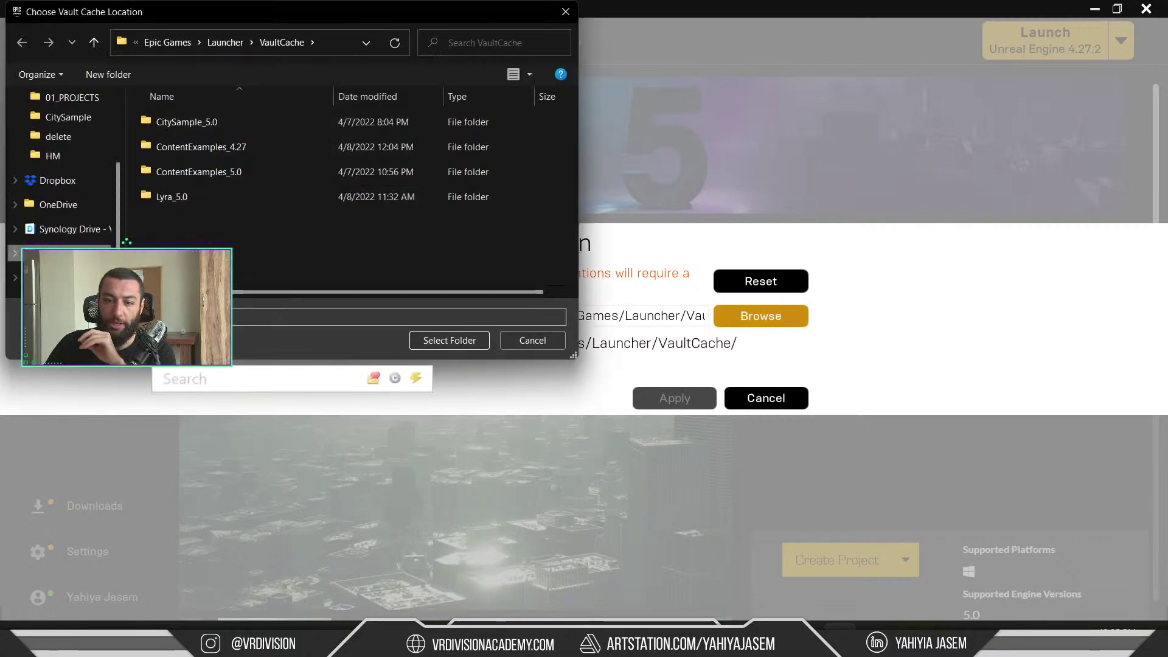
pyautogui.click(61, 253)
pyautogui.scroll(-1, 325, 211)
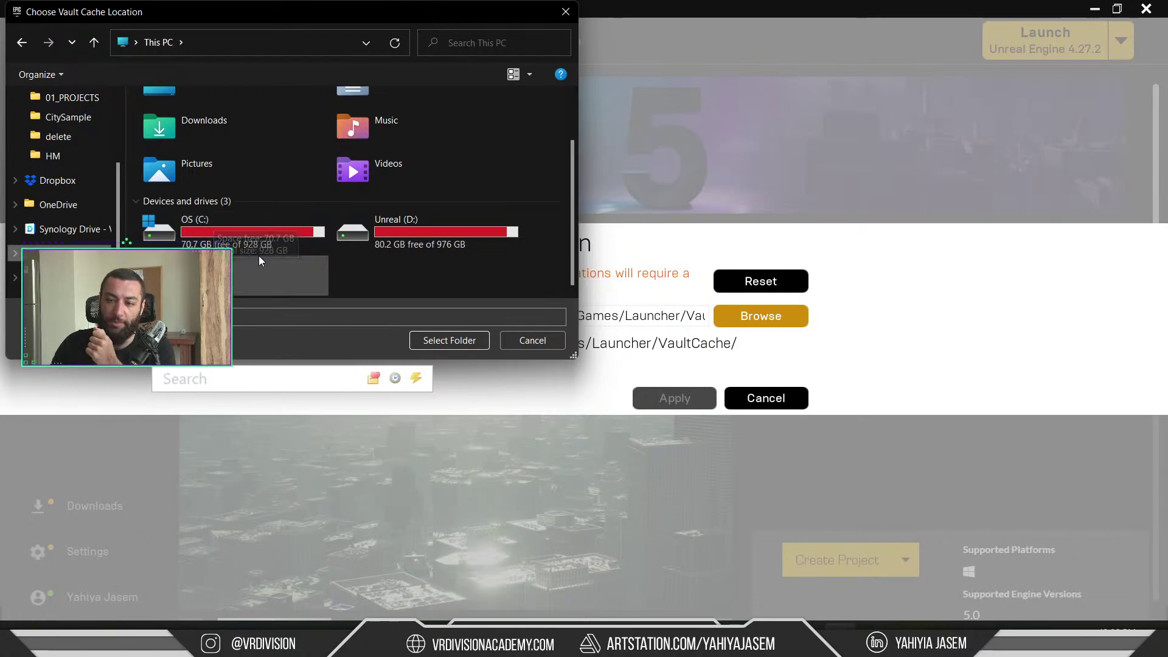
pyautogui.click(530, 342)
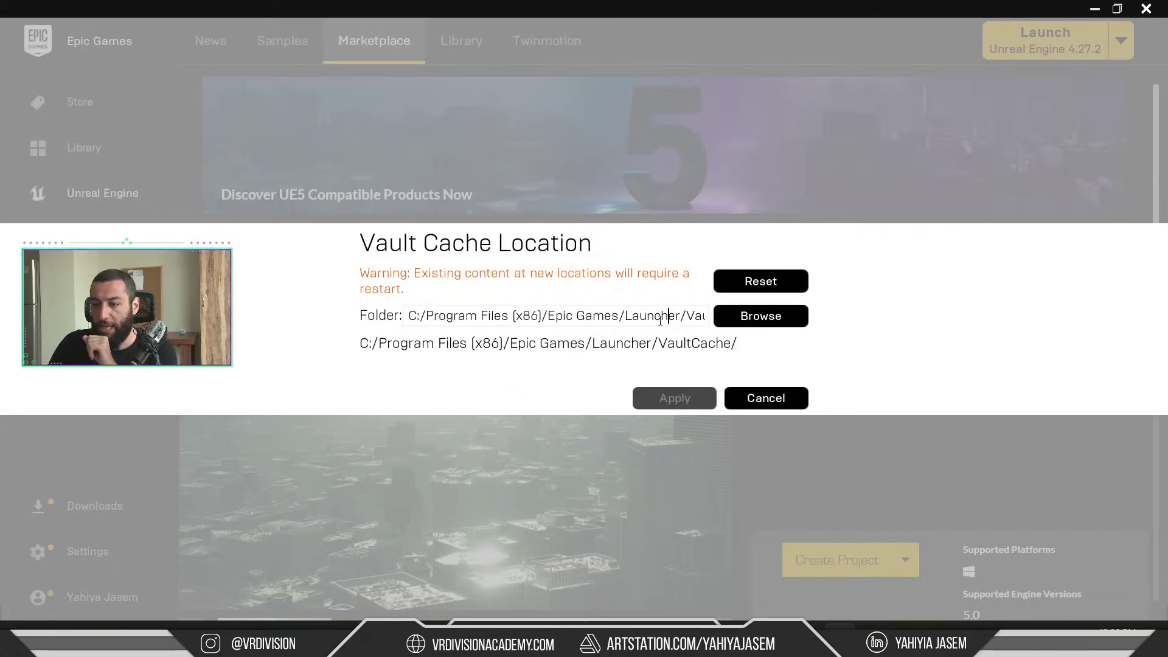
# - Check the full vault cache folder path, cancel the location dialog, and return to the City Sample page
pyautogui.moveTo(578, 315); pyautogui.dragTo(466, 315)
pyautogui.click(598, 316)
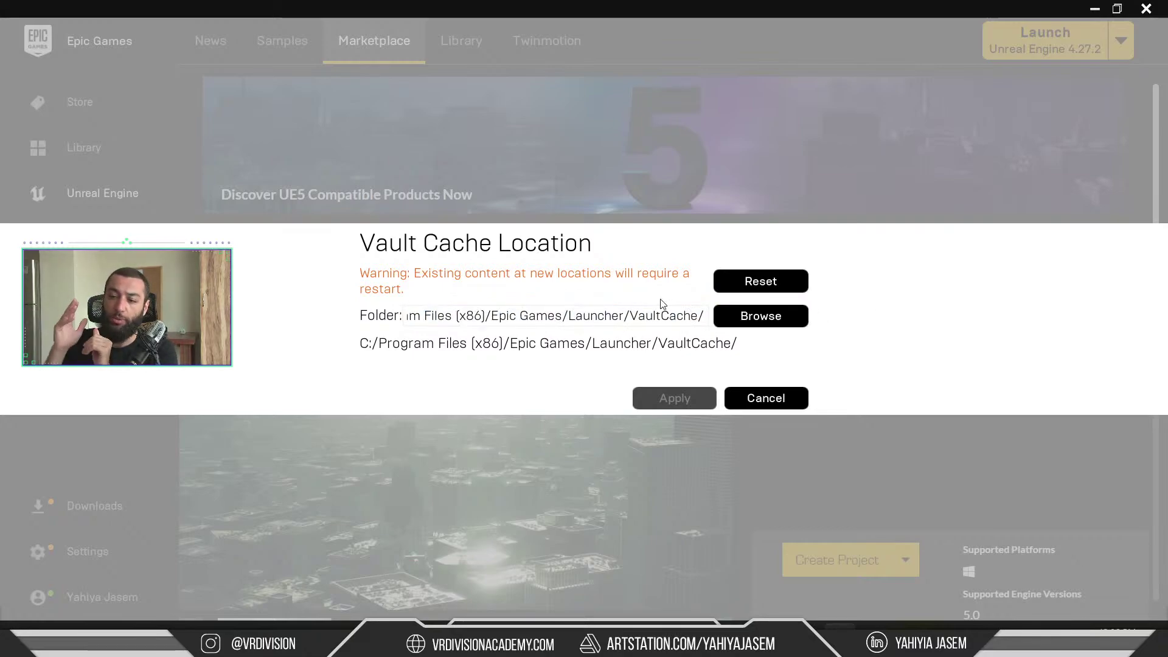
pyautogui.click(779, 398)
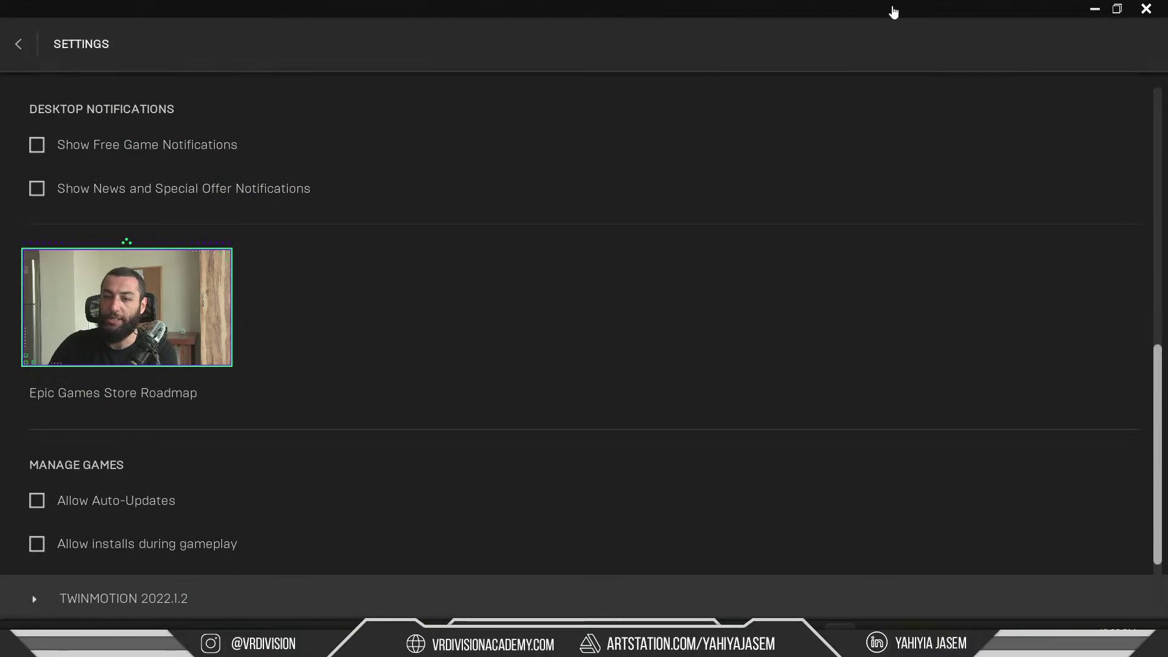
pyautogui.click(34, 47)
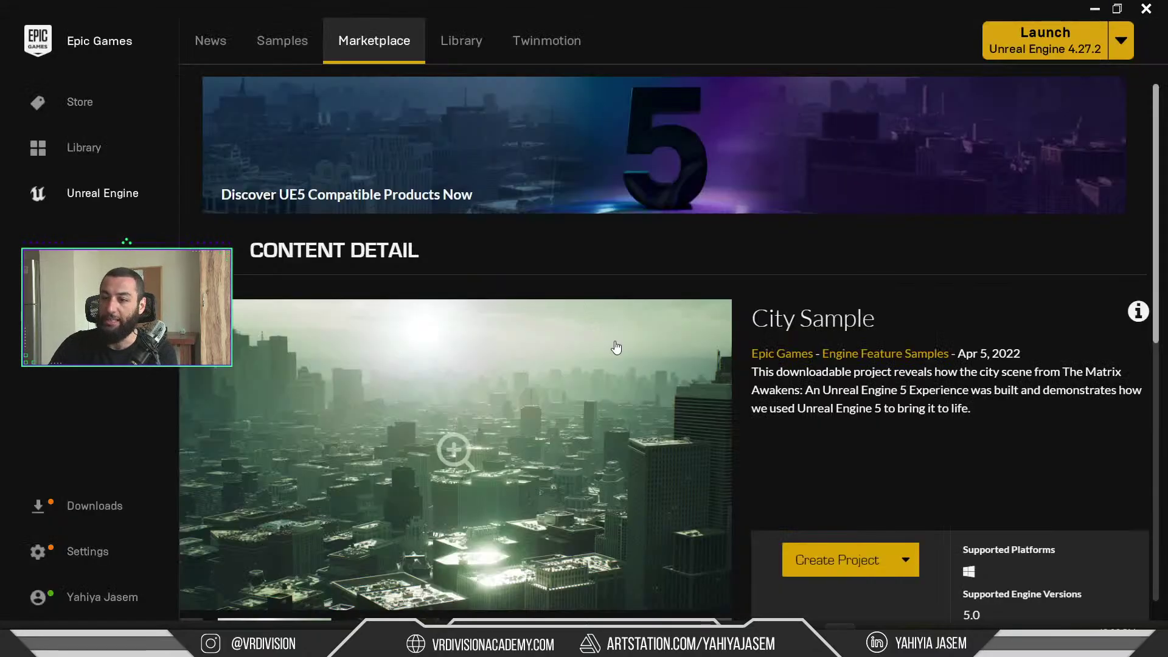
# - Show the Unreal Engine Samples page and look over its featured projects and Engine Feature Samples
pyautogui.click(259, 50)
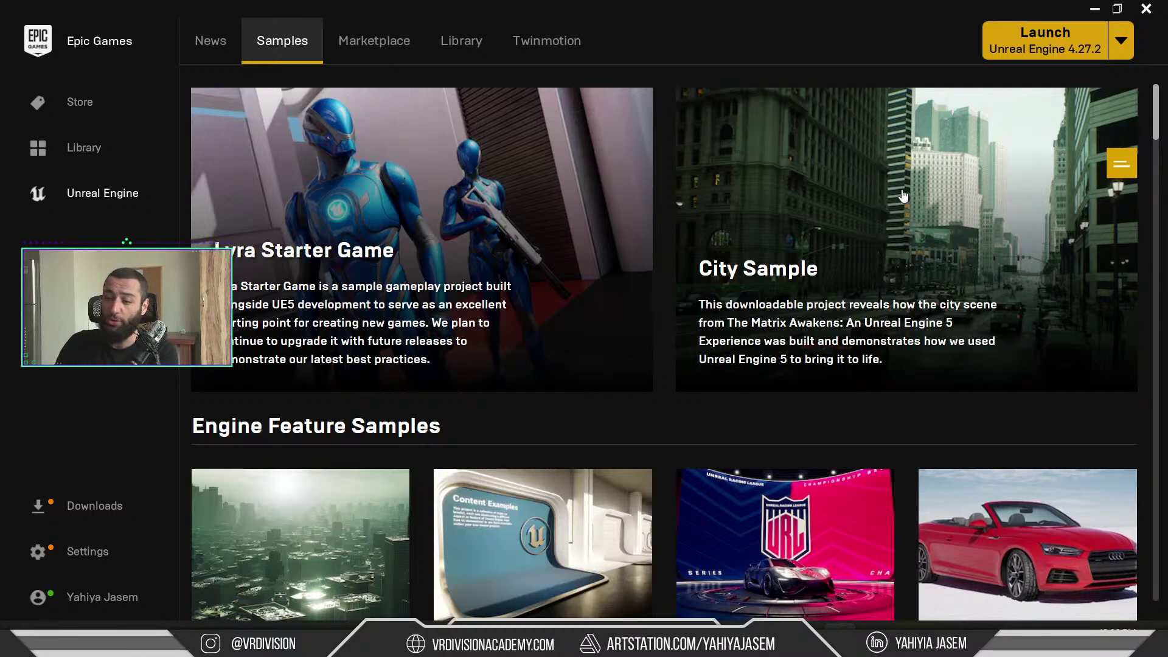
pyautogui.scroll(-3, 886, 167)
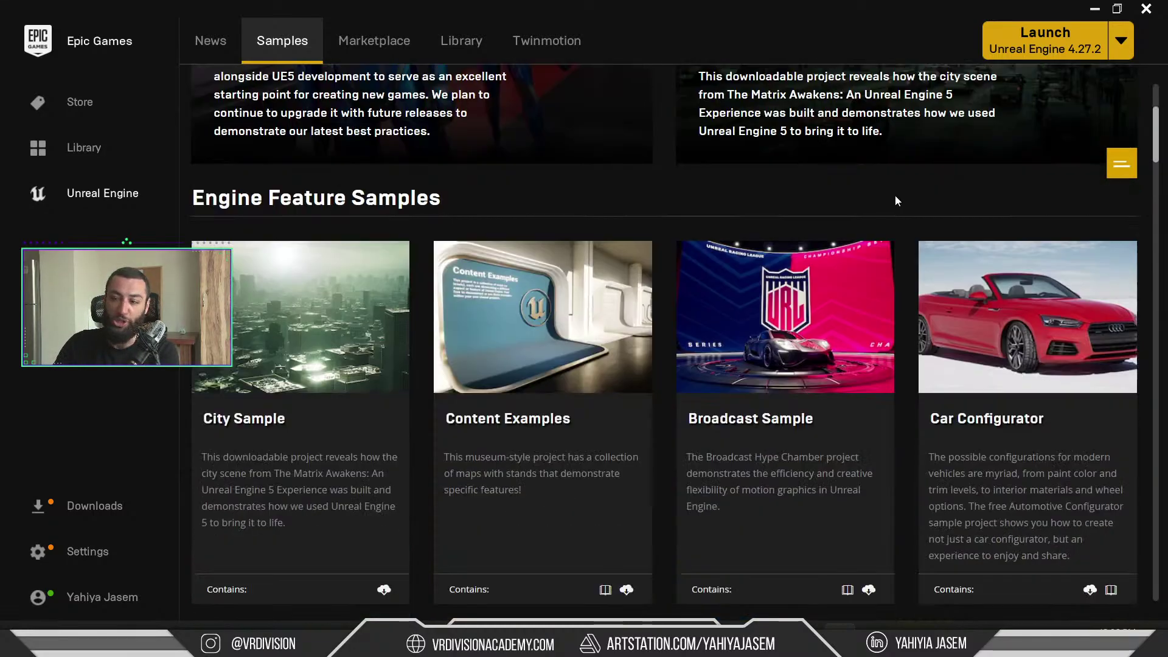
pyautogui.scroll(3, 895, 199)
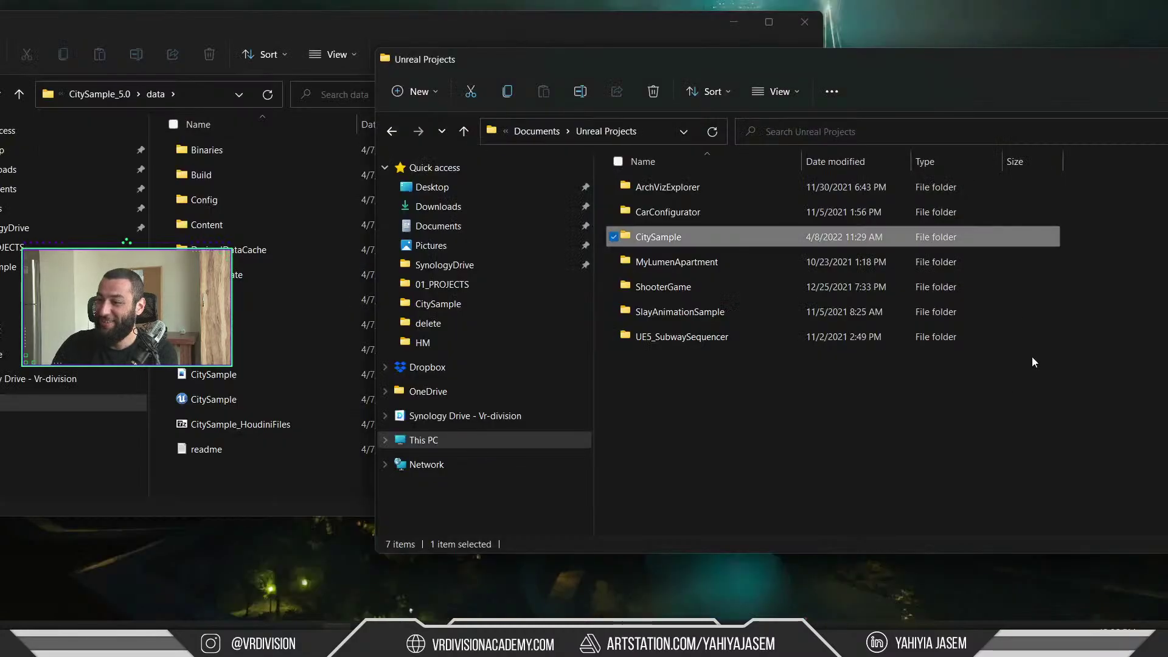
# - Switch to the Unreal Editor, inspect the levels in the project's Map folder, and select Small_City_LVL
pyautogui.click(869, 527)
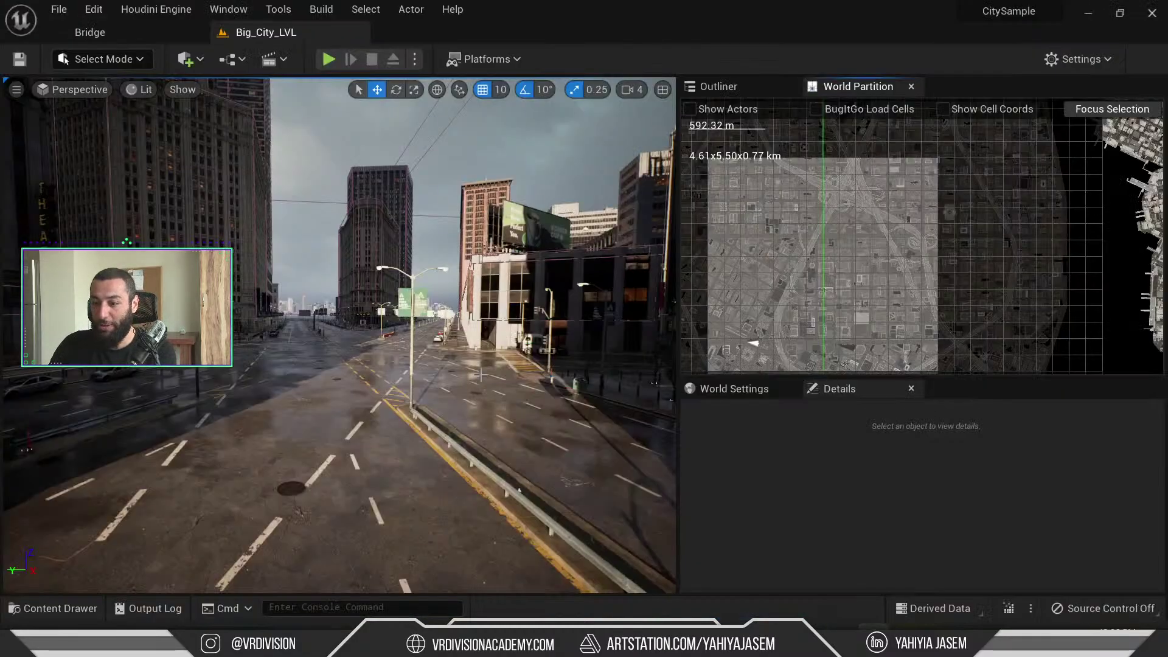
pyautogui.moveTo(481, 374); pyautogui.dragTo(512, 377, button='right')
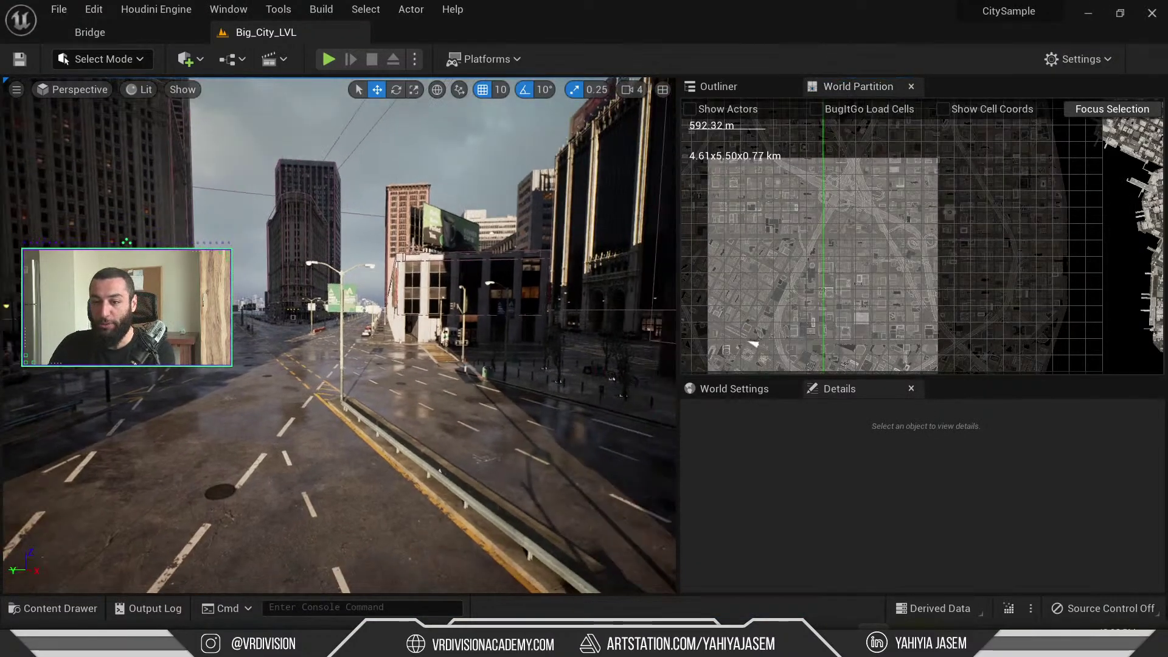
pyautogui.hotkey('ctrl', 'space')
pyautogui.scroll(5, 97, 505)
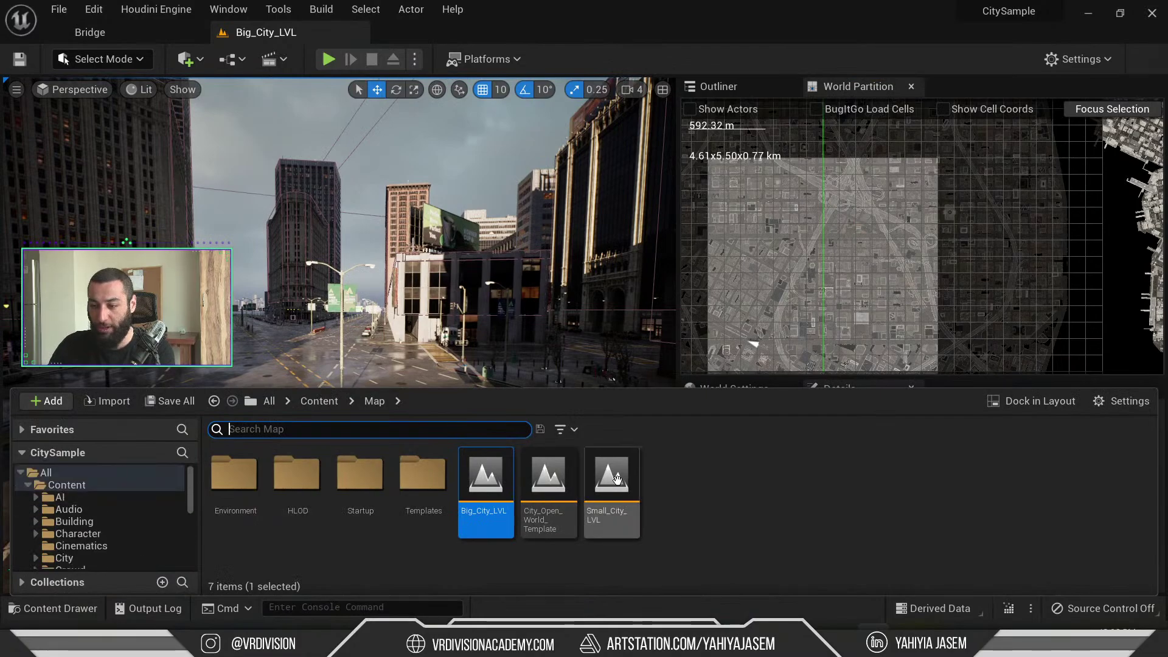
pyautogui.moveTo(545, 483)
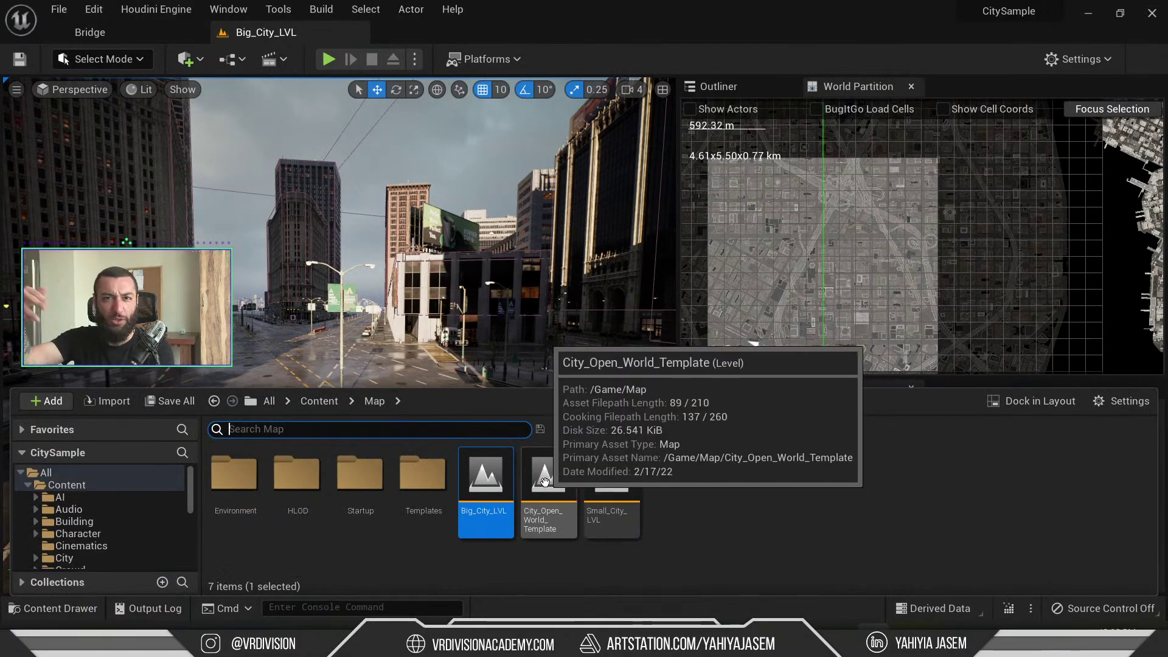
pyautogui.moveTo(616, 491)
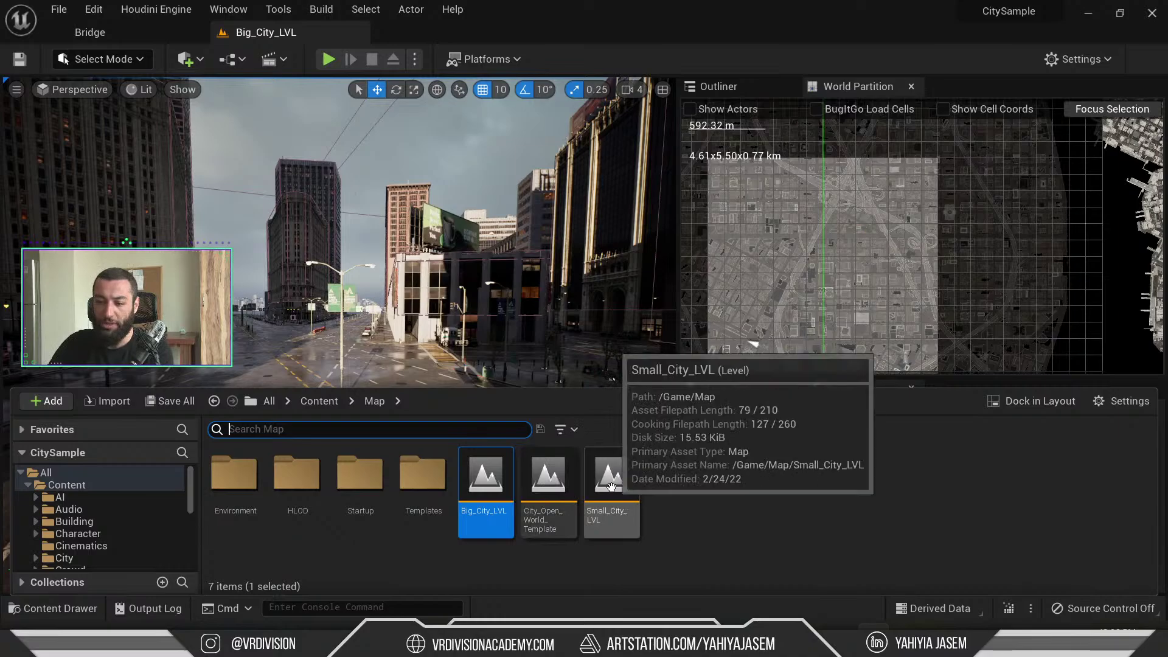
pyautogui.click(620, 492)
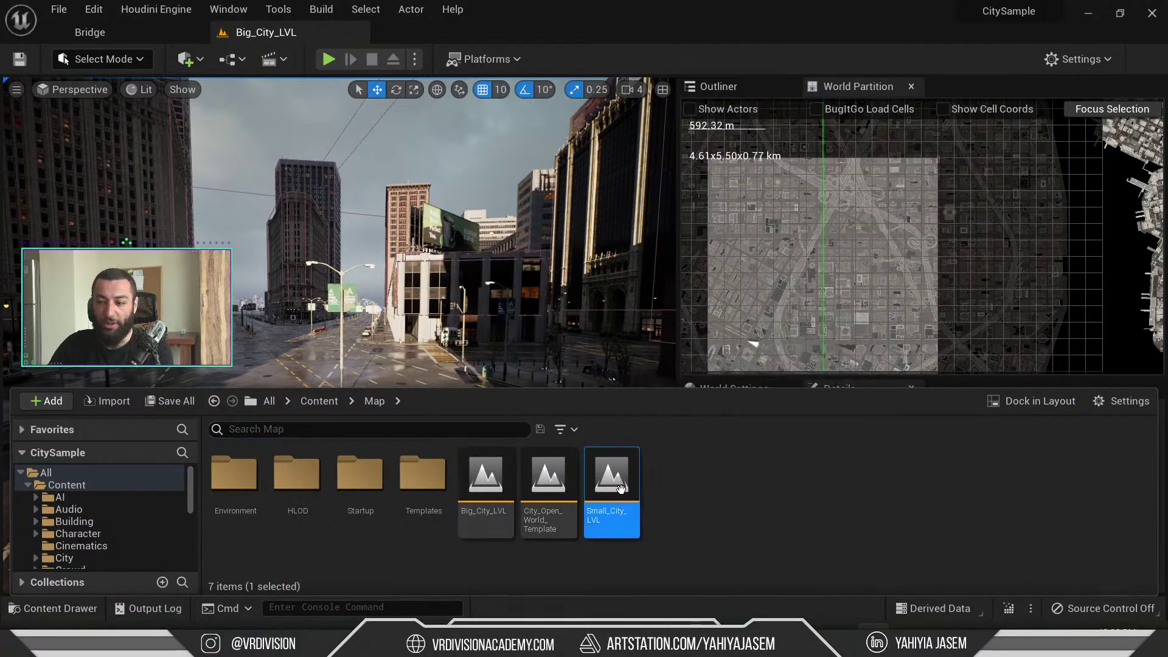
# - Look around the city street, and reopen the Map folder from the project's Content folder
pyautogui.moveTo(474, 292); pyautogui.dragTo(474, 295, button='right')
pyautogui.moveTo(398, 305)
pyautogui.mouseDown(button='right')
pyautogui.moveTo(390, 298)
pyautogui.moveTo(402, 316)
pyautogui.moveTo(398, 306)
pyautogui.mouseUp(button='right')
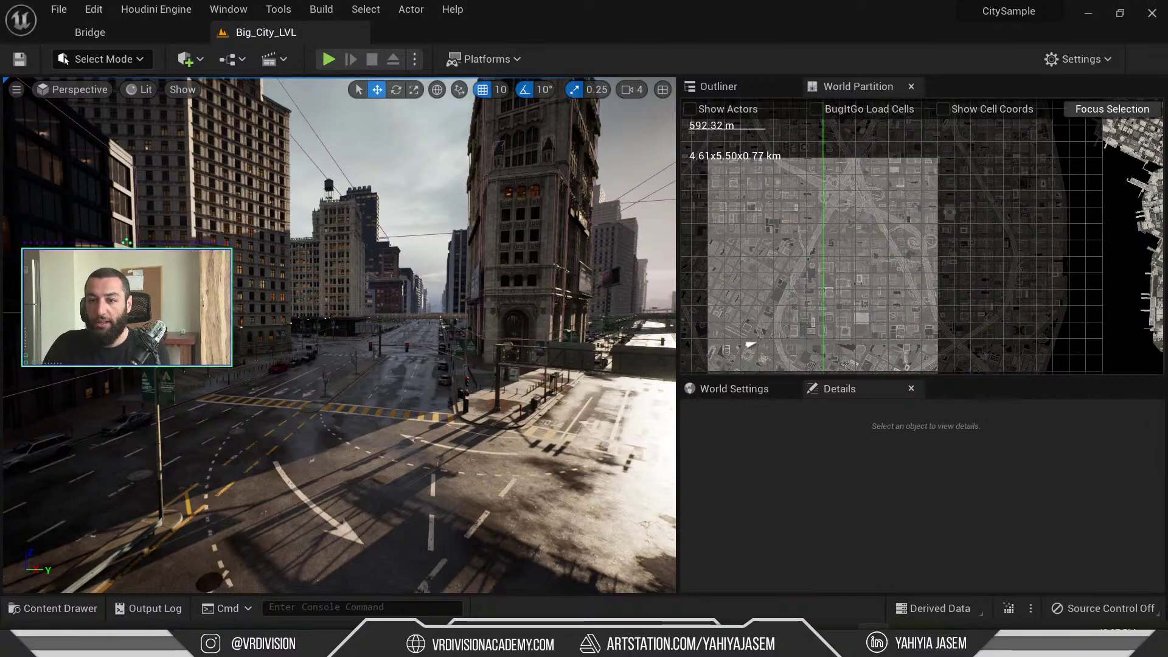
pyautogui.moveTo(340, 335)
pyautogui.mouseDown(button='right')
pyautogui.moveTo(324, 329)
pyautogui.moveTo(353, 346)
pyautogui.mouseUp(button='right')
pyautogui.hotkey('ctrl', 'space')
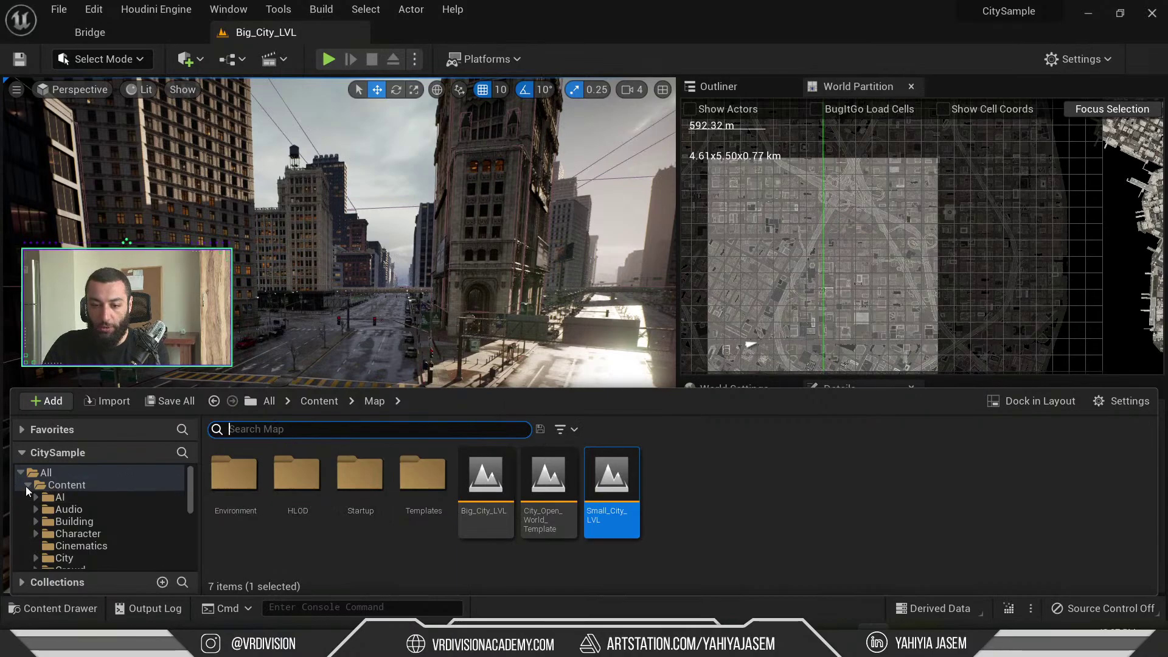
pyautogui.click(62, 486)
pyautogui.scroll(-2, 505, 526)
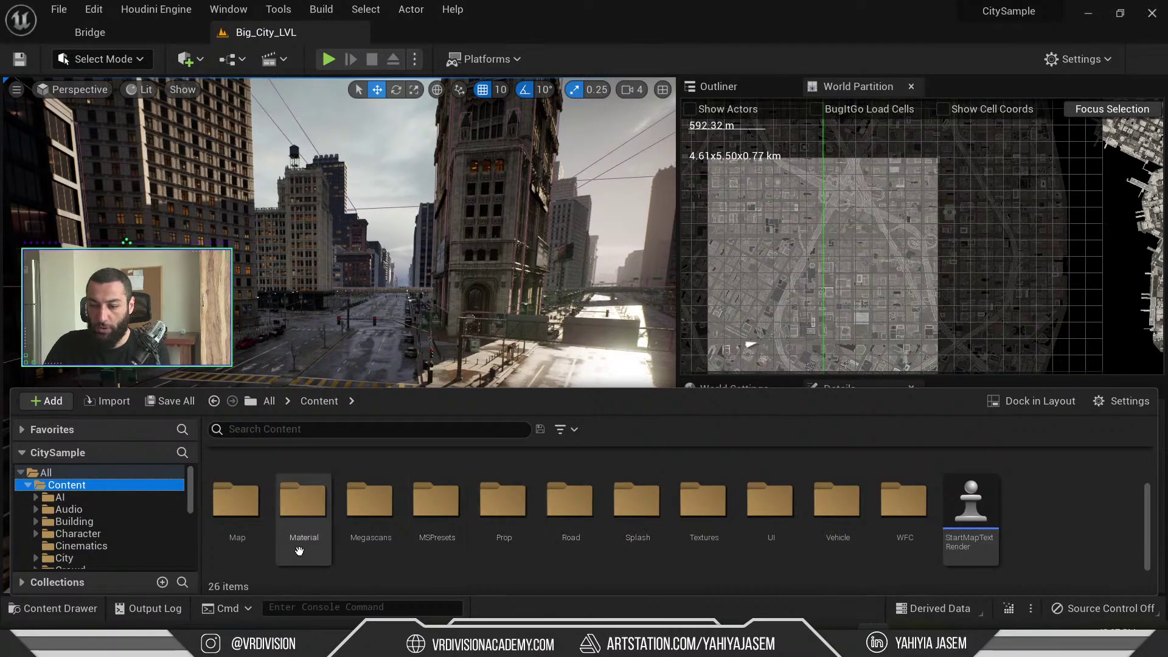
pyautogui.click(237, 504)
pyautogui.doubleClick(237, 504)
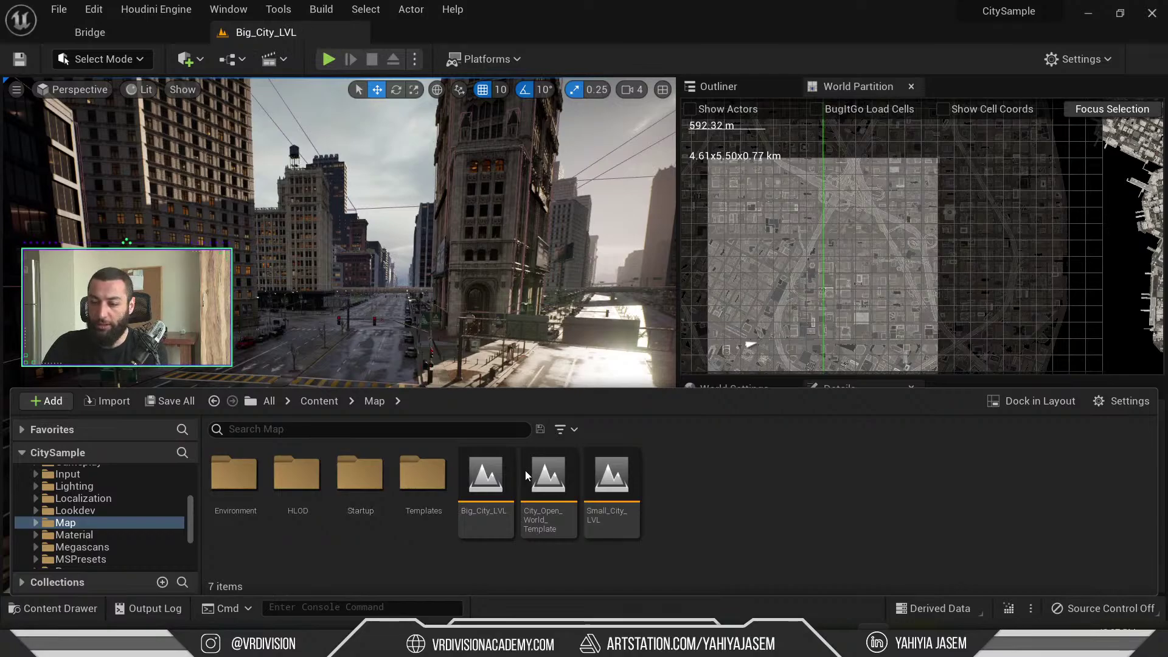
# - Look through the Map folder's Templates, Thumbnail, HLOD and Environment subfolders
pyautogui.doubleClick(423, 473)
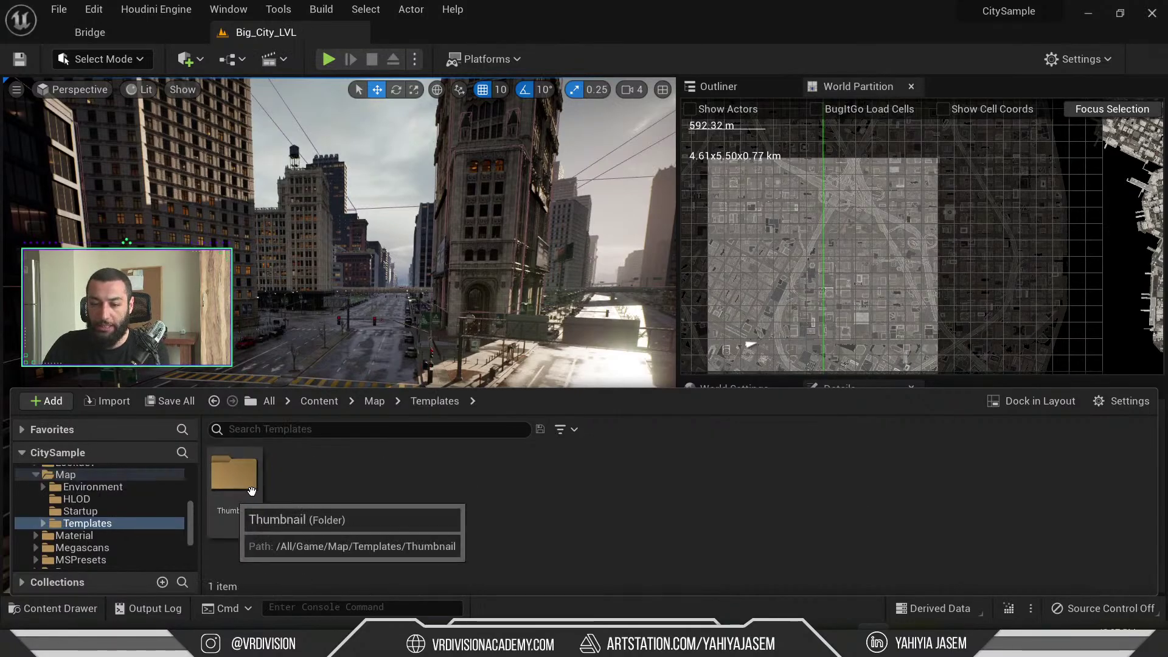
pyautogui.click(43, 524)
pyautogui.click(96, 535)
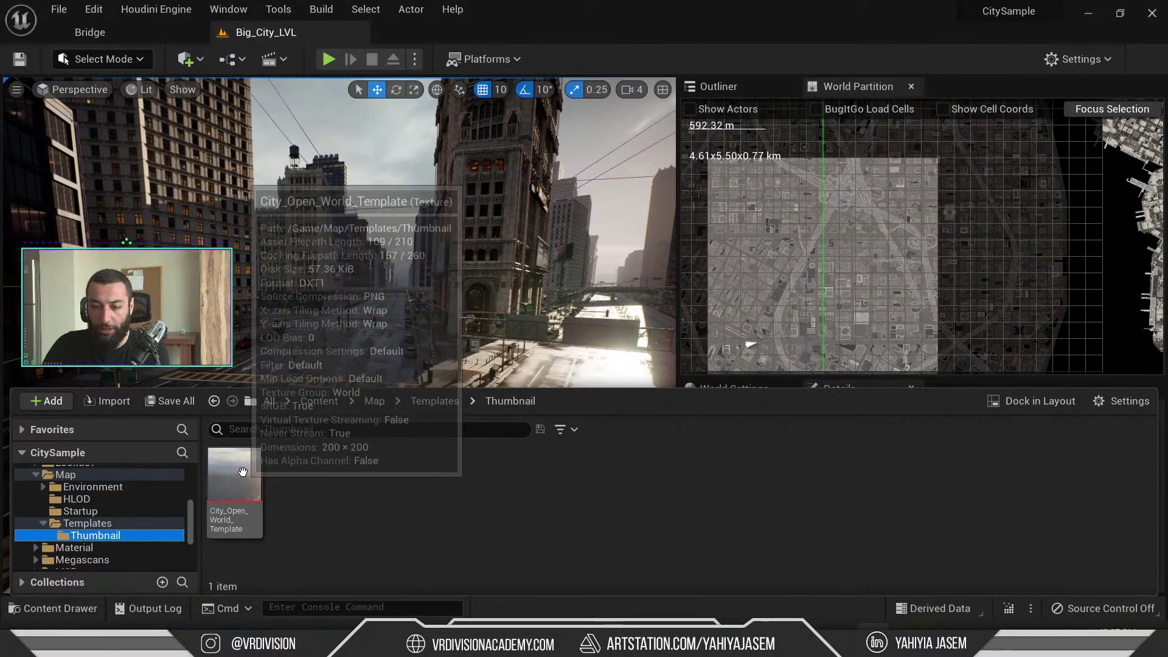
pyautogui.click(76, 499)
pyautogui.click(93, 487)
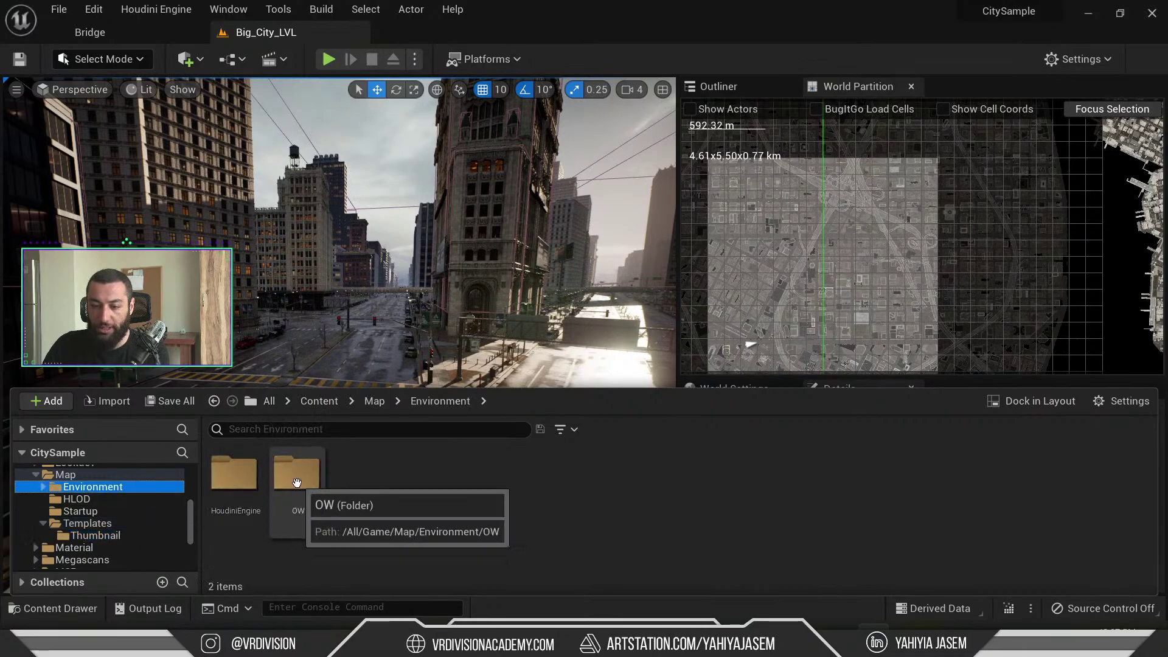
# - Open the CitySample_HoudiniFiles archive from the cached CitySample_5.0 data folder and widen its window to show all columns
pyautogui.moveTo(386, 246); pyautogui.dragTo(449, 233, button='right')
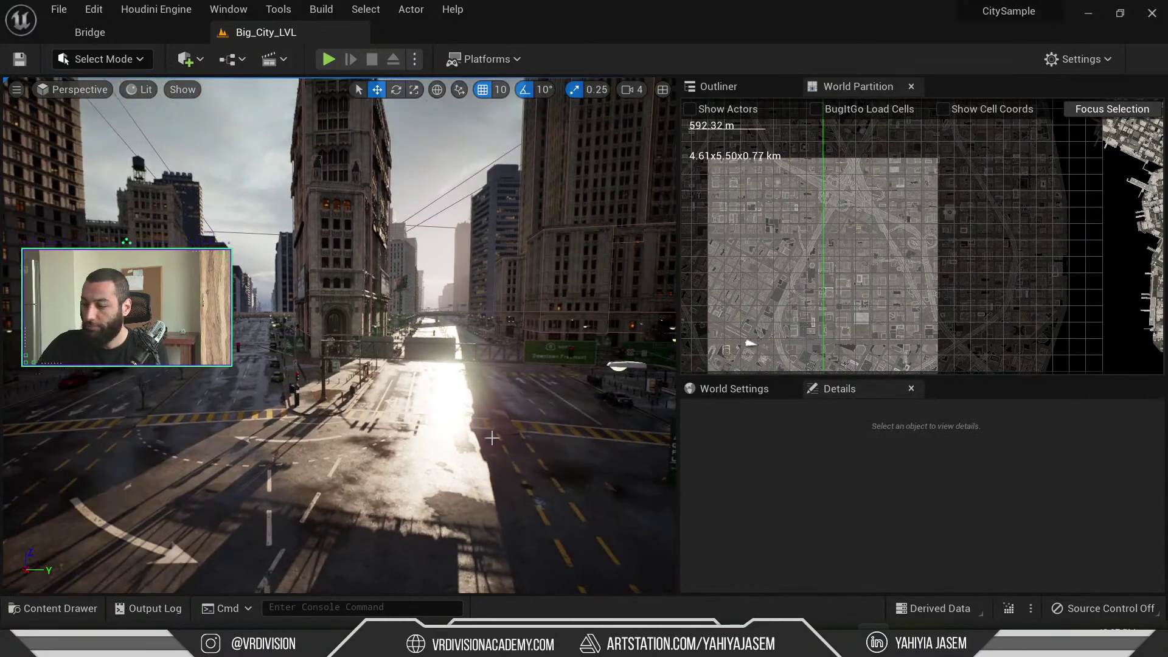
pyautogui.moveTo(340, 645)
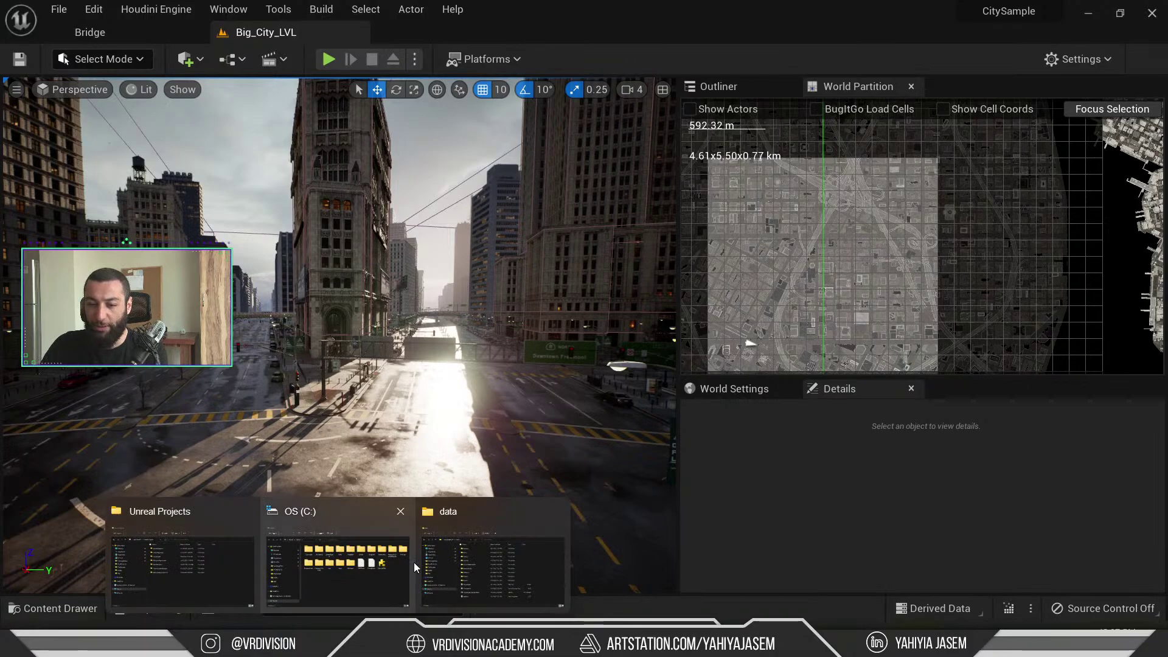
pyautogui.click(487, 557)
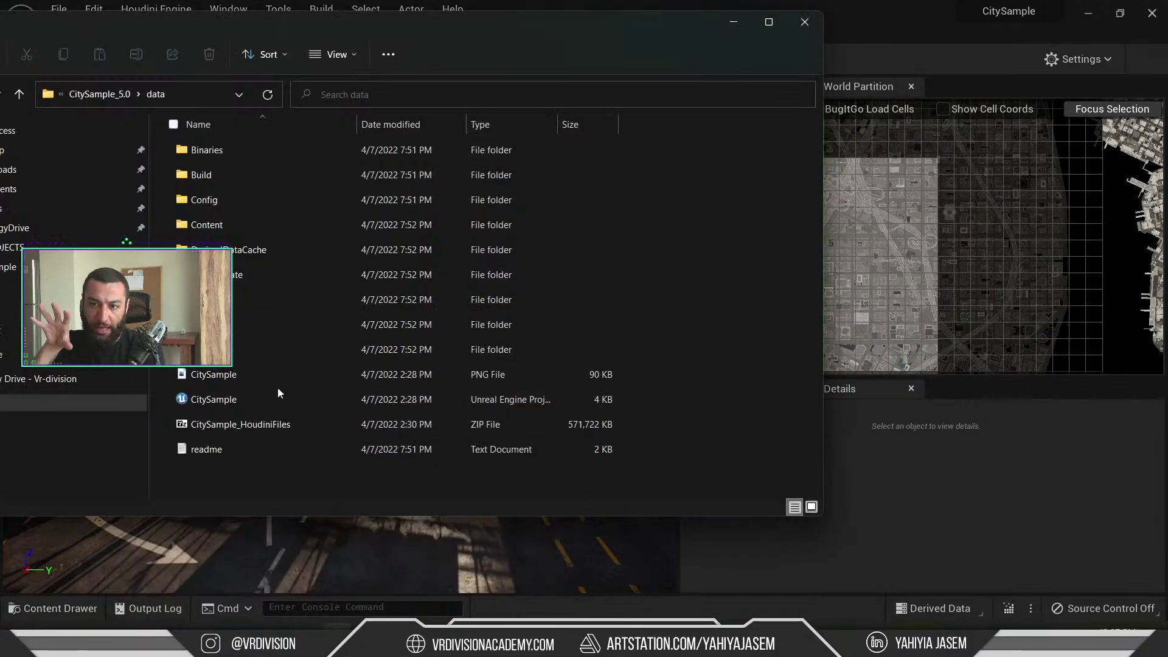
pyautogui.doubleClick(230, 428)
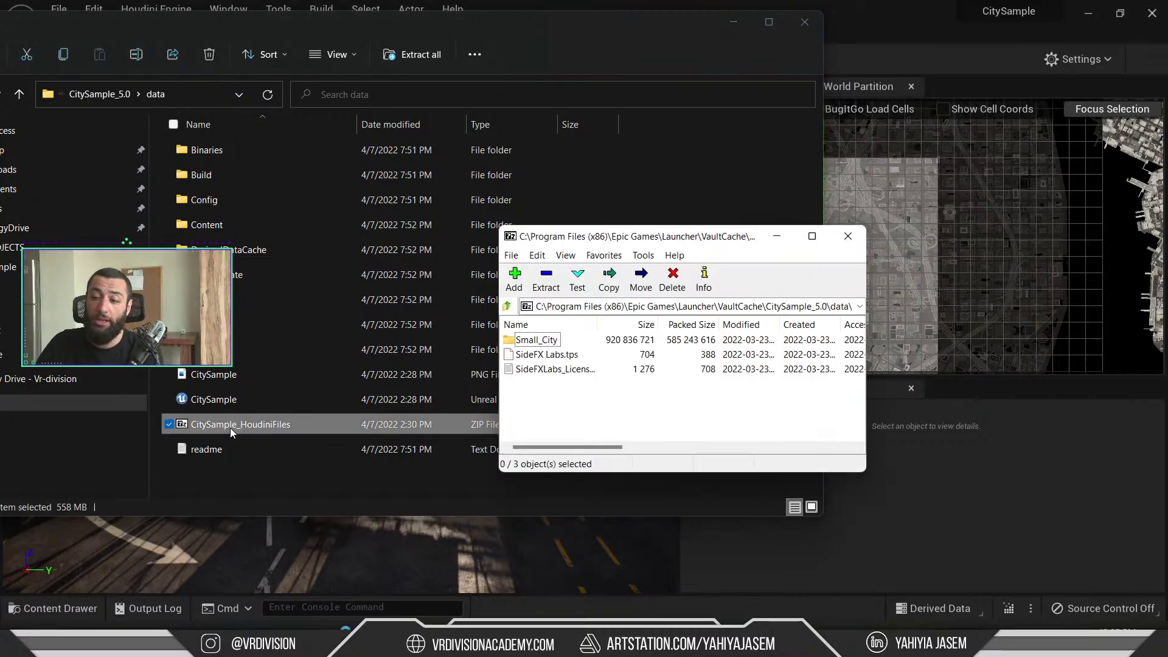
pyautogui.moveTo(494, 354); pyautogui.dragTo(279, 354)
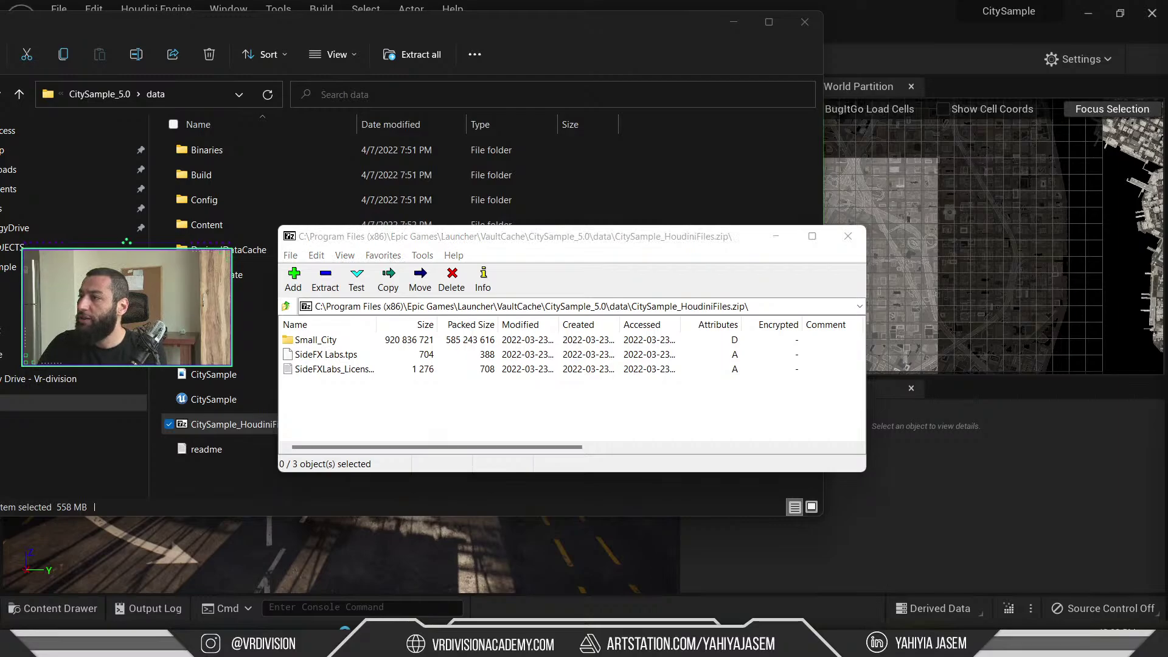
# - Switch to Chrome, maximize the YouTube video window, and open the Unreal Engine channel in a new tab
pyautogui.hotkey('alt', 'Tab')
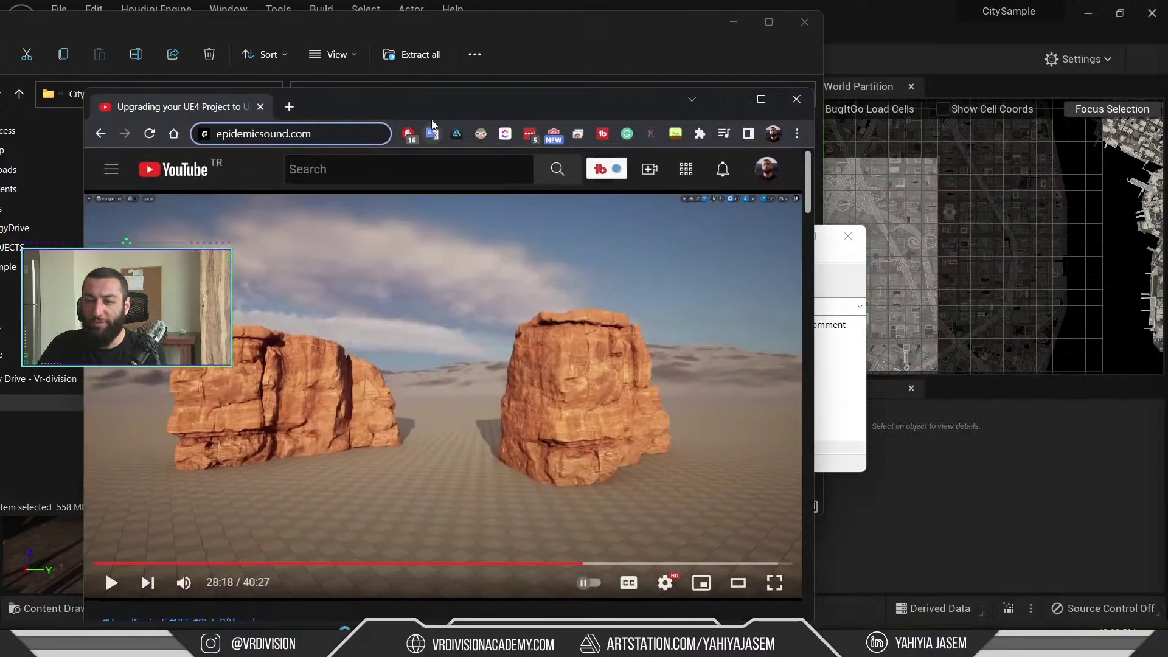
pyautogui.doubleClick(433, 108)
pyautogui.scroll(-2, 489, 201)
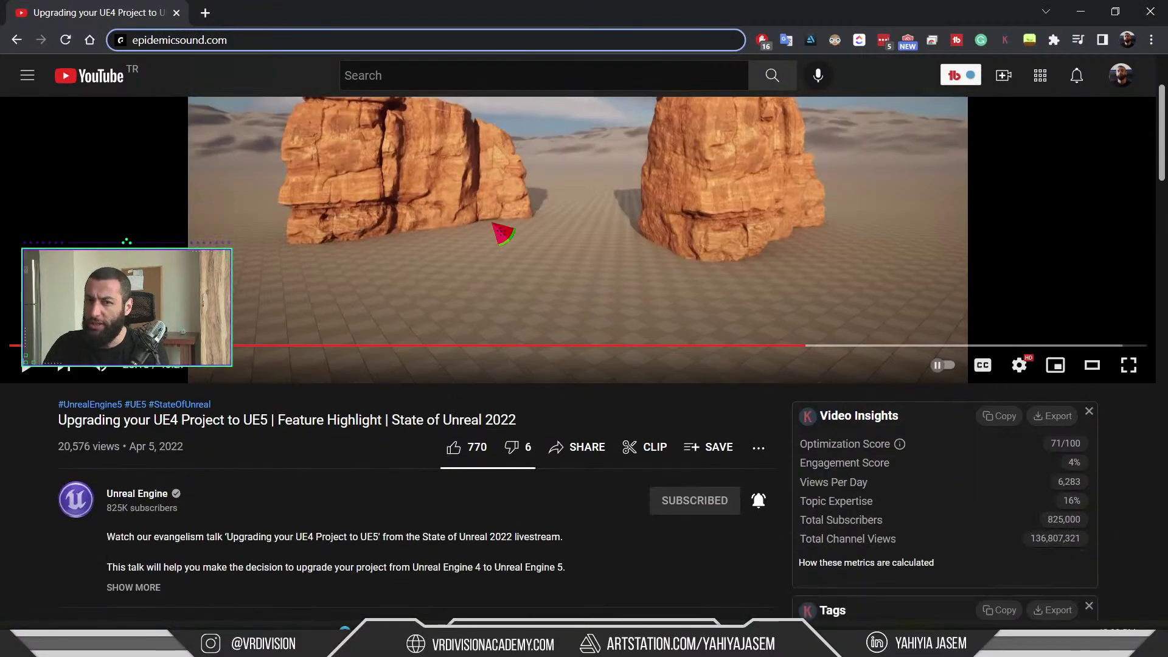
pyautogui.scroll(2, 179, 499)
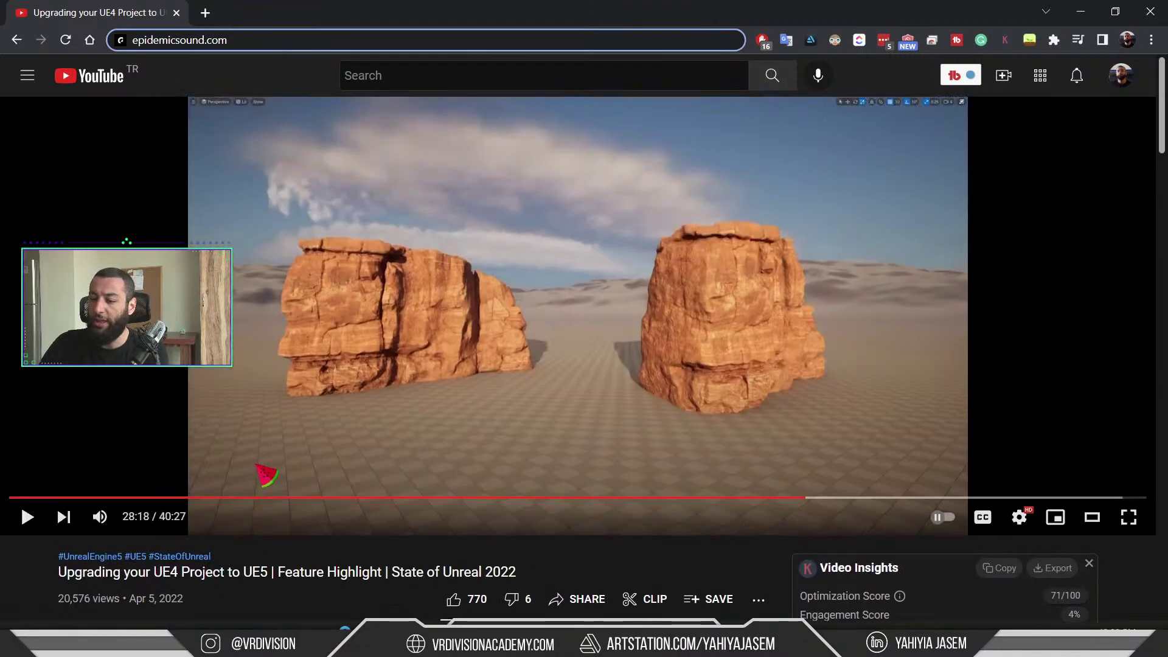
pyautogui.scroll(-2, 262, 477)
pyautogui.middleClick(154, 500)
pyautogui.scroll(2, 313, 341)
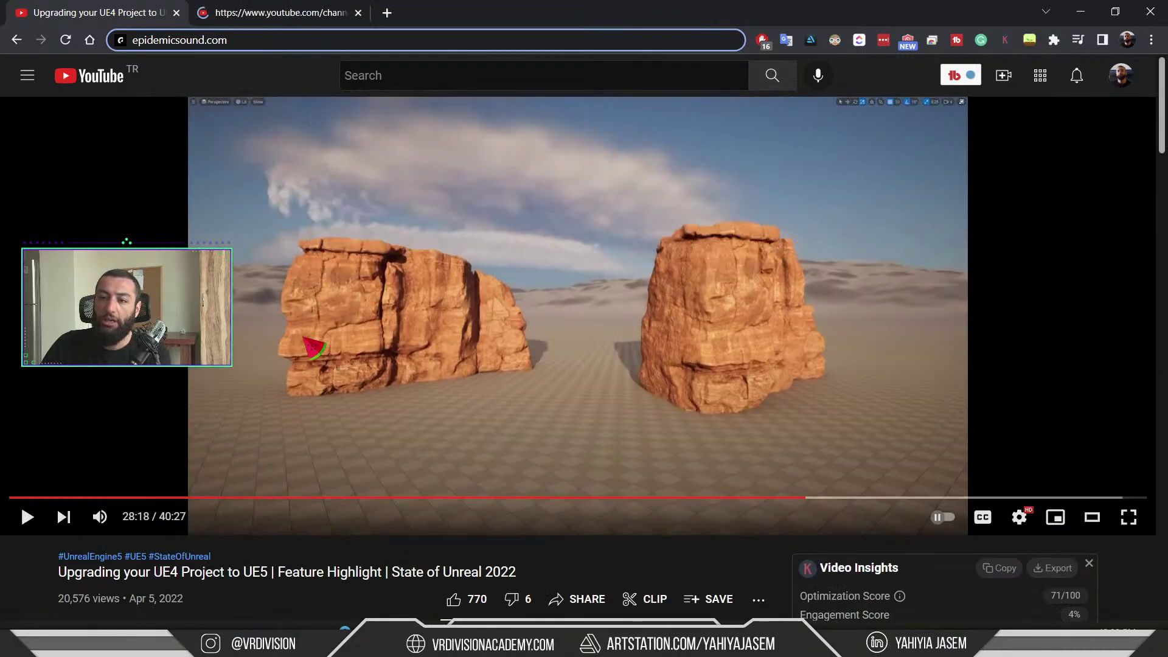
# - Look over the "Upgrading your UE4 Project to UE5" video page and sample the video at 29:07 and 28:02
pyautogui.click(269, 18)
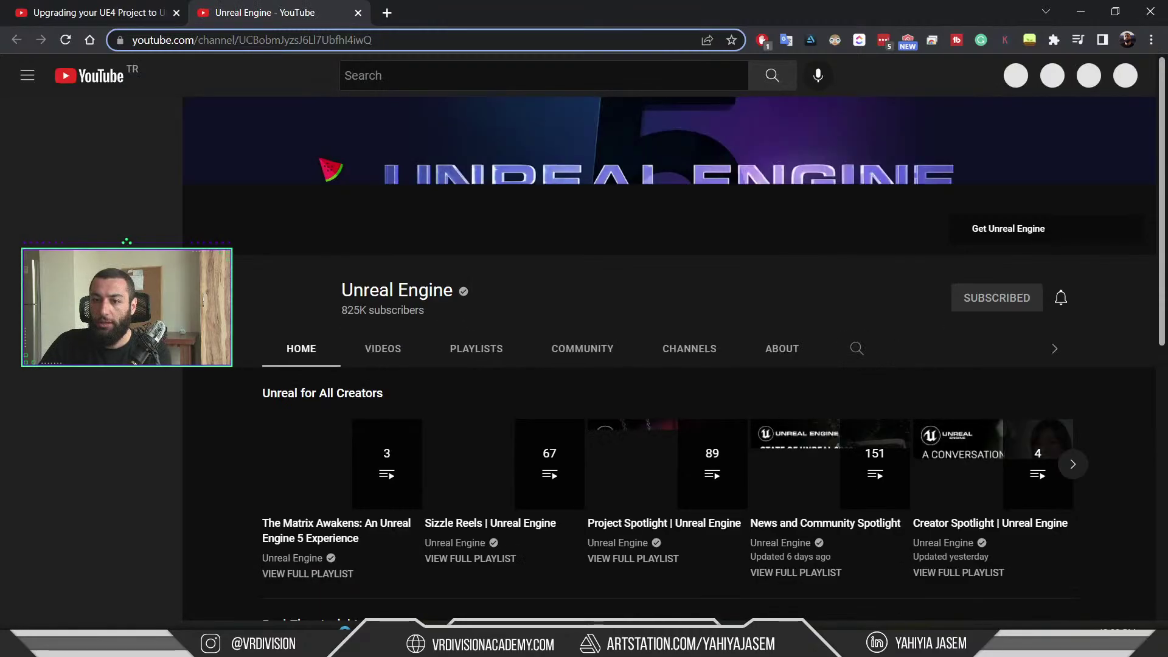
pyautogui.hotkey('ctrl', 'shift', 'Tab')
pyautogui.scroll(-2, 270, 266)
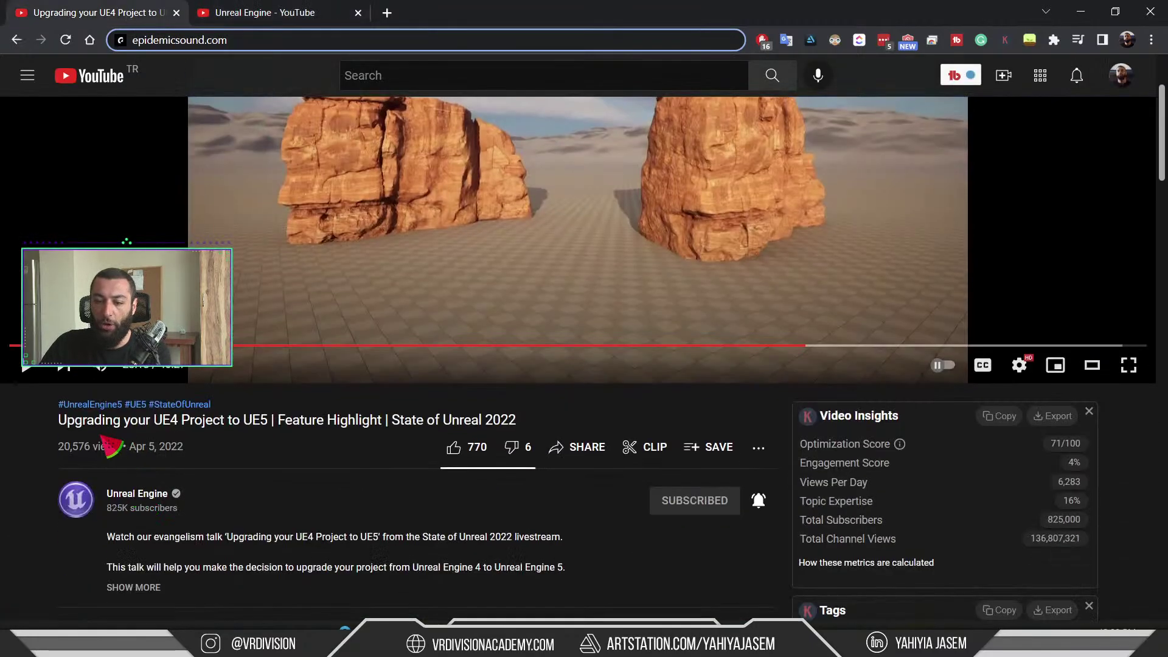
pyautogui.moveTo(138, 423); pyautogui.dragTo(174, 438)
pyautogui.click(183, 448)
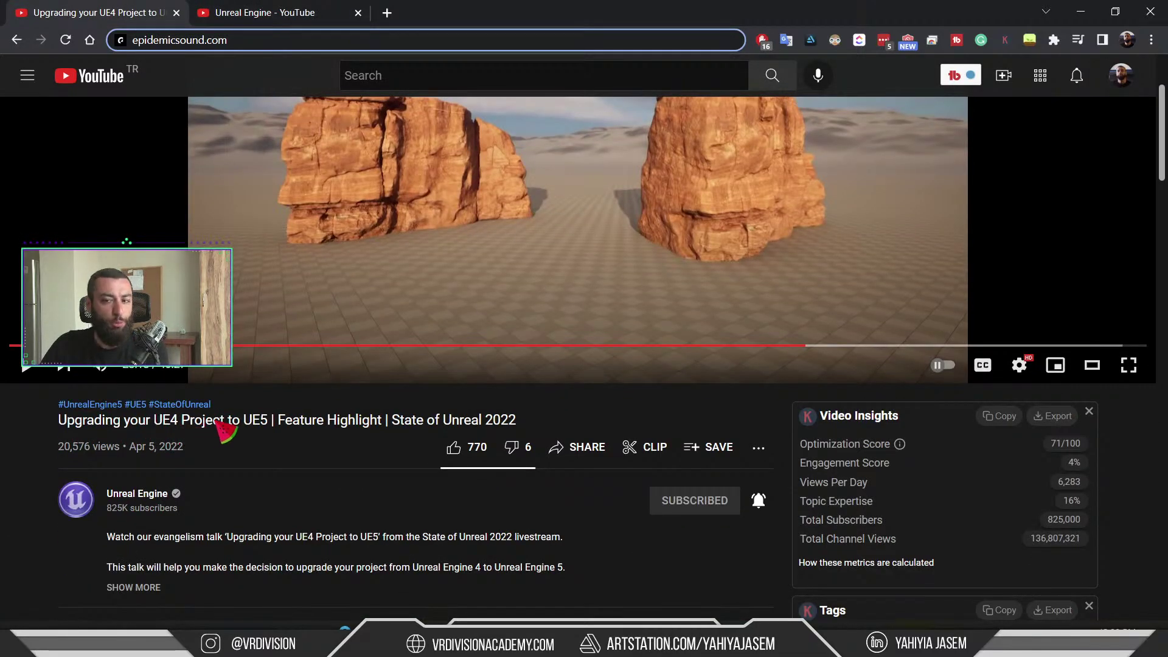
pyautogui.scroll(1, 243, 439)
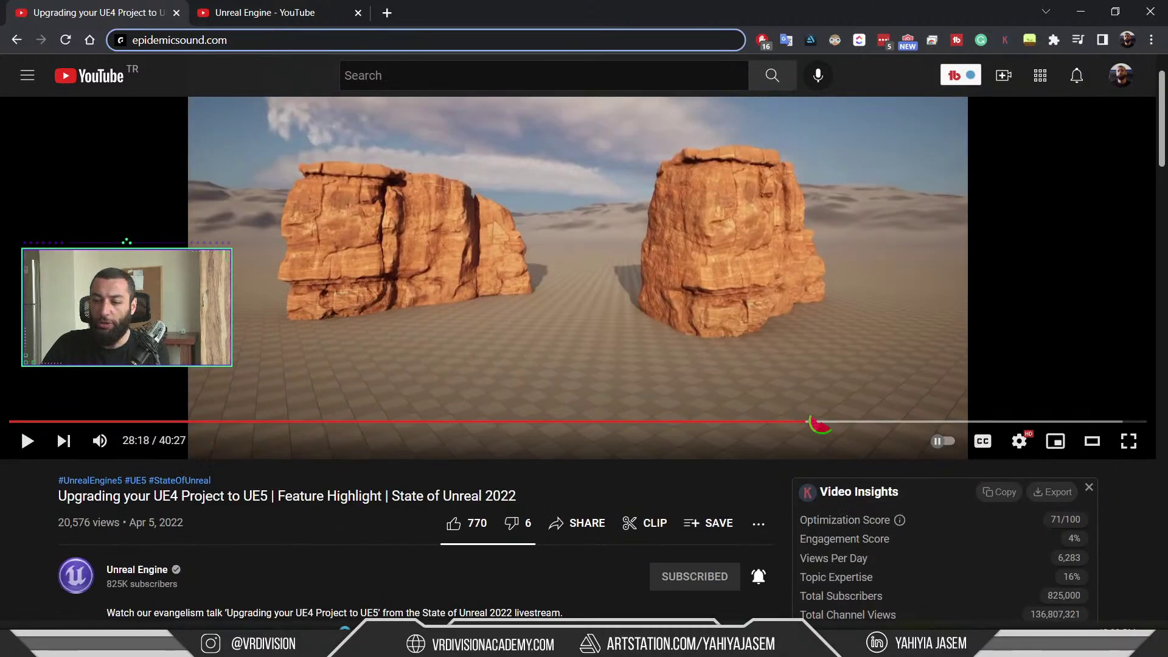
pyautogui.scroll(1, 919, 426)
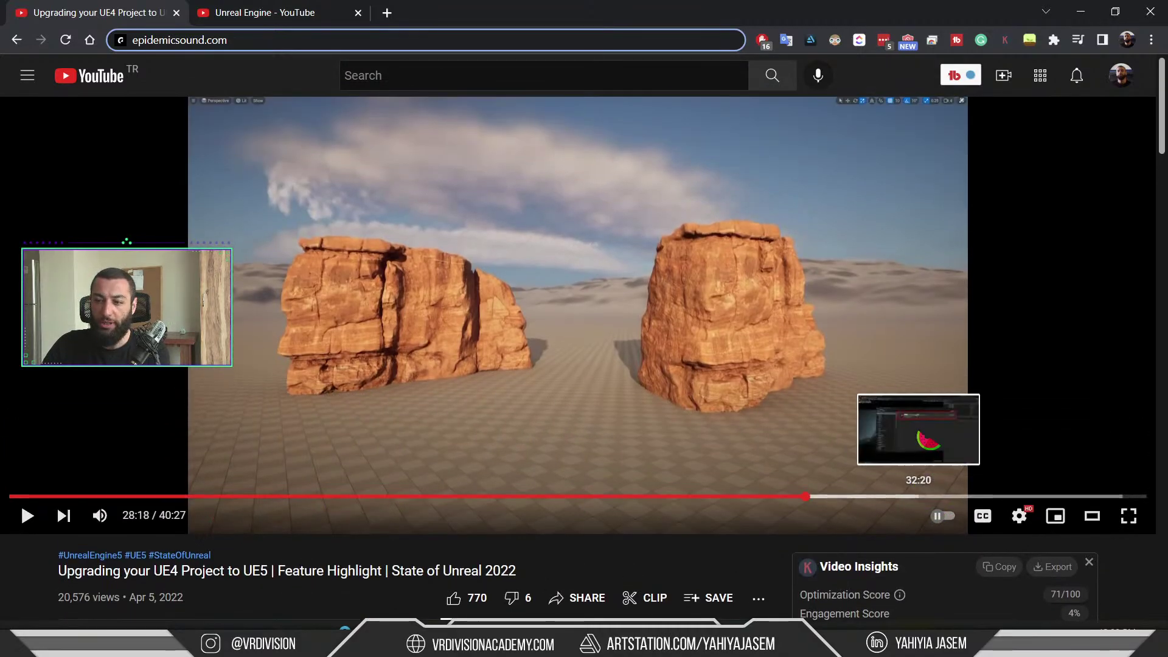
pyautogui.click(829, 498)
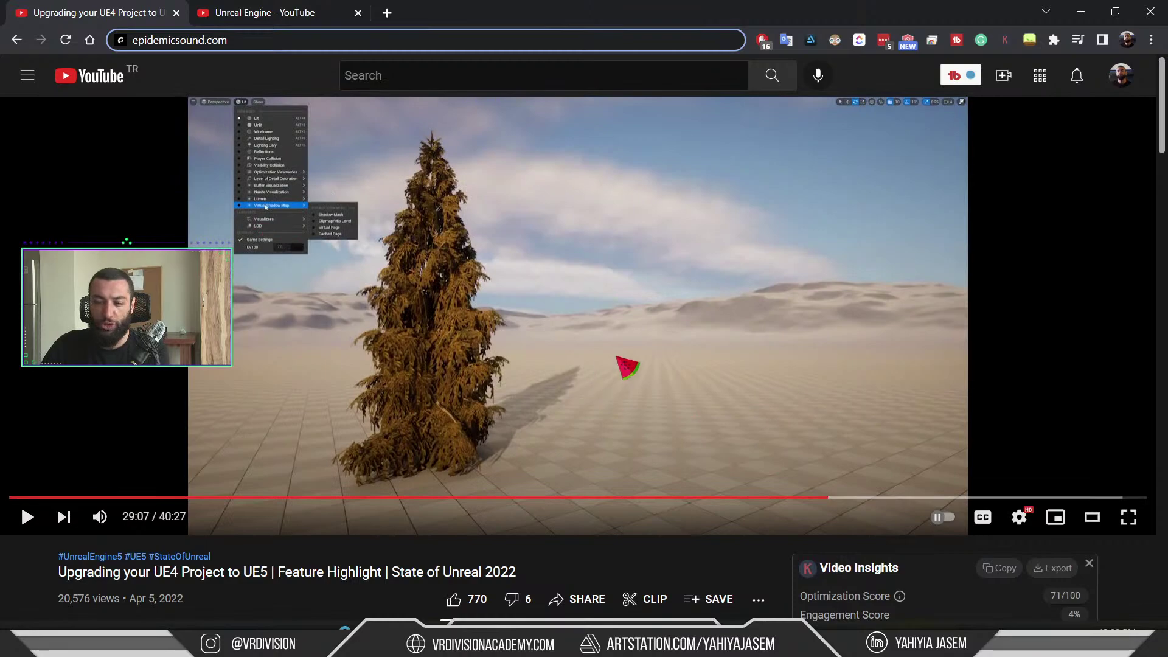
pyautogui.click(799, 498)
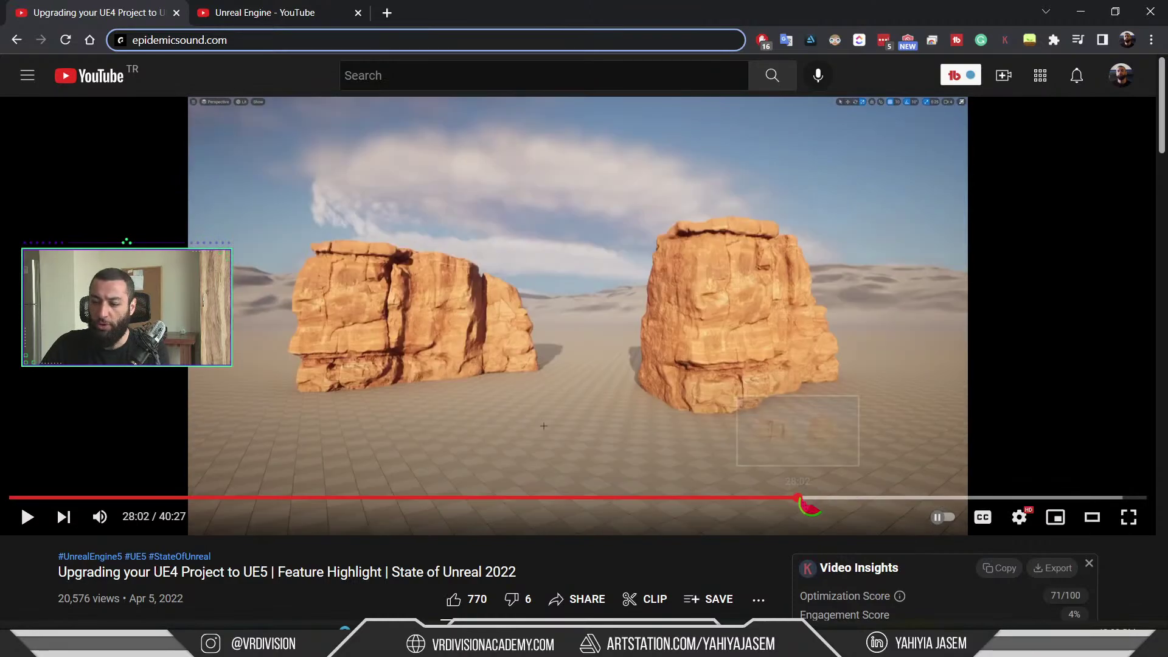
# - Go to the Unreal Engine channel and look through its uploaded videos
pyautogui.click(261, 12)
pyautogui.scroll(-3, 468, 292)
pyautogui.scroll(3, 451, 322)
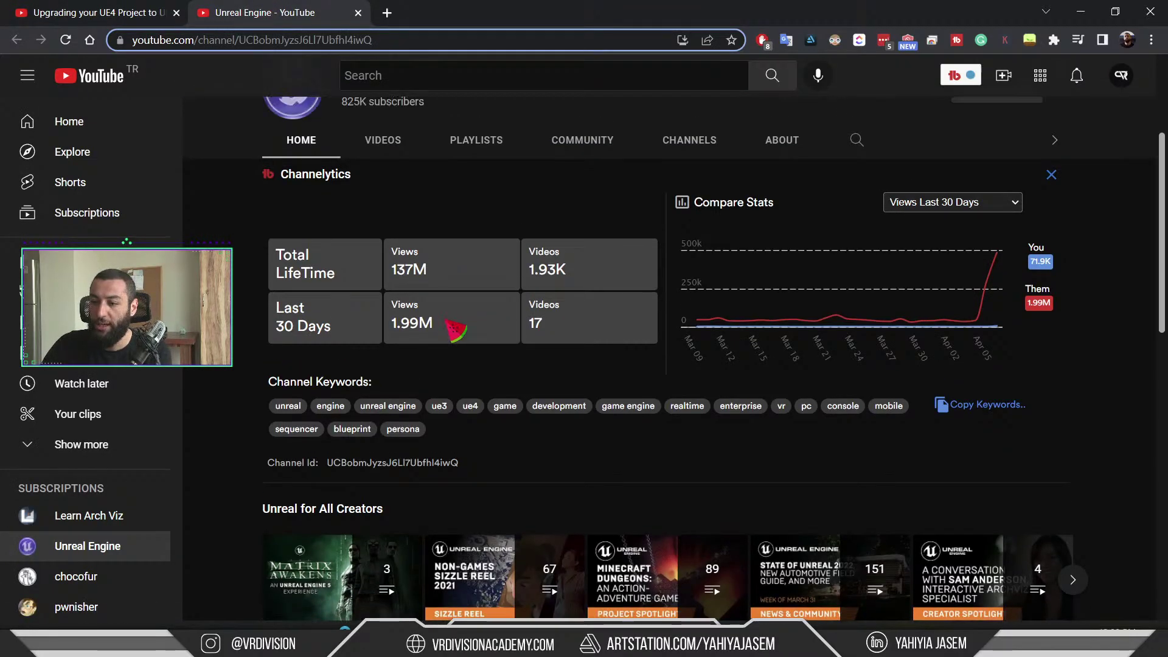
pyautogui.click(396, 281)
pyautogui.scroll(-4, 896, 329)
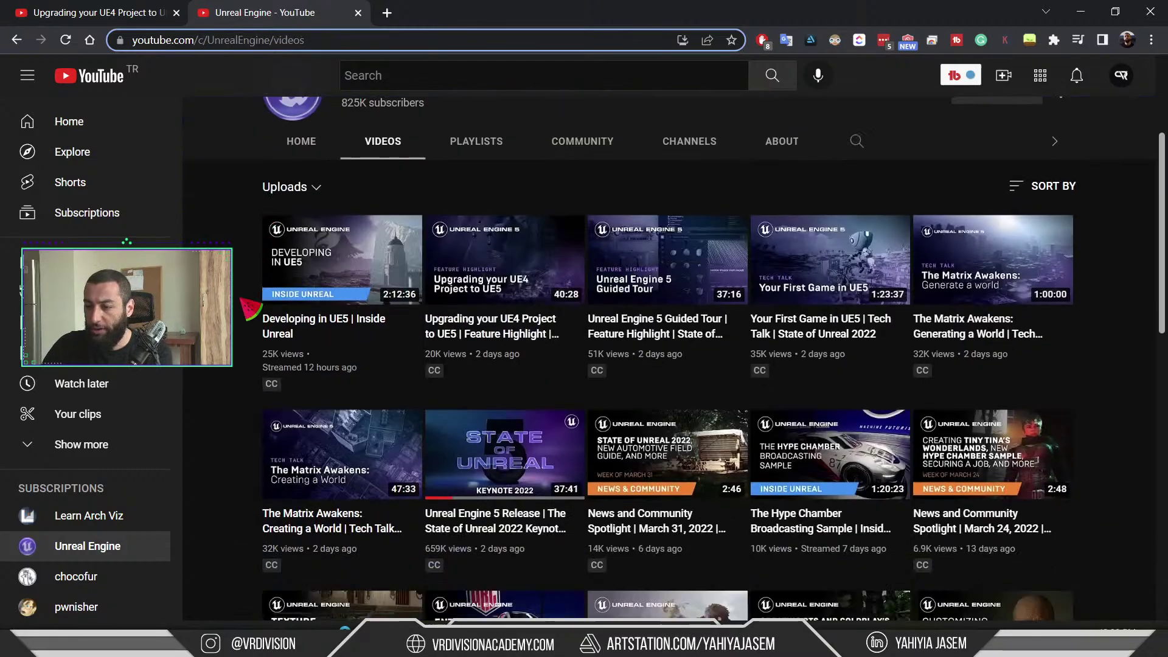
pyautogui.scroll(1, 876, 365)
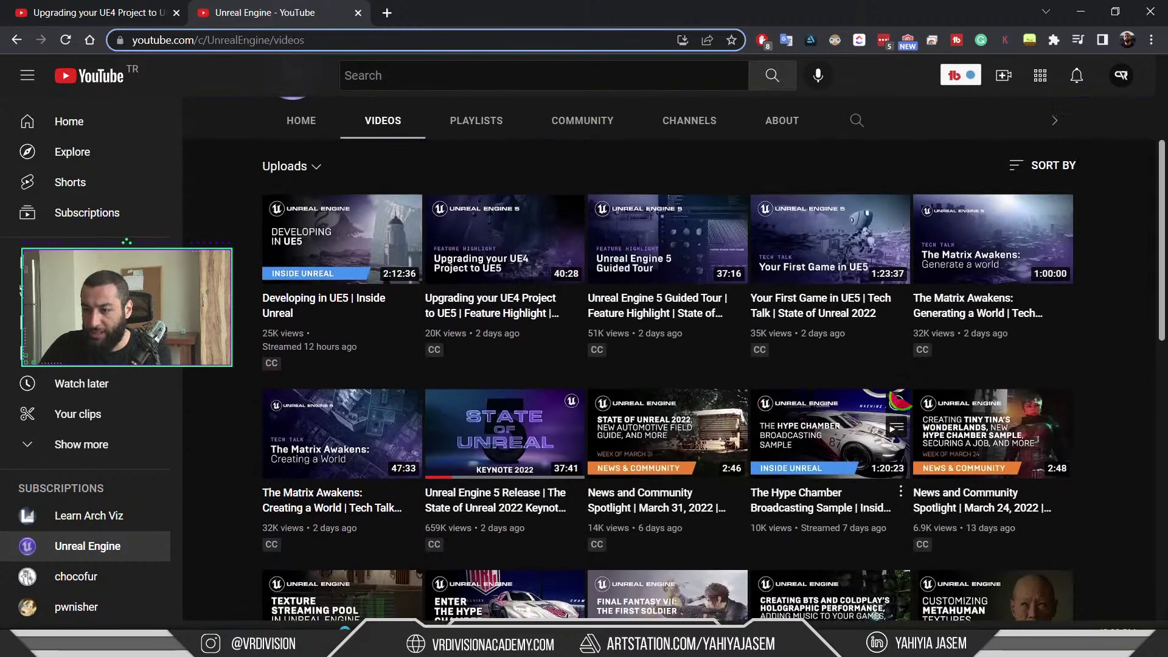
# - Open "The Matrix Awakens: Creating a World", pause and mute it, and skip to 8:11 in the Modeling Buildings chapter
pyautogui.click(336, 510)
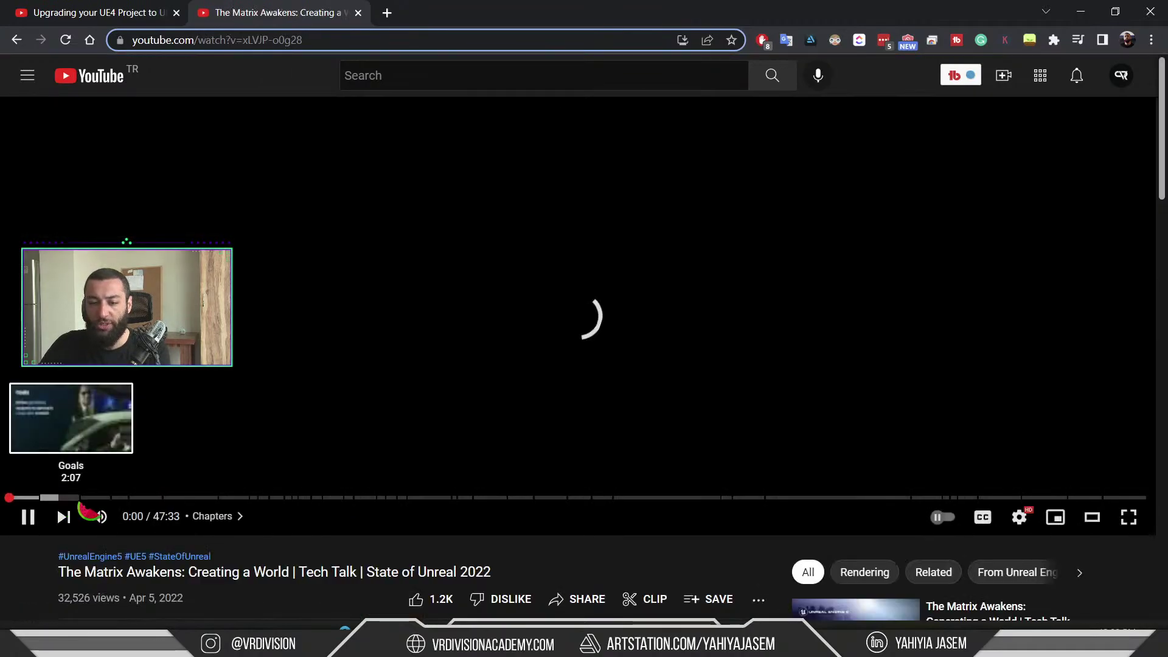
pyautogui.click(181, 498)
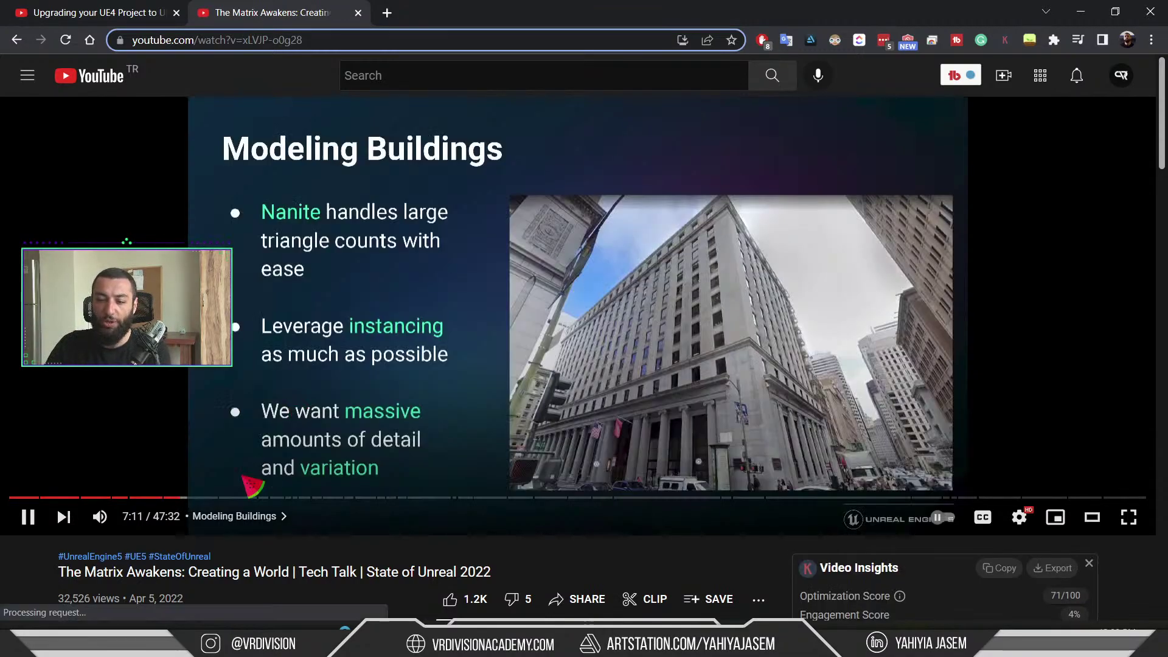
pyautogui.click(309, 346)
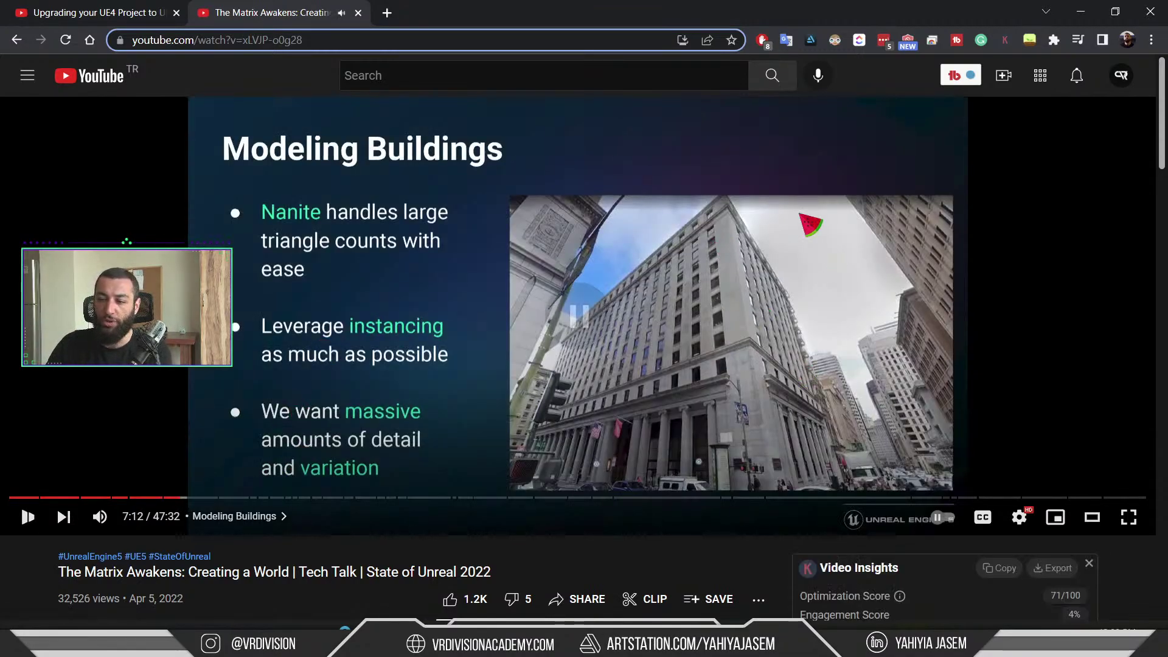
pyautogui.click(101, 517)
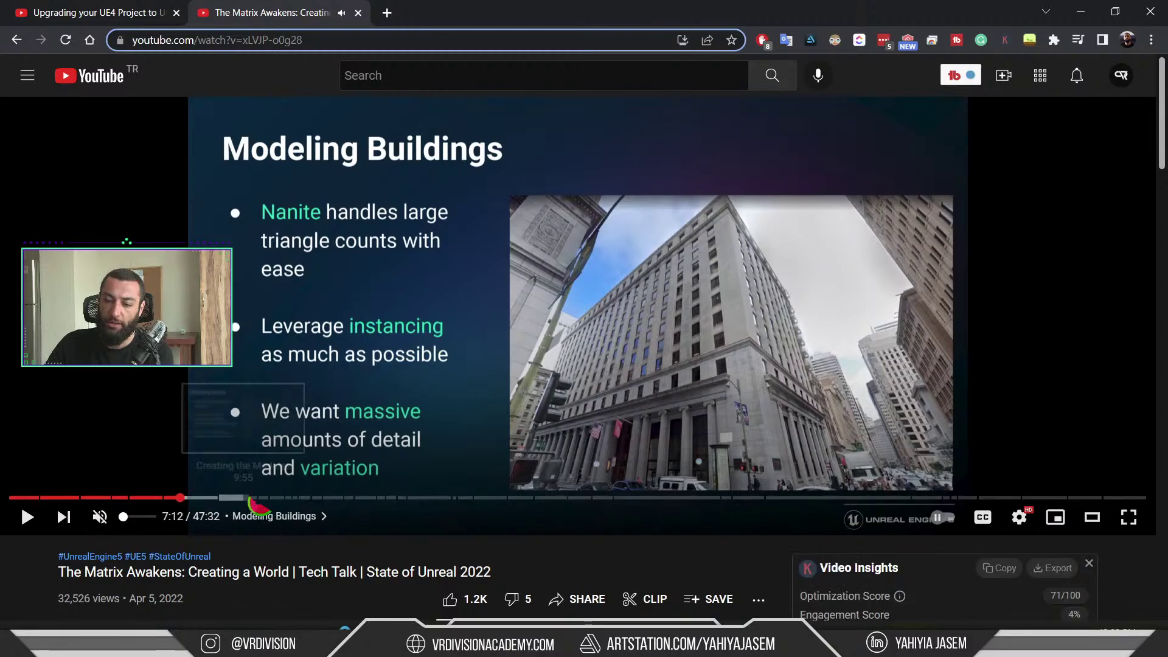
pyautogui.click(202, 498)
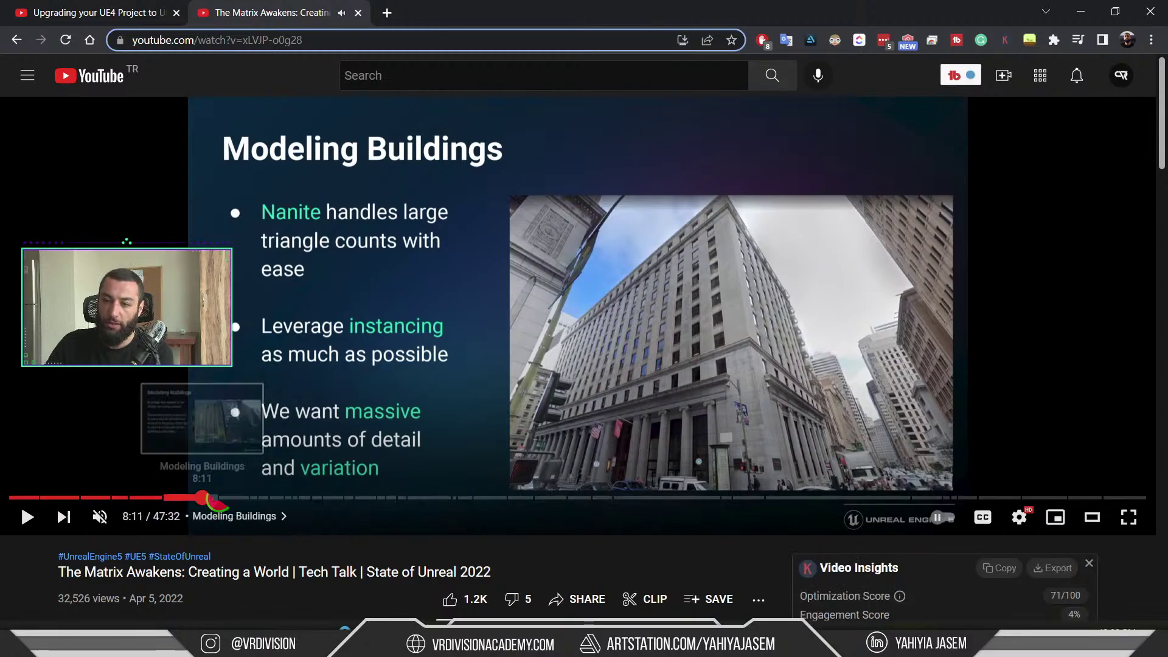
# - Return to the channel's video list, then close the Houdini files archive and switch back to Unreal Editor
pyautogui.click(18, 40)
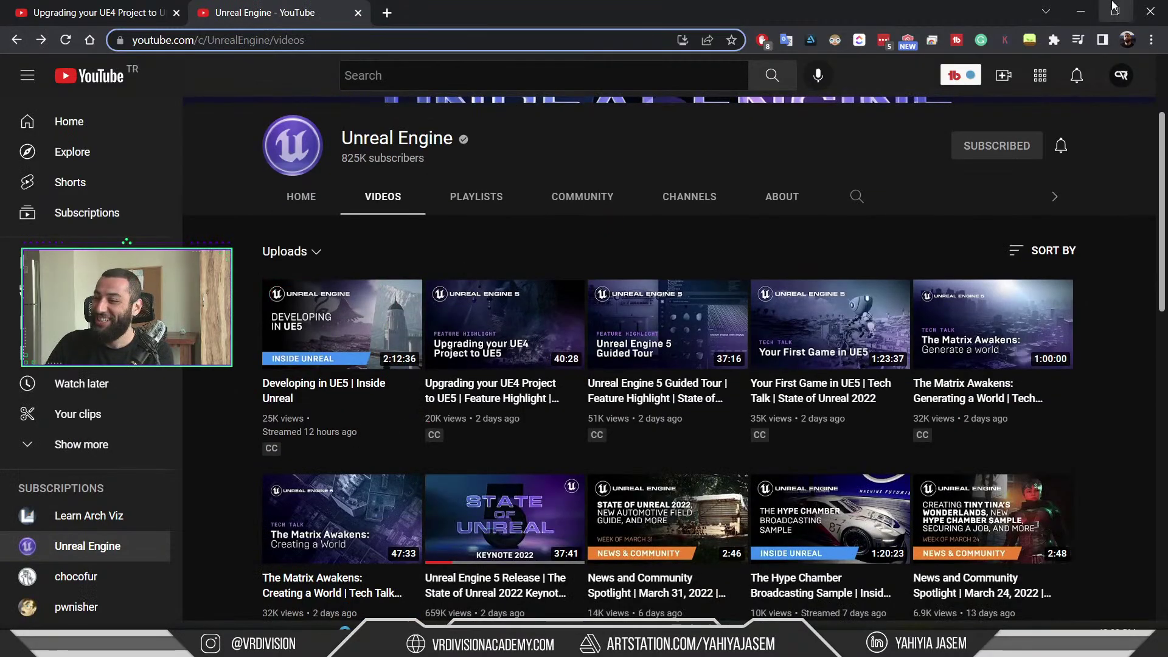
pyautogui.click(1080, 8)
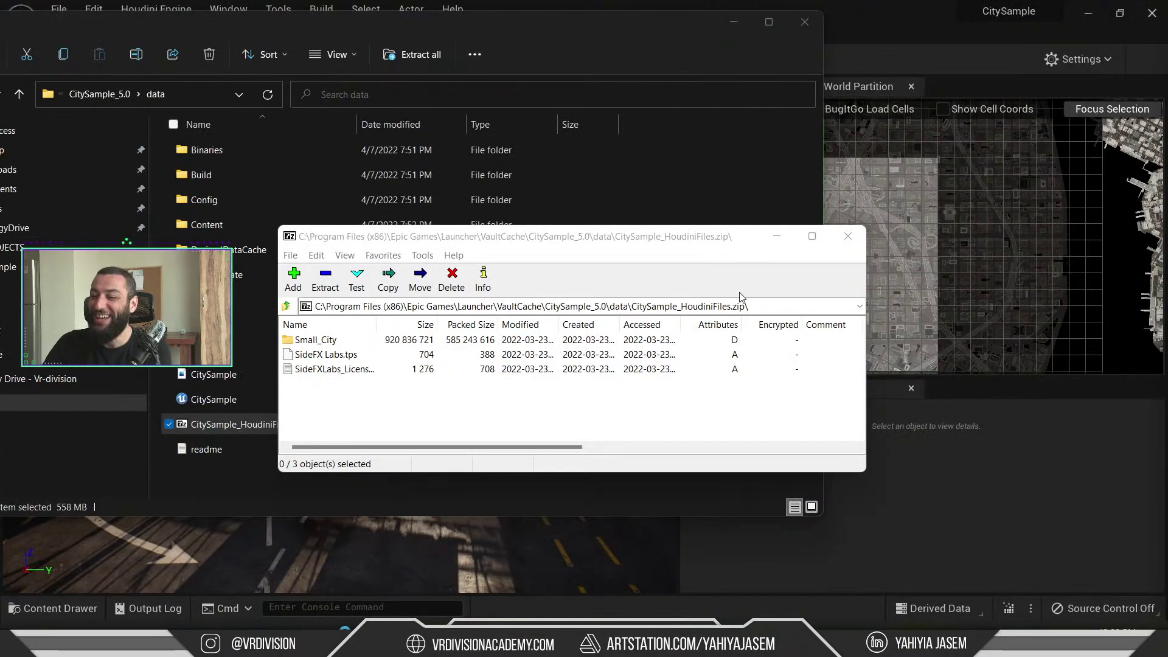
pyautogui.click(848, 236)
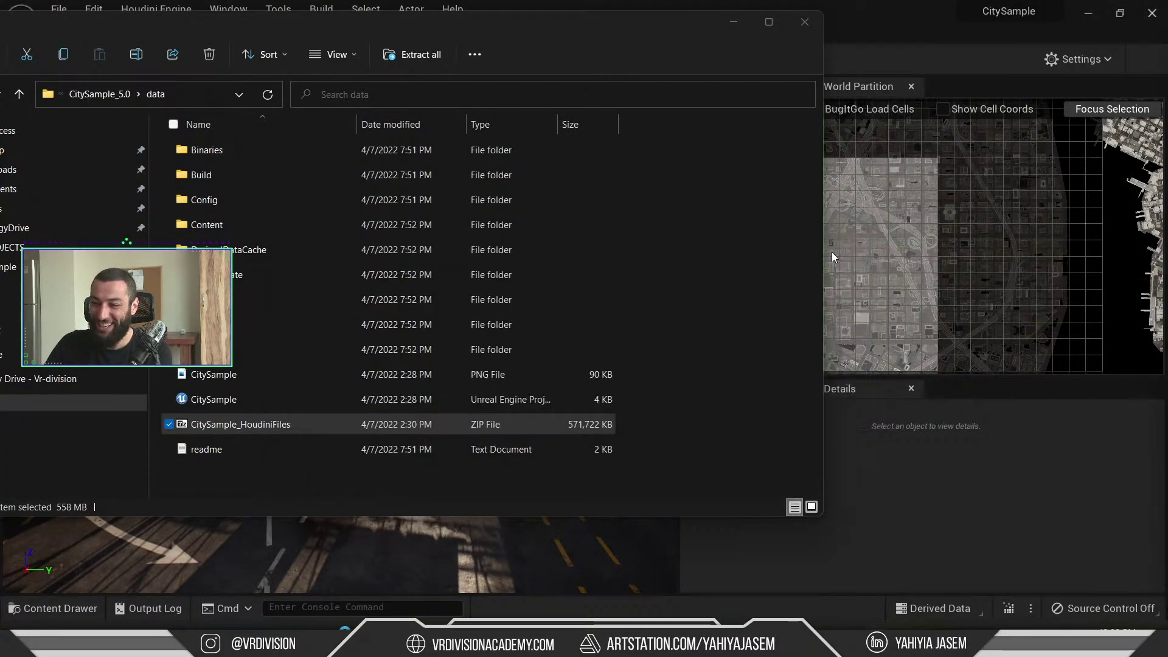
pyautogui.click(695, 267)
pyautogui.click(719, 3)
# - Fly around the Big_City_LVL street intersection and view the surrounding buildings and road from several angles
pyautogui.moveTo(409, 330); pyautogui.dragTo(523, 345, button='right')
pyautogui.press('e')
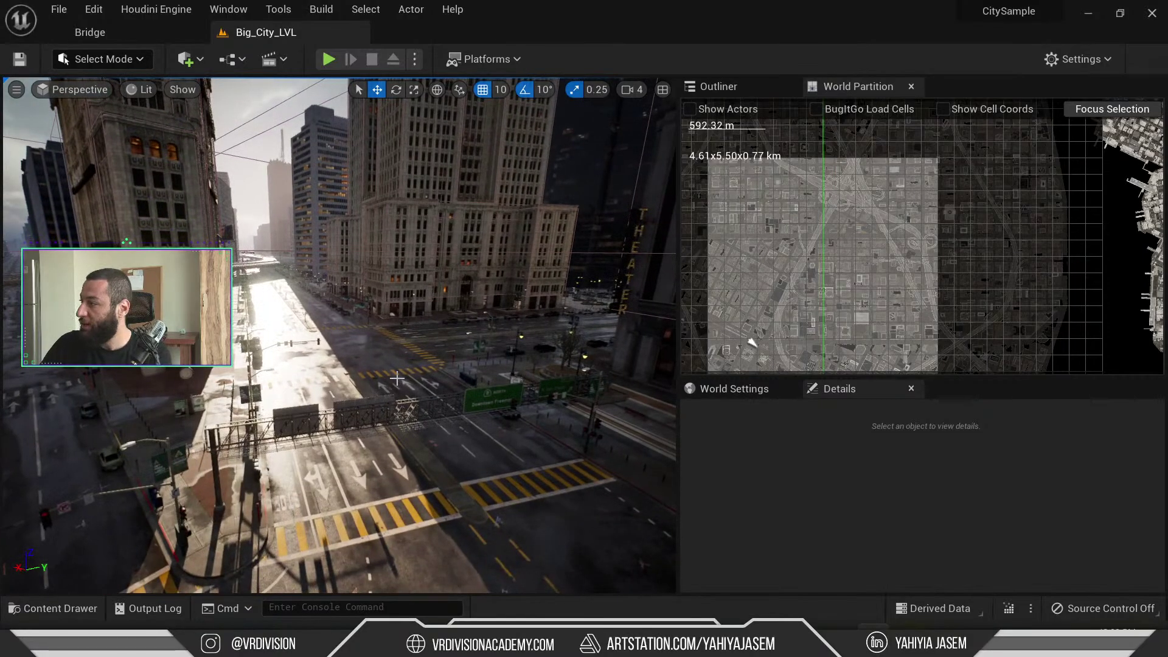
pyautogui.moveTo(397, 378); pyautogui.dragTo(397, 383, button='right')
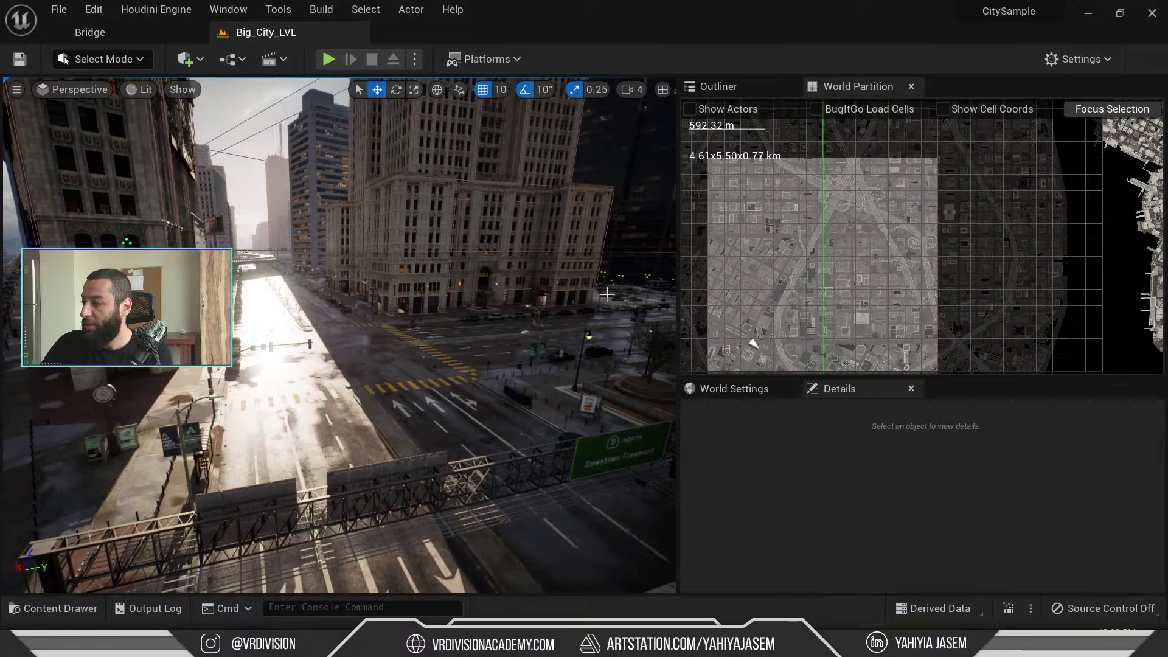
pyautogui.moveTo(607, 294); pyautogui.dragTo(577, 278, button='right')
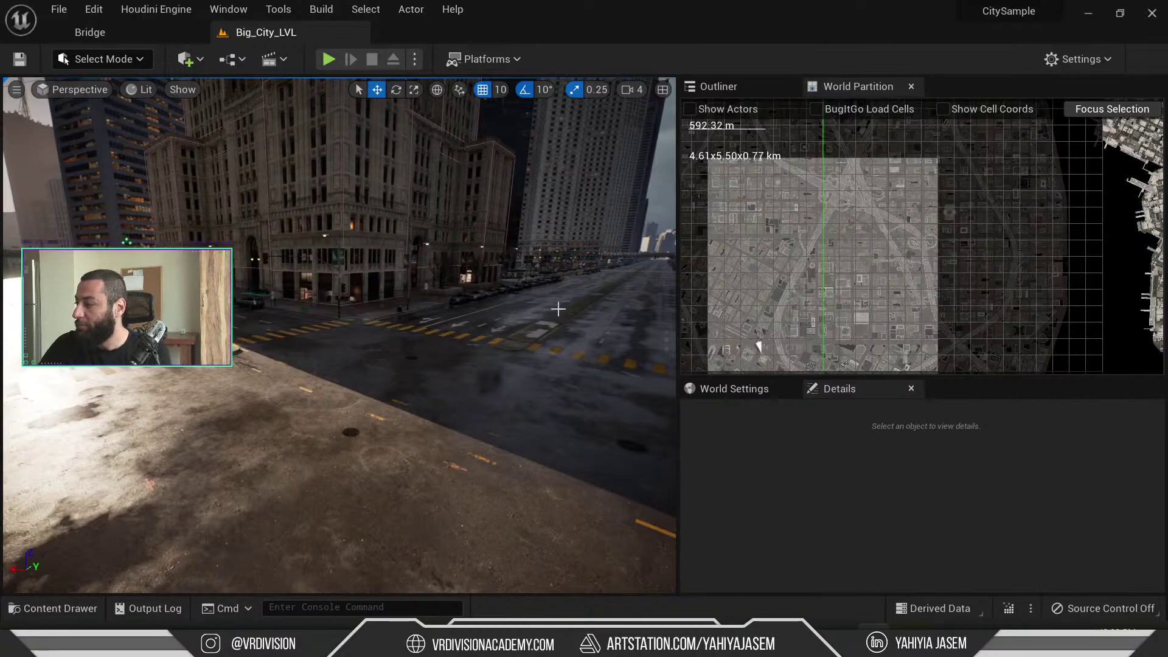
pyautogui.moveTo(558, 309); pyautogui.dragTo(529, 307, button='right')
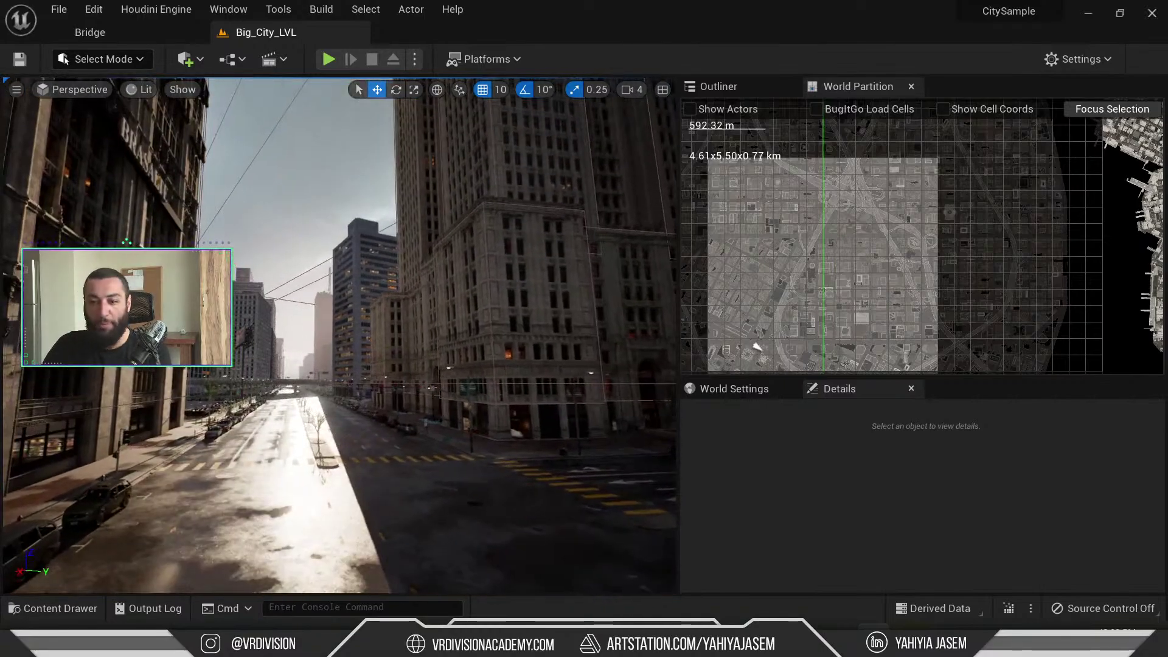
pyautogui.moveTo(470, 277)
pyautogui.mouseDown(button='right')
pyautogui.moveTo(479, 249)
pyautogui.moveTo(485, 261)
pyautogui.mouseUp(button='right')
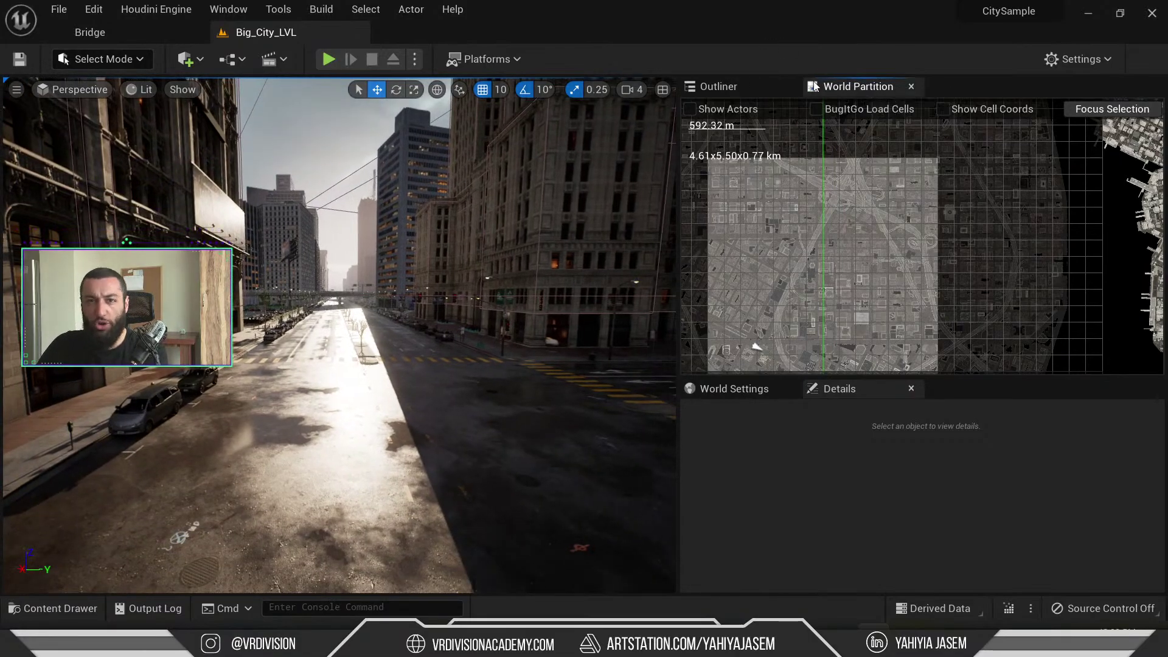
# - Close the World Partition panel and reopen it with the World Partition Editor command
pyautogui.click(227, 11)
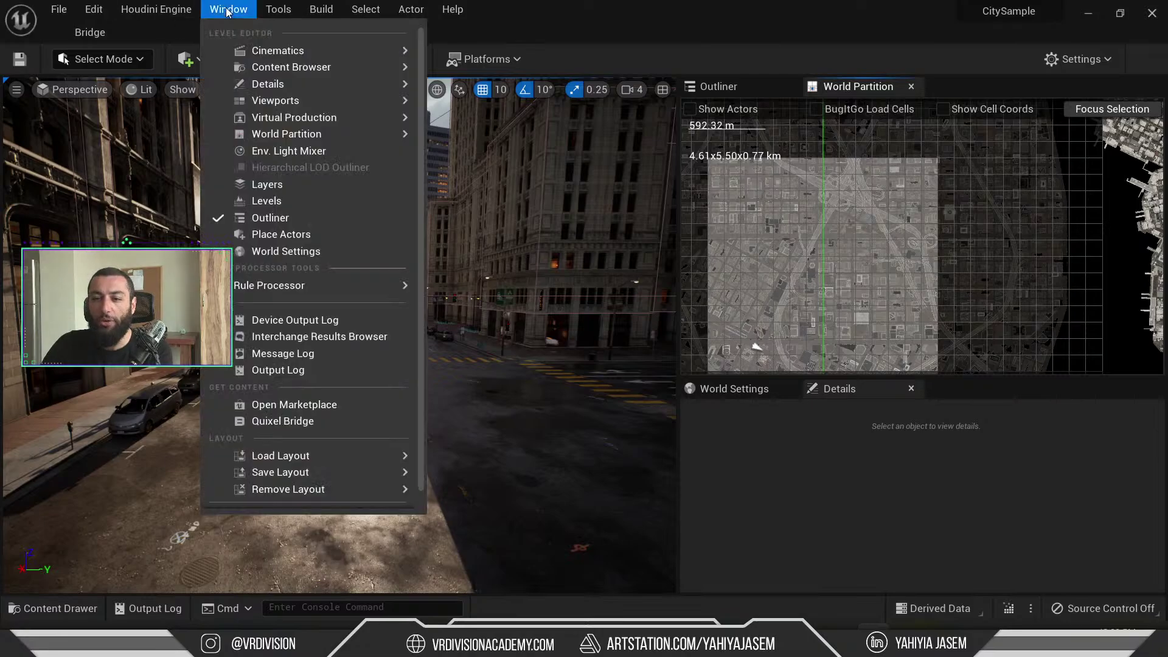
pyautogui.moveTo(319, 133)
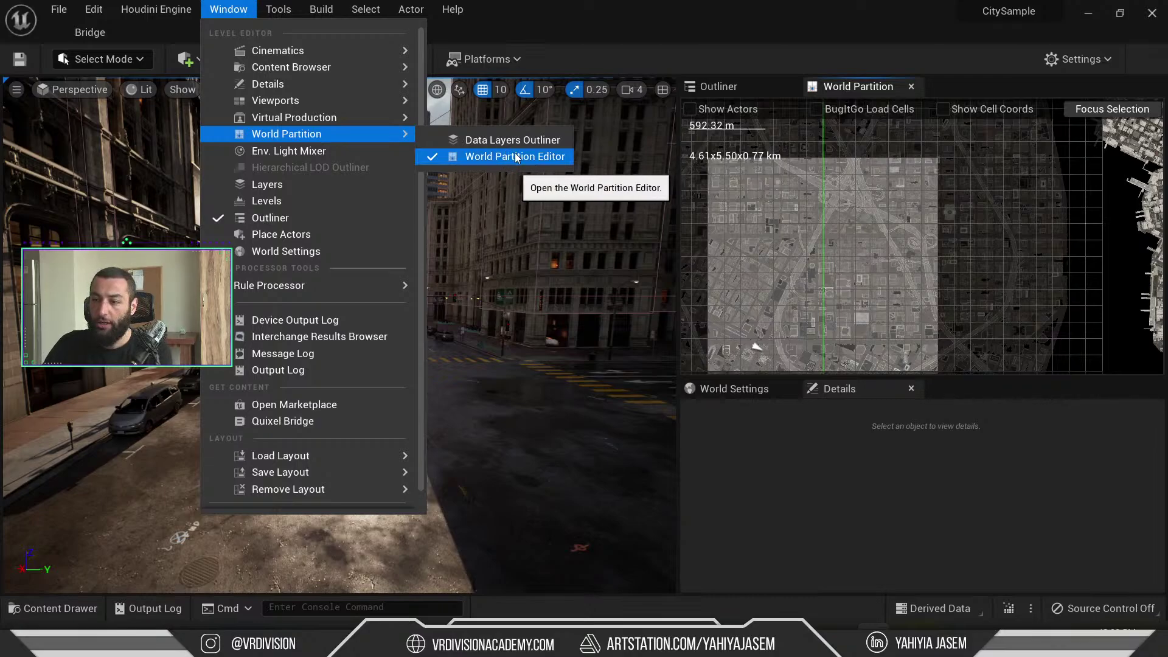
pyautogui.click(516, 157)
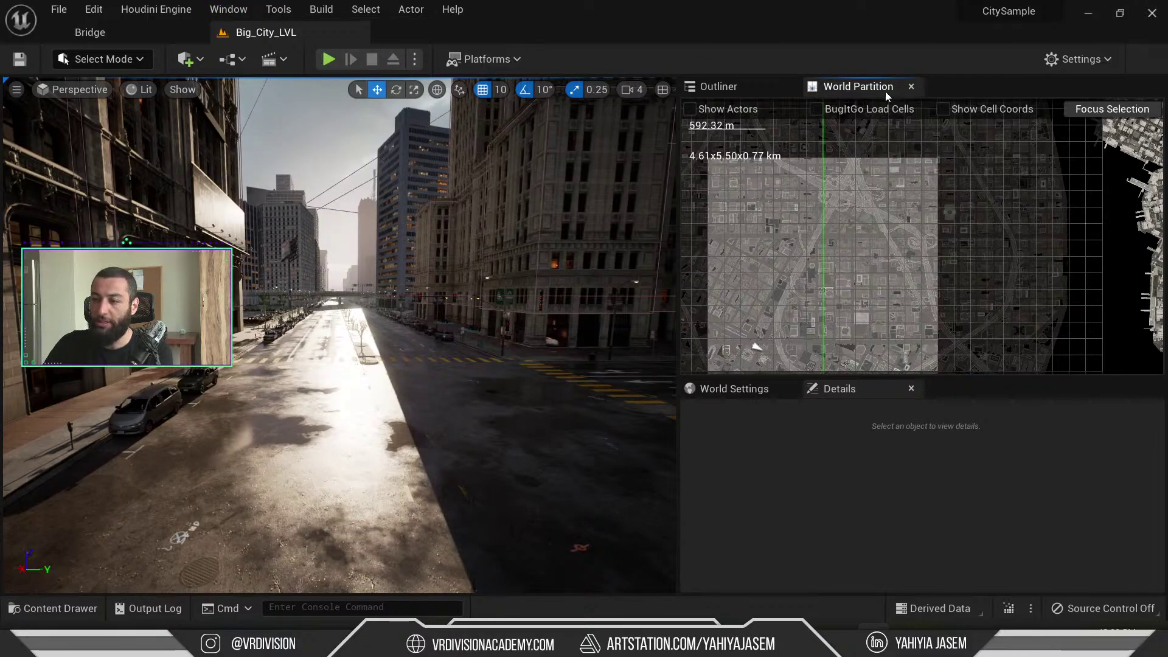
pyautogui.click(911, 86)
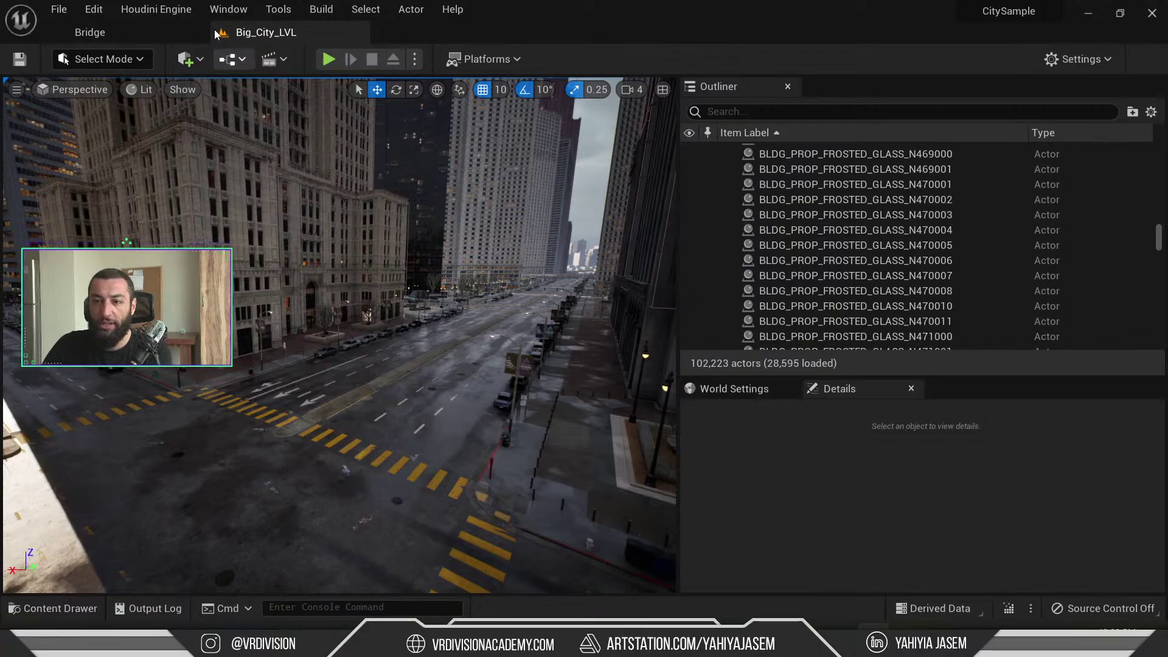
pyautogui.click(229, 10)
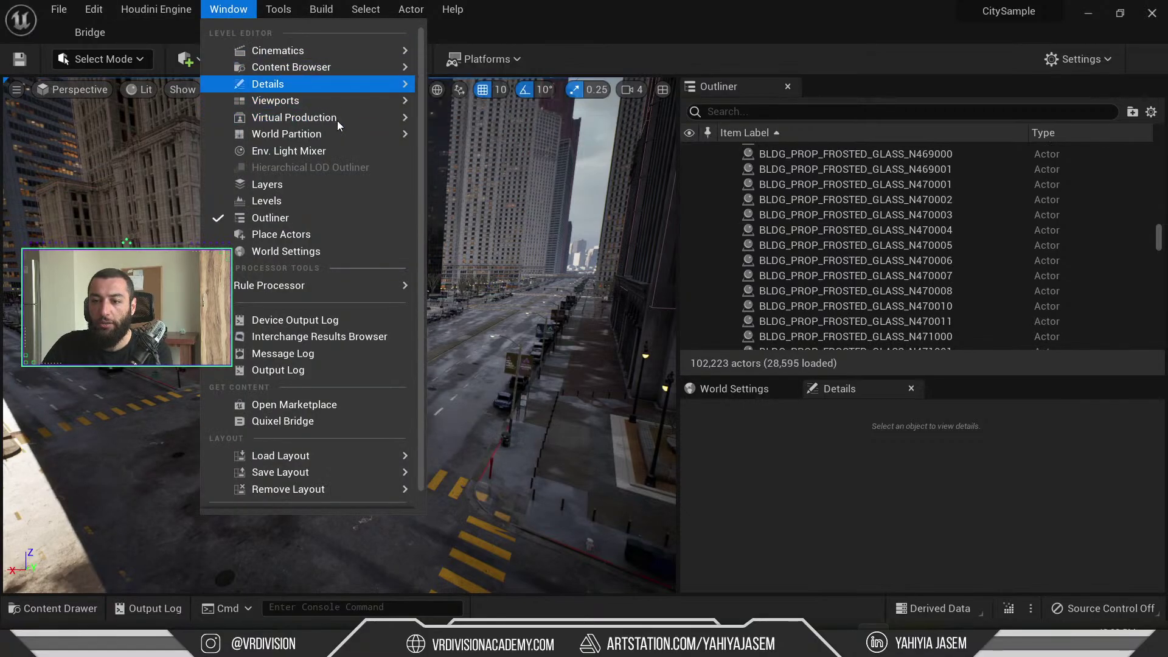
pyautogui.moveTo(339, 135)
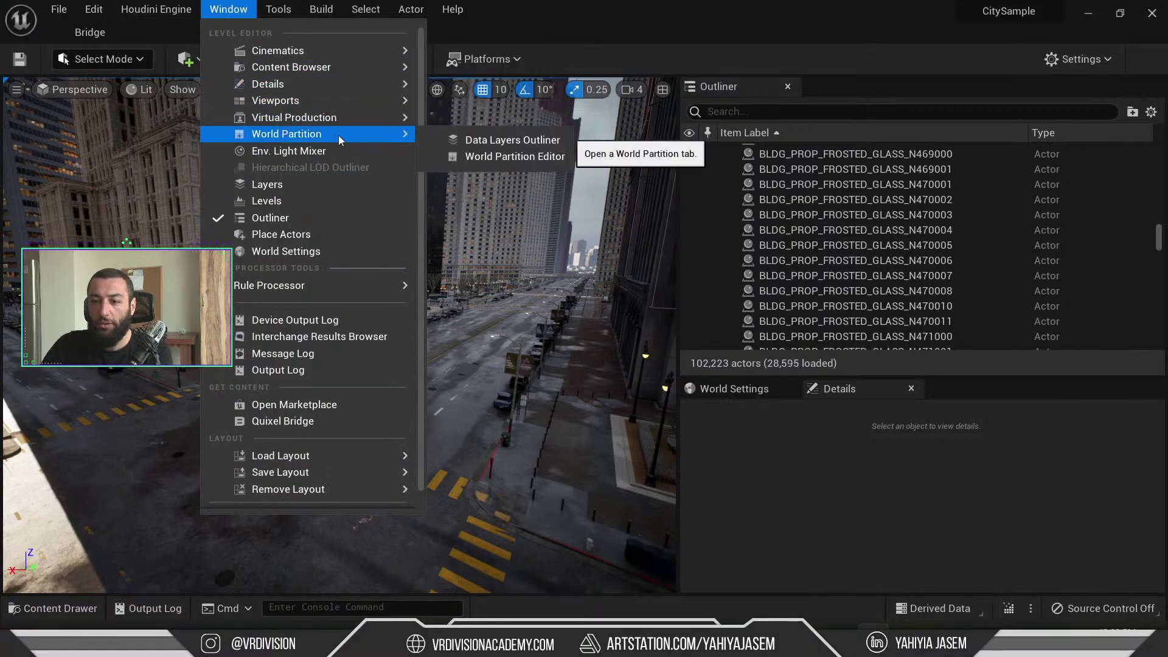
pyautogui.click(507, 156)
# - Open the Data Layers Outliner, check its context options, and dock it beside the World Partition panel
pyautogui.click(229, 9)
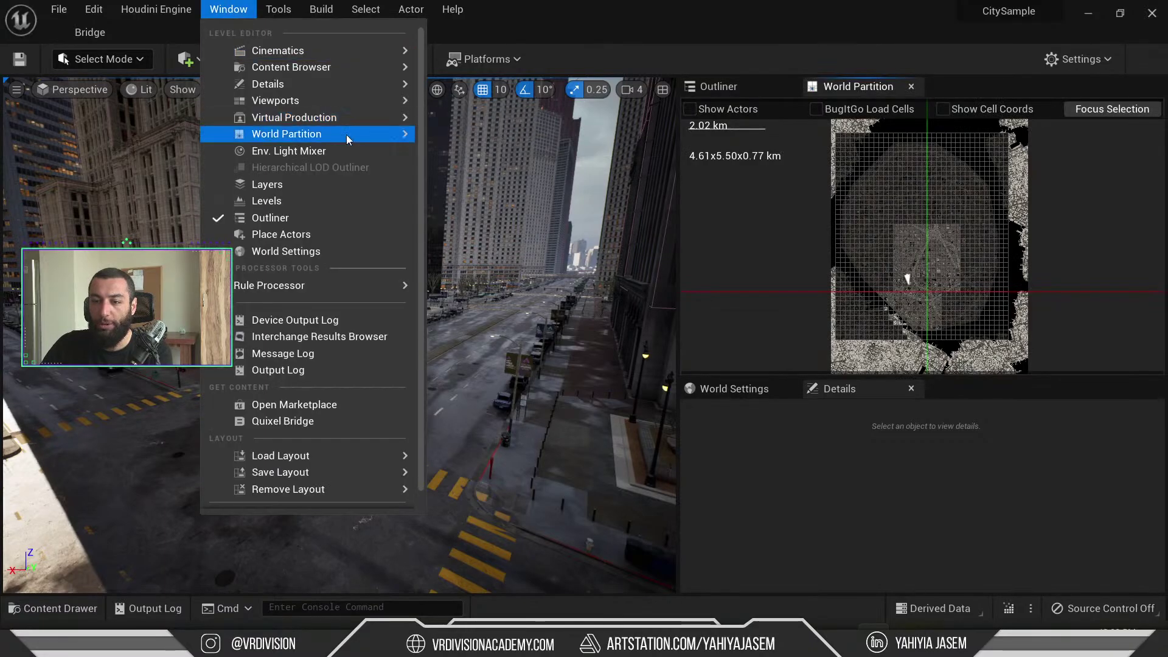
pyautogui.moveTo(348, 139)
pyautogui.click(514, 139)
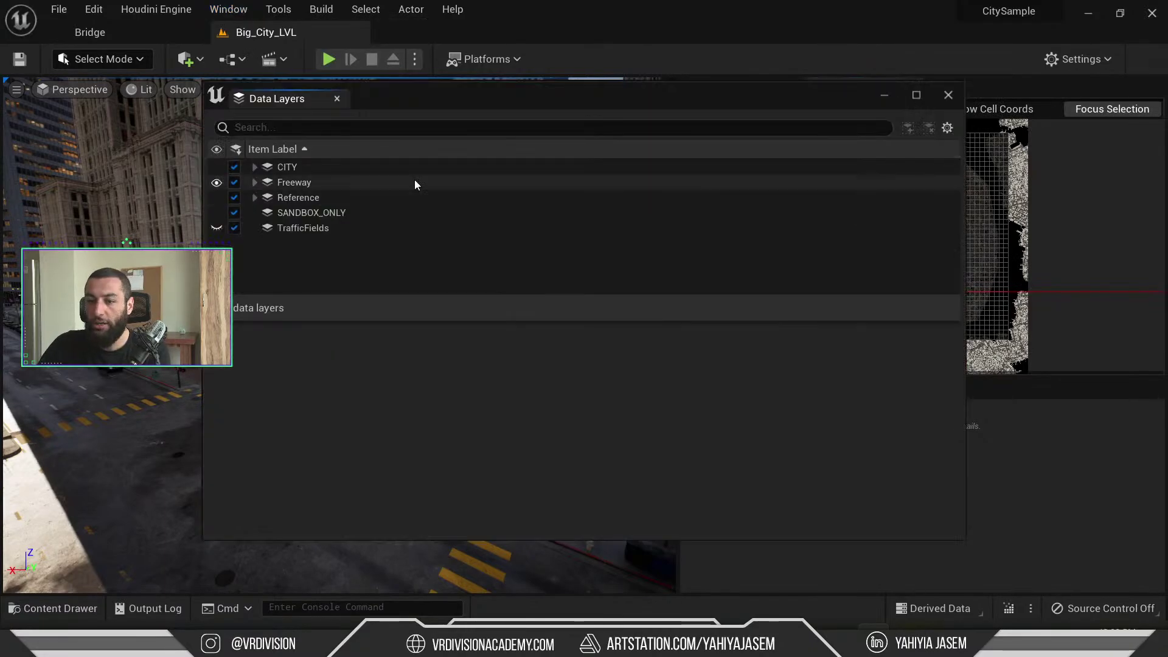
pyautogui.rightClick(347, 268)
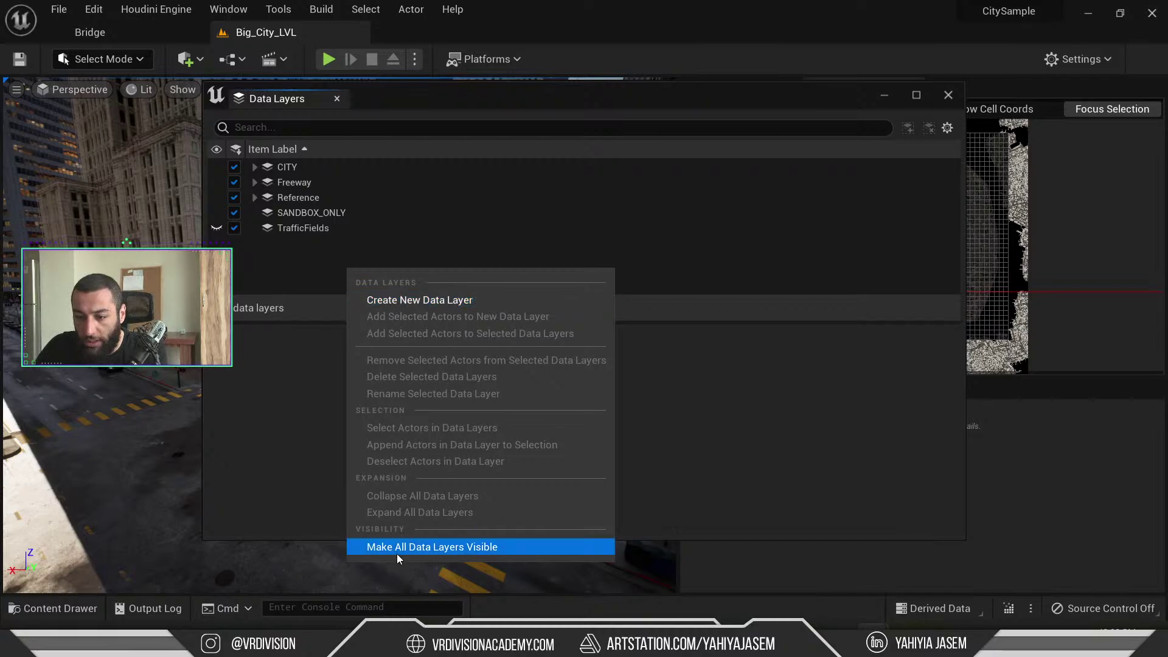
pyautogui.click(306, 278)
pyautogui.moveTo(282, 99); pyautogui.dragTo(1043, 86)
# - Select a rectangular block of cells beside the freeway curve on the World Partition map and unload them
pyautogui.click(877, 86)
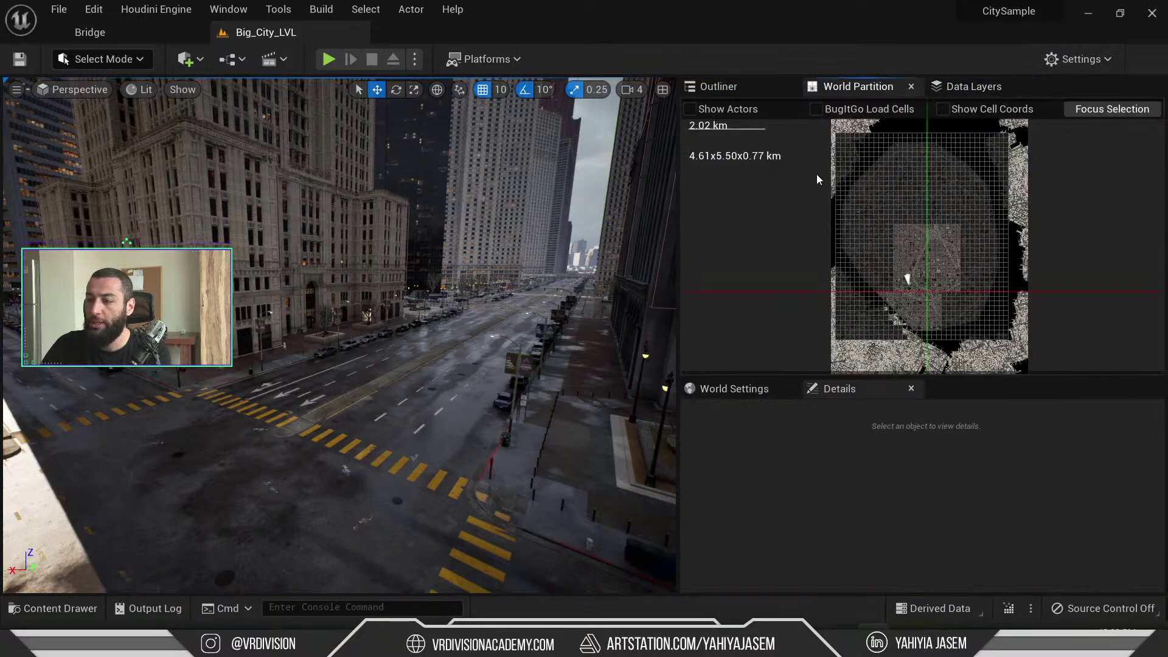
pyautogui.scroll(10, 933, 263)
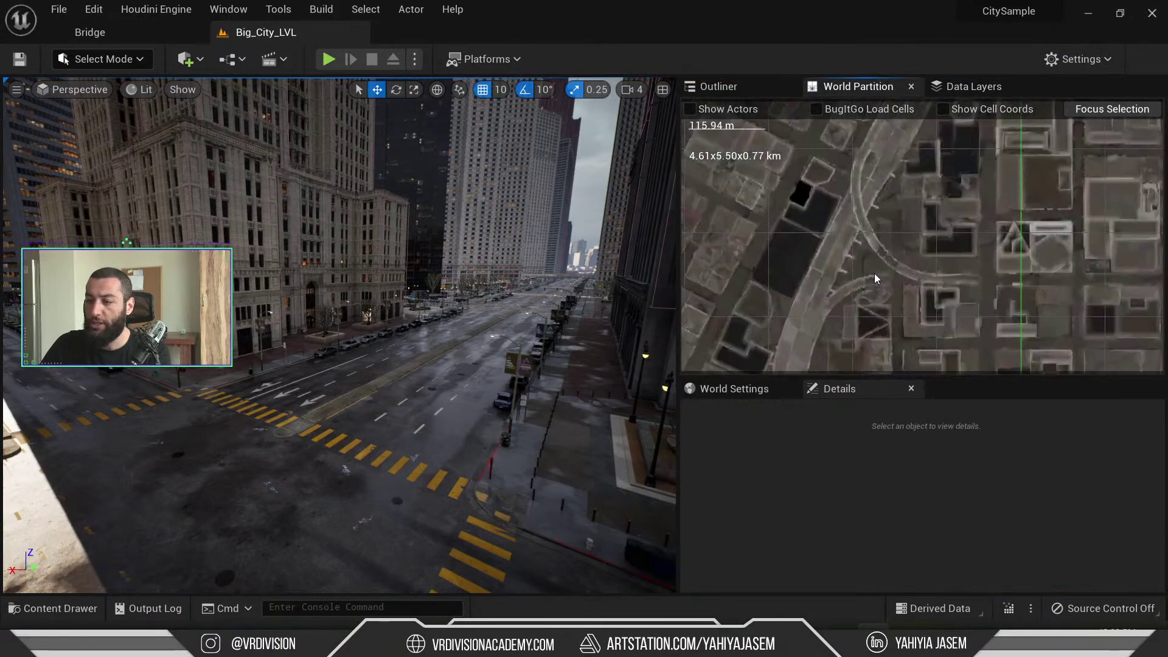
pyautogui.scroll(-3, 893, 235)
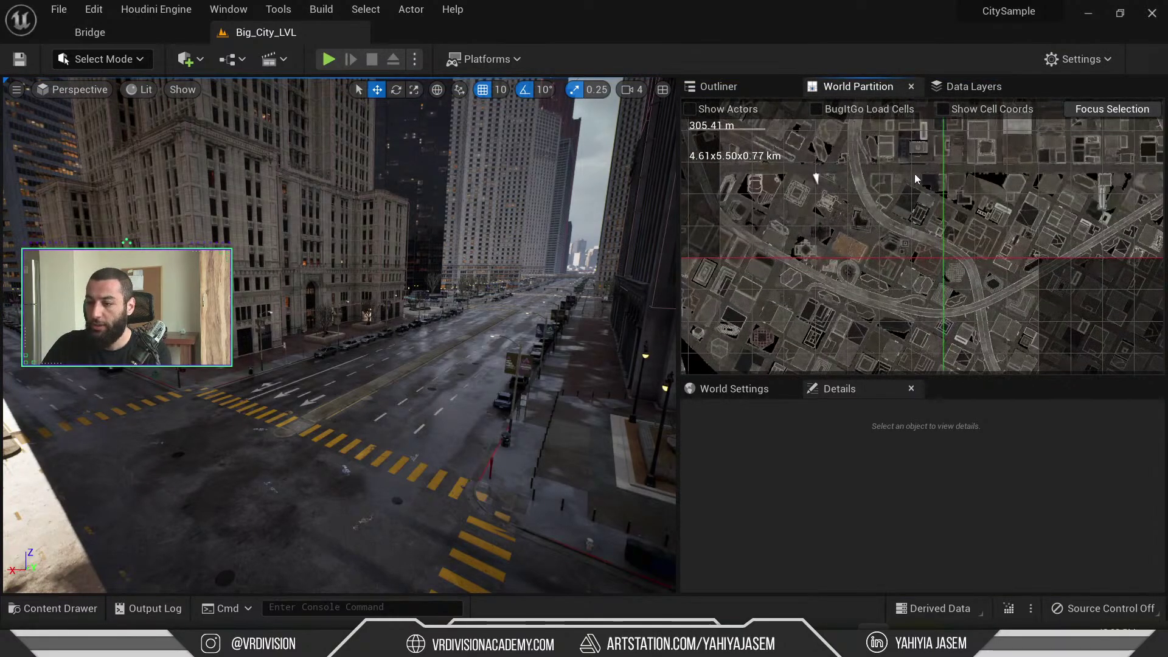
pyautogui.moveTo(946, 171); pyautogui.dragTo(864, 236)
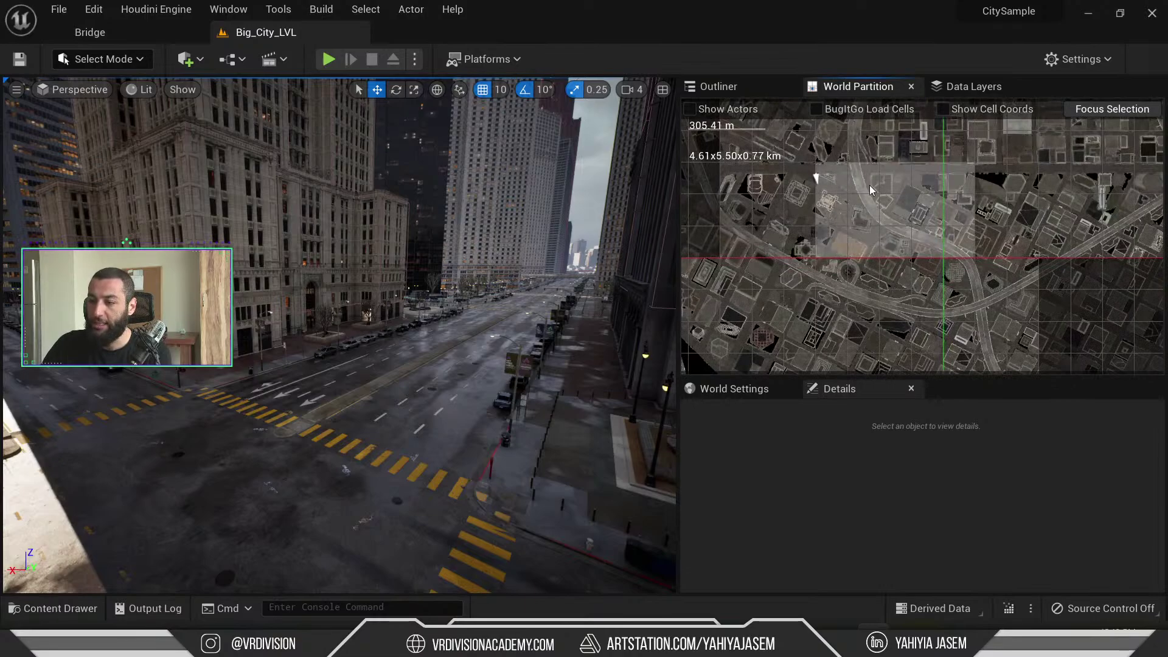
pyautogui.scroll(5, 870, 187)
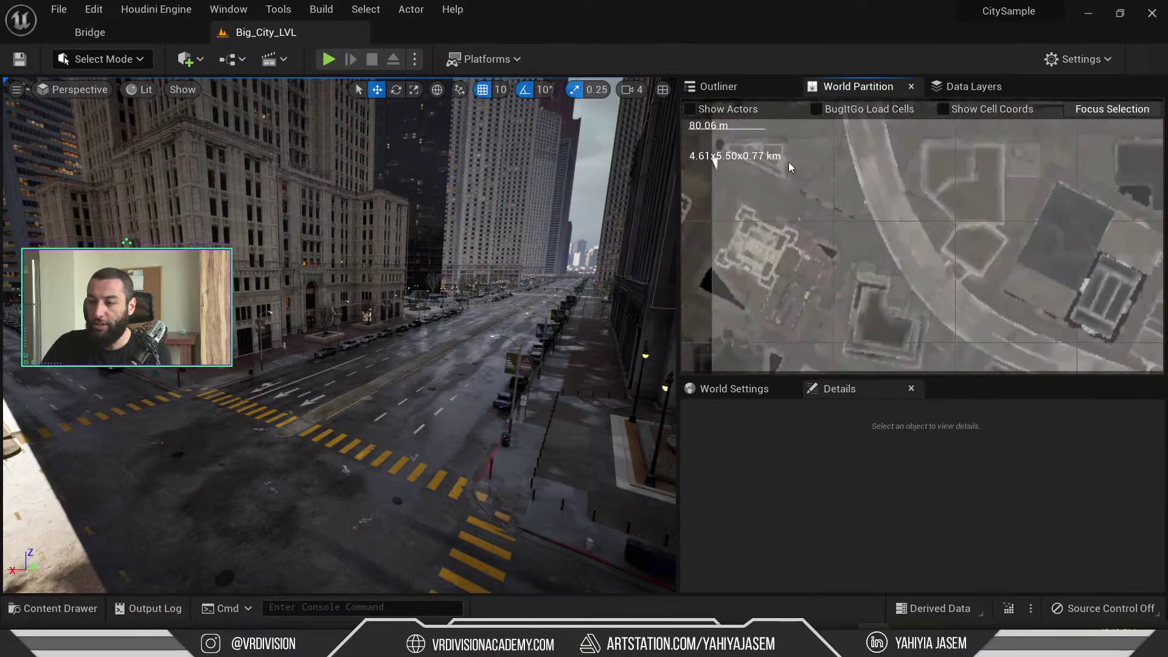
pyautogui.scroll(-4, 789, 162)
pyautogui.rightClick(809, 185)
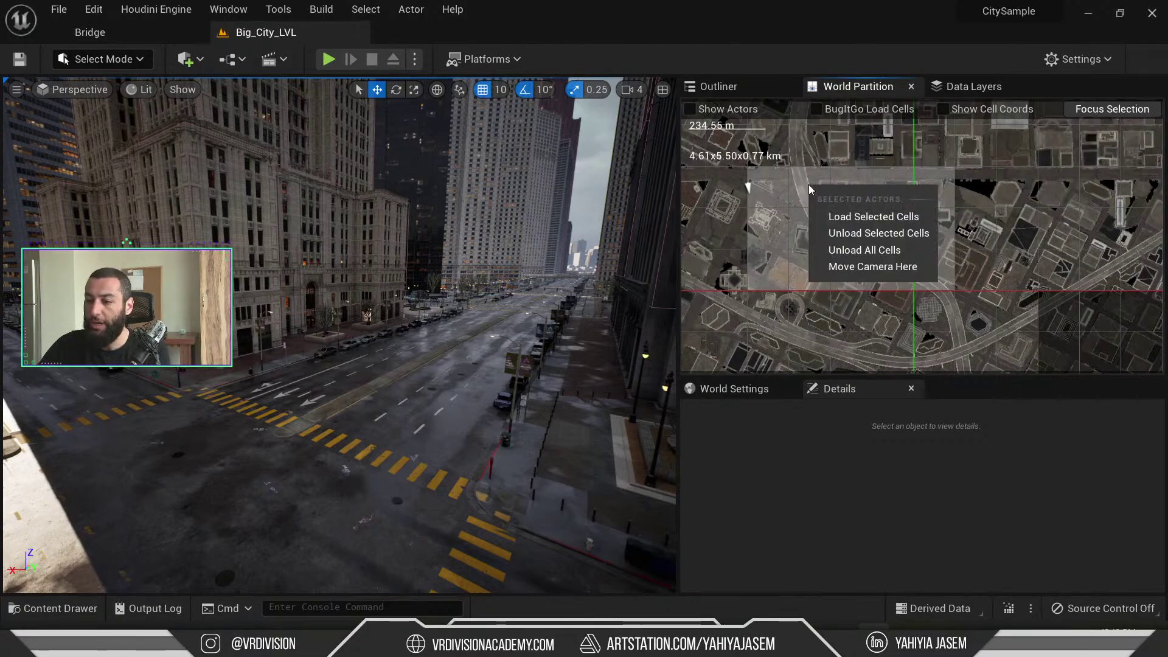
pyautogui.click(867, 234)
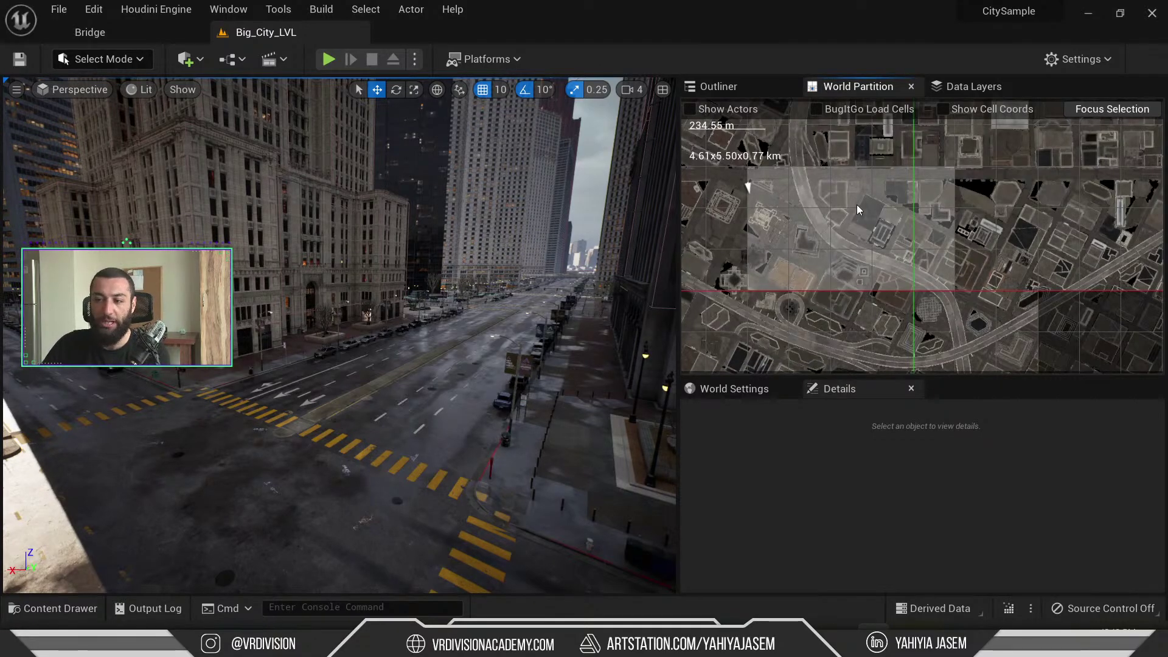
# - Look over the unloaded area, select a small group of cells inside that block, and load only those cells
pyautogui.moveTo(478, 262)
pyautogui.mouseDown(button='right')
pyautogui.moveTo(426, 258)
pyautogui.moveTo(429, 279)
pyautogui.mouseUp(button='right')
pyautogui.moveTo(760, 195); pyautogui.dragTo(906, 275)
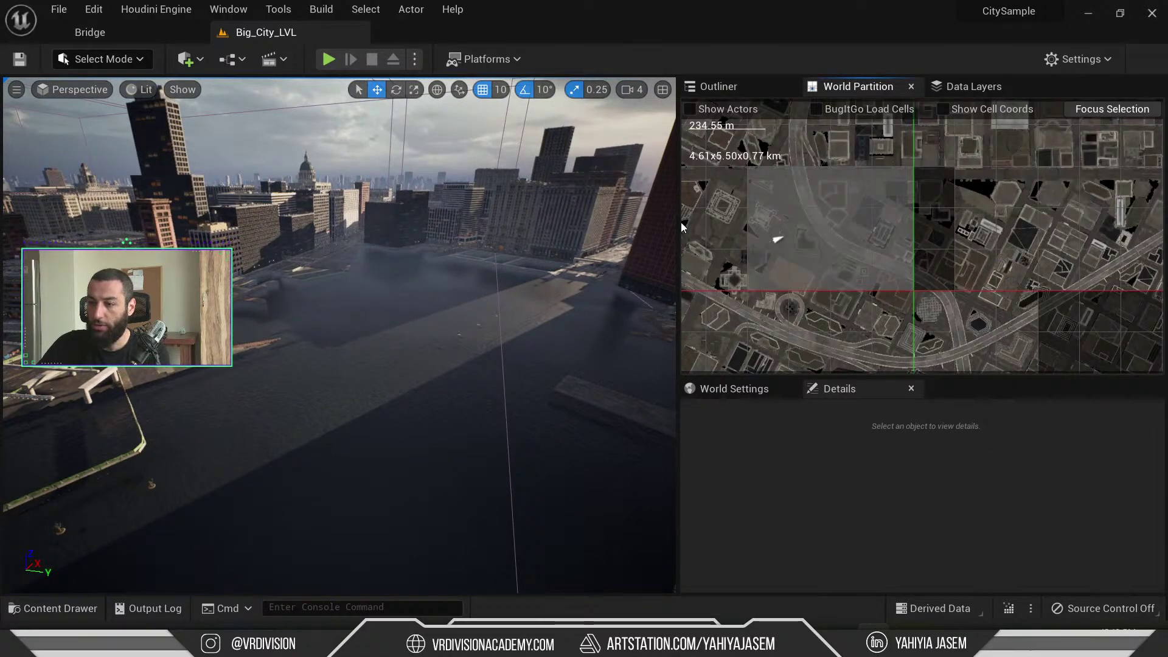
pyautogui.moveTo(803, 215); pyautogui.dragTo(772, 239)
pyautogui.rightClick(771, 239)
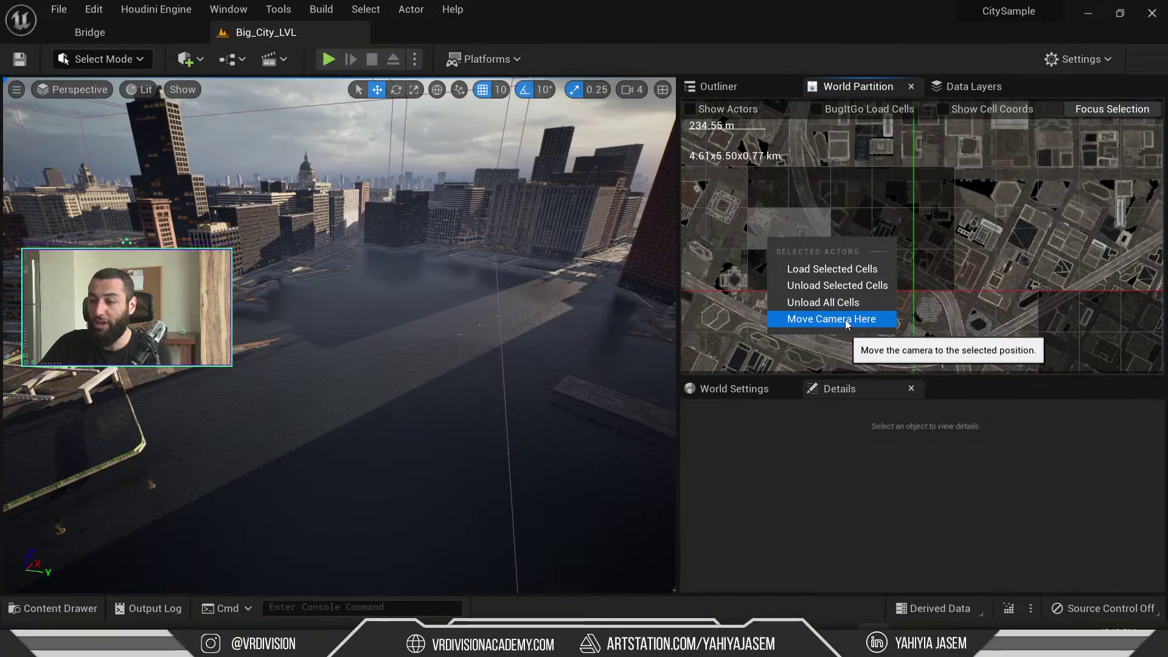
pyautogui.click(831, 270)
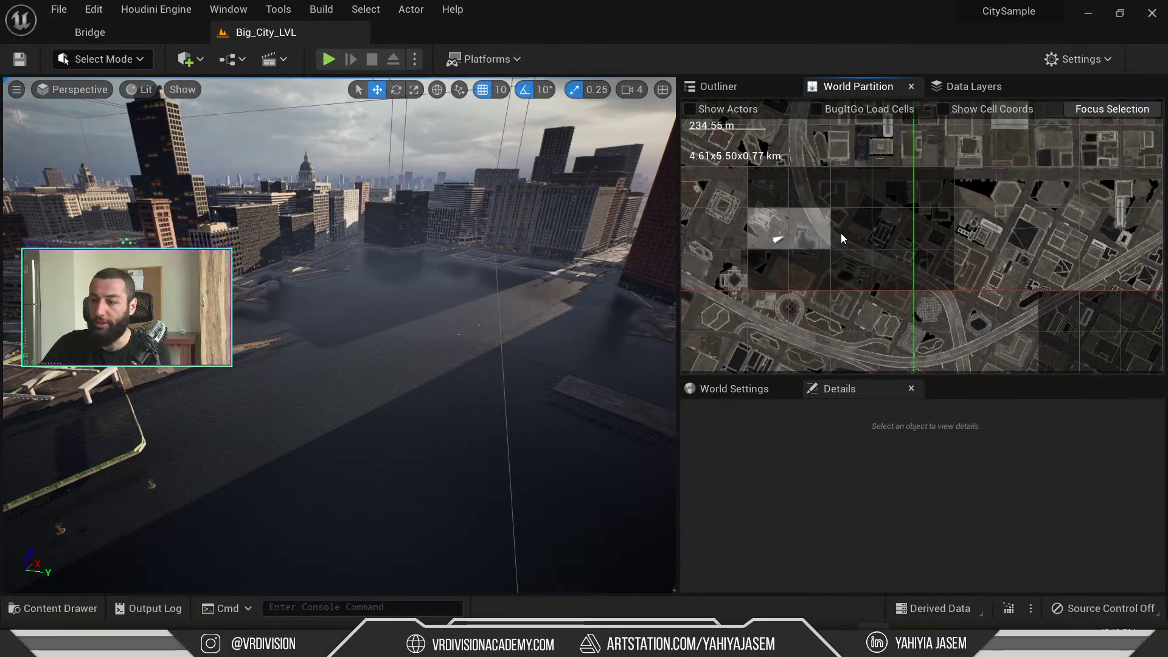
# - Move the camera to the reloaded cells and look around the buildings and street there
pyautogui.doubleClick(821, 229)
pyautogui.scroll(-4, 820, 229)
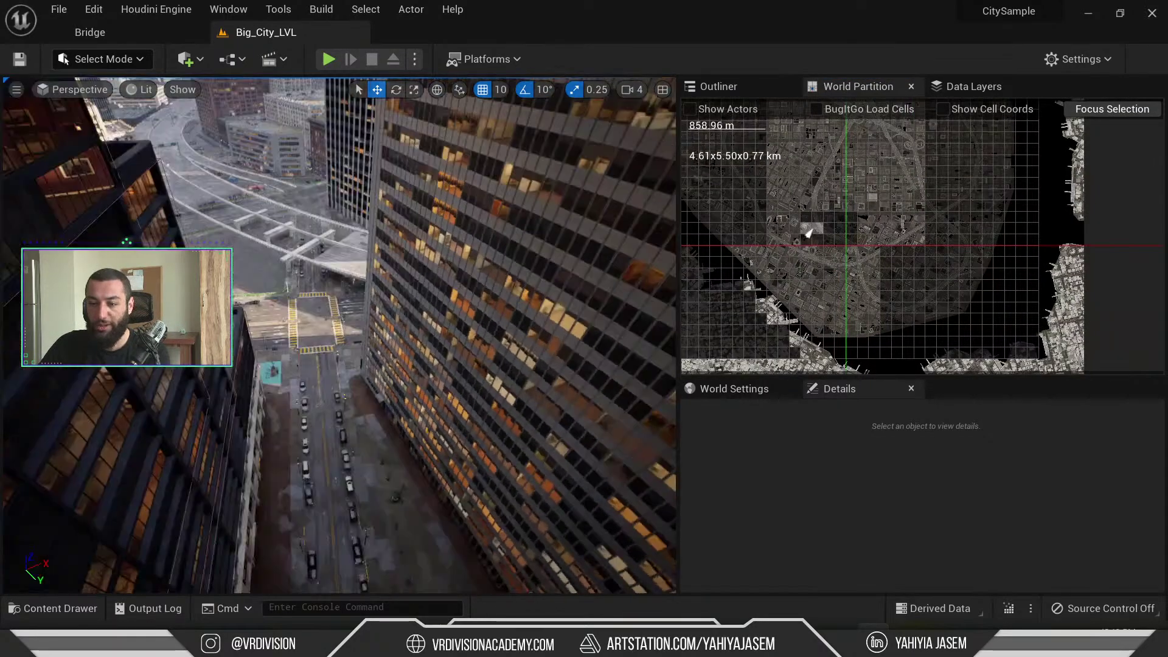
pyautogui.press('w')
pyautogui.moveTo(340, 335); pyautogui.dragTo(487, 183, button='right')
# - Move the camera to another point in the northern part of the loaded city map and look down the street
pyautogui.scroll(-1, 858, 174)
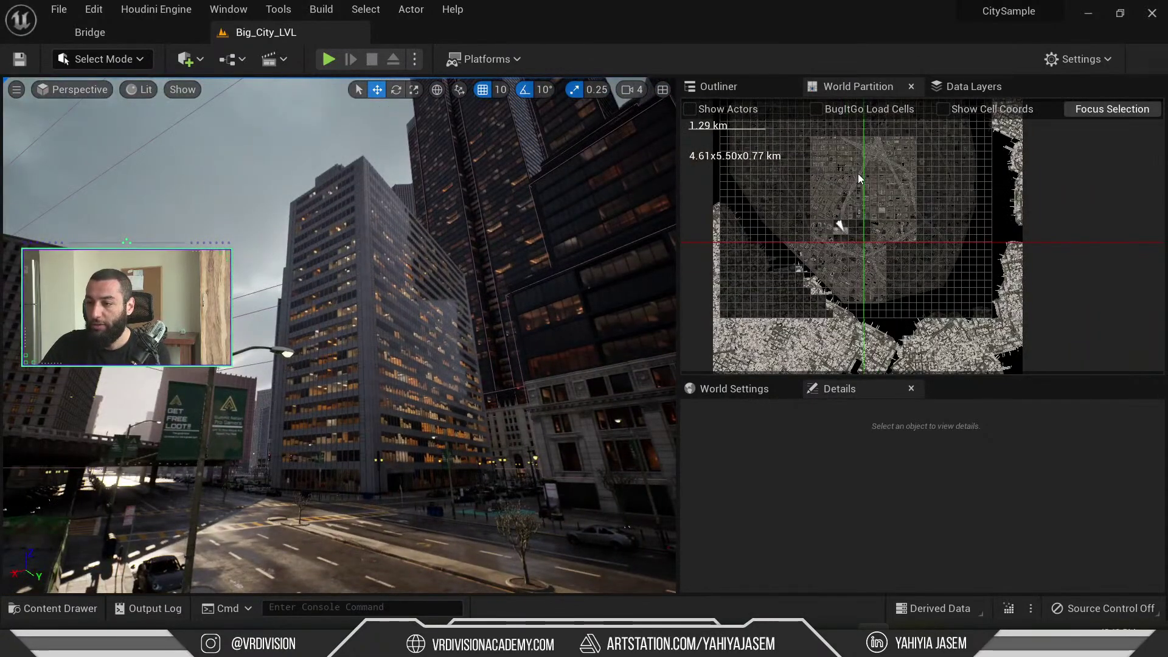
pyautogui.rightClick(838, 160)
pyautogui.click(888, 241)
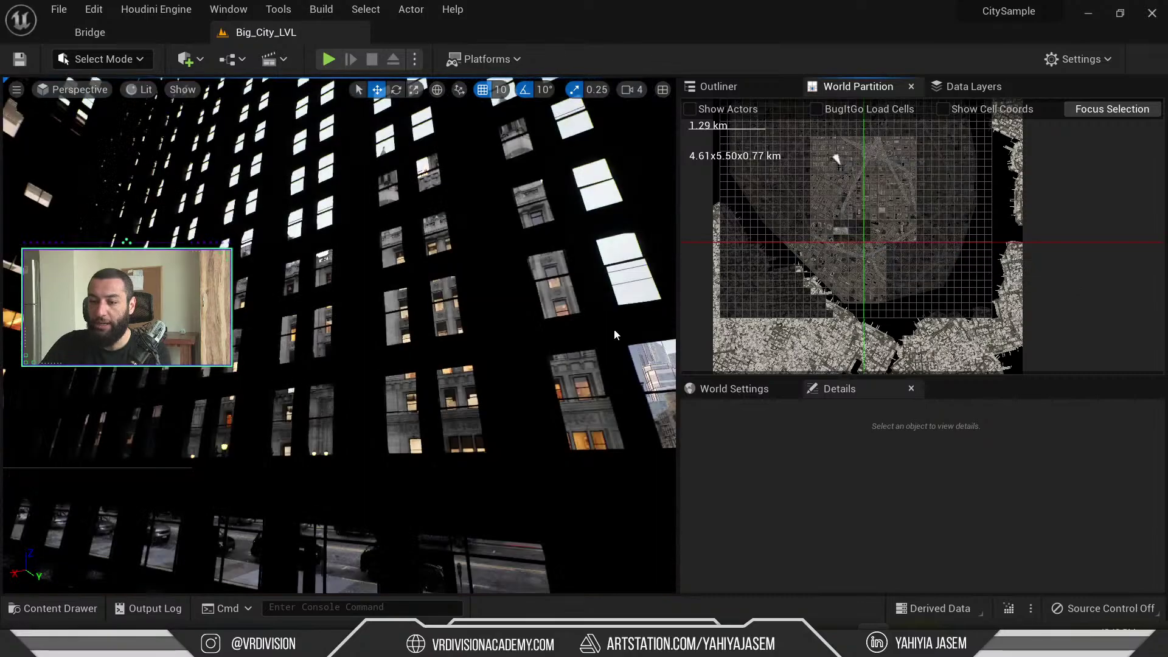
pyautogui.moveTo(614, 335); pyautogui.dragTo(493, 372, button='right')
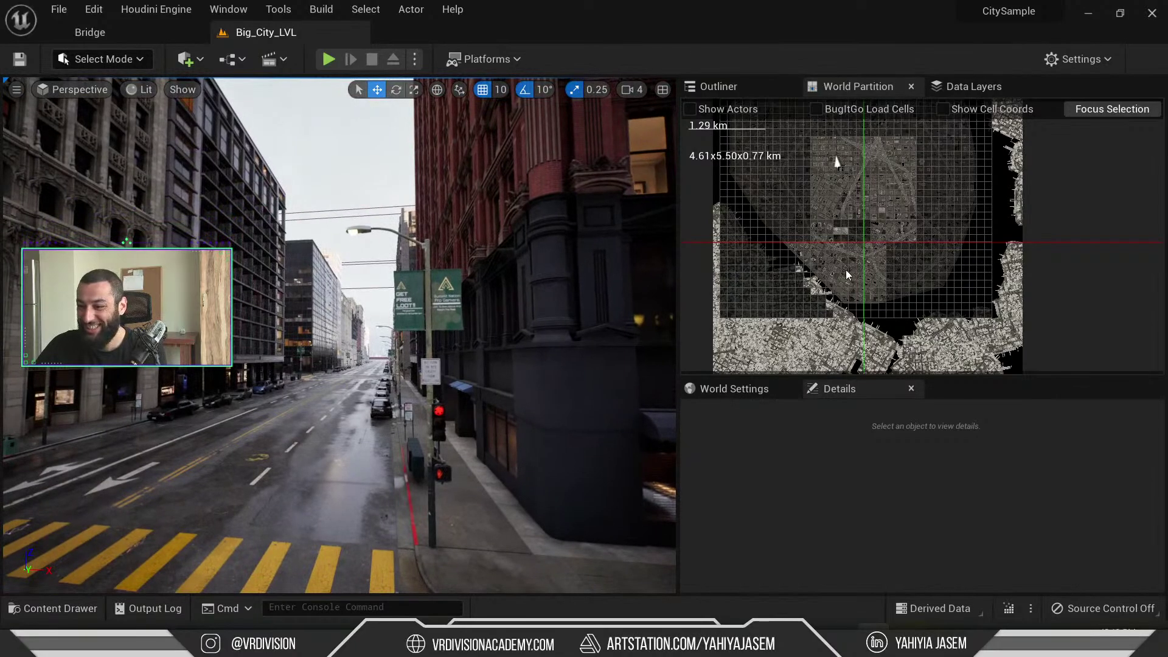
pyautogui.scroll(6, 847, 275)
pyautogui.moveTo(429, 260); pyautogui.dragTo(493, 238, button='right')
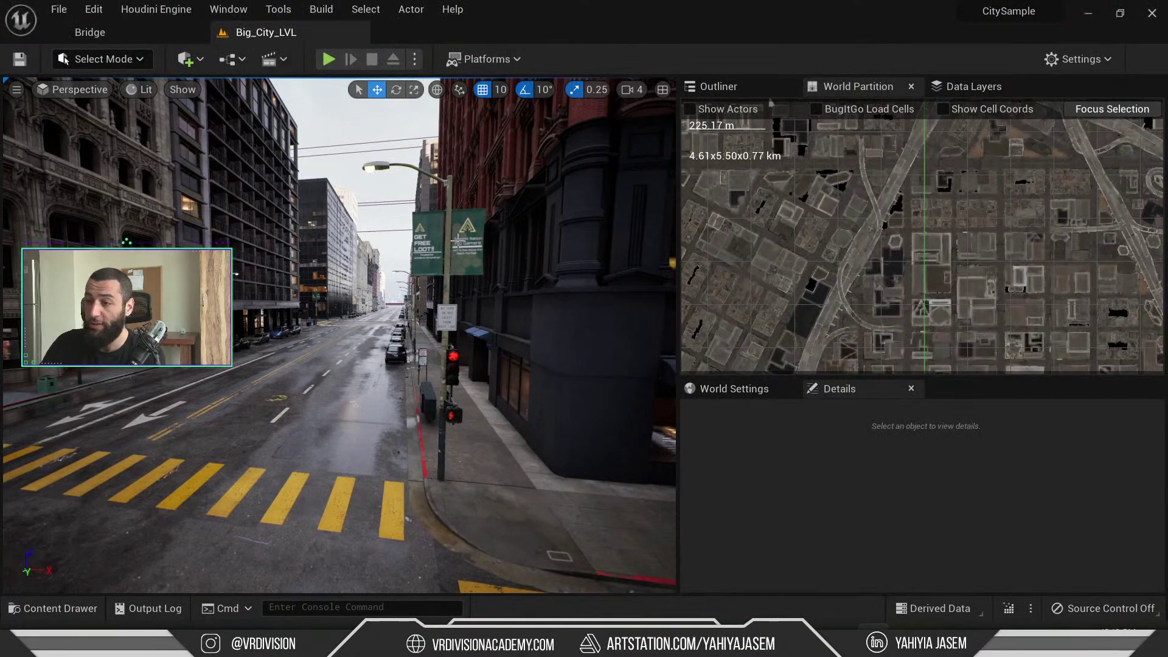
# - Dock the Data Layers, Outliner, World Partition, World Settings and Details panels to the sidebar
pyautogui.hotkey('ctrl', 'shift', 'space')
pyautogui.hotkey('ctrl', 'shift', 'space')
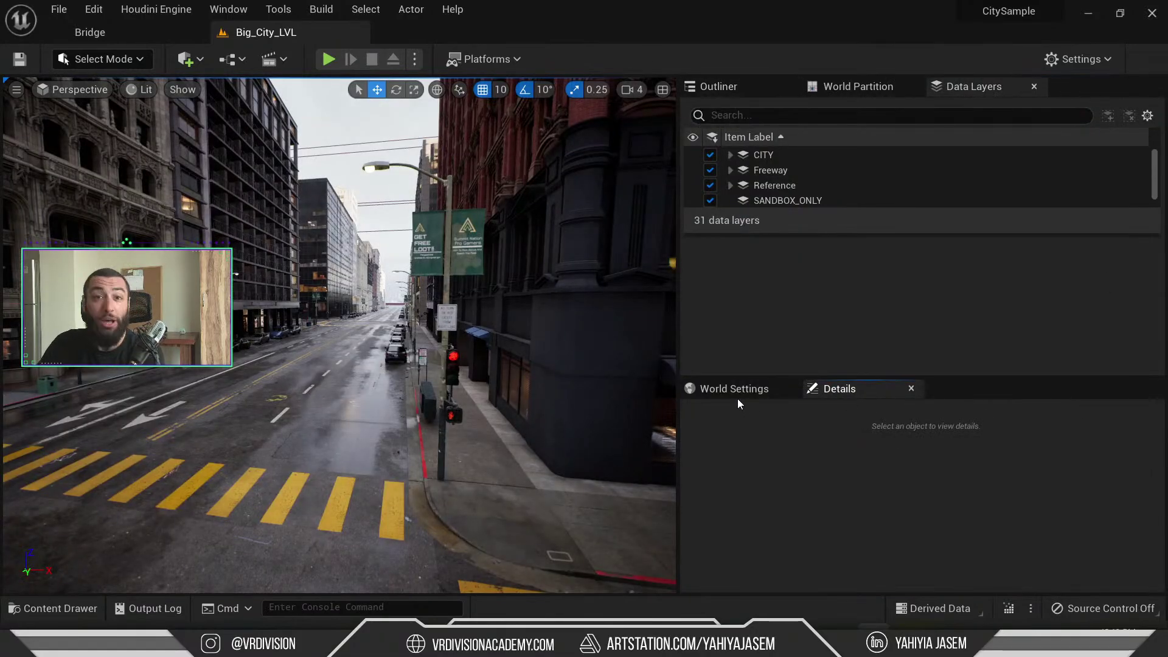
pyautogui.scroll(3, 507, 296)
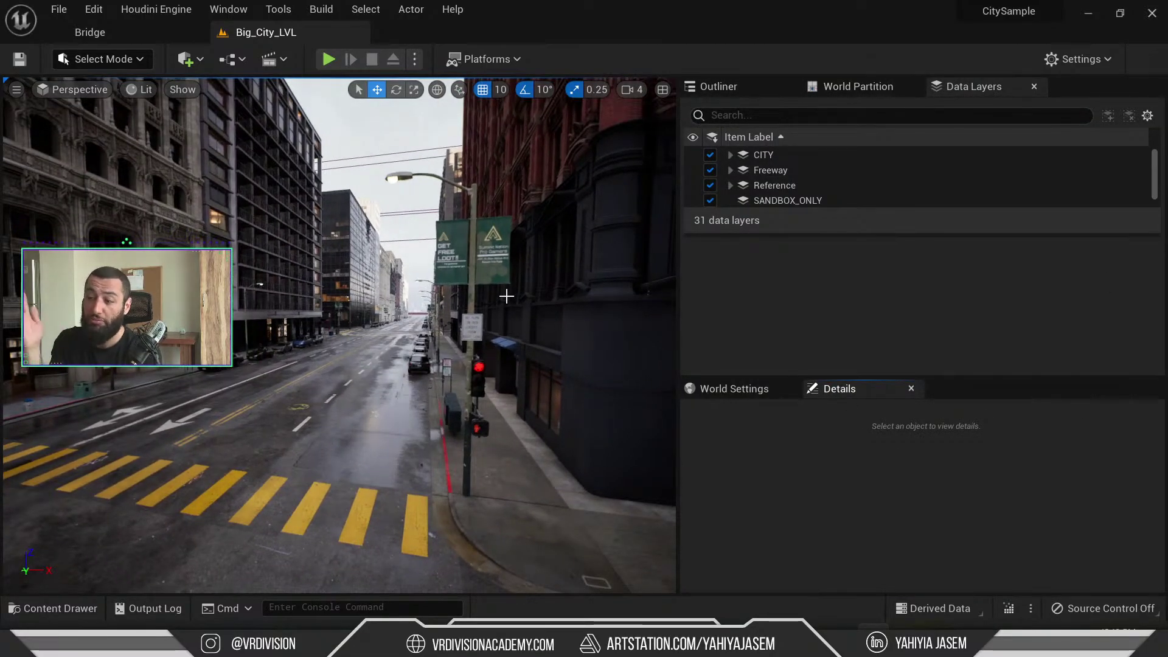
pyautogui.hotkey('ctrl', 'shift', 'space')
pyautogui.hotkey('ctrl', 'shift', 'space')
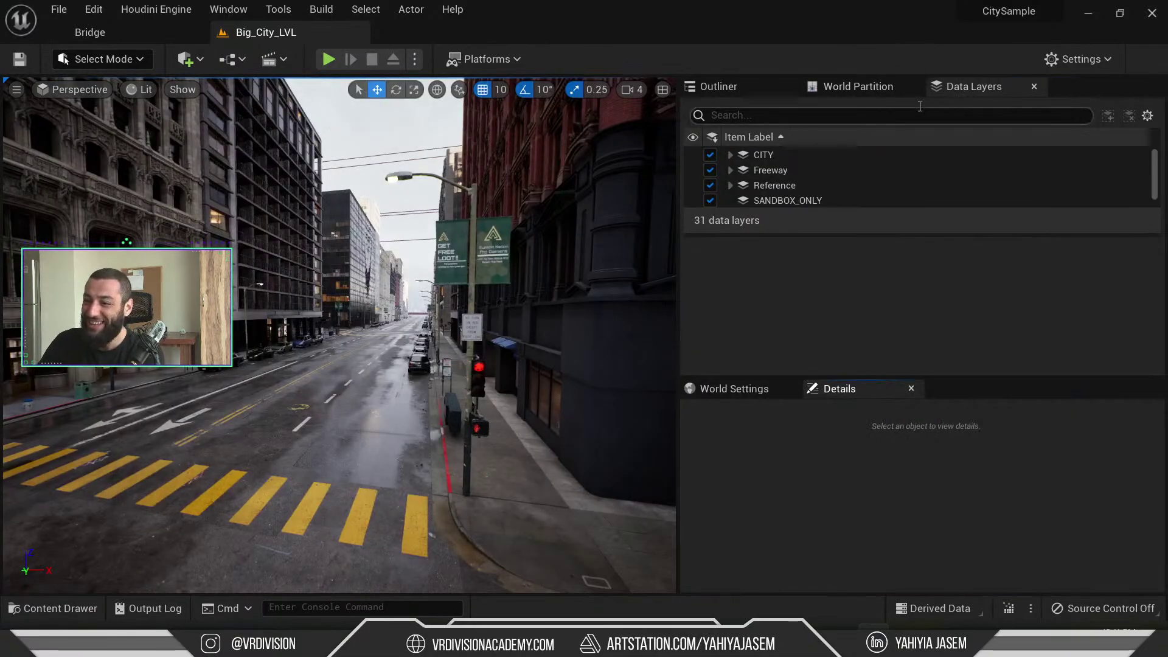
pyautogui.rightClick(974, 85)
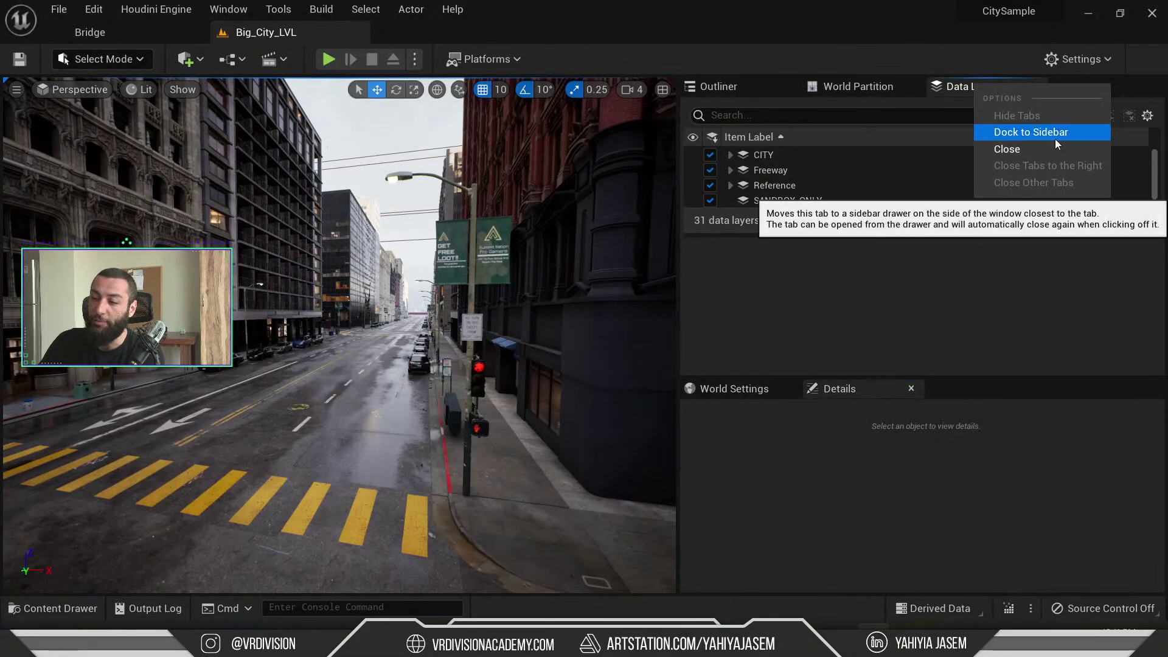
pyautogui.click(1081, 132)
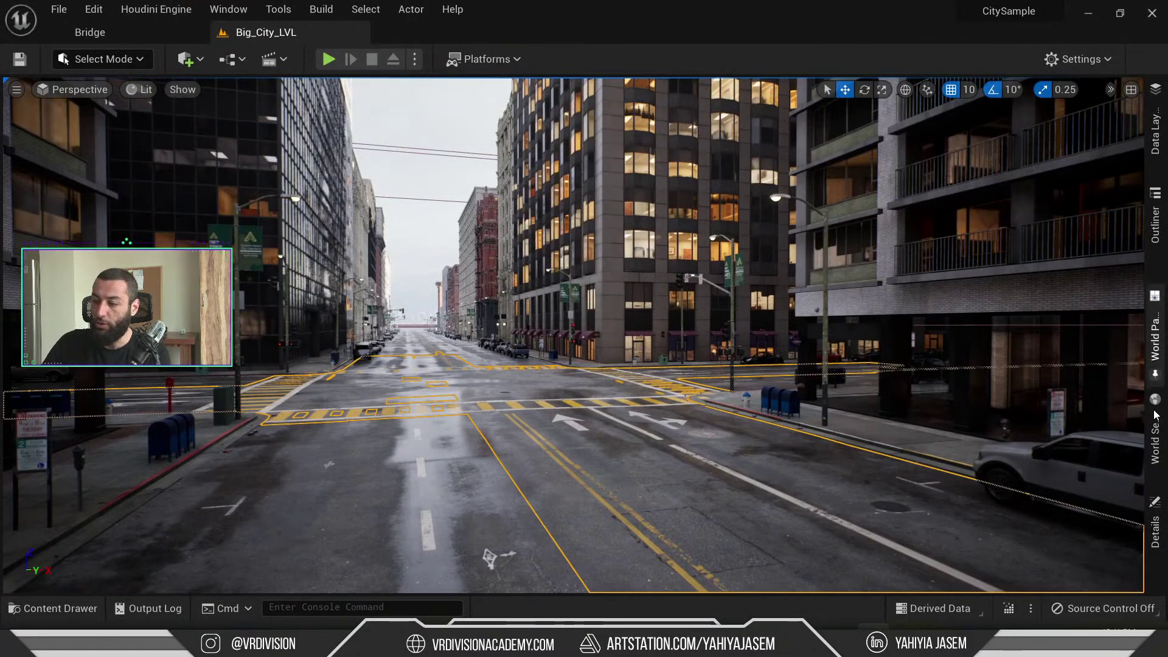
# - Open and close the docked Details panel for the selected road decal, turn the view, and reopen the panel
pyautogui.click(1155, 529)
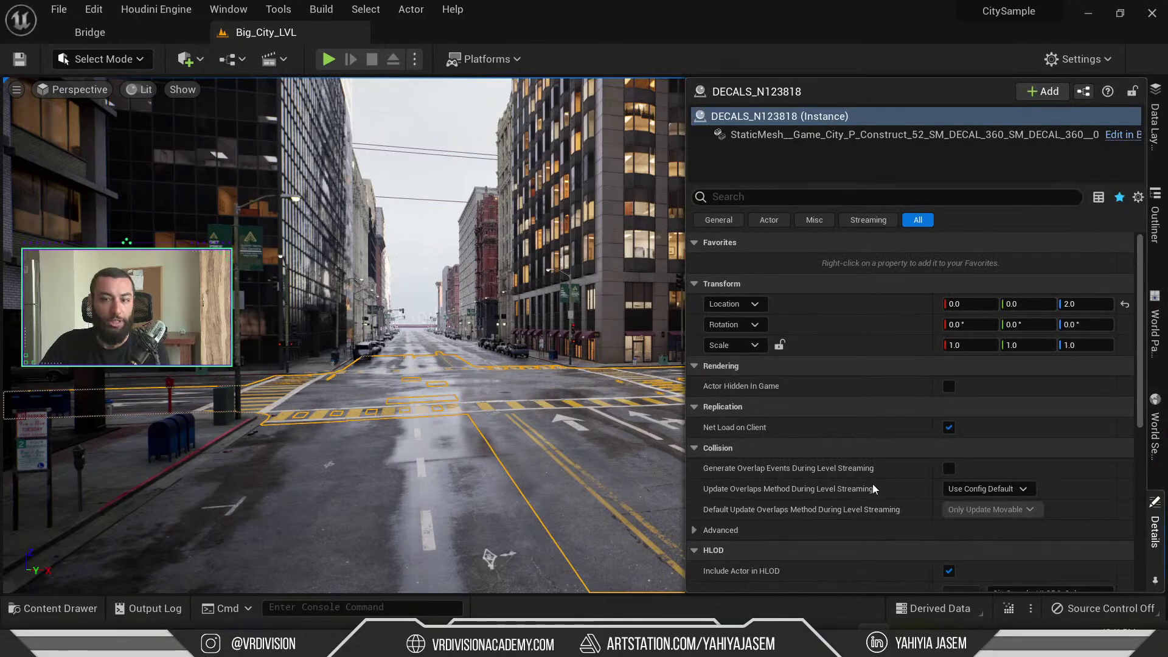
pyautogui.click(1154, 528)
pyautogui.moveTo(1065, 449); pyautogui.dragTo(1088, 459, button='right')
pyautogui.click(1155, 523)
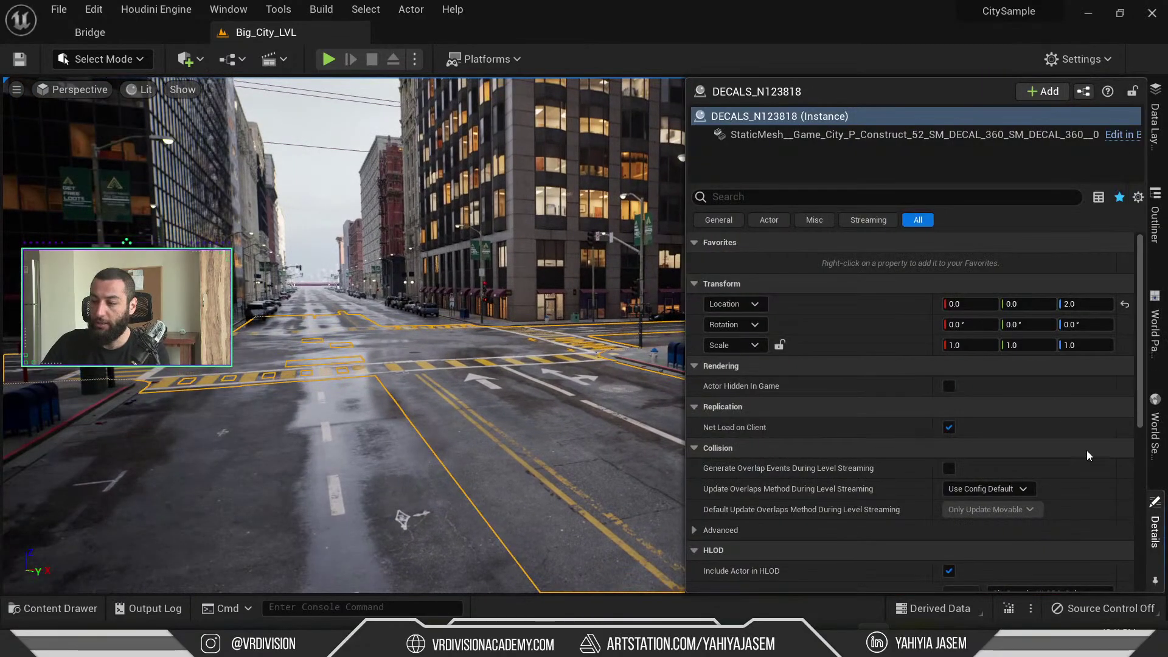
# - Try rotating the road decal about its Y axis, resetting the rotation to its default
pyautogui.moveTo(964, 326); pyautogui.dragTo(1028, 325)
pyautogui.click(1125, 324)
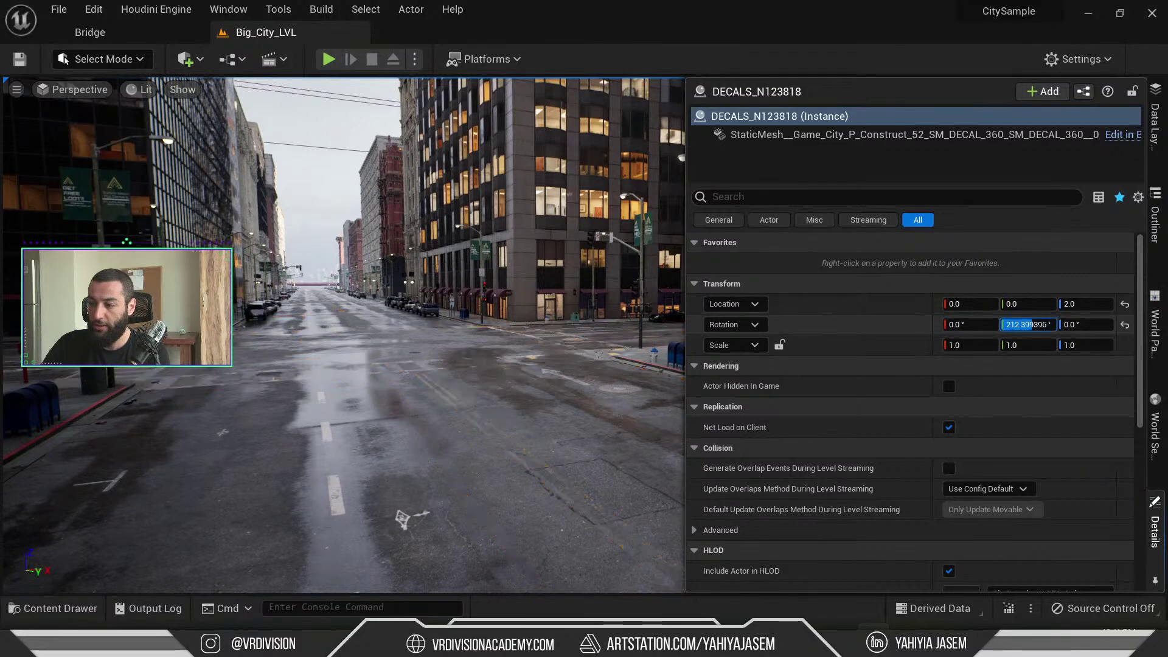
pyautogui.click(1125, 325)
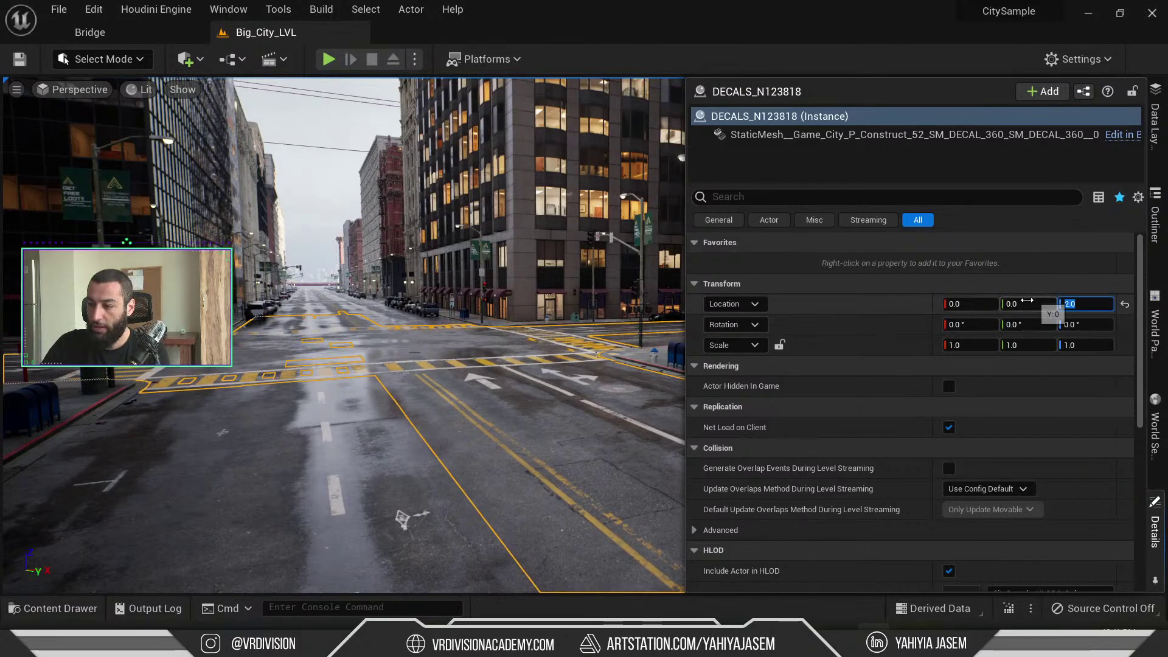
# - Try moving the road decal along Y and then along Z, undoing each move
pyautogui.moveTo(1028, 304); pyautogui.dragTo(1047, 303)
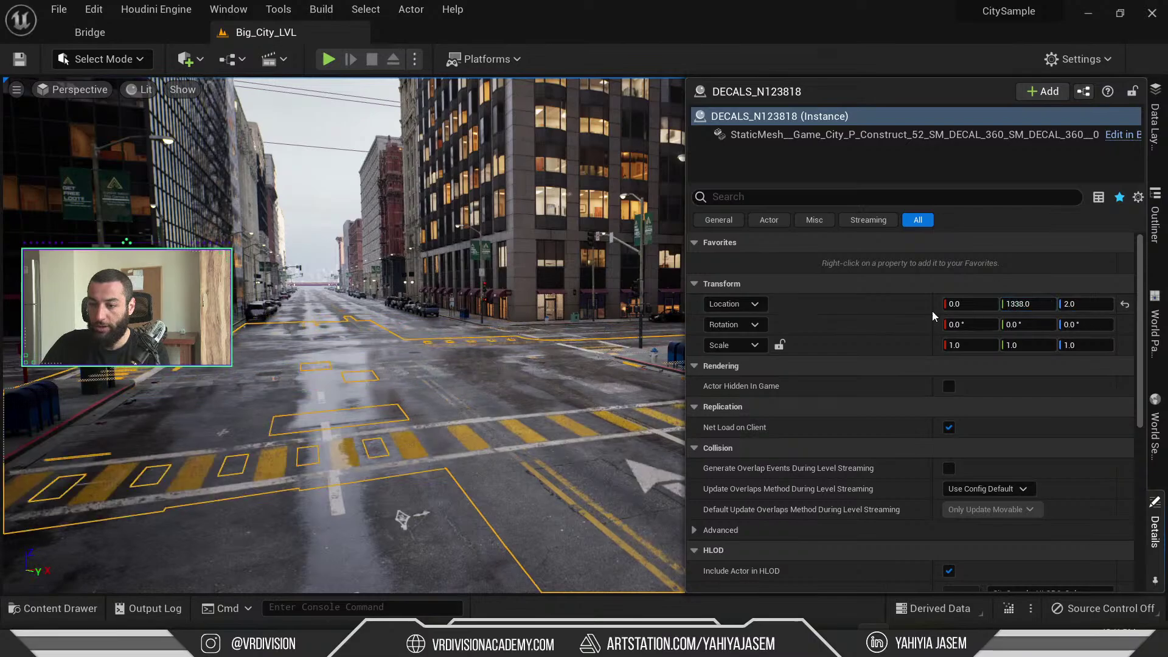
pyautogui.hotkey('ctrl', 'z')
pyautogui.moveTo(1086, 304); pyautogui.dragTo(1107, 303)
pyautogui.hotkey('ctrl', 'z')
# - View the intersection in the full-screen viewport, select the road ground piece, and leave full screen
pyautogui.moveTo(425, 365); pyautogui.dragTo(543, 277, button='right')
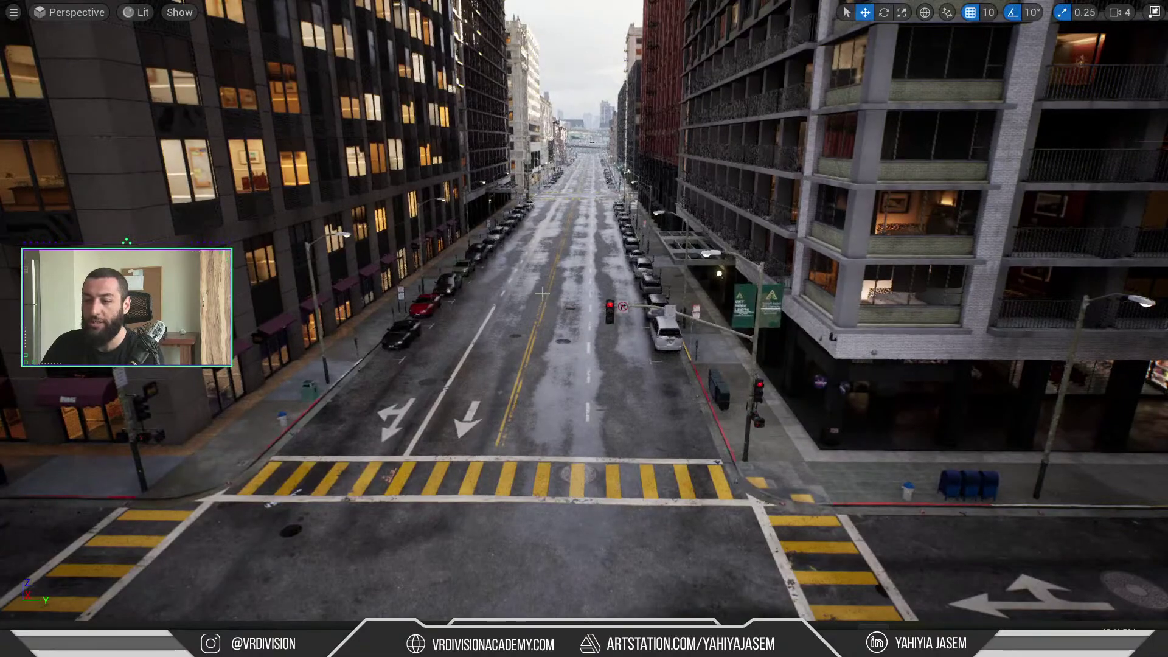
pyautogui.moveTo(543, 277); pyautogui.dragTo(543, 277, button='right')
pyautogui.click(686, 418)
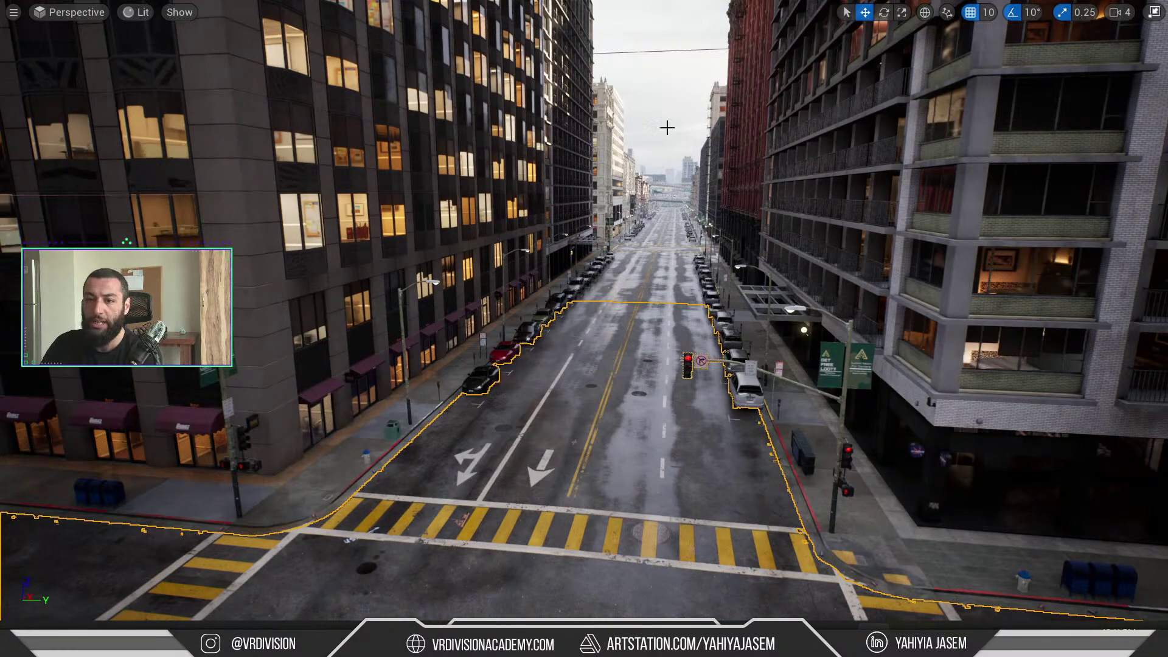
pyautogui.press('F11')
# - Open an additional floating Details window for the selected ground piece and switch the viewport to full screen
pyautogui.click(230, 12)
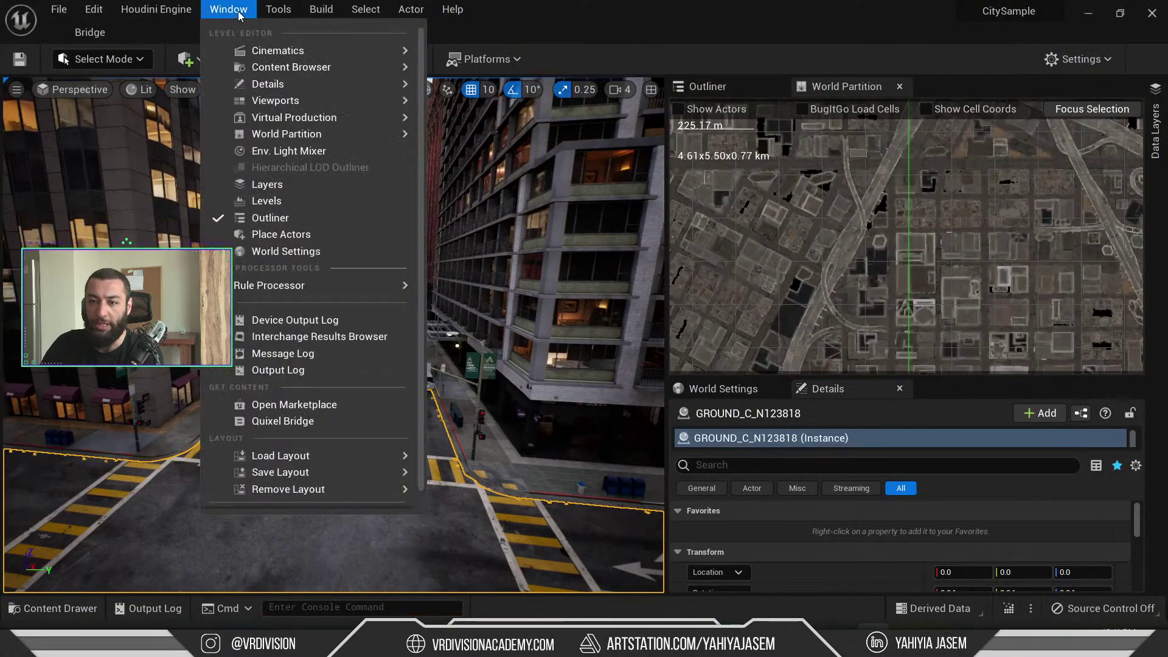
pyautogui.moveTo(316, 84)
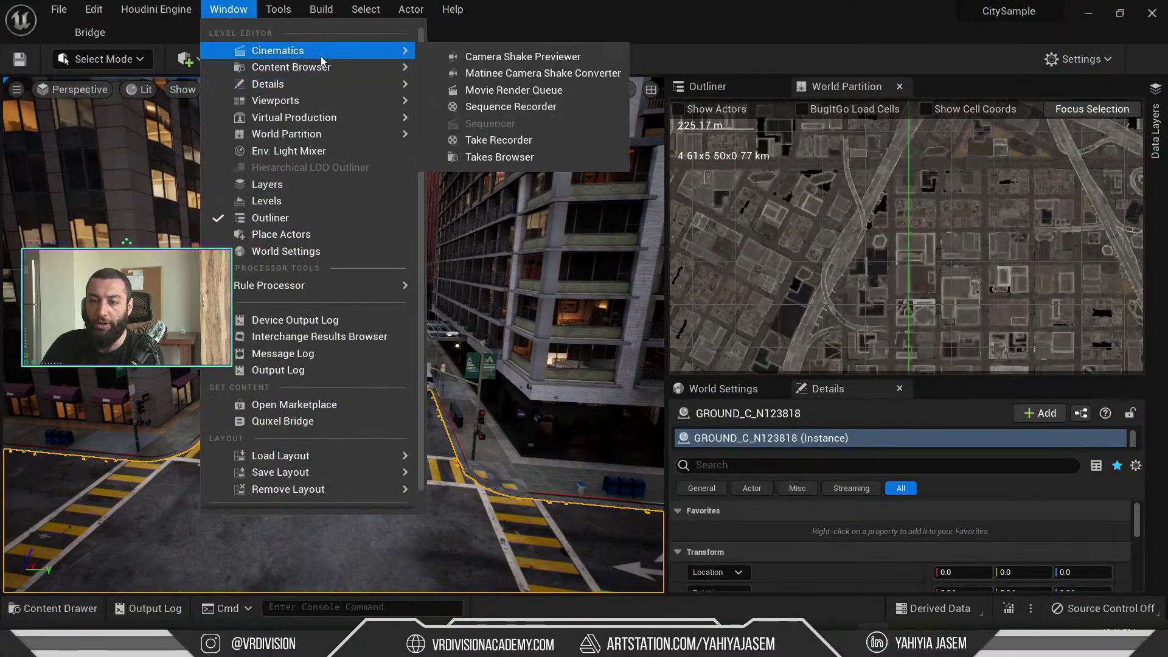
pyautogui.click(502, 135)
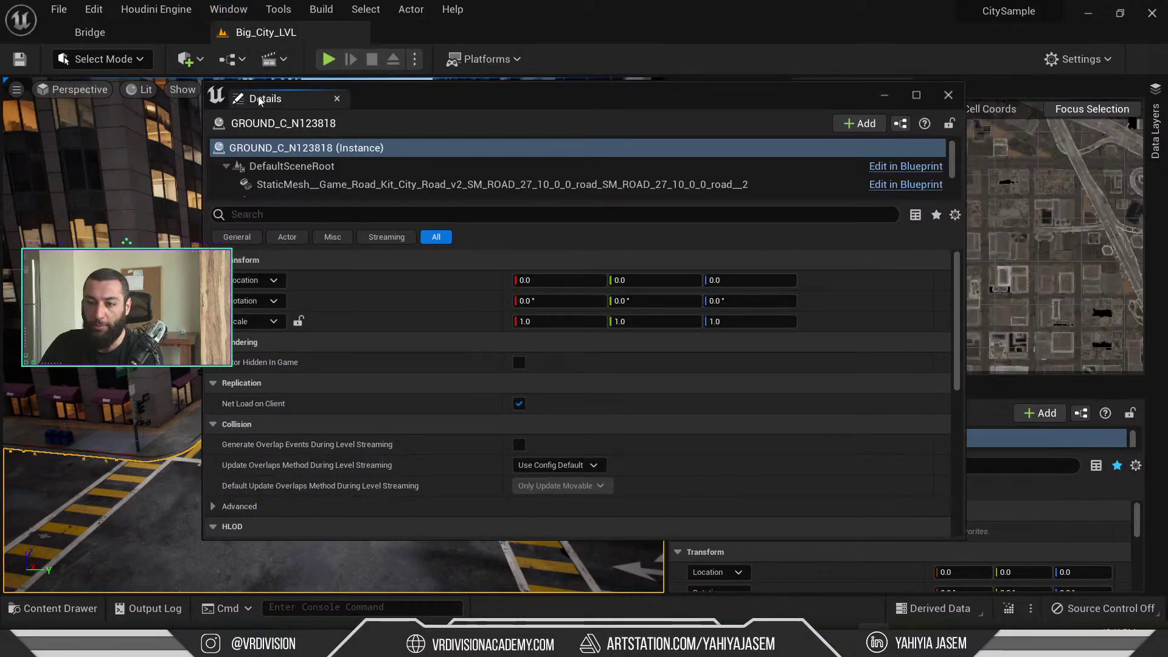
pyautogui.moveTo(125, 167); pyautogui.dragTo(204, 137, button='right')
pyautogui.press('F11')
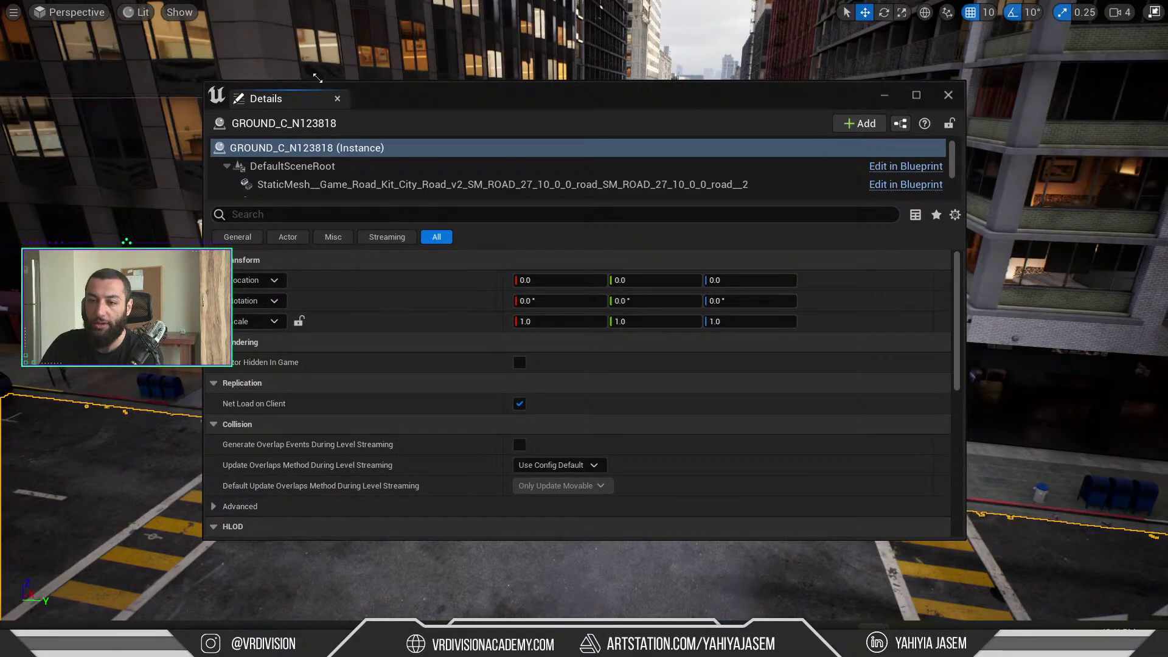
# - Resize the floating Details window narrower and taller, and select the corner building to show its properties
pyautogui.moveTo(203, 268); pyautogui.dragTo(641, 268)
pyautogui.moveTo(789, 106); pyautogui.dragTo(789, 70)
pyautogui.click(329, 272)
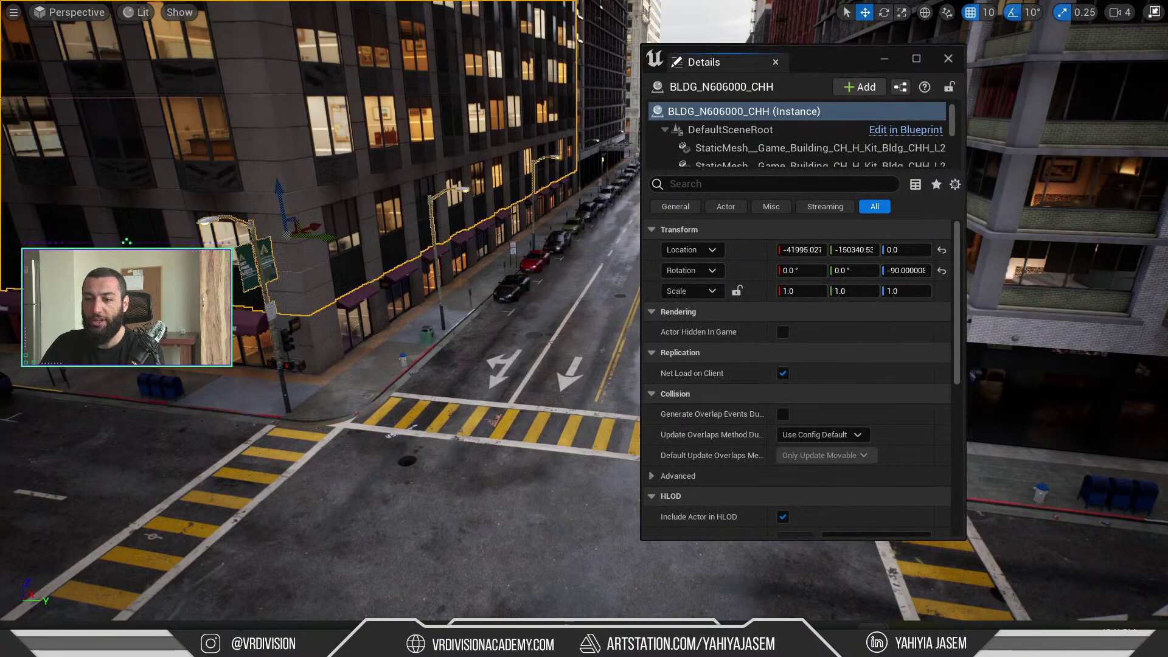
# - Frame the corner building, close the floating Details window, look down the street, and leave the full-screen viewport
pyautogui.press('f')
pyautogui.click(598, 141)
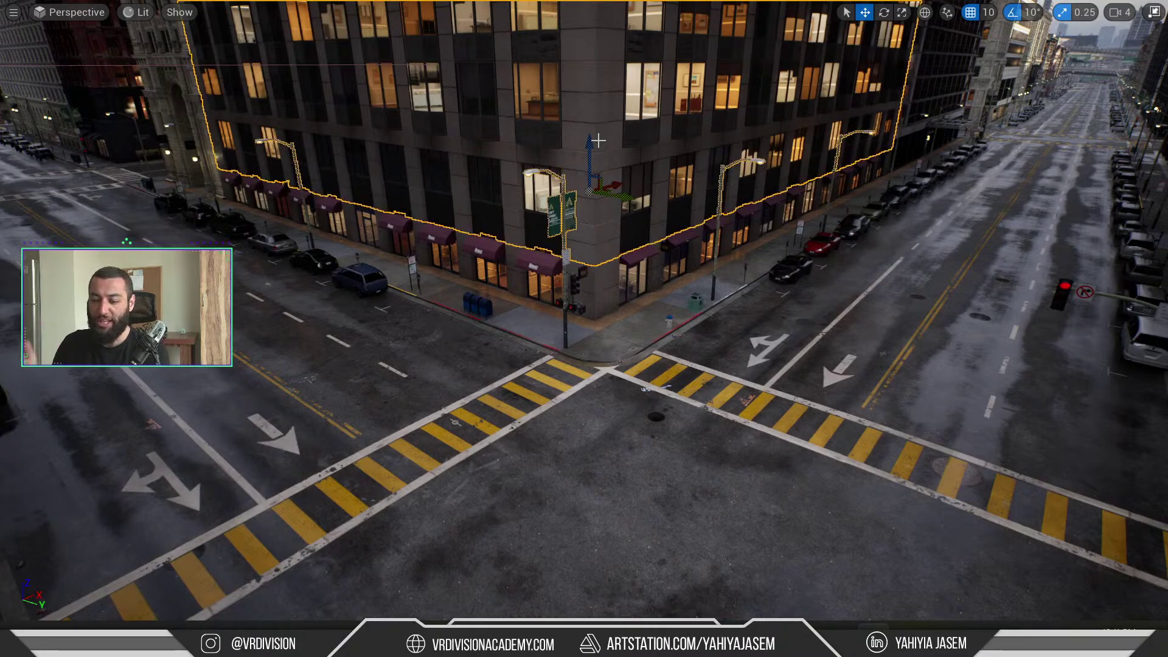
pyautogui.moveTo(669, 115); pyautogui.dragTo(548, 115, button='right')
pyautogui.press('F11')
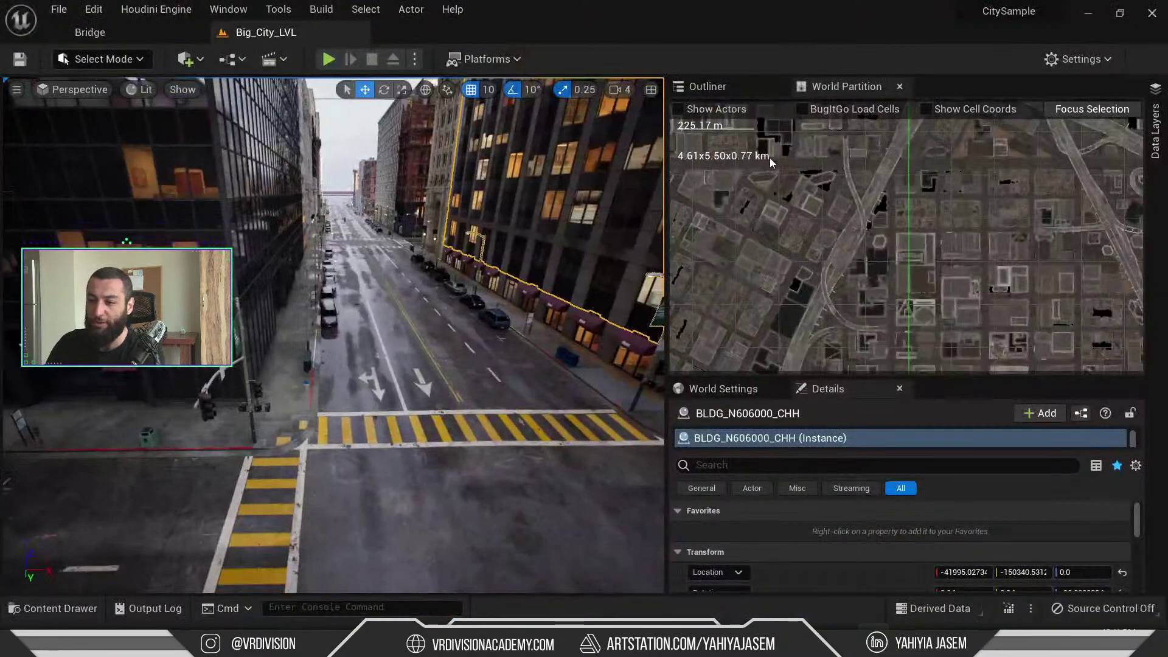
# - Turn the view along the street, toggle the full-screen viewport, and collapse the side panels back into the sidebar
pyautogui.moveTo(584, 200); pyautogui.dragTo(575, 182, button='right')
pyautogui.moveTo(509, 232); pyautogui.dragTo(584, 219, button='right')
pyautogui.press('F11')
pyautogui.press('F11')
pyautogui.press('F11')
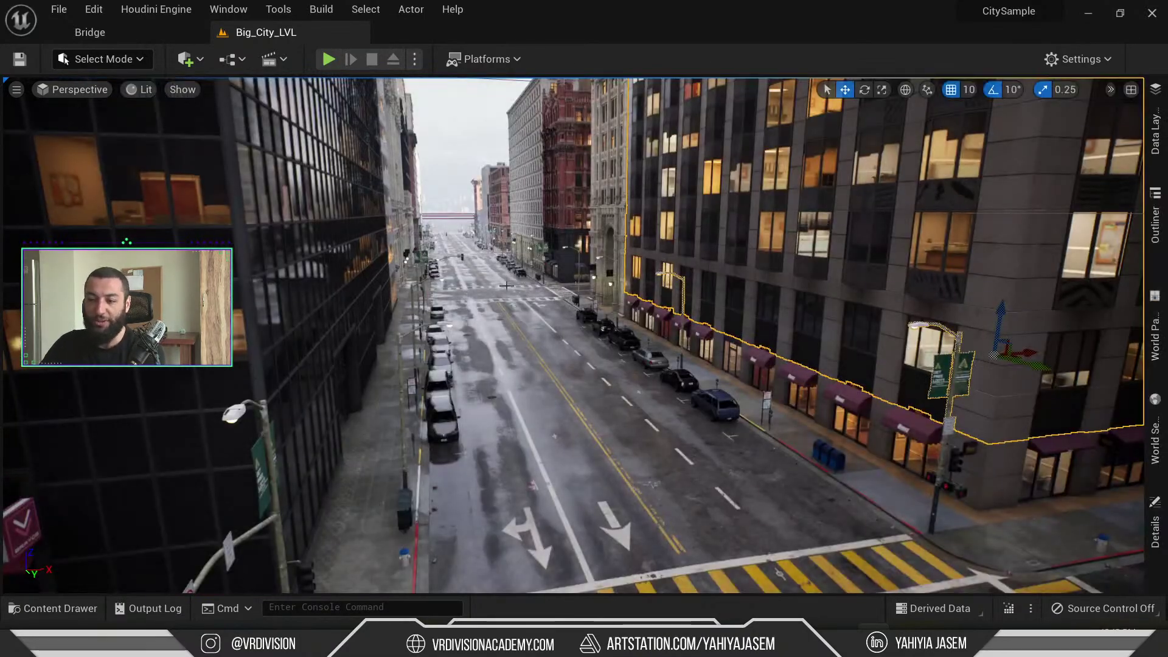
# - Fly through the city streets to a corner intersection and toggle the full-screen layout on and off
pyautogui.press('w')
pyautogui.moveTo(507, 286); pyautogui.dragTo(512, 277, button='right')
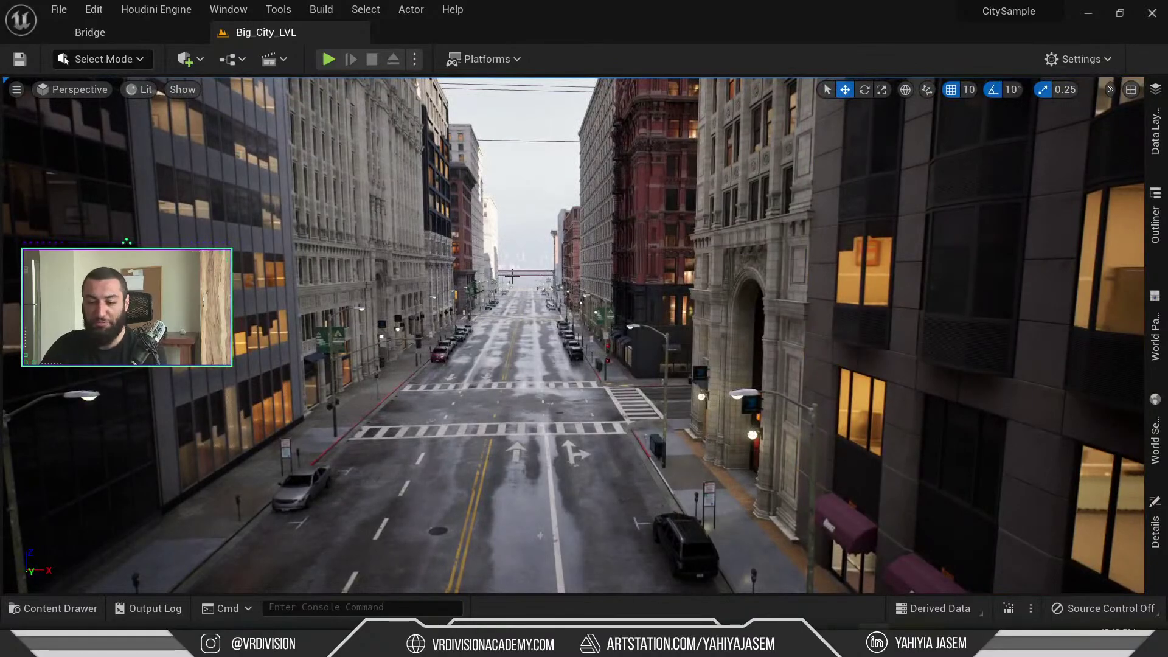
pyautogui.moveTo(511, 277); pyautogui.dragTo(543, 268, button='right')
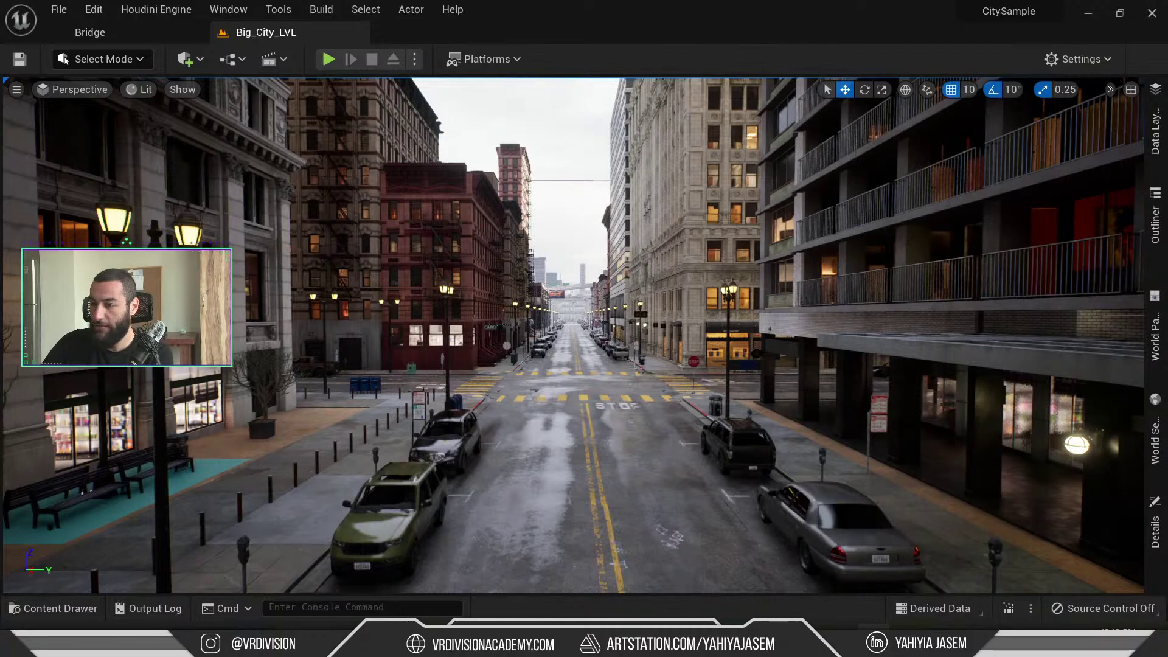
pyautogui.moveTo(543, 268); pyautogui.dragTo(505, 268, button='right')
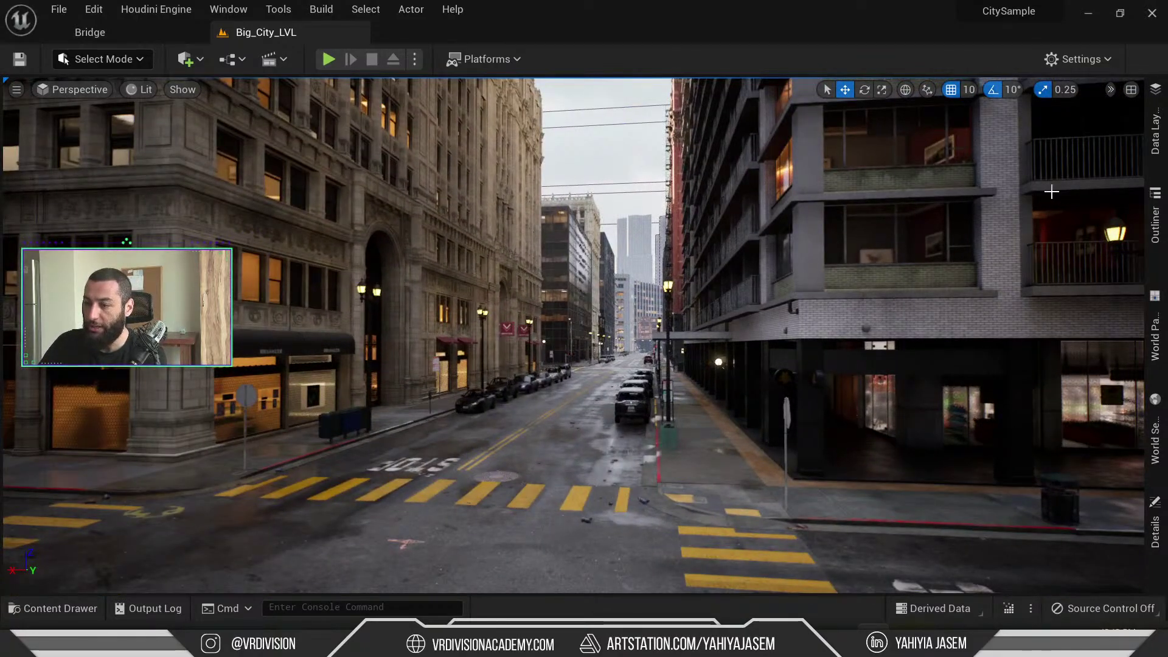
pyautogui.press('F11')
pyautogui.press('F11')
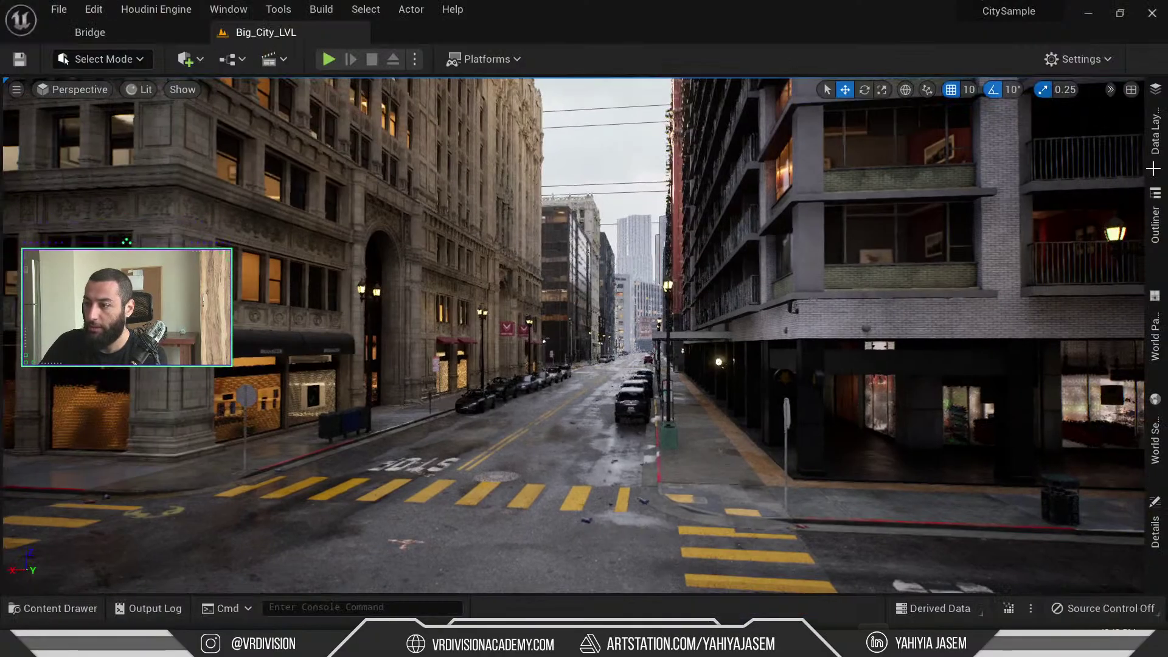
# - Search the World Settings for "post", and clear the search
pyautogui.click(1160, 434)
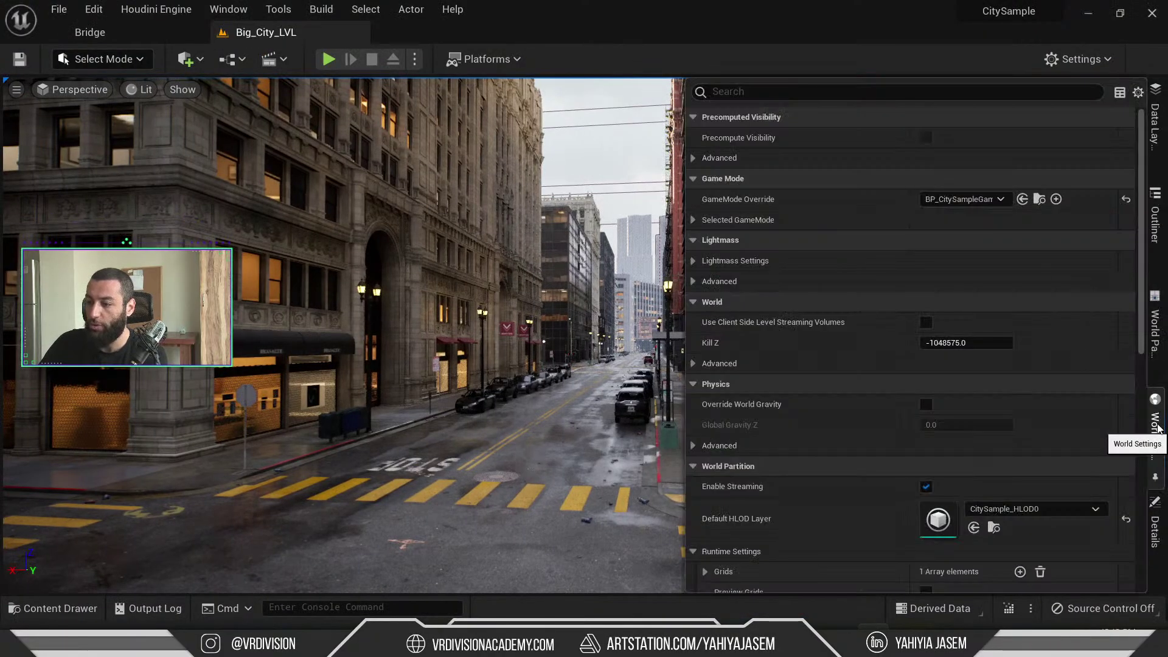
pyautogui.click(748, 97)
pyautogui.write('post')
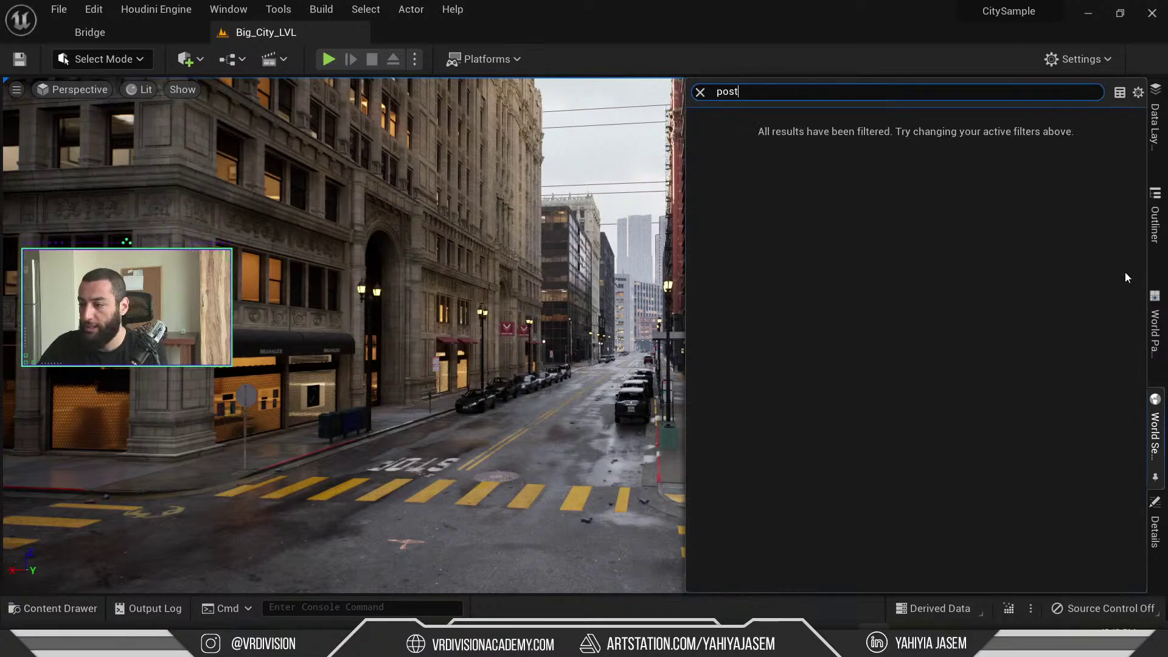
pyautogui.press('Escape')
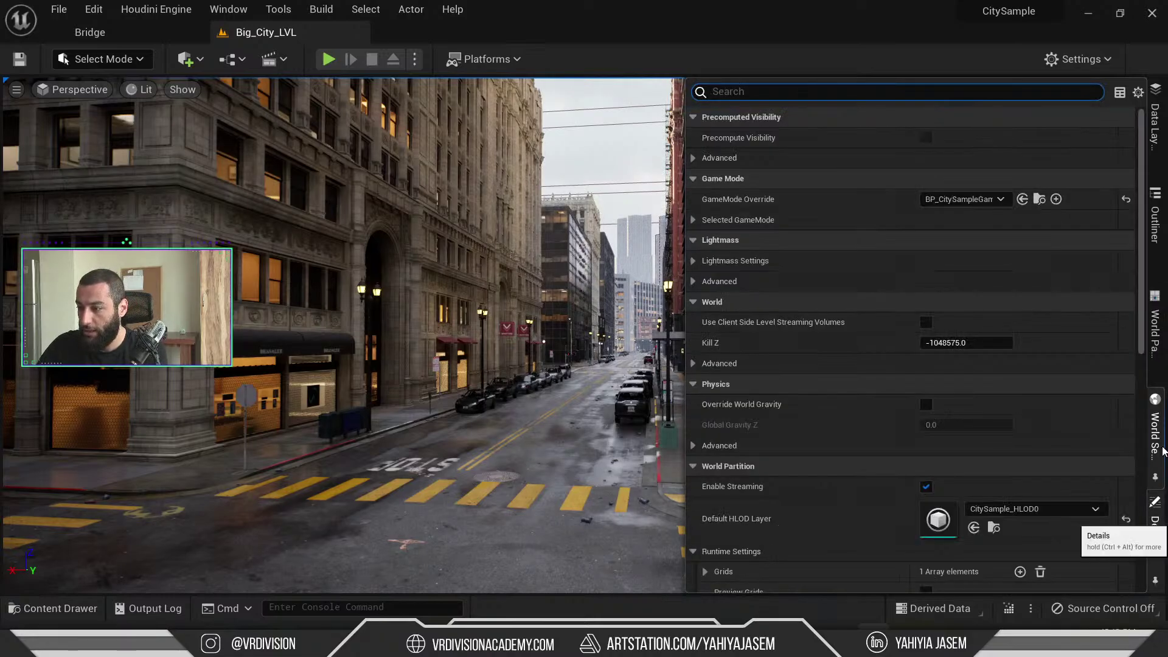
# - Search the Outliner for "post" and select PostProcessVolume_SandBox_only
pyautogui.click(799, 92)
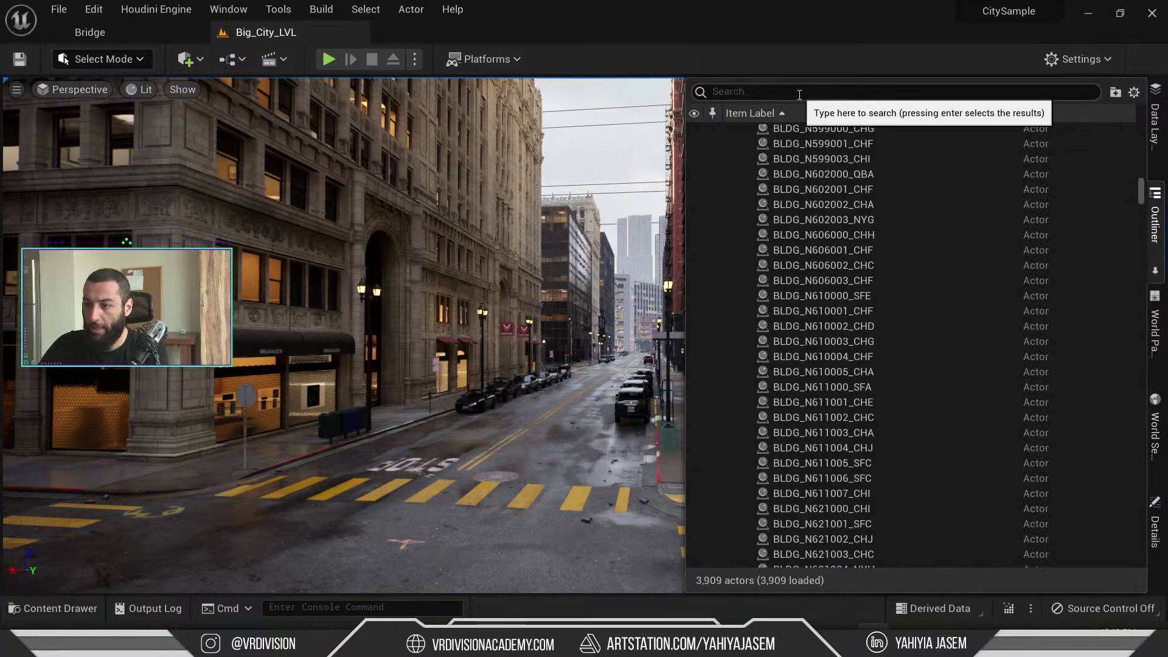
pyautogui.write('post')
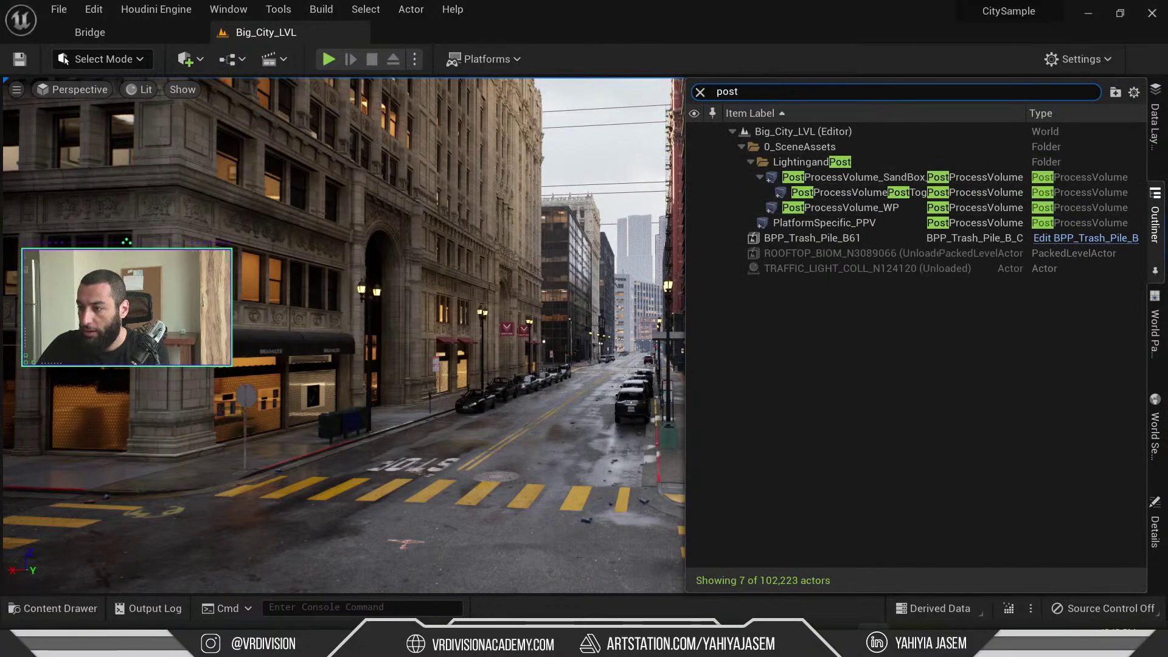
pyautogui.moveTo(546, 273); pyautogui.dragTo(518, 292, button='right')
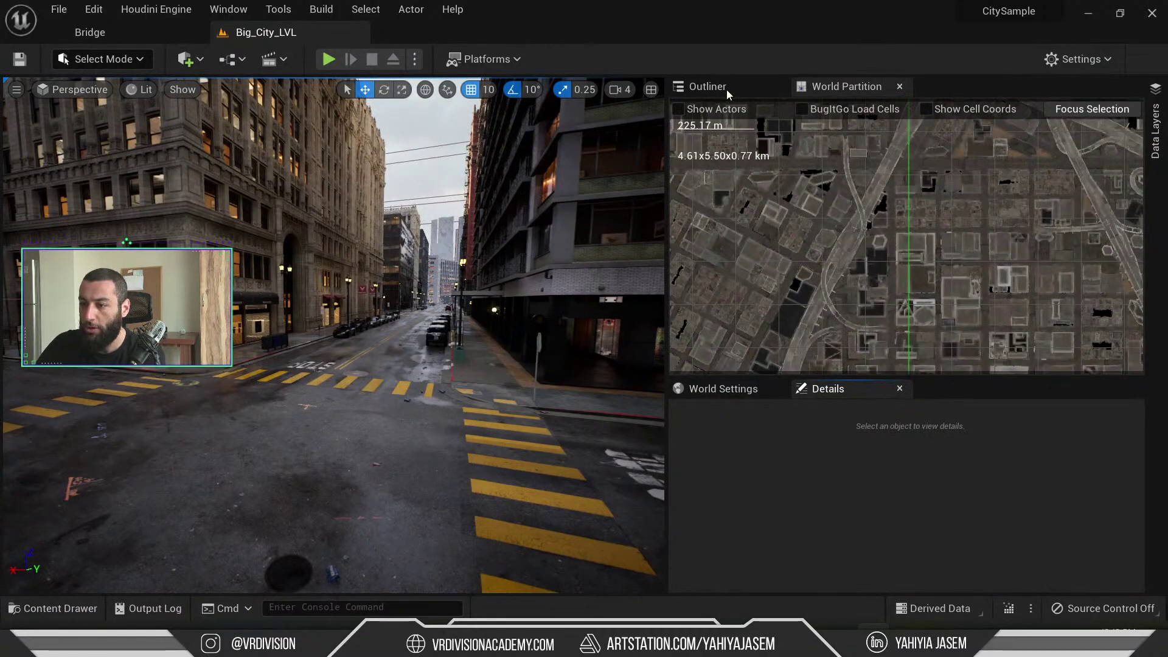
pyautogui.click(725, 89)
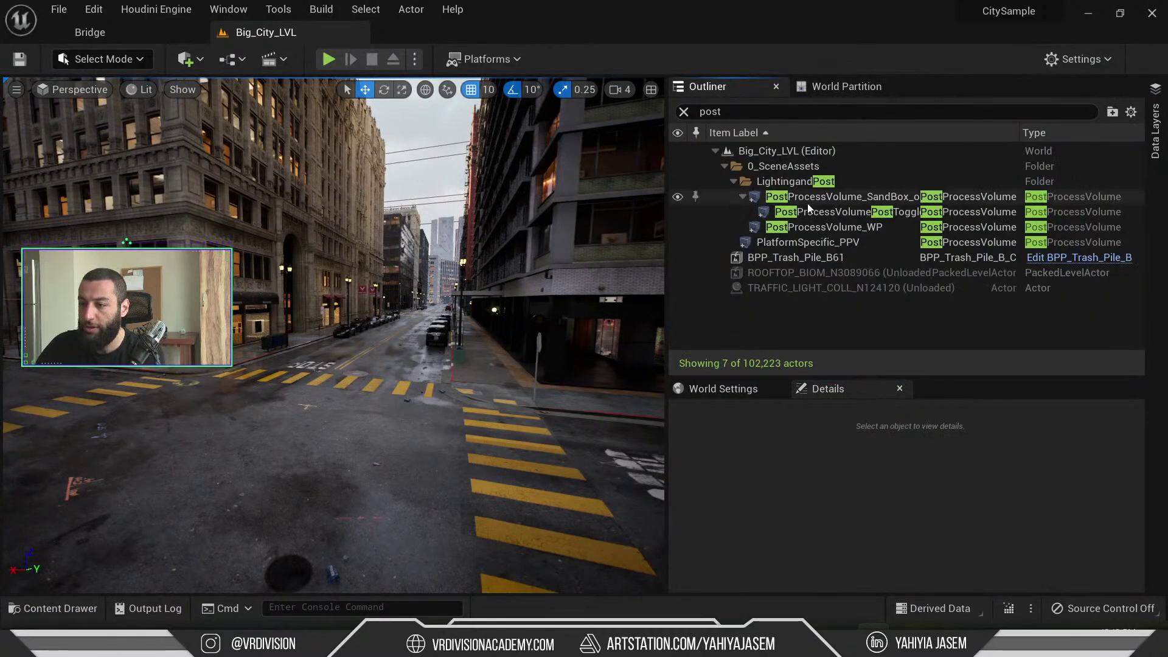
pyautogui.click(808, 202)
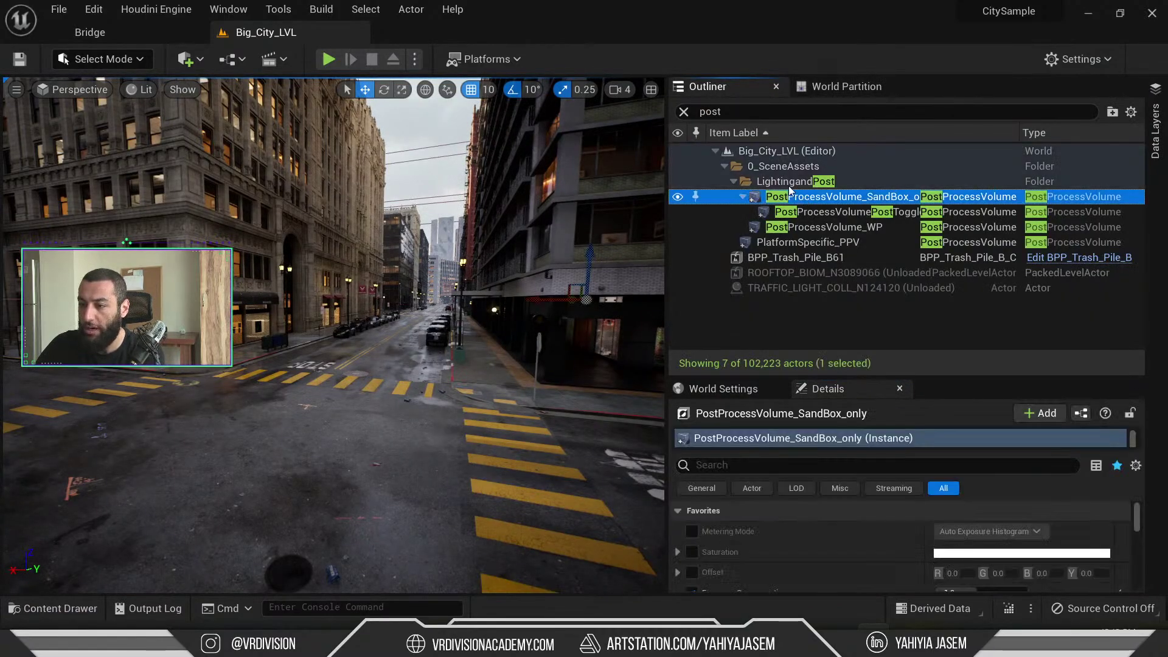
# - Clear the Outliner search, collapse the subfolders of Big_City_LVL, and look through its top-level folders
pyautogui.click(684, 112)
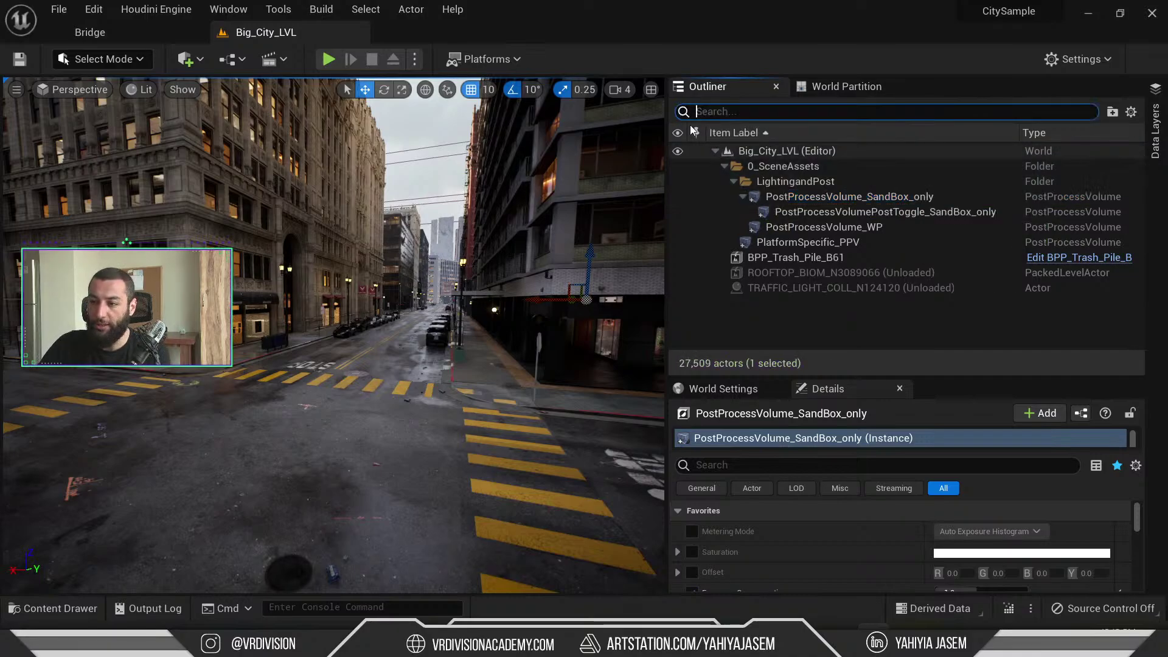
pyautogui.click(716, 152)
pyautogui.click(717, 152)
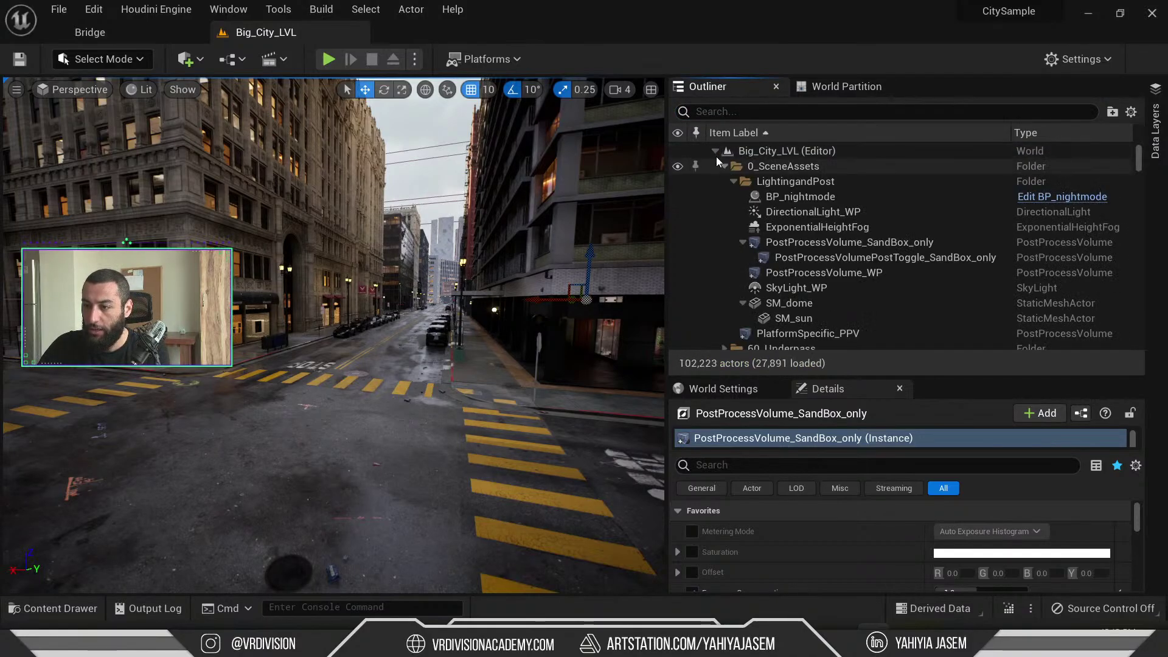
pyautogui.click(716, 152)
pyautogui.click(717, 154)
pyautogui.scroll(-10, 765, 191)
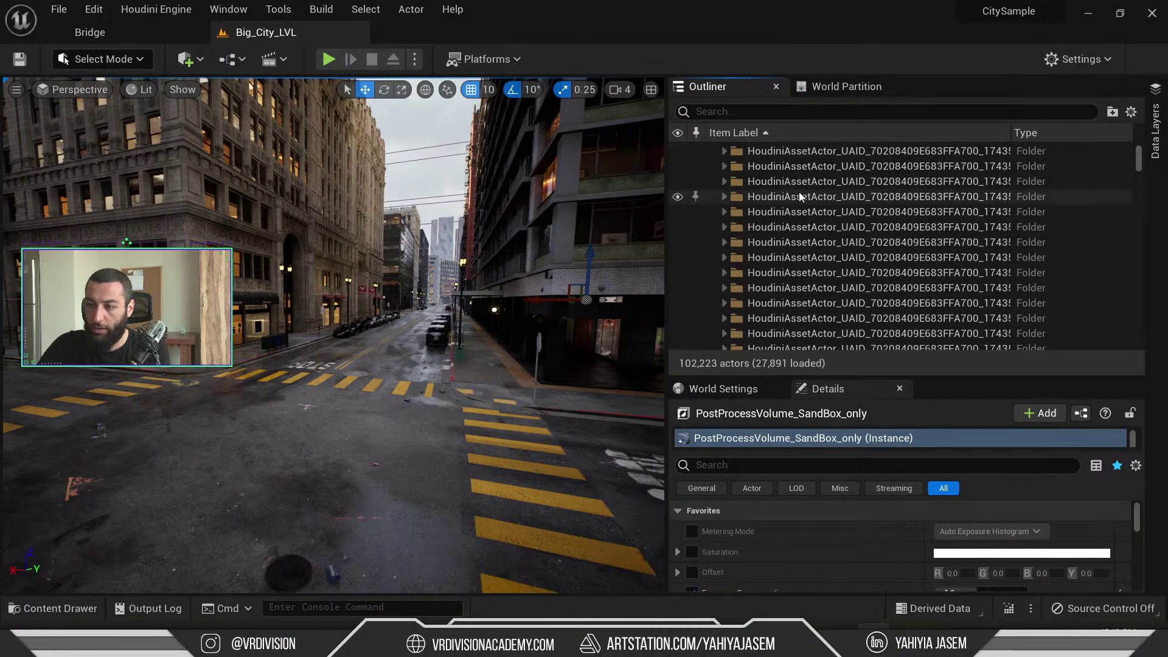
pyautogui.scroll(10, 731, 202)
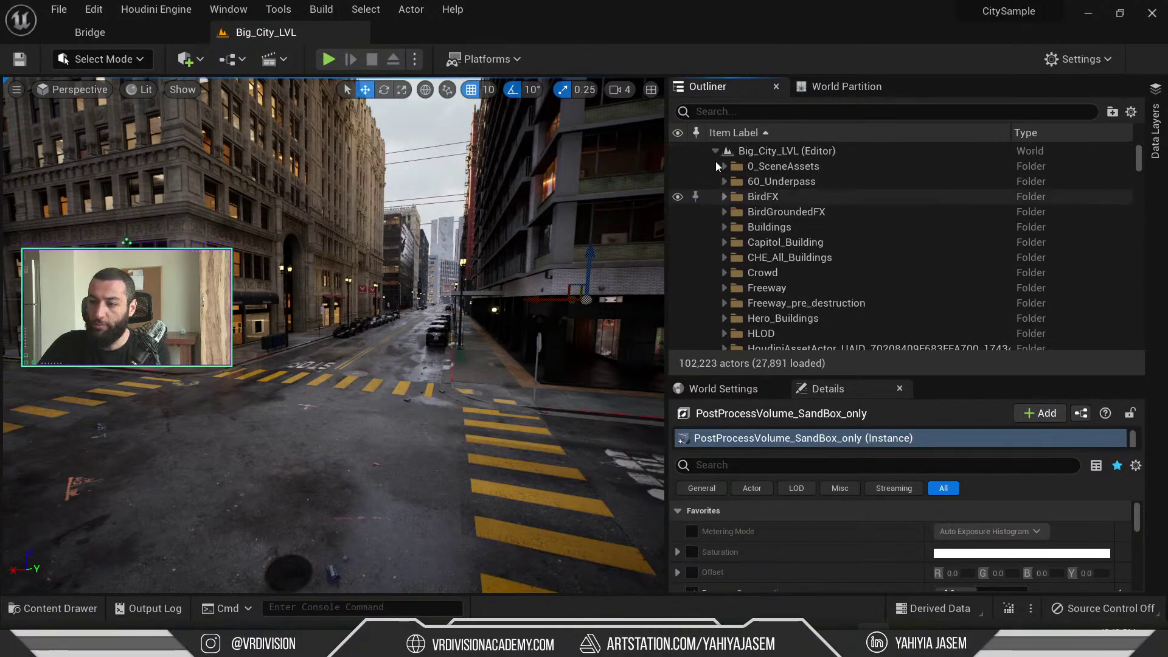
# - Expand the entire Big_City_LVL hierarchy in the Outliner, including all nested folders
pyautogui.click(716, 151)
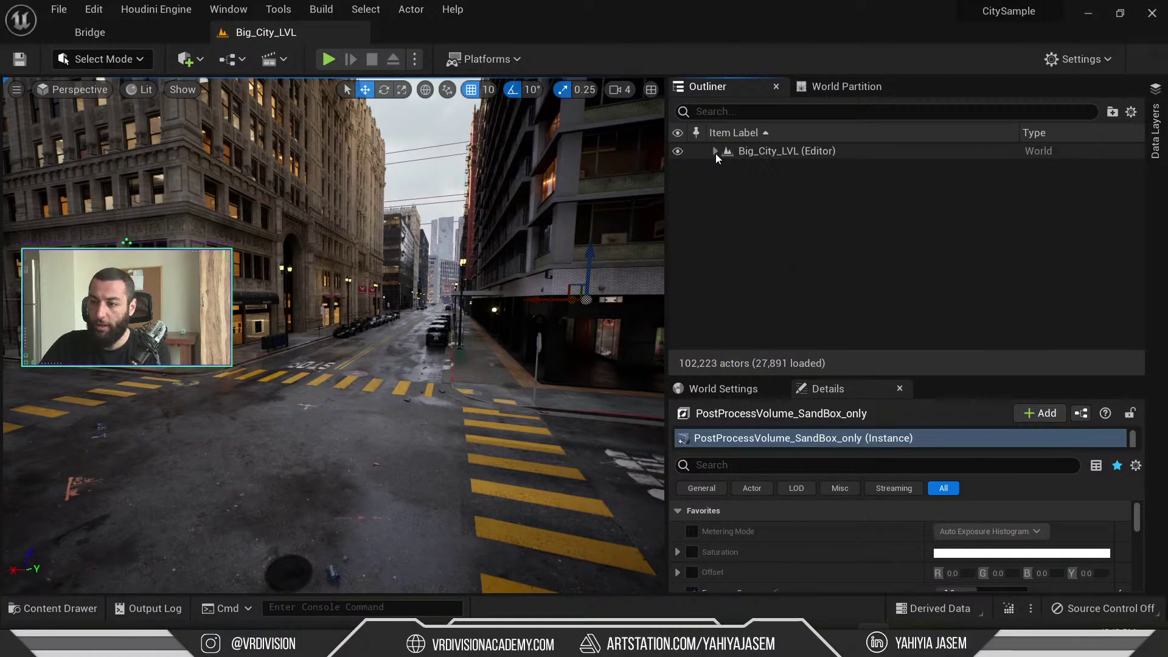
pyautogui.keyDown('shift'); pyautogui.click(717, 152); pyautogui.keyUp('shift')
pyautogui.moveTo(1140, 153)
pyautogui.mouseDown()
pyautogui.moveTo(1142, 306)
pyautogui.moveTo(1041, 295)
pyautogui.moveTo(948, 254)
pyautogui.moveTo(1140, 324)
pyautogui.moveTo(1123, 198)
pyautogui.moveTo(1134, 135)
pyautogui.mouseUp()
# - Check the context options of the Big_City_LVL world and the 0_SceneAssets folder, leaving 0_SceneAssets selected
pyautogui.rightClick(776, 149)
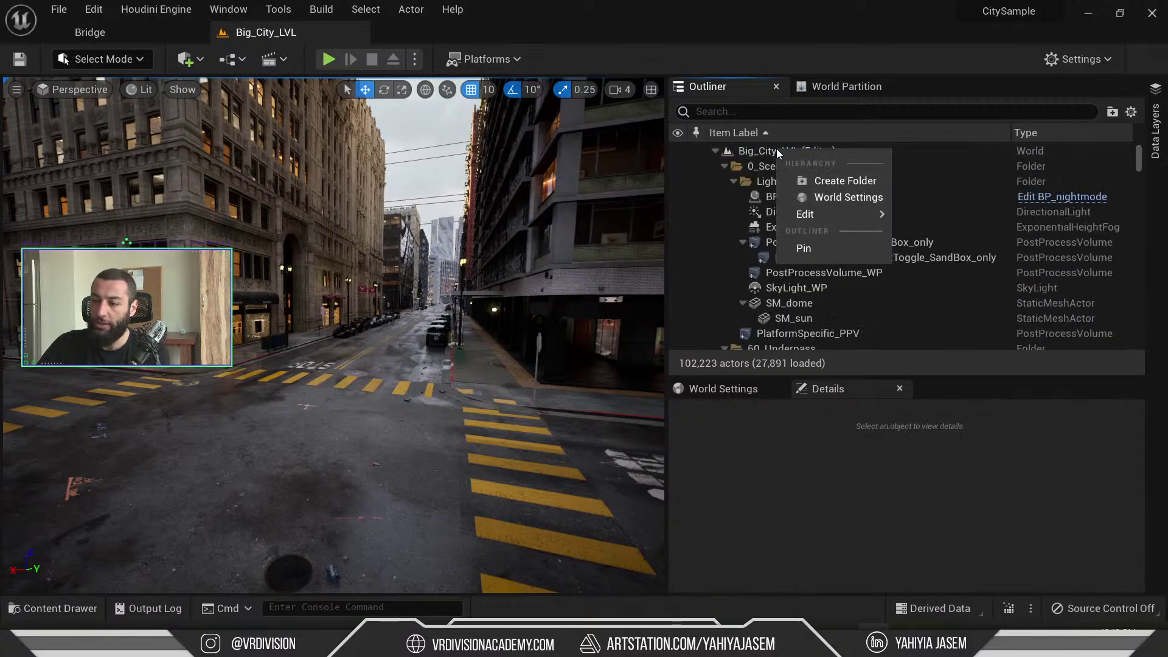
pyautogui.moveTo(867, 216)
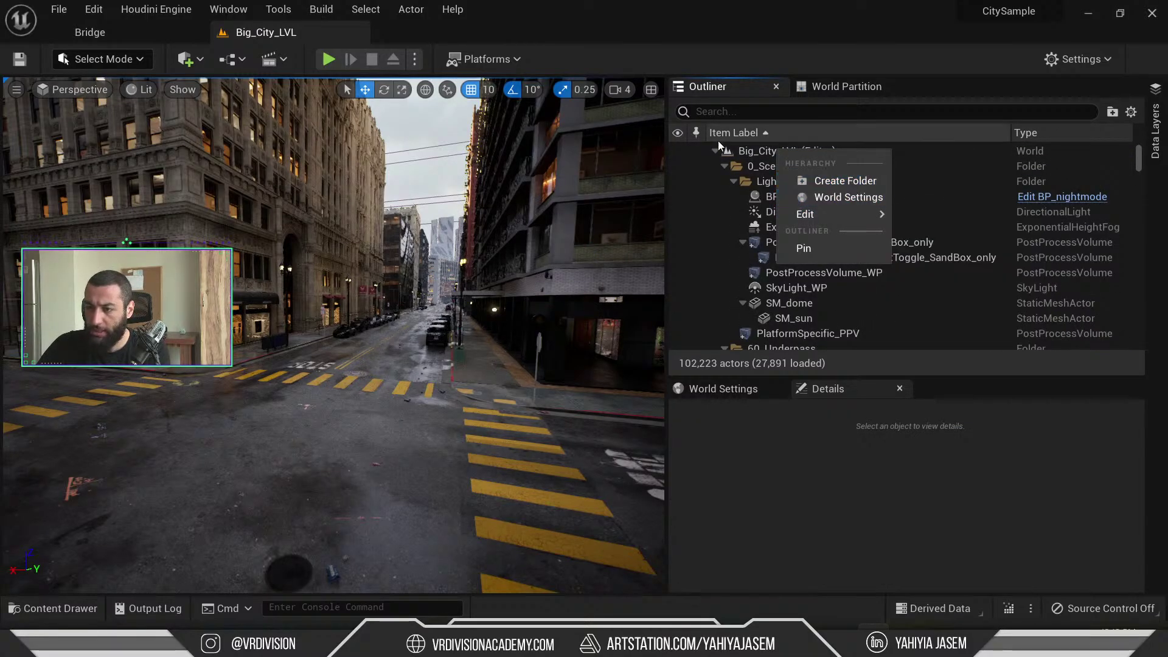
pyautogui.click(747, 152)
pyautogui.rightClick(745, 155)
pyautogui.click(750, 169)
pyautogui.rightClick(750, 169)
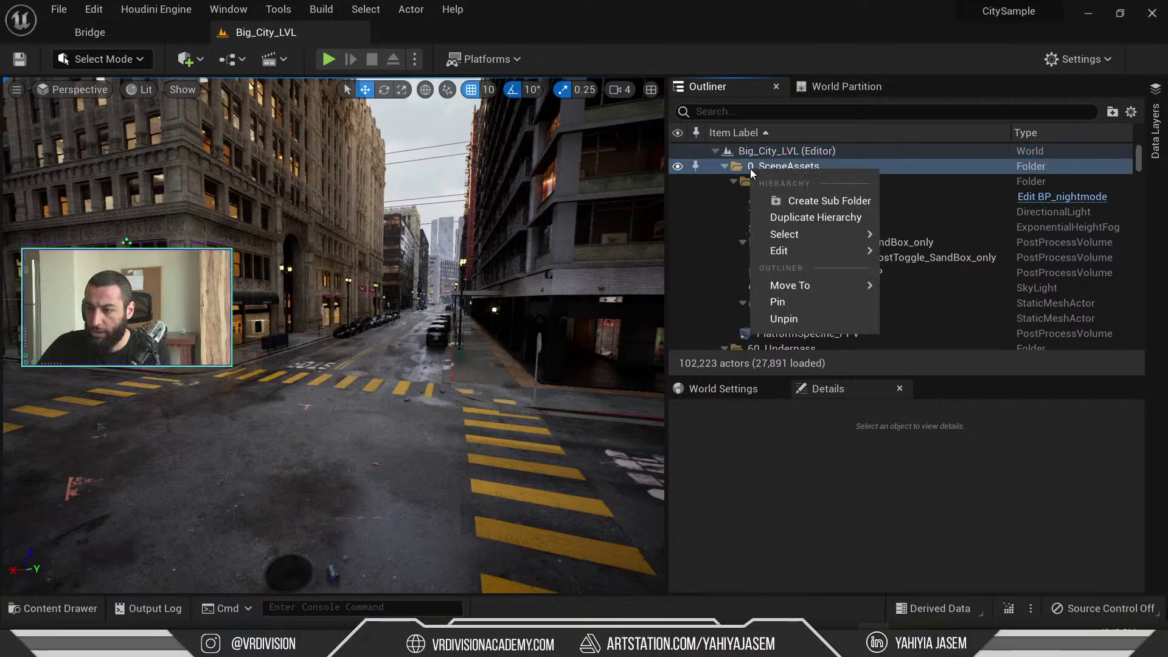
pyautogui.click(750, 167)
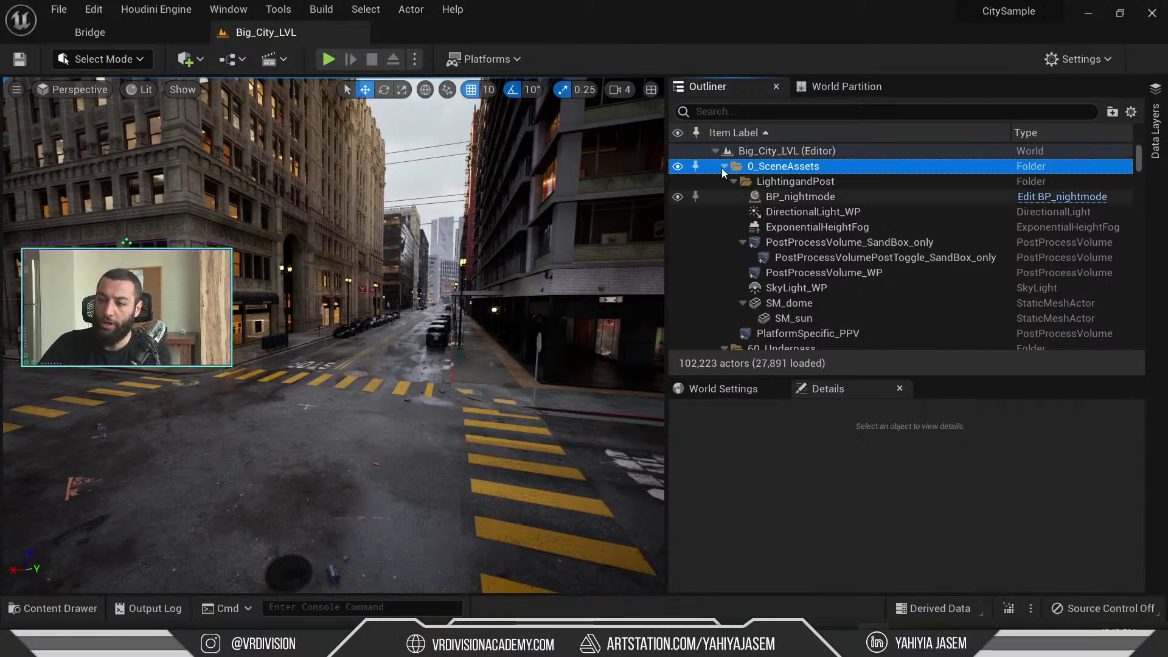
# - Collapse the Big_City_LVL tree, reopen it with only top-level folders shown, and skim the folder list
pyautogui.click(716, 151)
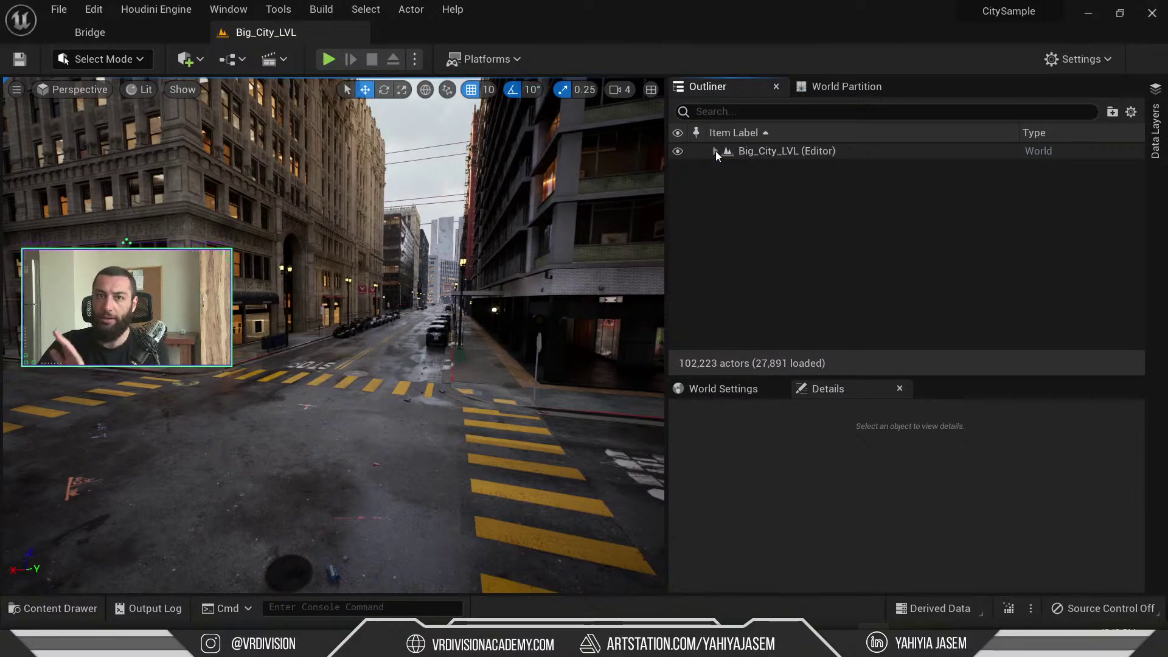
pyautogui.click(715, 151)
pyautogui.scroll(-10, 983, 171)
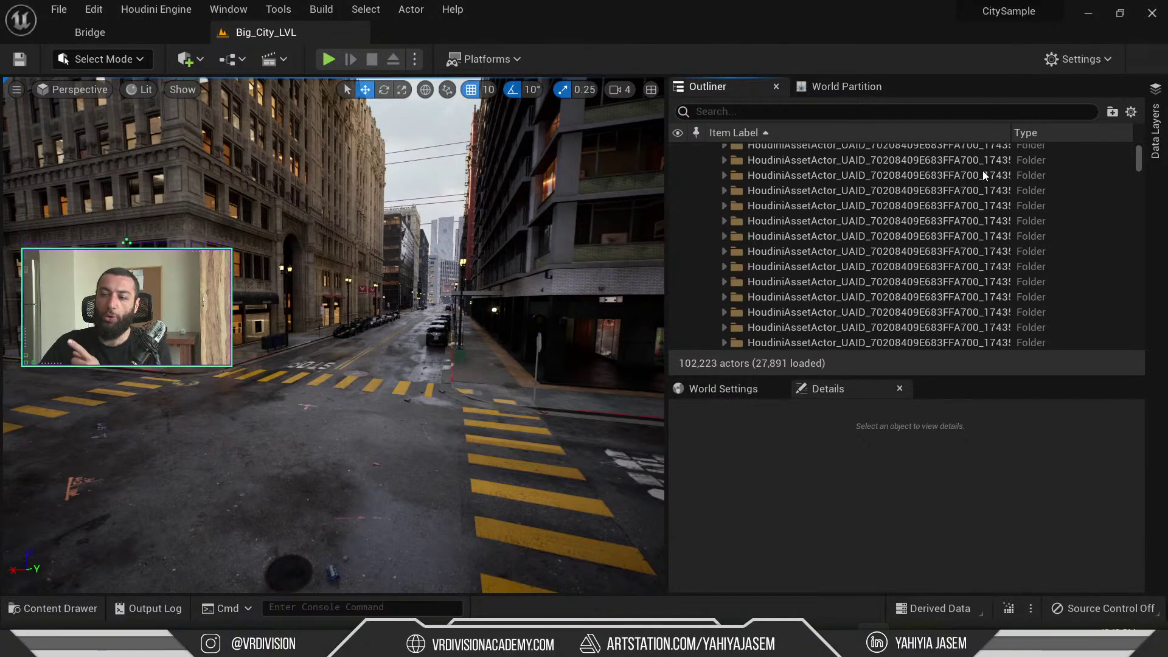
pyautogui.scroll(10, 733, 207)
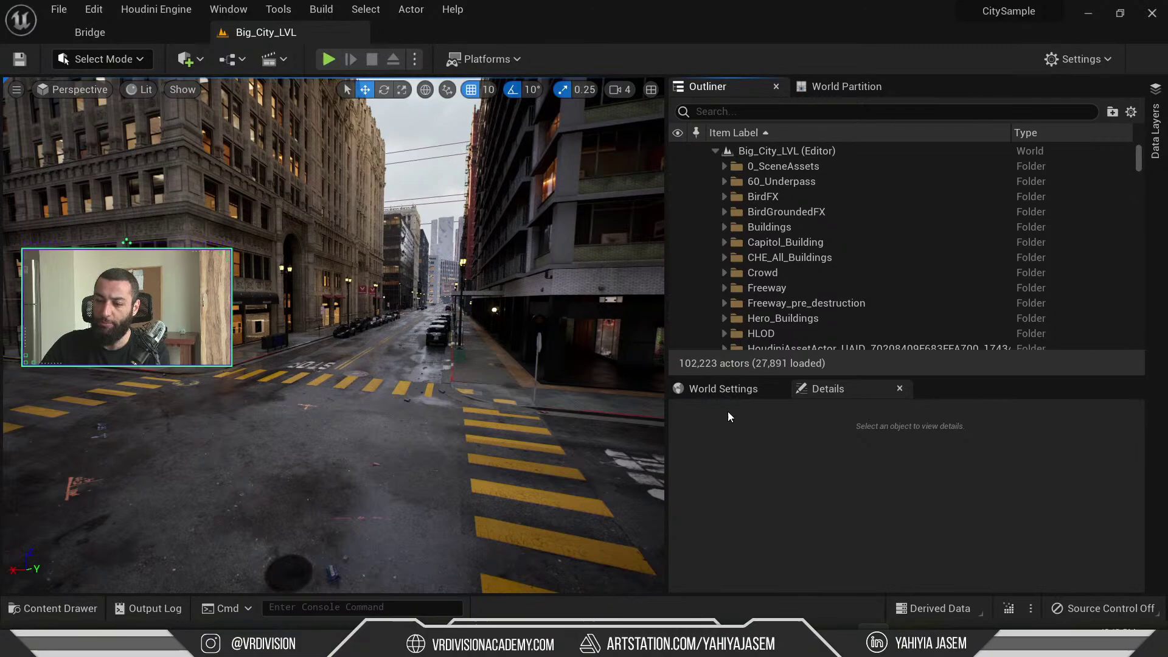
# - Expand the Buildings folder and its Building Collision subfolder, look through their actors, and collapse Buildings
pyautogui.click(724, 228)
pyautogui.click(734, 242)
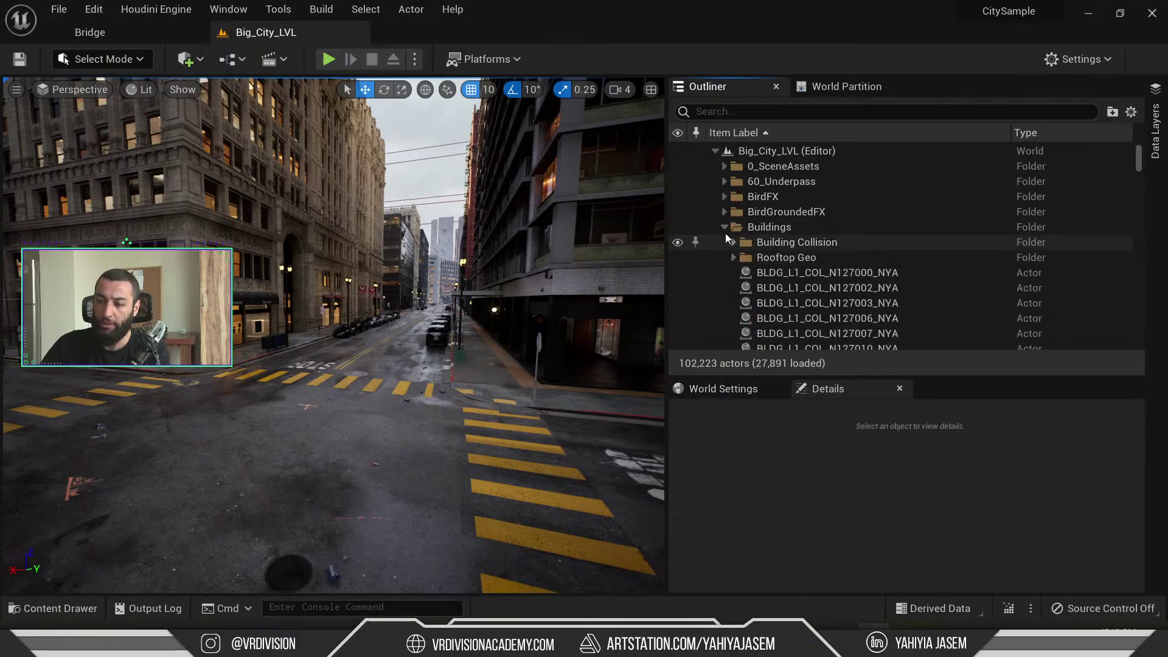
pyautogui.scroll(-3, 743, 244)
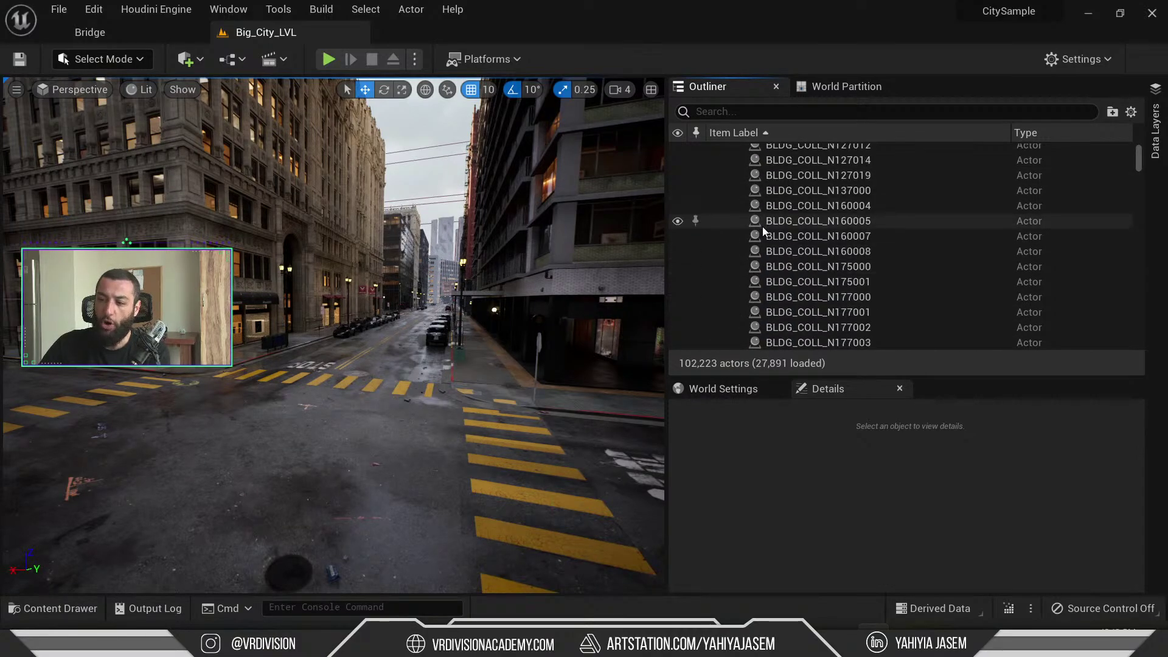
pyautogui.scroll(4, 757, 243)
pyautogui.click(724, 230)
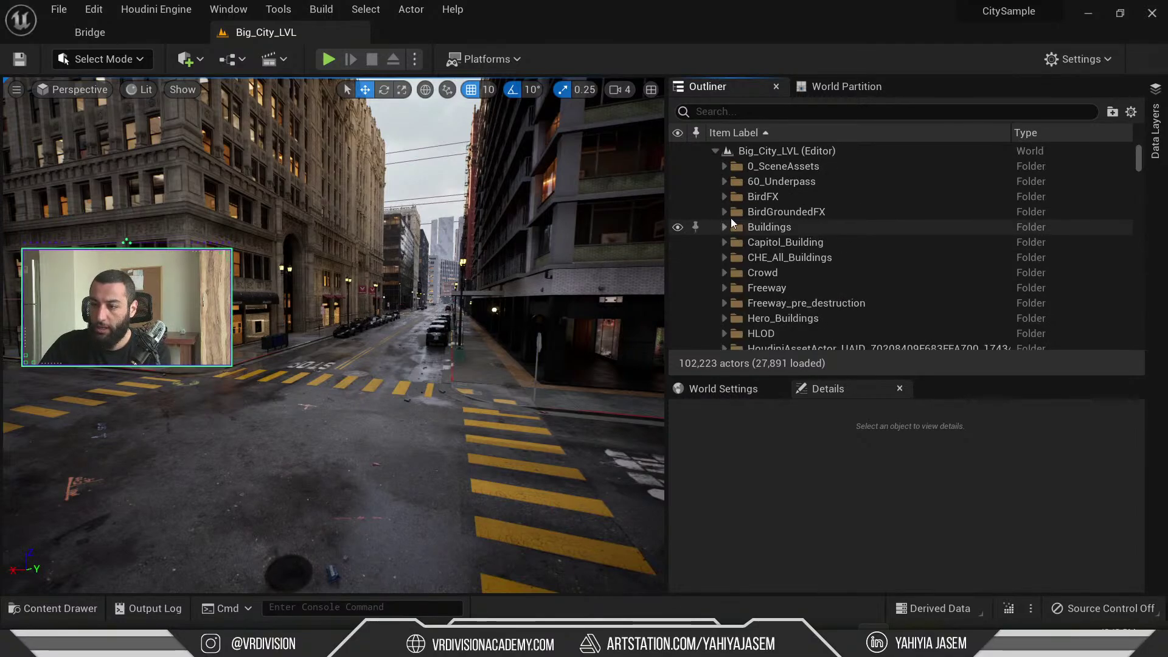
# - Expand 0_SceneAssets and its LightingandPost folder, go through the lighting actors, and select ExponentialHeightFog
pyautogui.click(730, 171)
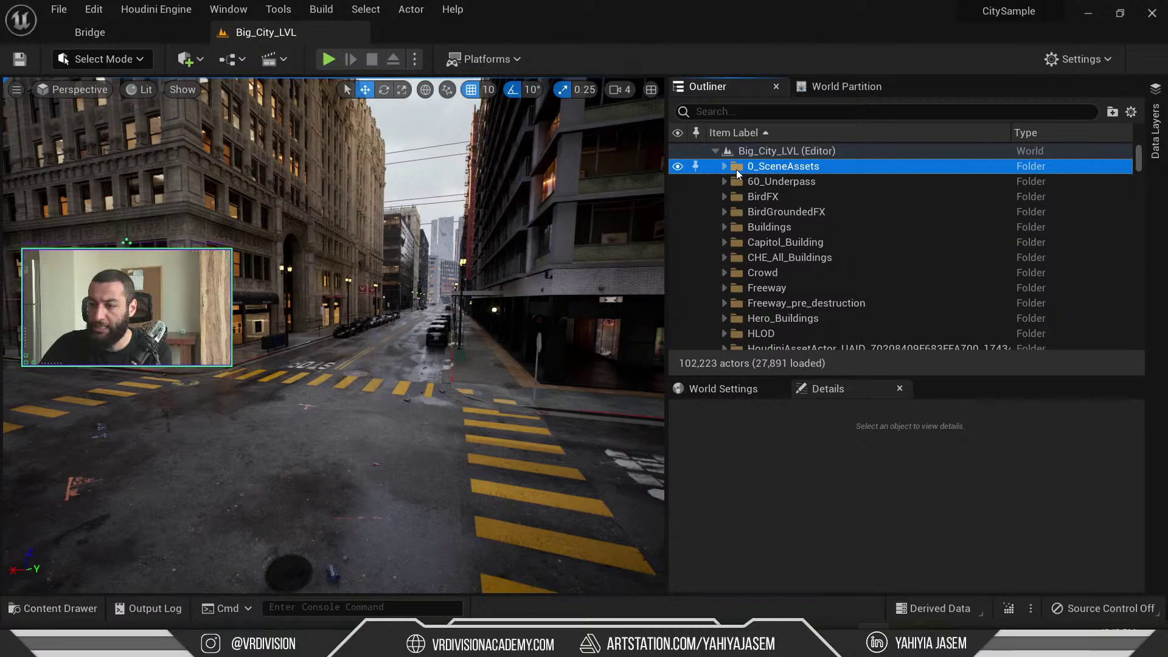
pyautogui.click(725, 166)
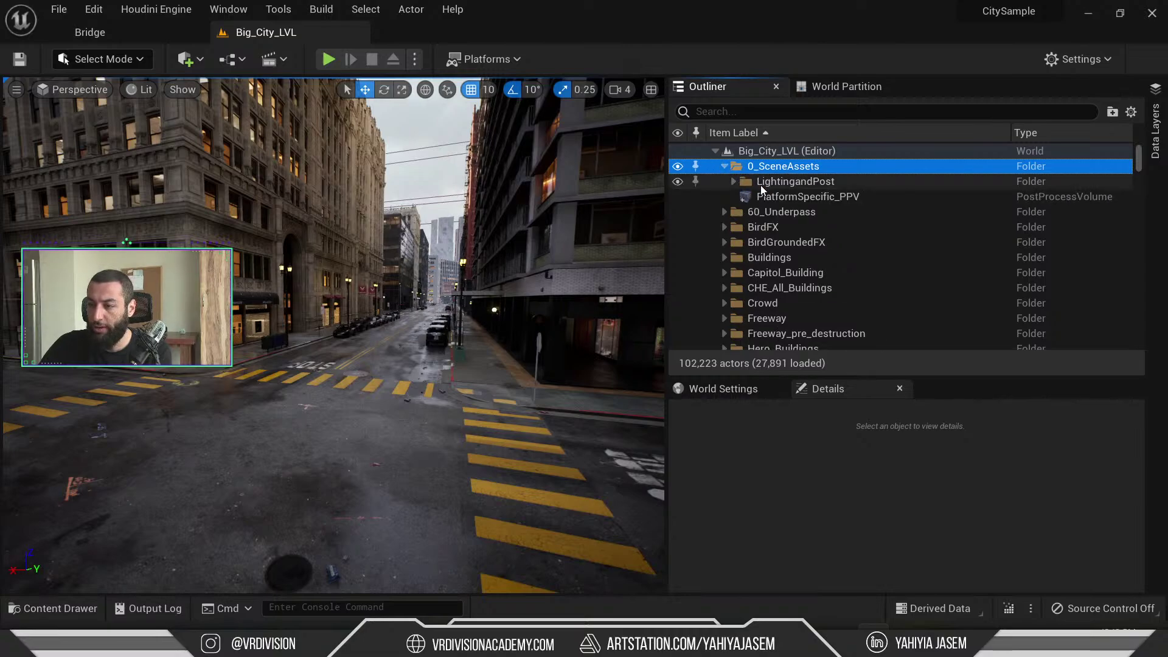
pyautogui.click(733, 181)
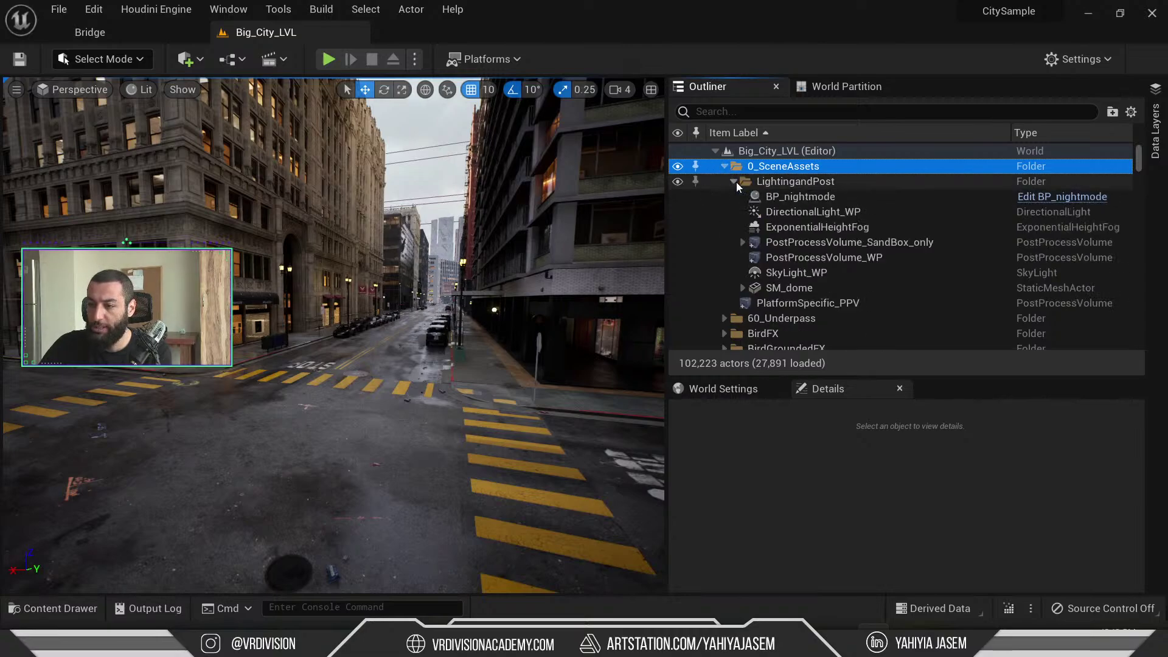
pyautogui.click(778, 198)
pyautogui.click(819, 227)
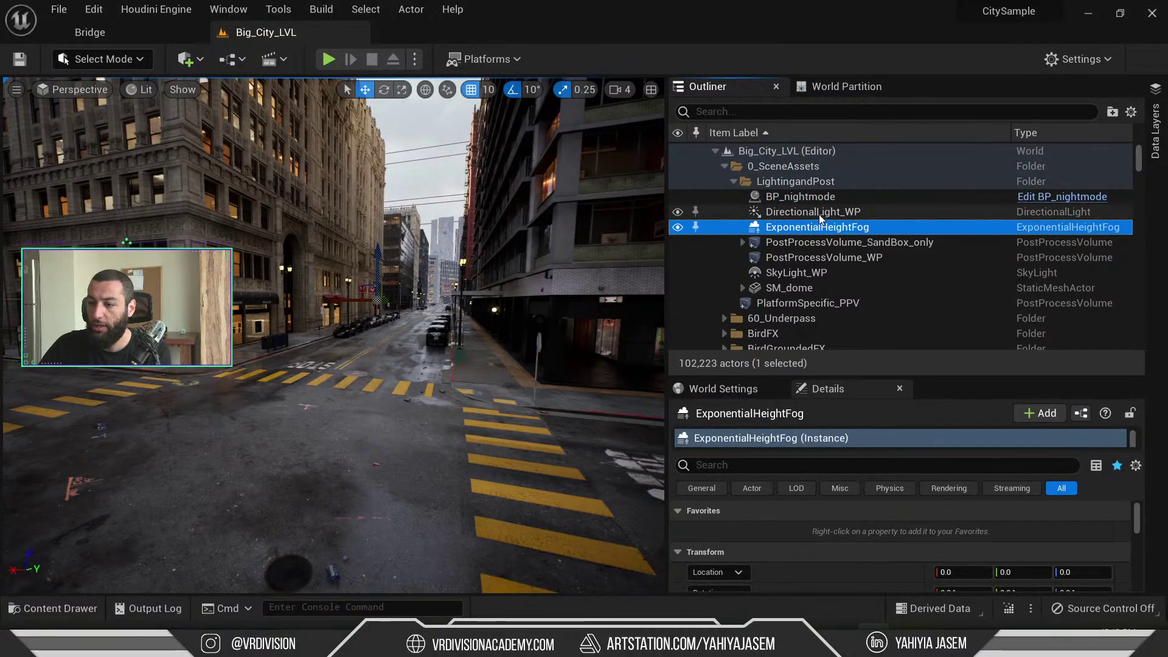
pyautogui.click(819, 217)
pyautogui.click(870, 228)
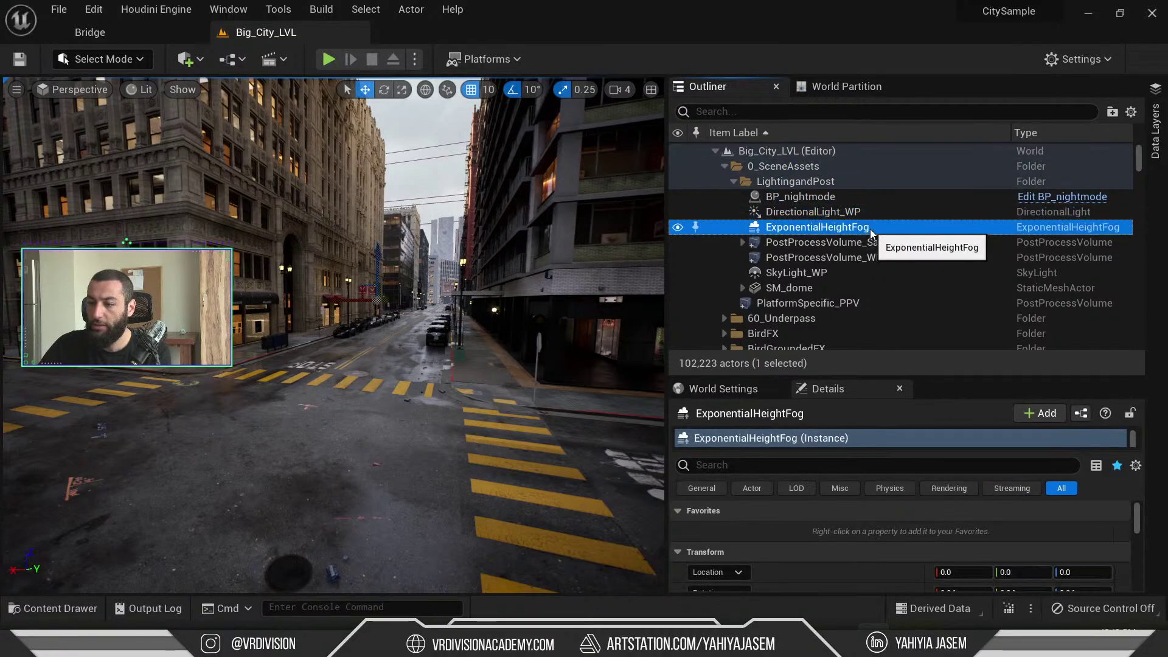
# - Collapse the LightingandPost folder and select PlatformSpecific_PPV to show its properties
pyautogui.scroll(-1, 846, 274)
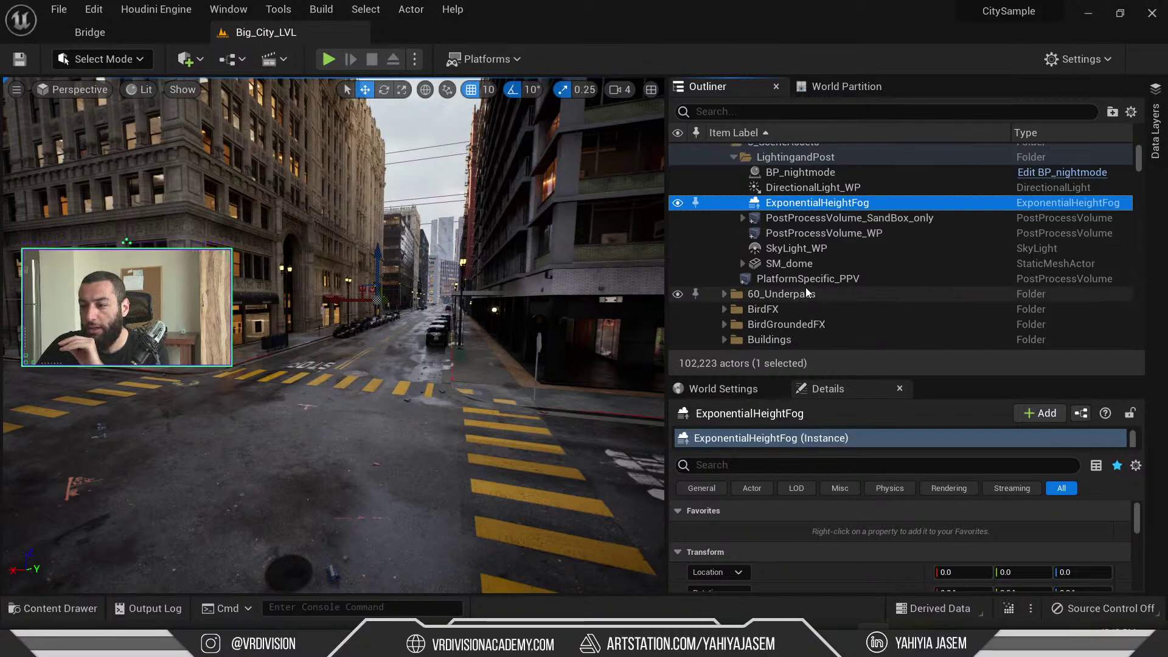
pyautogui.click(733, 157)
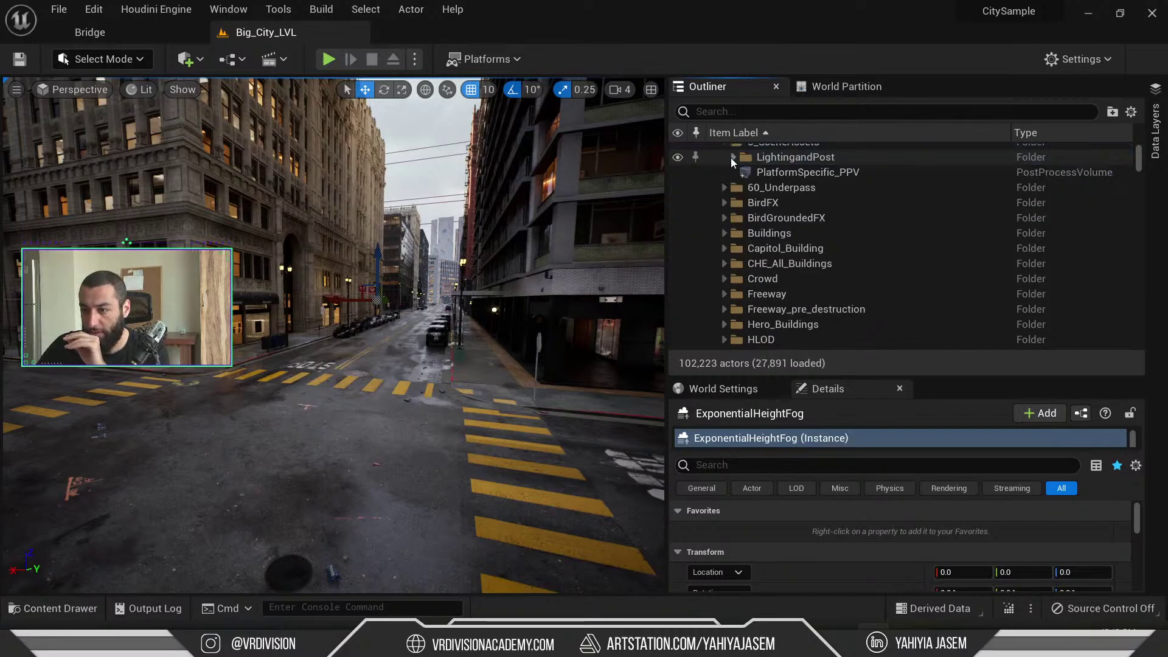
pyautogui.click(760, 173)
pyautogui.scroll(1, 773, 204)
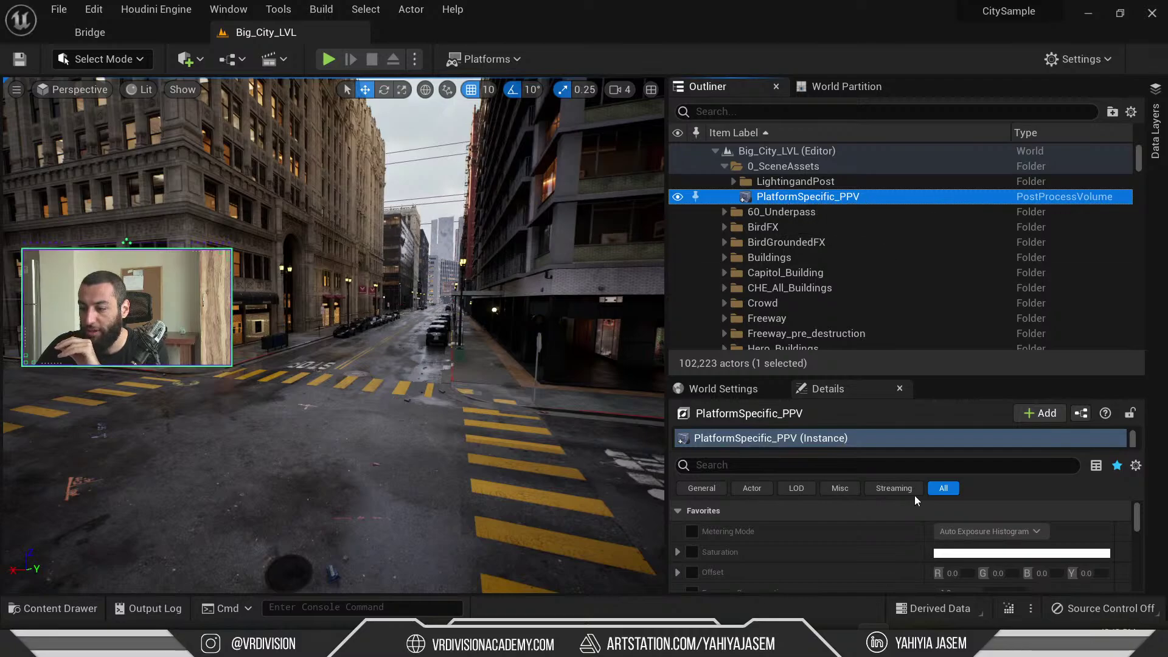
# - Enlarge the property area for PlatformSpecific_PPV and look through its favorite settings and transform
pyautogui.moveTo(841, 377); pyautogui.dragTo(841, 277)
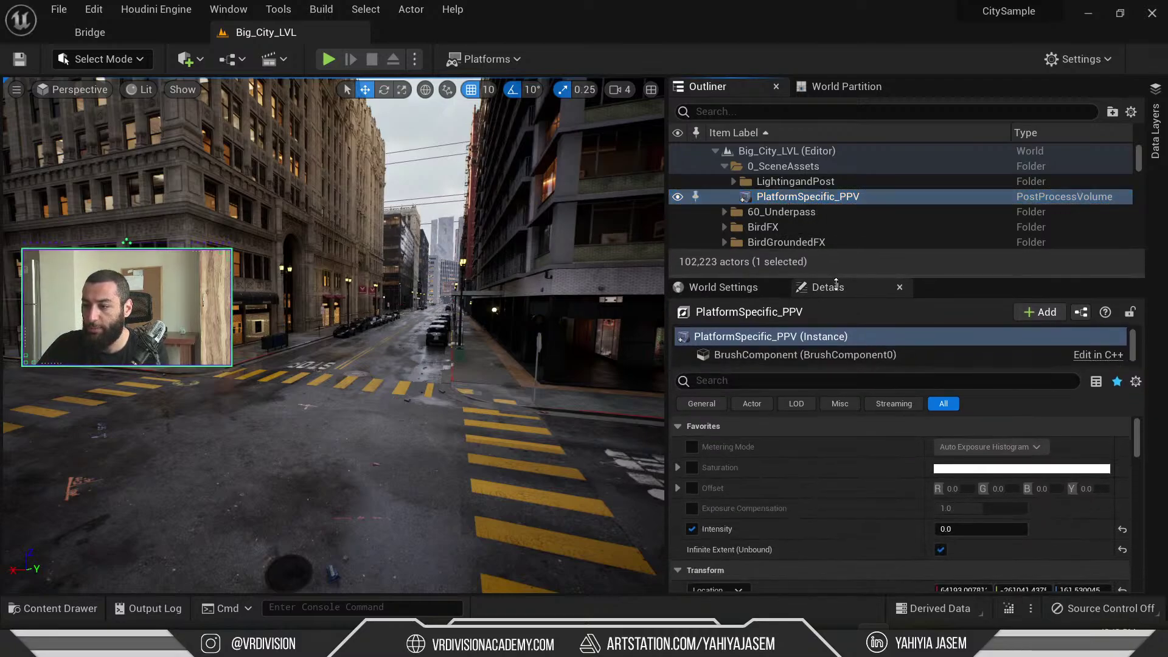
pyautogui.scroll(-3, 801, 505)
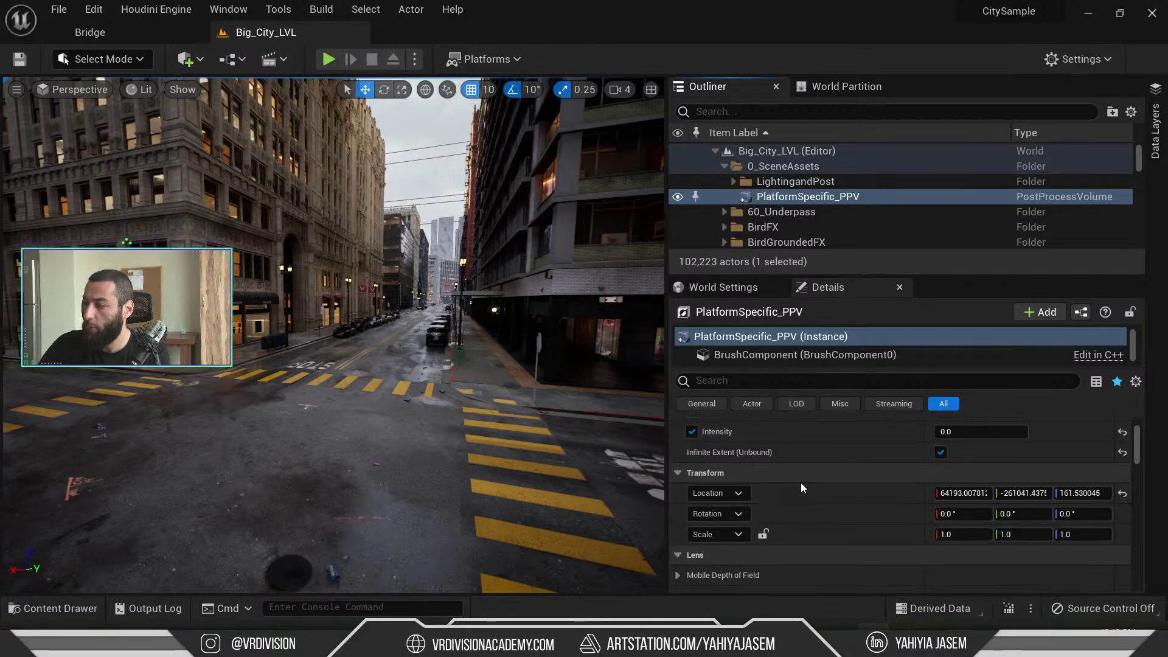
pyautogui.scroll(3, 802, 487)
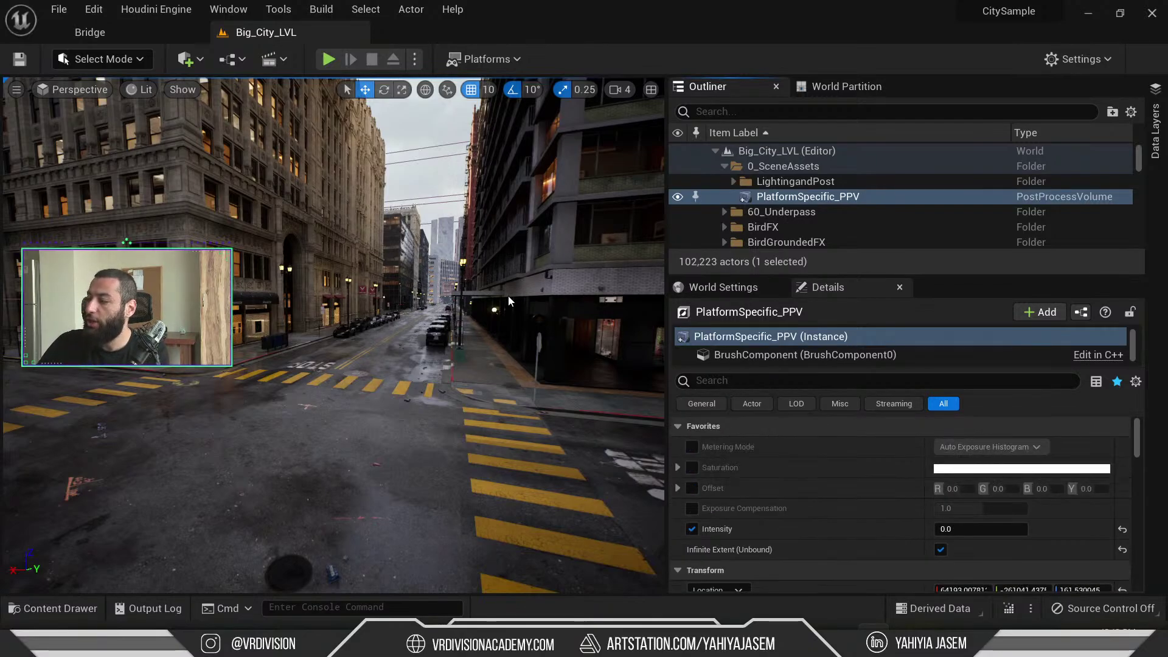
# - Fly up to the stone building's facade and examine the interiors behind its windows in a full-screen viewport
pyautogui.moveTo(591, 299); pyautogui.dragTo(565, 311, button='right')
pyautogui.press('F11')
pyautogui.press('F11')
pyautogui.moveTo(514, 348); pyautogui.dragTo(514, 348, button='right')
pyautogui.press('F11')
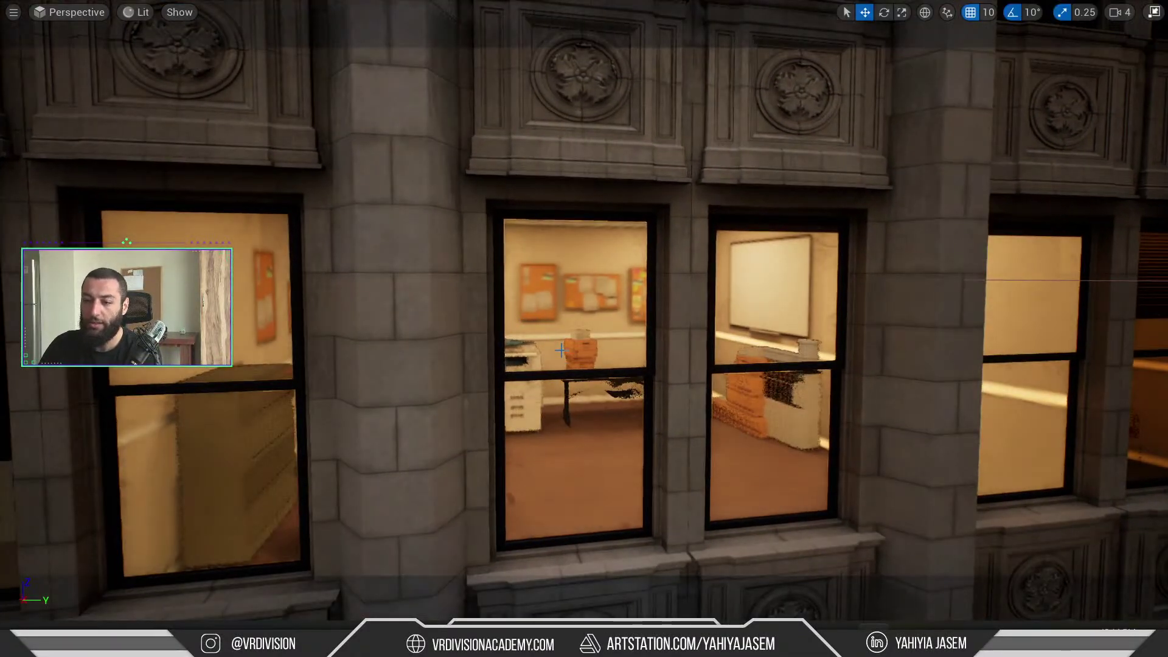
# - Leave the full-screen viewport and select the balcony building BLDG_N584003_CHC
pyautogui.press('F11')
pyautogui.press('F10')
pyautogui.click(484, 342)
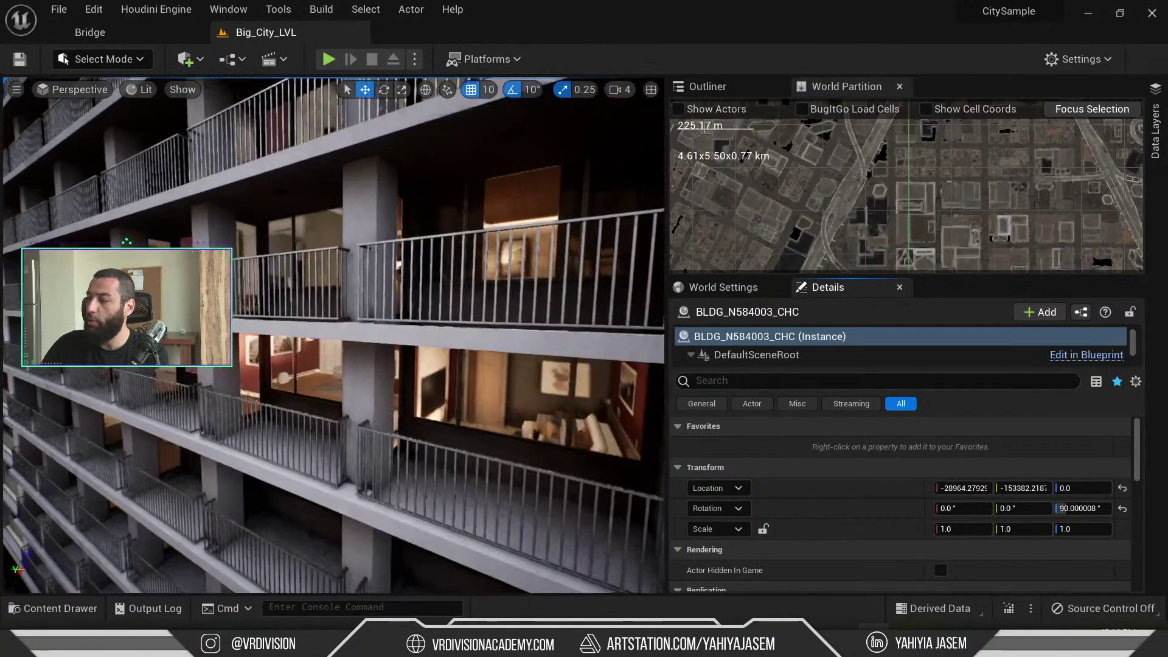
# - Inspect the apartment interior behind the balconies up close and select the glass-fronted building BLDG_N471001_CHJ
pyautogui.moveTo(333, 335); pyautogui.dragTo(338, 332, button='right')
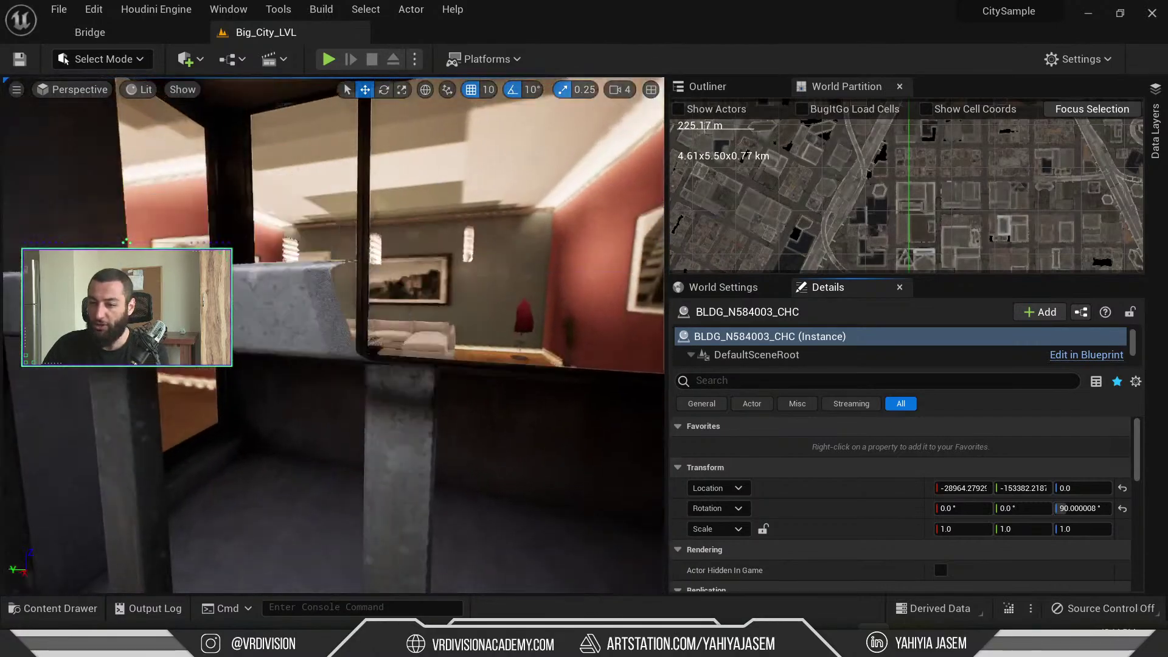
pyautogui.press('s')
pyautogui.moveTo(334, 334); pyautogui.dragTo(569, 404, button='right')
pyautogui.press('w')
pyautogui.click(570, 404)
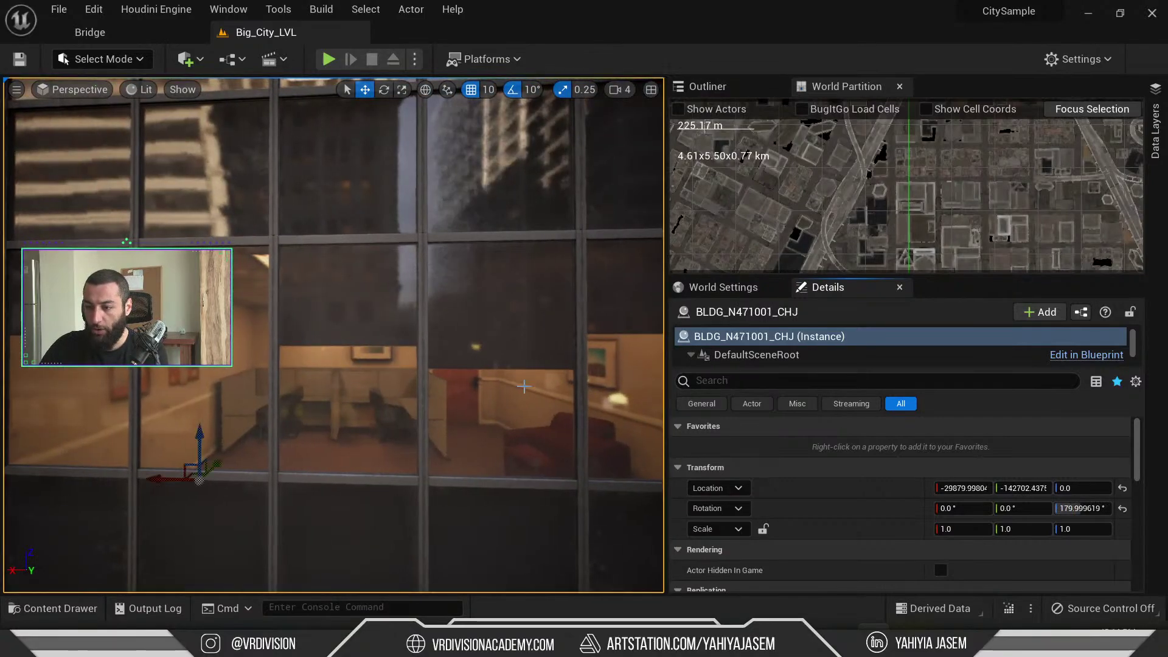
# - Show BLDG_N471001_CHJ in the Outliner and look through its HLOD, World Partition and Actor properties
pyautogui.click(709, 86)
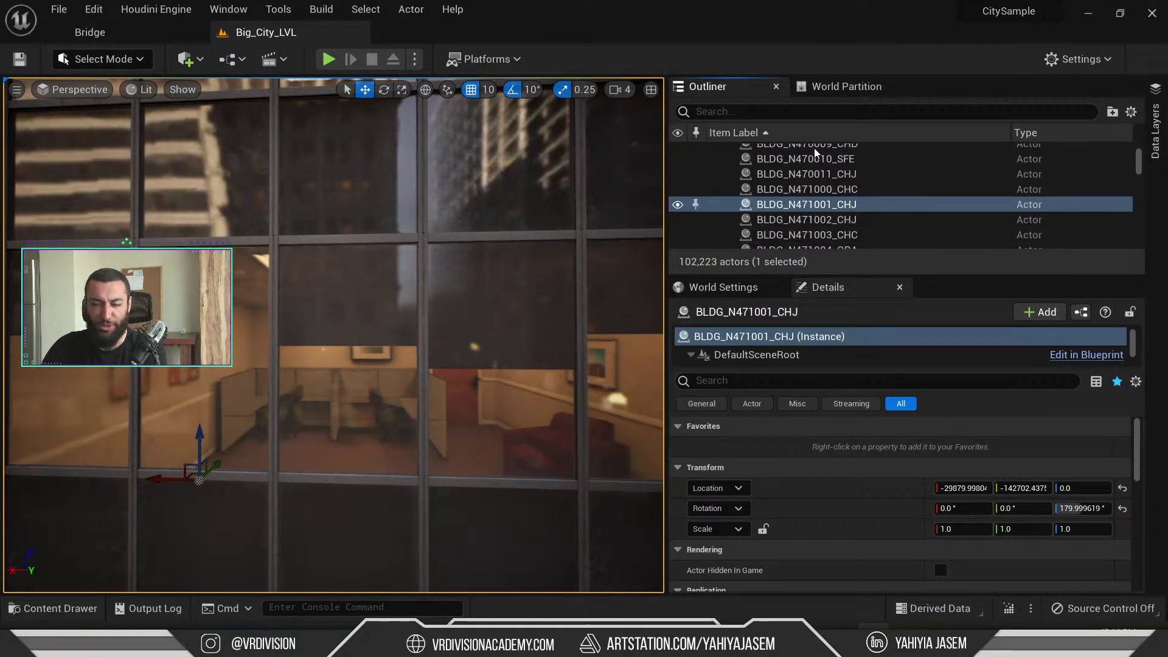
pyautogui.scroll(-3, 876, 517)
pyautogui.scroll(-5, 877, 509)
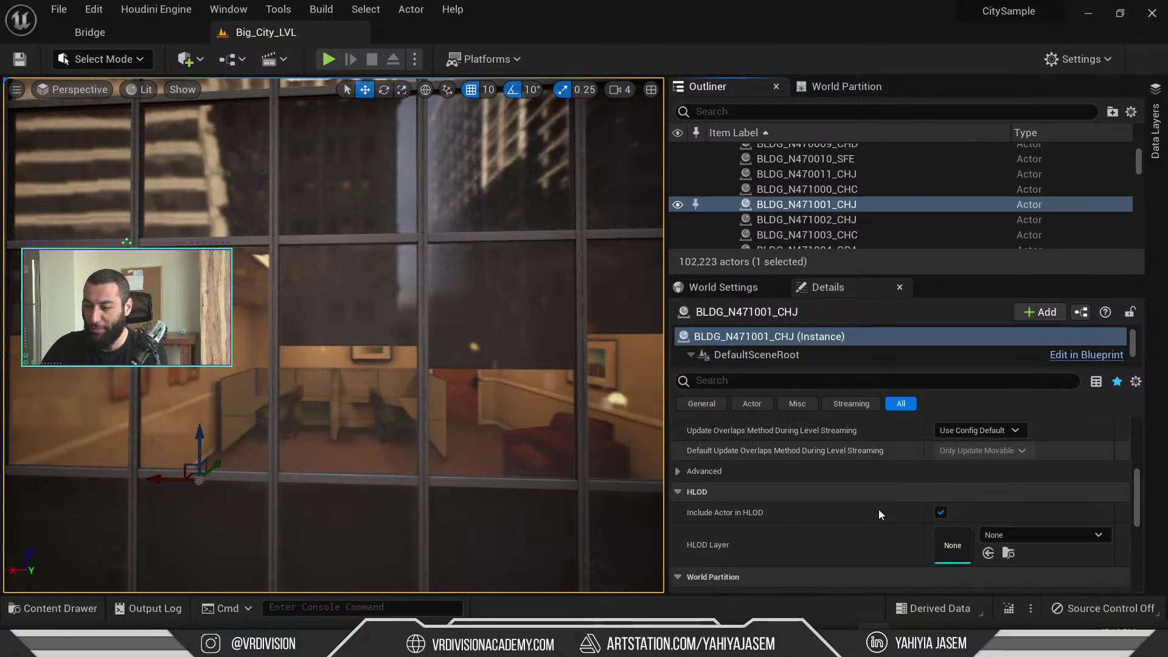
pyautogui.scroll(-4, 860, 510)
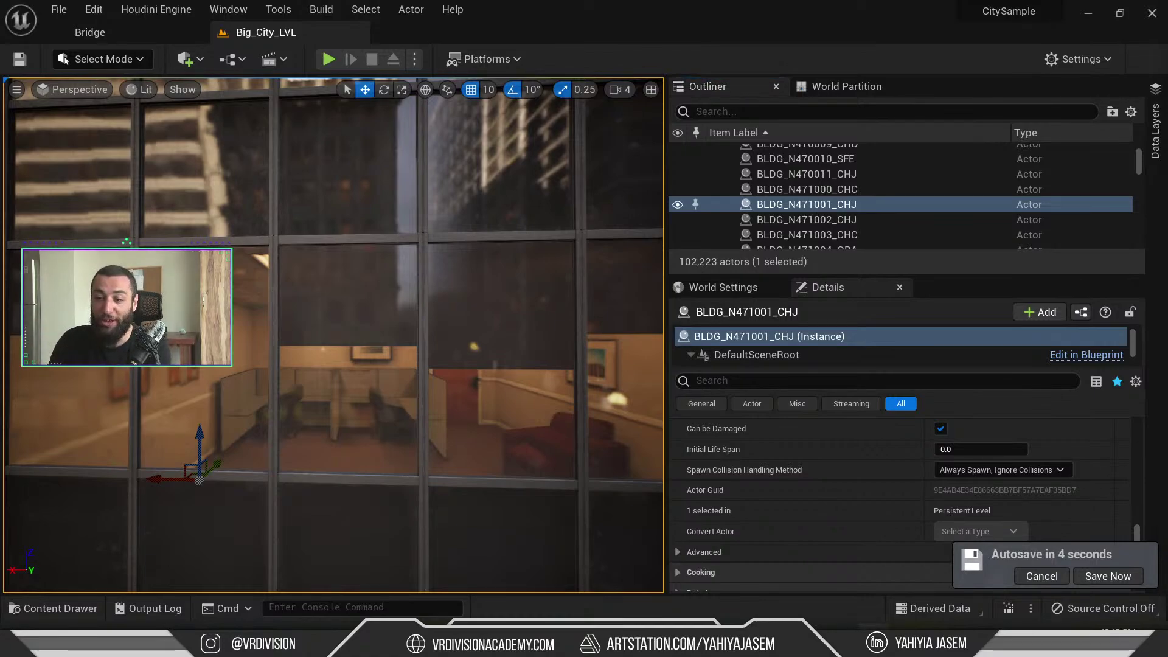
# - Fly back from the glass building for a wider street view and check the viewport's camera and view options
pyautogui.moveTo(383, 279); pyautogui.dragTo(341, 256, button='right')
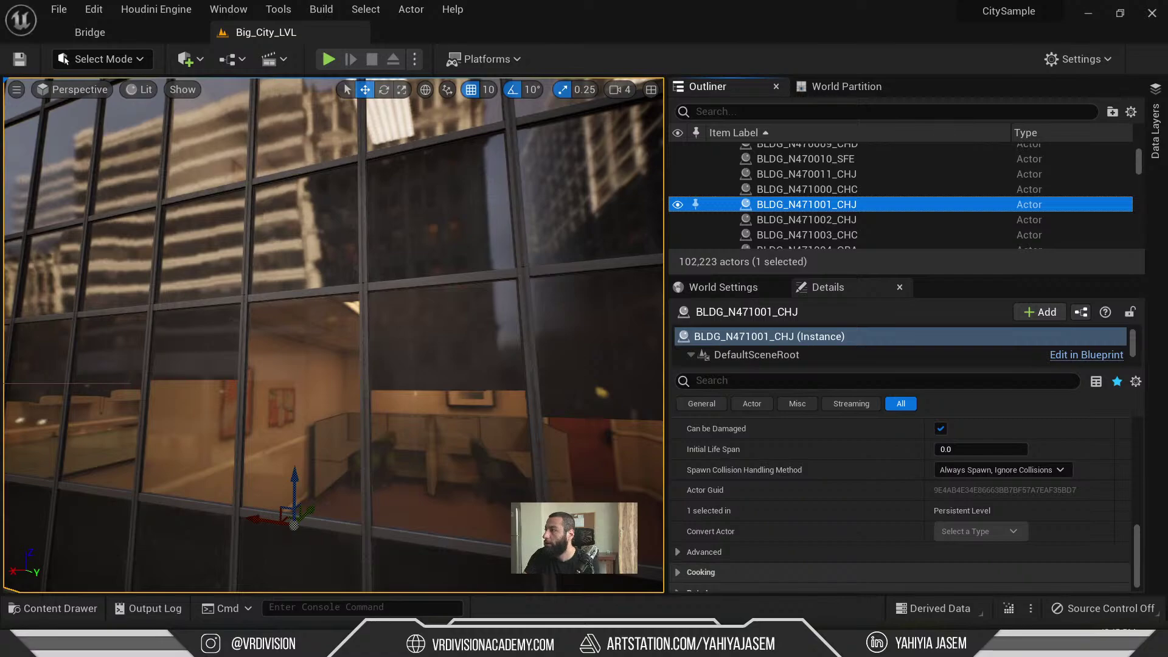
pyautogui.press('s')
pyautogui.moveTo(442, 280); pyautogui.dragTo(280, 274, button='right')
pyautogui.moveTo(68, 118); pyautogui.dragTo(78, 94, button='right')
pyautogui.click(78, 92)
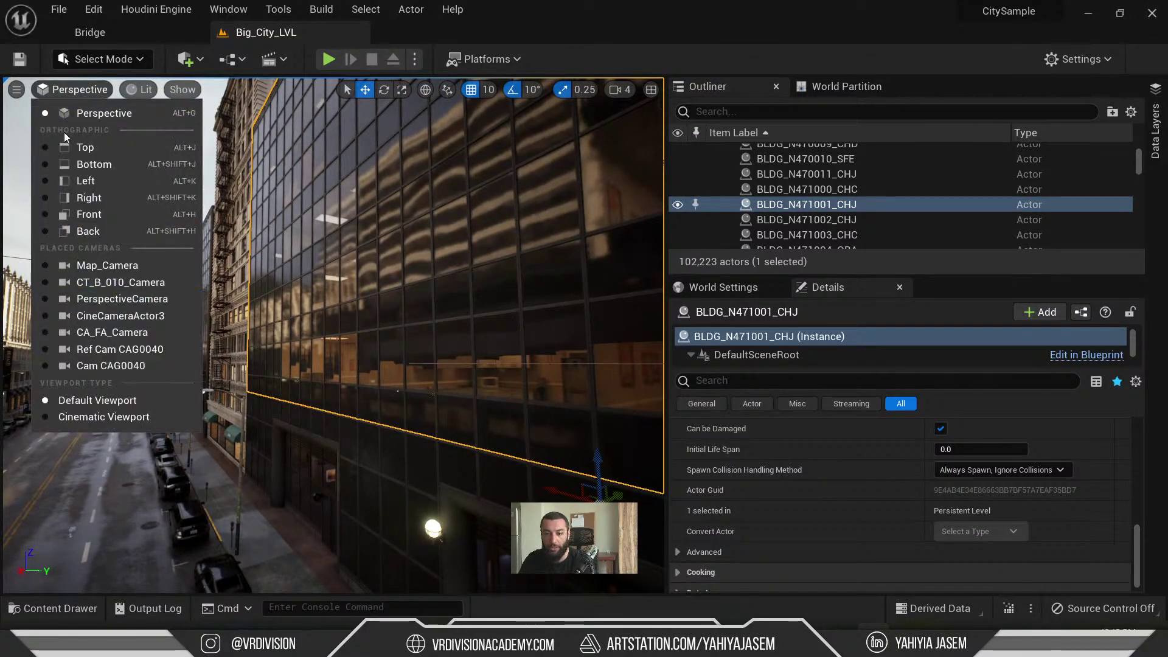
pyautogui.moveTo(403, 334); pyautogui.dragTo(416, 305, button='right')
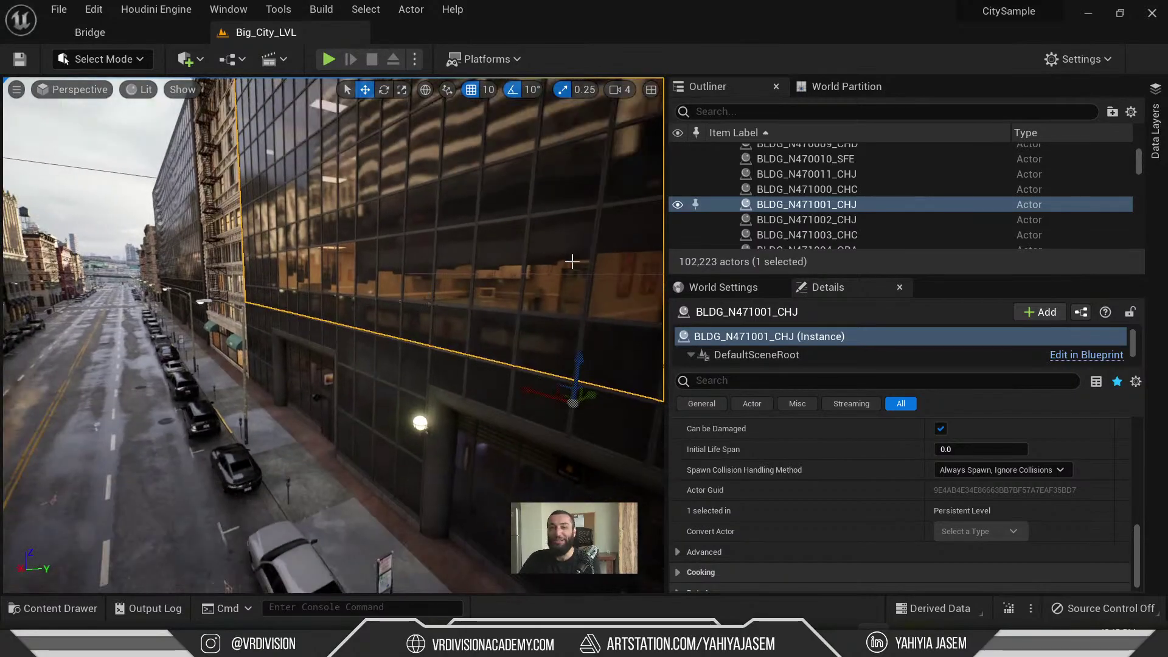
# - Return to the start of the building's properties and reselect BLDG_N471001_CHJ in the Outliner
pyautogui.scroll(5, 916, 501)
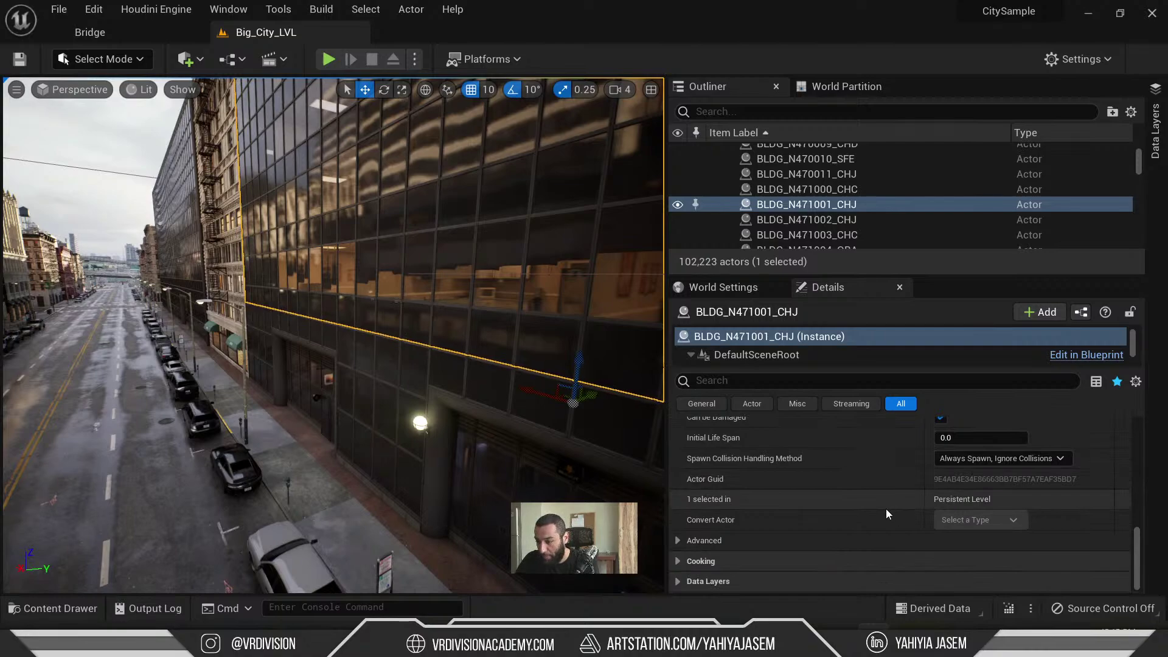
pyautogui.scroll(5, 870, 515)
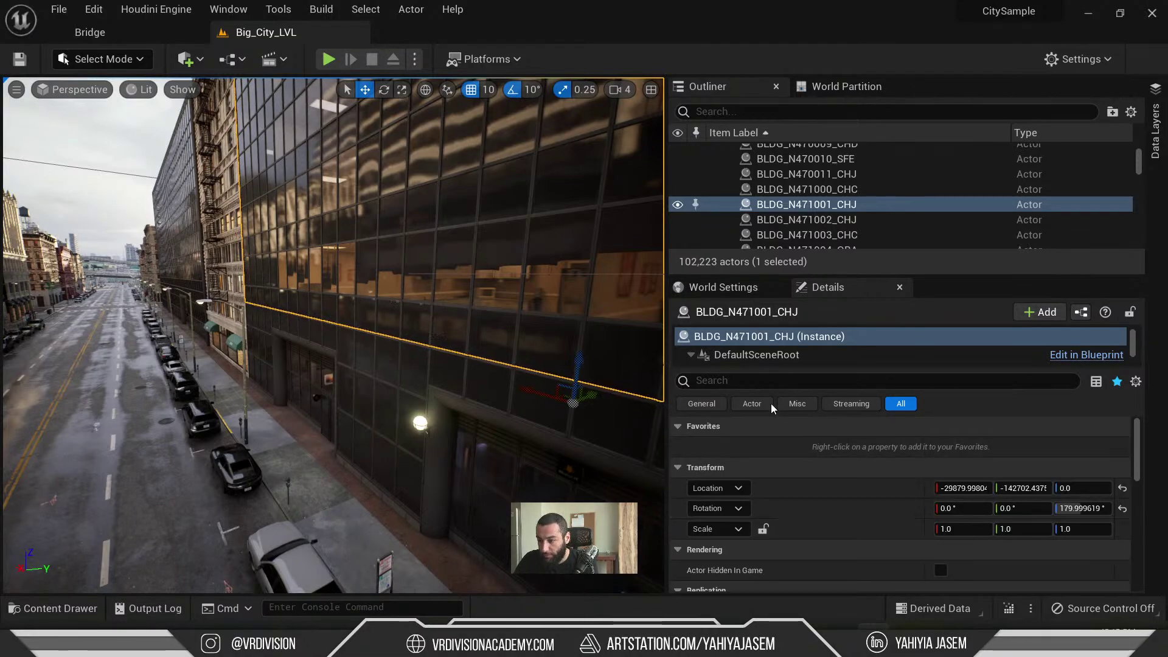
pyautogui.click(858, 163)
pyautogui.click(871, 207)
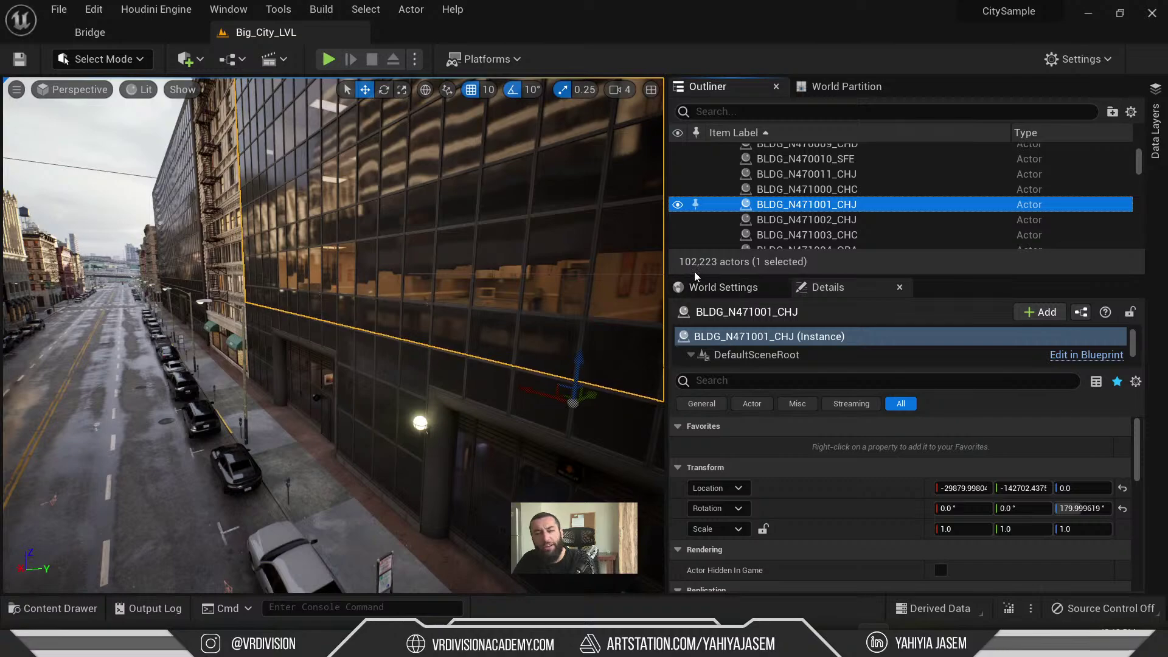
# - Enlarge the Details panel and go through BLDG_N471001_CHJ's property categories from Transform to Data Layers
pyautogui.moveTo(695, 274); pyautogui.dragTo(695, 178)
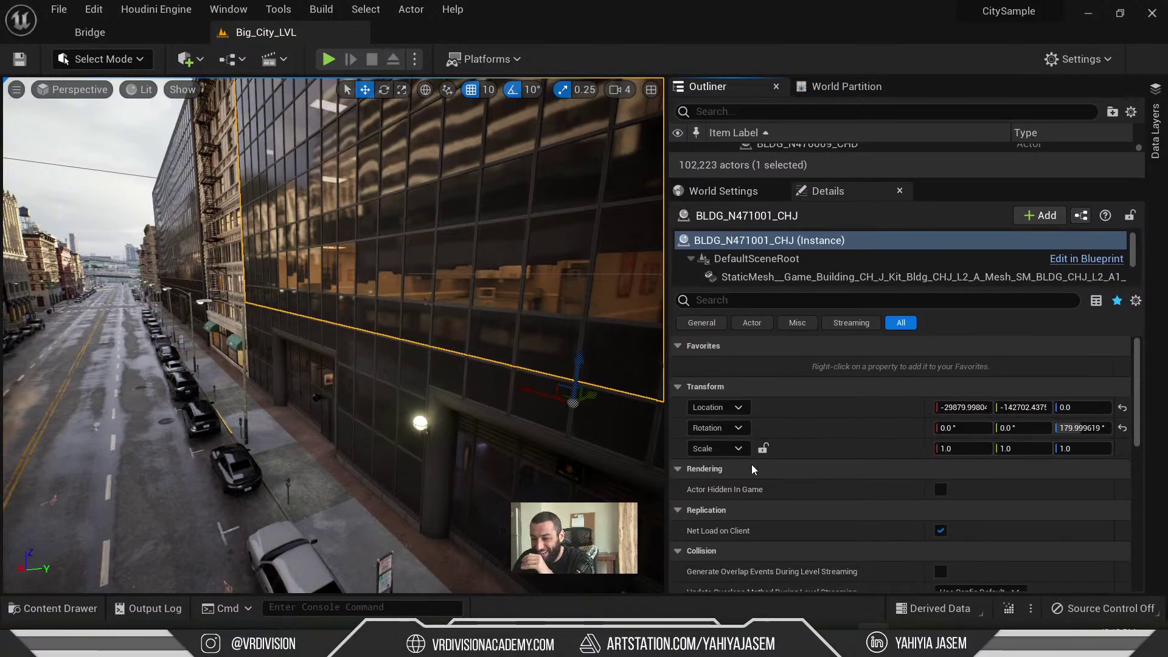
pyautogui.scroll(-3, 743, 382)
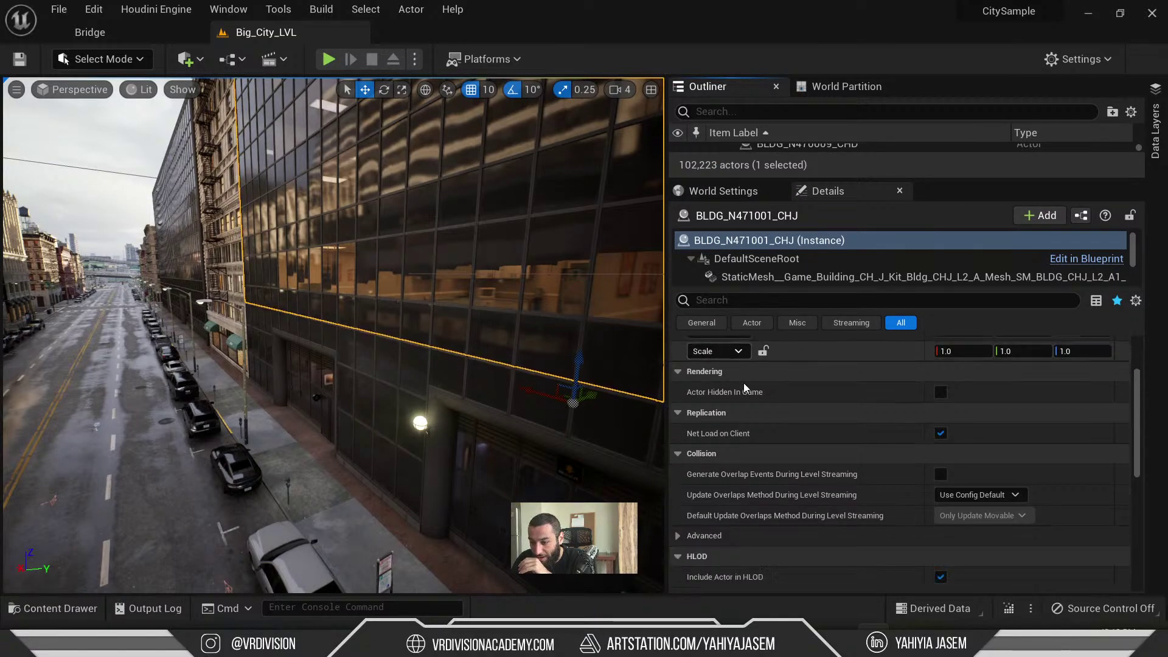
pyautogui.scroll(-8, 745, 384)
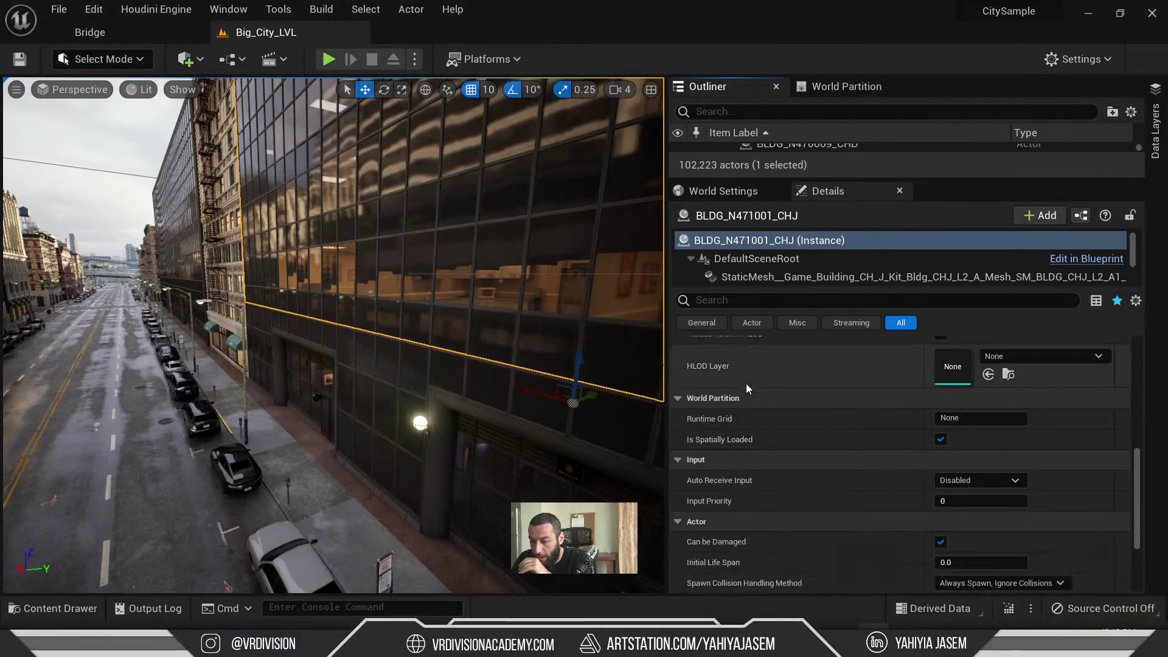
pyautogui.scroll(-2, 754, 397)
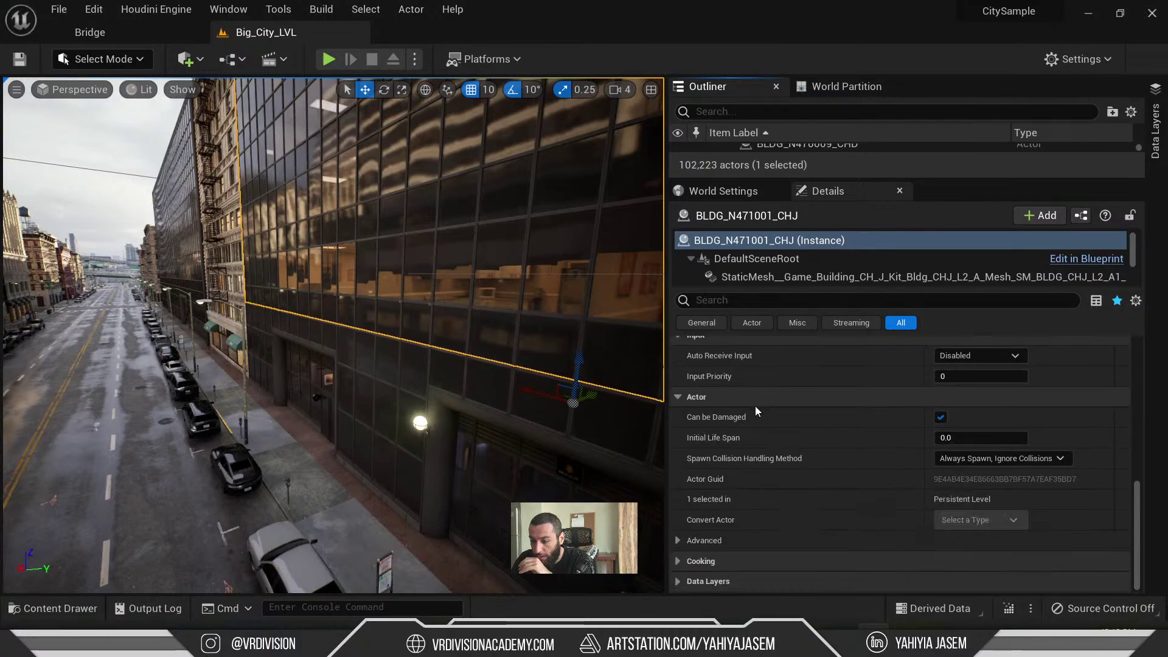
pyautogui.scroll(4, 754, 406)
pyautogui.scroll(9, 755, 407)
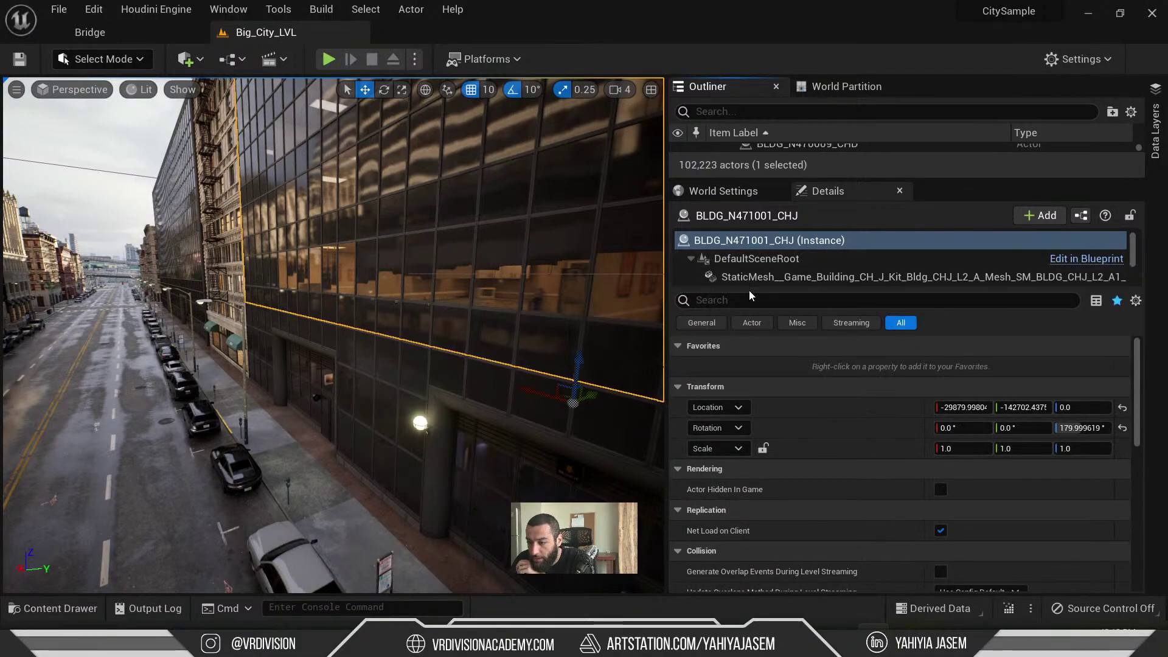
# - Enlarge the component list of BLDG_N471001_CHJ, check its components, and reselect the whole building instance
pyautogui.moveTo(747, 290); pyautogui.dragTo(753, 382)
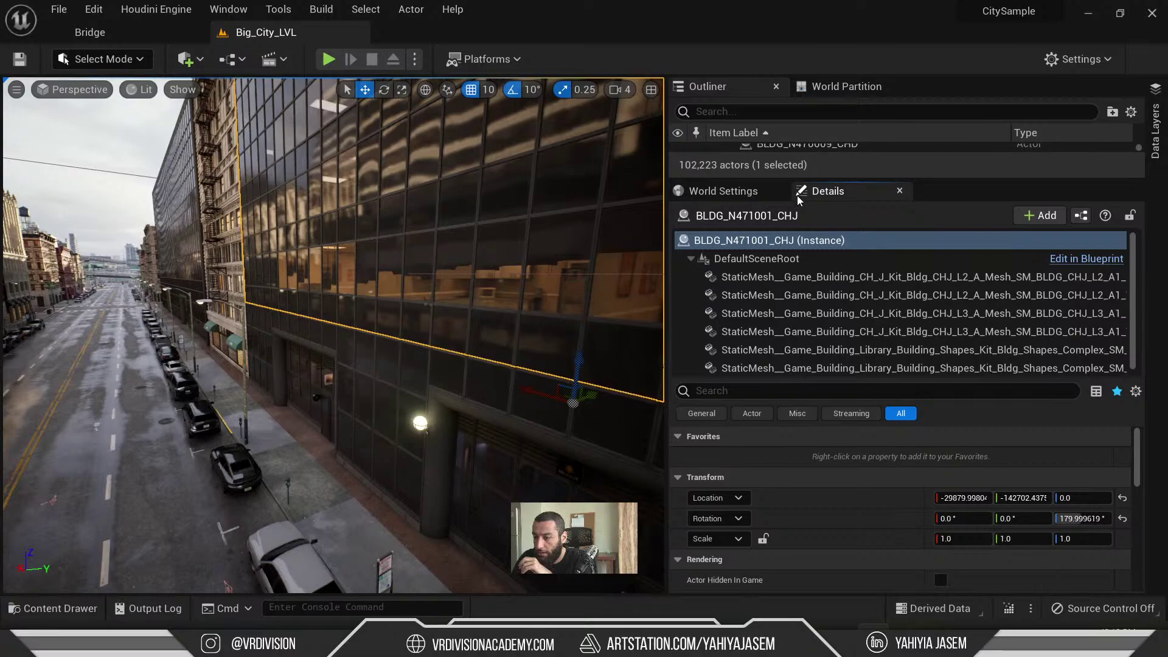
pyautogui.moveTo(787, 180); pyautogui.dragTo(786, 284)
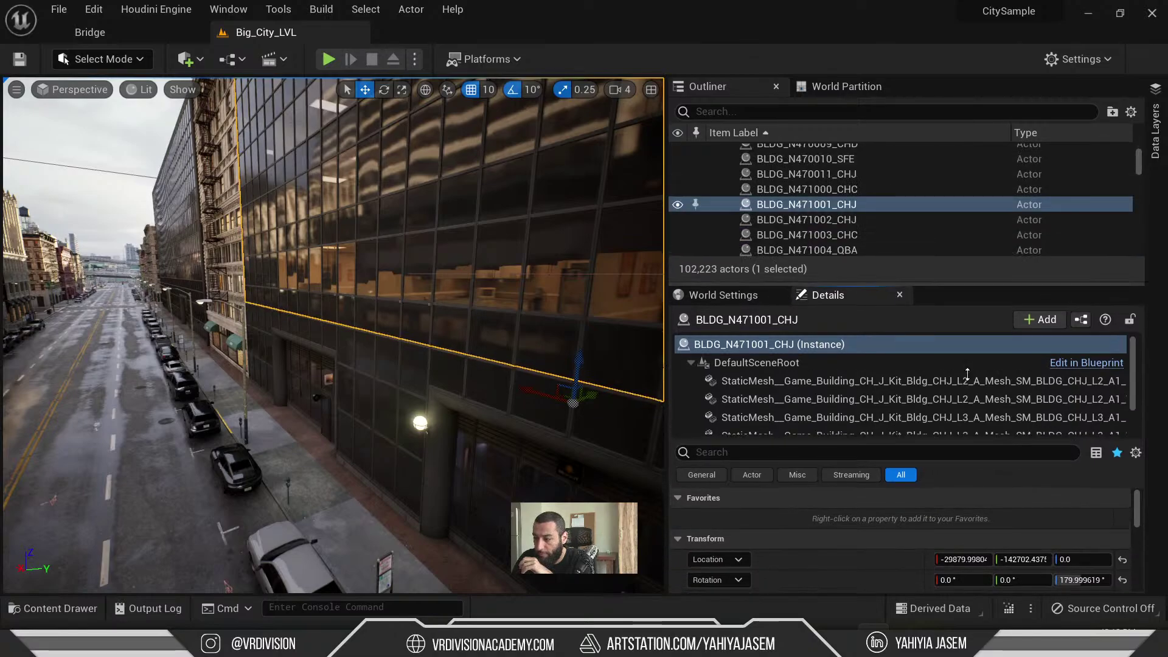
pyautogui.click(822, 362)
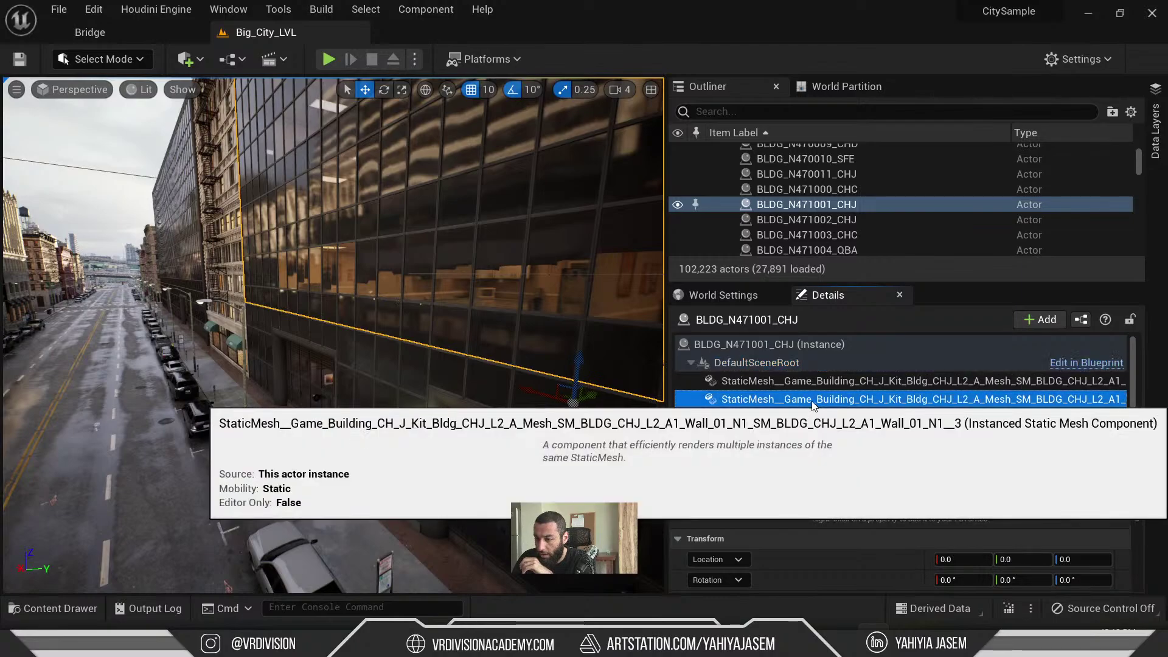
pyautogui.click(807, 348)
pyautogui.moveTo(445, 199); pyautogui.dragTo(441, 198, button='right')
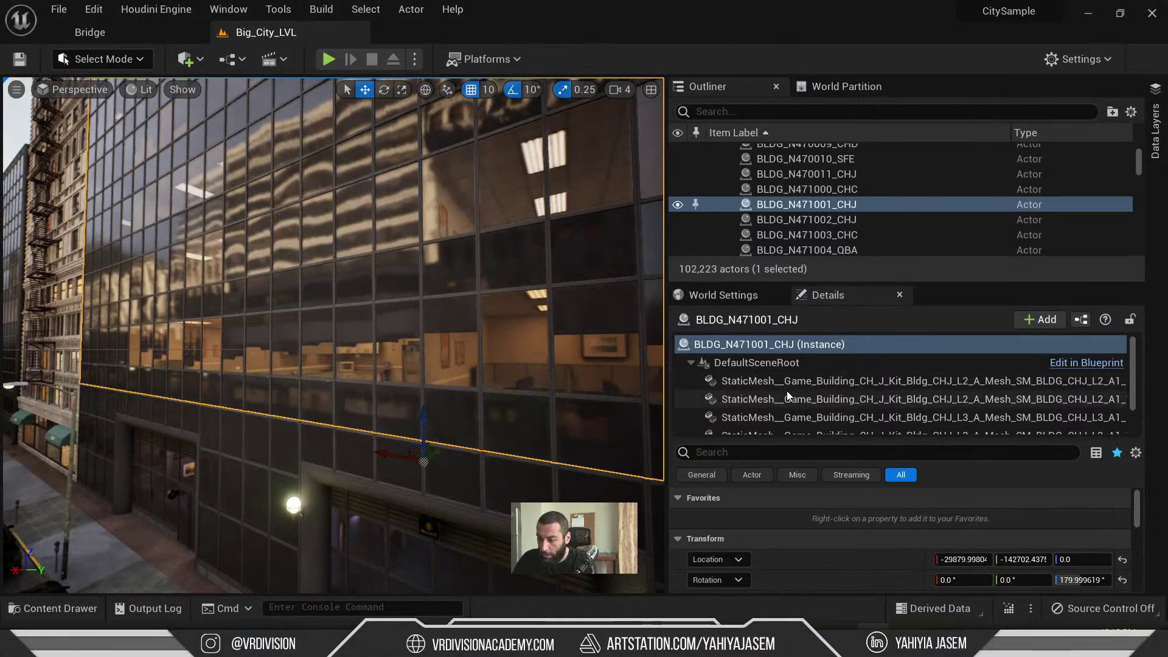
# - Review the actor options for BLDG_N471001_CHJ, including the actor types offered for replacing it
pyautogui.rightClick(791, 204)
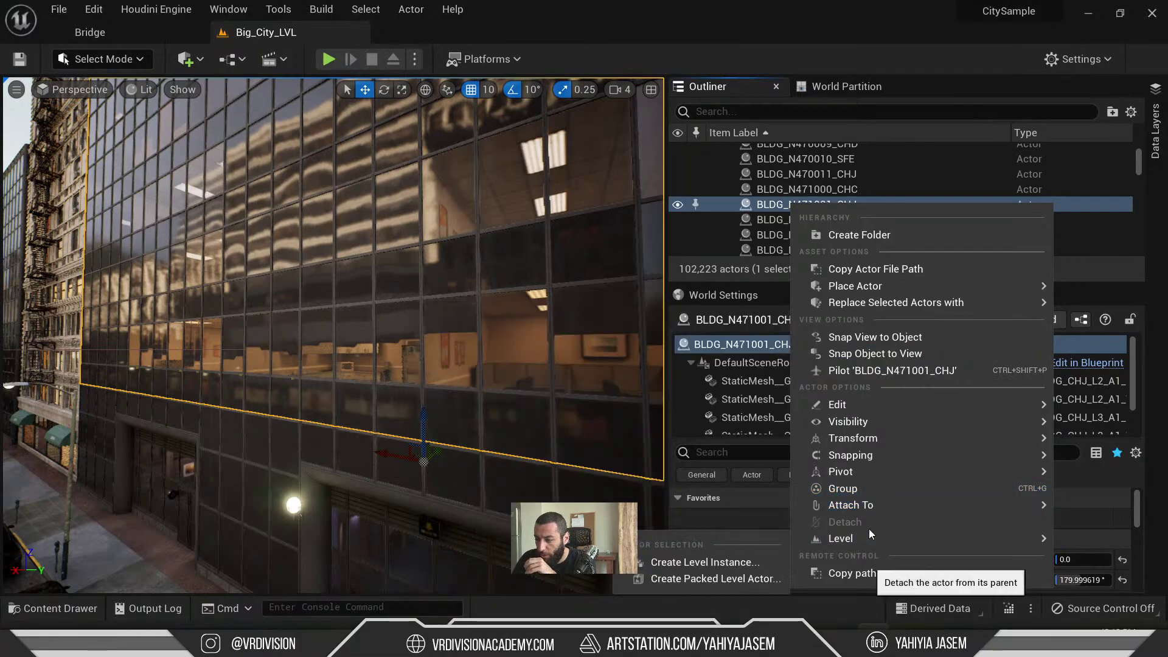
pyautogui.moveTo(858, 306)
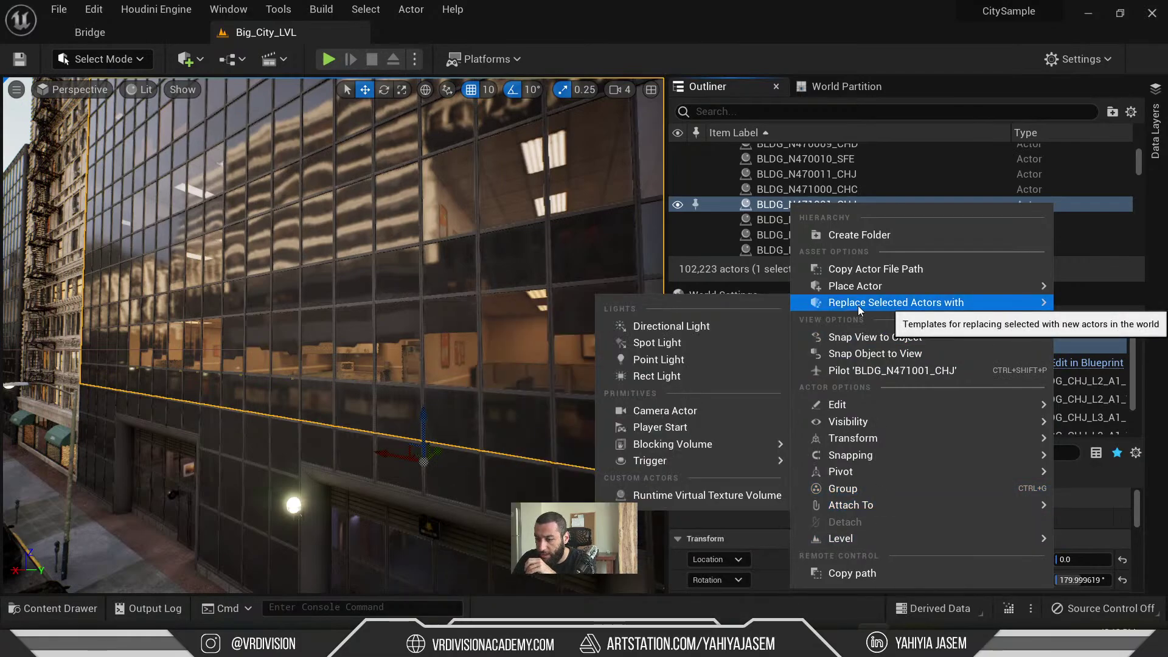
pyautogui.click(768, 190)
# - Select the building's first CHJ_L2_A1 static mesh component and examine its static mesh, material and instancing settings
pyautogui.click(813, 379)
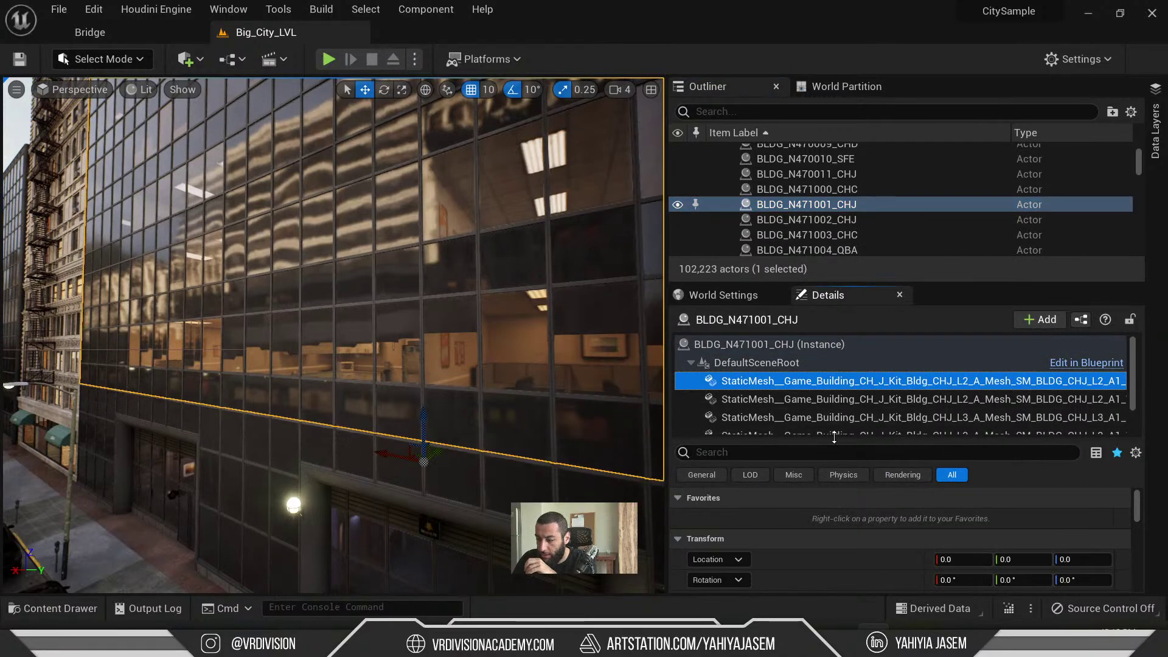
pyautogui.moveTo(833, 439); pyautogui.dragTo(836, 347)
pyautogui.scroll(-5, 839, 521)
pyautogui.scroll(2, 860, 517)
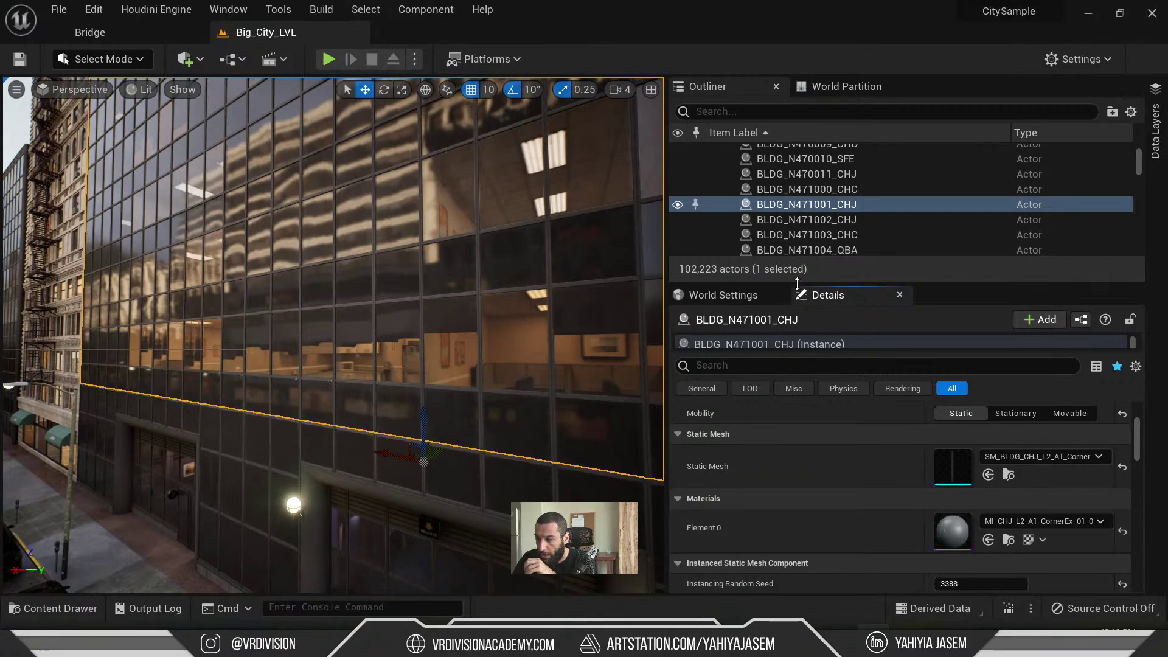
pyautogui.moveTo(797, 284); pyautogui.dragTo(806, 233)
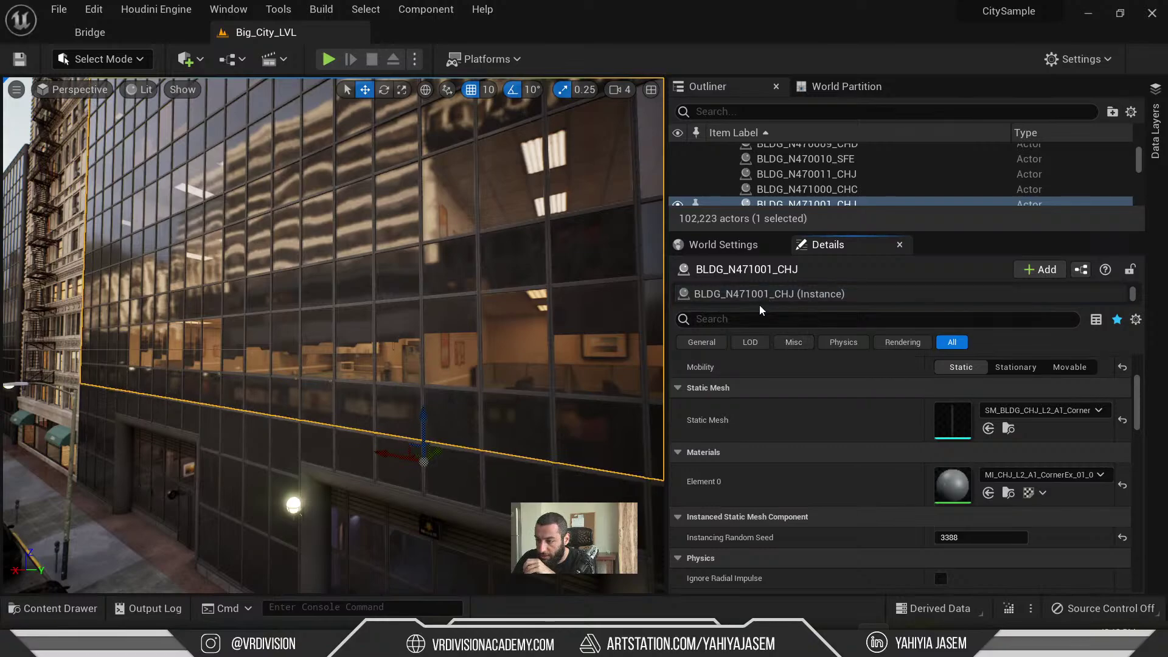
pyautogui.moveTo(760, 307); pyautogui.dragTo(803, 367)
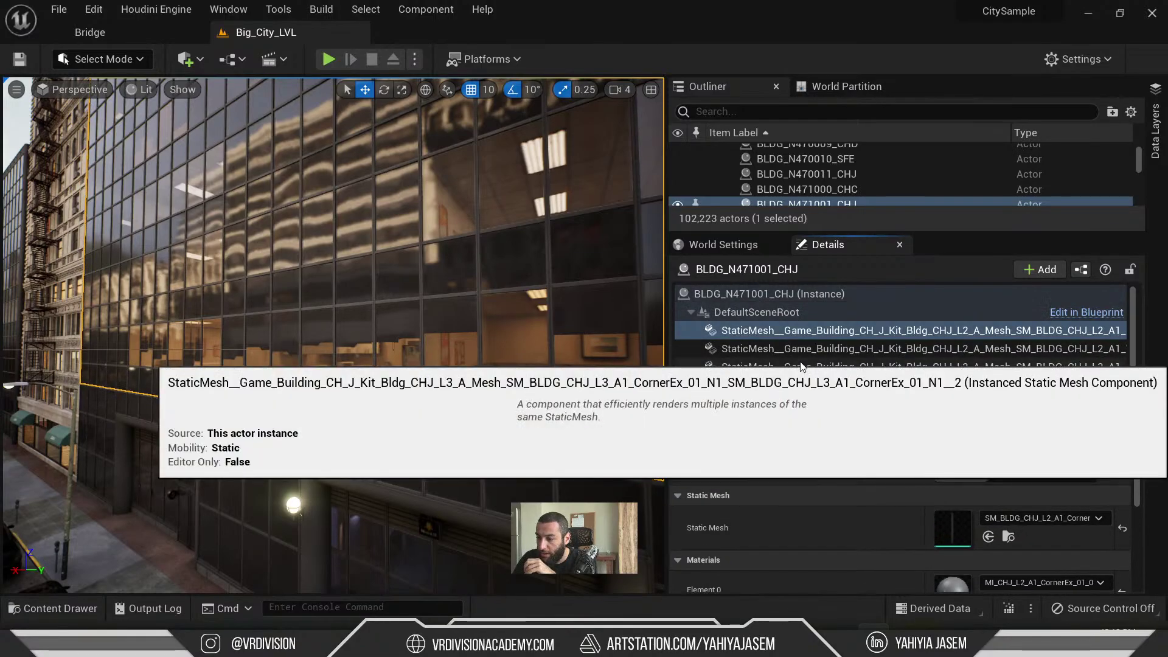
# - Select the CHJ_L3_A1 CornerEx component and view the materials offered for its Element 0 slot
pyautogui.click(802, 367)
pyautogui.scroll(-2, 851, 545)
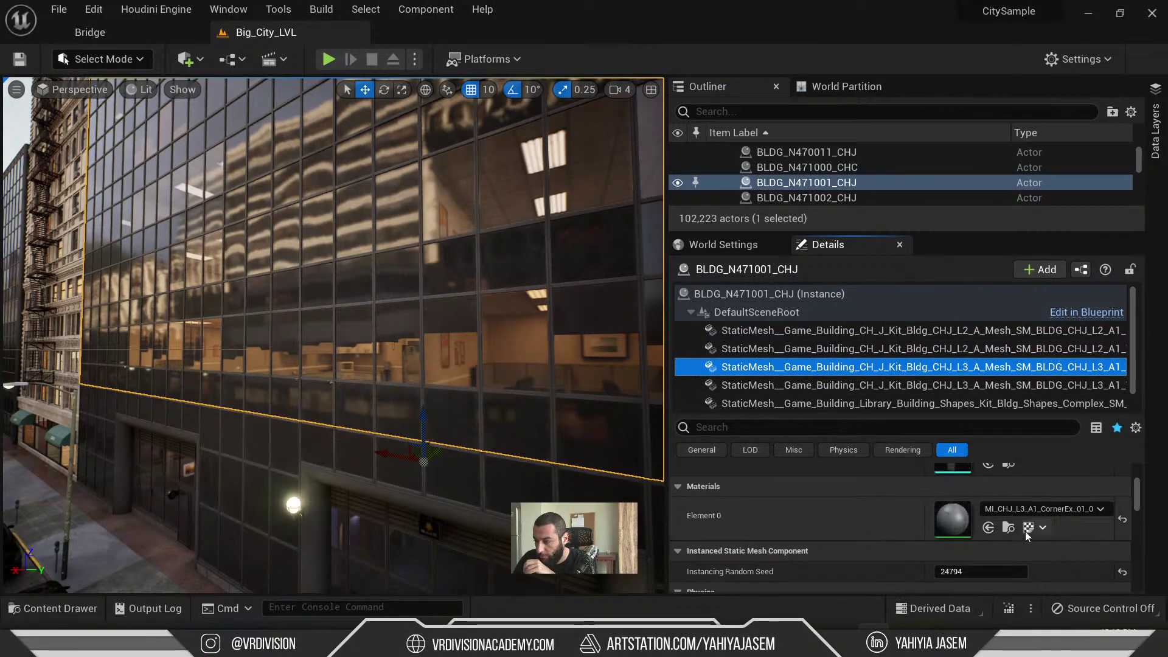
pyautogui.click(1050, 513)
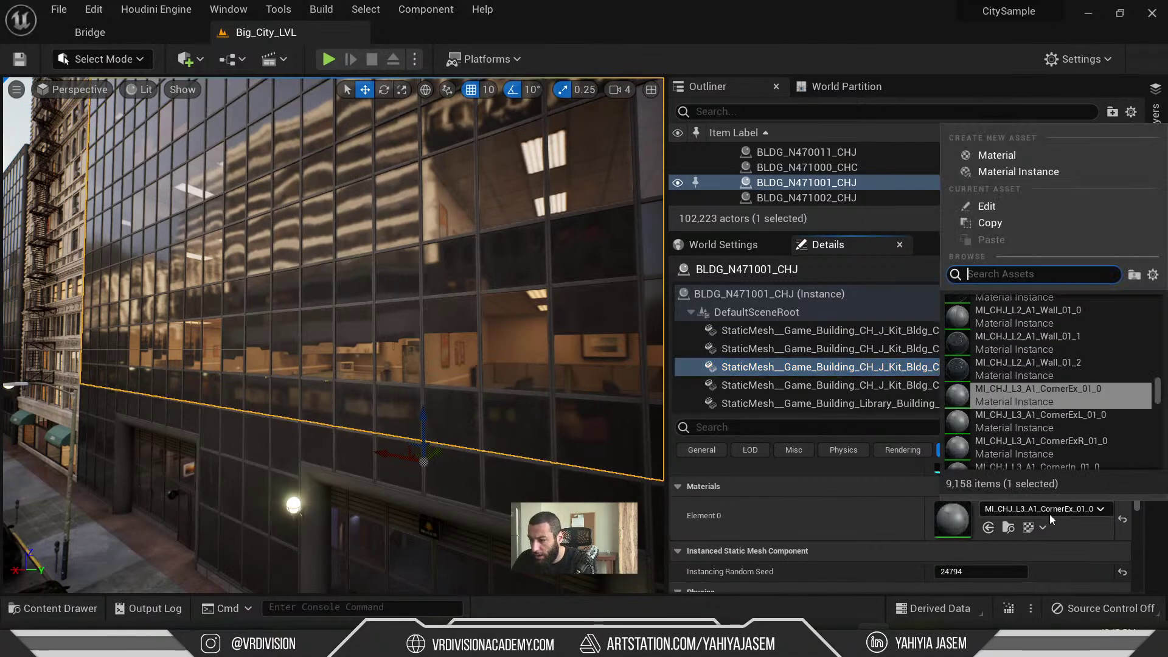
pyautogui.click(780, 330)
# - Select the first Building Shapes static mesh component to view its Element 0 material
pyautogui.scroll(-1, 781, 358)
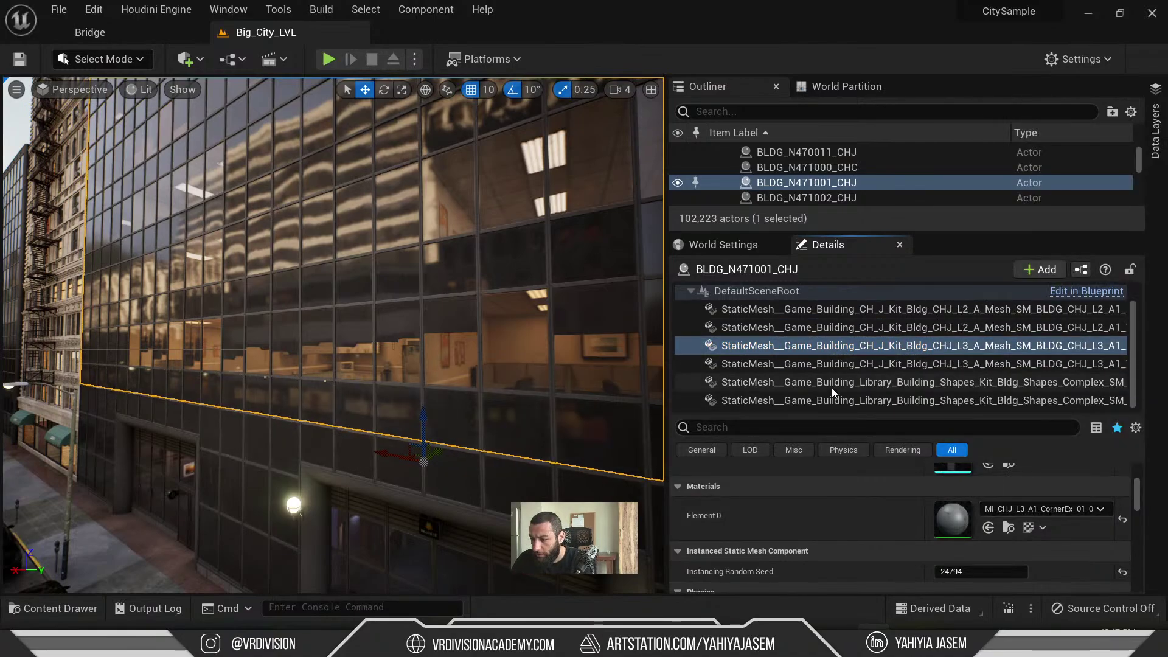
pyautogui.click(834, 384)
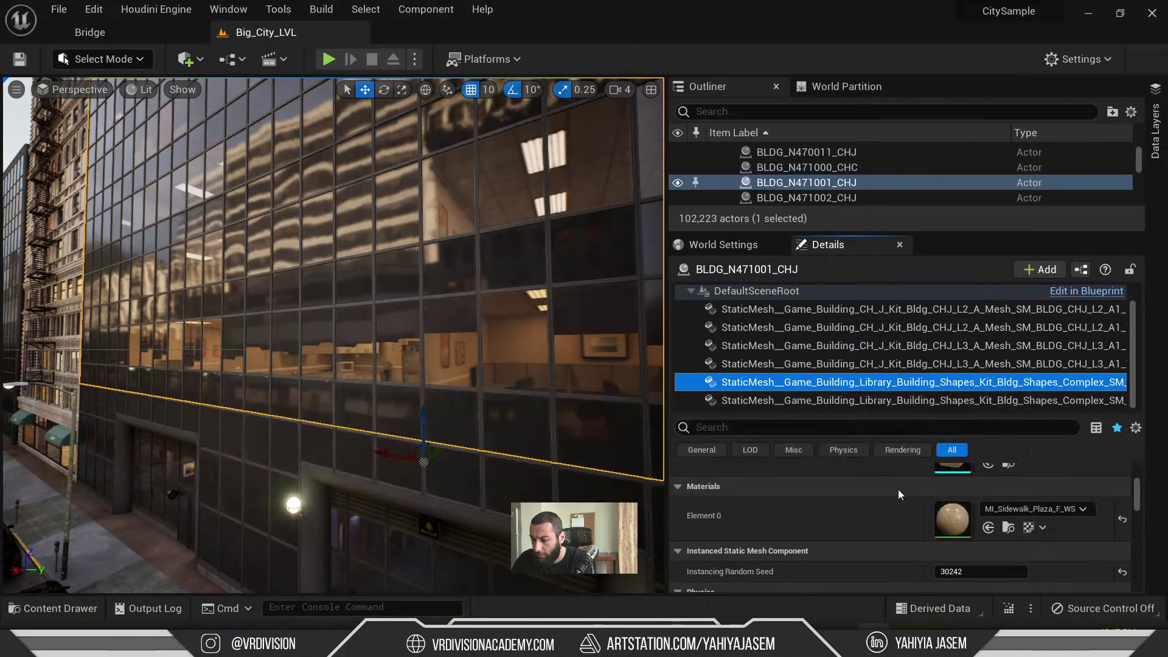
# - Locate the MI_Sidewalk_Plaza_F_WS material in the project content and look over the other materials in its MI folder
pyautogui.click(1004, 528)
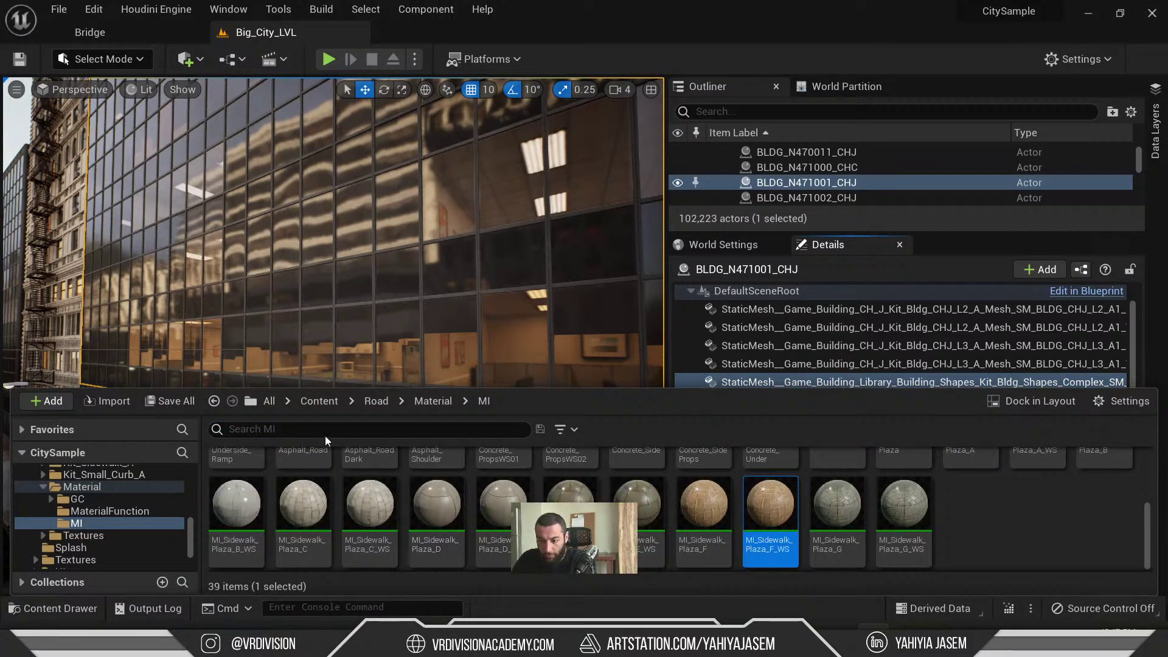
pyautogui.scroll(2, 680, 509)
pyautogui.scroll(1, 637, 516)
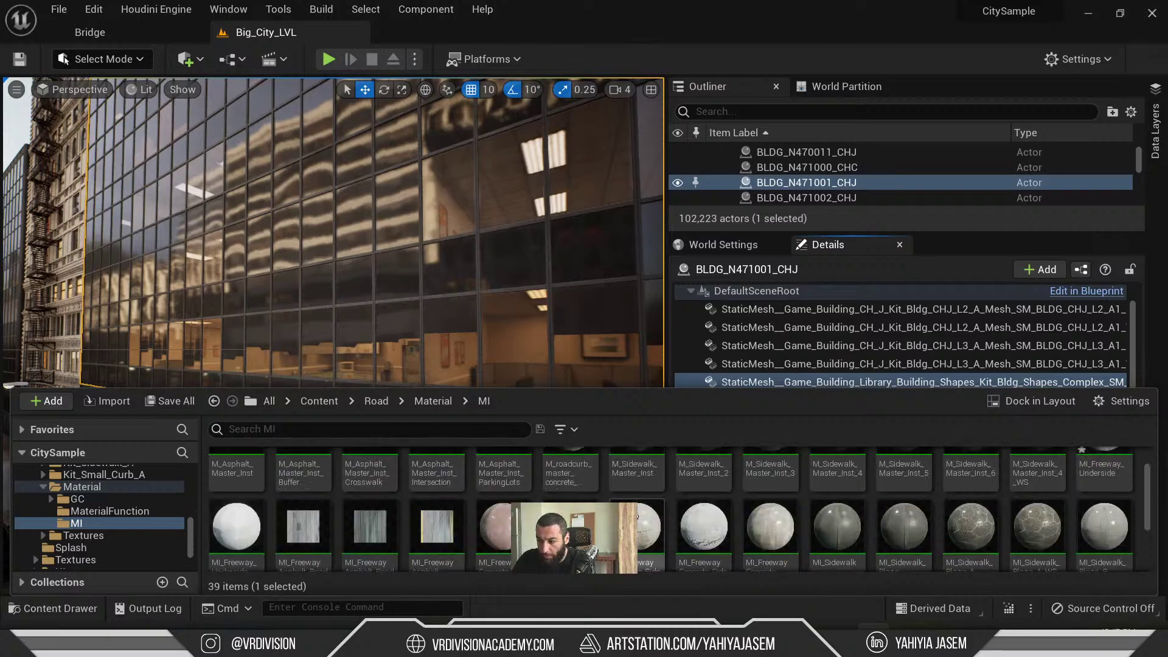
pyautogui.scroll(1, 641, 522)
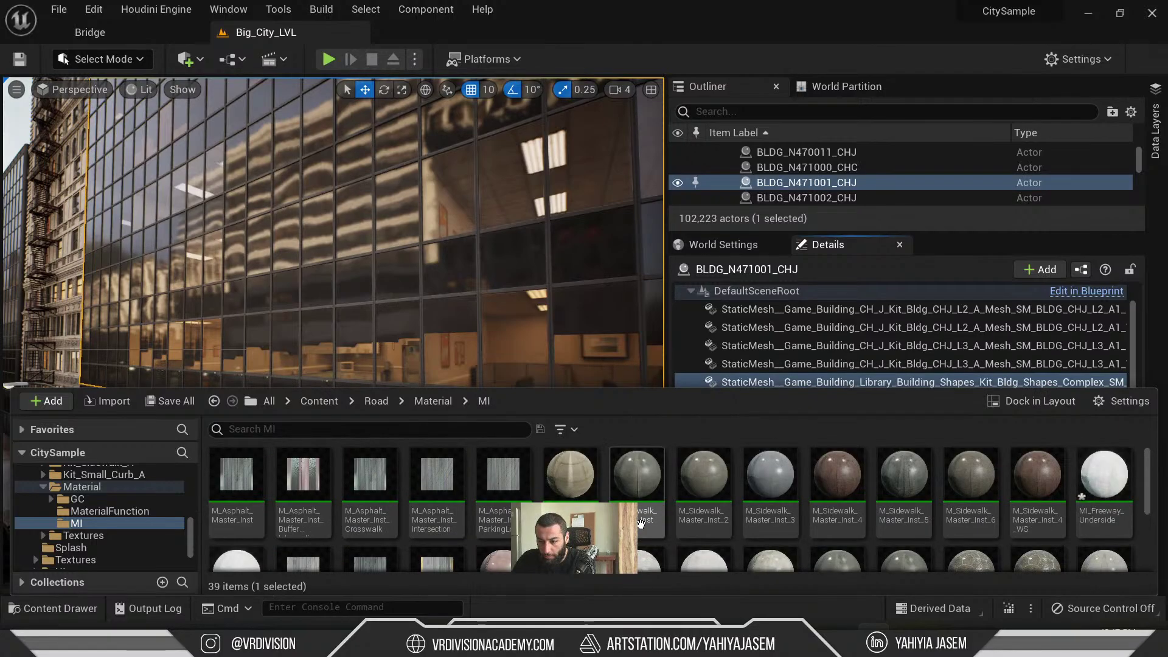
pyautogui.moveTo(464, 318); pyautogui.dragTo(464, 336, button='right')
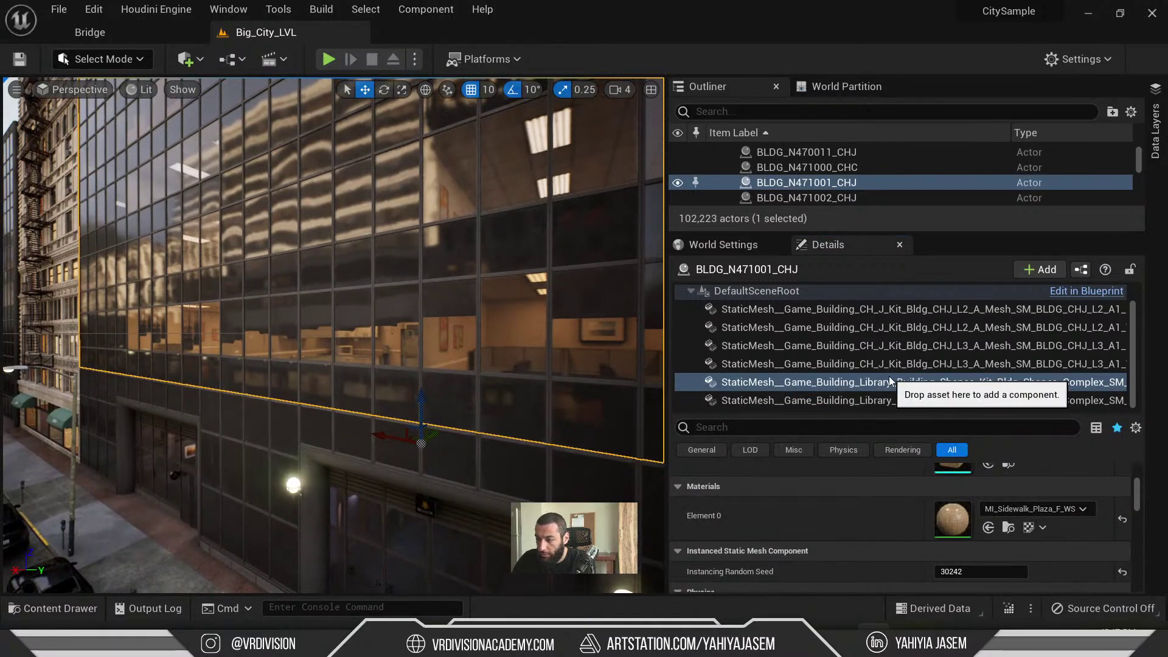
# - Select the second Building Shapes component and examine the parameters of its MI_Rooftop_BitumenRoofing material instance
pyautogui.click(857, 400)
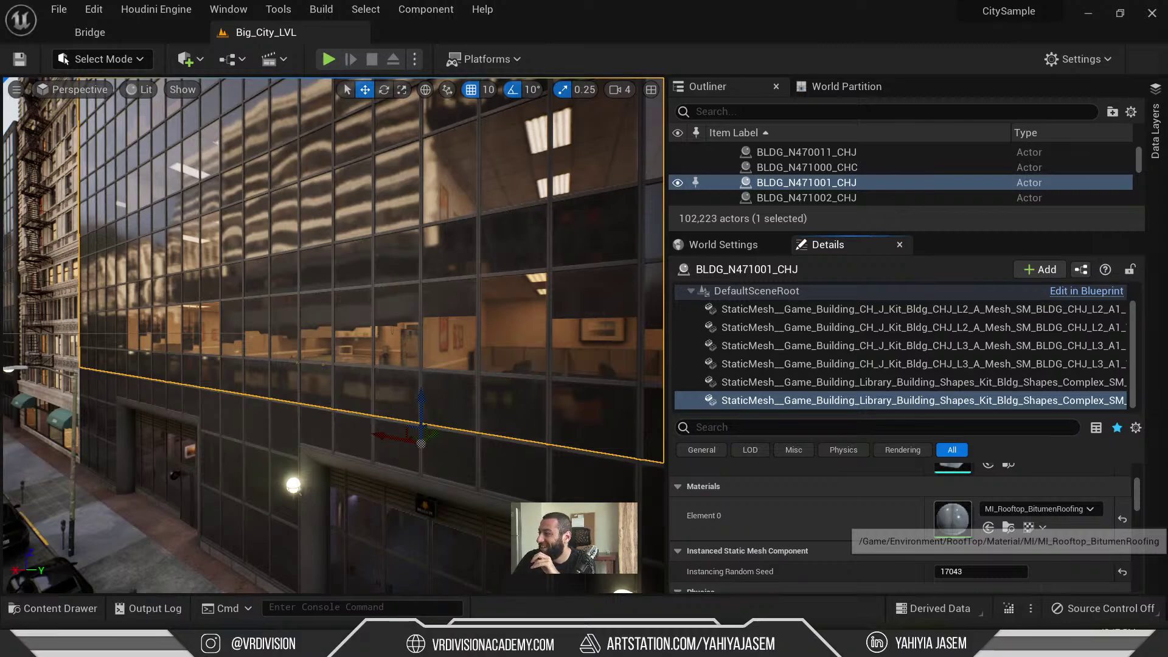
pyautogui.doubleClick(953, 518)
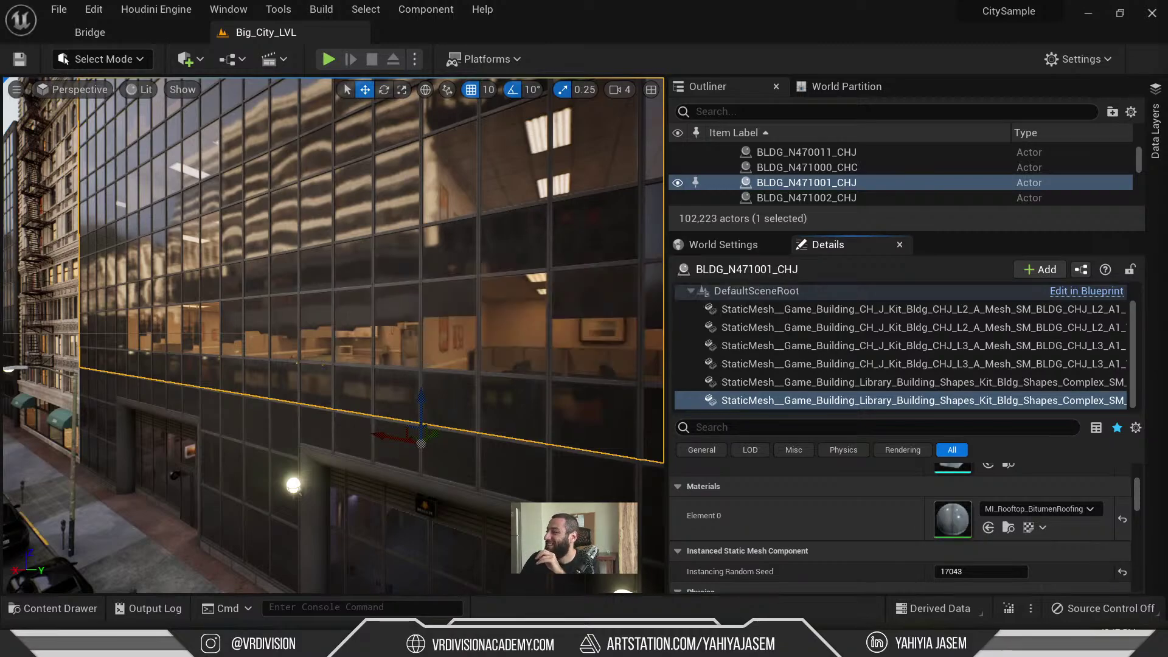
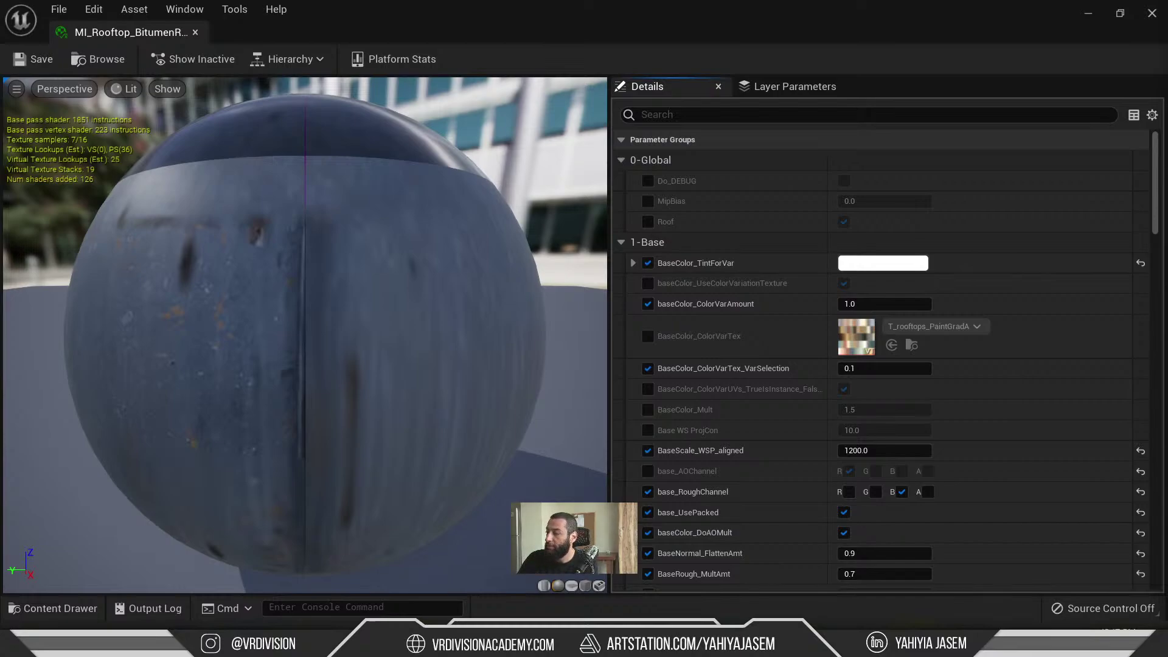
pyautogui.moveTo(295, 248); pyautogui.dragTo(260, 248)
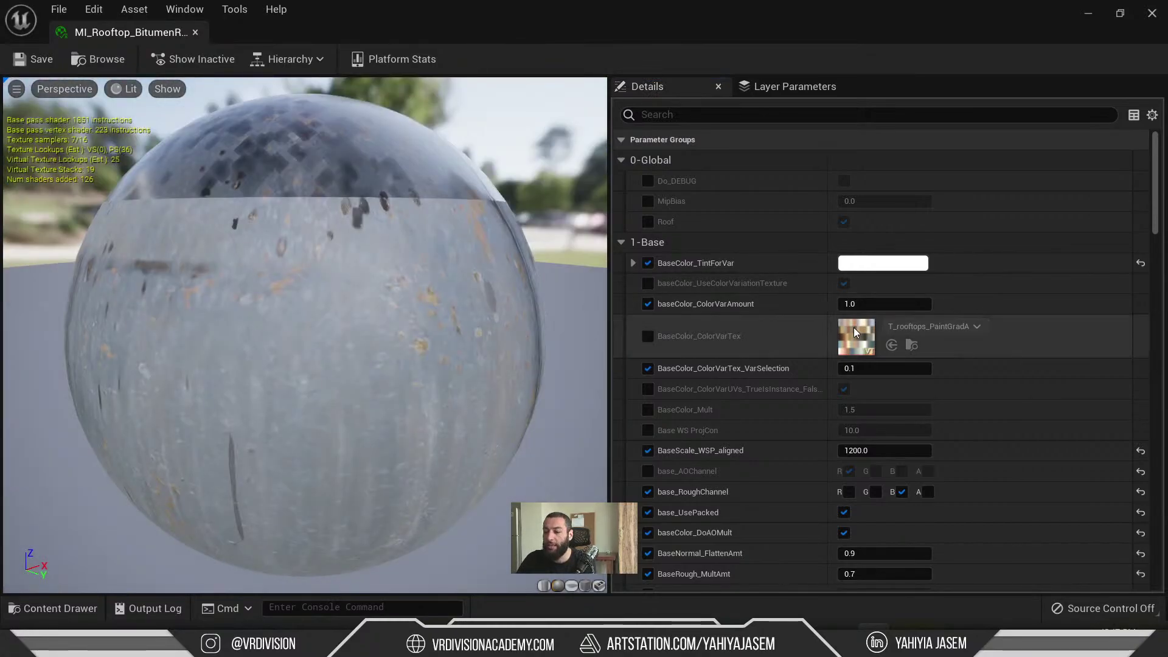
pyautogui.scroll(-3, 838, 349)
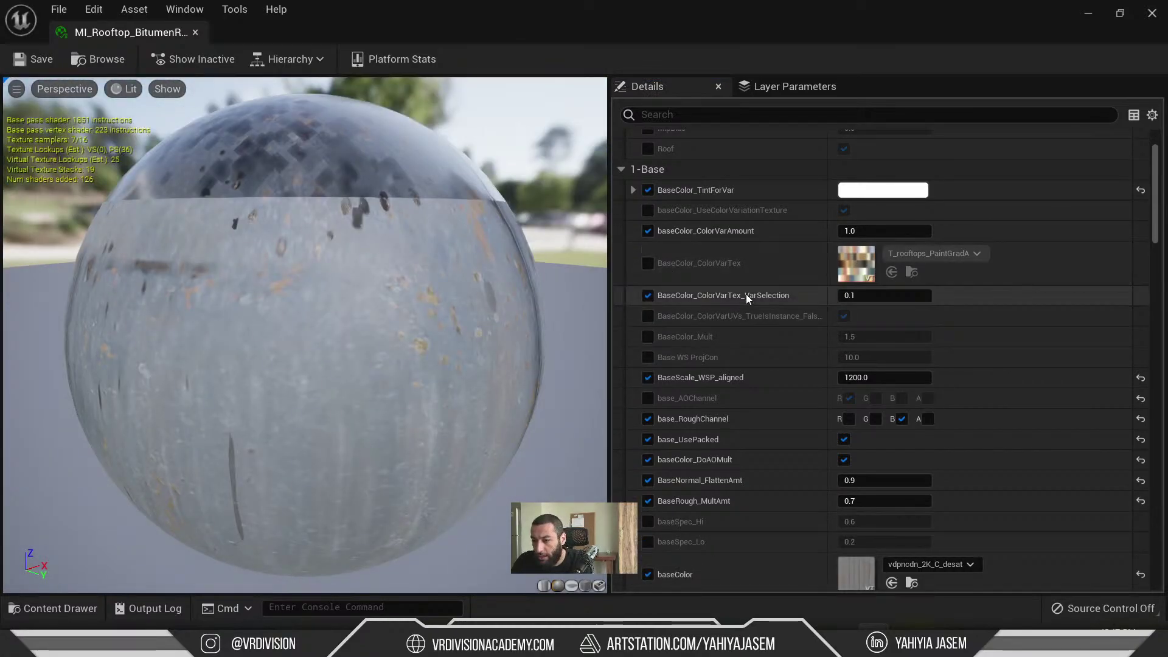
pyautogui.scroll(-10, 746, 295)
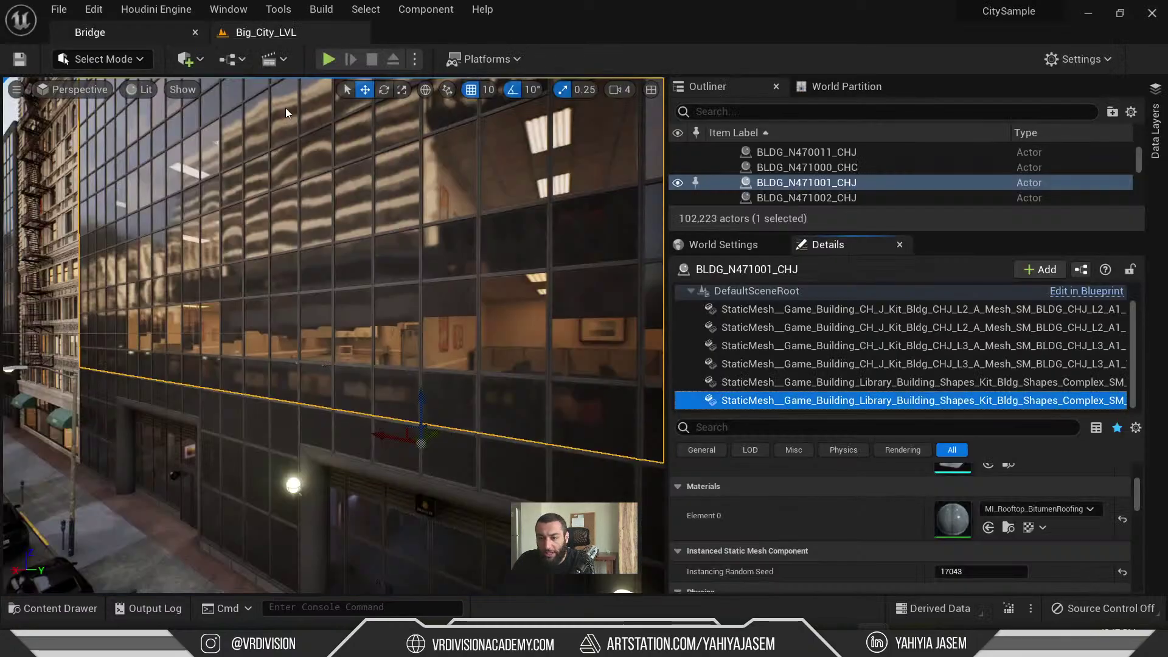
# - Review the static mesh, material and instancing settings of both Building Shapes components, ending on the last CHJ_L3_A1 component
pyautogui.scroll(-1, 901, 530)
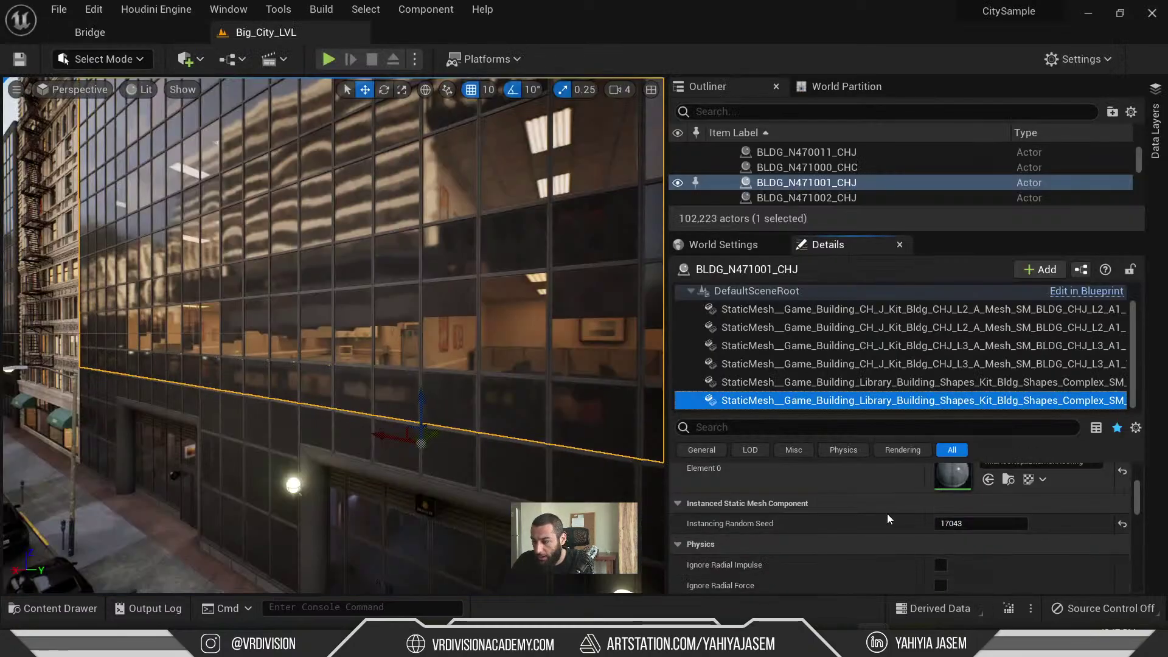
pyautogui.scroll(3, 896, 548)
pyautogui.scroll(3, 911, 540)
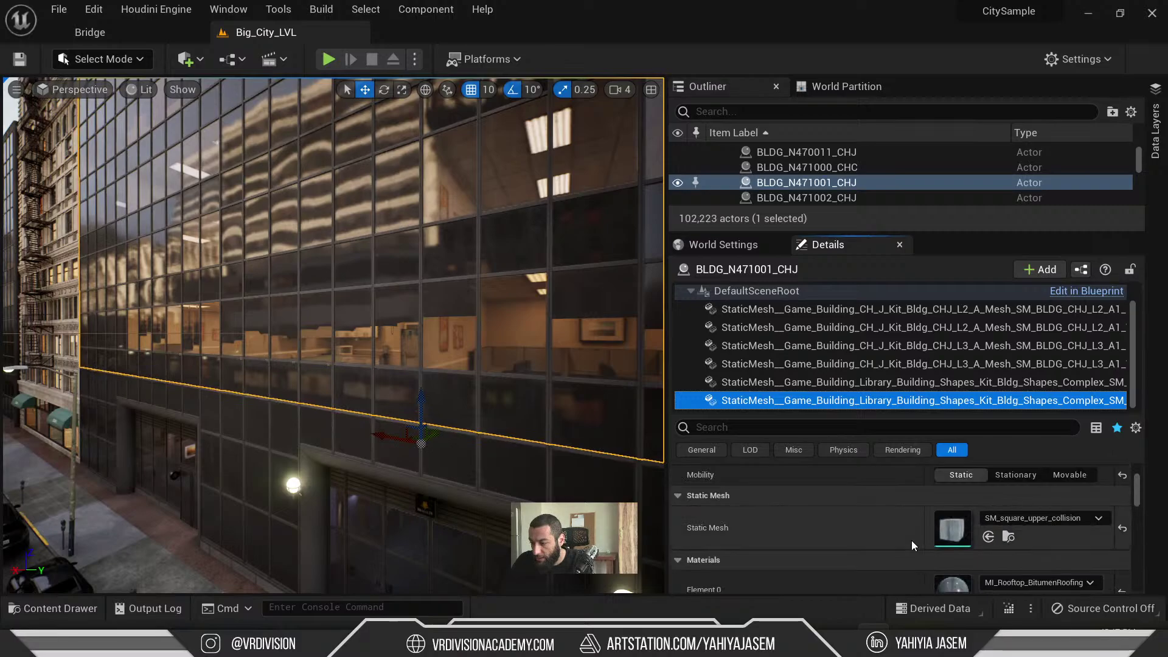
pyautogui.click(797, 382)
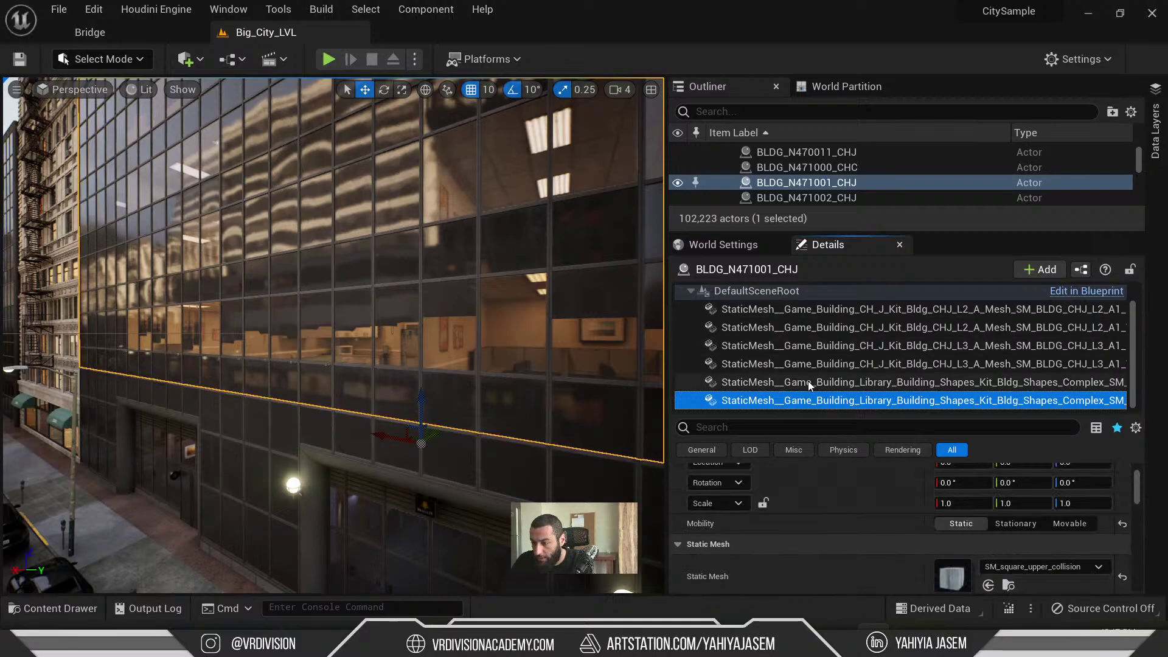
pyautogui.scroll(-2, 870, 550)
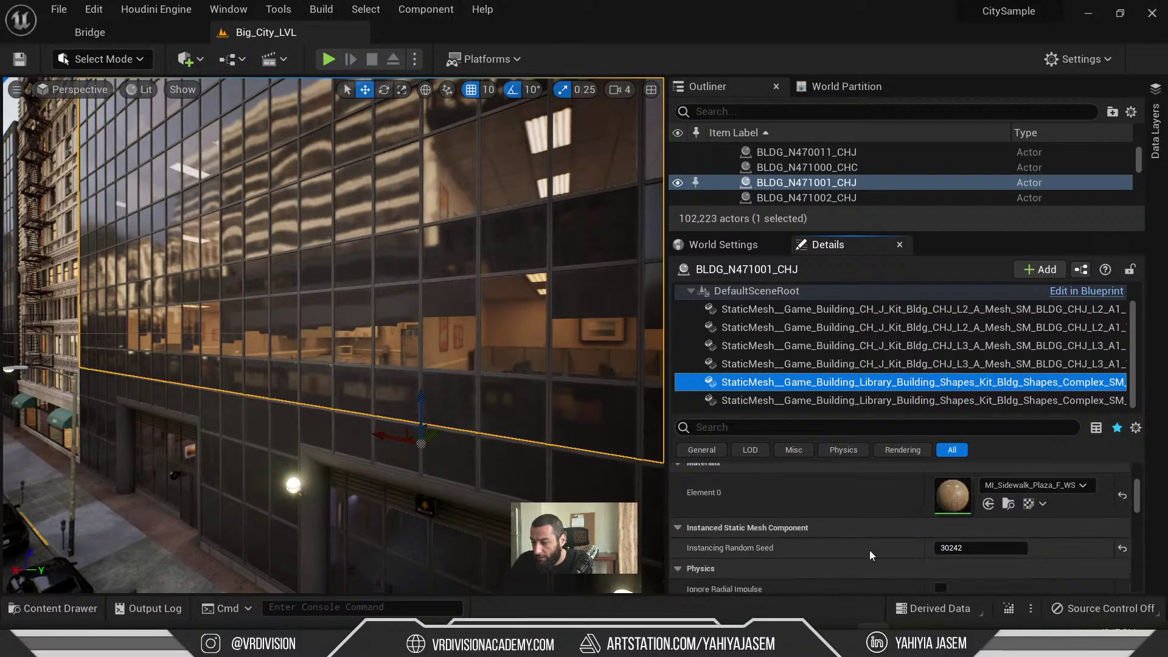
pyautogui.click(816, 364)
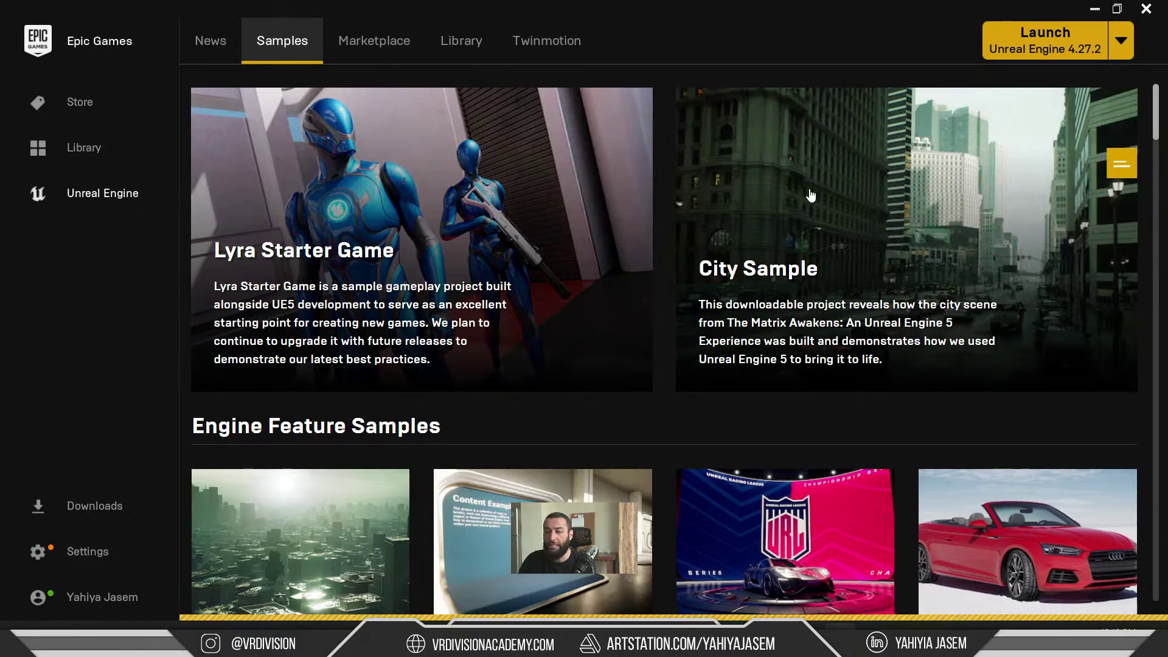
# - In the Epic Games Launcher, open the City Sample page and its related City Sample Buildings page in a maximized browser window
pyautogui.click(819, 175)
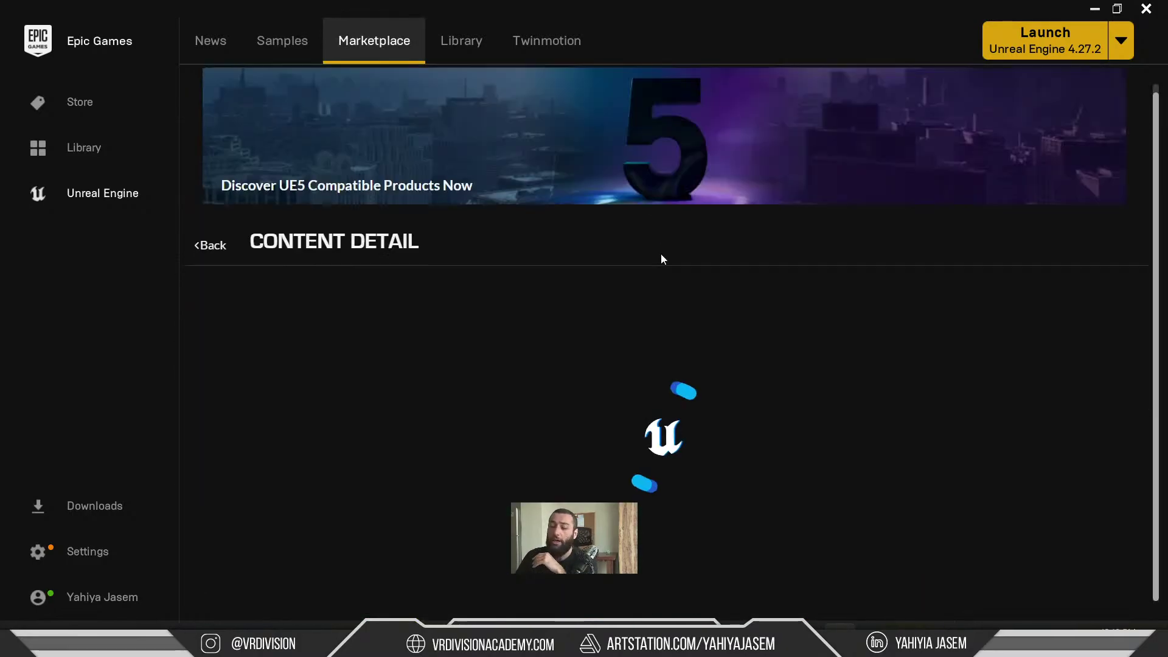
pyautogui.scroll(-1, 634, 221)
pyautogui.scroll(-5, 389, 343)
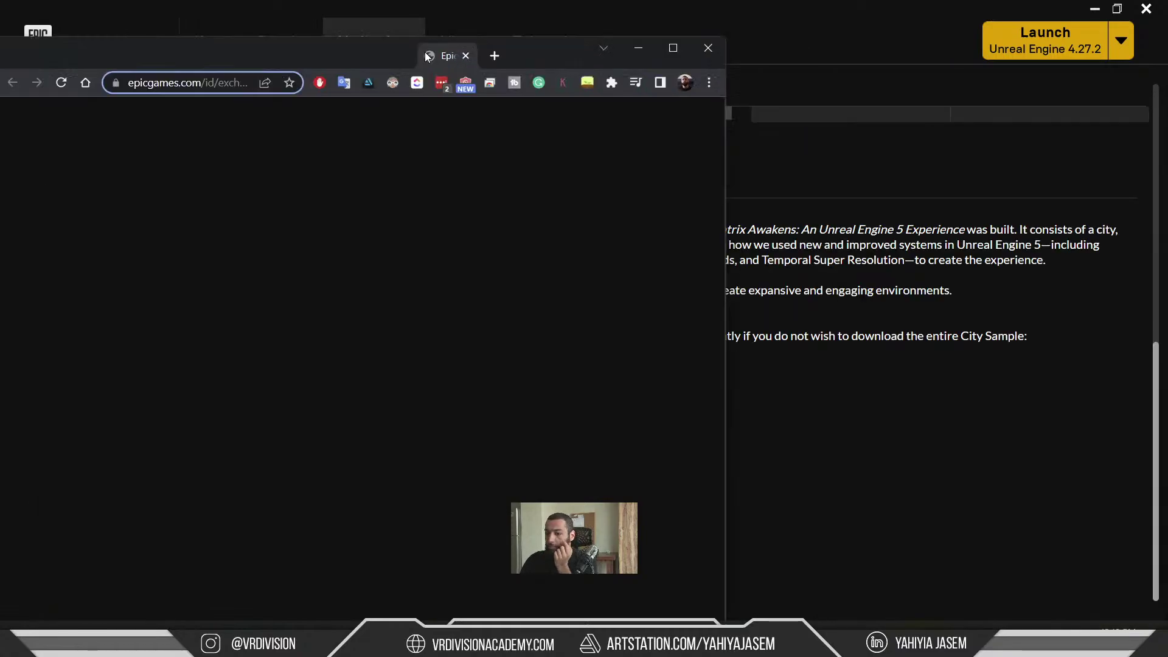
pyautogui.doubleClick(560, 63)
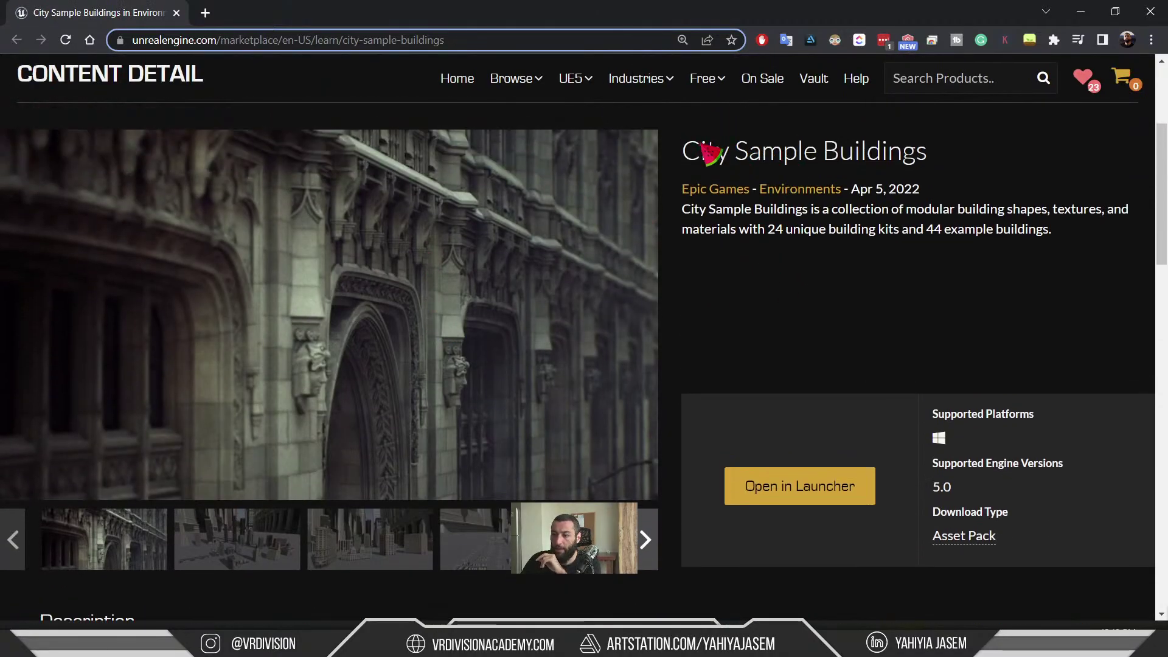
# - View the City Sample Buildings preview images in full screen, from the building line-up to the modular kit pieces
pyautogui.moveTo(684, 152); pyautogui.dragTo(953, 169)
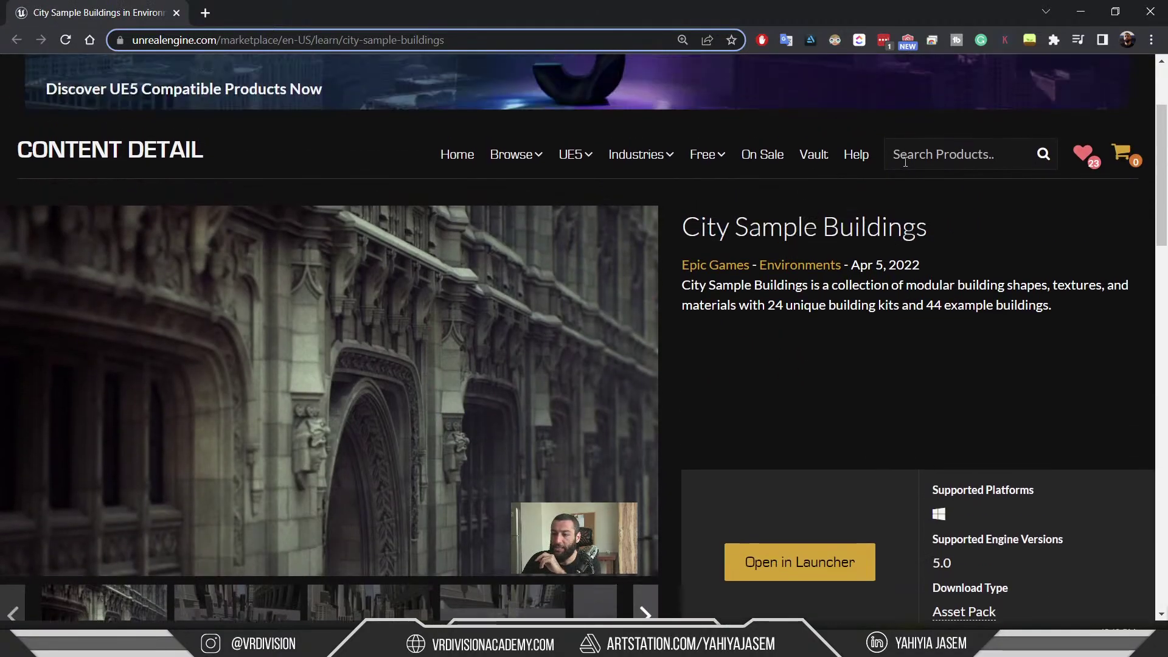
pyautogui.scroll(-2, 921, 186)
pyautogui.click(230, 481)
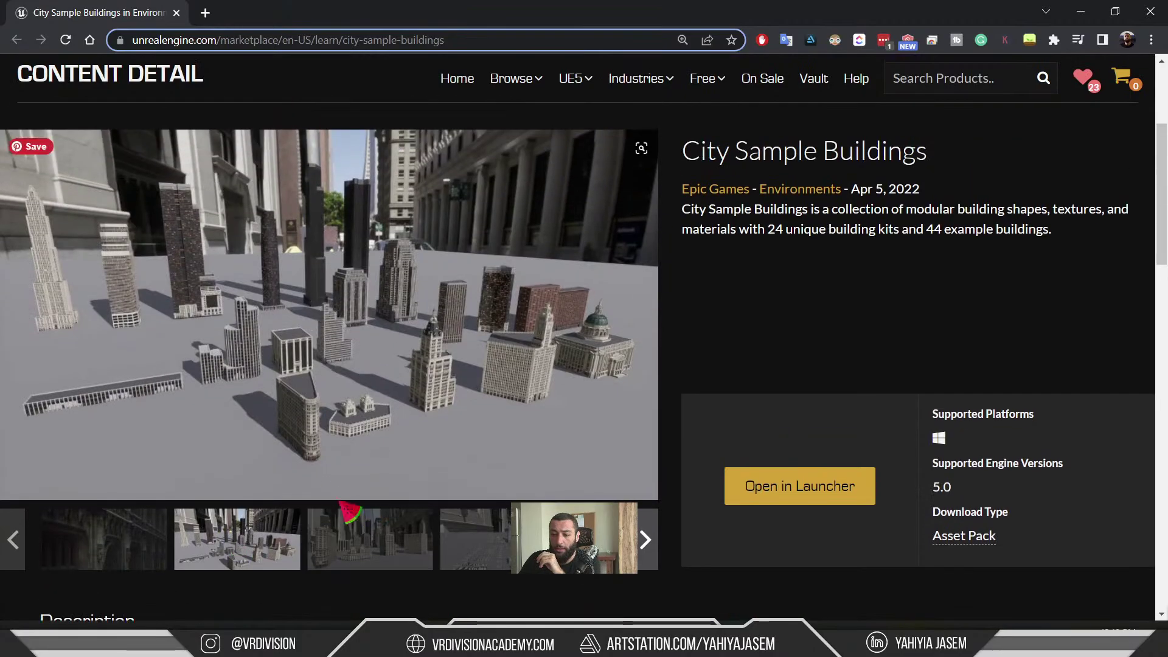
pyautogui.click(280, 358)
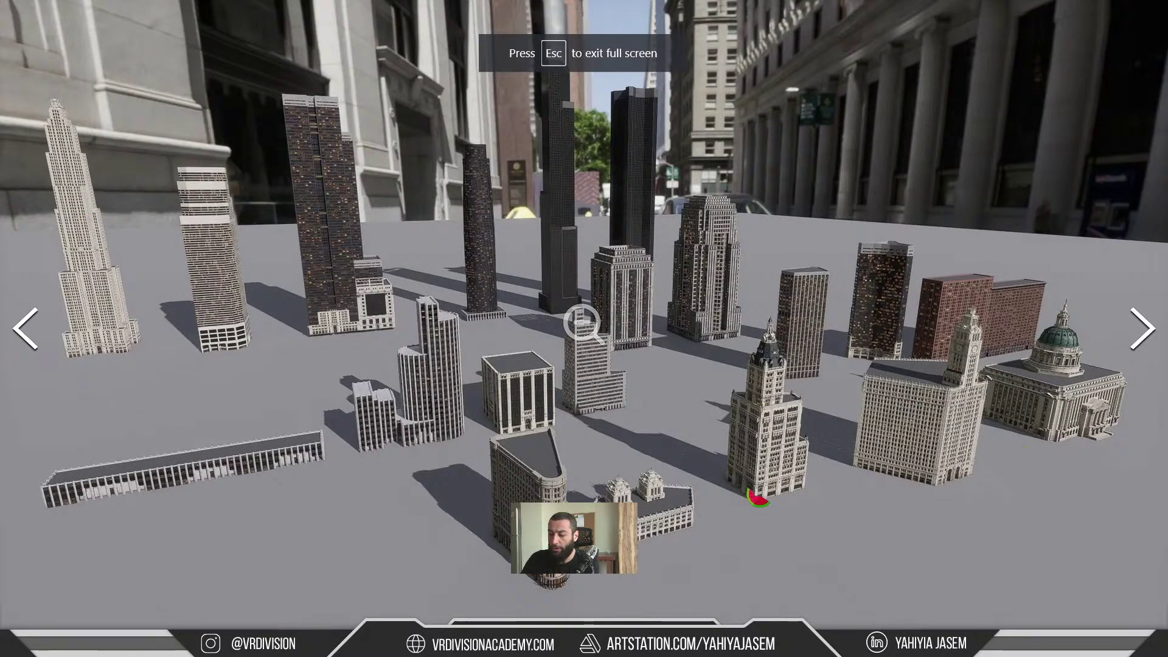
pyautogui.press('Right')
pyautogui.press('Right')
pyautogui.press('Right')
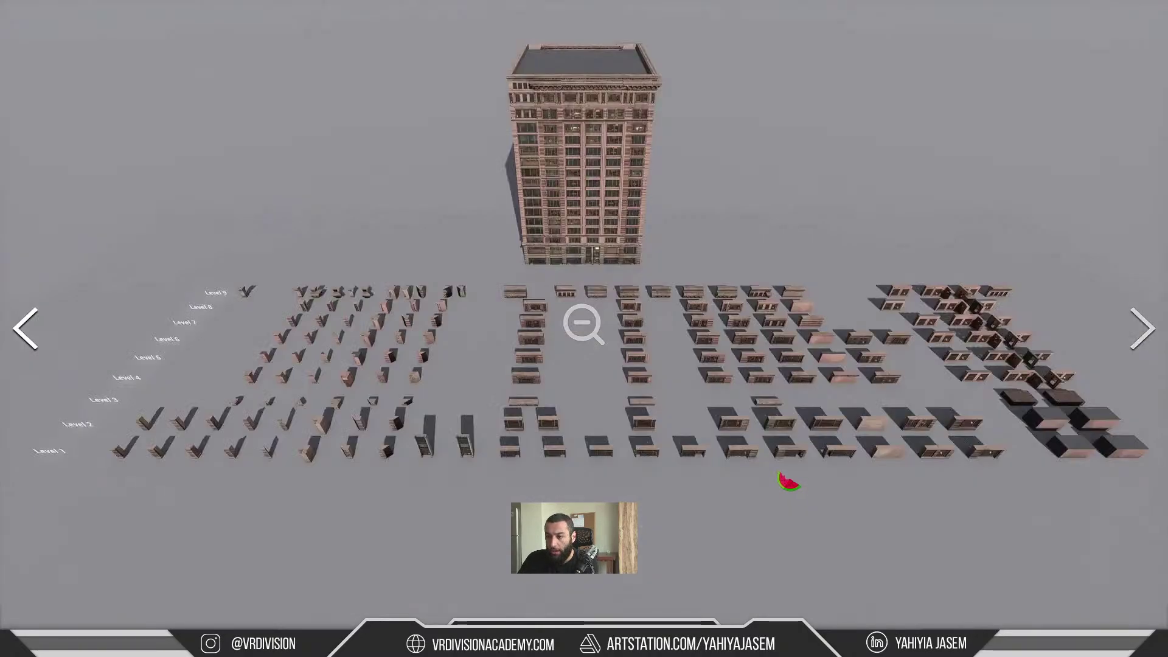
pyautogui.press('Escape')
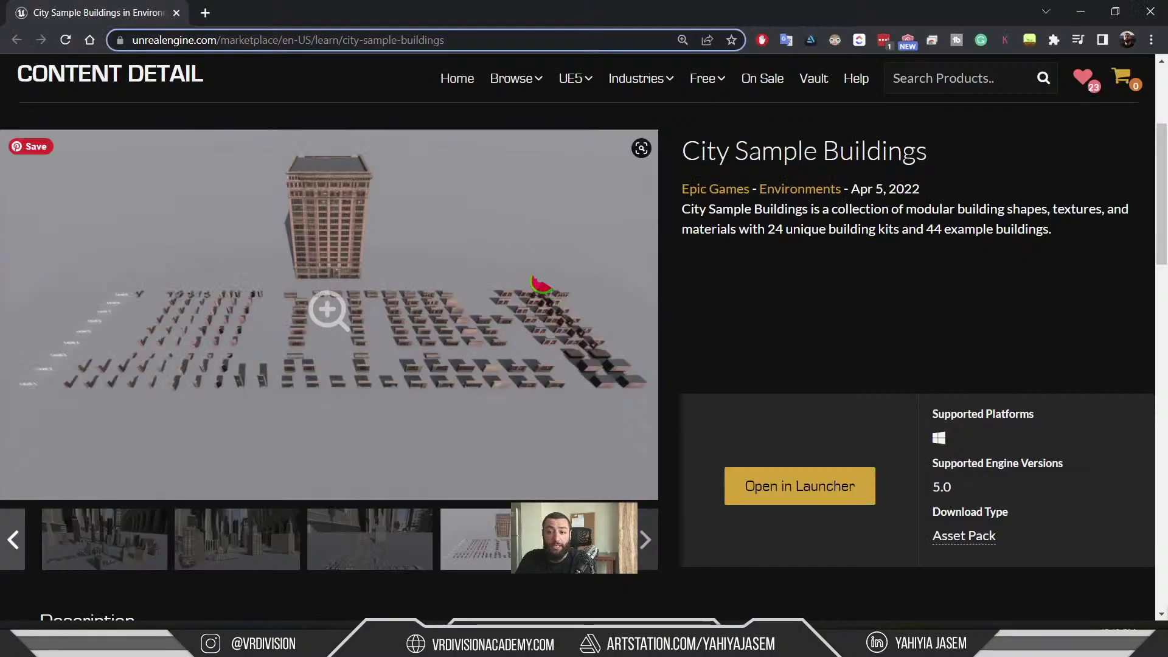
# - Switch back to the Epic Games Launcher, review the City Sample content page, and return to the browser
pyautogui.scroll(-2, 566, 340)
pyautogui.scroll(3, 595, 388)
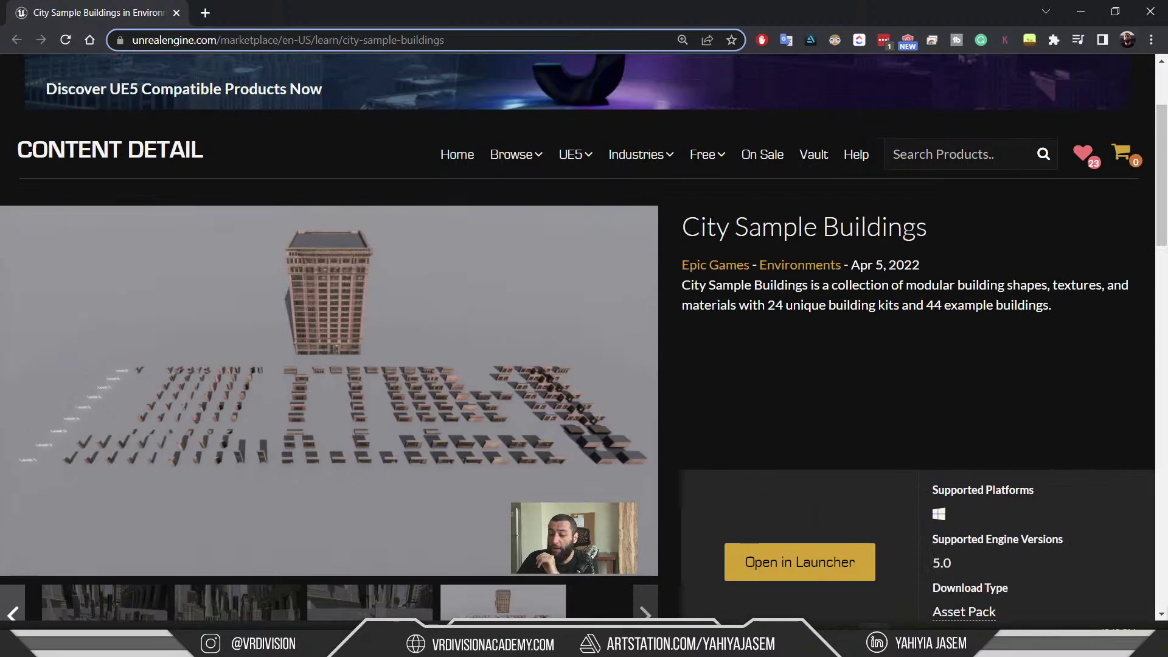
pyautogui.click(832, 644)
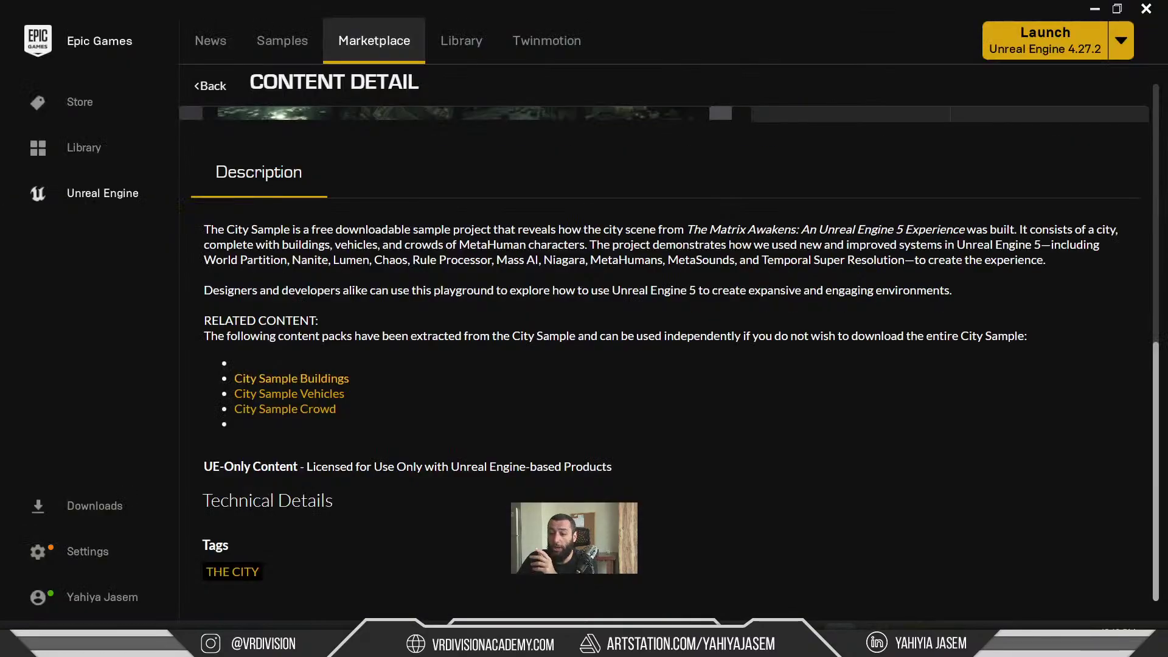
pyautogui.scroll(10, 870, 251)
pyautogui.scroll(2, 803, 226)
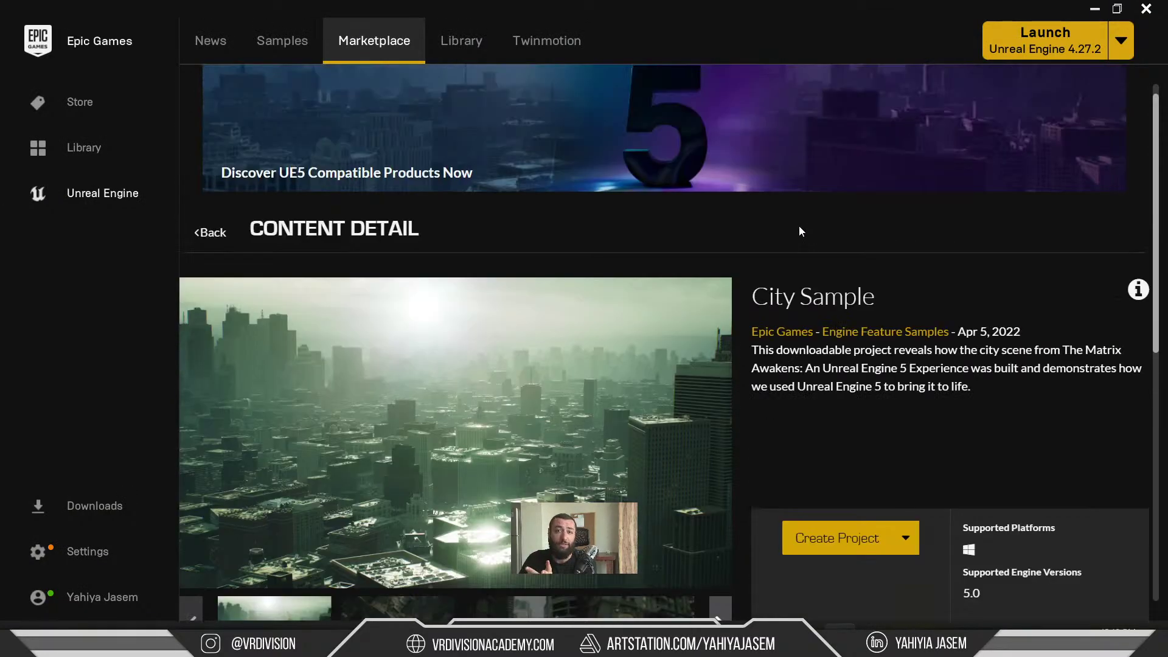
pyautogui.scroll(-2, 835, 306)
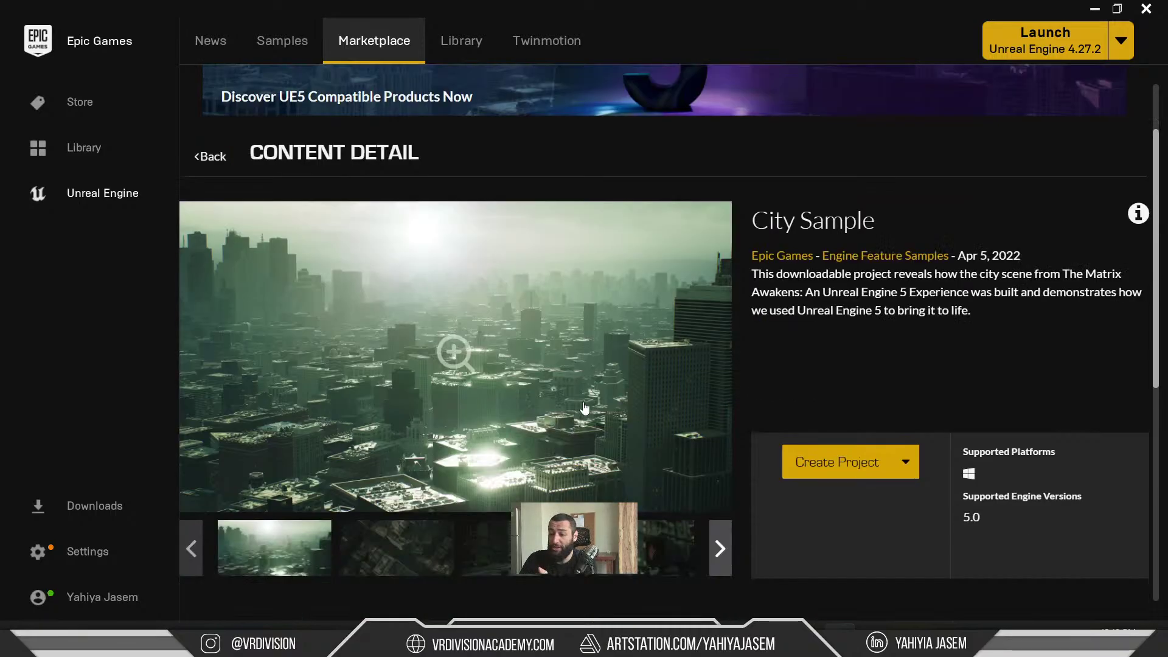
pyautogui.click(1135, 9)
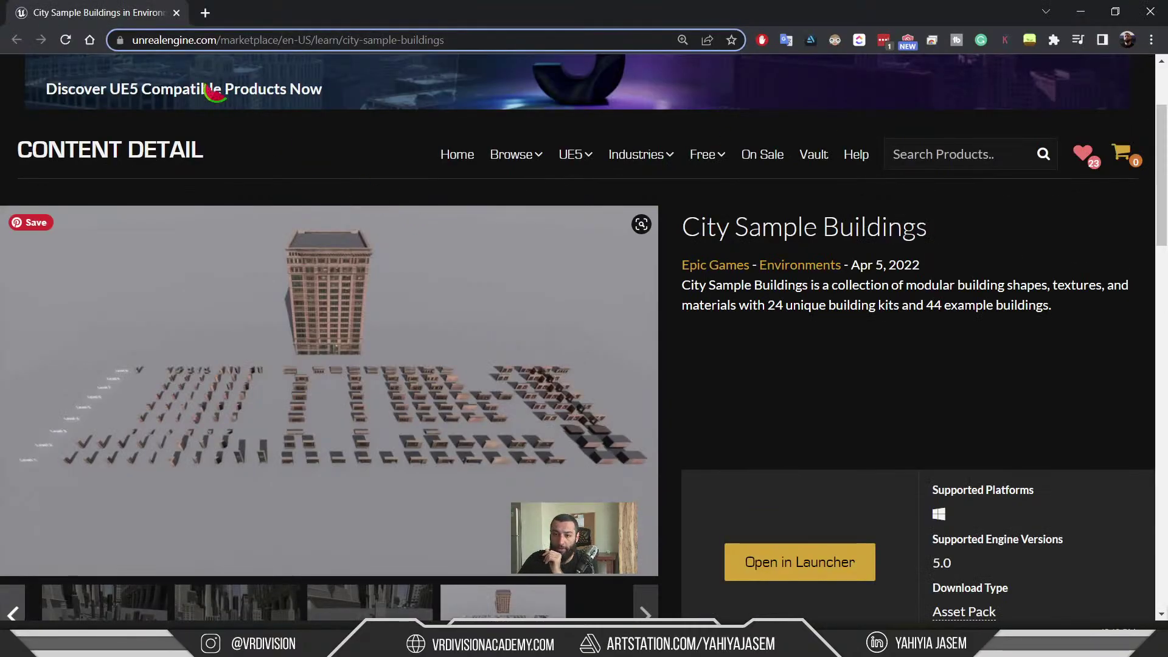
# - Open the City Sample Vehicles and City Sample Crowds pages in new browser tabs from the City Sample Buildings description
pyautogui.scroll(-5, 709, 353)
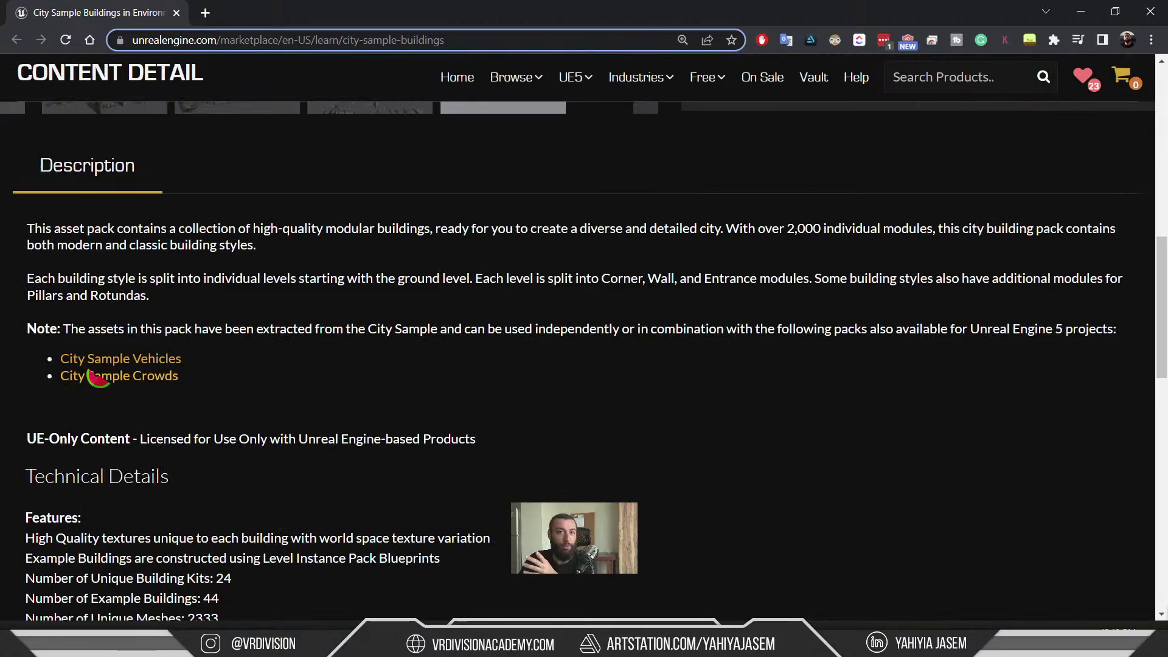
pyautogui.middleClick(172, 364)
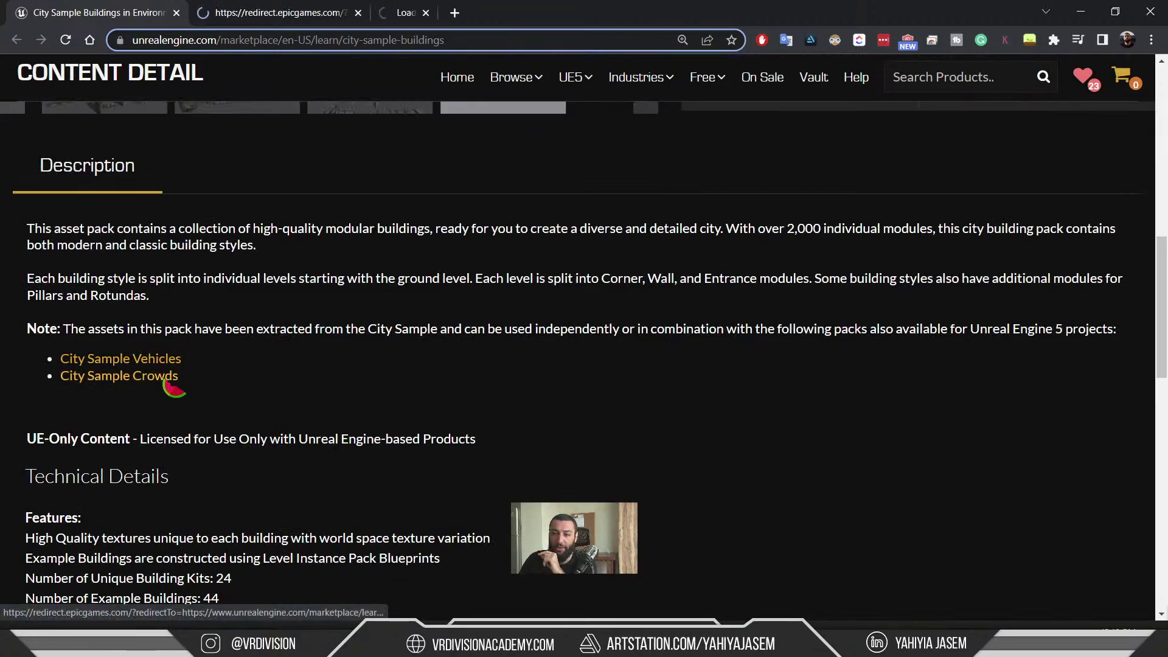
pyautogui.scroll(9, 347, 331)
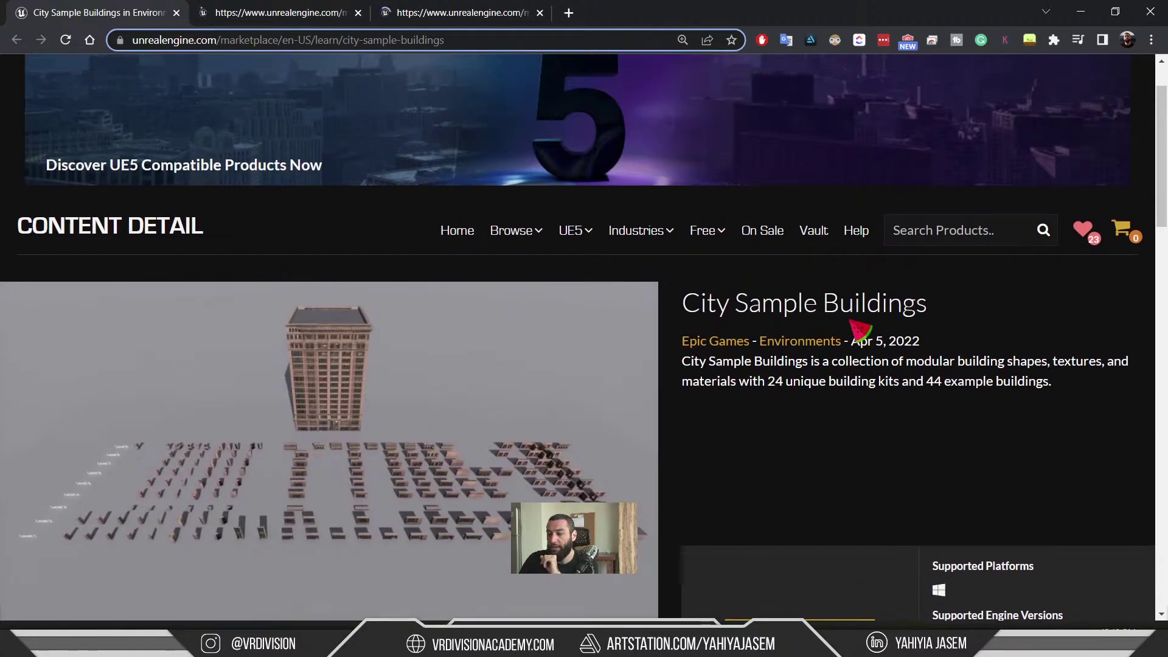
pyautogui.moveTo(944, 301); pyautogui.dragTo(797, 302)
# - Switch to the City Sample Vehicles page and view its second and third preview images, enlarging the full vehicle line-up
pyautogui.click(283, 11)
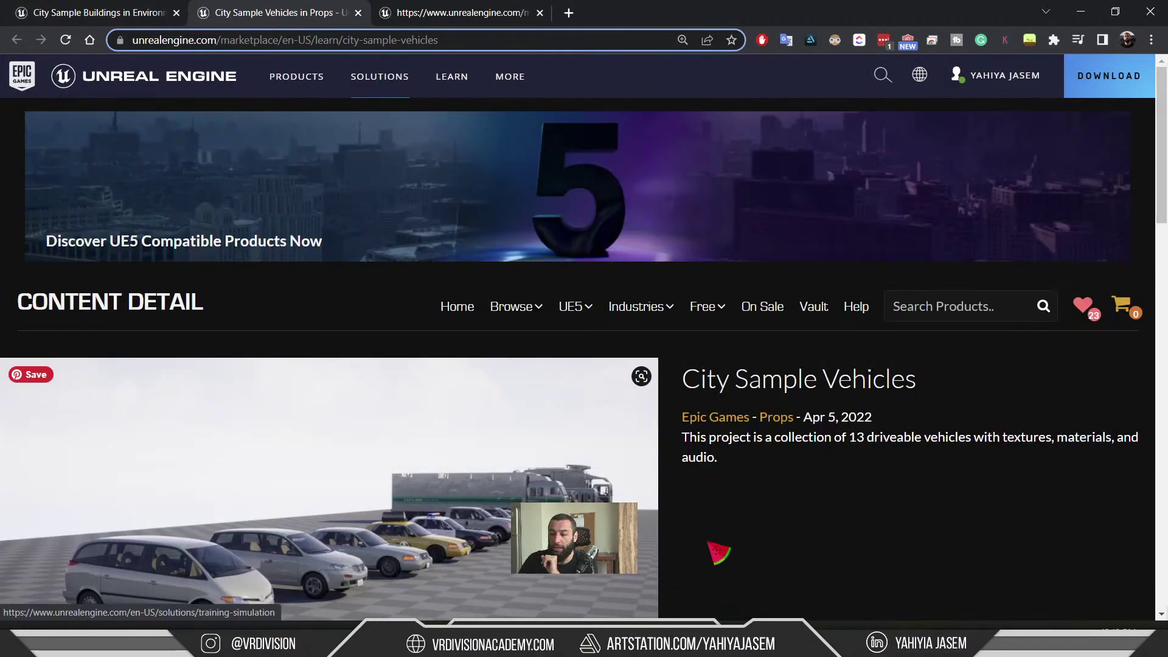
pyautogui.scroll(-1, 344, 419)
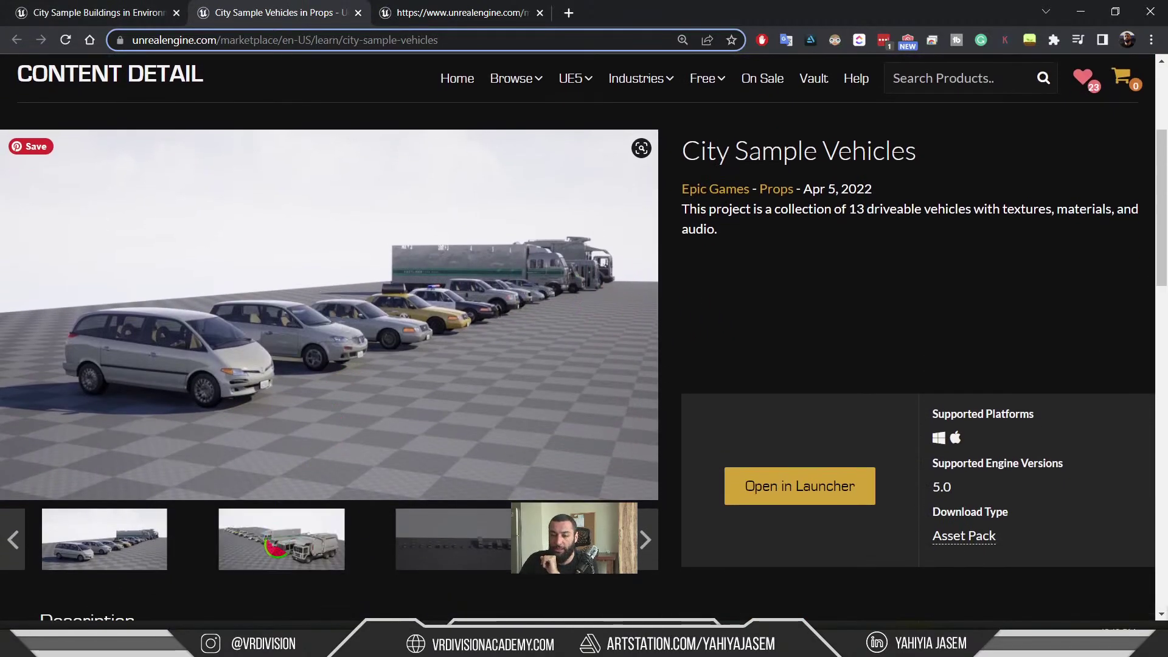
pyautogui.click(267, 542)
pyautogui.click(452, 547)
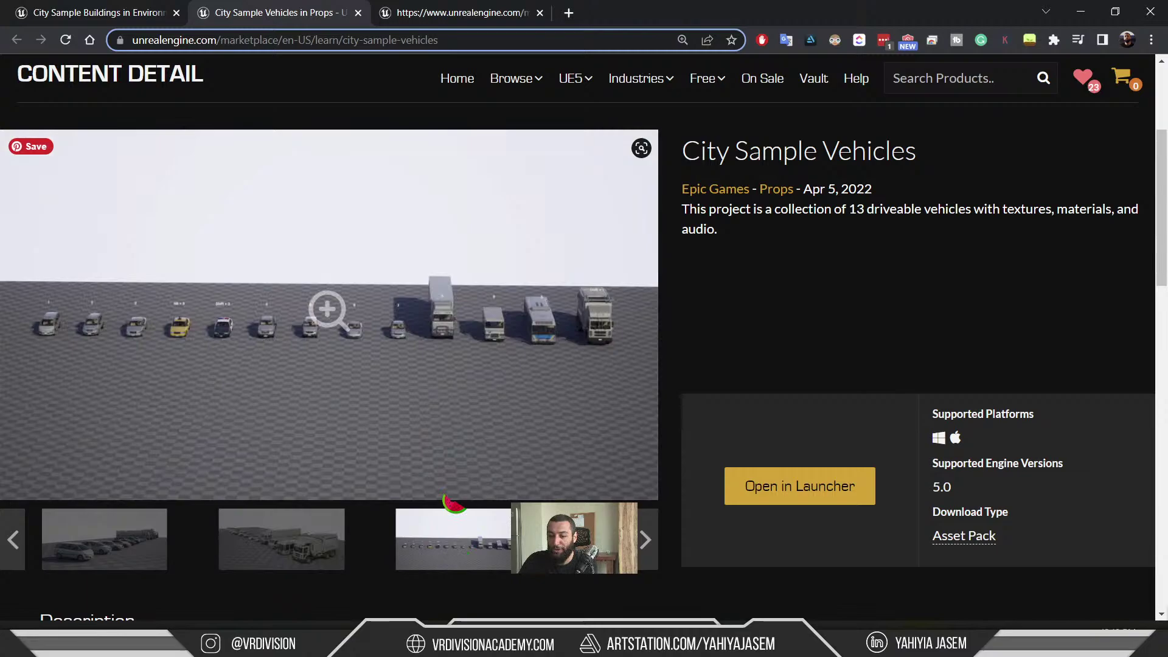
pyautogui.click(331, 327)
pyautogui.press('Escape')
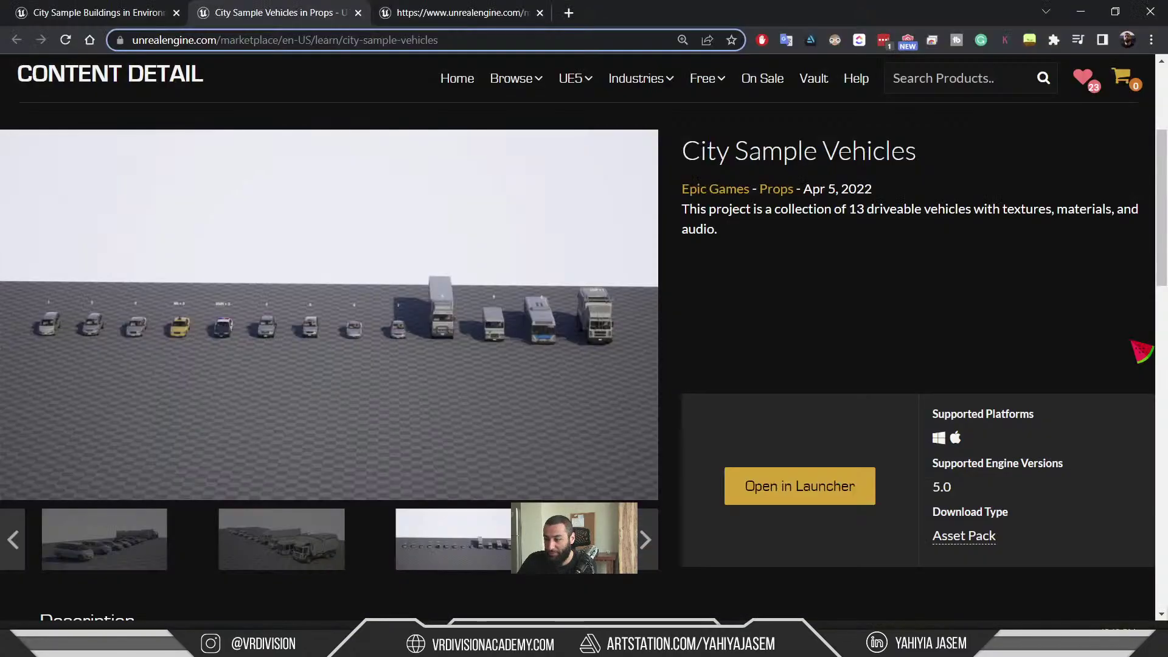
# - Switch to the City Sample Crowds page and view its preview images of the different character line-ups
pyautogui.click(509, 16)
pyautogui.scroll(-2, 496, 381)
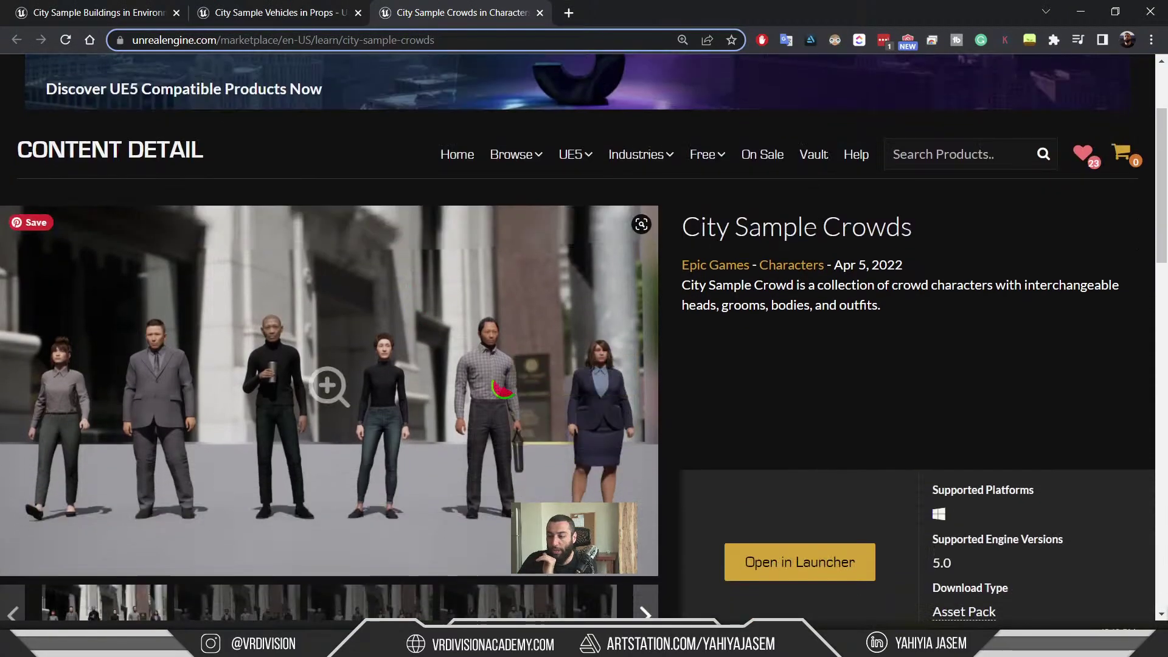
pyautogui.scroll(-1, 673, 419)
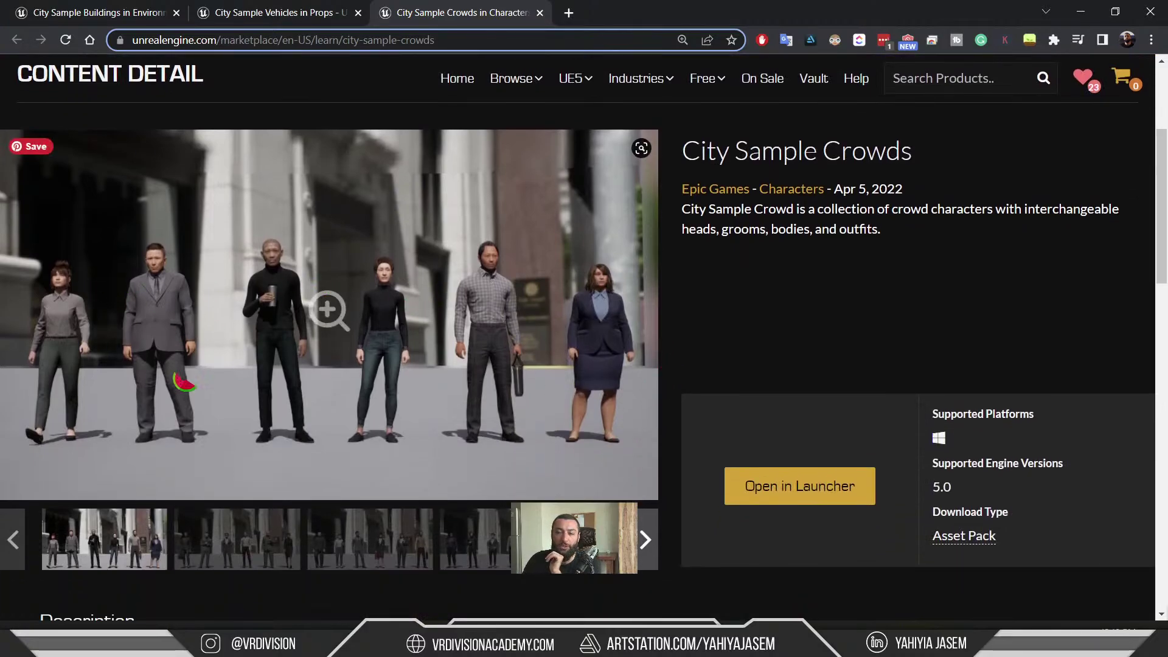
pyautogui.click(244, 526)
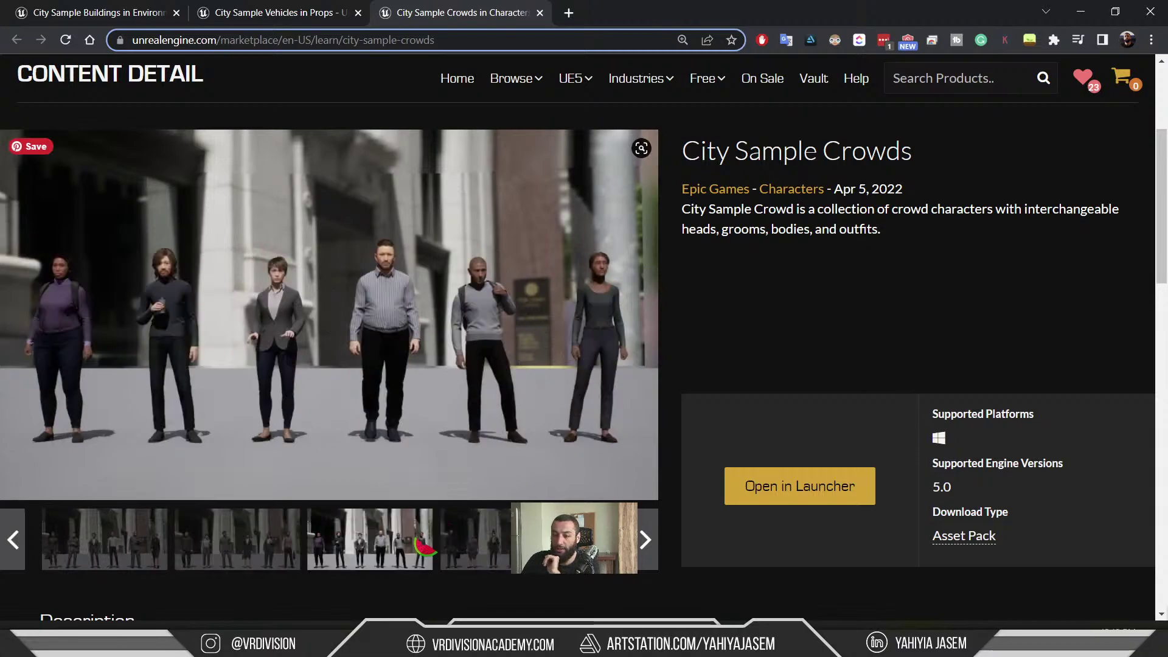
pyautogui.click(645, 540)
# - Open City Sample Crowds in the Epic Games Launcher and start adding it to a project
pyautogui.click(762, 492)
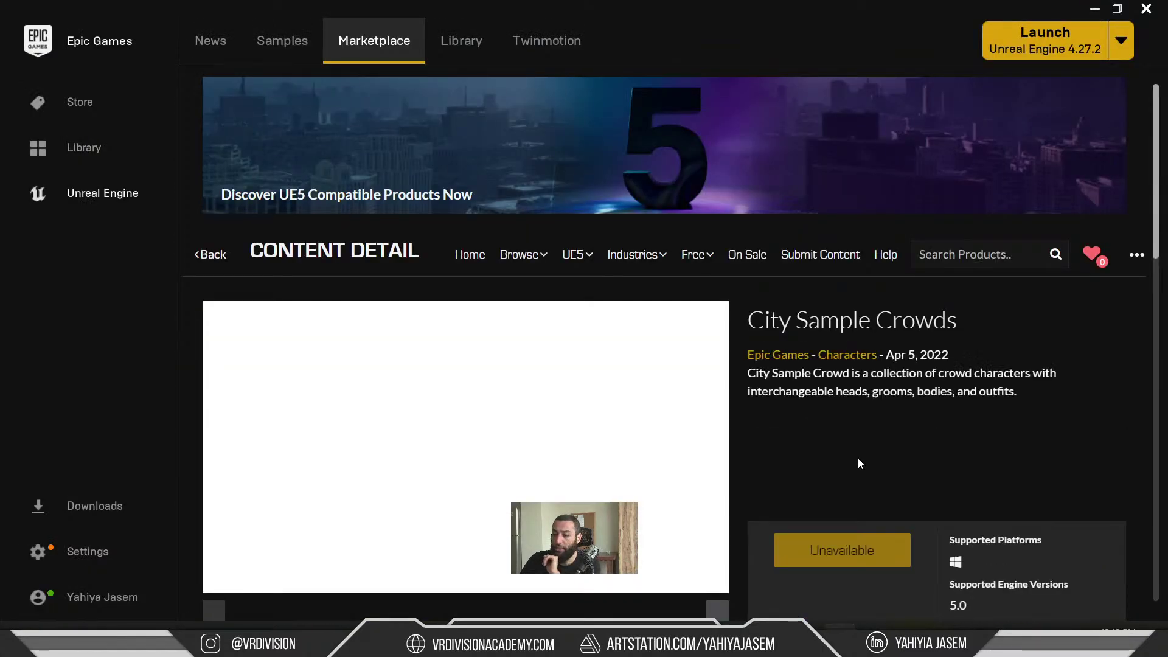
pyautogui.scroll(-4, 858, 461)
pyautogui.click(860, 332)
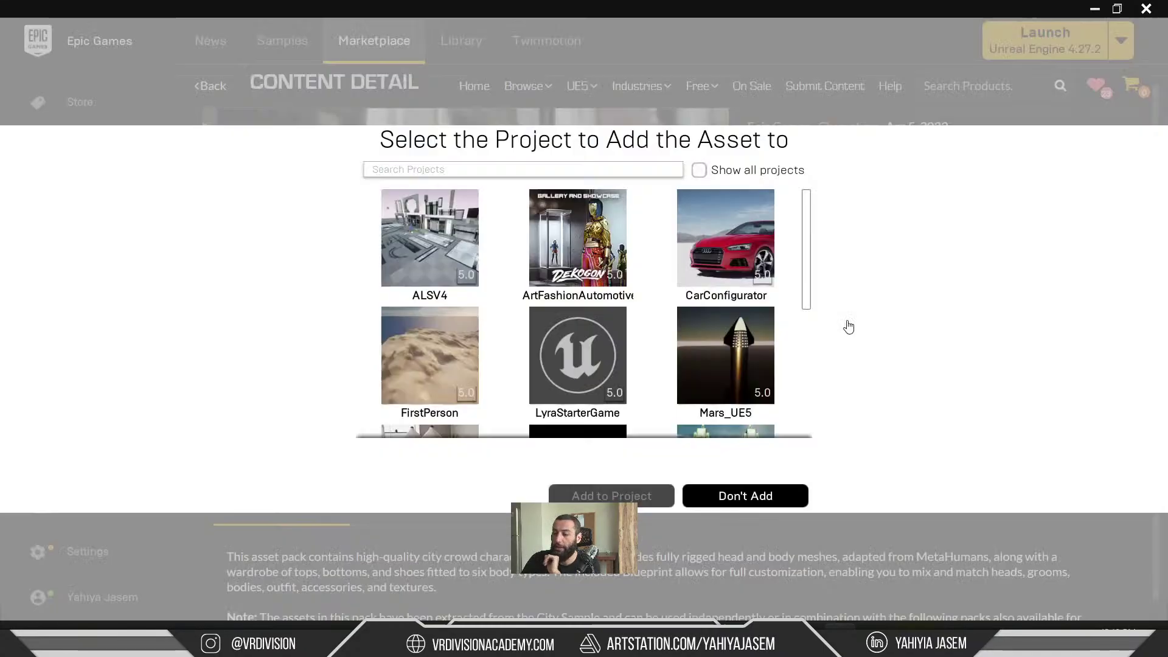
# - Show all projects in the project selection and pick StackOBot as the one to add City Sample Crowds to
pyautogui.scroll(-4, 711, 283)
pyautogui.scroll(4, 700, 286)
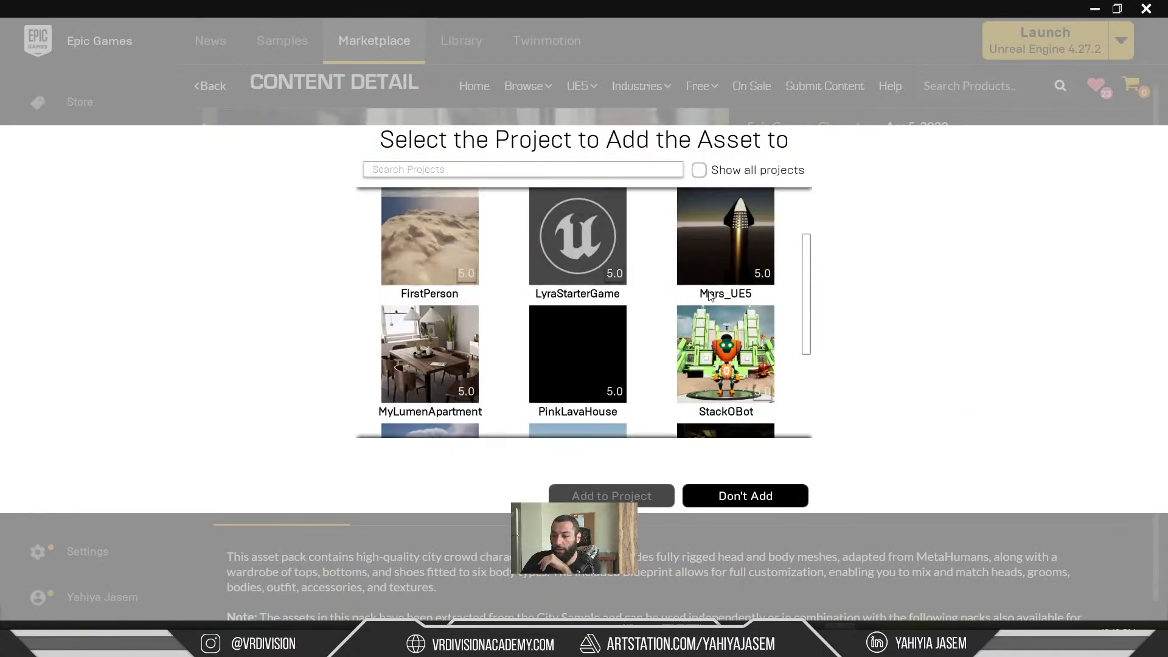
pyautogui.click(725, 243)
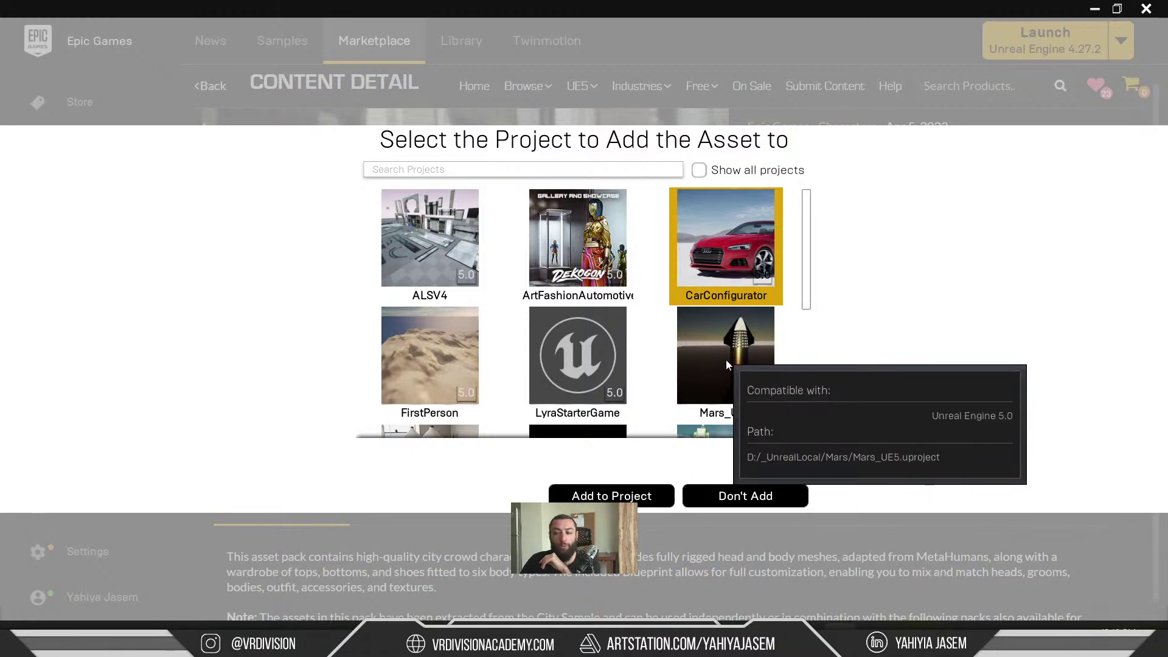
pyautogui.scroll(-5, 725, 360)
pyautogui.scroll(2, 729, 234)
pyautogui.click(699, 170)
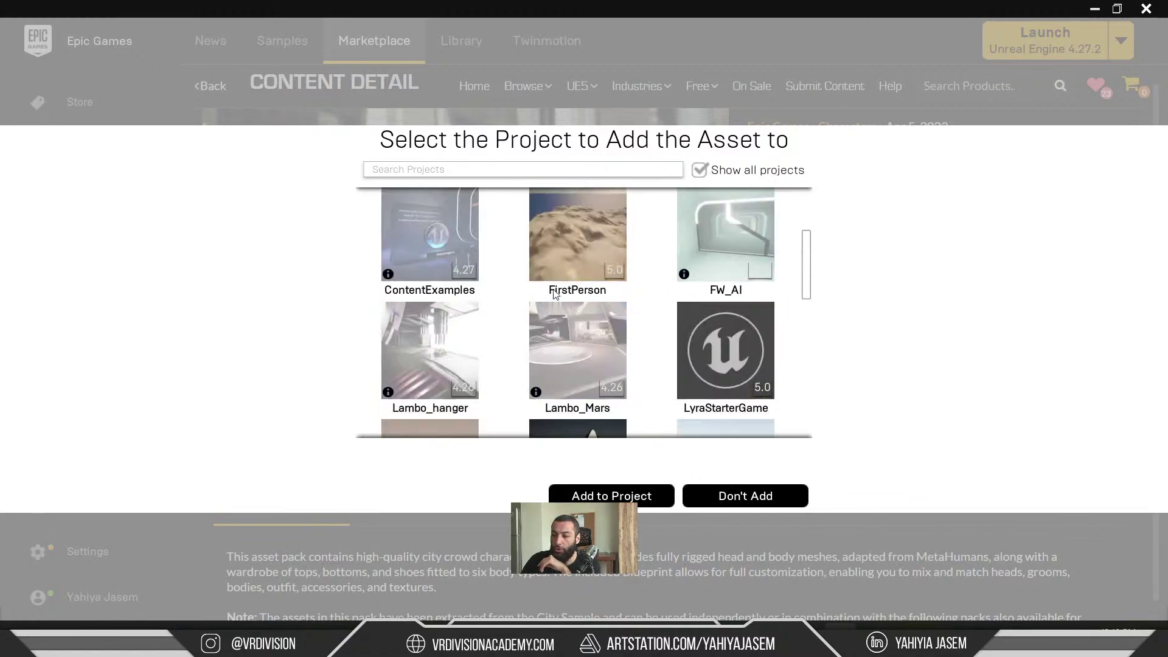
pyautogui.scroll(-6, 676, 269)
pyautogui.click(740, 381)
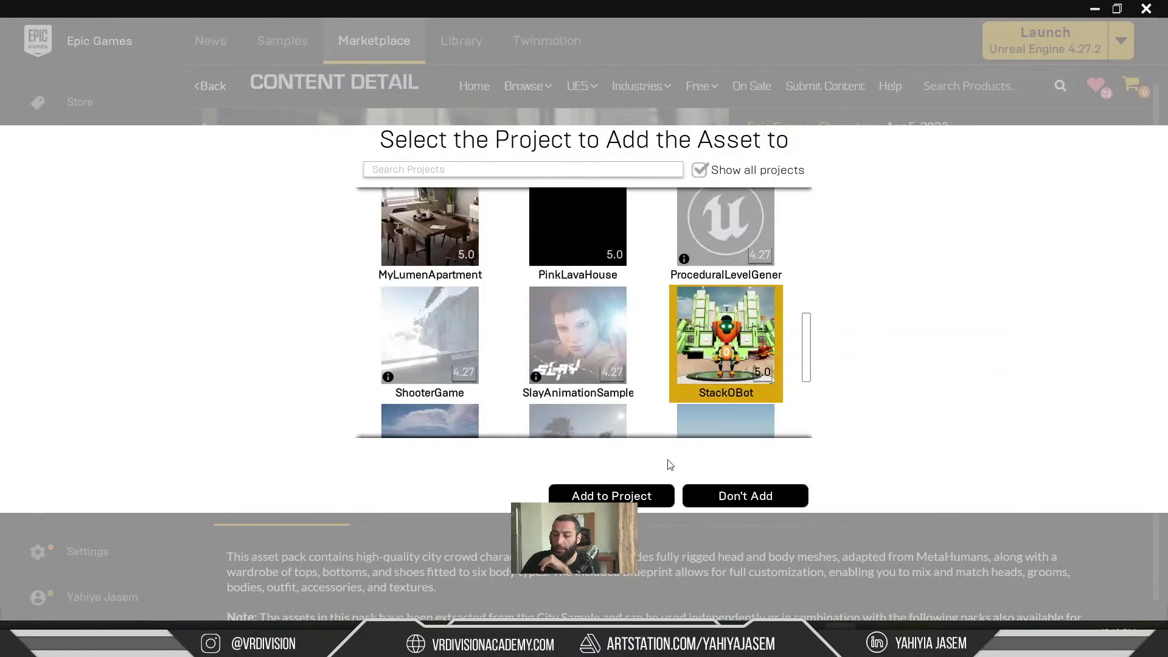
pyautogui.click(640, 494)
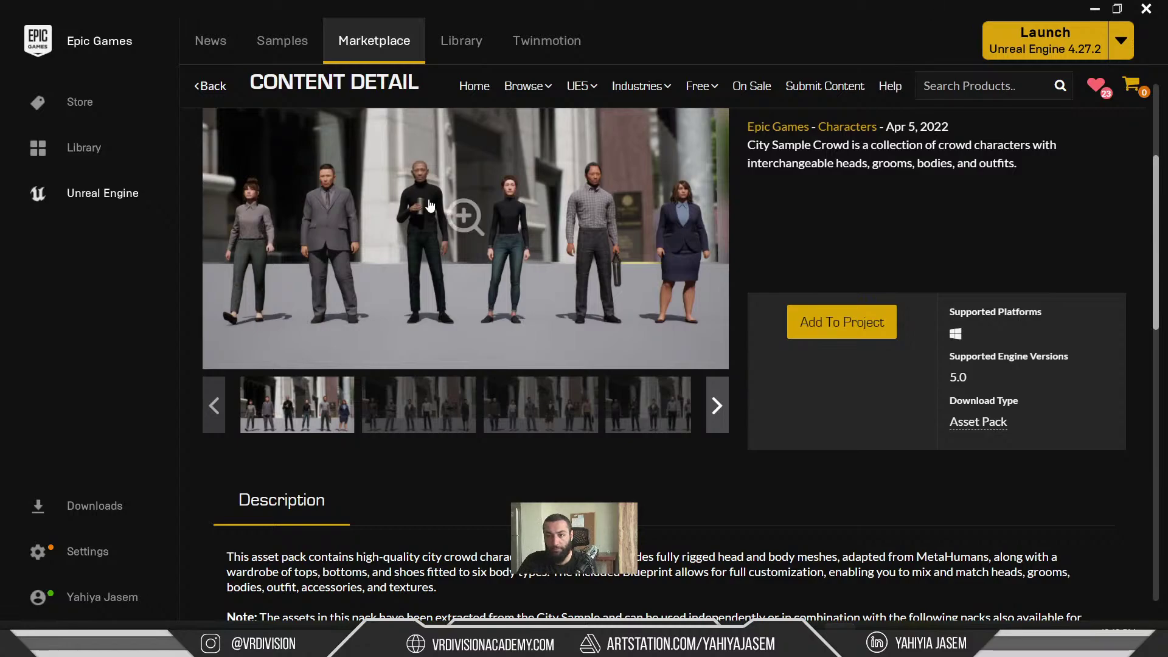
# - Open the Epic Games publisher profile from the City Sample Crowds page and browse its newest products
pyautogui.scroll(3, 389, 238)
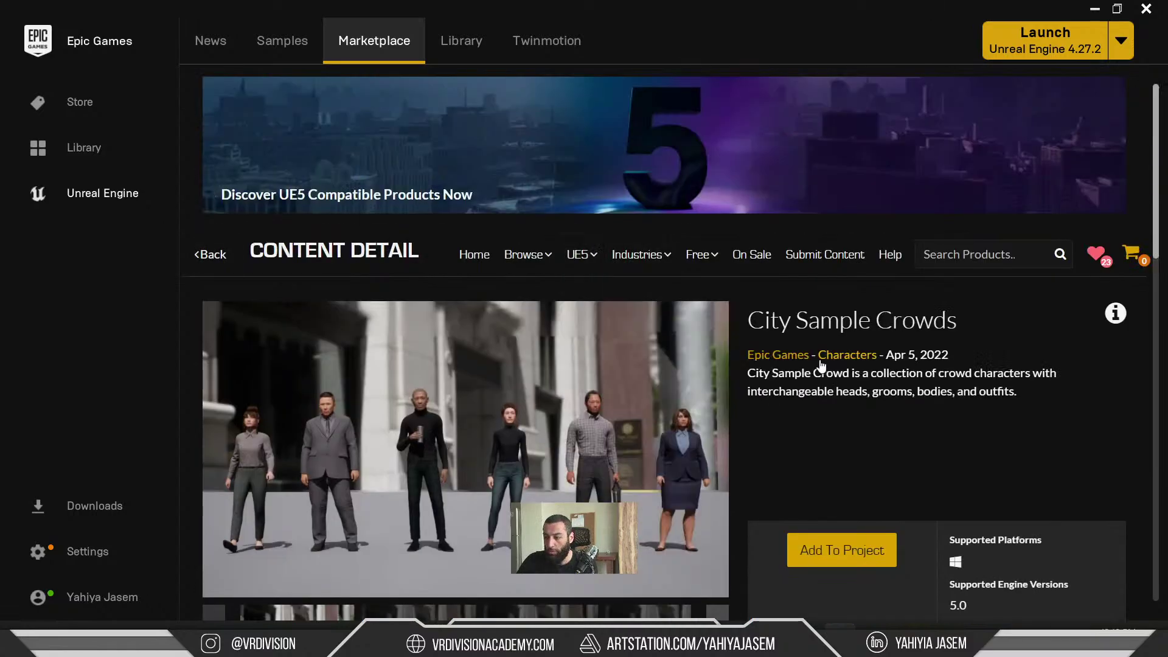
pyautogui.click(783, 355)
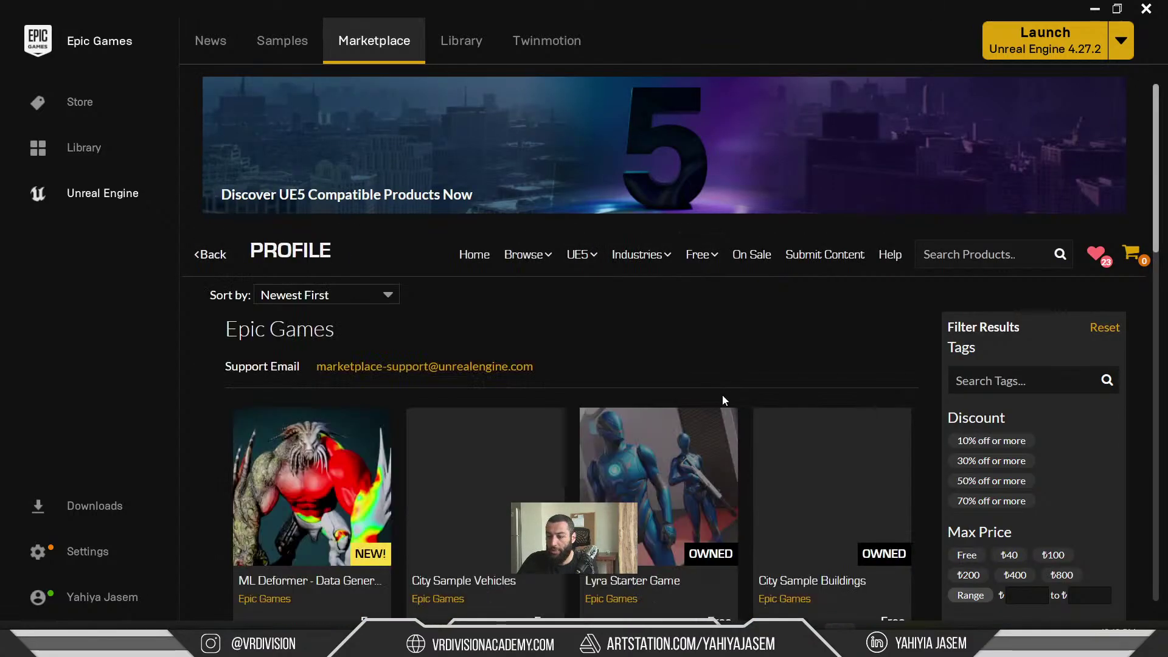
pyautogui.moveTo(700, 255)
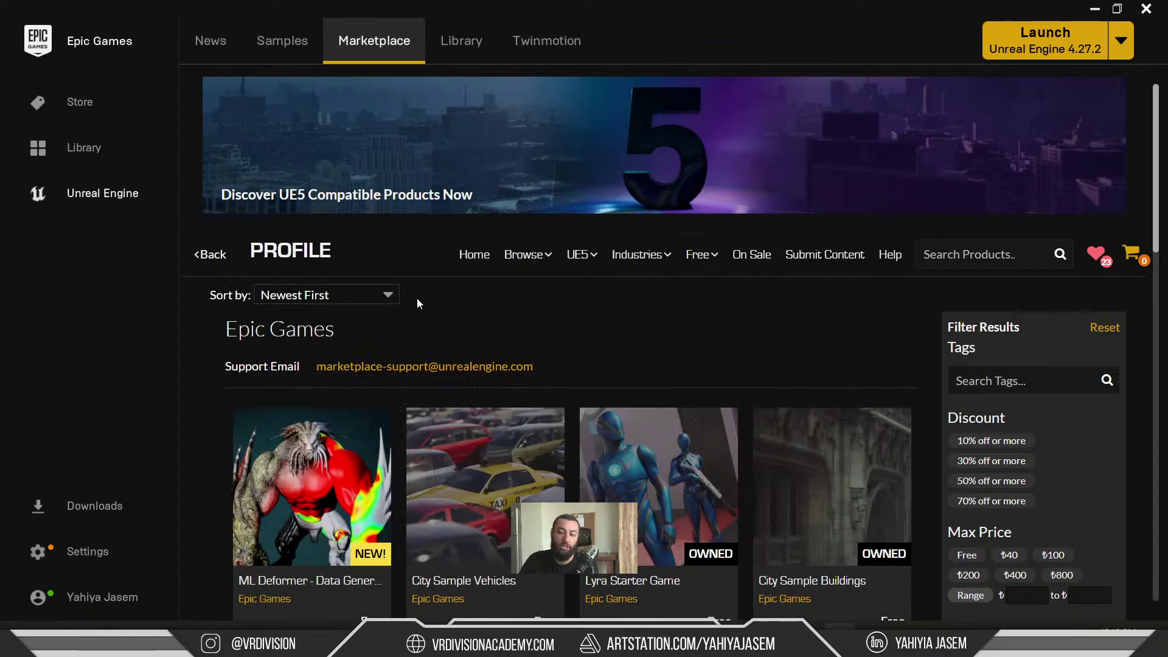
pyautogui.scroll(-4, 417, 298)
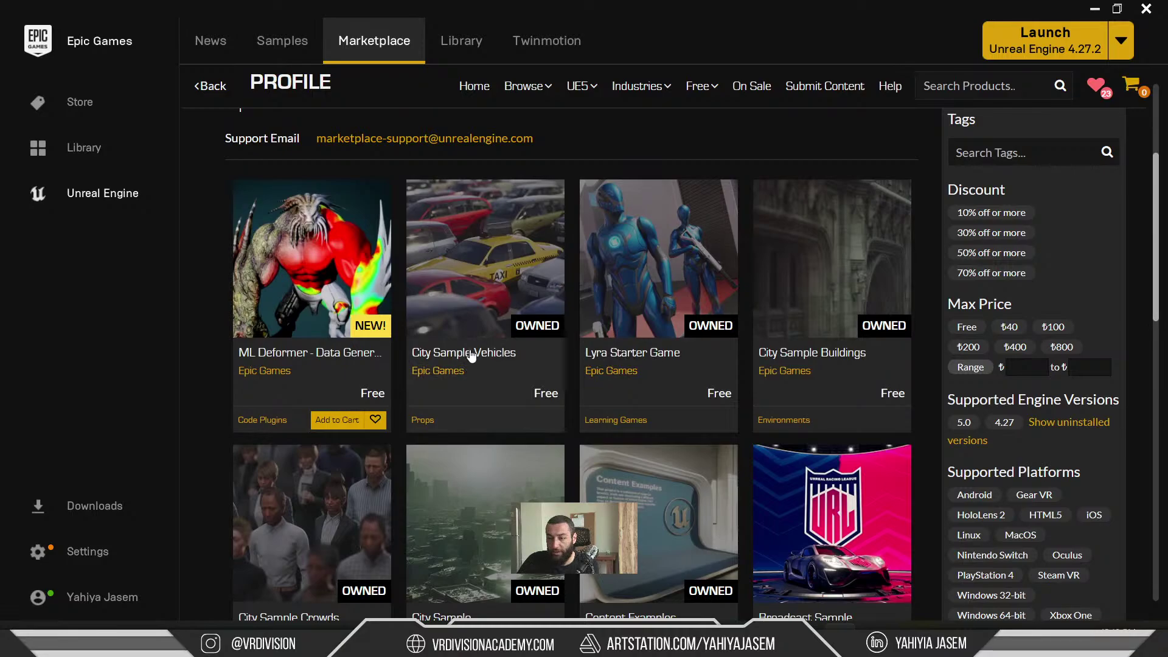
pyautogui.scroll(-4, 472, 356)
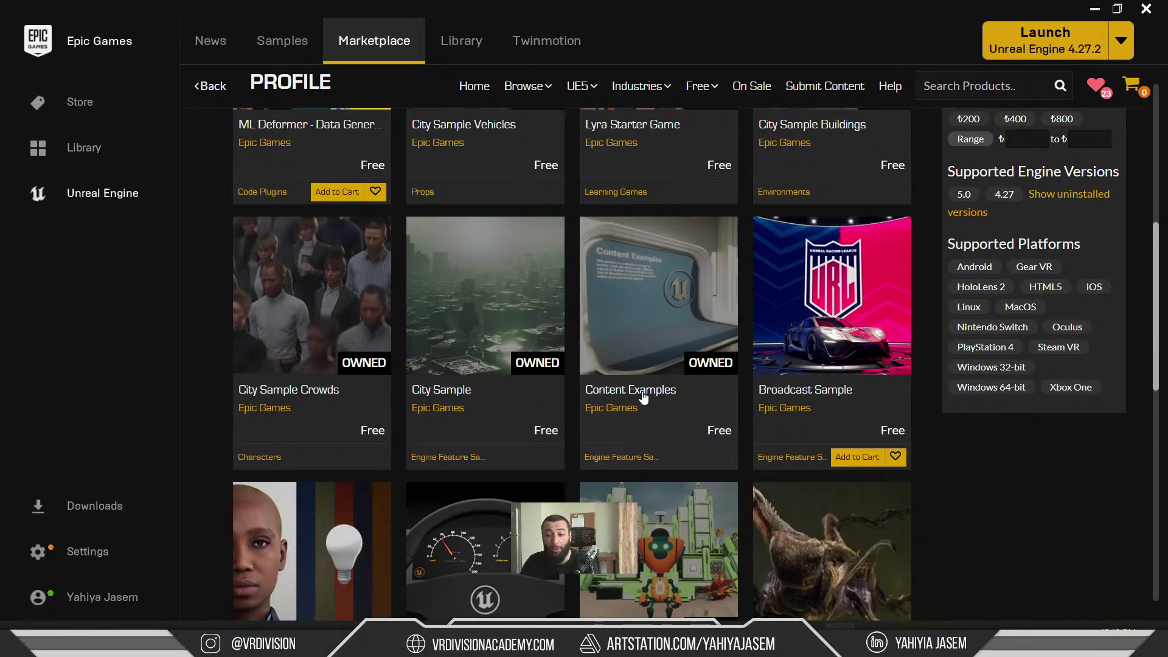
# - Open the Content Examples product page and look over its description
pyautogui.click(686, 282)
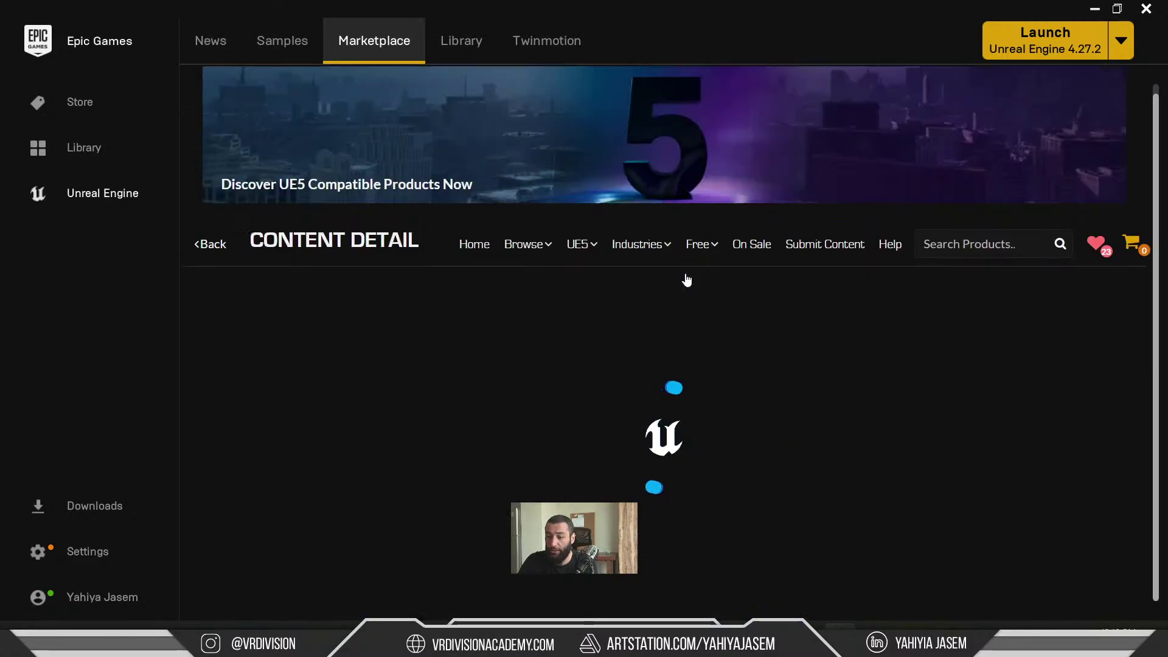
pyautogui.scroll(-10, 673, 290)
pyautogui.scroll(5, 473, 323)
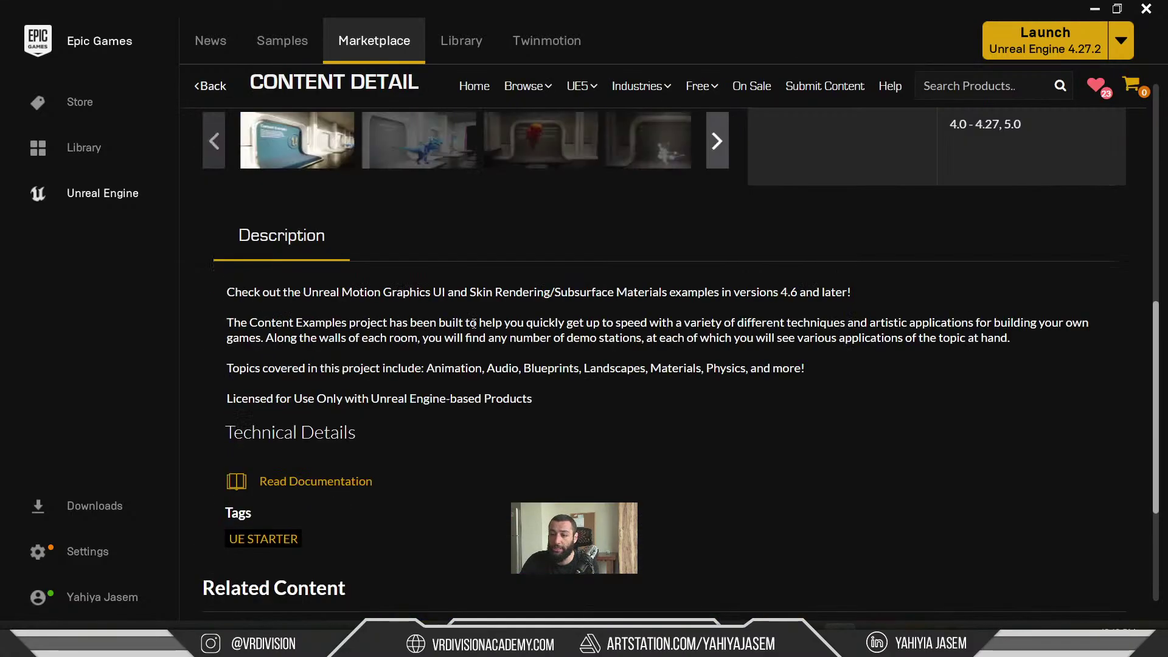
pyautogui.scroll(4, 480, 302)
# - View the Content Examples preview images one after another and return to the Epic Games product list
pyautogui.click(419, 367)
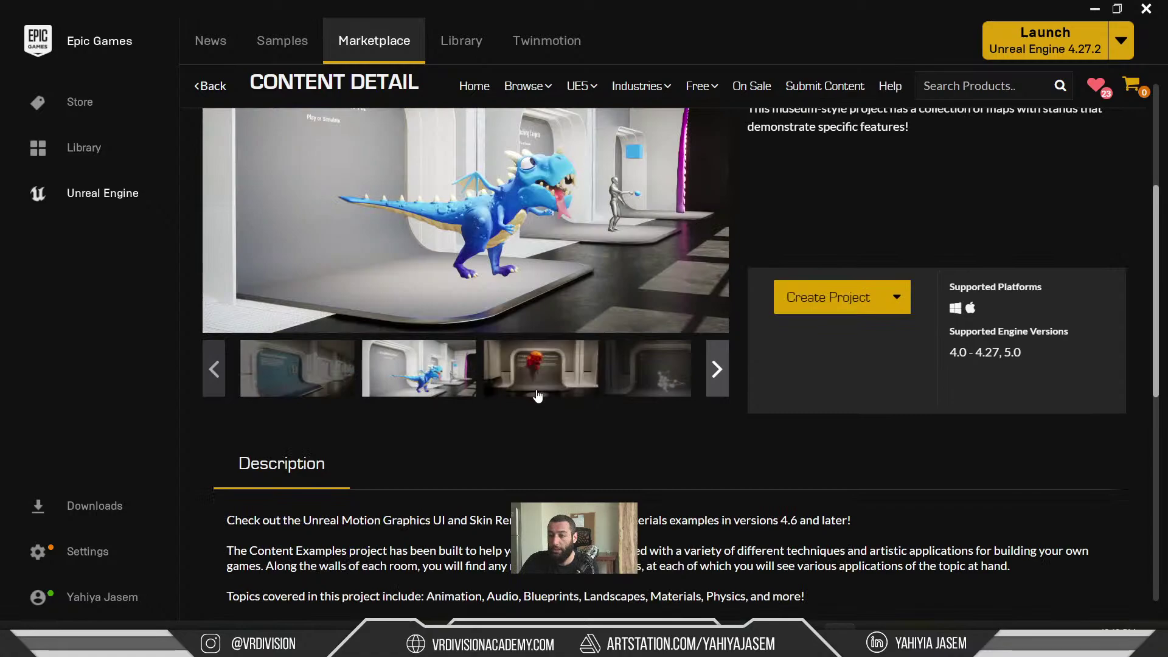
pyautogui.scroll(1, 535, 396)
pyautogui.click(542, 444)
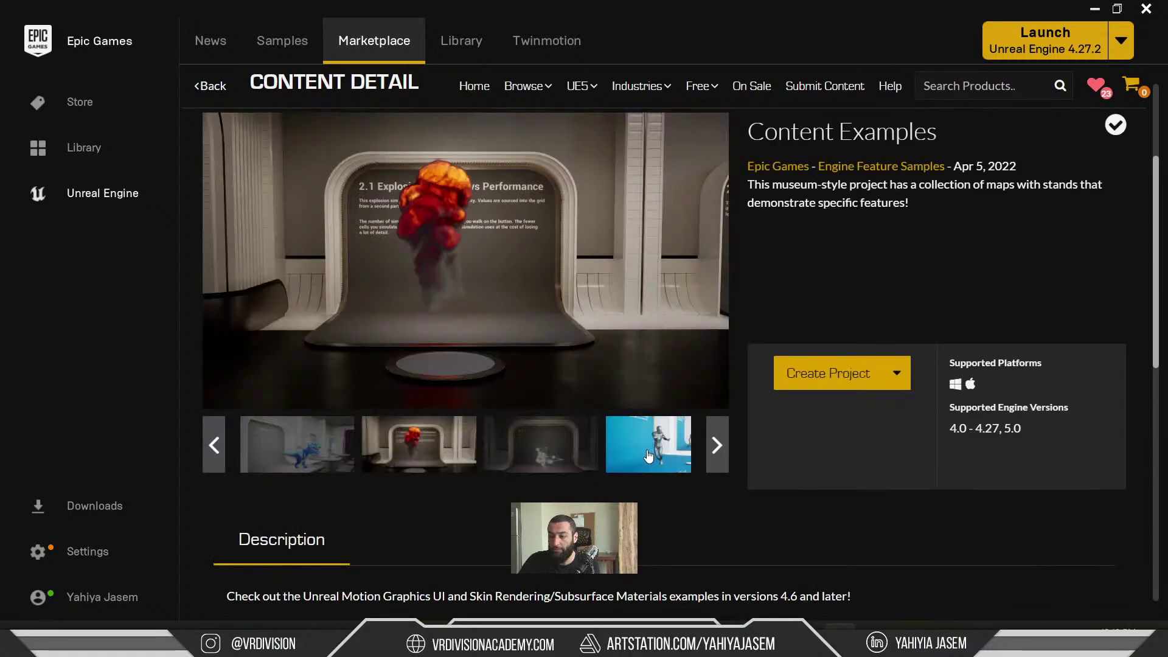
pyautogui.click(649, 457)
pyautogui.click(560, 454)
pyautogui.click(357, 456)
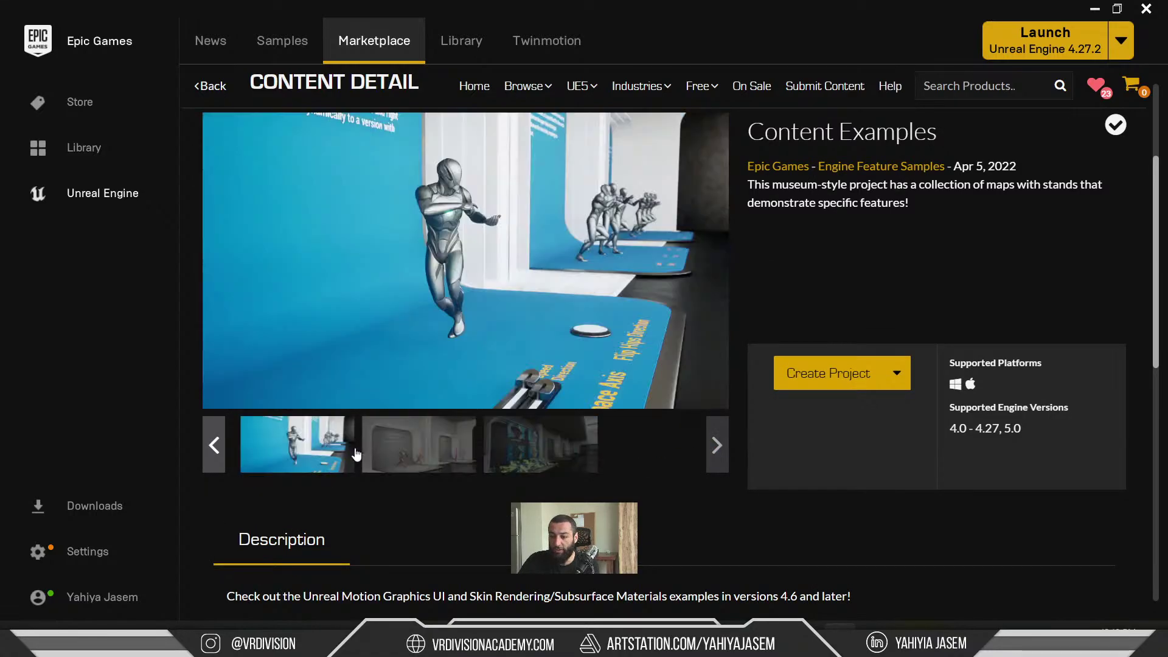
pyautogui.click(210, 86)
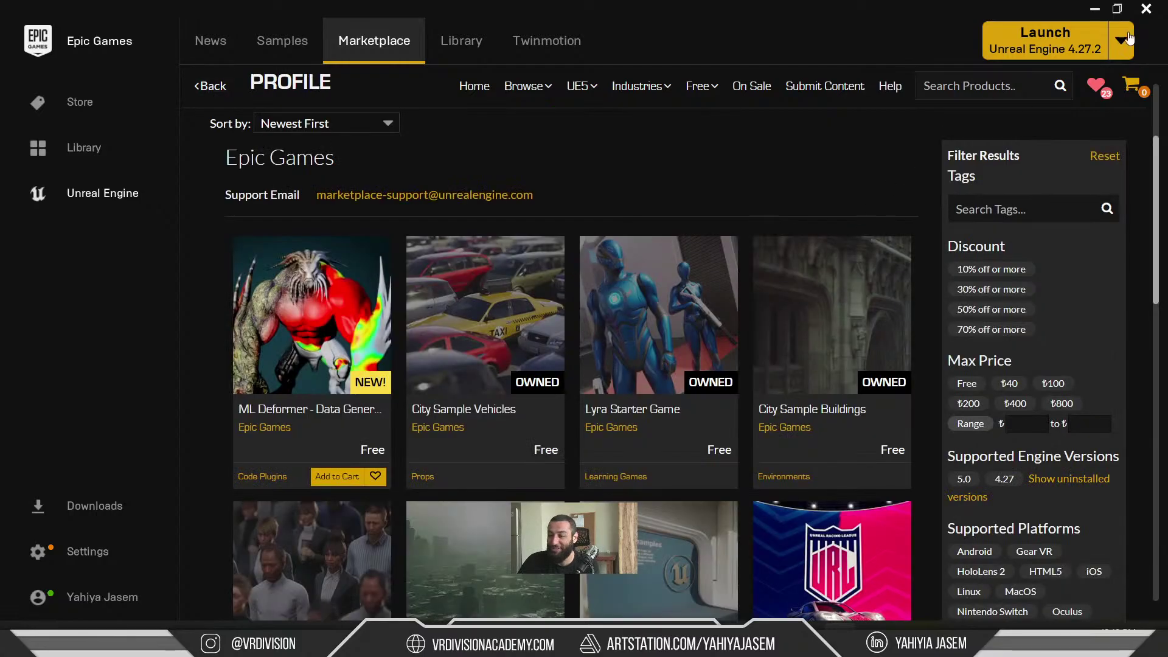
# - Minimize the Epic Games Launcher and close all City Sample pages in the browser to return to Unreal Editor
pyautogui.scroll(-10, 942, 227)
pyautogui.click(1099, 10)
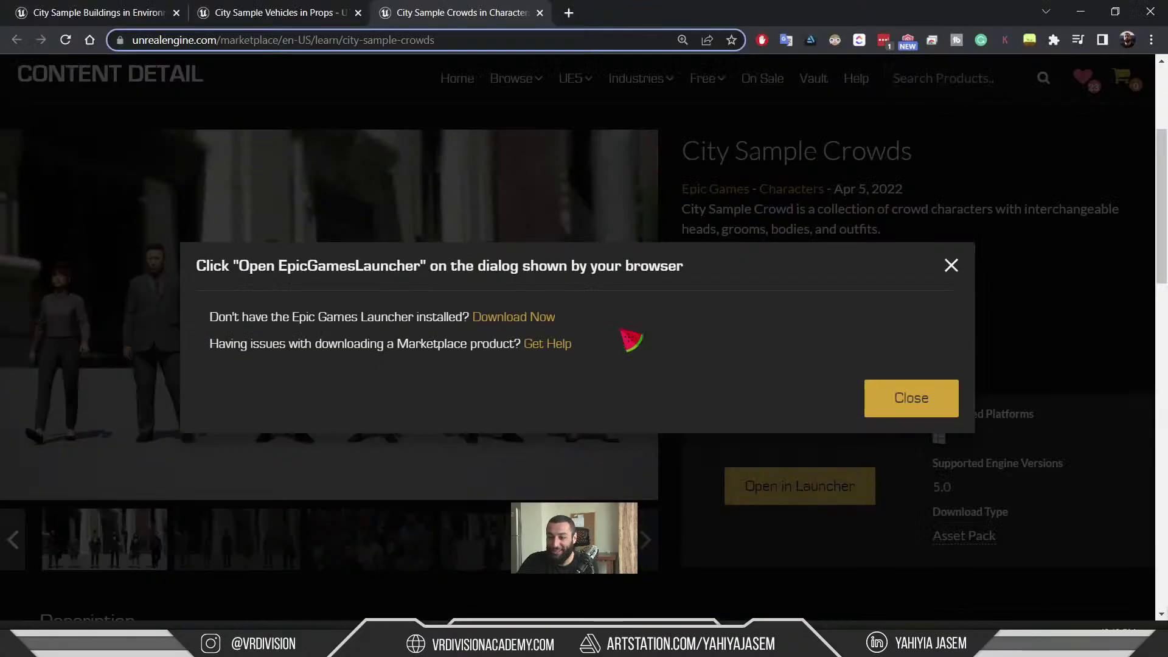
pyautogui.click(931, 404)
pyautogui.hotkey('ctrl', 'w')
pyautogui.hotkey('ctrl', 'w')
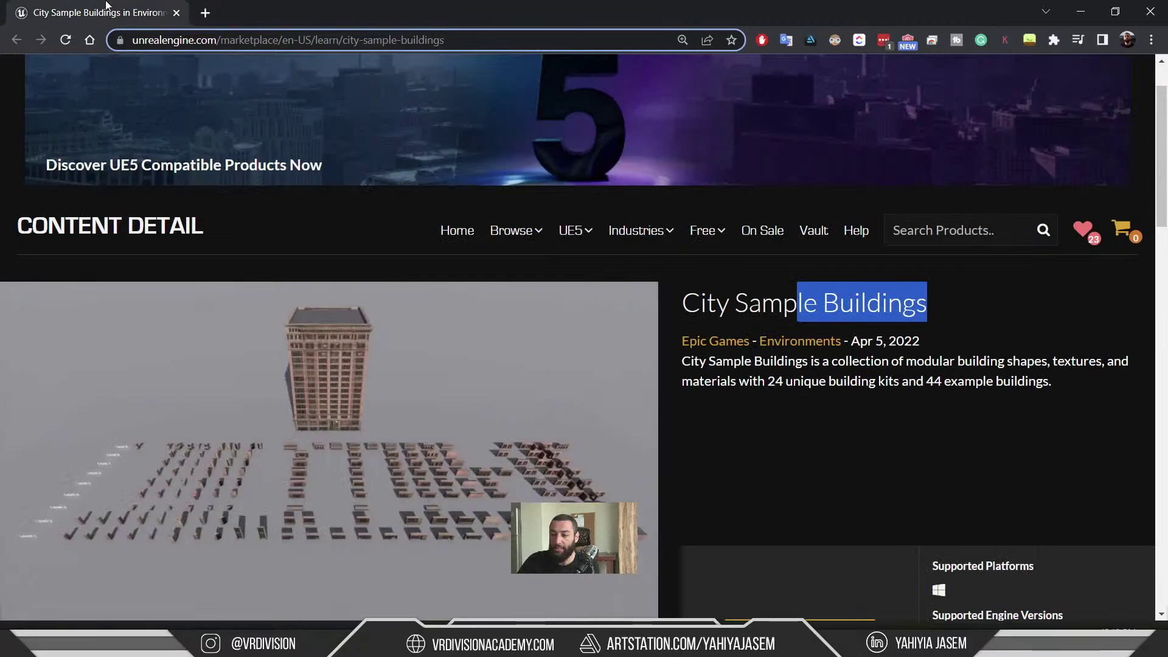
pyautogui.hotkey('ctrl', 'w')
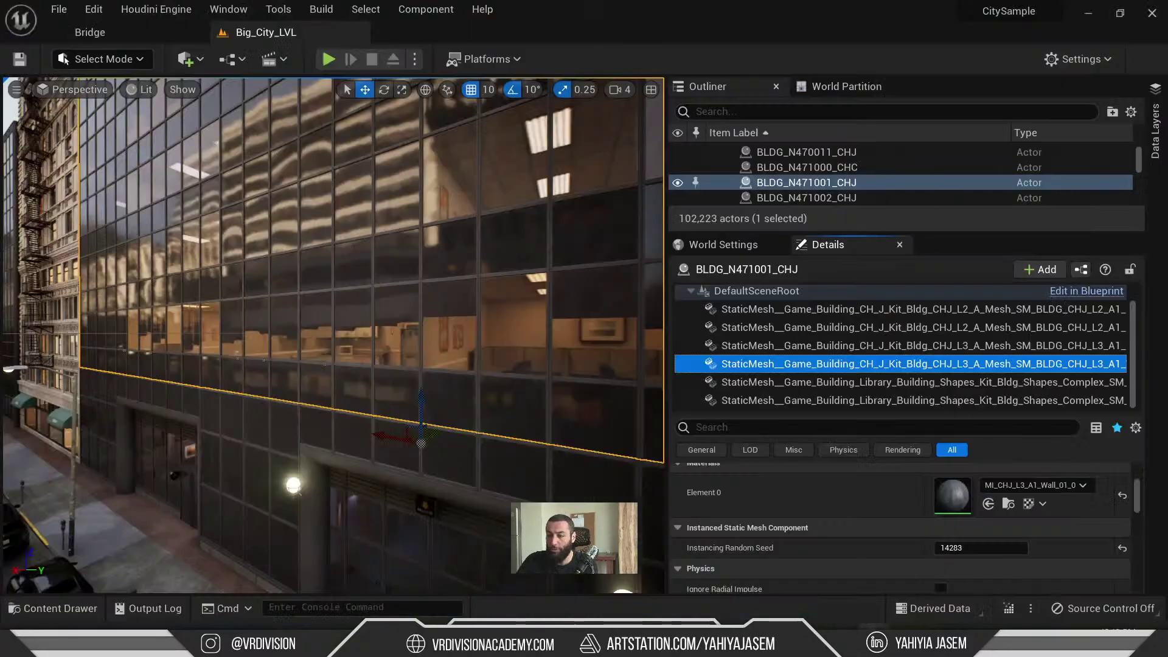
# - Turn the view down the street in Big_City_LVL and open the Vehicle folder in the project content
pyautogui.moveTo(340, 215); pyautogui.dragTo(269, 244)
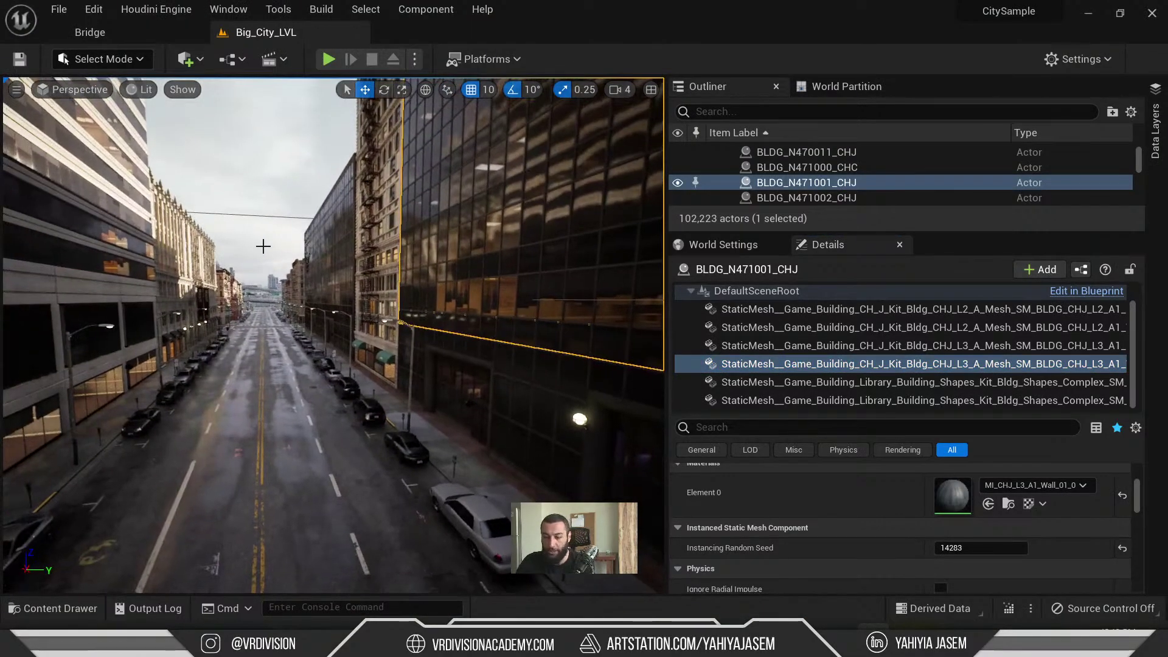
pyautogui.hotkey('ctrl', 'space')
pyautogui.click(119, 487)
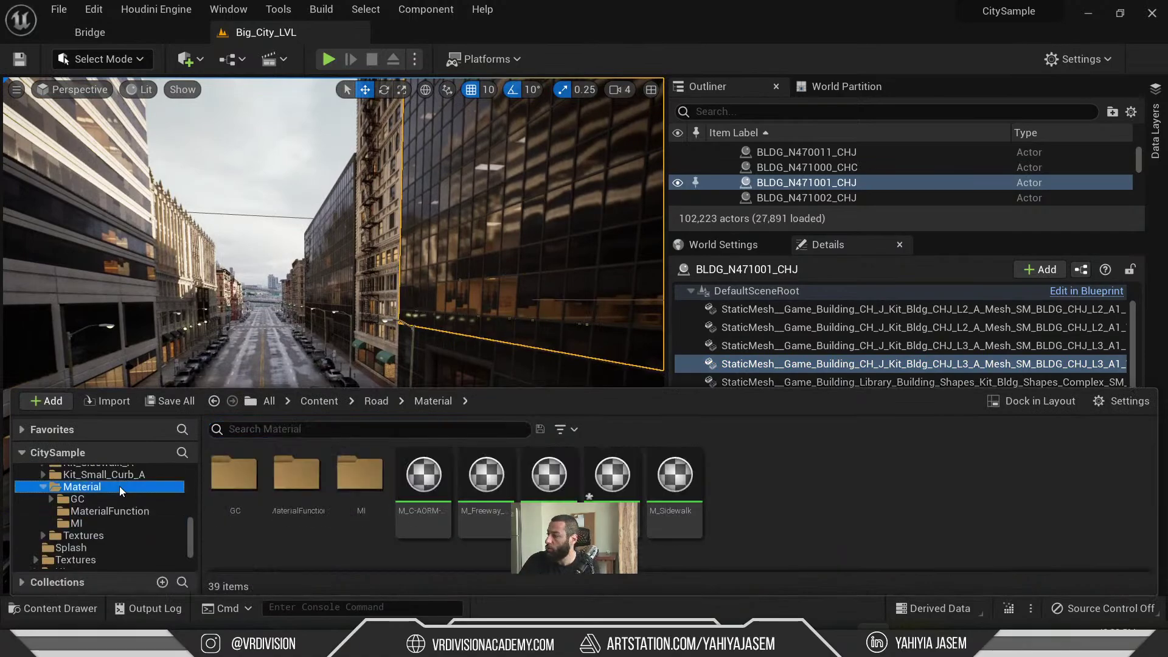
pyautogui.scroll(-1, 98, 528)
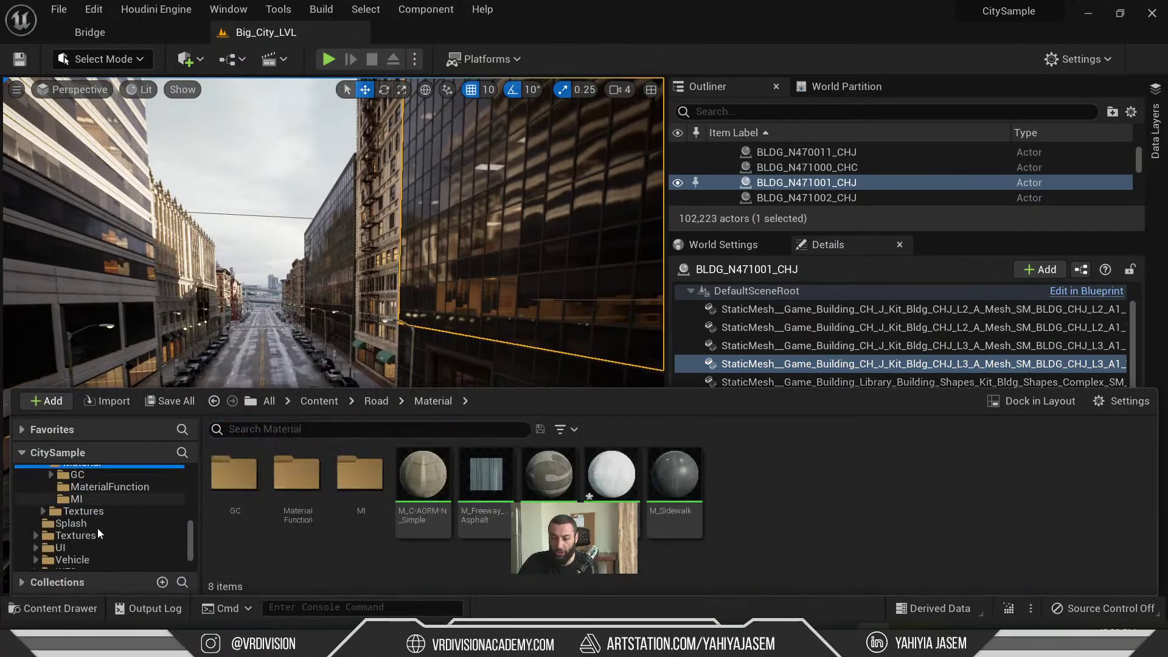
pyautogui.scroll(-1, 93, 542)
pyautogui.scroll(1, 93, 541)
pyautogui.scroll(-1, 93, 542)
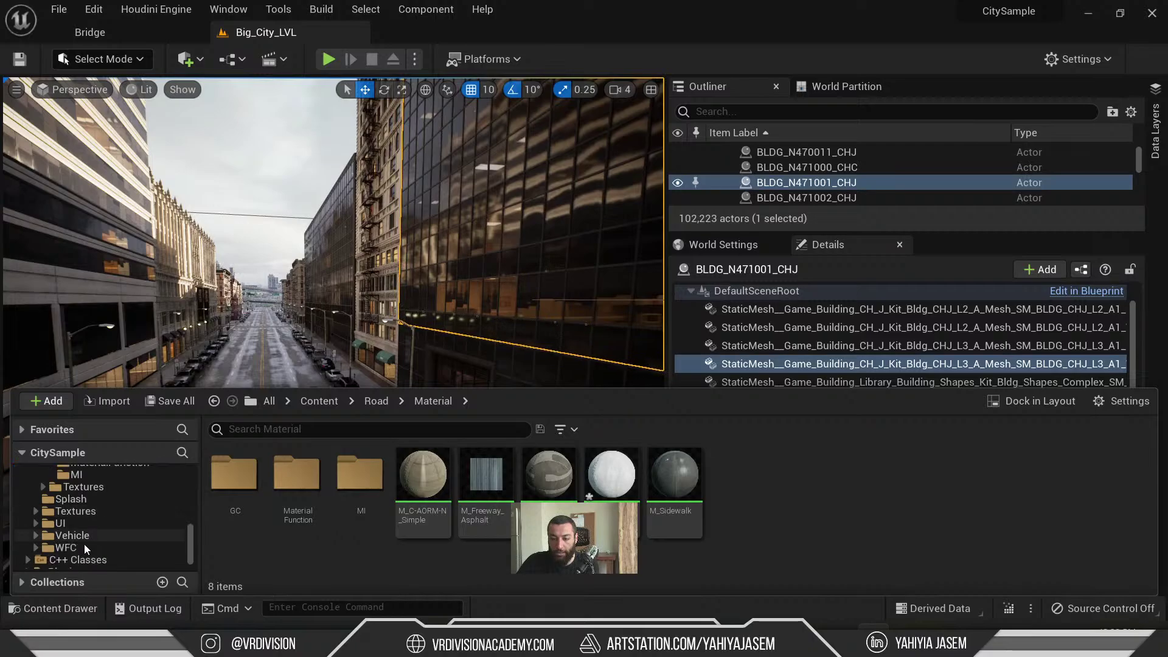
pyautogui.click(82, 536)
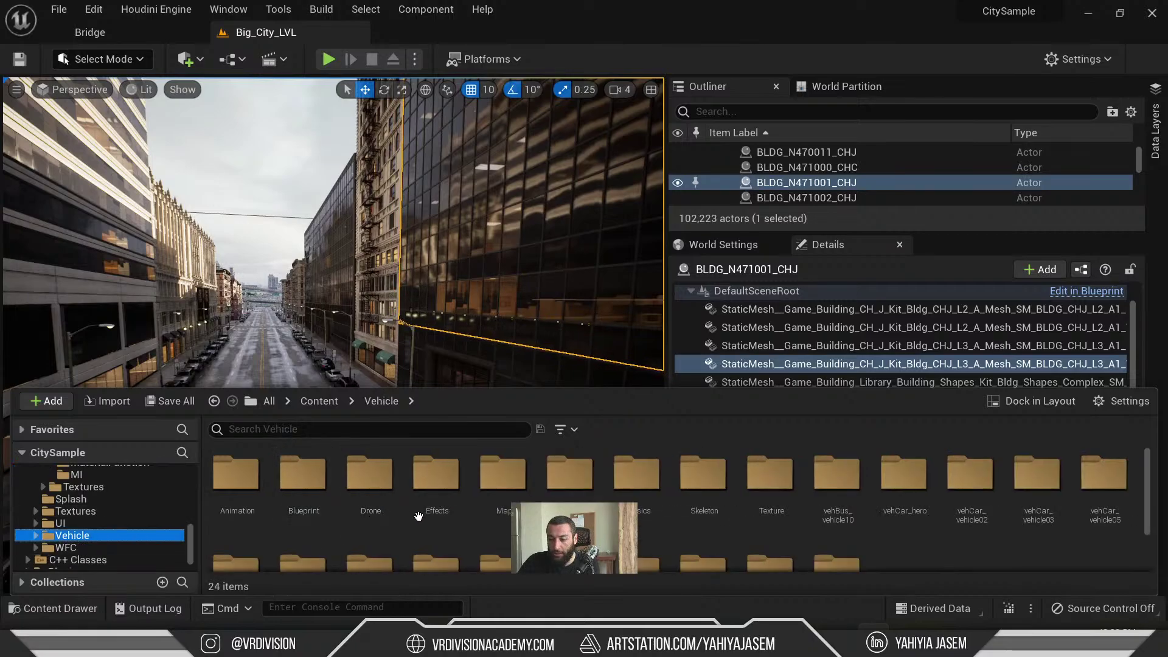
# - Look inside the Drone subfolder and return to the Vehicle folder
pyautogui.doubleClick(369, 478)
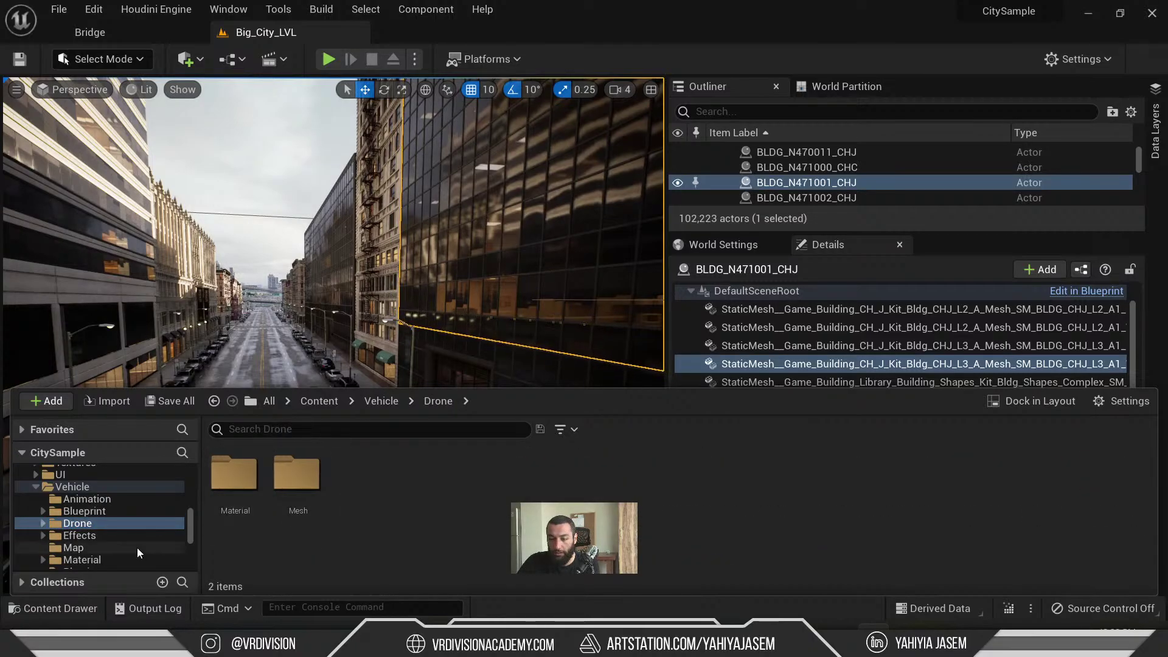
pyautogui.scroll(-1, 104, 538)
pyautogui.scroll(1, 90, 492)
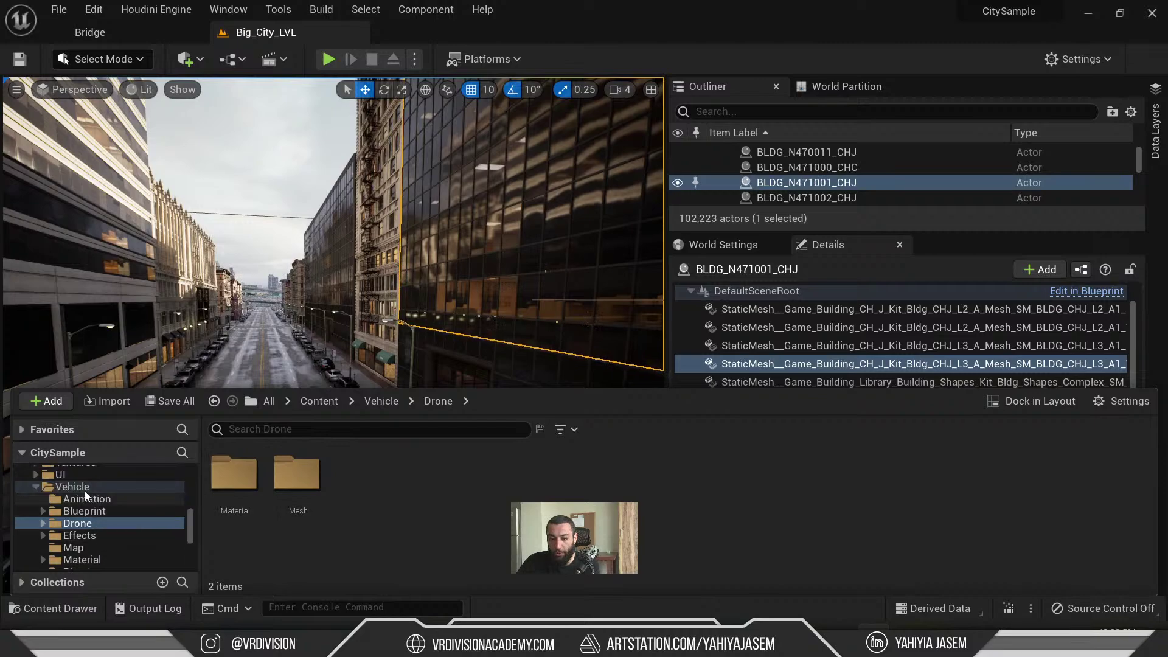
pyautogui.click(72, 487)
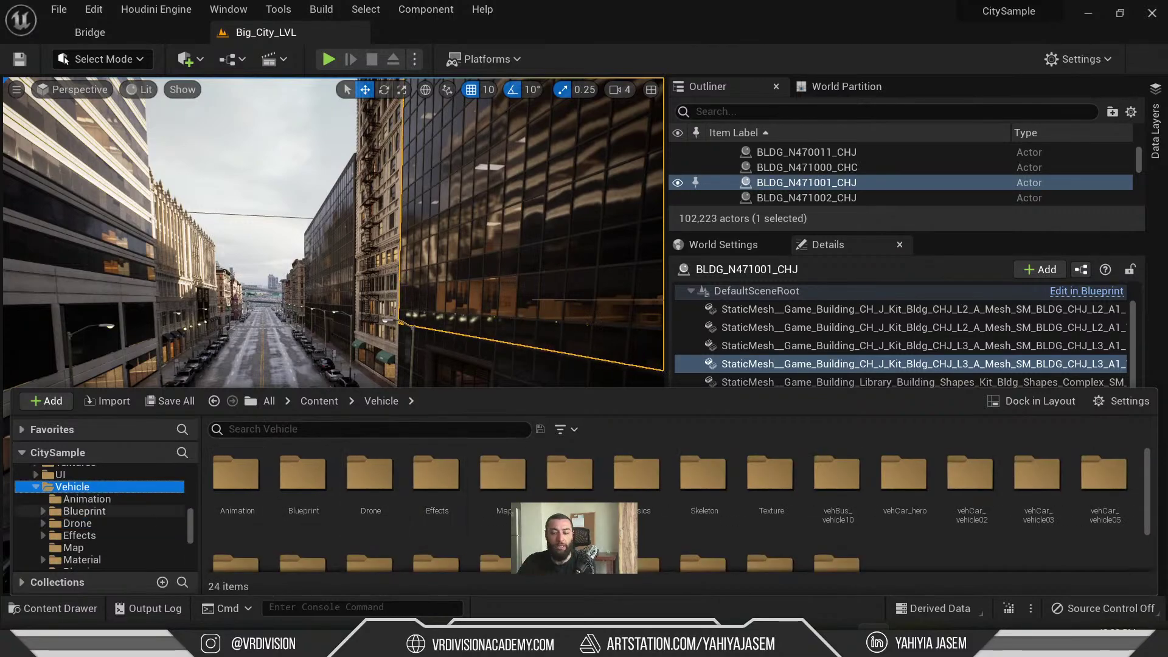
# - Filter the Vehicle folder's content to show only Static Mesh assets
pyautogui.click(572, 430)
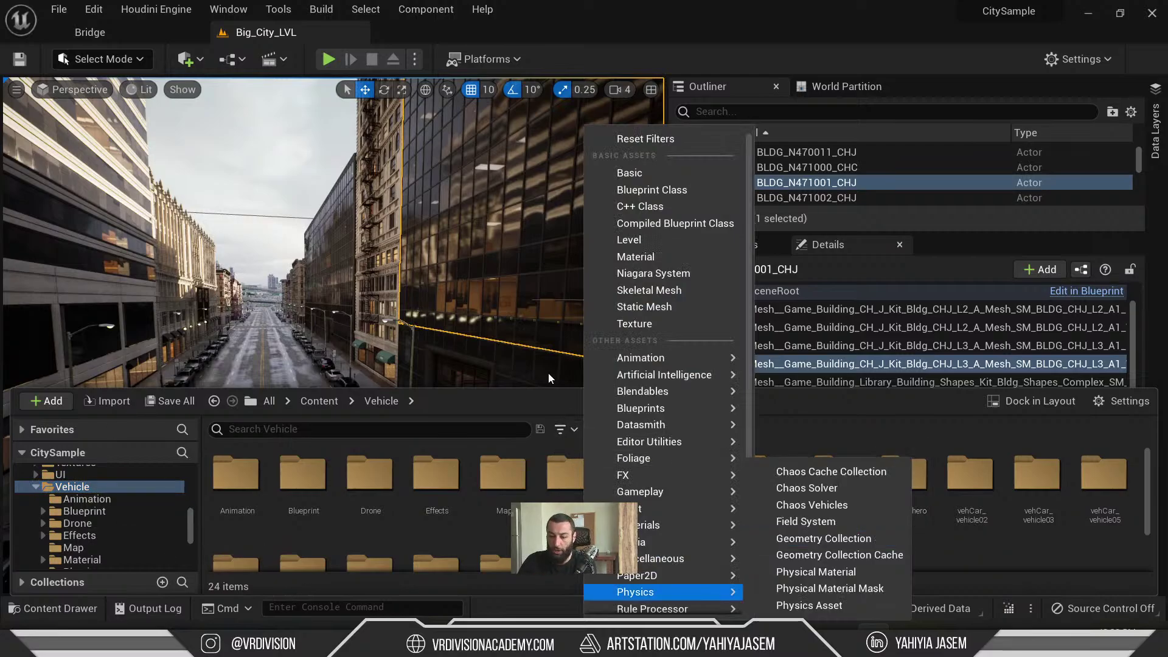
pyautogui.click(568, 432)
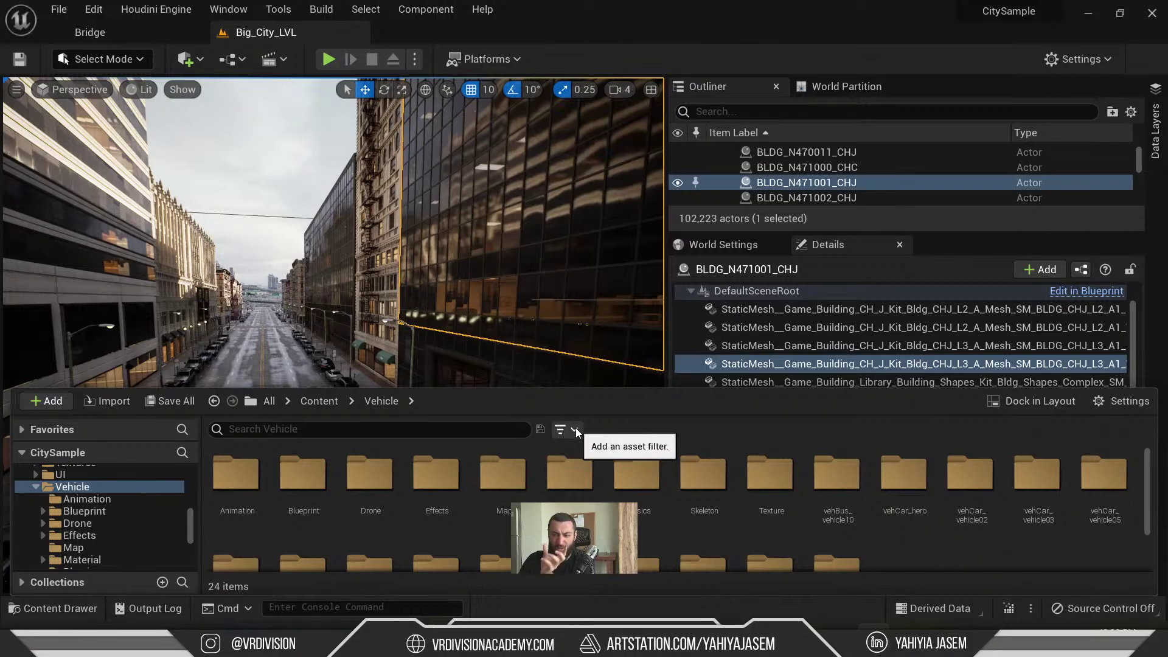
pyautogui.click(572, 430)
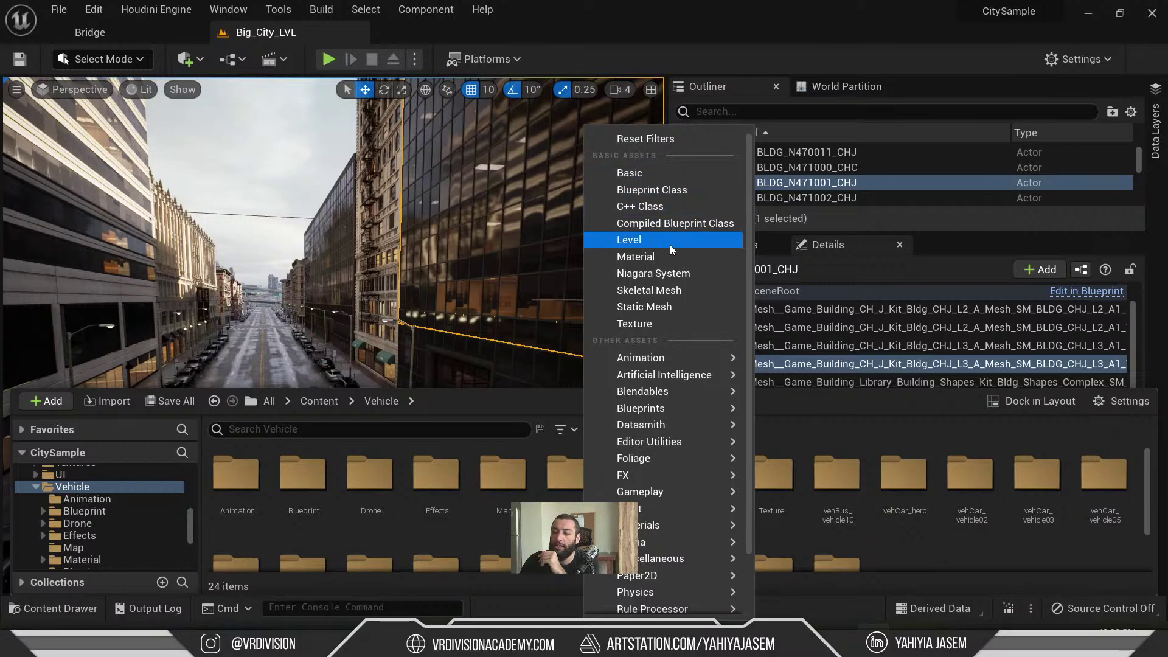
pyautogui.click(644, 309)
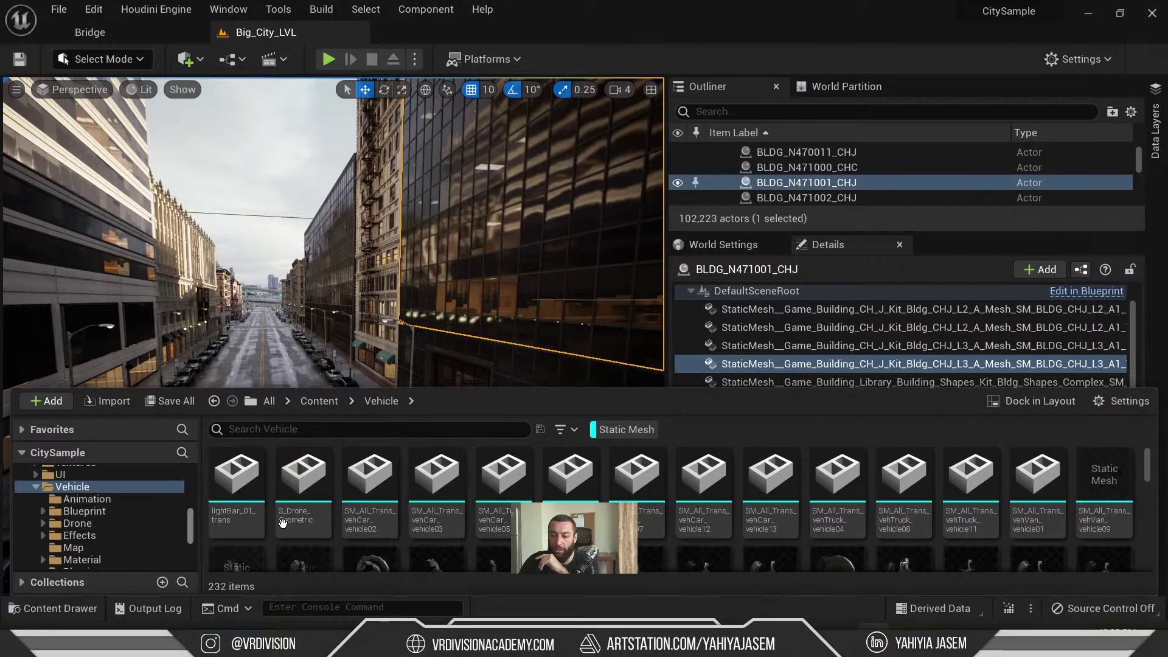
# - Open the SM_Door_Front_L_vehCar_vehicle05 mesh, inspect it from both sides, close it and return to the project content
pyautogui.moveTo(519, 489)
pyautogui.scroll(-3, 541, 491)
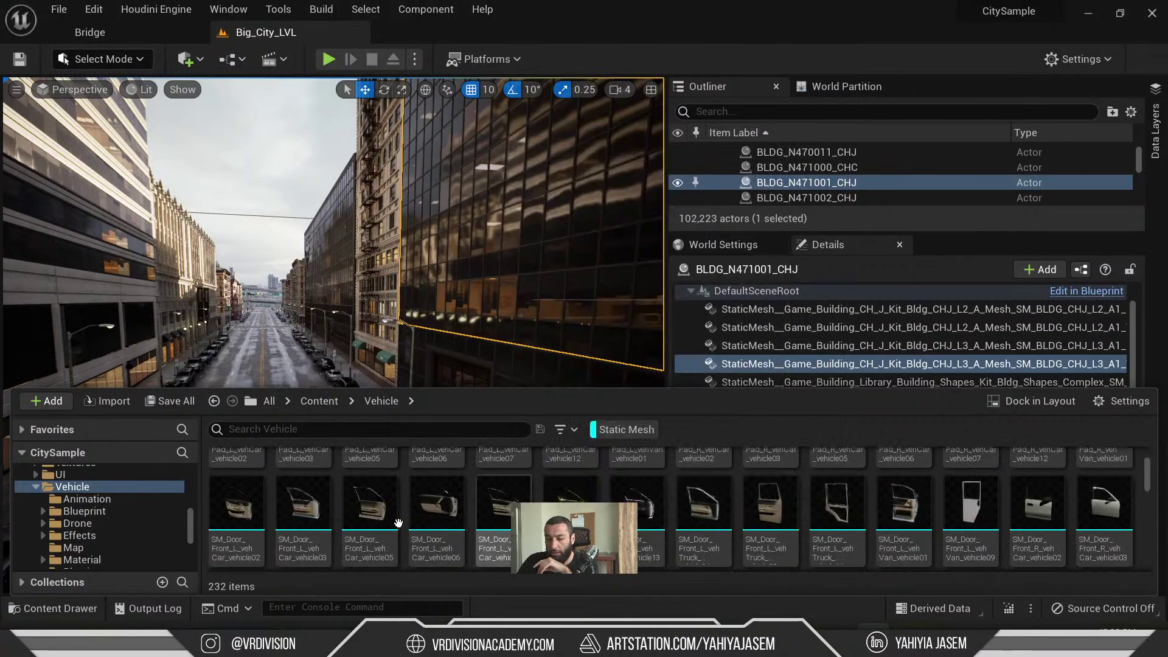
pyautogui.scroll(1, 132, 493)
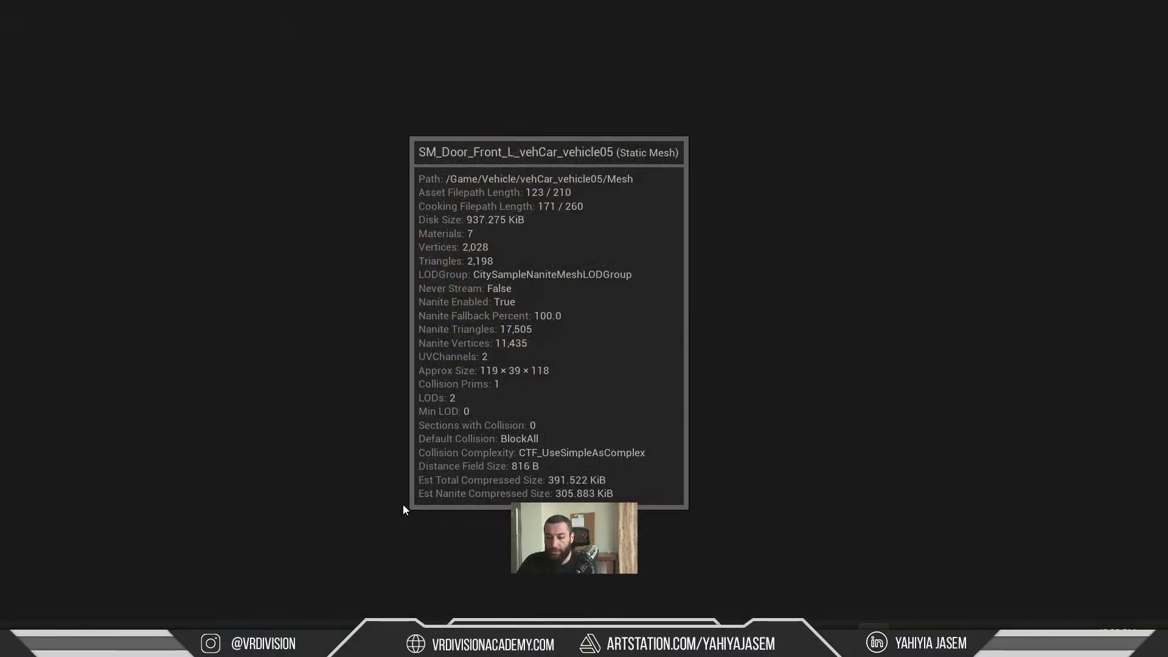
pyautogui.doubleClick(403, 505)
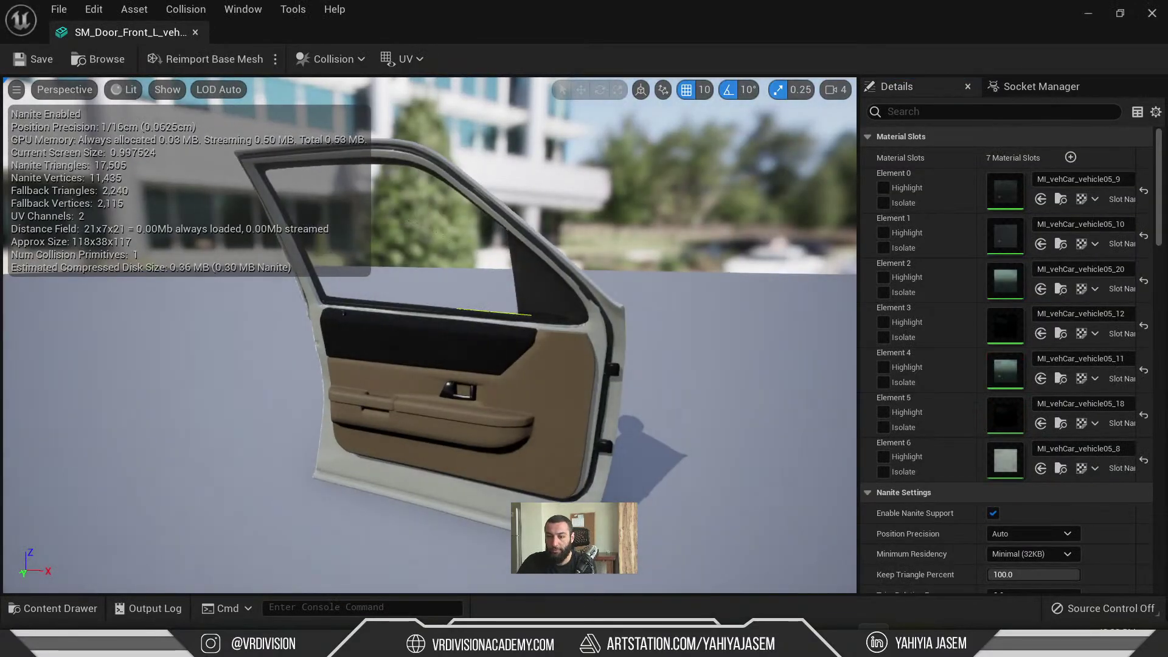
pyautogui.moveTo(548, 341); pyautogui.dragTo(73, 335)
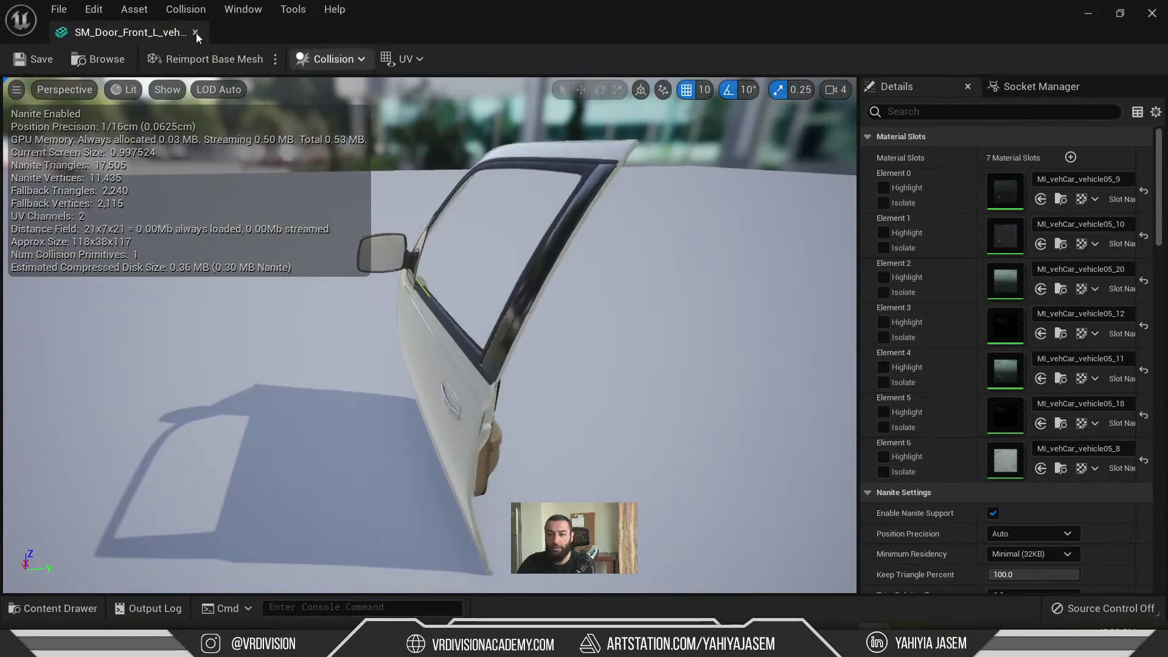
pyautogui.click(196, 33)
pyautogui.click(61, 608)
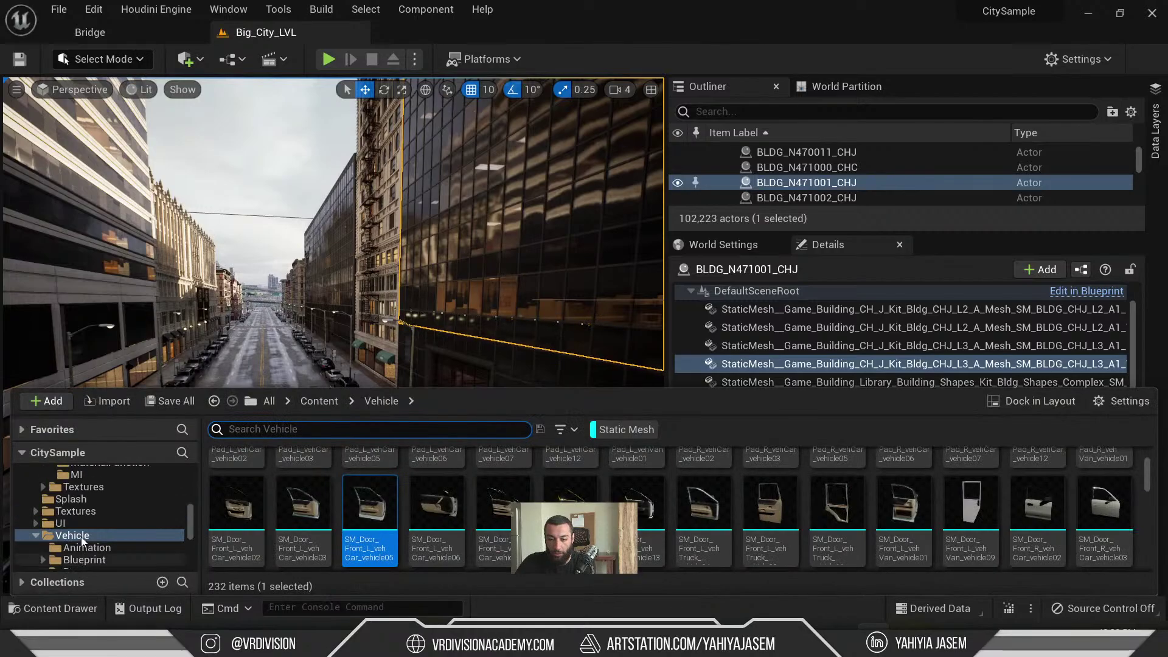
pyautogui.scroll(10, 82, 539)
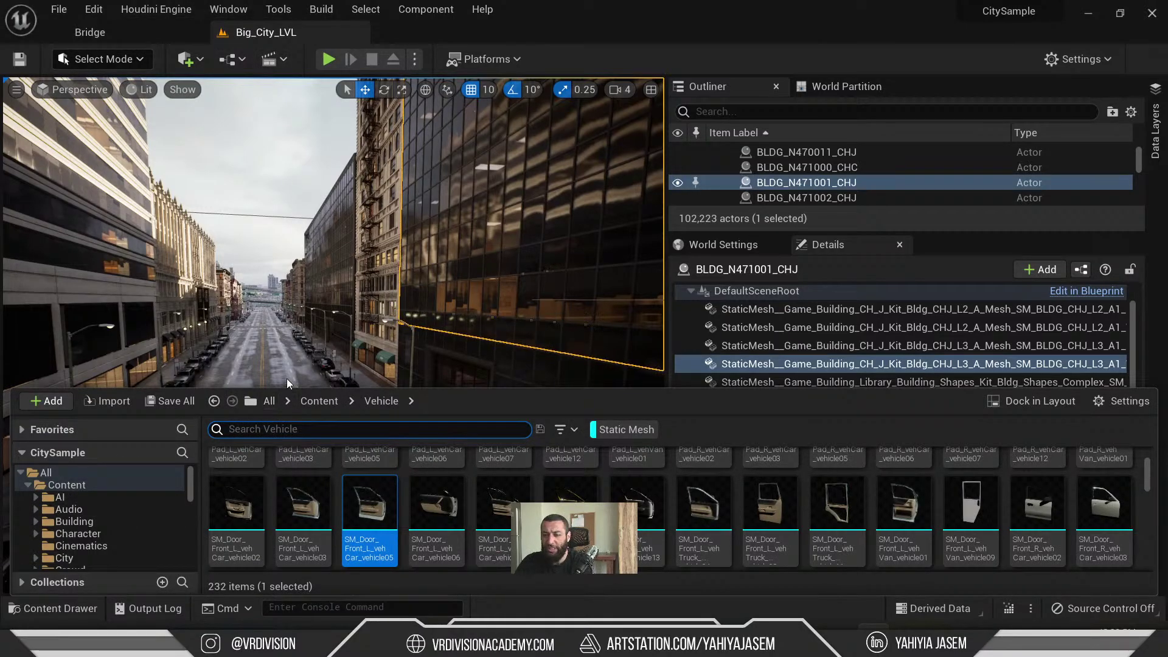
# - Open a Content Browser, try it docked beside the level viewport, and place it as a floating window over the level
pyautogui.click(229, 9)
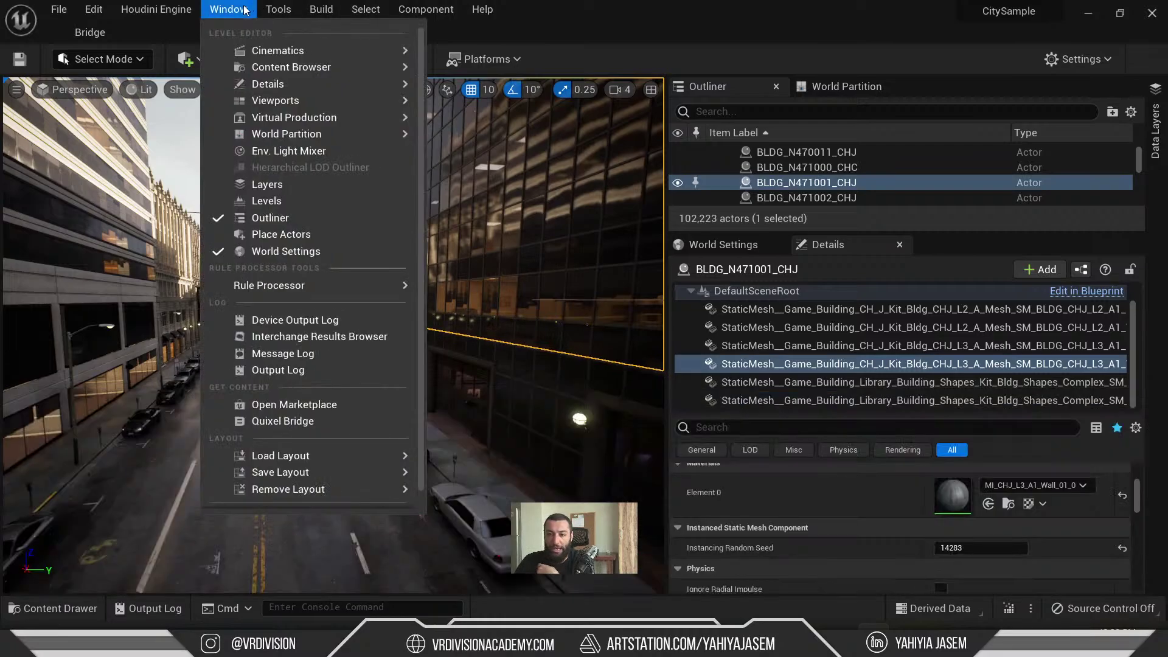
pyautogui.click(491, 77)
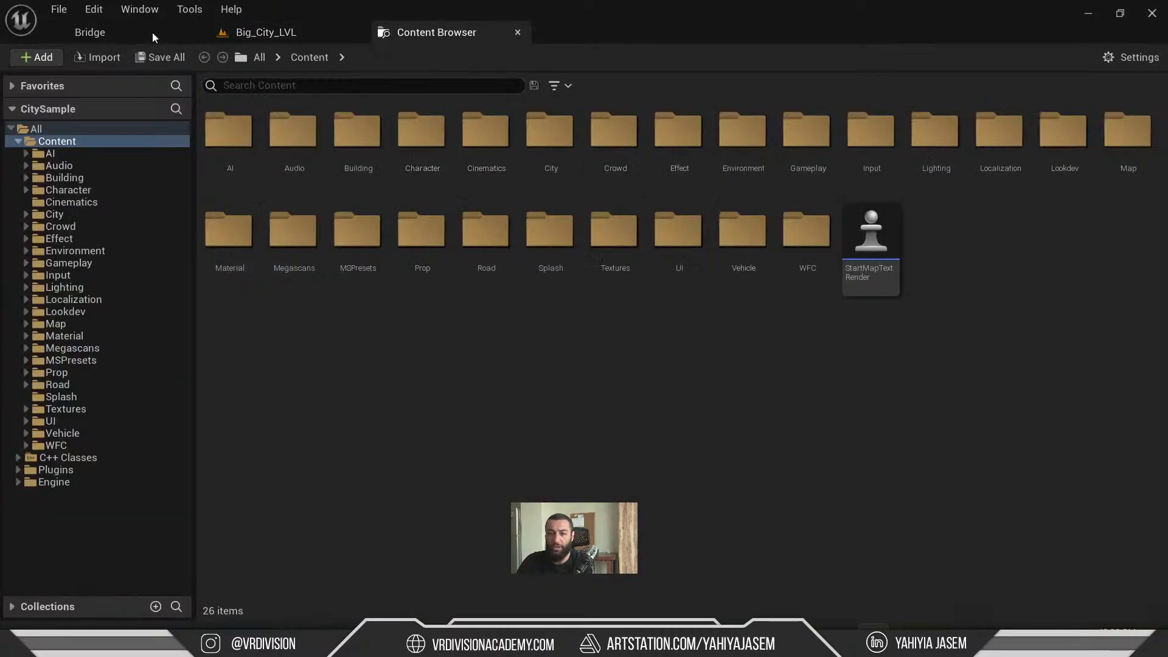
pyautogui.moveTo(463, 33); pyautogui.dragTo(116, 246)
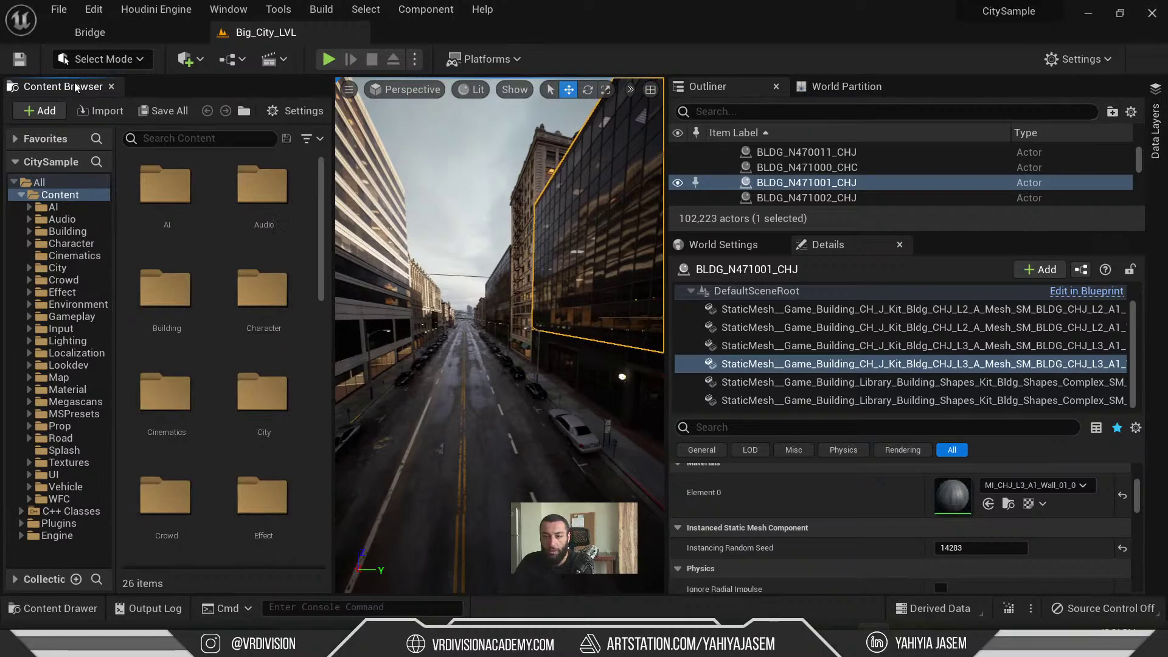
pyautogui.click(112, 87)
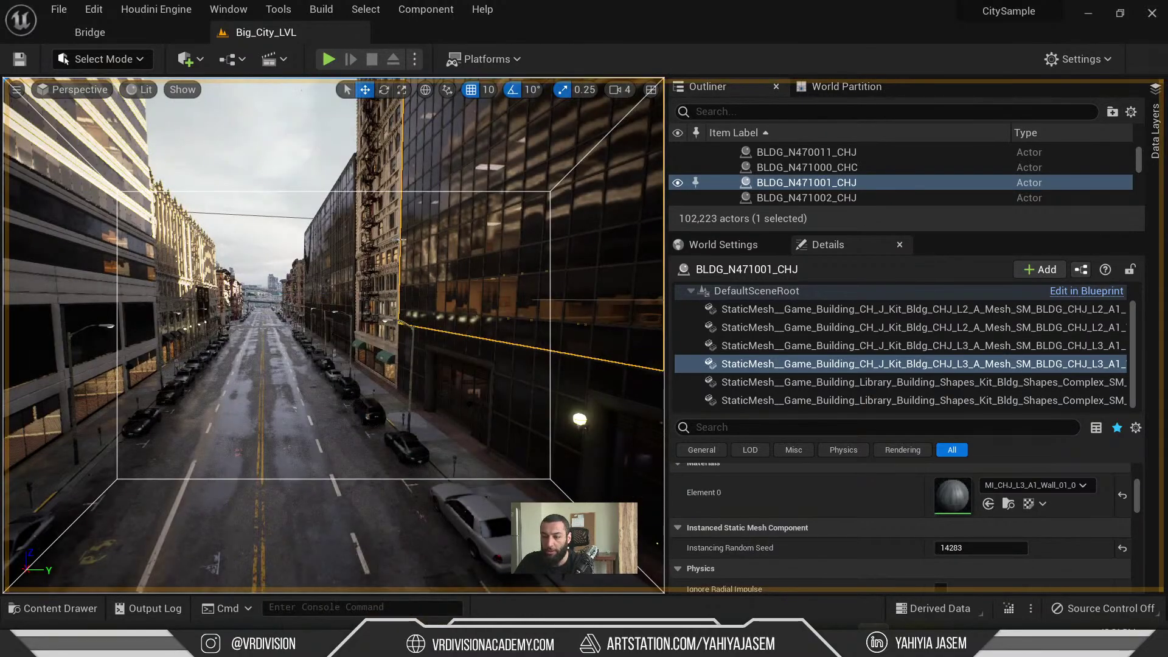
pyautogui.moveTo(402, 239); pyautogui.dragTo(404, 244)
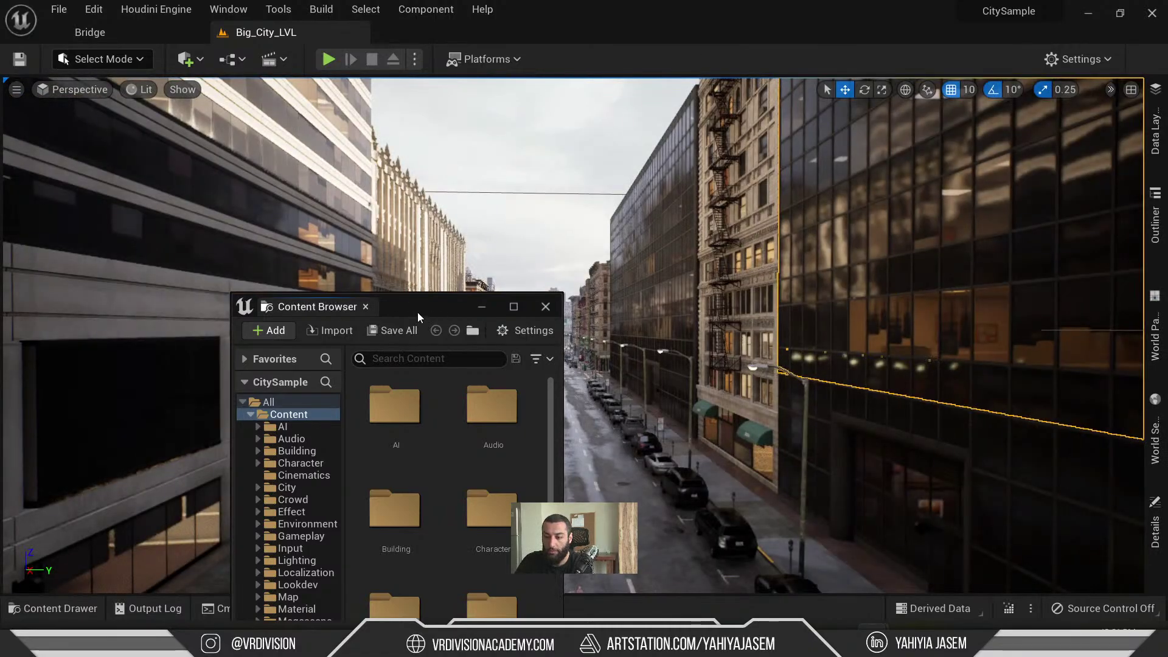
pyautogui.moveTo(433, 316); pyautogui.dragTo(301, 78)
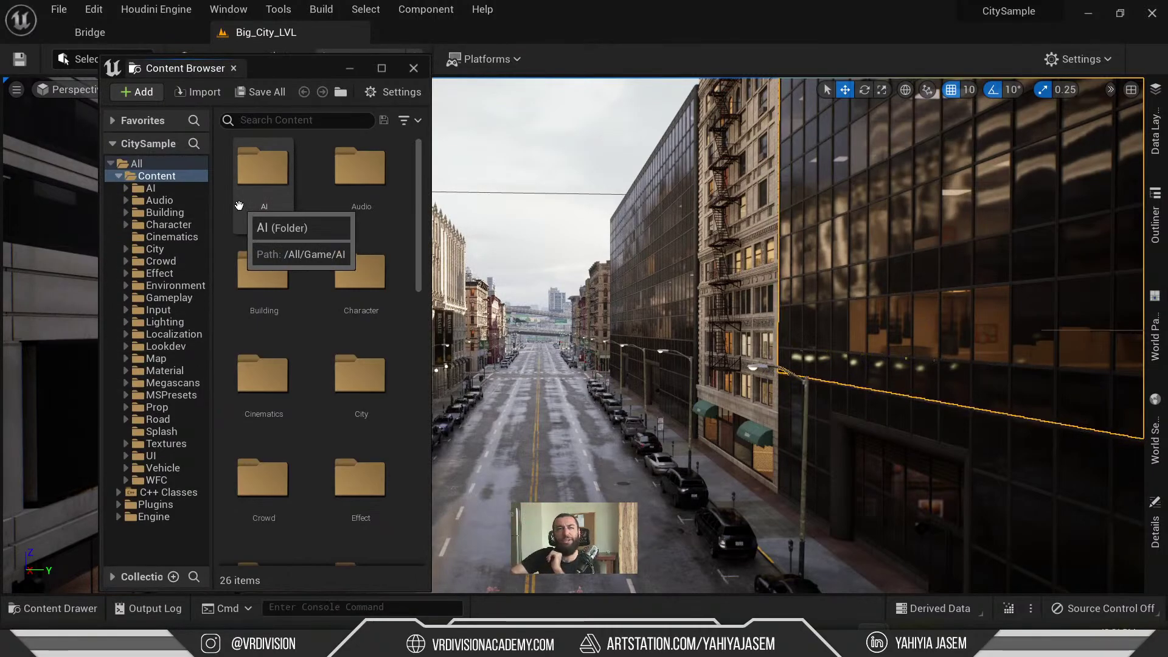
# - Compare the folder tree in the floating Content Browser, from Content down to WFC, with the one in the Content Drawer
pyautogui.click(163, 180)
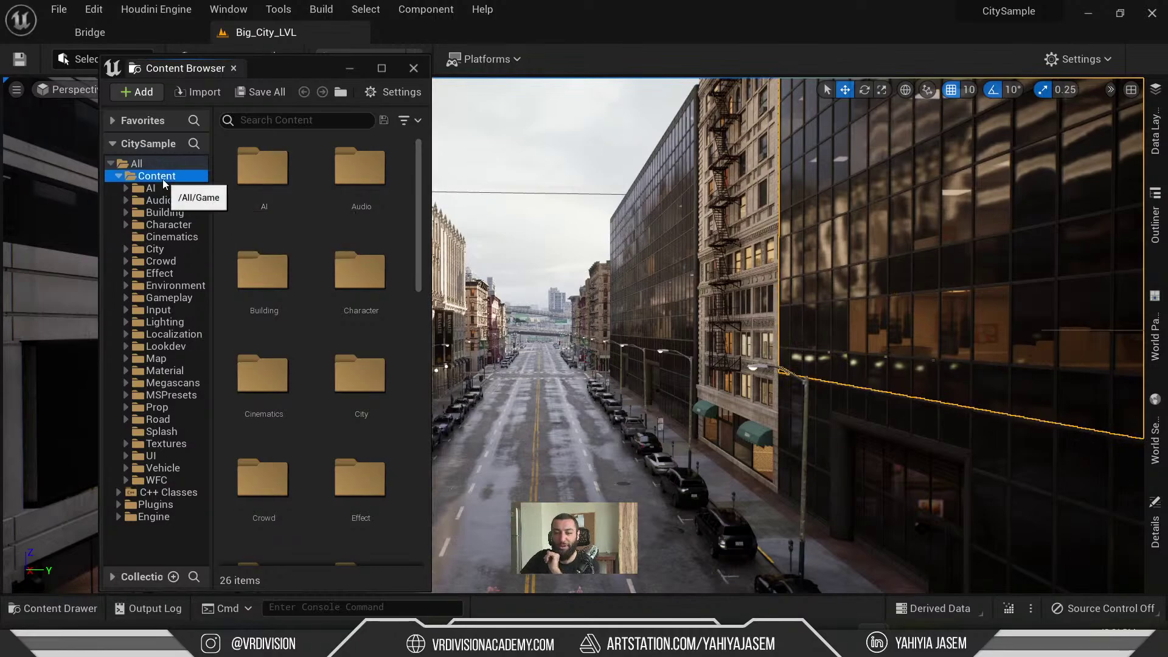
pyautogui.click(160, 481)
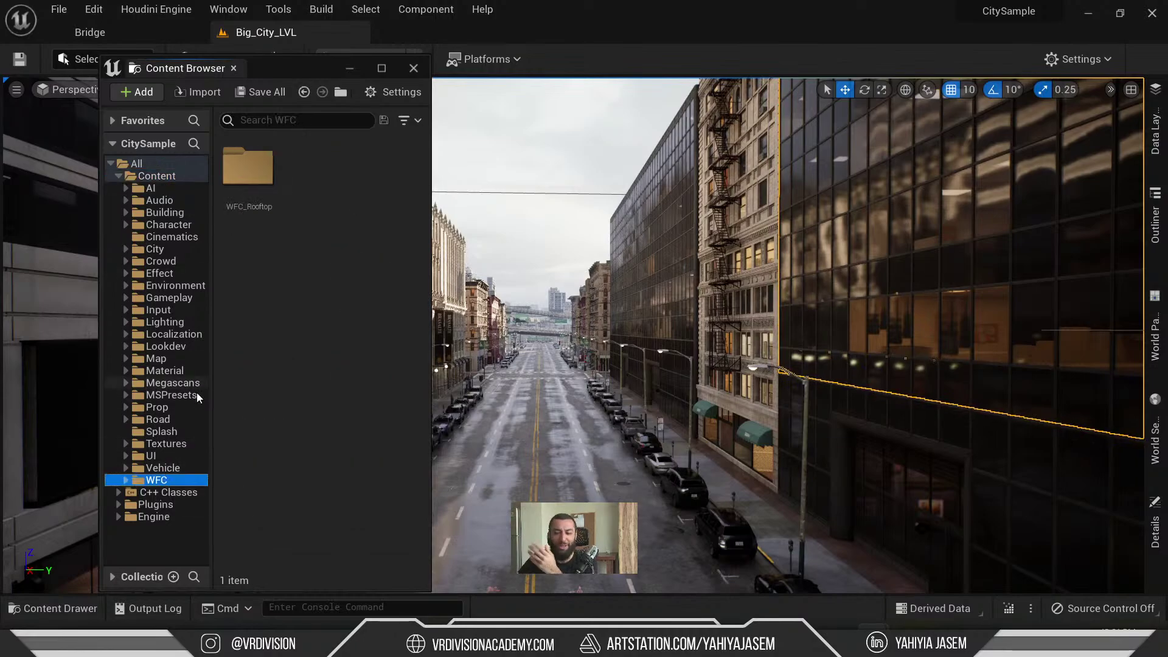
pyautogui.click(65, 605)
pyautogui.scroll(-6, 71, 525)
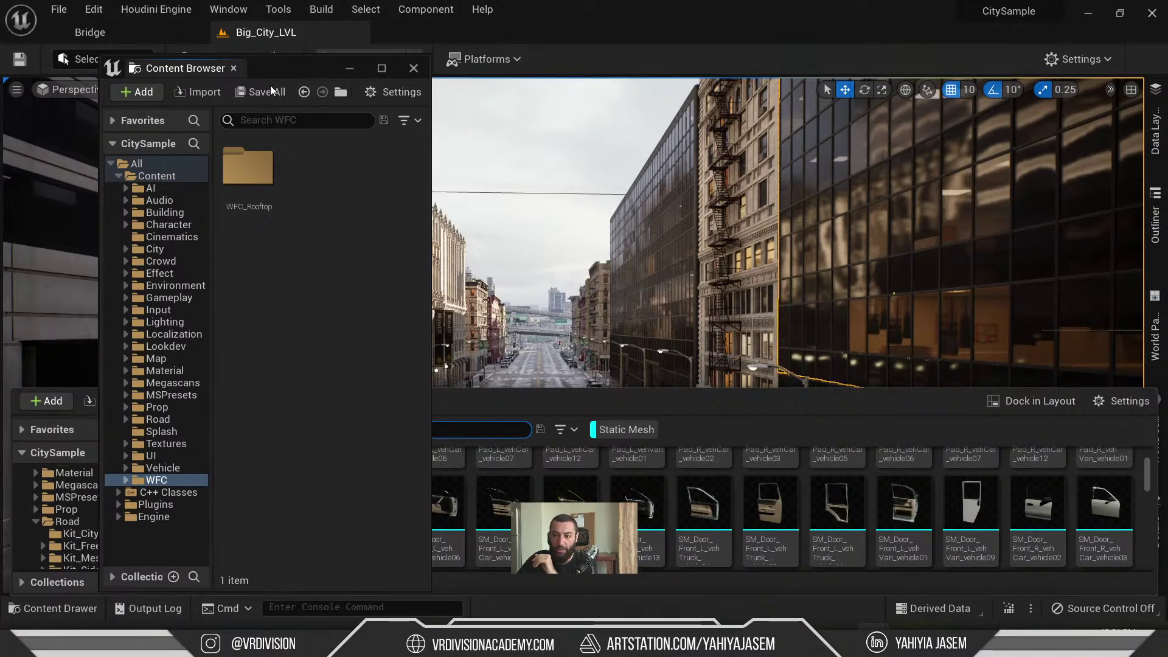
pyautogui.moveTo(206, 67); pyautogui.dragTo(517, 73)
pyautogui.scroll(5, 68, 530)
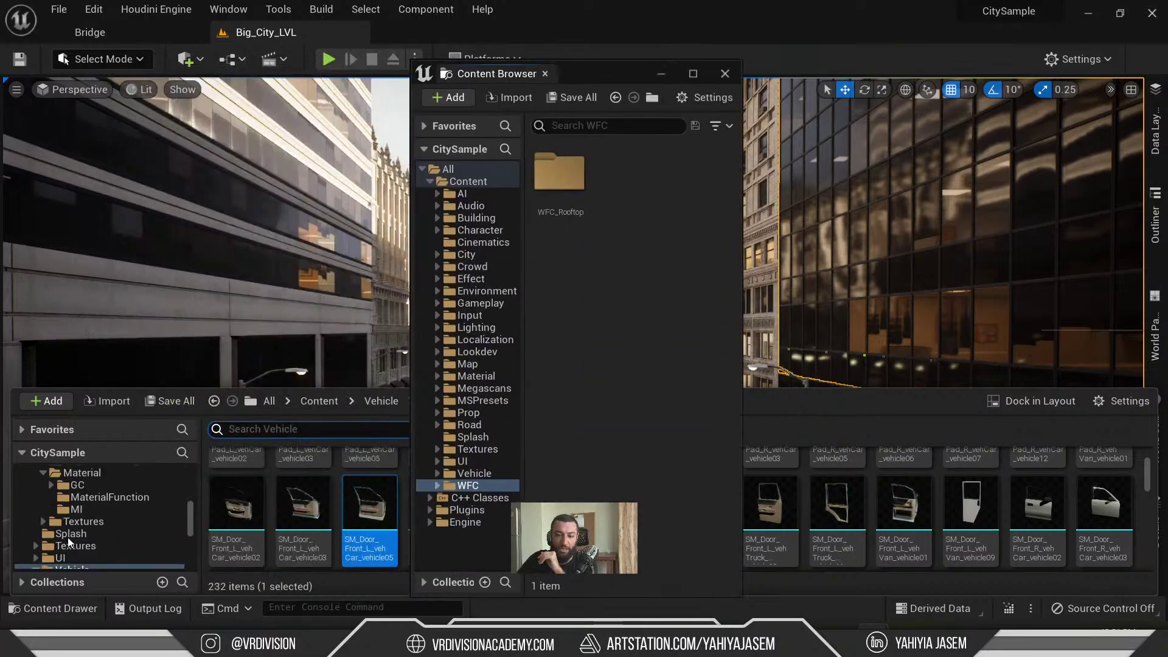
pyautogui.scroll(-3, 75, 511)
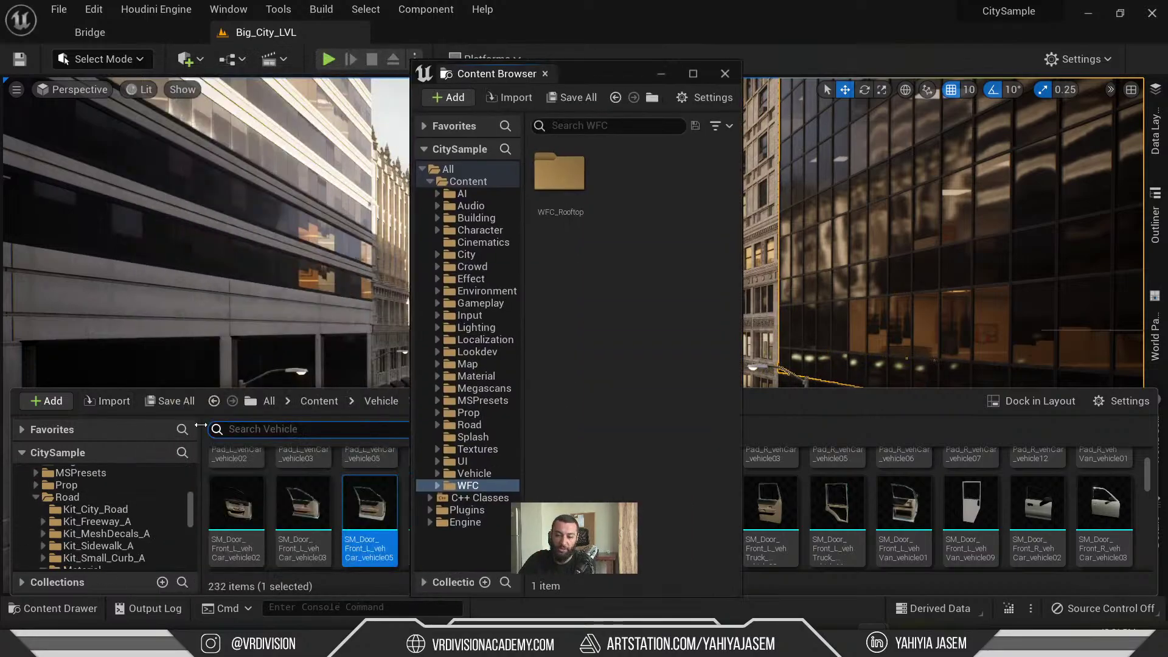
pyautogui.moveTo(588, 72); pyautogui.dragTo(430, 85)
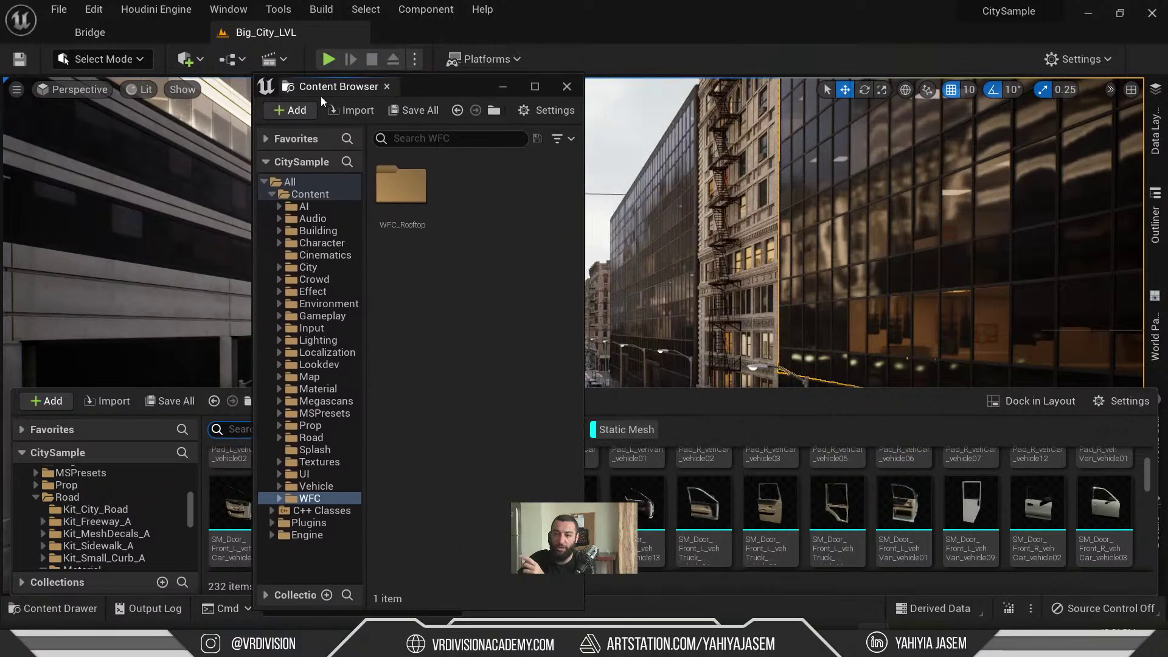
# - Dock Content Browser 1 beside the level viewport, narrow the panel and widen its folder tree enough to read the names
pyautogui.click(229, 9)
pyautogui.moveTo(335, 70)
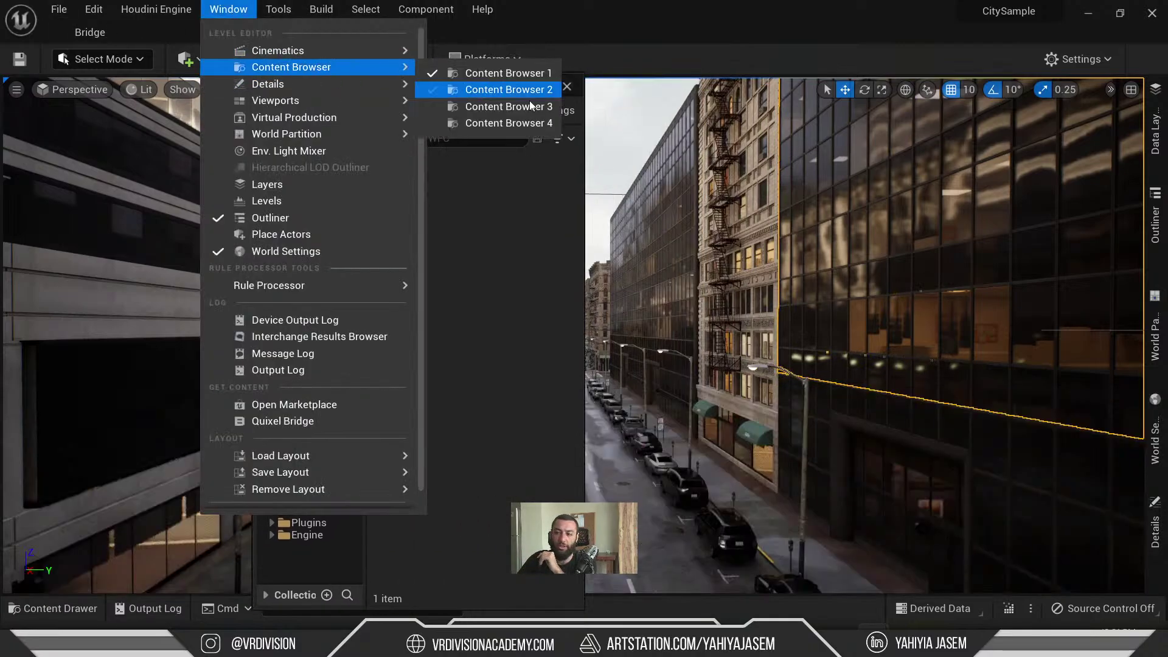
pyautogui.click(516, 74)
pyautogui.moveTo(450, 91); pyautogui.dragTo(103, 230)
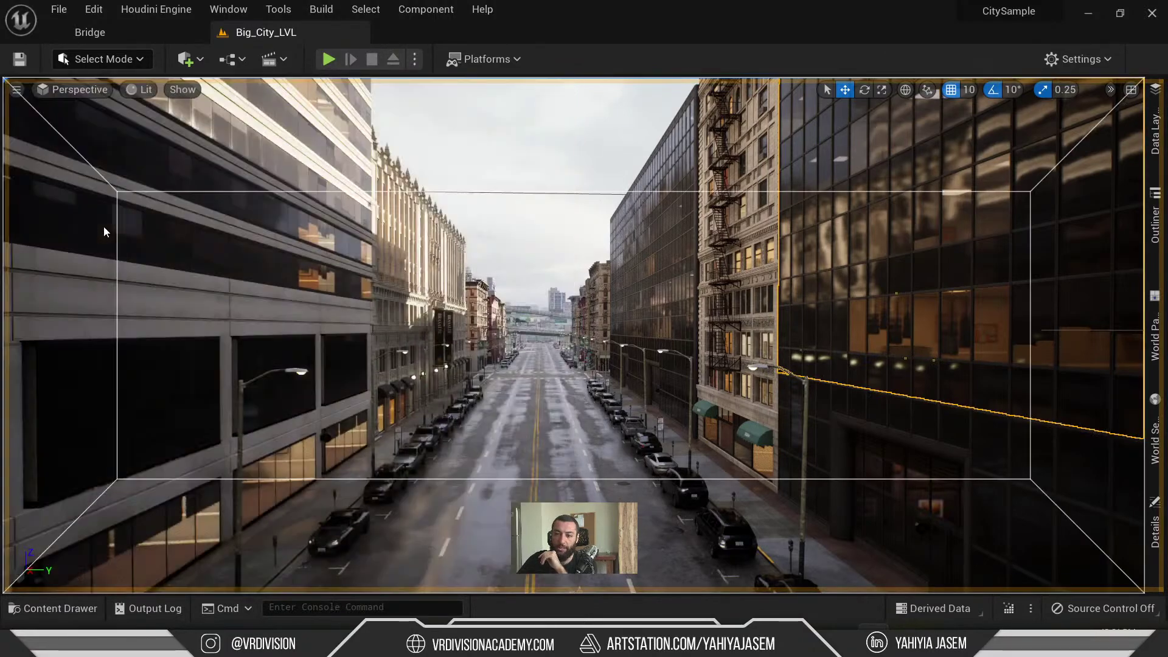
pyautogui.moveTo(572, 169); pyautogui.dragTo(189, 245)
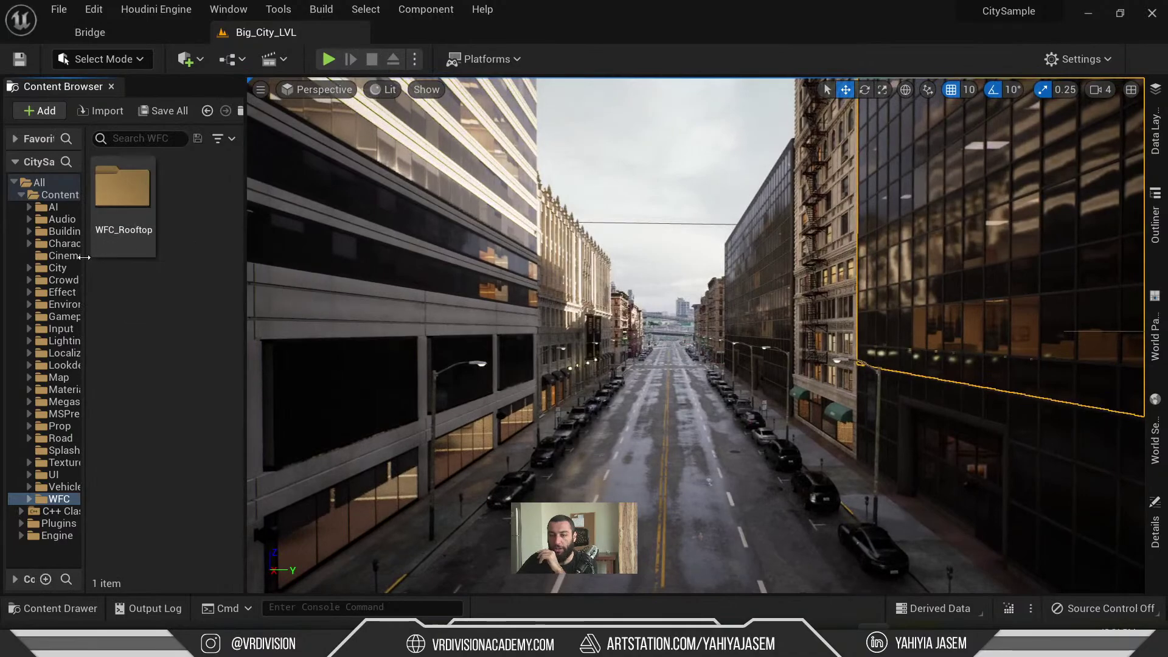
pyautogui.moveTo(84, 249); pyautogui.dragTo(110, 264)
pyautogui.moveTo(692, 199); pyautogui.dragTo(692, 199, button='right')
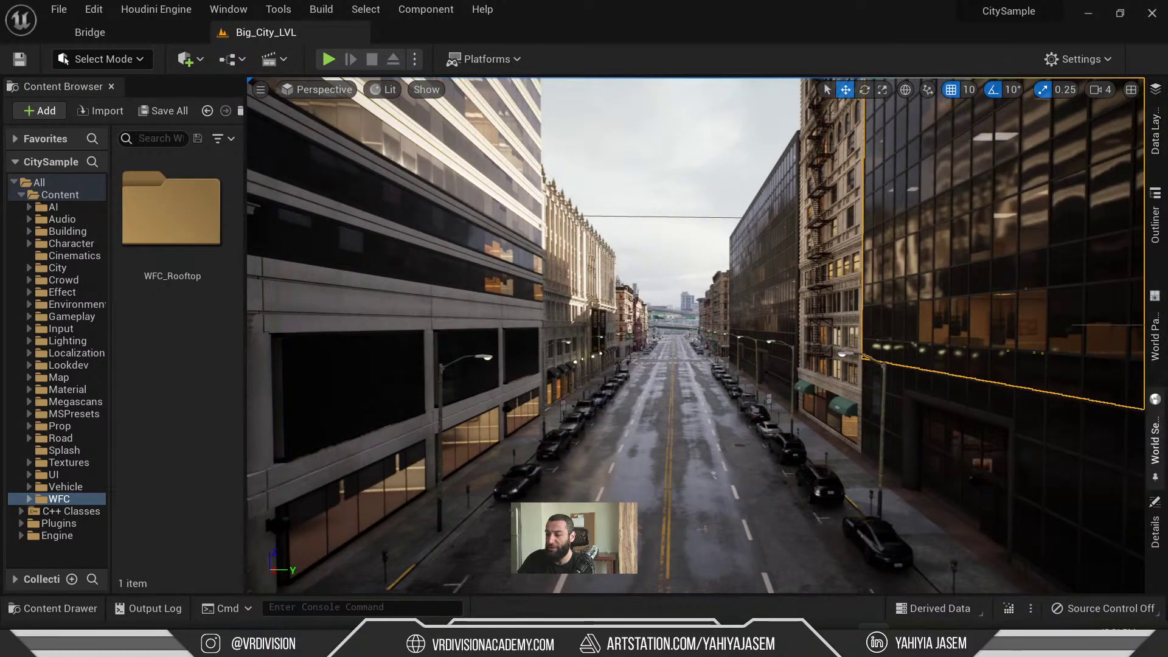
pyautogui.moveTo(327, 289); pyautogui.dragTo(92, 254, button='right')
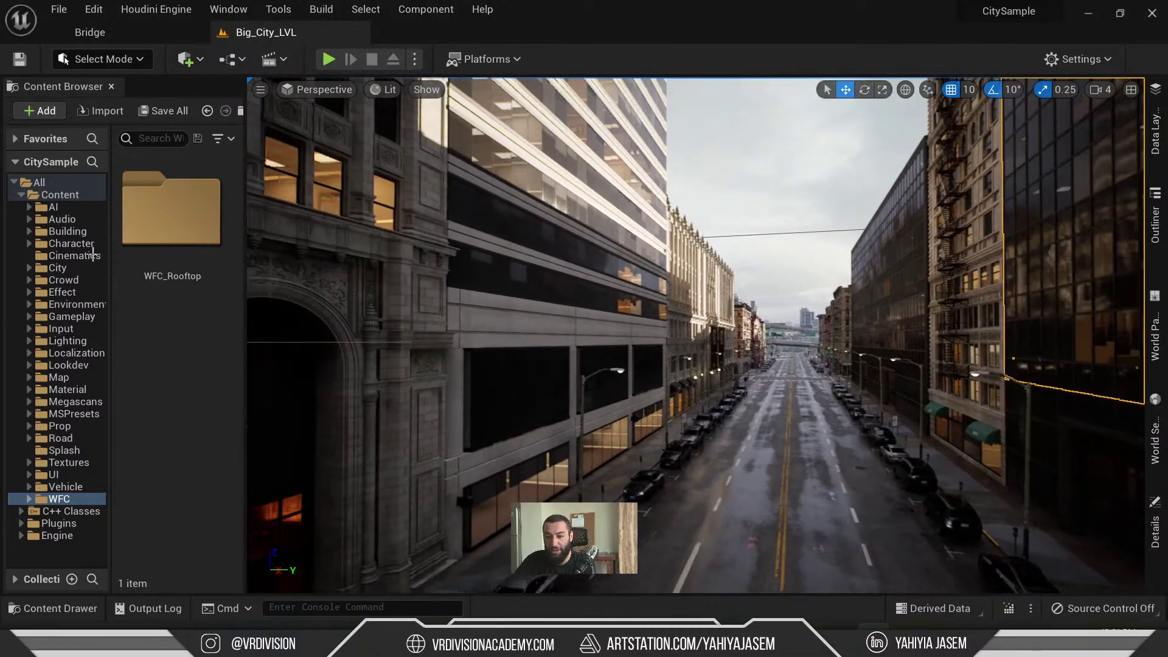
# - Show the Building folder in the widened Content Browser and filter it to Static Mesh assets
pyautogui.click(67, 231)
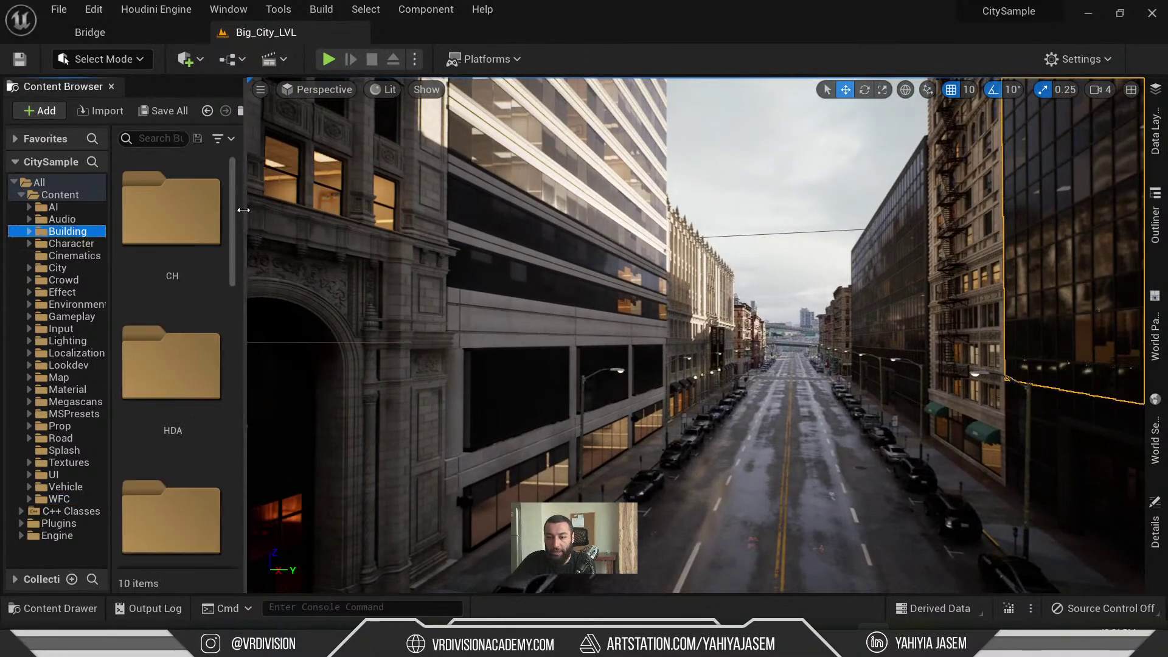
pyautogui.moveTo(247, 215); pyautogui.dragTo(340, 214)
pyautogui.click(323, 140)
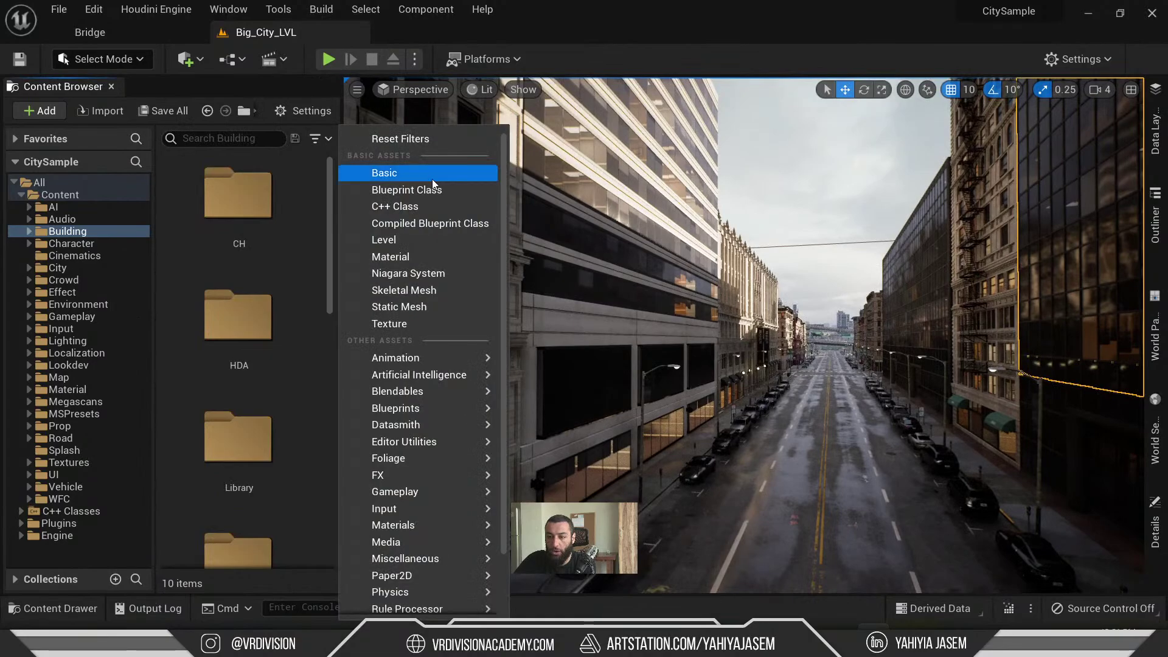
pyautogui.click(429, 307)
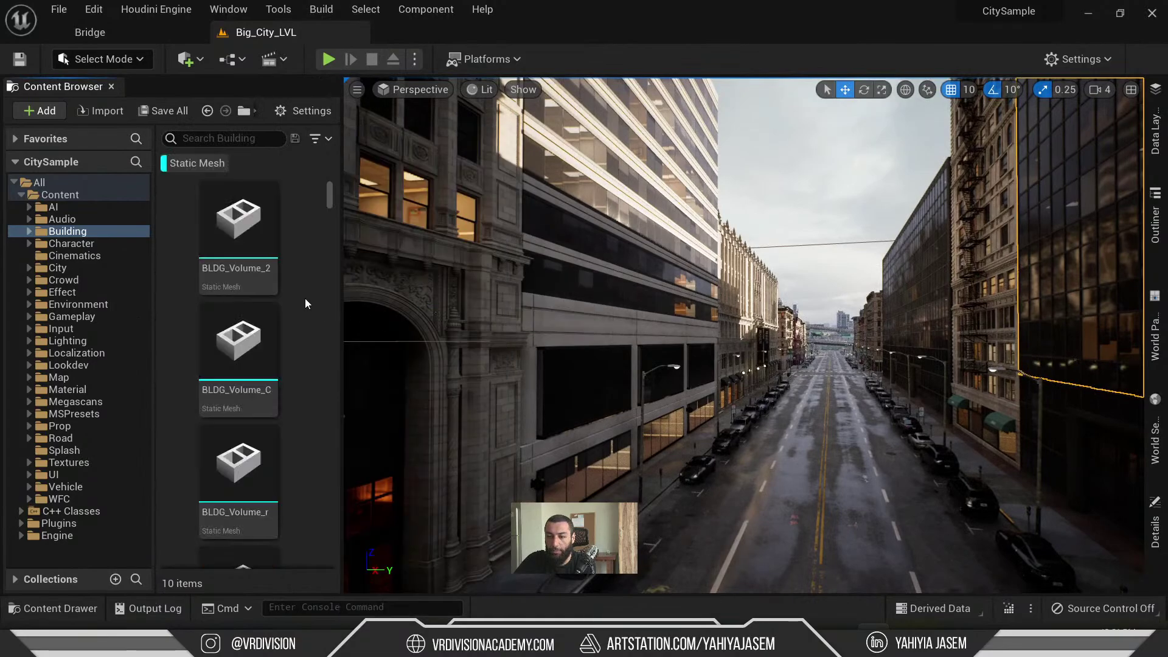
# - Open the SM_BLDG_NYA_L1_E_CornerIn_04_N1 static mesh from partway down the Building list, and close it again
pyautogui.moveTo(329, 194); pyautogui.dragTo(331, 401)
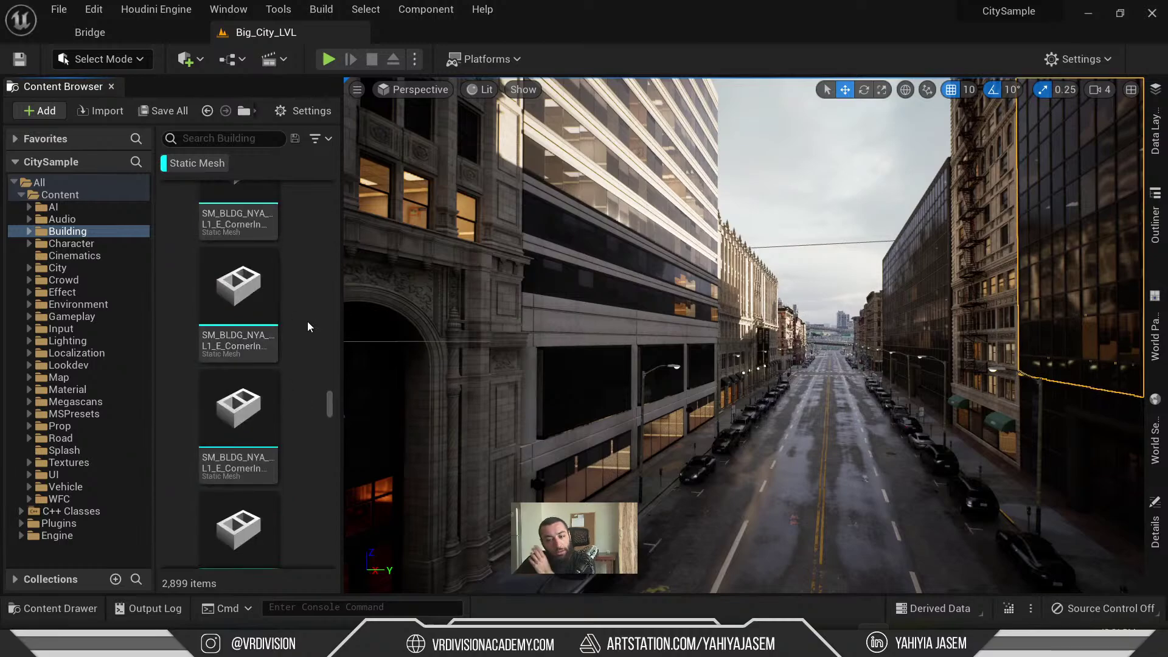
pyautogui.scroll(-1, 286, 365)
pyautogui.click(251, 390)
pyautogui.doubleClick(250, 391)
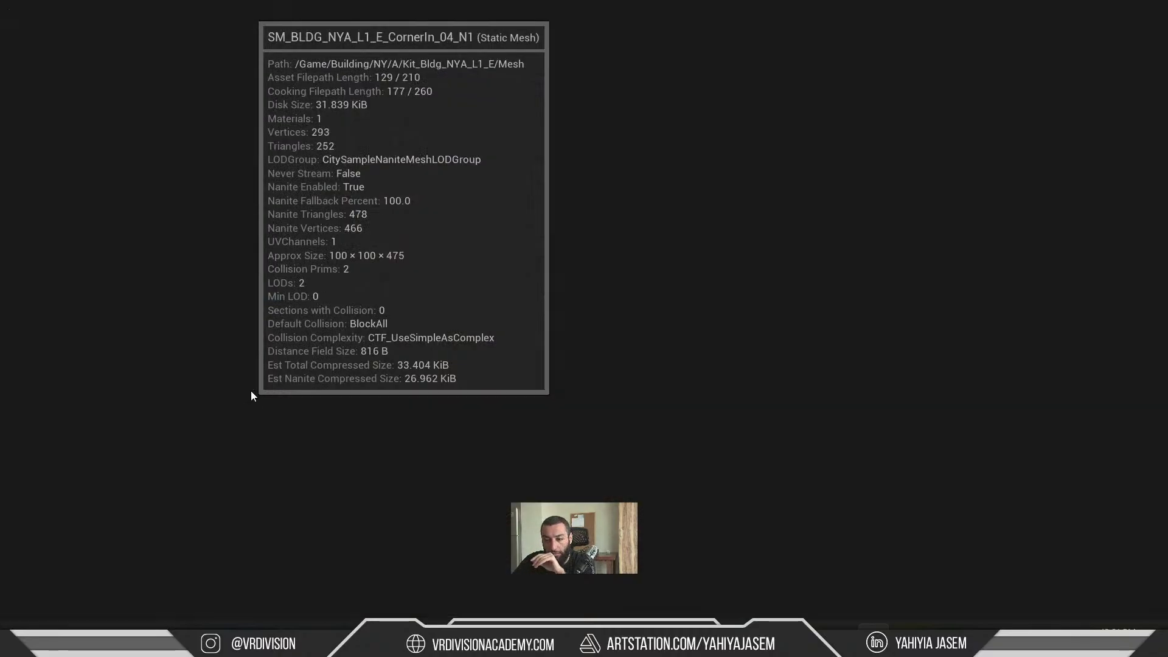
pyautogui.click(195, 32)
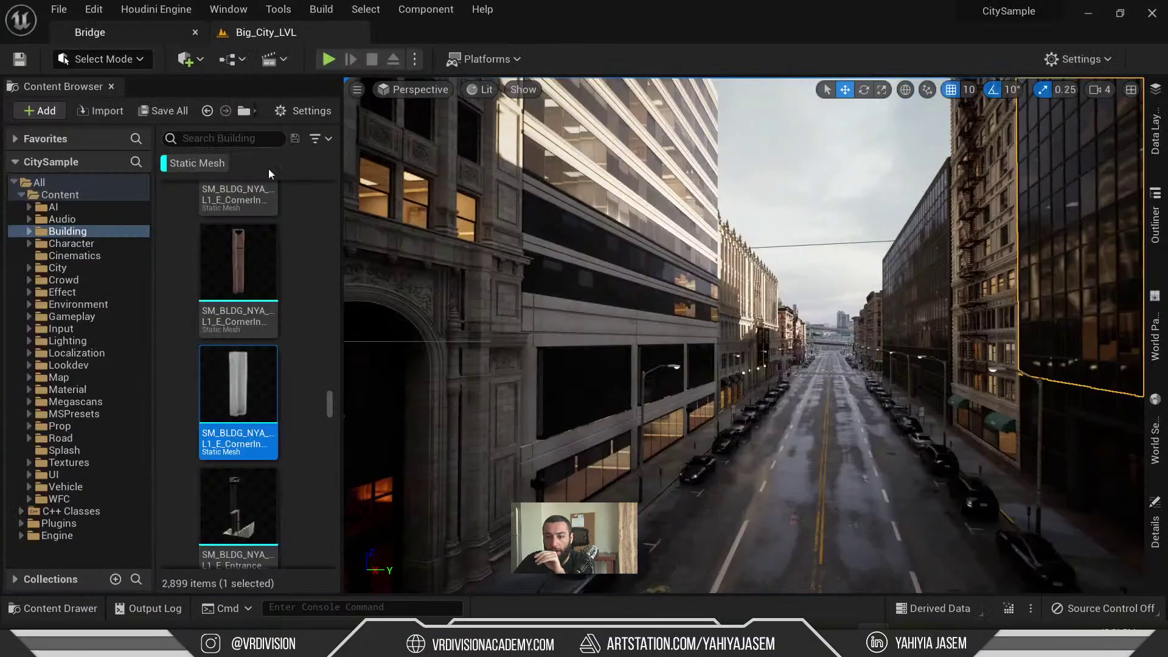
# - Open the brown corner mesh just above it, examine its geometry up to the top end, and close its editor
pyautogui.doubleClick(254, 261)
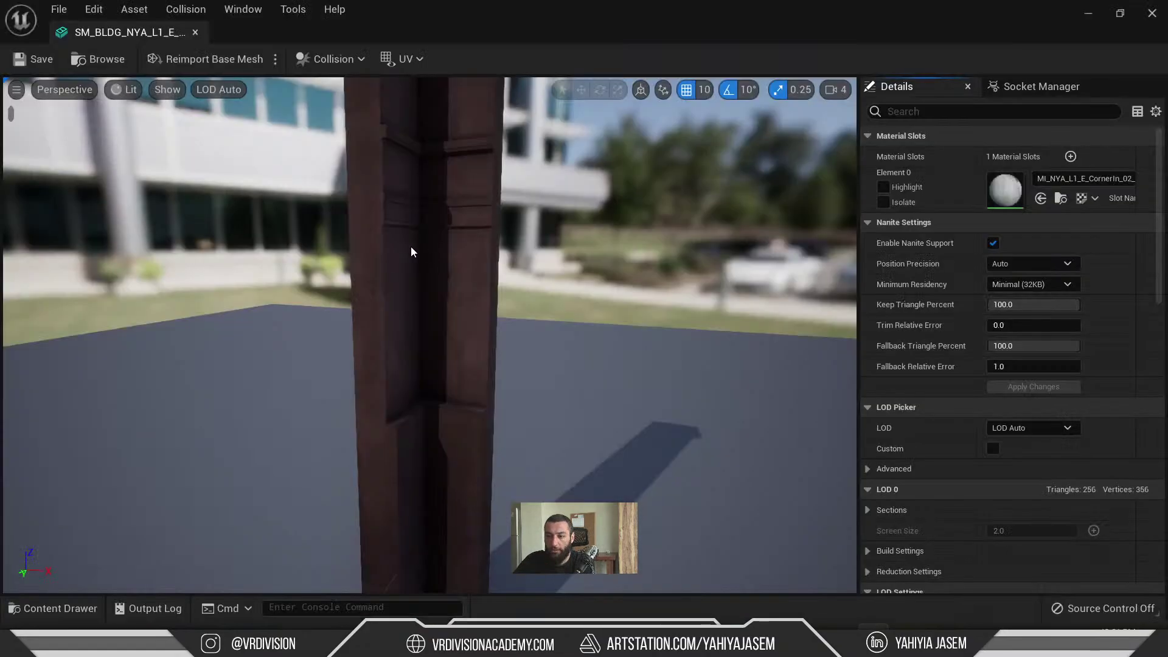
pyautogui.moveTo(410, 250); pyautogui.dragTo(429, 334)
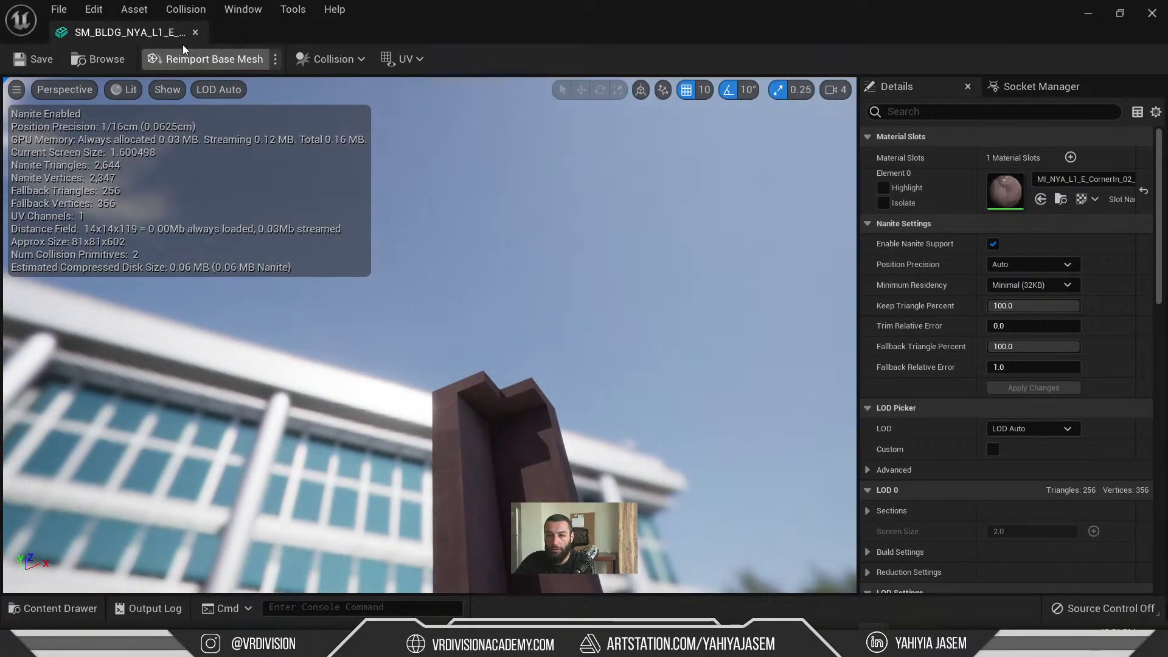
pyautogui.click(195, 32)
# - Switch the Building folder's asset filter from Static Mesh to Blueprint Class
pyautogui.click(322, 140)
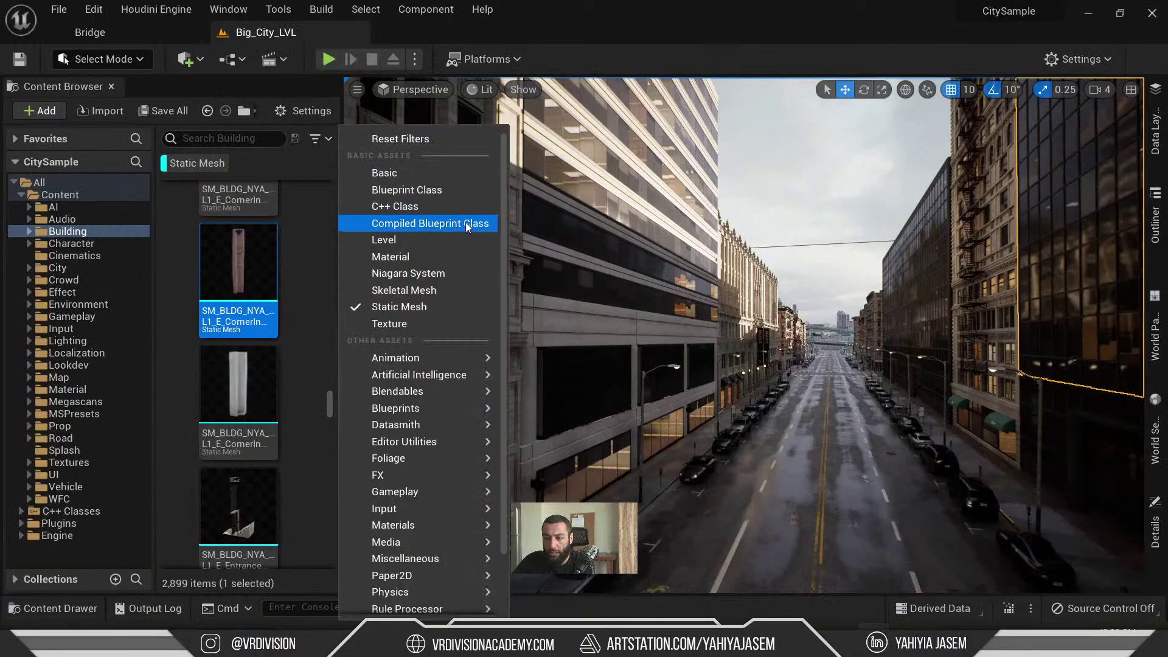
pyautogui.press('Escape')
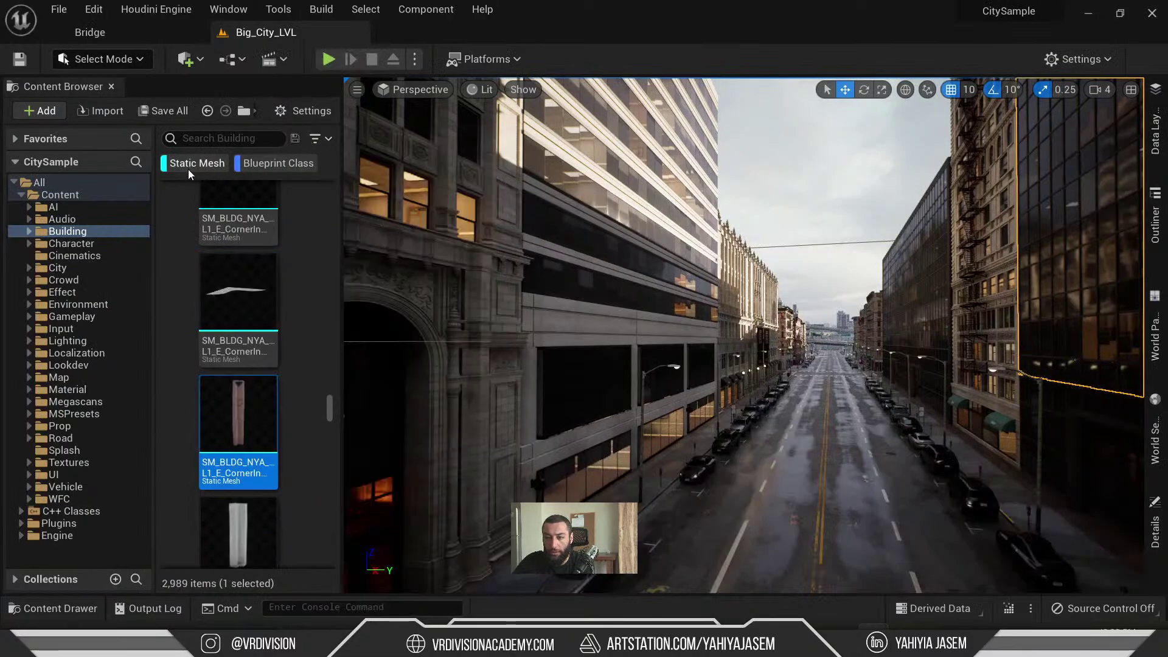
pyautogui.click(189, 164)
# - Open the BPP_CHA_Ref_N1 blueprint, examine the assembled tower in its 3D viewport, and return to the level
pyautogui.scroll(10, 326, 523)
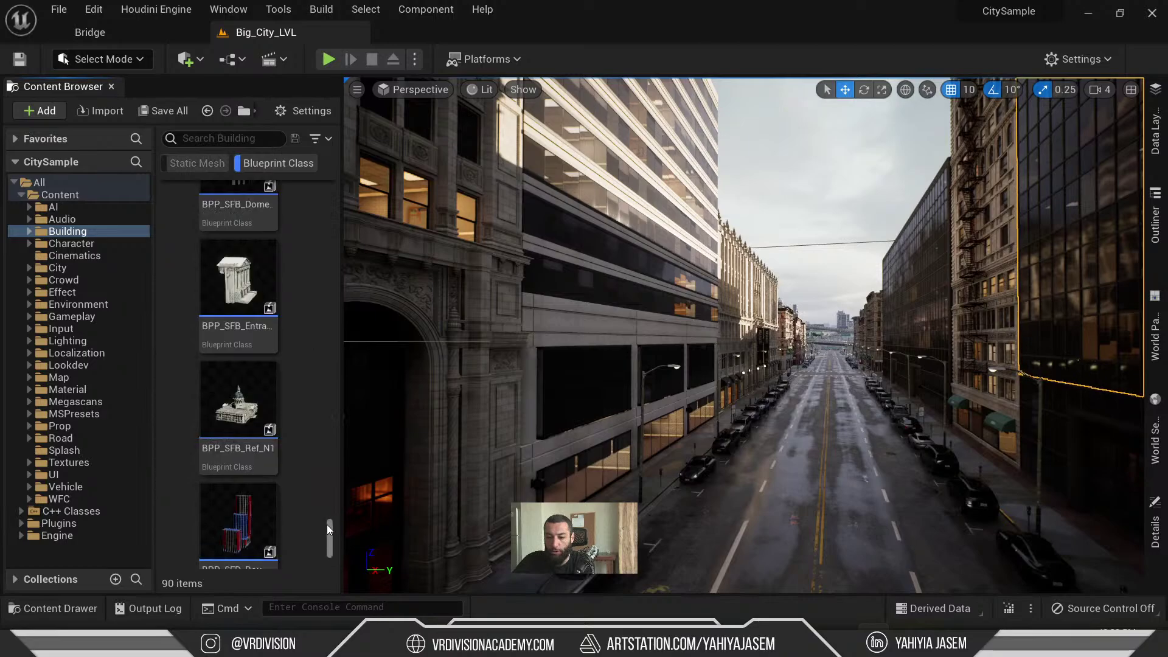
pyautogui.scroll(-2, 274, 407)
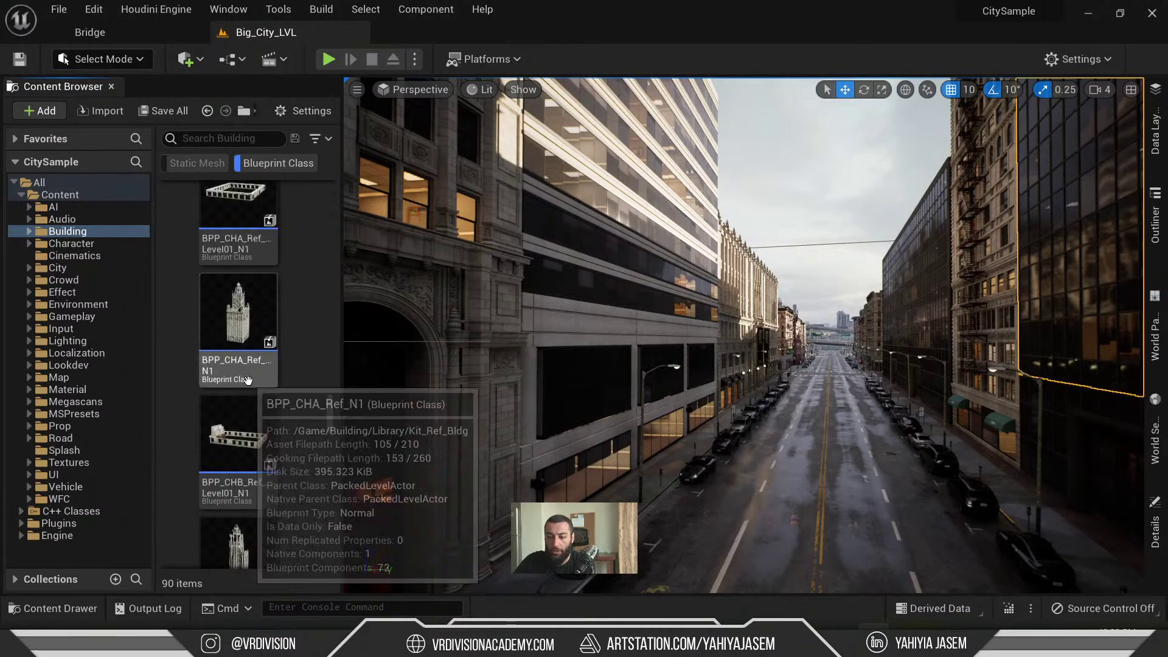
pyautogui.click(235, 307)
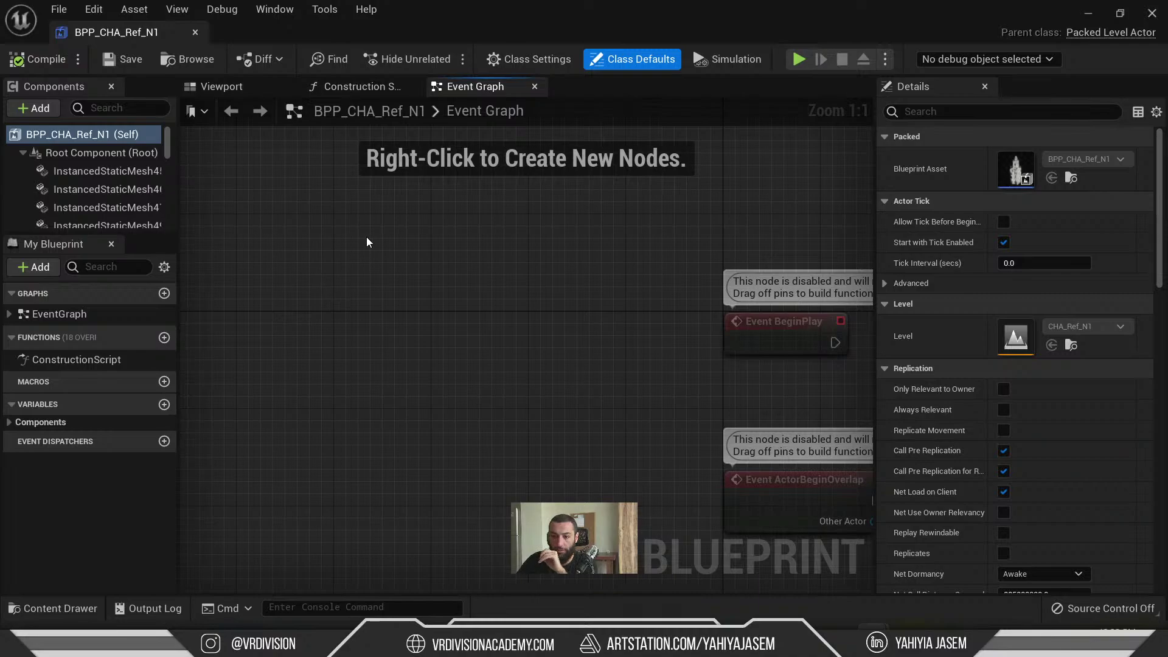
pyautogui.scroll(-6, 364, 233)
pyautogui.click(227, 89)
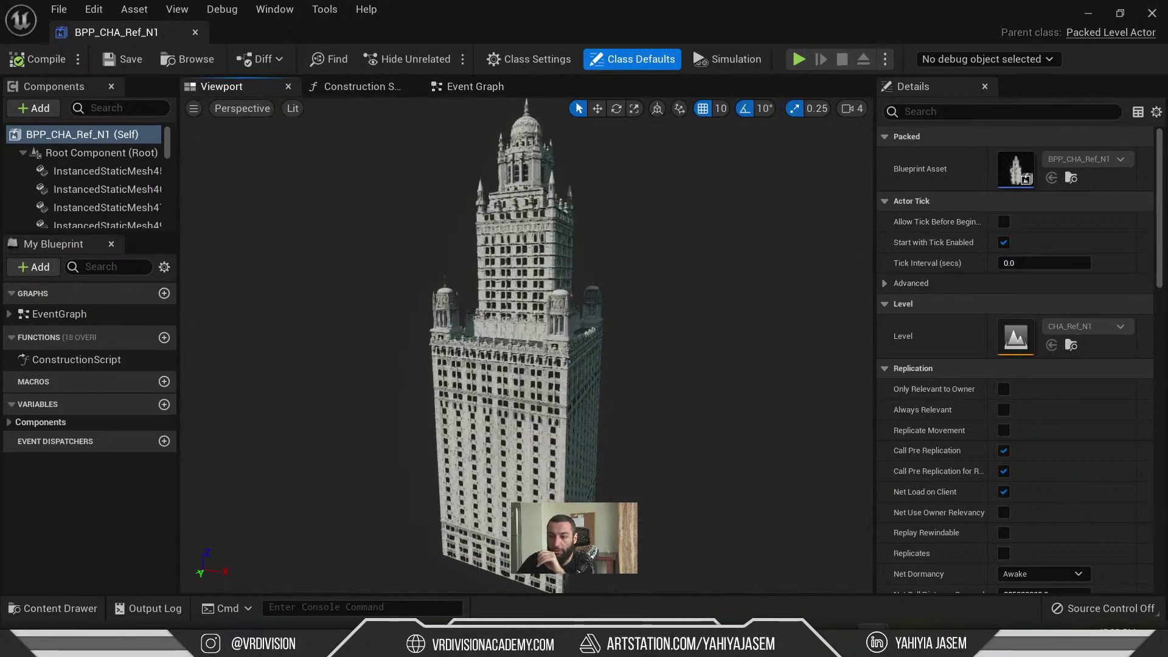
pyautogui.scroll(3, 486, 346)
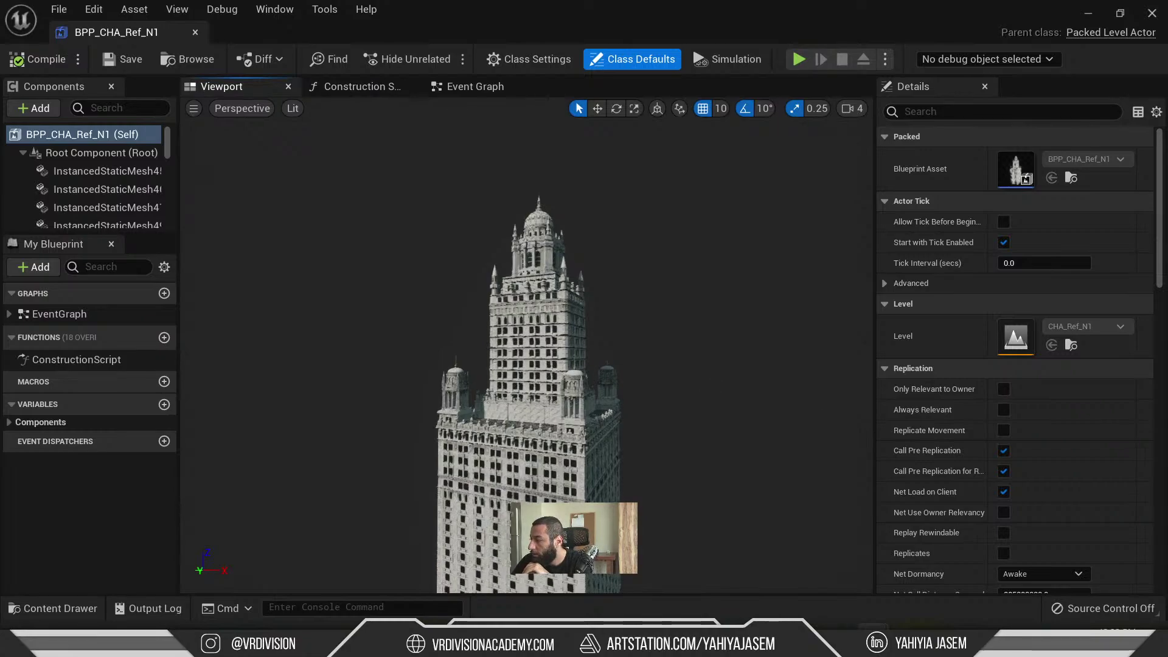
pyautogui.moveTo(398, 194); pyautogui.dragTo(426, 182, button='right')
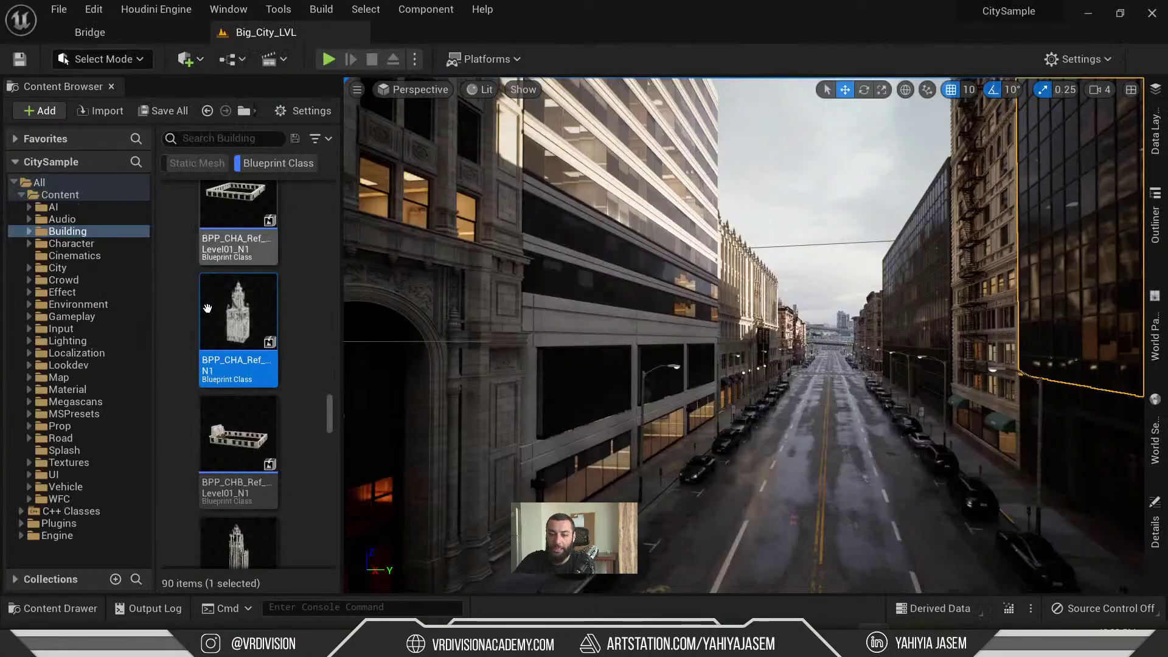
# - Start migrating the BPP_CHA_Ref_N1 blueprint, continuing without saving the modified content
pyautogui.rightClick(213, 295)
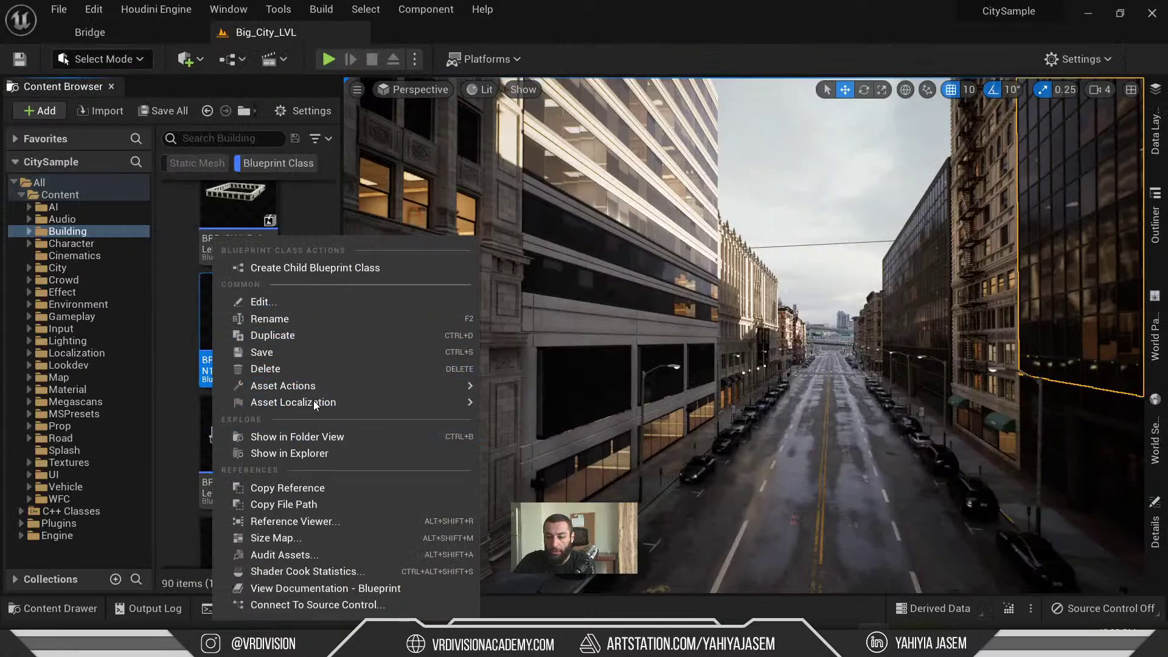
pyautogui.moveTo(327, 389)
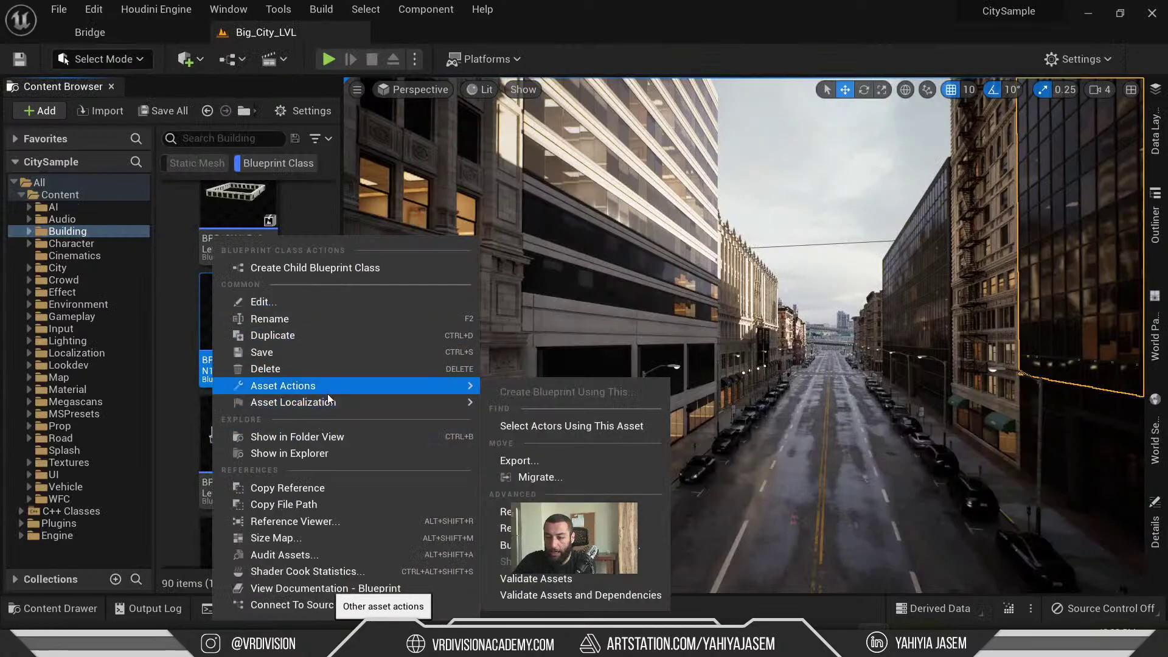
pyautogui.click(546, 480)
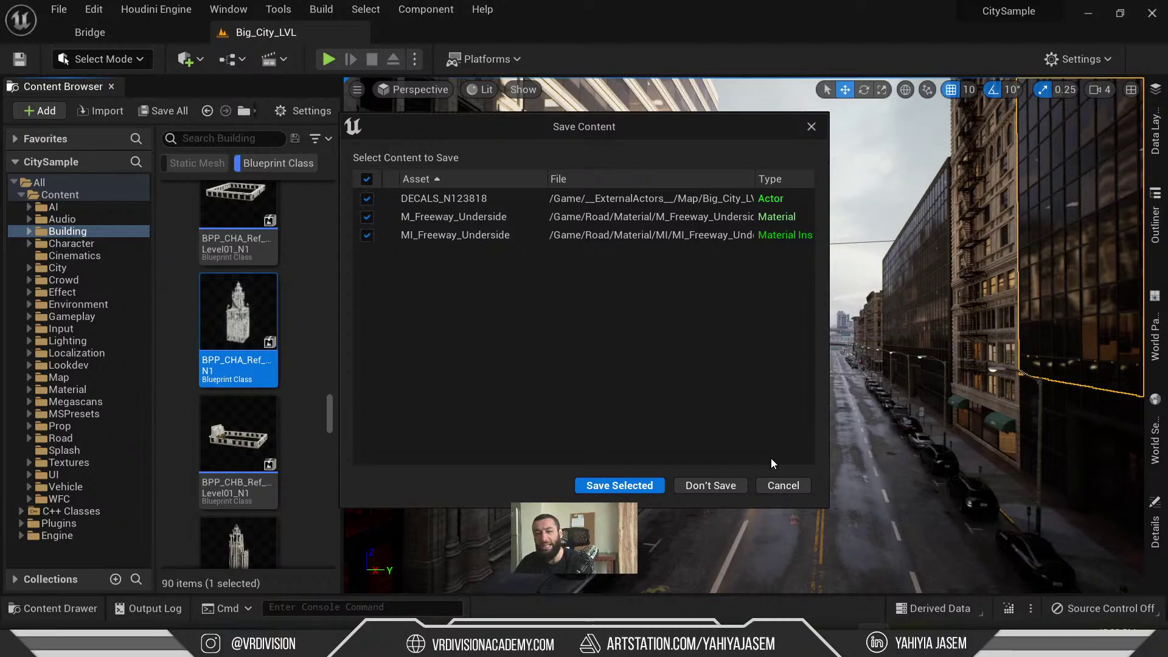
pyautogui.click(718, 488)
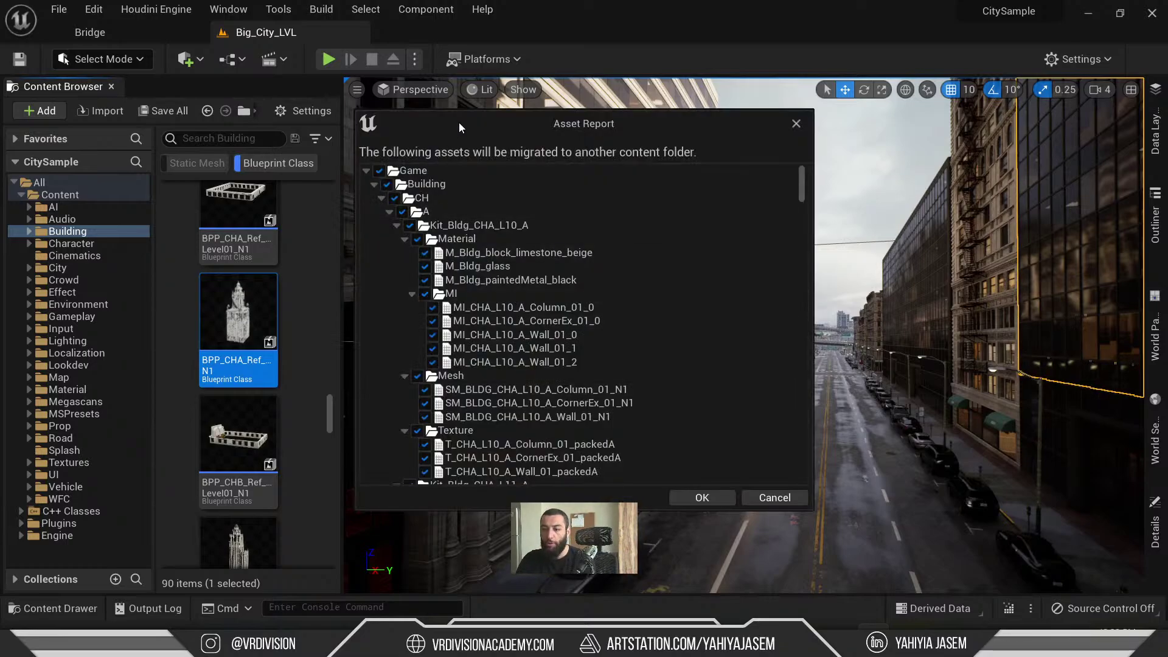
# - Collapse the Building, Environment, Material, Megascans, Prop and Textures folders in the Asset Report and move the dialog clear of the asset list
pyautogui.moveTo(459, 122); pyautogui.dragTo(481, 121)
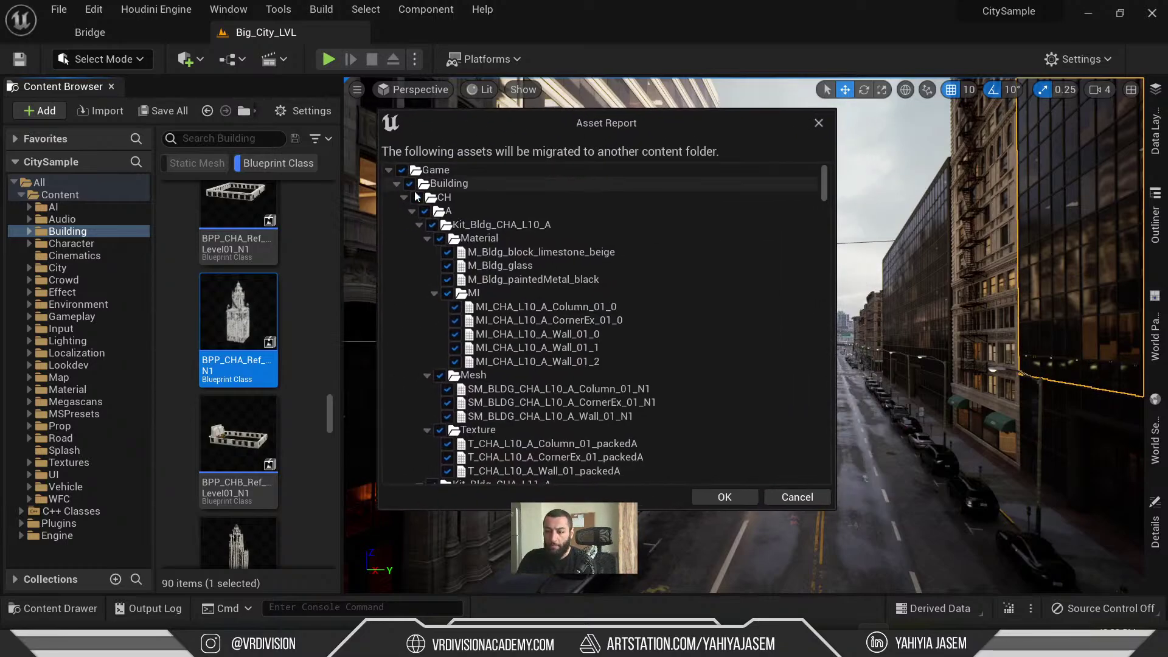
pyautogui.click(388, 170)
pyautogui.click(388, 170)
pyautogui.click(397, 183)
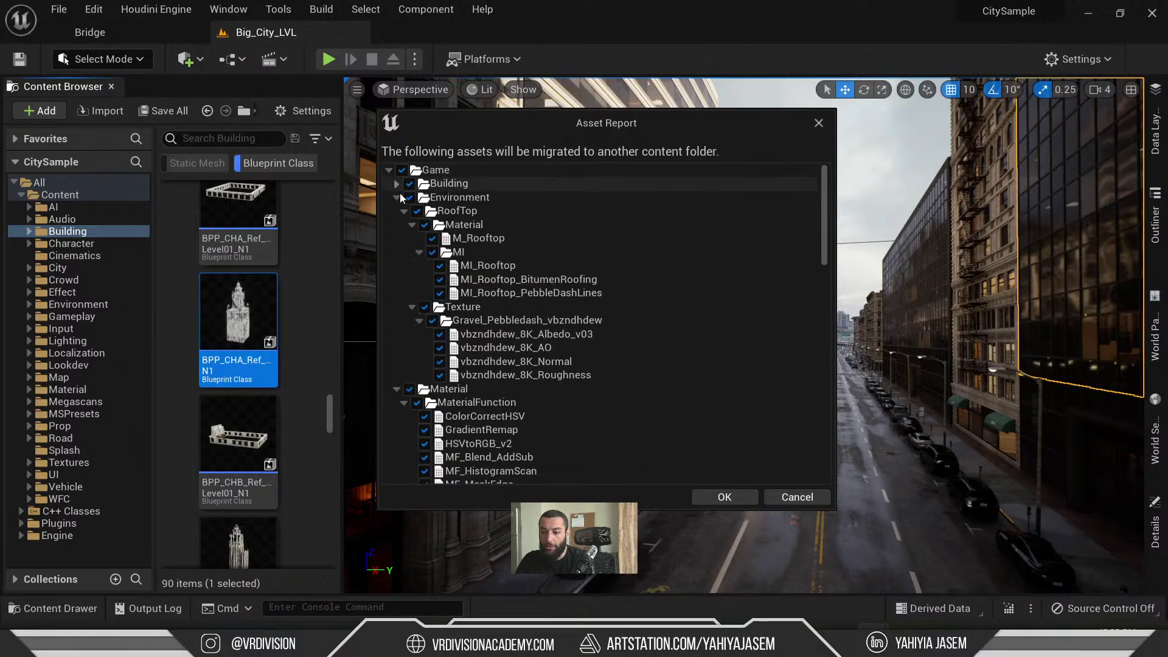
pyautogui.click(396, 197)
pyautogui.click(396, 211)
pyautogui.click(396, 225)
pyautogui.click(396, 239)
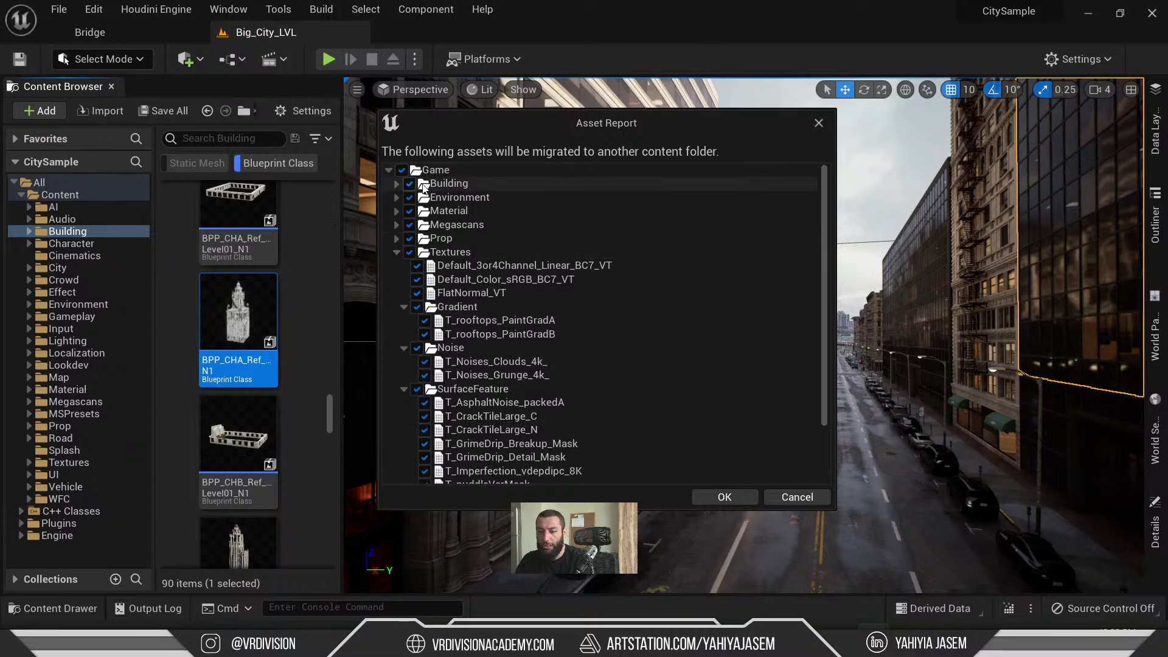
pyautogui.scroll(-3, 463, 213)
pyautogui.scroll(3, 461, 222)
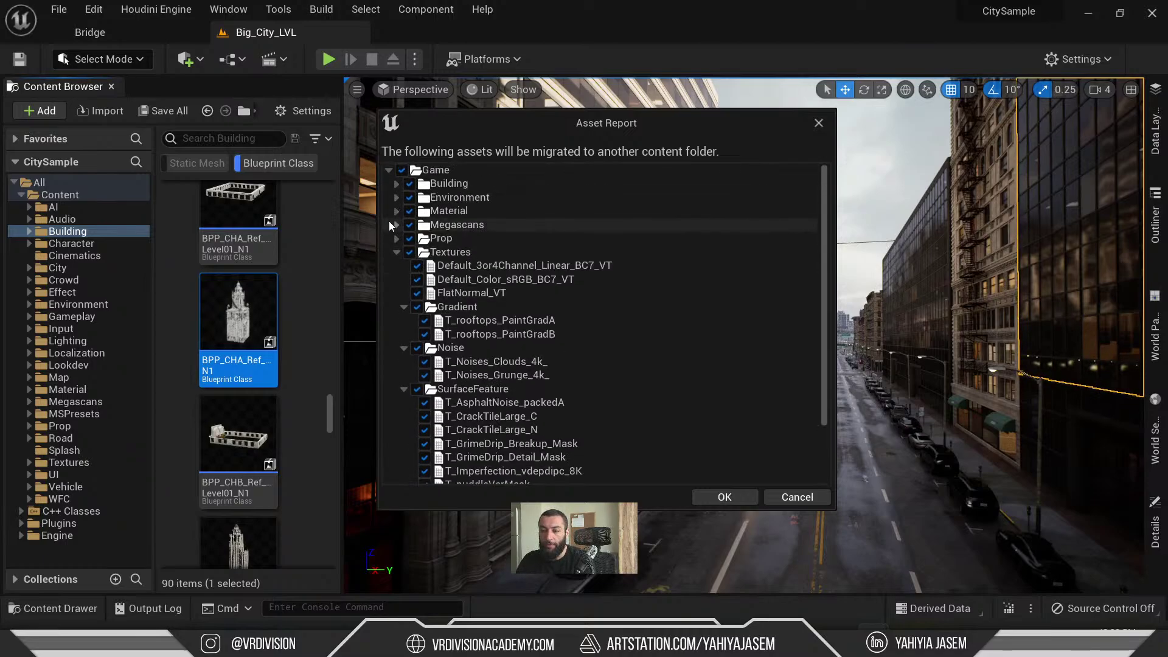
pyautogui.click(396, 252)
pyautogui.moveTo(590, 122); pyautogui.dragTo(662, 111)
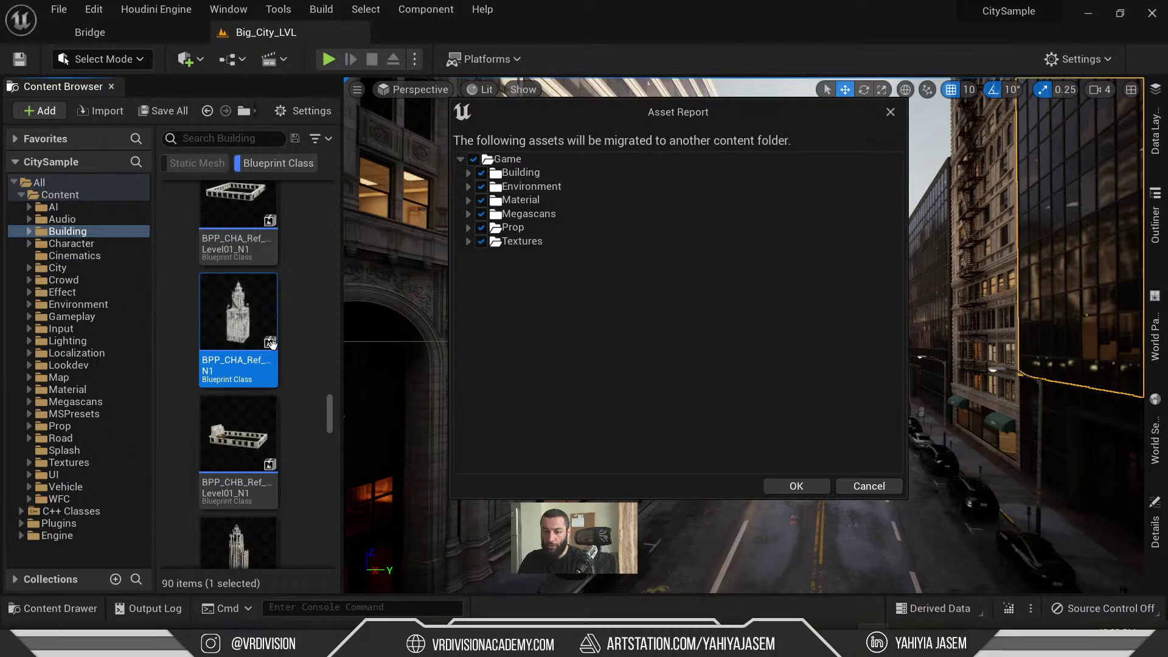
# - Expand the Building folder in the Asset Report, examine the materials, meshes and textures it includes, and collapse it again
pyautogui.moveTo(247, 309)
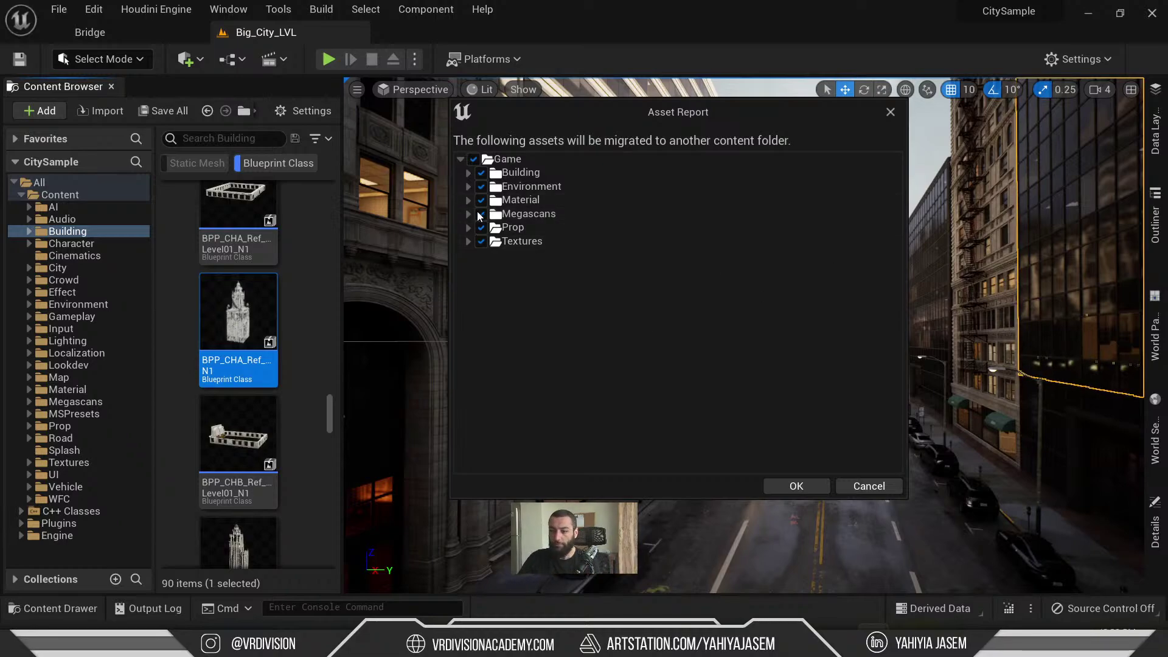
pyautogui.keyDown('shift'); pyautogui.click(470, 173); pyautogui.keyUp('shift')
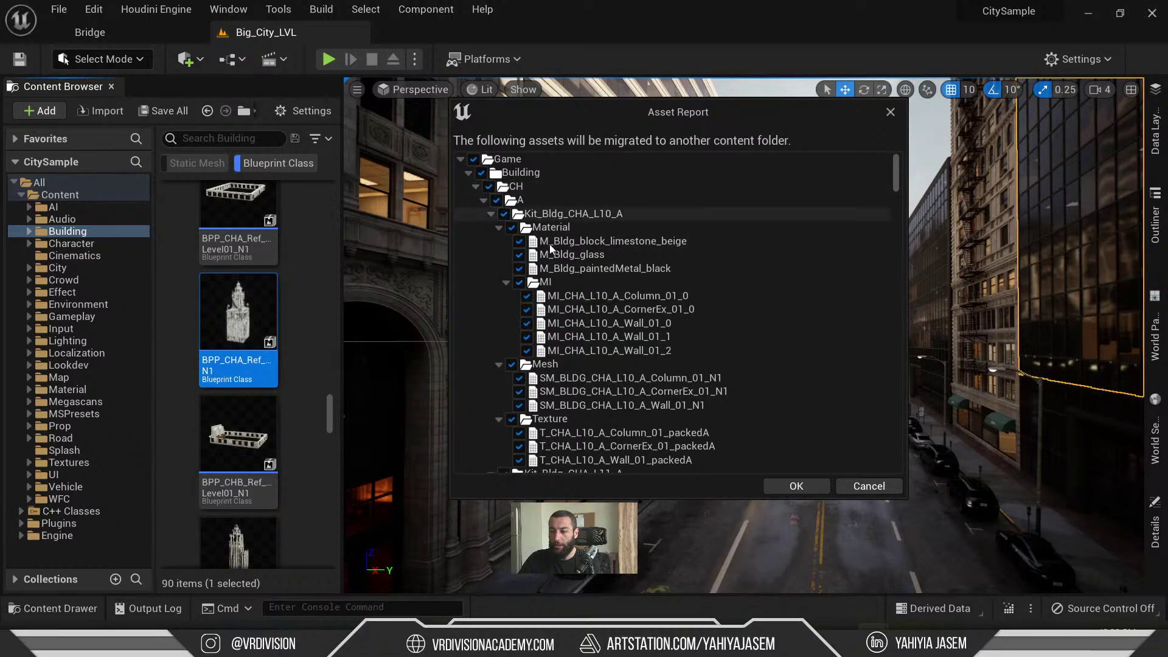
pyautogui.scroll(-6, 550, 249)
pyautogui.scroll(5, 575, 255)
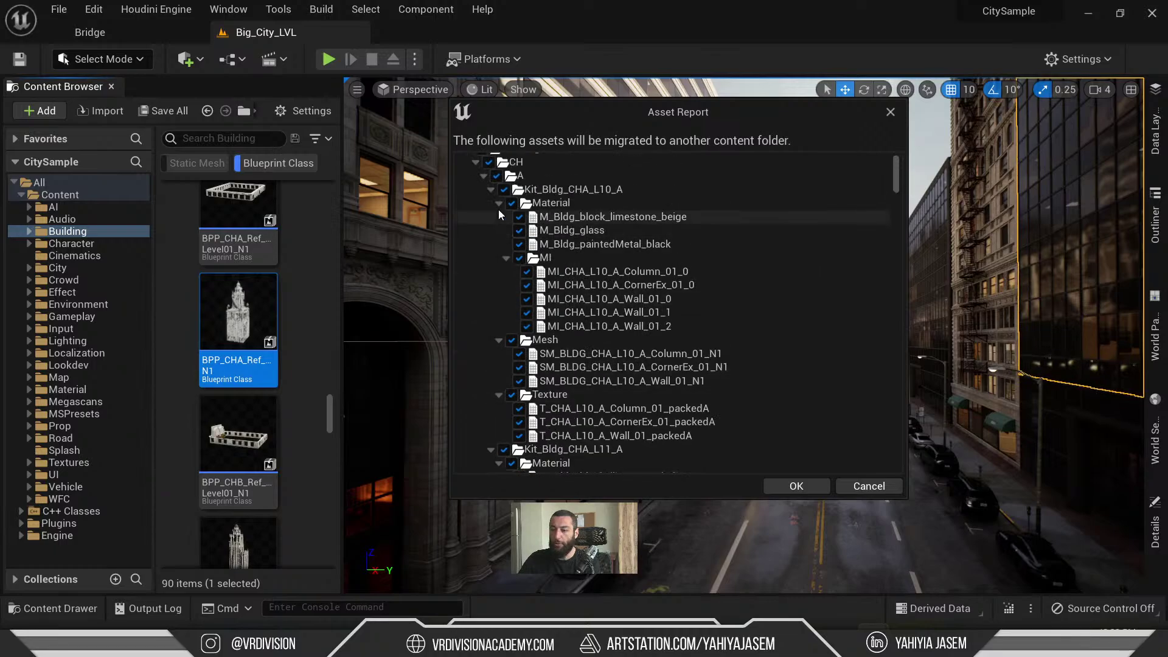
pyautogui.scroll(2, 472, 176)
pyautogui.click(466, 172)
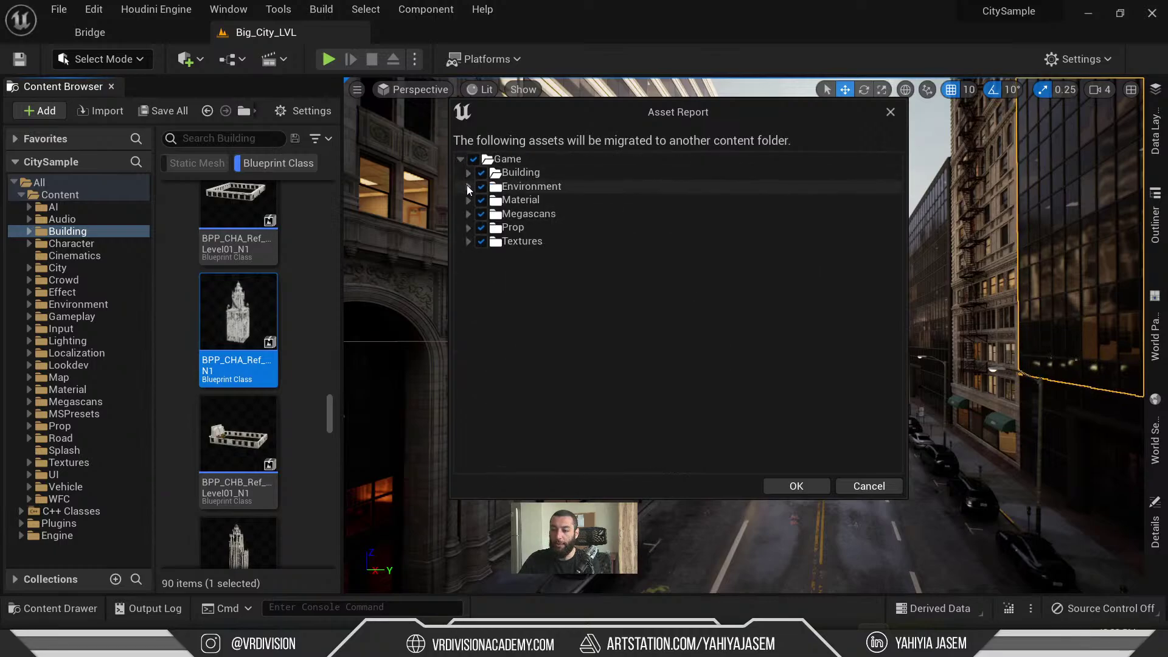
# - Inspect the Prop folder in the Asset Report and accept the listed assets for migration
pyautogui.click(466, 232)
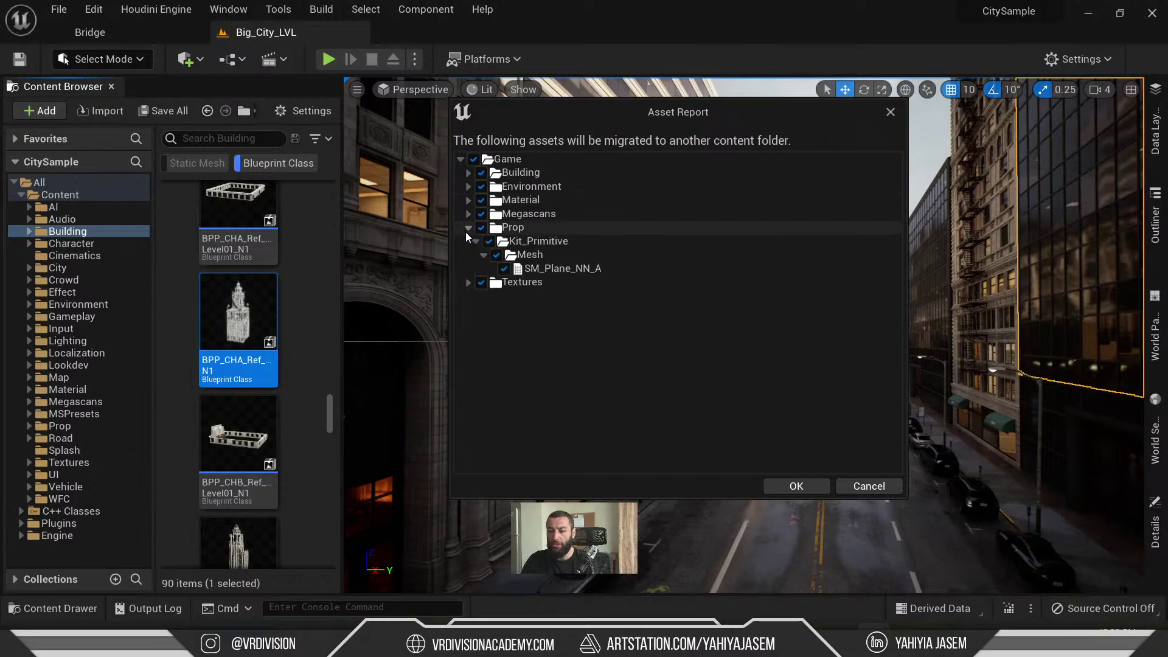
pyautogui.click(465, 229)
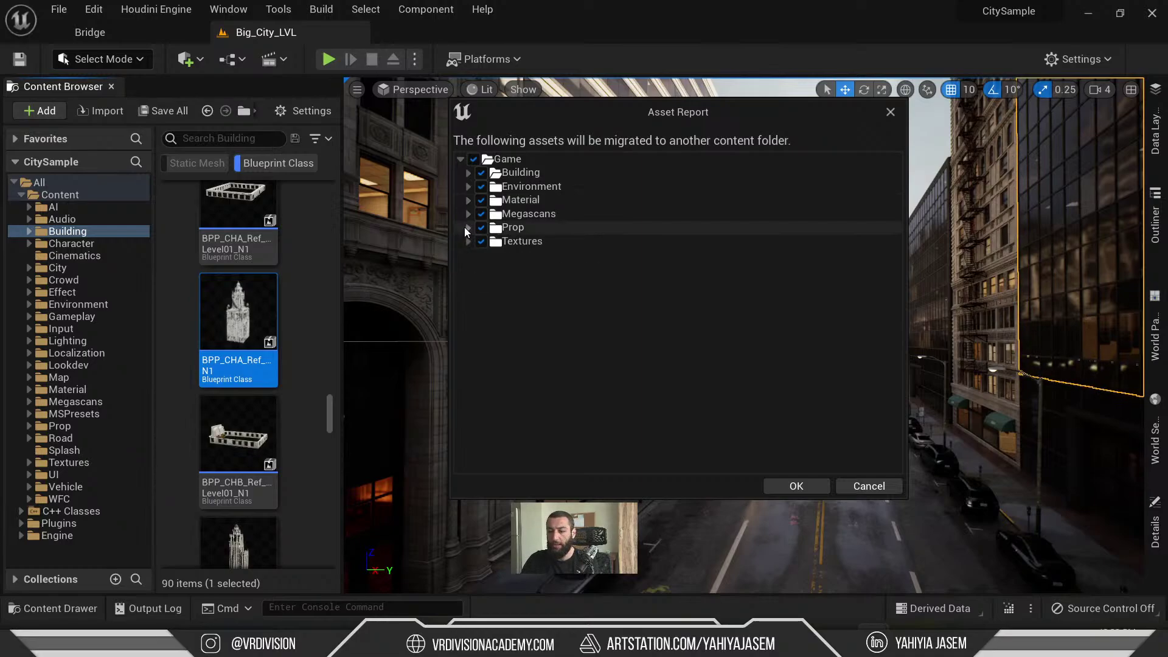
pyautogui.click(803, 485)
# - Browse to the _UnrealLocal folder on drive D in the migration destination dialog
pyautogui.moveTo(262, 19); pyautogui.dragTo(389, 54)
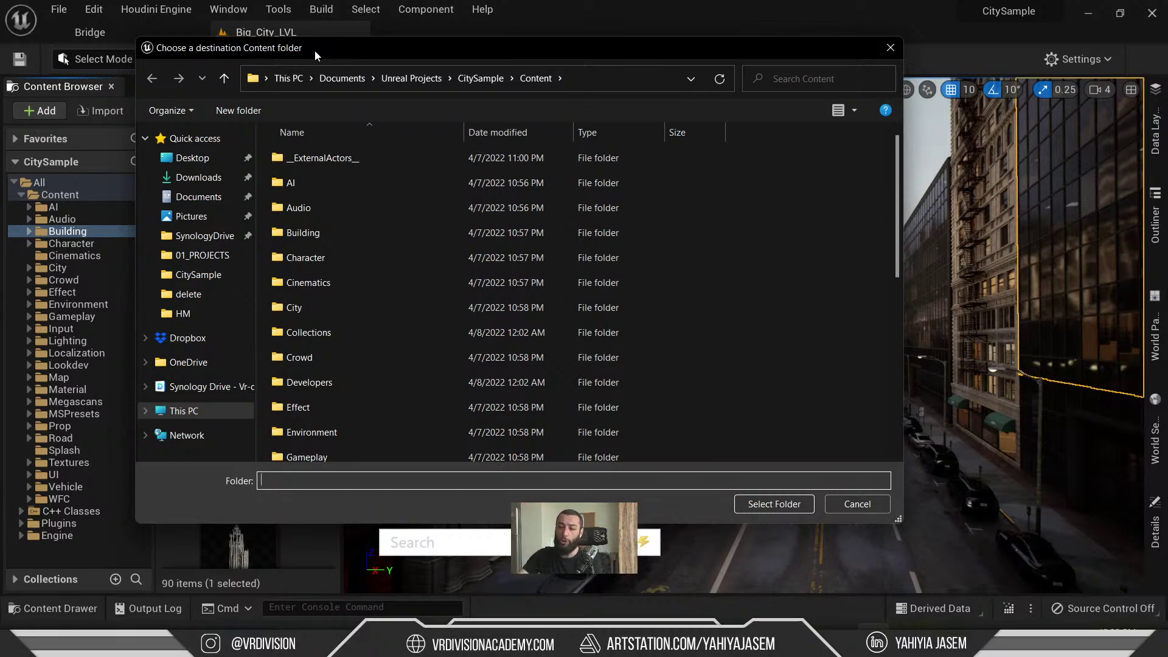
pyautogui.click(197, 412)
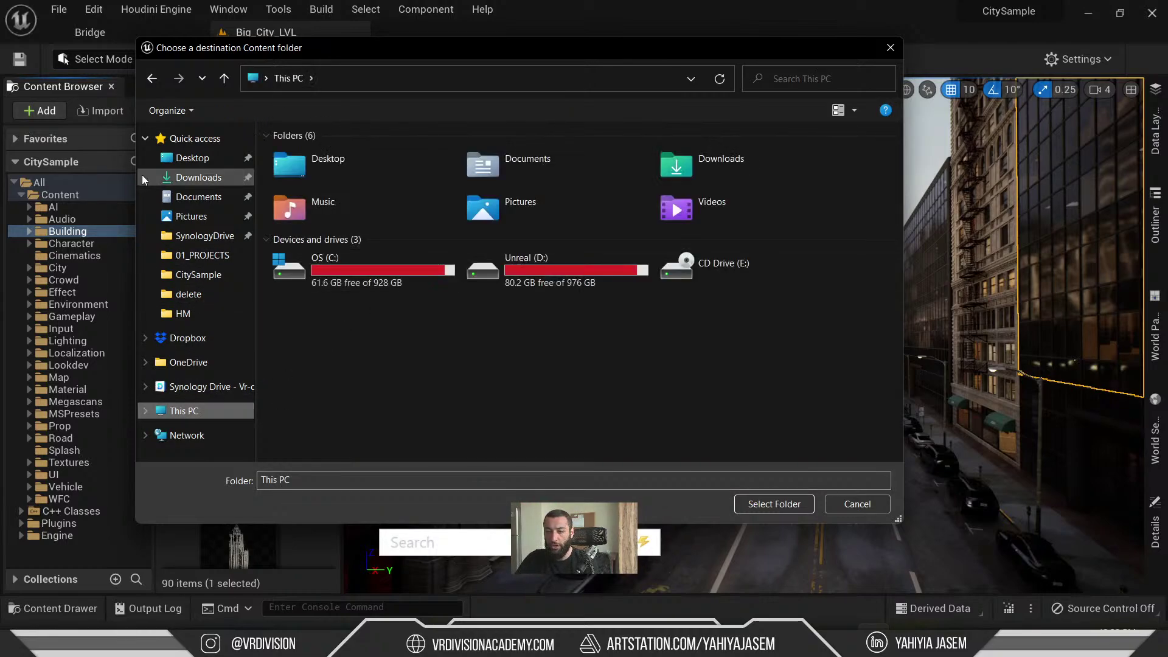
pyautogui.click(146, 138)
pyautogui.doubleClick(536, 271)
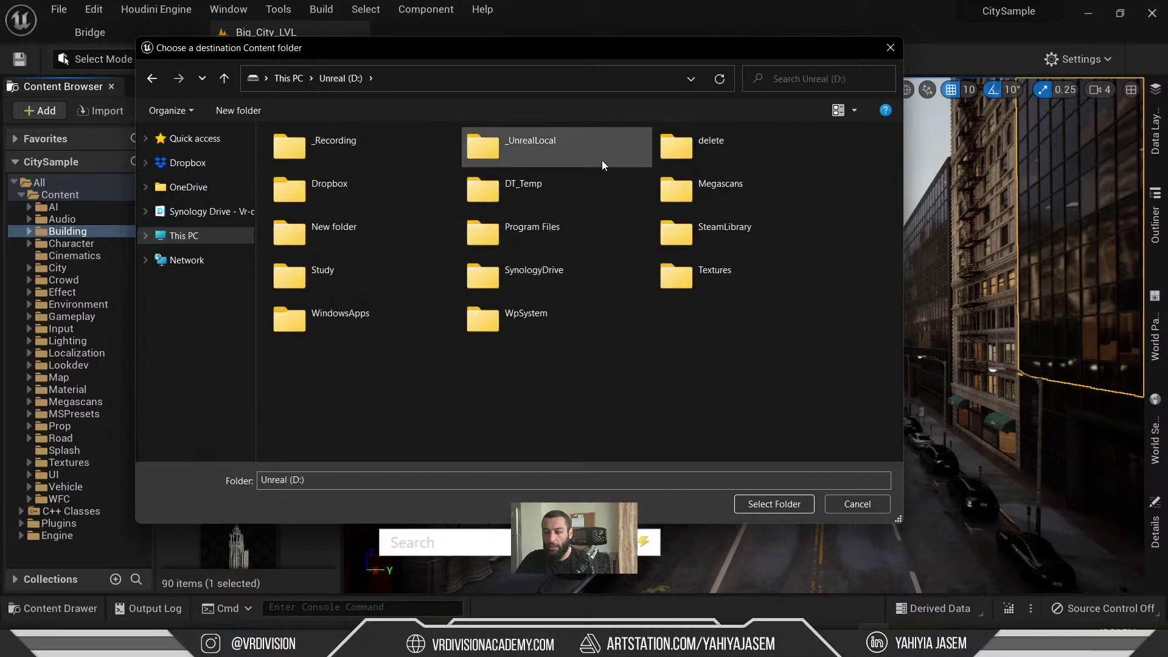
pyautogui.doubleClick(568, 147)
# - Open the Content folder of WH_Project as the migration destination, and dismiss the dialog without selecting it
pyautogui.scroll(-1, 554, 246)
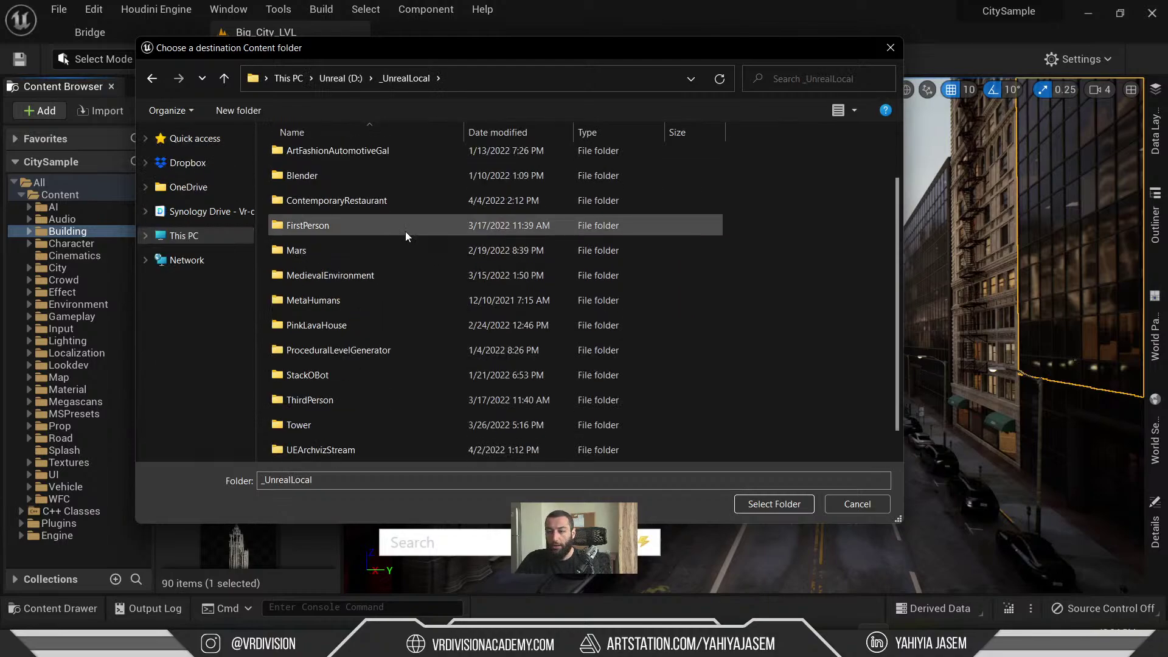
pyautogui.scroll(1, 405, 231)
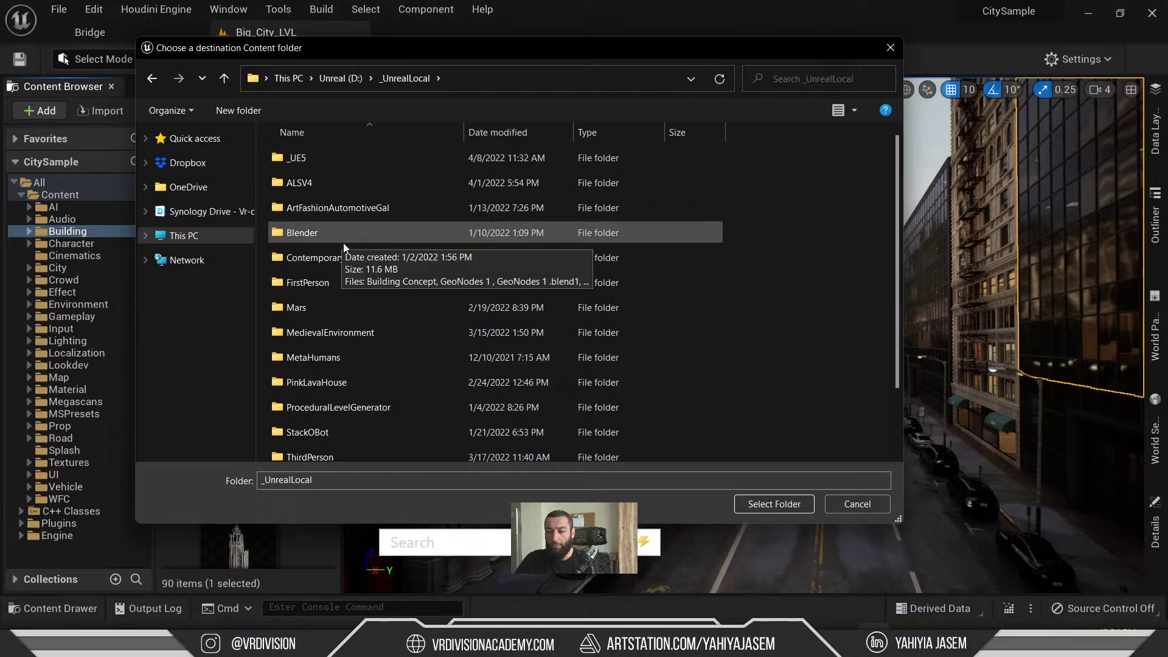
pyautogui.scroll(-2, 353, 292)
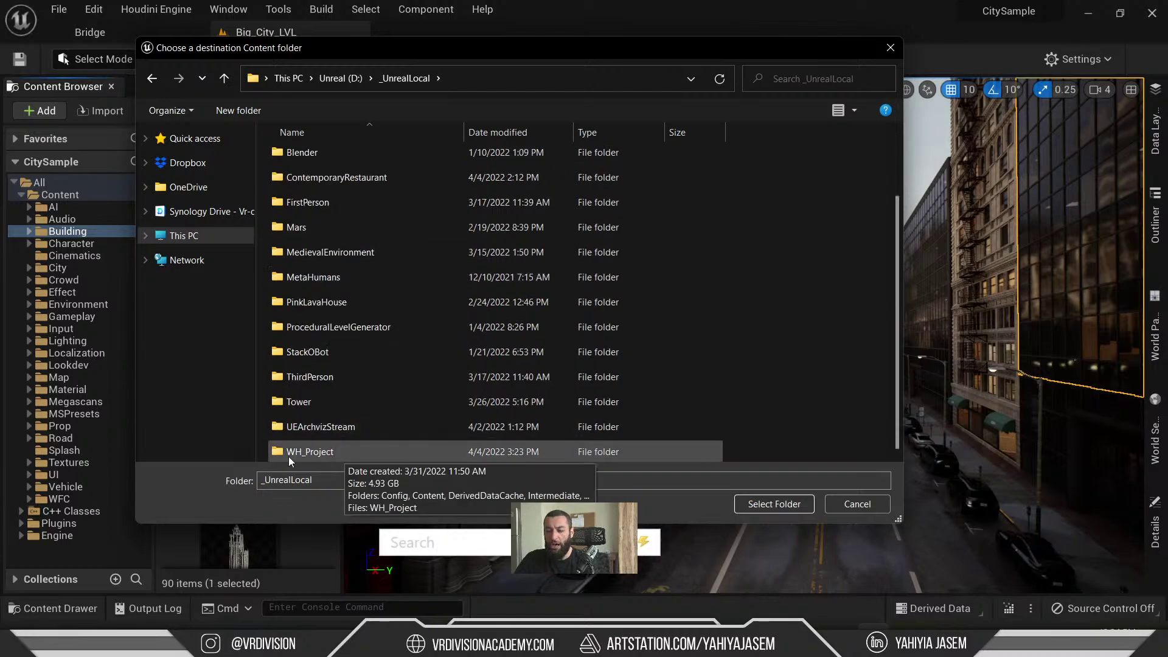
pyautogui.doubleClick(345, 453)
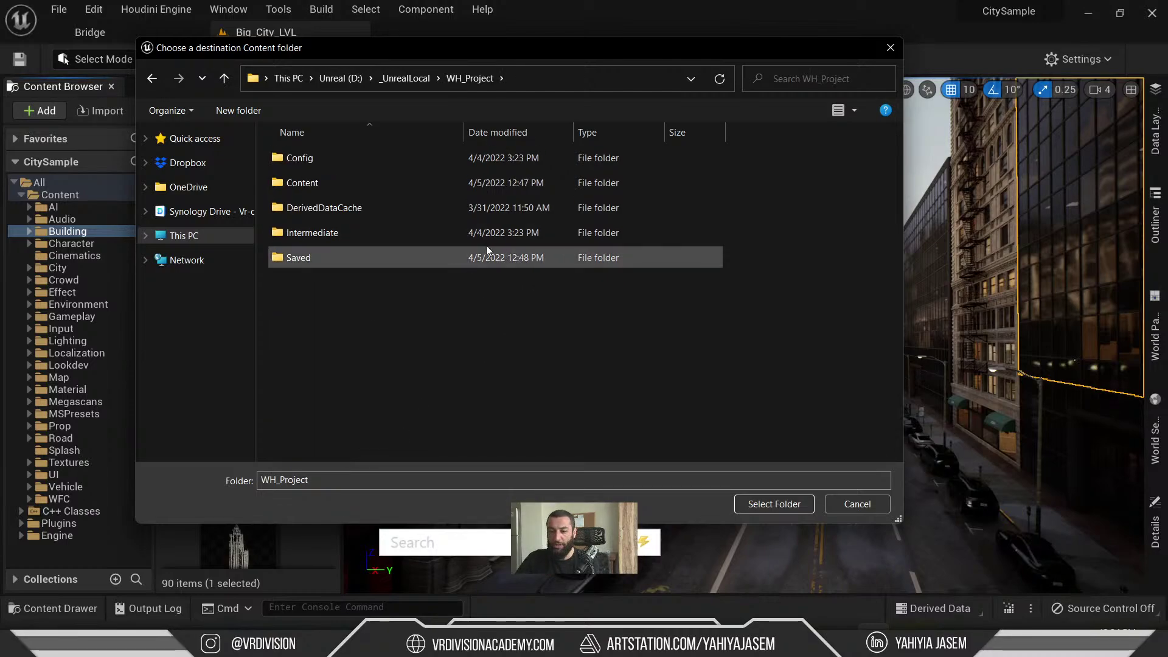
pyautogui.doubleClick(307, 184)
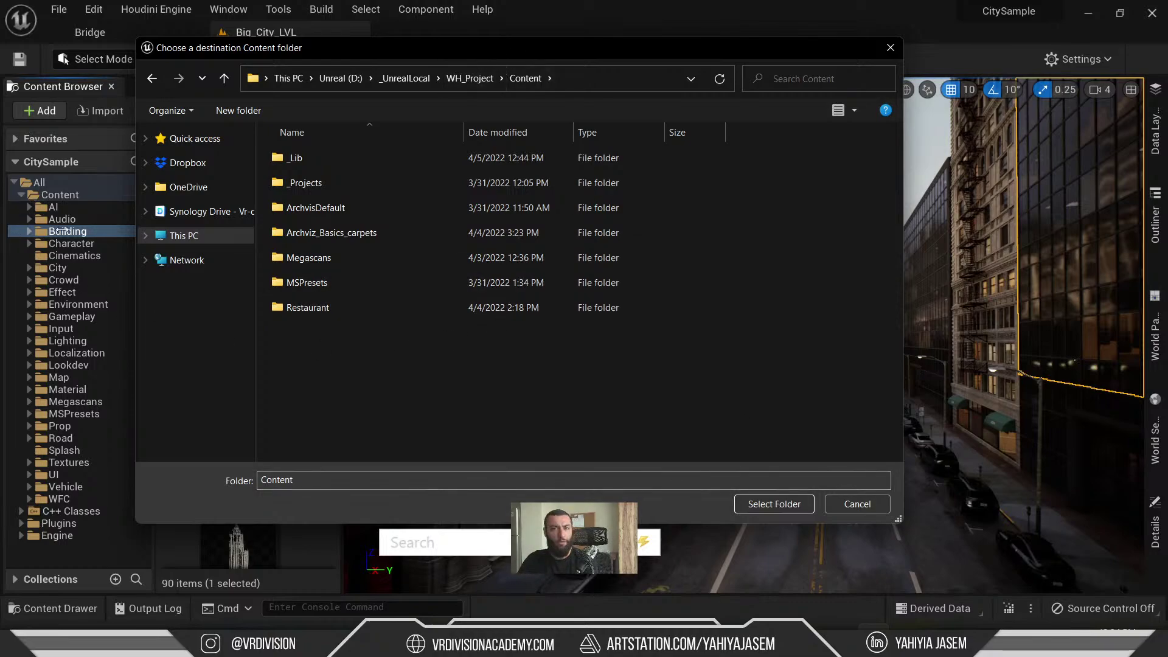
pyautogui.click(890, 47)
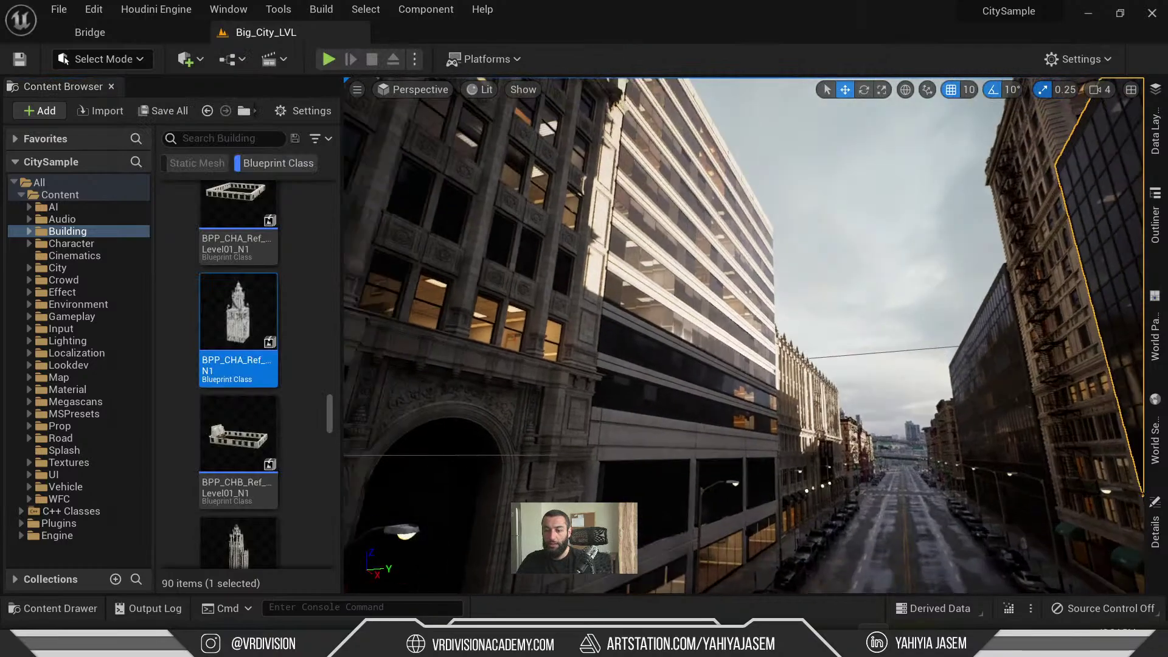
# - Select all Blueprint Class assets in the Building folder and start migrating them with the Migrate asset action
pyautogui.scroll(-8, 256, 337)
pyautogui.scroll(-12, 248, 289)
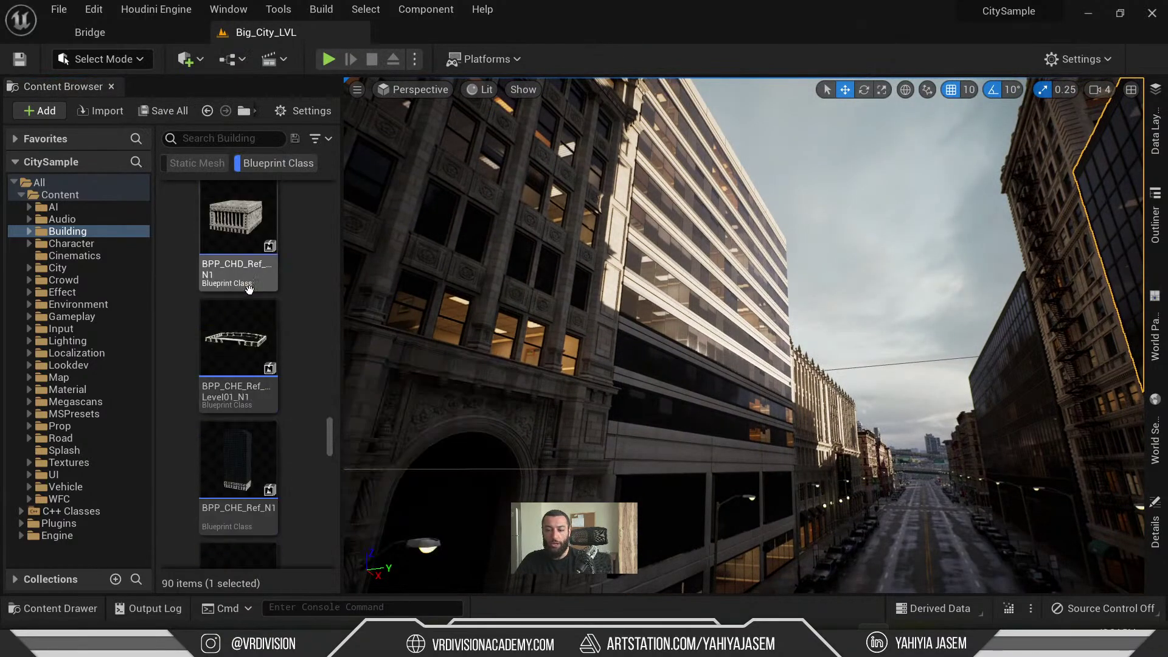
pyautogui.click(243, 339)
pyautogui.hotkey('ctrl', 'a')
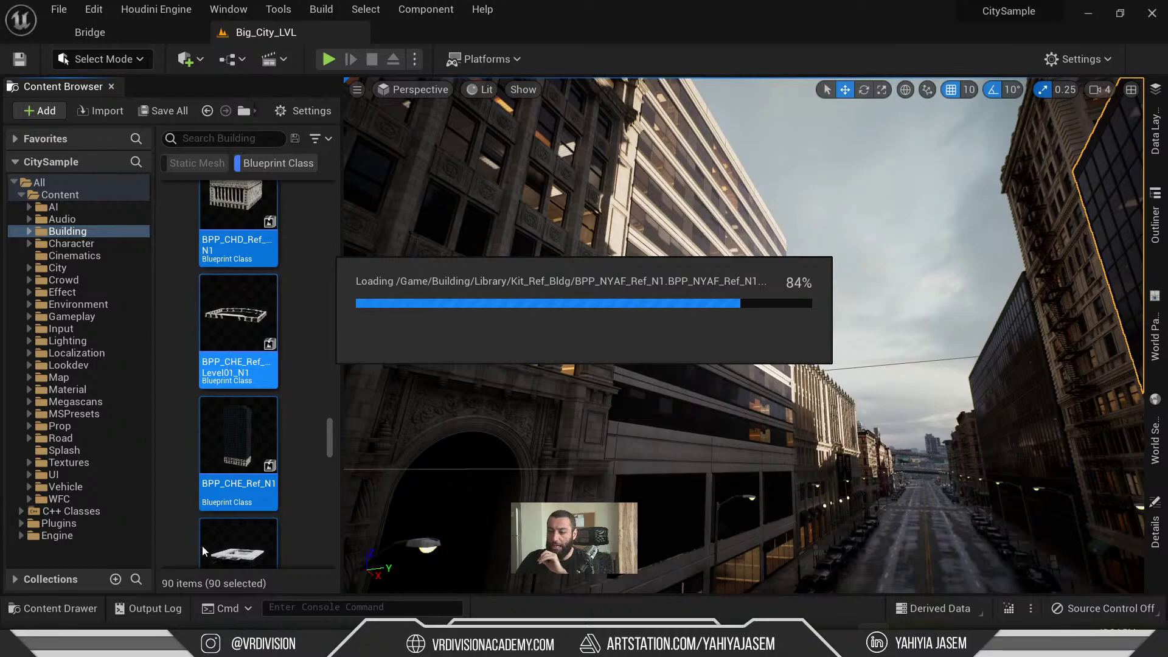
pyautogui.rightClick(234, 454)
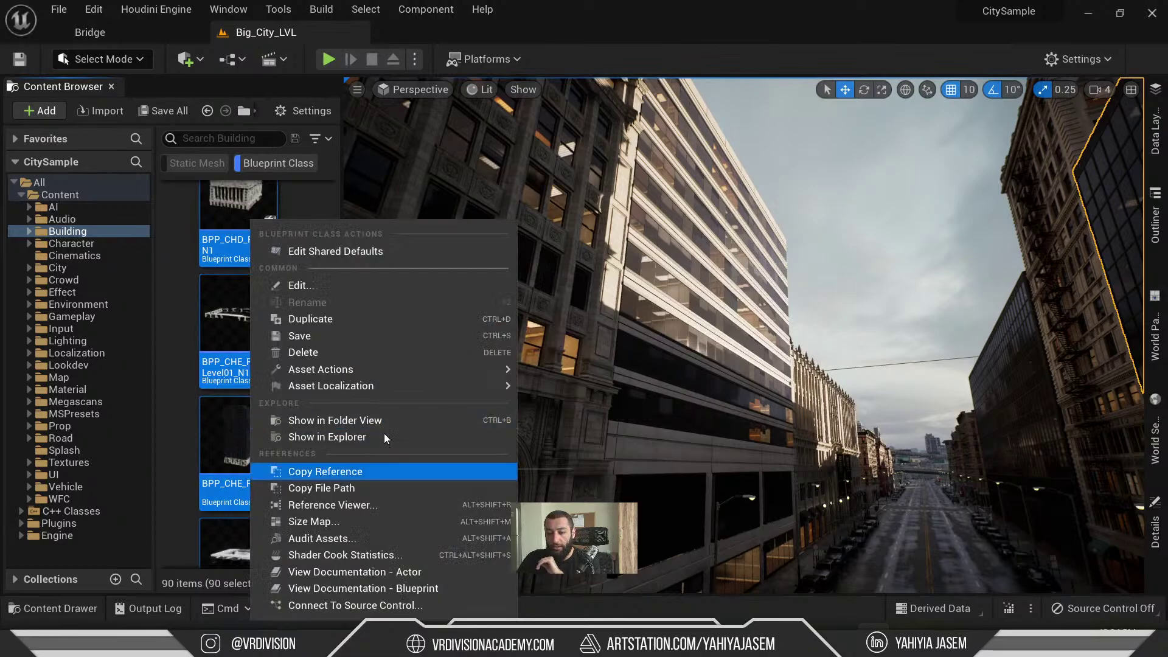
pyautogui.moveTo(381, 383)
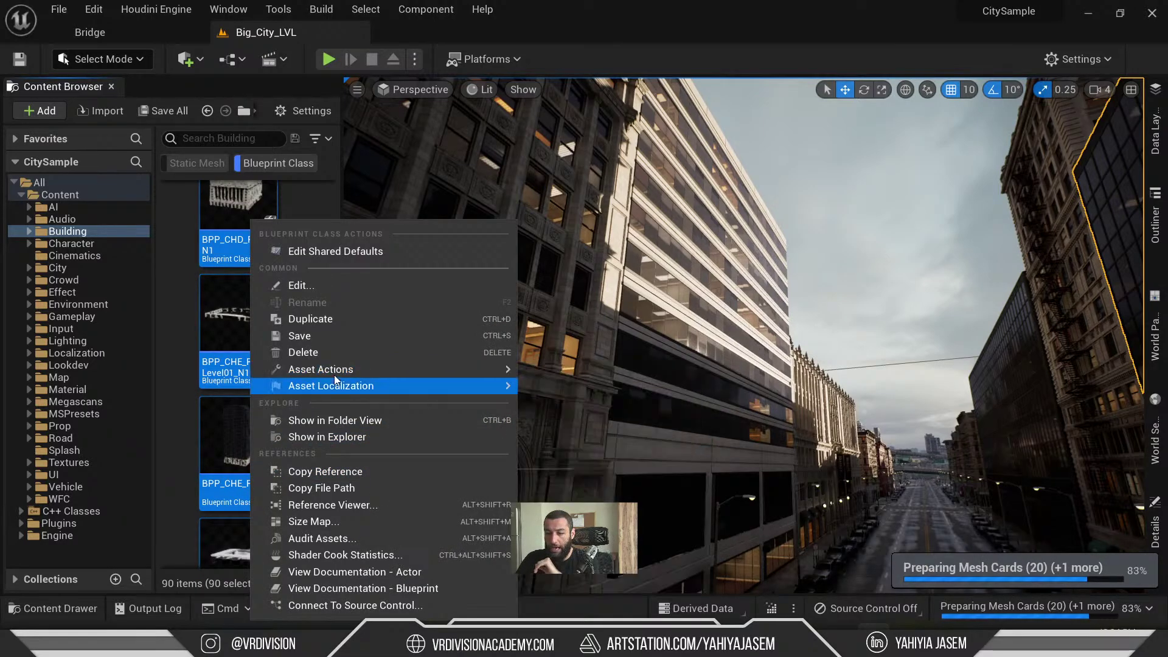
pyautogui.moveTo(441, 366)
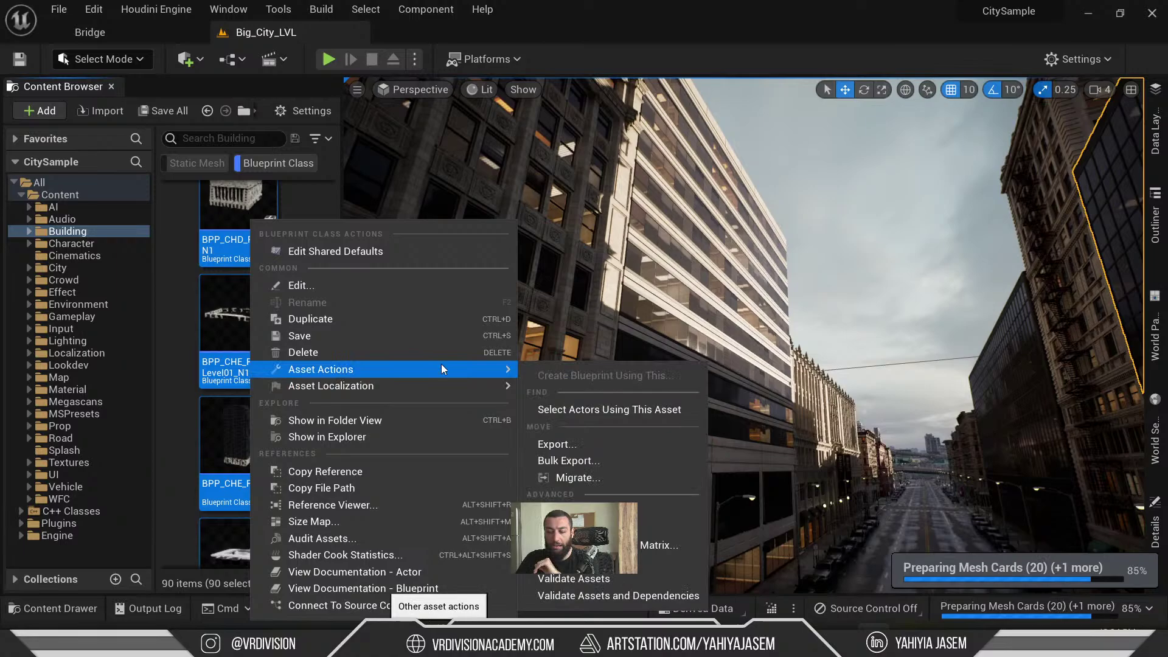
pyautogui.click(606, 471)
pyautogui.click(712, 485)
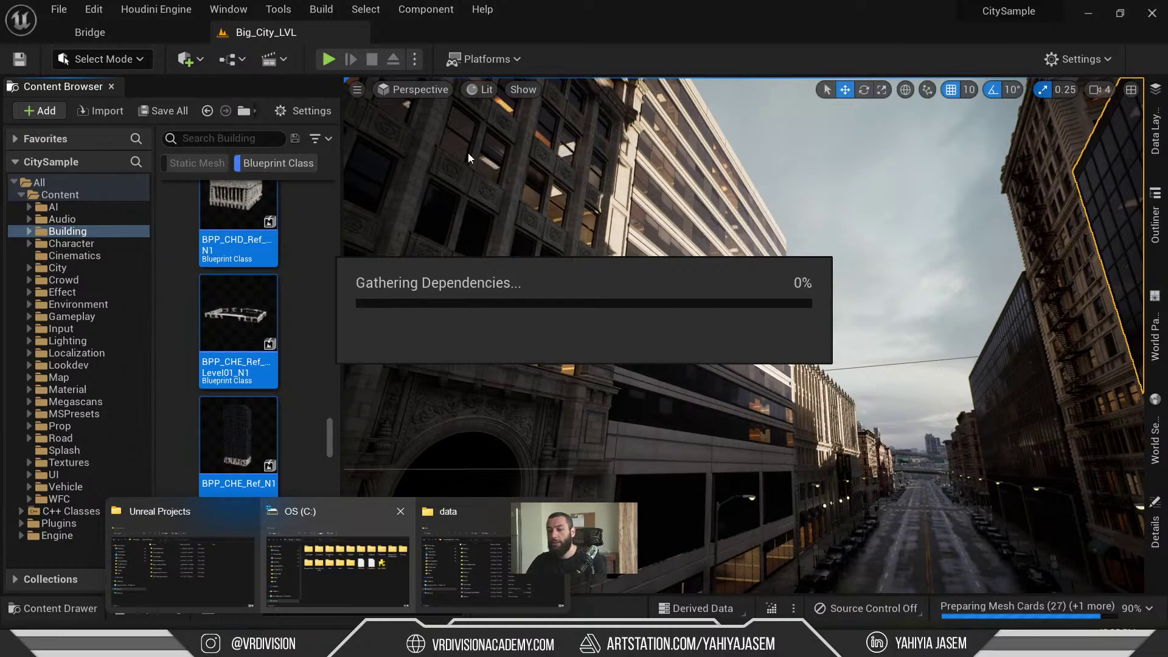
# - Switch to the File Explorer window showing CitySample_5.0's data folder, look through its Content subfolder, and minimize the window
pyautogui.click(469, 571)
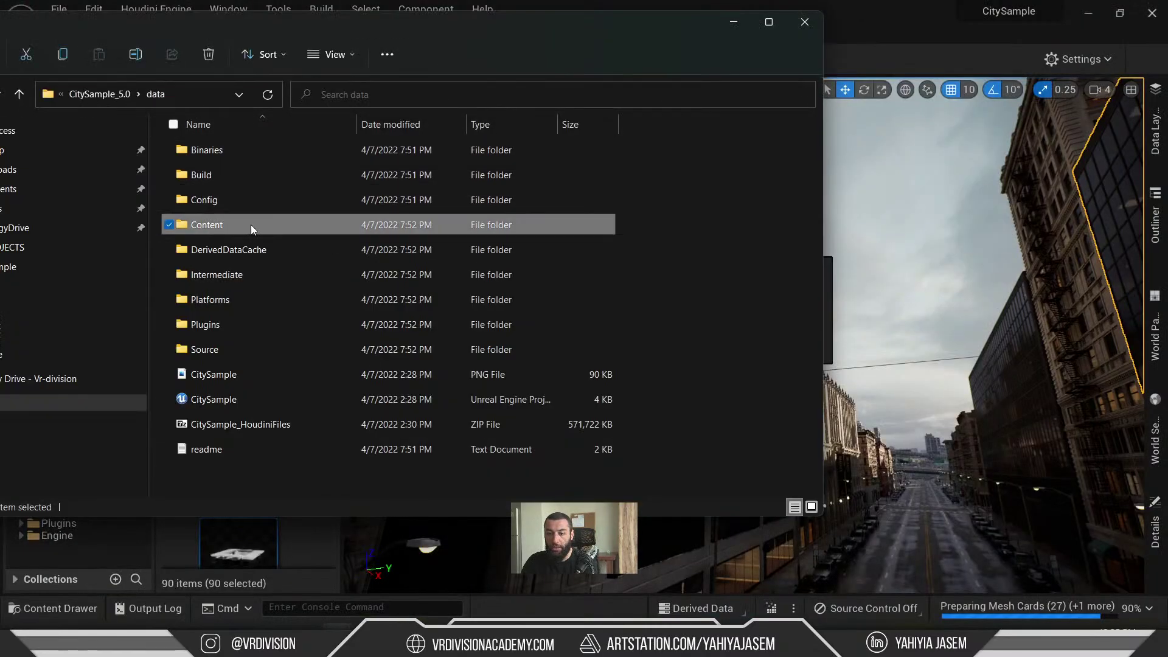
pyautogui.doubleClick(242, 230)
pyautogui.moveTo(289, 40); pyautogui.dragTo(364, 55)
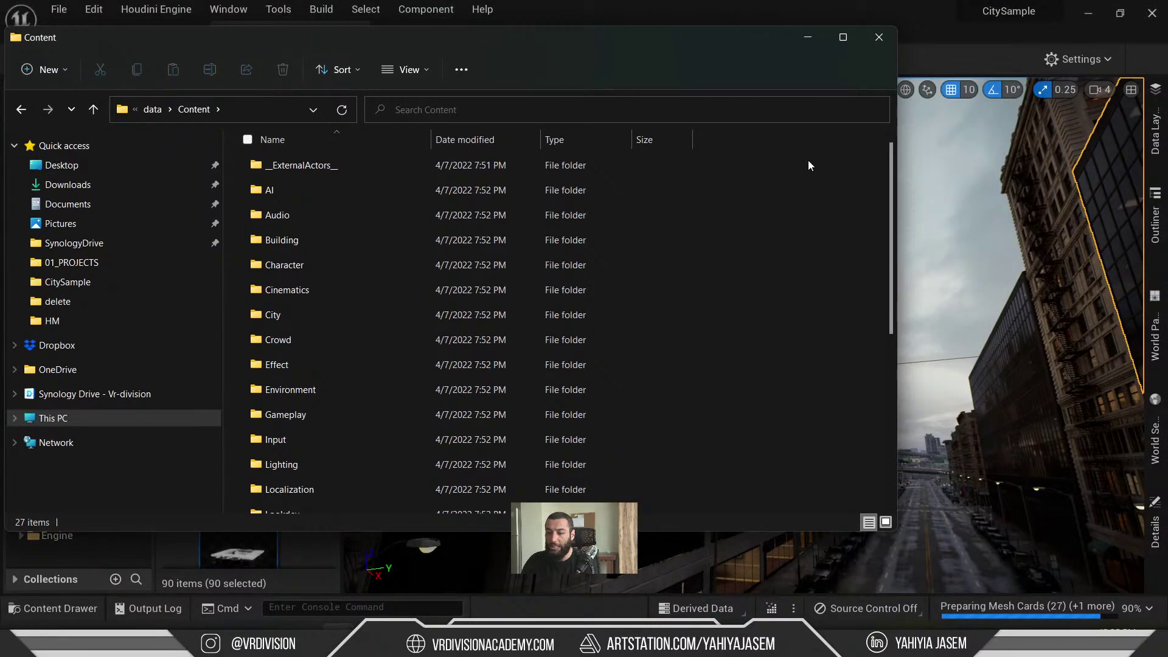
pyautogui.scroll(-4, 764, 262)
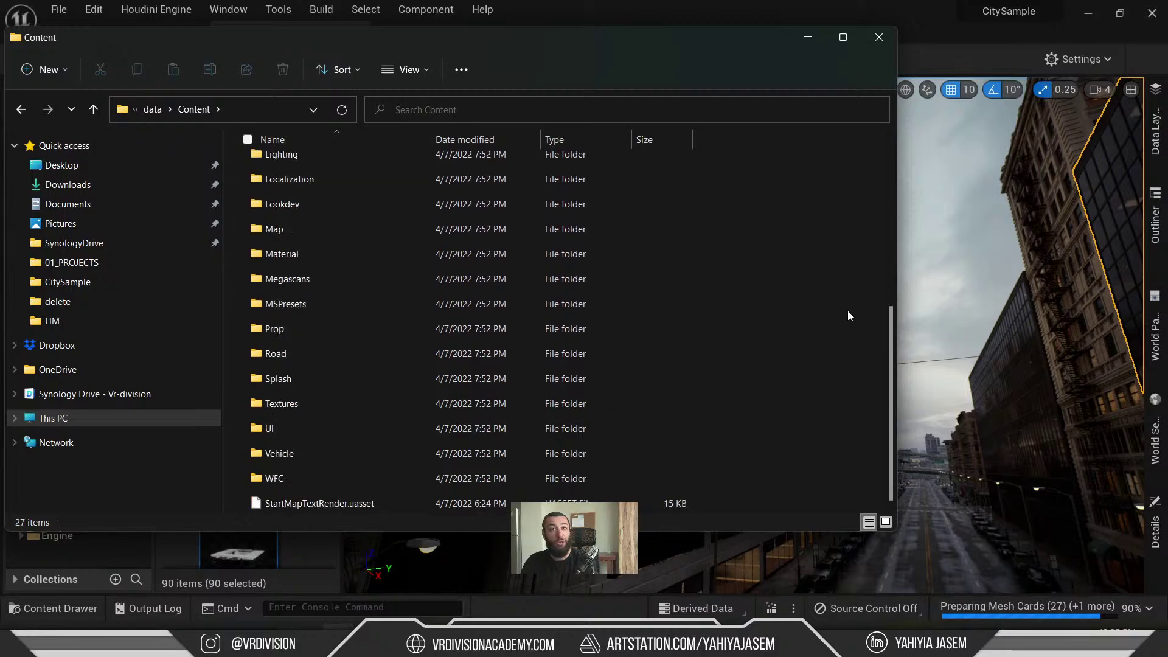
pyautogui.click(808, 40)
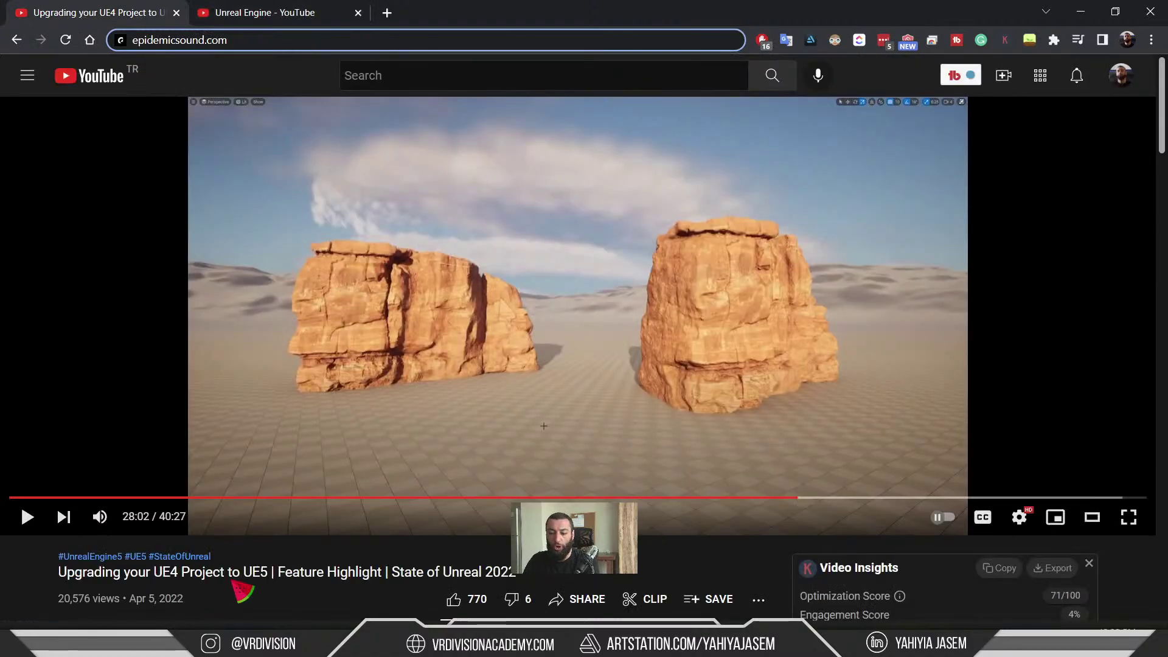
# - Skim the YouTube video "Upgrading your UE4 Project to UE5" at 1:43 and 3:03
pyautogui.moveTo(271, 575); pyautogui.dragTo(147, 575)
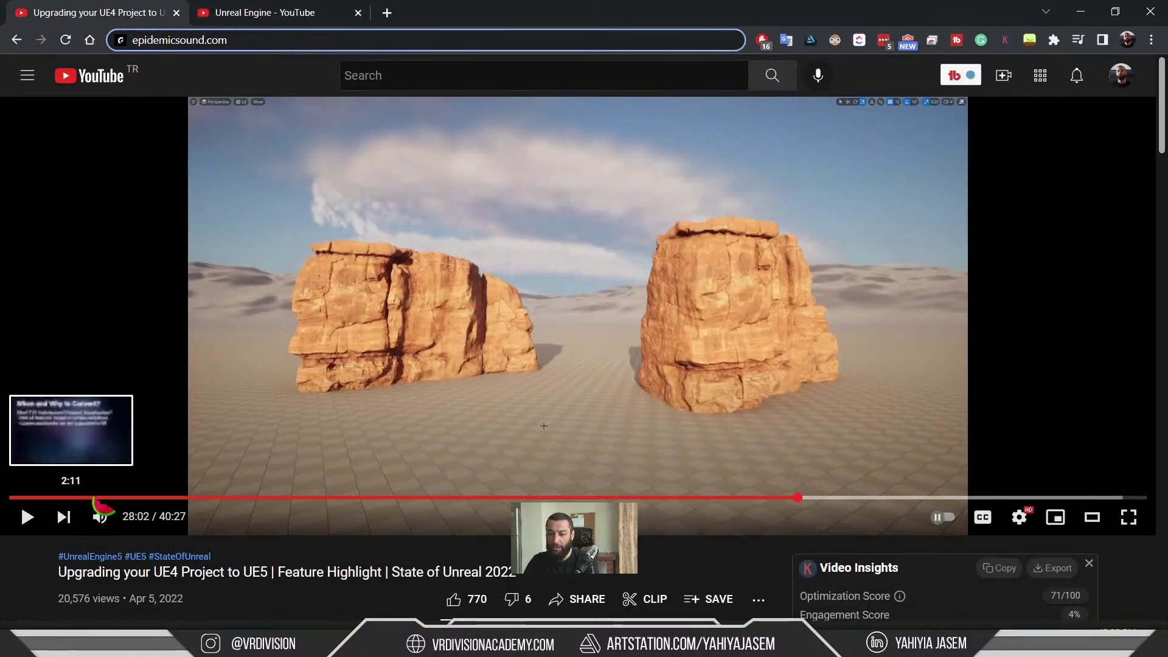
pyautogui.click(59, 497)
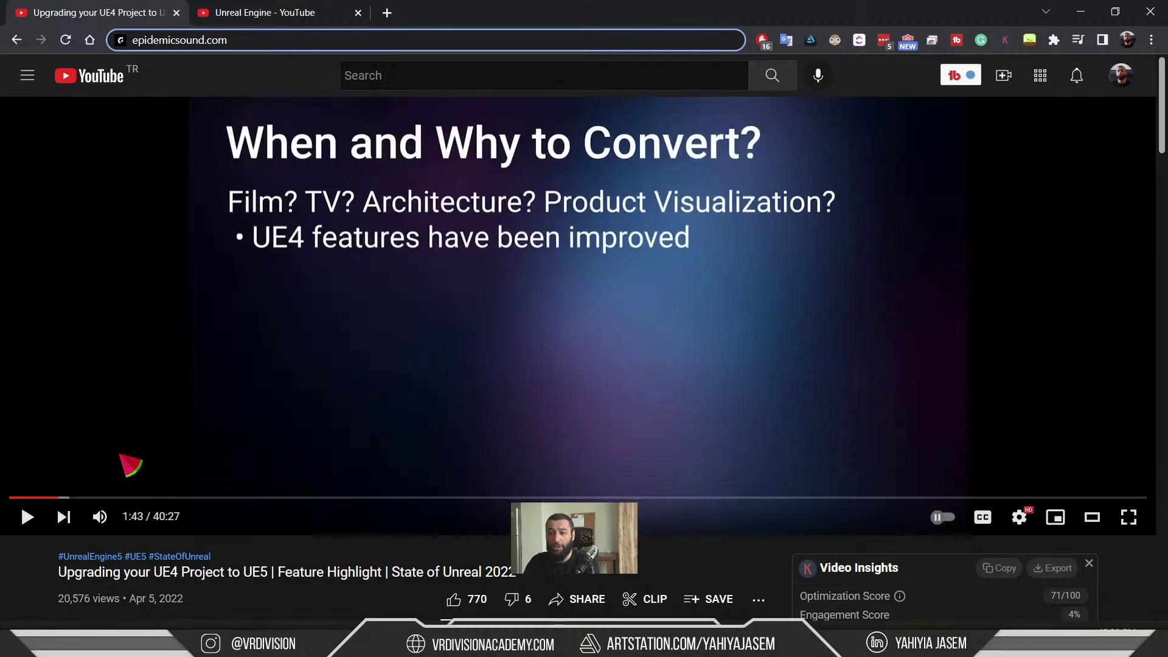
pyautogui.click(95, 497)
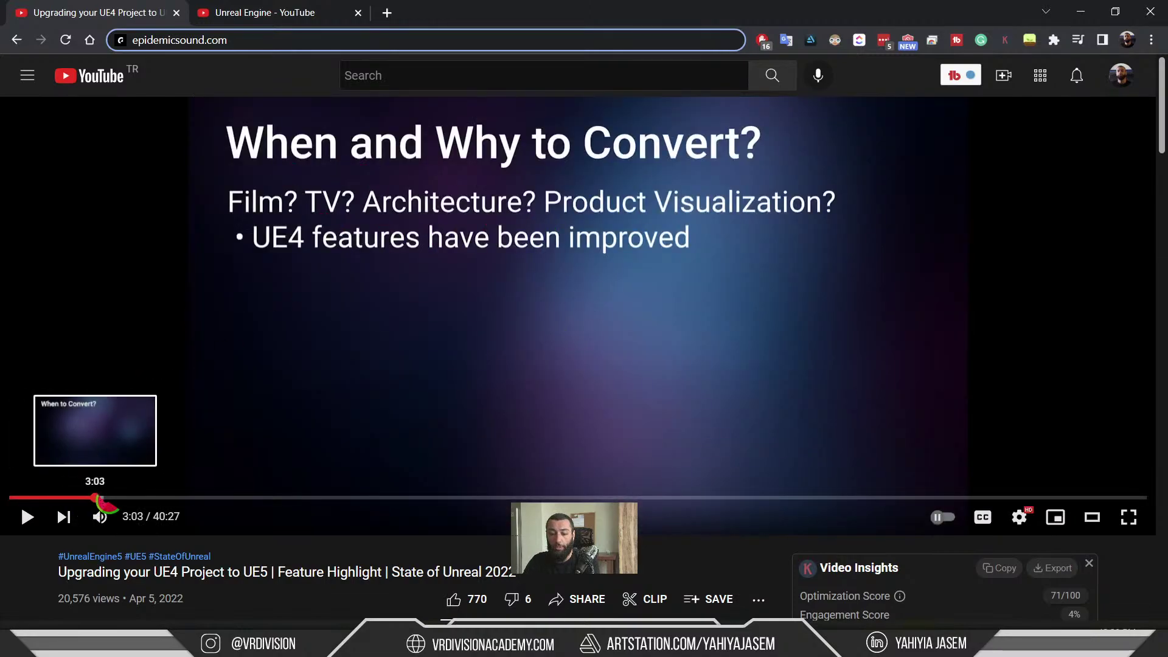
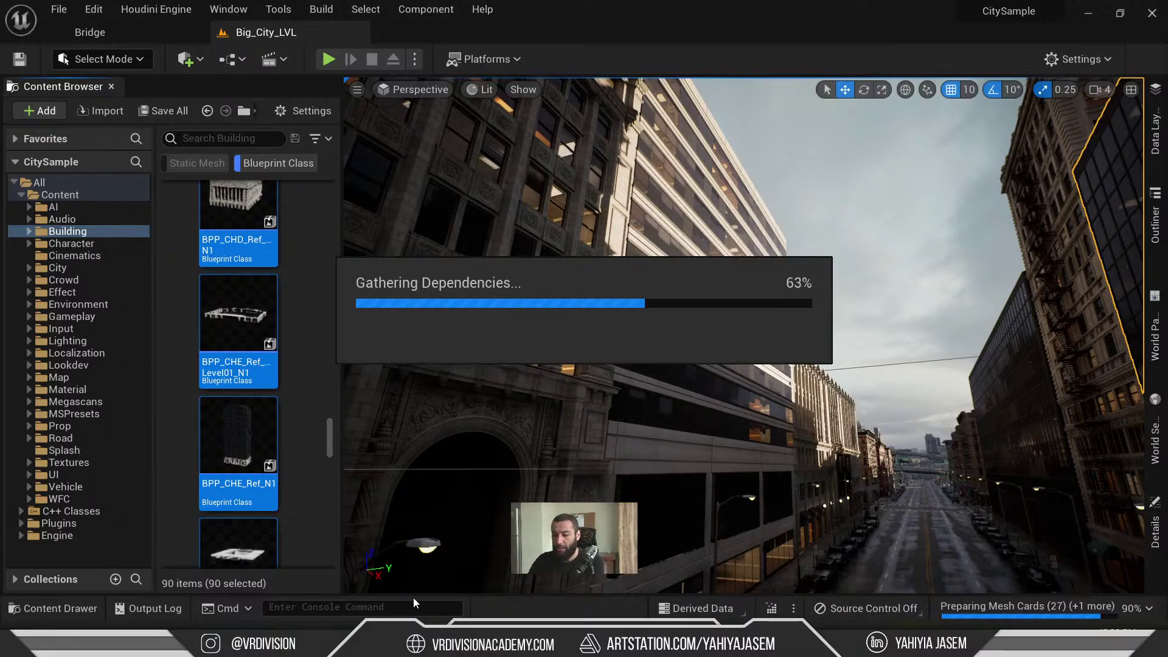
# - Find Blender through the Windows search and launch it
pyautogui.moveTo(338, 645)
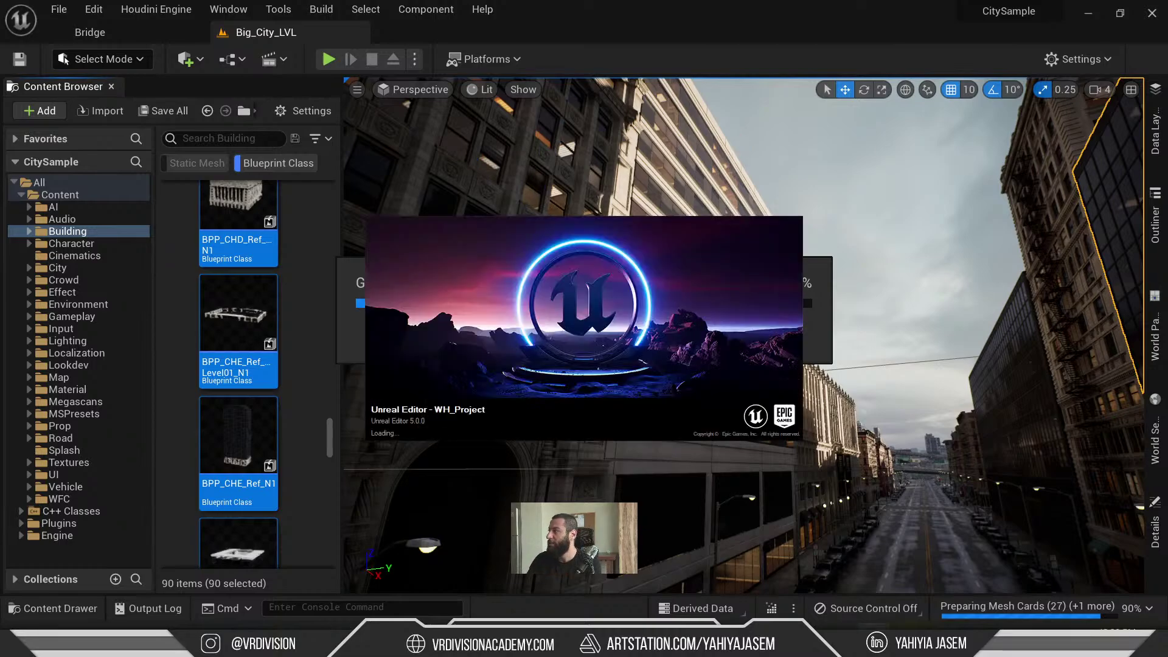
pyautogui.press('super')
pyautogui.write('blender')
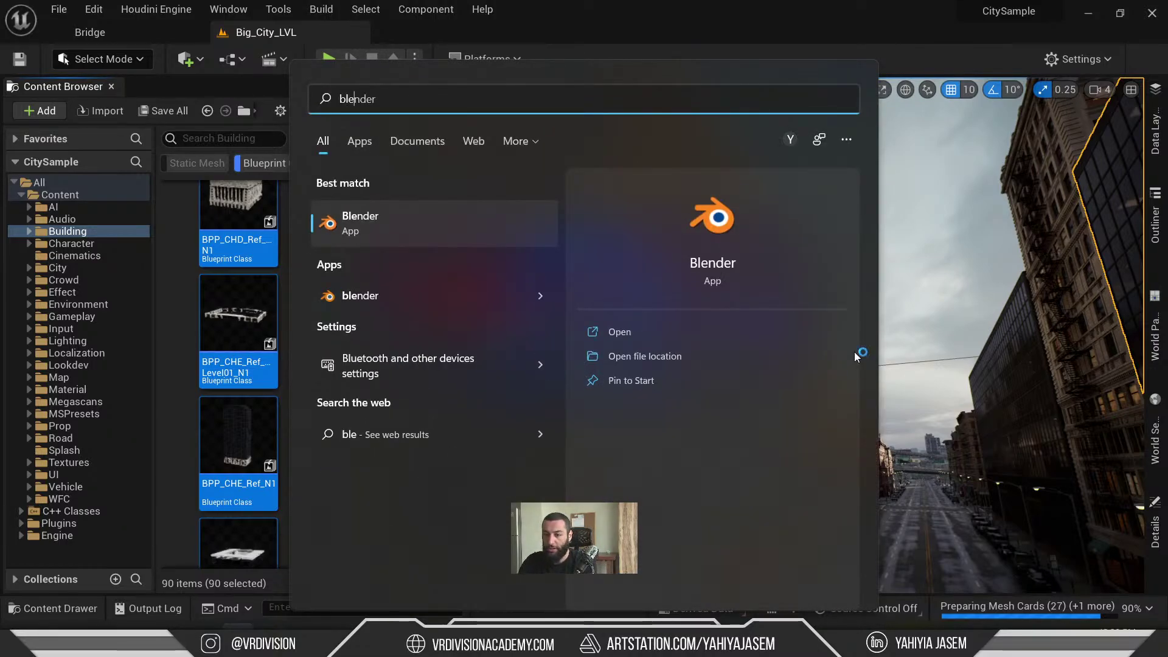
pyautogui.press('Return')
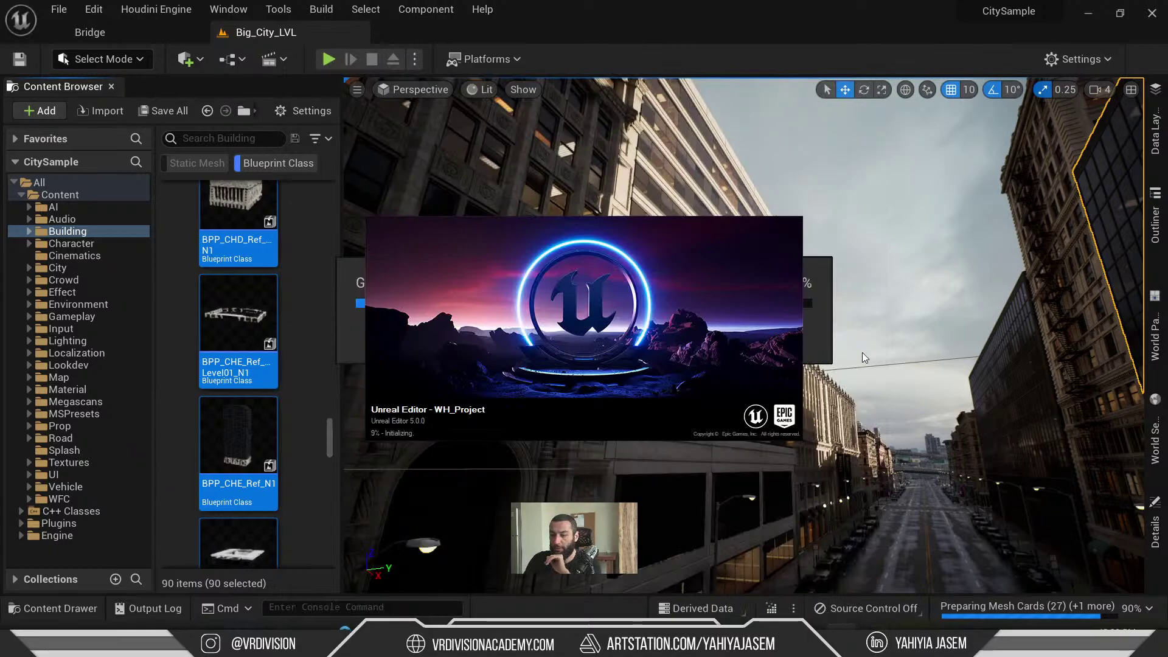
# - Dismiss the WH_Project loading splash, open Task Manager, and move its window aside
pyautogui.click(822, 344)
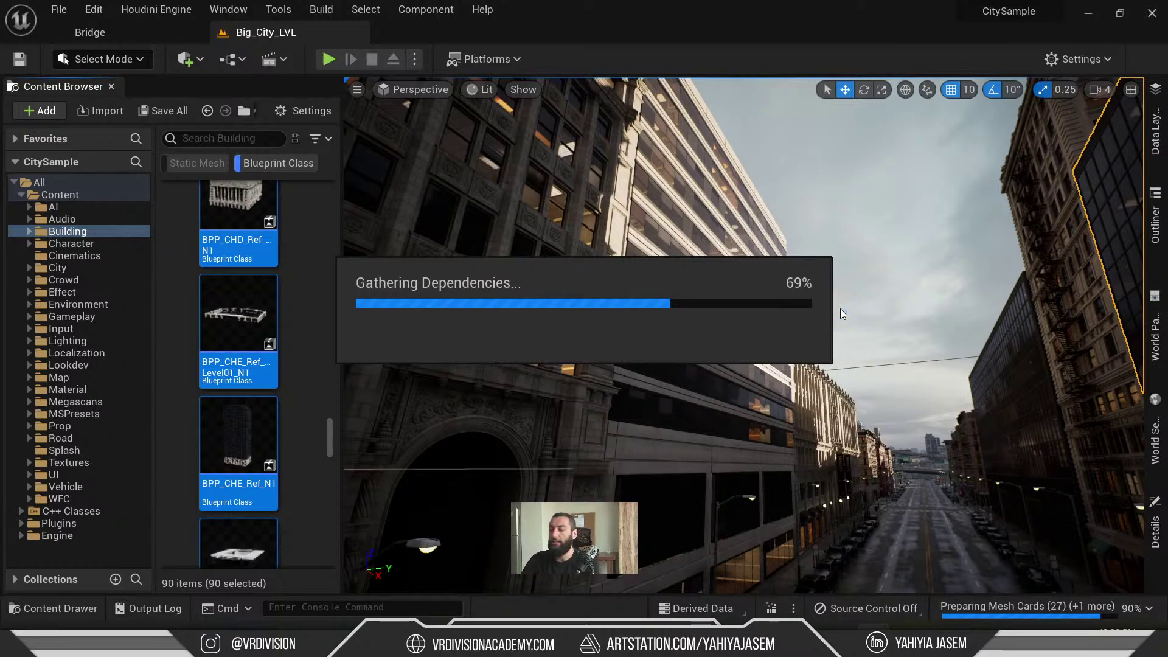
pyautogui.hotkey('ctrl', 'shift', 'Escape')
pyautogui.moveTo(366, 152); pyautogui.dragTo(1167, 150)
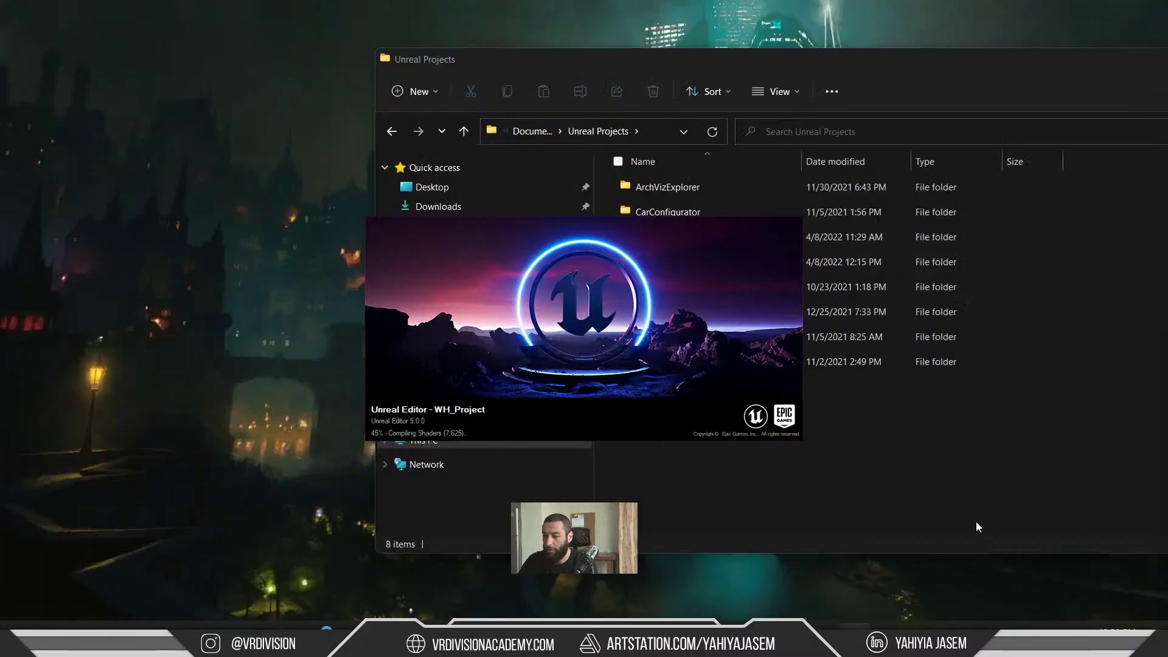
# - Go to the CitySample folder inside Unreal Projects in File Explorer and open the CitySample Unreal Engine project file
pyautogui.click(976, 521)
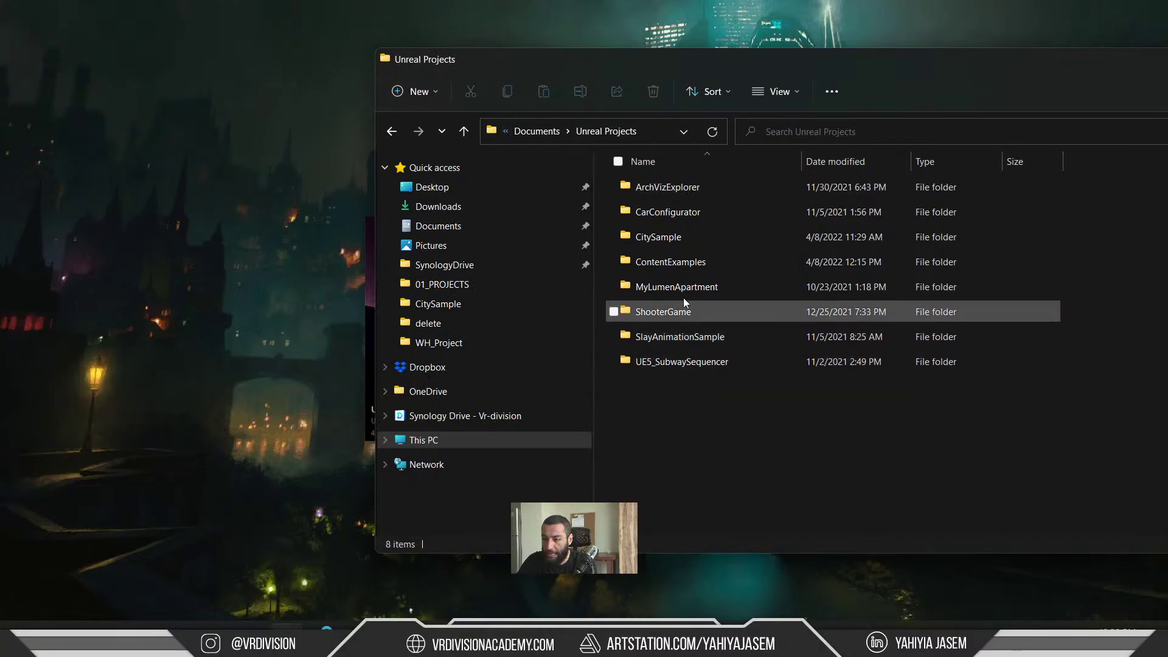
pyautogui.doubleClick(666, 188)
pyautogui.click(535, 133)
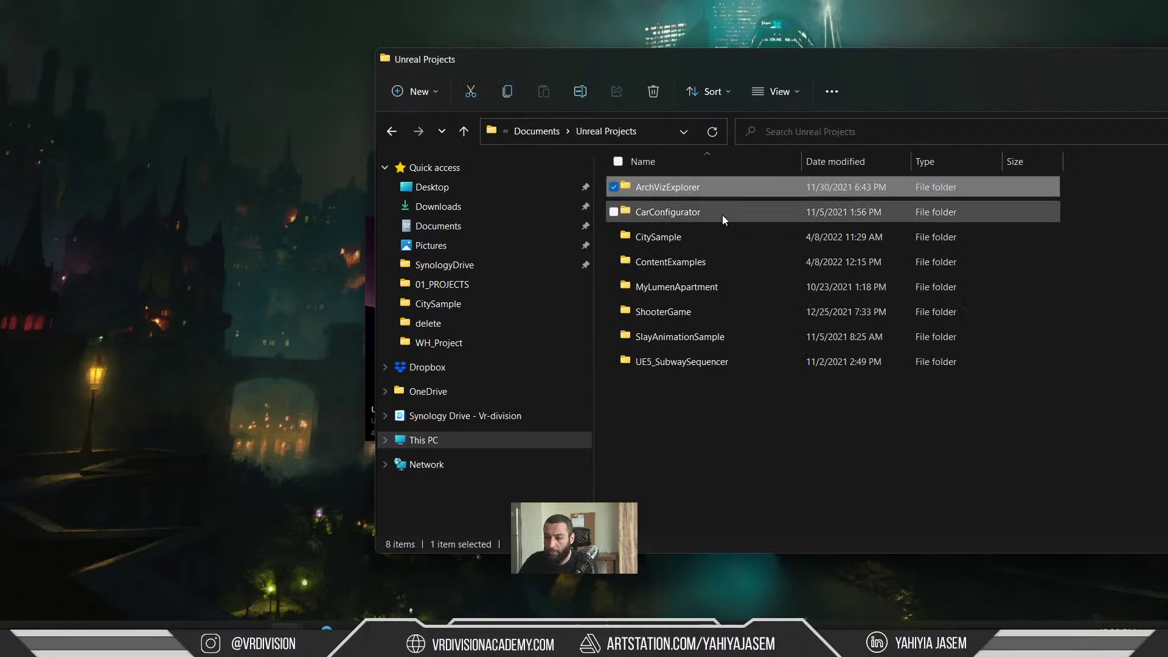
pyautogui.doubleClick(699, 238)
pyautogui.scroll(-1, 688, 401)
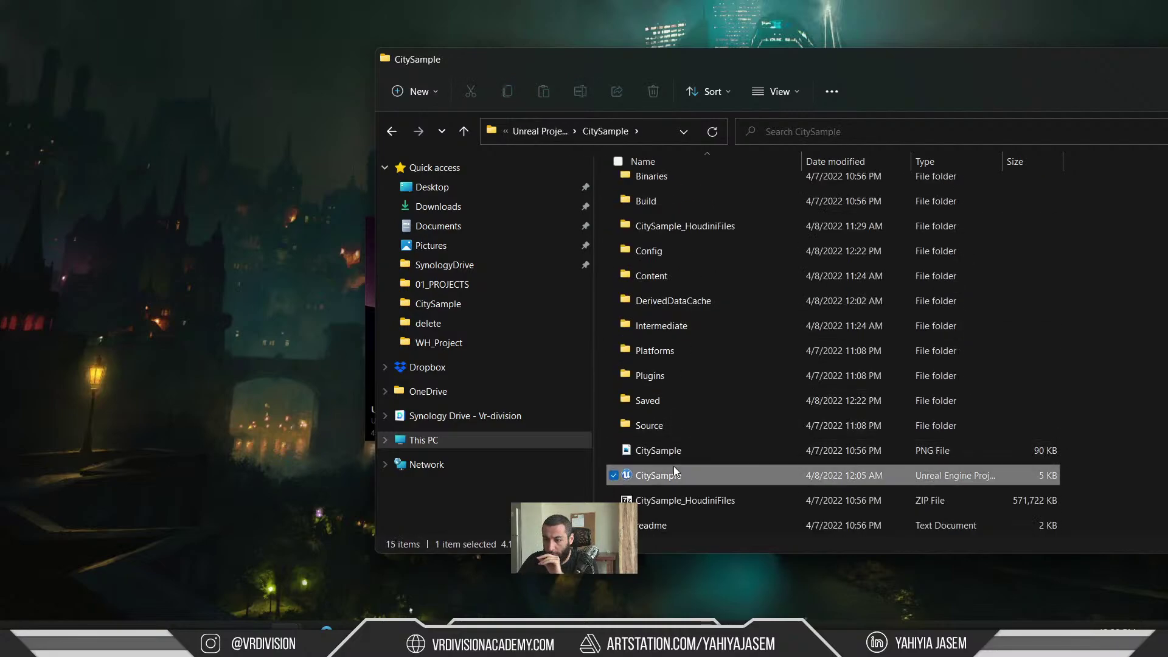
pyautogui.doubleClick(674, 467)
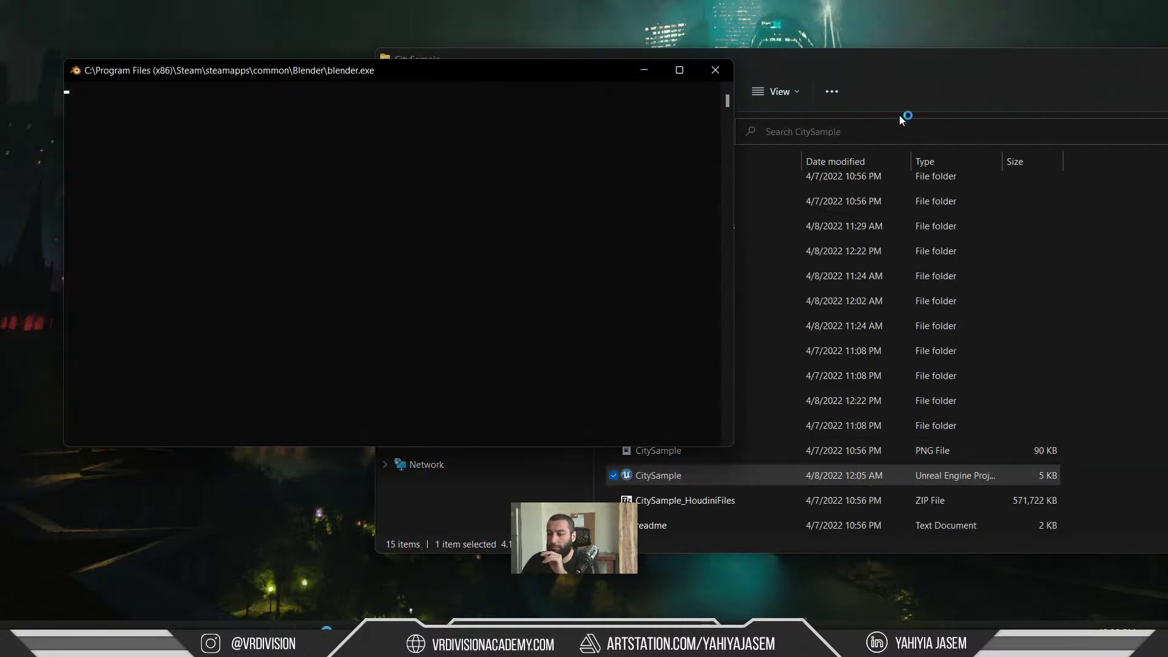
pyautogui.click(937, 60)
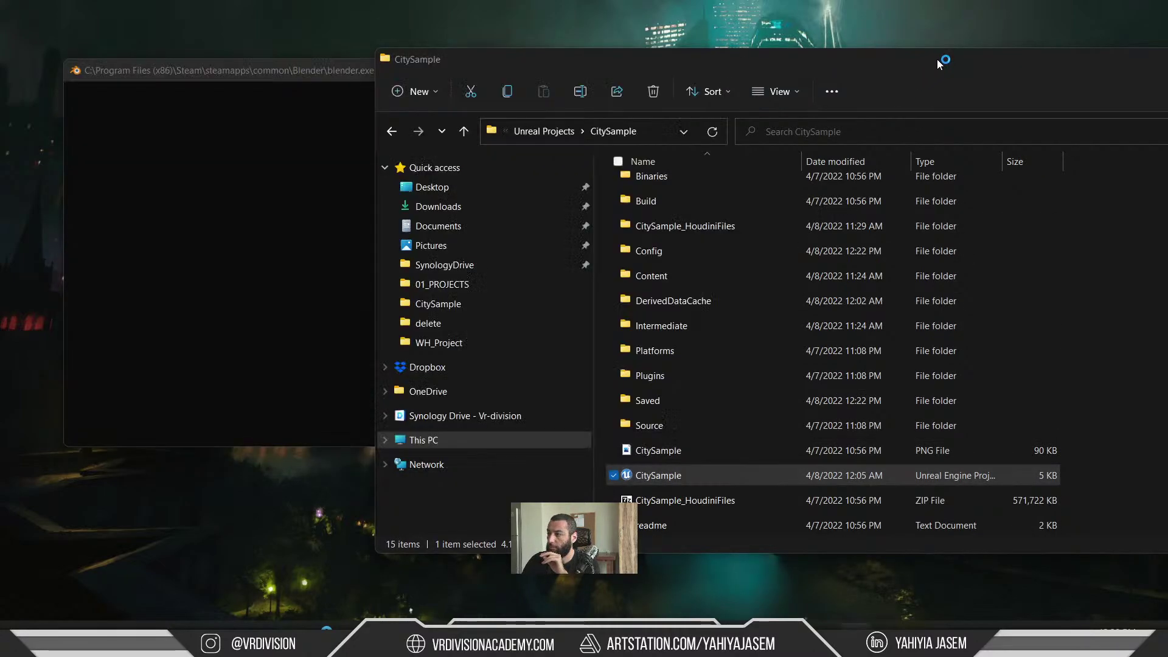
# - Minimize the CitySample folder and Blender windows and bring up the WH_Project loading splash to check its progress
pyautogui.moveTo(937, 60); pyautogui.dragTo(883, 65)
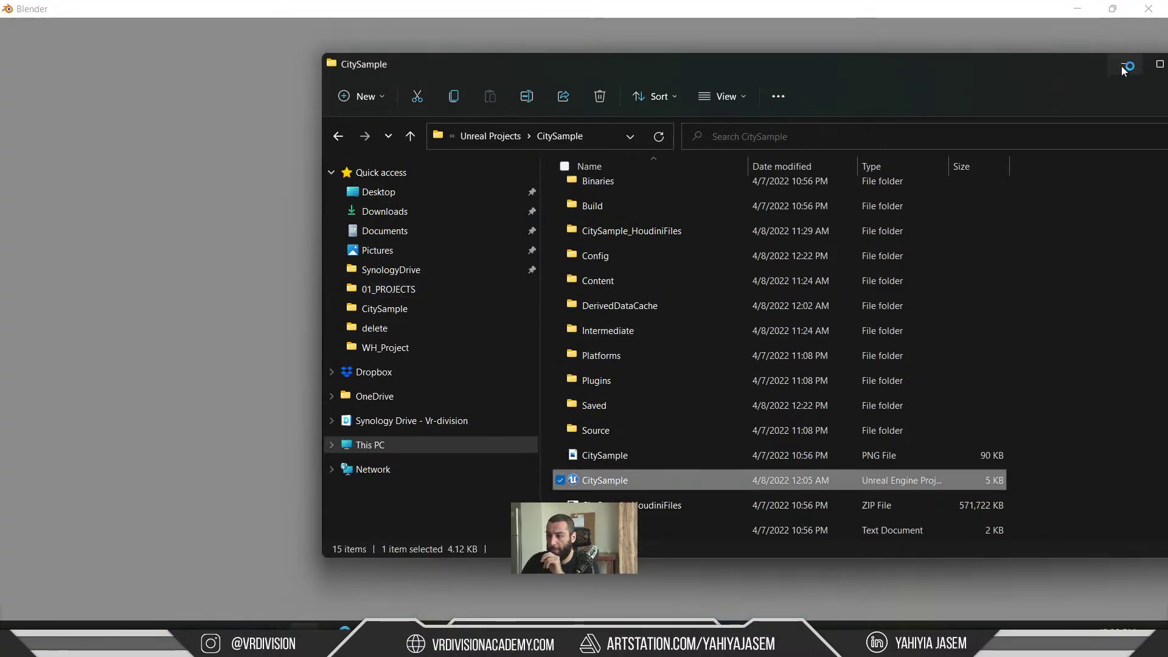
pyautogui.click(1123, 66)
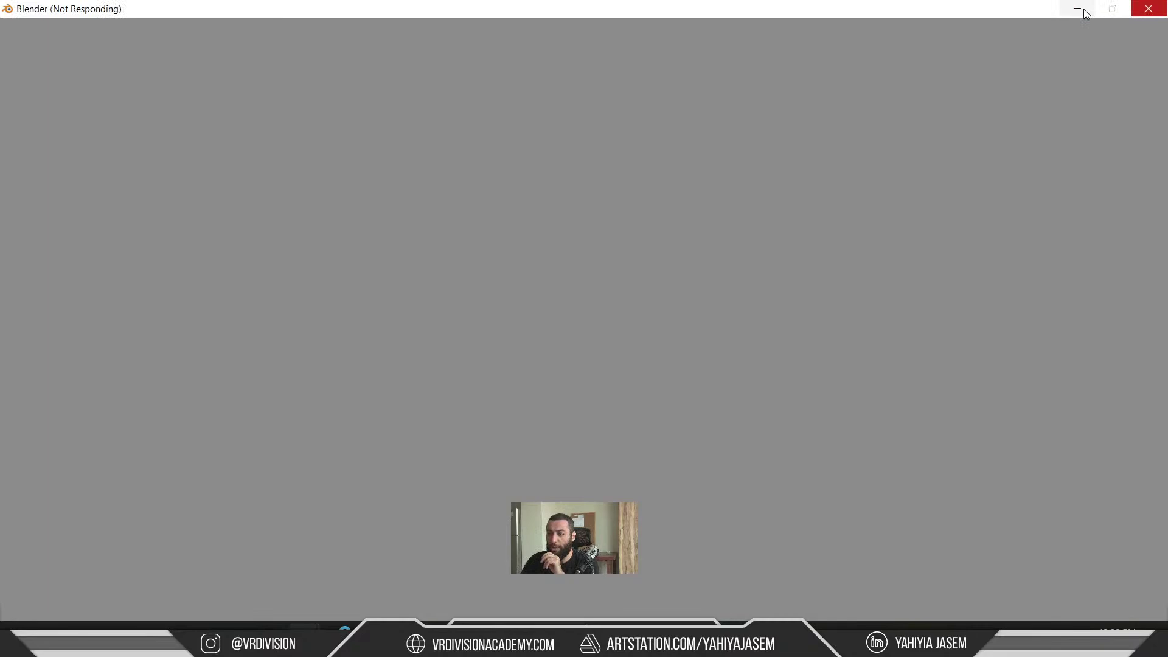
pyautogui.click(1084, 9)
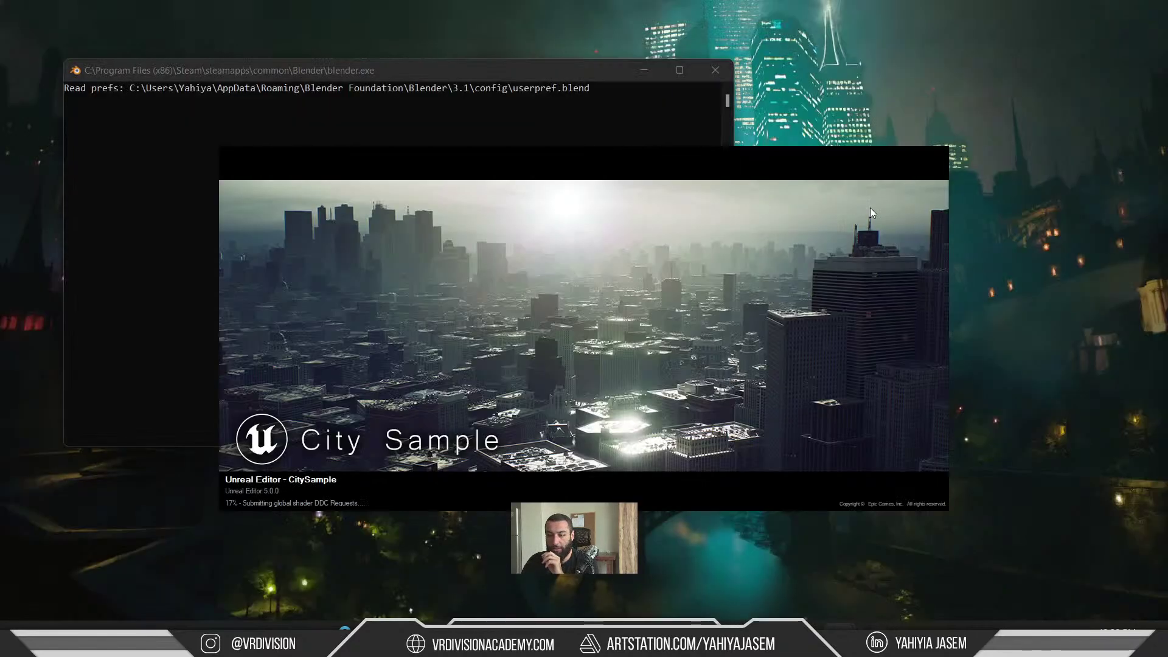
pyautogui.moveTo(840, 643)
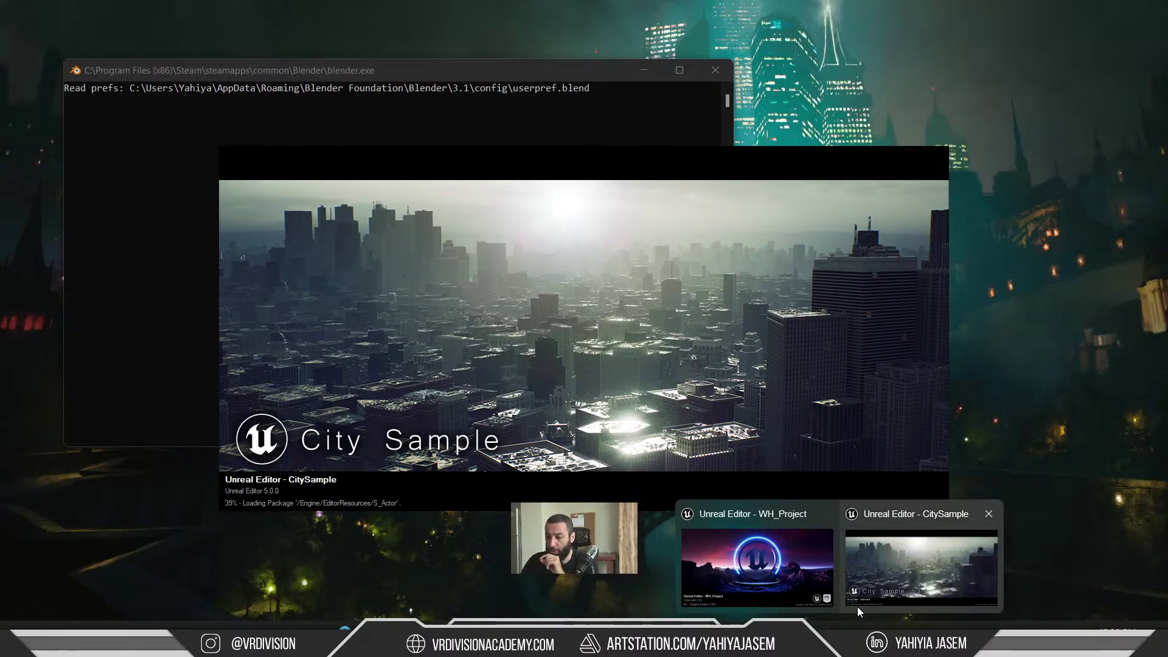
pyautogui.click(758, 571)
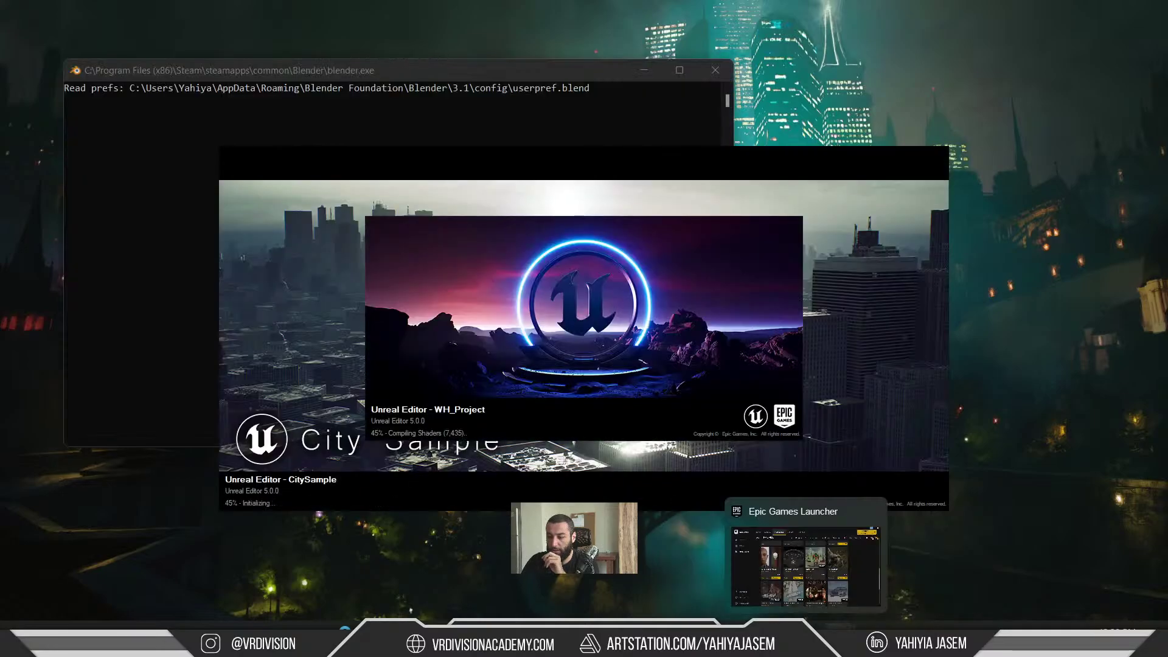
pyautogui.click(825, 514)
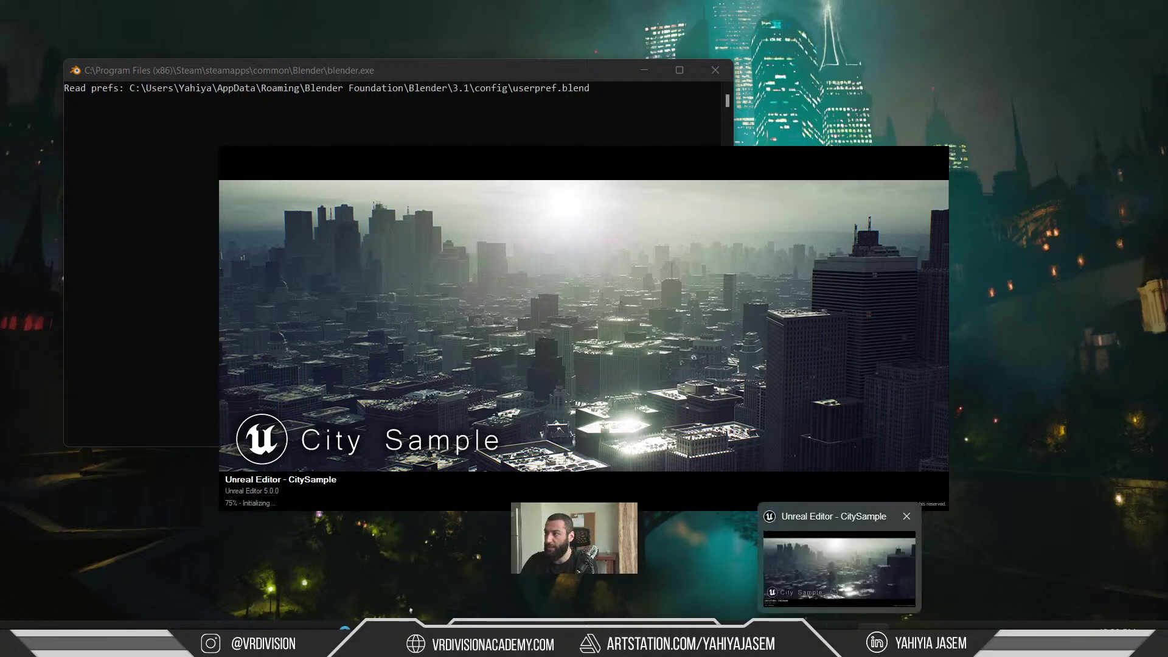
# - End the background UnrealEditor process in Task Manager, and skip restoring the auto-saved packages in CitySample
pyautogui.moveTo(1167, 162); pyautogui.dragTo(649, 166)
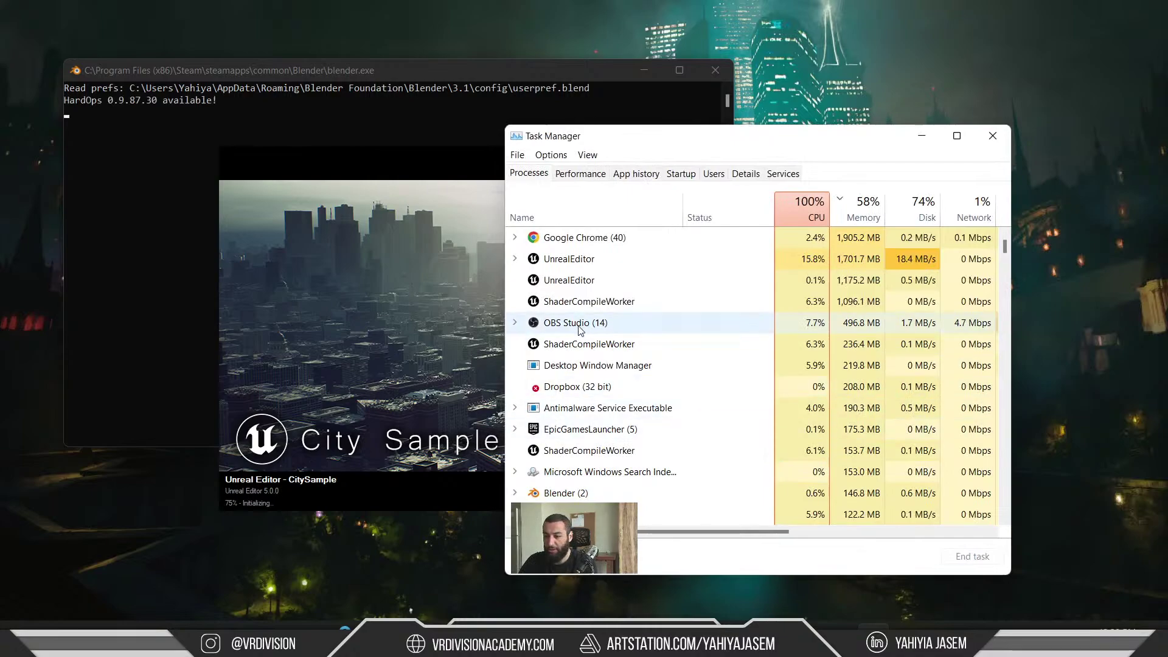
pyautogui.click(570, 282)
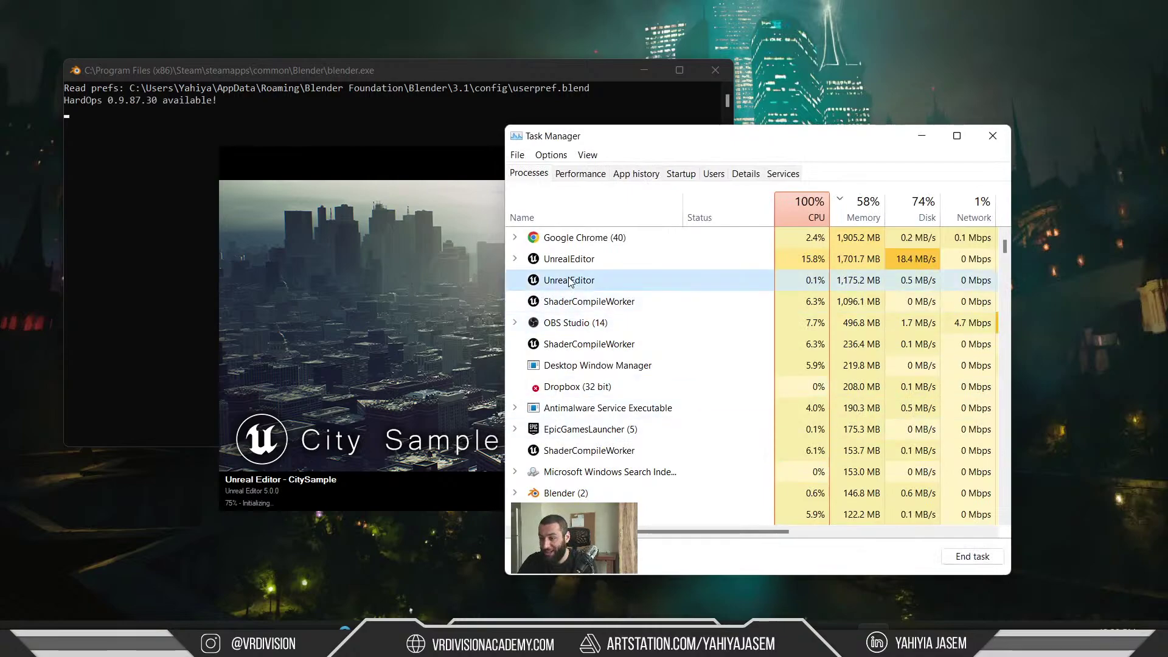
pyautogui.click(982, 554)
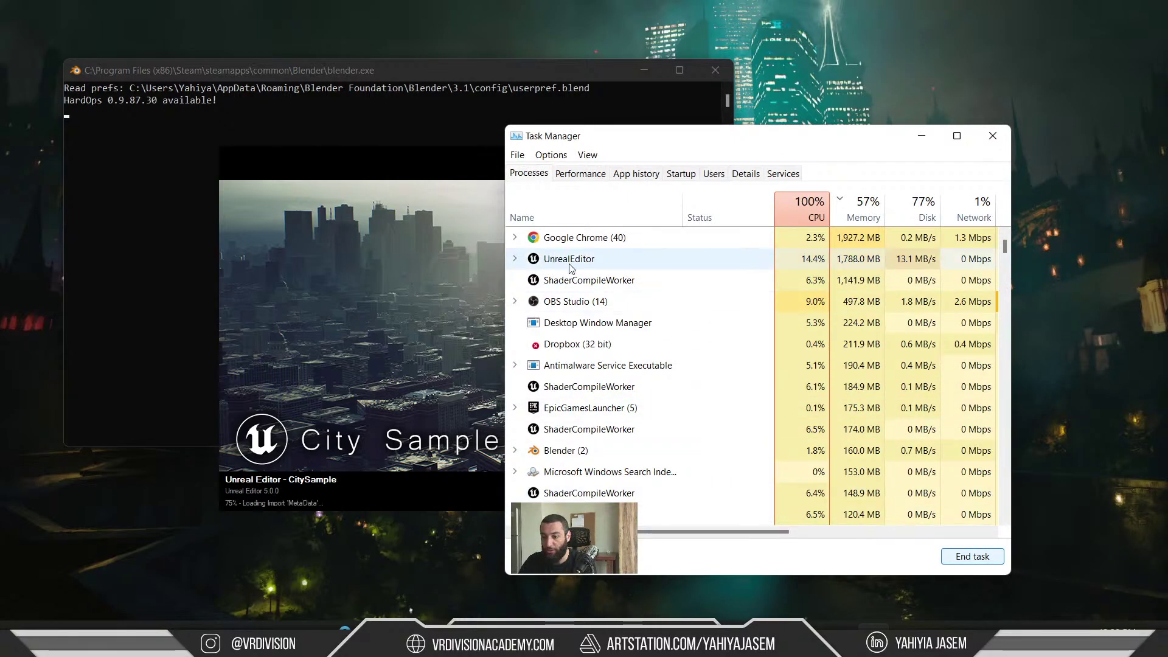
pyautogui.click(993, 136)
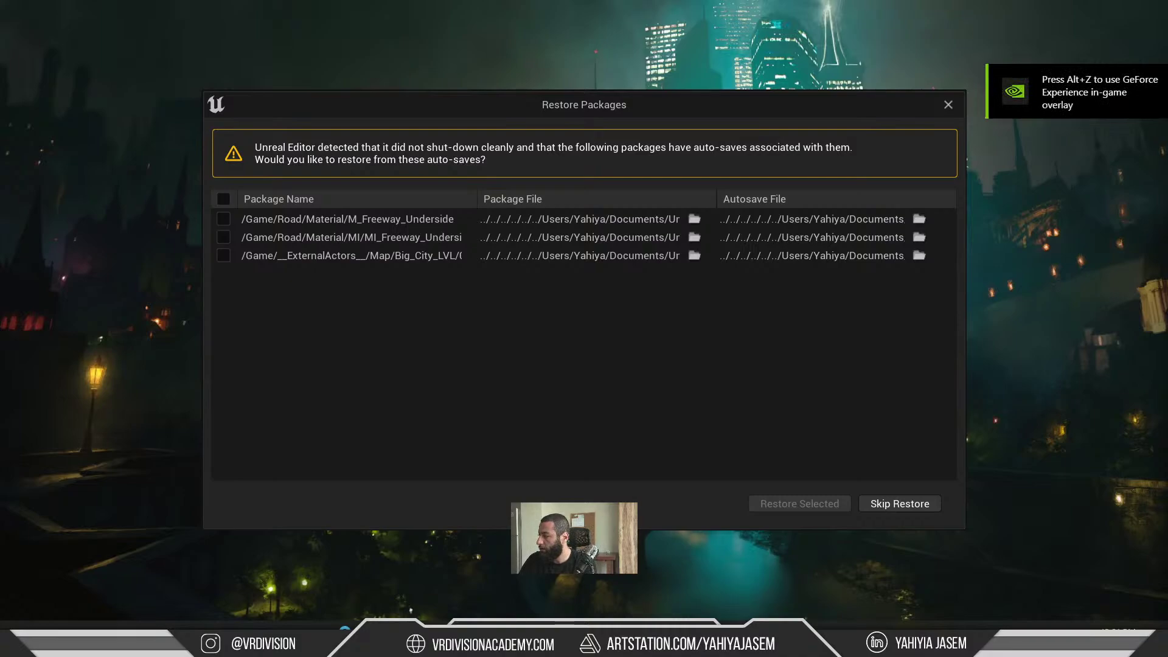
pyautogui.click(891, 502)
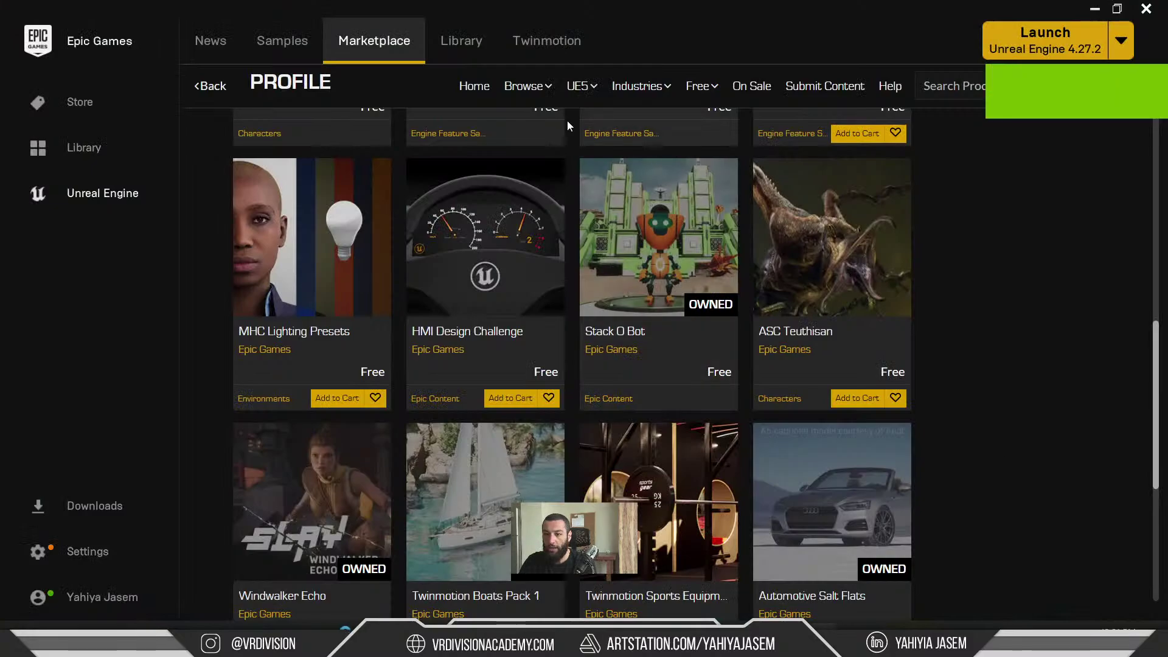
# - Browse the Unreal Engine samples in the Epic Games Launcher, from the featured projects to the Legacy Samples
pyautogui.scroll(10, 460, 240)
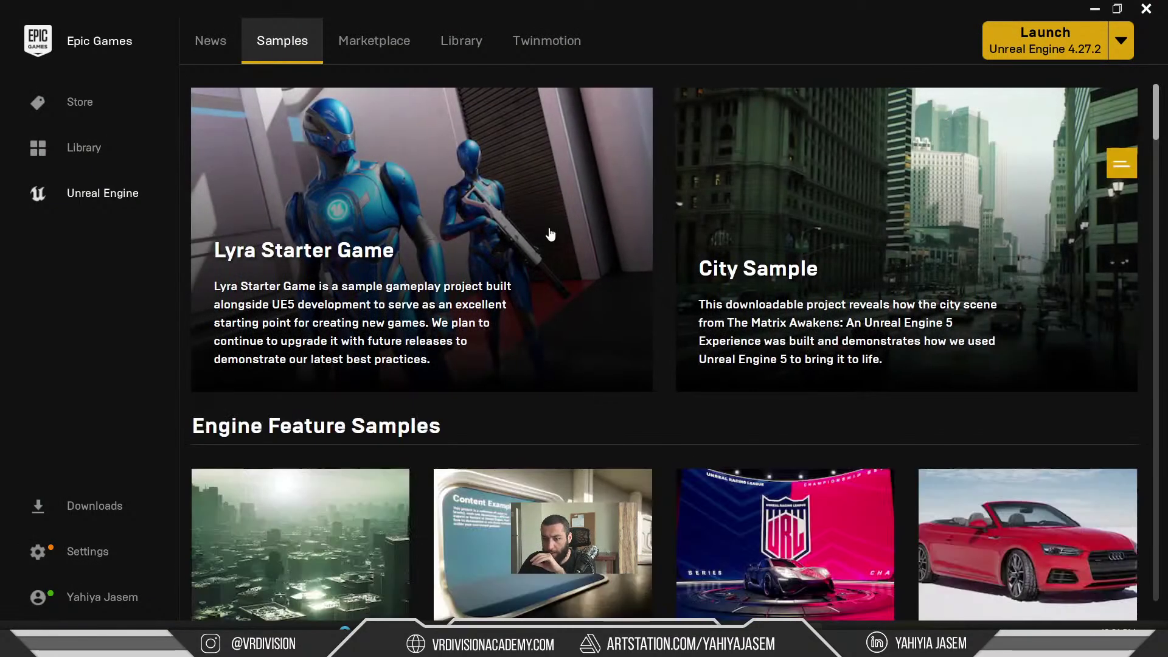
pyautogui.scroll(-10, 419, 252)
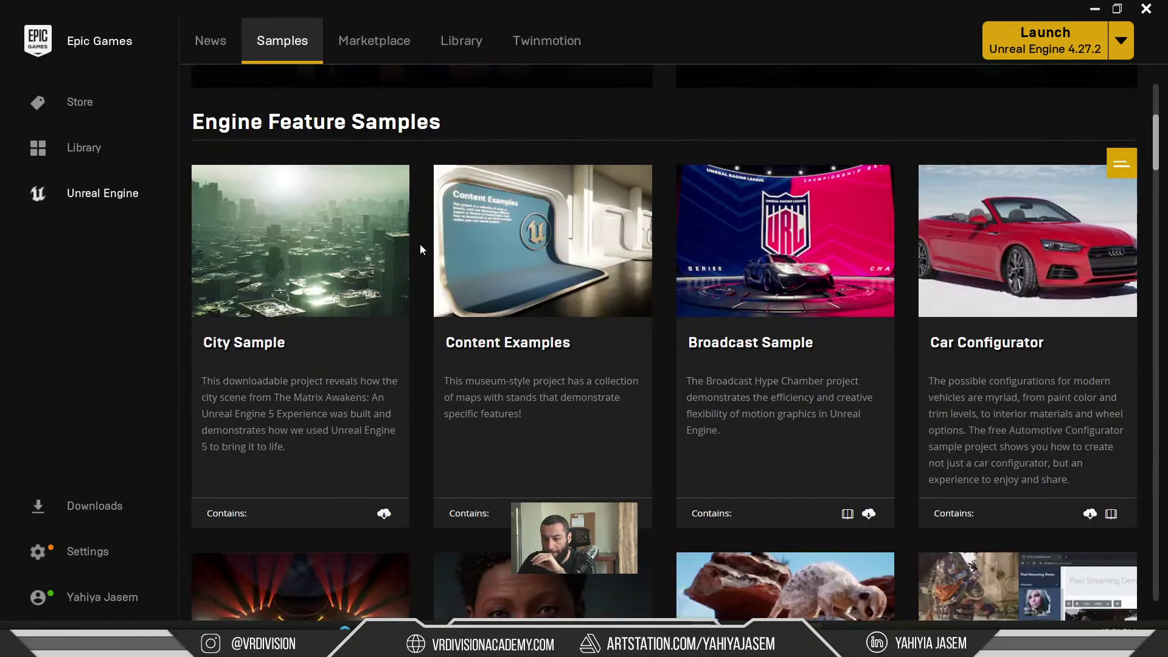
pyautogui.scroll(-3, 438, 234)
pyautogui.scroll(8, 352, 258)
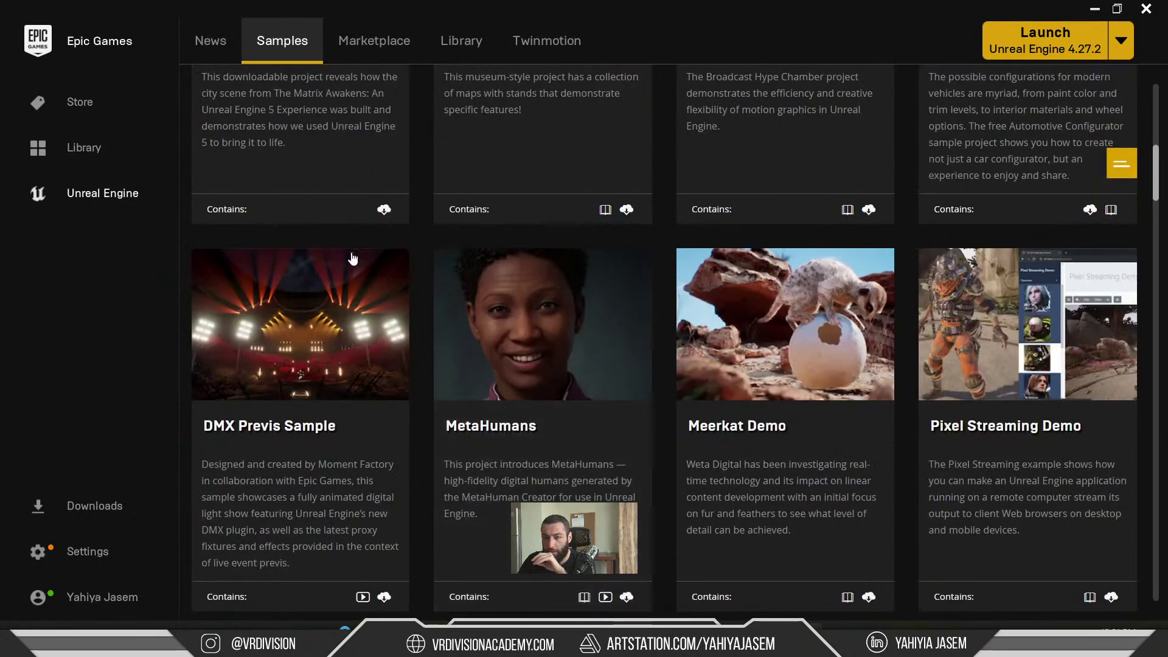
pyautogui.scroll(-10, 352, 258)
pyautogui.scroll(-5, 351, 258)
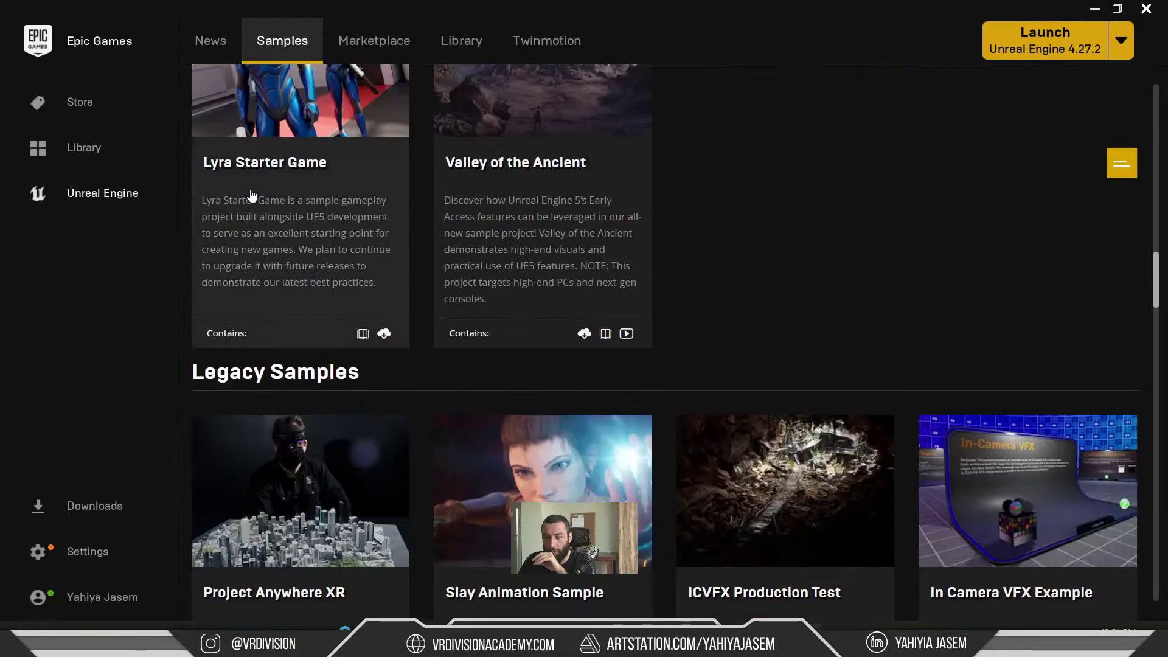
pyautogui.scroll(4, 510, 206)
pyautogui.scroll(-5, 428, 263)
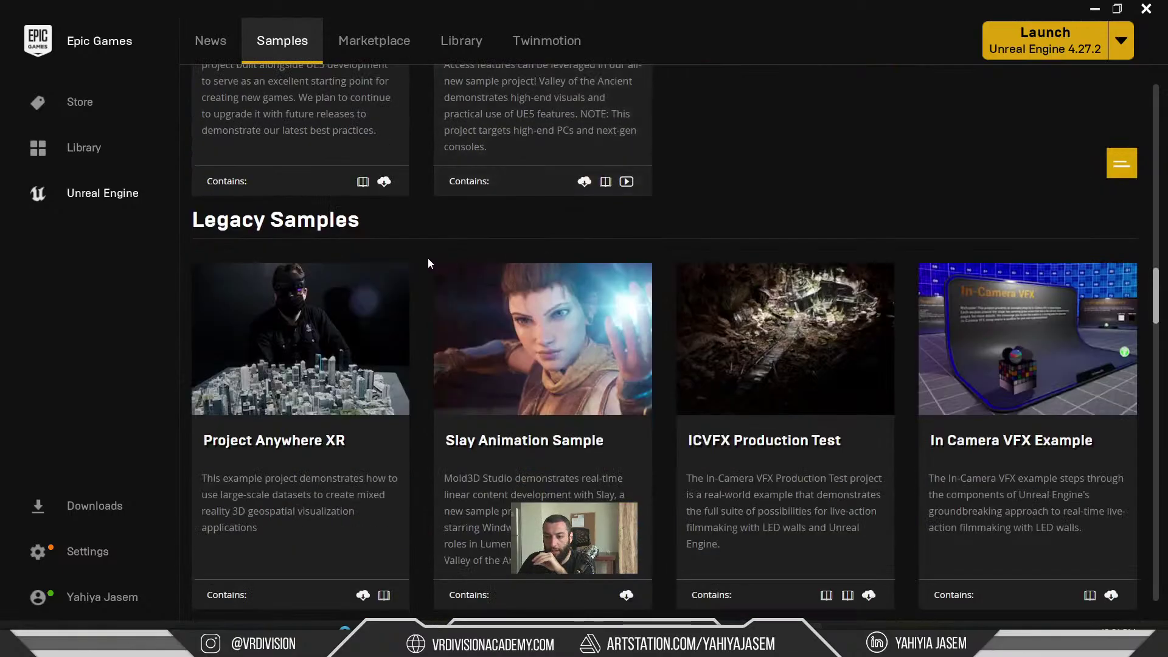
pyautogui.click(1045, 41)
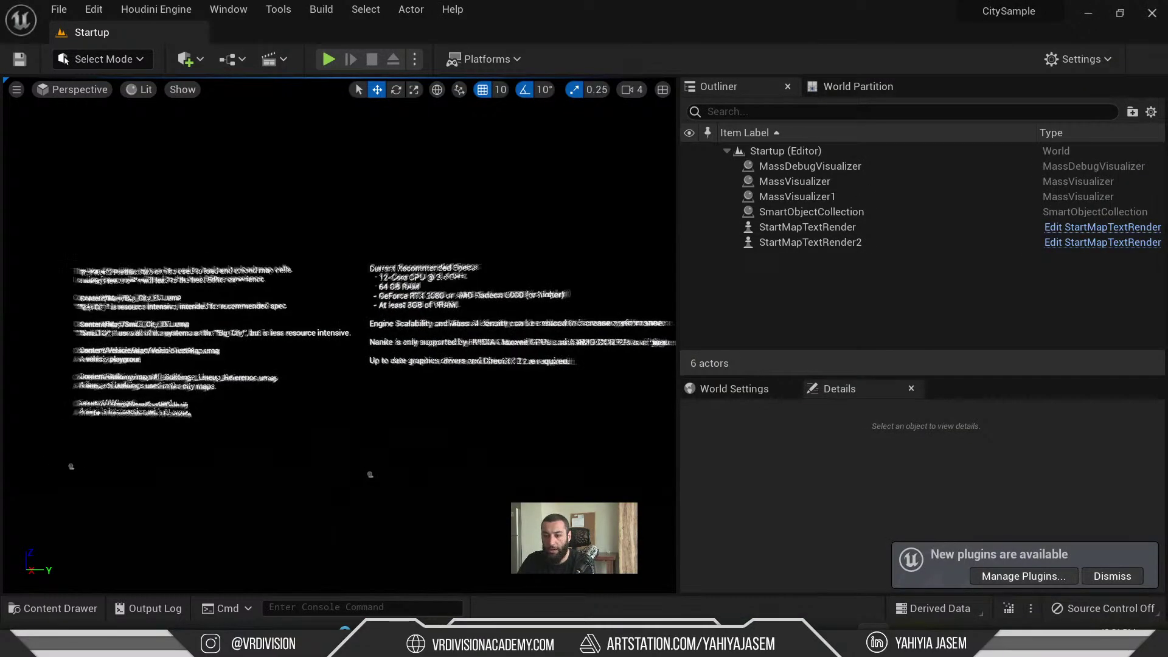
# - Enlarge the CitySample viewport to full screen and read the recommended specs and map descriptions of the Startup level
pyautogui.scroll(5, 316, 319)
pyautogui.press('F11')
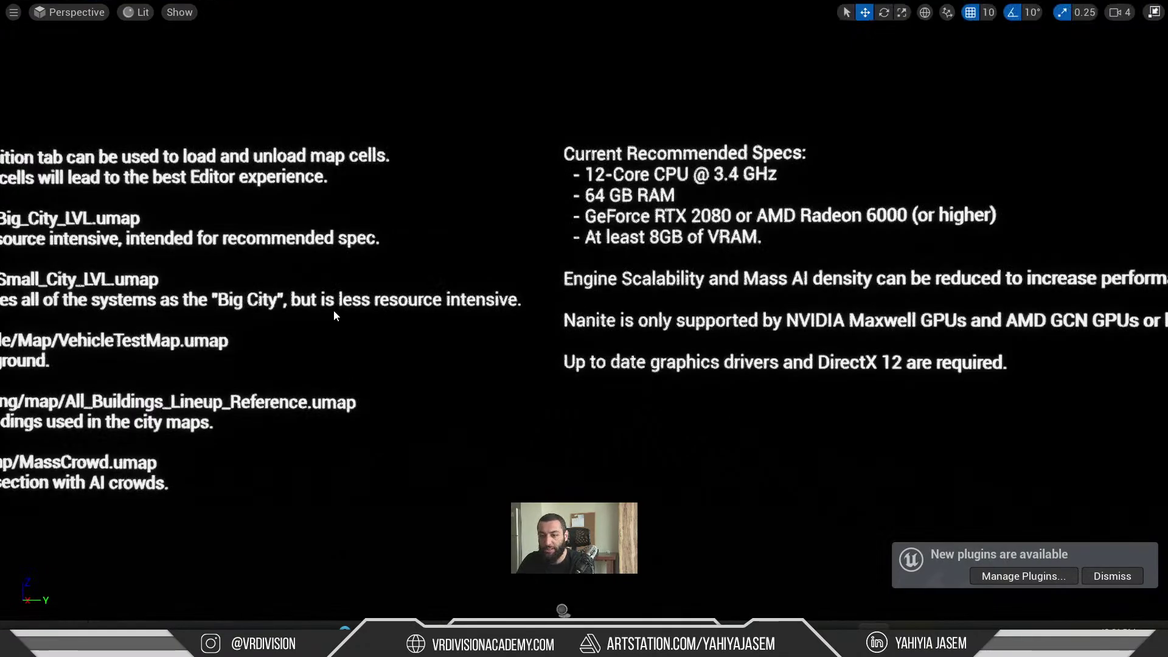
pyautogui.moveTo(333, 309); pyautogui.dragTo(364, 115)
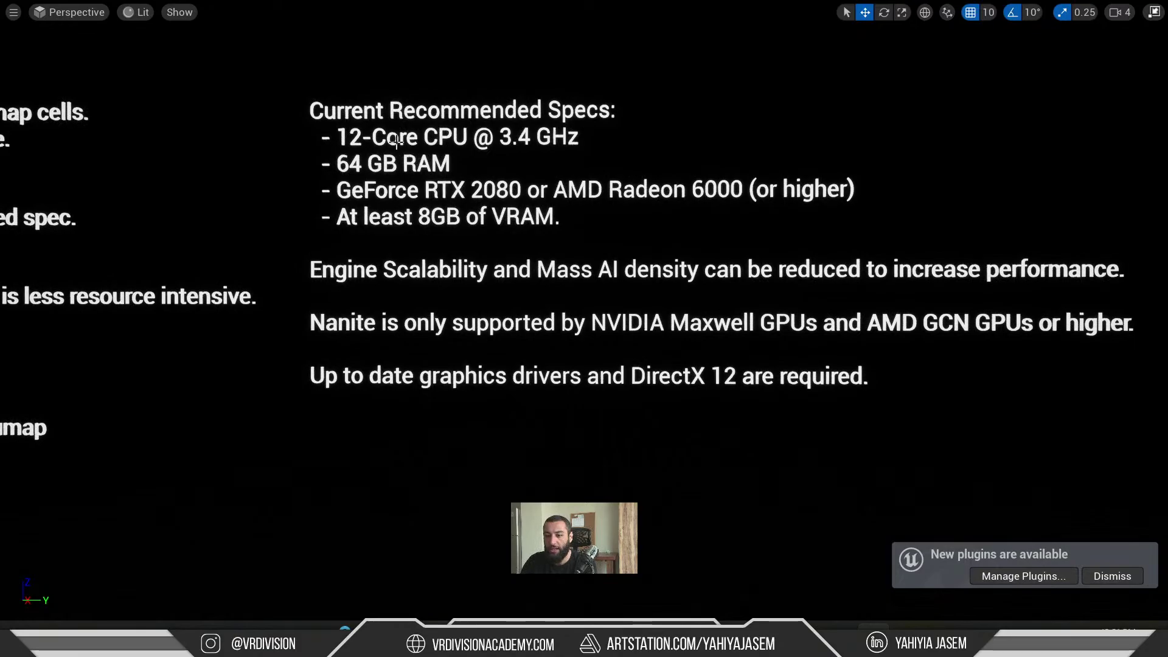
pyautogui.moveTo(428, 140); pyautogui.dragTo(477, 172)
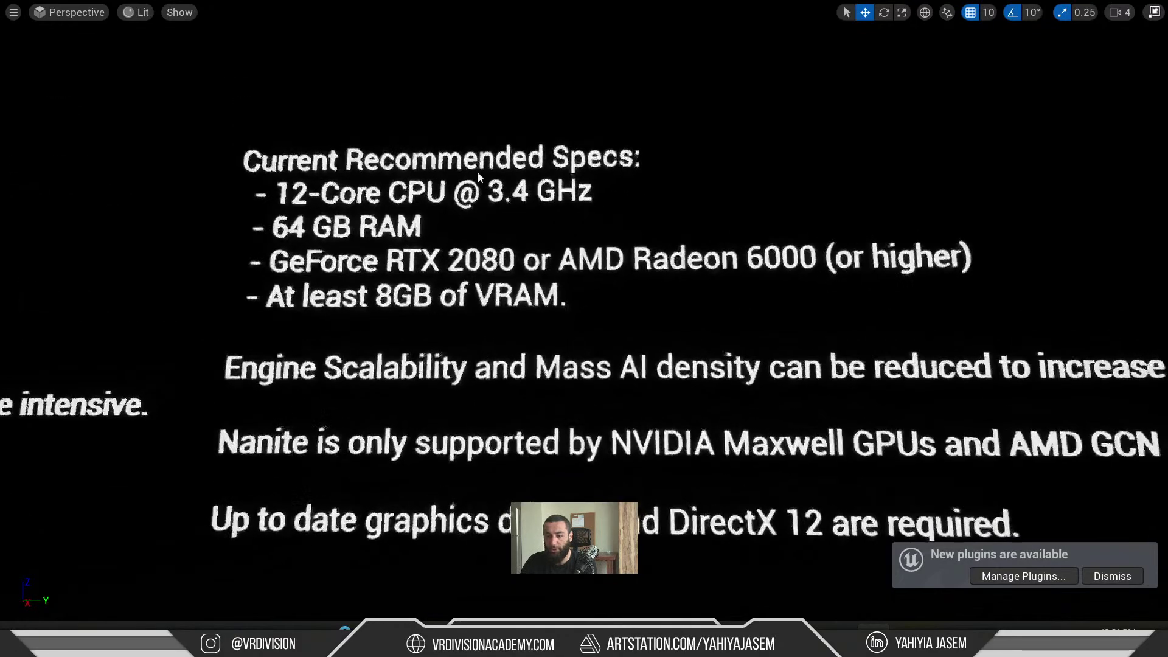
pyautogui.moveTo(524, 216)
pyautogui.mouseDown()
pyautogui.moveTo(496, 236)
pyautogui.moveTo(475, 217)
pyautogui.mouseUp()
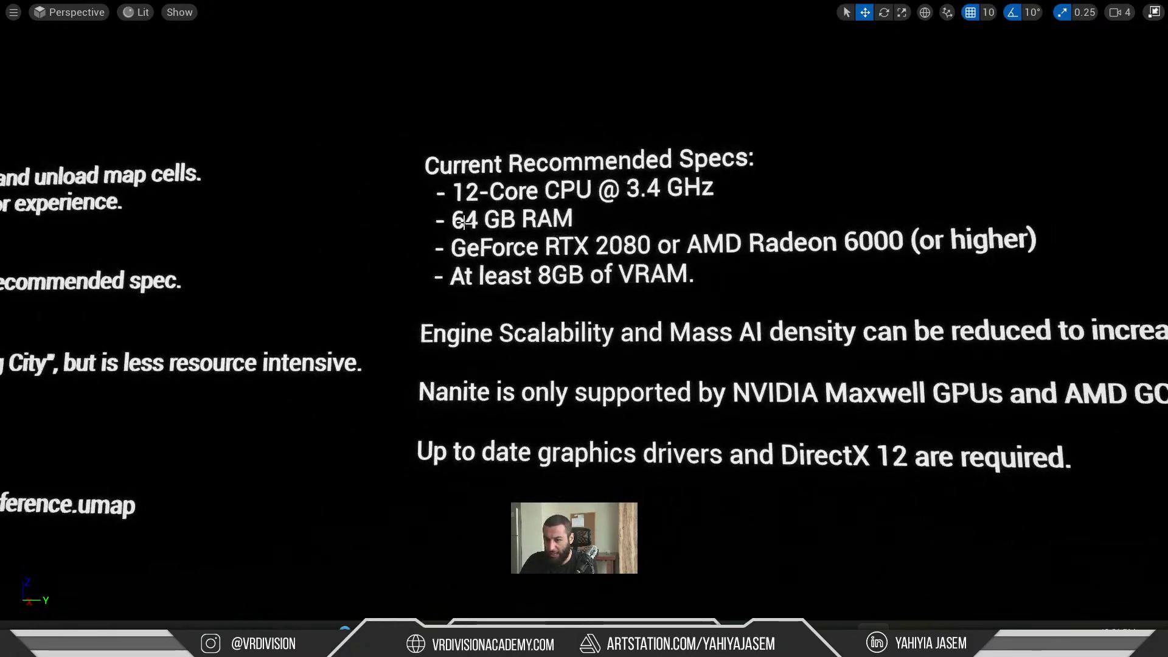
pyautogui.moveTo(474, 233)
pyautogui.mouseDown(button='right')
pyautogui.moveTo(584, 234)
pyautogui.moveTo(655, 254)
pyautogui.moveTo(586, 245)
pyautogui.moveTo(437, 267)
pyautogui.mouseUp(button='right')
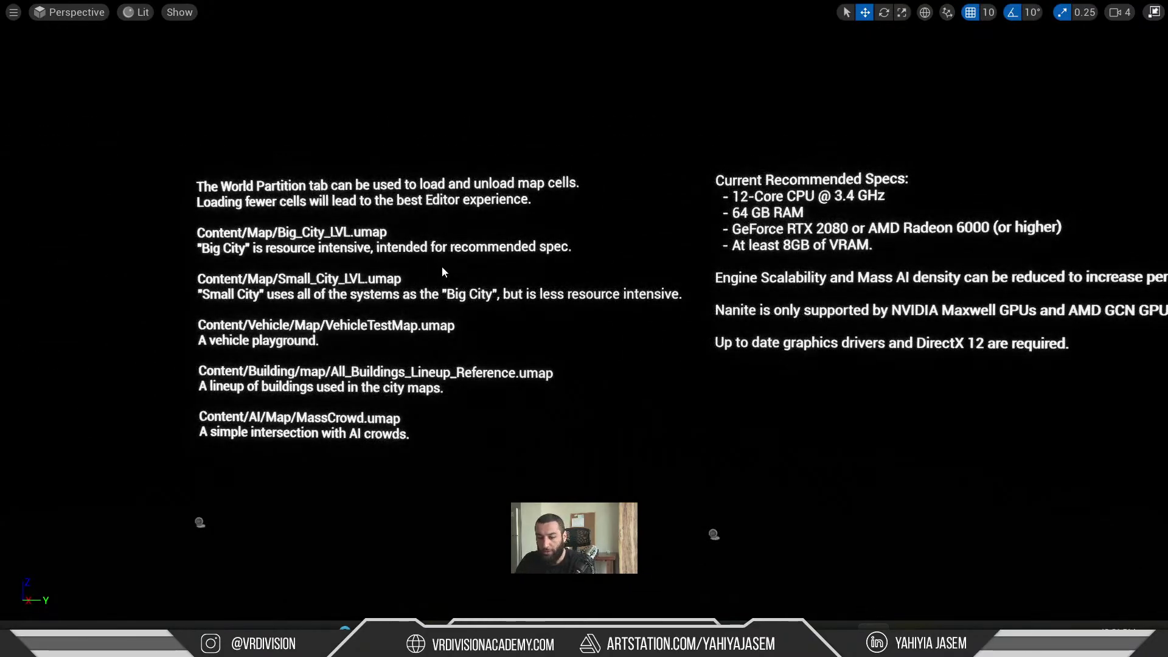
# - Restore the normal editor layout and open the last level in the project's Content/Map folder
pyautogui.press('F11')
pyautogui.hotkey('ctrl', 'space')
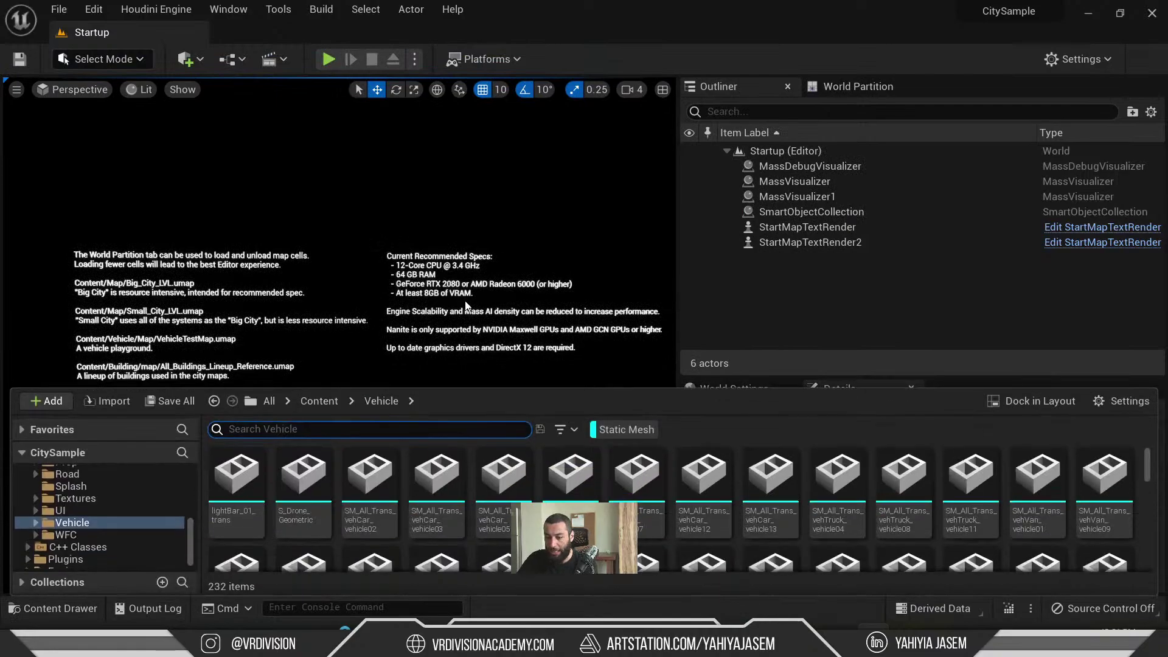
pyautogui.scroll(5, 76, 518)
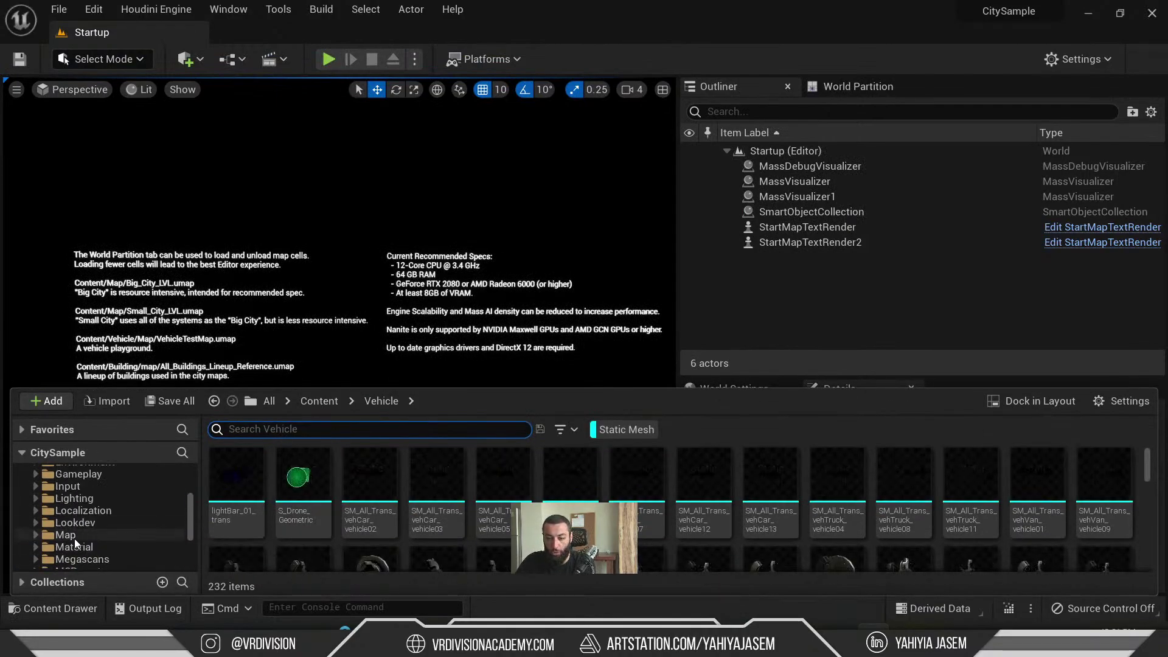
pyautogui.click(73, 536)
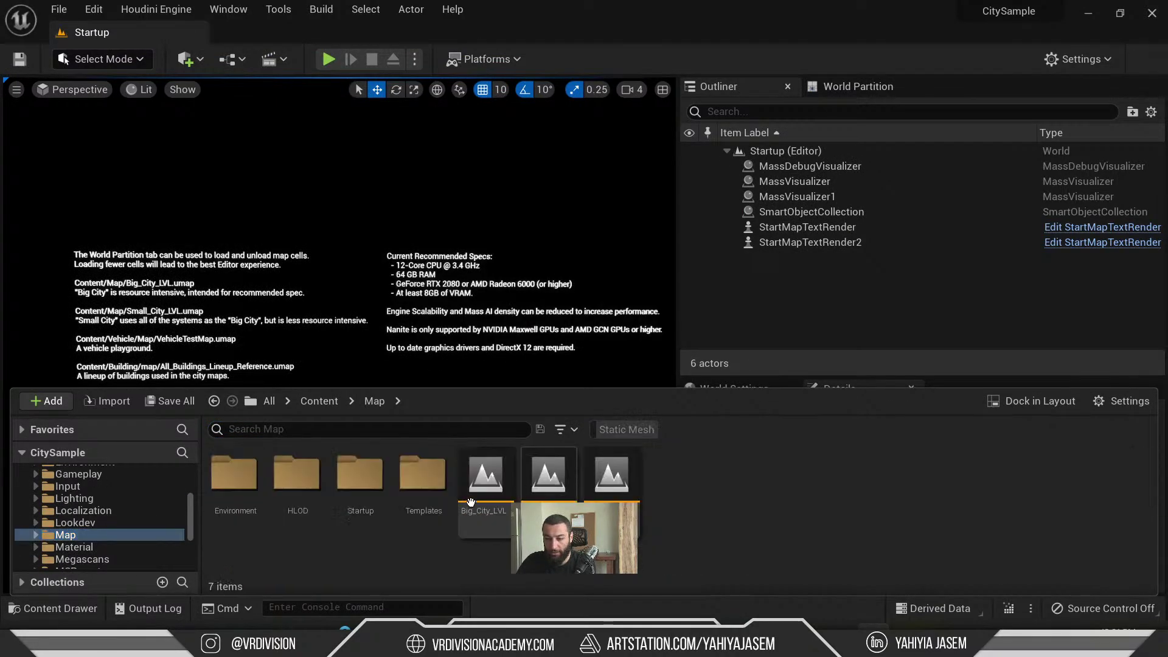
pyautogui.doubleClick(627, 481)
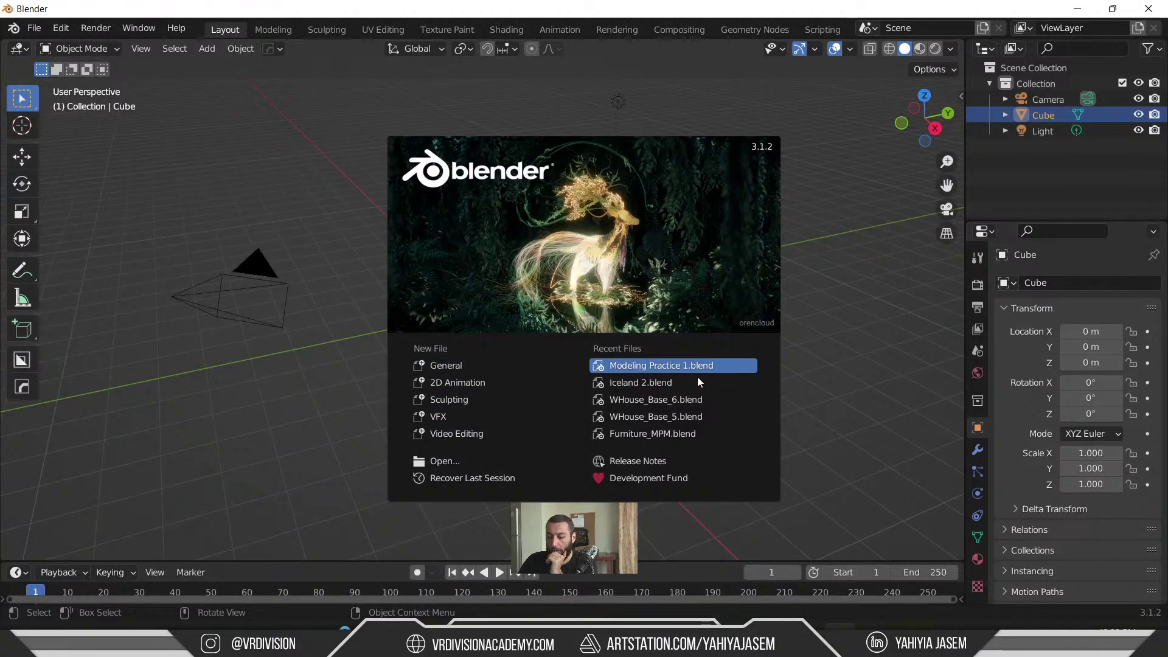
# - In Blender, open the recent file WHouse_Base_6.blend and reveal all hidden objects of the house
pyautogui.click(699, 400)
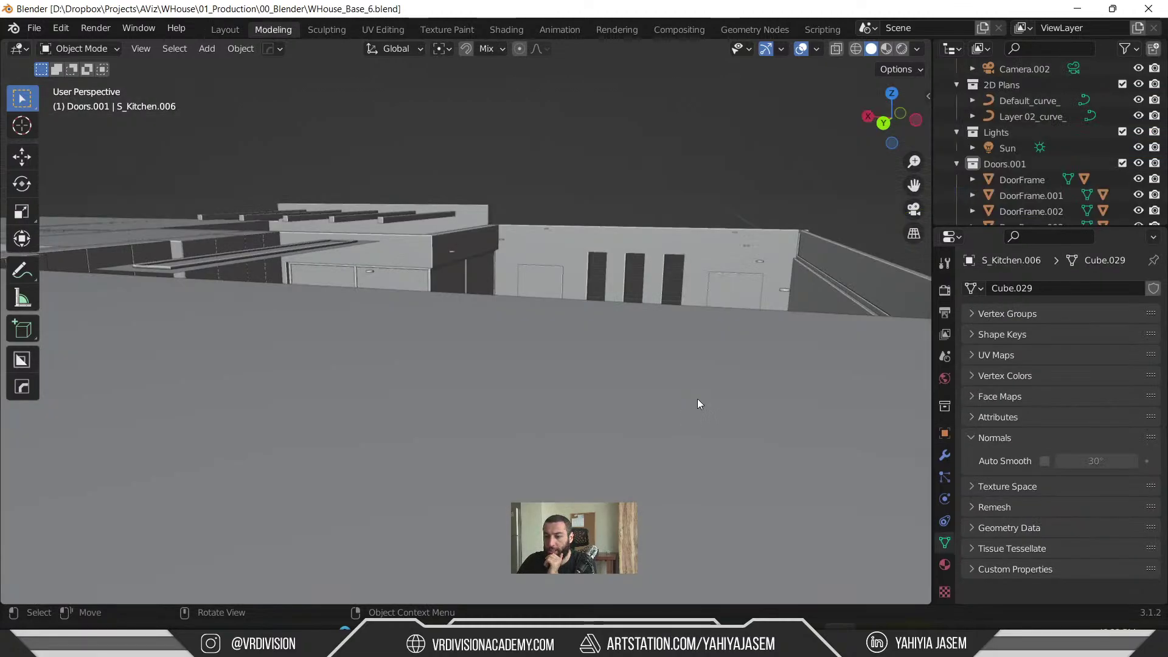
pyautogui.moveTo(699, 404); pyautogui.dragTo(611, 216, button='middle')
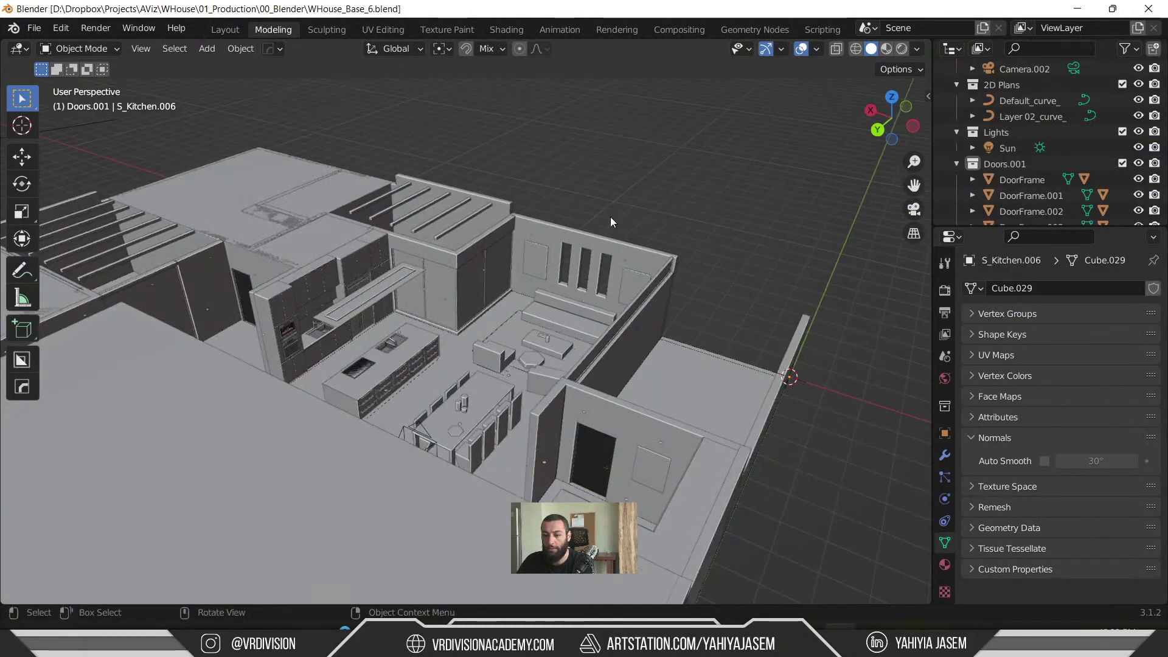
pyautogui.hotkey('alt', 'h')
pyautogui.click(646, 184)
# - Hide the two ceiling objects to look into the house interior, and reveal all hidden objects again
pyautogui.click(490, 305)
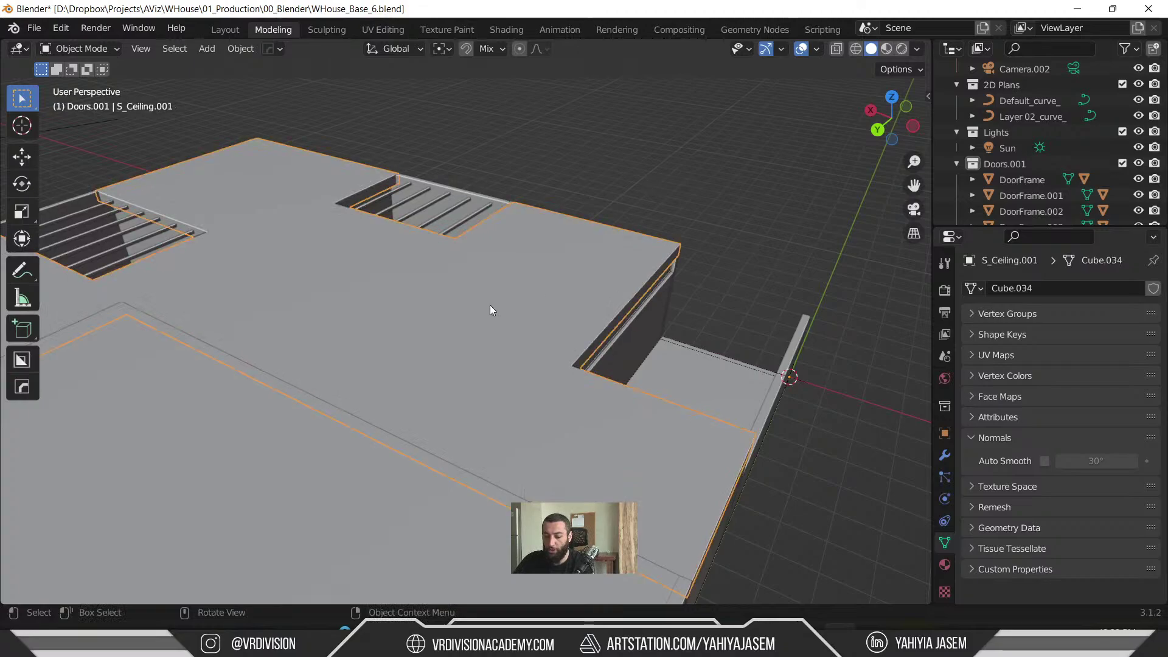
pyautogui.press('h')
pyautogui.click(454, 299)
pyautogui.press('h')
pyautogui.moveTo(454, 300)
pyautogui.mouseDown(button='middle')
pyautogui.moveTo(440, 338)
pyautogui.moveTo(470, 308)
pyautogui.moveTo(459, 291)
pyautogui.moveTo(440, 333)
pyautogui.moveTo(458, 305)
pyautogui.mouseUp(button='middle')
pyautogui.scroll(3, 440, 338)
pyautogui.press('m')
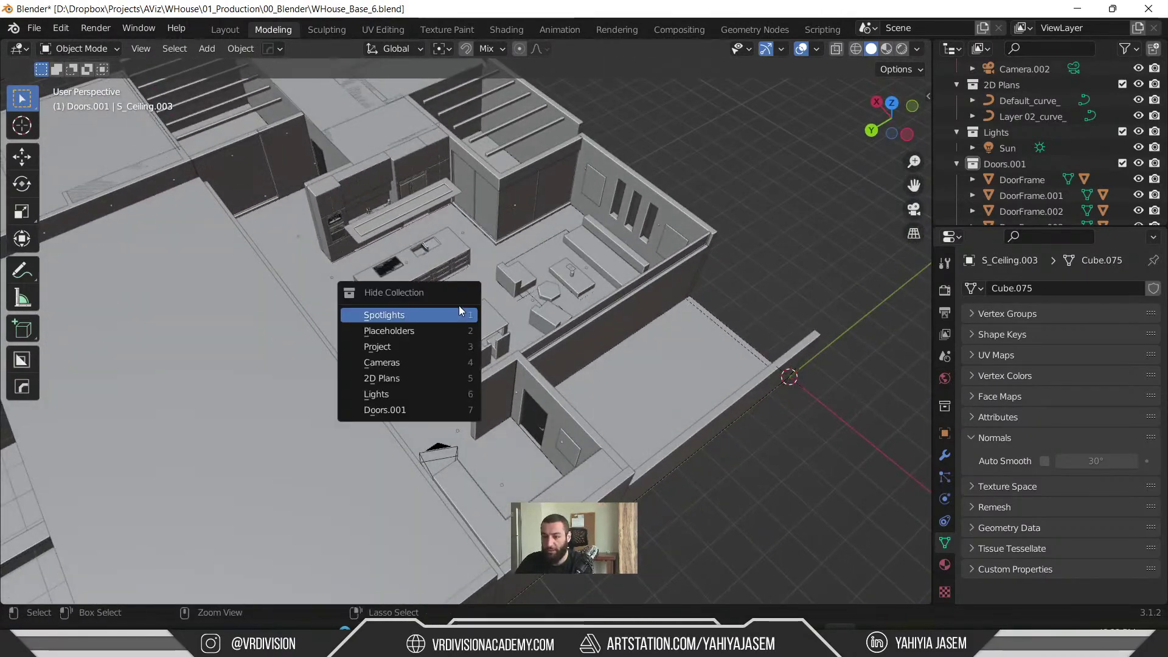
pyautogui.click(638, 173)
pyautogui.hotkey('alt', 'h')
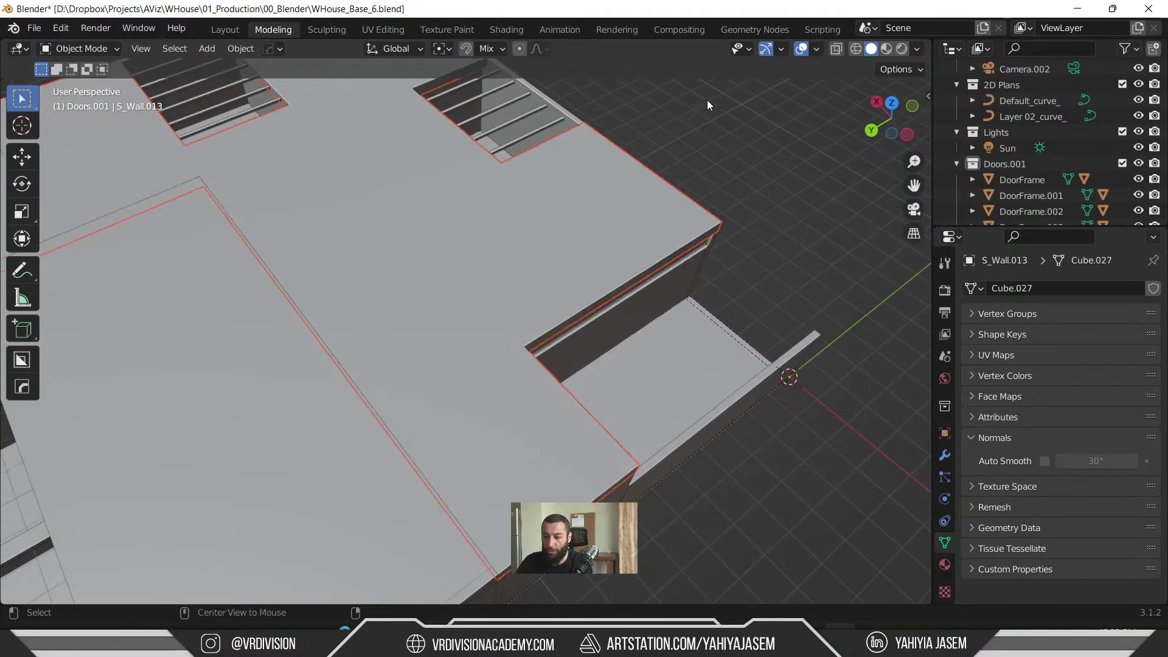
# - View the closed house model from several angles and display the file formats available for exporting it
pyautogui.scroll(-1, 659, 273)
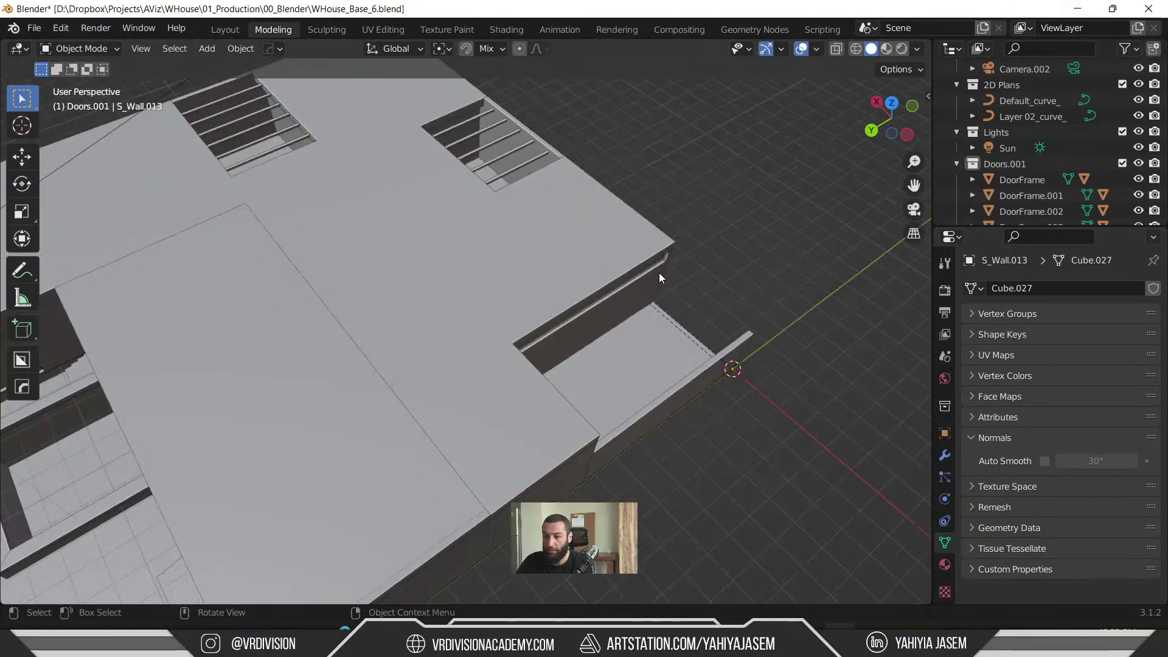
pyautogui.moveTo(659, 272); pyautogui.dragTo(722, 185, button='middle')
pyautogui.scroll(6, 395, 395)
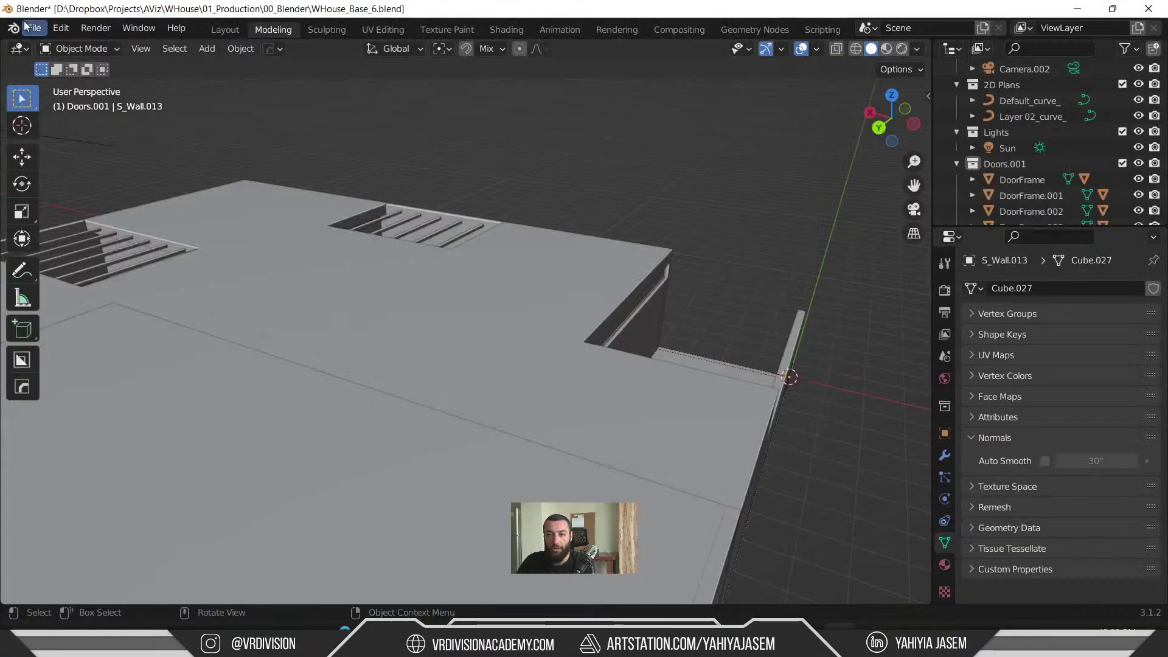
pyautogui.click(34, 28)
pyautogui.moveTo(103, 258)
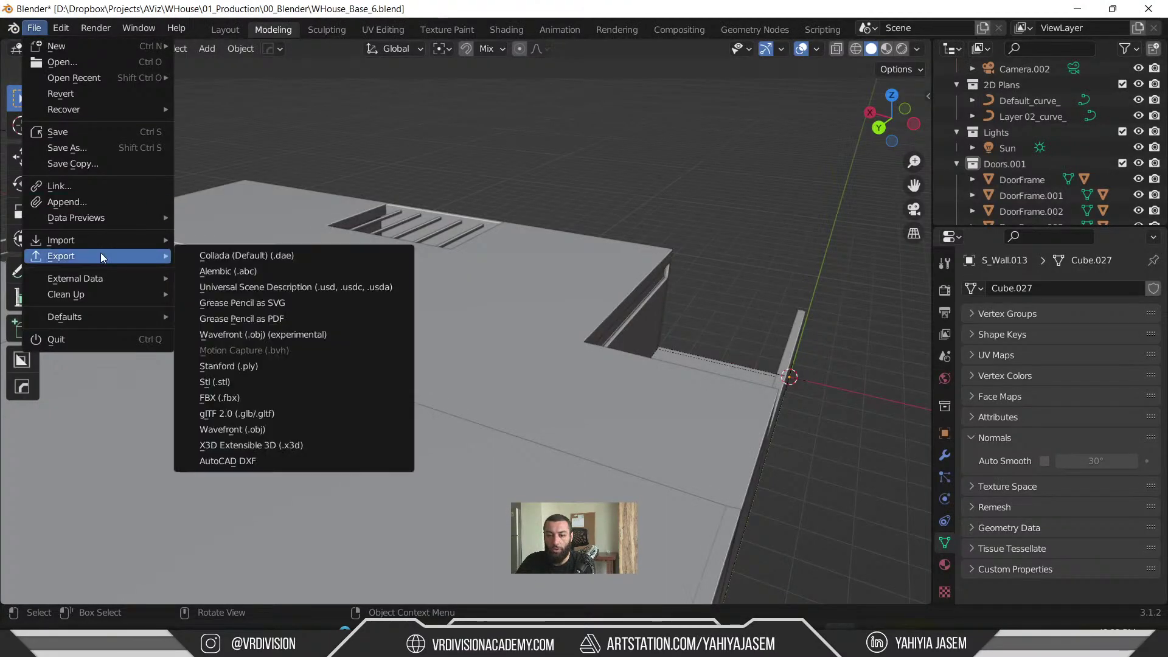
pyautogui.moveTo(468, 149); pyautogui.dragTo(320, 143, button='middle')
pyautogui.click(34, 28)
pyautogui.moveTo(92, 260)
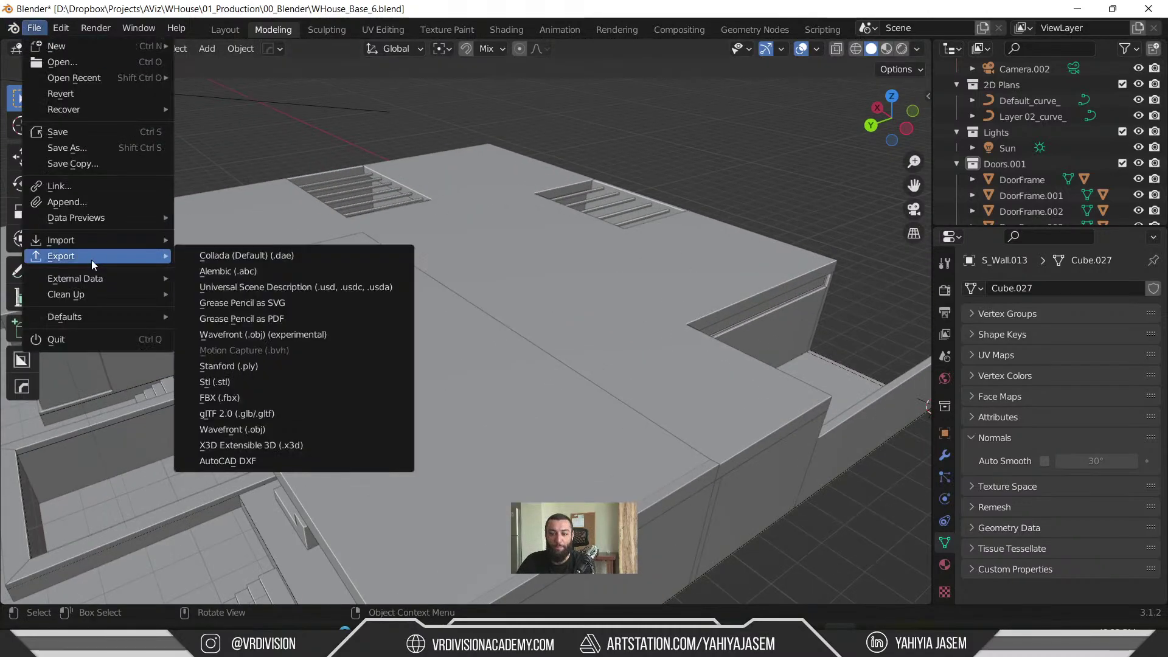
# - Export the house as glTF Binary (.glb) to the 00_Blender folder under the name WHouse_Base_4.glb
pyautogui.click(249, 417)
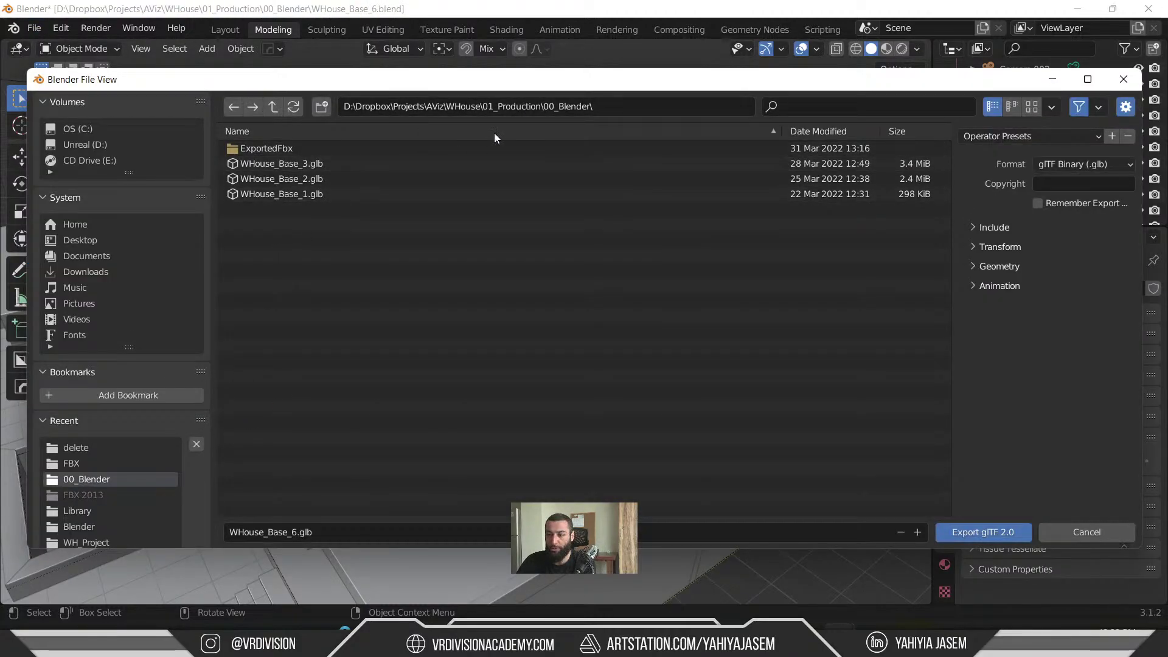
pyautogui.click(318, 166)
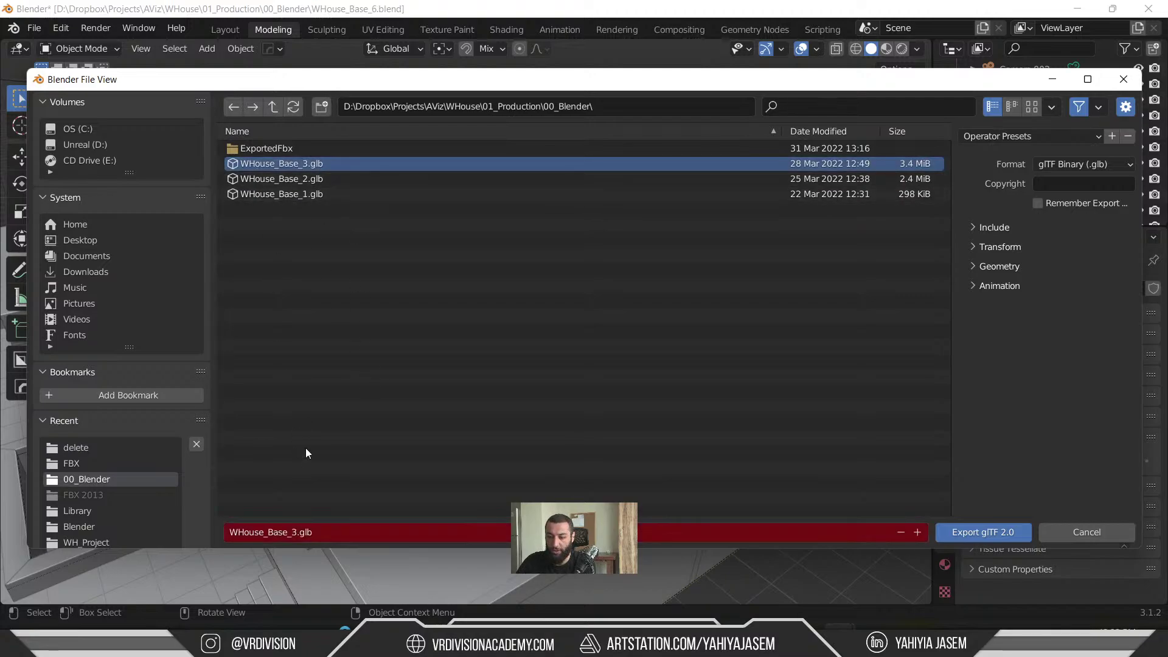
pyautogui.click(290, 531)
pyautogui.press('BackSpace')
pyautogui.write('4')
pyautogui.press('Return')
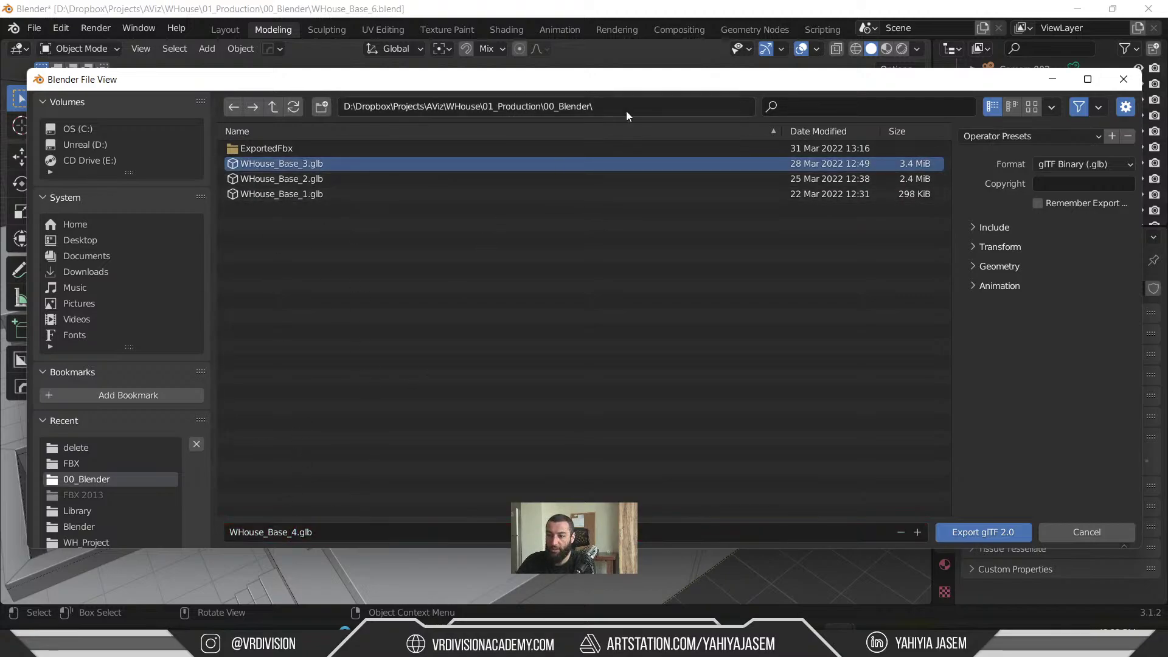
pyautogui.click(626, 112)
pyautogui.press('Escape')
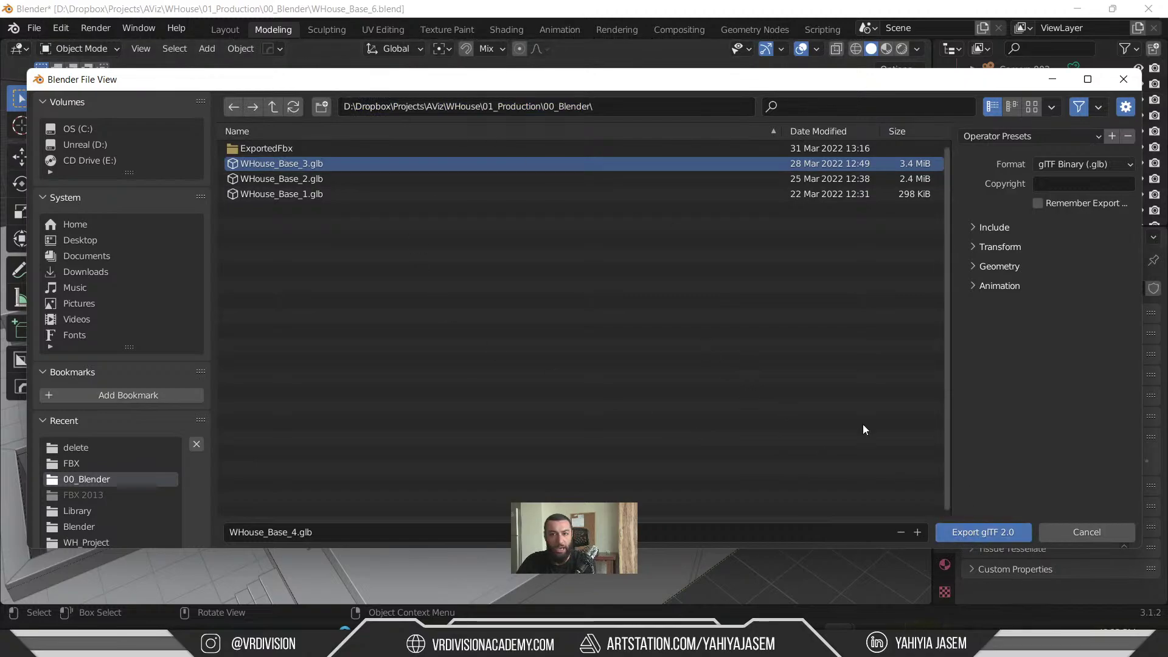
pyautogui.click(983, 533)
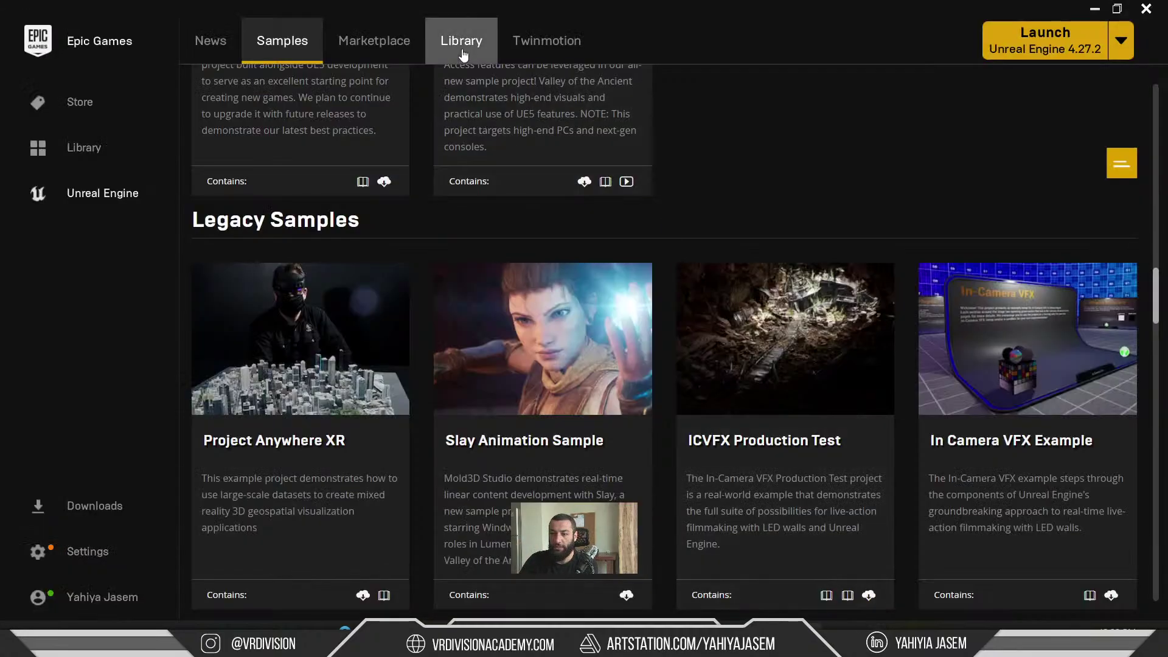
# - In the Epic Games Launcher, view the installed Unreal Engine versions in the library, and minimize the launcher
pyautogui.click(468, 41)
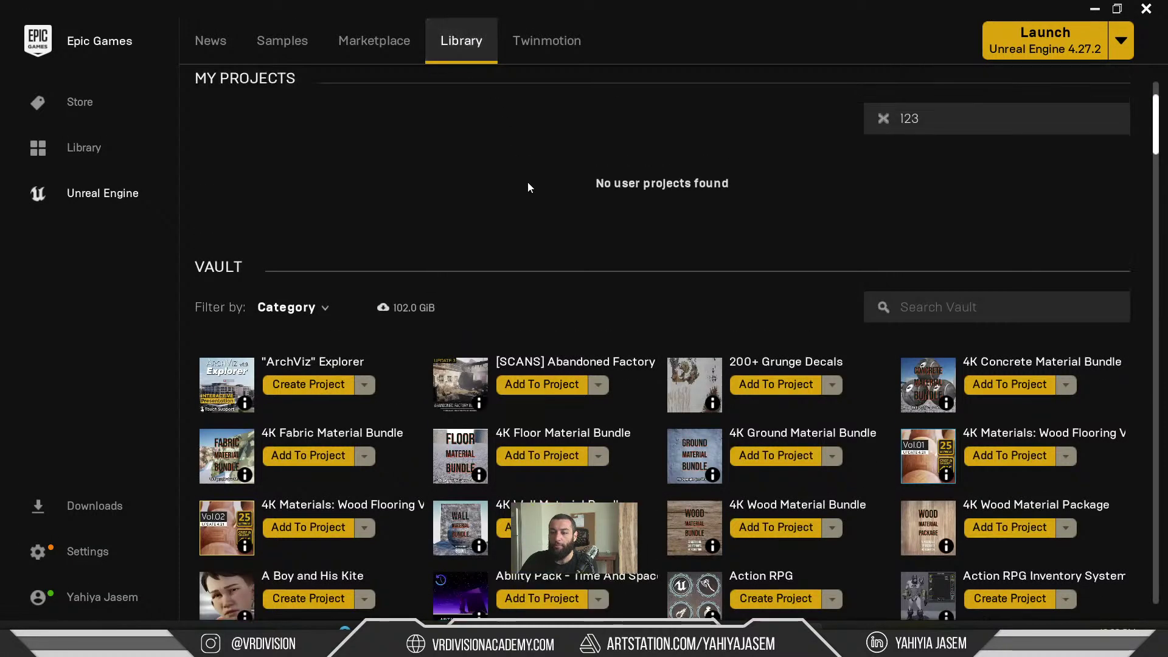
pyautogui.scroll(3, 528, 181)
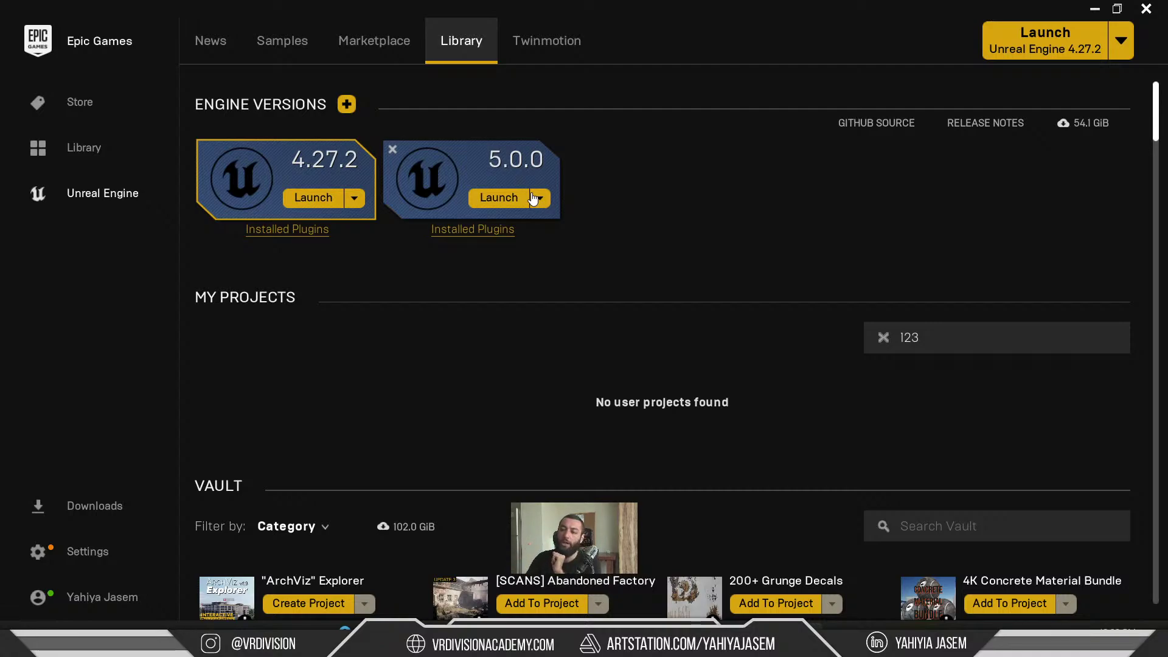
pyautogui.click(1093, 11)
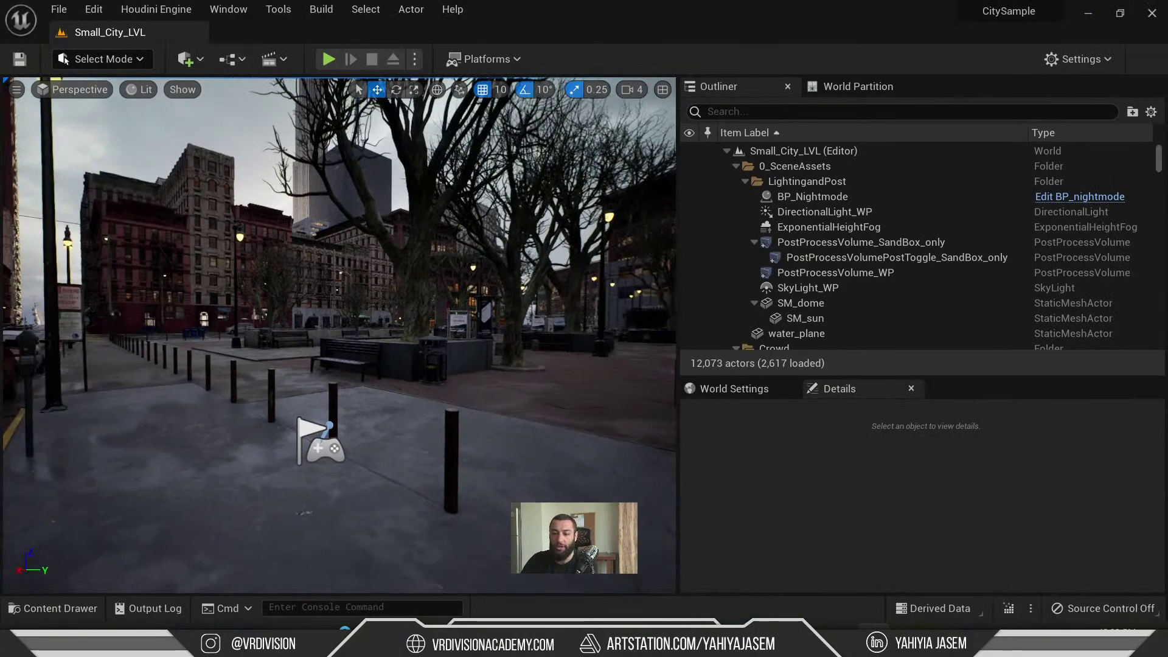
# - In the CitySample Unreal Editor, open the plugin browser and search it for "datas" and for "gltf"
pyautogui.click(228, 9)
pyautogui.click(91, 9)
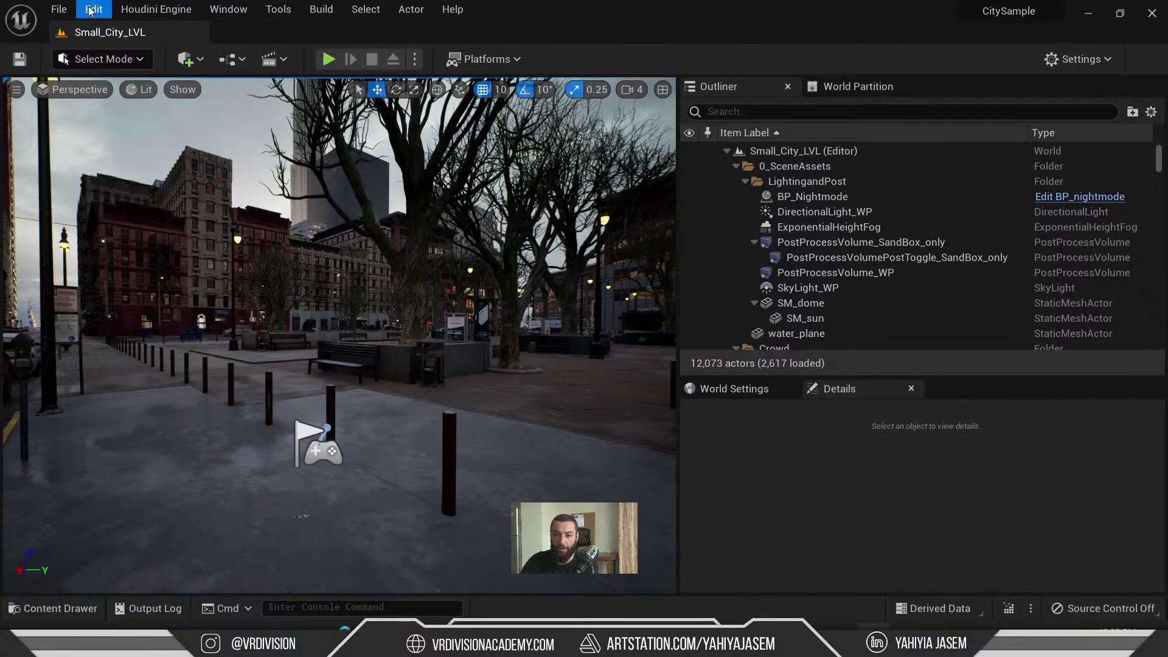
pyautogui.click(170, 247)
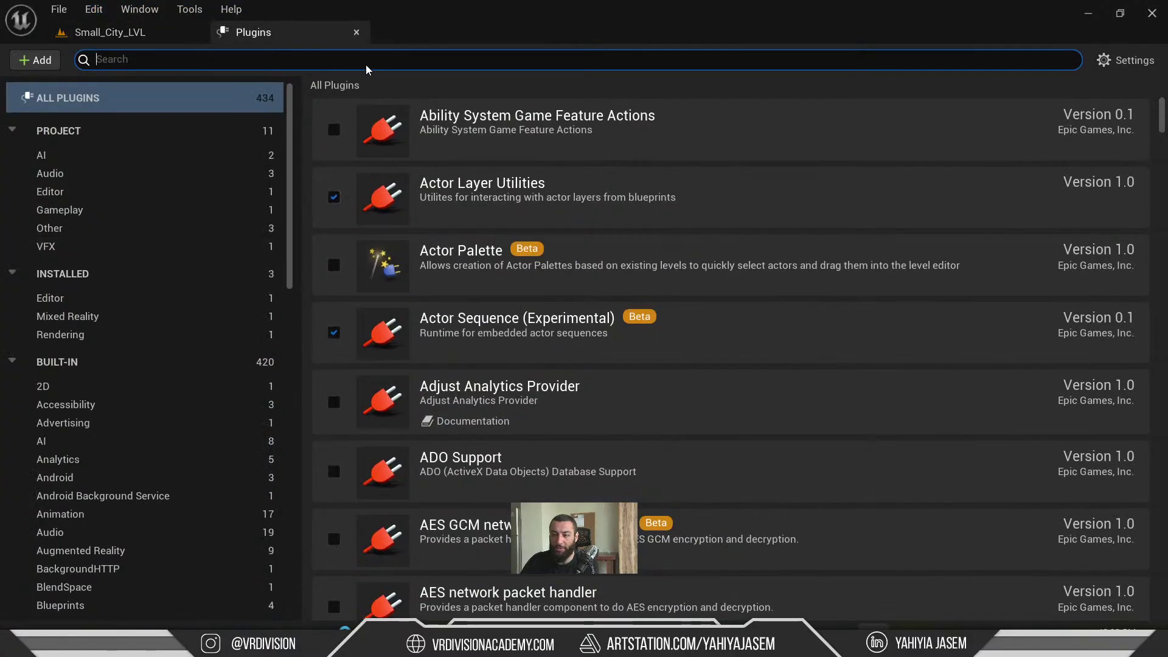
pyautogui.write('datas')
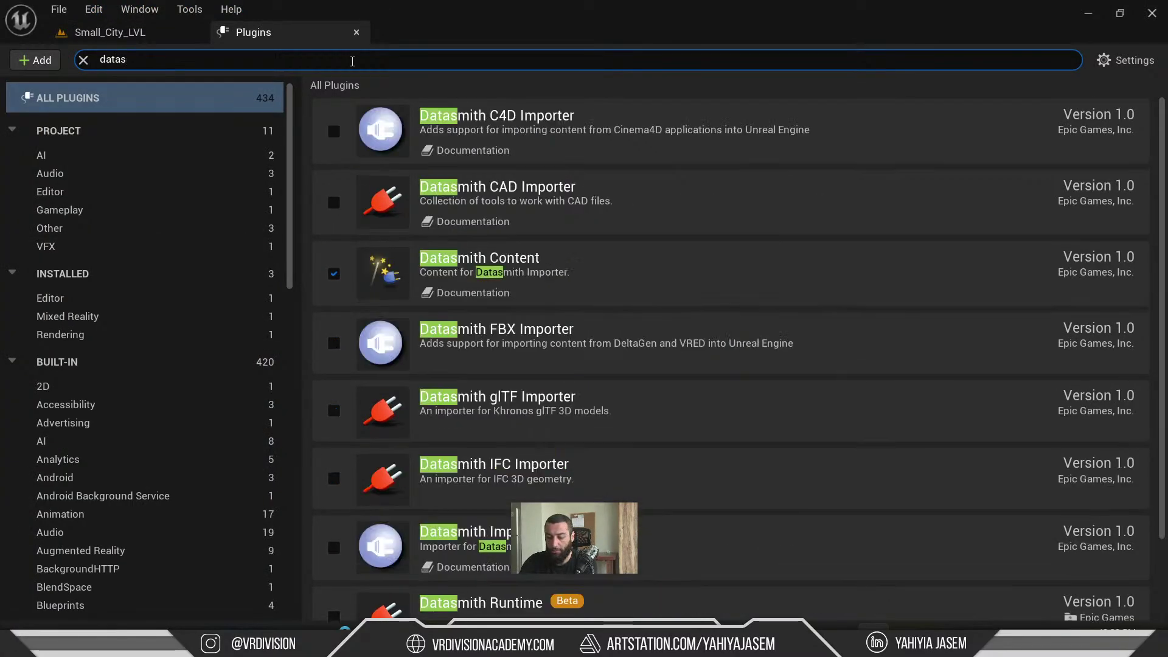
pyautogui.hotkey('ctrl', 'a')
pyautogui.write('gltf')
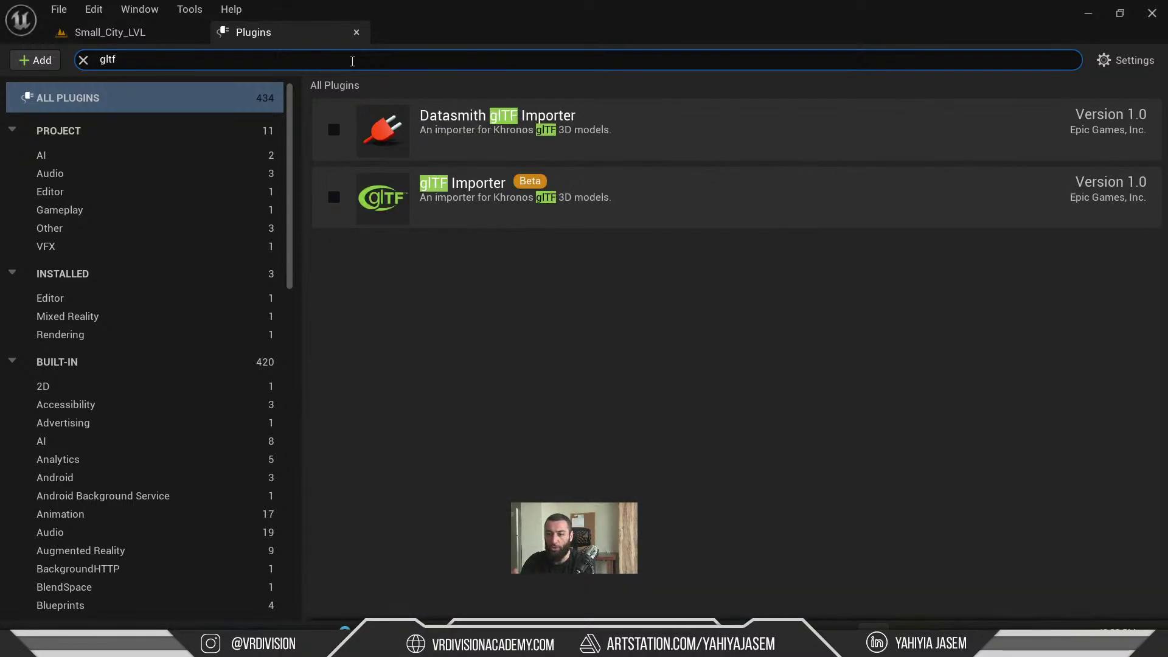
pyautogui.click(110, 32)
pyautogui.click(93, 9)
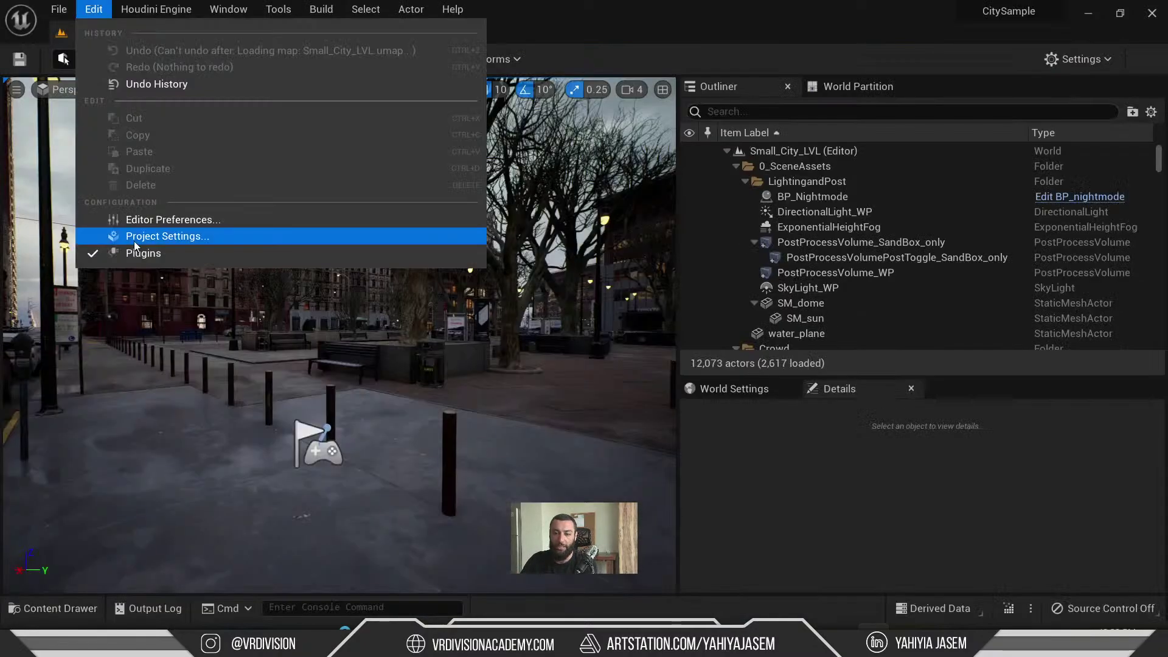
pyautogui.click(134, 237)
pyautogui.click(263, 34)
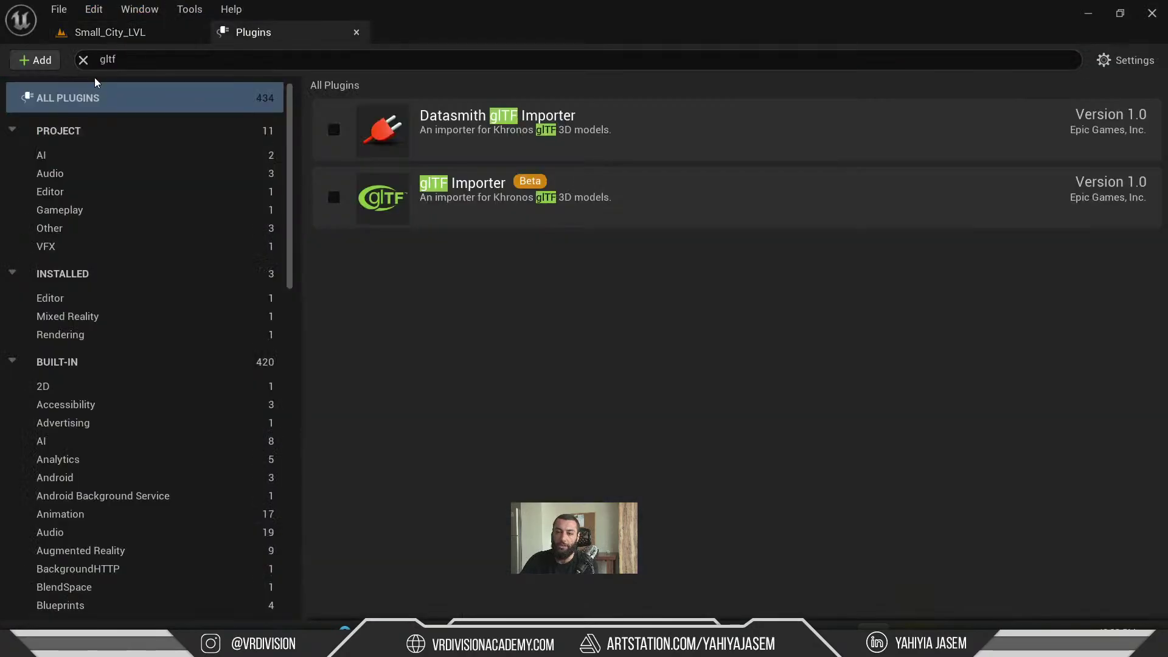
pyautogui.click(138, 64)
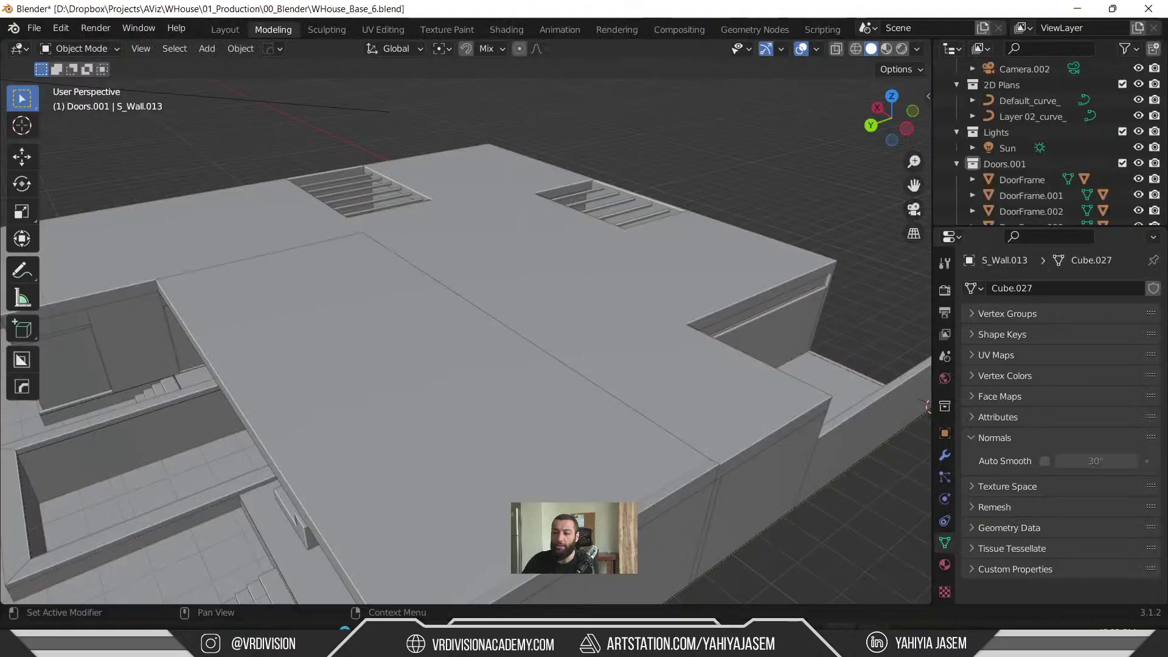
# - Switch to Blender and examine the house model's roof from a distance and close up
pyautogui.moveTo(548, 292); pyautogui.dragTo(524, 360, button='middle')
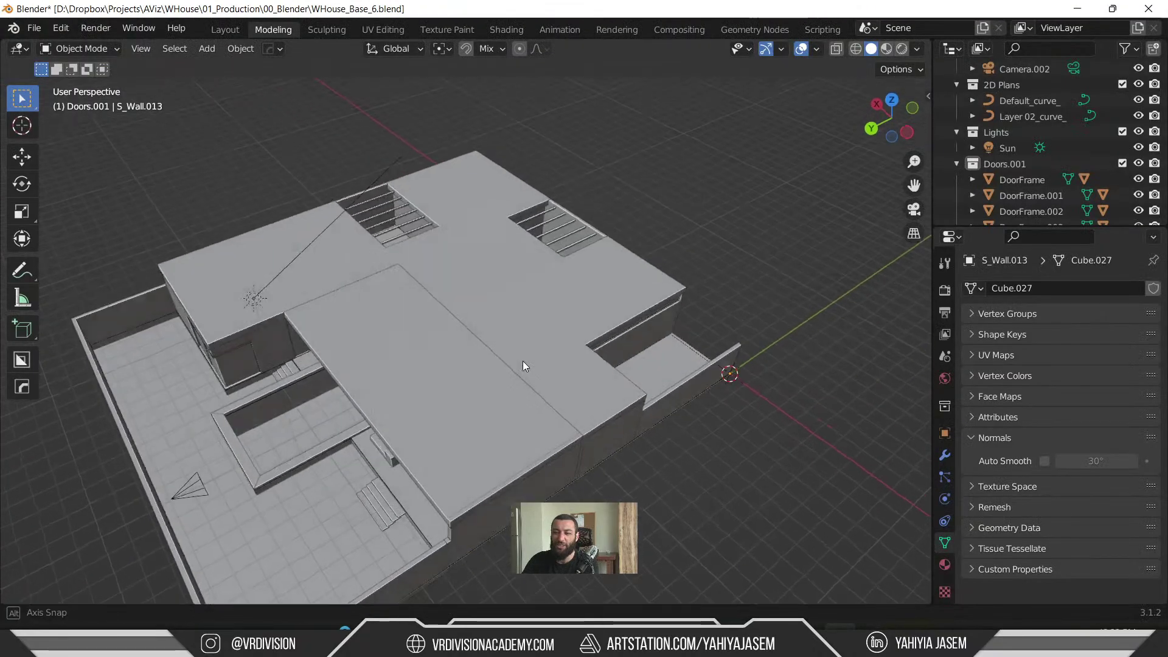
pyautogui.scroll(3, 458, 393)
pyautogui.moveTo(458, 393); pyautogui.dragTo(481, 318, button='middle')
pyautogui.moveTo(404, 364); pyautogui.dragTo(448, 355, button='middle')
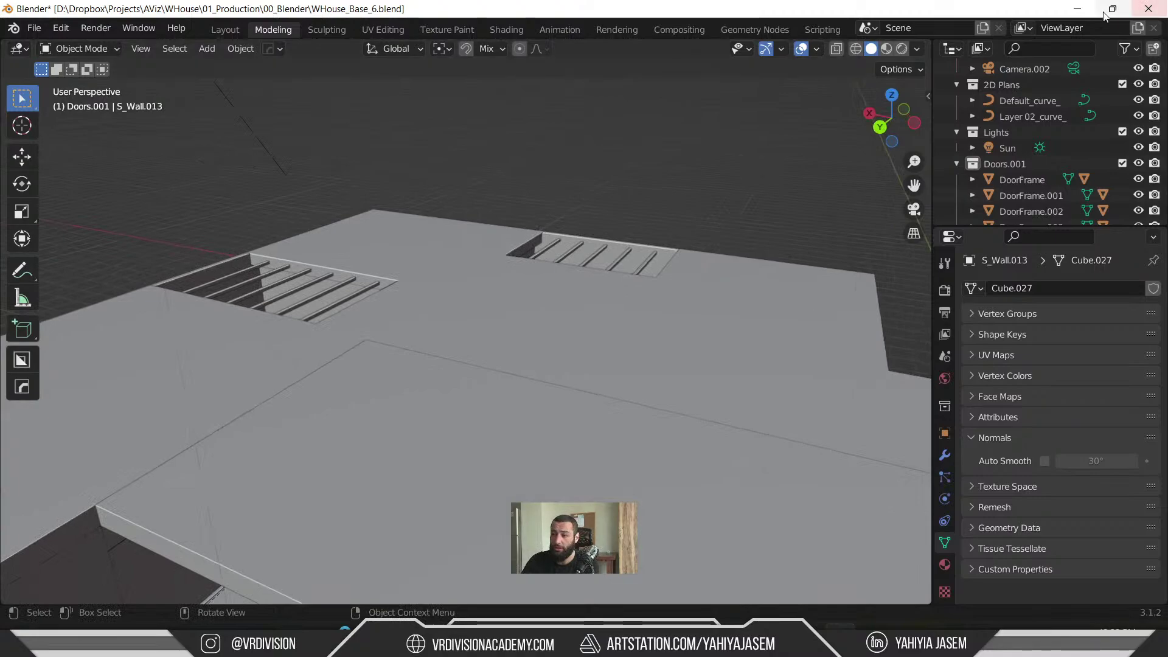
# - Switch back to Unreal Editor, show the Small_City_LVL level and look around the street
pyautogui.click(1077, 11)
pyautogui.click(109, 32)
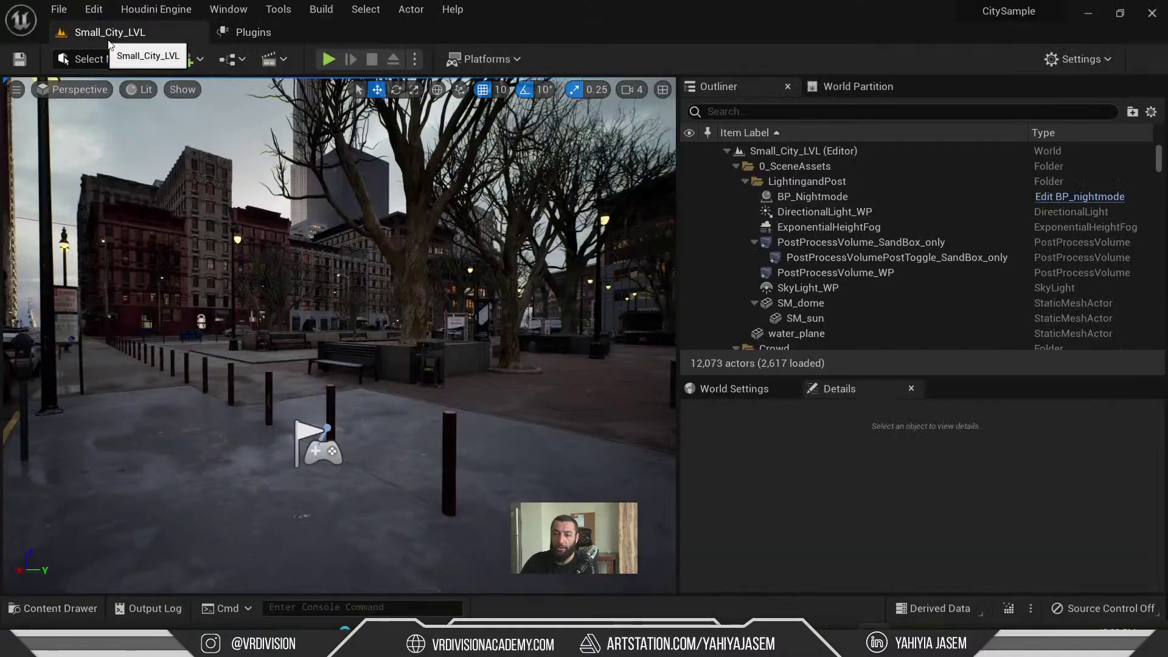
pyautogui.moveTo(420, 274); pyautogui.dragTo(331, 280, button='right')
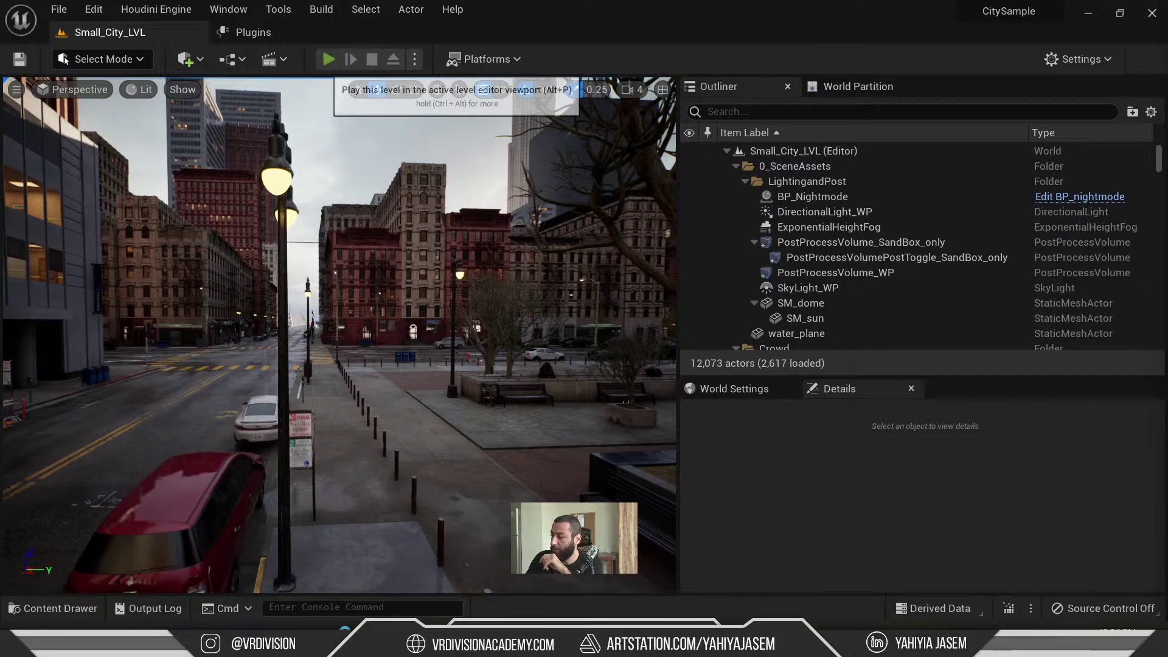
# - In File Explorer, look over the CitySample project folder's Houdini archive and open the readme text file
pyautogui.click(304, 642)
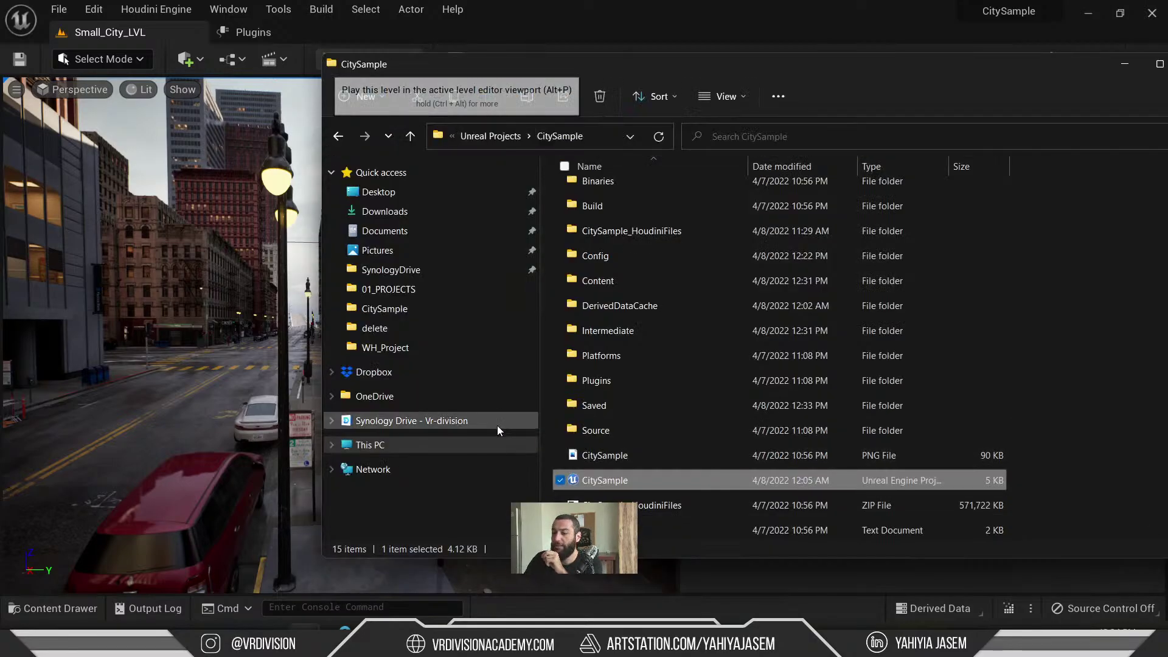
pyautogui.click(640, 505)
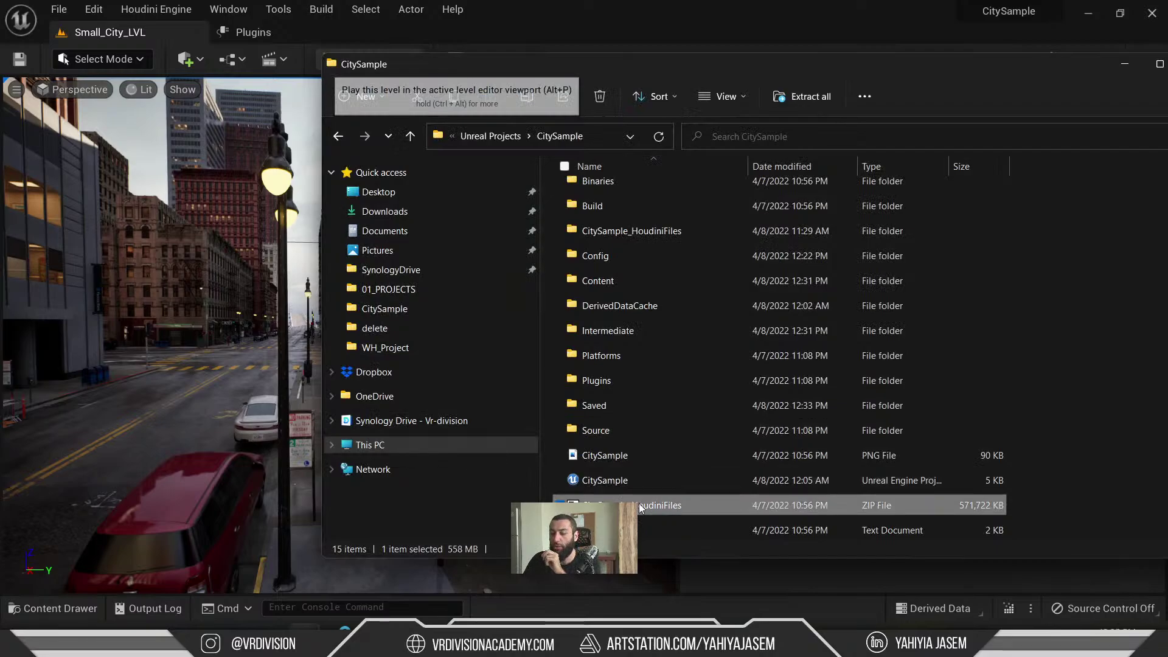
pyautogui.scroll(1, 641, 511)
pyautogui.scroll(-1, 563, 524)
pyautogui.doubleClick(563, 532)
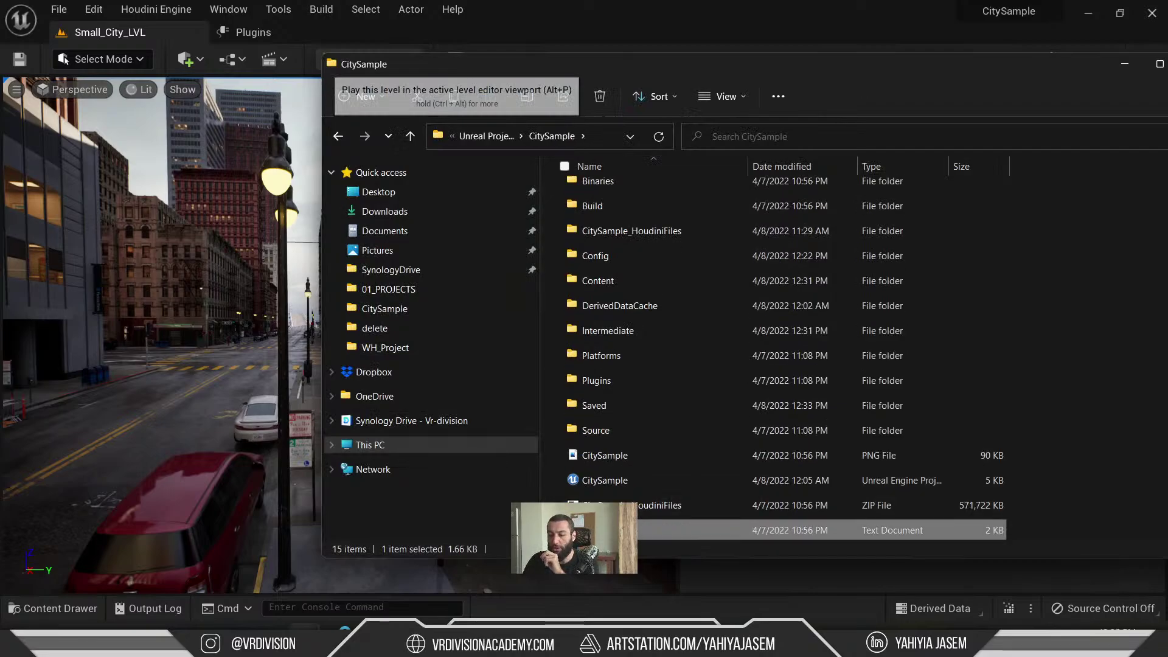
# - Read the readme's introduction, prerequisites and numbered instructions for setting up Houdini with the City Sample source
pyautogui.moveTo(457, 172); pyautogui.dragTo(866, 174)
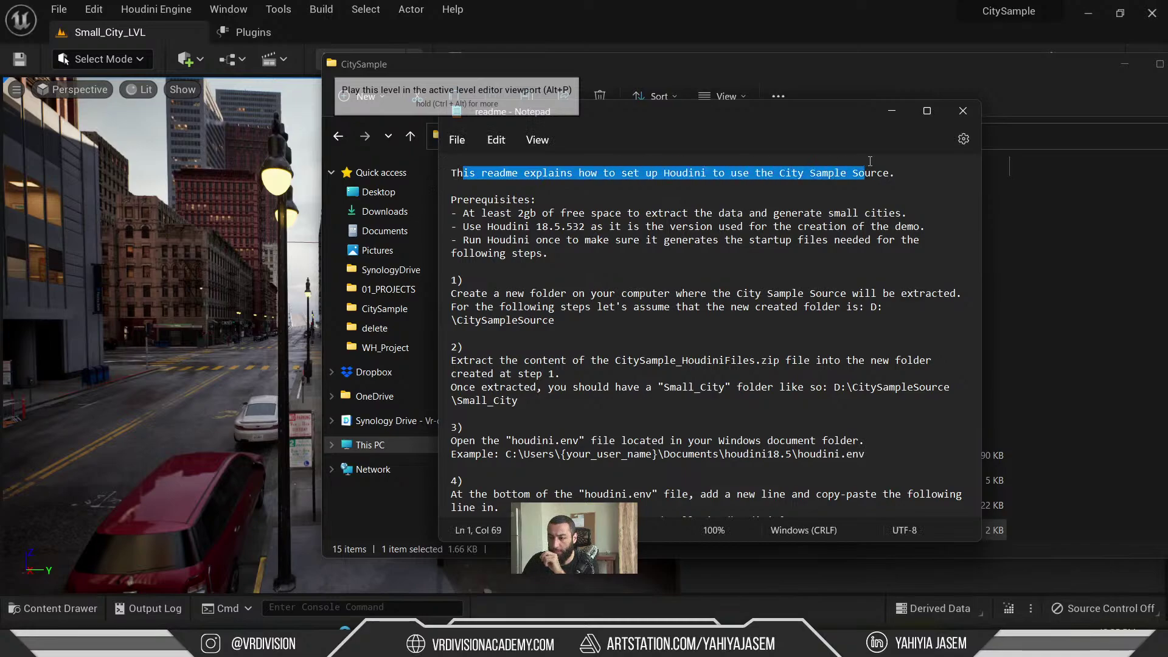
pyautogui.press('Left')
pyautogui.moveTo(599, 172); pyautogui.dragTo(893, 173)
pyautogui.click(895, 174)
pyautogui.moveTo(461, 200); pyautogui.dragTo(550, 253)
pyautogui.click(675, 239)
pyautogui.scroll(-6, 639, 329)
pyautogui.scroll(6, 639, 329)
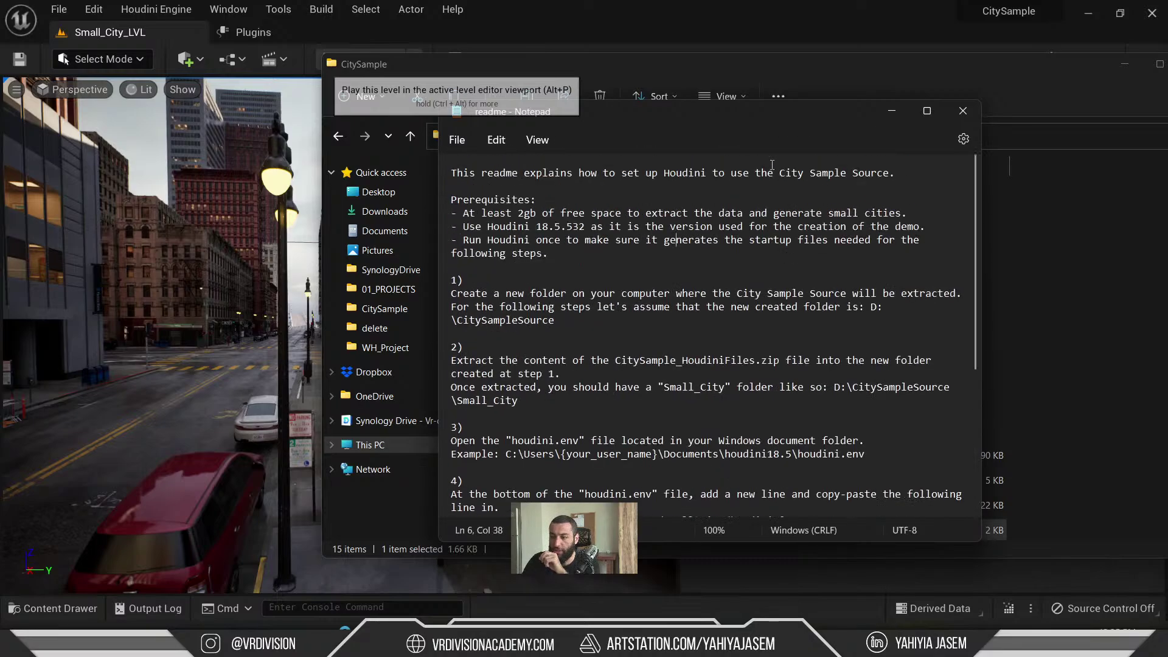
# - Move the readme aside and open the Small_City Houdini hip file from CitySample_HoudiniFiles, inside its Small_City folder
pyautogui.moveTo(639, 111); pyautogui.dragTo(200, 99)
pyautogui.doubleClick(668, 229)
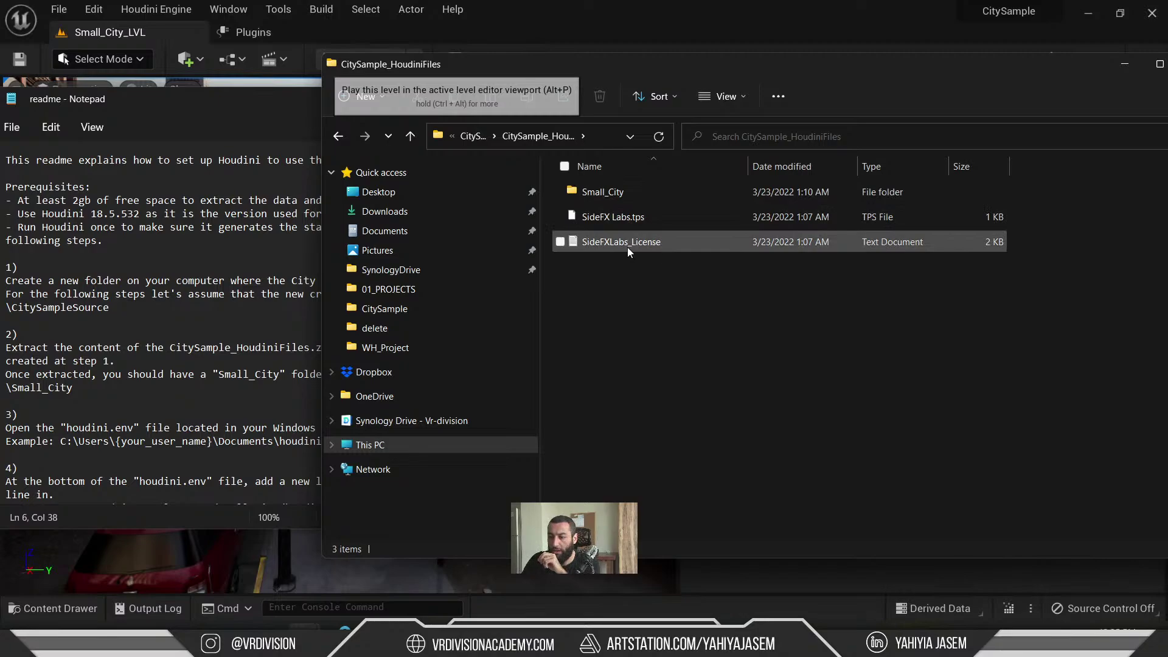
pyautogui.click(640, 222)
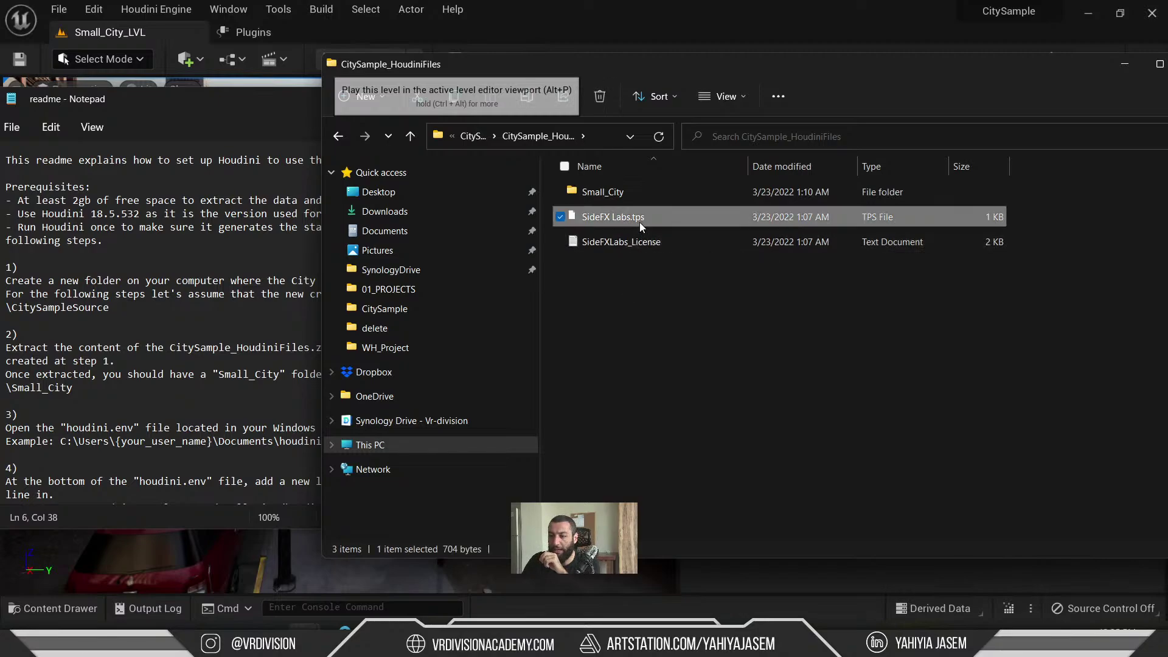
pyautogui.doubleClick(622, 192)
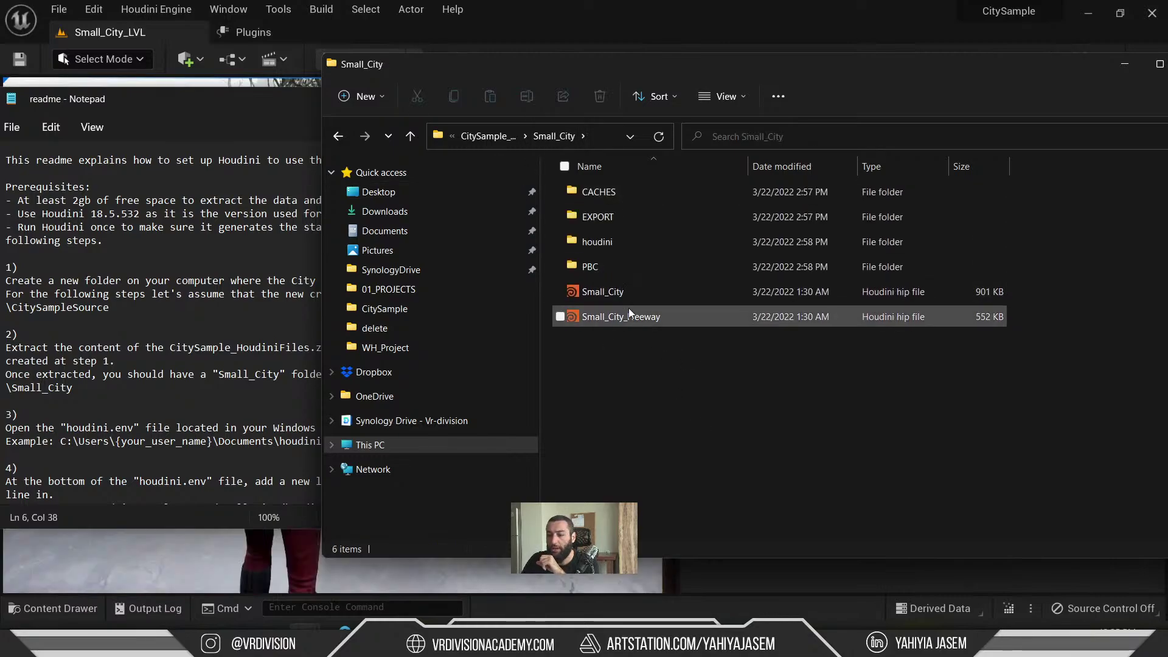
pyautogui.doubleClick(596, 299)
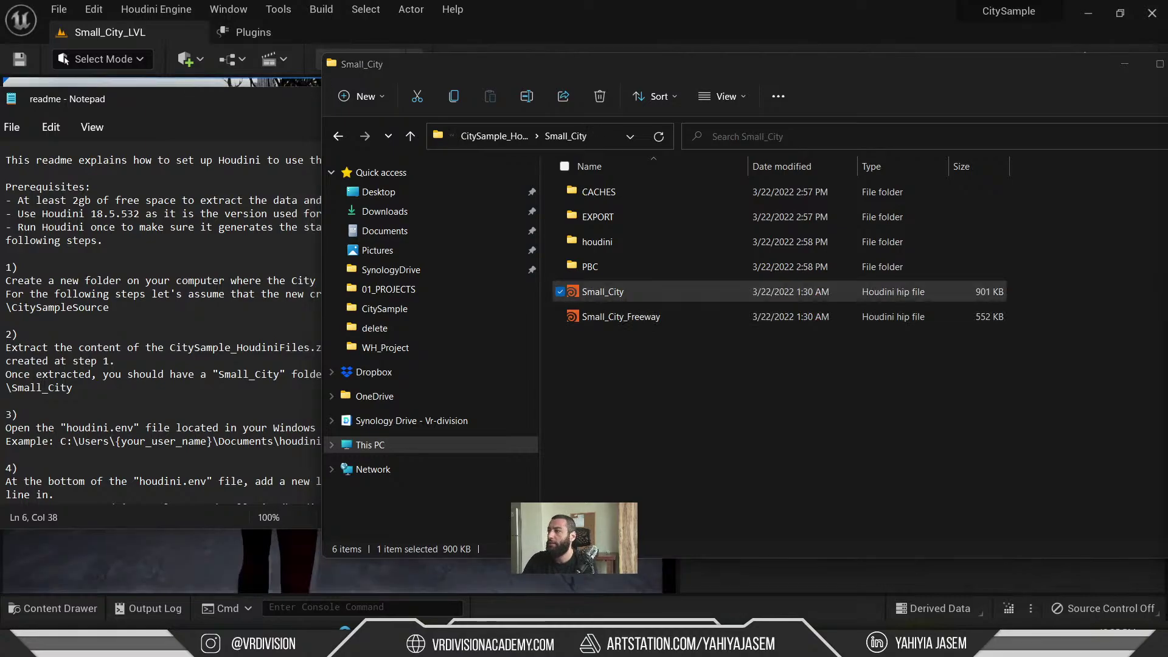
# - In the browser, open the SideFX Houdini website from the "houdini" search results and maximize the window
pyautogui.moveTo(1167, 86); pyautogui.dragTo(449, 80)
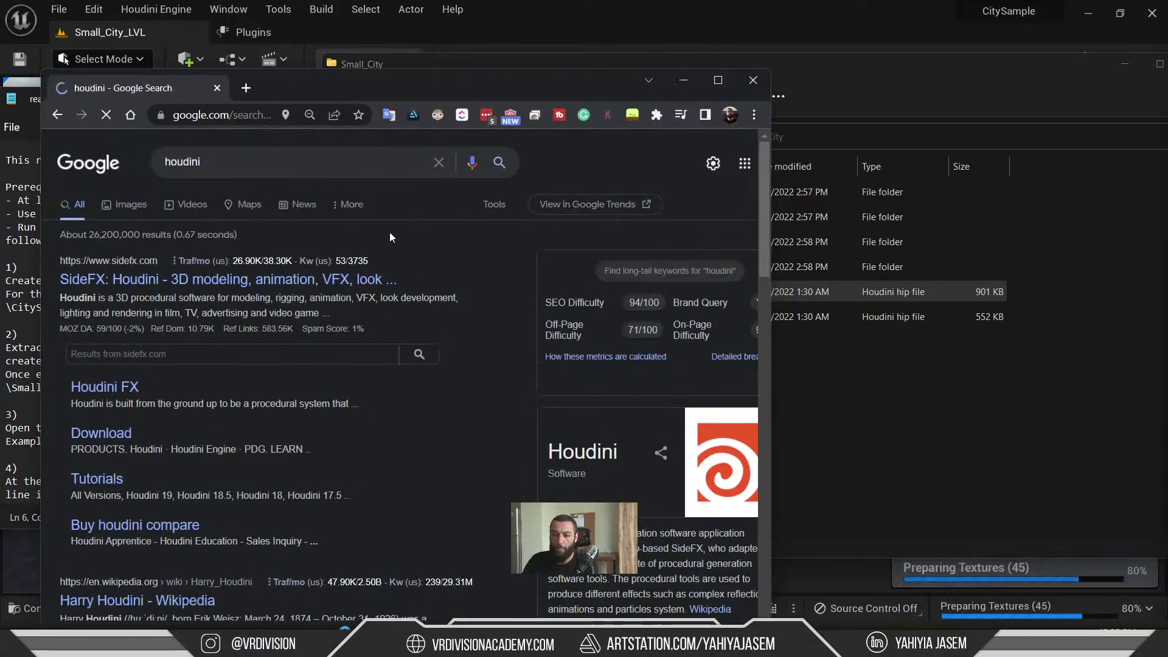
pyautogui.click(247, 276)
pyautogui.doubleClick(506, 90)
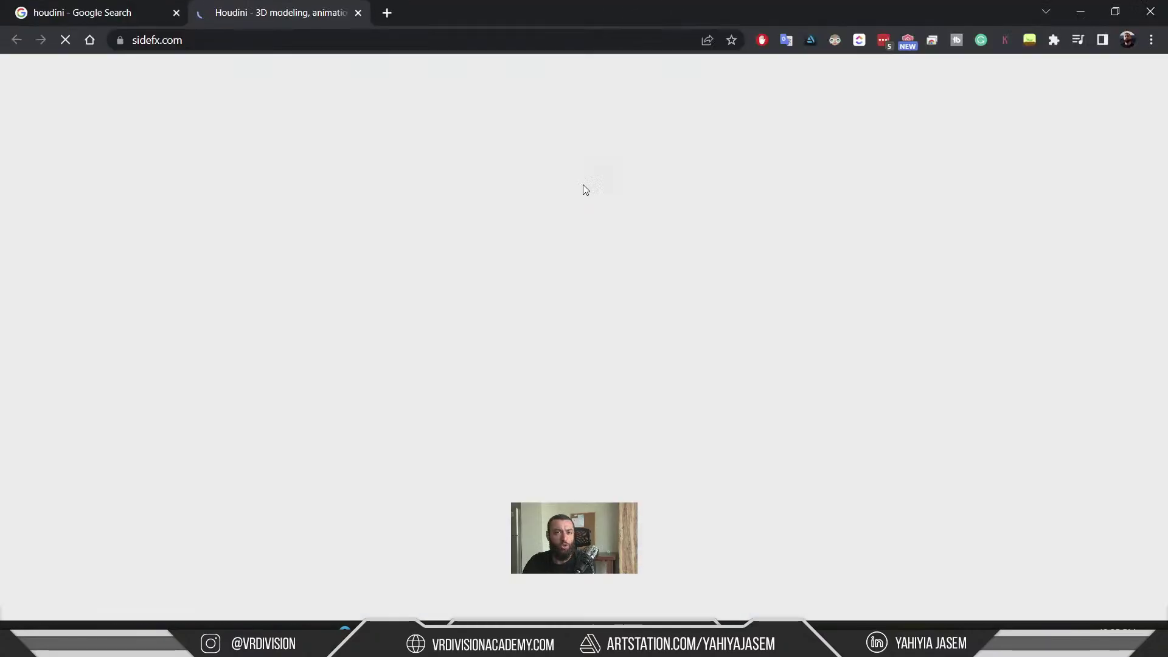
# - Go from the Houdini product overview to the Houdini Indie page and view its purchase options
pyautogui.moveTo(409, 84)
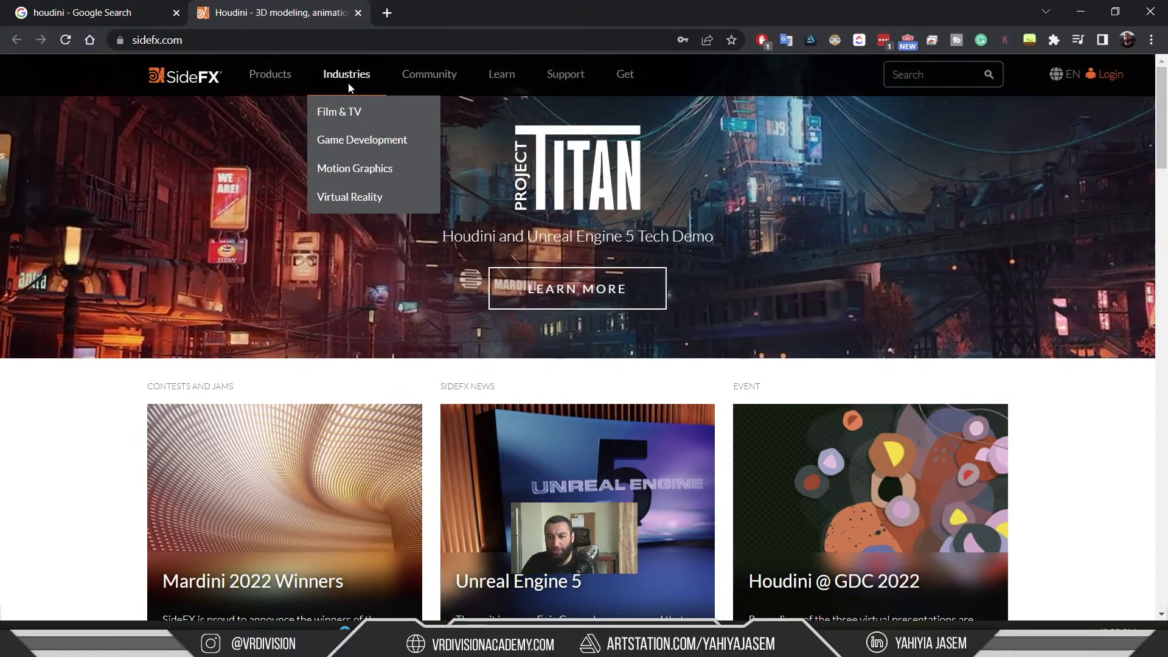
pyautogui.moveTo(674, 87)
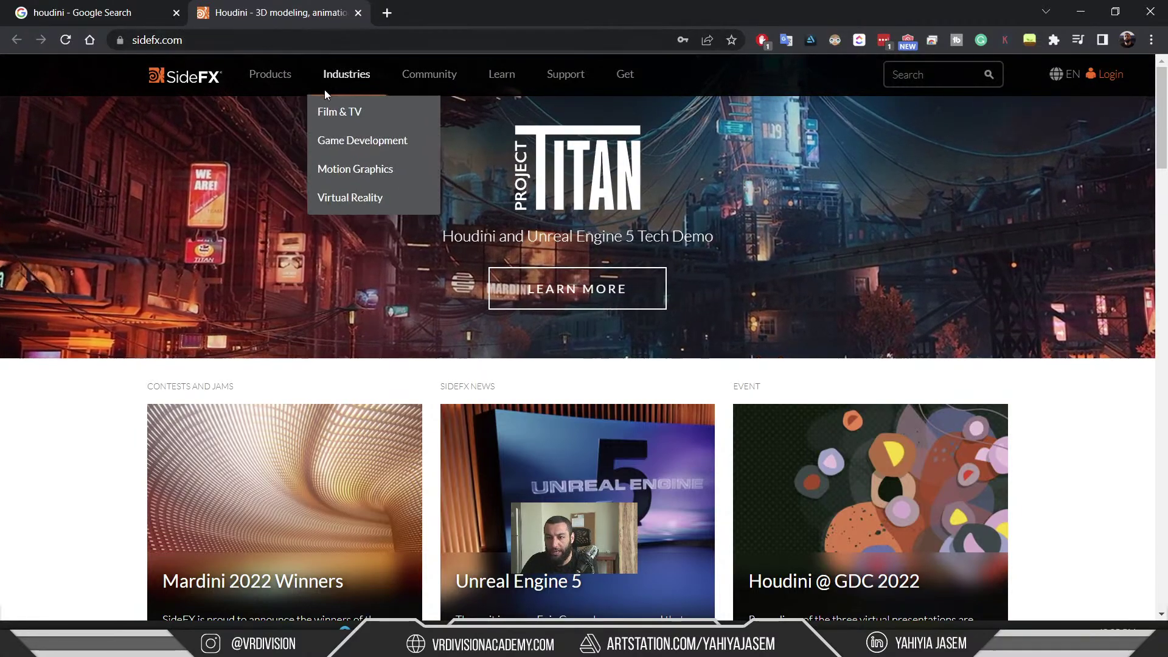
pyautogui.moveTo(298, 143)
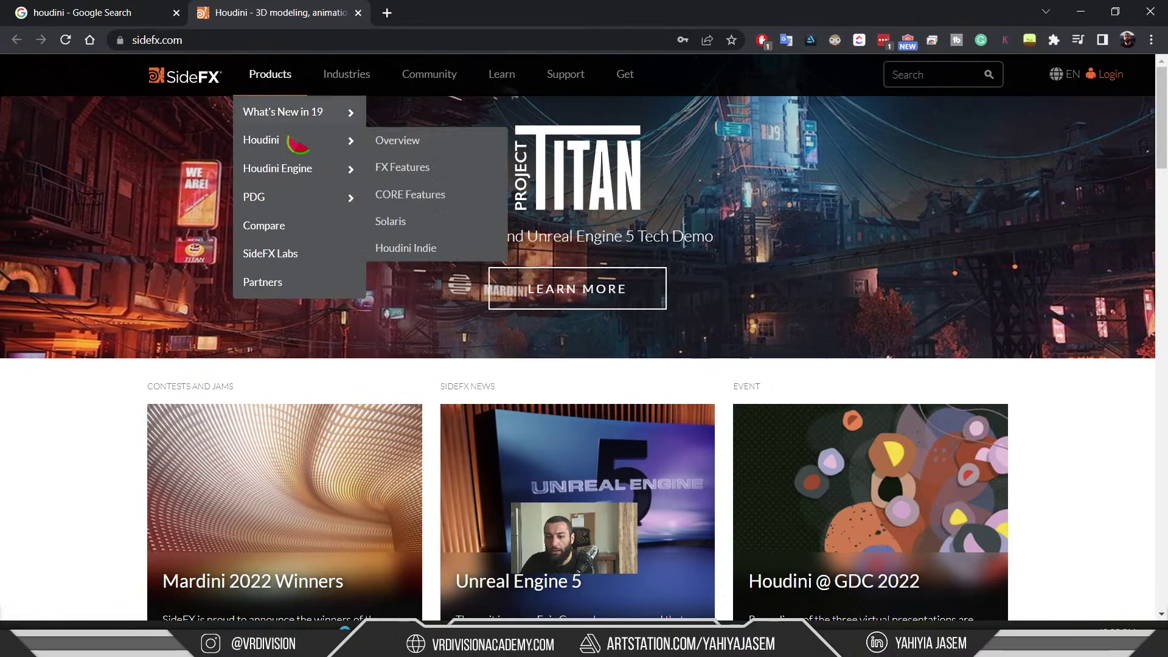
pyautogui.click(398, 140)
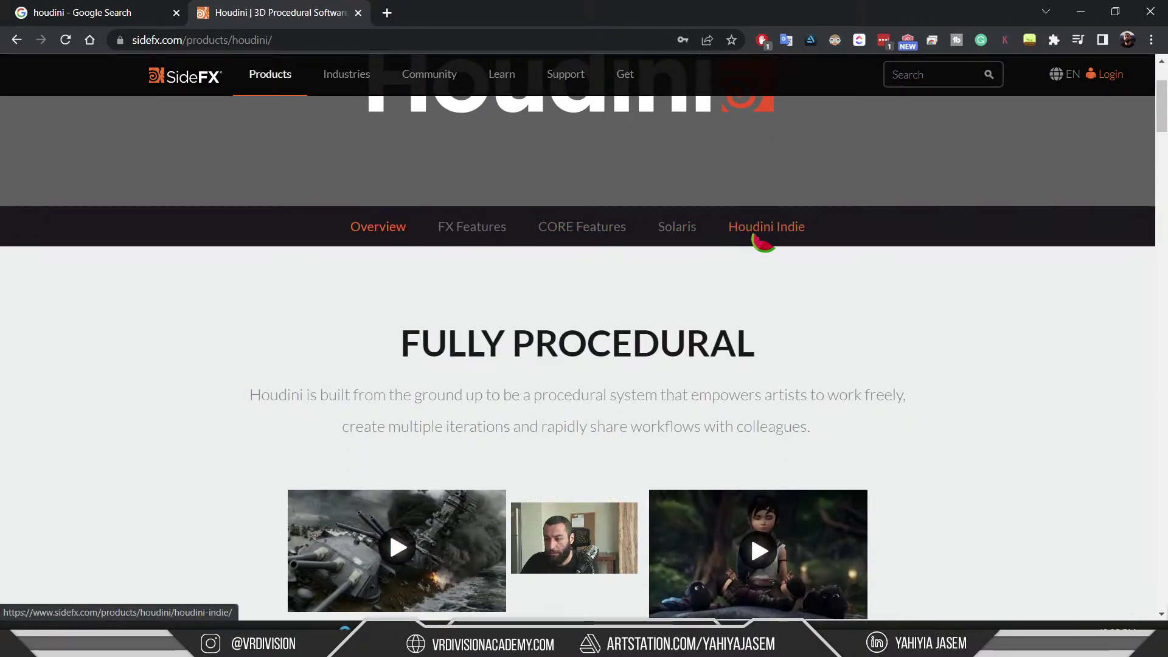
pyautogui.click(758, 236)
pyautogui.scroll(-15, 624, 243)
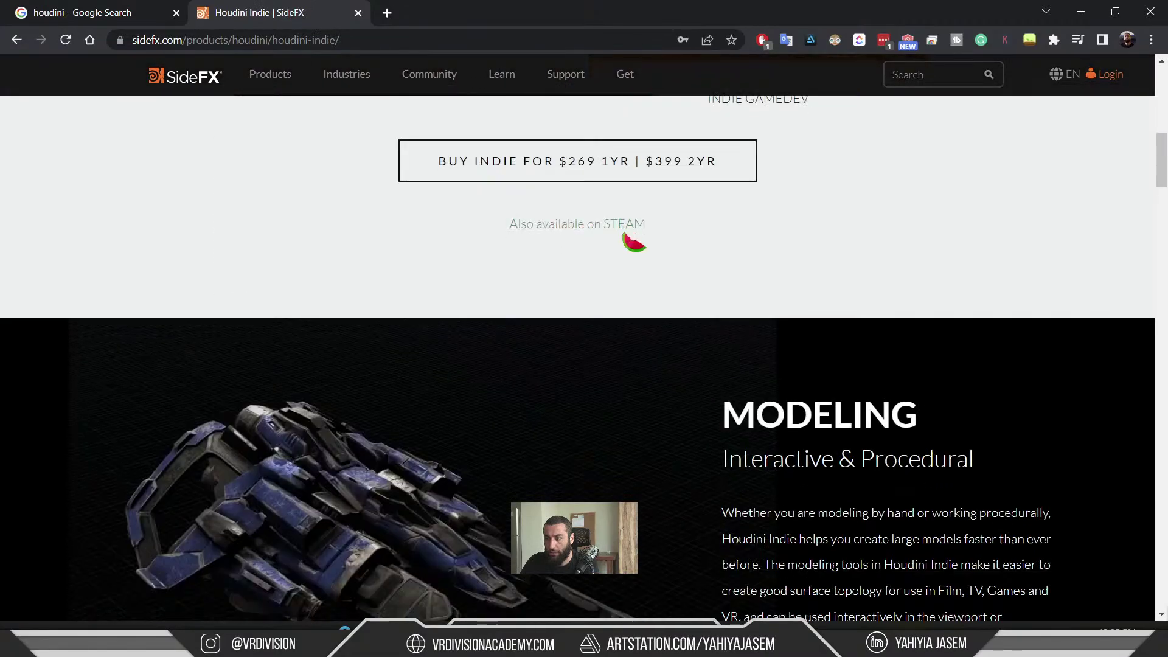
# - Go from the Houdini Indie page to the SideFX download page and log in with the prefilled account credentials
pyautogui.scroll(-5, 699, 209)
pyautogui.scroll(20, 566, 178)
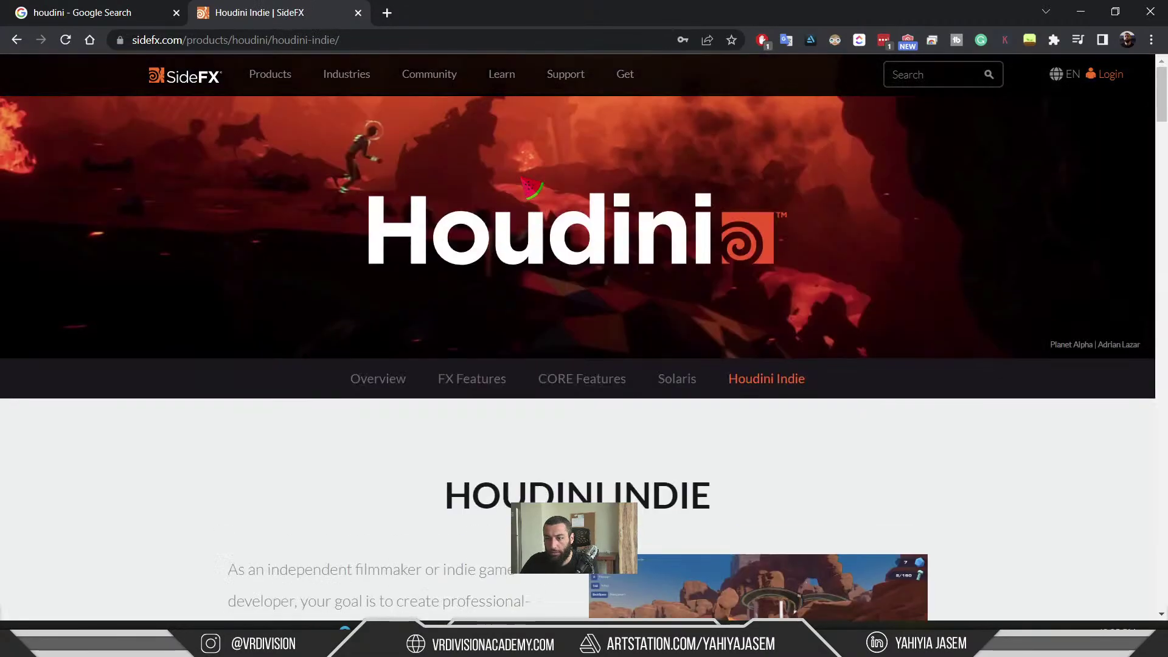
pyautogui.moveTo(652, 74)
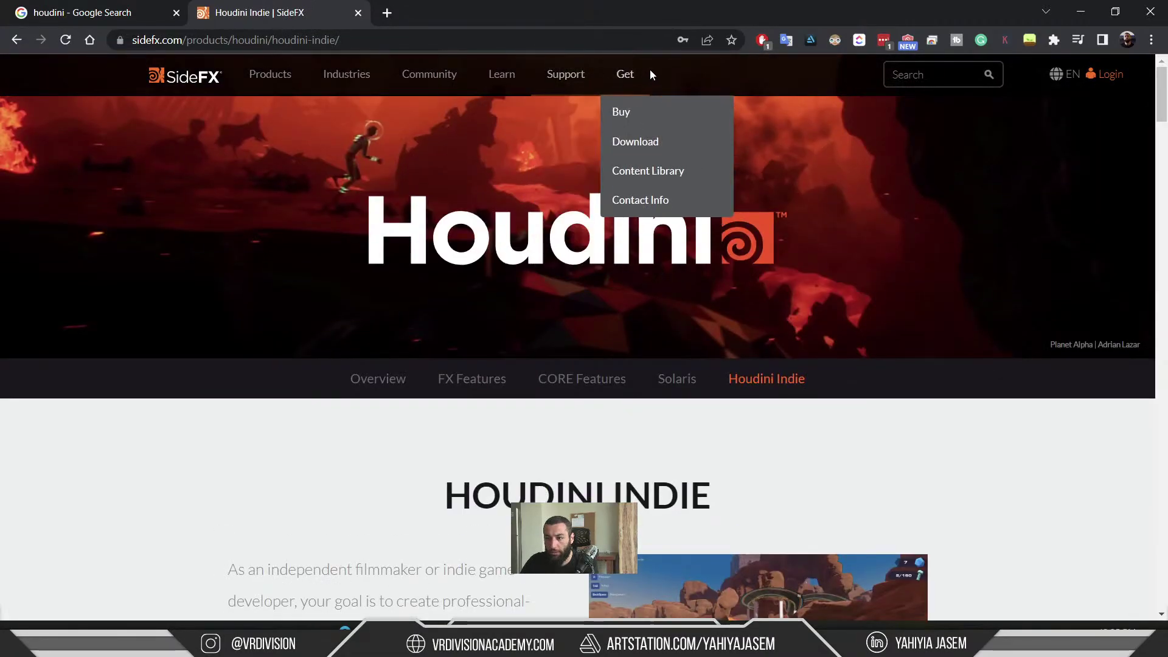
pyautogui.click(651, 140)
pyautogui.scroll(-4, 627, 188)
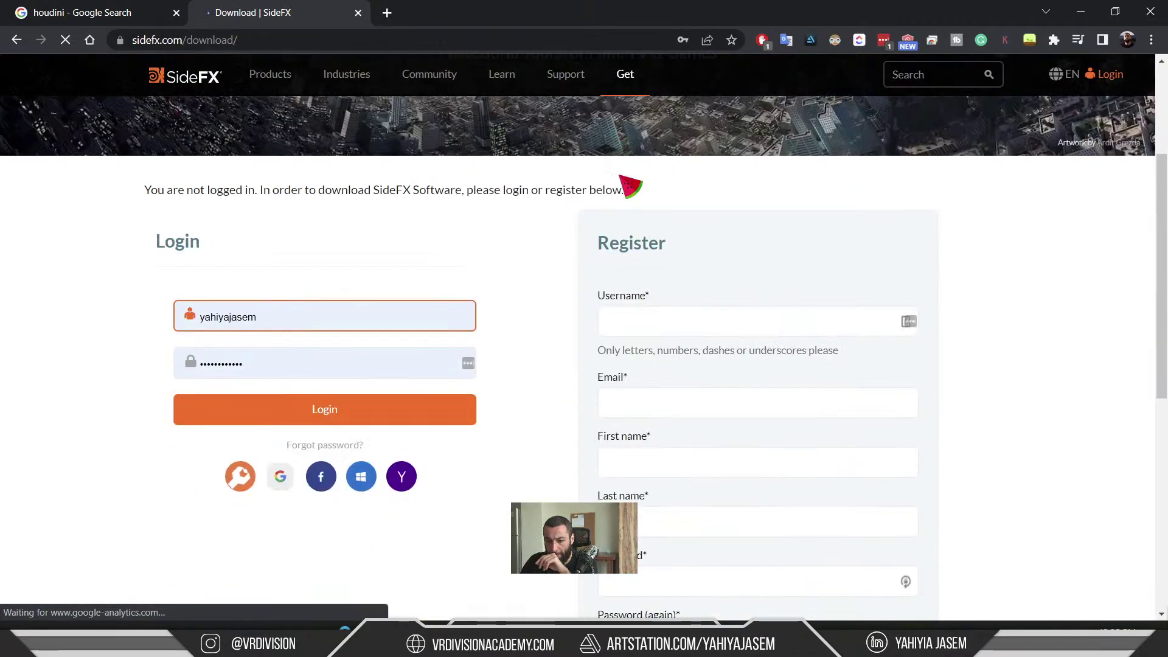
pyautogui.scroll(-6, 582, 216)
pyautogui.scroll(10, 578, 222)
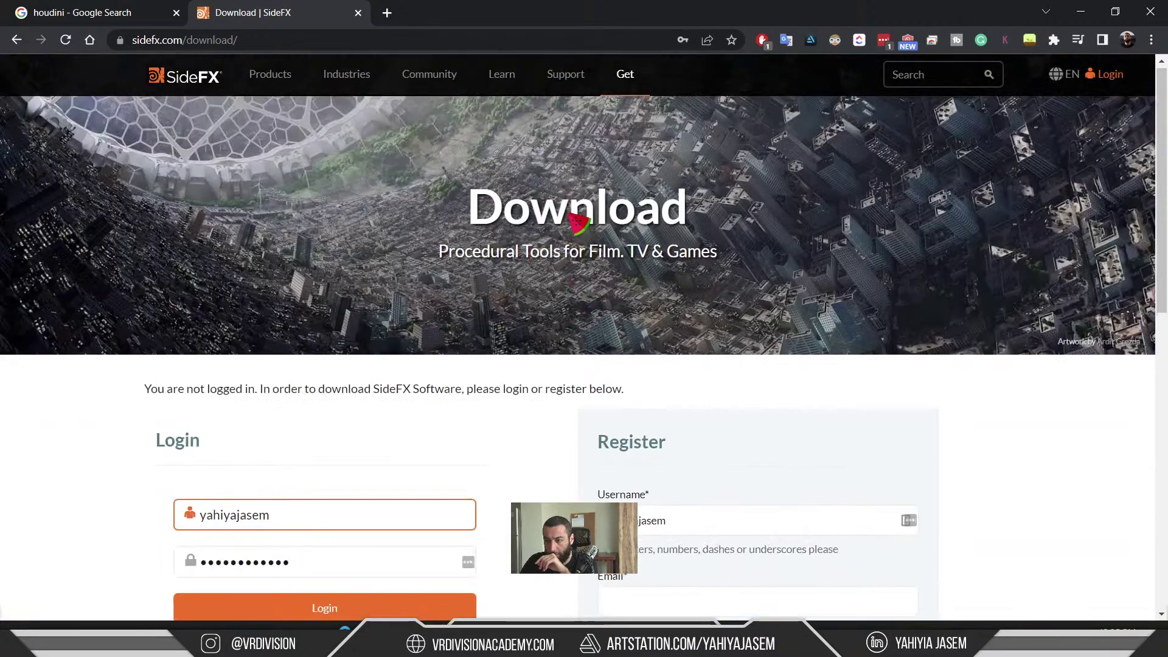
pyautogui.scroll(-2, 555, 321)
pyautogui.click(442, 461)
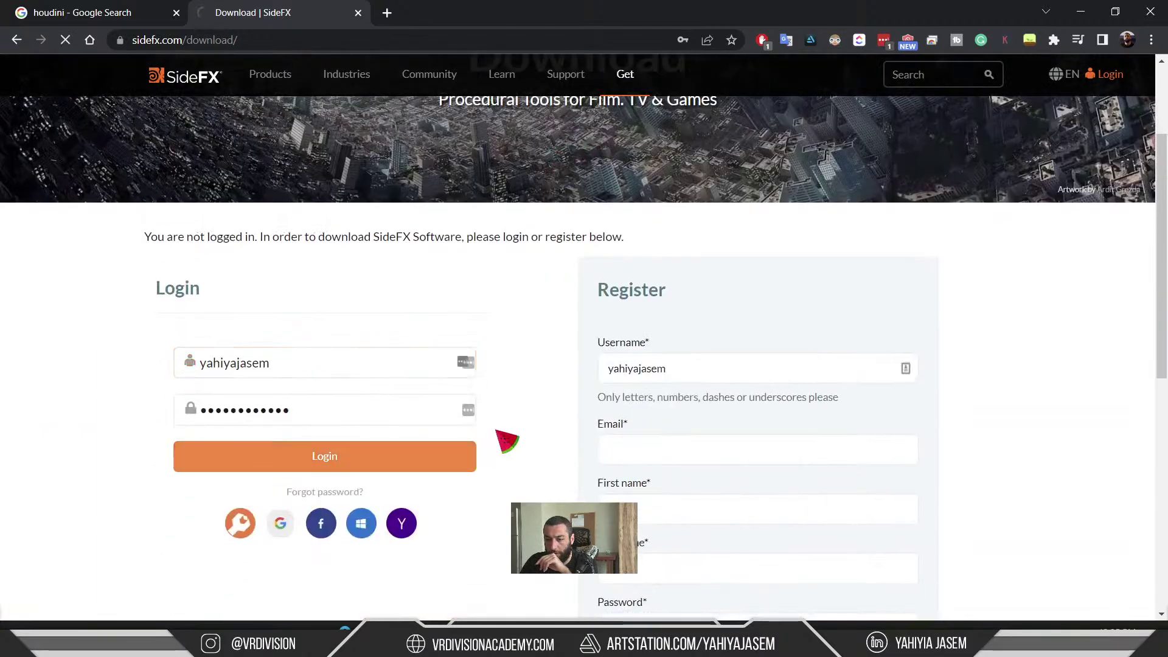
# - Examine the Houdini launcher and installer downloads and the license types, especially the Free Personal Learning option, Houdini Apprentice
pyautogui.scroll(-3, 555, 363)
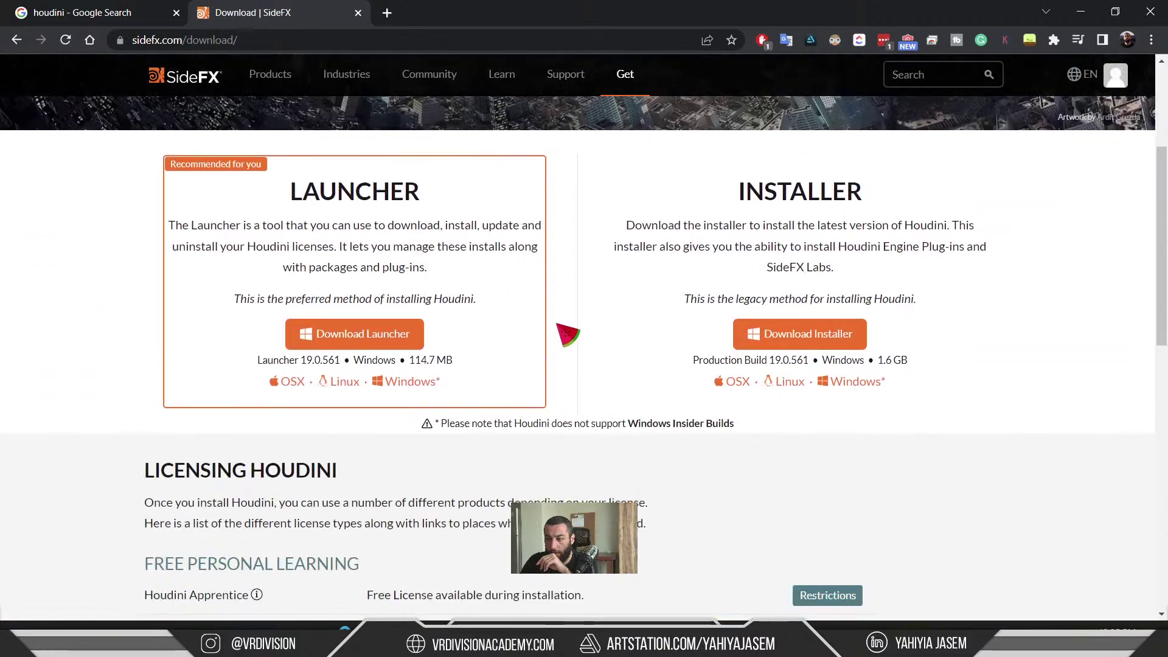
pyautogui.scroll(1, 670, 311)
pyautogui.scroll(-3, 504, 274)
pyautogui.scroll(4, 600, 261)
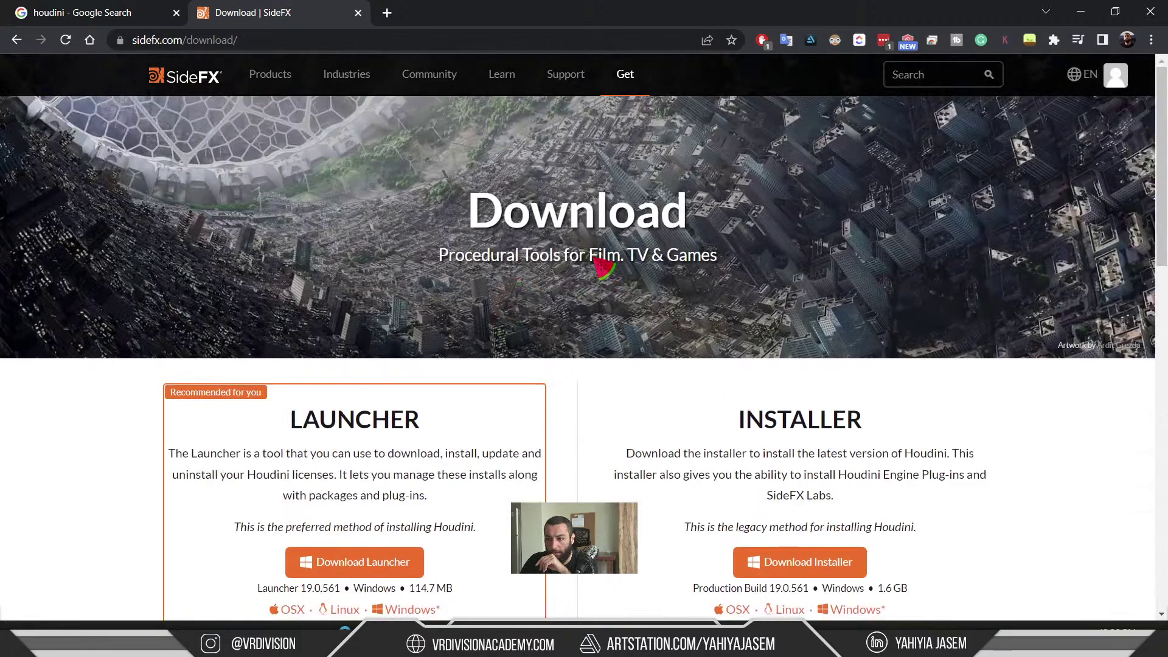
pyautogui.scroll(-7, 595, 266)
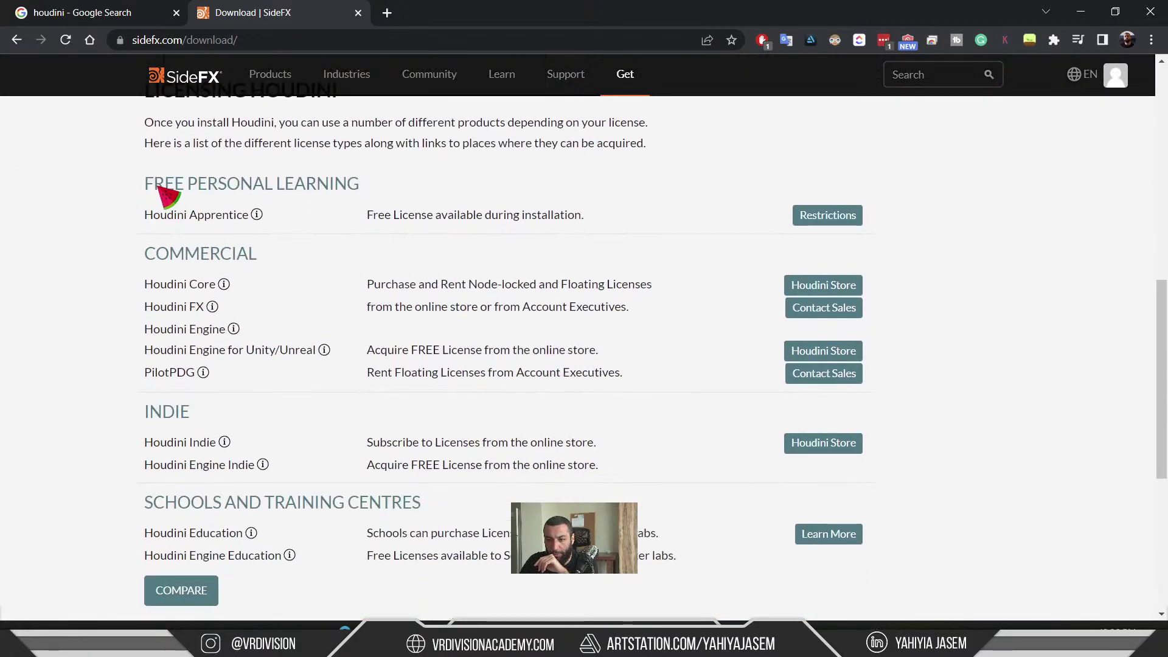
pyautogui.moveTo(159, 187); pyautogui.dragTo(383, 190)
pyautogui.moveTo(144, 217); pyautogui.dragTo(441, 219)
pyautogui.click(123, 199)
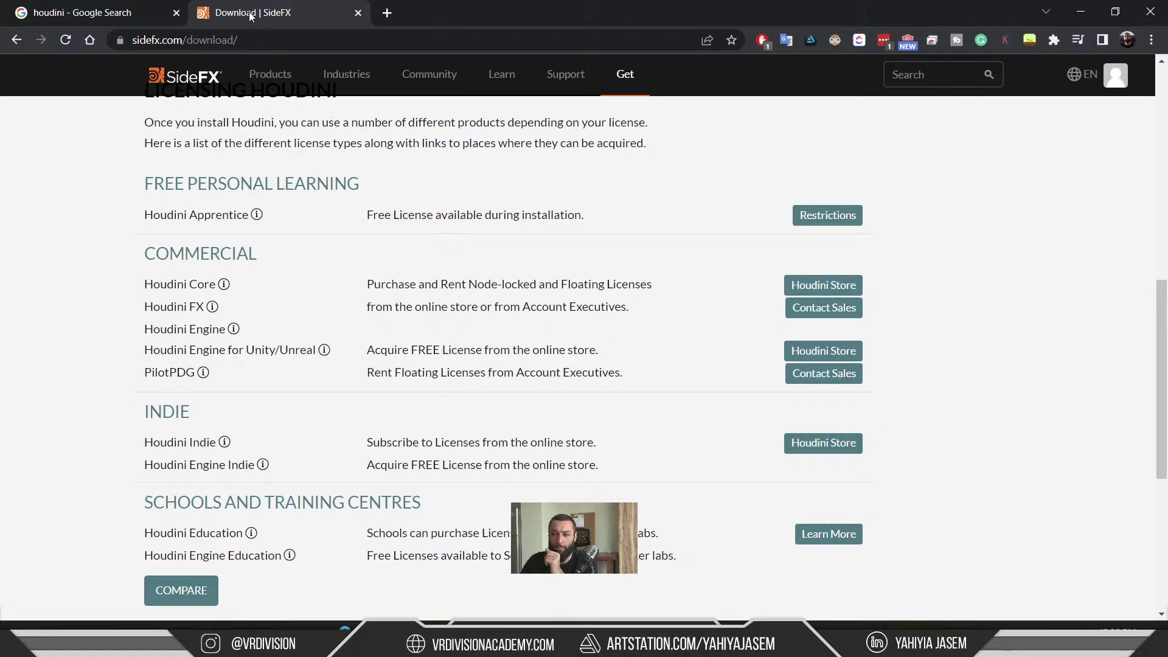
# - Minimize the browser, switch to Houdini, dismiss the load warnings and inspect the Small_City node network
pyautogui.click(1075, 7)
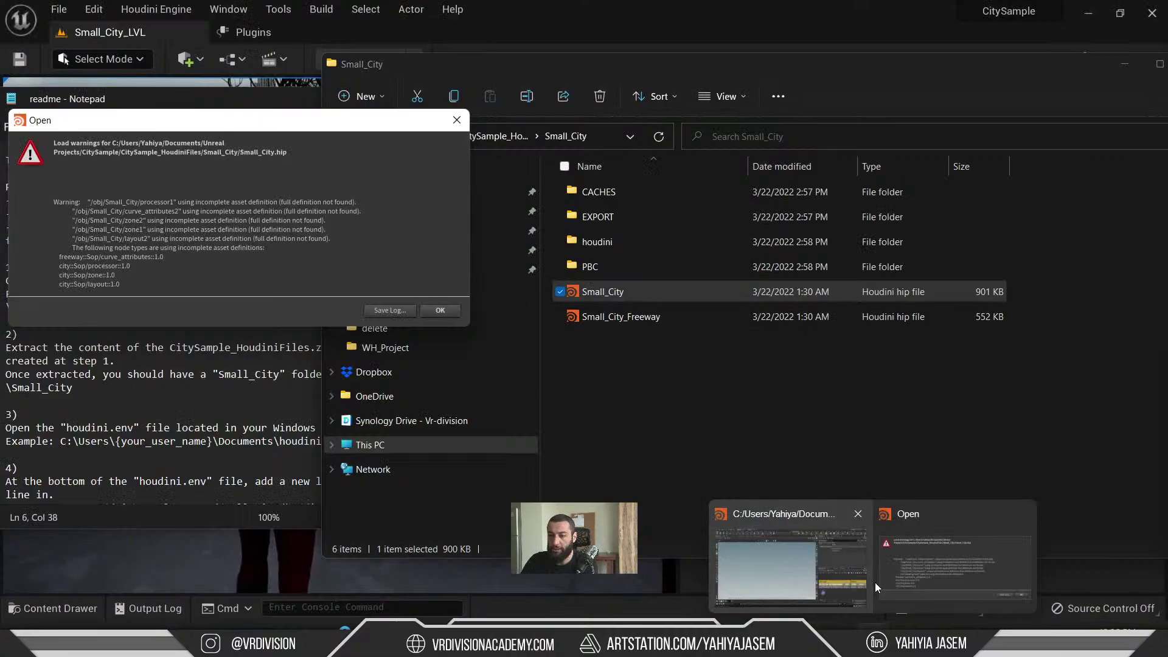
pyautogui.click(840, 581)
pyautogui.click(665, 357)
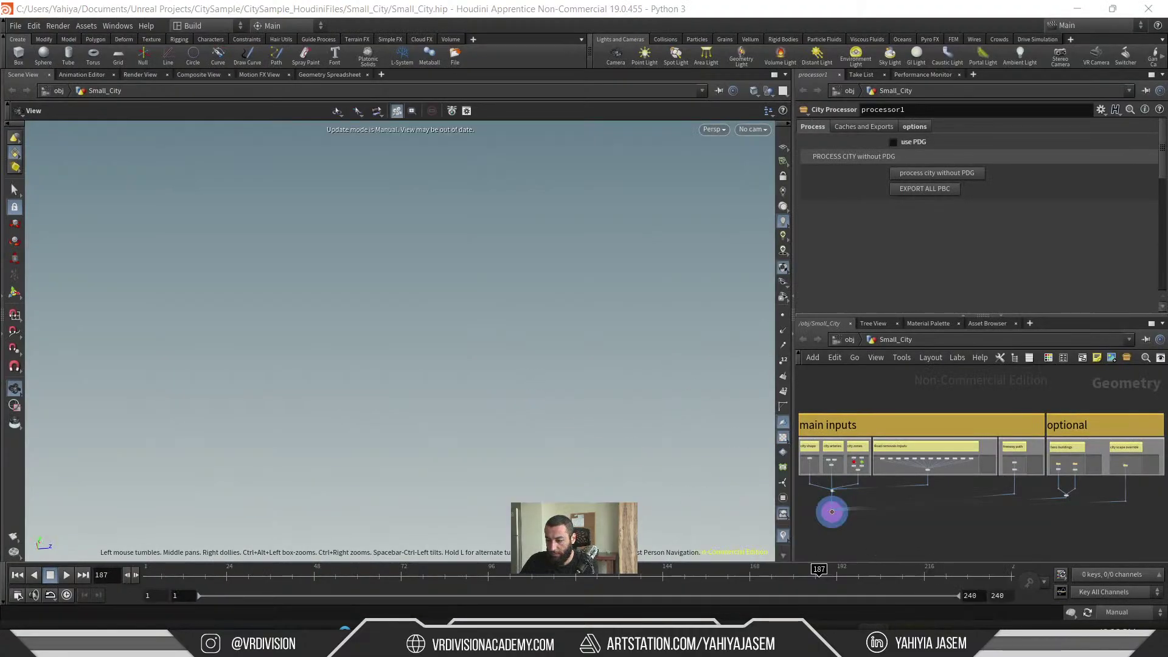
pyautogui.click(438, 315)
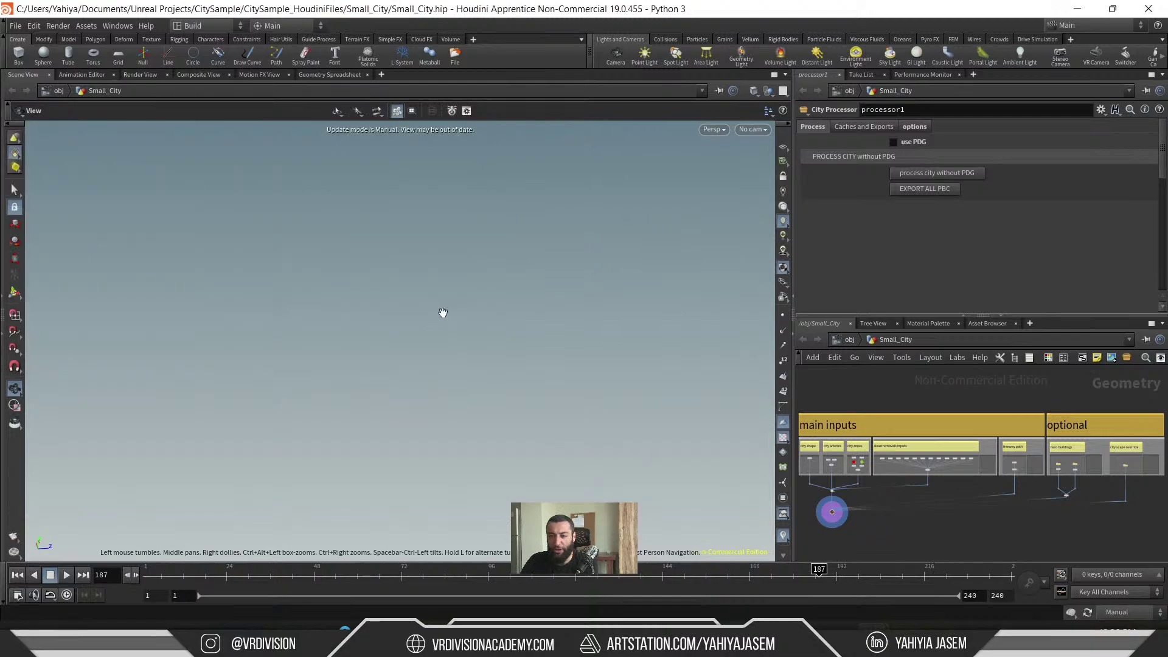
pyautogui.scroll(-2, 876, 420)
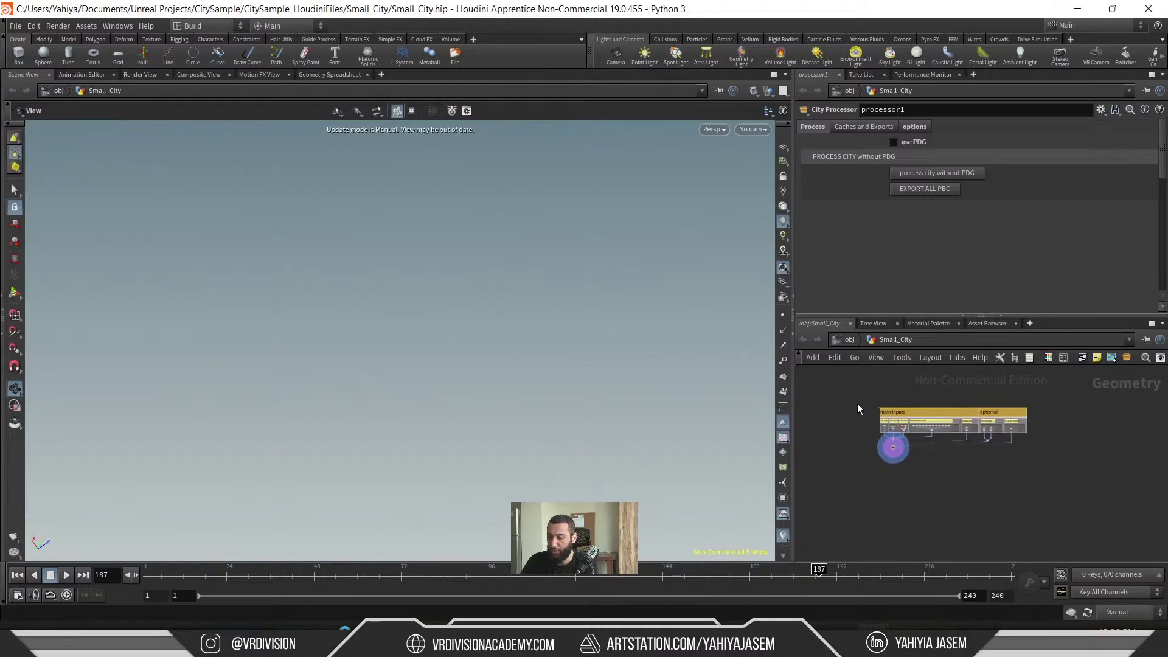
pyautogui.scroll(4, 857, 404)
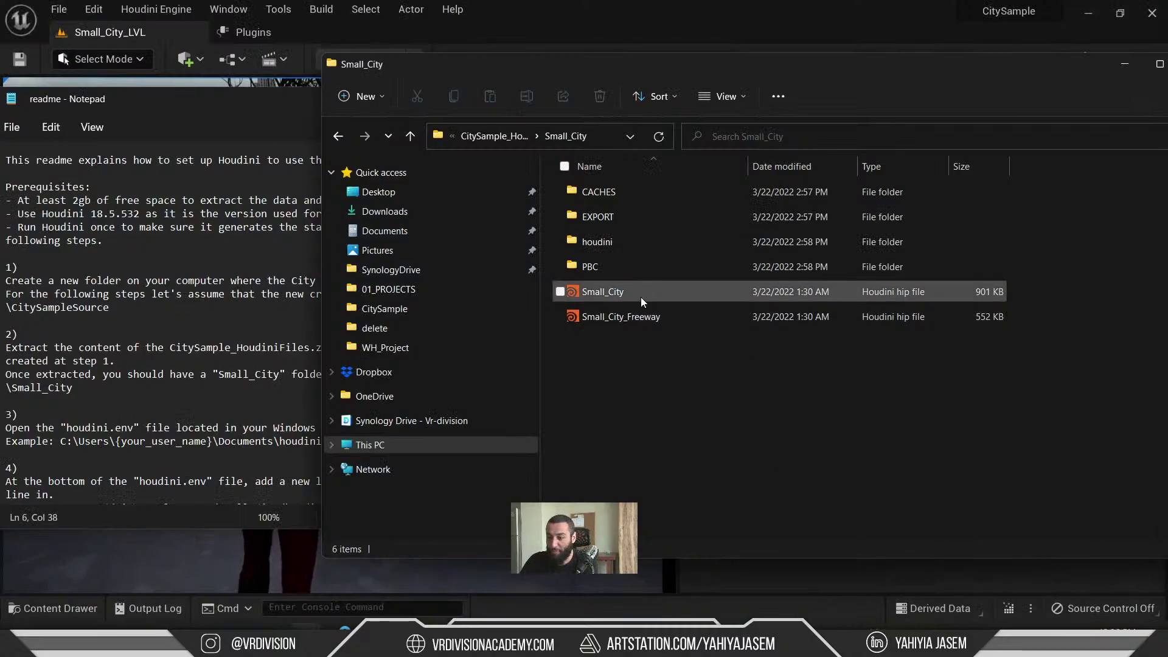
# - Point out the Small_City_Freeway hip file, then minimize the folder and readme windows to return to the Unreal editor
pyautogui.click(614, 320)
pyautogui.click(620, 328)
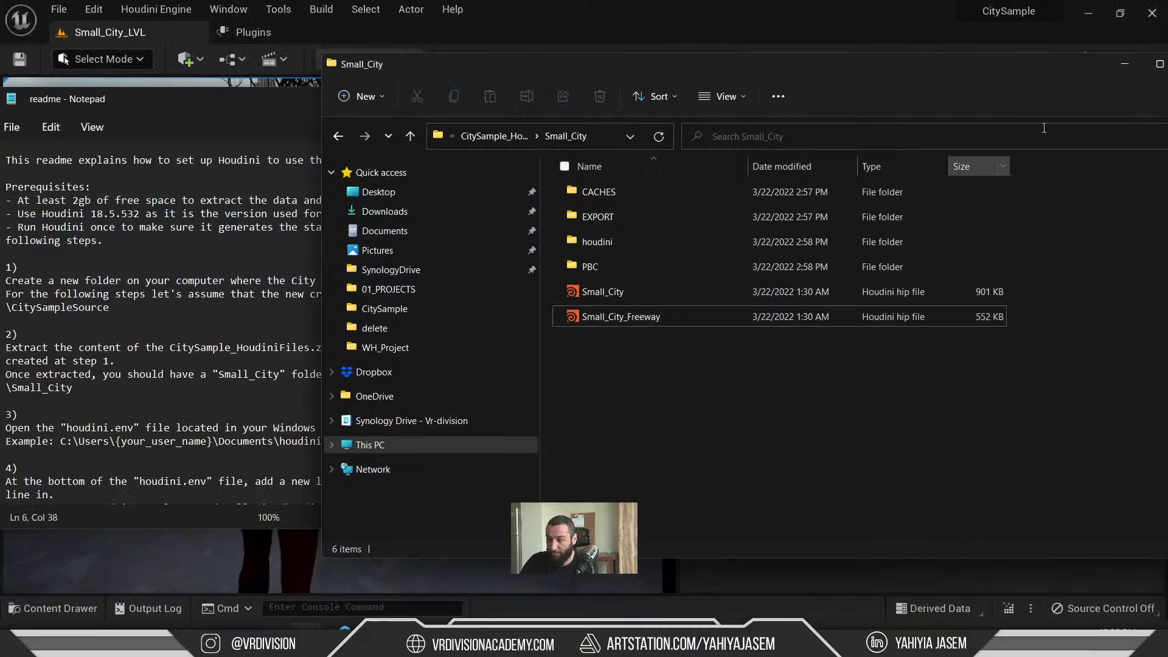
pyautogui.click(1118, 61)
pyautogui.moveTo(208, 100); pyautogui.dragTo(241, 99)
pyautogui.click(551, 98)
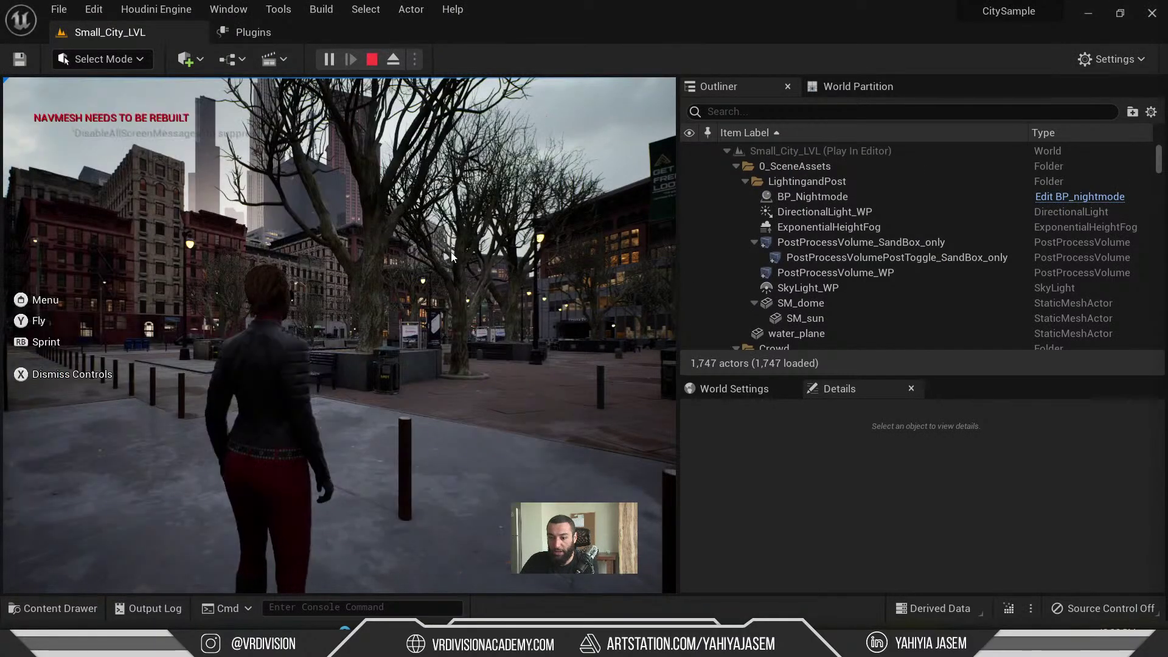
# - Walk the character through the running Small_City_LVL level, switch to fly mode and make the viewport fullscreen
pyautogui.click(451, 252)
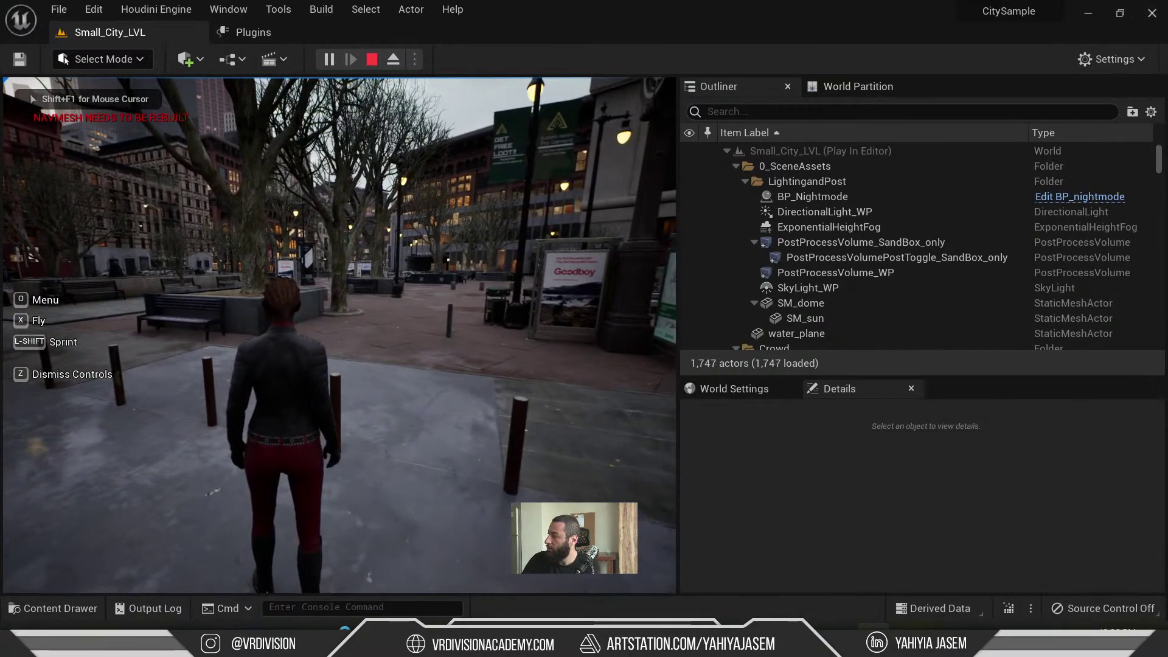
pyautogui.press('w')
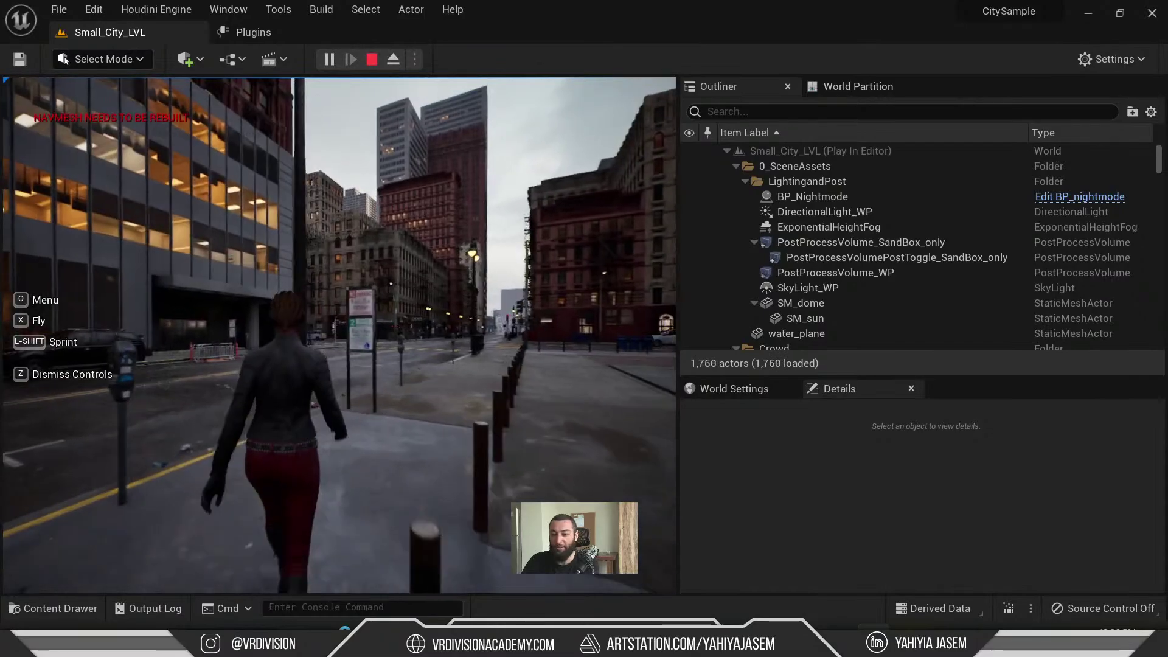
pyautogui.press('x')
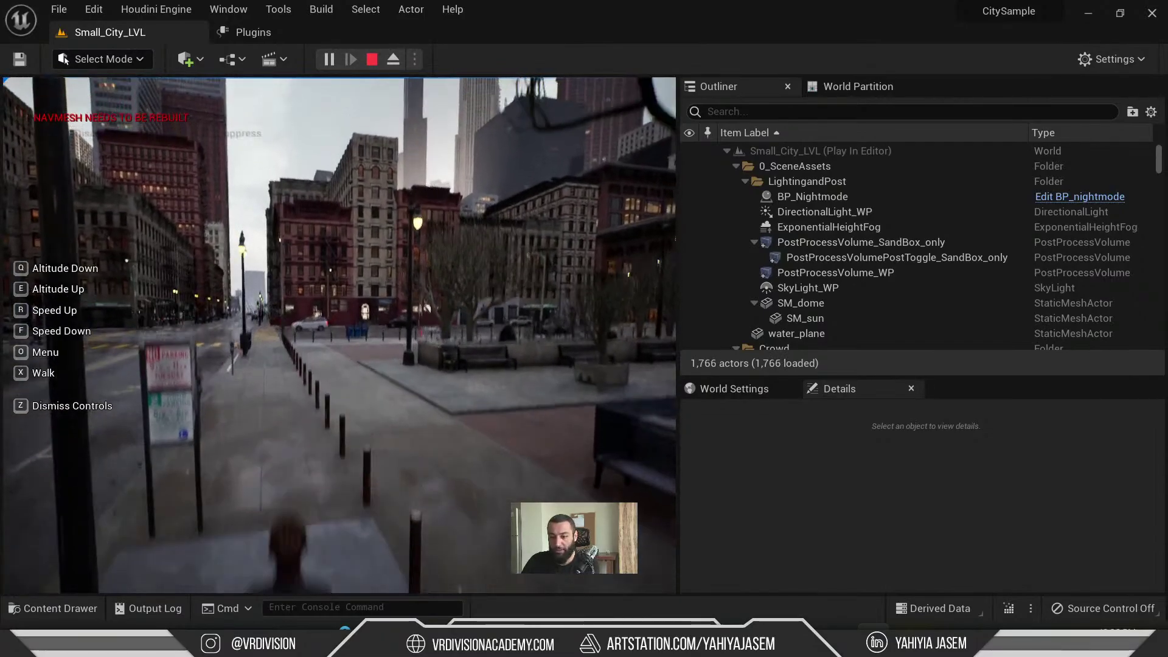
pyautogui.press('e')
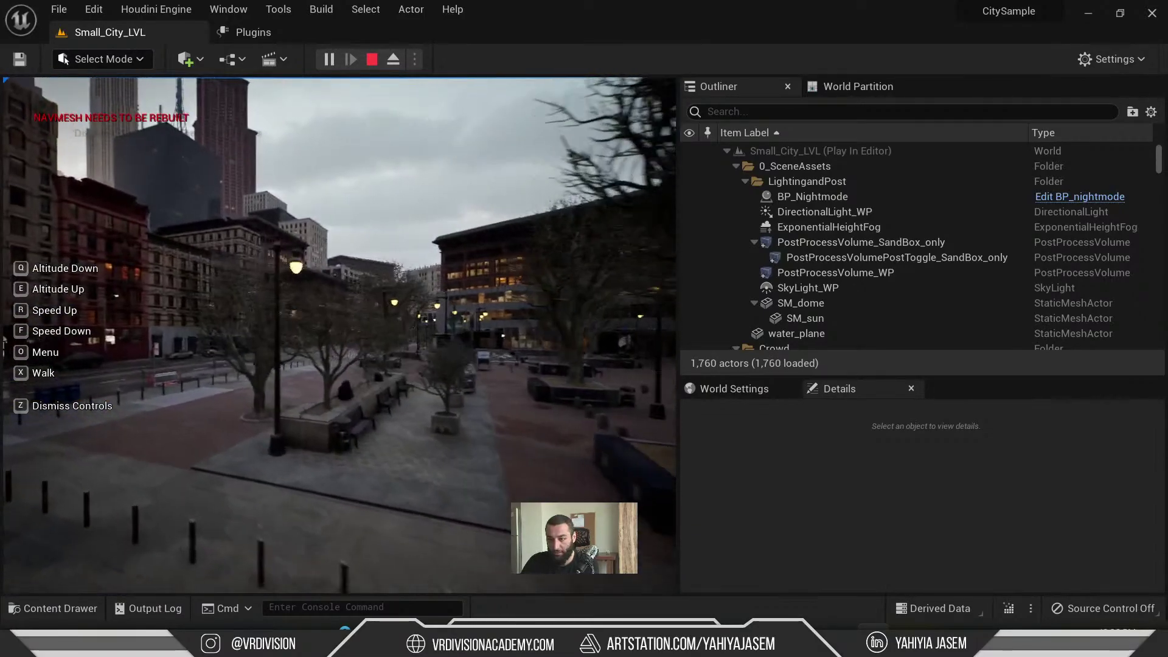
pyautogui.press('w')
pyautogui.press('F11')
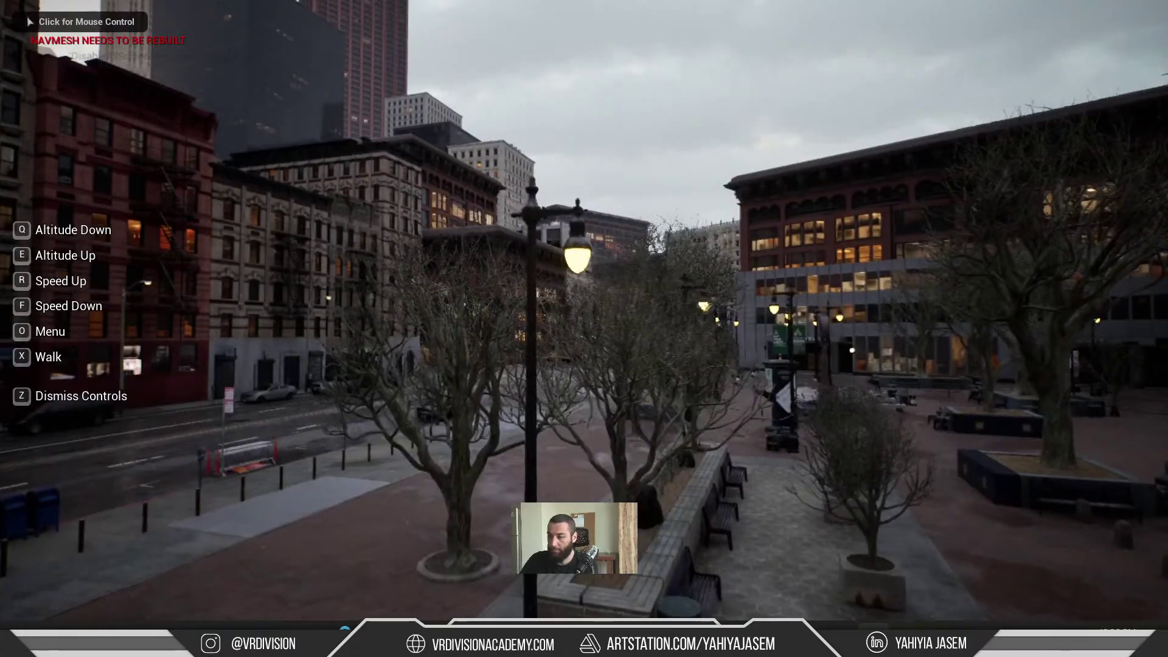
# - Fly up over the city at increased speed to view it from above, and end the play session
pyautogui.click(562, 278)
pyautogui.press('a')
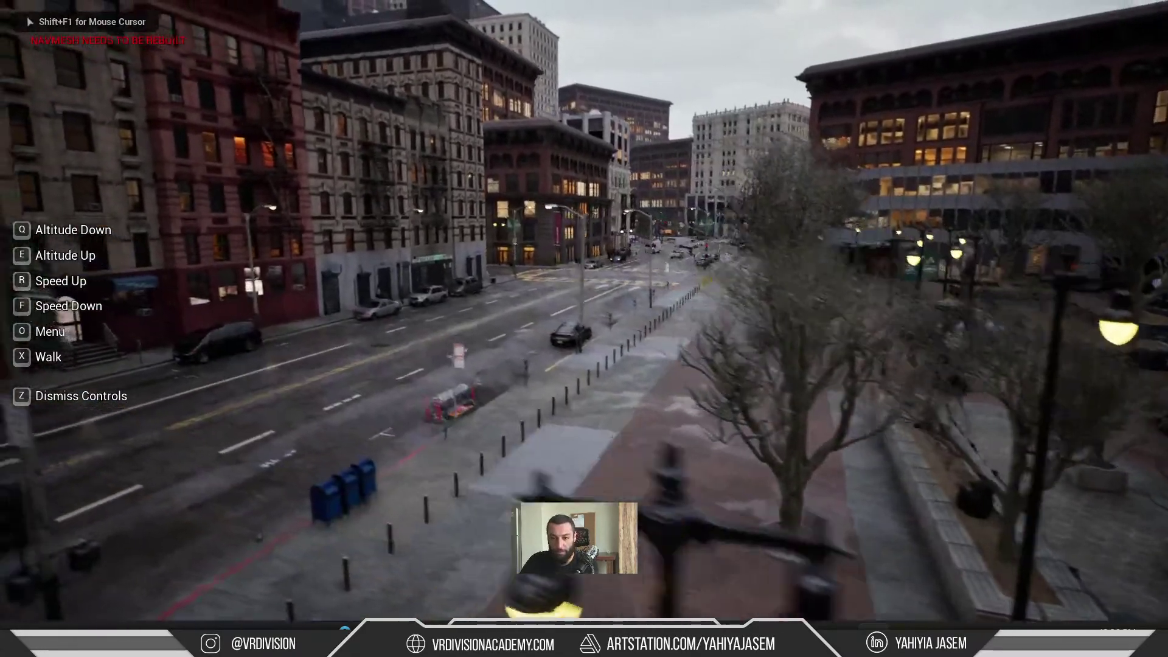
pyautogui.press('e')
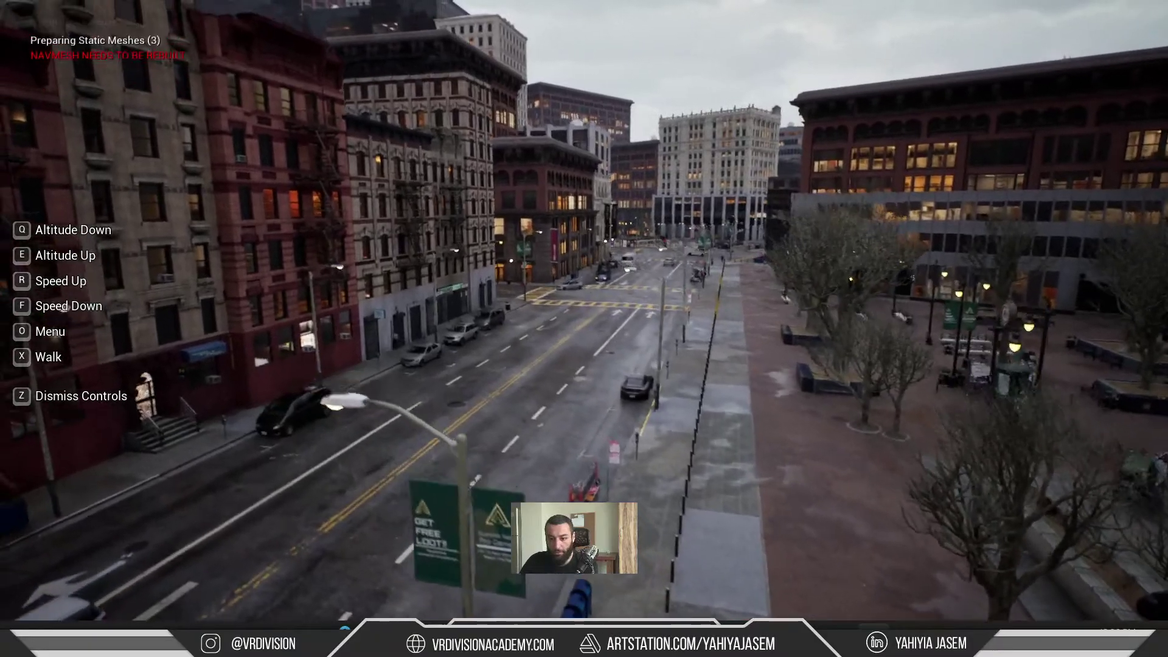
pyautogui.press('r')
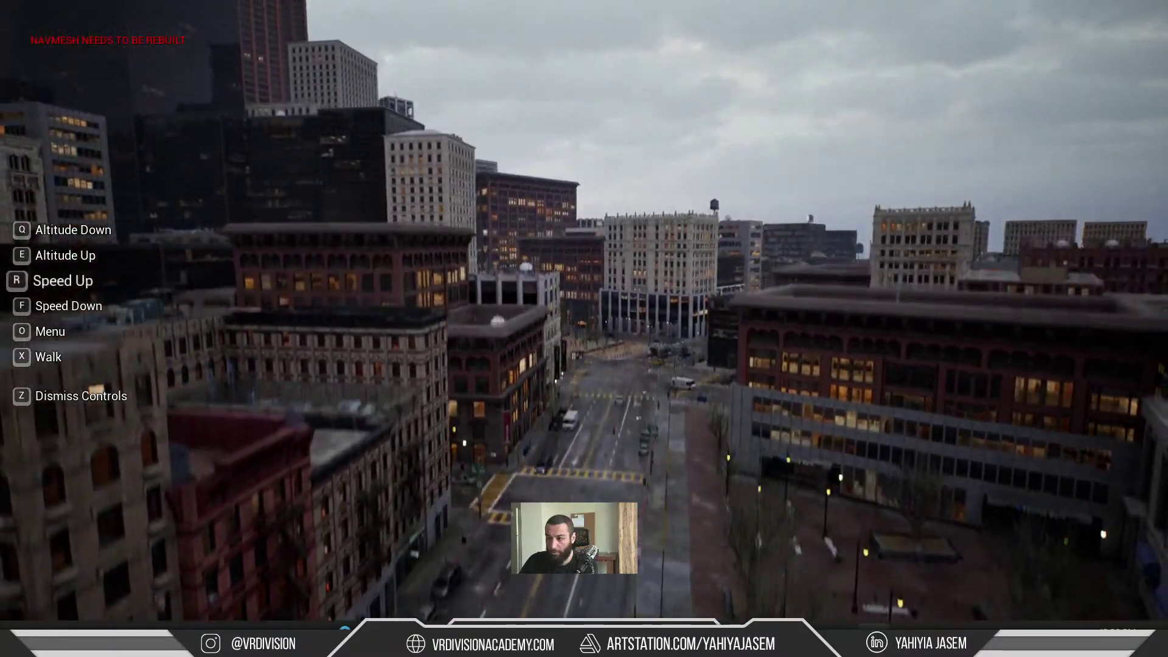
pyautogui.press('e')
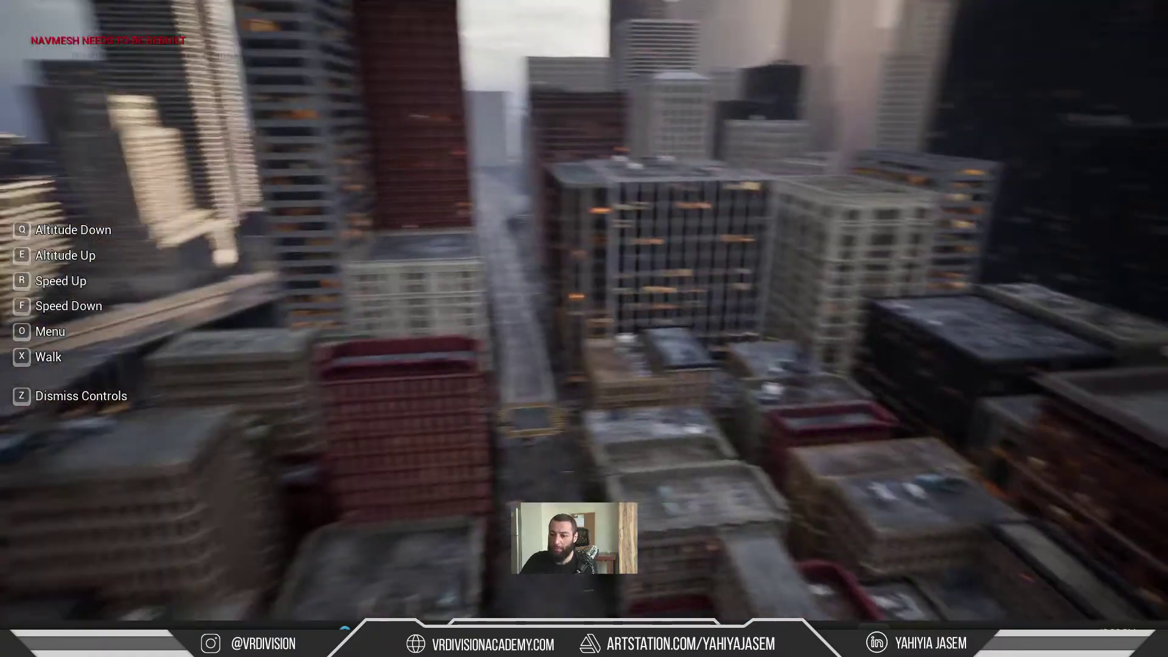
pyautogui.press('s')
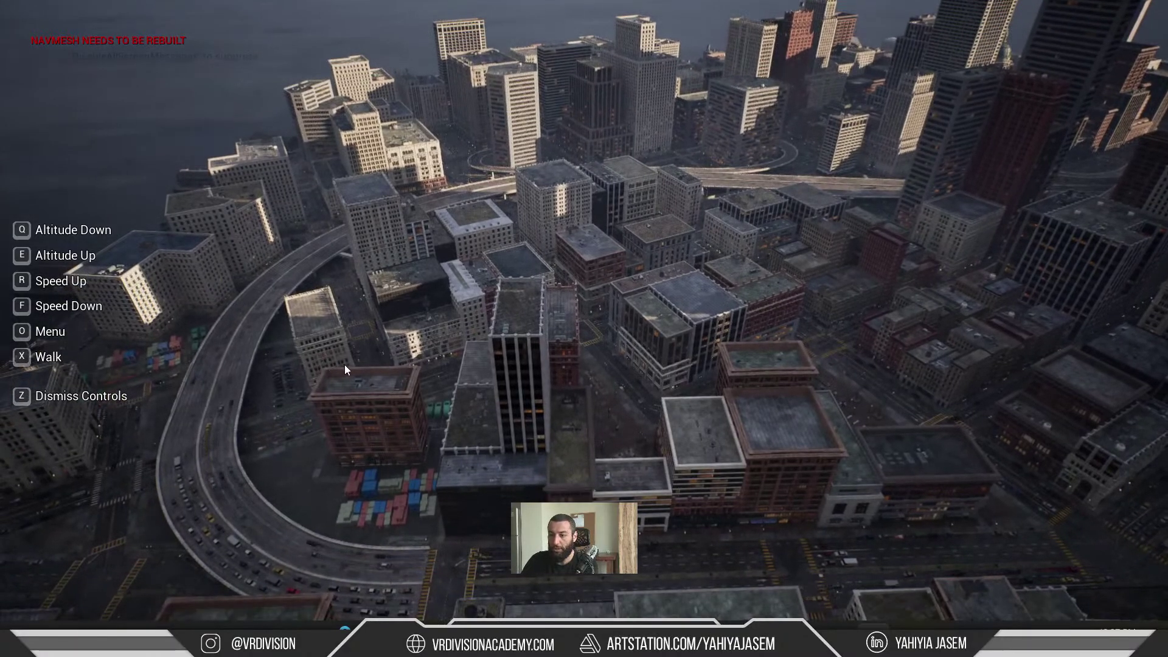
pyautogui.press('Escape')
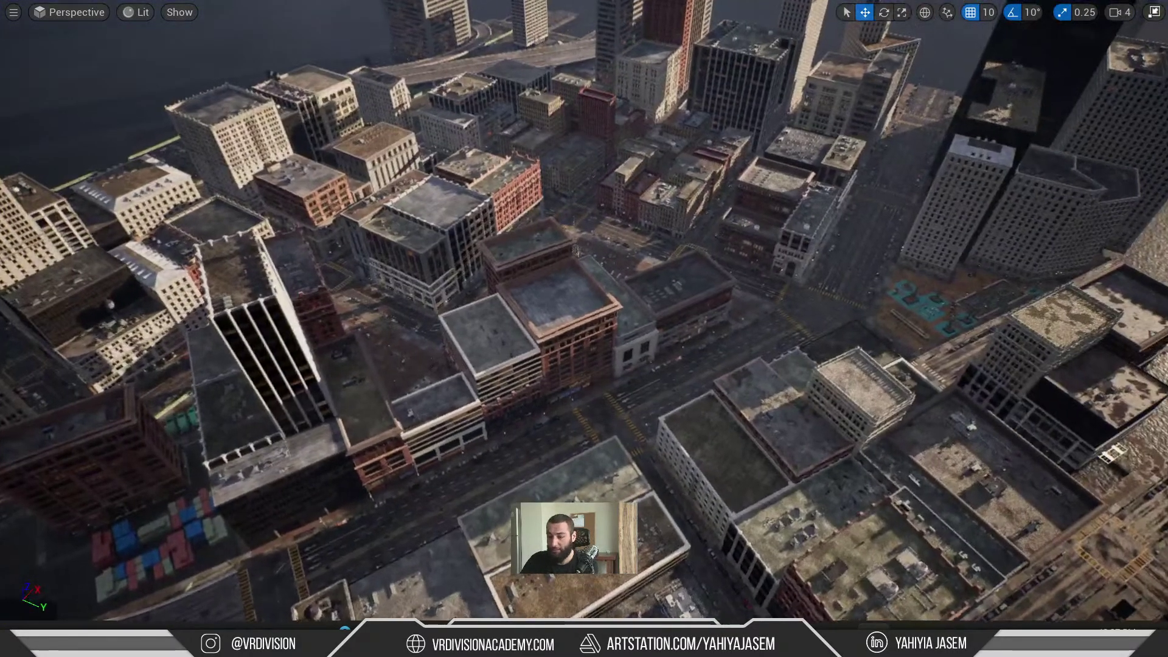
# - Fly the editor camera down to street level and rotate the sun's direction to relight the street and building facades
pyautogui.scroll(-3, 688, 340)
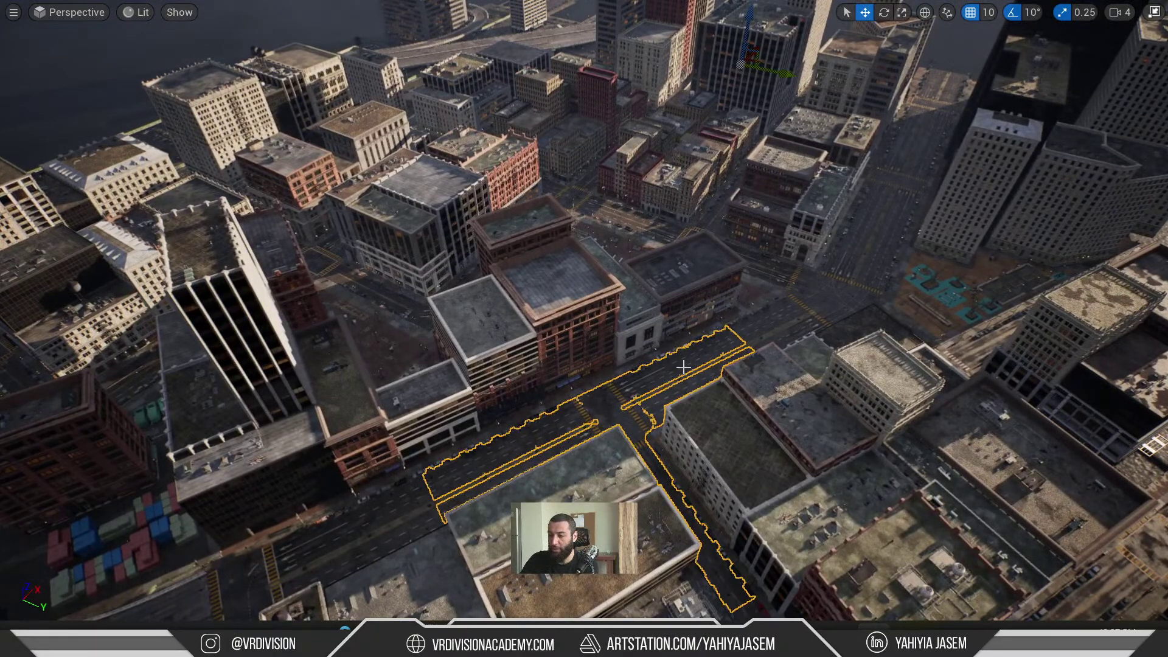
pyautogui.press('w')
pyautogui.moveTo(684, 368); pyautogui.dragTo(539, 220, button='right')
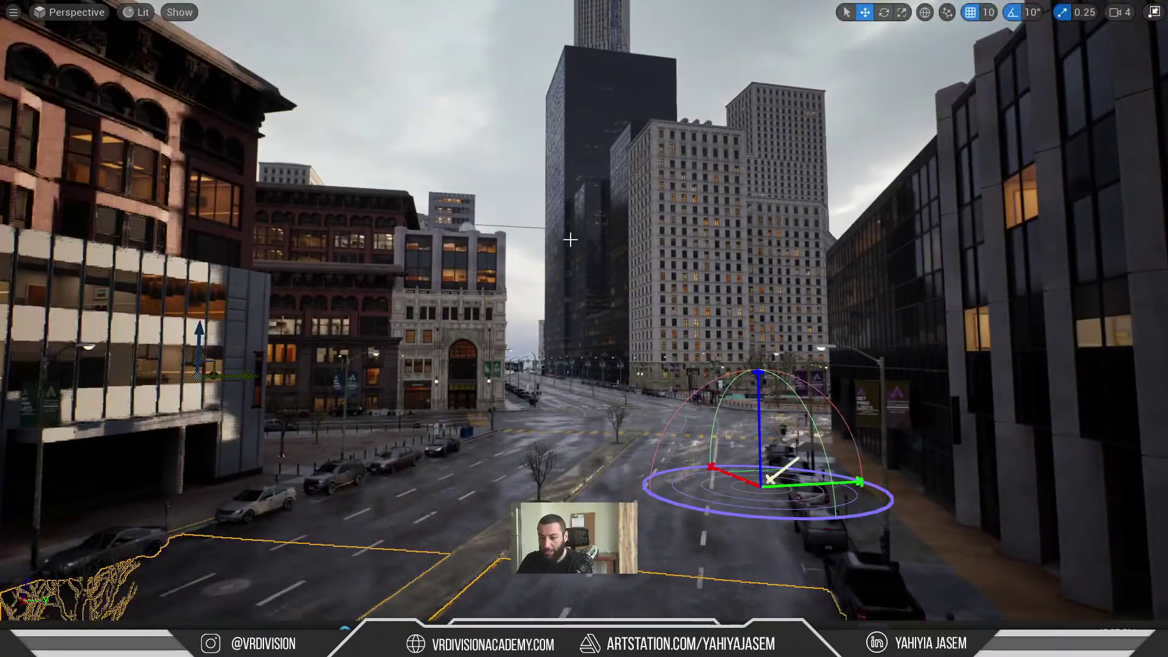
pyautogui.hotkey('ctrl', 'l')
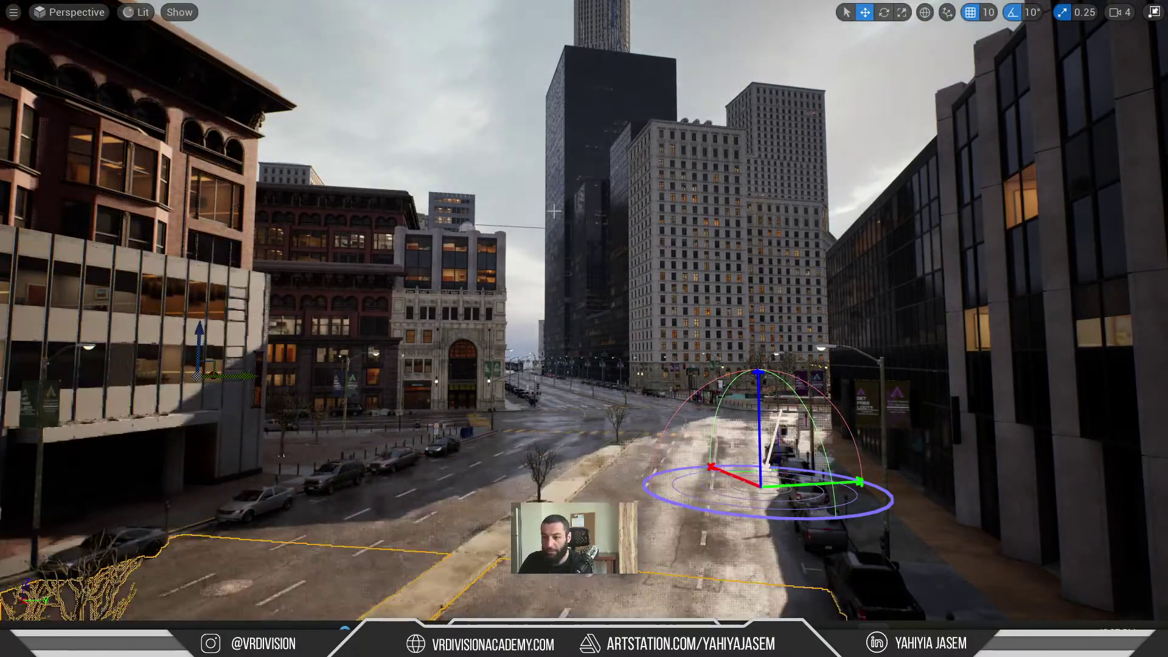
pyautogui.moveTo(559, 211); pyautogui.dragTo(550, 196, button='right')
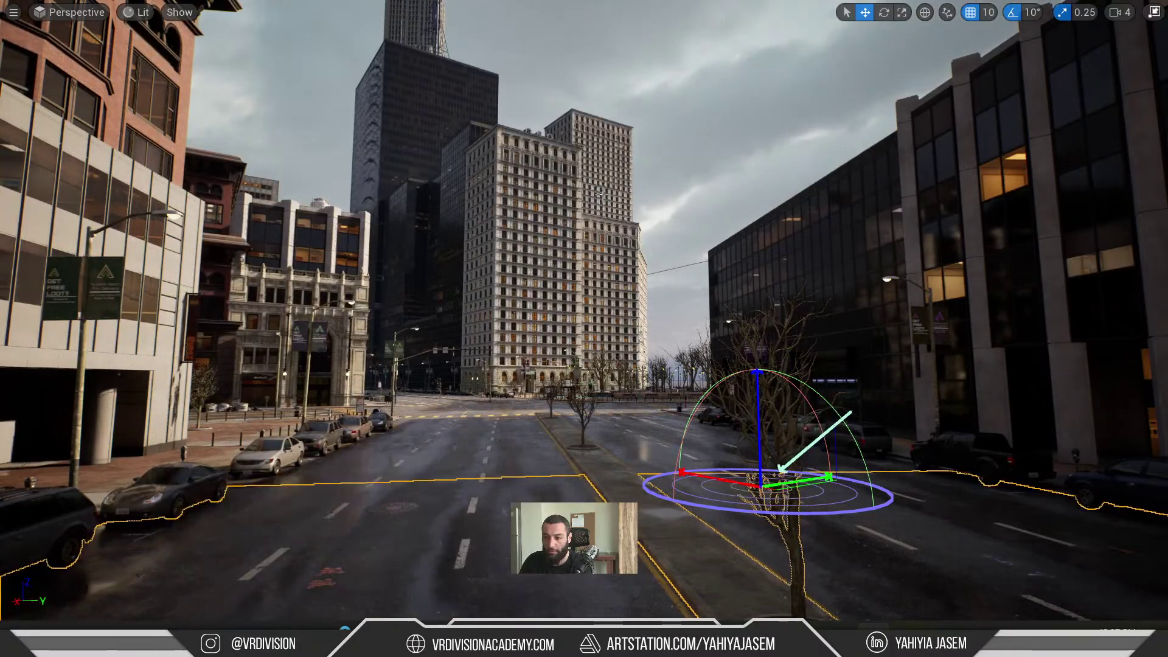
pyautogui.hotkey('ctrl', 'l')
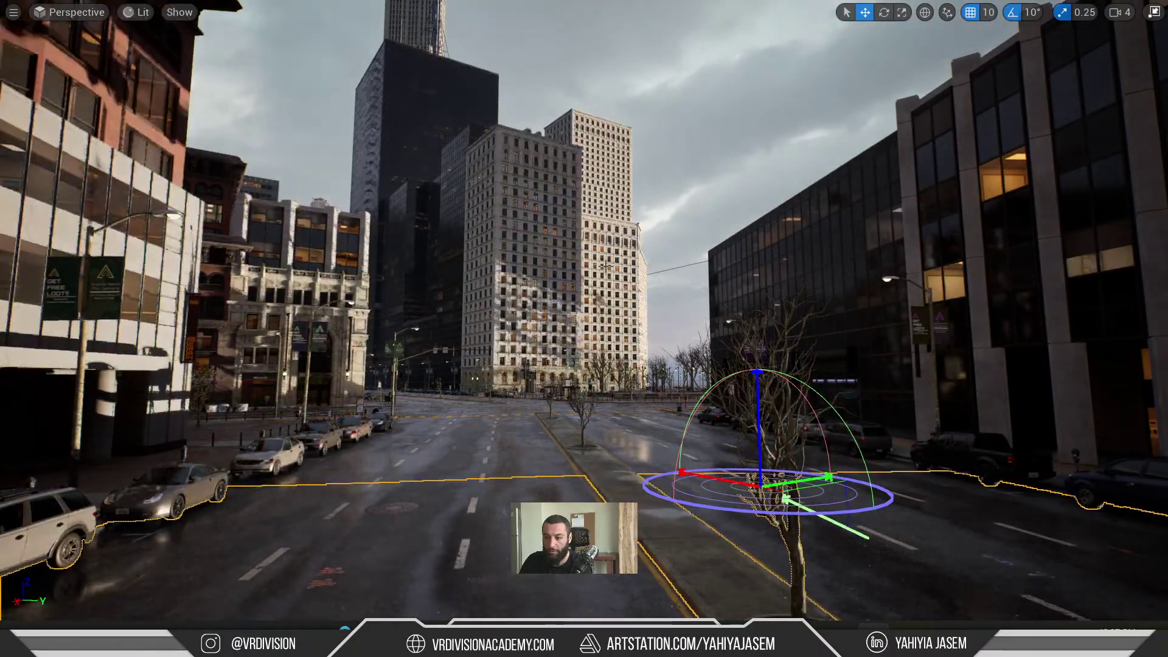
# - Turn the camera to the intersection with yellow crosswalks and adjust the sun's direction there
pyautogui.moveTo(571, 112); pyautogui.dragTo(572, 112, button='right')
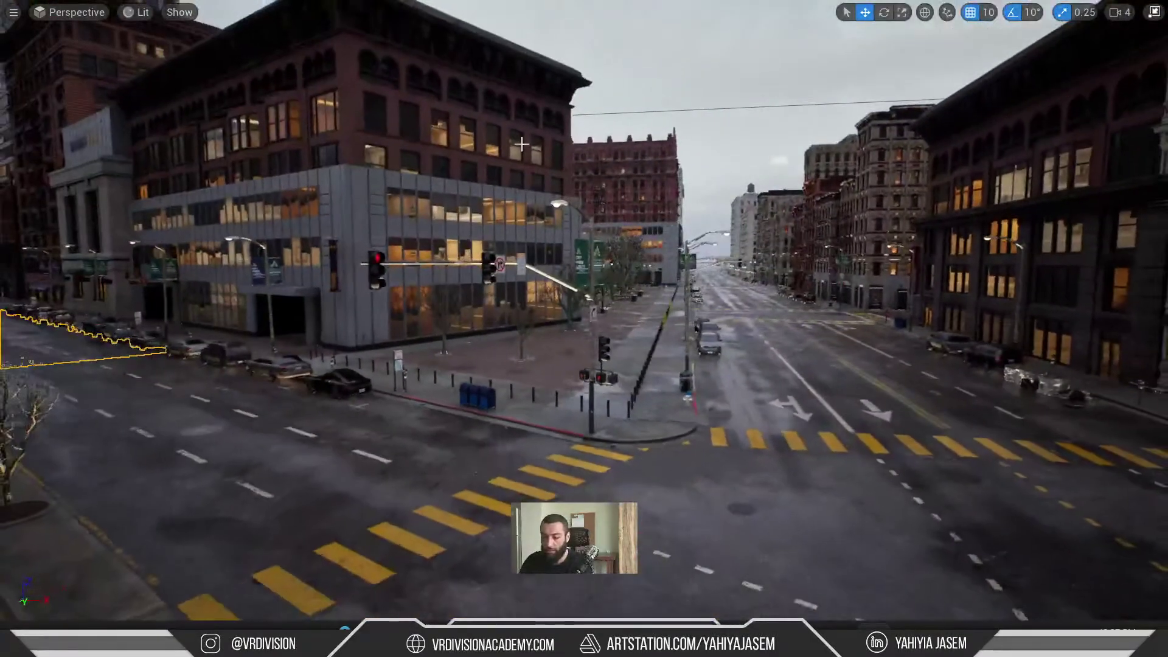
pyautogui.hotkey('ctrl', 'l')
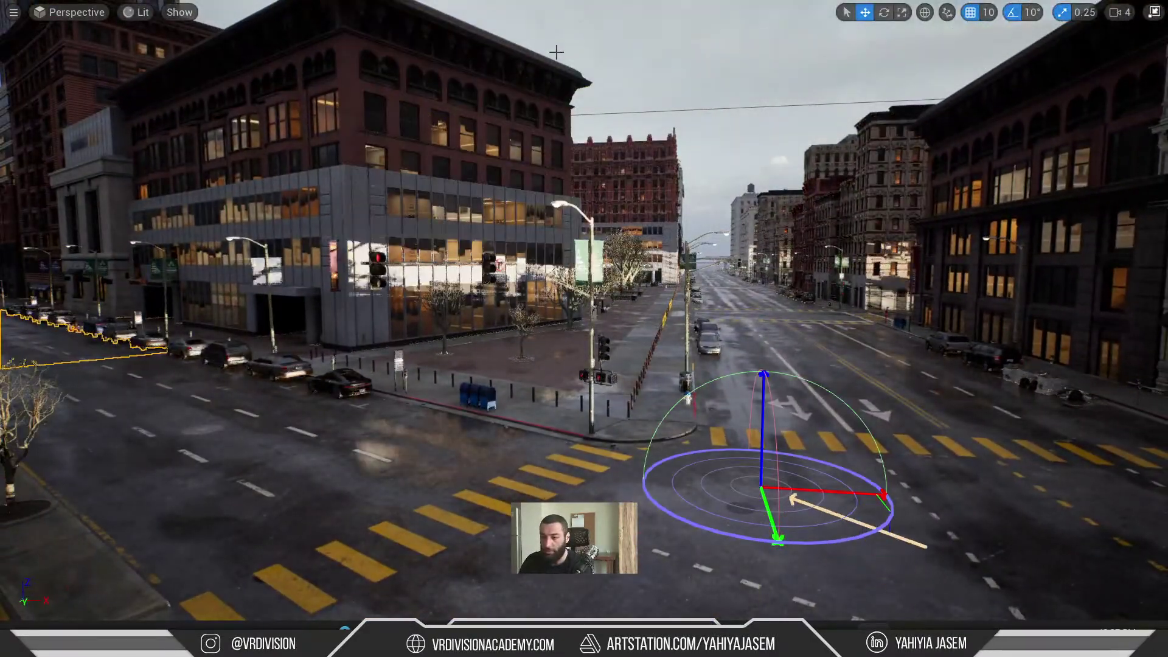
pyautogui.hotkey('ctrl', 'l')
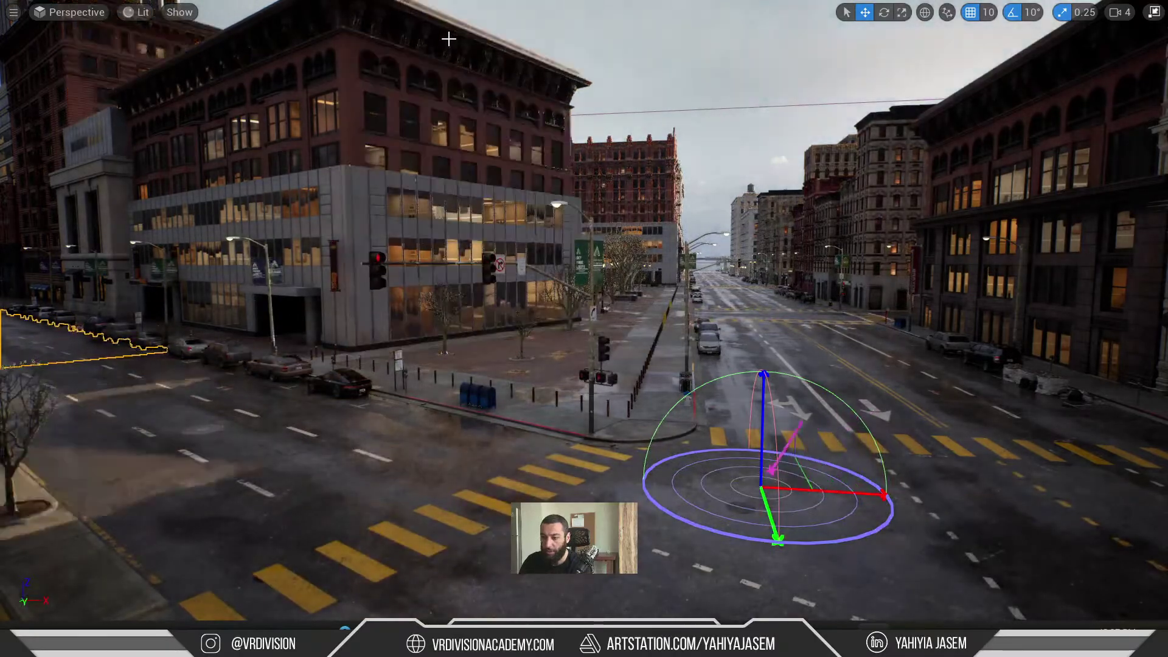
# - Rotate the sun's direction to cast bright light along the street and intersection, and exit the fullscreen viewport
pyautogui.hotkey('ctrl', 'l')
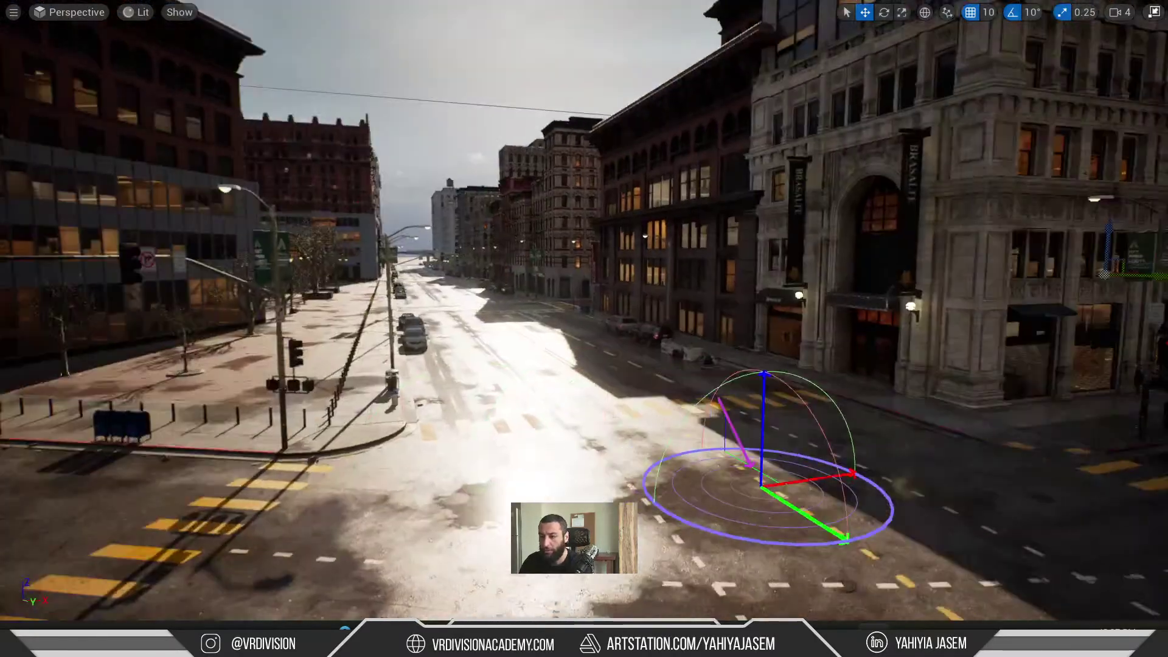
pyautogui.press('F11')
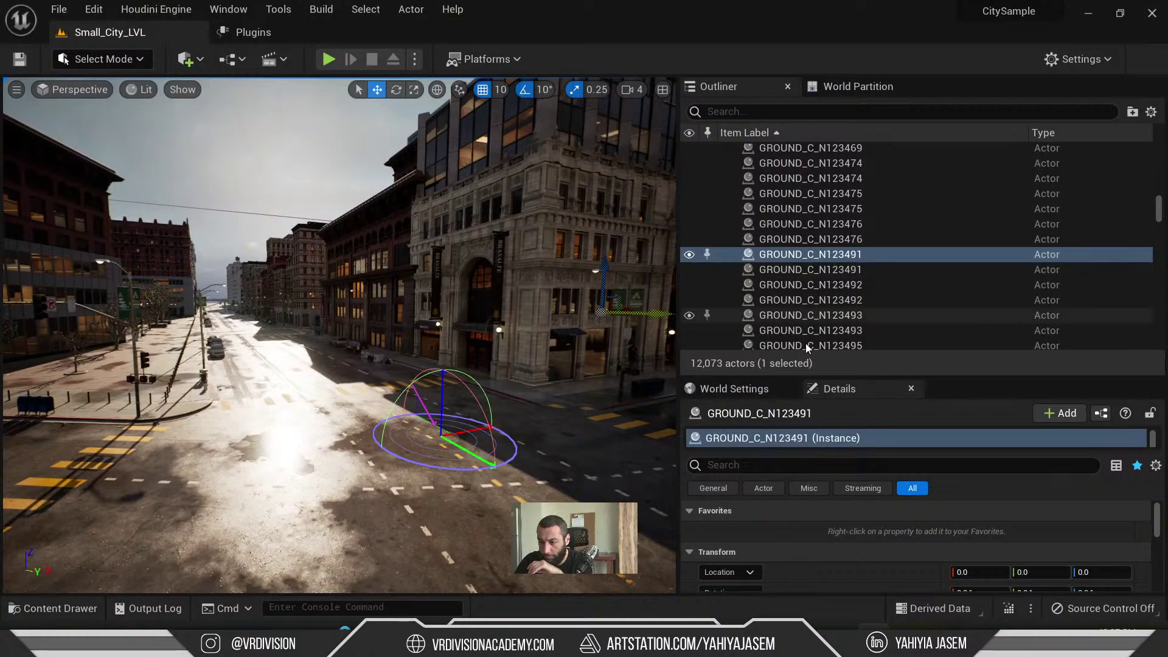
# - Frame the stone corner building, duplicate it, and move the copy out over the street intersection
pyautogui.press('f')
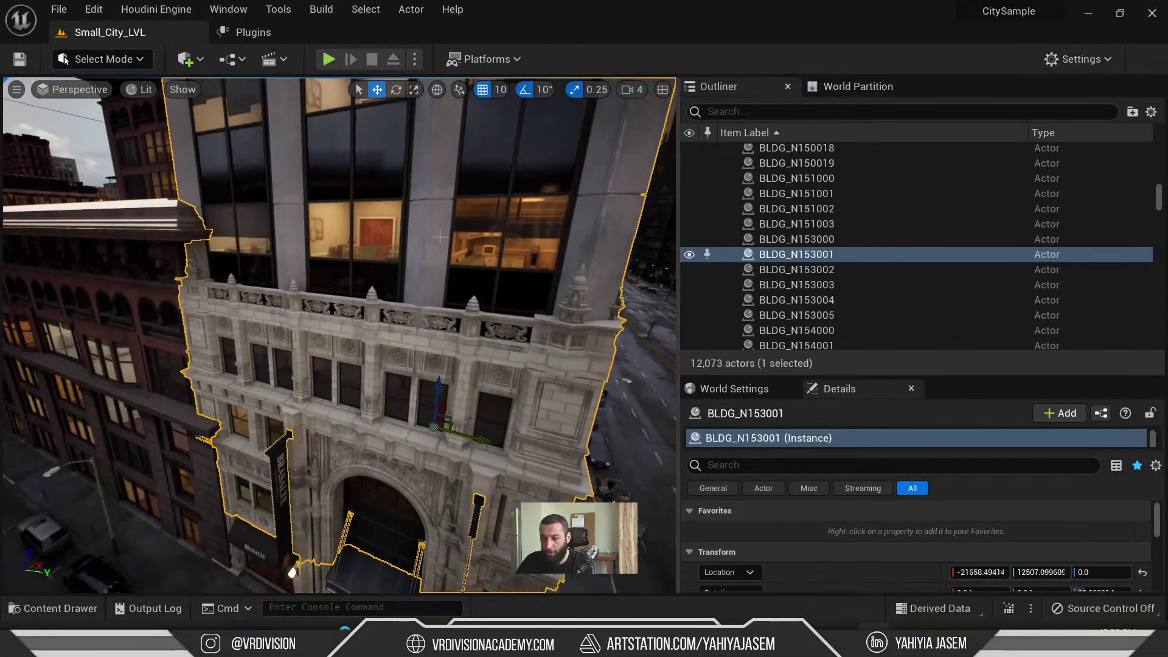
pyautogui.keyDown('alt'); pyautogui.moveTo(440, 237); pyautogui.dragTo(545, 392); pyautogui.keyUp('alt')
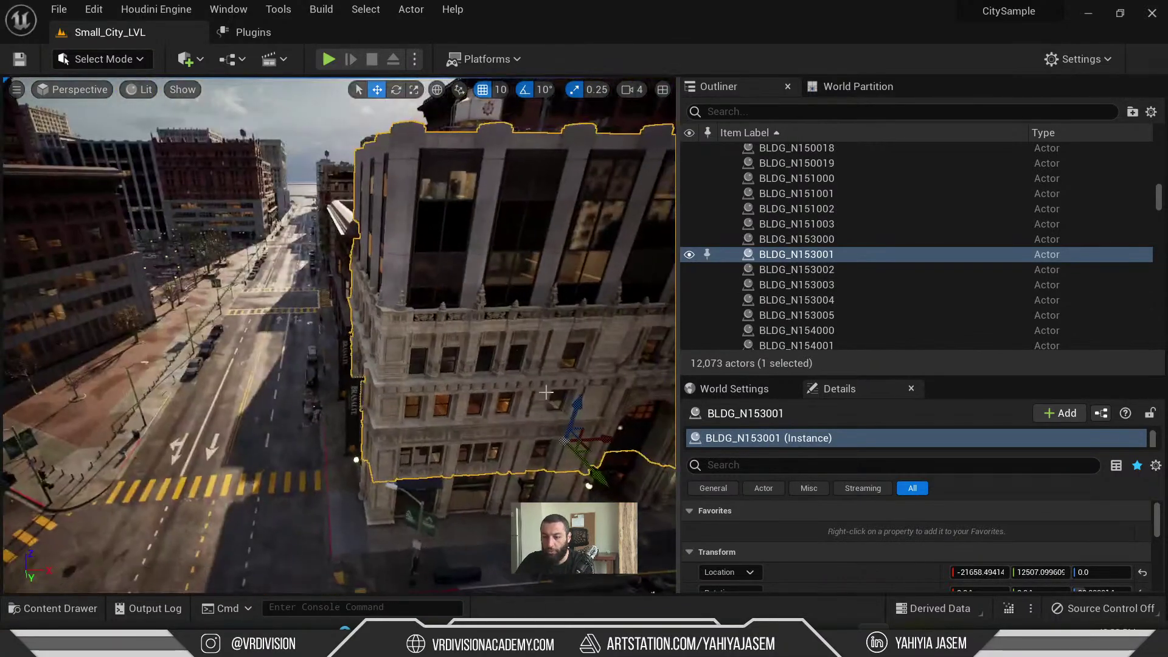
pyautogui.keyDown('alt'); pyautogui.moveTo(601, 441); pyautogui.dragTo(566, 429); pyautogui.keyUp('alt')
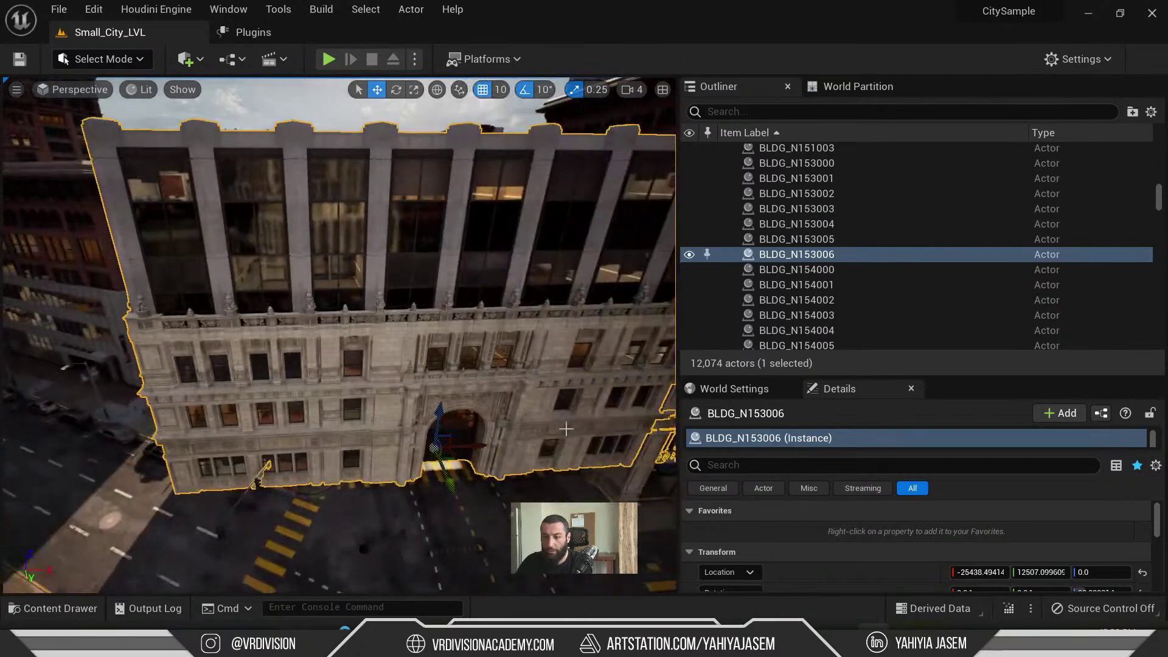
pyautogui.moveTo(444, 432); pyautogui.dragTo(432, 408, button='right')
pyautogui.press('F11')
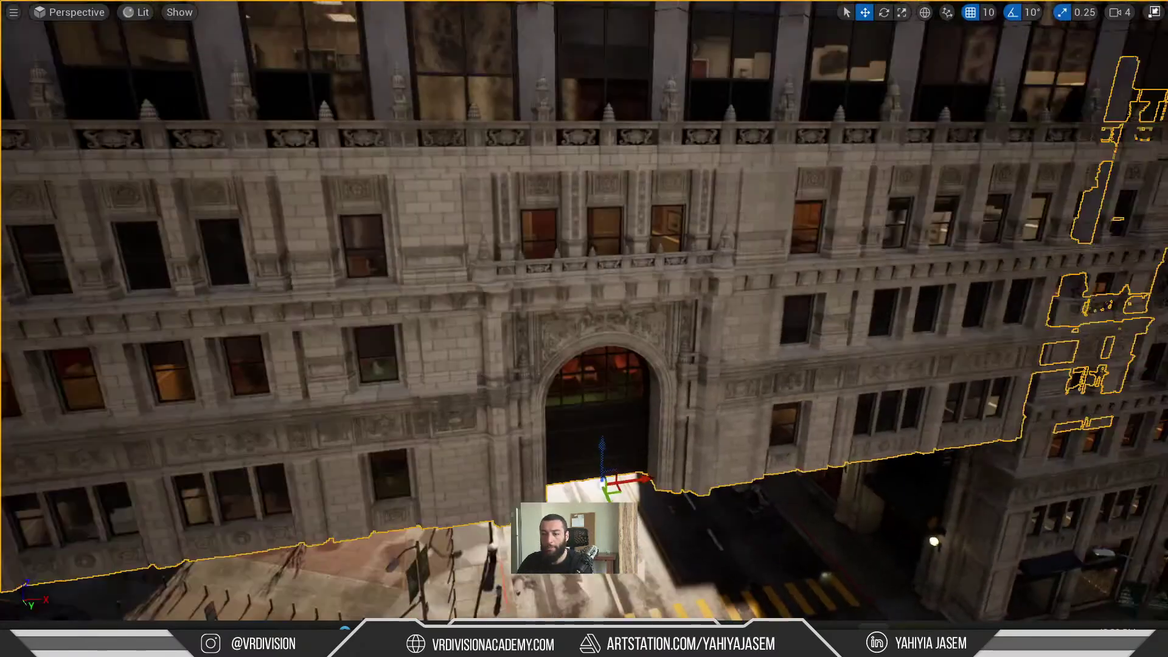
pyautogui.scroll(-3, 444, 432)
pyautogui.scroll(-3, 479, 411)
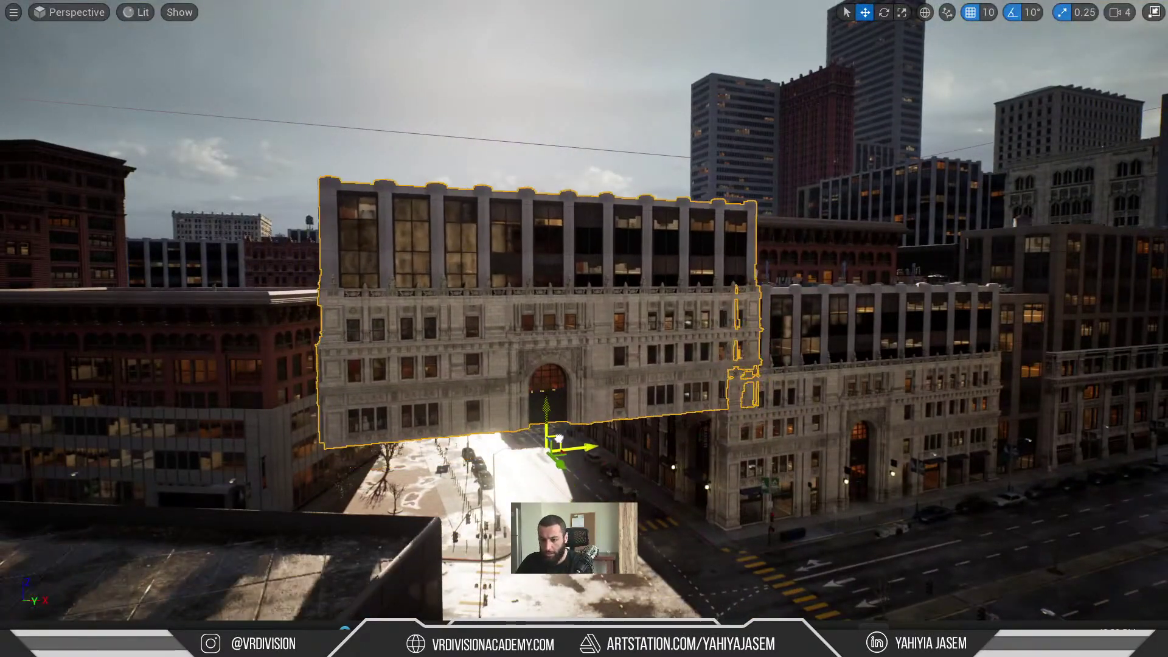
pyautogui.keyDown('shift'); pyautogui.moveTo(558, 439); pyautogui.dragTo(558, 402); pyautogui.keyUp('shift')
# - Fly above the city's rooftops and position a copy of the tall striped tower above its block at height 7440
pyautogui.moveTo(558, 402)
pyautogui.mouseDown(button='right')
pyautogui.moveTo(563, 341)
pyautogui.moveTo(499, 438)
pyautogui.moveTo(523, 435)
pyautogui.moveTo(569, 390)
pyautogui.moveTo(572, 420)
pyautogui.moveTo(572, 399)
pyautogui.mouseUp(button='right')
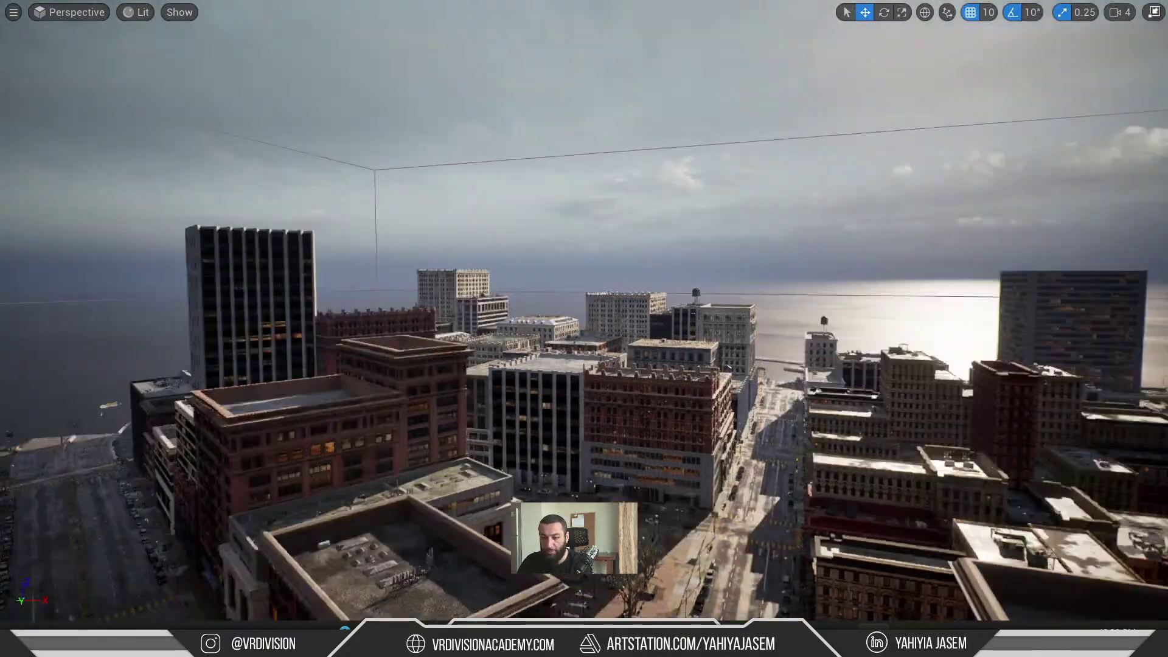
pyautogui.moveTo(572, 398); pyautogui.dragTo(389, 258, button='right')
pyautogui.press('F11')
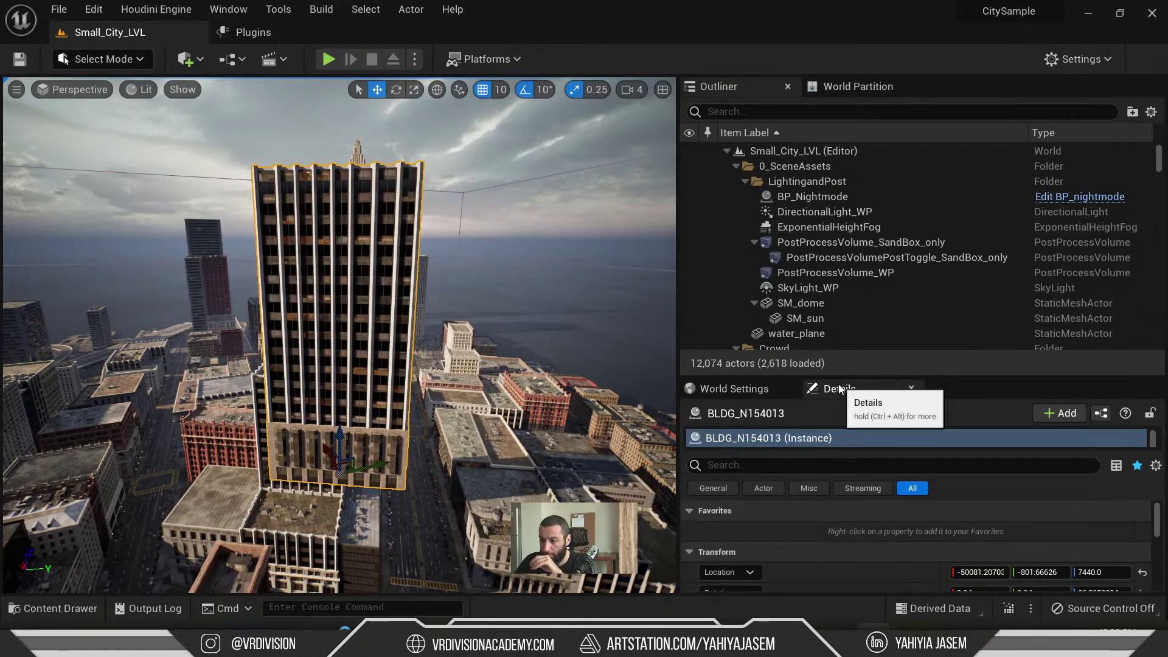
# - Dock the Details panel on the opposite side of the viewport from the Outliner and collapse the panels into sidebars
pyautogui.moveTo(840, 390); pyautogui.dragTo(55, 113)
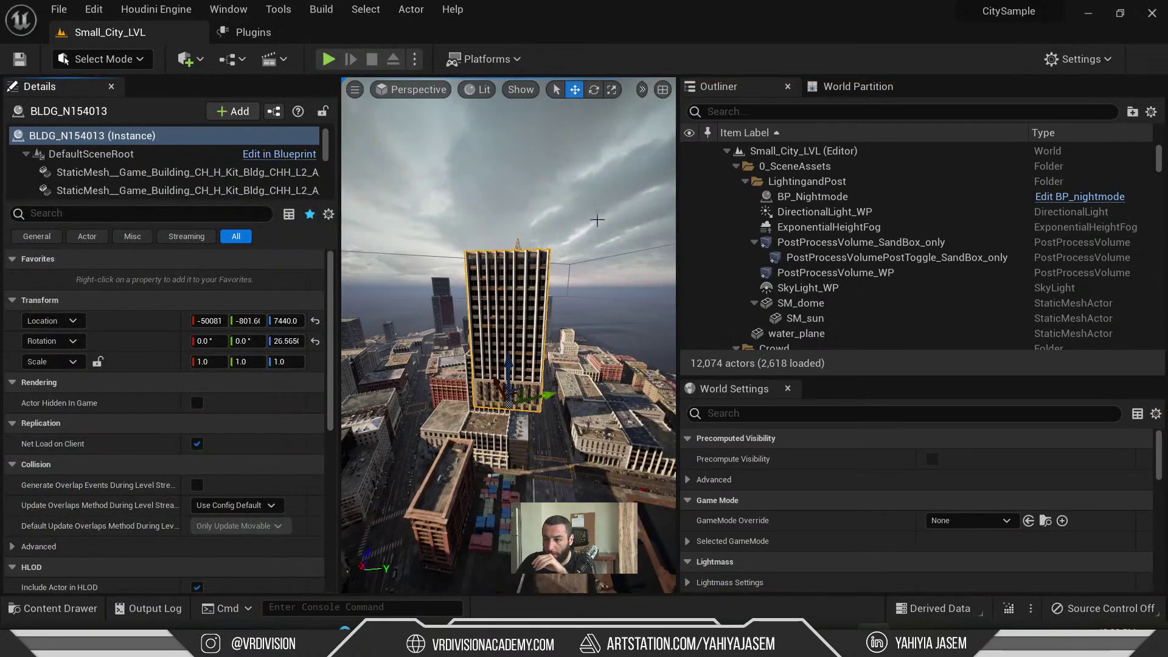
pyautogui.press('F11')
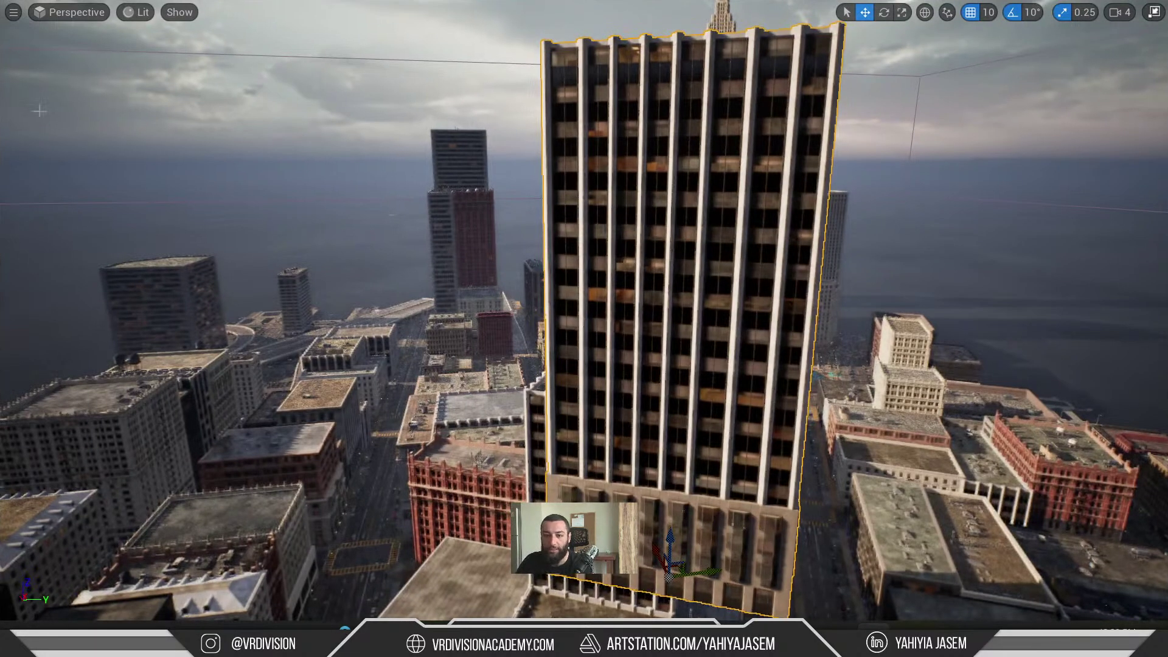
pyautogui.press('F11')
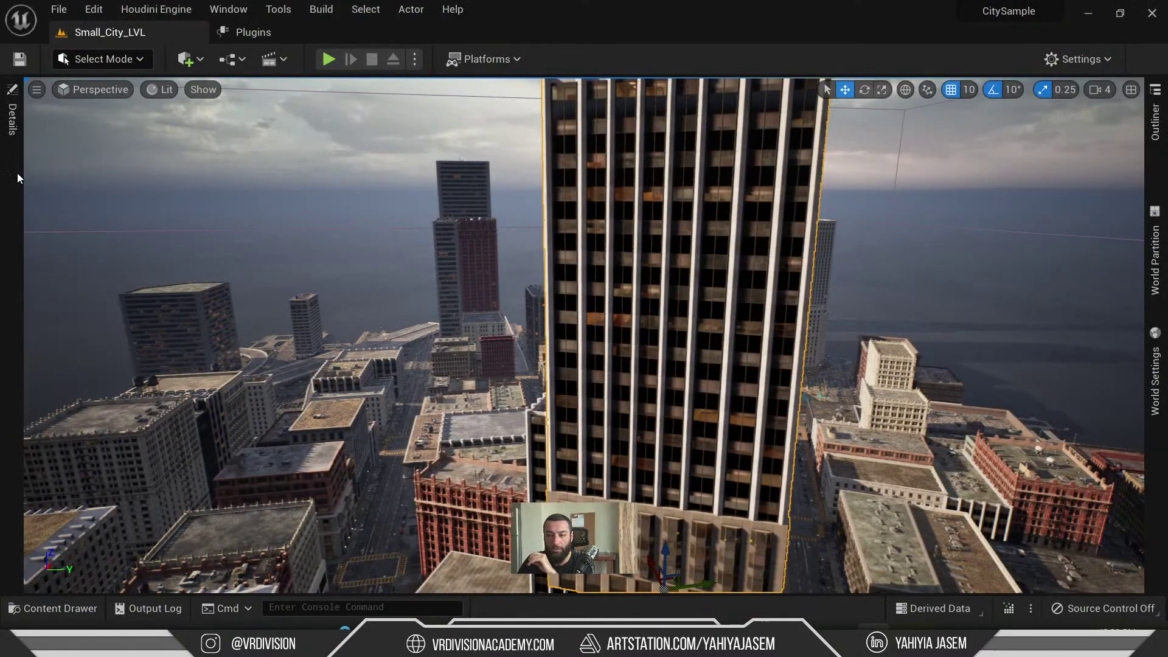
pyautogui.rightClick(14, 123)
pyautogui.moveTo(570, 208); pyautogui.dragTo(593, 216, button='right')
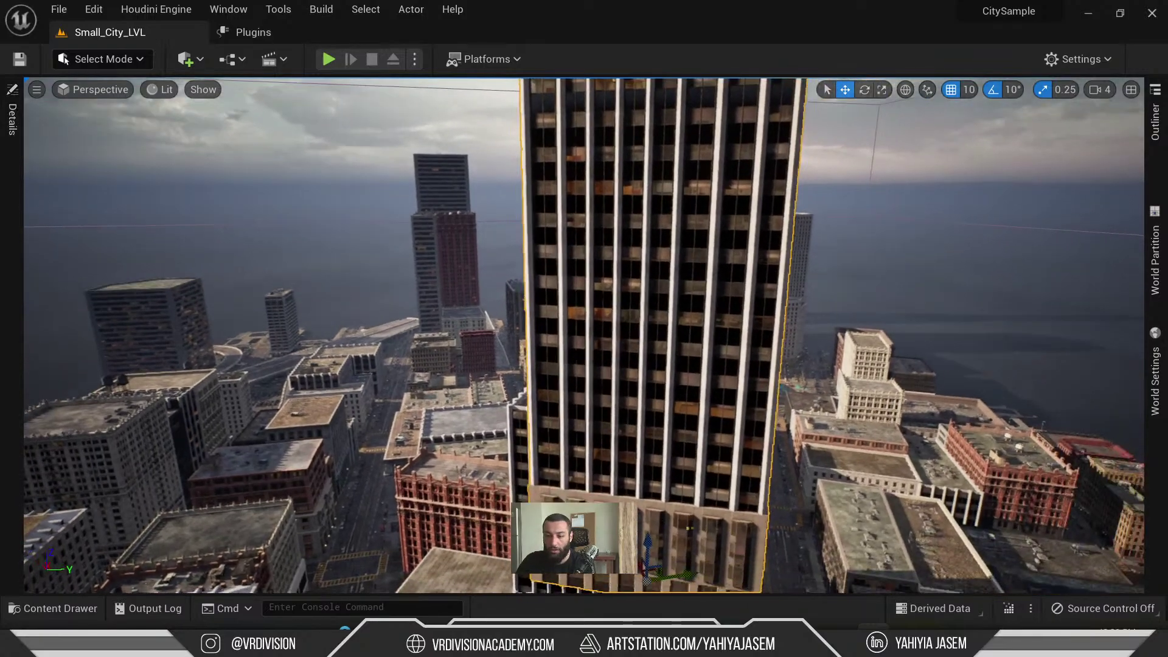
# - Turn on the FPS display in the viewport and turn the camera around the tower
pyautogui.click(36, 90)
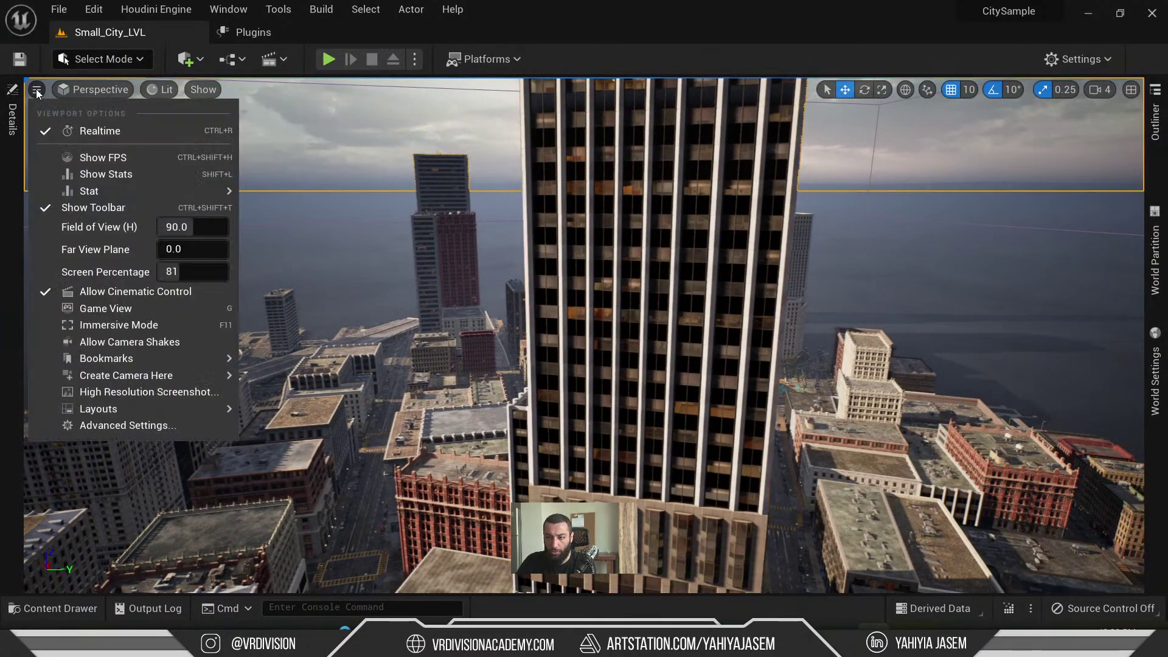
pyautogui.moveTo(291, 183); pyautogui.dragTo(323, 176, button='right')
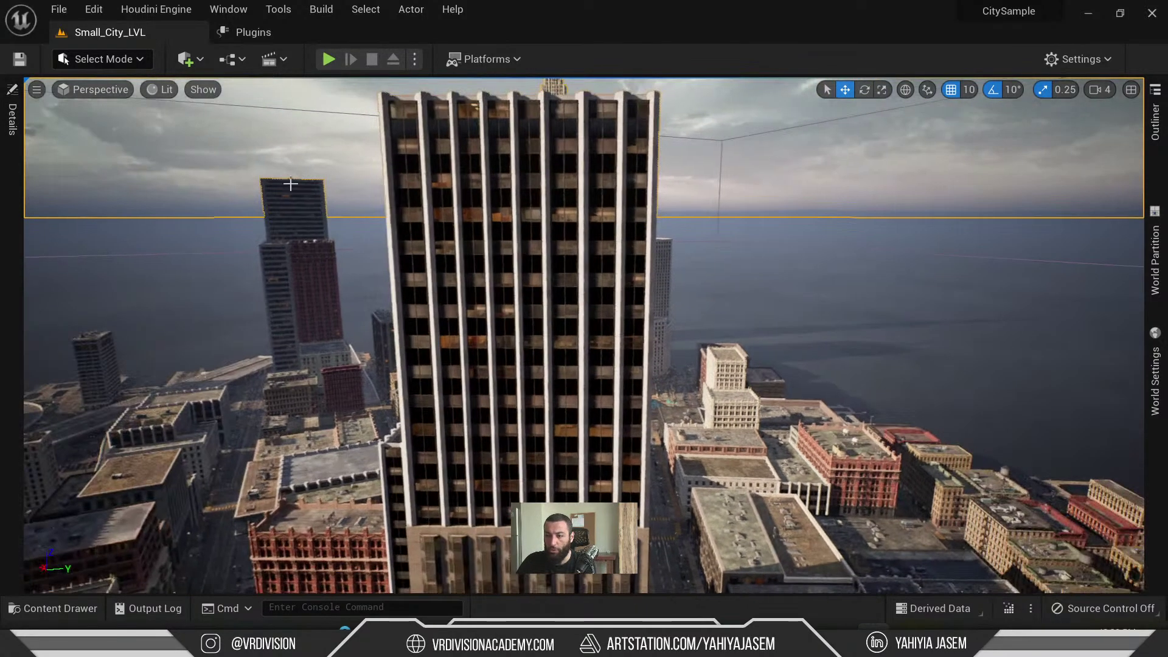
pyautogui.click(38, 91)
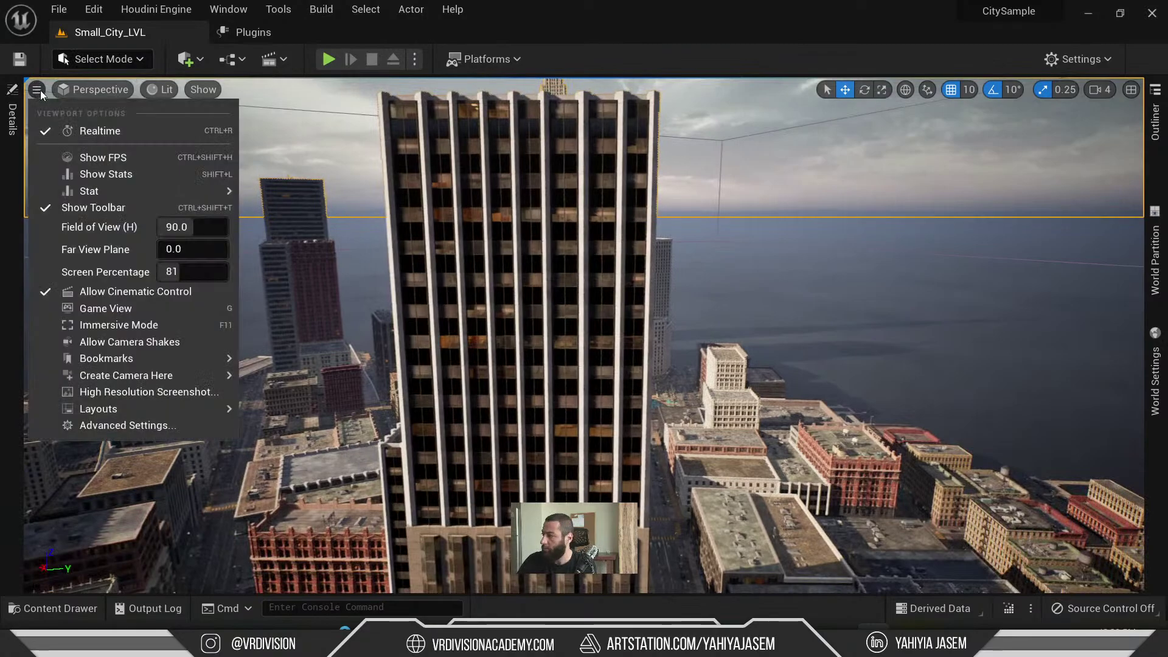
pyautogui.click(115, 159)
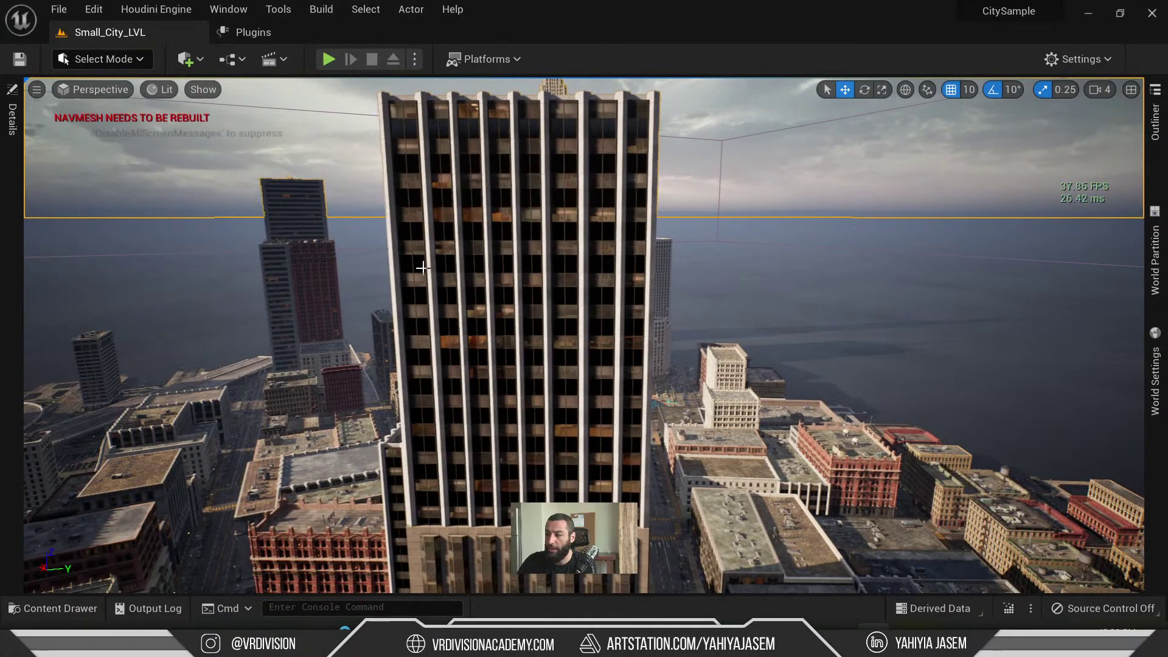
pyautogui.moveTo(423, 268); pyautogui.dragTo(400, 269, button='right')
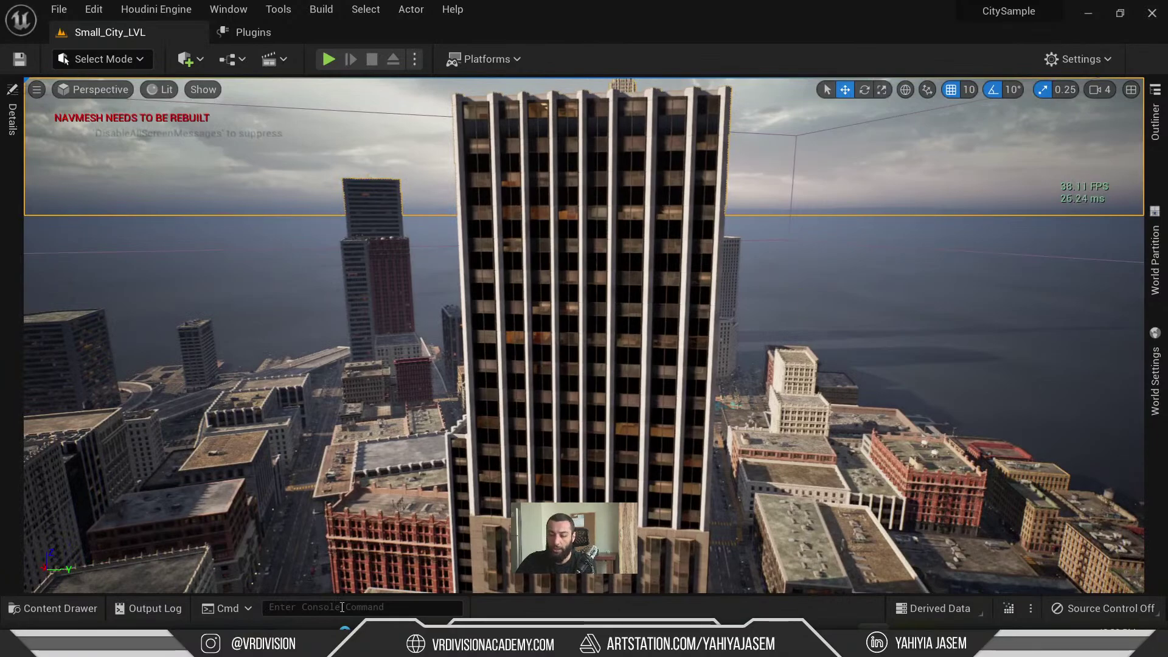
# - Find the frame-rate limit among the console commands and cap the editor at 24 fps with t.MaxFPS 24
pyautogui.write('r.set')
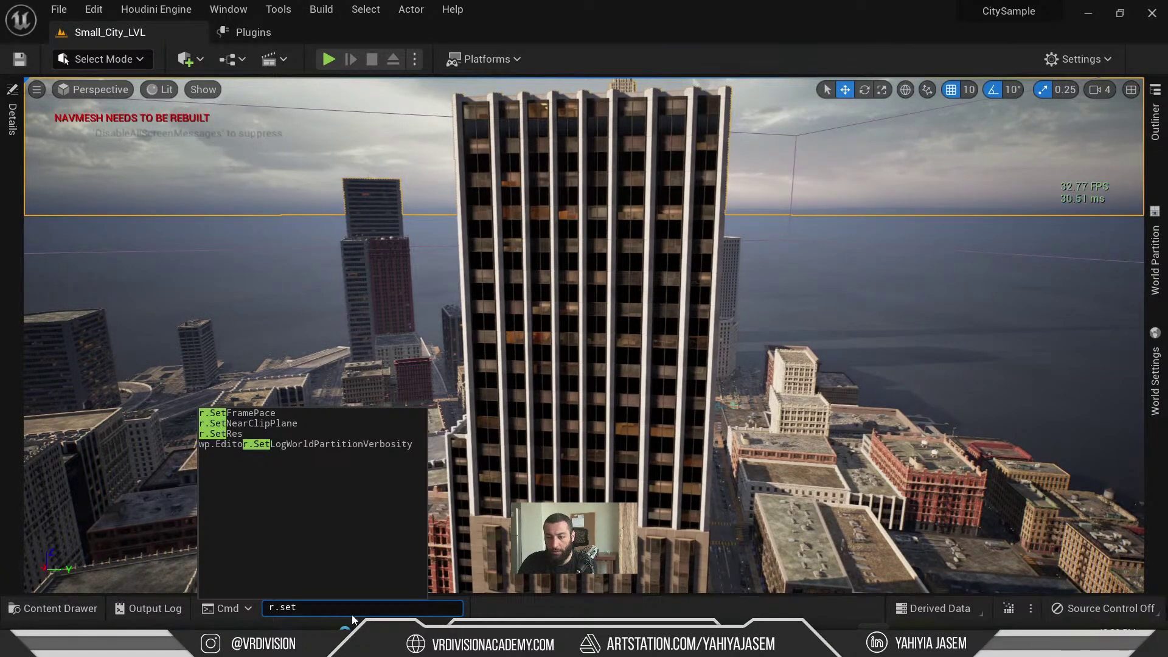
pyautogui.press('BackSpace')
pyautogui.press('BackSpace')
pyautogui.press('BackSpace')
pyautogui.write('fps')
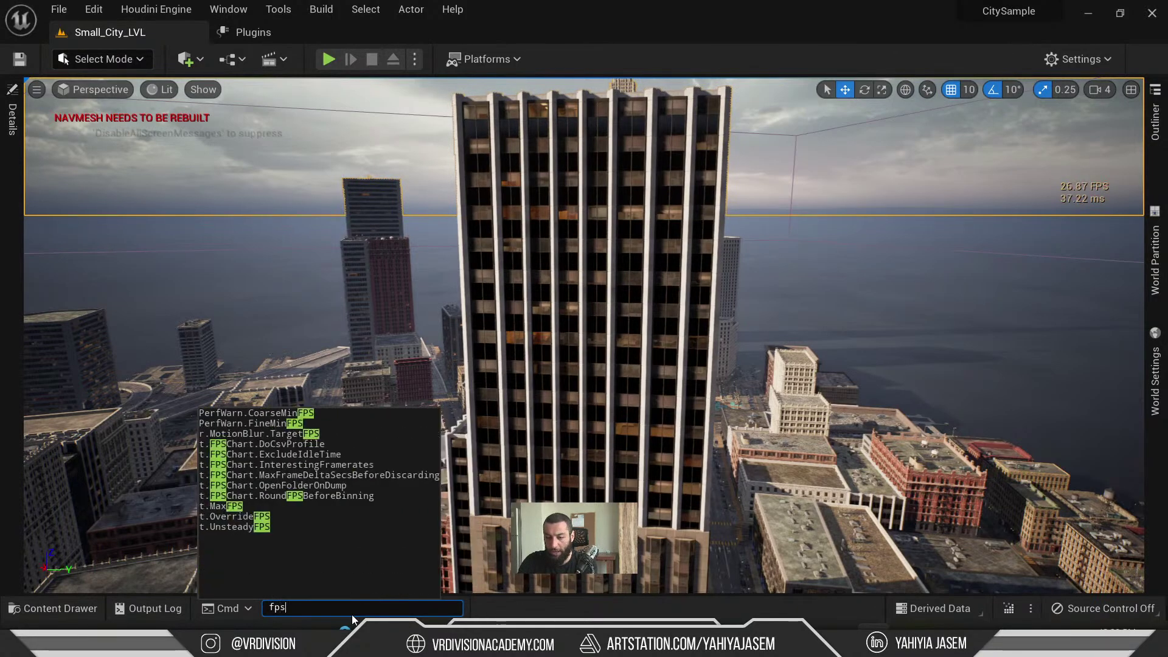
pyautogui.press('Down')
pyautogui.press('Down')
pyautogui.press('Down')
pyautogui.press('Down')
pyautogui.press('Down')
pyautogui.press('Down')
pyautogui.press('Down')
pyautogui.press('Down')
pyautogui.press('Down')
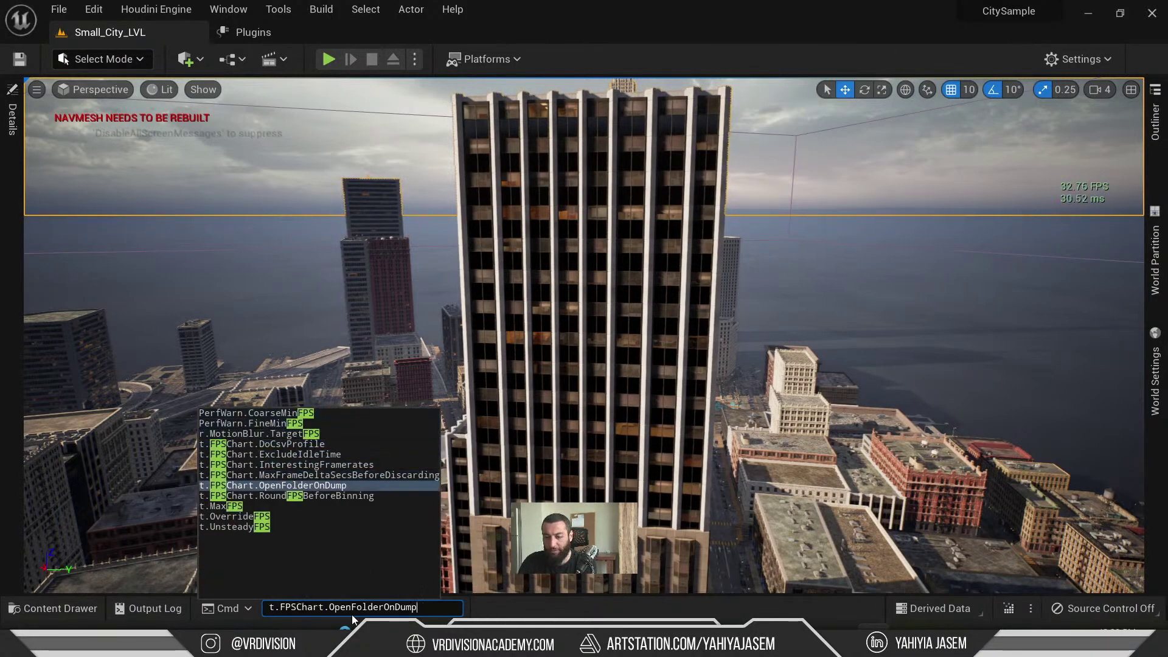
pyautogui.press('Down')
pyautogui.write('2')
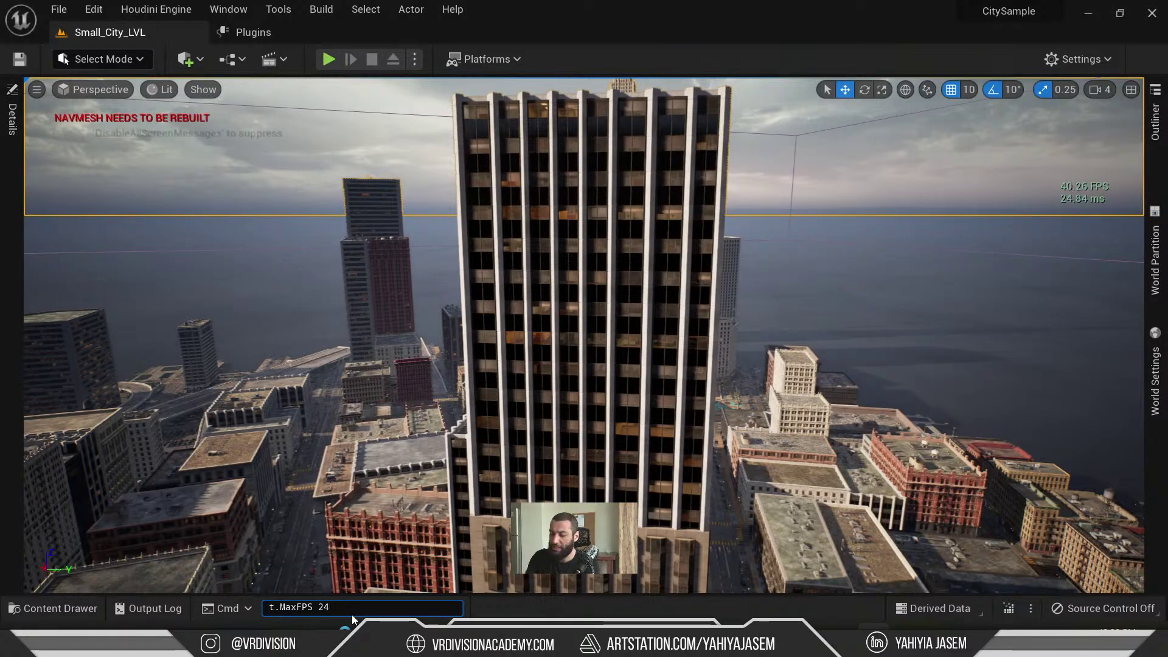
pyautogui.moveTo(515, 371); pyautogui.dragTo(499, 335, button='right')
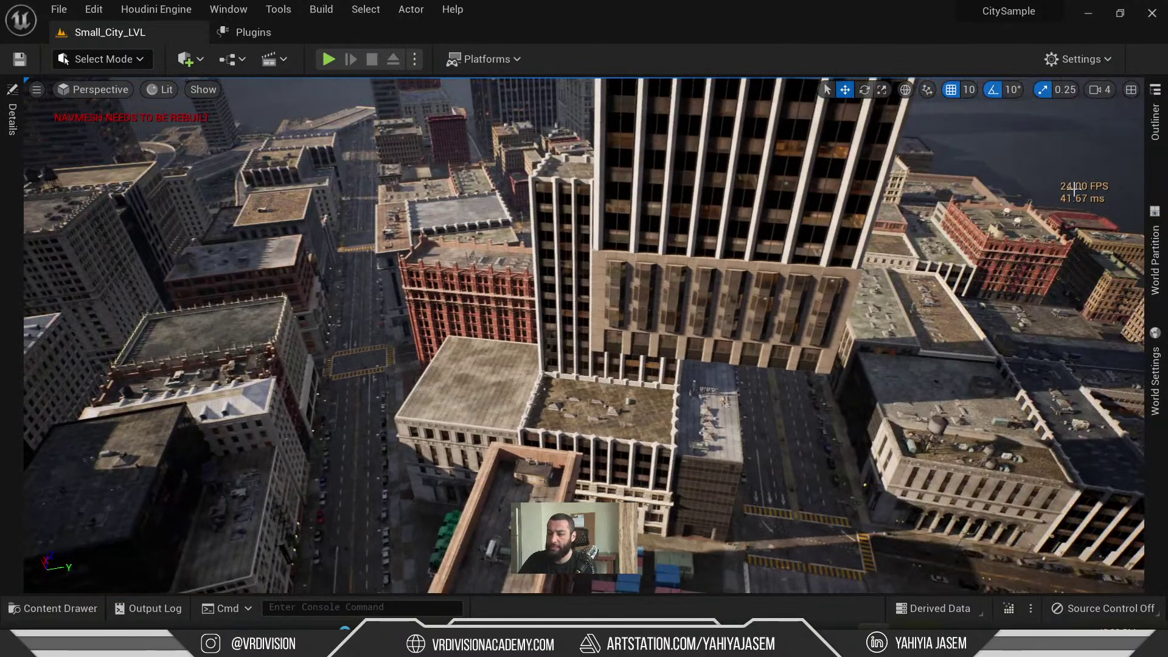
pyautogui.moveTo(1075, 190); pyautogui.dragTo(1114, 197, button='right')
pyautogui.write('t.')
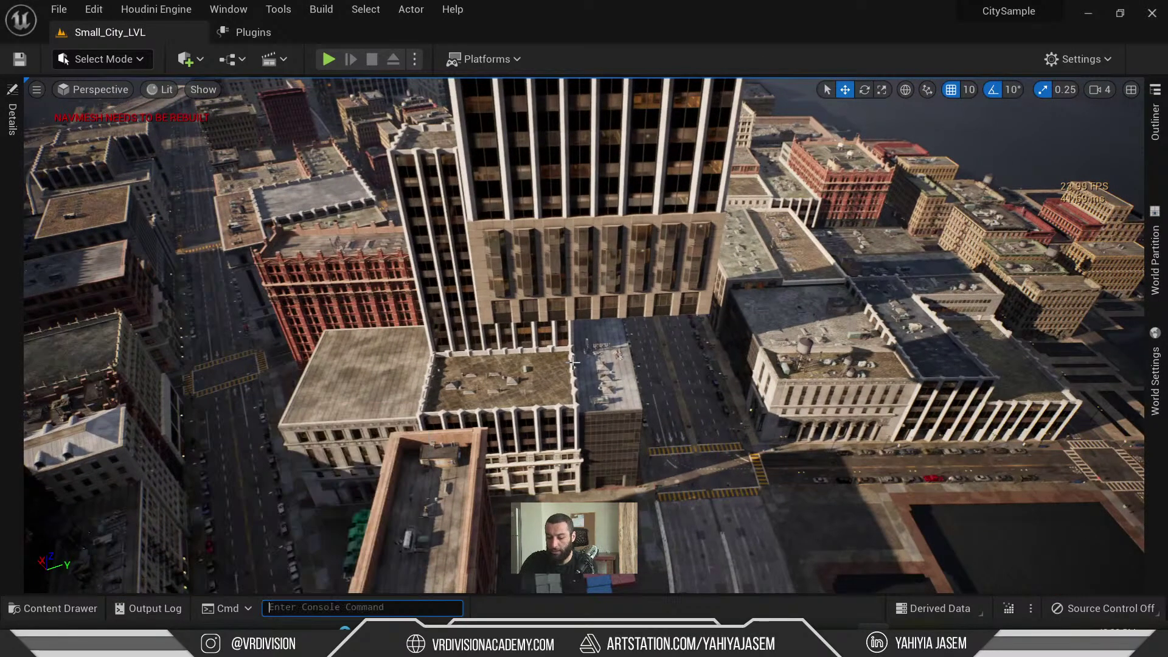
pyautogui.write('MaxFPS ')
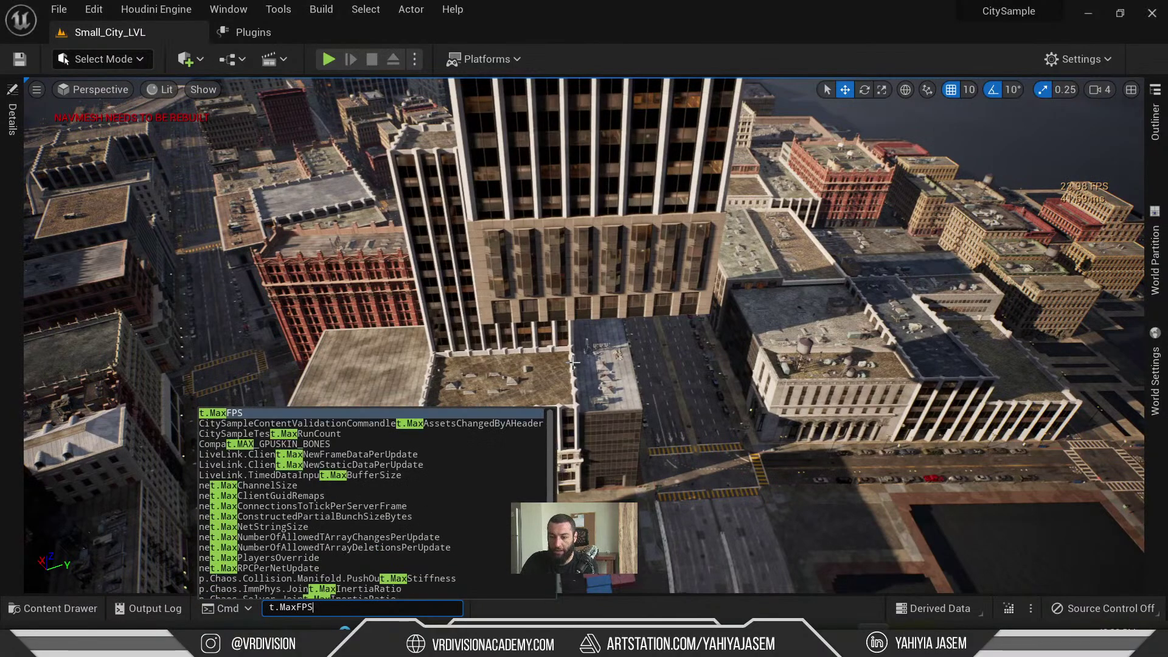
pyautogui.write('24')
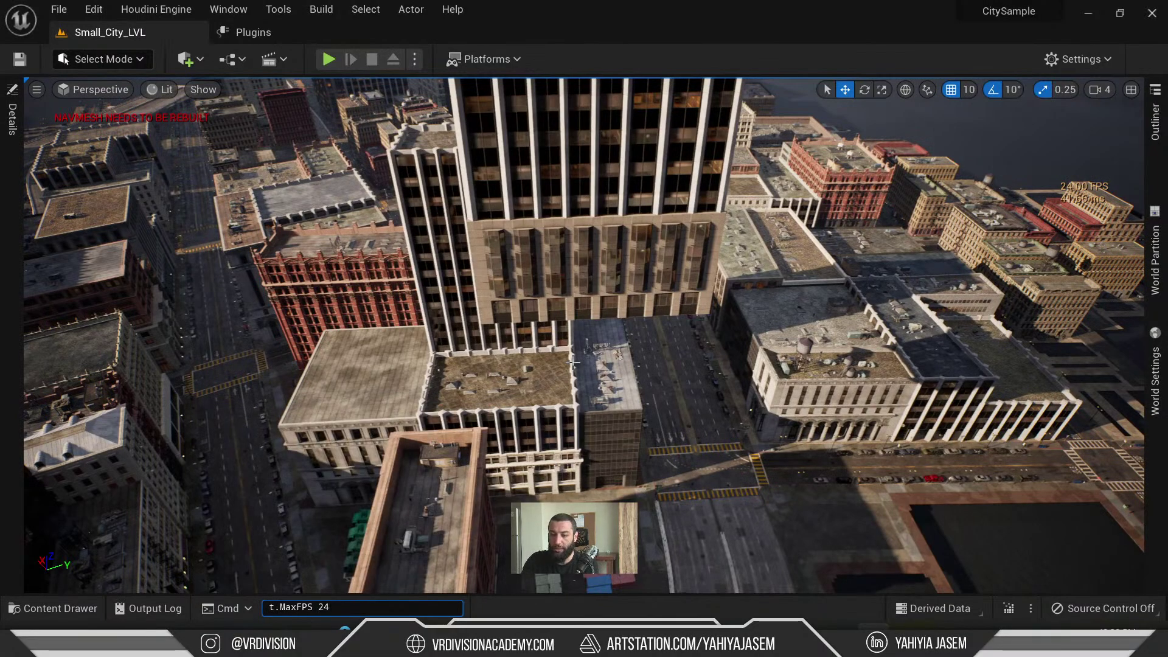
pyautogui.press('BackSpace')
pyautogui.press('BackSpace')
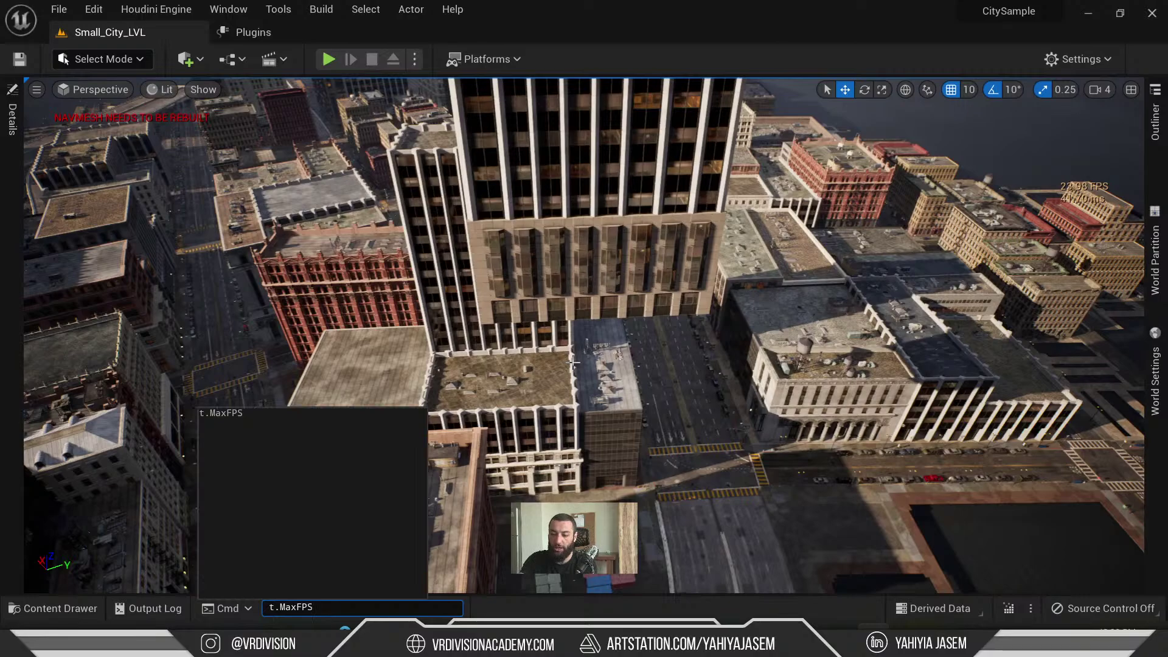
# - Fly the camera down around the raised tower and examine its facade and open underside from below
pyautogui.moveTo(573, 363); pyautogui.dragTo(456, 356, button='right')
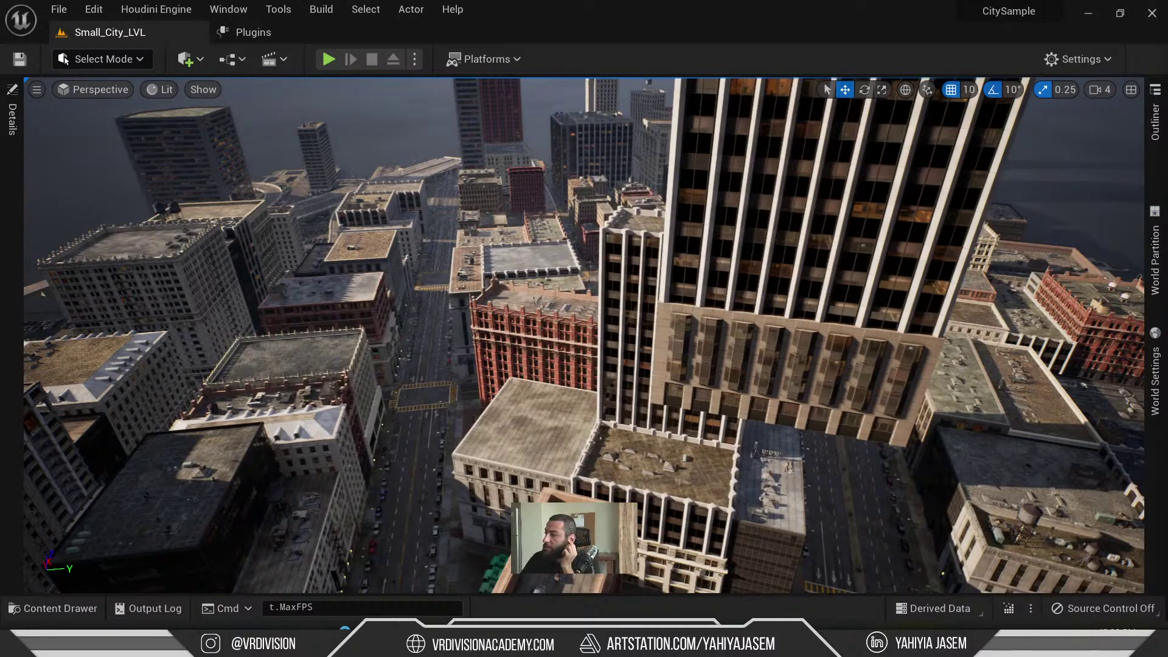
pyautogui.hotkey('alt', 'p')
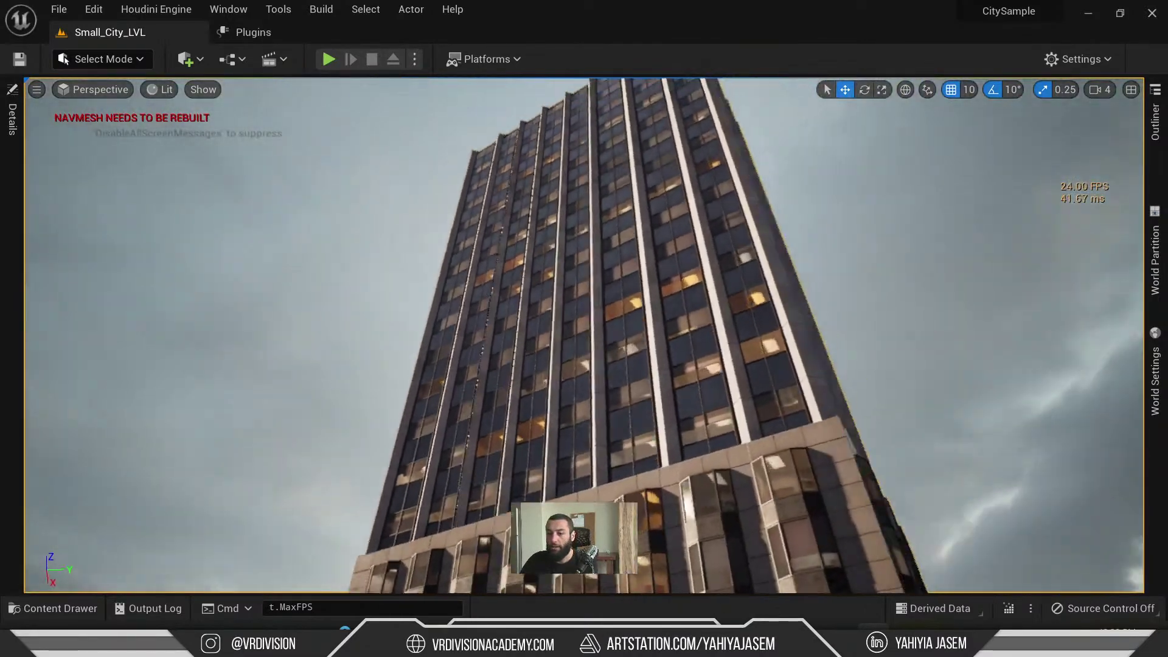
pyautogui.press('F11')
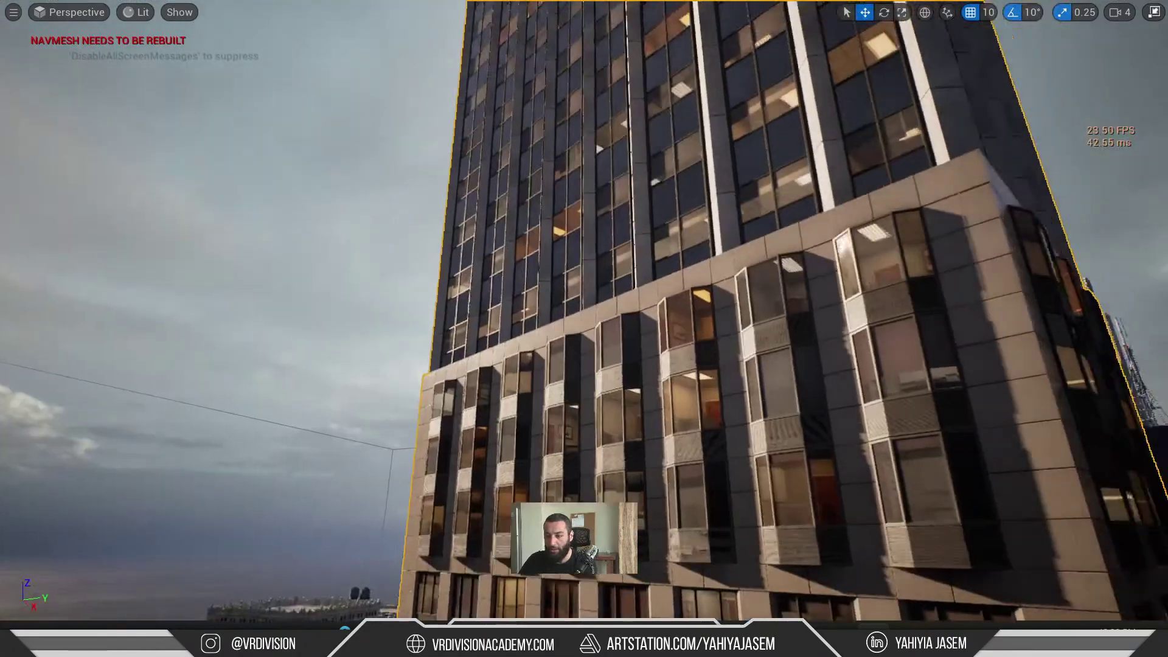
pyautogui.press('F11')
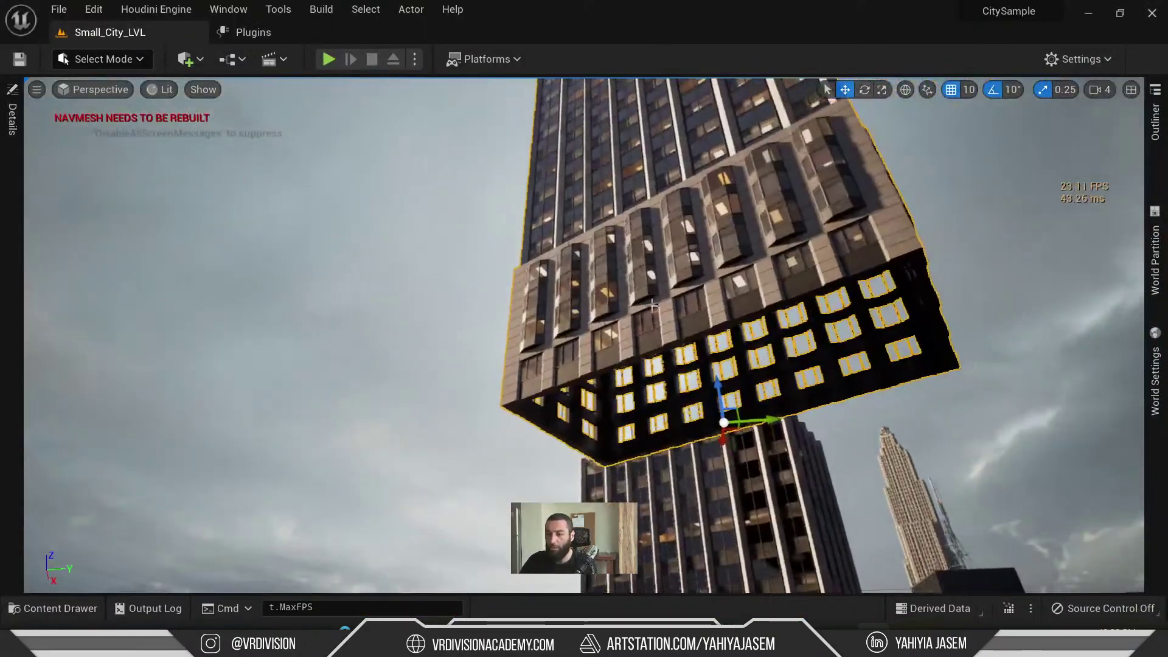
pyautogui.moveTo(655, 306); pyautogui.dragTo(628, 327, button='right')
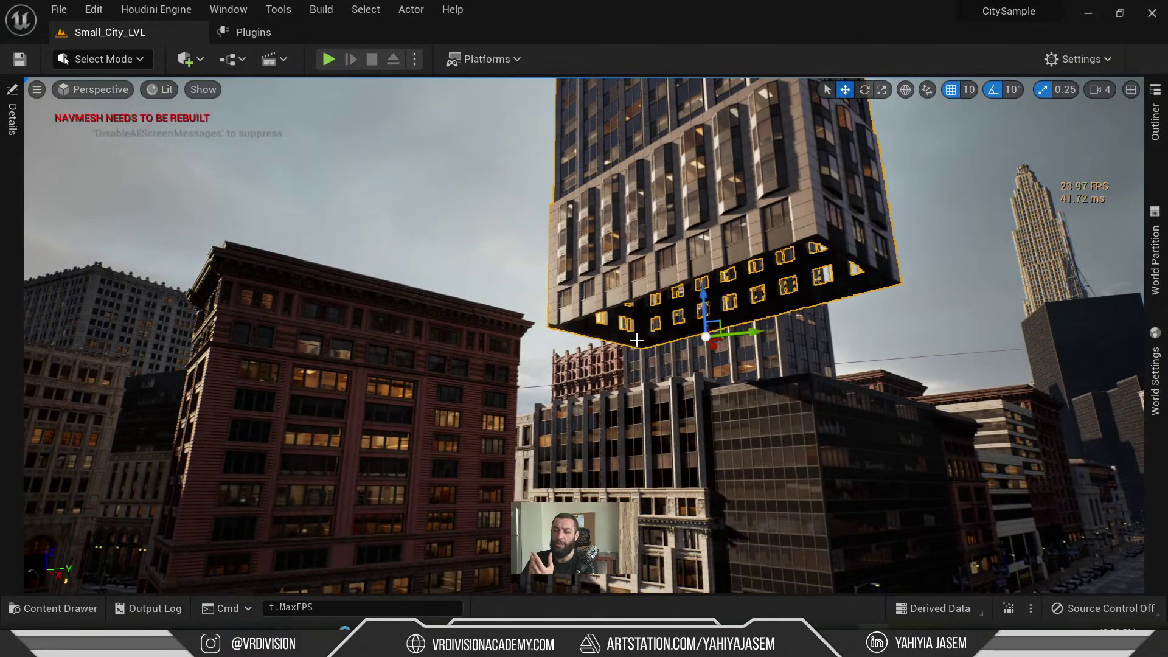
pyautogui.moveTo(629, 327); pyautogui.dragTo(625, 338, button='right')
# - Bring up the project's Map folder to view its level assets, and return to the viewport without creating anything
pyautogui.hotkey('ctrl', 'space')
pyautogui.rightClick(717, 501)
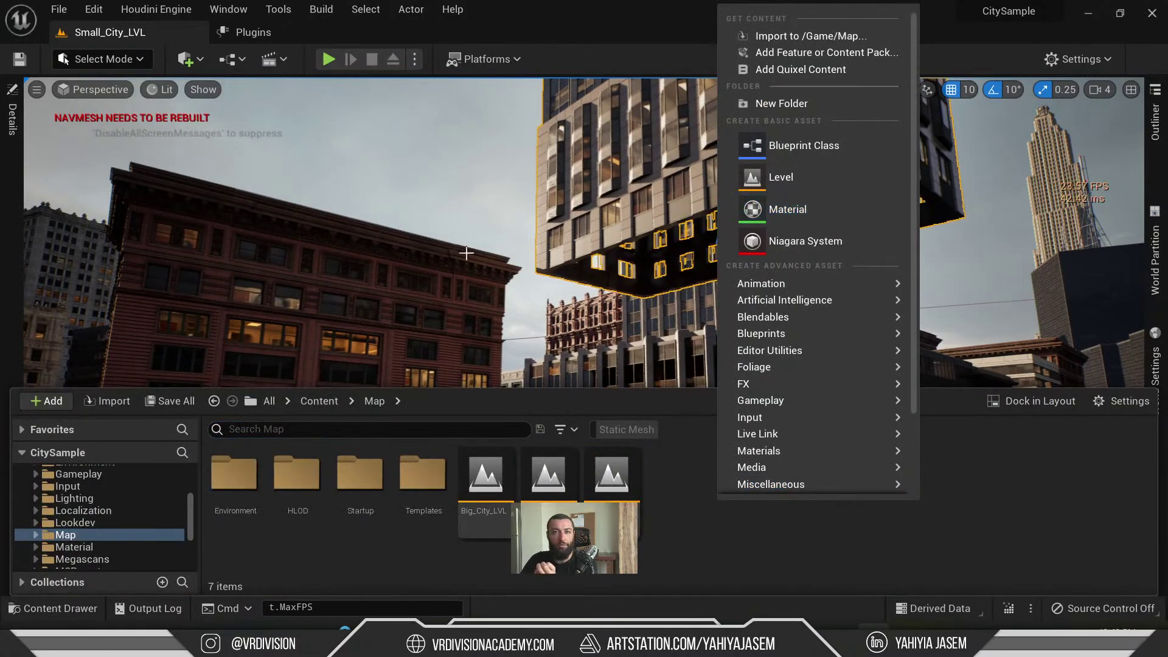
pyautogui.moveTo(461, 260); pyautogui.dragTo(1124, 193, button='right')
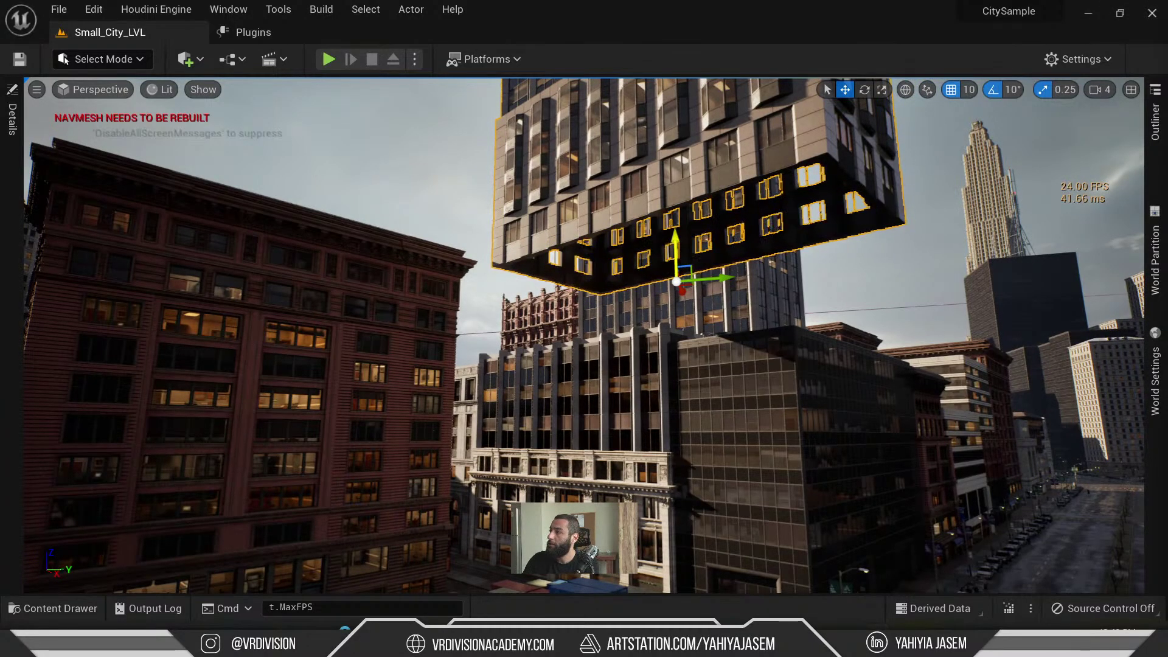
# - Fly up close to the raised tower's bay windows to examine the facade materials and room interiors
pyautogui.press('w')
pyautogui.moveTo(971, 259); pyautogui.dragTo(971, 259, button='right')
pyautogui.moveTo(918, 300); pyautogui.dragTo(918, 300, button='right')
pyautogui.moveTo(701, 316); pyautogui.dragTo(733, 302, button='right')
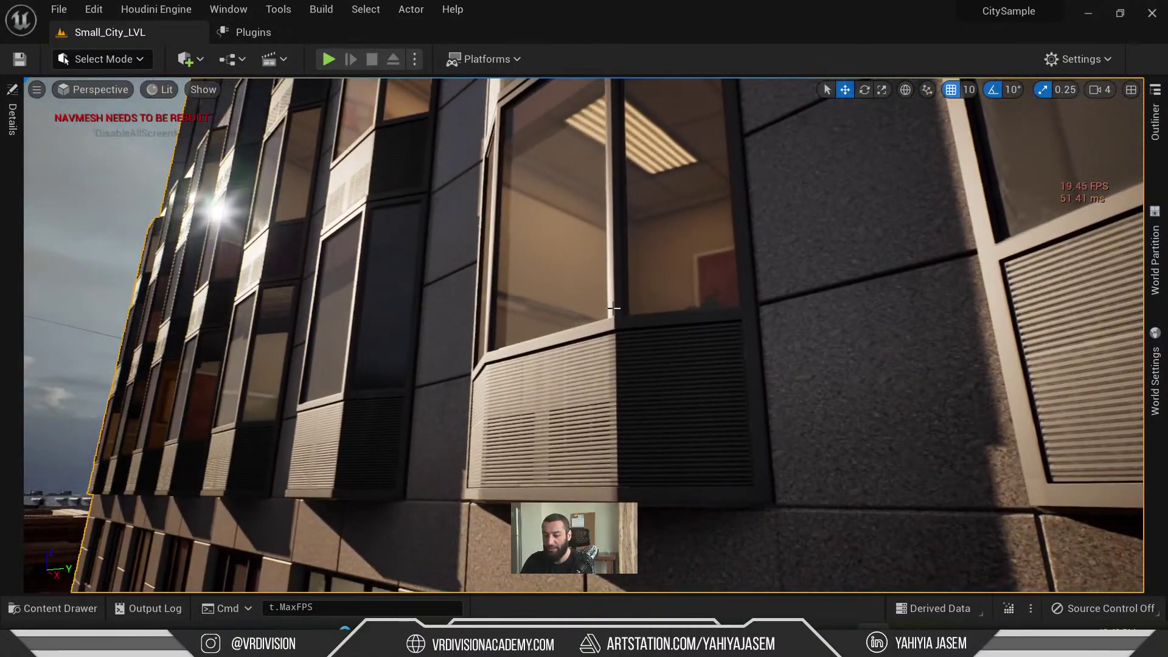
pyautogui.press('F11')
pyautogui.press('F11')
pyautogui.moveTo(682, 371); pyautogui.dragTo(682, 371, button='right')
pyautogui.click(1155, 121)
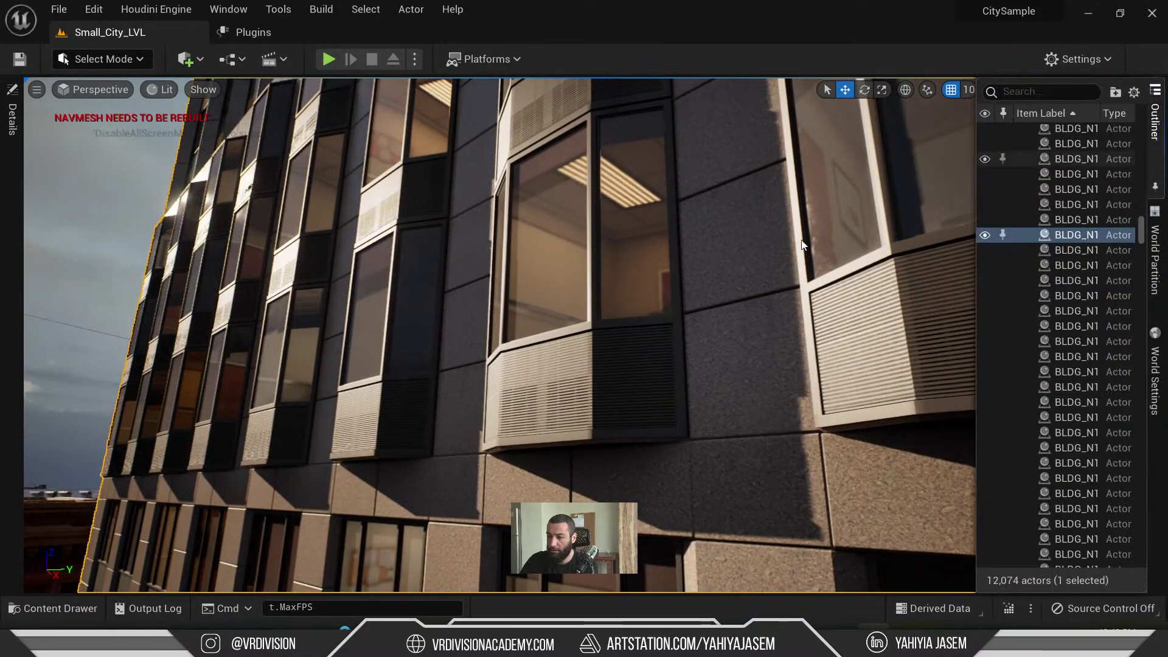
pyautogui.moveTo(684, 248); pyautogui.dragTo(684, 248, button='right')
pyautogui.hotkey('ctrl', 'space')
pyautogui.moveTo(696, 321); pyautogui.dragTo(697, 321, button='right')
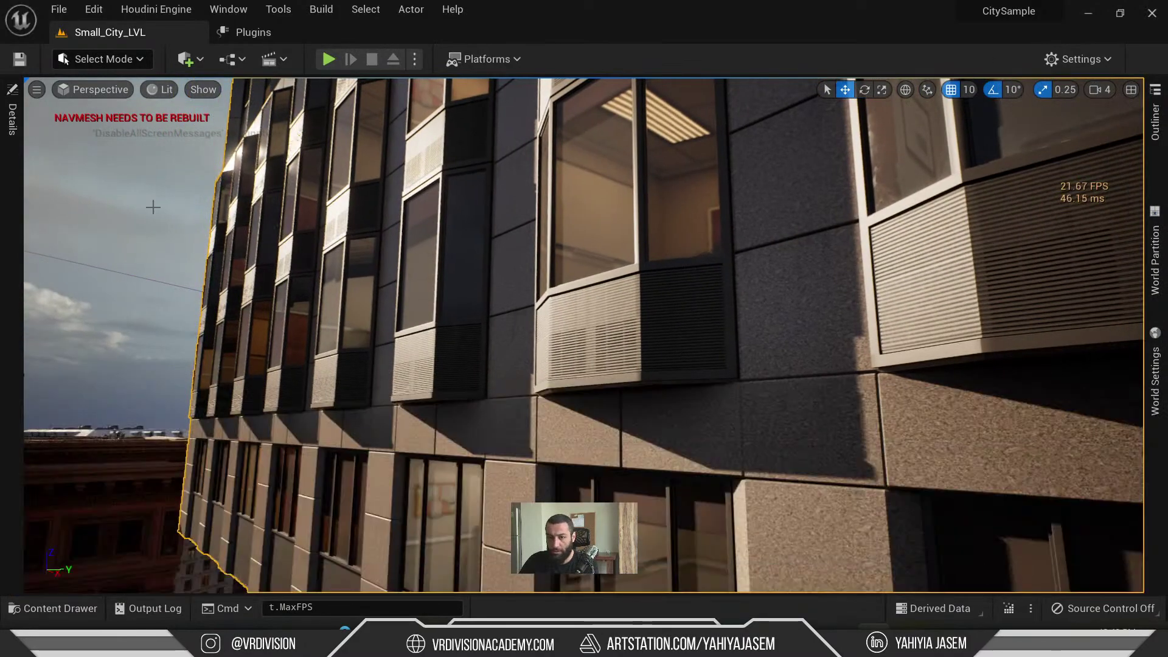
# - Select the raised tower's DefaultSceneRoot in its details and enlarge the component list to inspect its static mesh parts
pyautogui.click(13, 119)
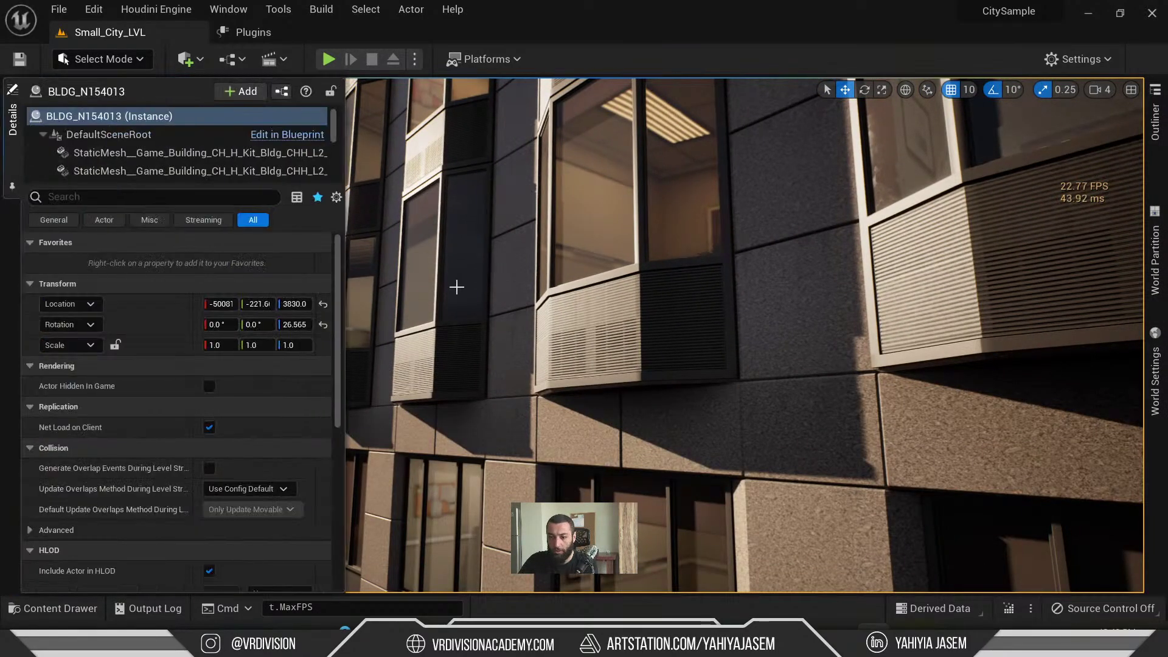
pyautogui.click(137, 134)
pyautogui.scroll(-3, 125, 167)
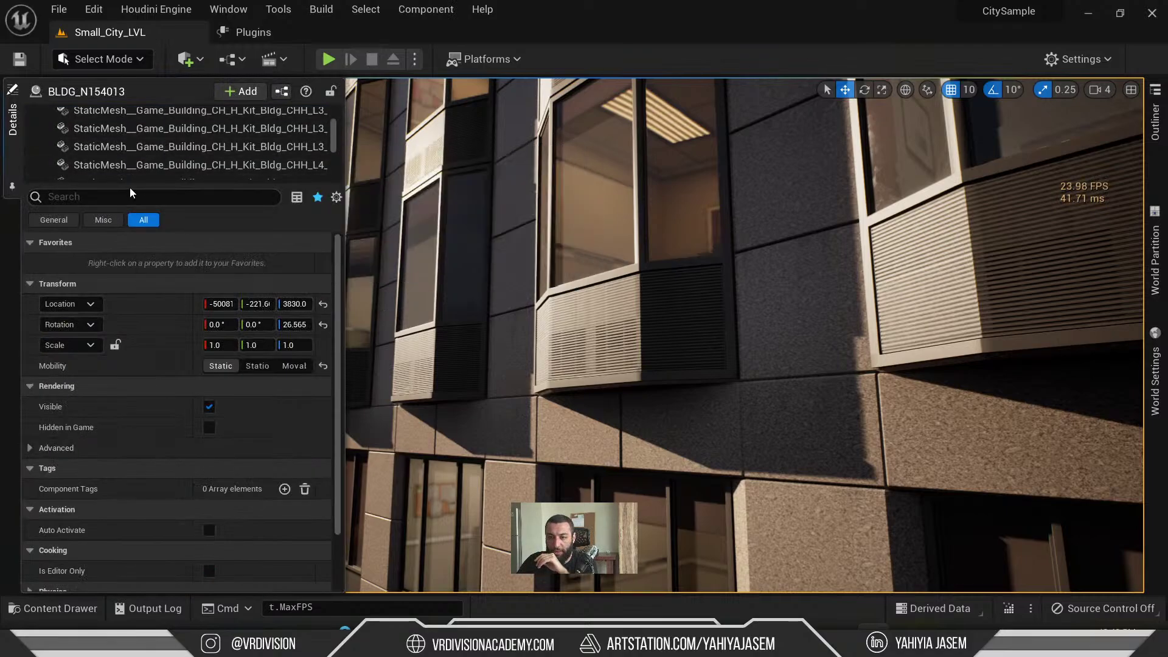
pyautogui.moveTo(129, 184); pyautogui.dragTo(146, 274)
pyautogui.scroll(3, 92, 127)
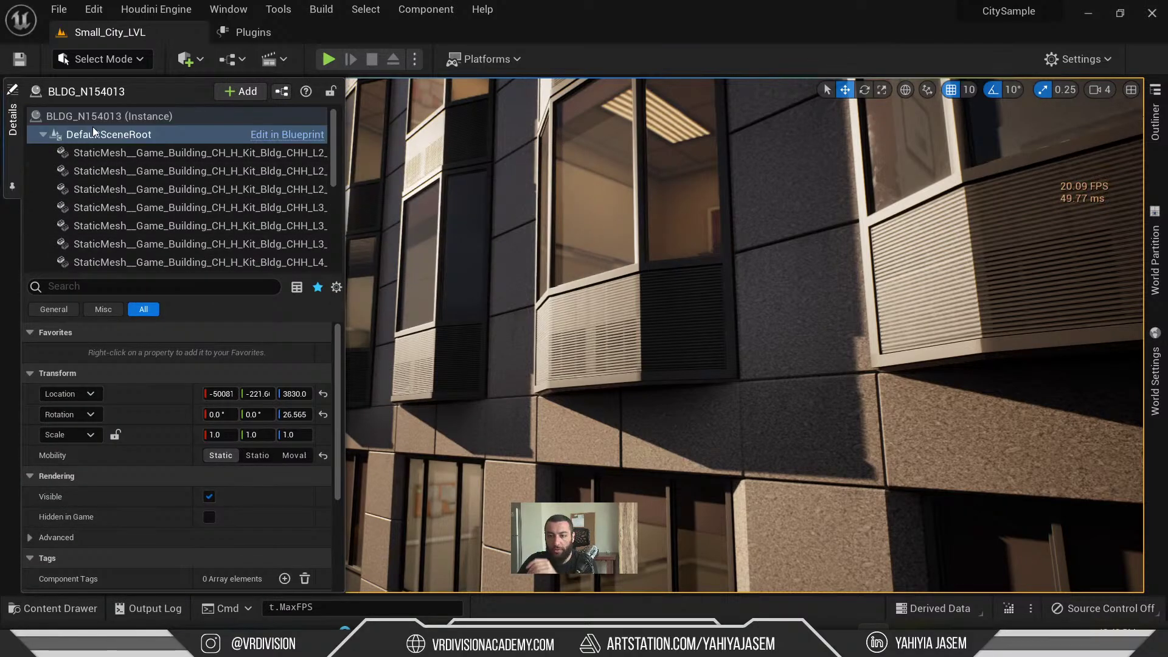
pyautogui.moveTo(585, 304); pyautogui.dragTo(584, 165, button='right')
pyautogui.moveTo(687, 274); pyautogui.dragTo(687, 341, button='right')
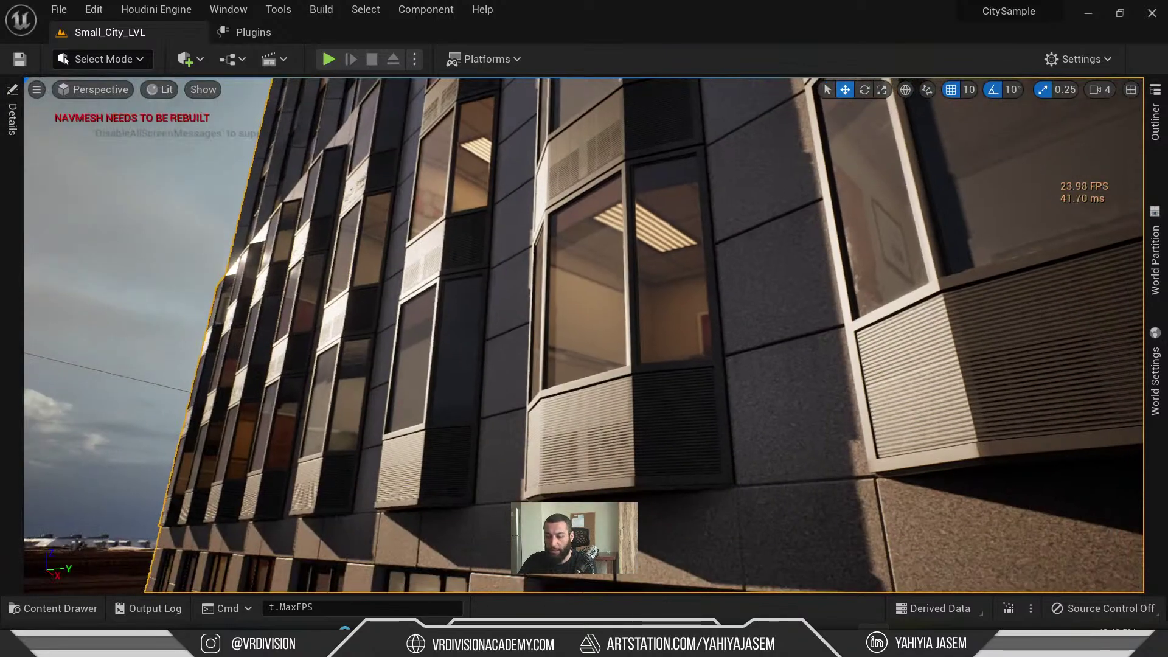
pyautogui.press('F11')
pyautogui.press('F11')
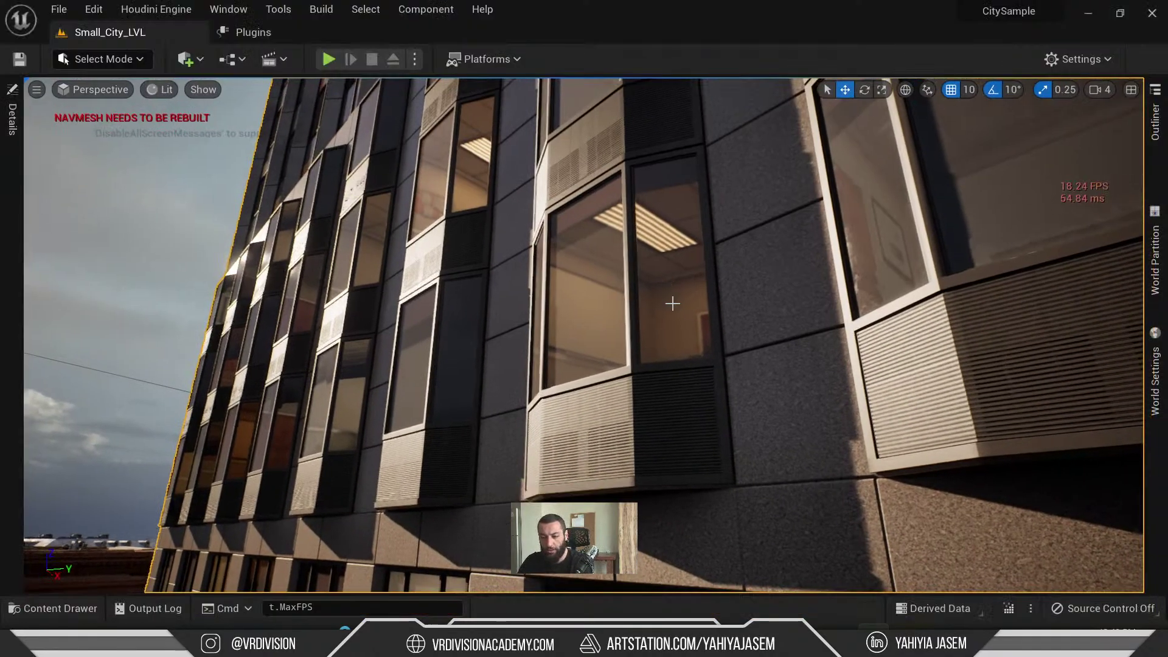
pyautogui.hotkey('ctrl', 'space')
pyautogui.hotkey('ctrl', 'space')
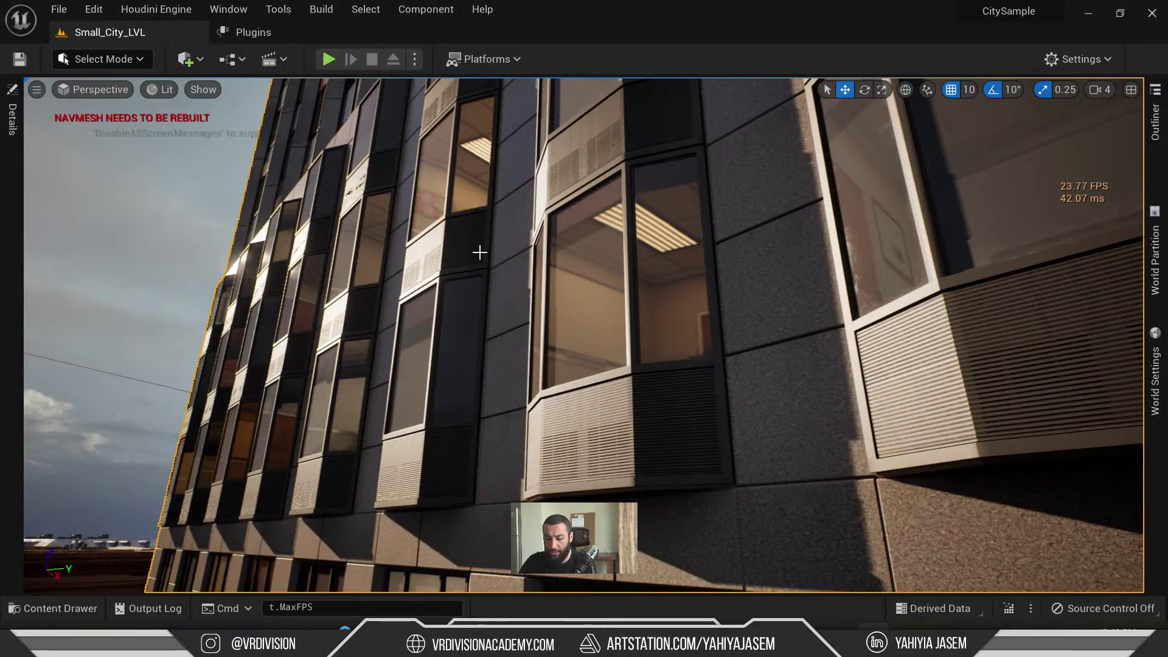
pyautogui.hotkey('ctrl', 'space')
pyautogui.scroll(1, 99, 516)
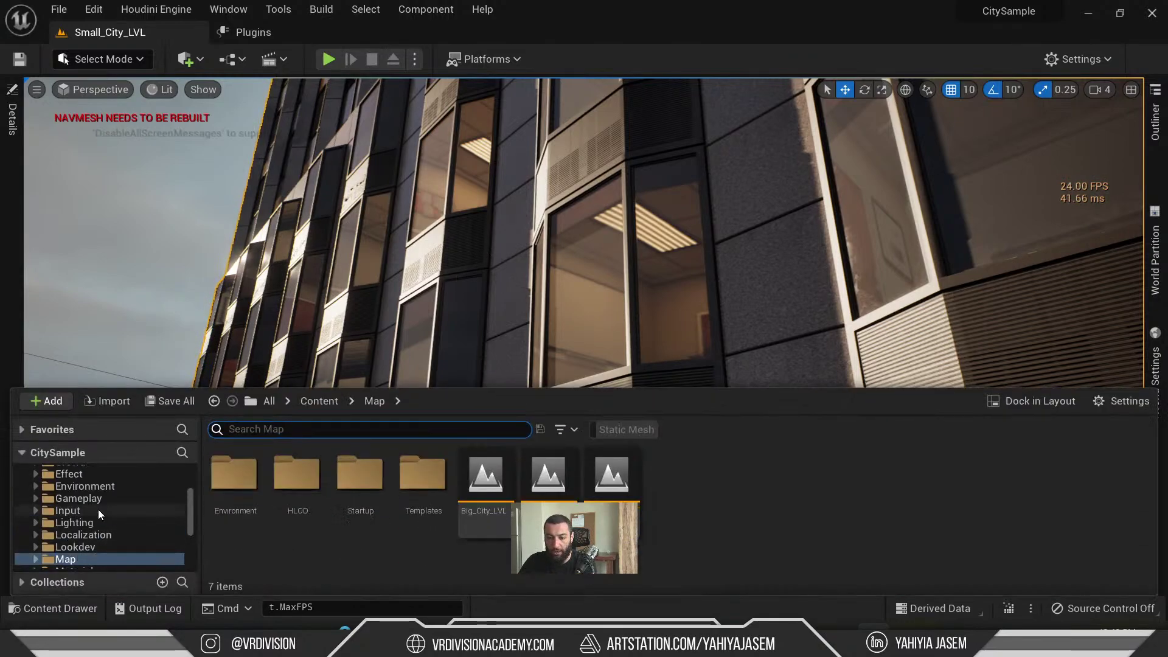
pyautogui.click(465, 237)
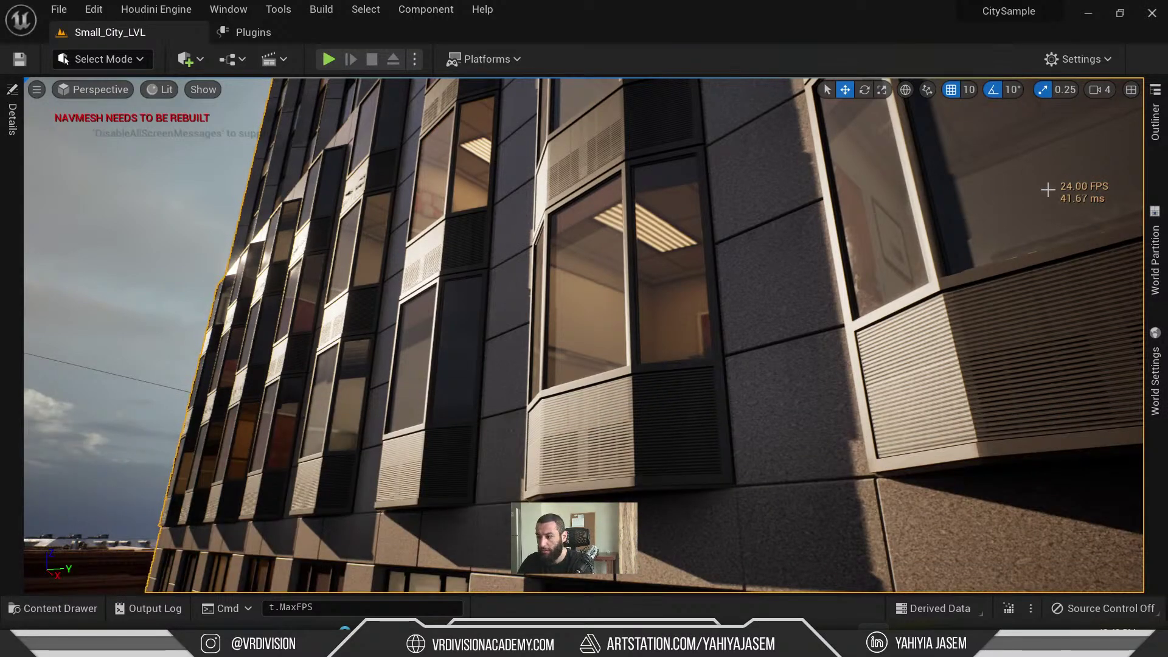
# - Widen the Outliner to read full actor labels and check the raised tower's label without renaming it
pyautogui.click(1155, 122)
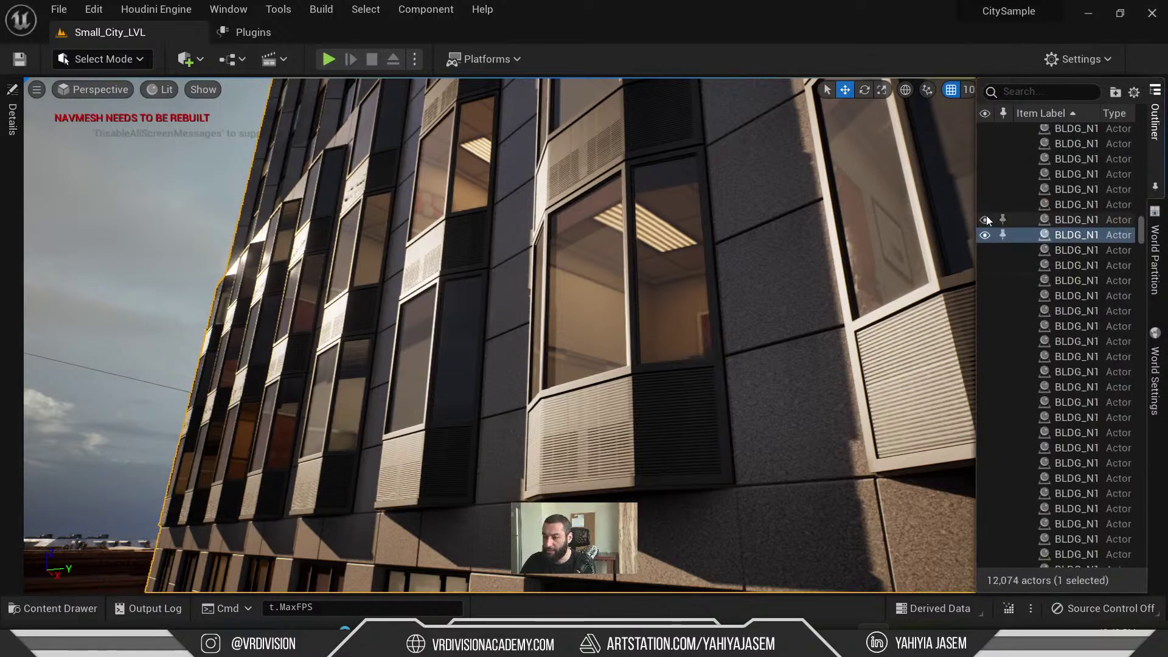
pyautogui.moveTo(976, 209); pyautogui.dragTo(771, 211)
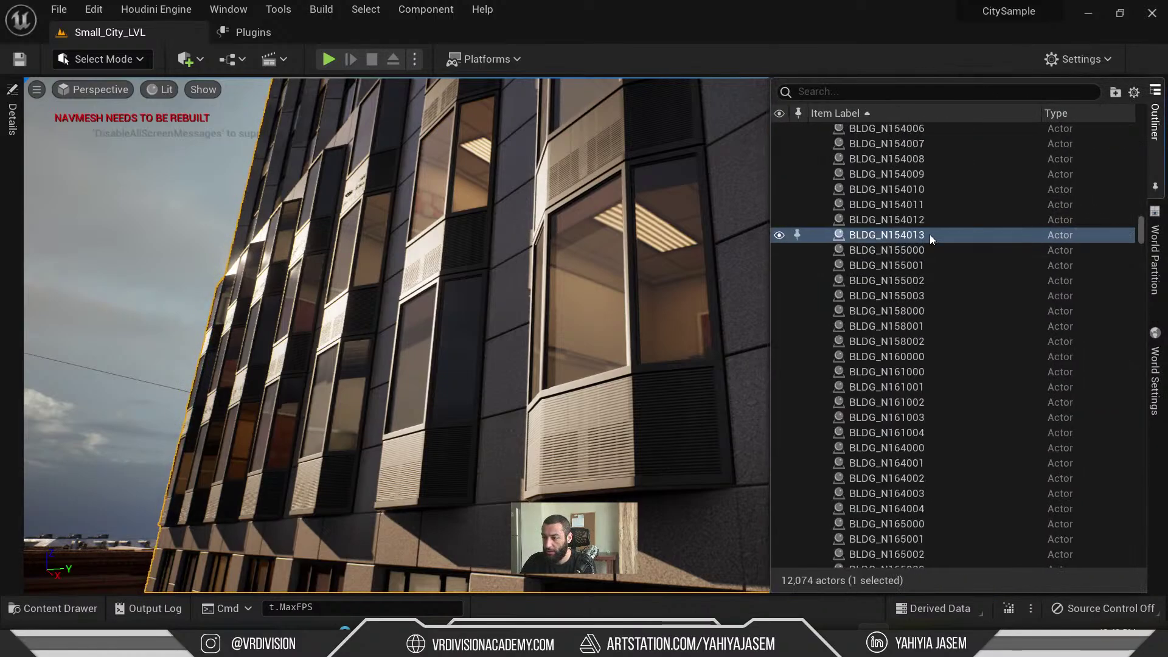
pyautogui.rightClick(930, 235)
pyautogui.click(898, 238)
pyautogui.click(876, 266)
pyautogui.click(857, 237)
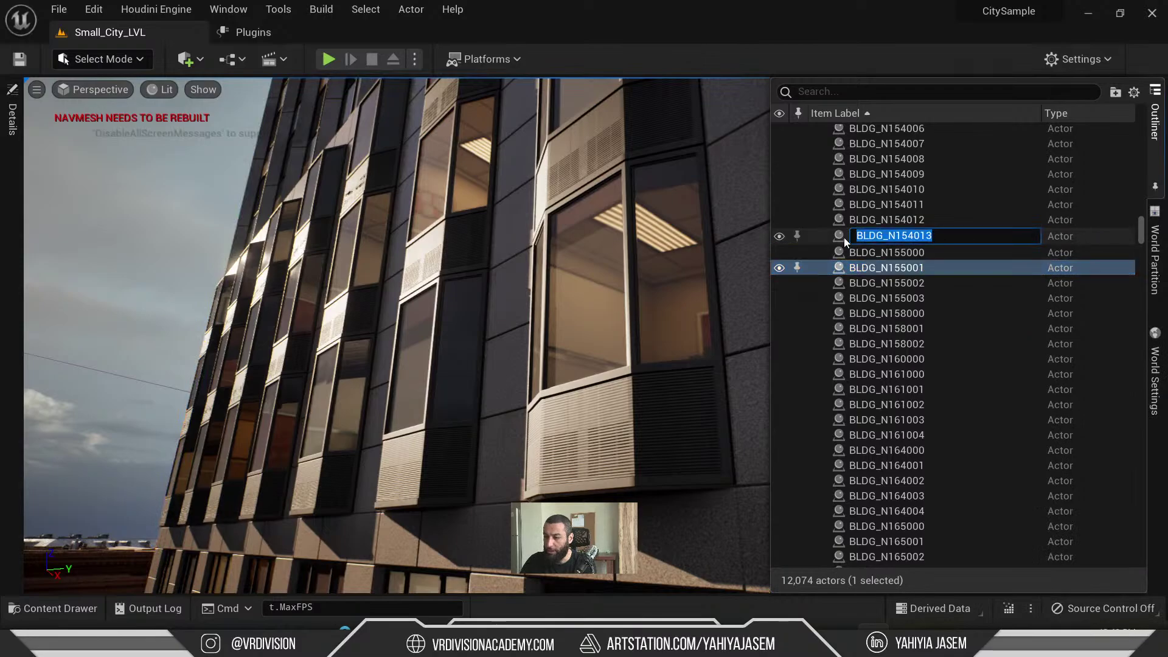
pyautogui.click(758, 231)
pyautogui.moveTo(875, 247); pyautogui.dragTo(801, 253, button='right')
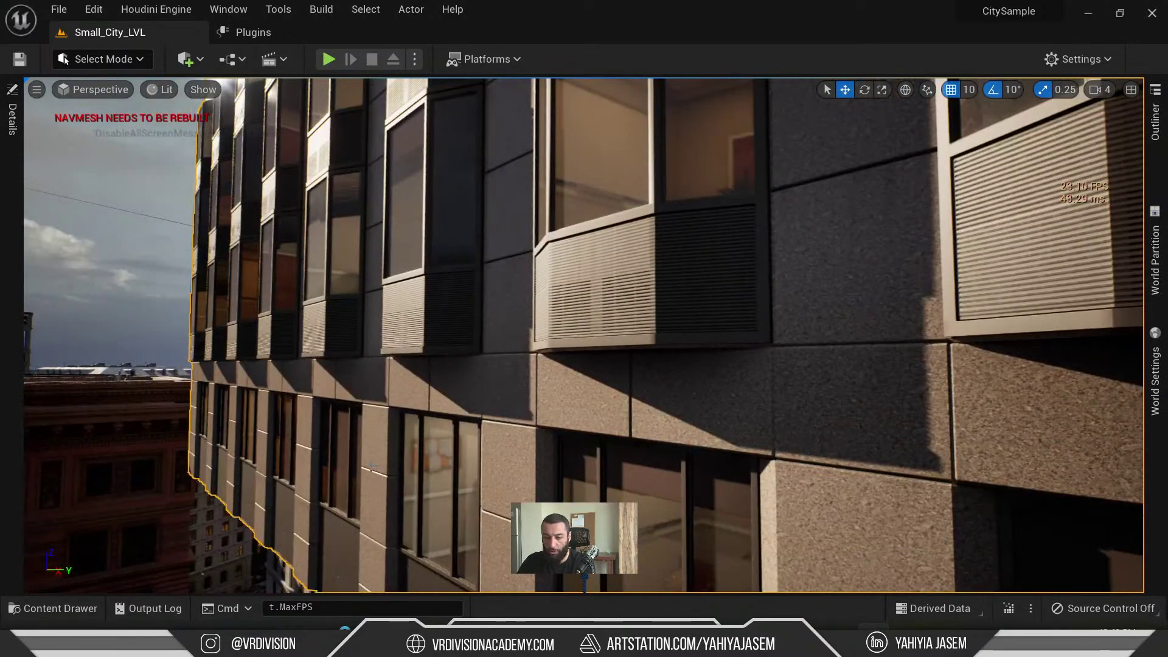
# - Check the raised tower's details and open Content Browser 1 as a separate full-size tab
pyautogui.hotkey('ctrl', 'space')
pyautogui.scroll(5, 130, 507)
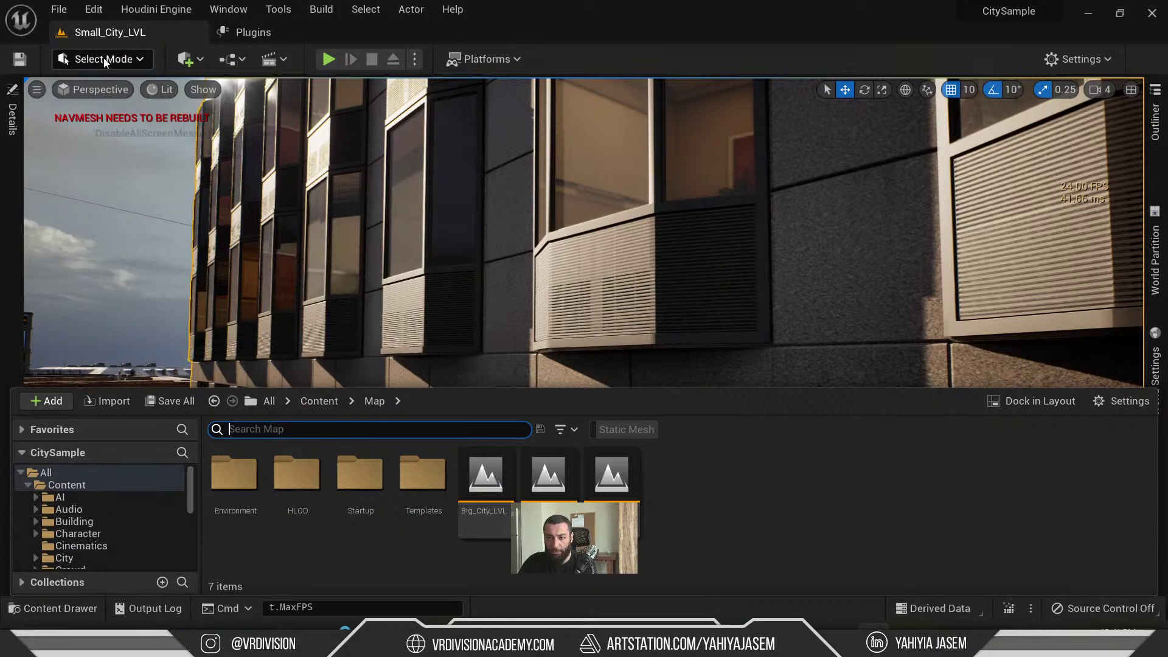
pyautogui.click(15, 88)
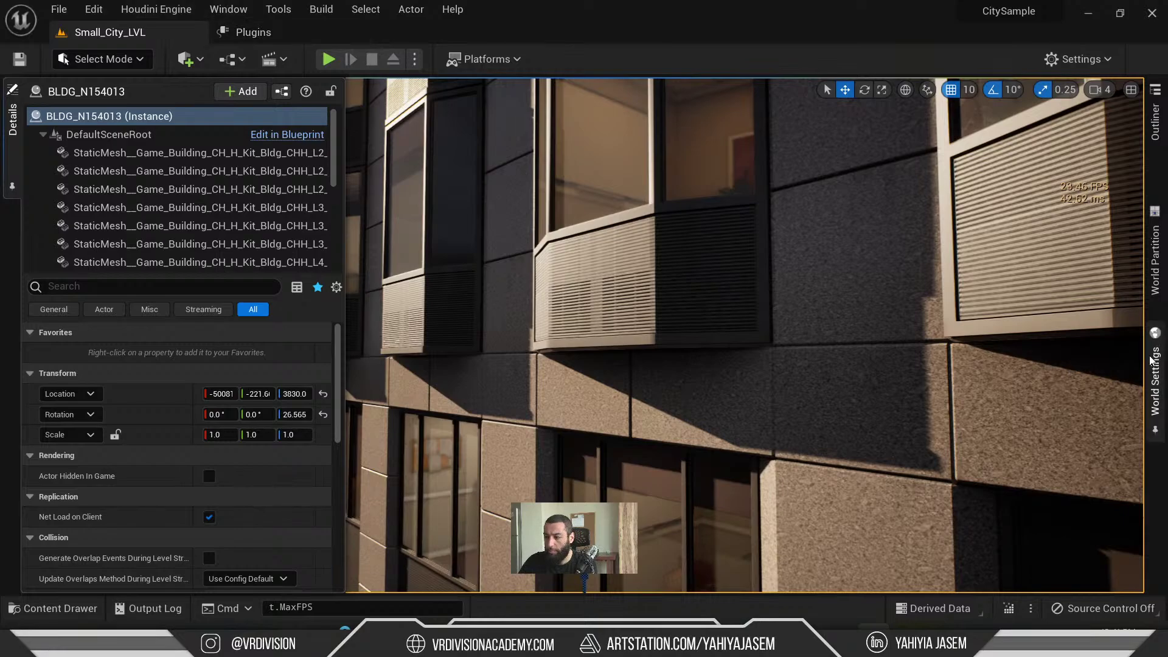
pyautogui.click(227, 10)
pyautogui.moveTo(328, 67)
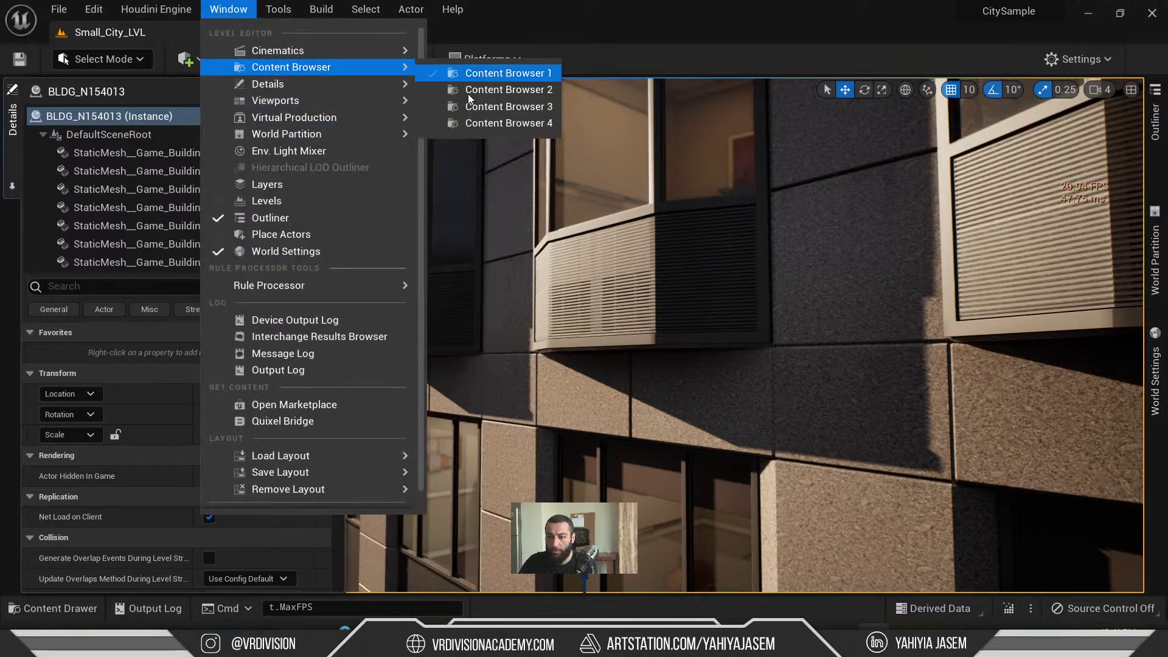
pyautogui.click(487, 72)
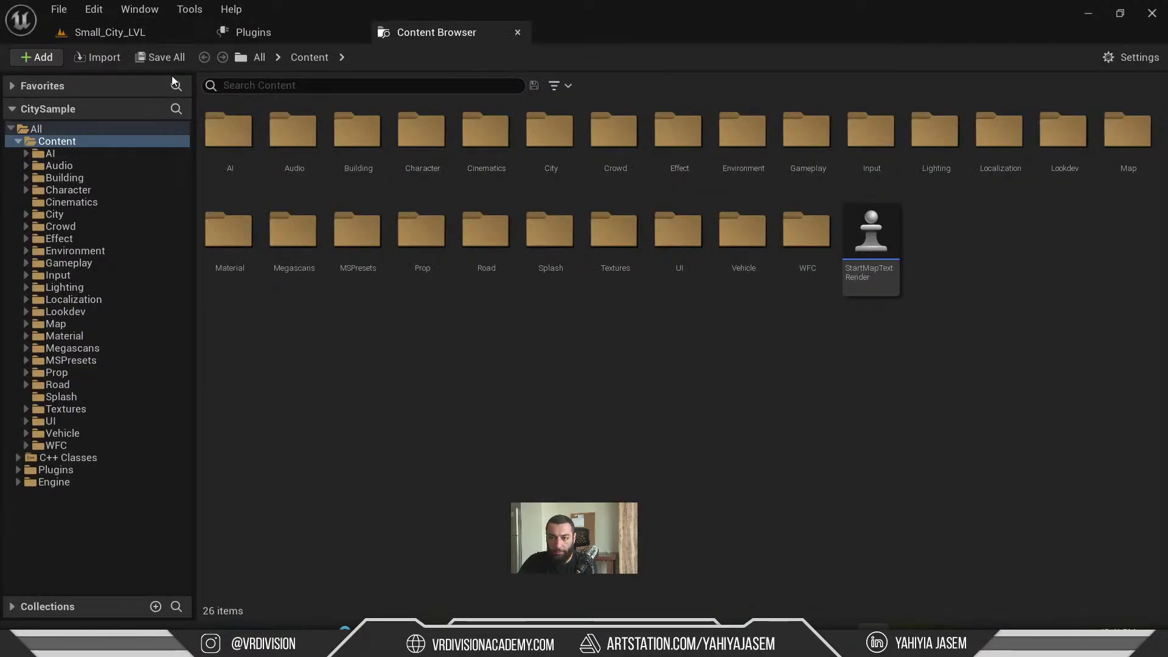
# - Filter the project content to Blueprint Class assets, and open the BPP_CHE_Ref_N1 building blueprint from the Building folder
pyautogui.click(560, 85)
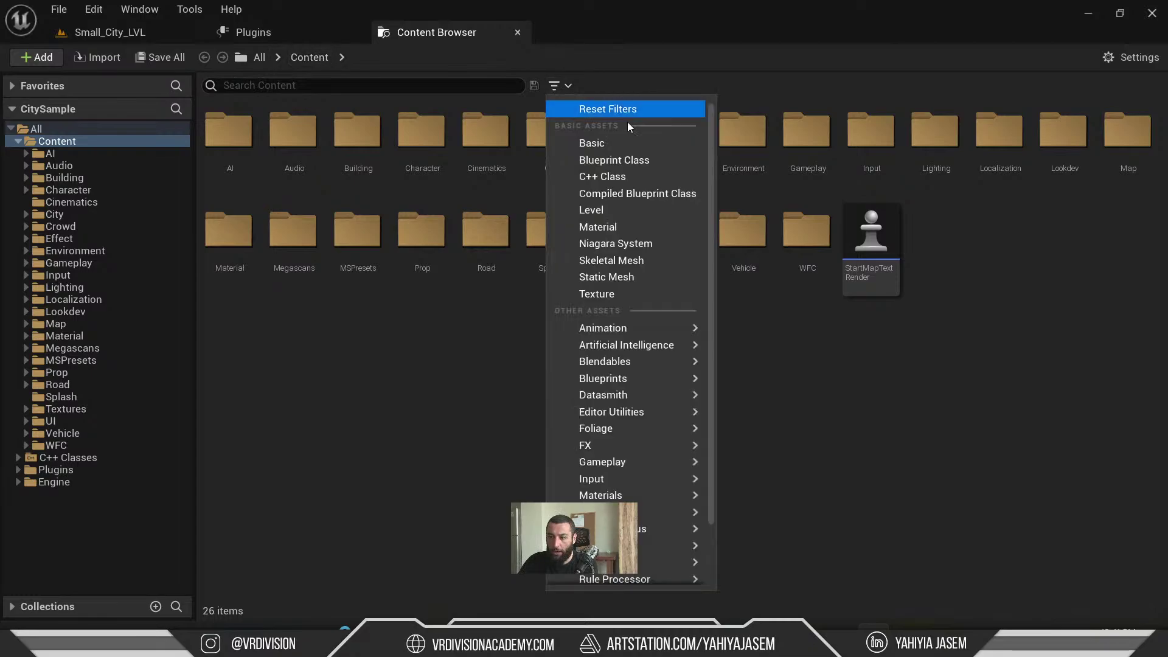
pyautogui.click(641, 161)
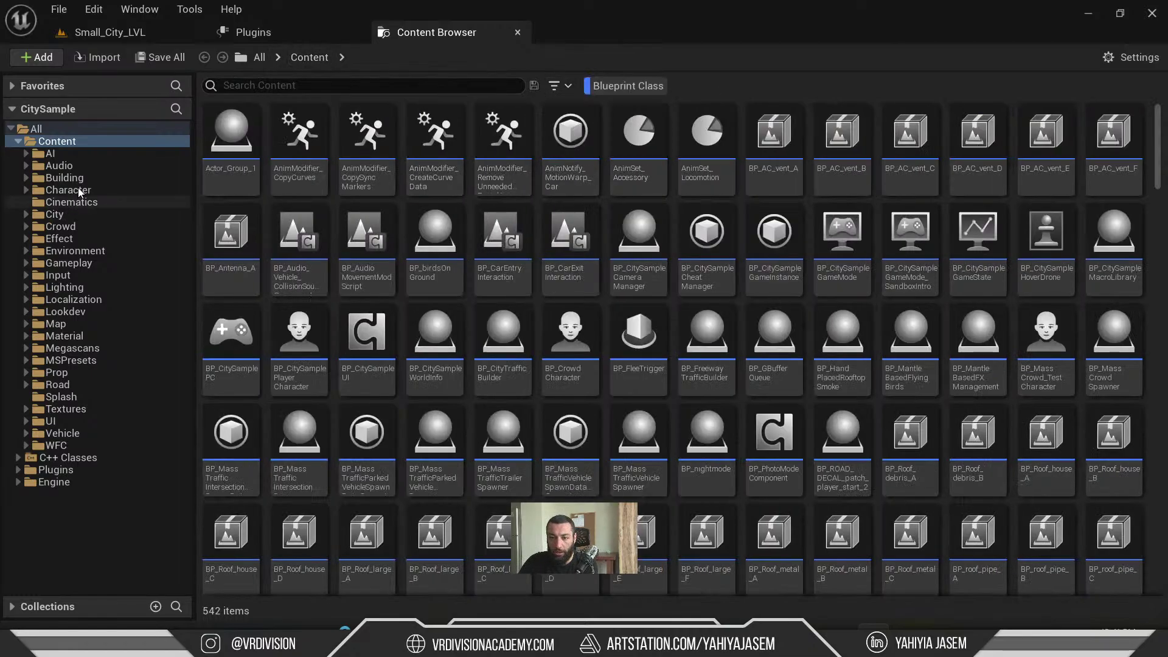
pyautogui.click(78, 214)
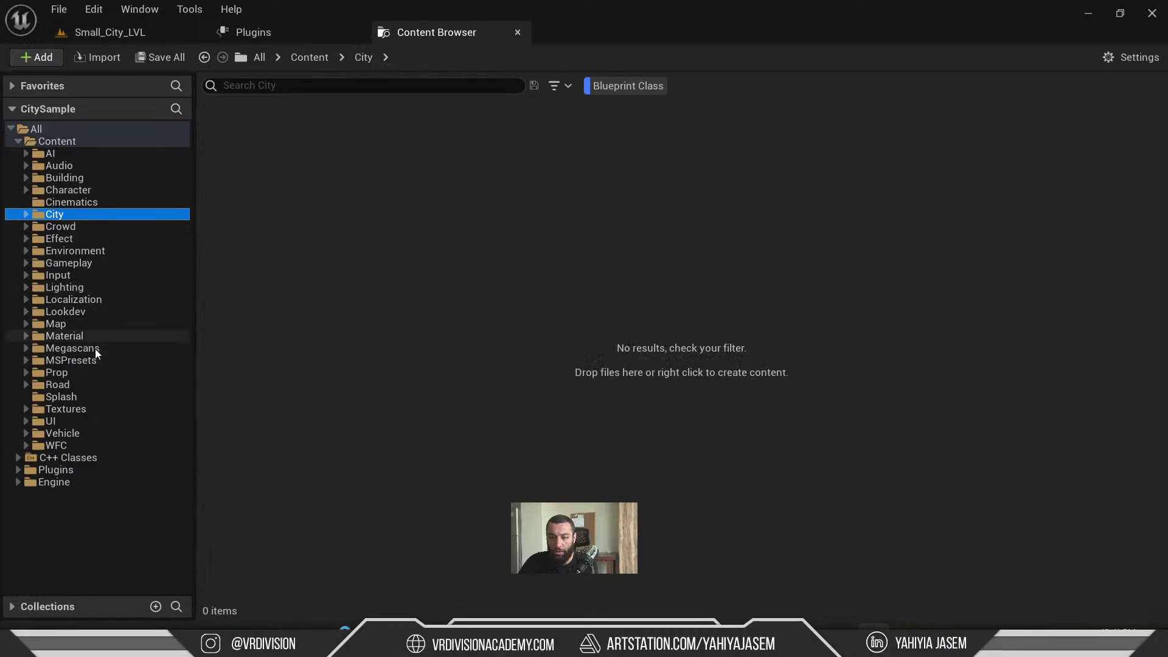
pyautogui.click(94, 178)
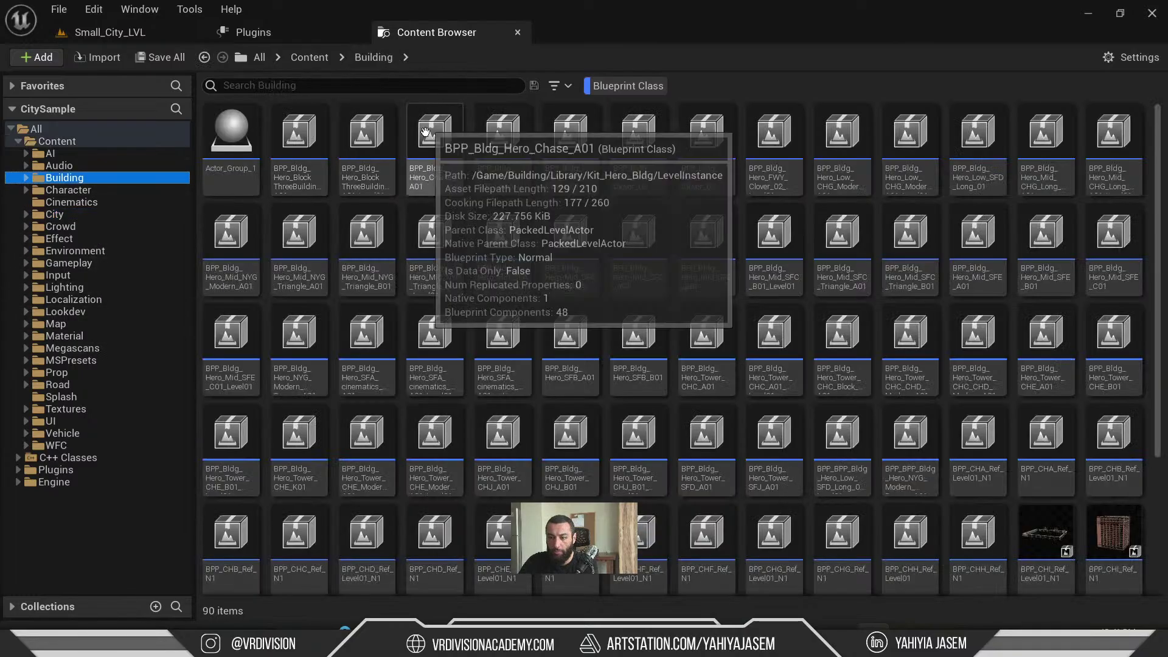
pyautogui.scroll(-5, 934, 298)
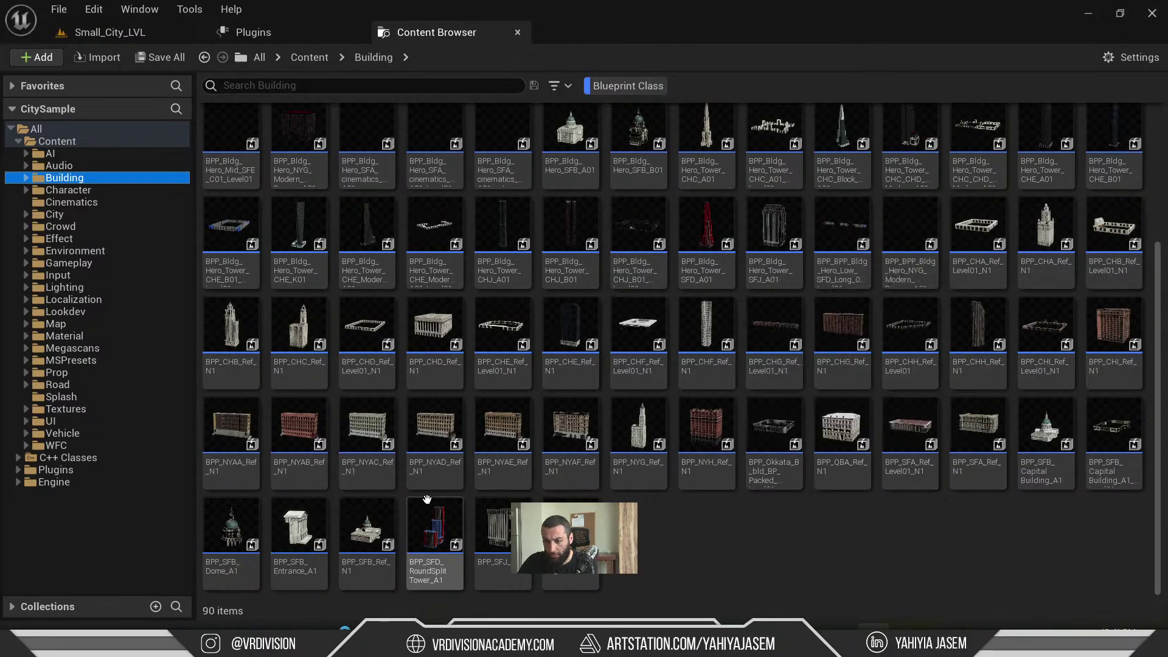
pyautogui.click(574, 327)
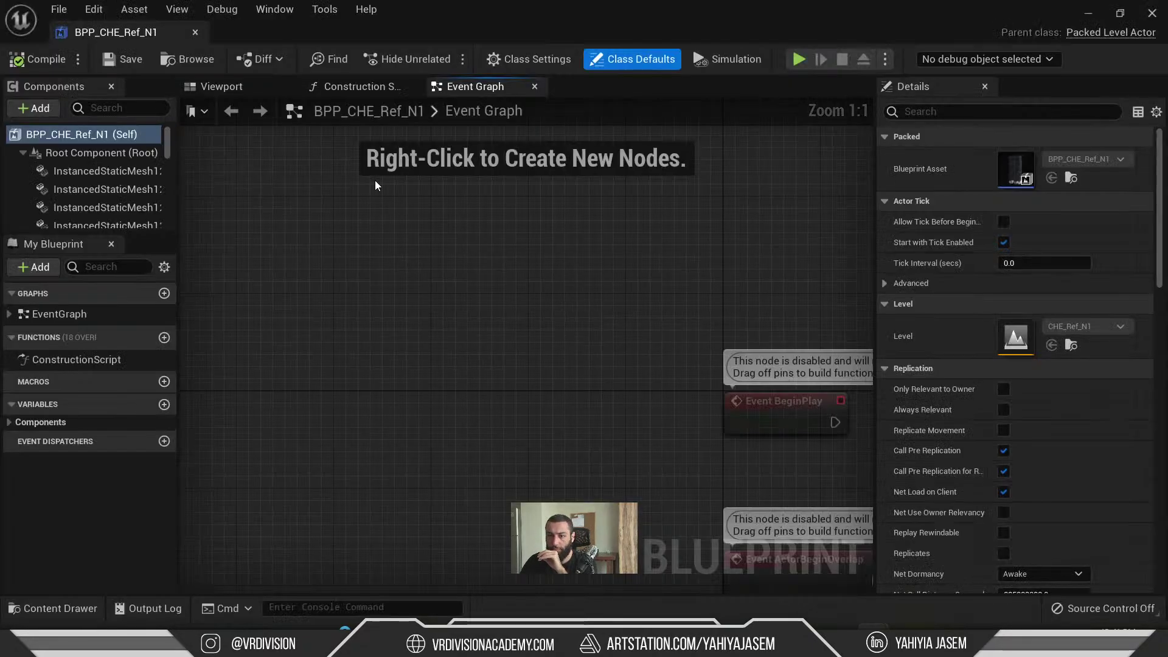
pyautogui.moveTo(98, 28); pyautogui.dragTo(290, 31)
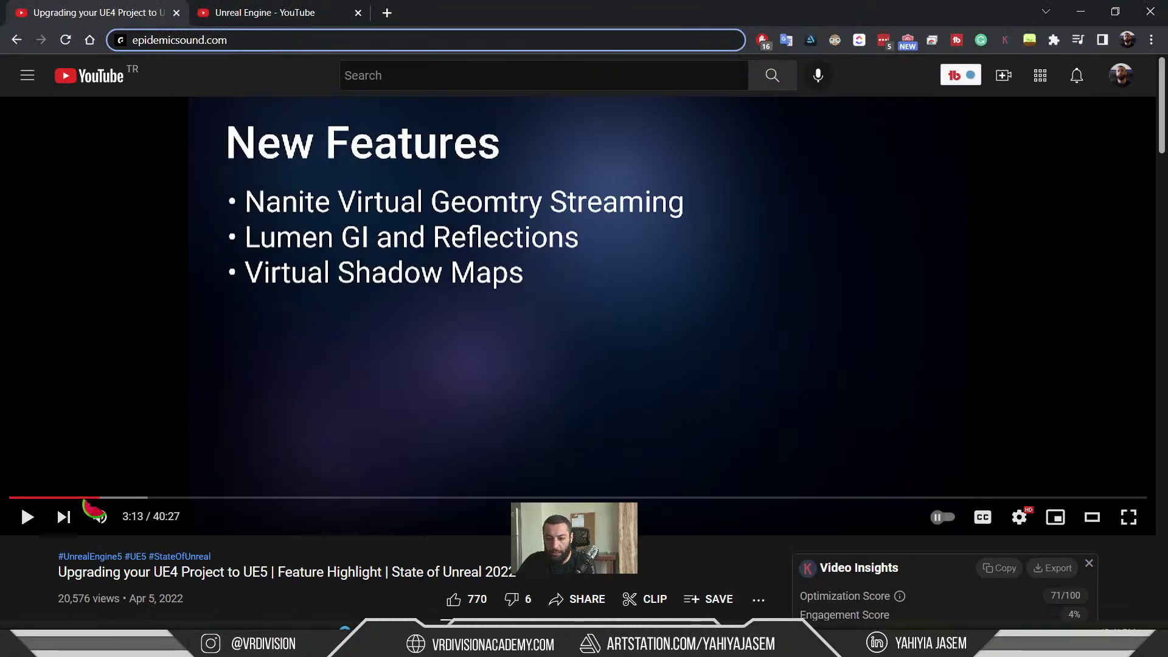
# - Switch to YouTube in the web browser and skim the "Upgrading your UE4 Project to UE5" video up to 8:16
pyautogui.click(134, 497)
pyautogui.click(204, 498)
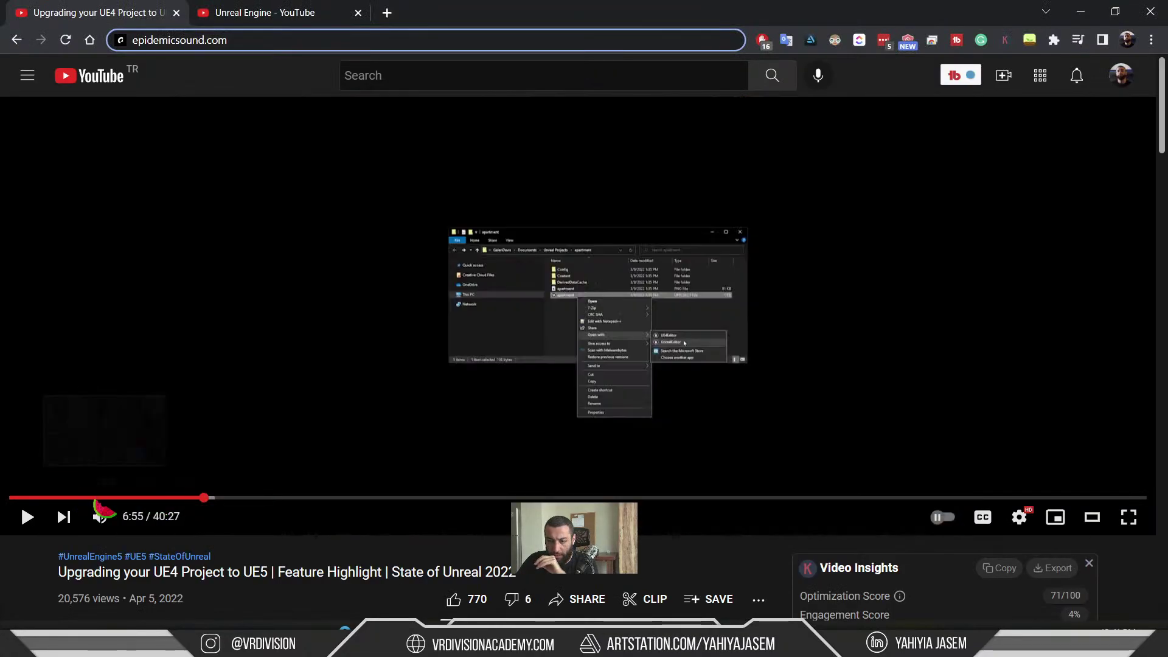
pyautogui.click(78, 497)
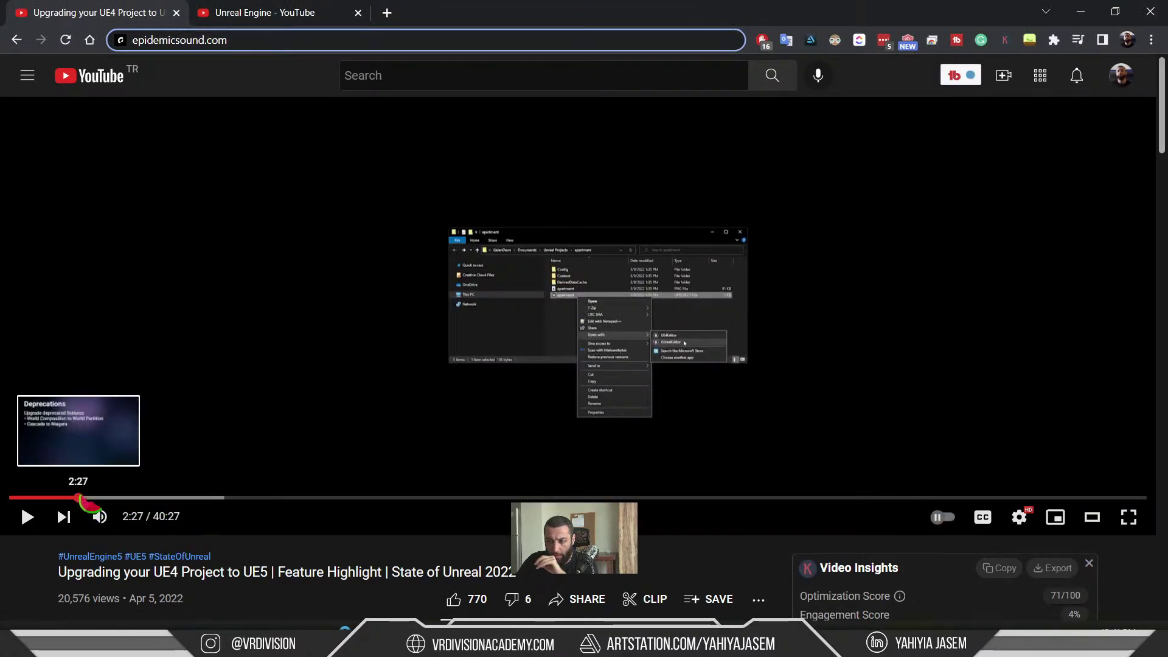
pyautogui.click(241, 497)
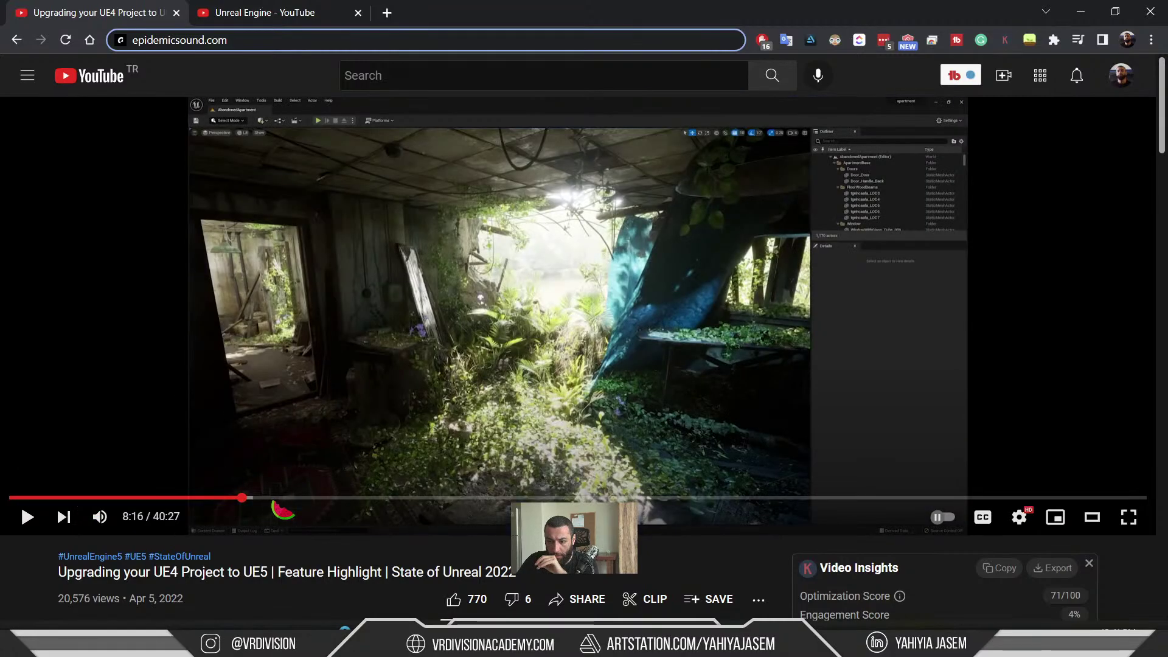
# - Go to the Unreal Engine channel's uploaded videos and browse the recent State of Unreal 2022 talks
pyautogui.click(414, 75)
pyautogui.scroll(-6, 423, 73)
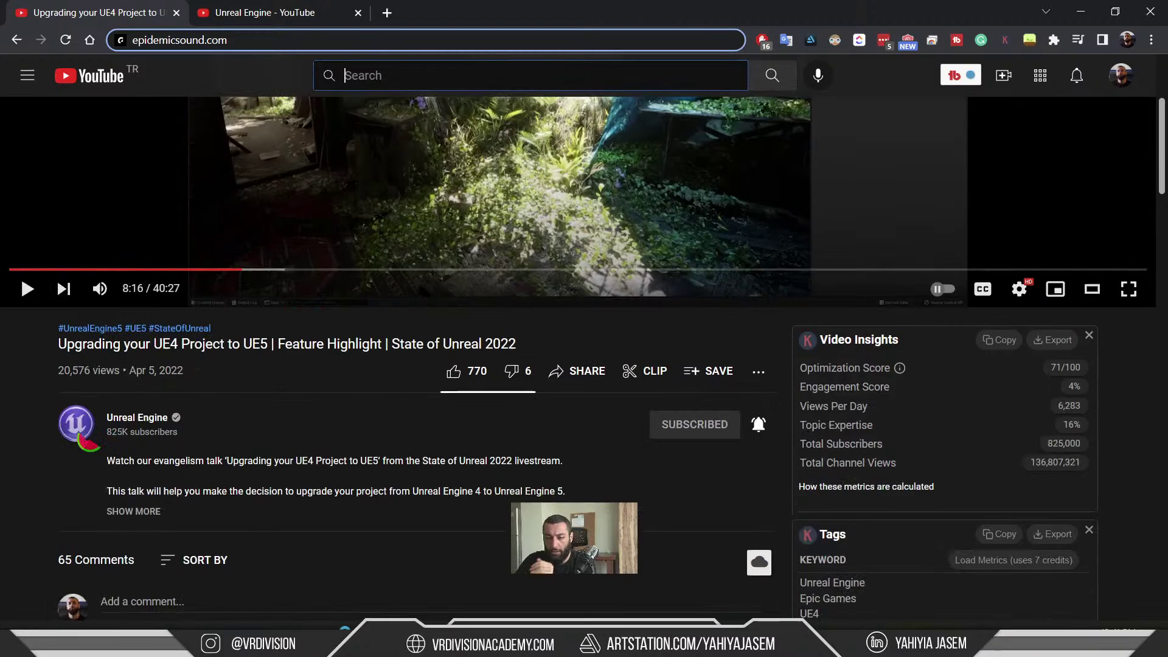
pyautogui.click(152, 417)
pyautogui.click(383, 348)
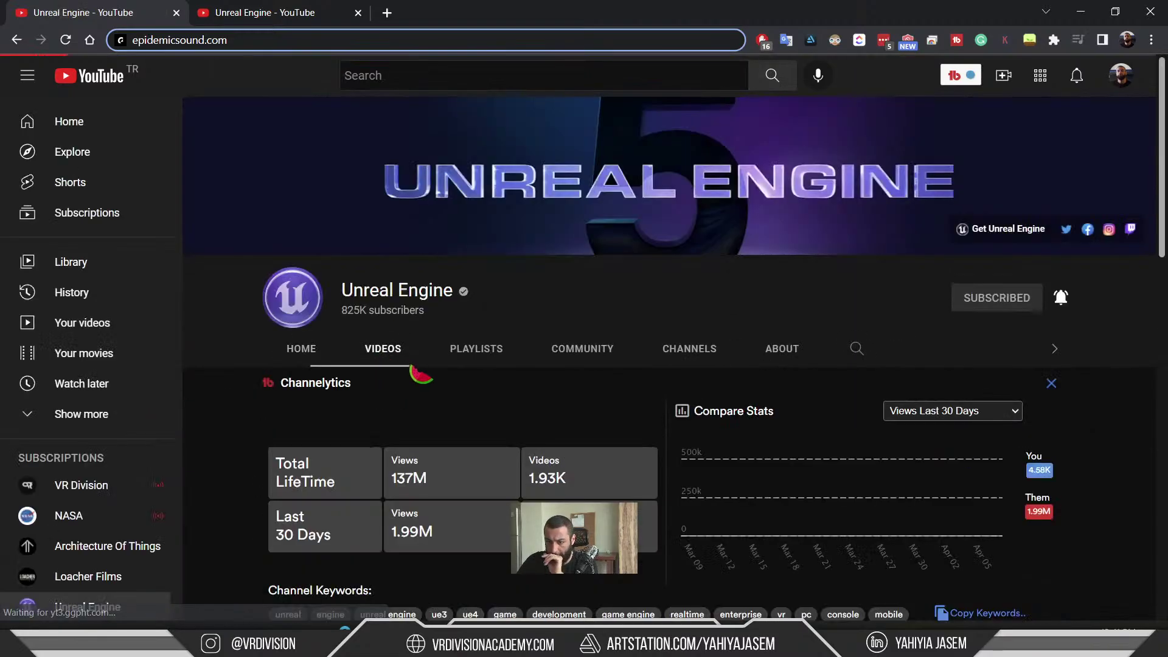
pyautogui.scroll(-4, 840, 381)
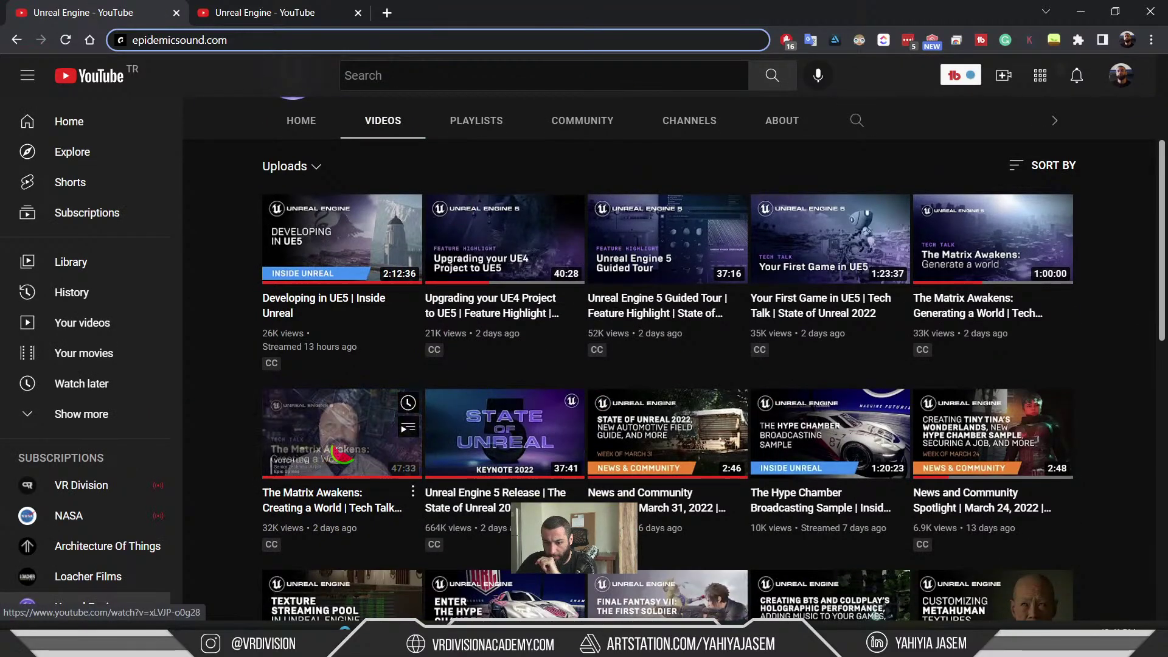
# - Play the Unreal Engine 5 Release keynote from around 11:27 with sound in full screen
pyautogui.click(533, 447)
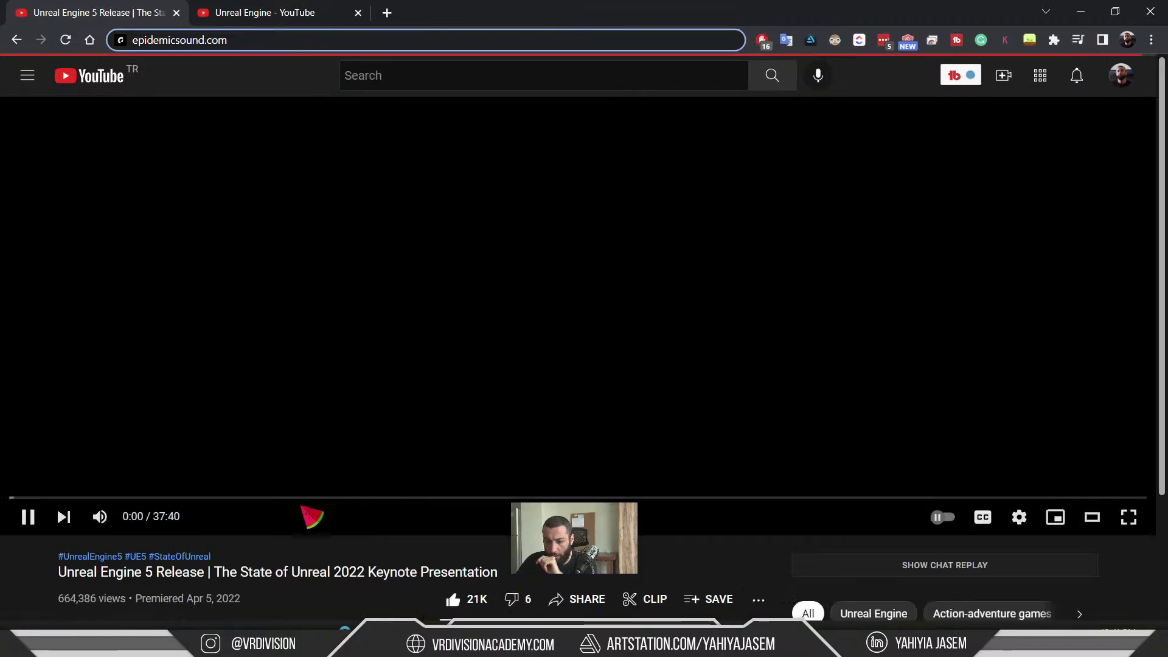
pyautogui.click(99, 516)
pyautogui.click(372, 498)
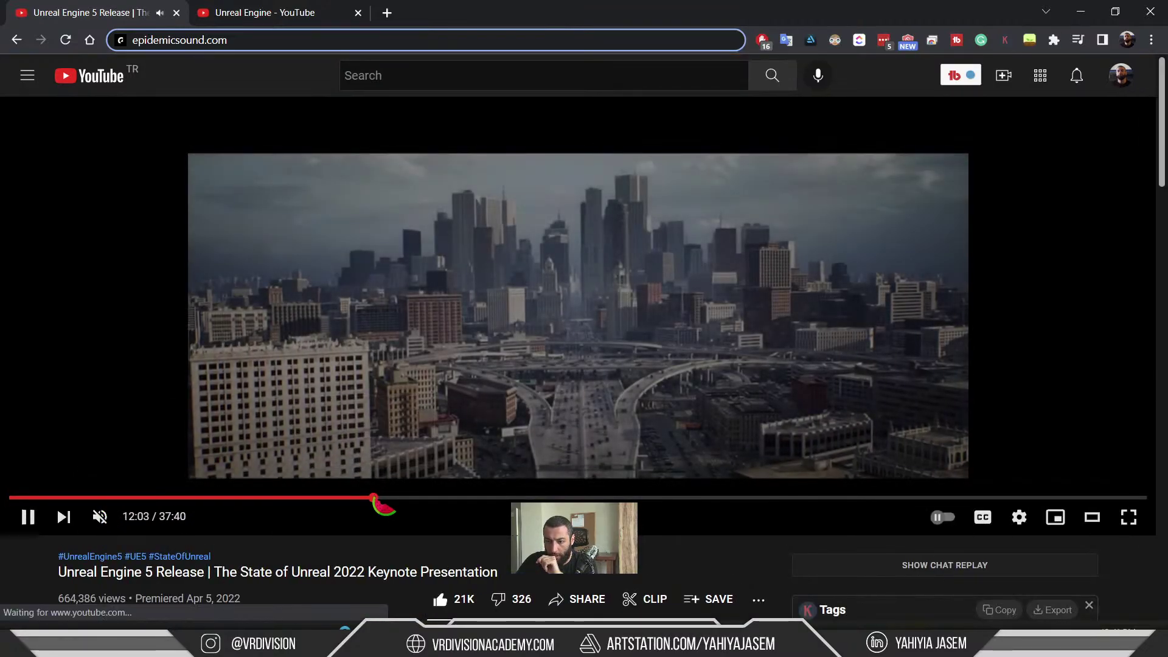
pyautogui.press('m')
pyautogui.click(355, 498)
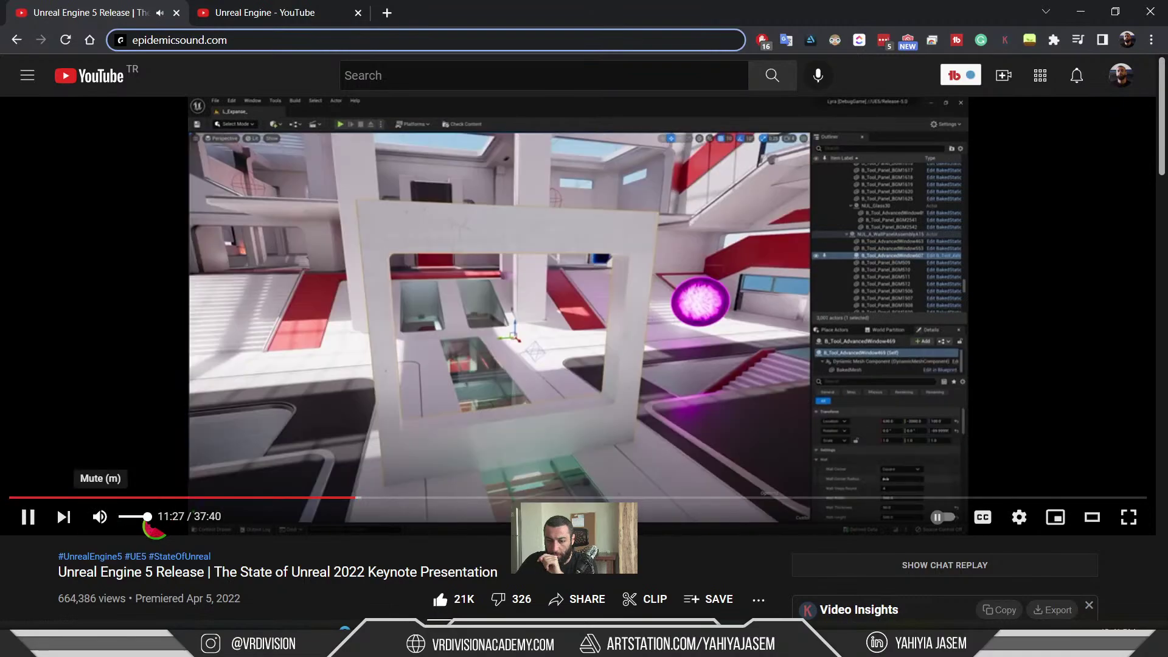
pyautogui.press('f')
pyautogui.press('Left')
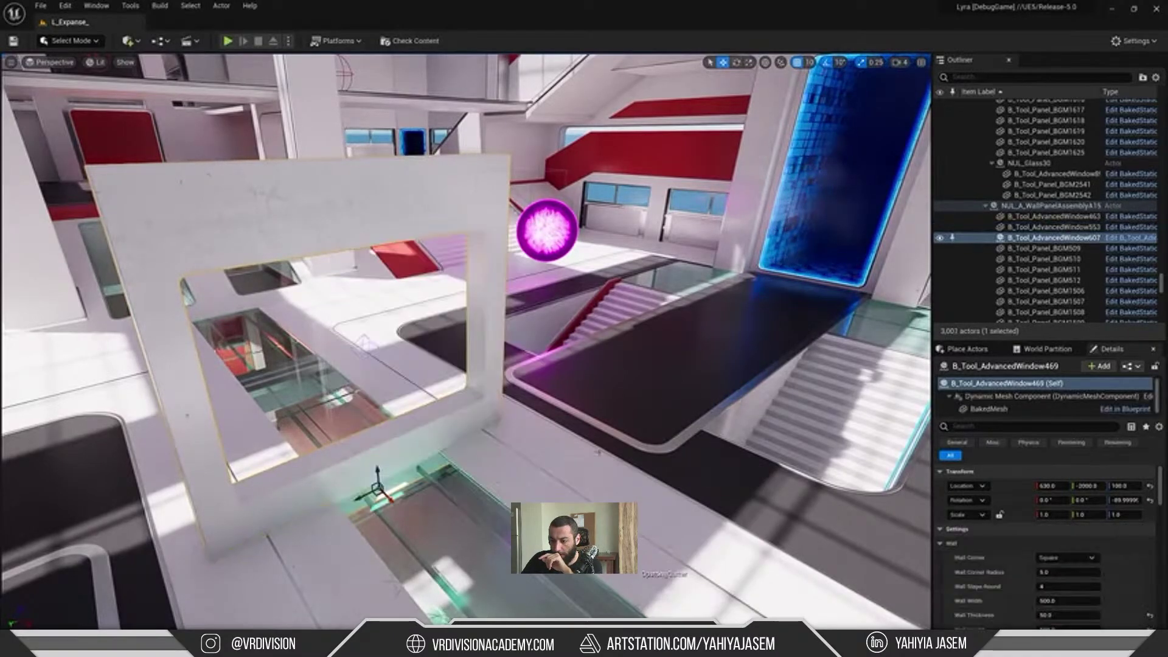
# - Pause the Unreal Engine 5 keynote, leave full screen, minimise the browser, and return to the Small_City_LVL level in Unreal Editor
pyautogui.press('space')
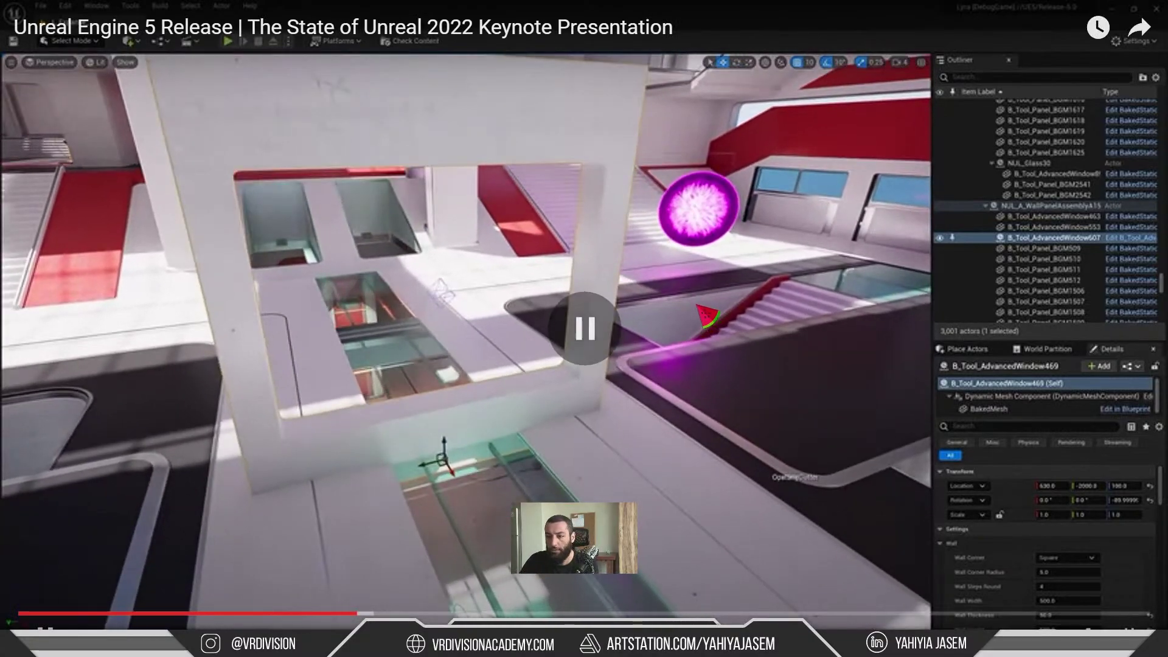
pyautogui.press('Escape')
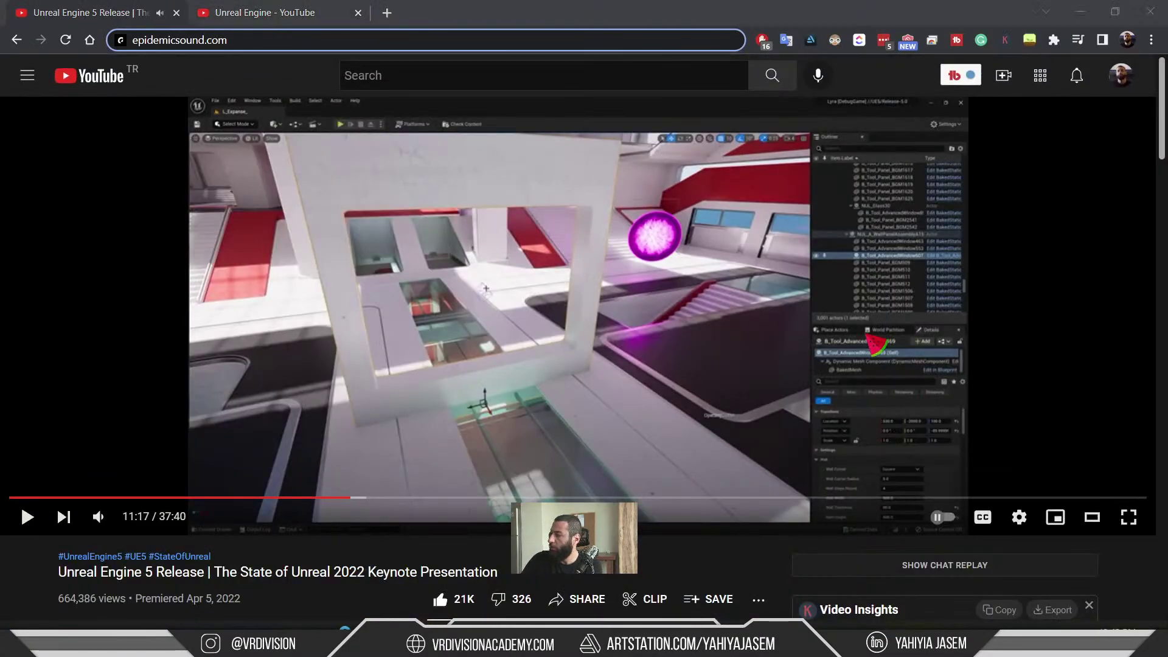
pyautogui.click(1079, 13)
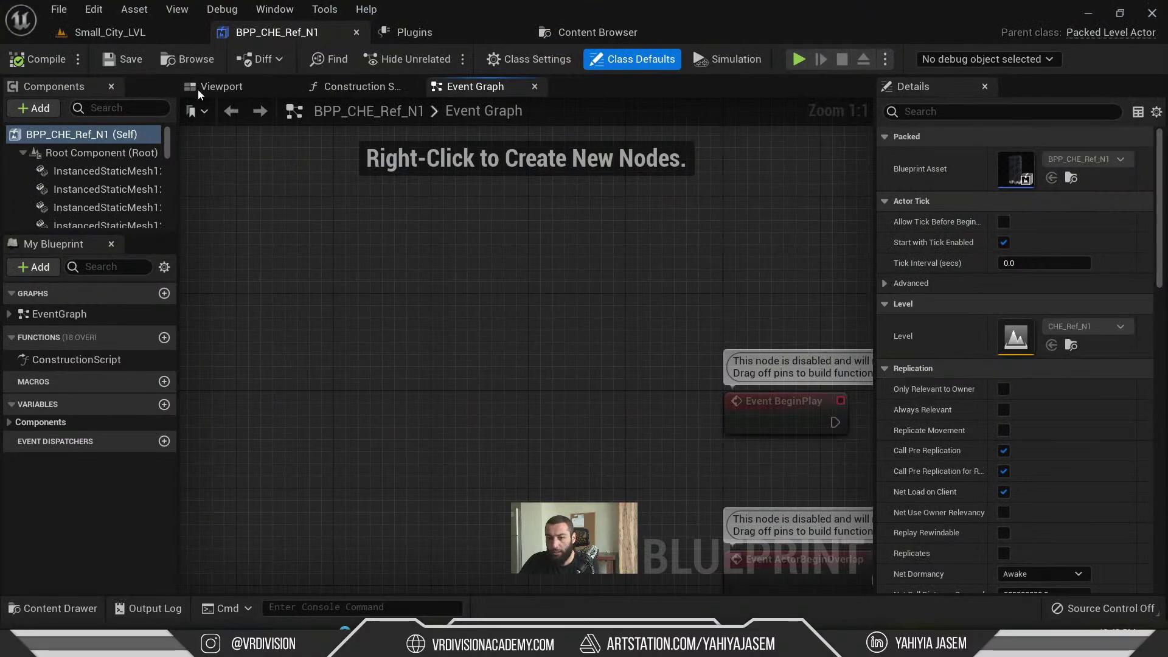
pyautogui.click(119, 37)
# - Review the actor actions available for building BLDG_N154013 in the level, including attaching and copying its file path
pyautogui.rightClick(455, 197)
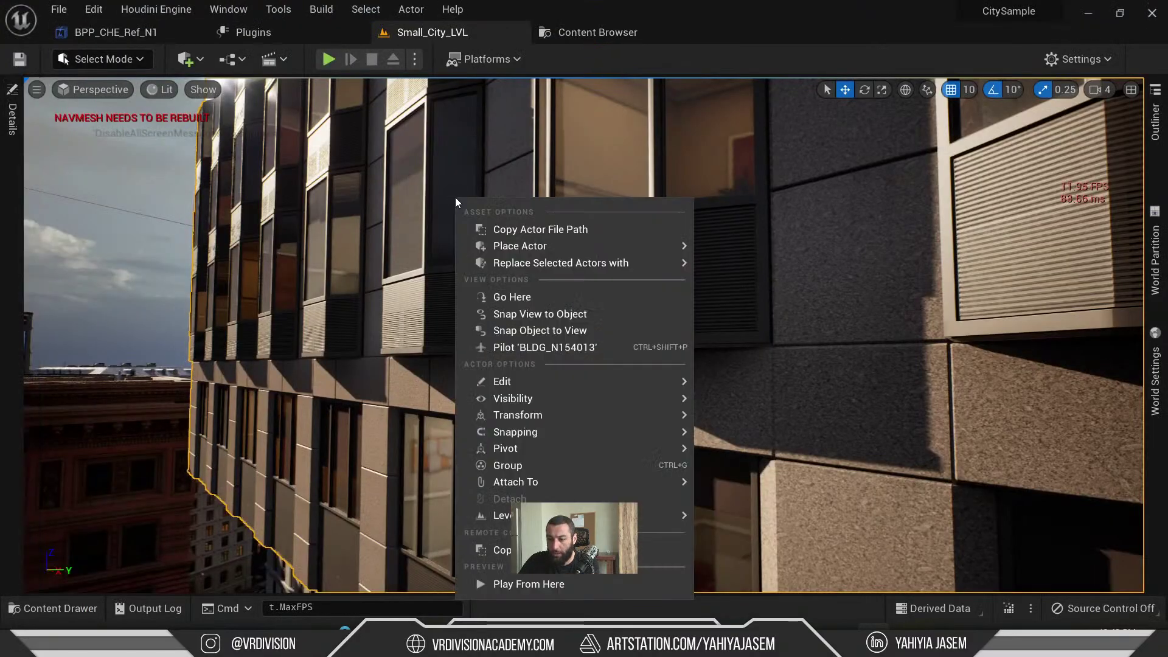
pyautogui.moveTo(584, 515)
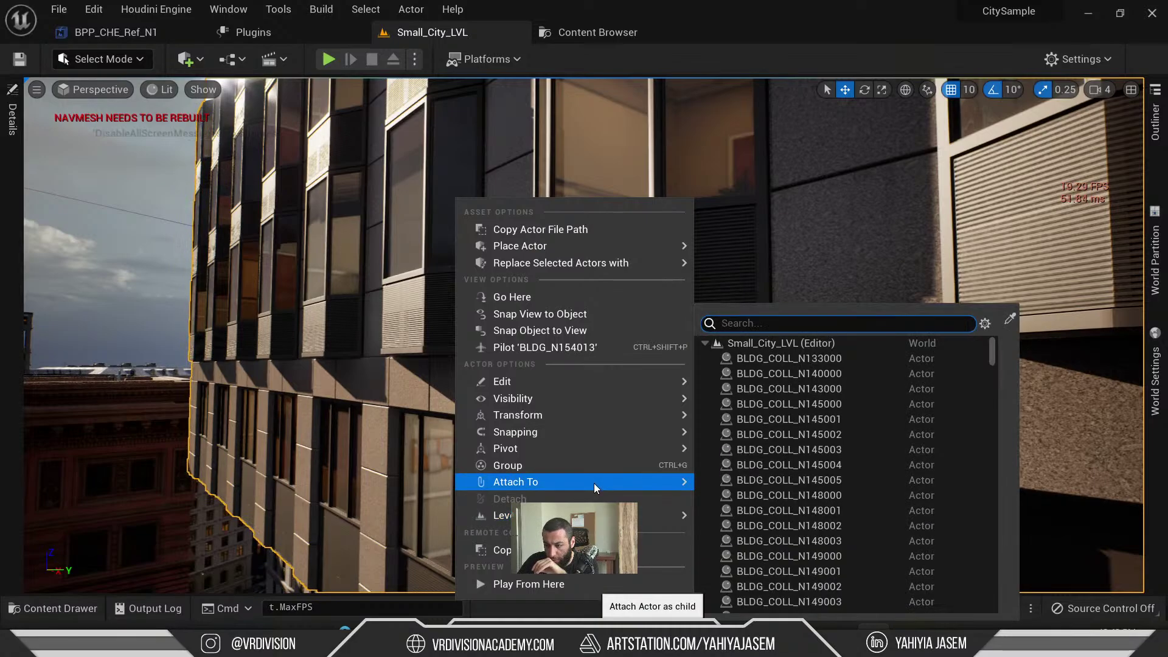
pyautogui.moveTo(608, 449)
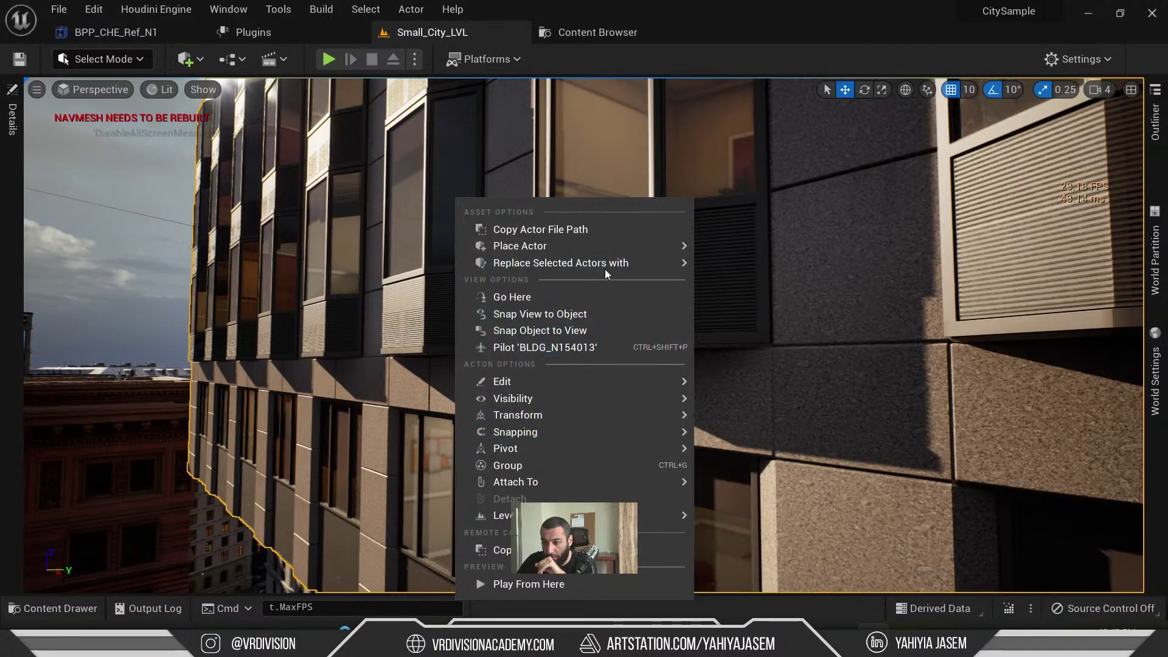
pyautogui.moveTo(605, 263)
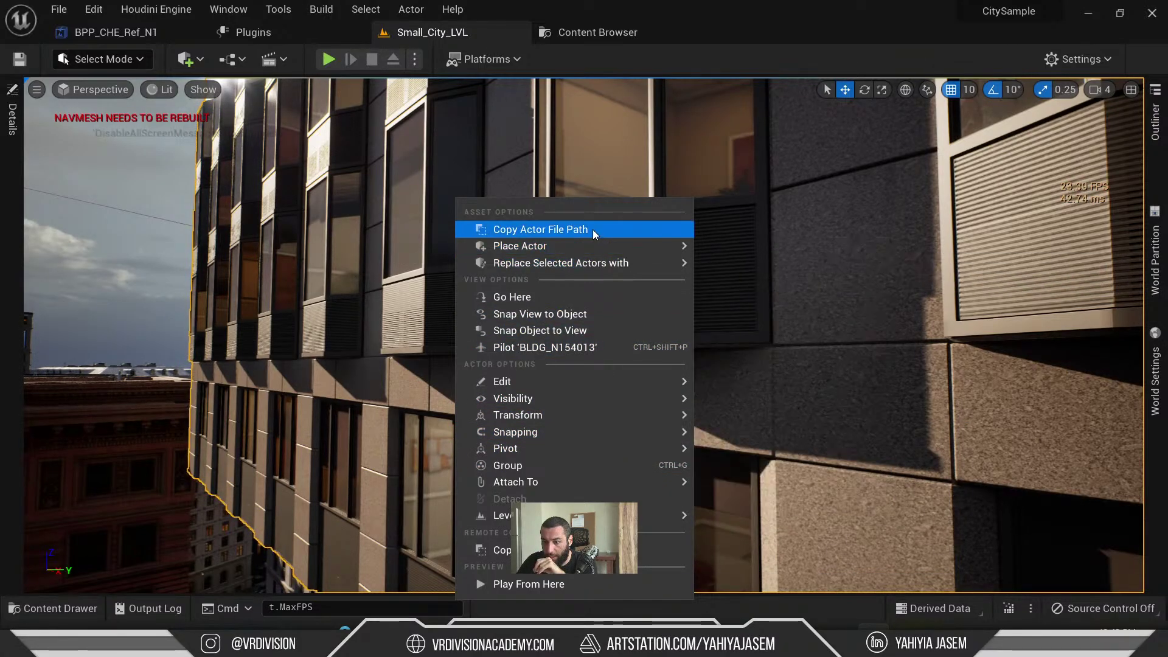
# - Find BLDG_N154013 in the Outliner, and select and pin the neighbouring actor BLDG_N154012
pyautogui.click(1155, 122)
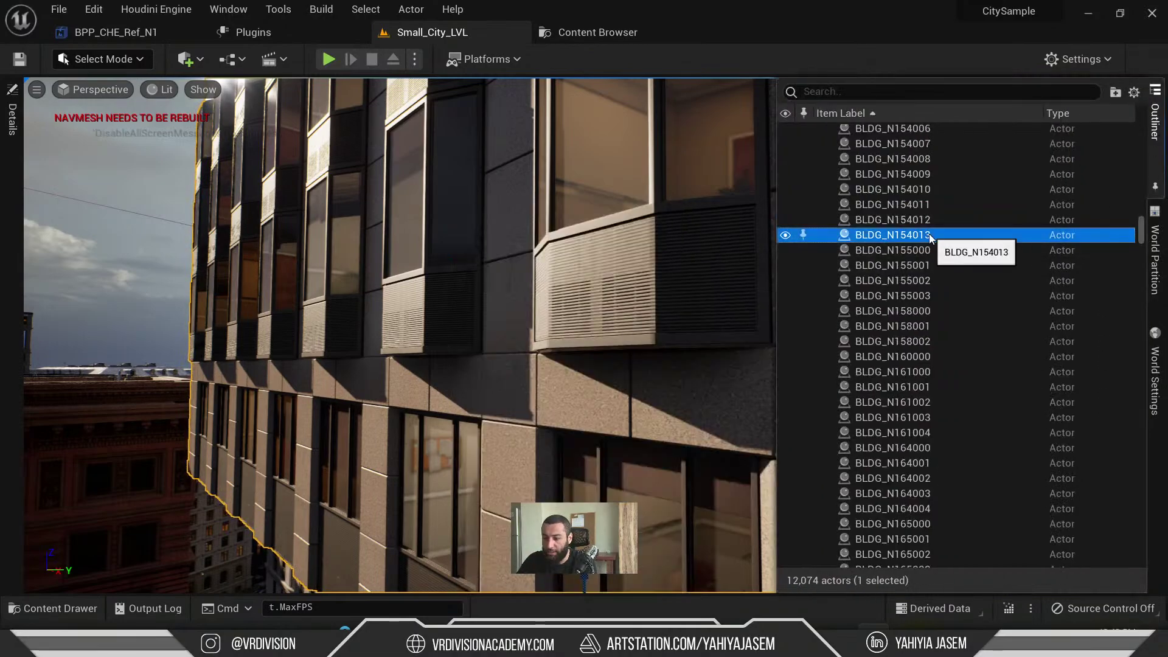
pyautogui.click(890, 237)
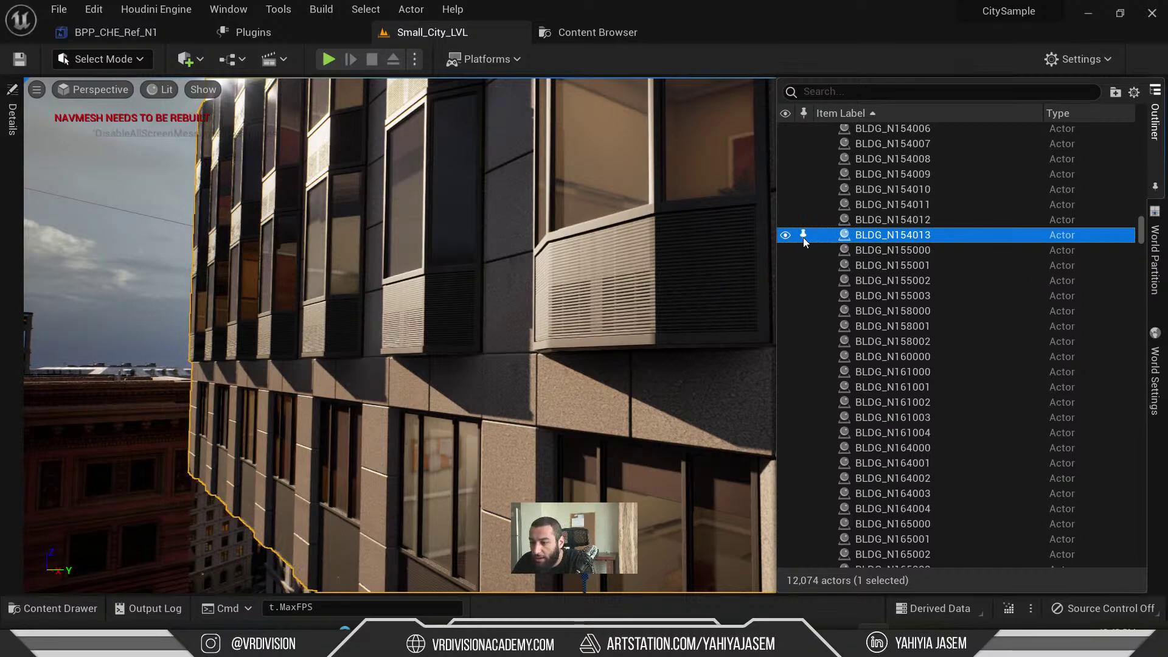
pyautogui.press('Escape')
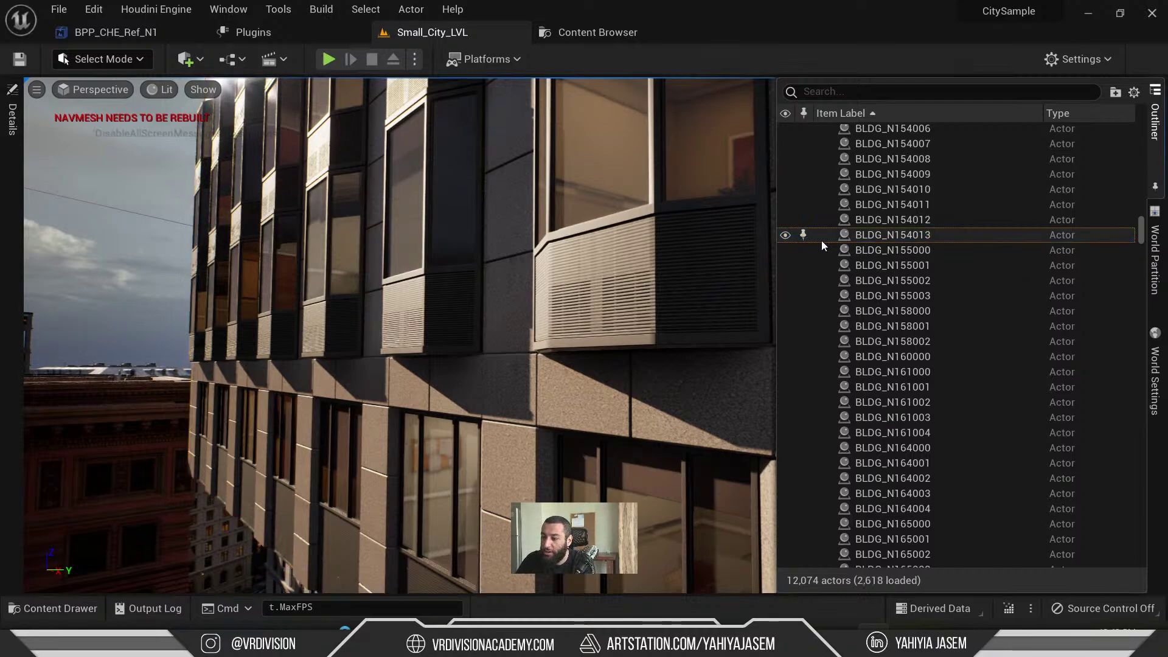
pyautogui.click(958, 236)
pyautogui.press('Escape')
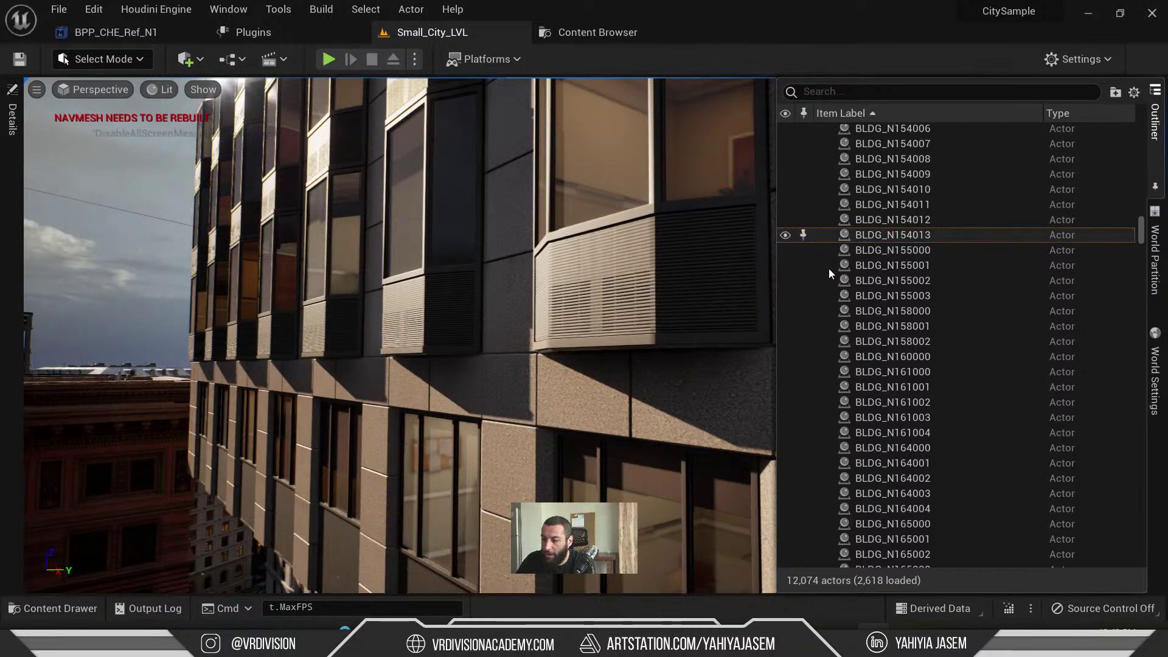
pyautogui.press('Up')
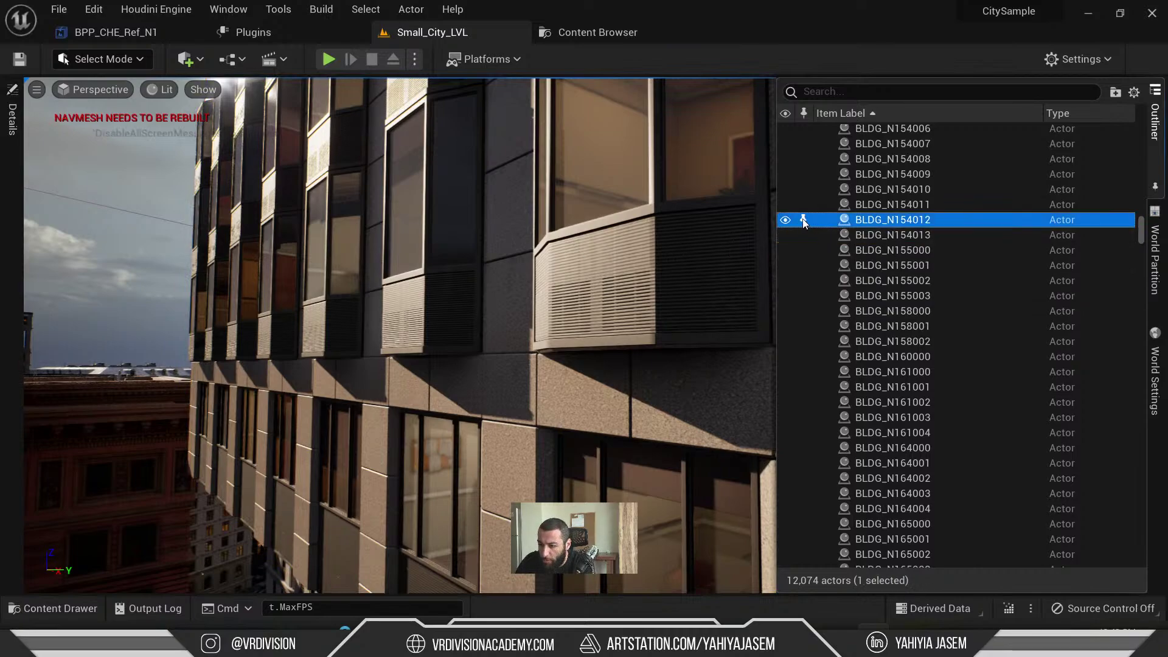
pyautogui.click(745, 255)
pyautogui.press('f')
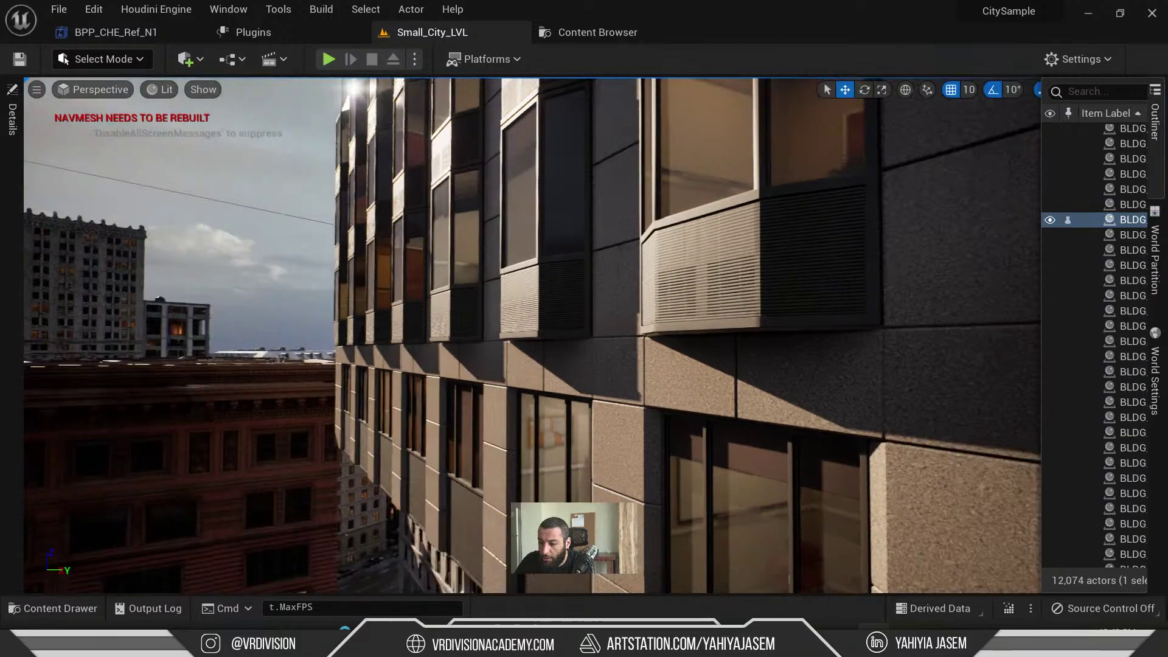
# - Select BLDG_N154012 in the Outliner again and review the actions offered for it
pyautogui.click(1155, 122)
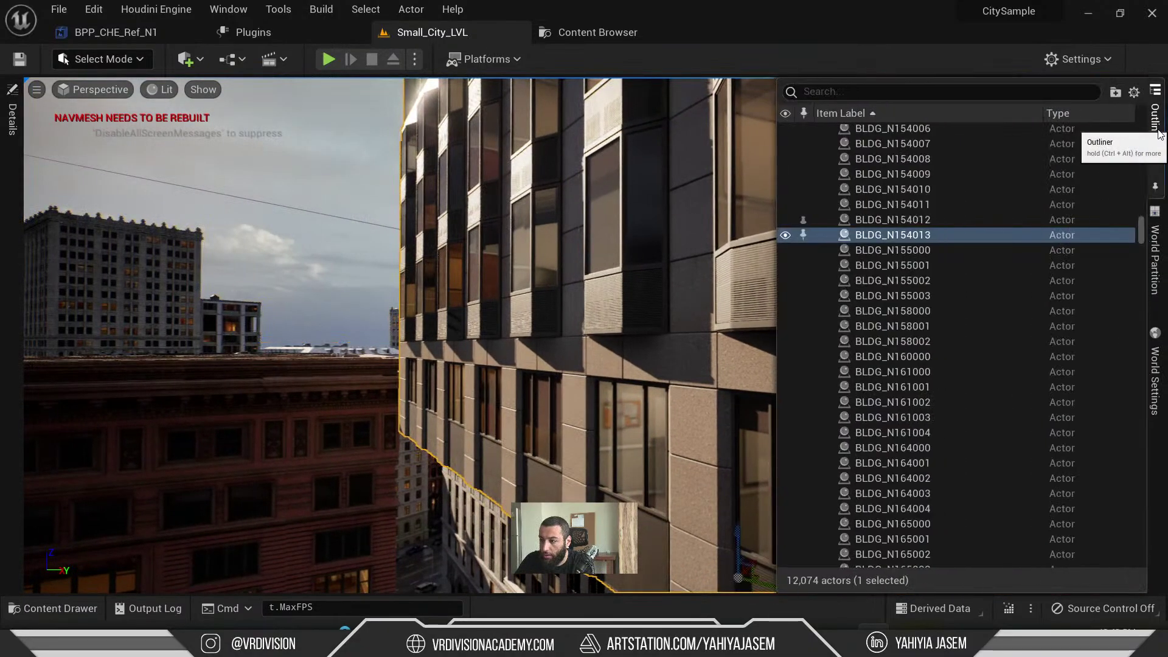
pyautogui.click(950, 280)
pyautogui.click(929, 447)
pyautogui.click(901, 220)
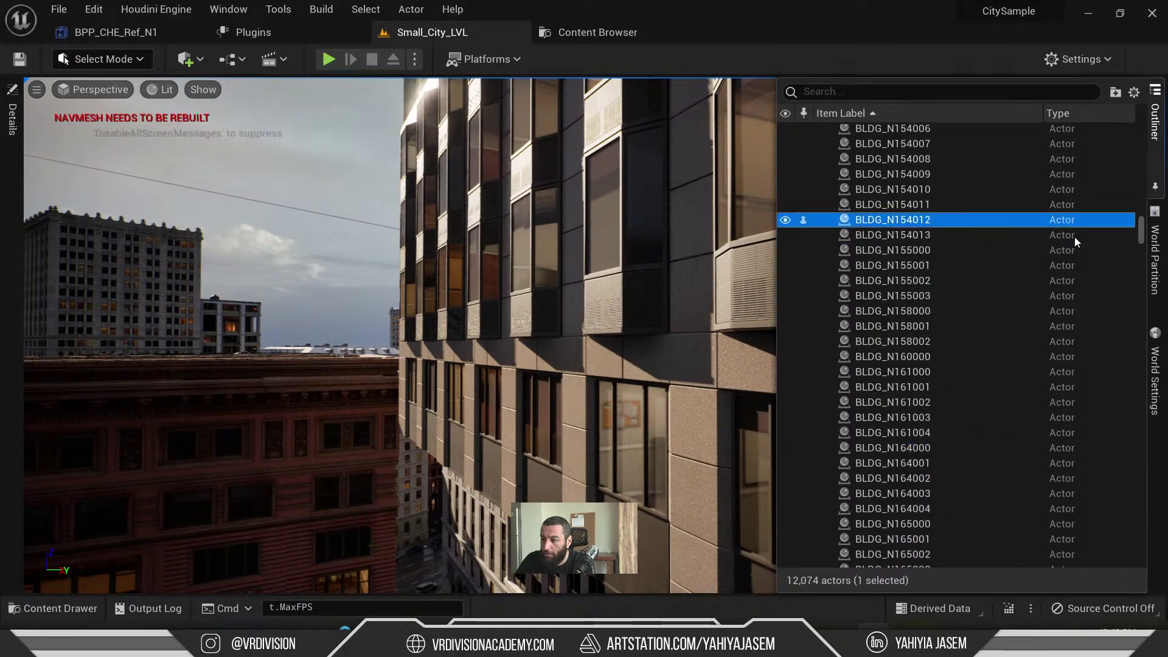
pyautogui.scroll(2, 901, 250)
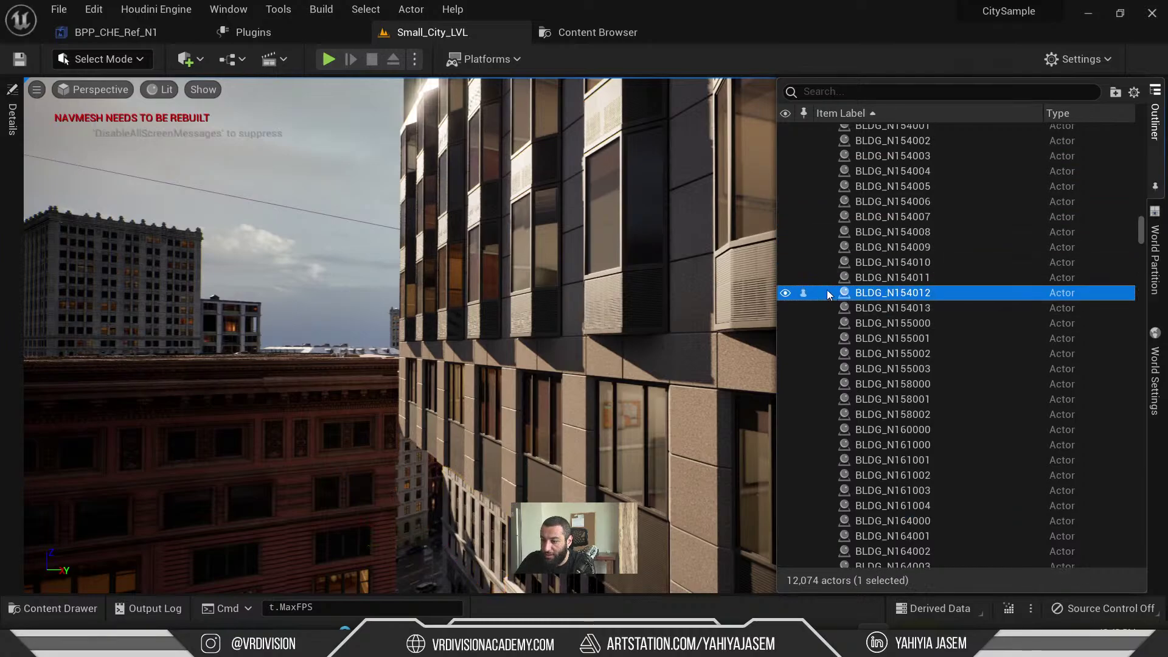
pyautogui.rightClick(896, 293)
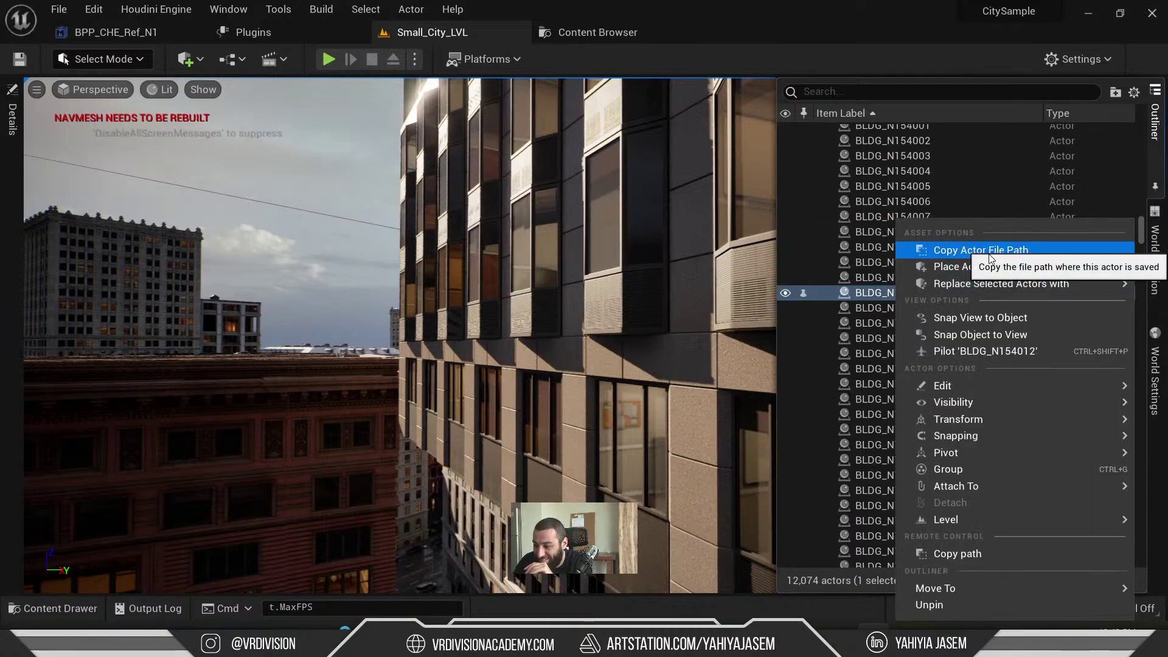
pyautogui.moveTo(995, 393)
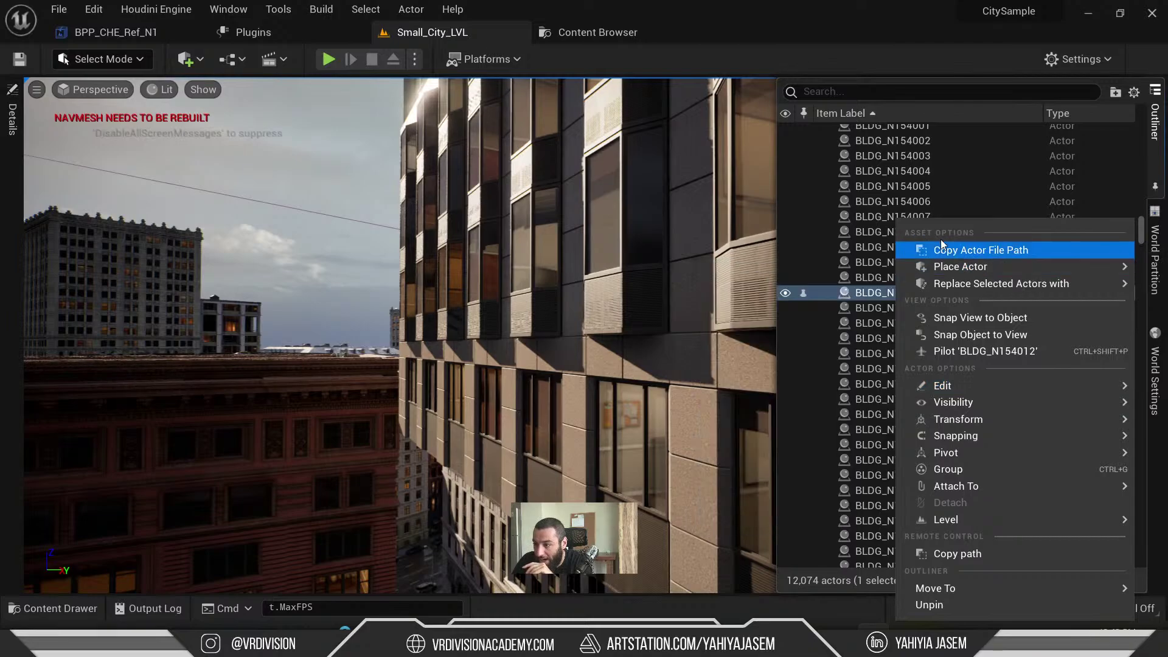
# - Check the replacement options for building BLDG_N154013 directly in the level view
pyautogui.rightClick(491, 275)
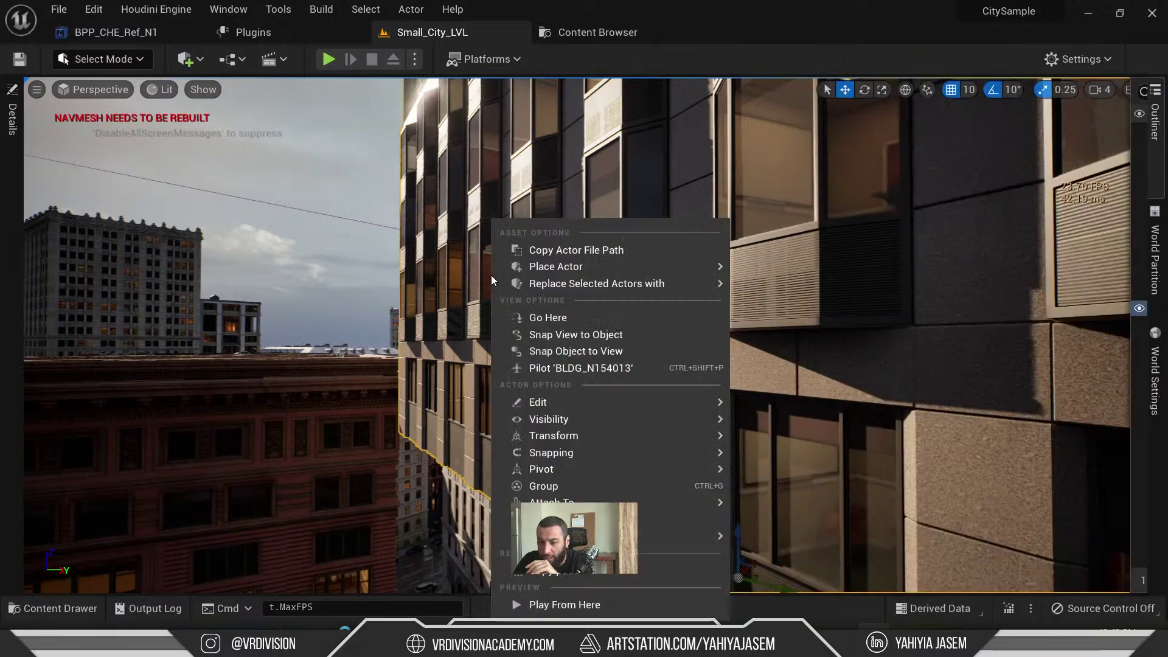
pyautogui.moveTo(584, 401)
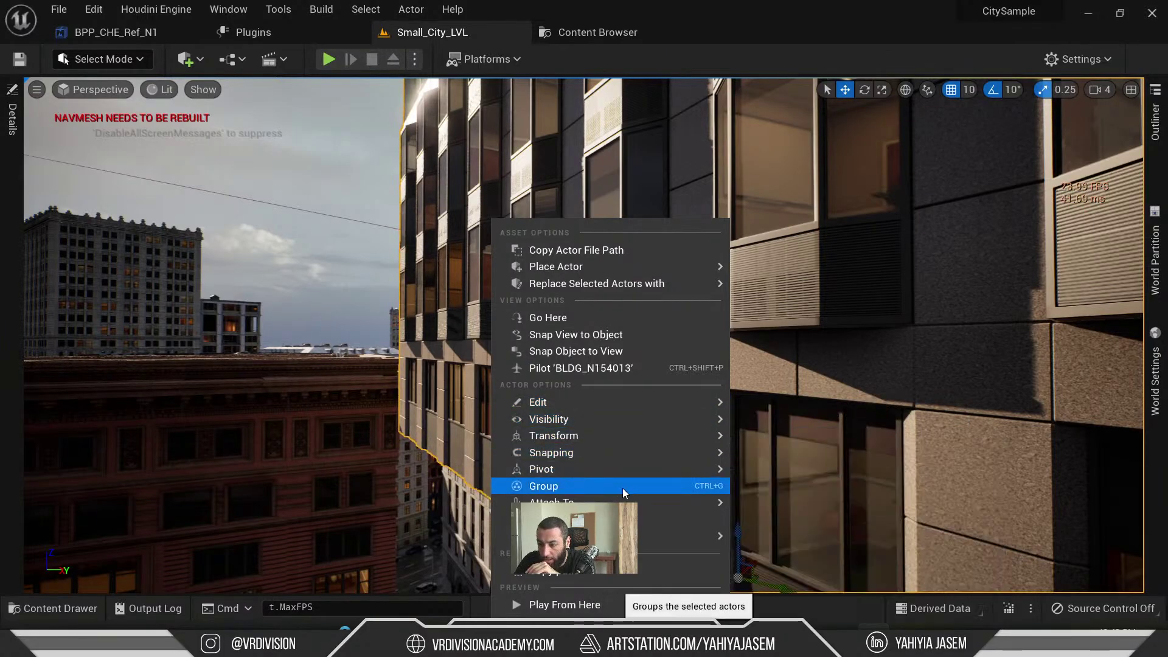
pyautogui.moveTo(627, 503)
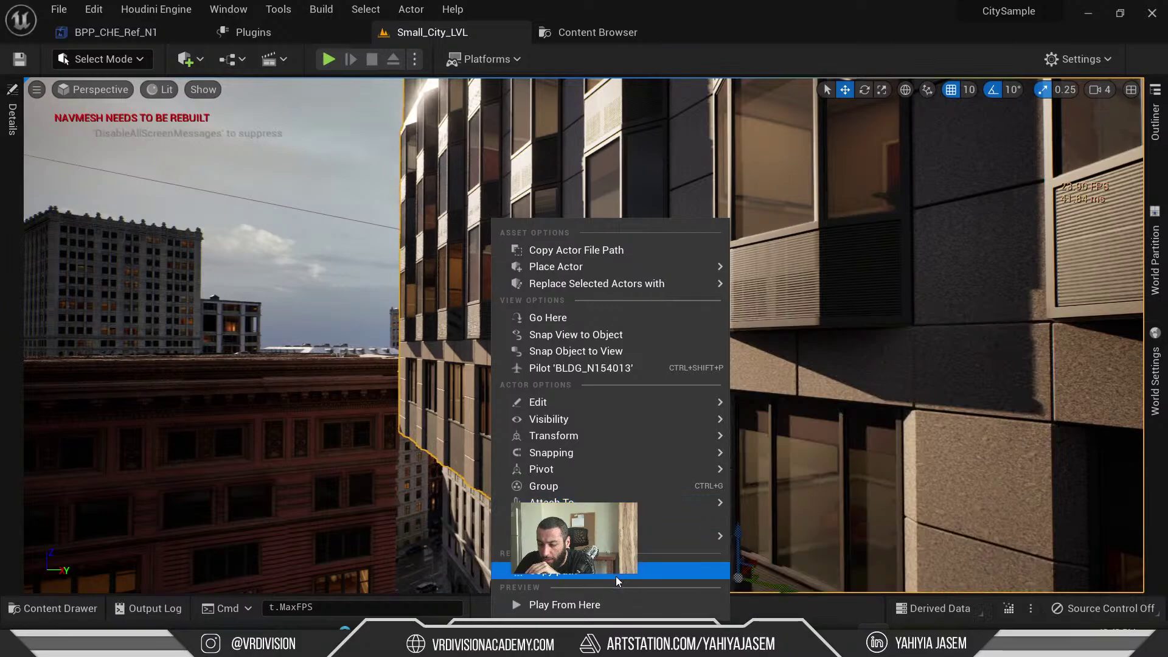
pyautogui.moveTo(618, 269)
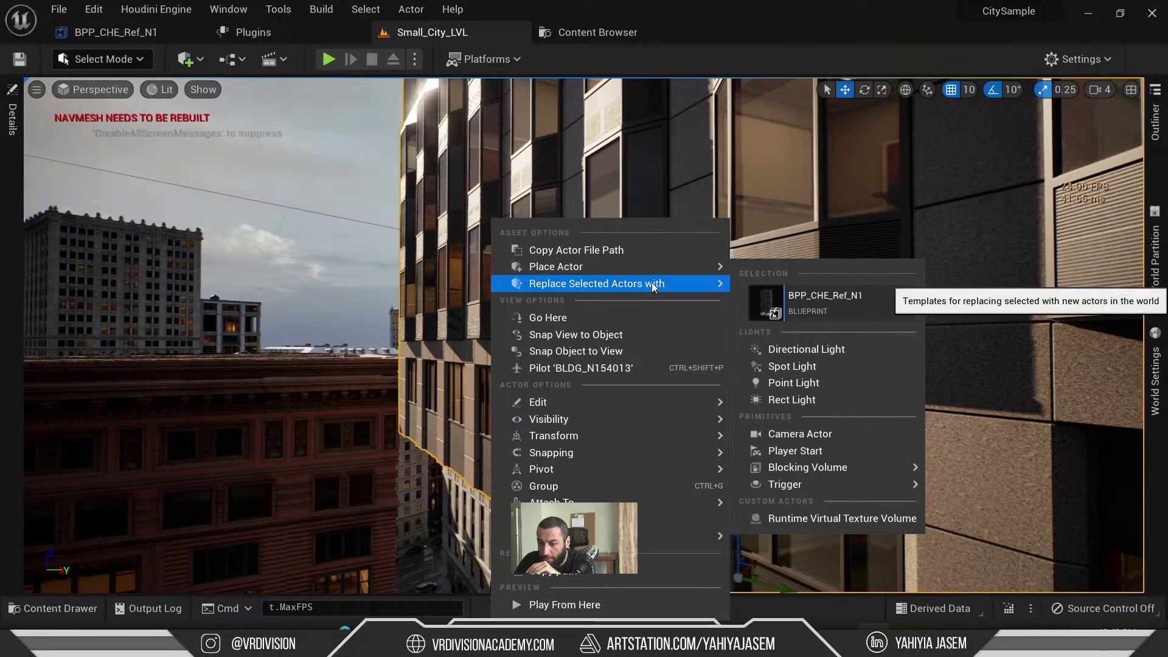
pyautogui.moveTo(655, 285)
# - Reselect BLDG_N154012 in the Outliner and check its Place Actor options
pyautogui.click(1156, 127)
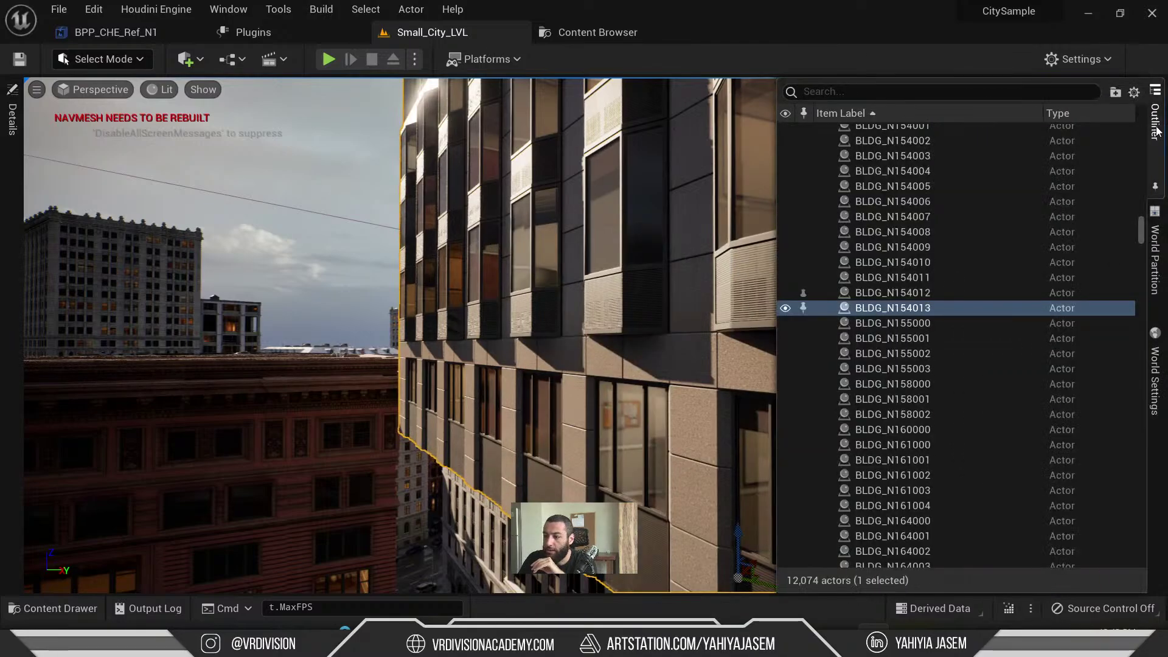
pyautogui.click(892, 293)
pyautogui.rightClick(892, 293)
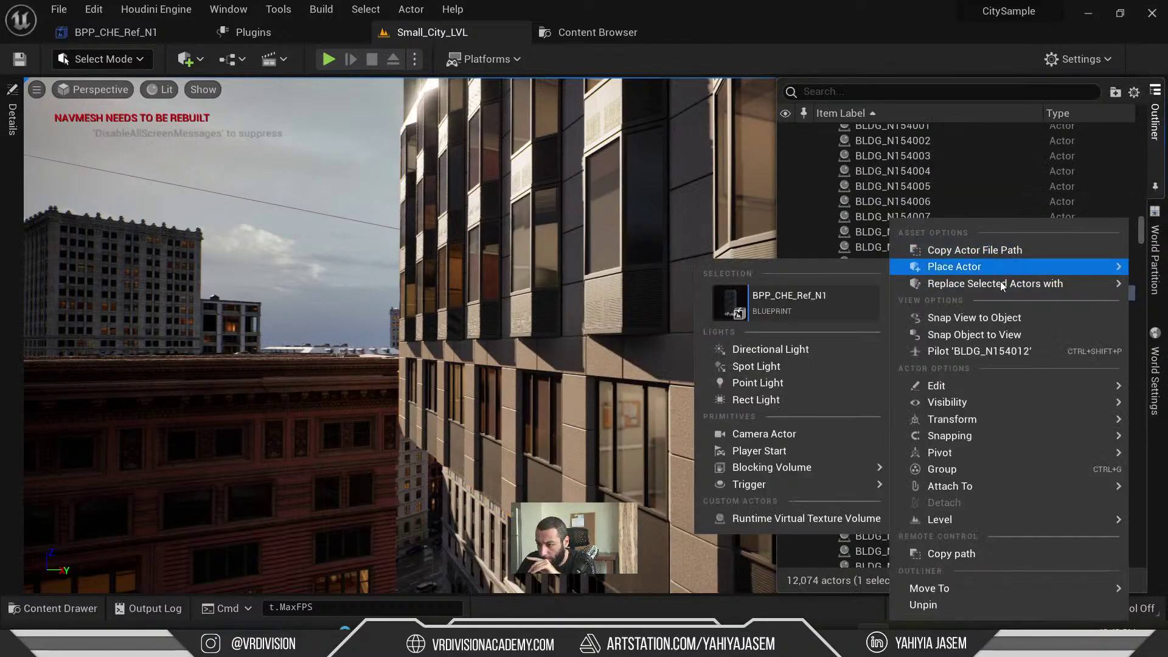
pyautogui.moveTo(967, 405)
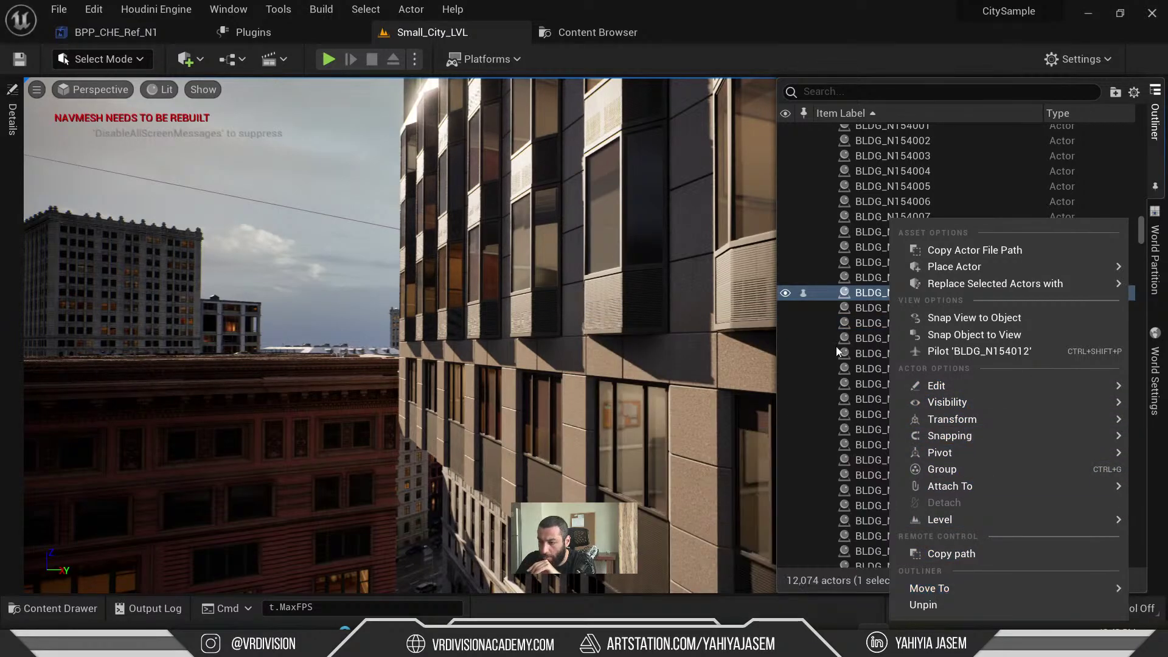
pyautogui.click(862, 291)
# - Inspect the instanced static mesh components of BLDG_N154012, including its L8, L3 and L2 meshes
pyautogui.moveTo(417, 337); pyautogui.dragTo(706, 305, button='right')
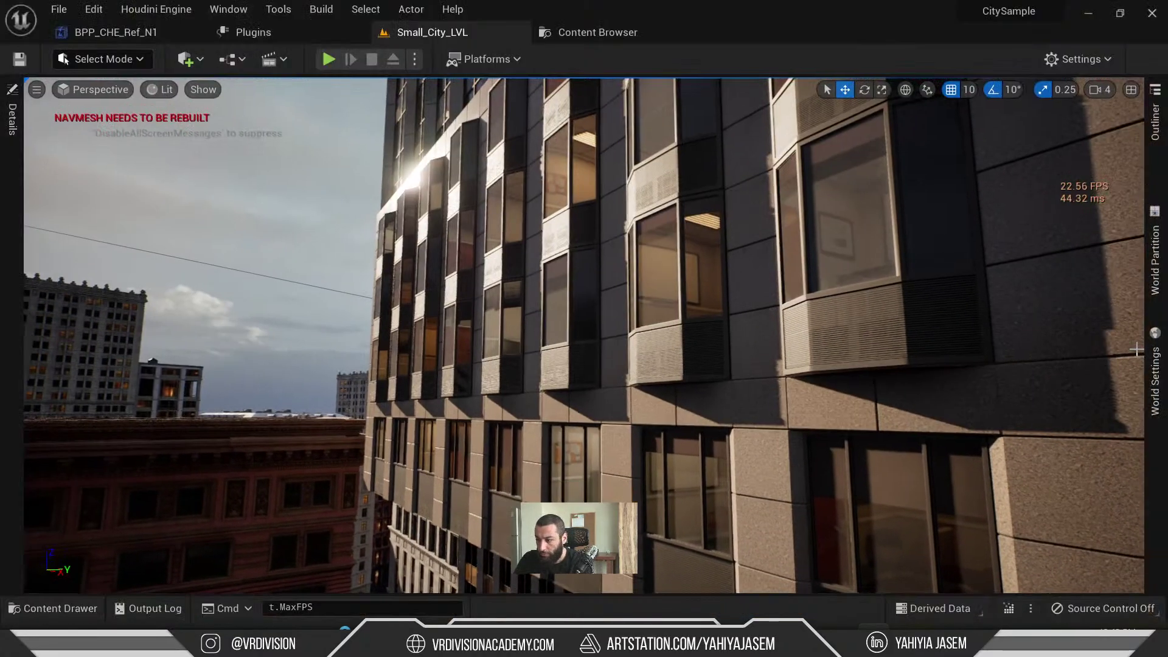
pyautogui.click(17, 129)
pyautogui.scroll(-3, 159, 216)
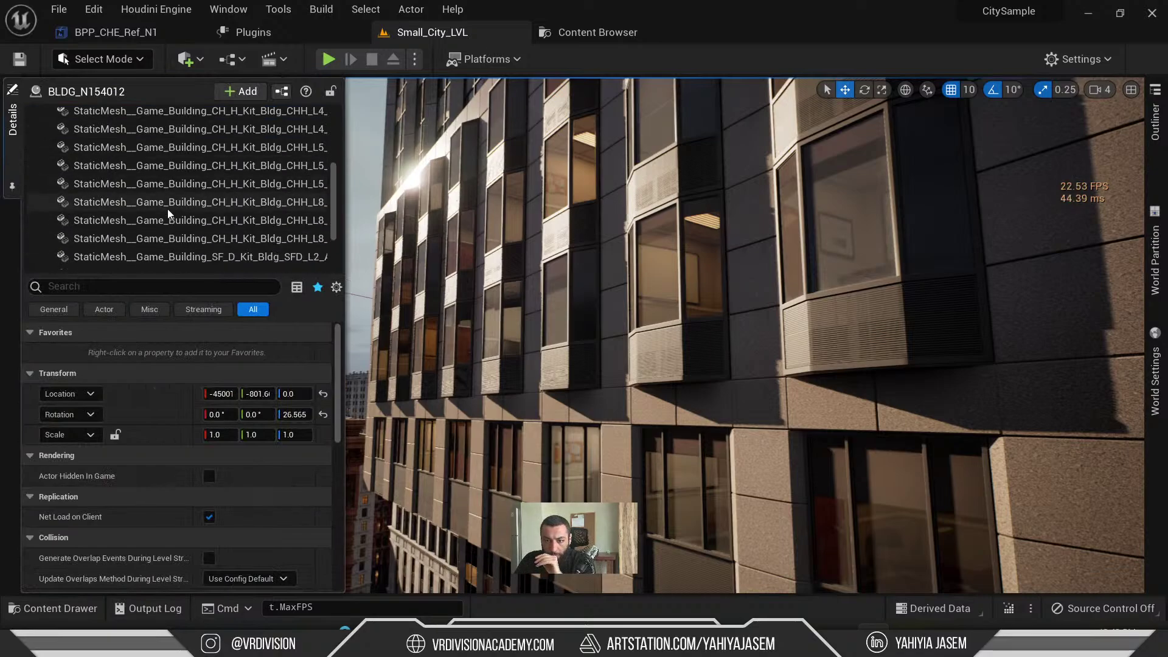
pyautogui.click(165, 239)
pyautogui.click(171, 202)
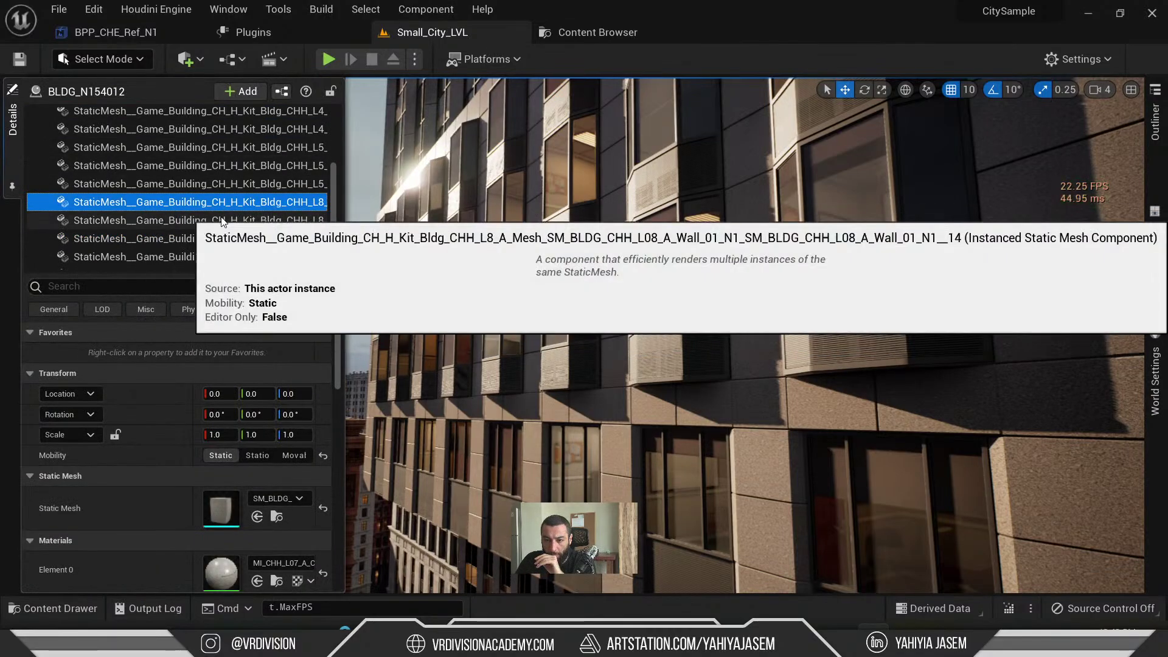
pyautogui.scroll(5, 224, 211)
pyautogui.click(243, 160)
pyautogui.scroll(3, 258, 196)
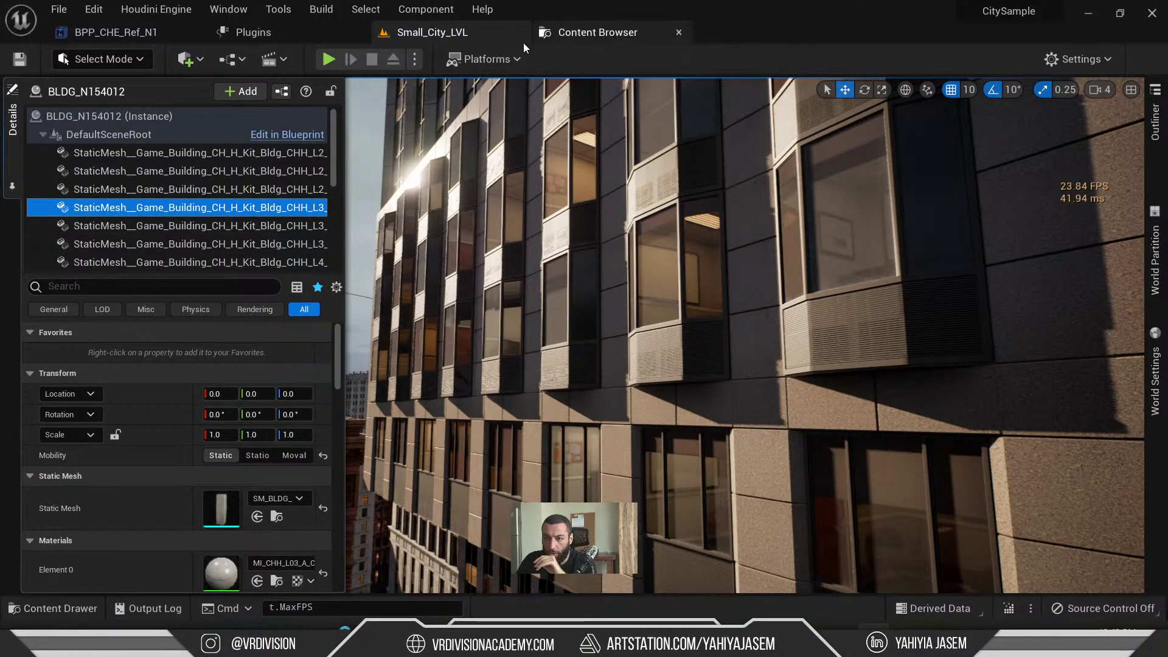
pyautogui.click(189, 172)
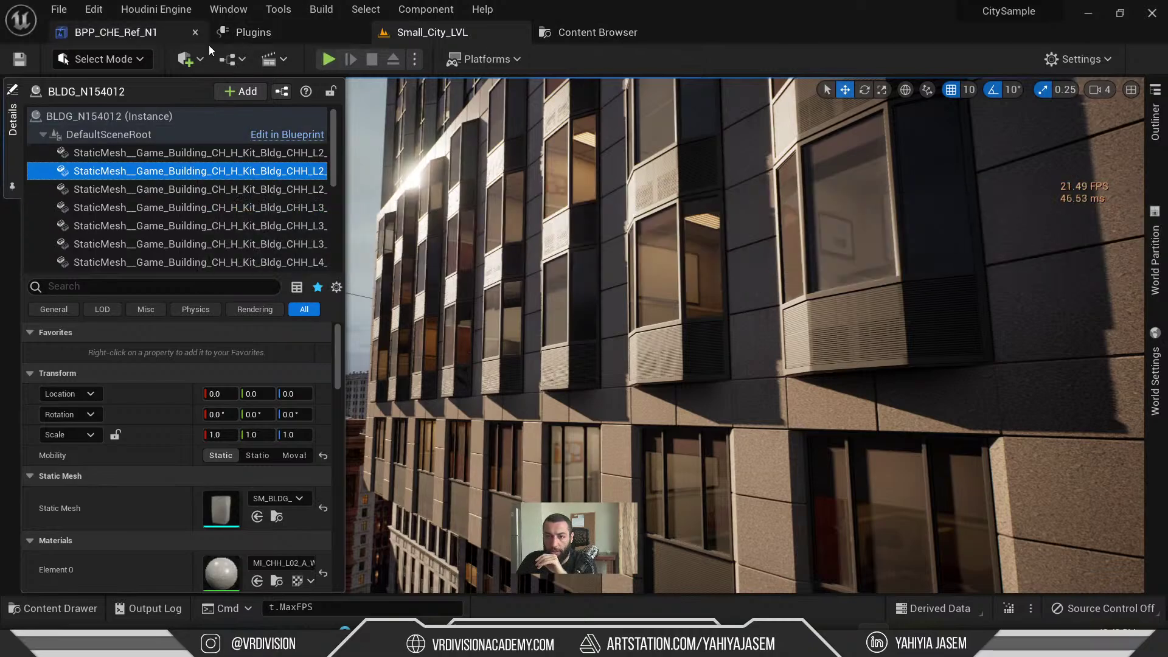
# - Locate the BPP_CHE_Ref_N1 blueprint's asset in the Content Browser, and return to the Small_City_LVL level
pyautogui.click(127, 33)
pyautogui.click(192, 63)
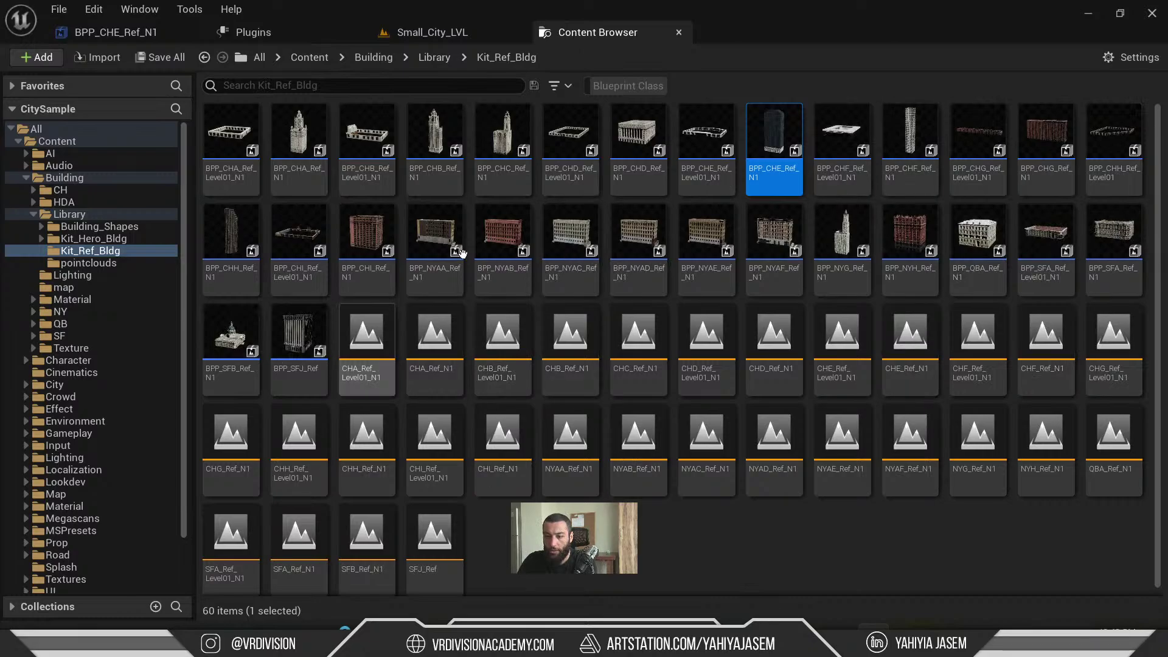
pyautogui.click(446, 31)
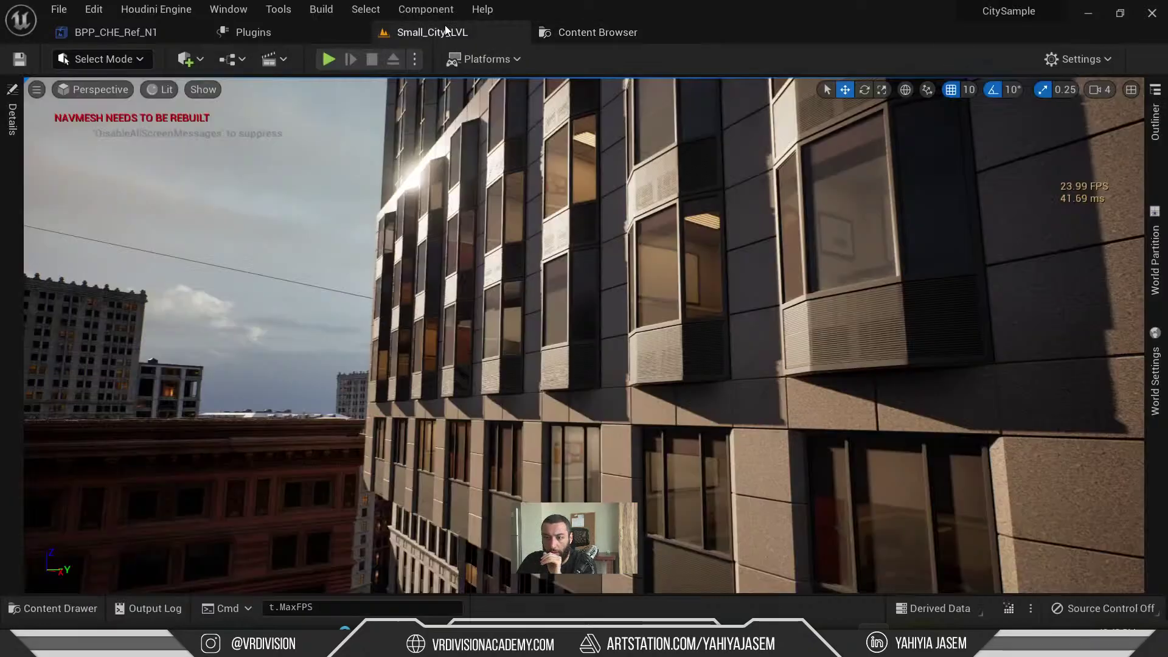
# - View the BPP_CHE_Ref_N1 building in its blueprint's 3D viewport and select the central facade mesh
pyautogui.click(253, 32)
pyautogui.click(163, 33)
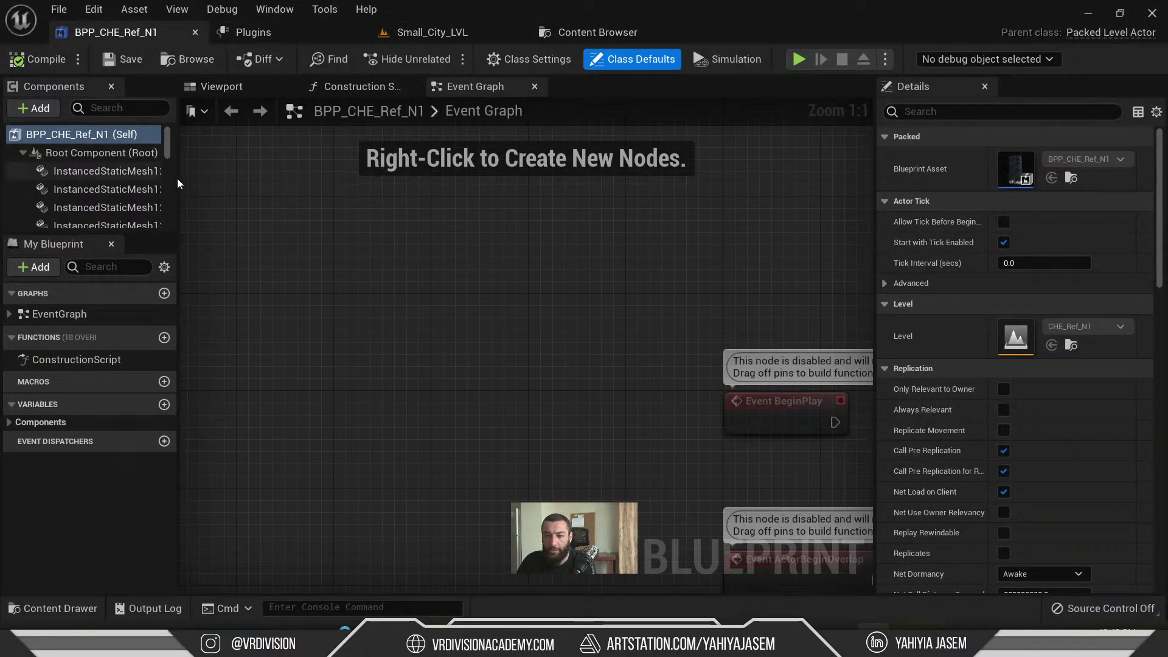
pyautogui.click(225, 87)
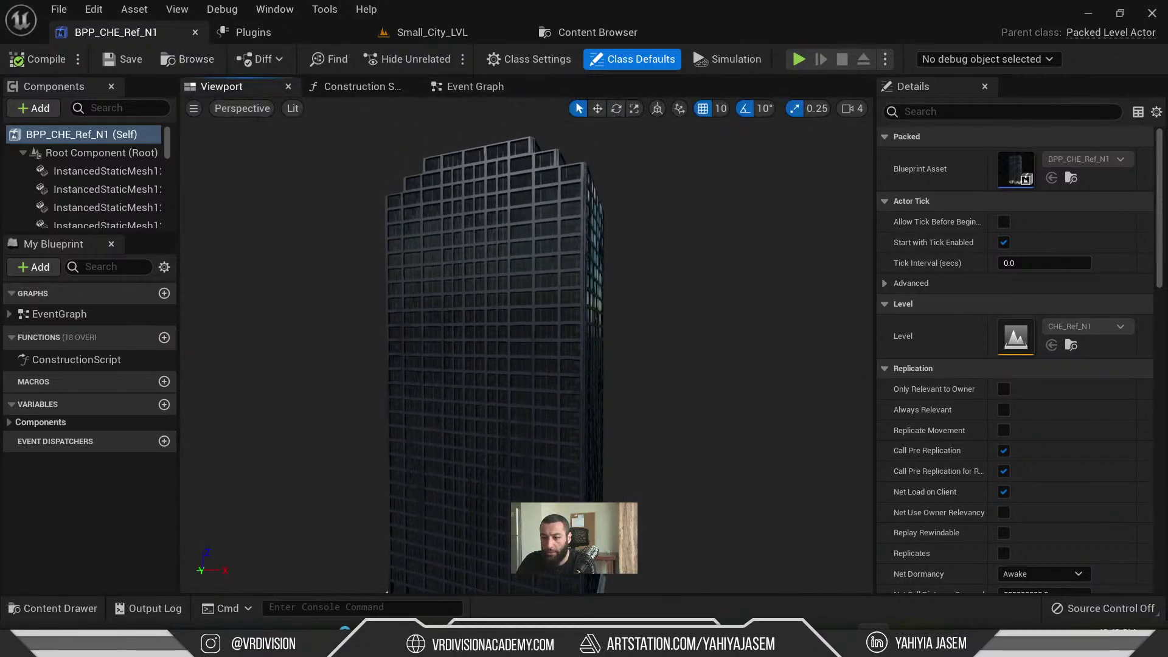
pyautogui.moveTo(527, 340); pyautogui.dragTo(588, 365, button='right')
pyautogui.click(426, 277)
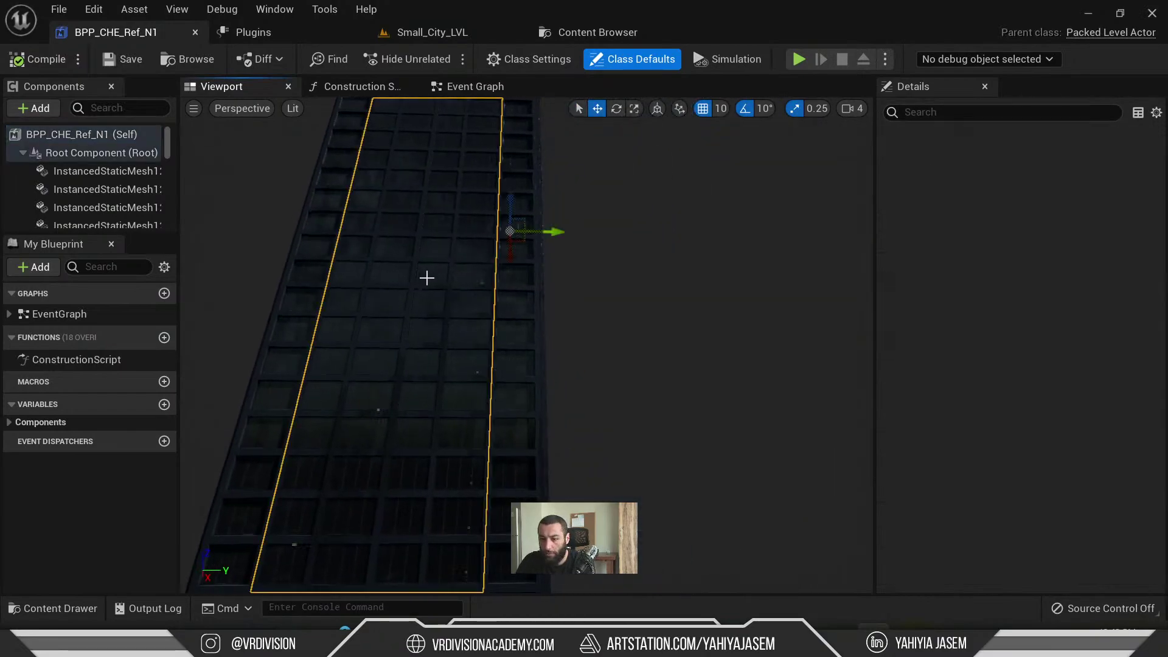
# - Open the selected central facade component's static mesh in its own editor and inspect the wall panel's glass up close
pyautogui.scroll(-2, 973, 475)
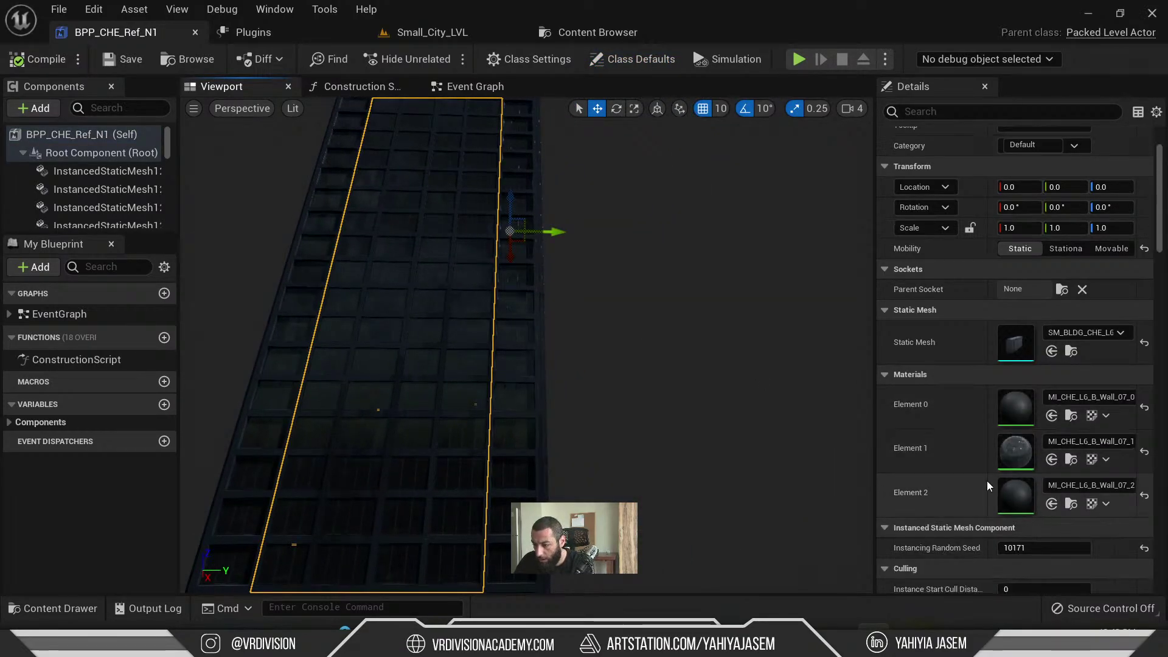
pyautogui.doubleClick(1015, 334)
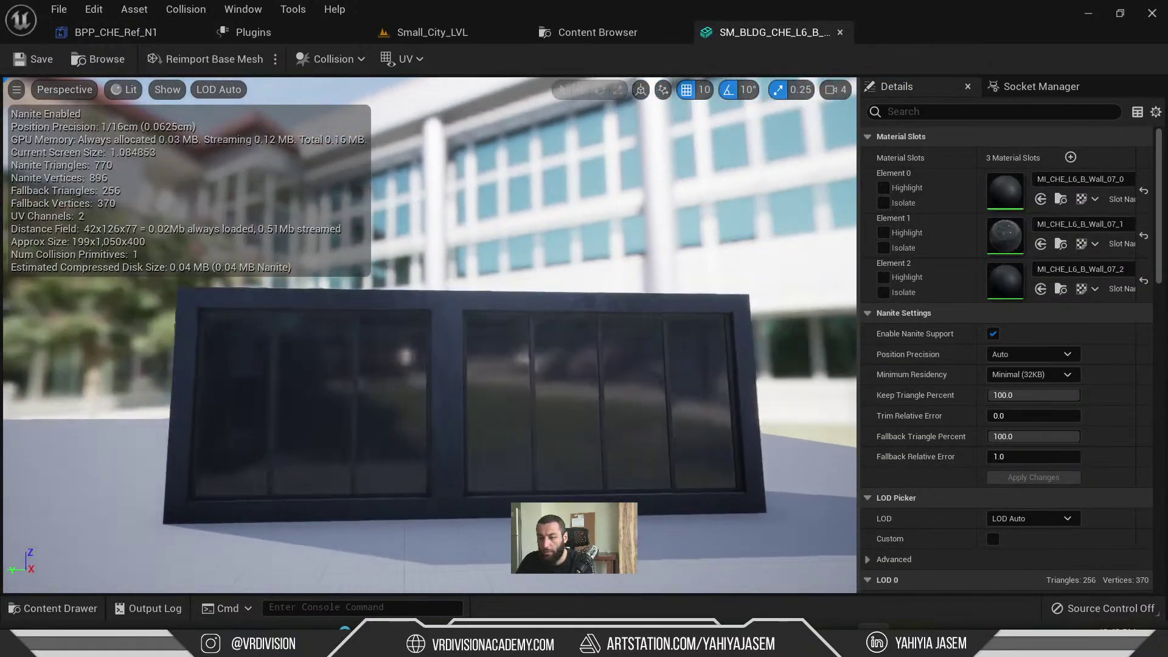
pyautogui.moveTo(429, 334); pyautogui.dragTo(484, 361, button='right')
pyautogui.click(407, 32)
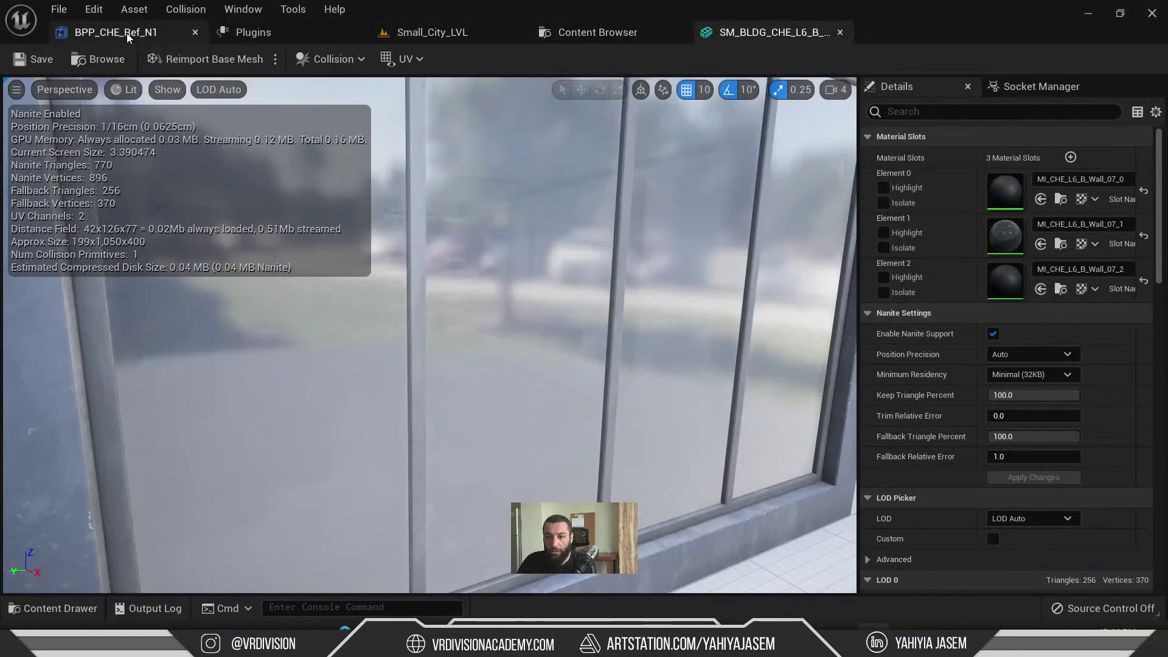
# - Place the BPP_CHE_Ref_N1 tab beside the mesh editor, widen its Components list, and view InstancedStaticMesh92 and InstancedStaticMesh93
pyautogui.moveTo(115, 32); pyautogui.dragTo(624, 33)
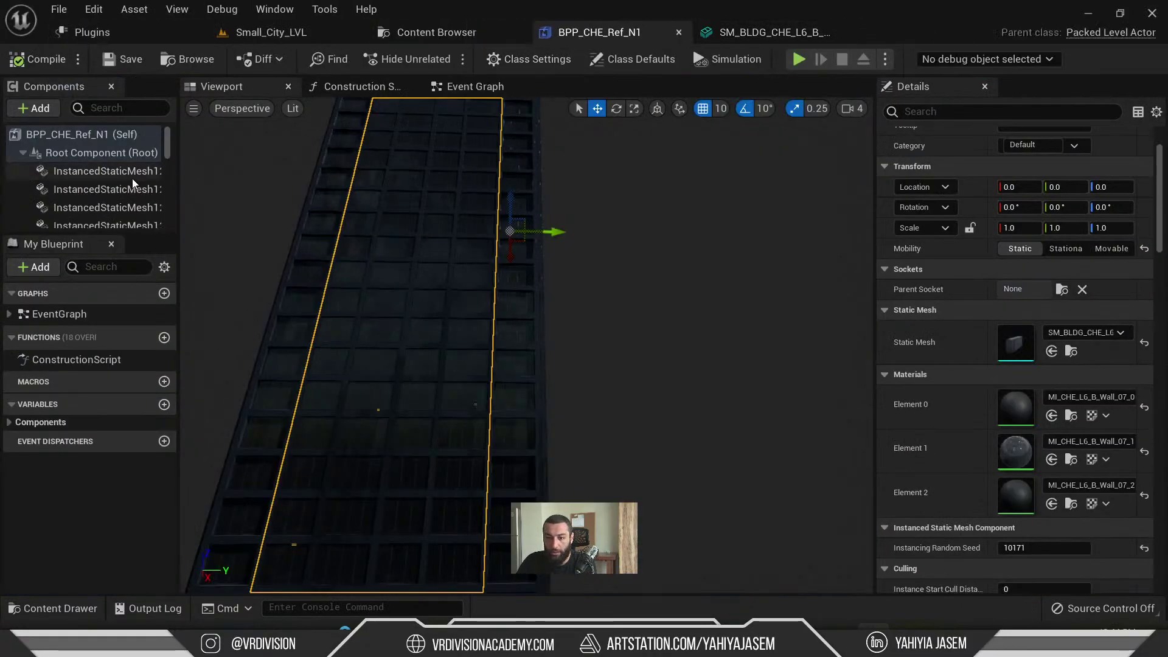
pyautogui.moveTo(184, 162); pyautogui.dragTo(253, 207)
pyautogui.doubleClick(110, 192)
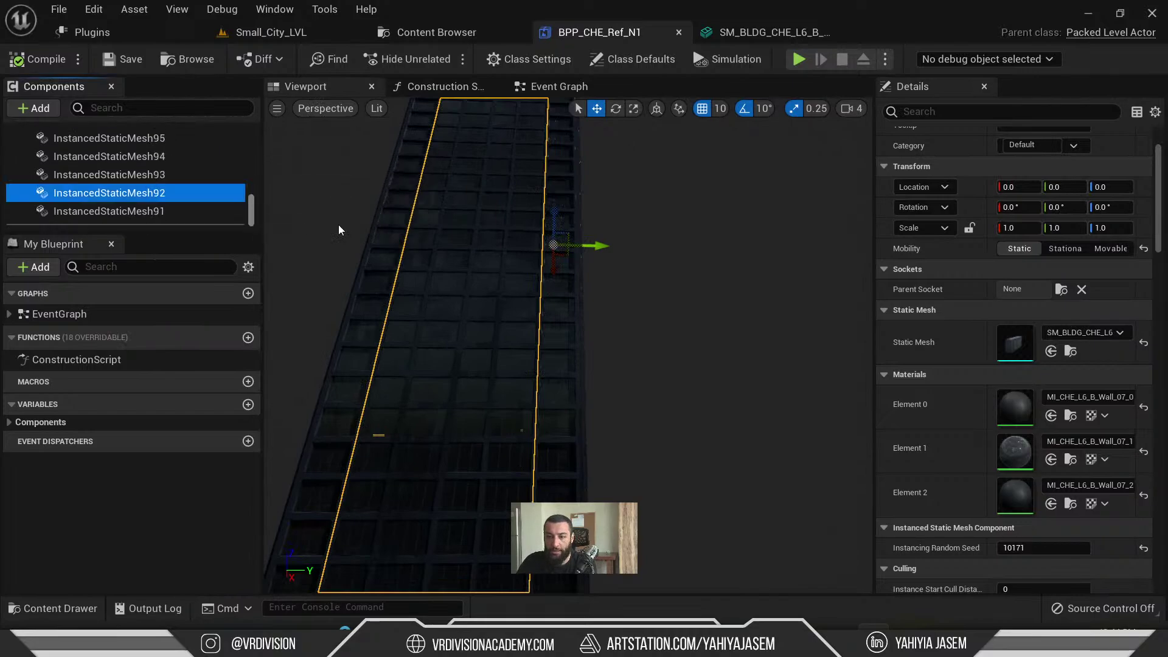
pyautogui.doubleClick(110, 174)
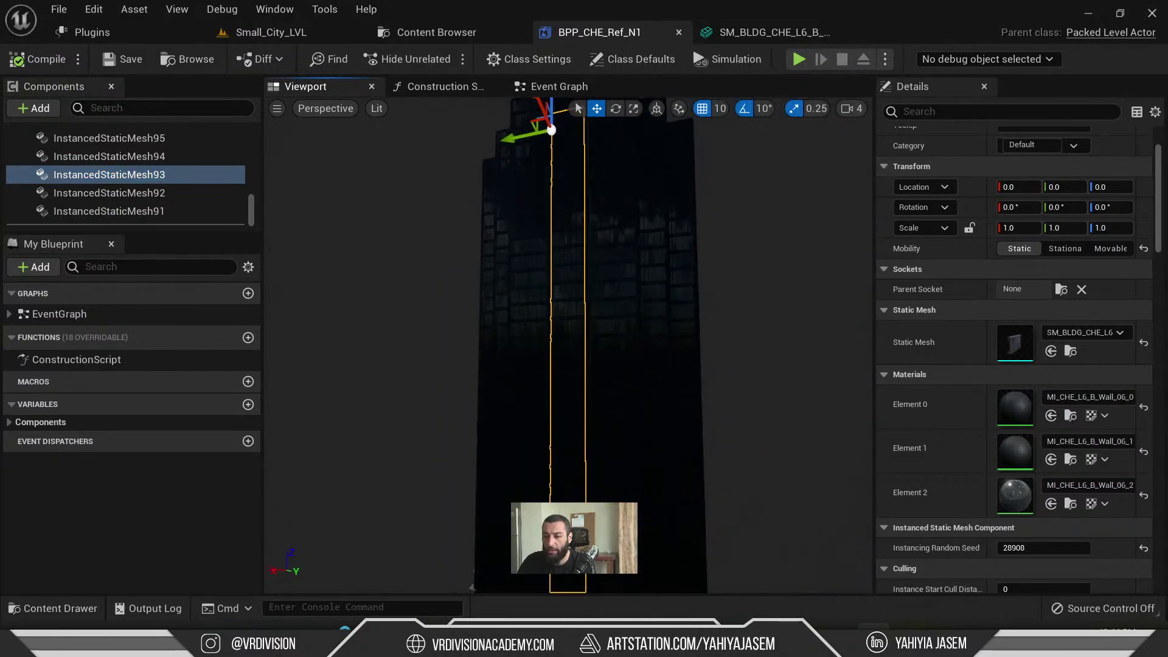
# - Pick the building's tall vertical facade strips and inspect their static mesh from all around in its own editor
pyautogui.doubleClick(472, 255)
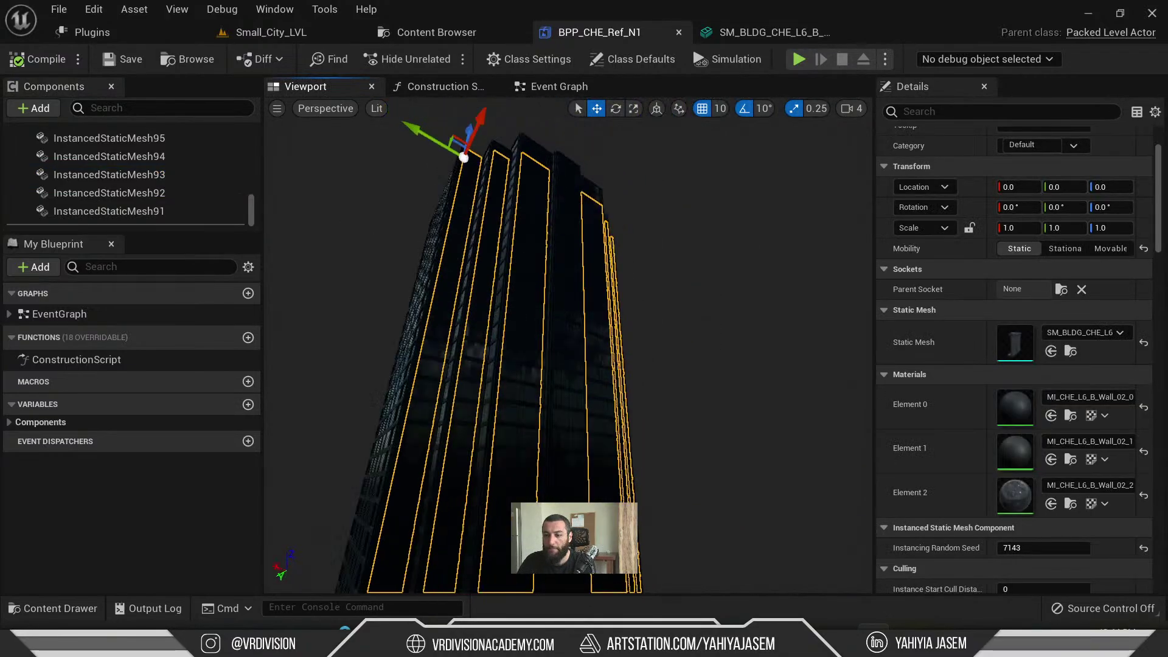
pyautogui.doubleClick(1014, 344)
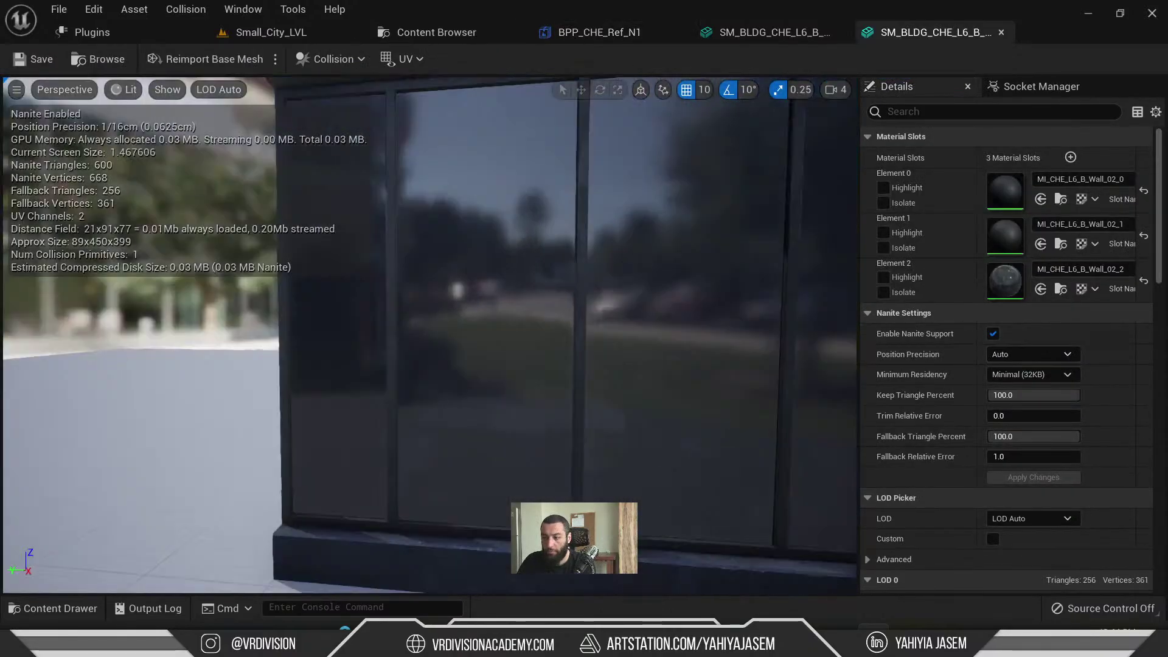
pyautogui.keyDown('alt'); pyautogui.moveTo(429, 334); pyautogui.dragTo(365, 335, button='right'); pyautogui.keyUp('alt')
pyautogui.keyDown('alt'); pyautogui.moveTo(429, 334); pyautogui.dragTo(472, 341); pyautogui.keyUp('alt')
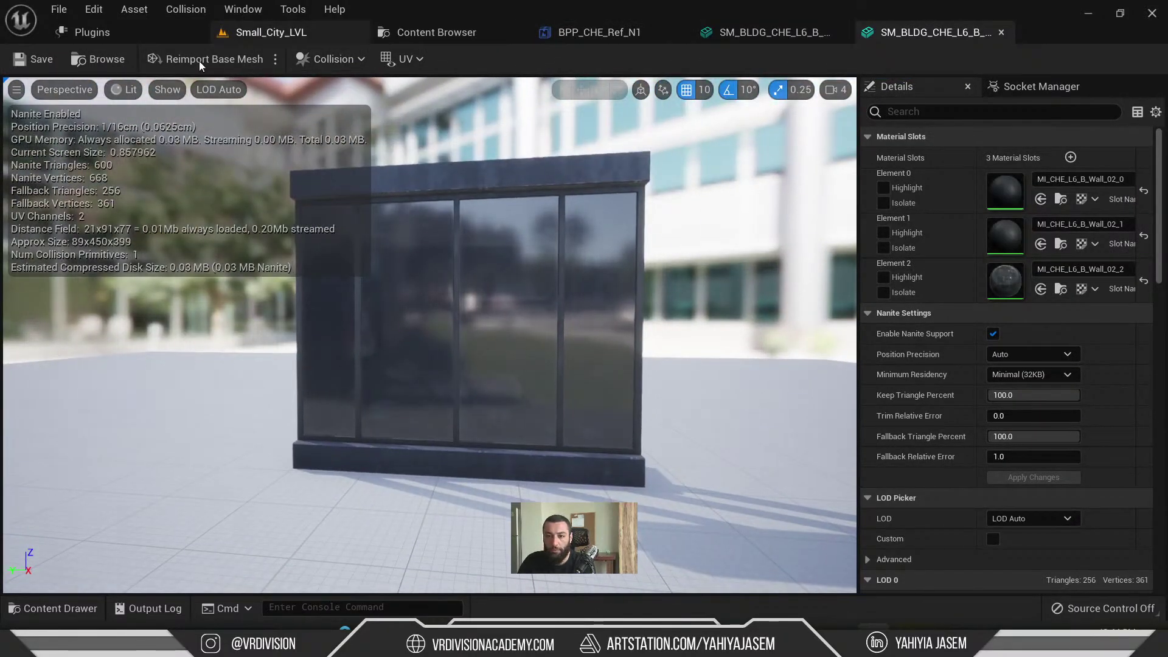
# - Locate the SM_BLDG_CHE_L6_B_Wall_02_N1 mesh in the Content Browser and look through its Kit_Bldg_CHE_L6_B folder
pyautogui.click(98, 60)
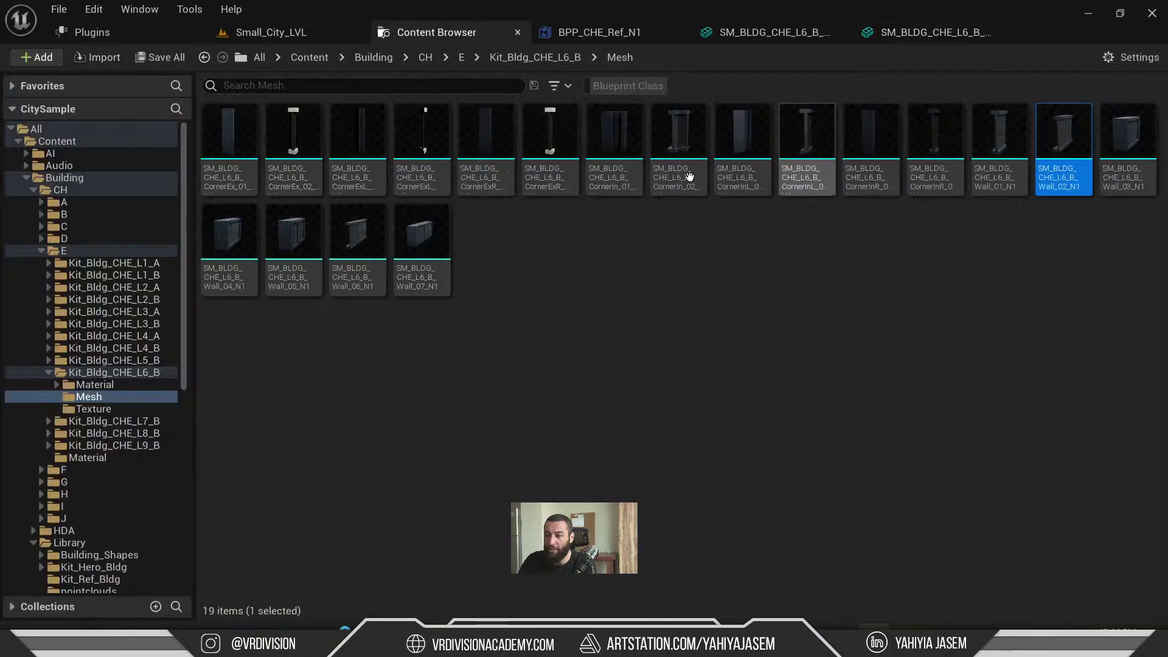
pyautogui.click(110, 373)
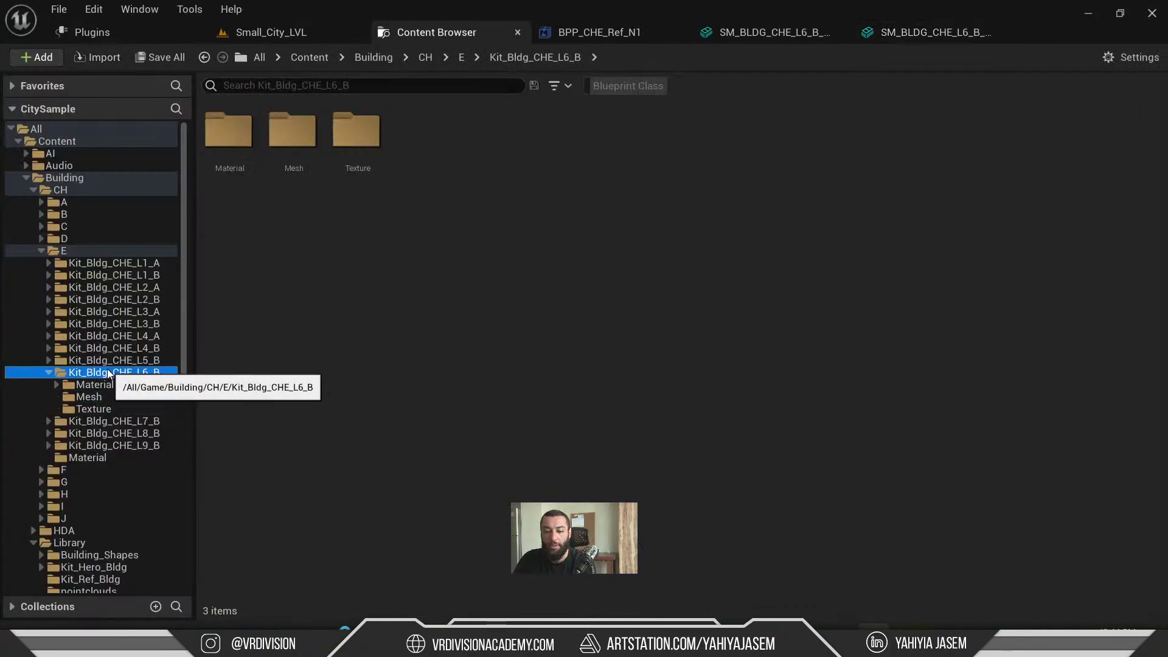
pyautogui.click(104, 396)
# - Browse the Building/CH folder down to the decal meshes of Kit_Bldg_CHa_L1_A inside folder A
pyautogui.click(61, 178)
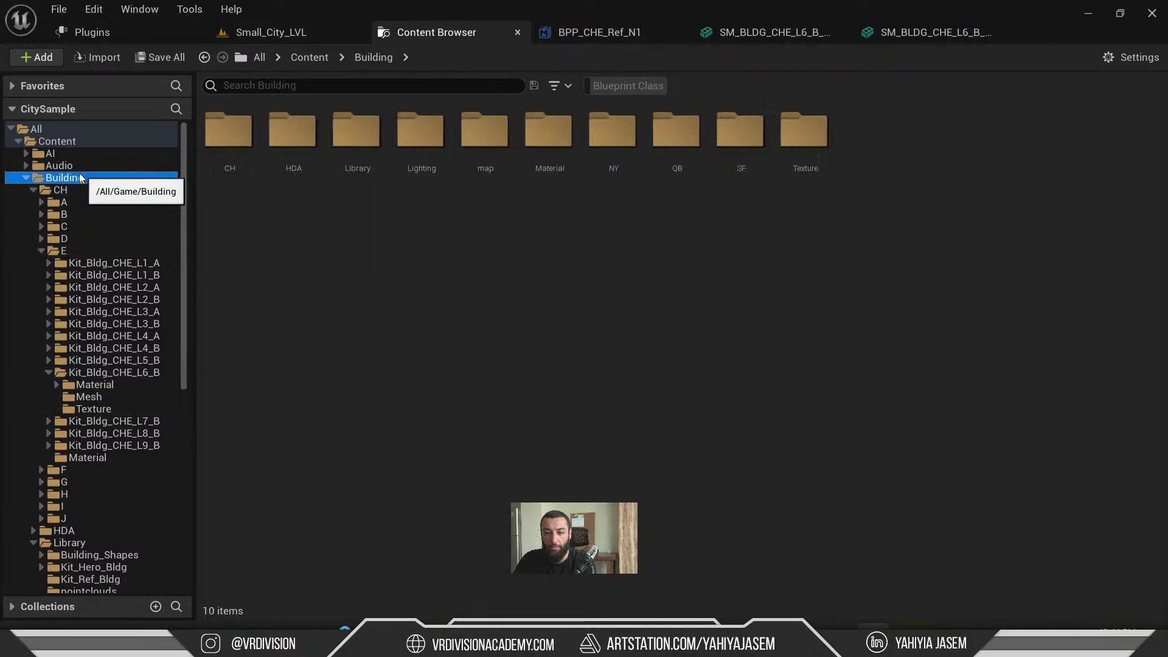
pyautogui.click(51, 189)
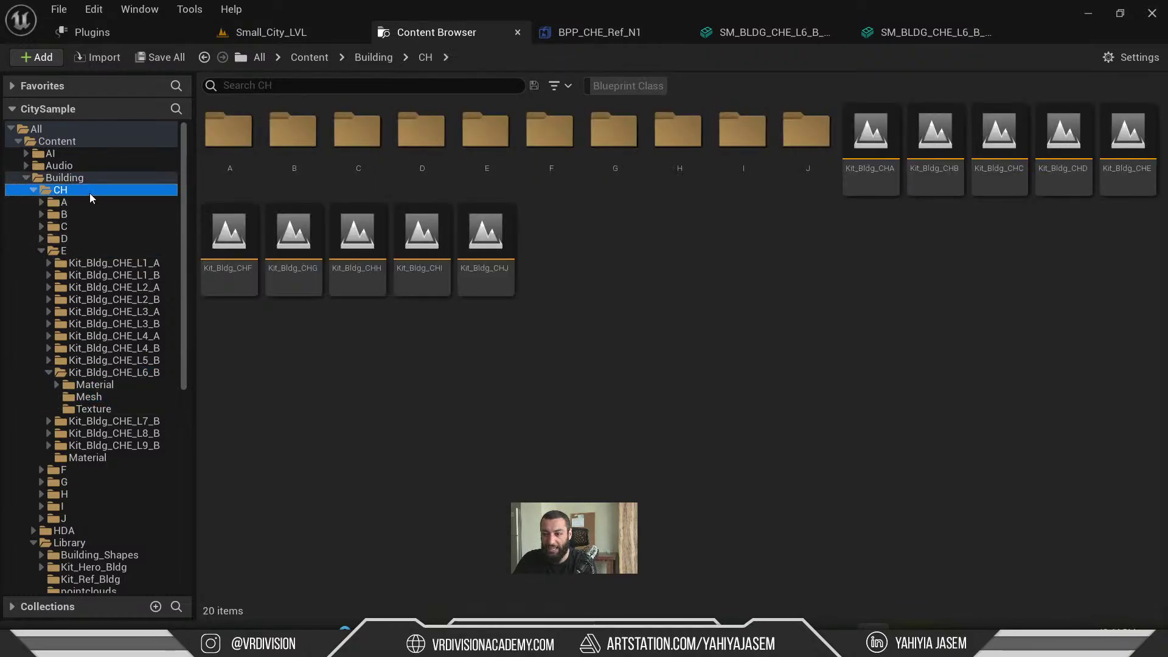
pyautogui.click(238, 134)
pyautogui.doubleClick(234, 137)
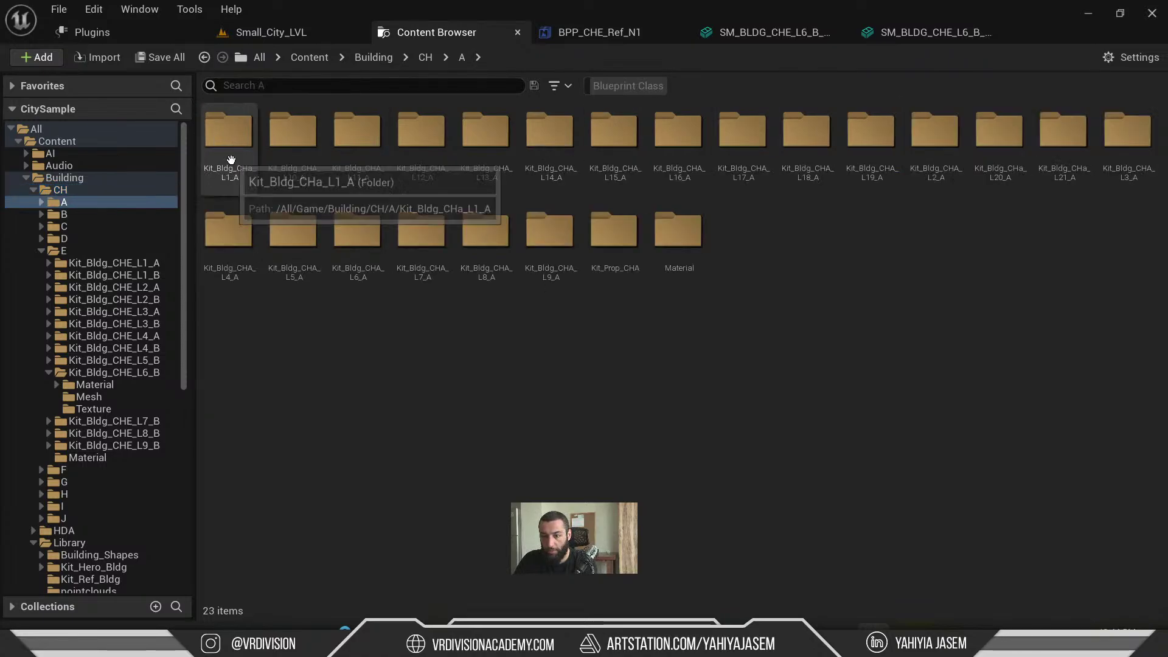
pyautogui.doubleClick(231, 160)
pyautogui.click(230, 159)
pyautogui.doubleClick(230, 159)
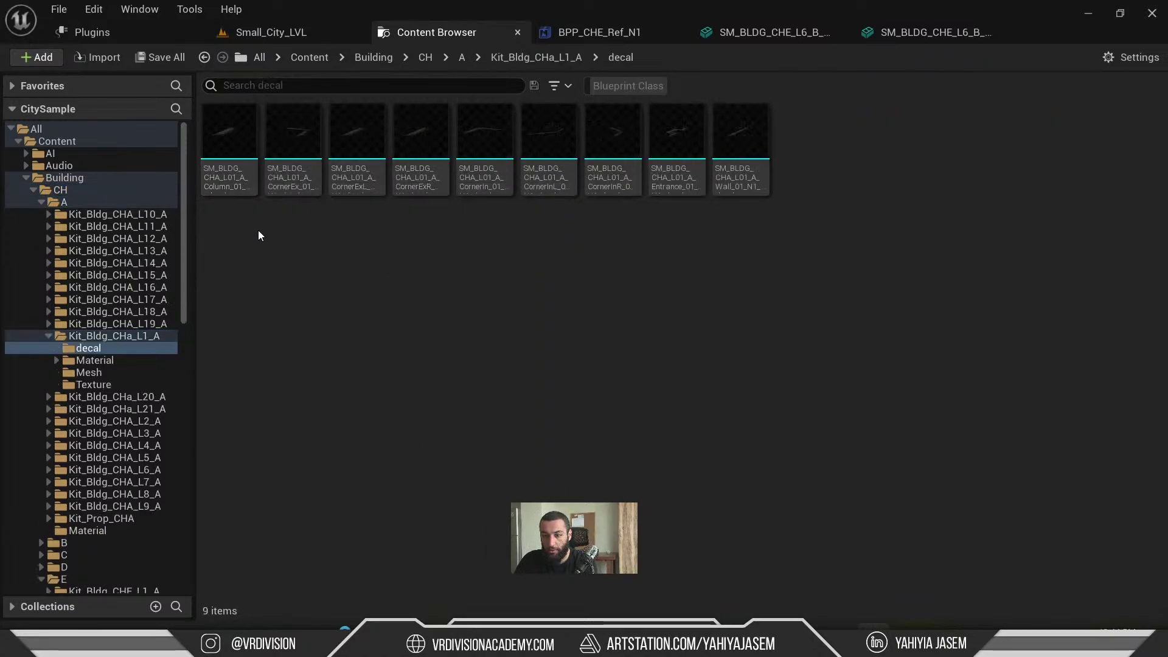
# - Go back up to the CH folder and open the Kit_Bldg_CHA level
pyautogui.click(123, 201)
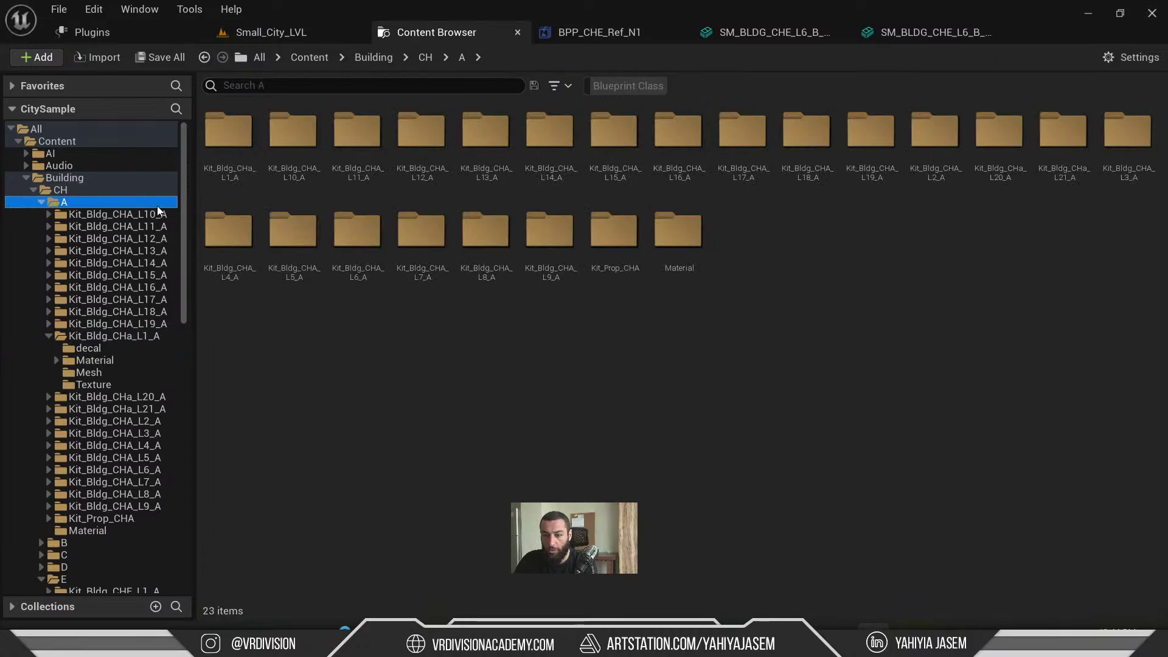
pyautogui.click(109, 190)
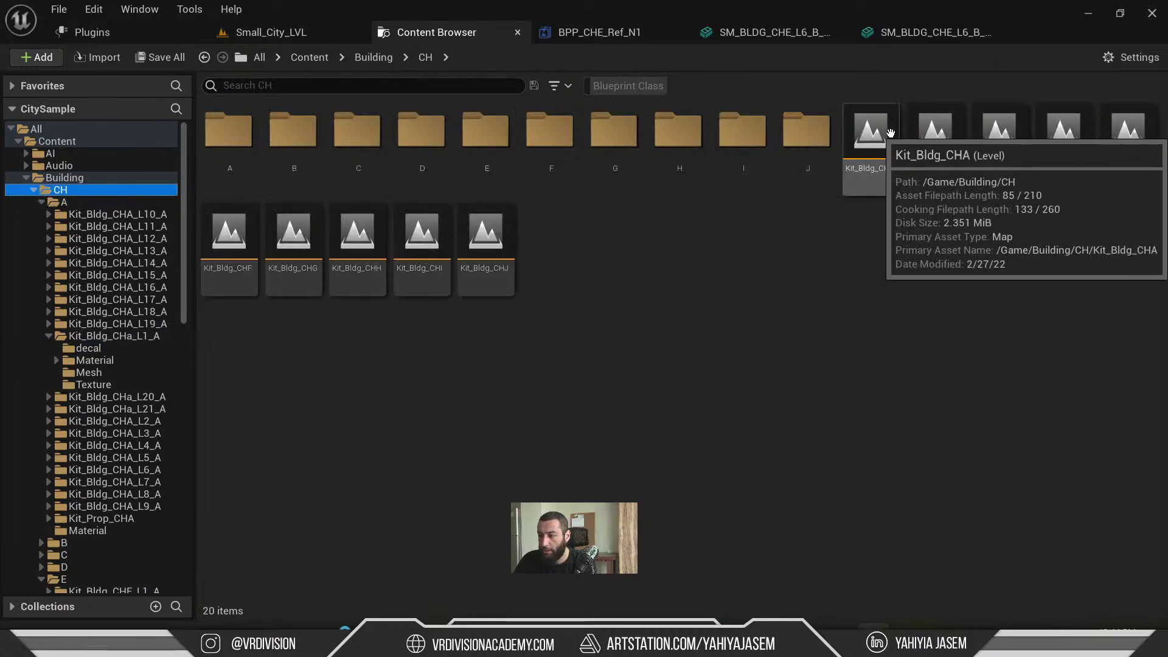
pyautogui.doubleClick(891, 133)
pyautogui.click(707, 488)
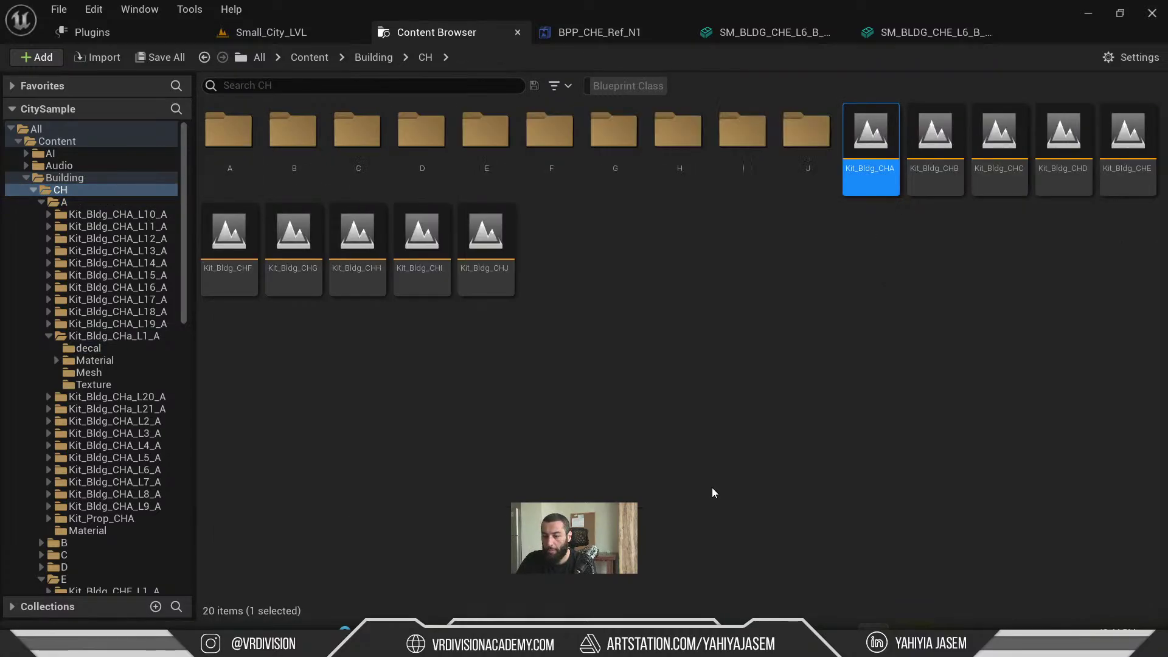
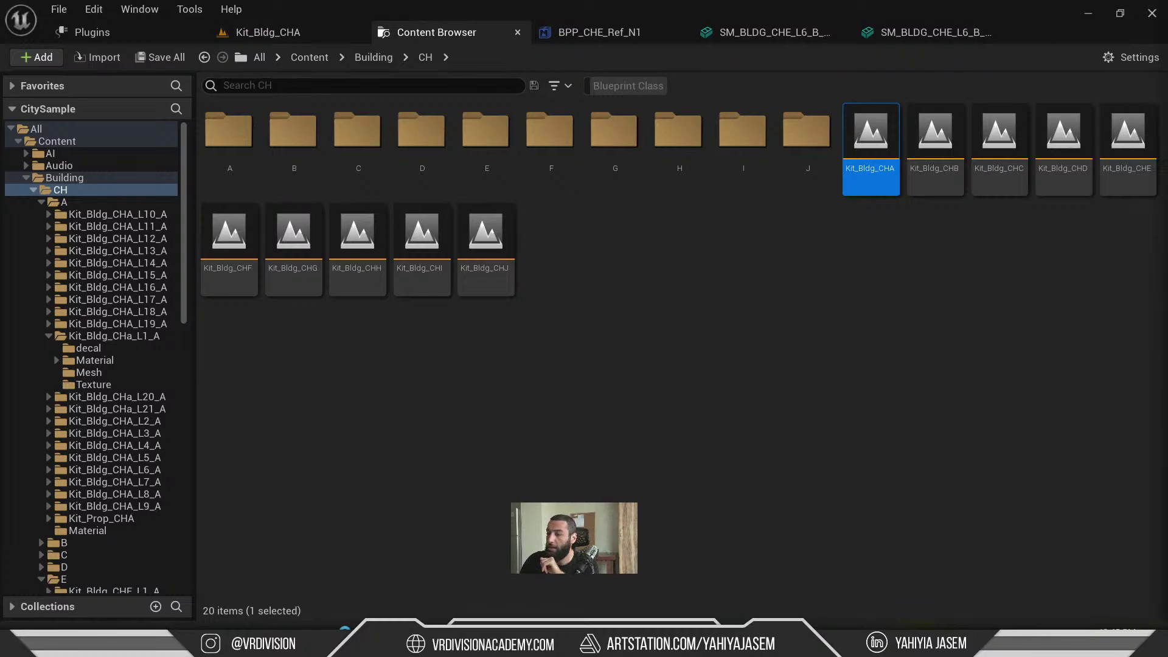
# - Switch to the YouTube Studio live stream page to read the chat, and return to Unreal Engine
pyautogui.hotkey('alt', 'Tab')
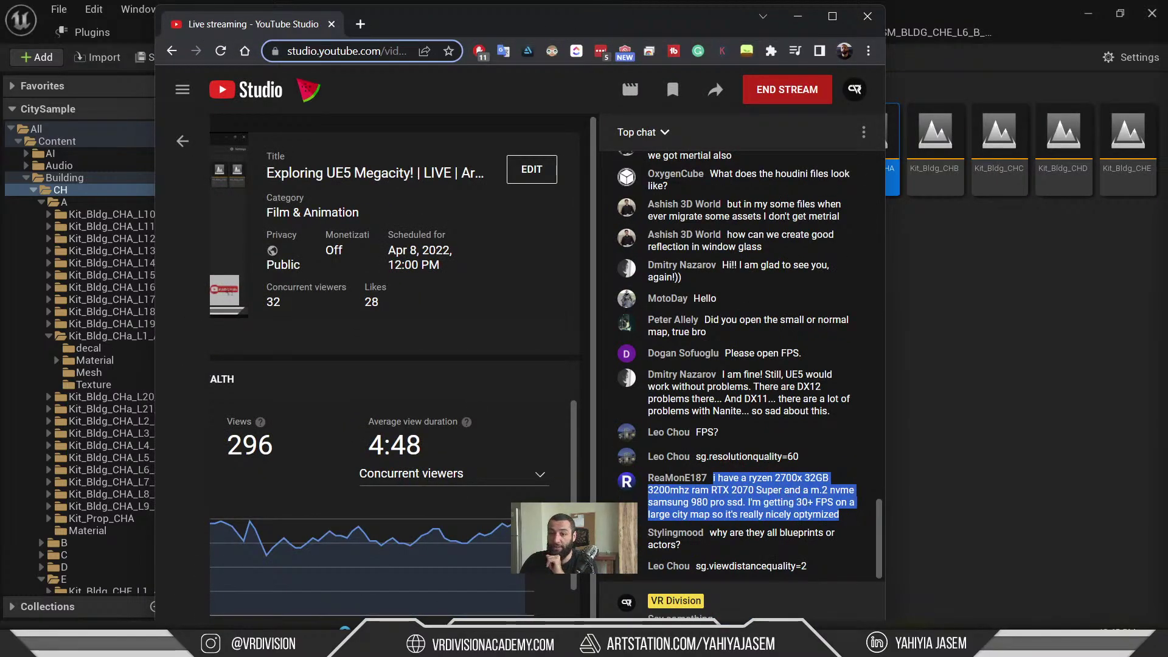
pyautogui.hotkey('alt', 'Tab')
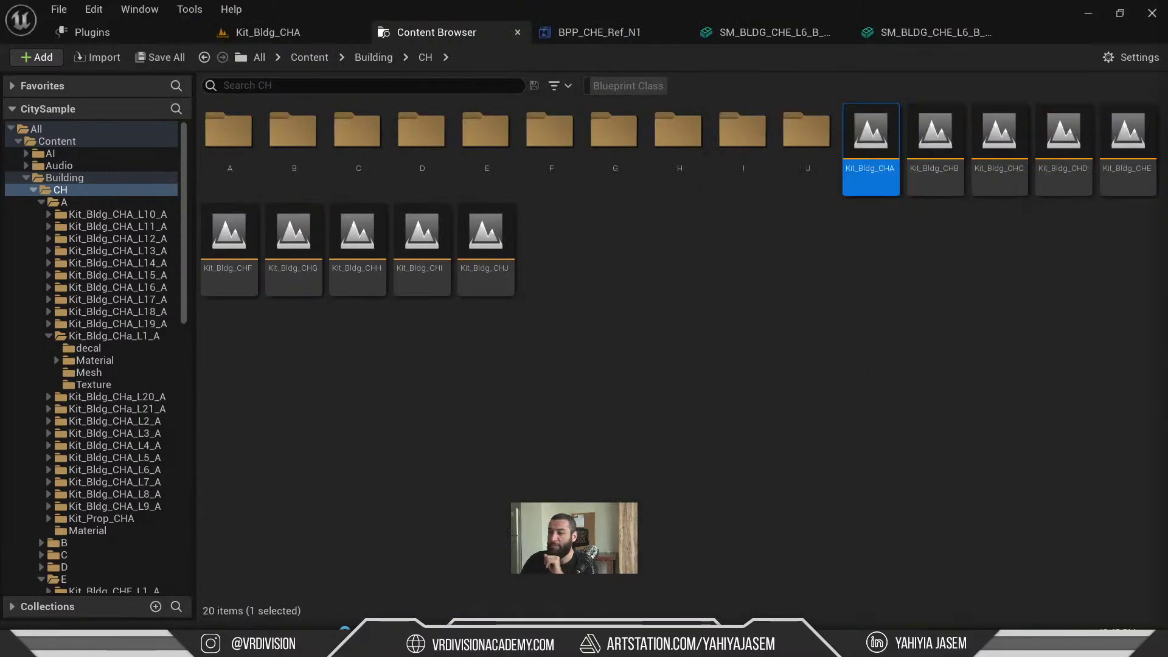
# - View the two assembled buildings in the Kit_Bldg_CHA level, from an overview down to their lower floors
pyautogui.click(268, 33)
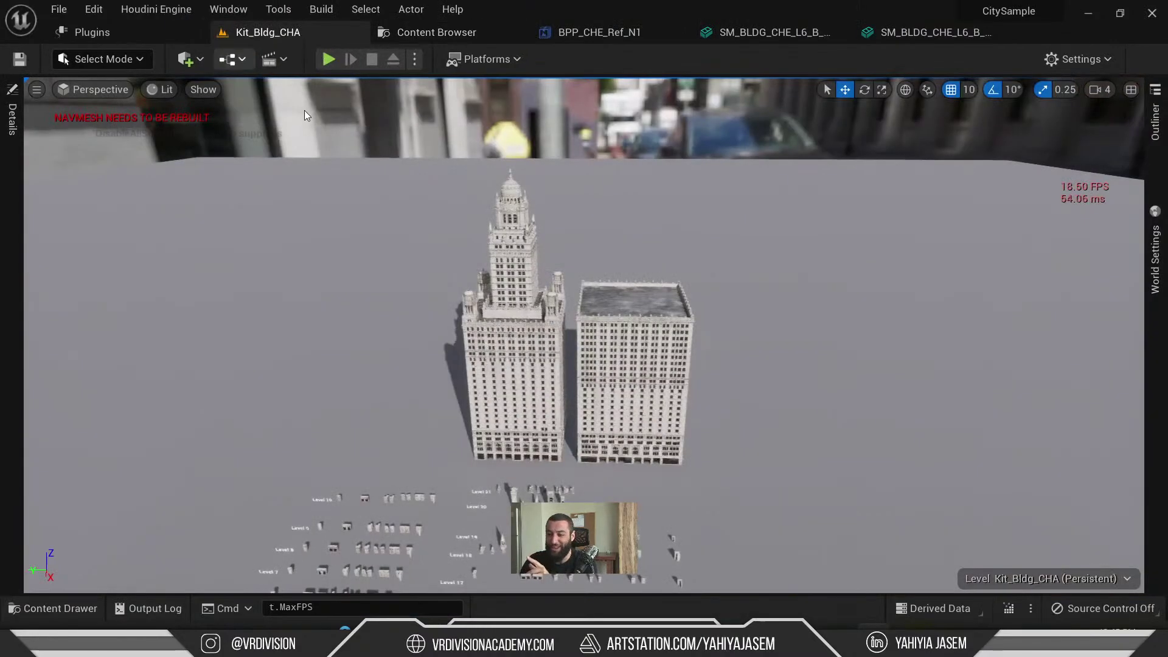
pyautogui.moveTo(469, 127); pyautogui.dragTo(516, 66, button='right')
pyautogui.scroll(6, 586, 164)
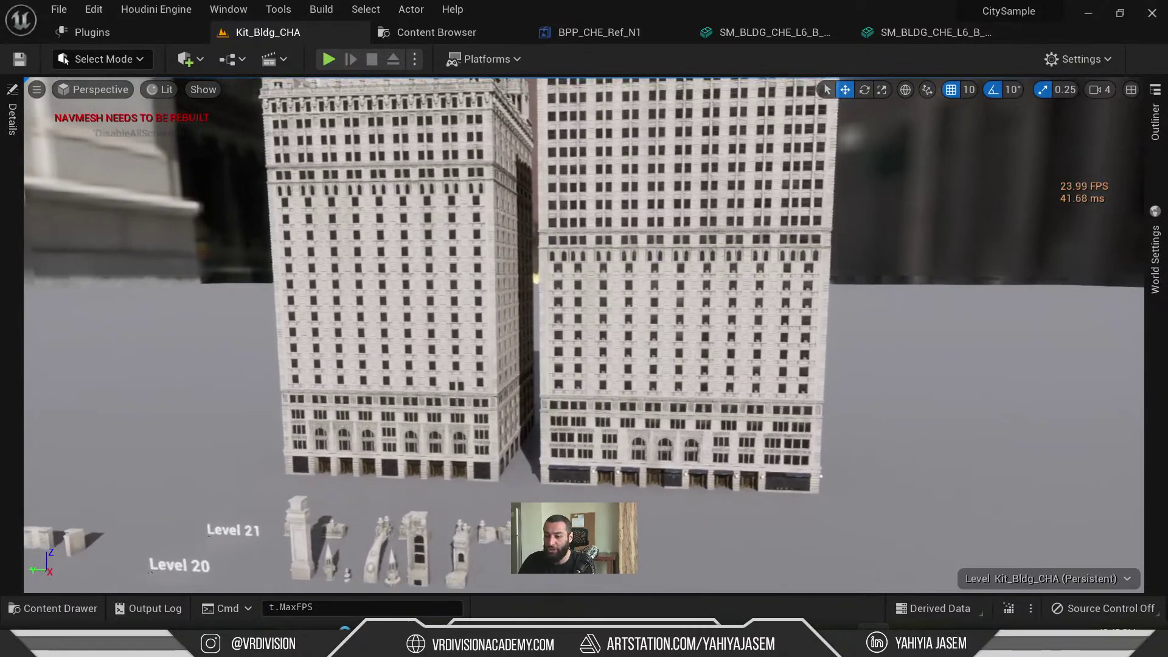
pyautogui.press('w')
pyautogui.moveTo(585, 164); pyautogui.dragTo(612, 170, button='right')
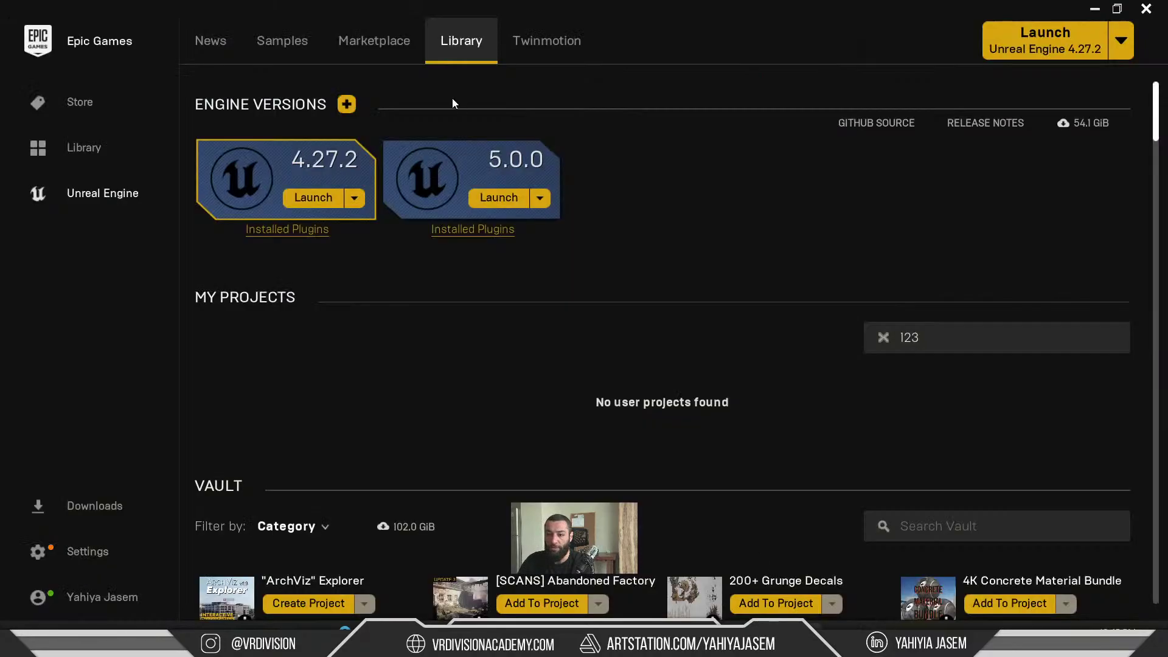
# - Show the City Sample project among the Epic Games Launcher's Unreal Engine samples, and return to Unreal Engine
pyautogui.click(282, 41)
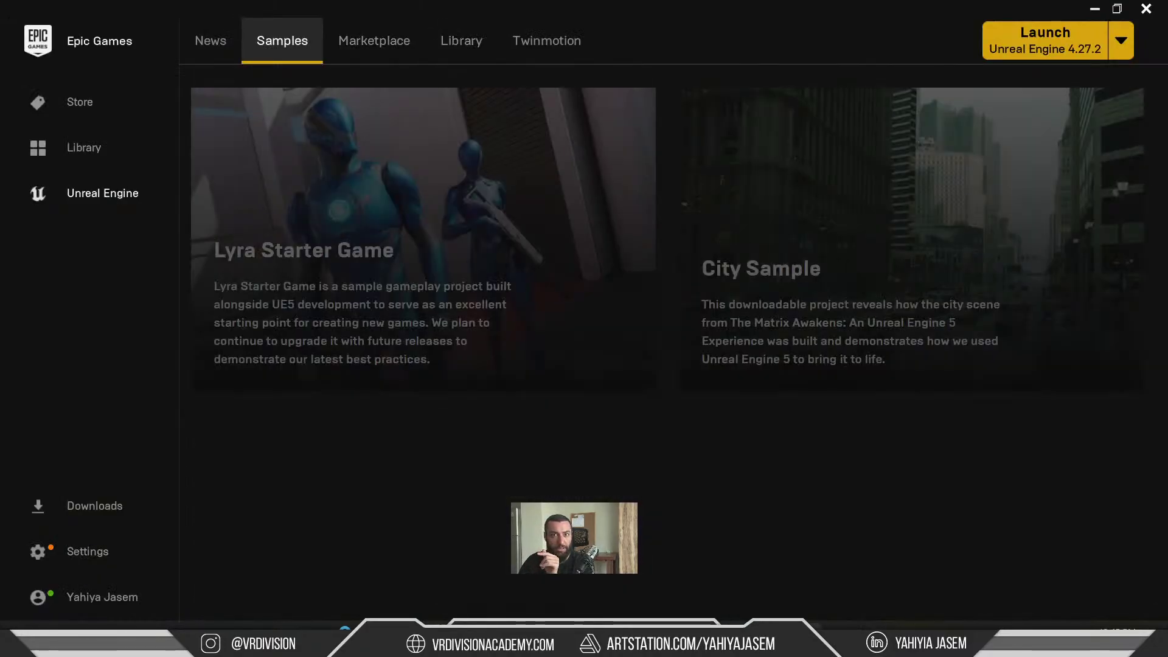
pyautogui.click(1095, 9)
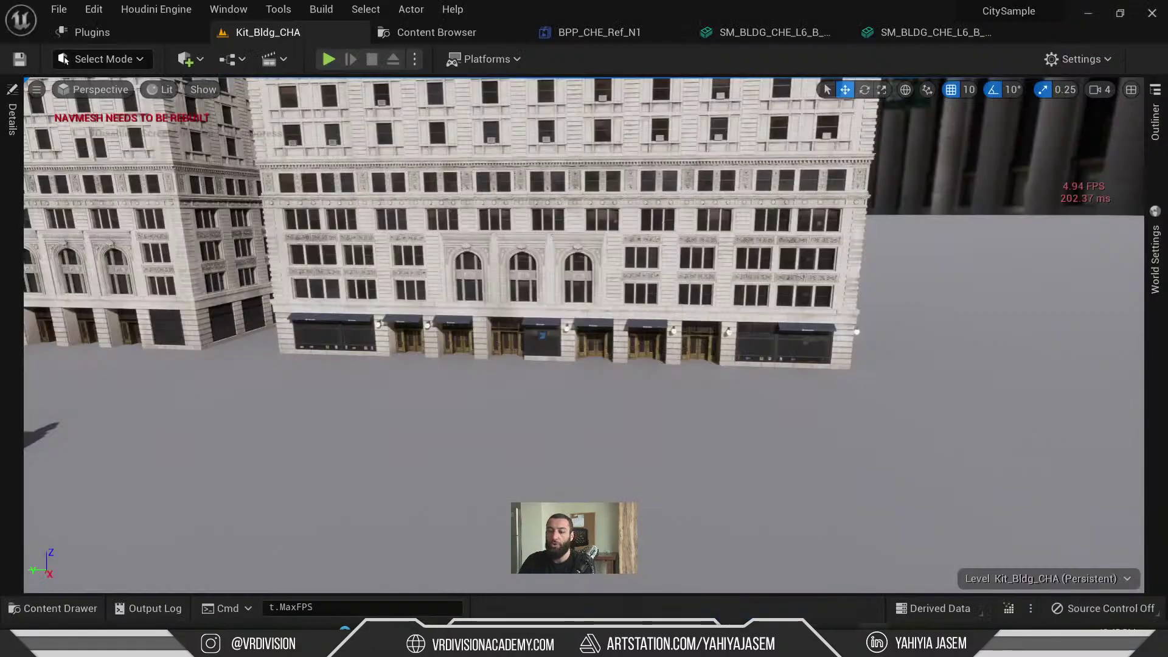
# - Look through the CitySample project's content folders, and return to the Kit_Bldg_CHA building view
pyautogui.hotkey('ctrl', 'space')
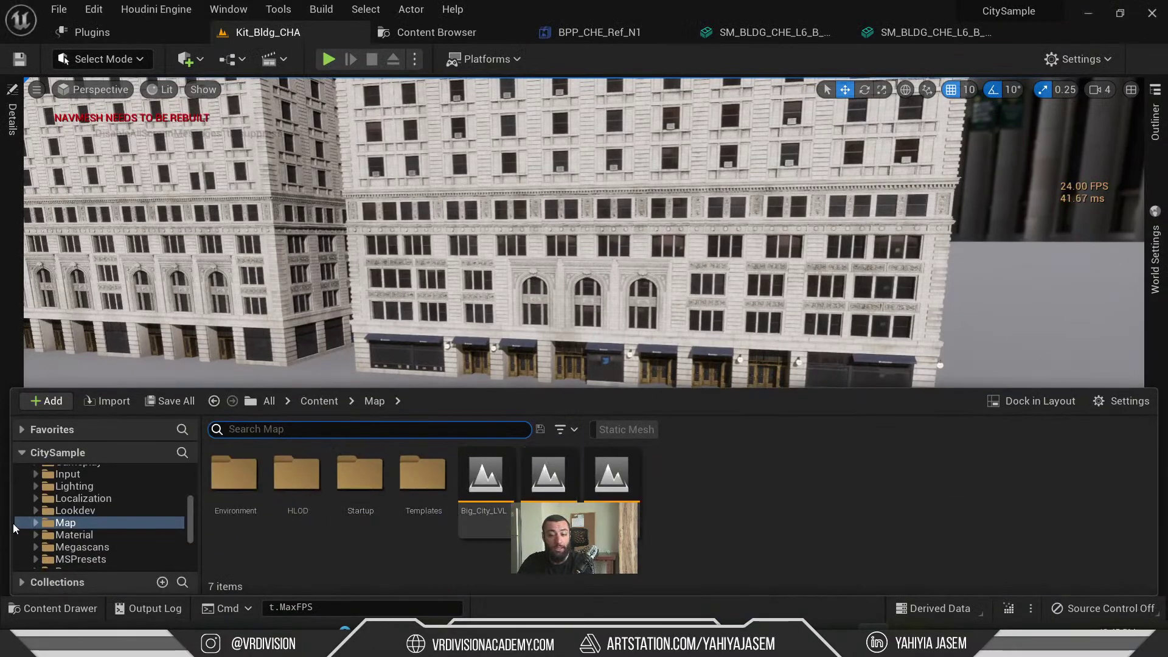
pyautogui.scroll(2, 70, 530)
pyautogui.scroll(2, 48, 498)
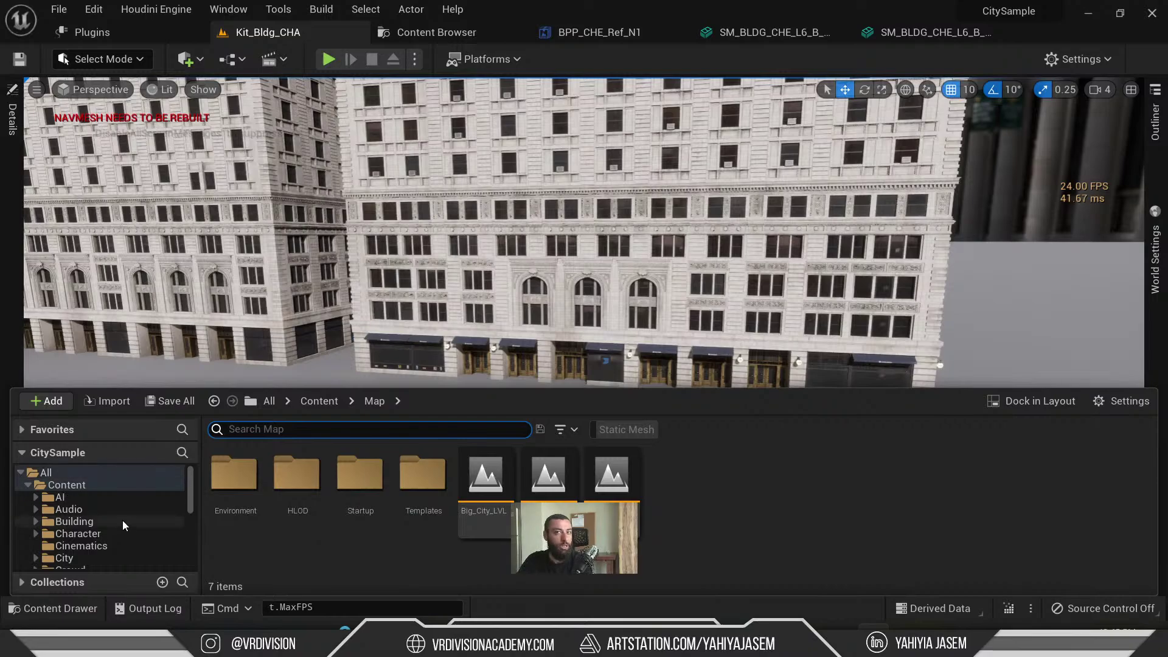
pyautogui.scroll(-4, 122, 522)
pyautogui.moveTo(341, 304); pyautogui.dragTo(593, 273, button='right')
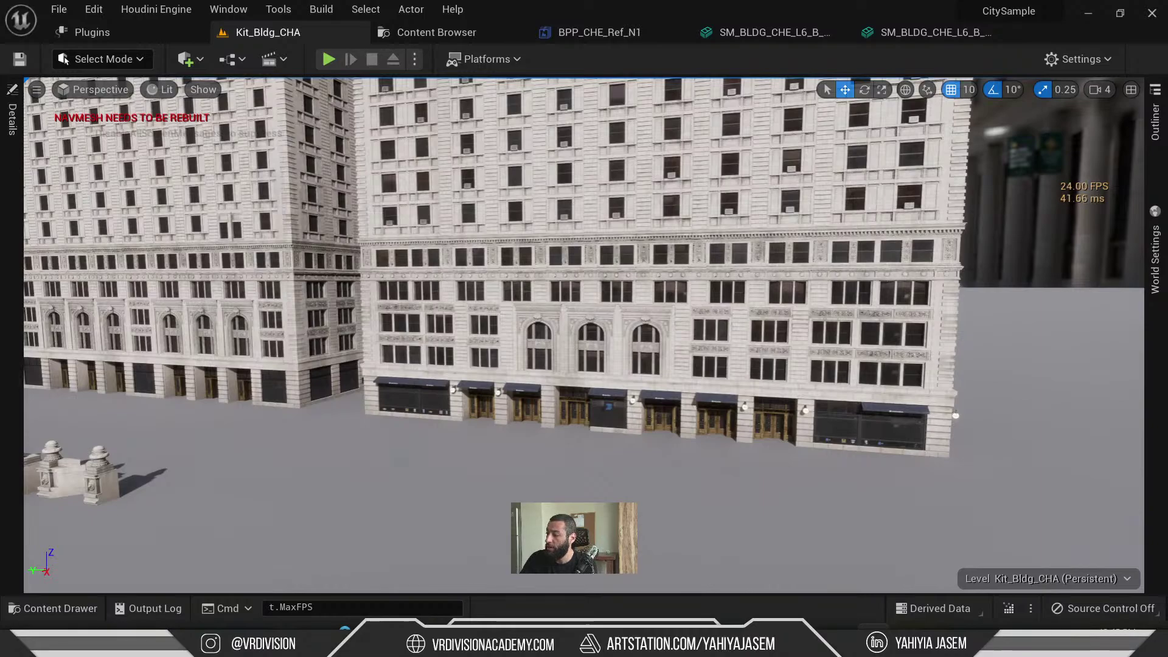
# - Switch to YouTube, show the Unreal Engine channel's uploads with the Matrix Awakens tech talks, and return to Unreal Engine
pyautogui.hotkey('alt', 'Tab')
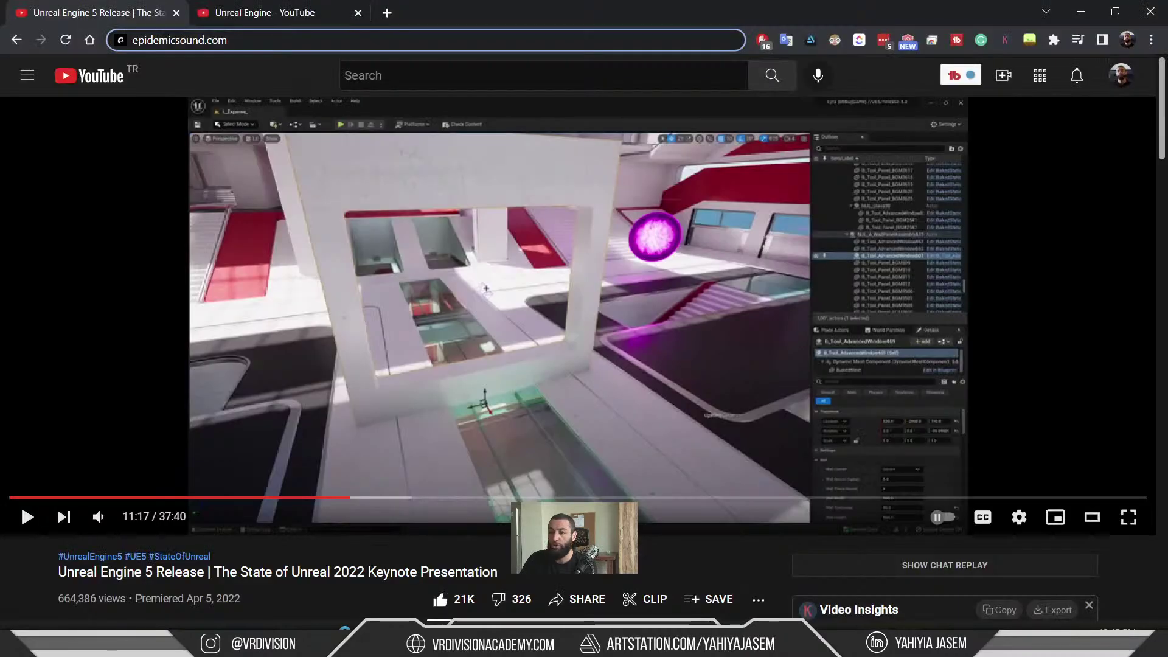
pyautogui.click(16, 40)
pyautogui.scroll(4, 842, 296)
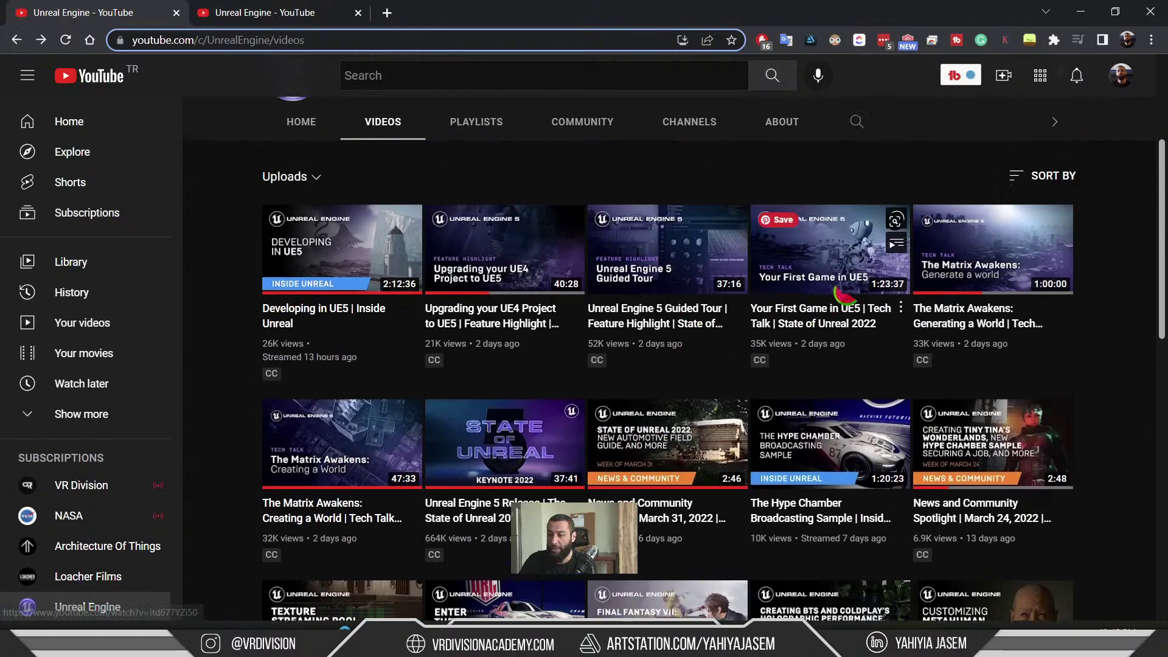
pyautogui.scroll(2, 843, 297)
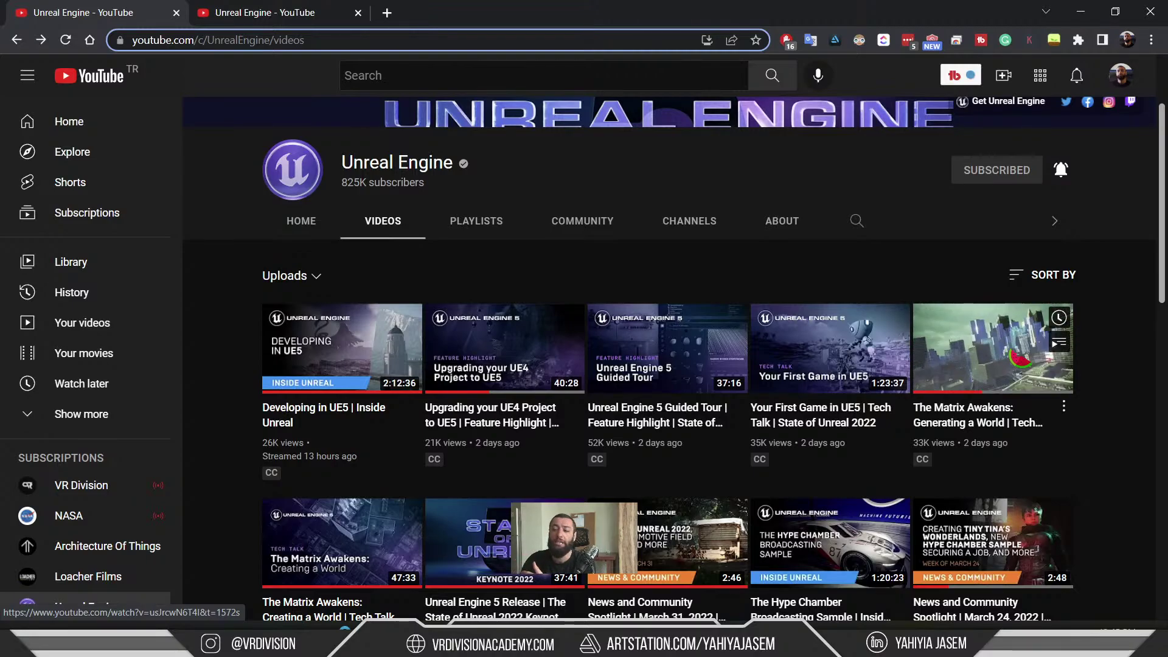
pyautogui.scroll(-1, 770, 362)
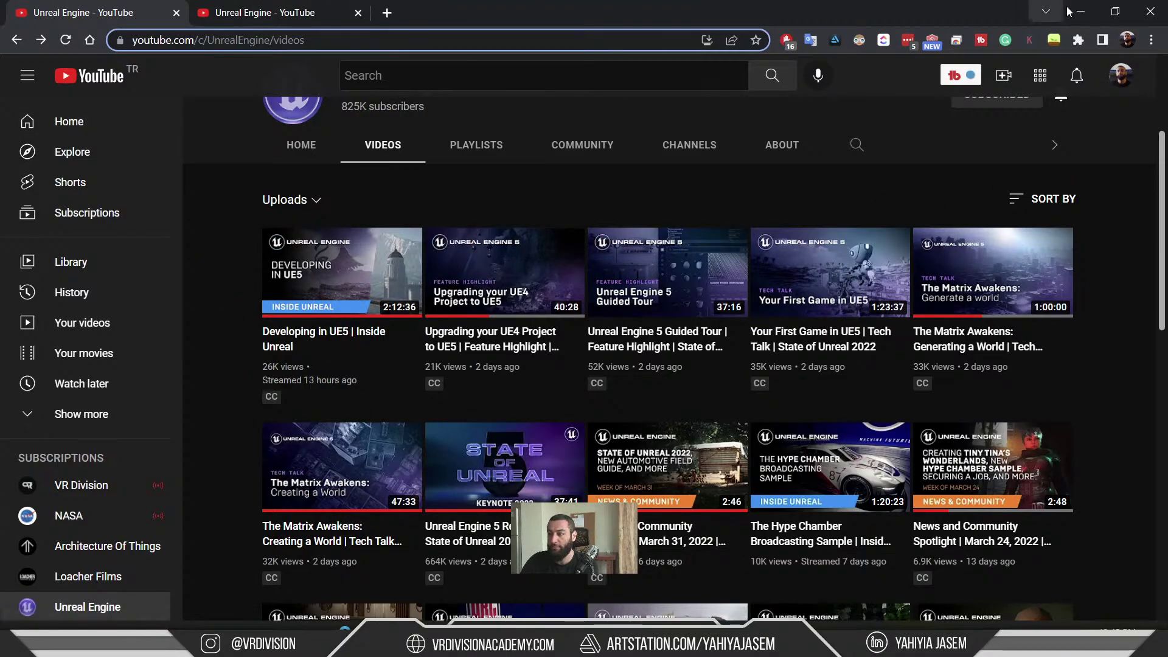
pyautogui.click(1077, 11)
# - View the two assembled buildings in Kit_Bldg_CHA, from their street-level storefronts up to the repeating window floors
pyautogui.press('w')
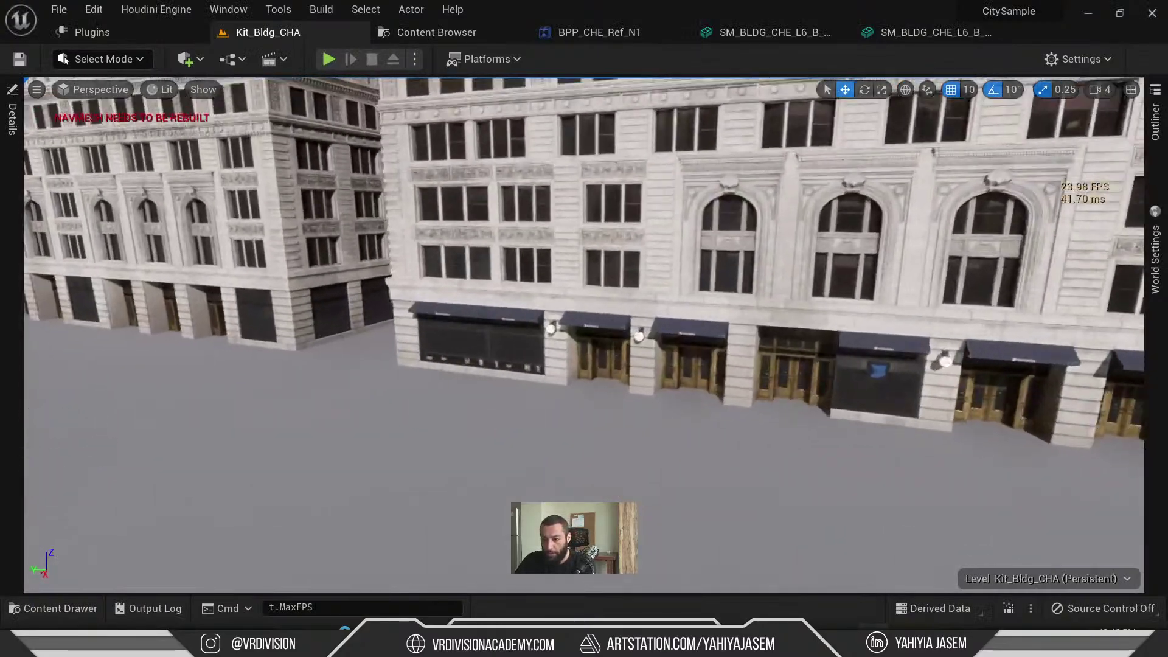
pyautogui.press('s')
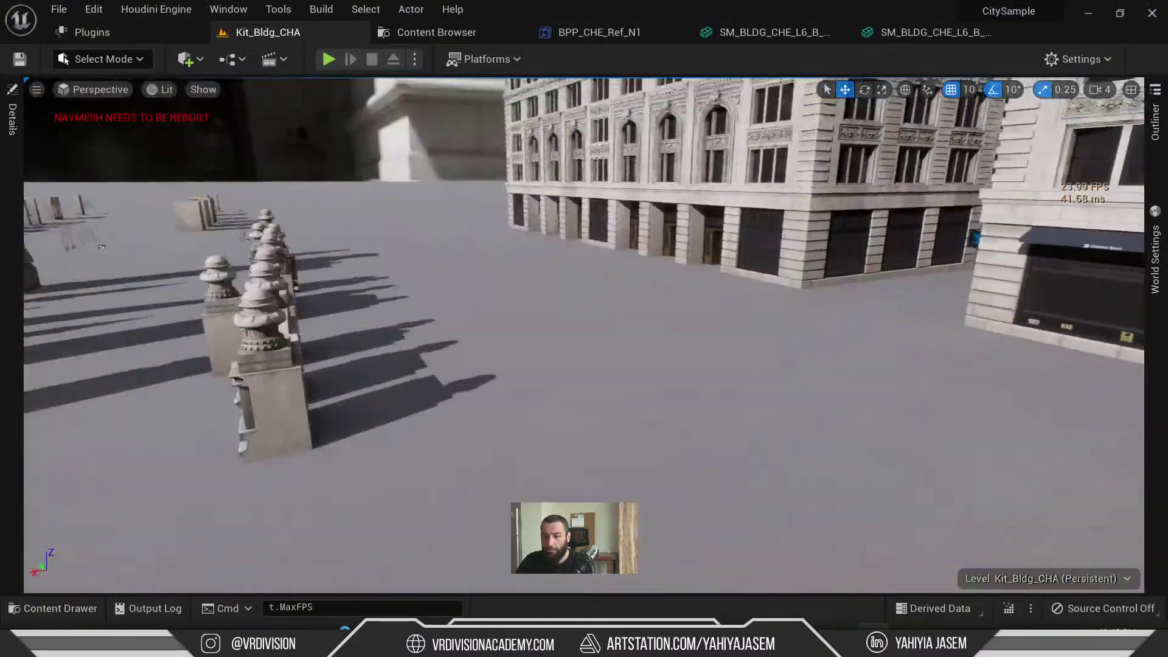
pyautogui.press('w')
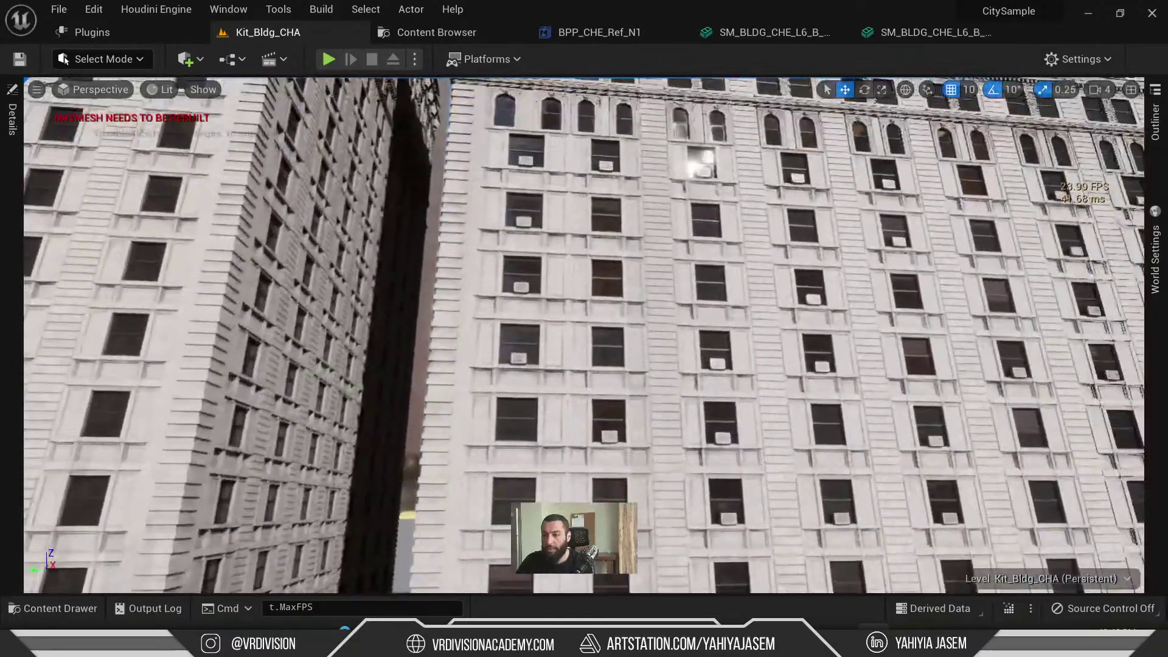
pyautogui.press('s')
pyautogui.press('s')
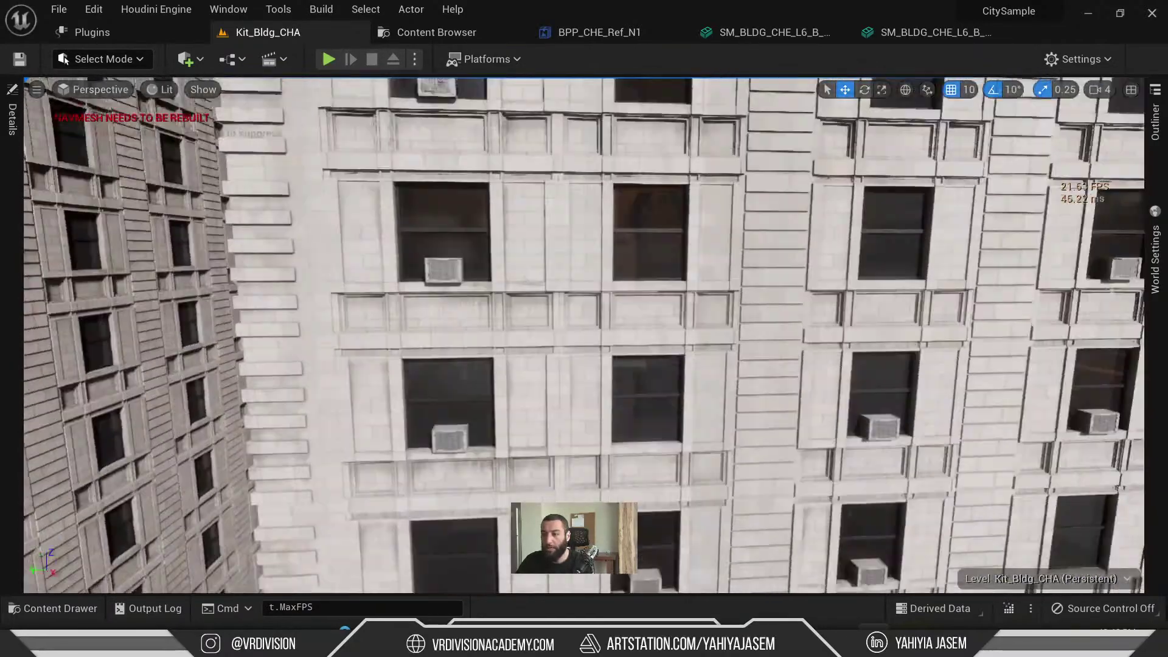
pyautogui.press('a')
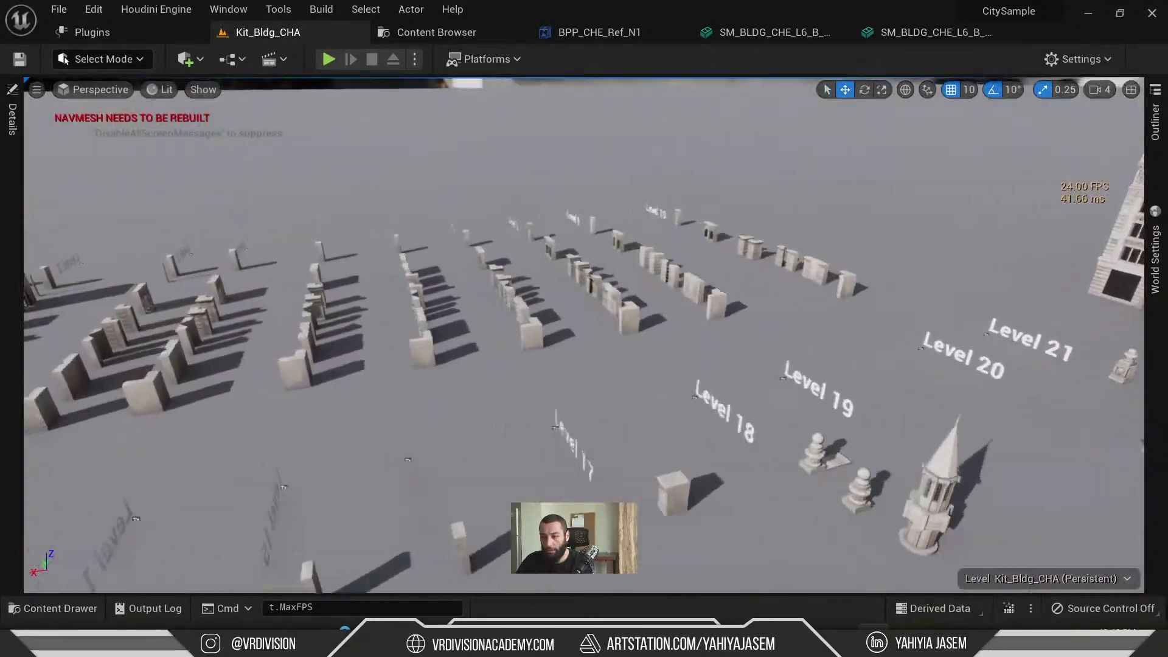
# - Examine the modular building pieces laid out by level on the ground, from Level 5 through Level 21
pyautogui.press('w')
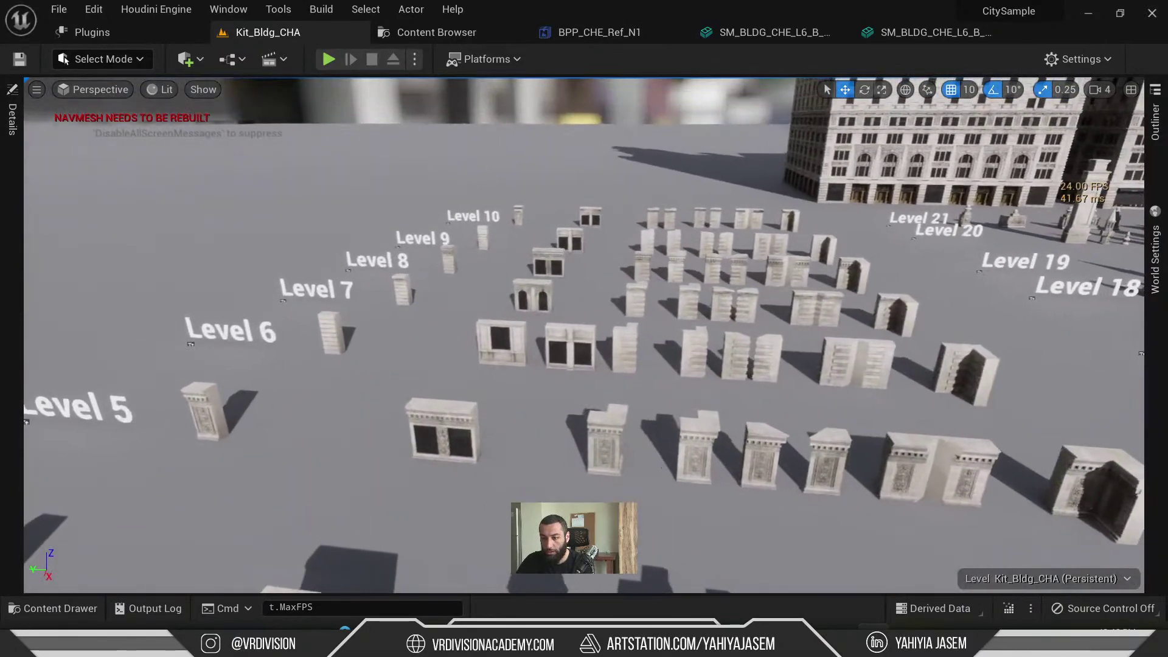
pyautogui.press('w')
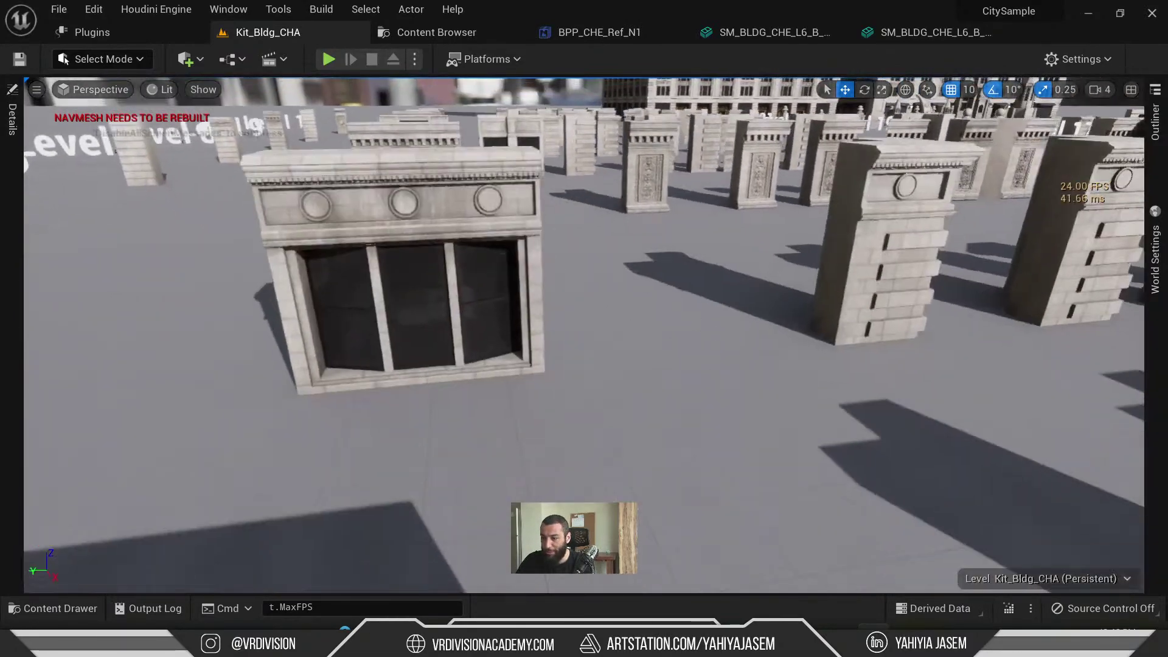
pyautogui.press('d')
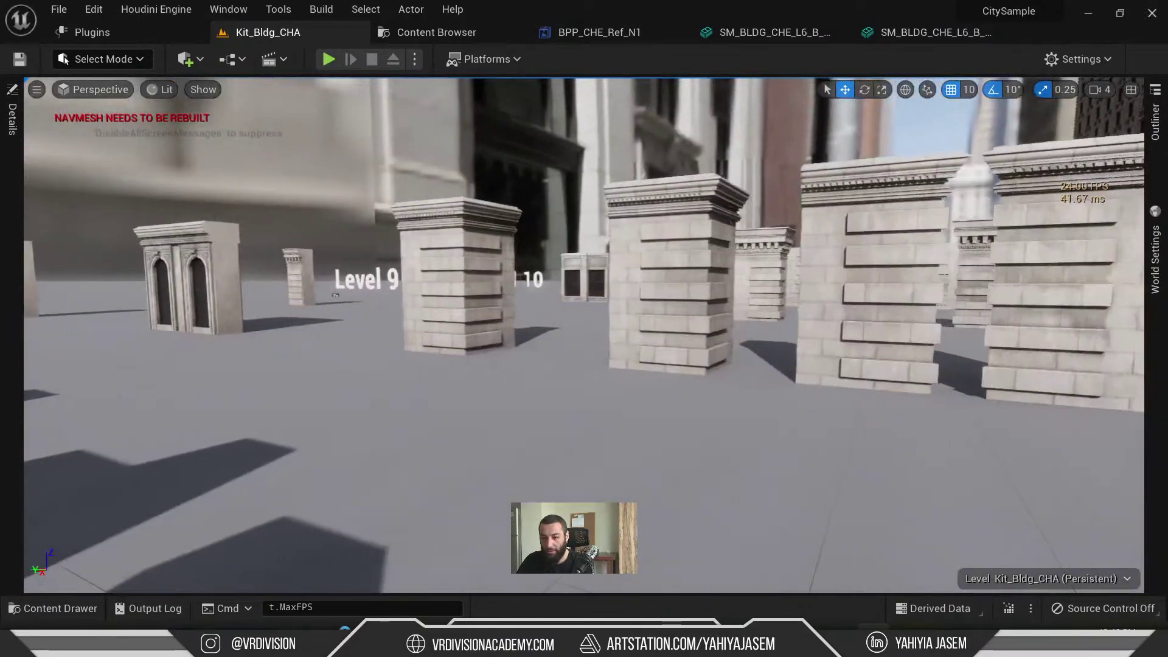
pyautogui.press('w')
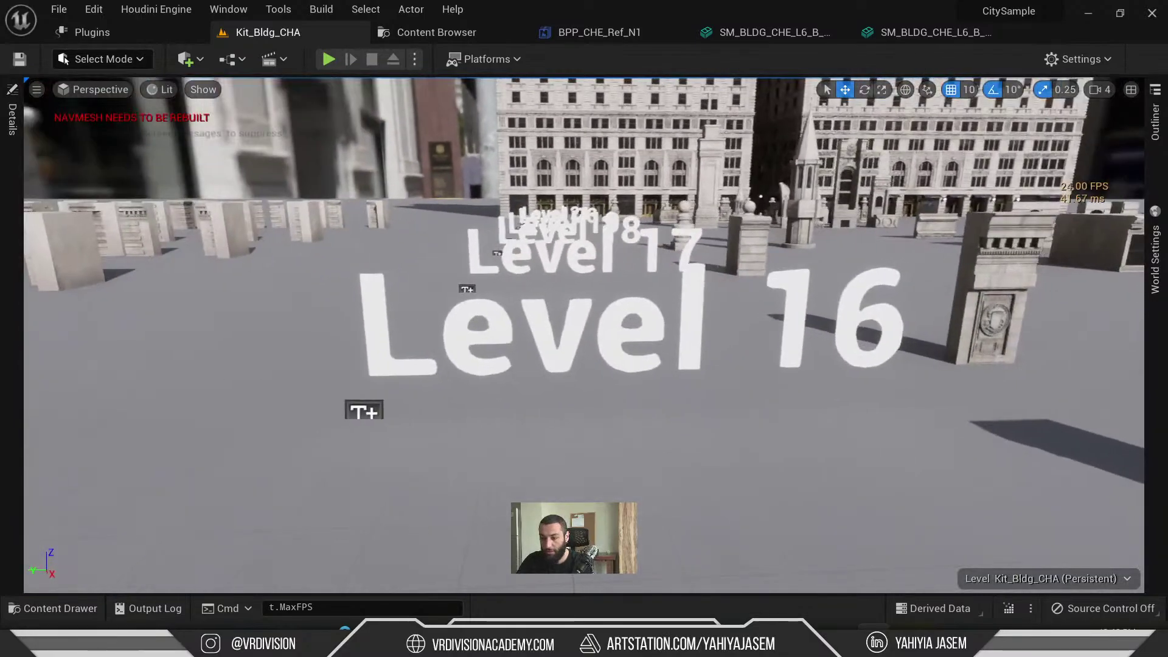
pyautogui.press('s')
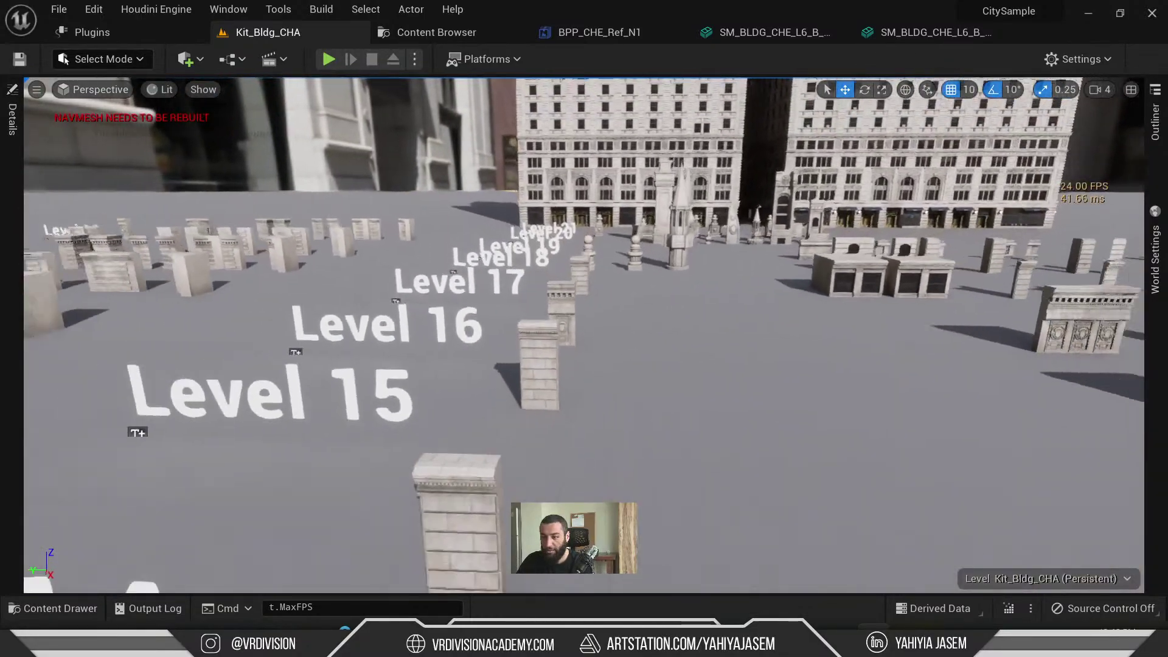
pyautogui.press('s')
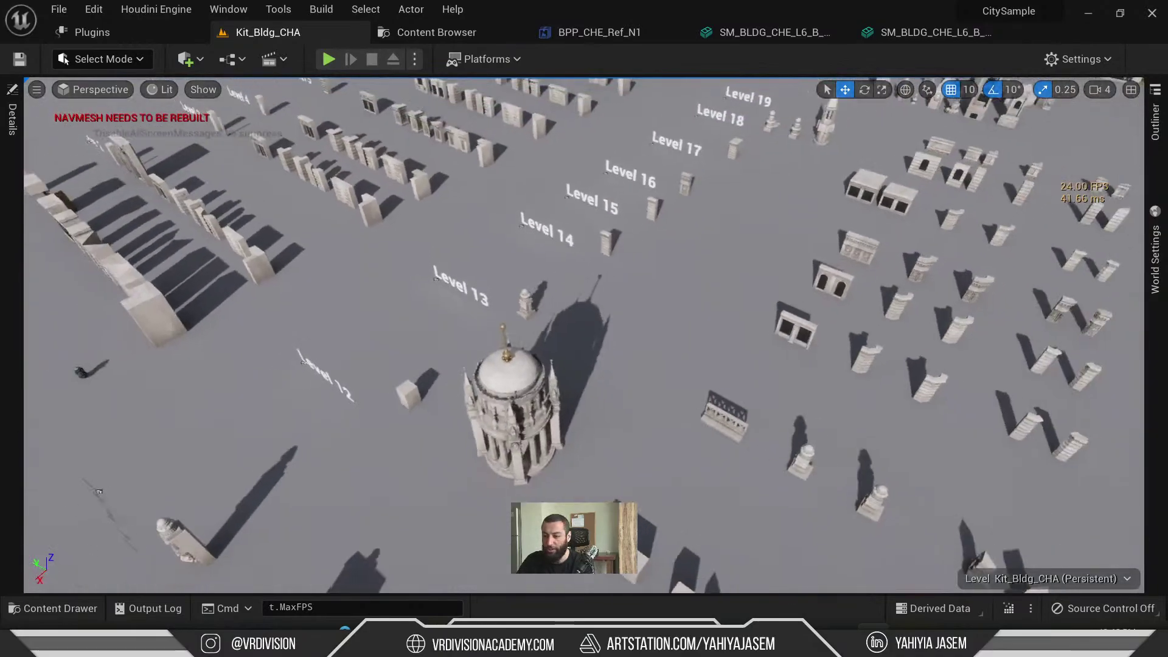
pyautogui.press('w')
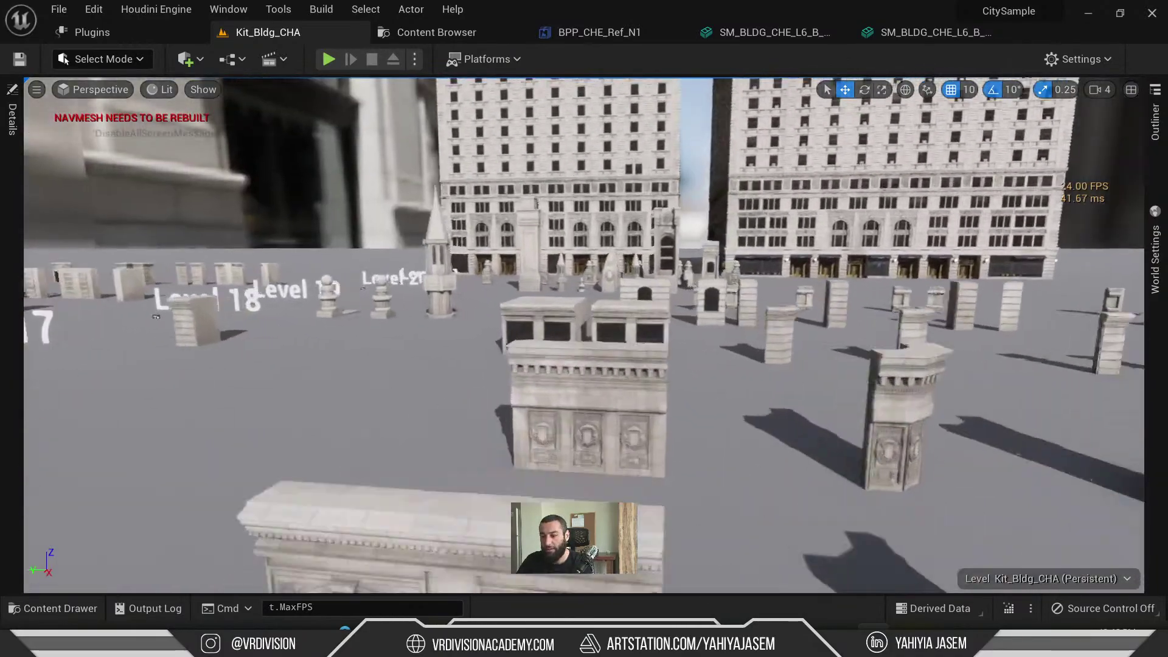
pyautogui.press('w')
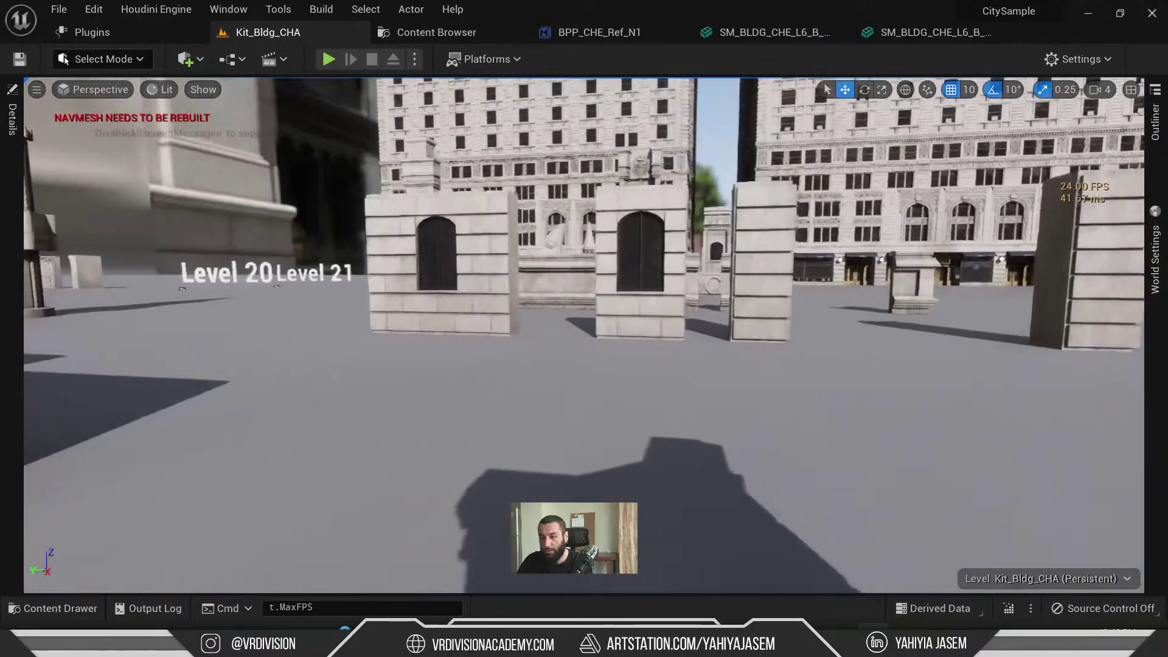
# - Duplicate the two-window wall piece upward so the copy floats above the originals
pyautogui.press('s')
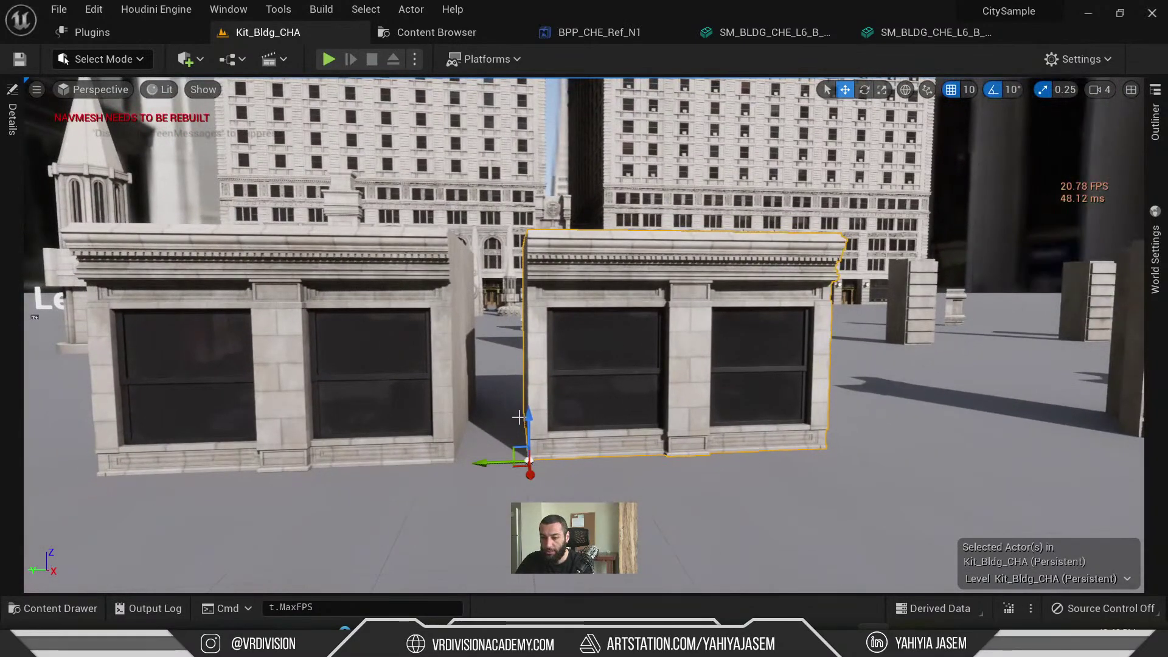
pyautogui.moveTo(526, 422); pyautogui.dragTo(570, 301)
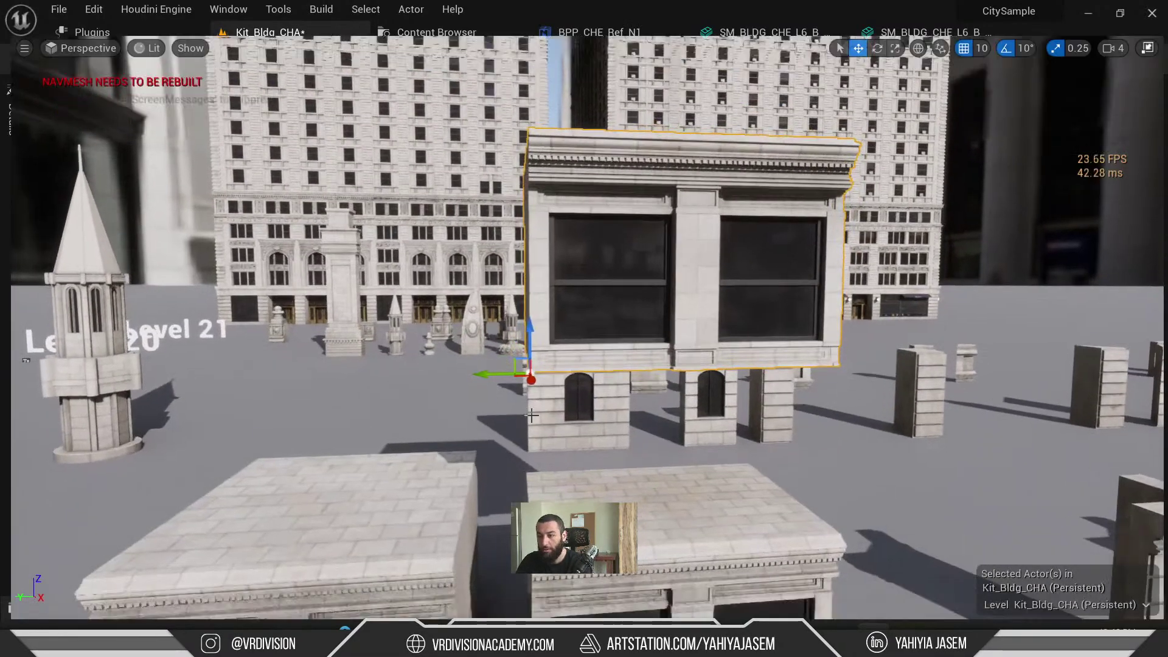
pyautogui.press('F11')
pyautogui.press('F11')
# - Try to duplicate the raised wall piece sideways with a grid snap of 100, and undo the copy
pyautogui.click(968, 92)
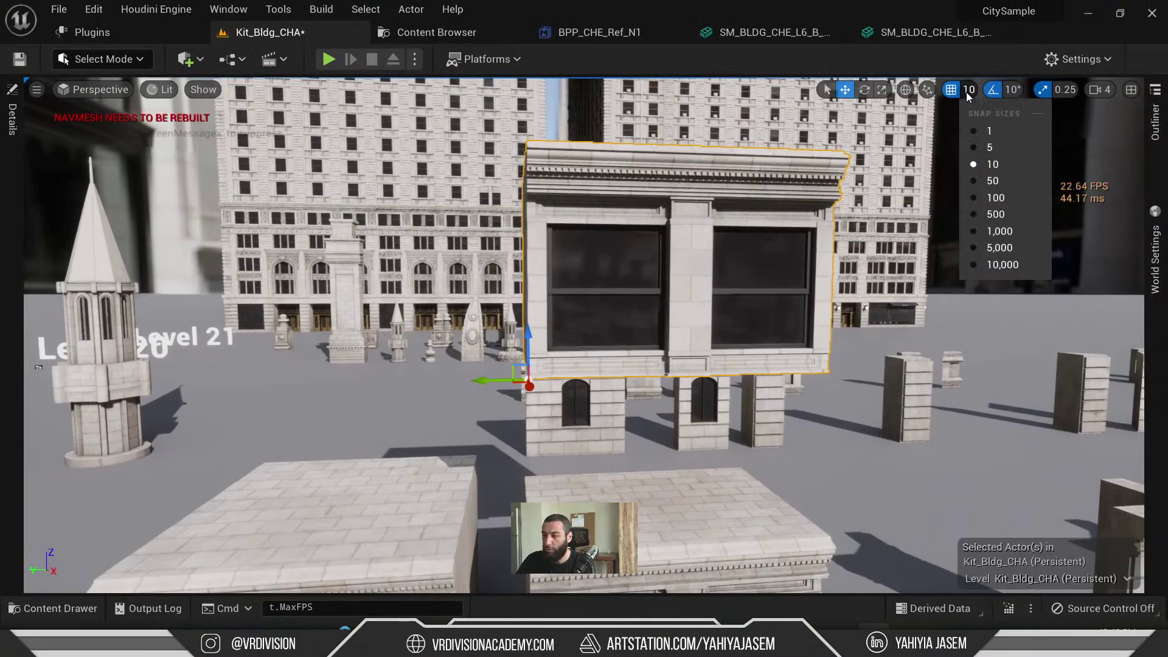
pyautogui.click(994, 199)
pyautogui.keyDown('alt'); pyautogui.moveTo(483, 378); pyautogui.dragTo(761, 376); pyautogui.keyUp('alt')
pyautogui.moveTo(806, 300); pyautogui.dragTo(778, 295, button='right')
pyautogui.press('d')
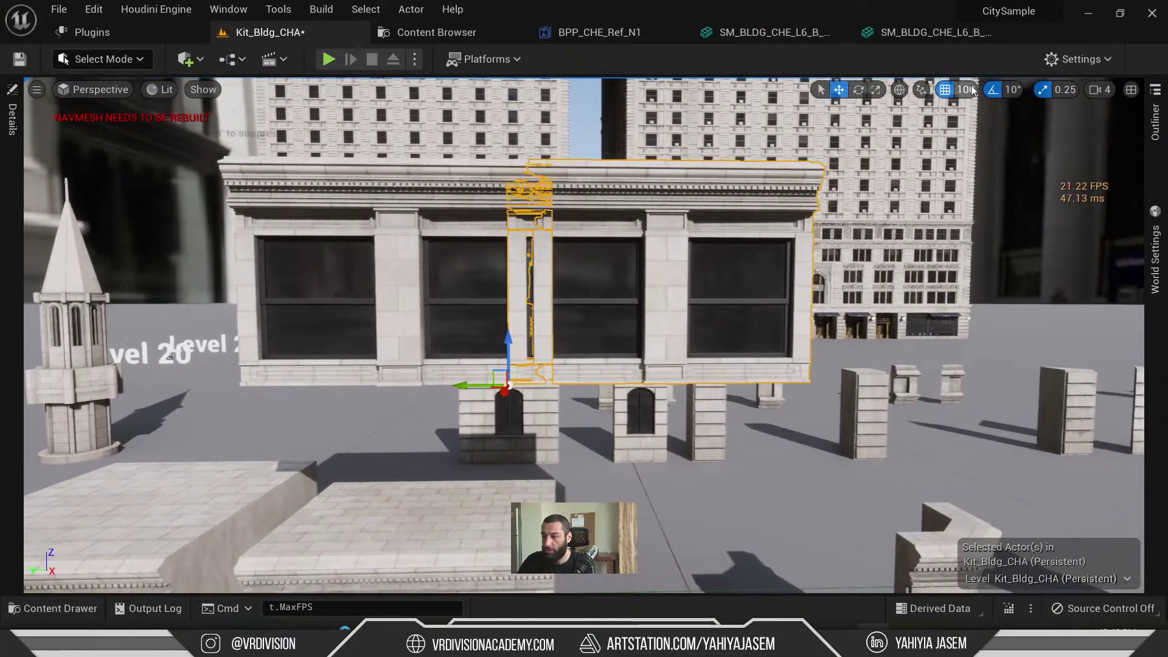
pyautogui.hotkey('ctrl', 'z')
# - Duplicate the raised wall piece sideways into a flush row of four with a grid snap of 50, and undo the copies
pyautogui.click(968, 92)
pyautogui.click(992, 185)
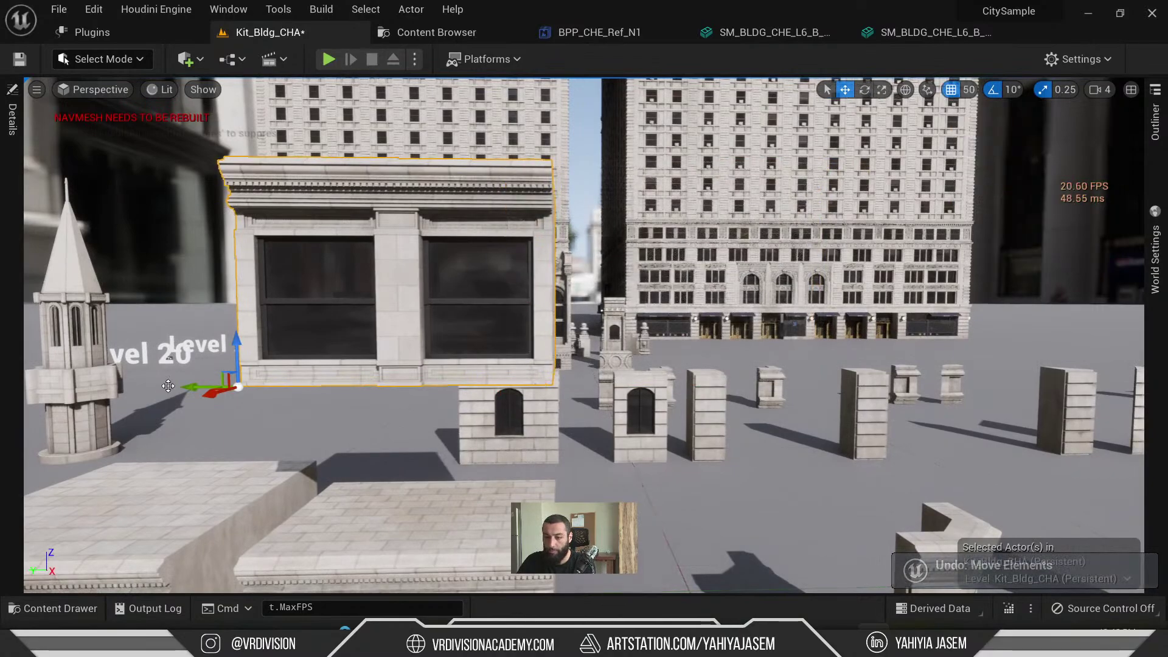
pyautogui.keyDown('alt'); pyautogui.moveTo(195, 382); pyautogui.dragTo(503, 375); pyautogui.keyUp('alt')
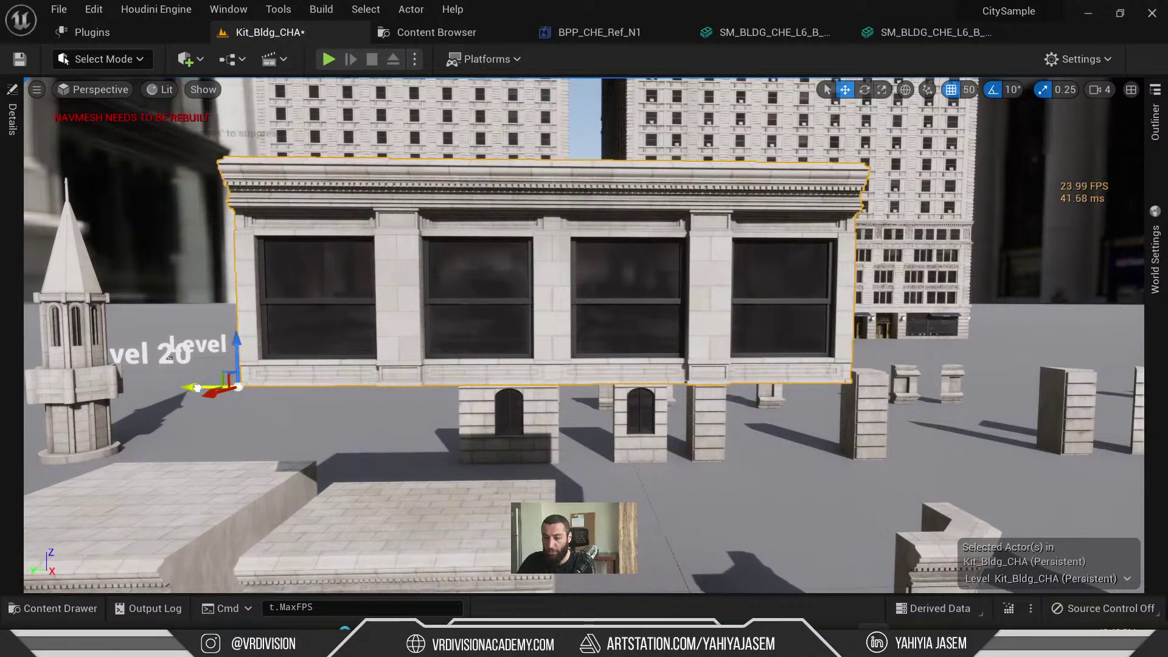
pyautogui.keyDown('alt'); pyautogui.moveTo(196, 387); pyautogui.dragTo(814, 384); pyautogui.keyUp('alt')
pyautogui.press('s')
pyautogui.press('d')
pyautogui.moveTo(814, 383); pyautogui.dragTo(814, 383, button='right')
pyautogui.press('Escape')
pyautogui.press('s')
pyautogui.moveTo(600, 326); pyautogui.dragTo(597, 268, button='right')
pyautogui.press('w')
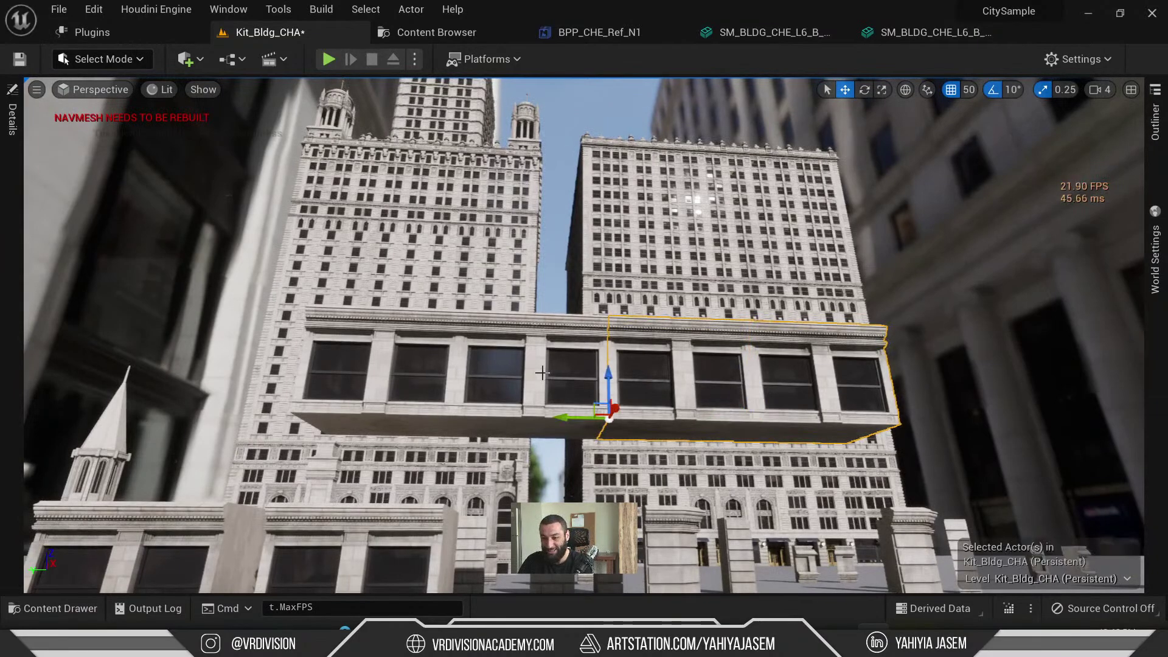
pyautogui.hotkey('ctrl', 'z')
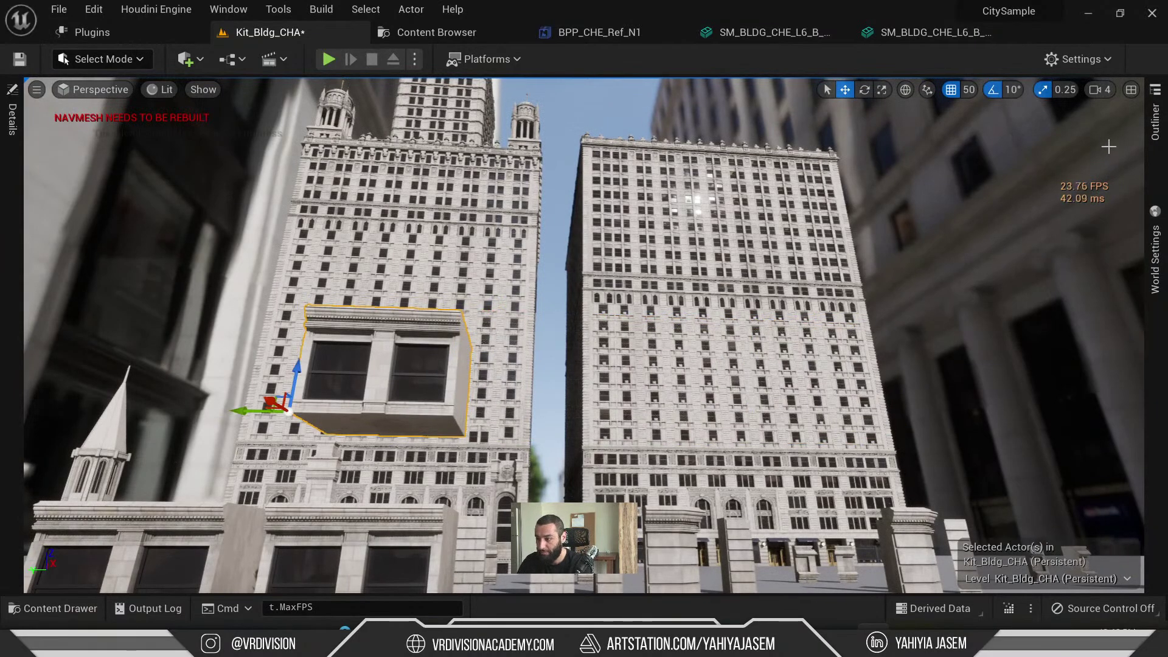
# - Open the selected wall piece's Element 0 material, MI_CHA_L17_A_Wall_02_0, and preview it on a plane
pyautogui.click(11, 121)
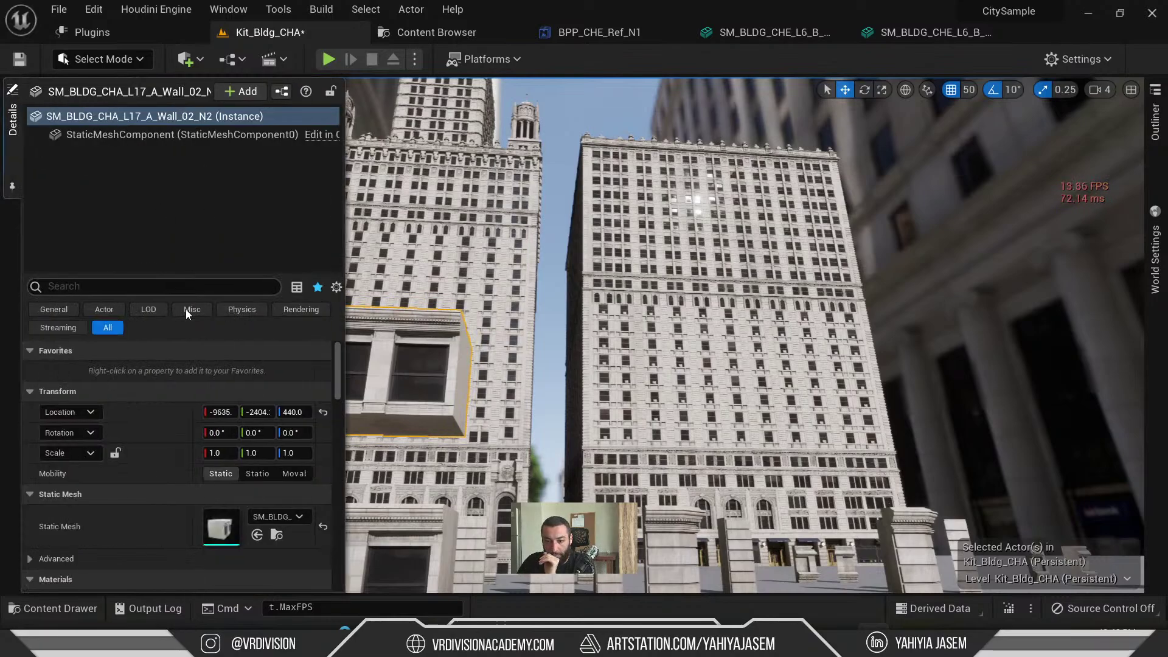
pyautogui.scroll(-5, 242, 494)
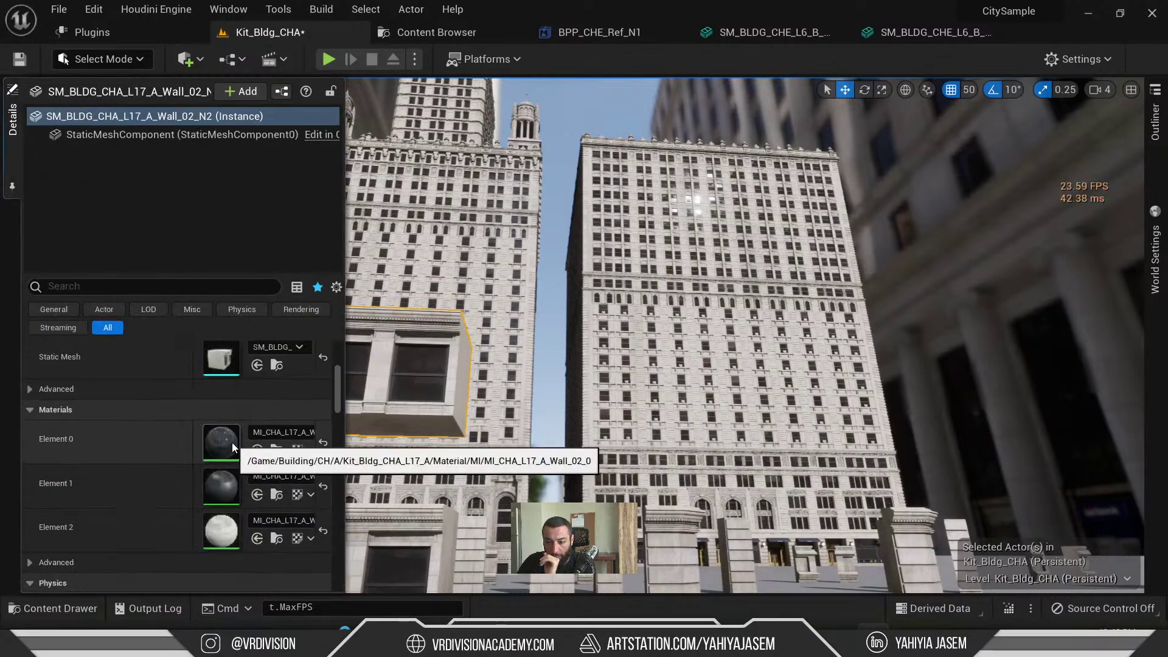
pyautogui.doubleClick(220, 443)
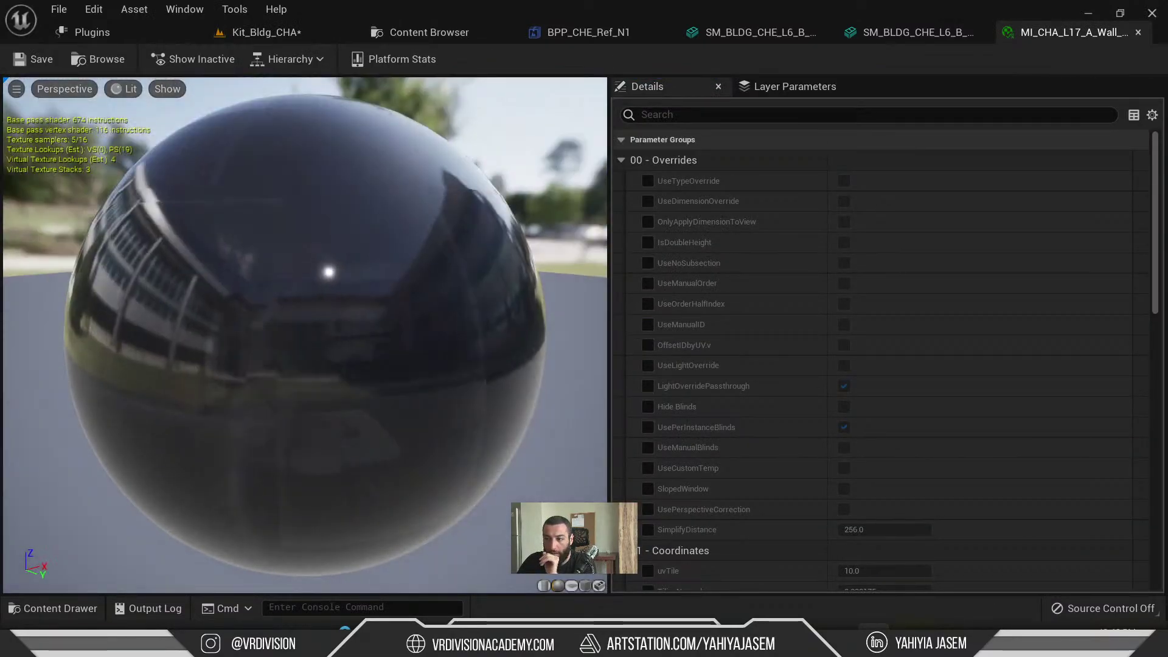
pyautogui.moveTo(506, 539); pyautogui.dragTo(377, 536)
pyautogui.click(571, 586)
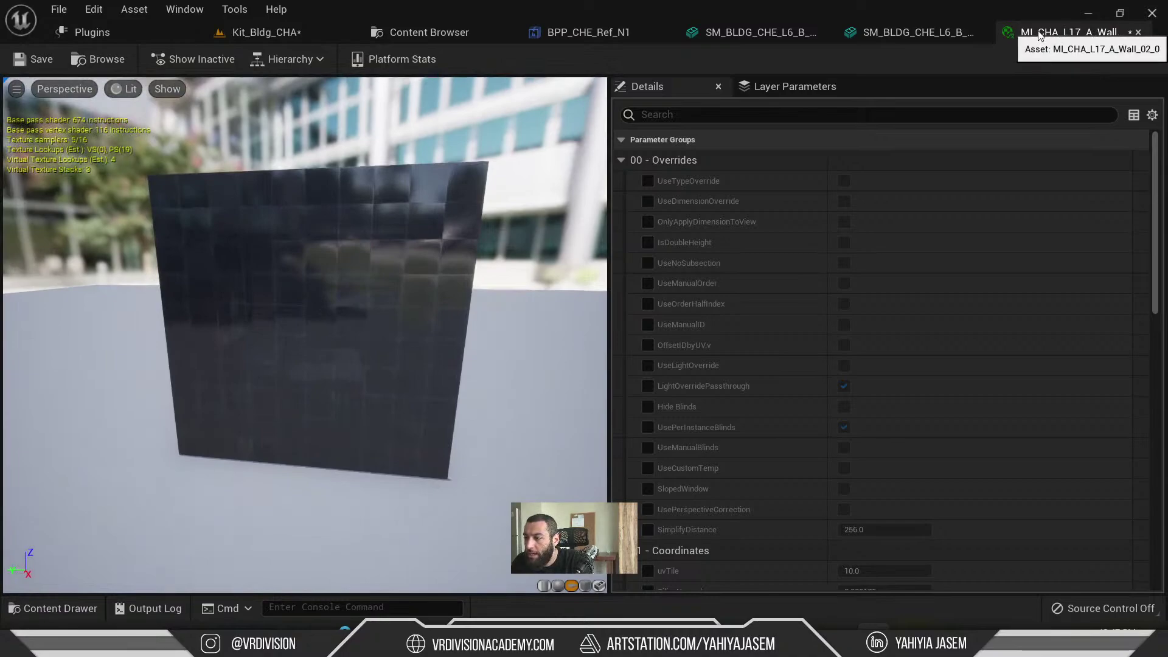
# - Examine the window material's tiled surface up close on the preview plane, and return to the Kit_Bldg_CHA level
pyautogui.moveTo(341, 341); pyautogui.dragTo(304, 292)
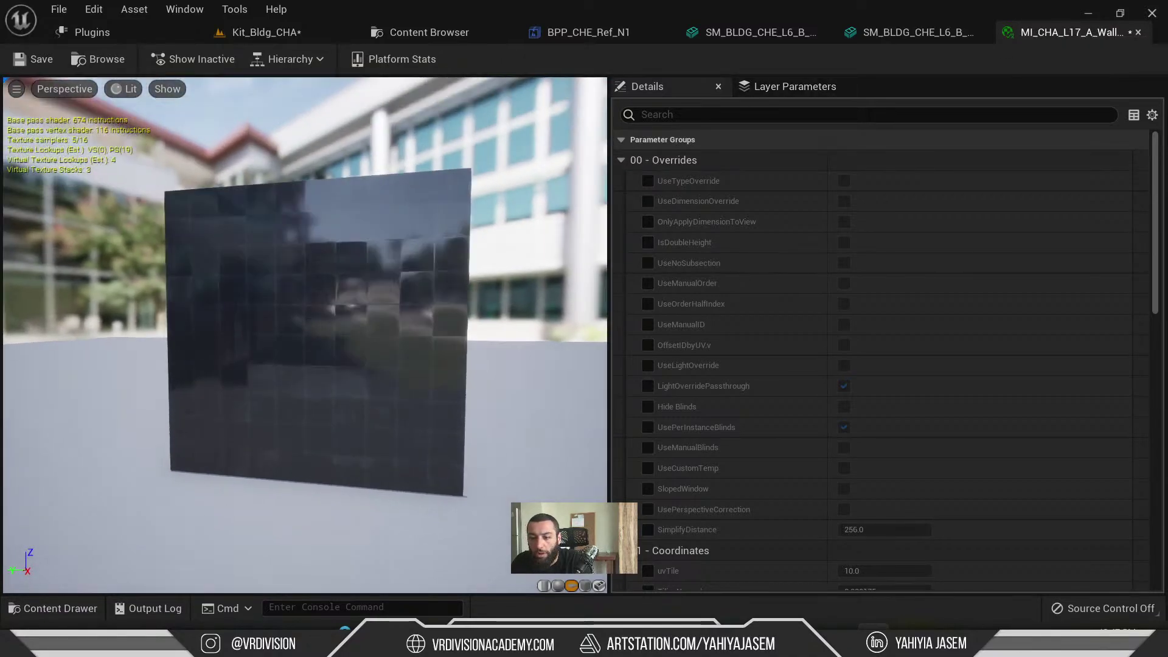
pyautogui.moveTo(304, 292); pyautogui.dragTo(335, 377, button='right')
pyautogui.moveTo(334, 378); pyautogui.dragTo(425, 310)
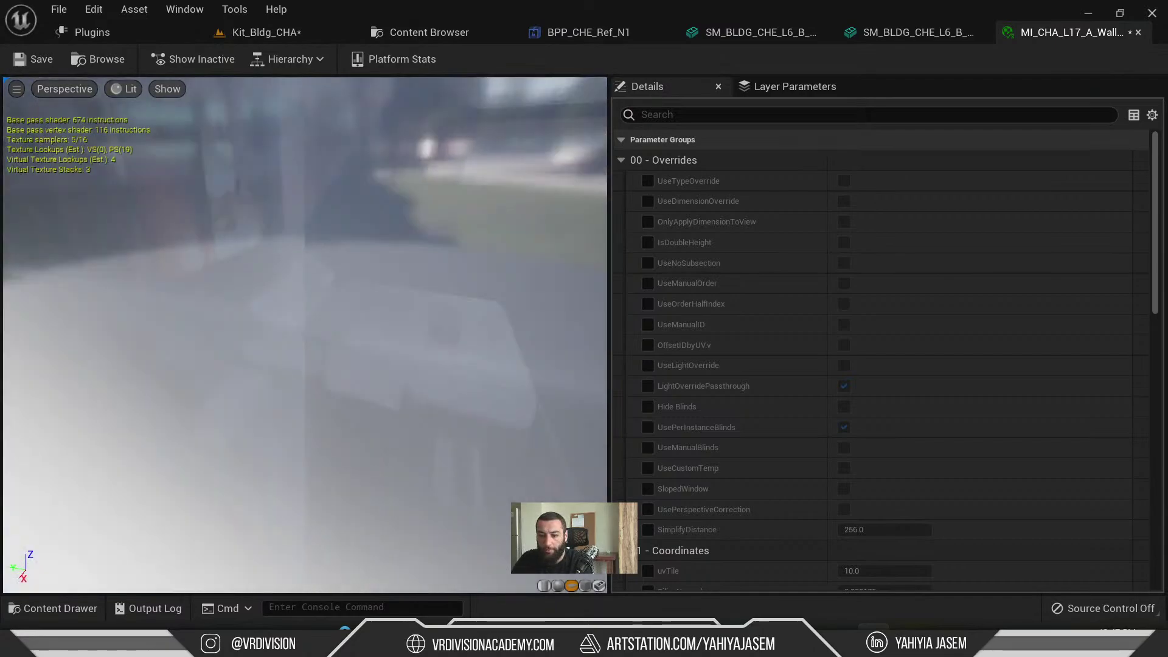
pyautogui.moveTo(426, 310); pyautogui.dragTo(420, 256, button='right')
pyautogui.moveTo(420, 256); pyautogui.dragTo(230, 205)
pyautogui.click(108, 56)
pyautogui.click(263, 32)
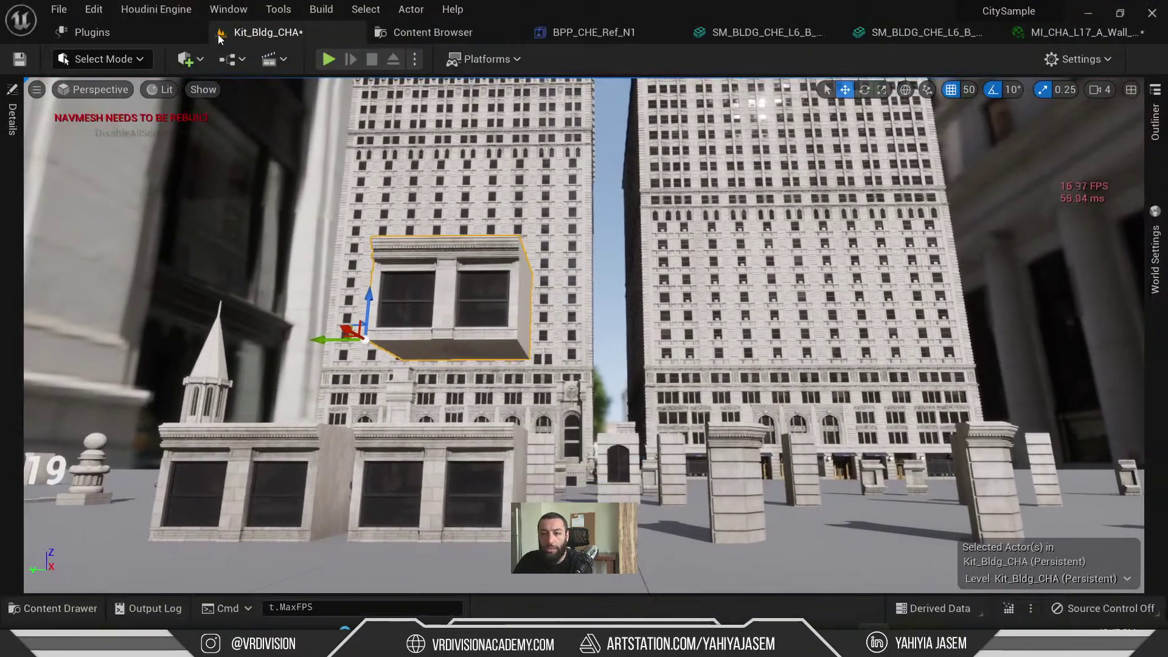
# - Start a rectangle shape in Modeling mode and set its width and depth to 250
pyautogui.click(139, 59)
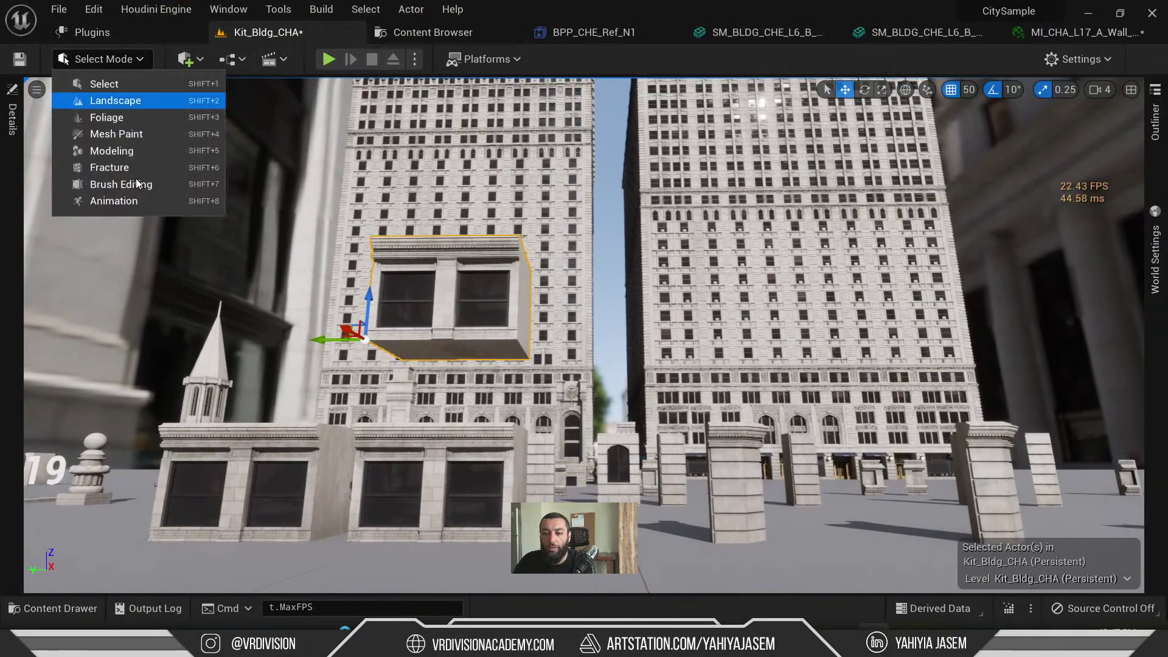
pyautogui.click(125, 153)
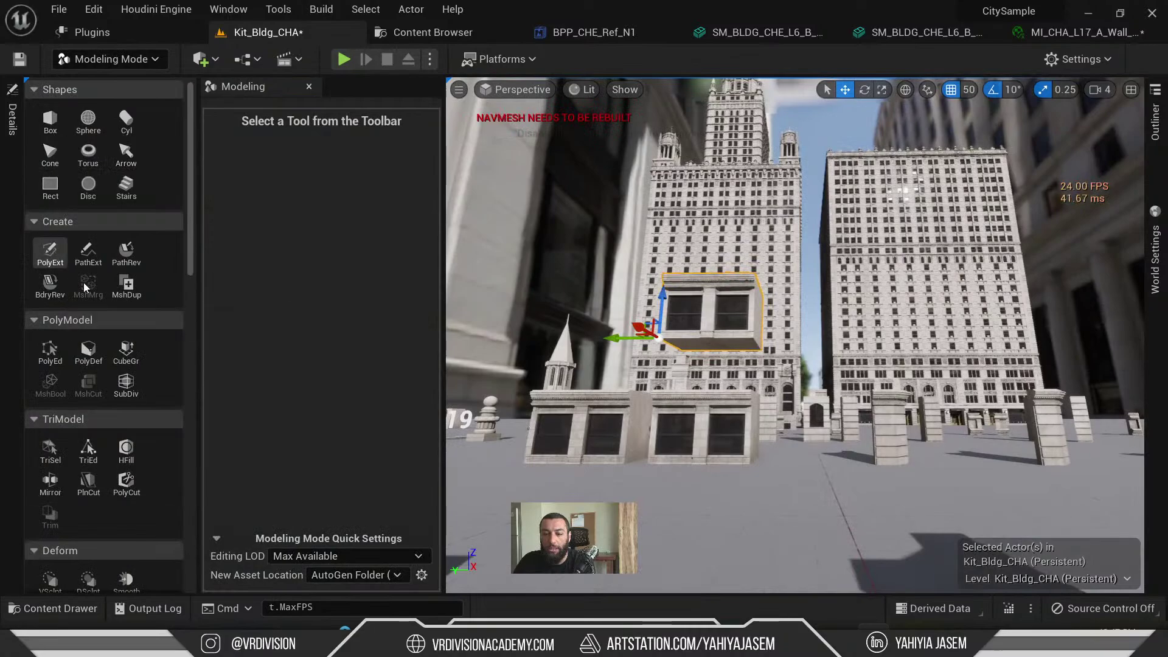
pyautogui.click(50, 185)
pyautogui.scroll(10, 829, 400)
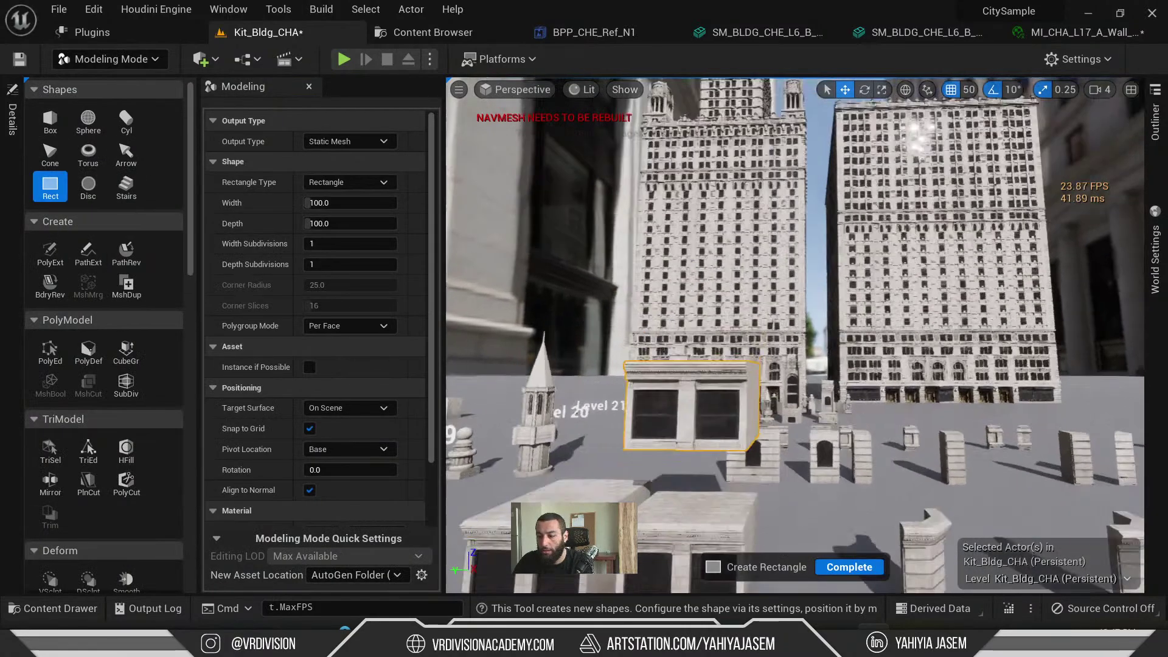
pyautogui.scroll(1, 828, 398)
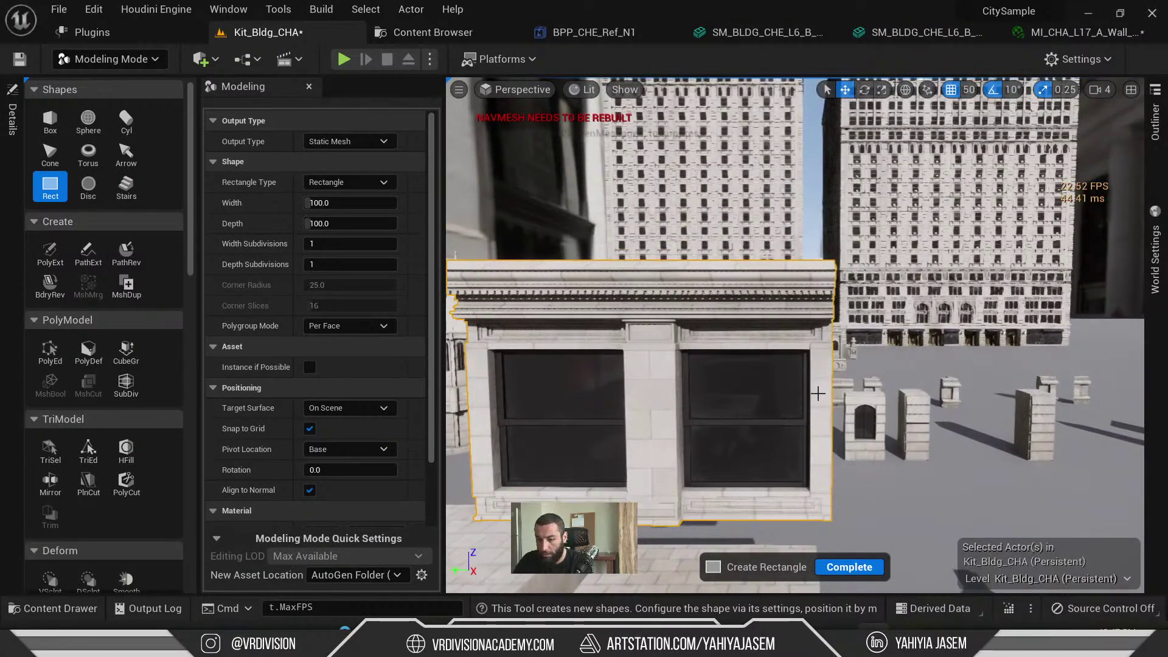
pyautogui.moveTo(819, 393); pyautogui.dragTo(806, 419, button='right')
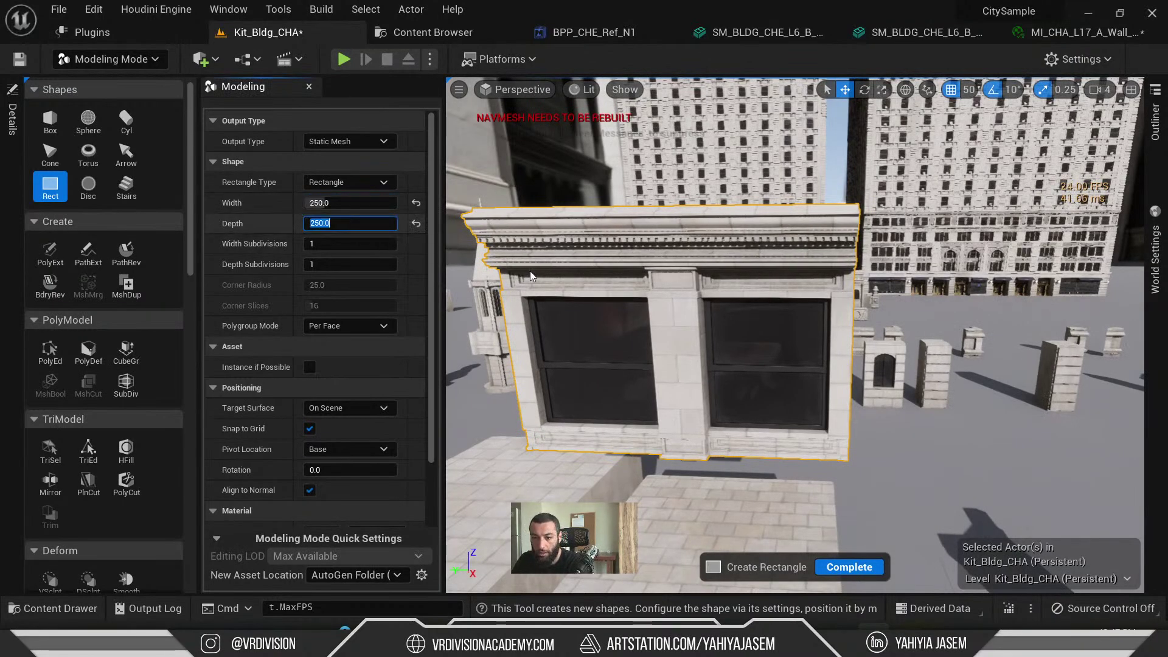
# - Place the 250 by 250 rectangle on the ground beside the wall pieces with a grid snap of 10, and finish the shape
pyautogui.moveTo(837, 376); pyautogui.dragTo(896, 135, button='right')
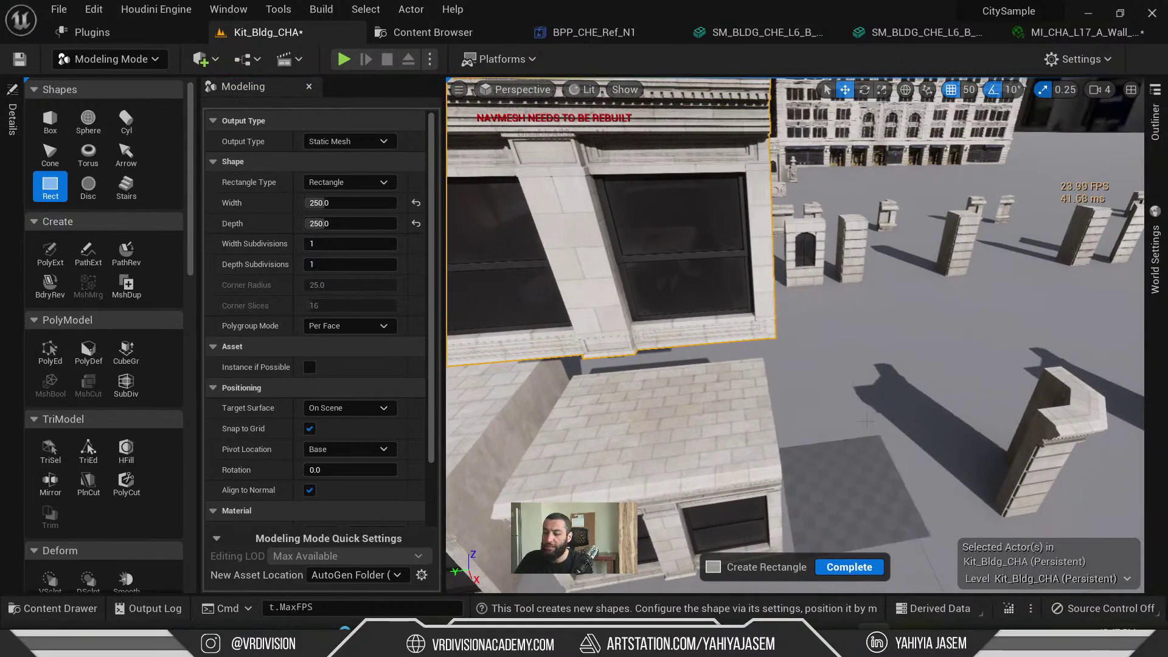
pyautogui.moveTo(840, 422); pyautogui.dragTo(845, 514, button='right')
pyautogui.moveTo(737, 274); pyautogui.dragTo(737, 188, button='right')
pyautogui.moveTo(827, 252); pyautogui.dragTo(828, 213, button='right')
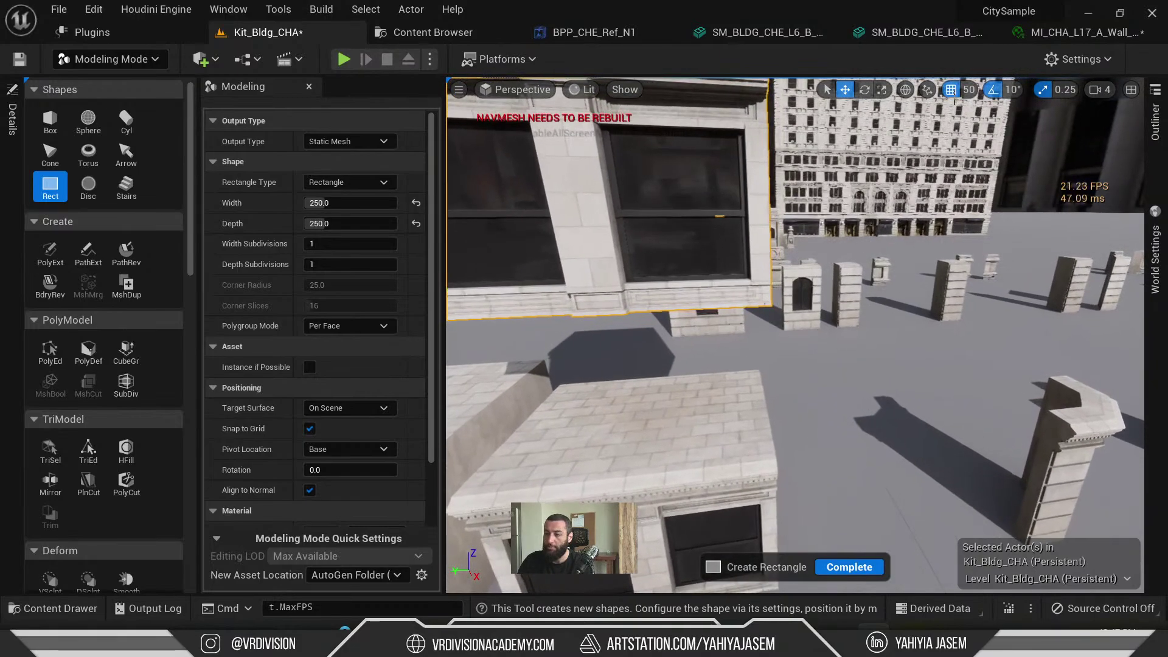
pyautogui.click(969, 91)
pyautogui.click(993, 163)
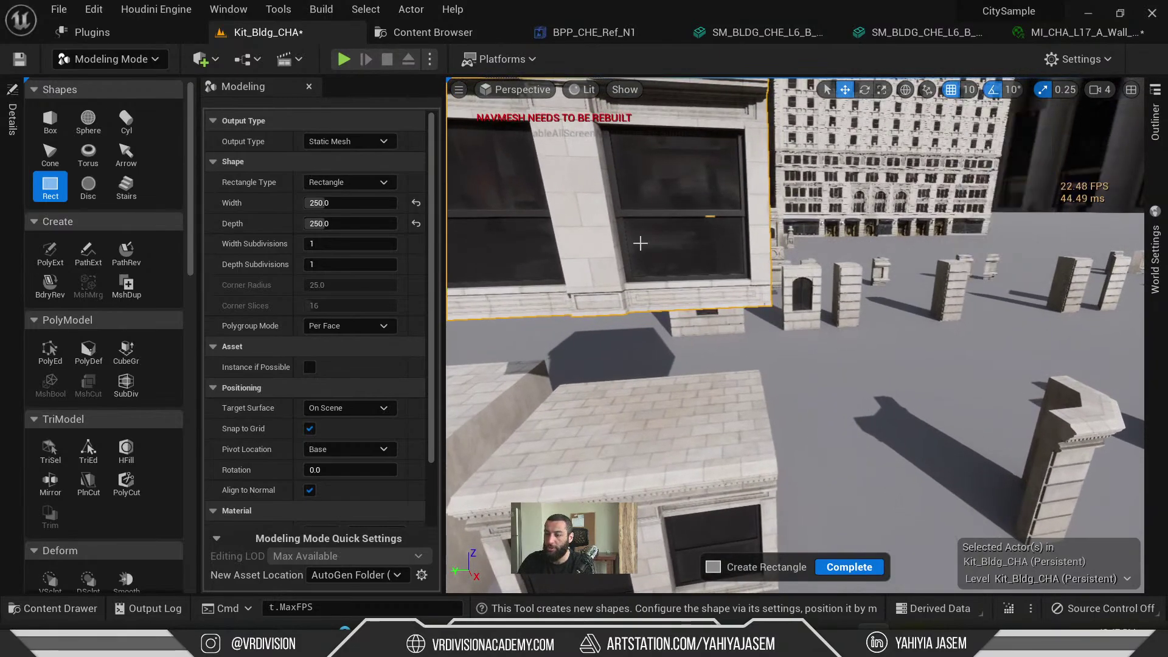
pyautogui.moveTo(639, 243); pyautogui.dragTo(639, 195, button='right')
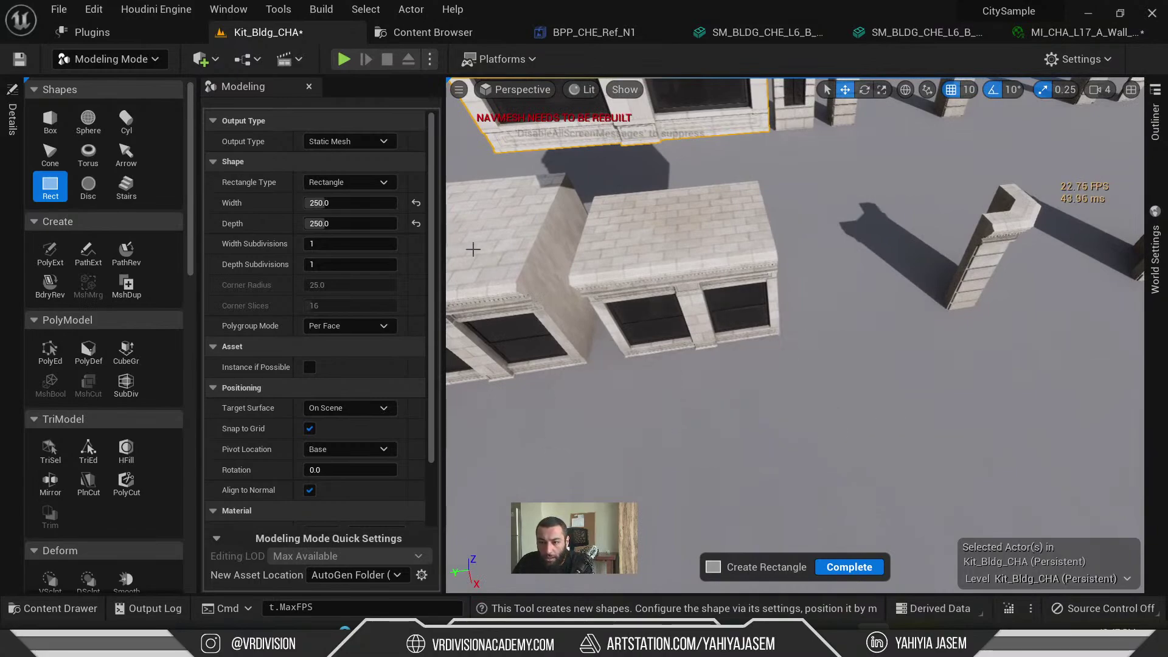
pyautogui.click(886, 413)
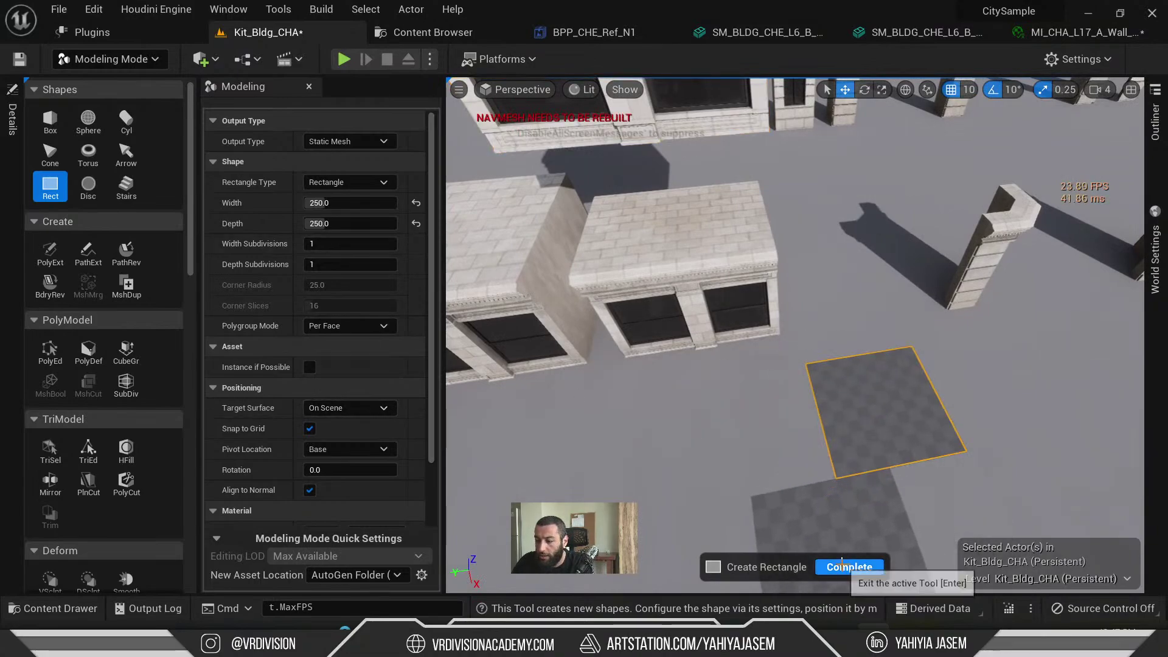
pyautogui.click(842, 565)
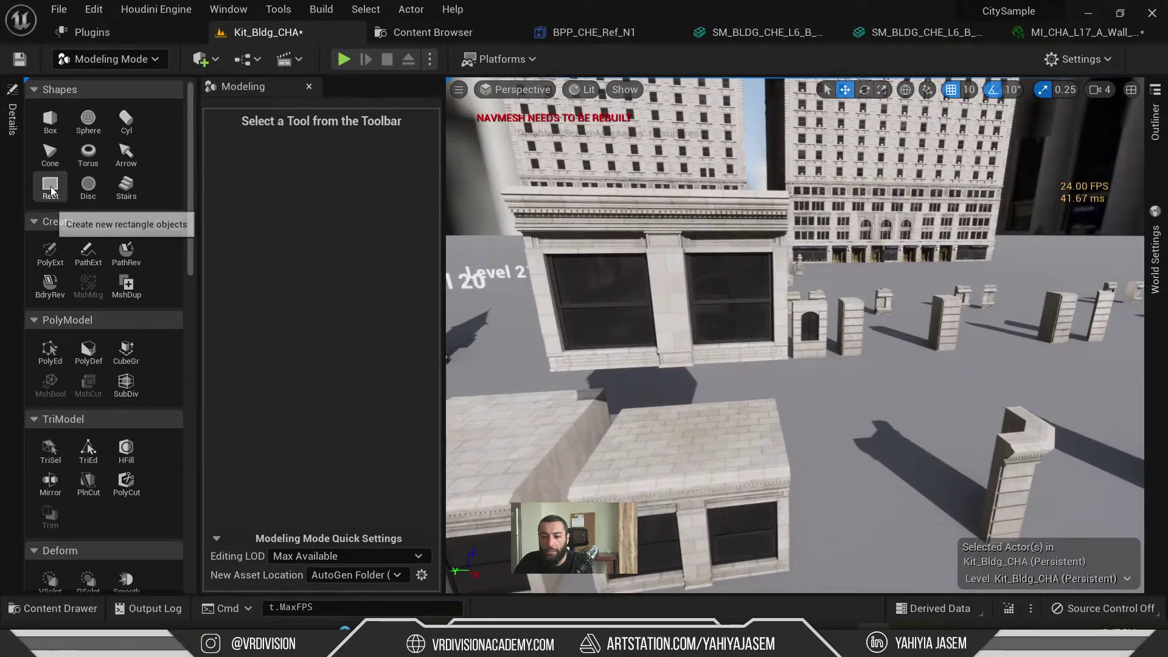
# - Create another 250 by 250 rectangle on the ground in front of the wall pieces
pyautogui.click(51, 187)
pyautogui.moveTo(728, 183); pyautogui.dragTo(561, 167, button='right')
pyautogui.moveTo(808, 487); pyautogui.dragTo(810, 463, button='right')
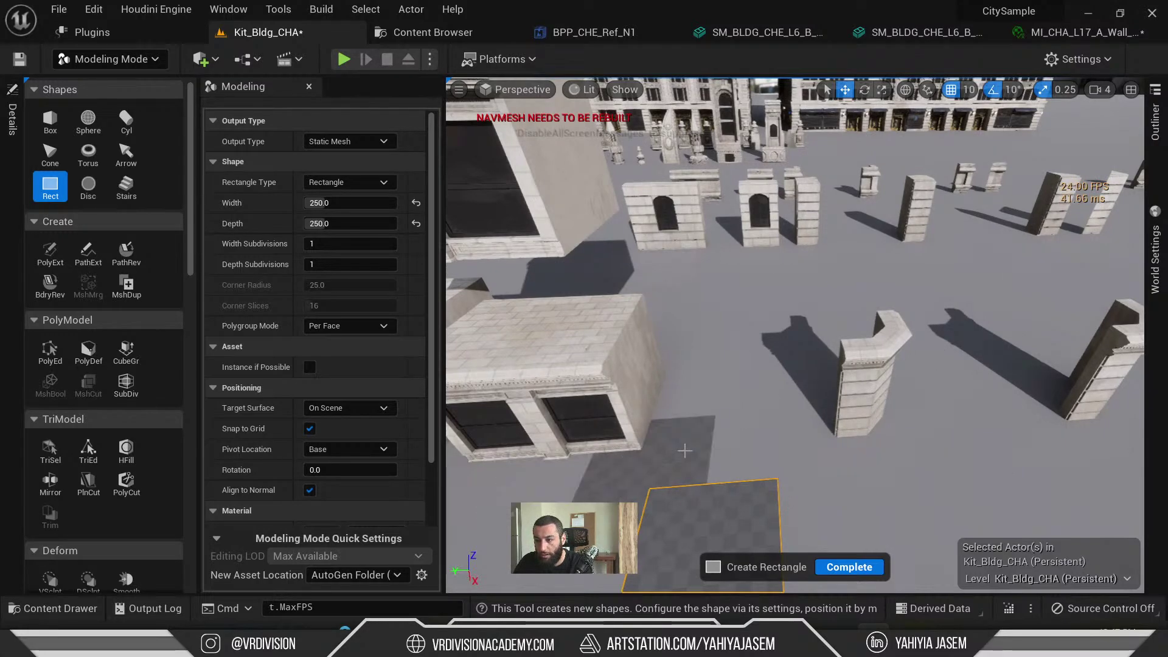
pyautogui.moveTo(755, 478); pyautogui.dragTo(734, 514, button='right')
# - Create a tall box 100 by 100 wide and about 989 high on the ground next to the rectangle
pyautogui.click(51, 124)
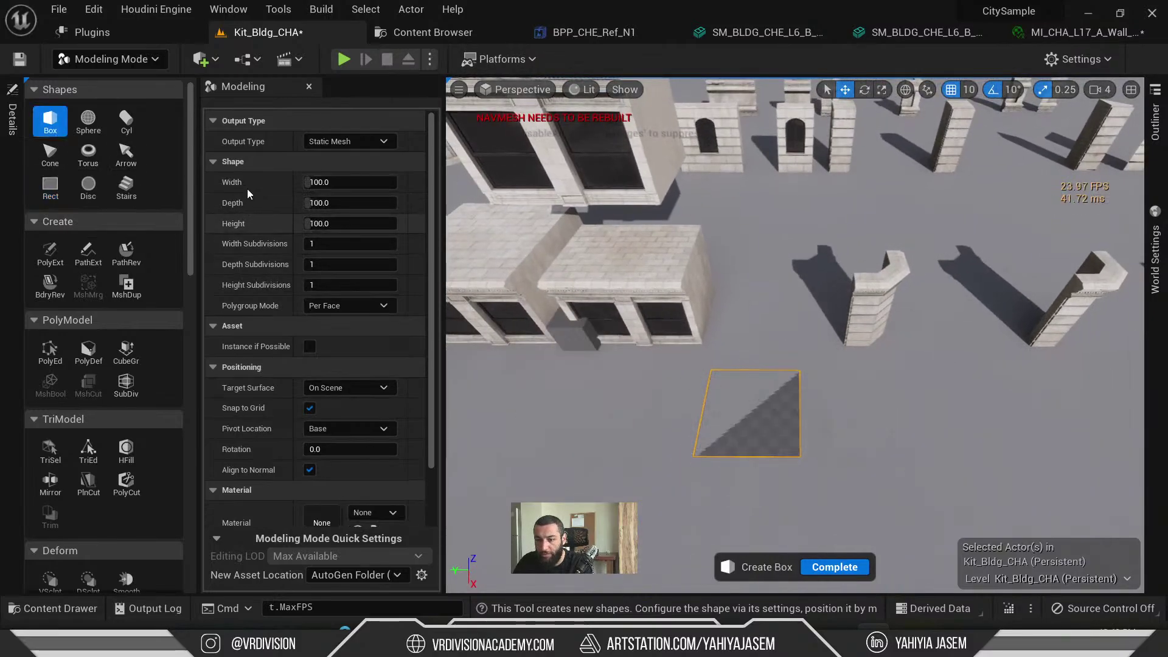
pyautogui.moveTo(346, 228); pyautogui.dragTo(389, 229)
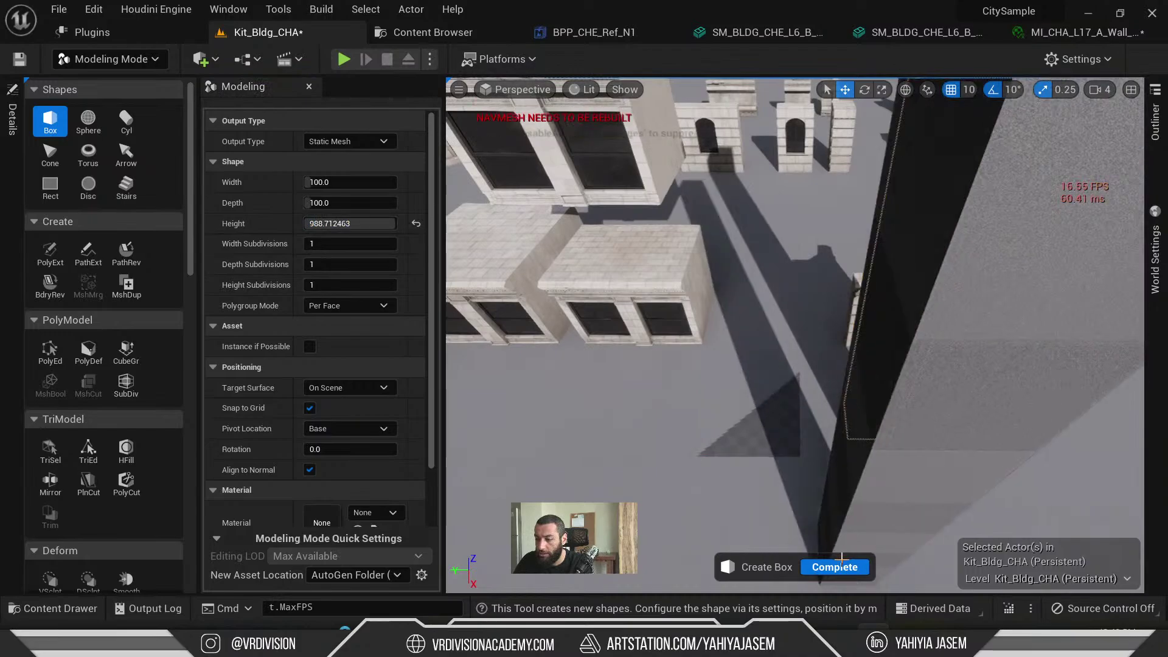
pyautogui.click(859, 426)
pyautogui.moveTo(859, 426); pyautogui.dragTo(857, 402, button='right')
# - Place boxes measuring 100 on every side against the upper part of the tall box
pyautogui.click(50, 121)
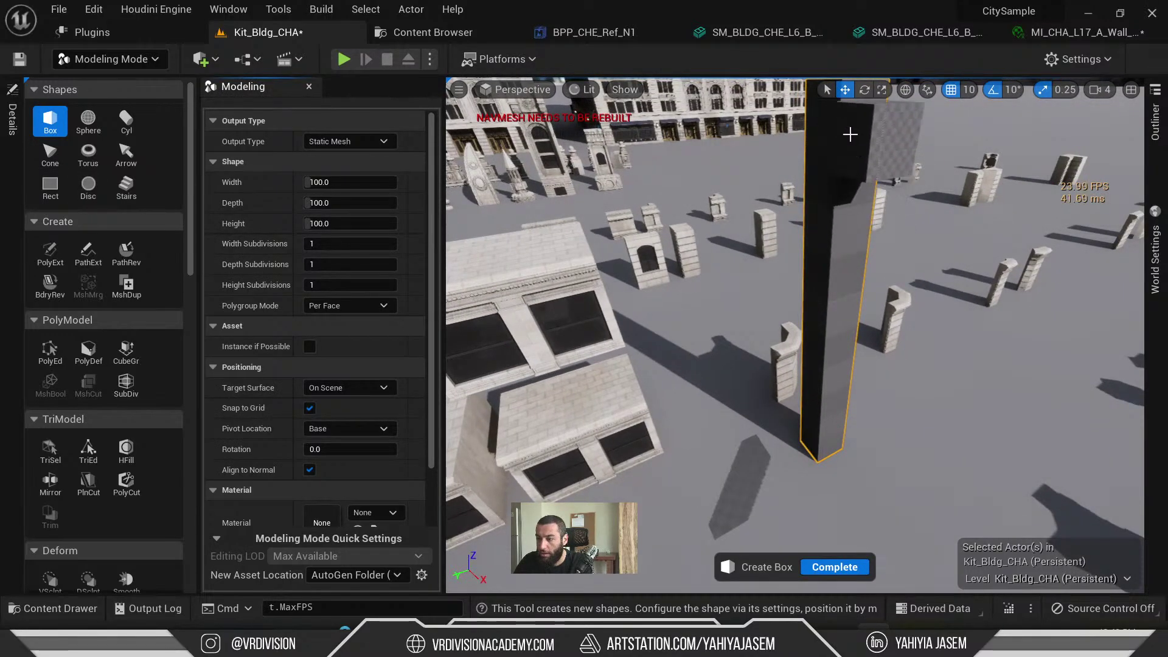
pyautogui.moveTo(850, 134); pyautogui.dragTo(825, 203, button='right')
pyautogui.moveTo(818, 328); pyautogui.dragTo(639, 436, button='right')
pyautogui.moveTo(743, 369); pyautogui.dragTo(766, 292, button='right')
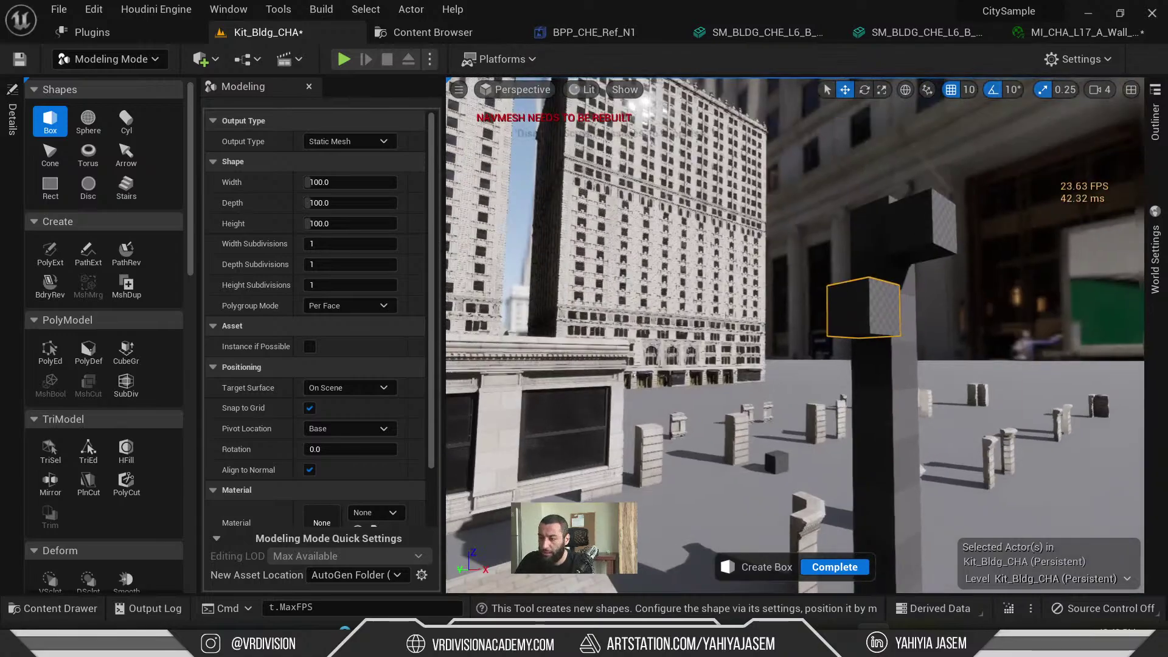
# - Return to Select mode and duplicate the raised wall piece forward, out in front of the original
pyautogui.hotkey('shift', '1')
pyautogui.moveTo(752, 376); pyautogui.dragTo(700, 426, button='right')
pyautogui.moveTo(456, 321); pyautogui.dragTo(450, 298, button='right')
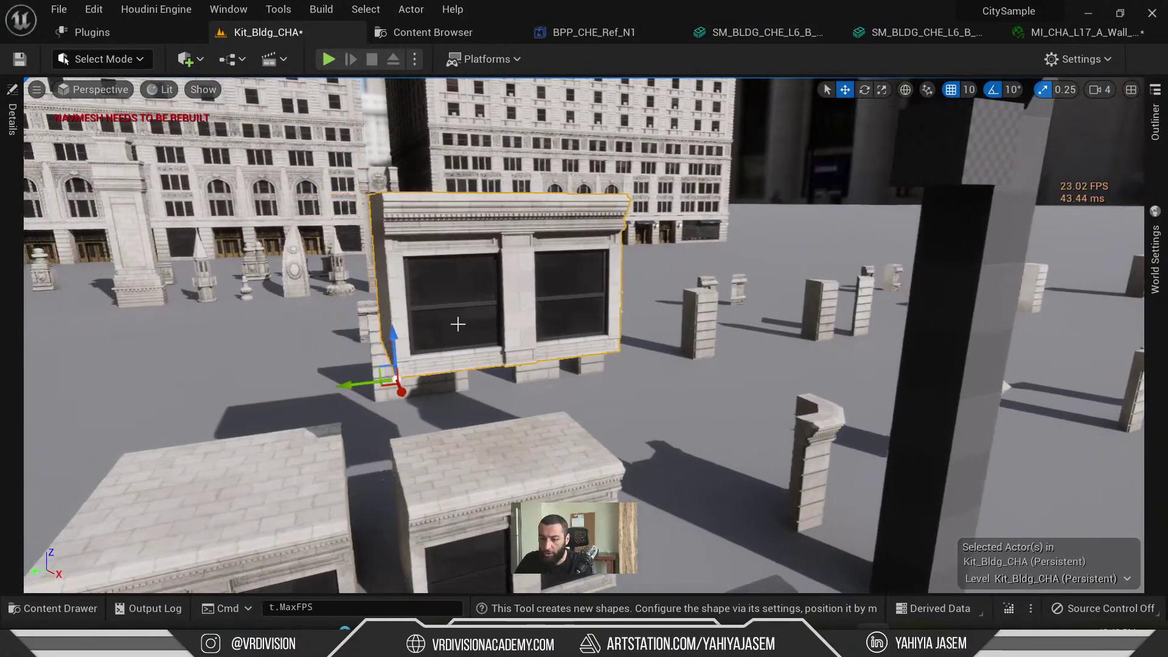
pyautogui.click(444, 278)
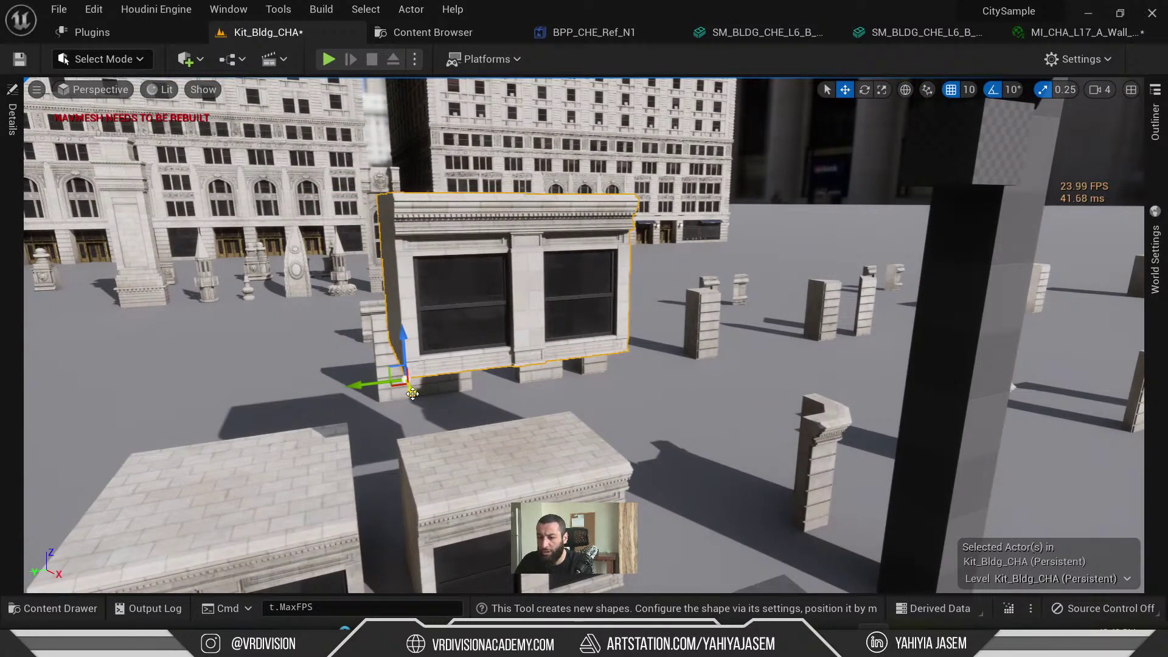
pyautogui.moveTo(413, 394)
pyautogui.mouseDown(button='right')
pyautogui.moveTo(426, 374)
pyautogui.moveTo(413, 394)
pyautogui.mouseUp(button='right')
# - Locate the wall piece's static mesh SM_BLDG_CHA_L17_A_Wall_02_N1, inspect it in its editor, close it and return to the level
pyautogui.hotkey('ctrl', 'b')
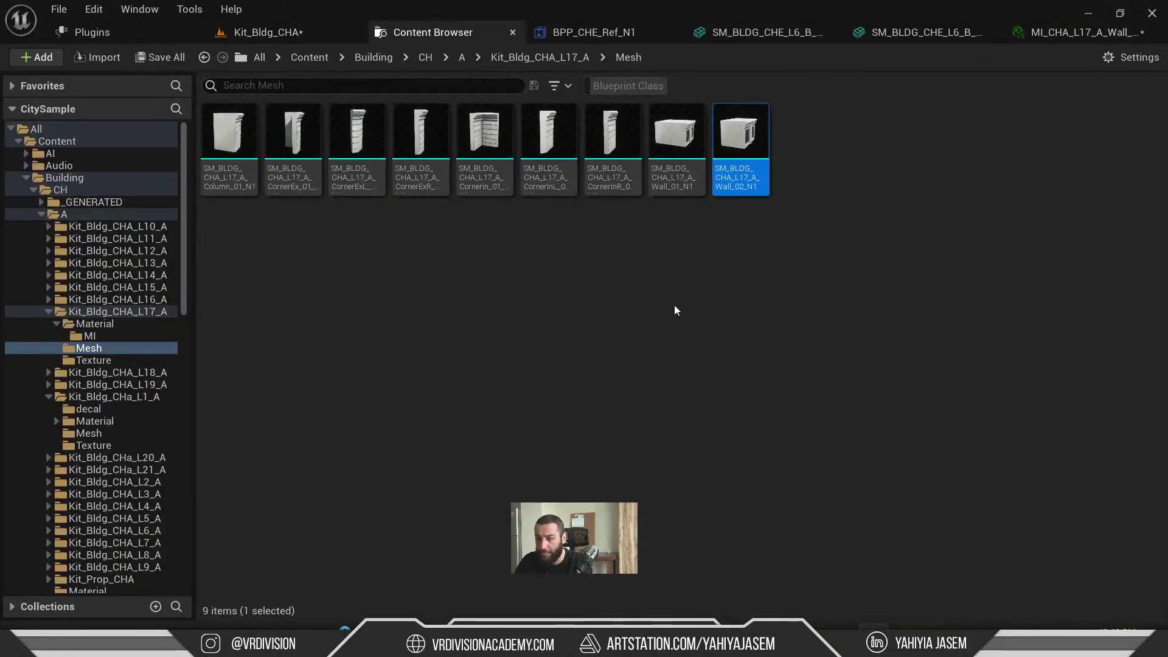
pyautogui.doubleClick(735, 134)
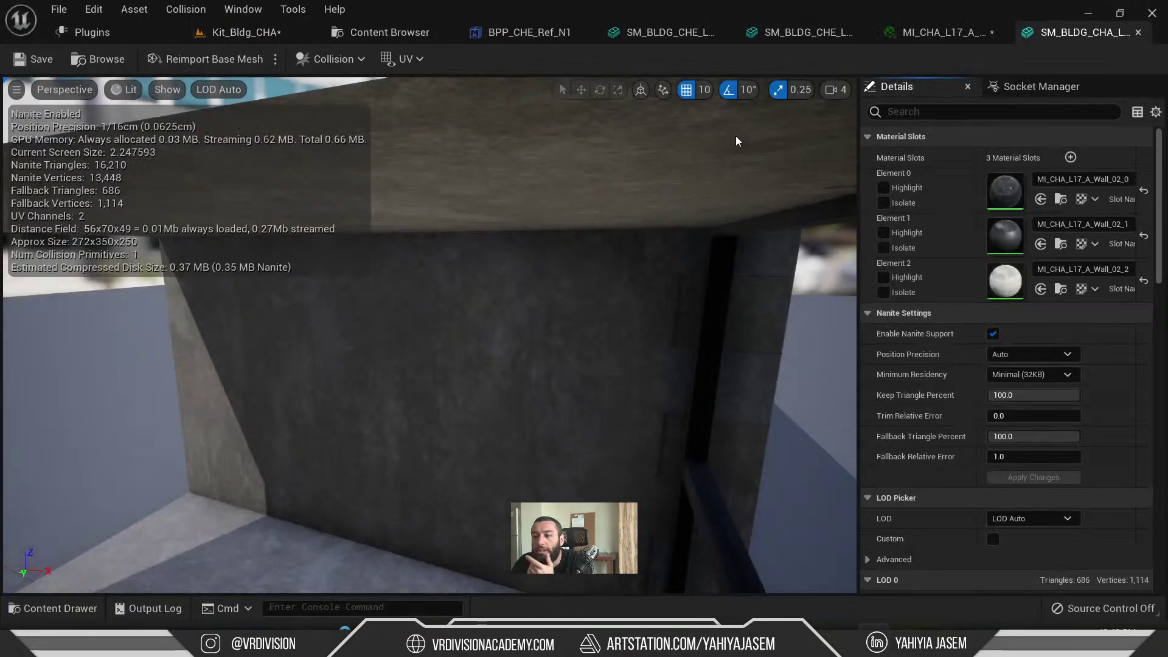
pyautogui.middleClick(1027, 37)
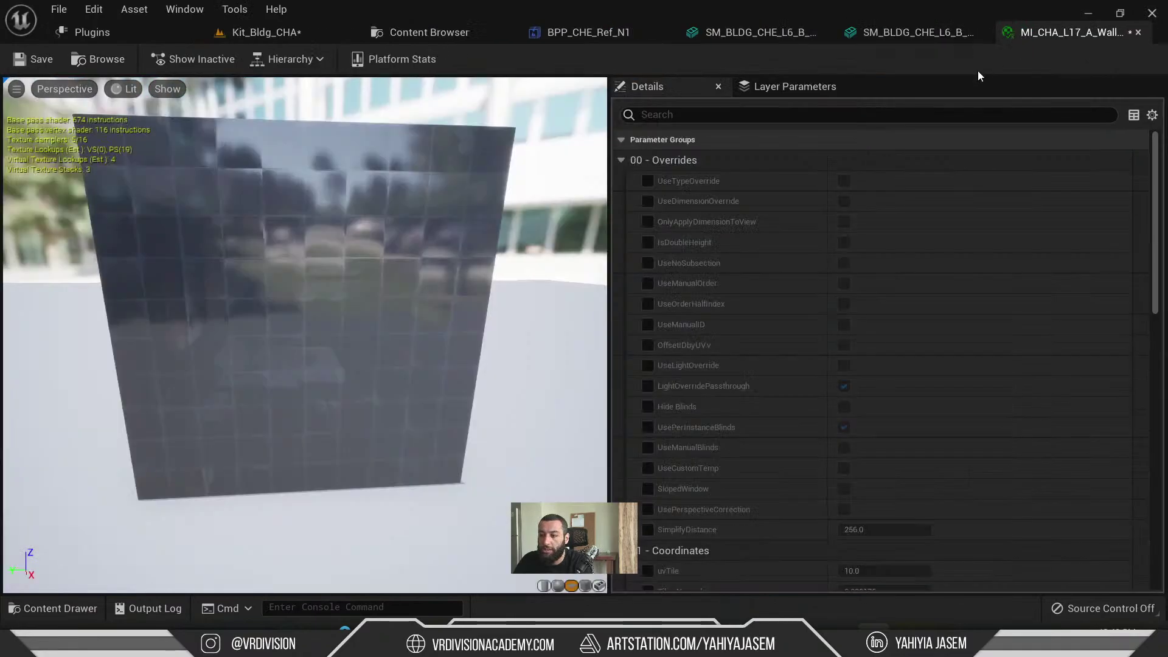
pyautogui.click(239, 35)
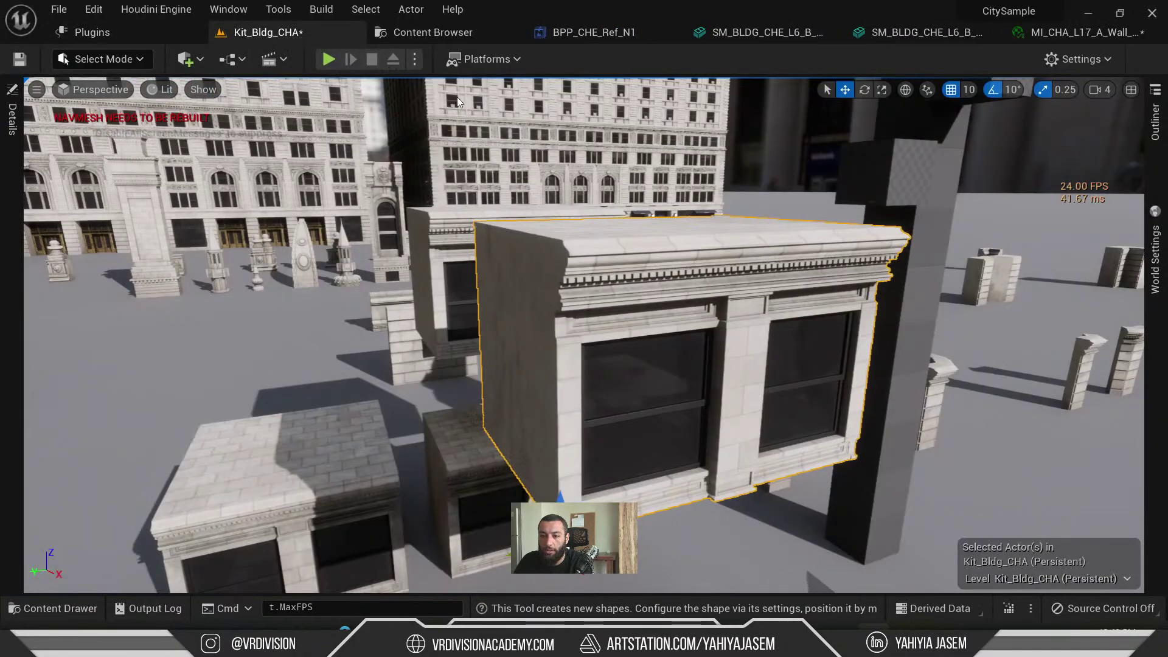
# - Try to add another SM_BLDG_CHA_L17_A_Wall_02_N1 mesh to the level near the tall box, and frame the raised copy's windows
pyautogui.hotkey('ctrl', 'space')
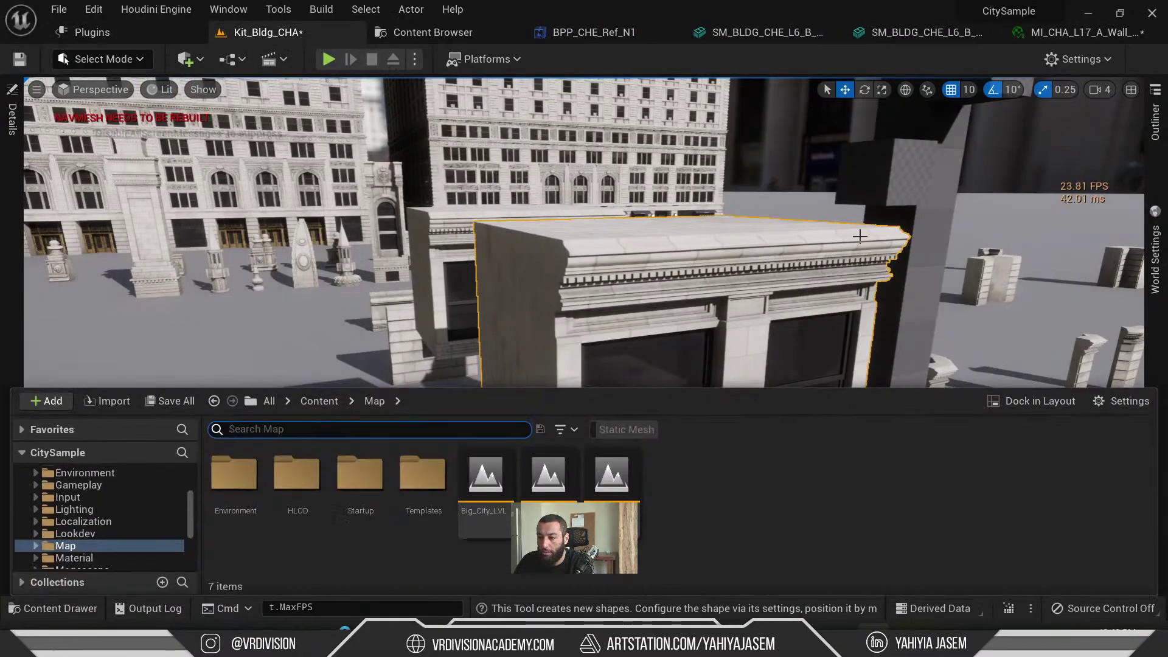
pyautogui.click(429, 30)
pyautogui.moveTo(748, 168); pyautogui.dragTo(572, 288)
pyautogui.moveTo(808, 543); pyautogui.dragTo(798, 547)
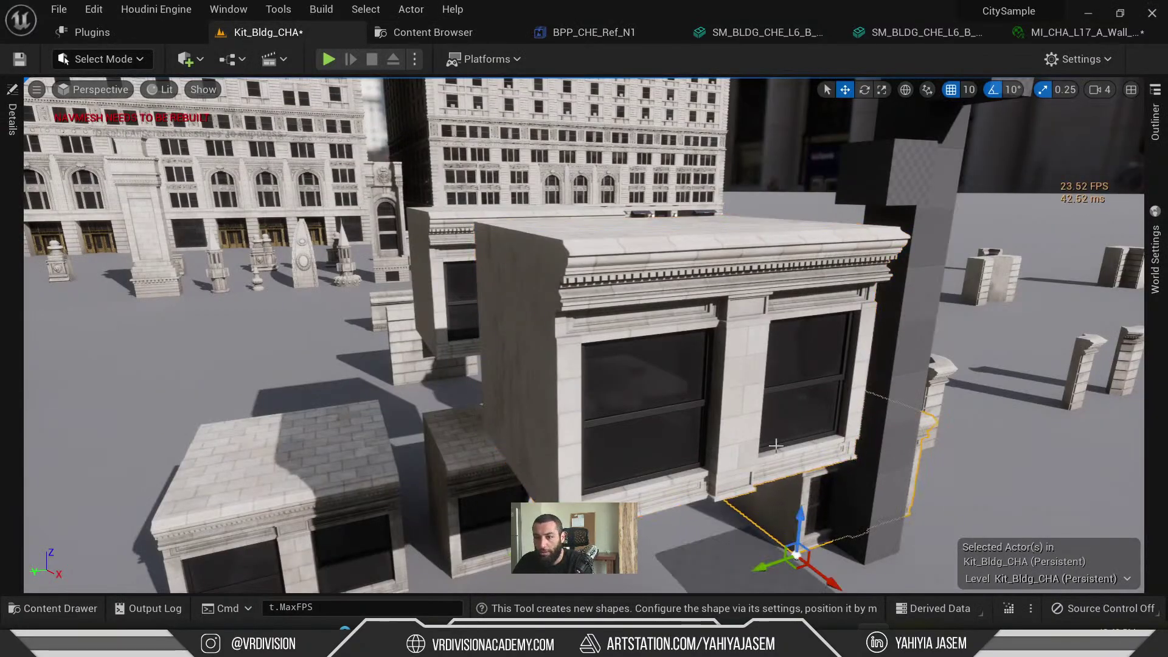
pyautogui.press('f')
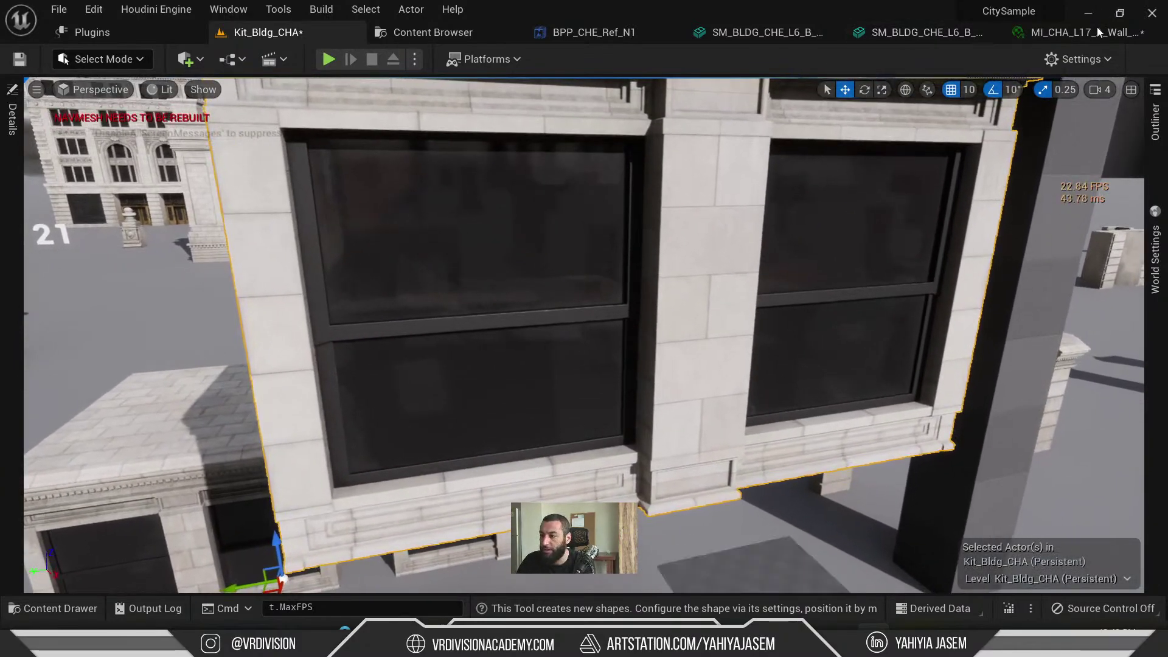
# - Locate the window material instance in the project content, close the Plugins page and return to the Kit_Bldg_CHA level
pyautogui.click(1095, 31)
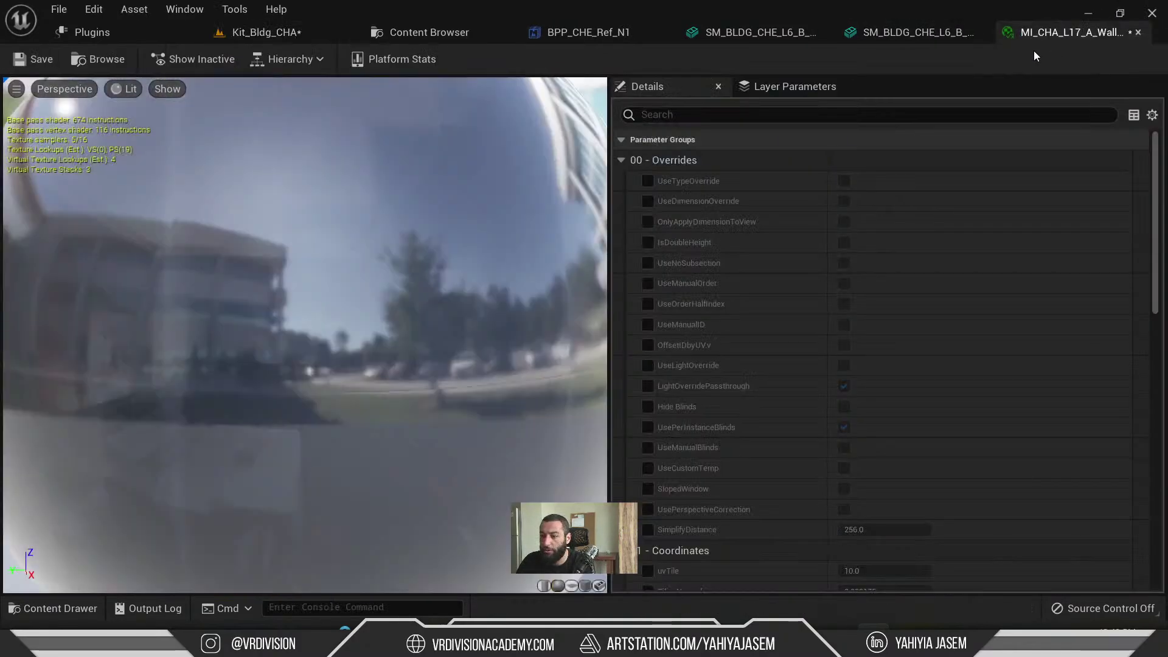
pyautogui.click(121, 58)
pyautogui.click(132, 28)
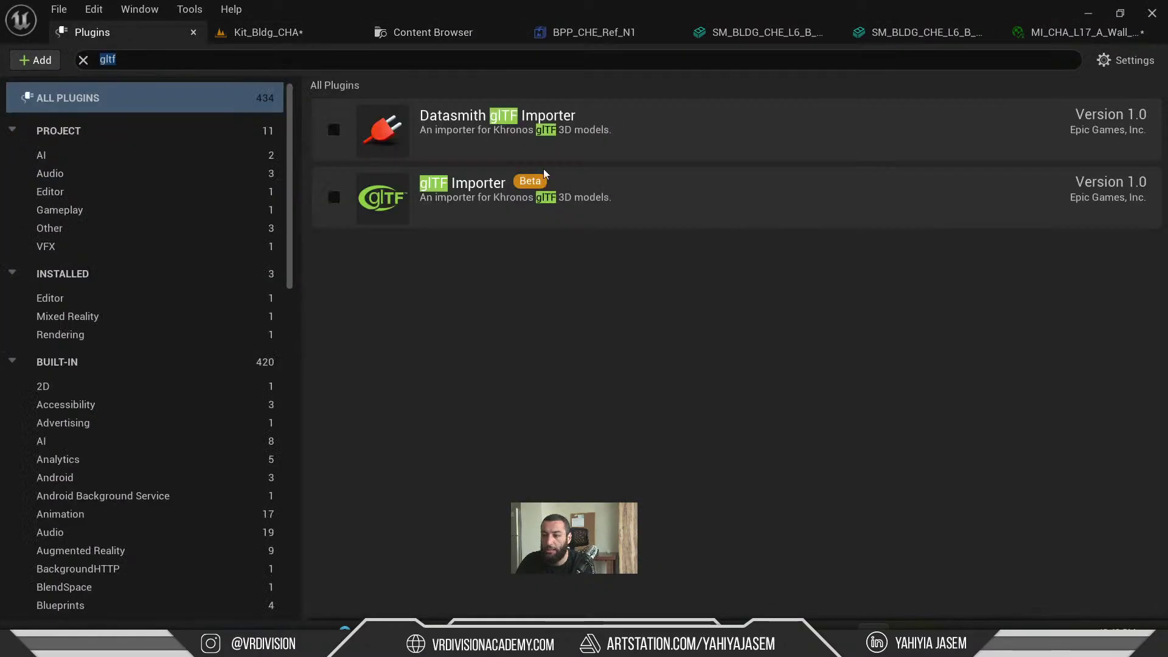
pyautogui.click(312, 27)
# - Select the ground rectangle beside the tall box and raise it above the wall pieces
pyautogui.moveTo(584, 304); pyautogui.dragTo(542, 346, button='right')
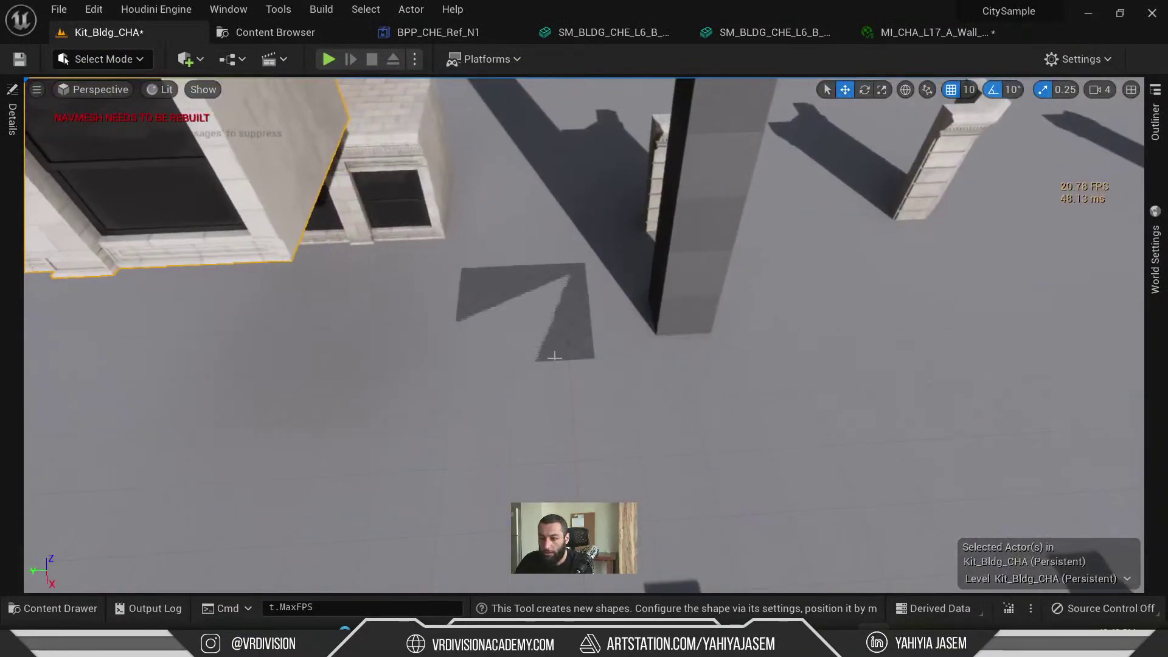
pyautogui.moveTo(520, 285); pyautogui.dragTo(597, 72, button='right')
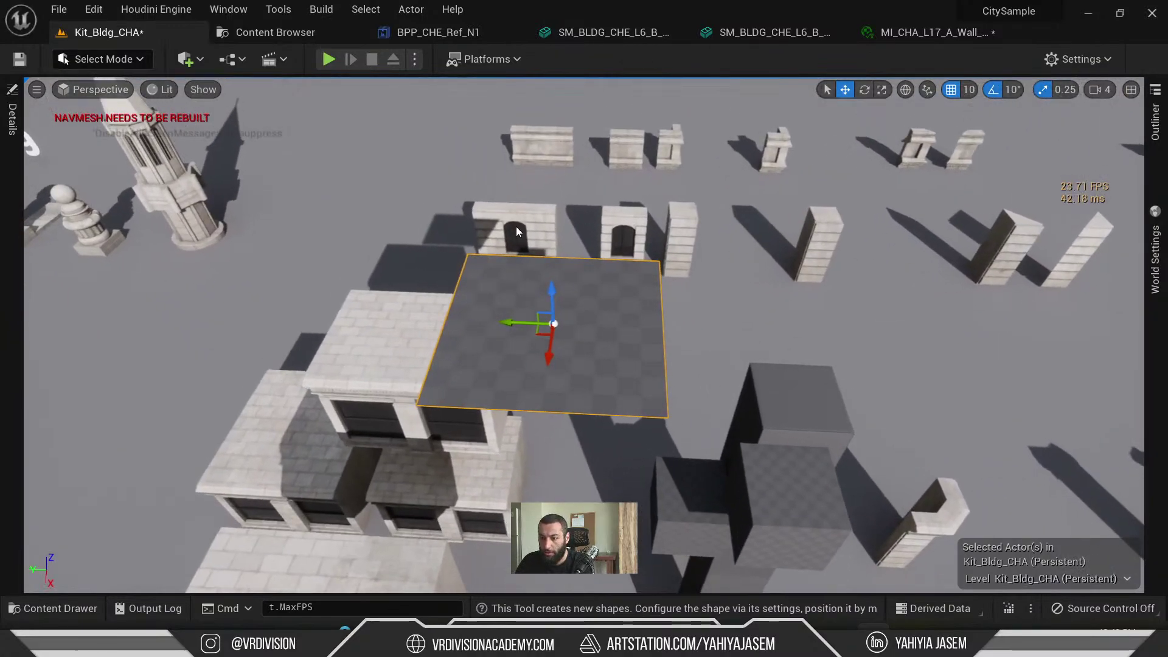
pyautogui.moveTo(518, 231); pyautogui.dragTo(517, 232, button='right')
# - Assign the MI_CHA_L17_A_Wall_02_0 window material to the raised rectangle's Element 0
pyautogui.click(436, 32)
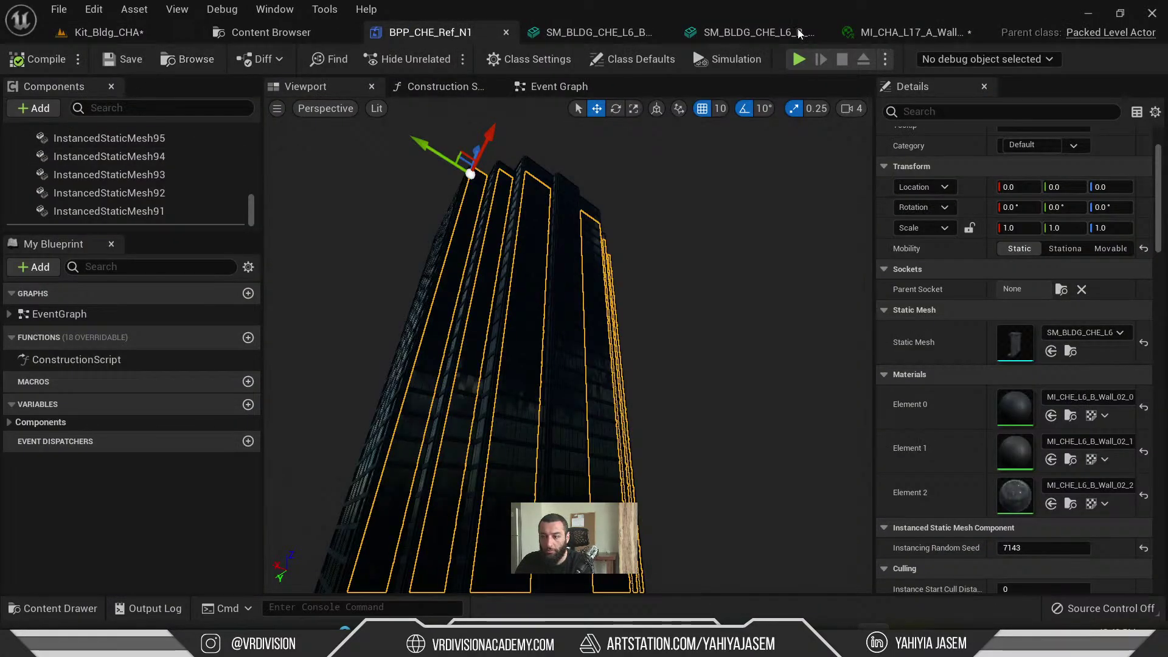
pyautogui.click(104, 33)
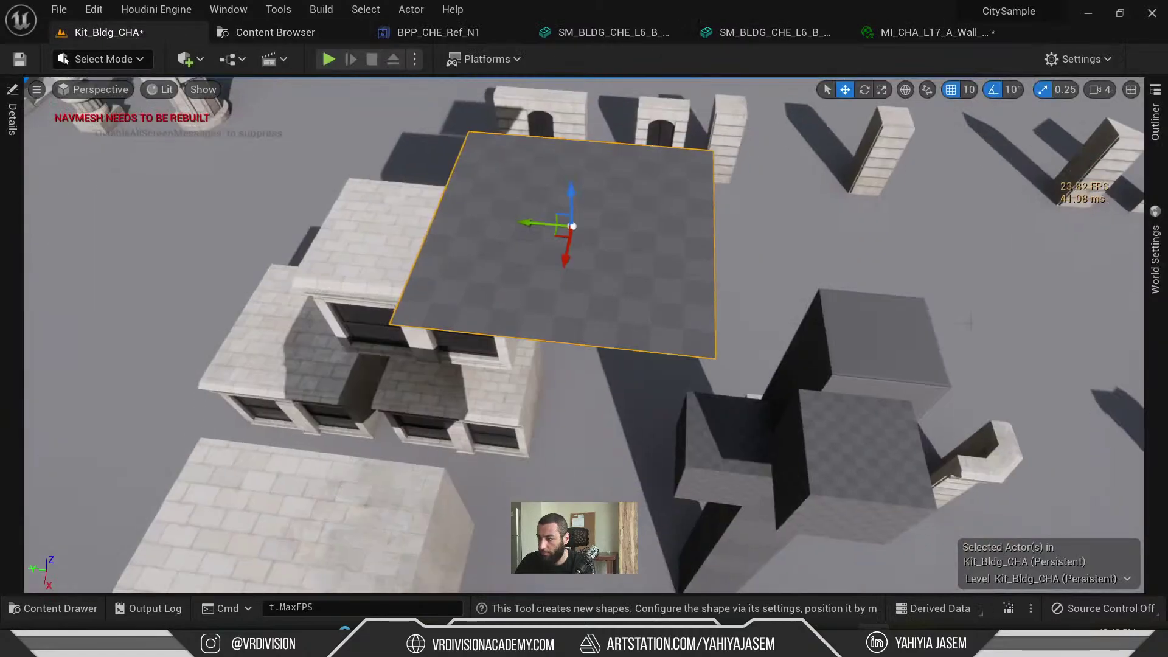
pyautogui.click(1156, 125)
pyautogui.click(12, 117)
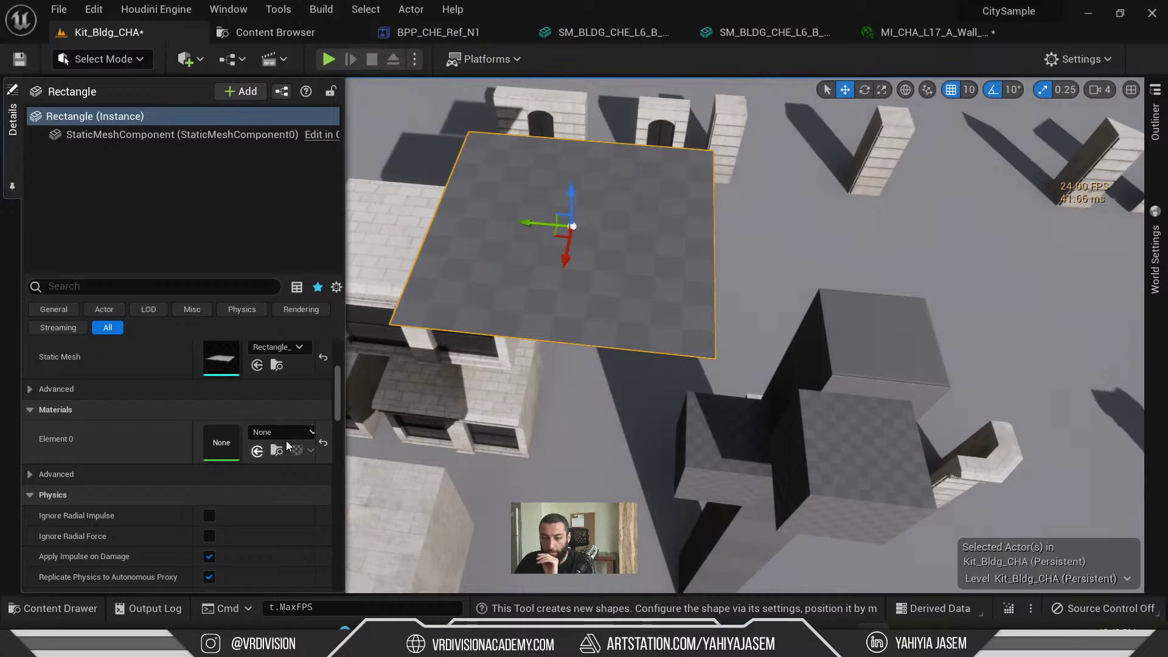
pyautogui.click(257, 450)
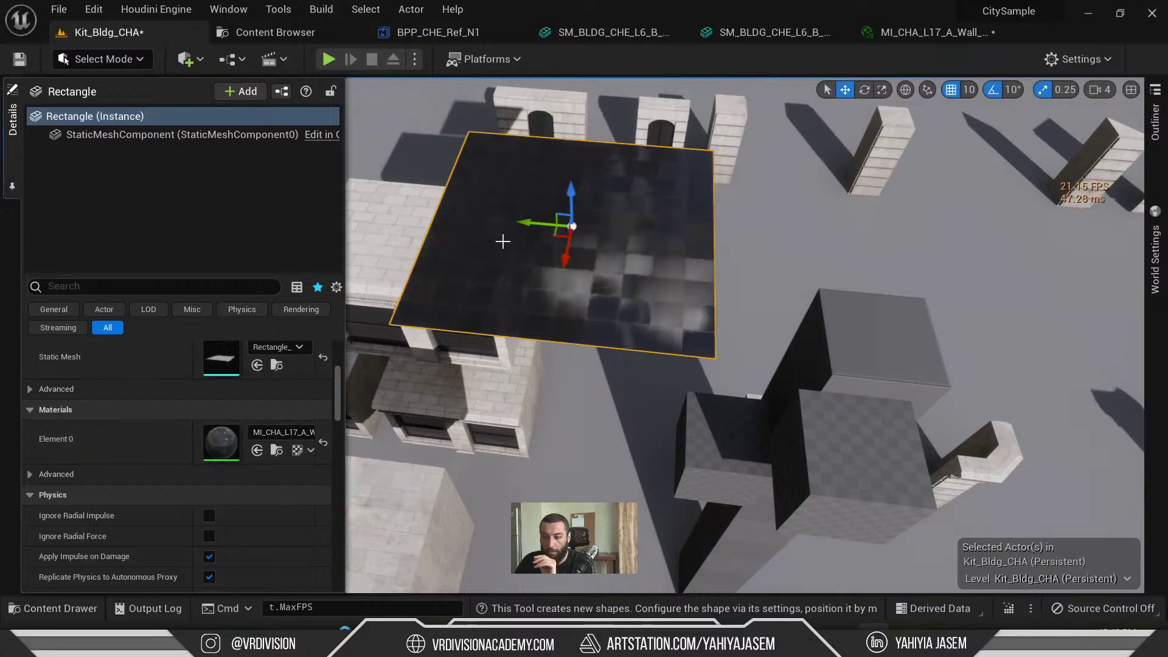
# - Try to enlarge the rectangle along both of its planar axes, undo the scaling and frame the rectangle
pyautogui.moveTo(503, 242); pyautogui.dragTo(577, 344, button='right')
pyautogui.scroll(3, 577, 343)
pyautogui.press('r')
pyautogui.moveTo(572, 338); pyautogui.dragTo(645, 317)
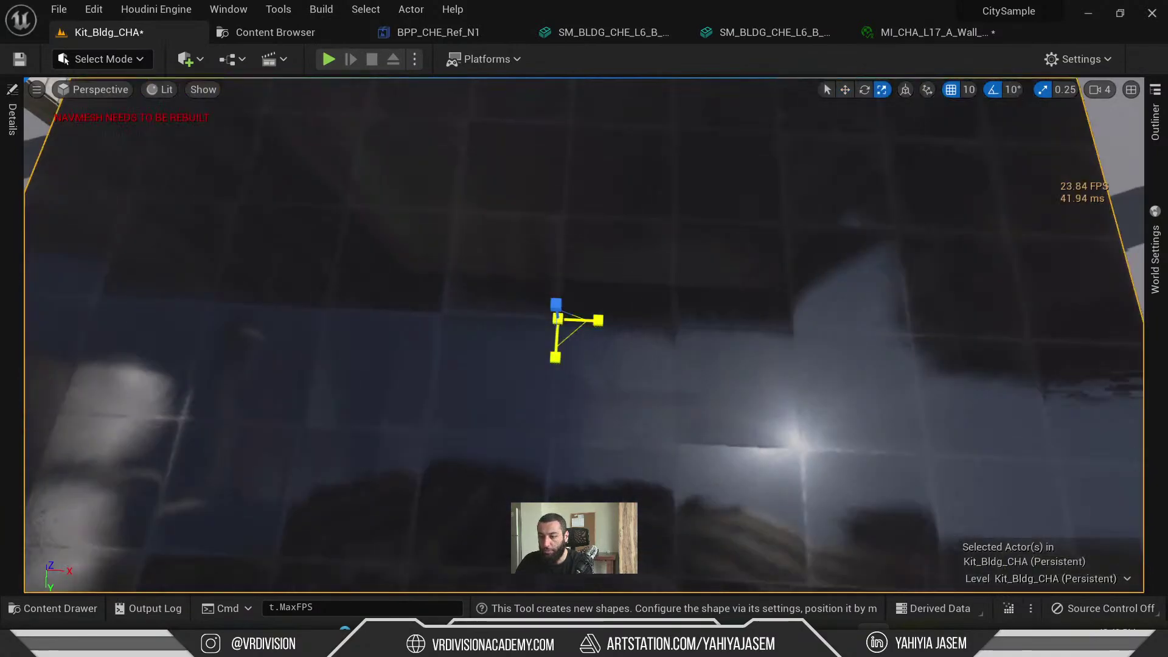
pyautogui.hotkey('ctrl', 'z')
pyautogui.press('w')
pyautogui.press('f')
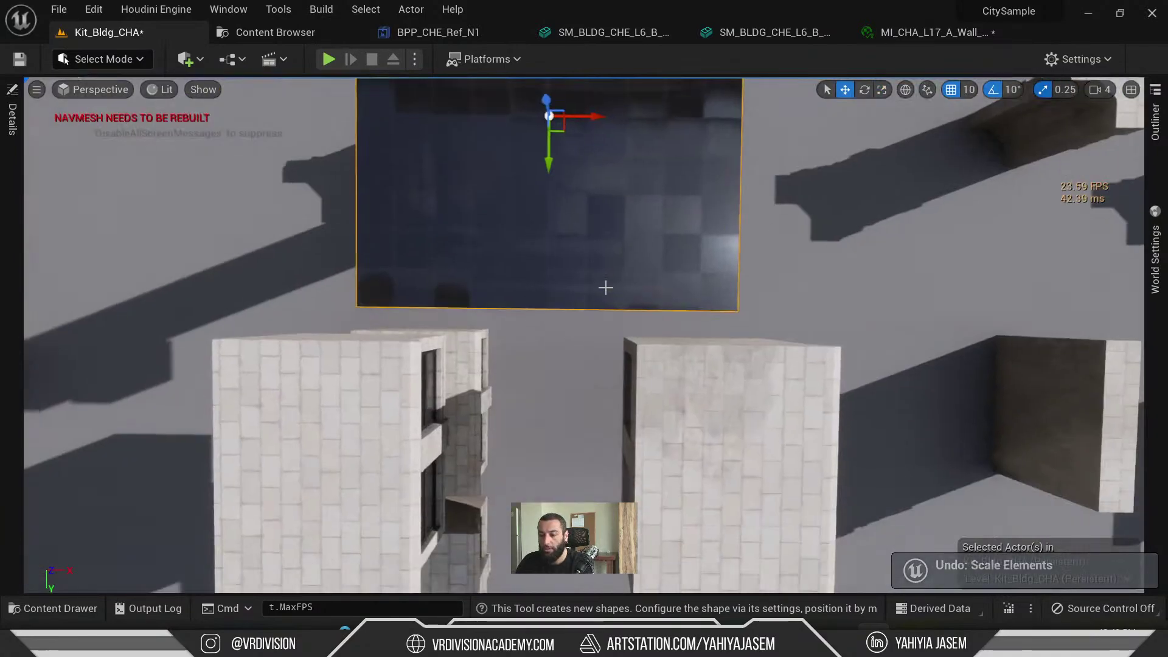
# - Rotate the raised rectangle upright and turn it about its vertical axis so the window material faces the view
pyautogui.moveTo(586, 297); pyautogui.dragTo(654, 300)
pyautogui.keyDown('alt'); pyautogui.moveTo(640, 201); pyautogui.dragTo(583, 248); pyautogui.keyUp('alt')
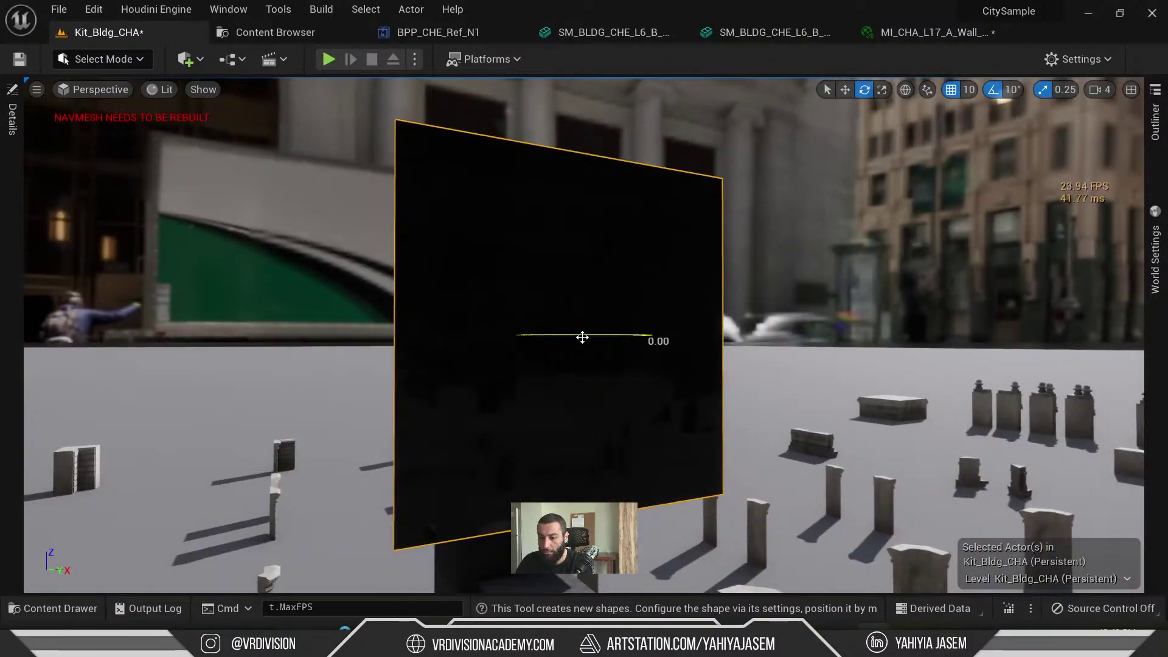
pyautogui.moveTo(582, 337); pyautogui.dragTo(523, 338)
pyautogui.keyDown('alt'); pyautogui.moveTo(515, 291); pyautogui.dragTo(499, 282); pyautogui.keyUp('alt')
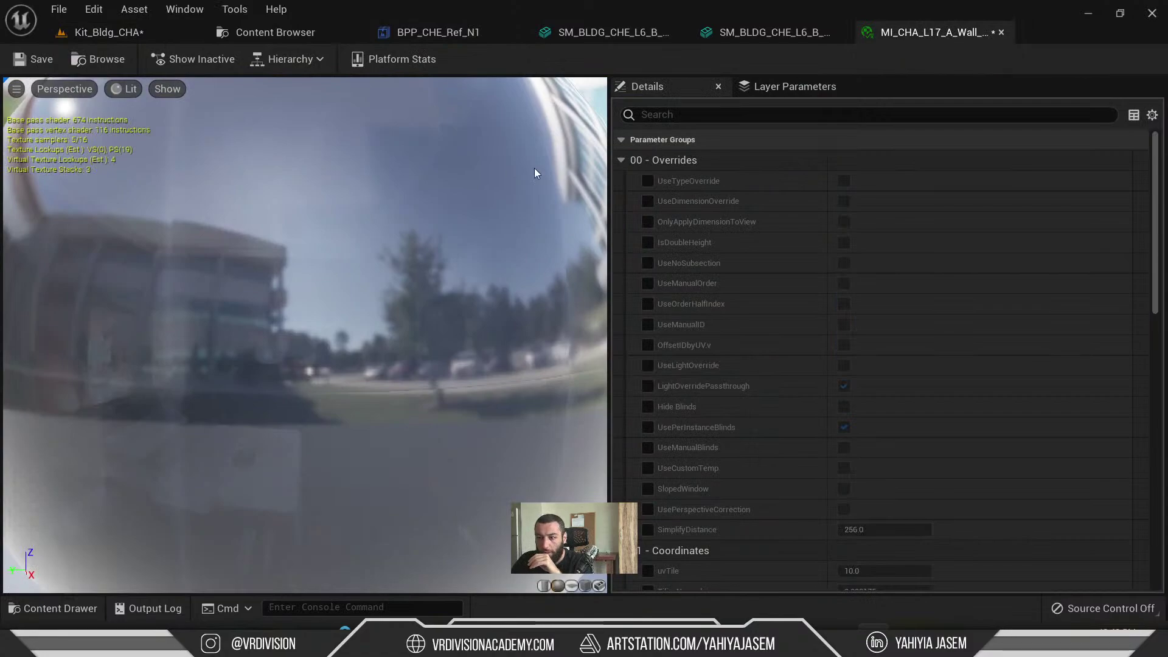
# - Detach the MI_CHA_L17_A_Wall_02_0 material editor into a floating window and close the blueprint, wall mesh and Content Browser pages
pyautogui.moveTo(893, 34); pyautogui.dragTo(378, 253)
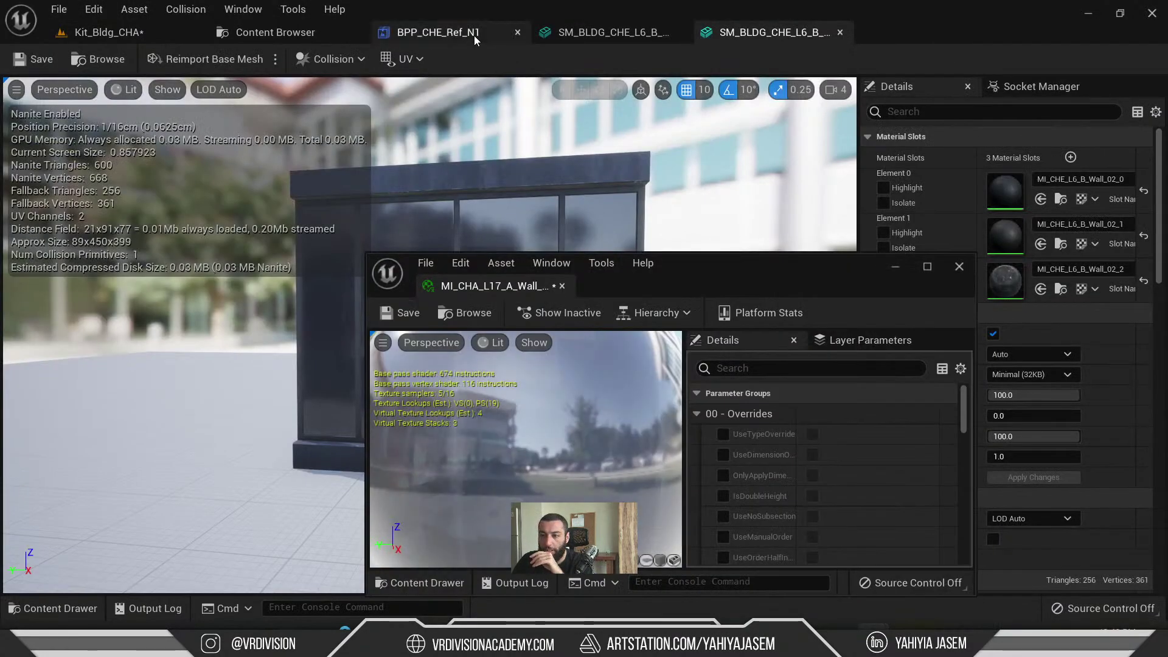
pyautogui.middleClick(473, 35)
pyautogui.middleClick(473, 36)
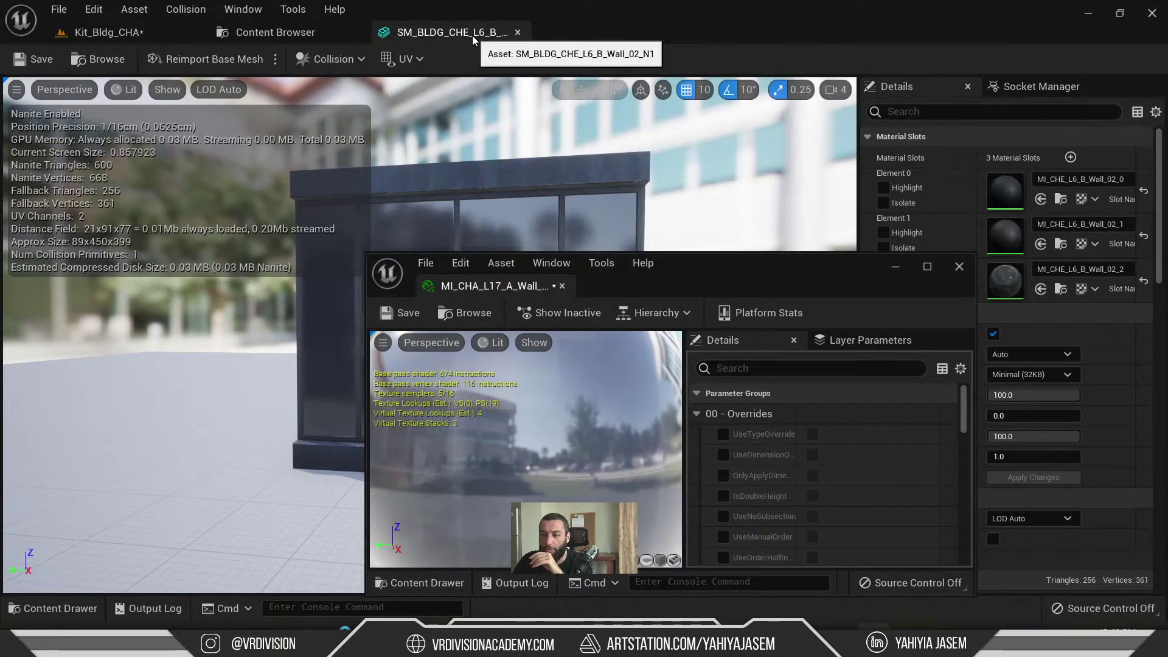
pyautogui.middleClick(468, 35)
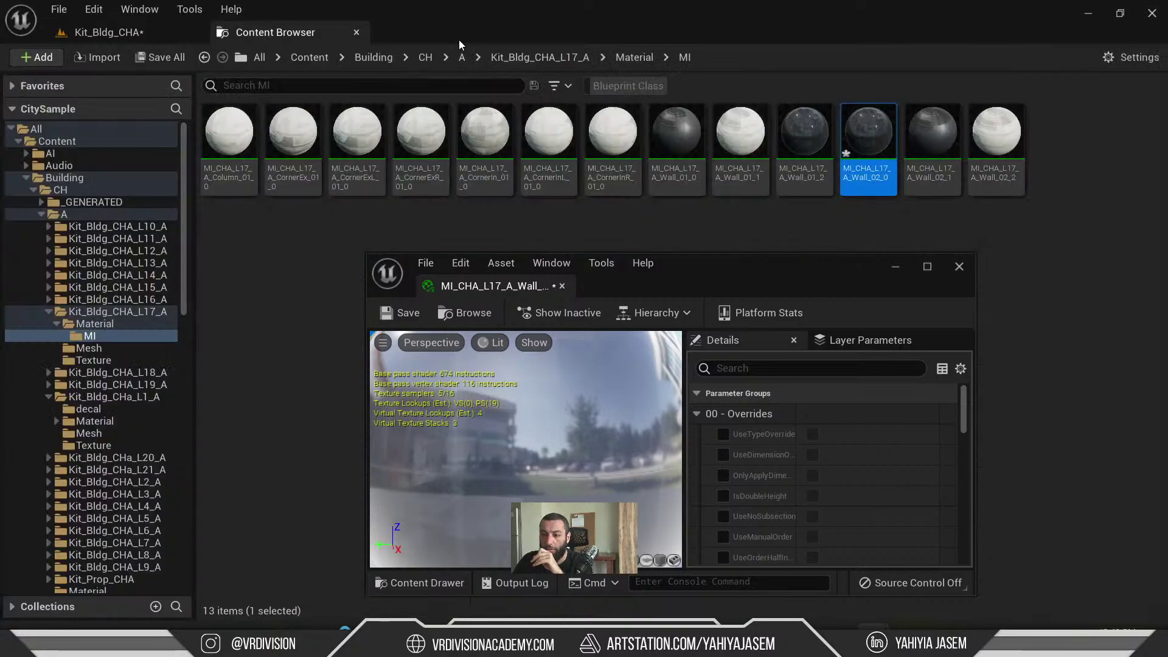
pyautogui.moveTo(768, 275); pyautogui.dragTo(338, 105)
pyautogui.middleClick(278, 34)
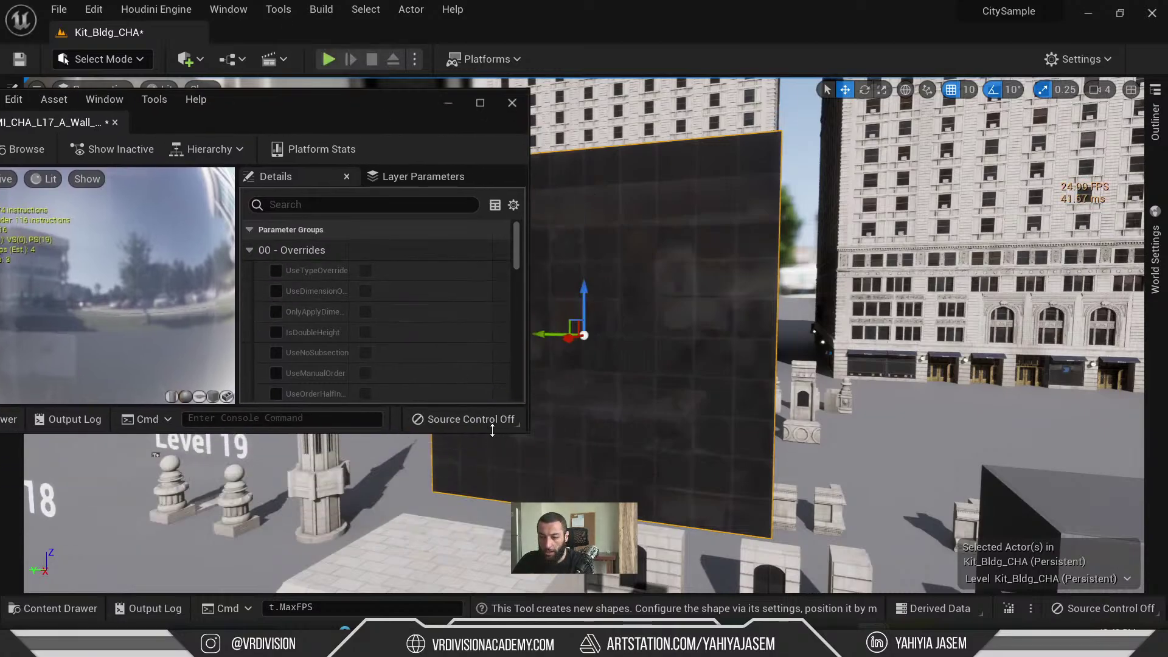
# - Make the floating material editor taller, collapse all its parameter groups and expand only the 00 - Overrides group
pyautogui.moveTo(492, 431); pyautogui.dragTo(492, 557)
pyautogui.scroll(-5, 517, 367)
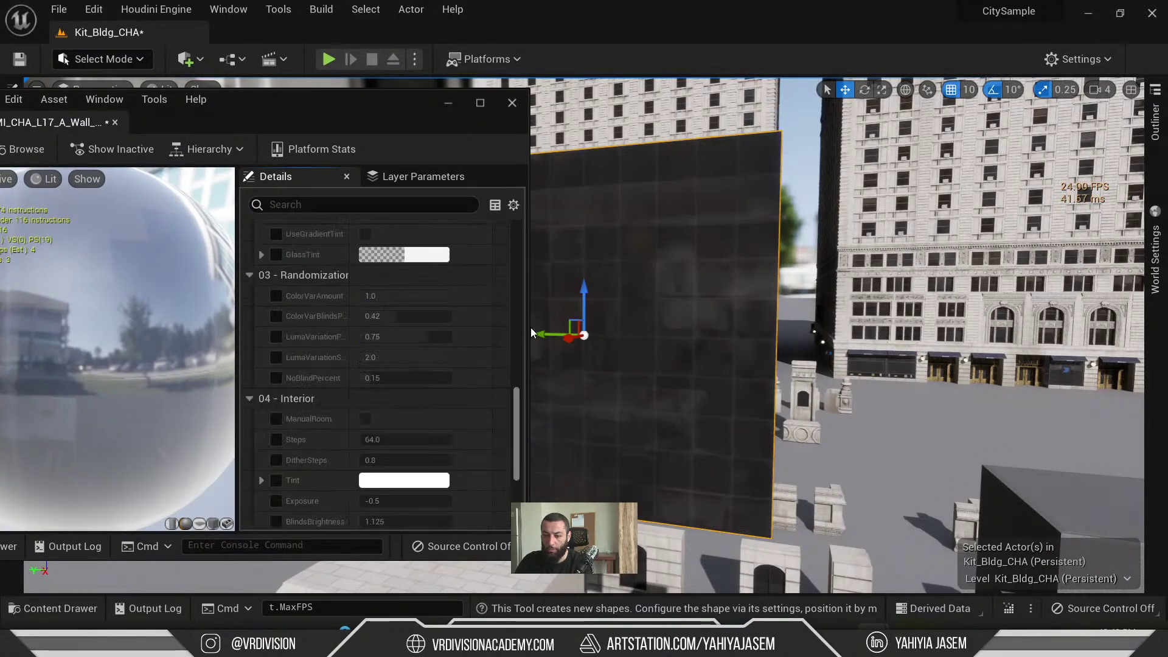
pyautogui.scroll(6, 520, 274)
pyautogui.click(250, 230)
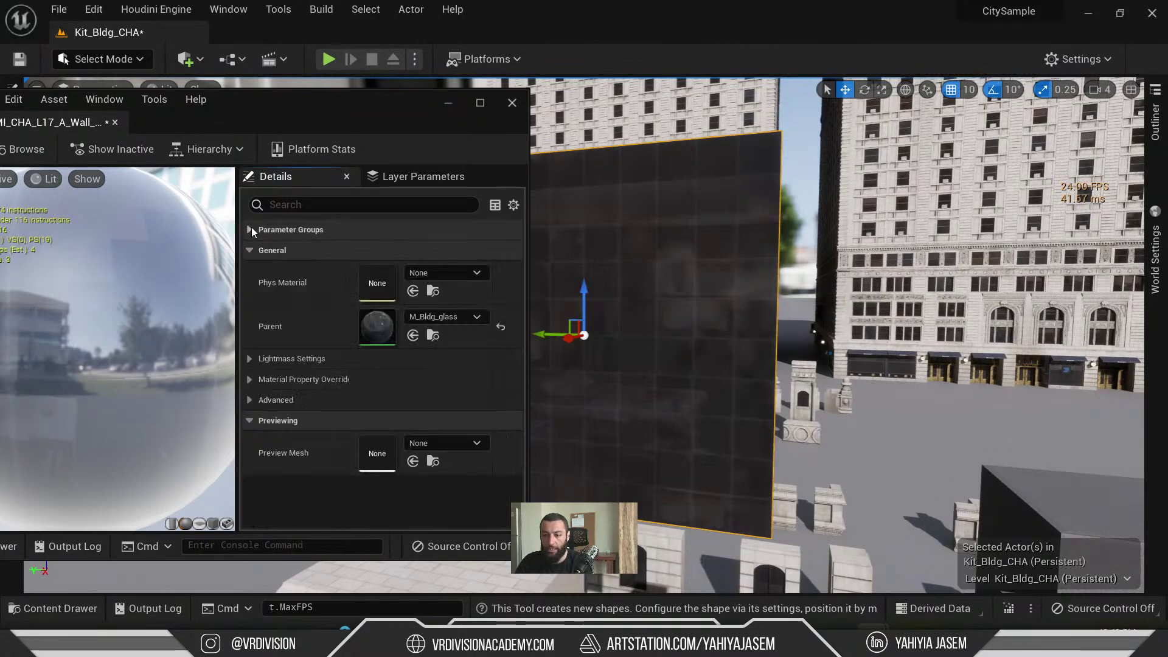
pyautogui.click(250, 229)
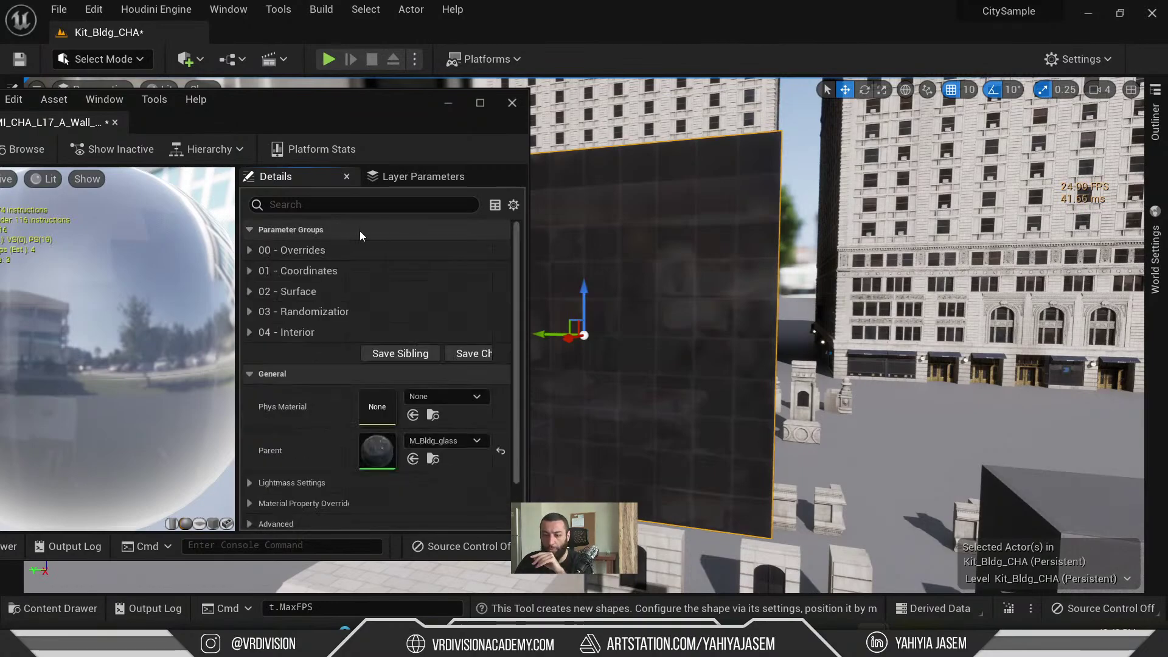
pyautogui.click(255, 231)
pyautogui.click(250, 229)
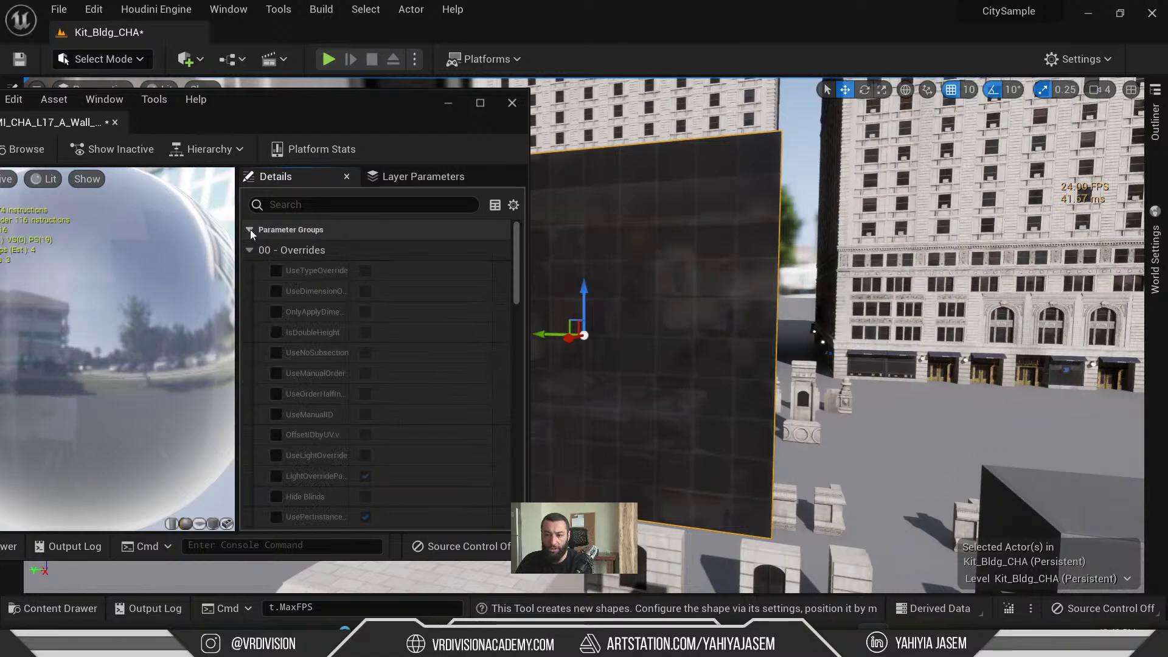
pyautogui.click(250, 228)
pyautogui.click(251, 228)
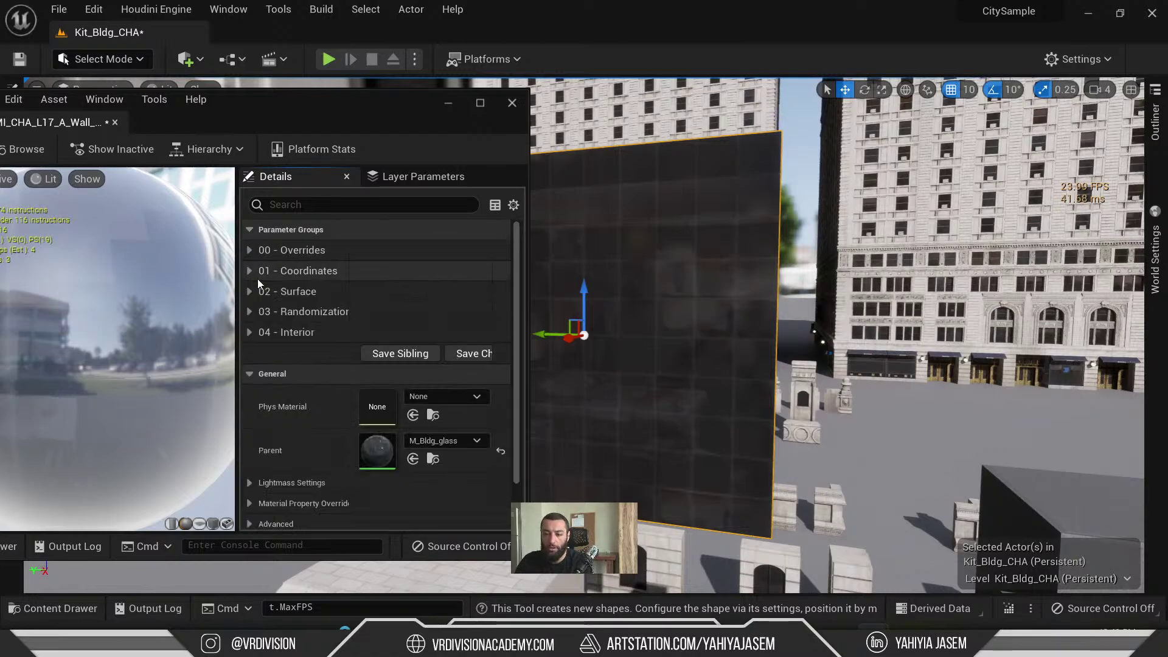
pyautogui.click(250, 250)
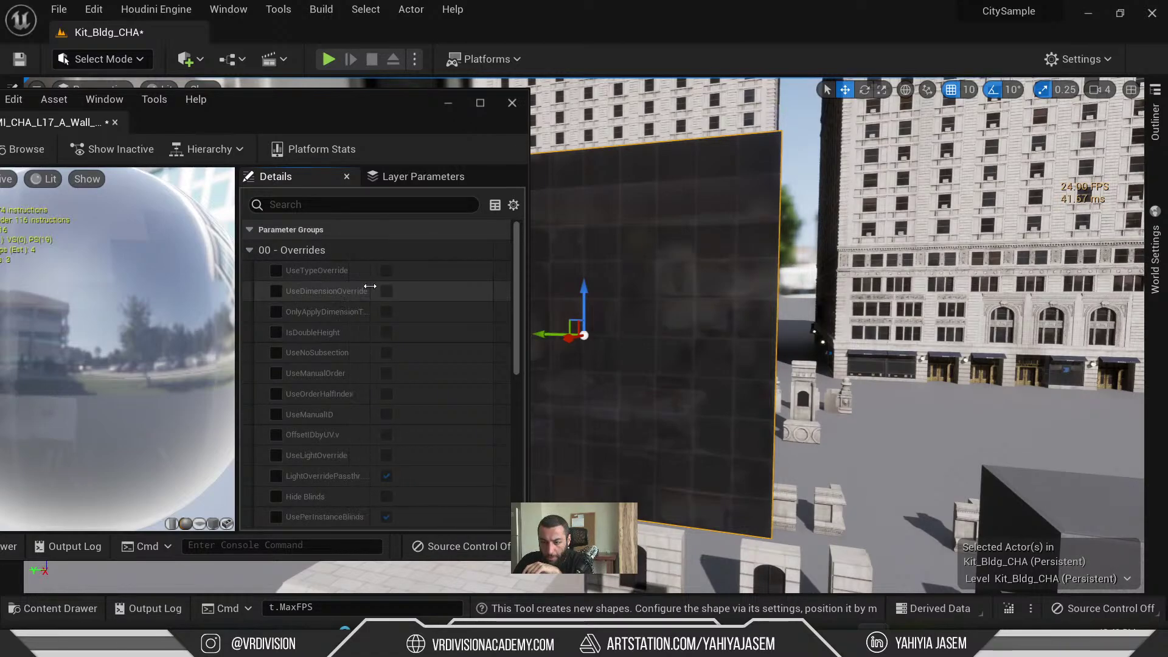
pyautogui.scroll(-5, 295, 292)
pyautogui.scroll(5, 296, 293)
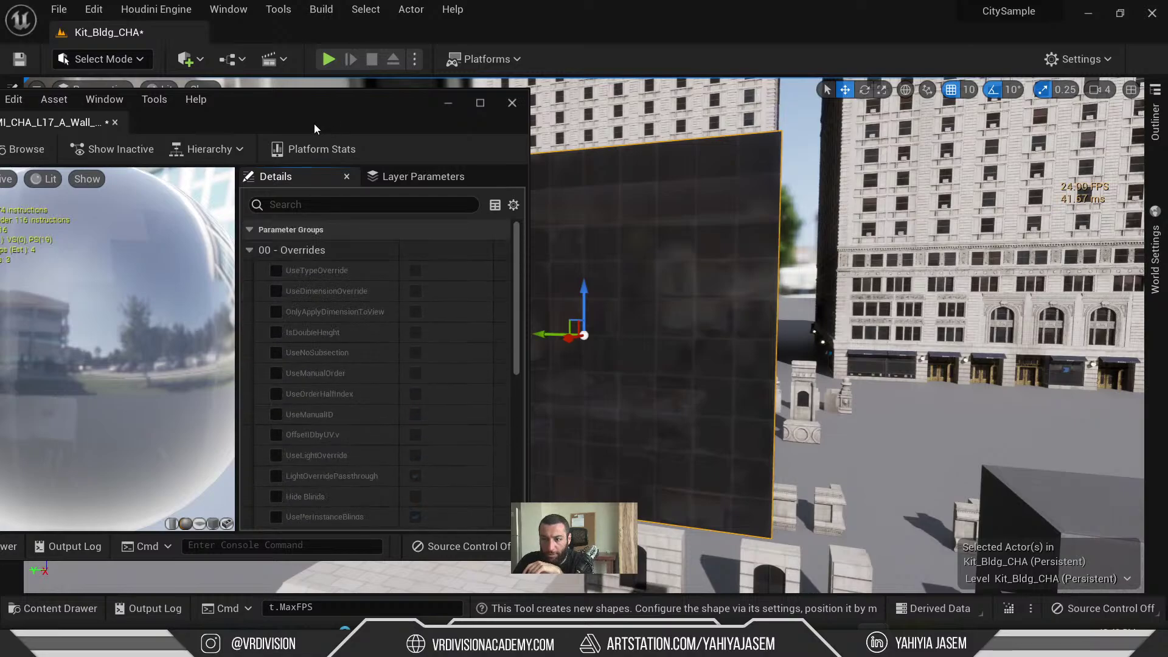
# - Switch the material preview shape to a plane and place the editor window beside the rectangle in the level
pyautogui.moveTo(314, 123); pyautogui.dragTo(1090, 93)
pyautogui.moveTo(912, 475); pyautogui.dragTo(947, 511)
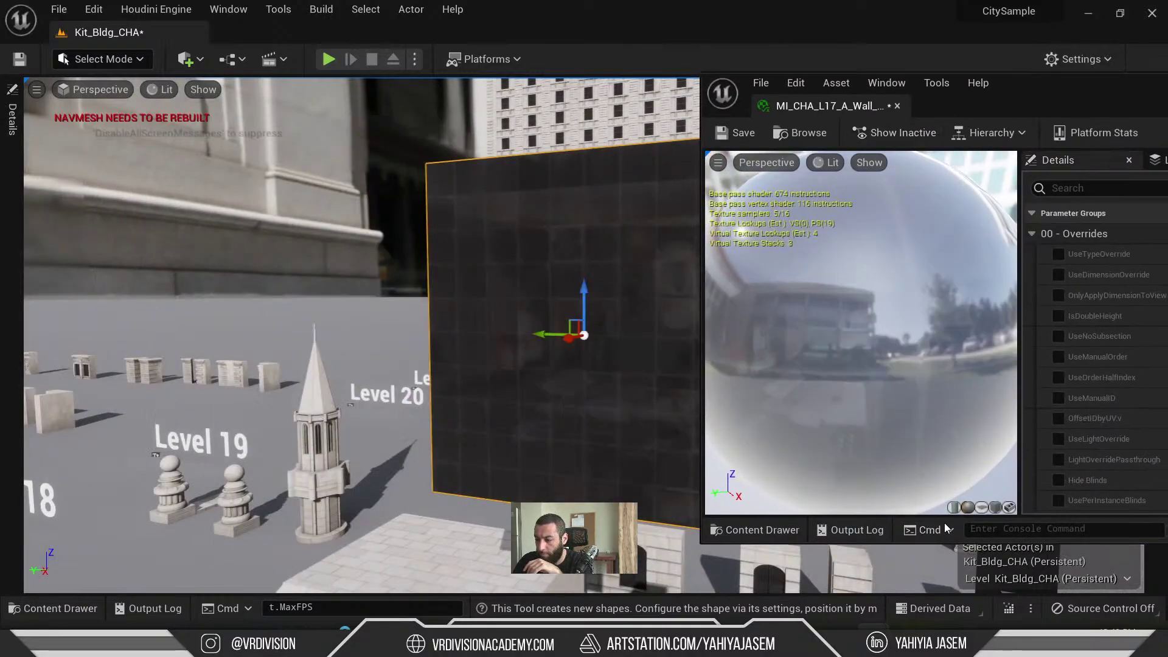
pyautogui.click(981, 508)
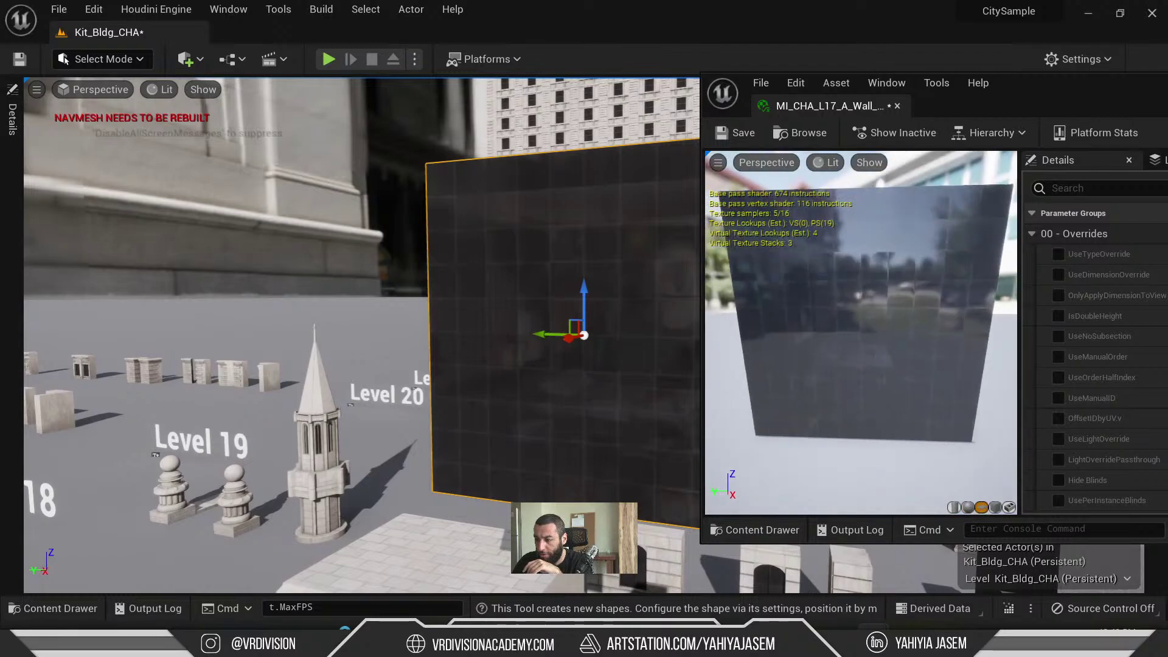
pyautogui.moveTo(954, 104); pyautogui.dragTo(152, 131)
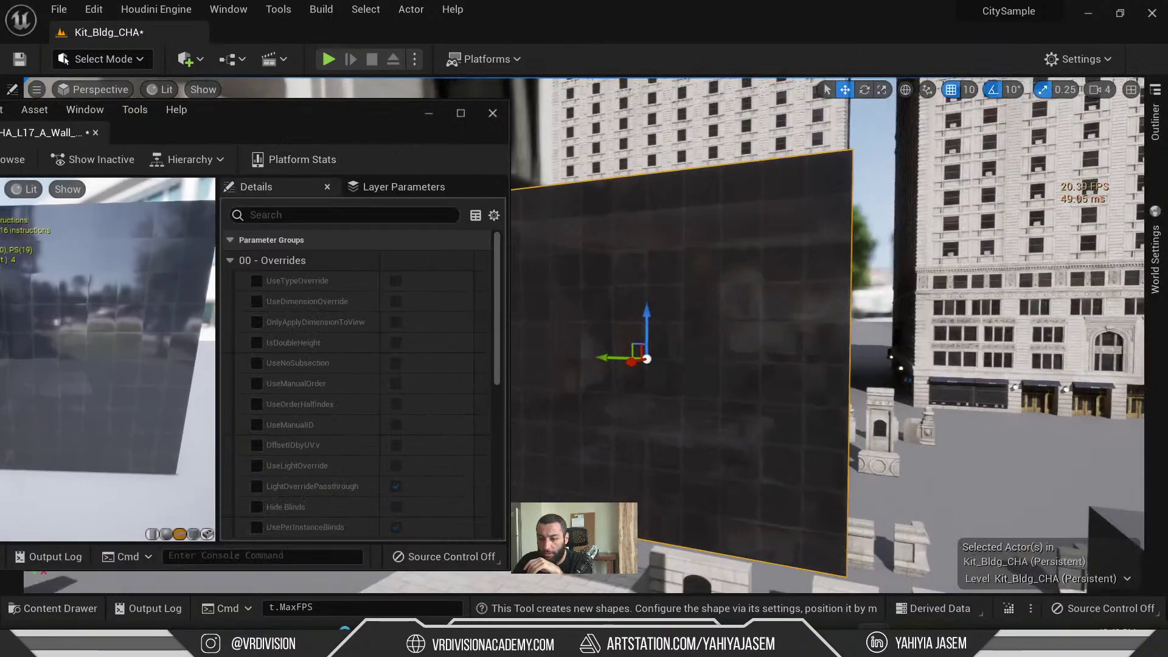
# - Turn on UseTypeOverride in the 00 - Overrides group, enable TypeOverride and set it to about 1.39
pyautogui.scroll(2, 243, 286)
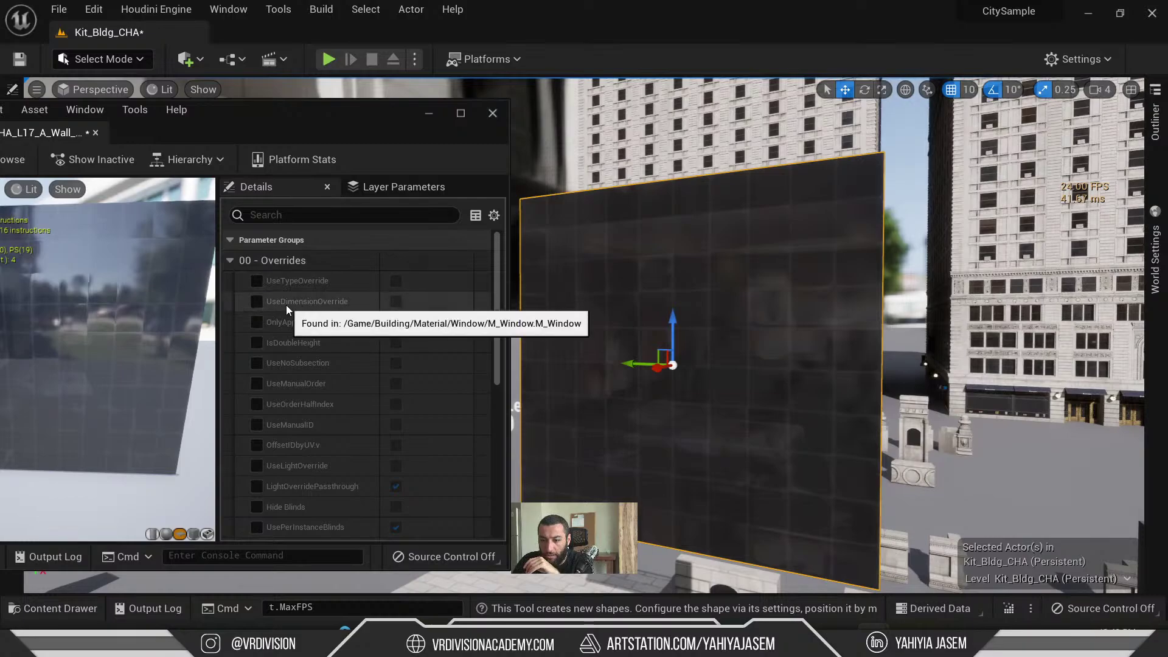
pyautogui.scroll(-1, 308, 305)
pyautogui.click(257, 256)
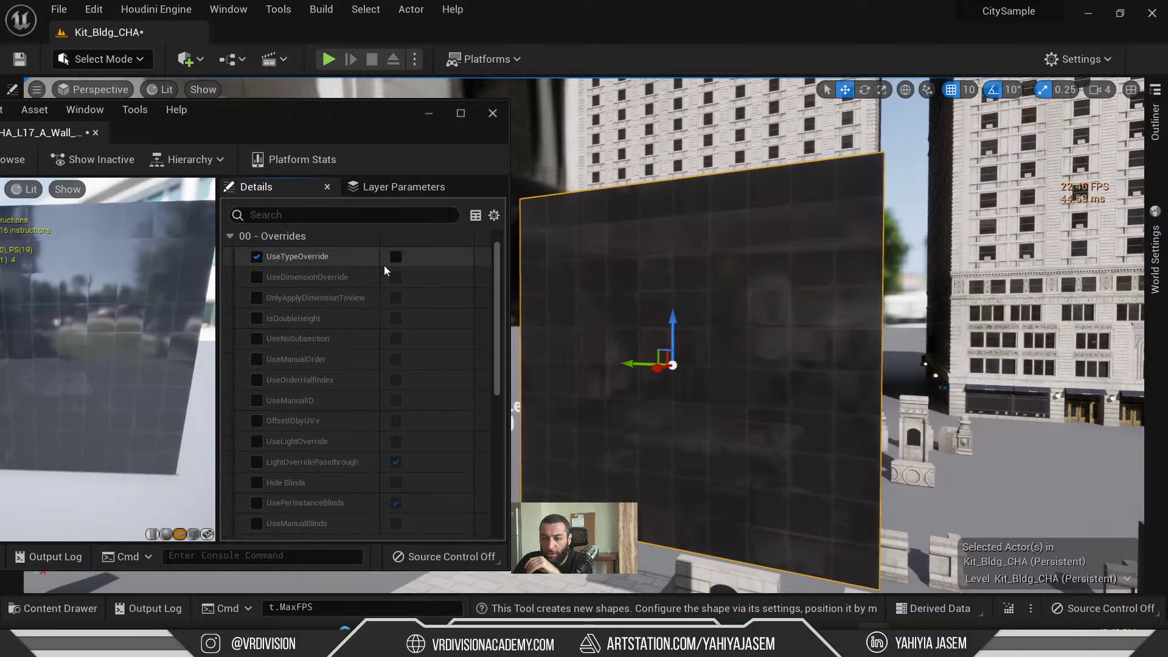
pyautogui.click(395, 258)
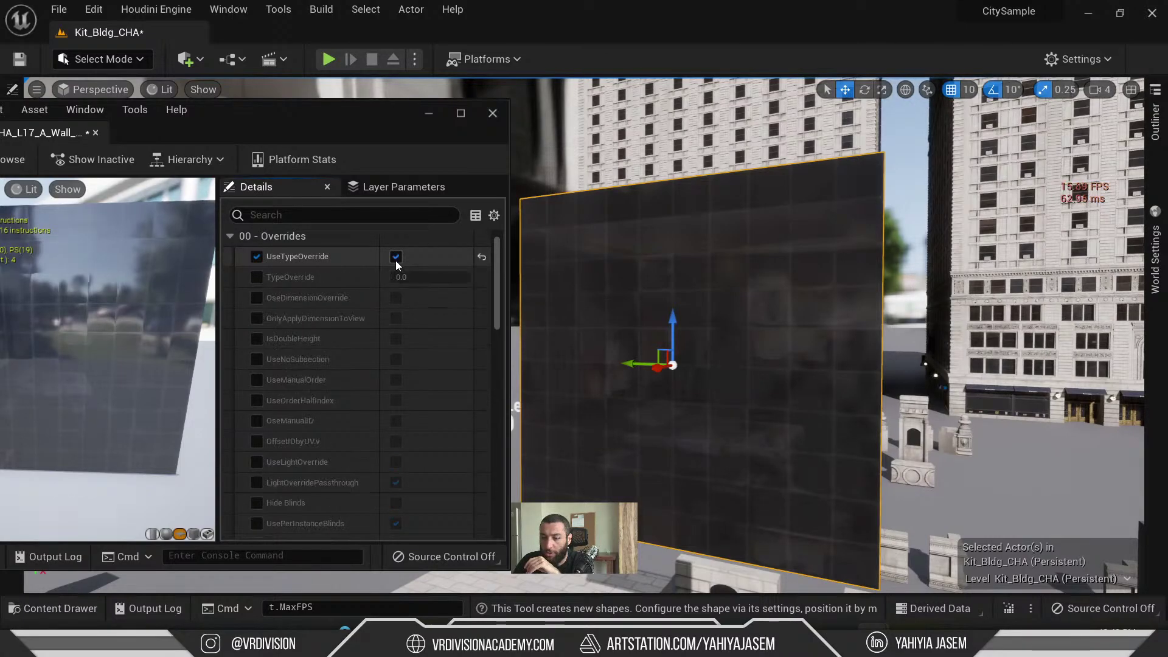
pyautogui.click(256, 276)
pyautogui.moveTo(428, 279)
pyautogui.mouseDown()
pyautogui.moveTo(438, 279)
pyautogui.moveTo(400, 281)
pyautogui.moveTo(438, 279)
pyautogui.moveTo(419, 279)
pyautogui.mouseUp()
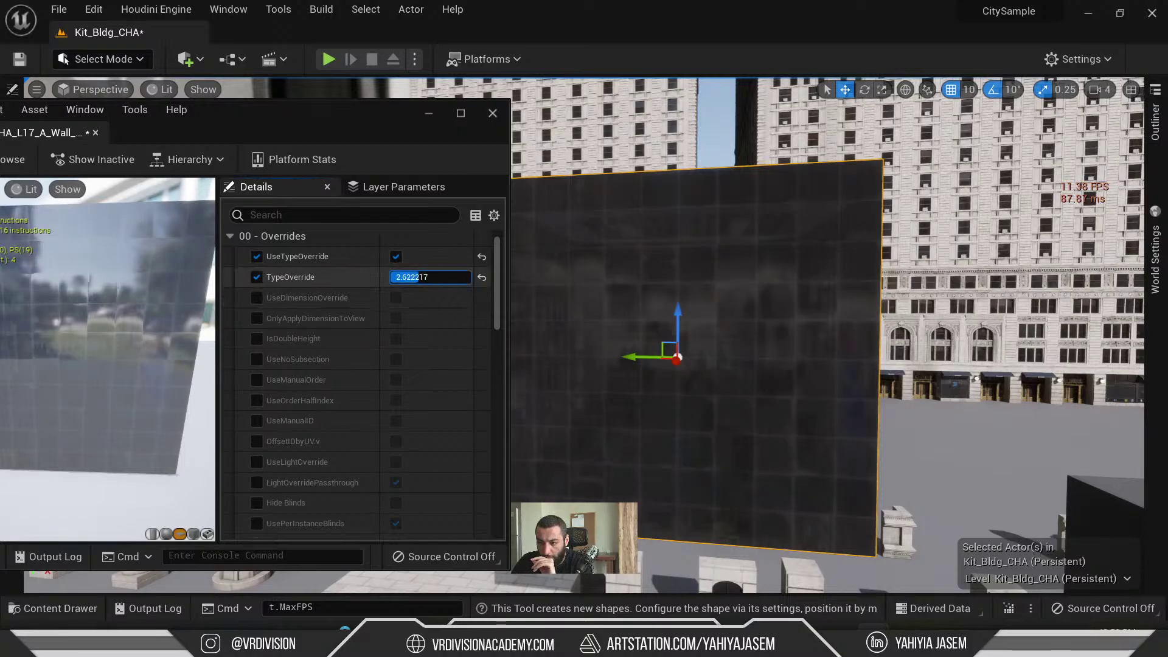
# - Move the material editor aside to uncover the rectangle and set TypeOverride to about 2.06, inspecting the window interiors up close
pyautogui.moveTo(681, 341)
pyautogui.mouseDown(button='right')
pyautogui.moveTo(669, 307)
pyautogui.moveTo(694, 334)
pyautogui.mouseUp(button='right')
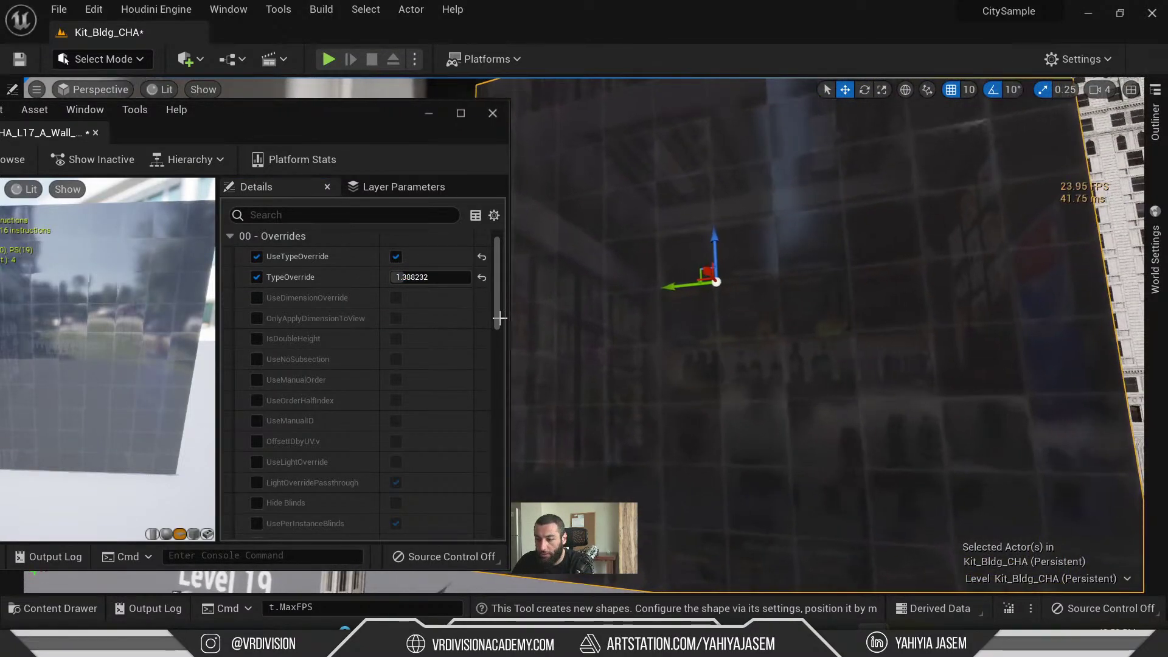
pyautogui.moveTo(812, 275); pyautogui.dragTo(812, 275, button='right')
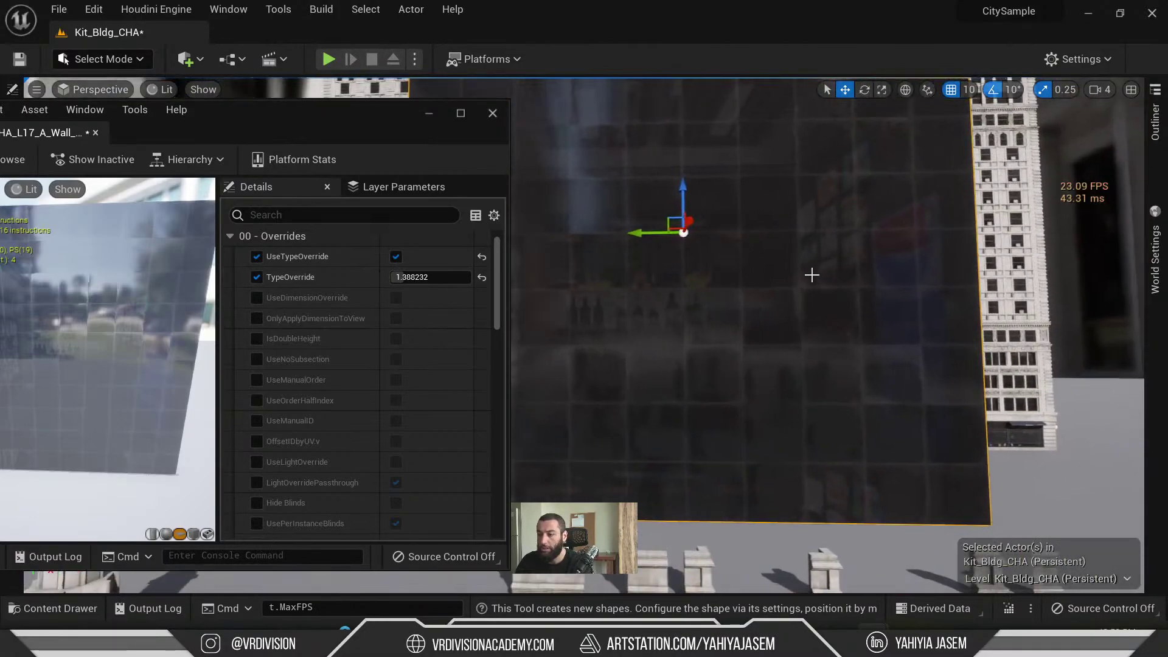
pyautogui.moveTo(302, 121); pyautogui.dragTo(124, 159)
pyautogui.moveTo(730, 335); pyautogui.dragTo(730, 335, button='right')
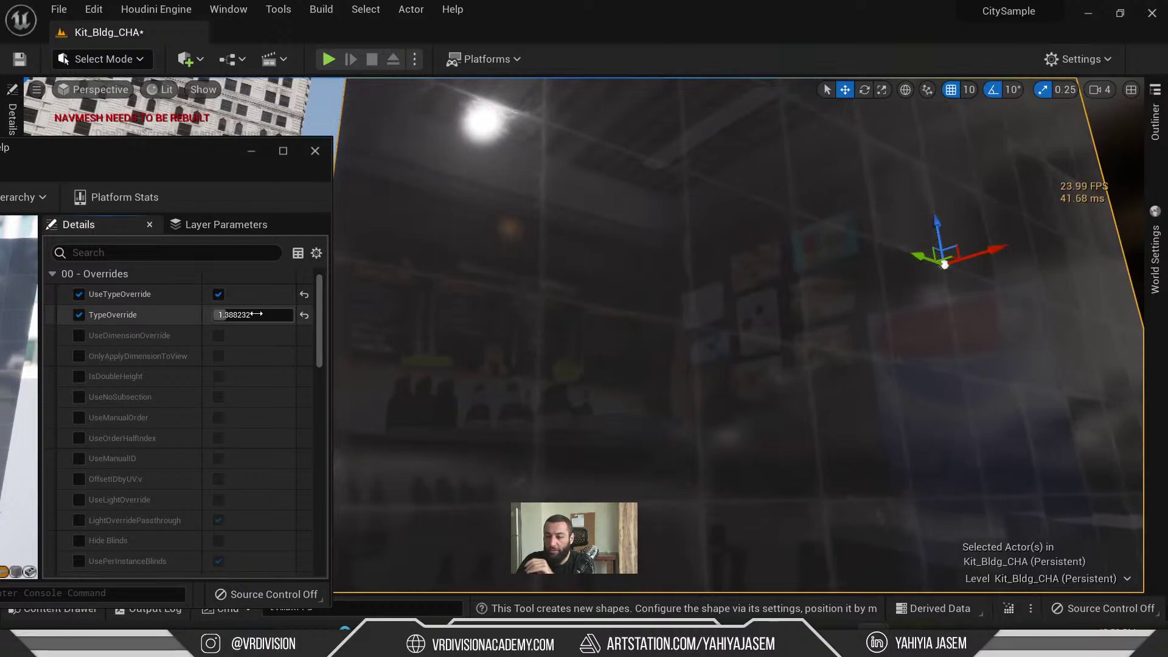
pyautogui.moveTo(226, 315); pyautogui.dragTo(219, 316)
pyautogui.moveTo(730, 335); pyautogui.dragTo(730, 334, button='right')
pyautogui.moveTo(222, 315)
pyautogui.mouseDown()
pyautogui.moveTo(256, 315)
pyautogui.moveTo(229, 311)
pyautogui.mouseUp()
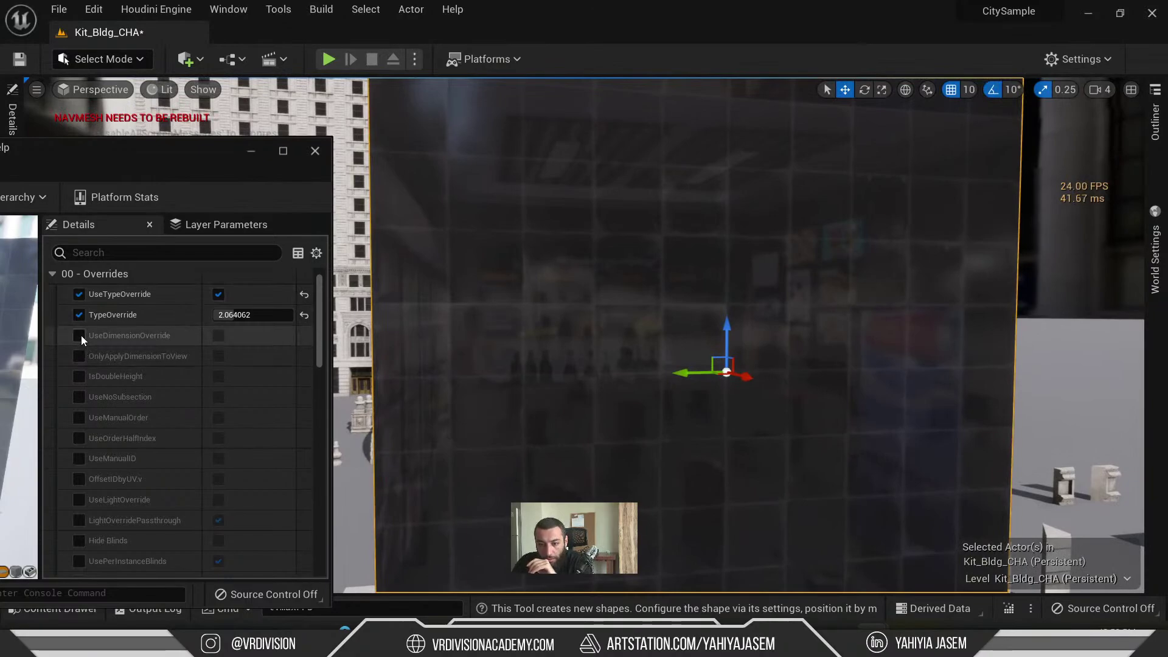
# - Enable UseDimensionOverride with its value set to true, and enable the DimensionOverride parameter in the Overrides group
pyautogui.click(79, 335)
pyautogui.moveTo(333, 329); pyautogui.dragTo(354, 329)
pyautogui.click(234, 335)
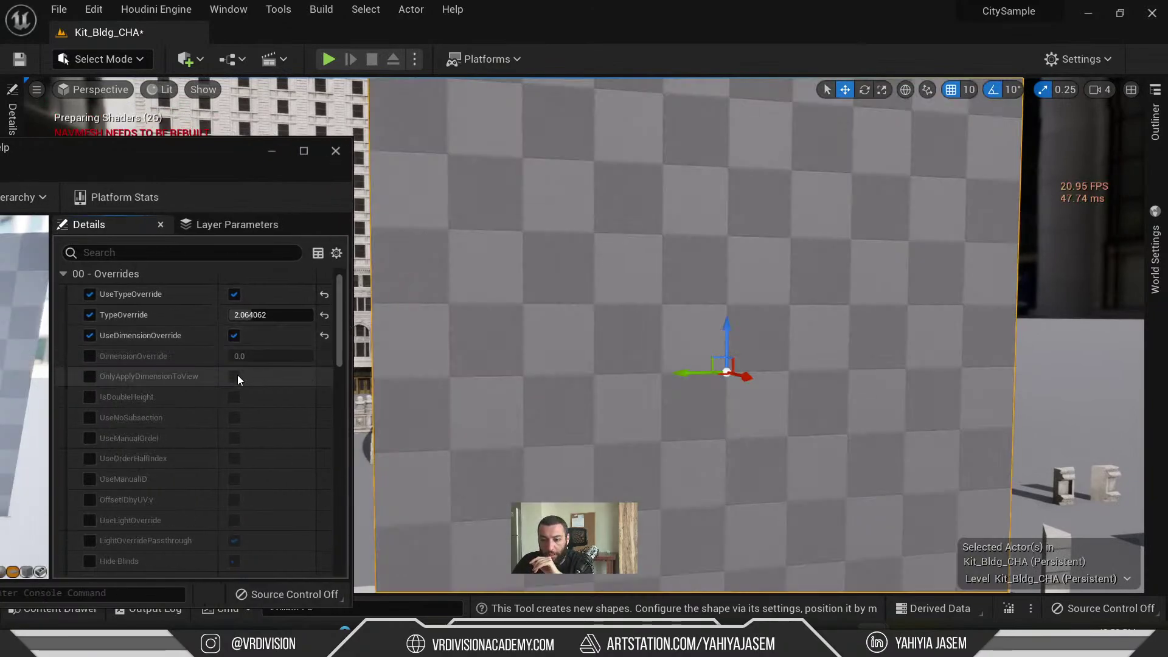
pyautogui.click(90, 356)
pyautogui.scroll(-1, 181, 344)
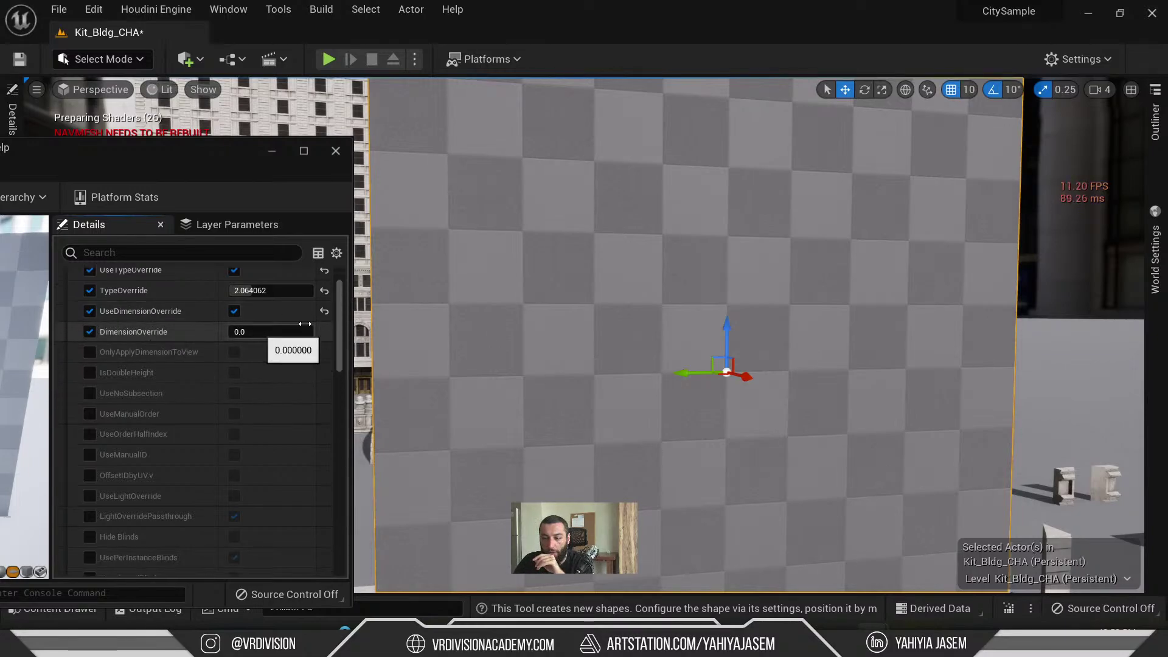
pyautogui.scroll(-4, 700, 341)
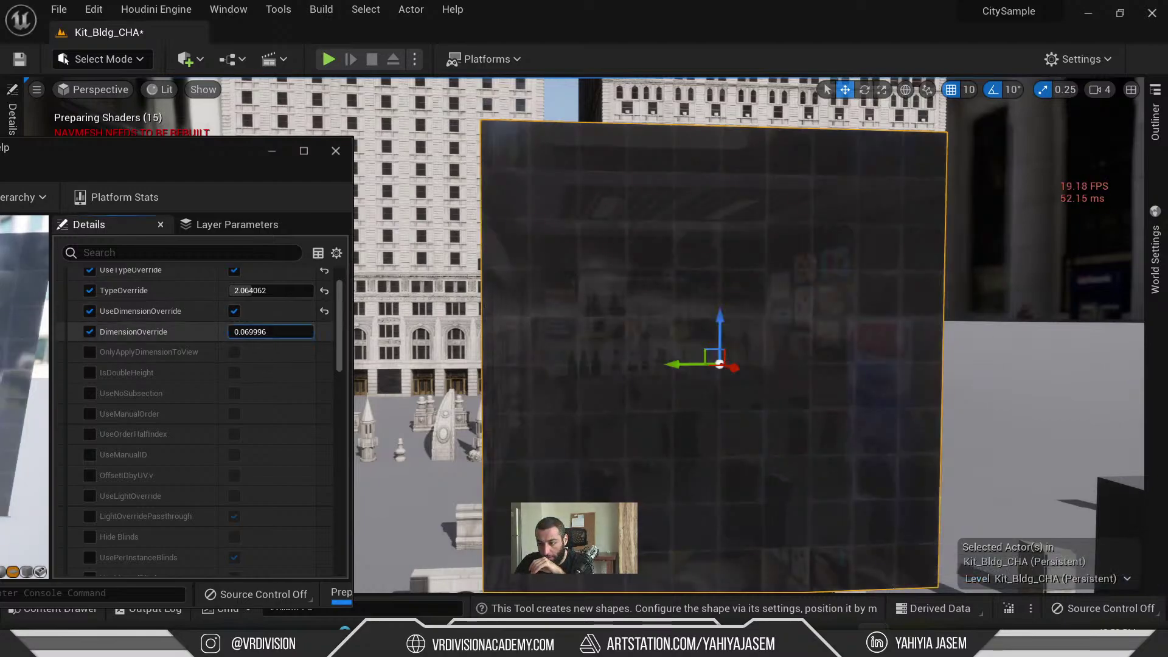
# - Set DimensionOverride to 2.904825 and lower TypeOverride to 0.83295
pyautogui.moveTo(270, 332); pyautogui.dragTo(286, 332)
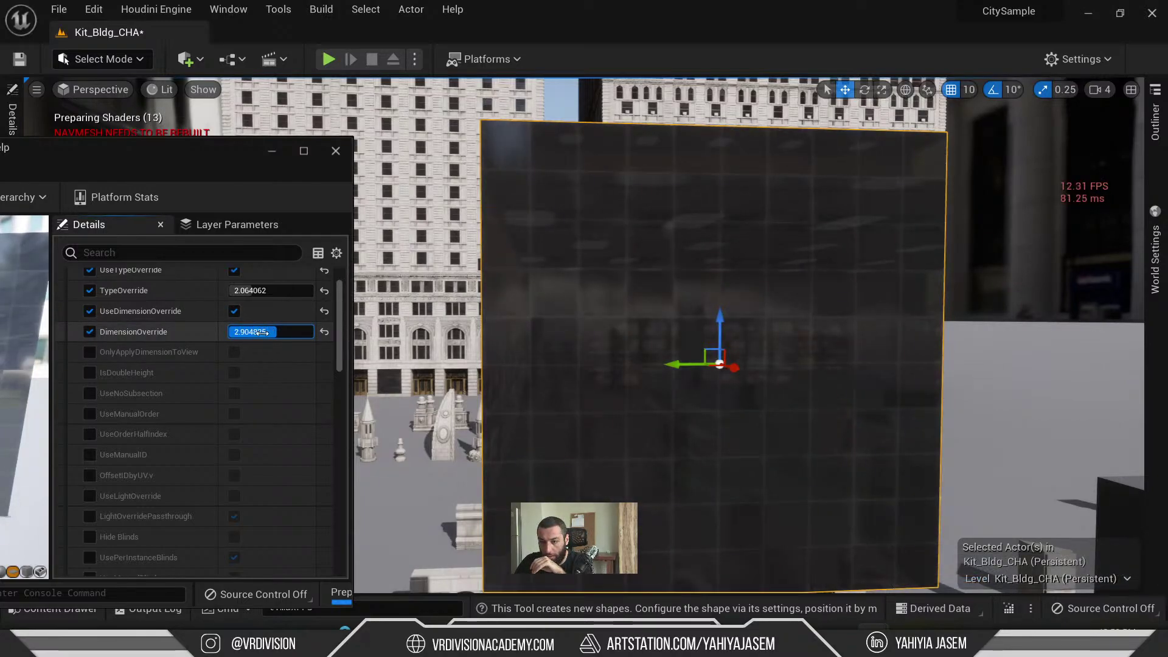
pyautogui.press('w')
pyautogui.moveTo(532, 264)
pyautogui.mouseDown(button='right')
pyautogui.moveTo(474, 258)
pyautogui.moveTo(523, 274)
pyautogui.moveTo(511, 261)
pyautogui.moveTo(517, 304)
pyautogui.moveTo(541, 292)
pyautogui.moveTo(544, 266)
pyautogui.mouseUp(button='right')
pyautogui.moveTo(253, 290); pyautogui.dragTo(195, 290)
pyautogui.moveTo(426, 340); pyautogui.dragTo(433, 334, button='right')
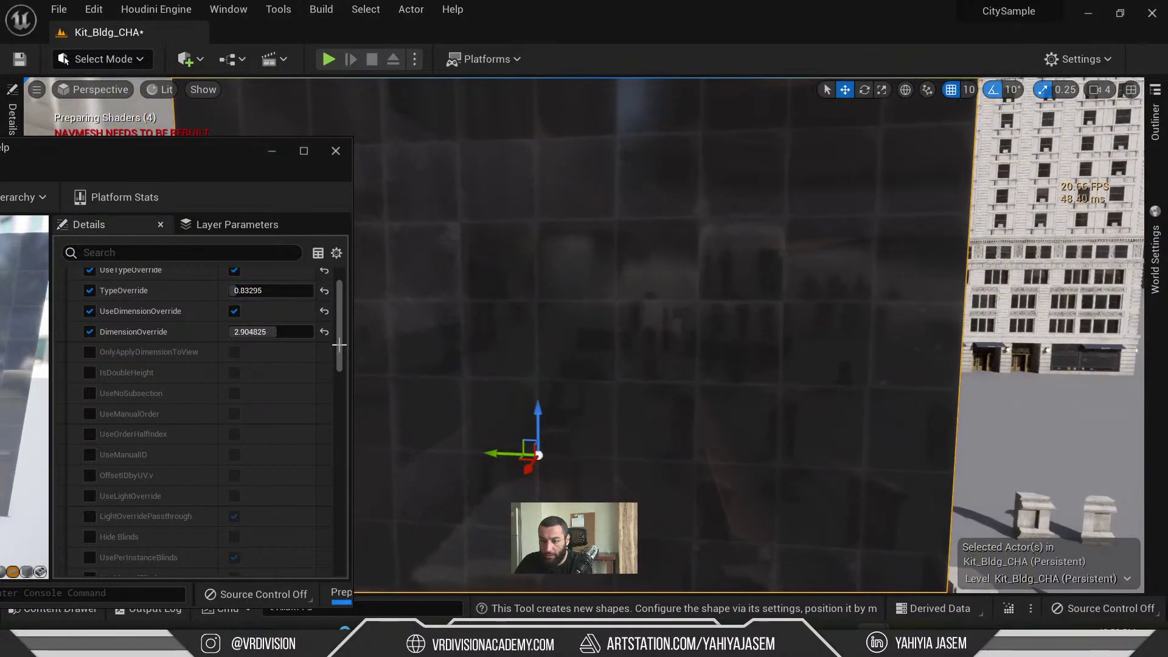
# - Try DimensionOverride values of 10, 20 and 500 on the glass material
pyautogui.moveTo(271, 332); pyautogui.dragTo(286, 332)
pyautogui.click(272, 332)
pyautogui.write('10.0')
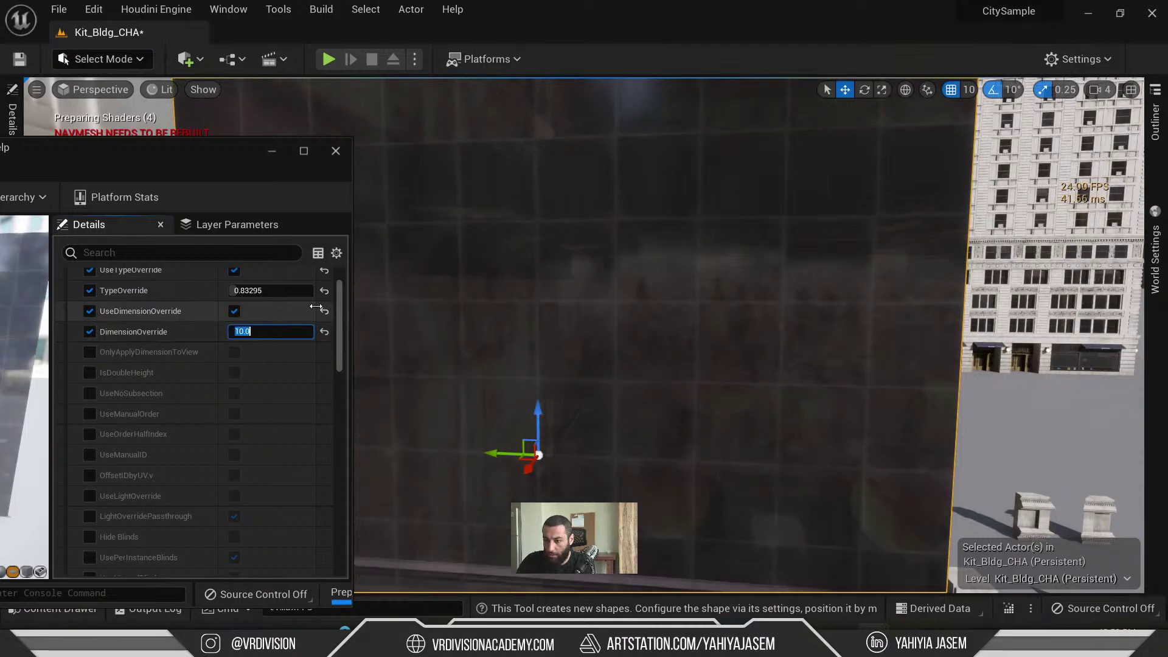
pyautogui.write('20')
pyautogui.press('Return')
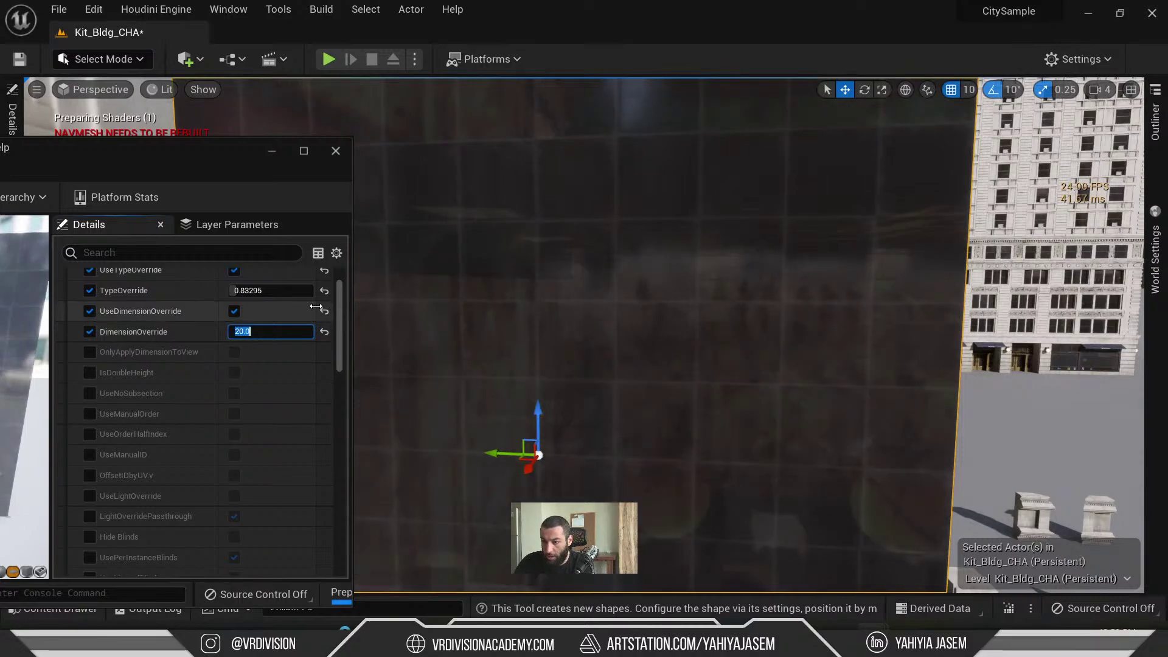
pyautogui.moveTo(522, 274); pyautogui.dragTo(499, 274, button='right')
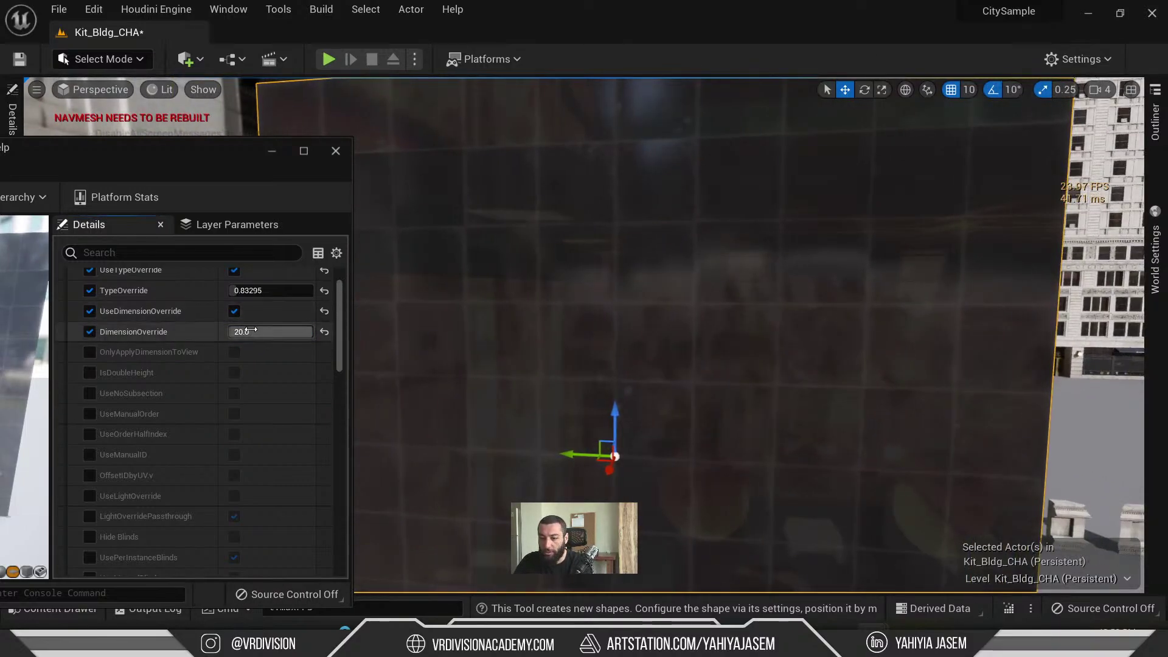
pyautogui.press('Return')
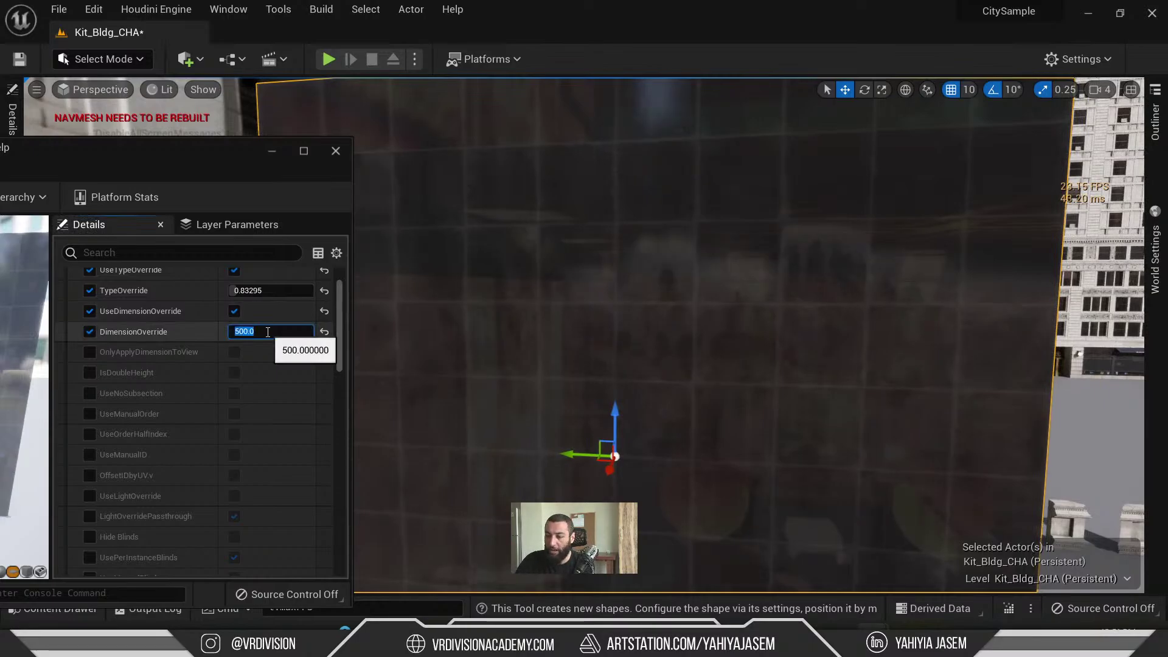
pyautogui.moveTo(523, 286); pyautogui.dragTo(578, 292, button='right')
# - Reset DimensionOverride to its default, raise it to 4.304739 and inspect the glass panel from several angles
pyautogui.click(324, 333)
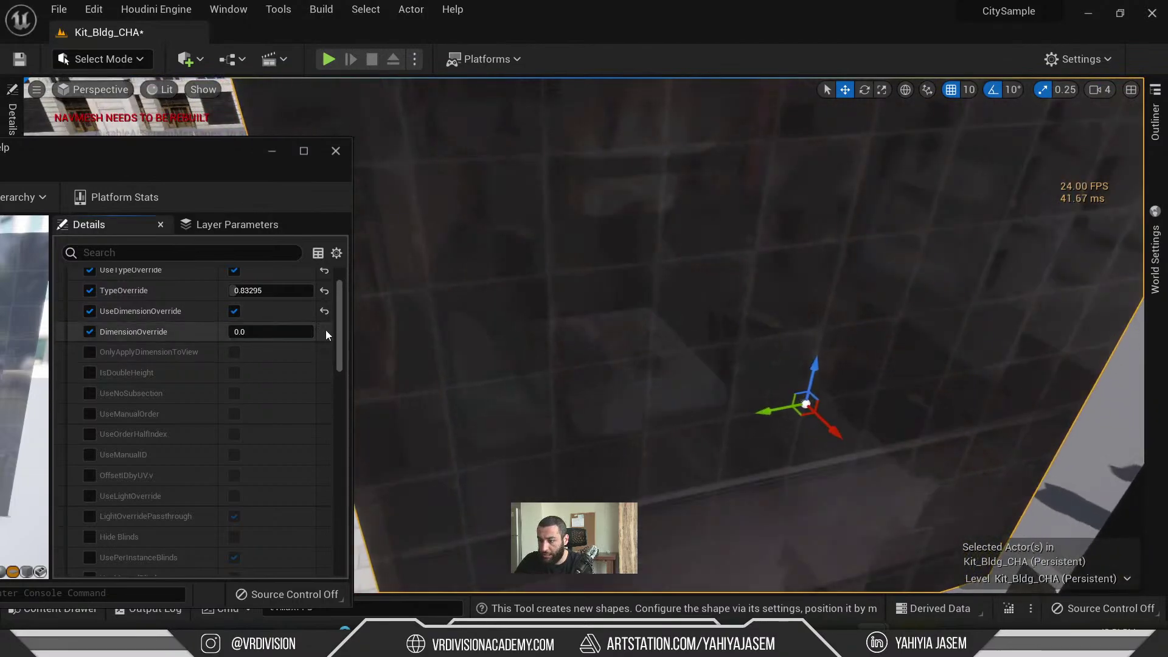
pyautogui.moveTo(286, 338); pyautogui.dragTo(311, 338)
pyautogui.moveTo(579, 323); pyautogui.dragTo(752, 411, button='right')
pyautogui.press('r')
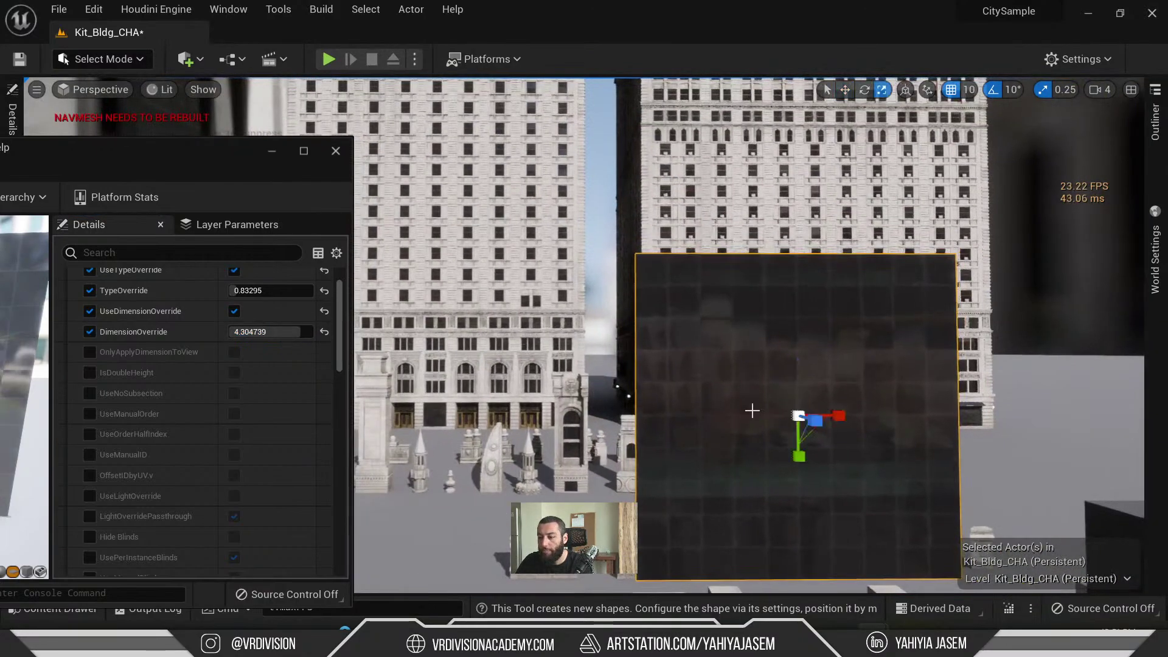
pyautogui.moveTo(817, 432); pyautogui.dragTo(685, 324, button='right')
pyautogui.press('w')
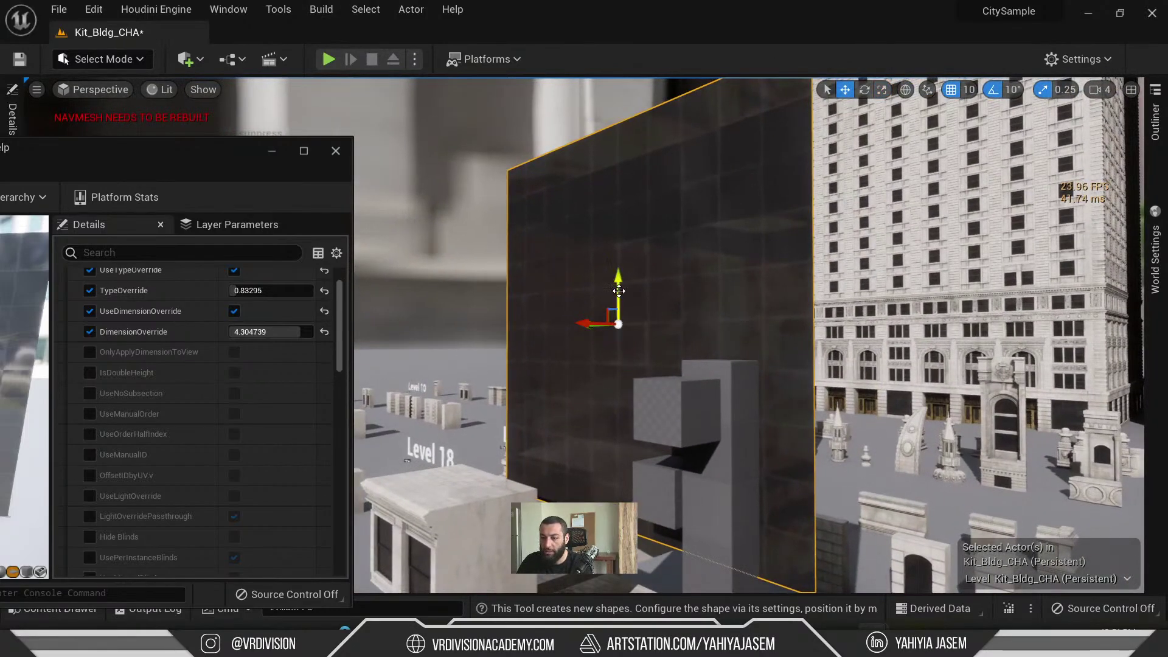
pyautogui.moveTo(618, 291); pyautogui.dragTo(682, 298, button='right')
# - Reset TypeOverride to its default while lowering DimensionOverride to 3.46479 and 2.414855
pyautogui.moveTo(279, 332); pyautogui.dragTo(261, 332)
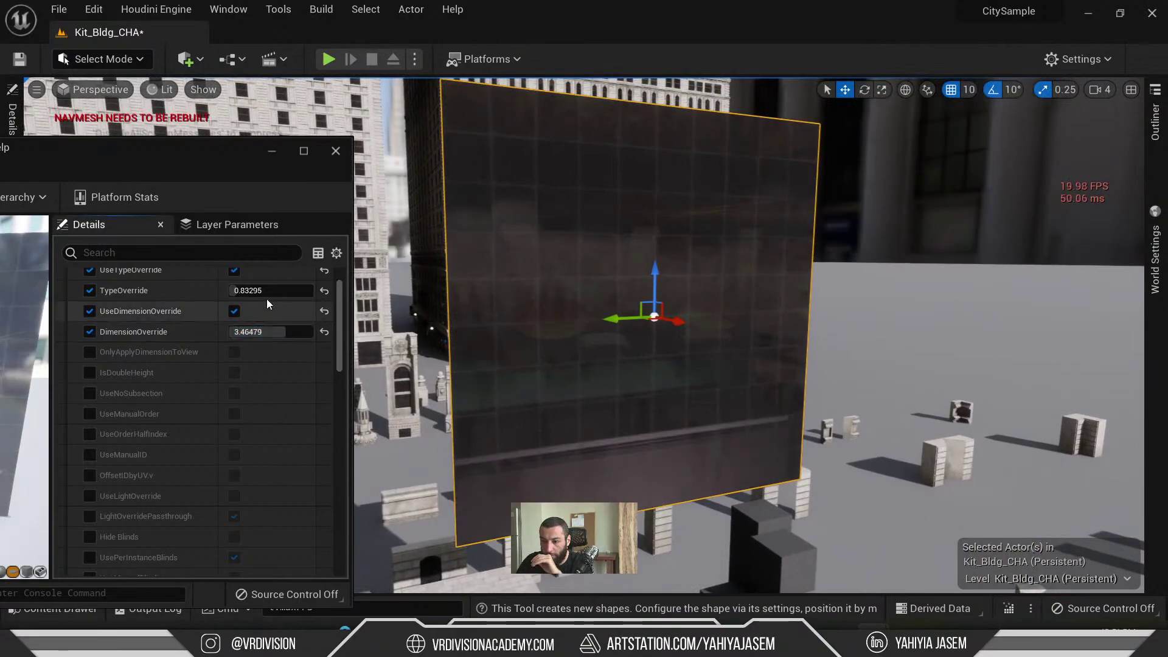
pyautogui.click(330, 287)
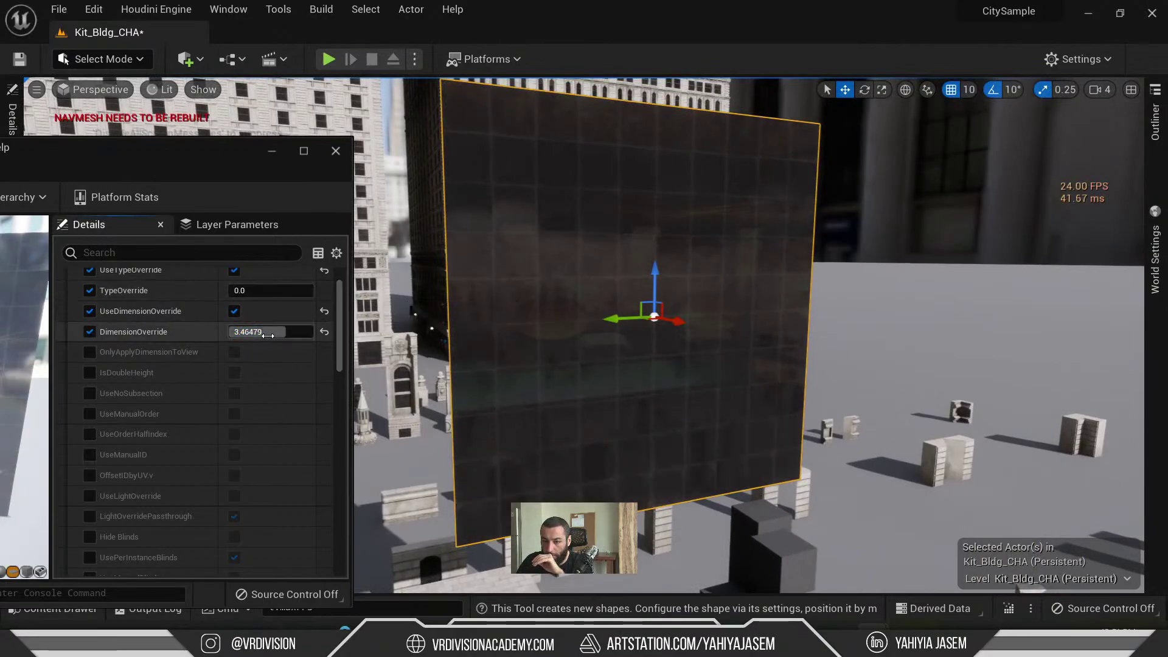
pyautogui.moveTo(268, 335); pyautogui.dragTo(250, 336)
pyautogui.moveTo(410, 315); pyautogui.dragTo(629, 244, button='right')
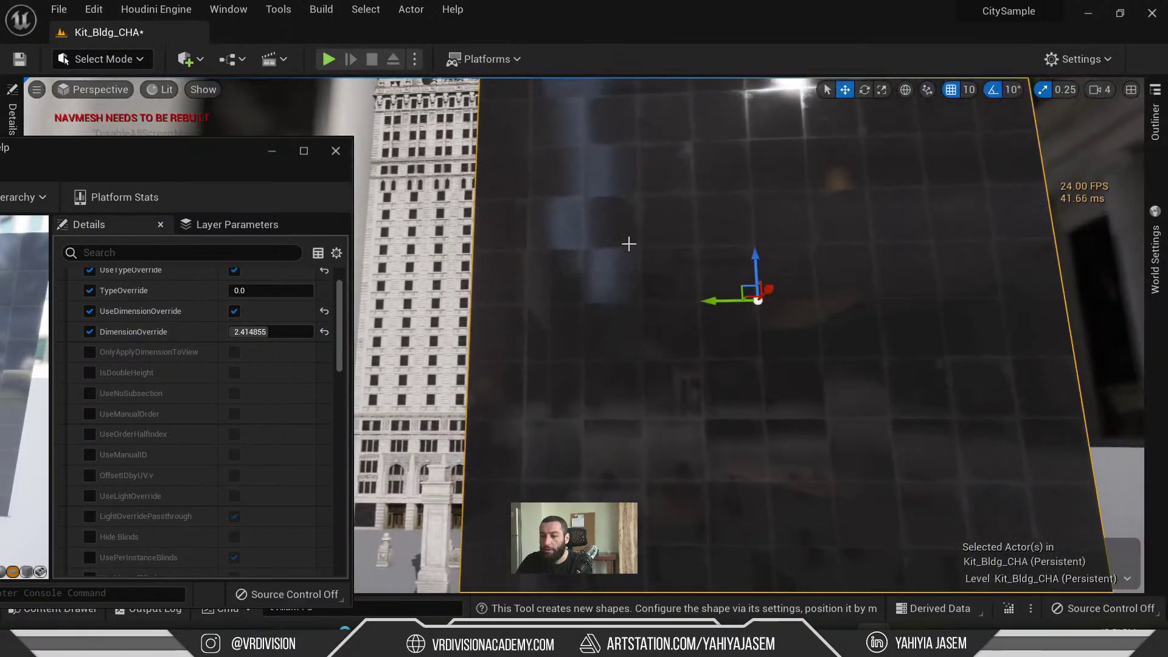
pyautogui.scroll(-5, 700, 255)
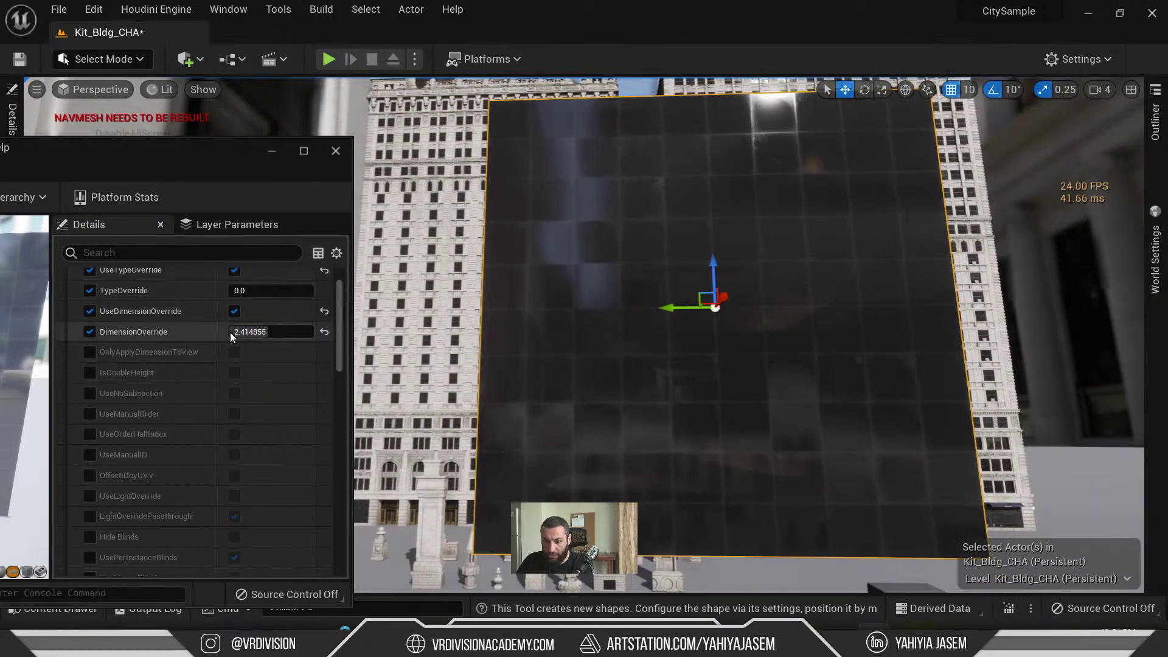
# - Set DimensionOverride to 0 and disable the parameter
pyautogui.moveTo(250, 331); pyautogui.dragTo(242, 332)
pyautogui.write('0')
pyautogui.press('Return')
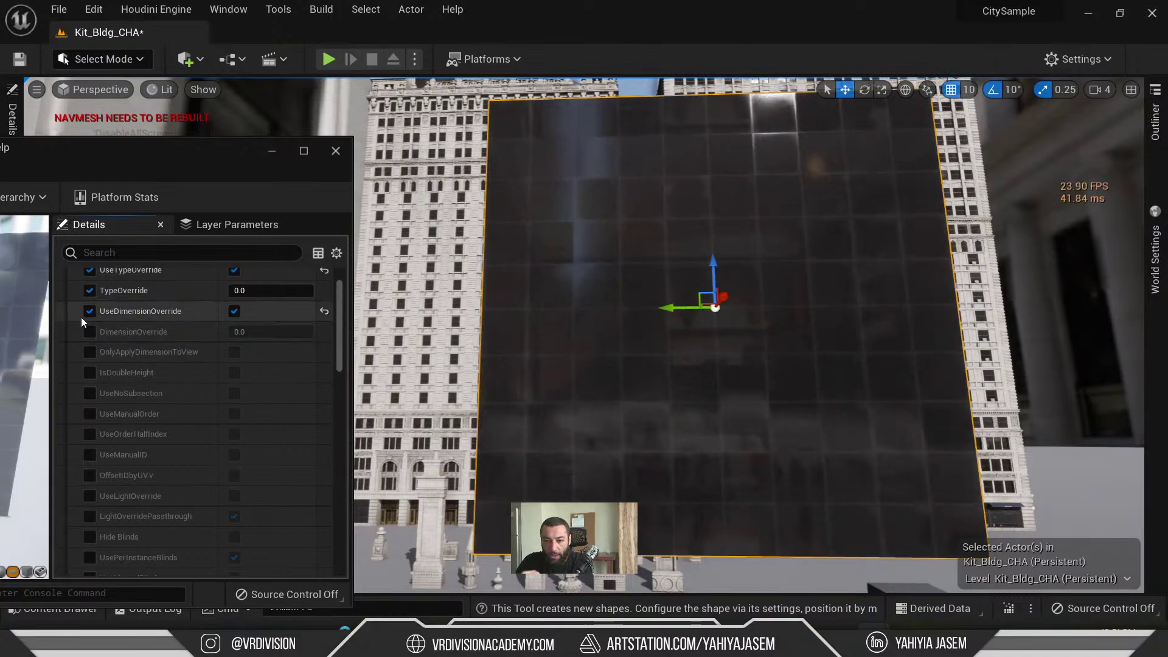
# - Enable DimensionOverride again in the Overrides group and set it to 1.99488
pyautogui.scroll(2, 78, 311)
pyautogui.click(63, 298)
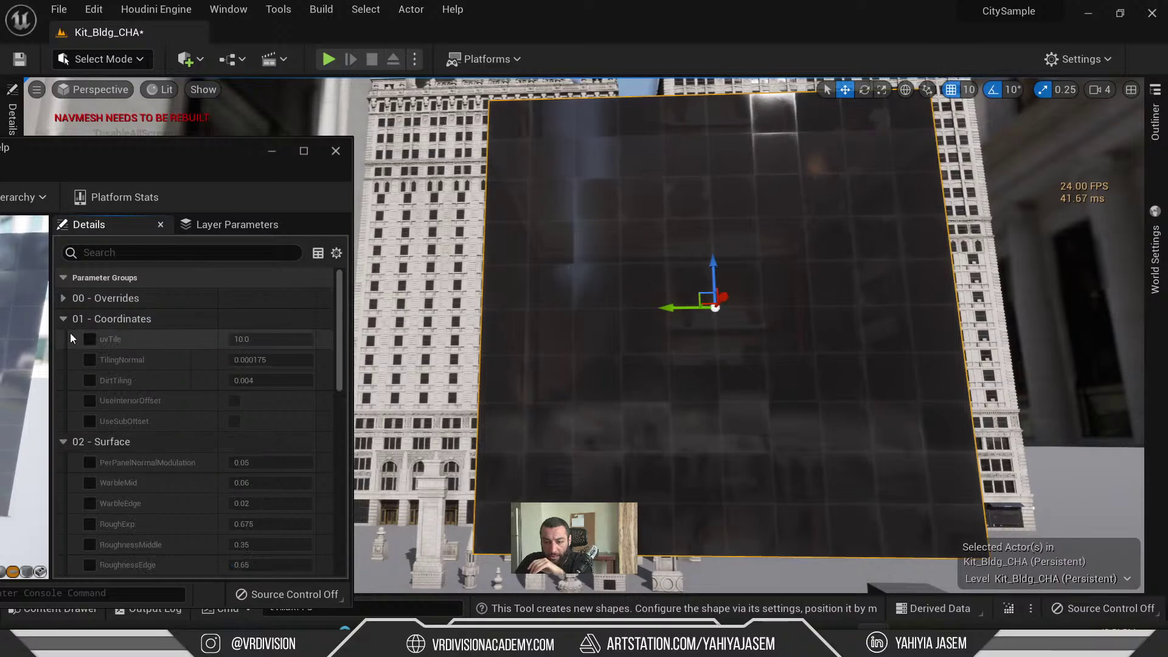
pyautogui.scroll(-5, 71, 333)
pyautogui.scroll(5, 81, 359)
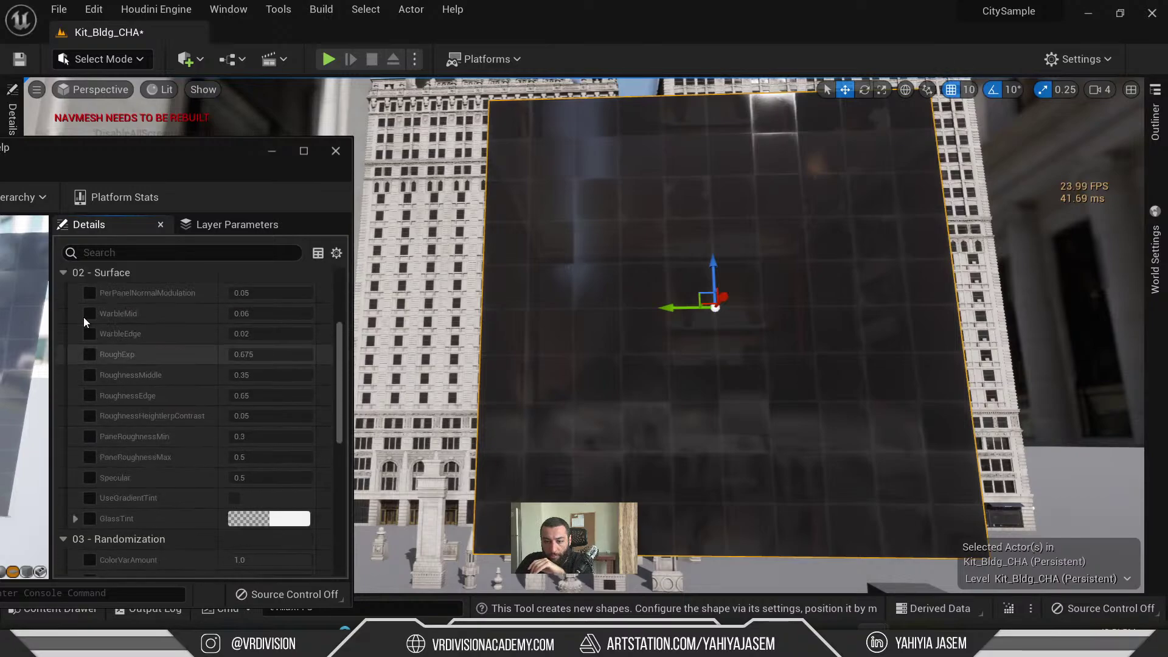
pyautogui.click(63, 298)
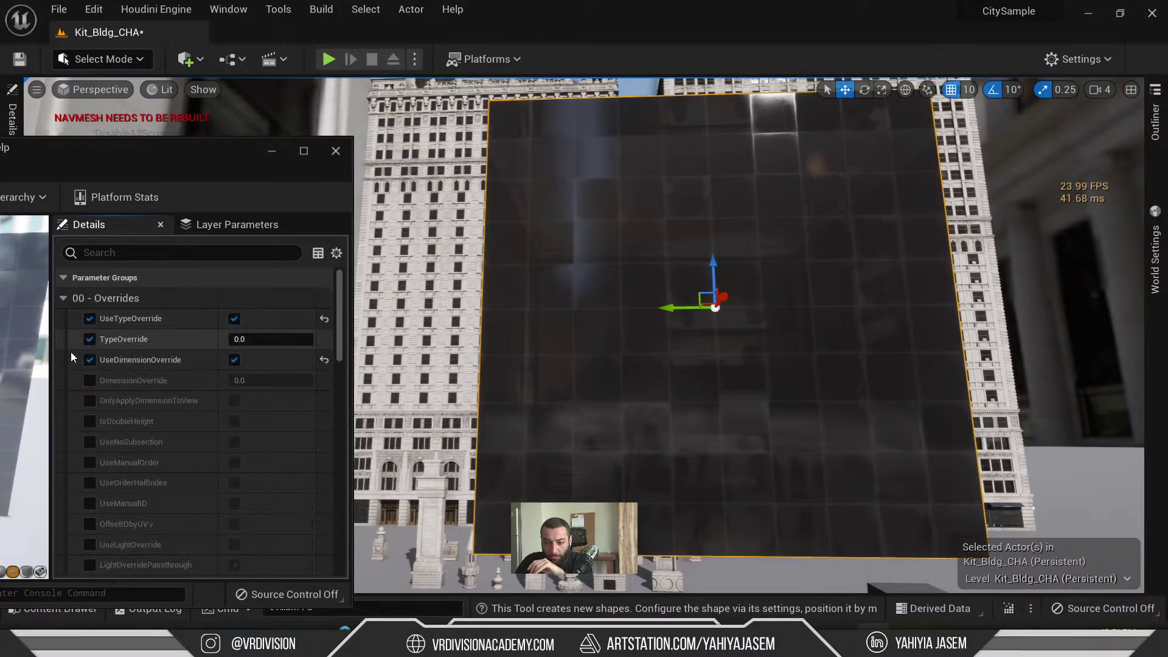
pyautogui.scroll(-2, 70, 356)
pyautogui.click(88, 331)
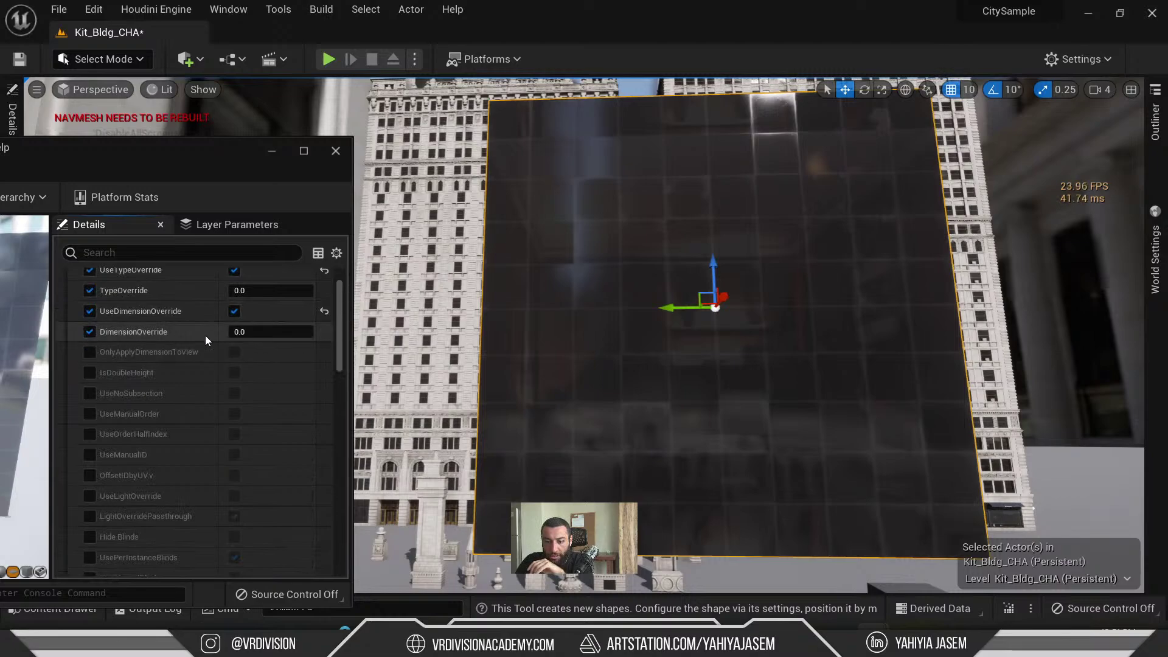
pyautogui.moveTo(270, 332); pyautogui.dragTo(286, 332)
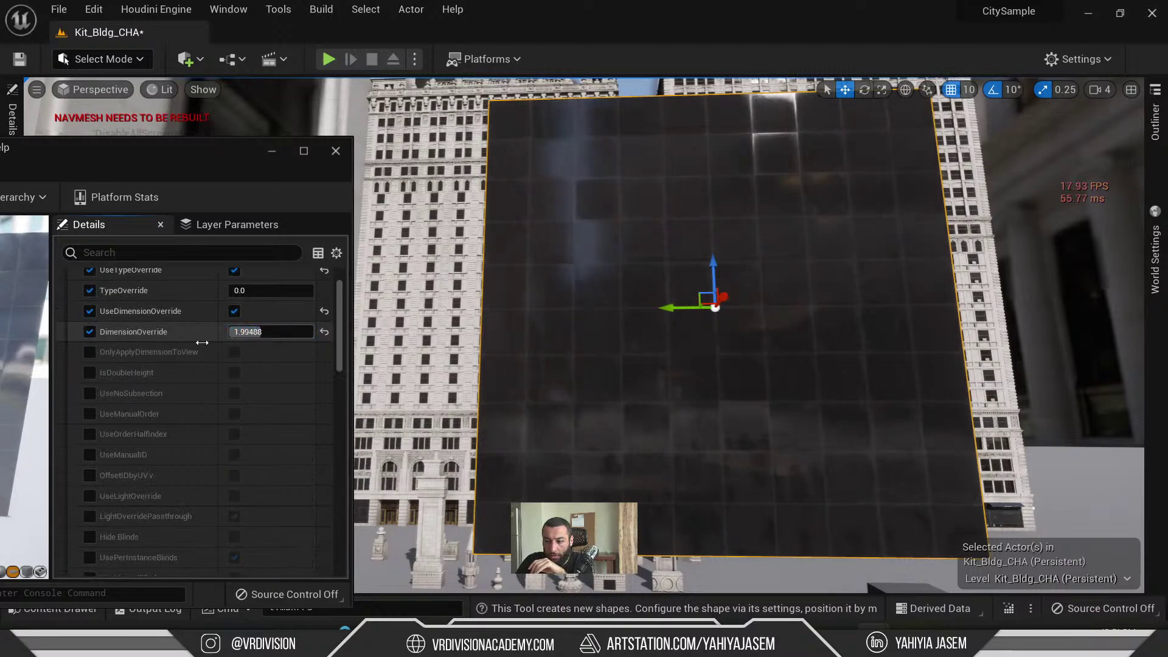
# - Enable OnlyApplyDimensionToView with its value set to true, and set DimensionOverride to 2.834829
pyautogui.click(89, 352)
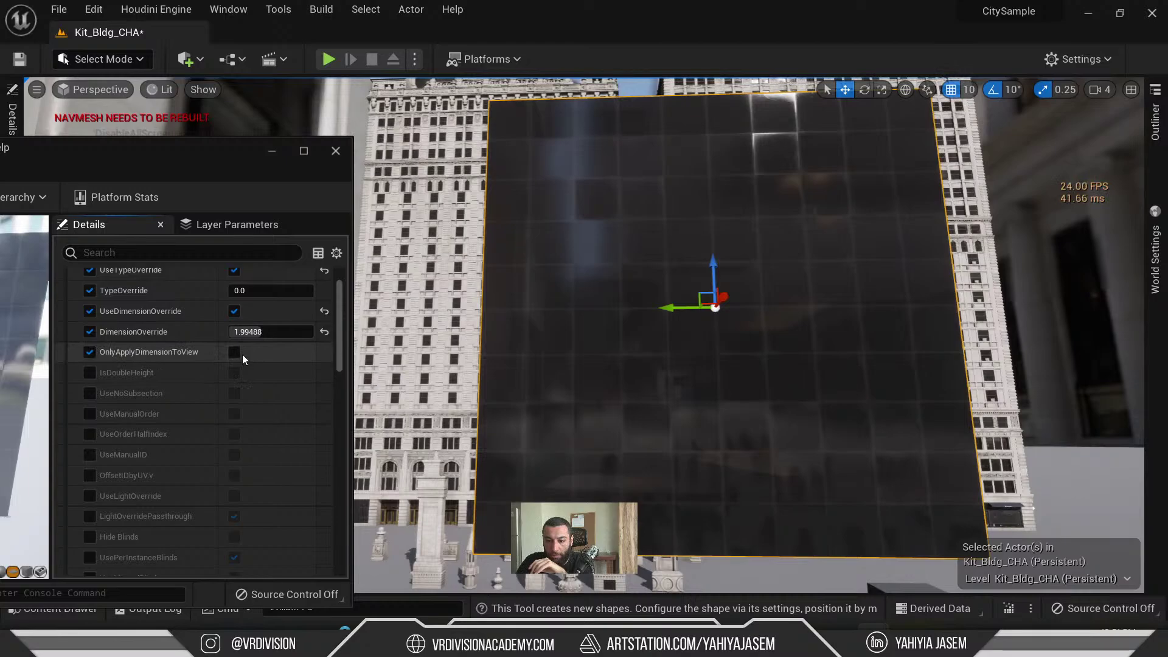
pyautogui.click(233, 353)
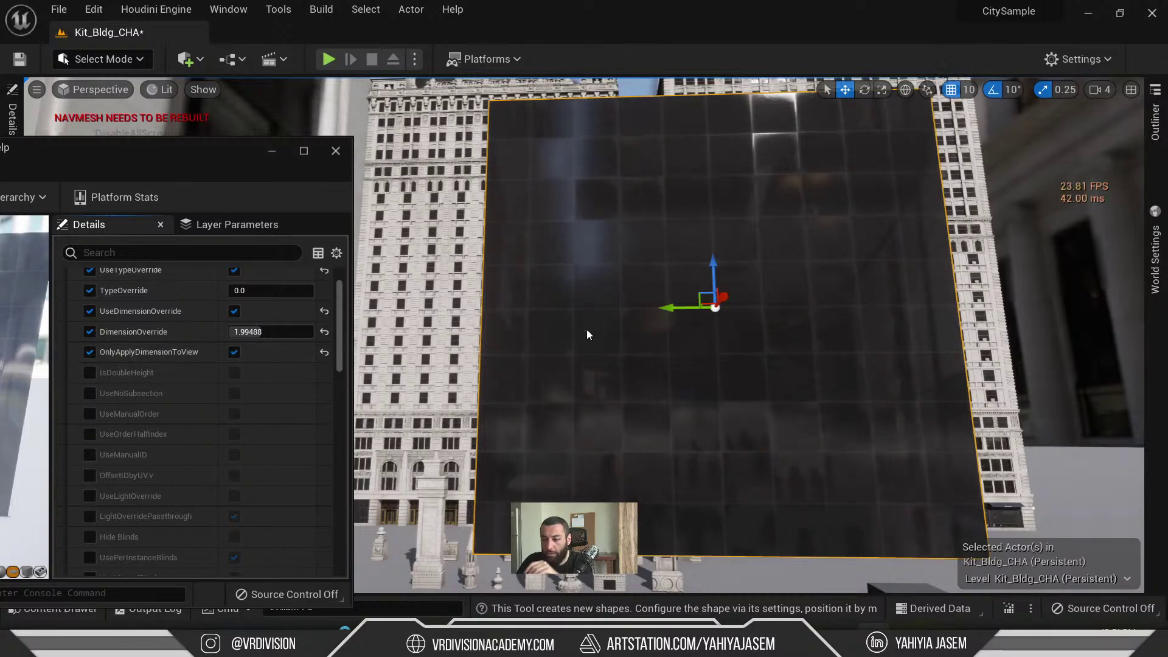
pyautogui.moveTo(586, 332); pyautogui.dragTo(586, 331, button='right')
pyautogui.moveTo(271, 332); pyautogui.dragTo(287, 331)
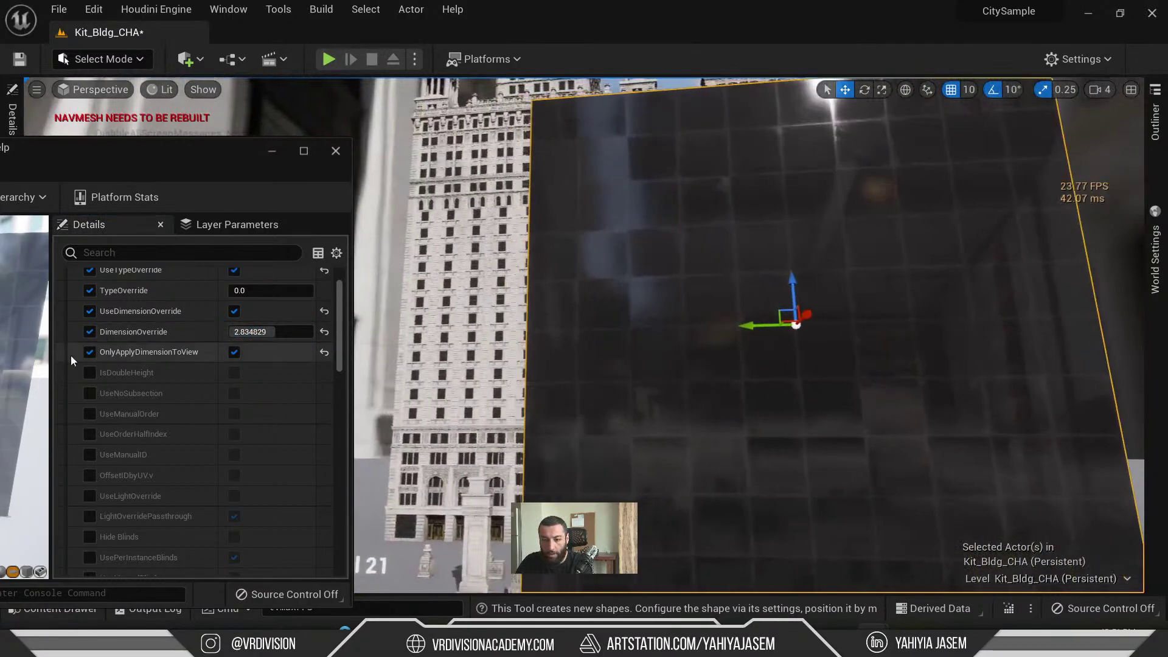
# - Enable IsDoubleHeight with its value set to true and inspect the interior effect on the glass panel
pyautogui.click(90, 371)
pyautogui.scroll(-2, 146, 377)
pyautogui.scroll(-1, 183, 365)
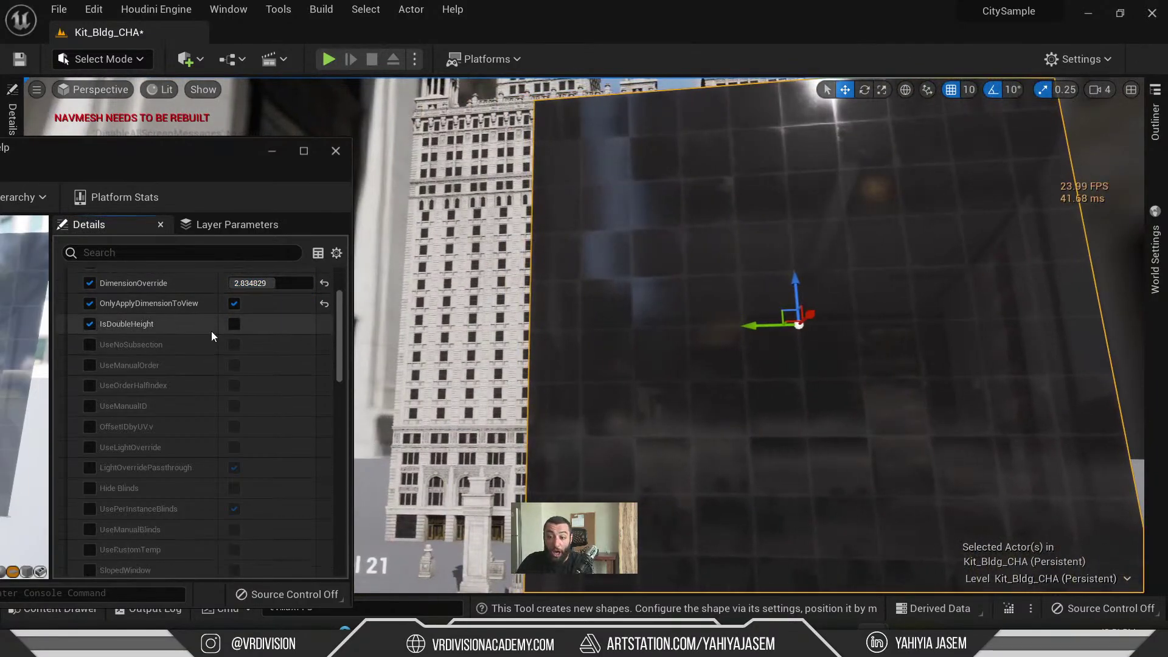
pyautogui.click(233, 327)
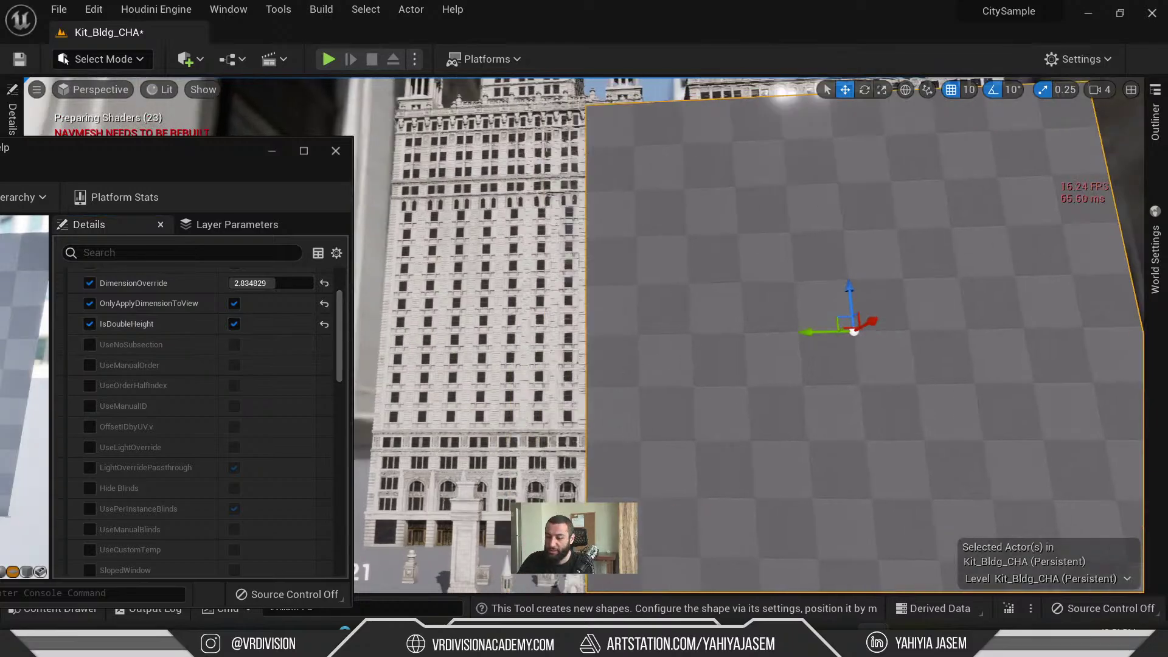
pyautogui.press('f')
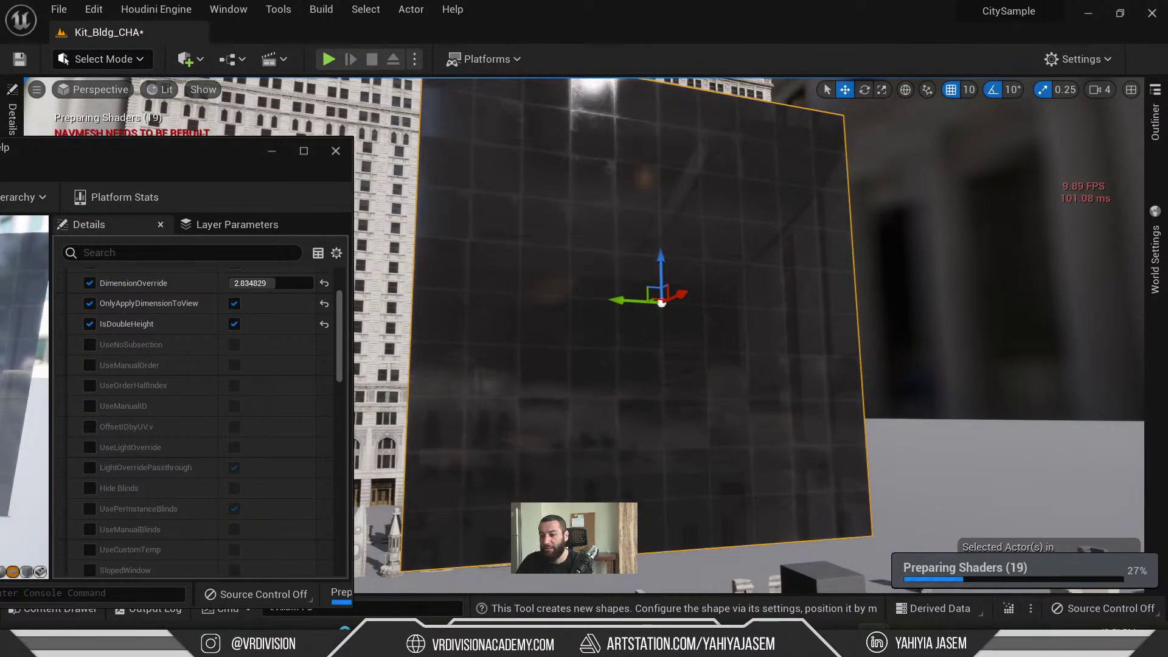
pyautogui.moveTo(670, 335); pyautogui.dragTo(609, 328, button='right')
pyautogui.moveTo(732, 269); pyautogui.dragTo(803, 247, button='right')
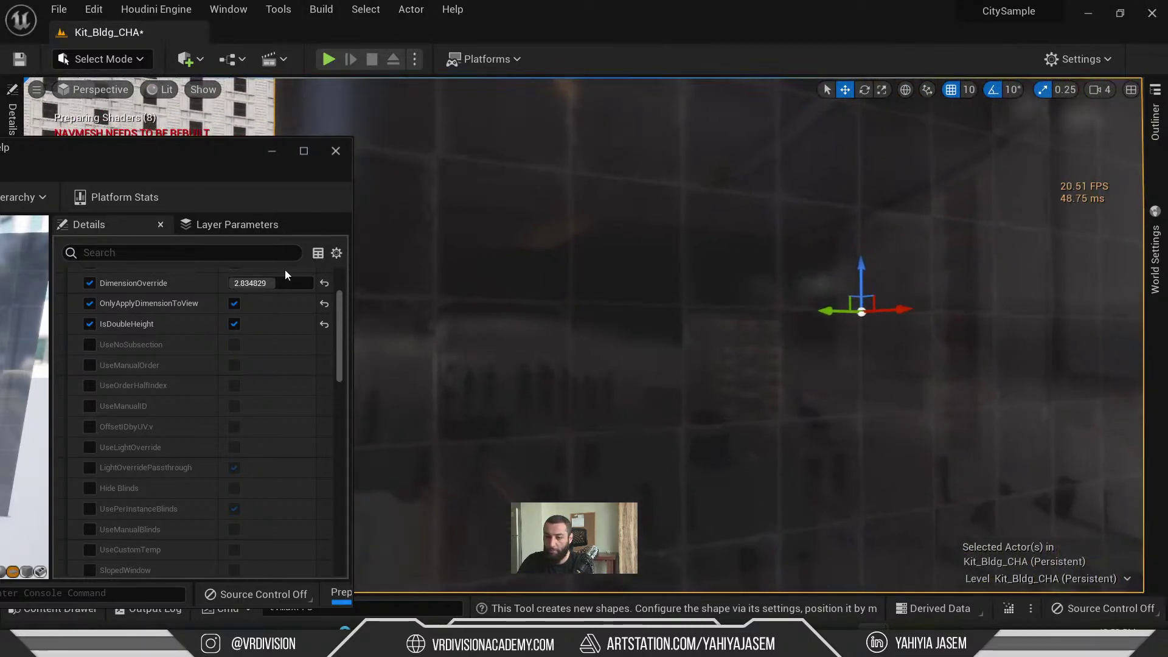
# - Try UseNoSubsection with its value set to true, and enable Hide Blinds with its value set to true
pyautogui.scroll(-1, 183, 316)
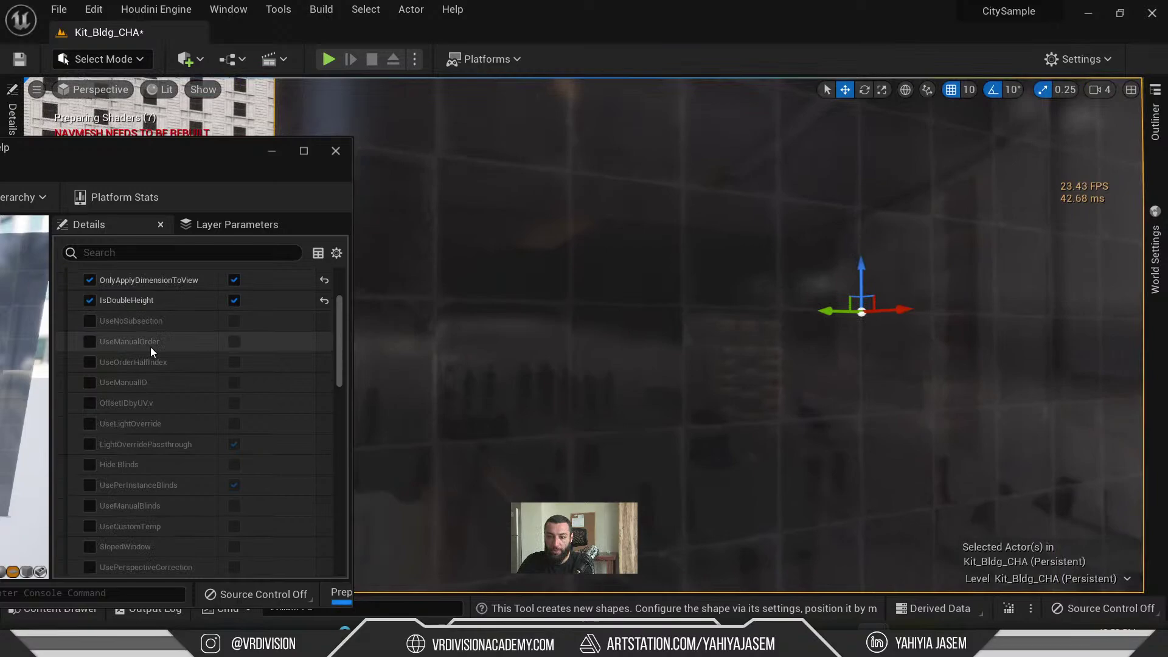
pyautogui.click(235, 322)
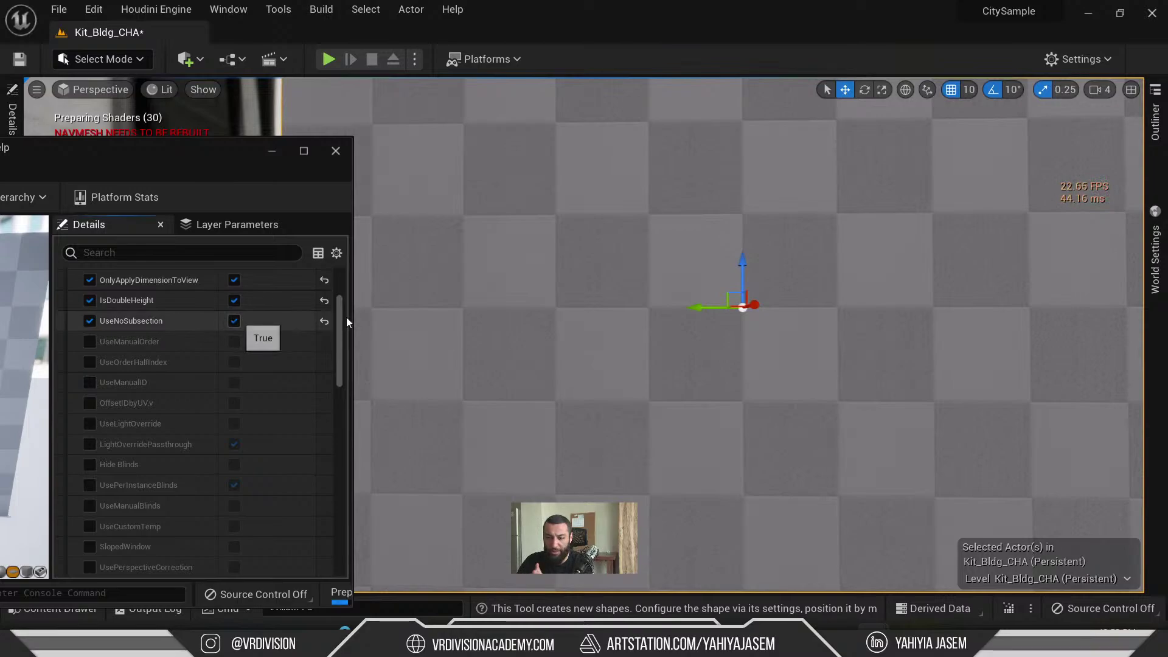
pyautogui.scroll(-3, 207, 345)
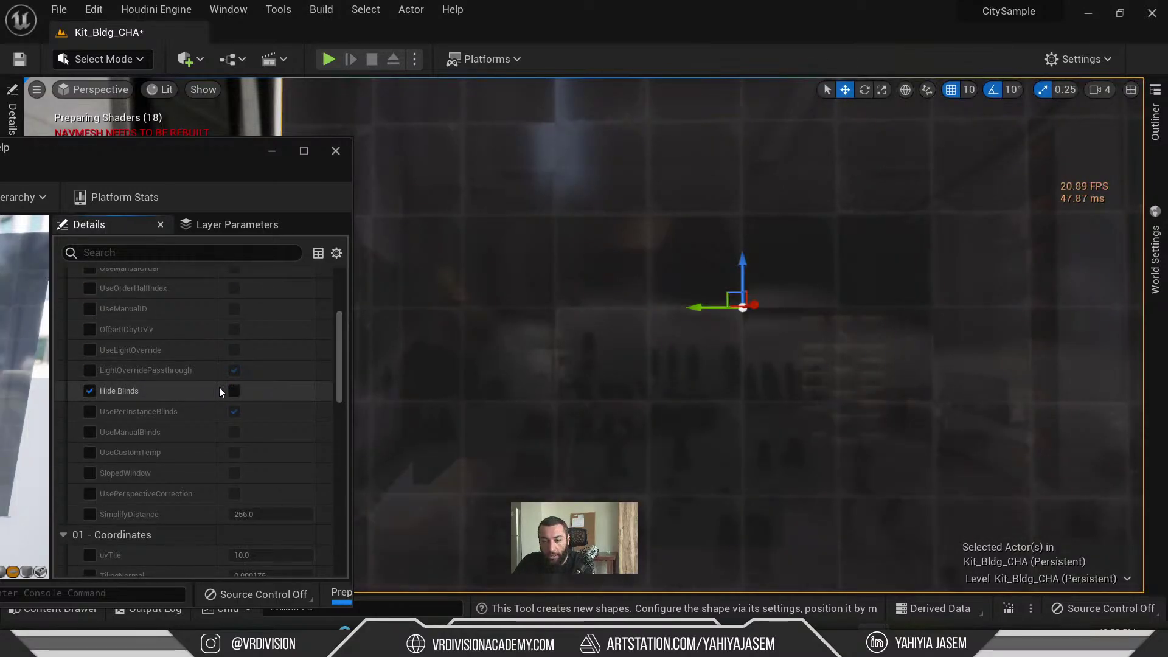
pyautogui.click(234, 390)
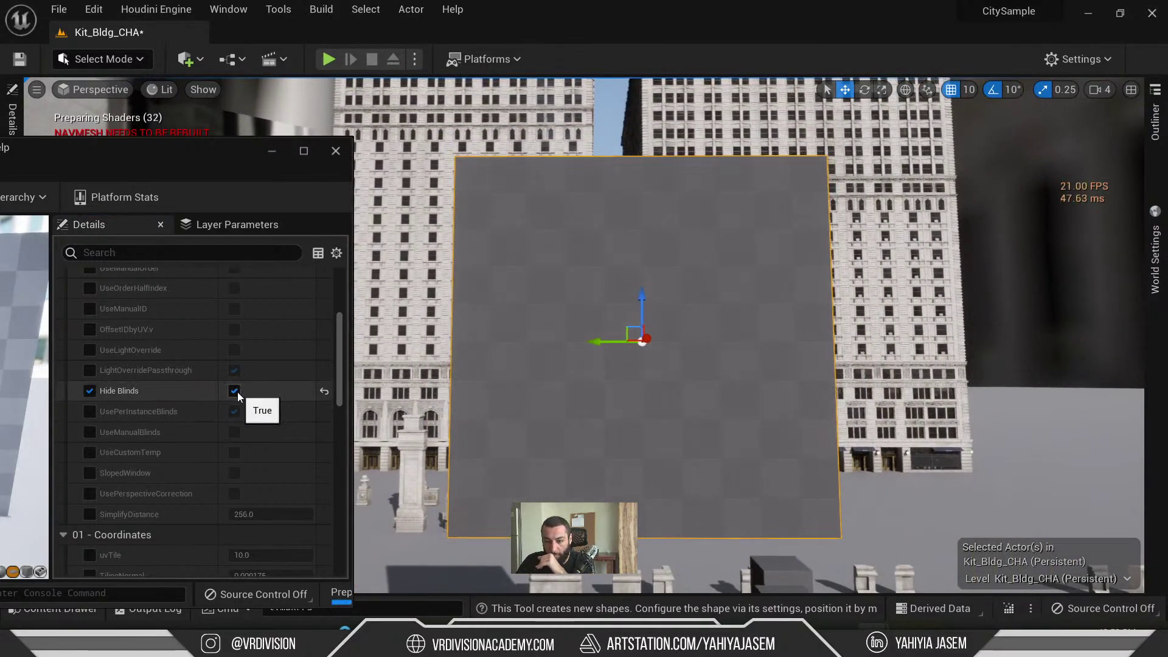
# - Enable UseLightOverride with its value set to true, and enable the LightsOff parameter
pyautogui.scroll(1, 90, 381)
pyautogui.click(90, 376)
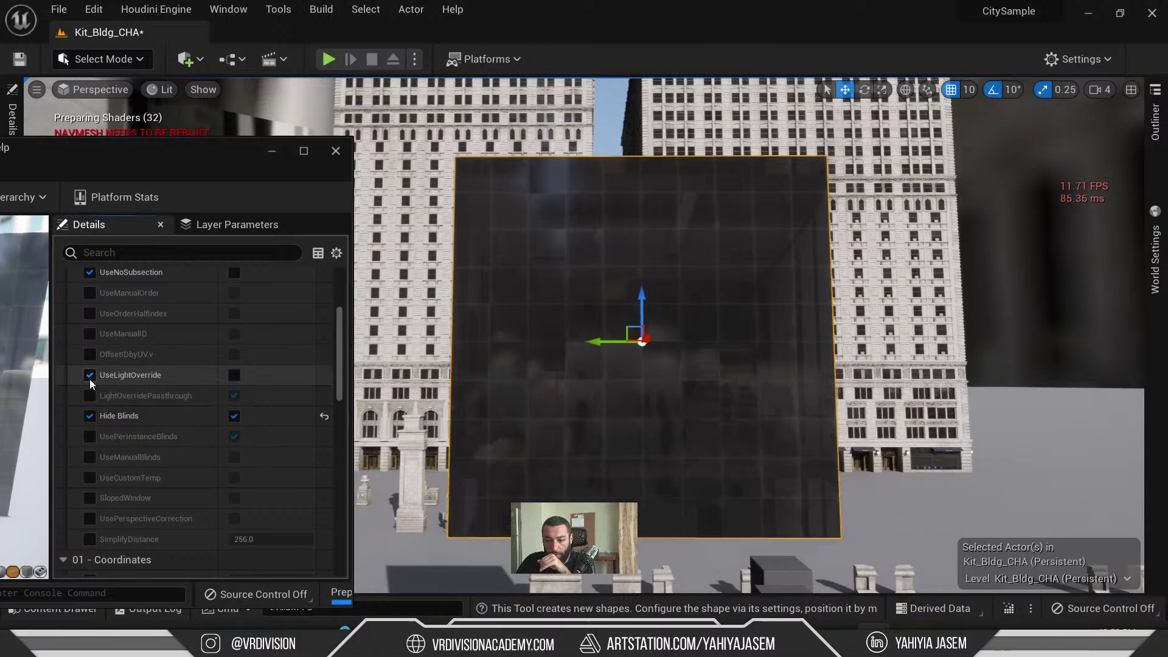
pyautogui.click(234, 375)
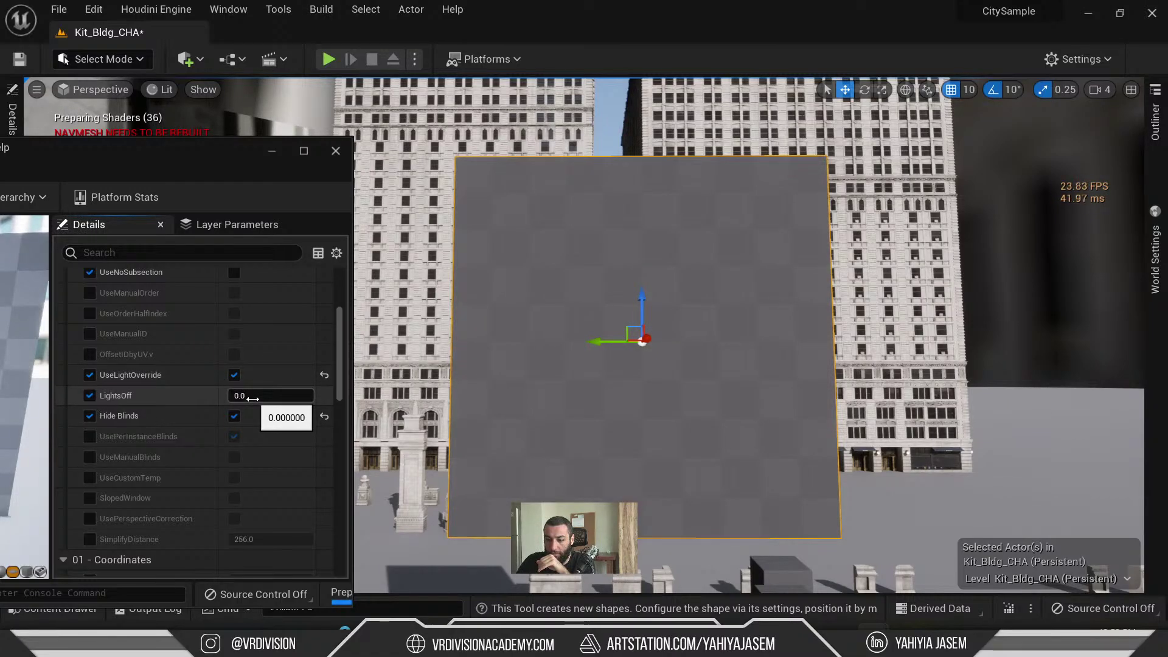
# - Compare the glass panel's interior with the LightsOff parameter at 1 and at 0, leaving it at 0
pyautogui.moveTo(255, 396); pyautogui.dragTo(255, 397)
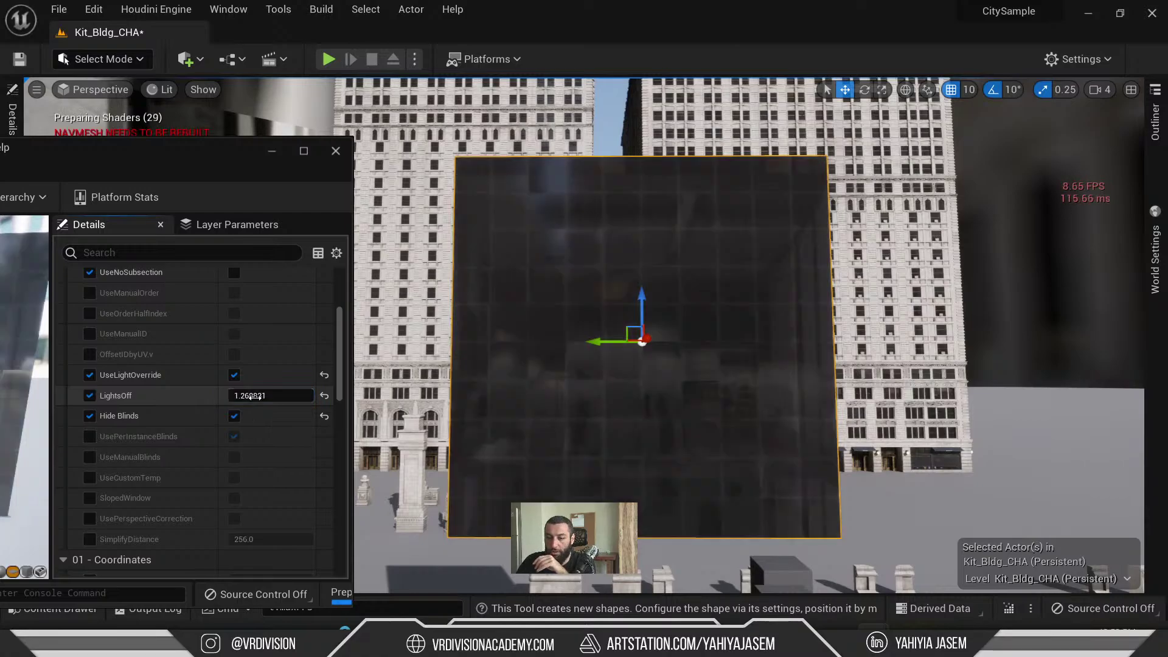
pyautogui.write('1')
pyautogui.press('Return')
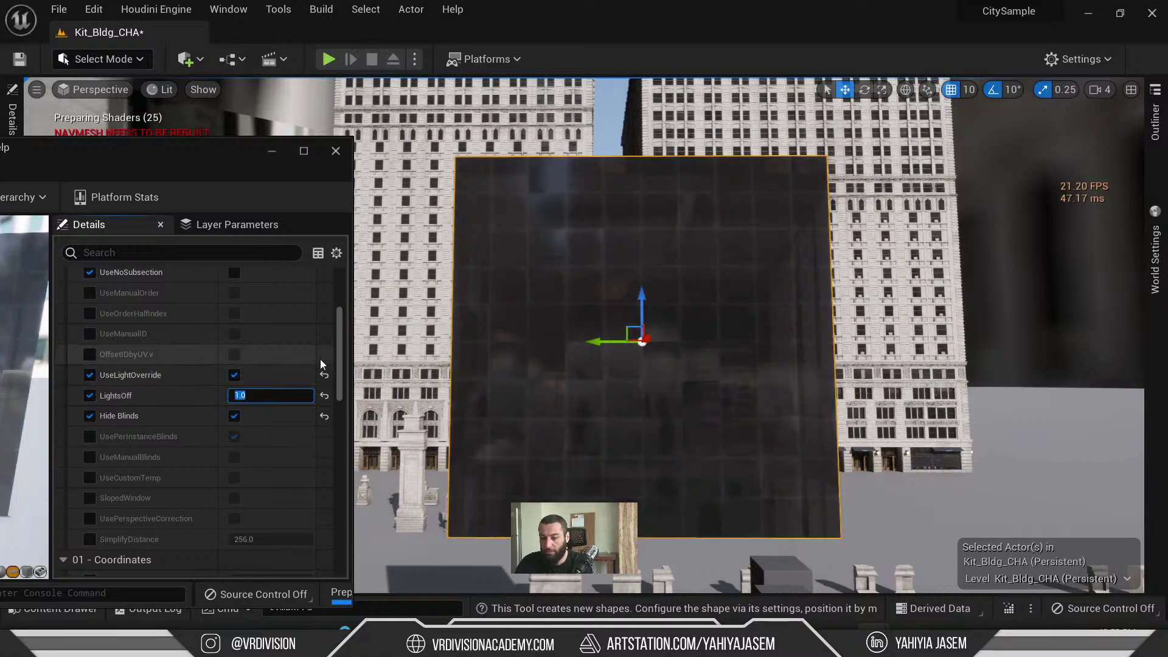
pyautogui.write('0')
pyautogui.press('Return')
pyautogui.press('Return')
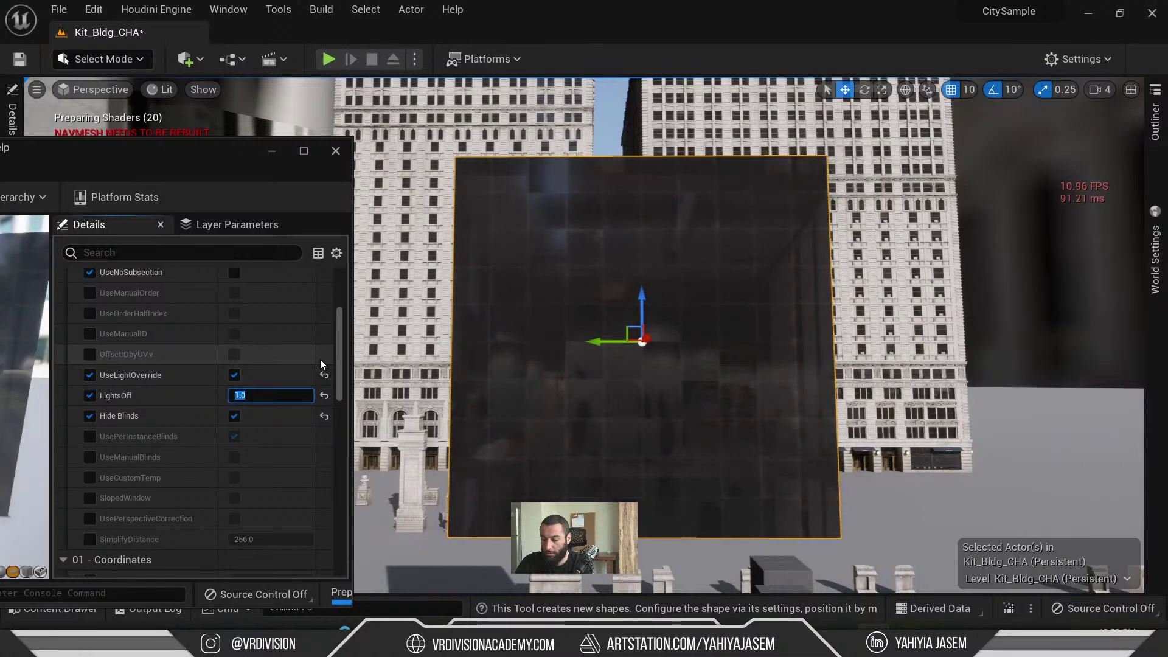
pyautogui.write('50')
pyautogui.press('Return')
pyautogui.write('0')
pyautogui.press('Return')
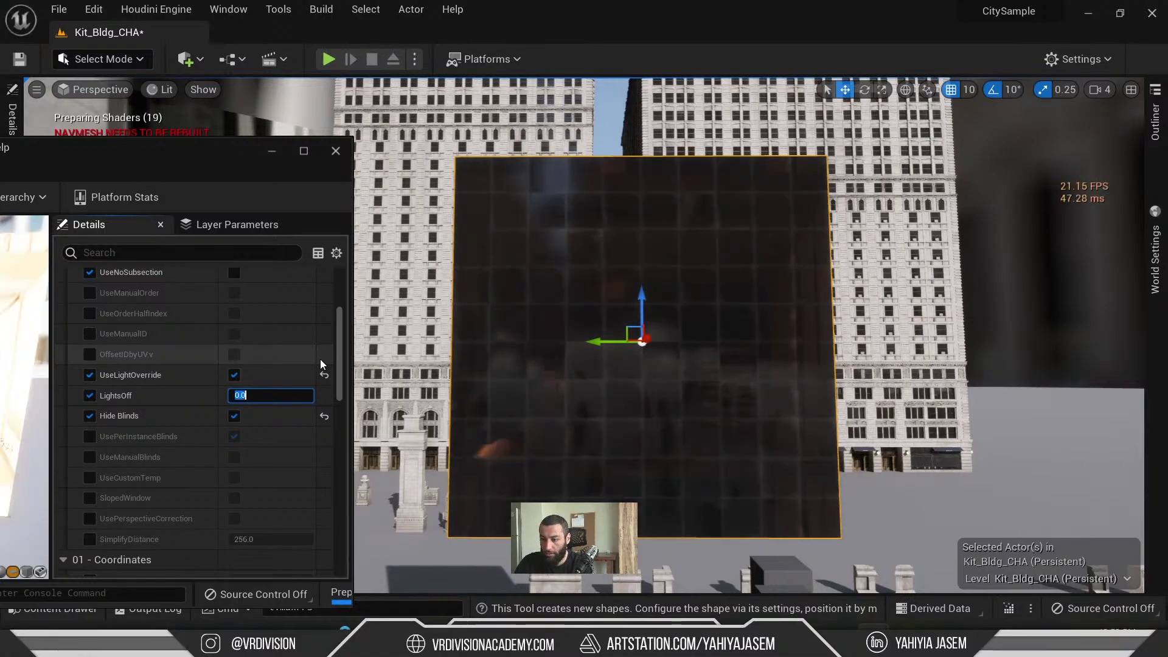
# - View the glass panel up close from an angle and set LightsOff to 1
pyautogui.moveTo(435, 348); pyautogui.dragTo(389, 344, button='right')
pyautogui.press('w')
pyautogui.click(247, 397)
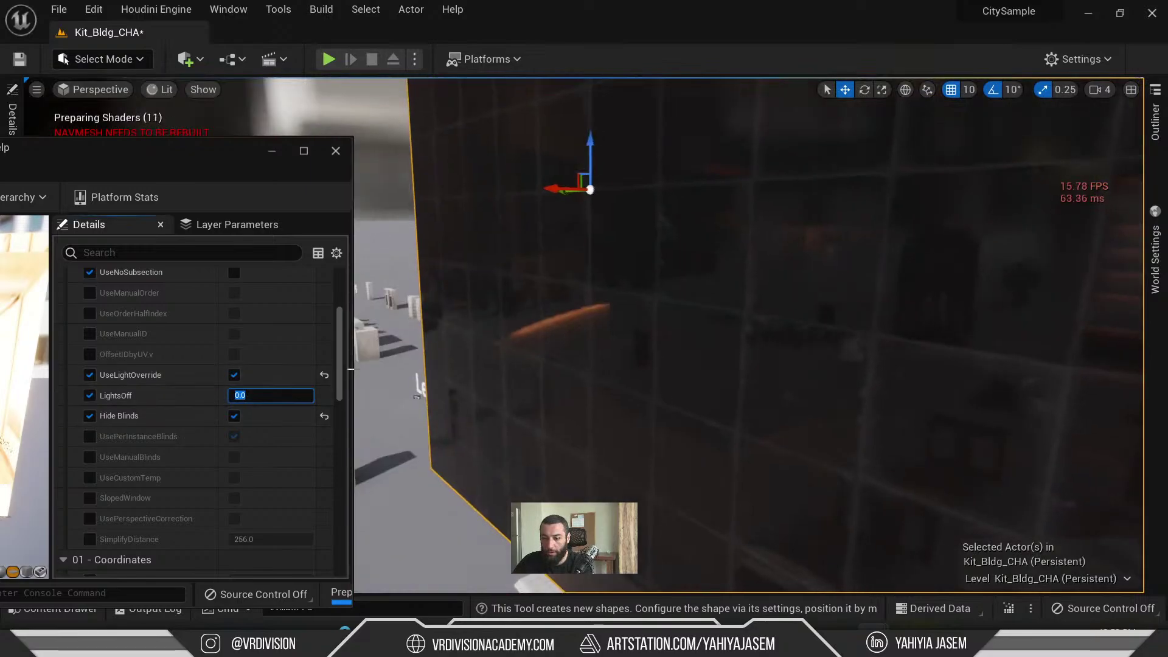
pyautogui.write('1')
pyautogui.press('Return')
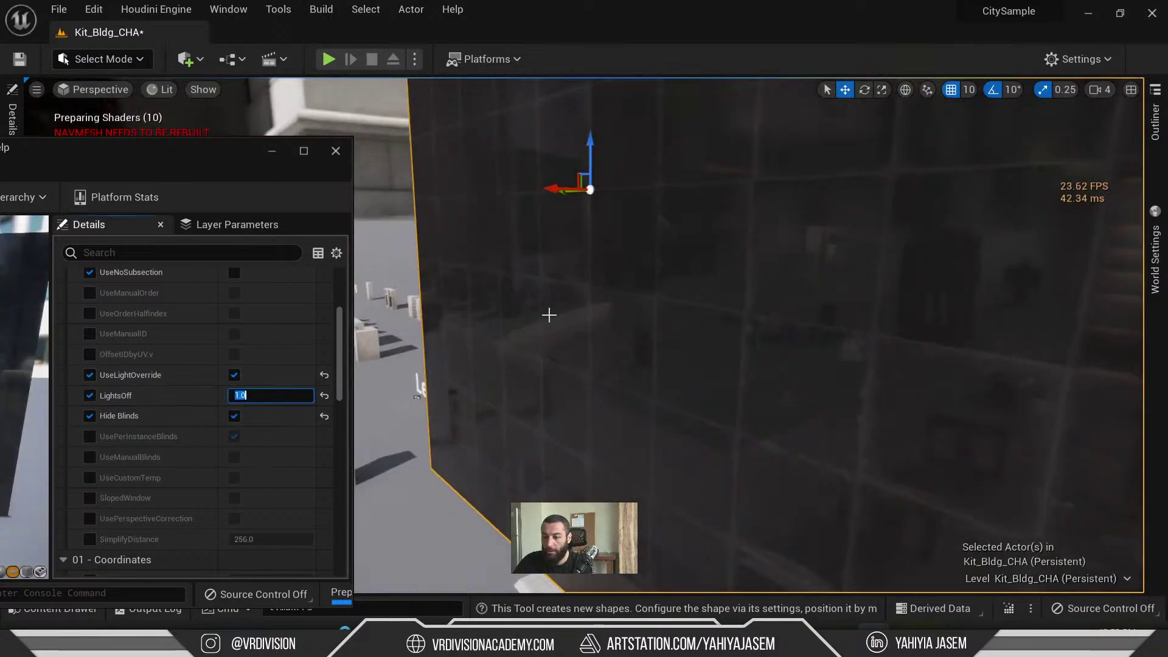
# - Inspect the panel's interior, set LightsOff to 0, and check the effect on the whole panel
pyautogui.moveTo(418, 396); pyautogui.dragTo(417, 397, button='right')
pyautogui.moveTo(513, 314); pyautogui.dragTo(513, 314, button='right')
pyautogui.moveTo(815, 282); pyautogui.dragTo(815, 281, button='right')
pyautogui.click(273, 394)
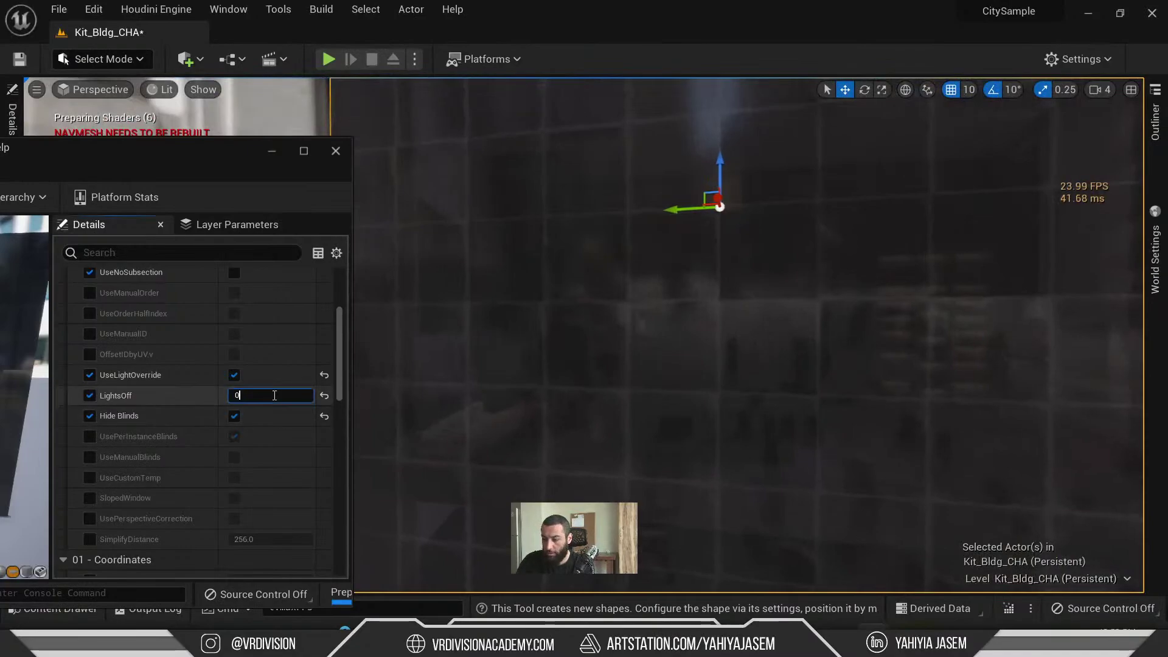
pyautogui.write('0')
pyautogui.press('Return')
pyautogui.moveTo(708, 340); pyautogui.dragTo(707, 340, button='right')
pyautogui.press('F11')
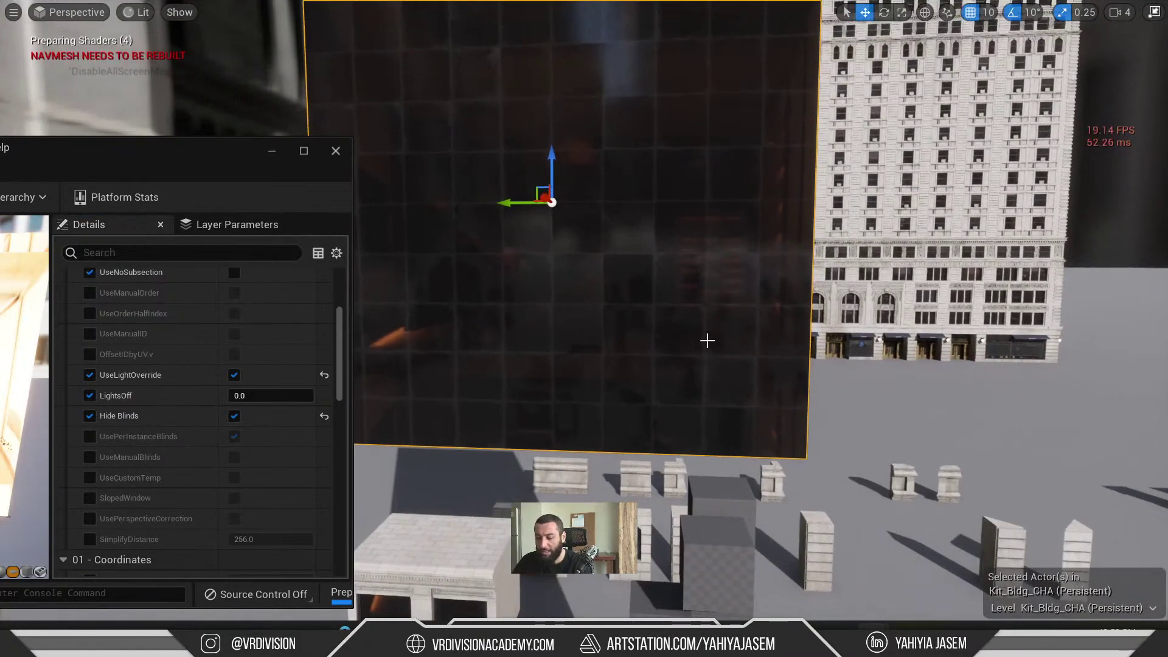
pyautogui.press('F11')
# - Close the glass material instance editor and bring up the project content browser
pyautogui.hotkey('ctrl', 'space')
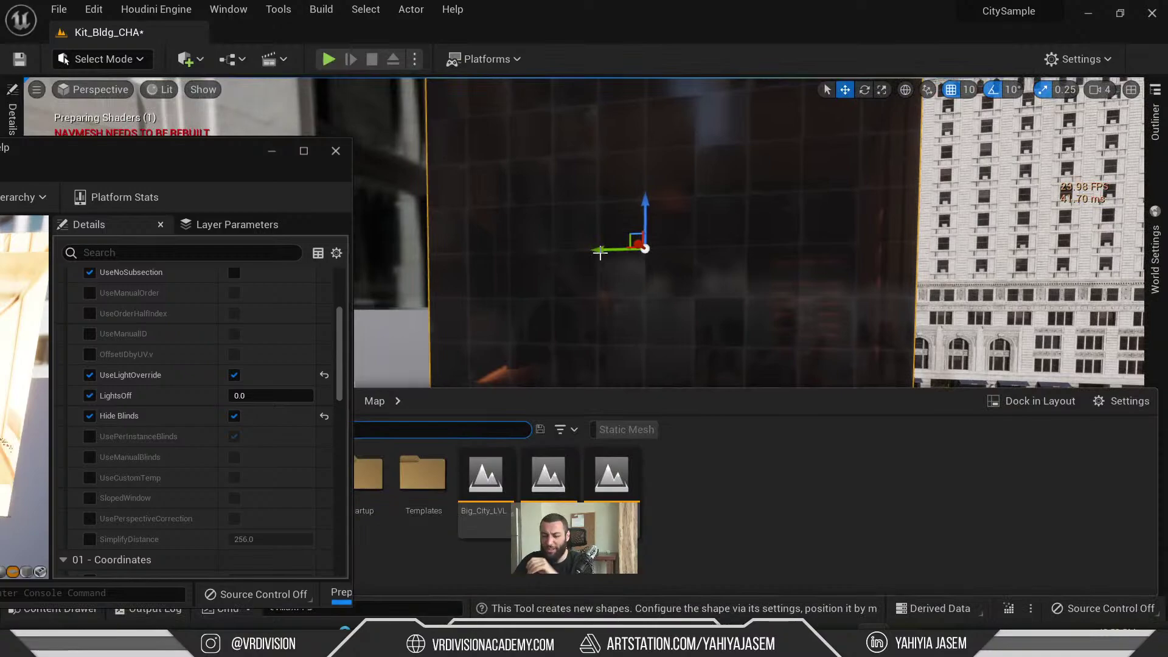
pyautogui.moveTo(175, 170); pyautogui.dragTo(267, 168)
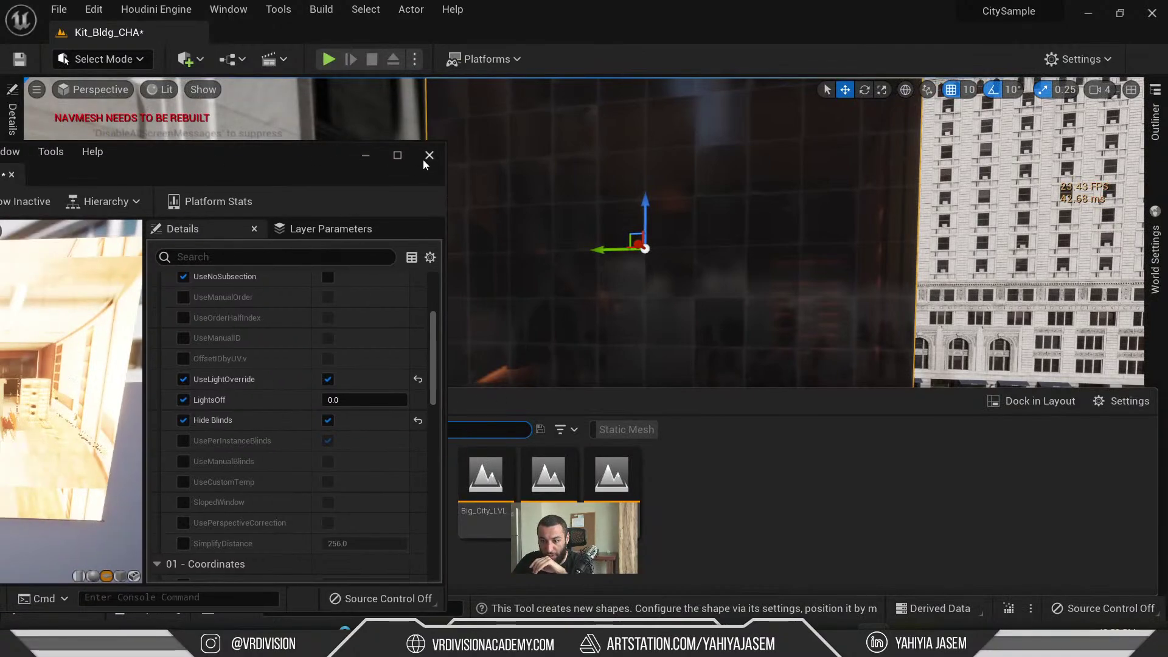
pyautogui.click(428, 154)
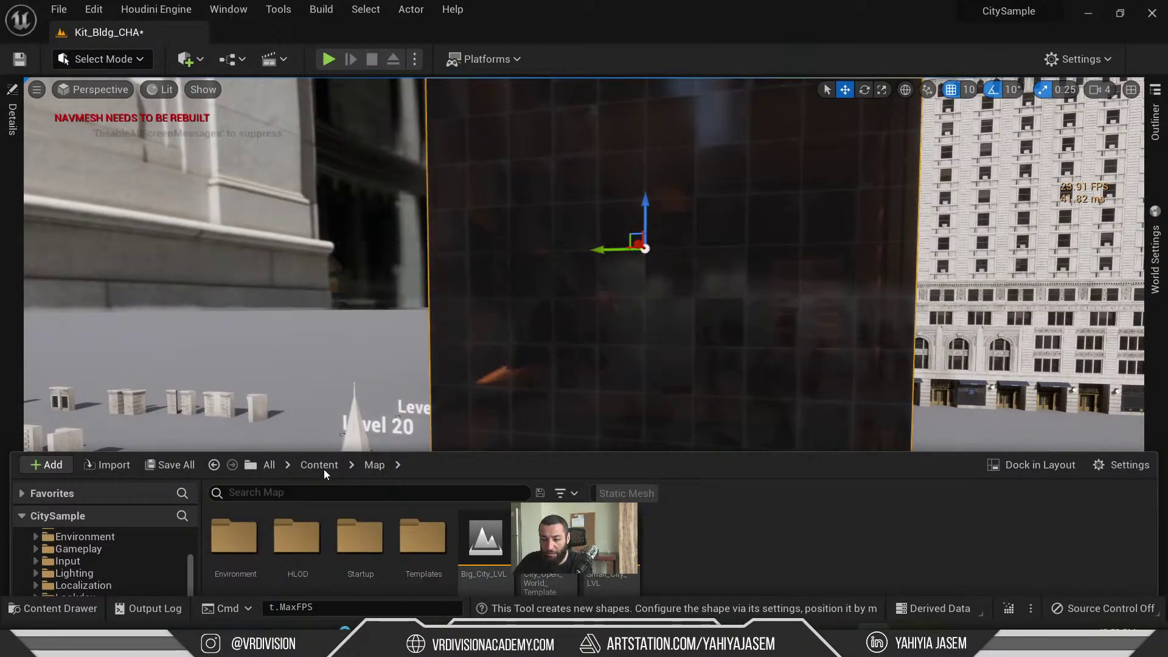
pyautogui.hotkey('ctrl', 'space')
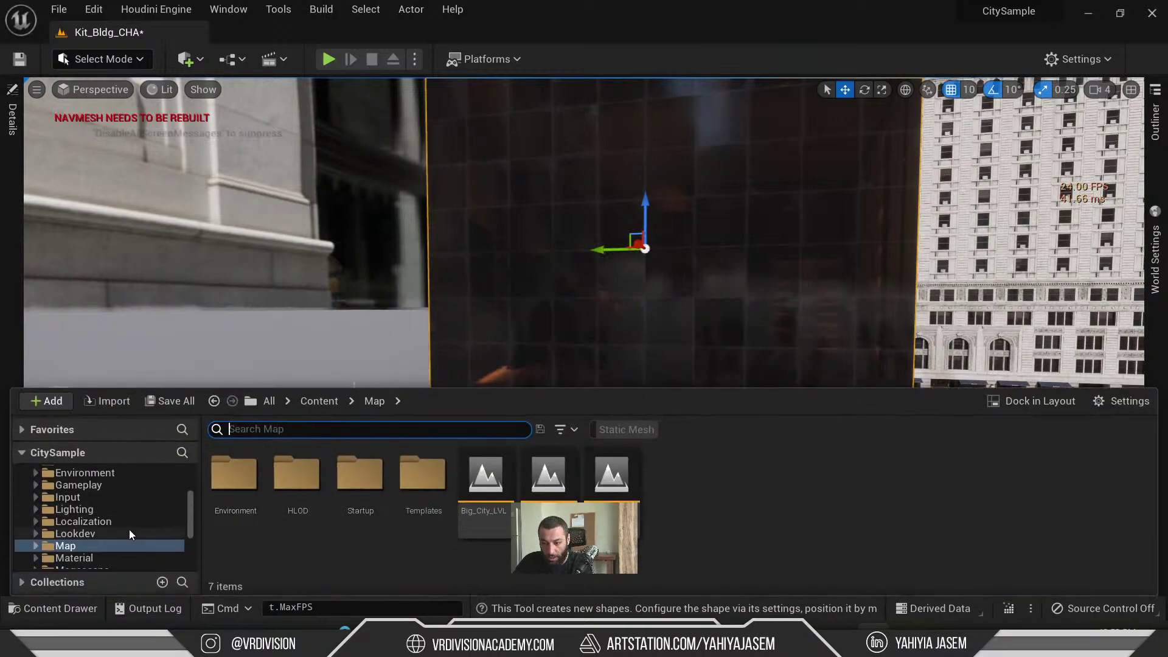
# - Browse the Building content to CH/C/Kit_Bldg_CHC_L15_A and examine its Texture folder
pyautogui.scroll(3, 129, 529)
pyautogui.click(101, 509)
pyautogui.click(92, 498)
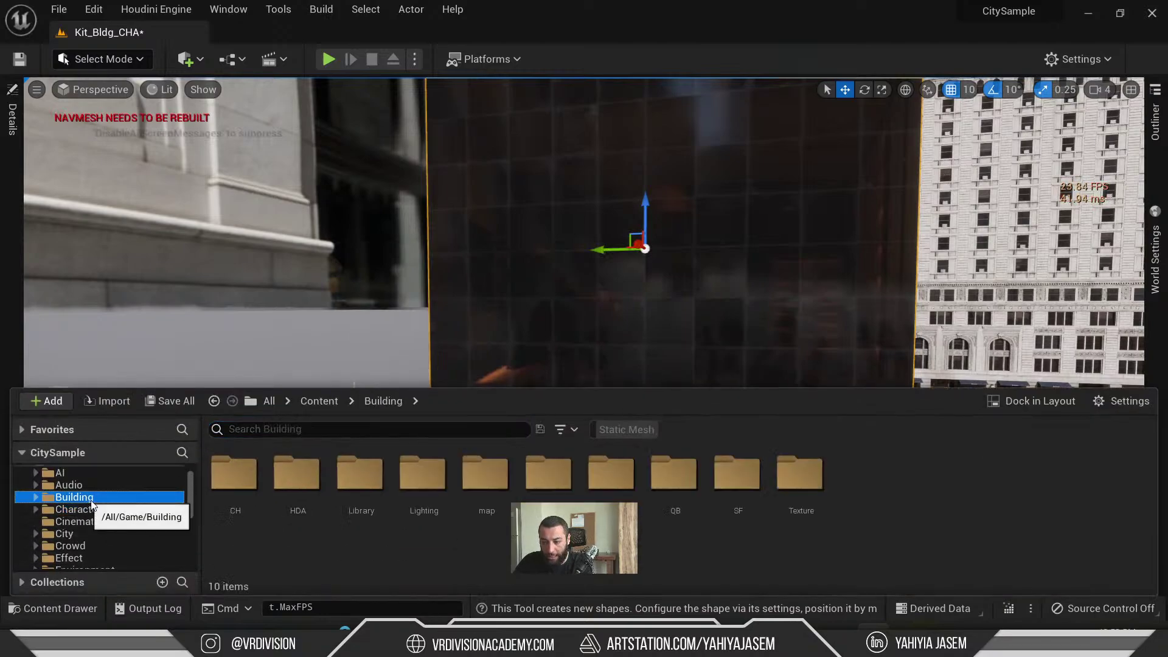
pyautogui.doubleClick(233, 475)
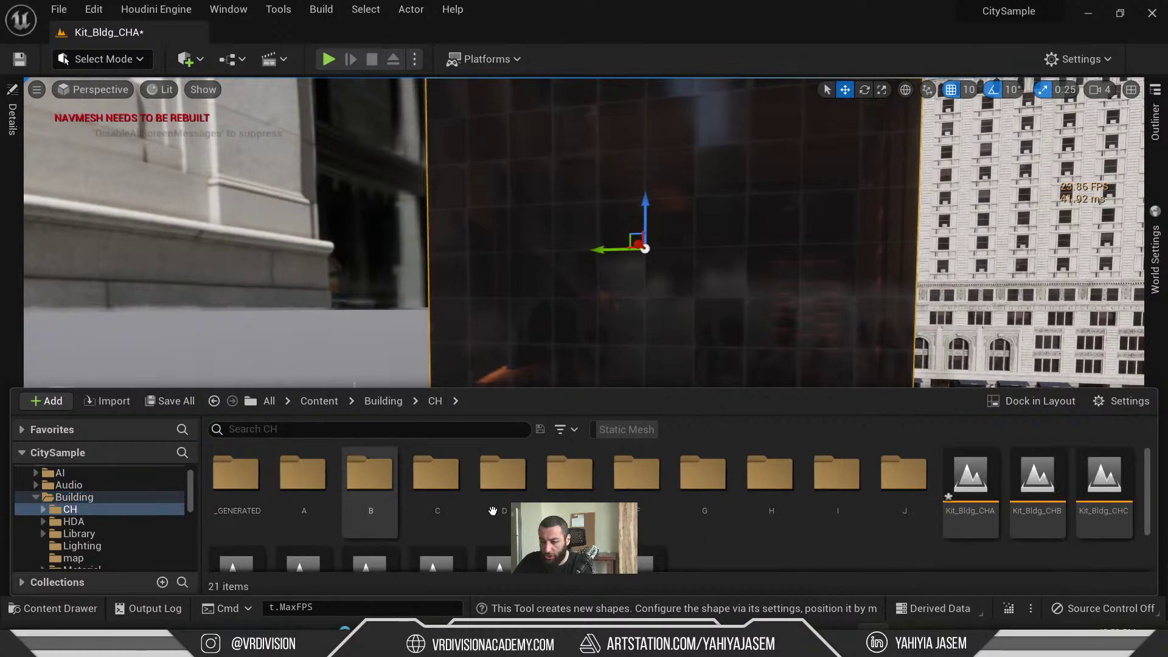
pyautogui.doubleClick(437, 475)
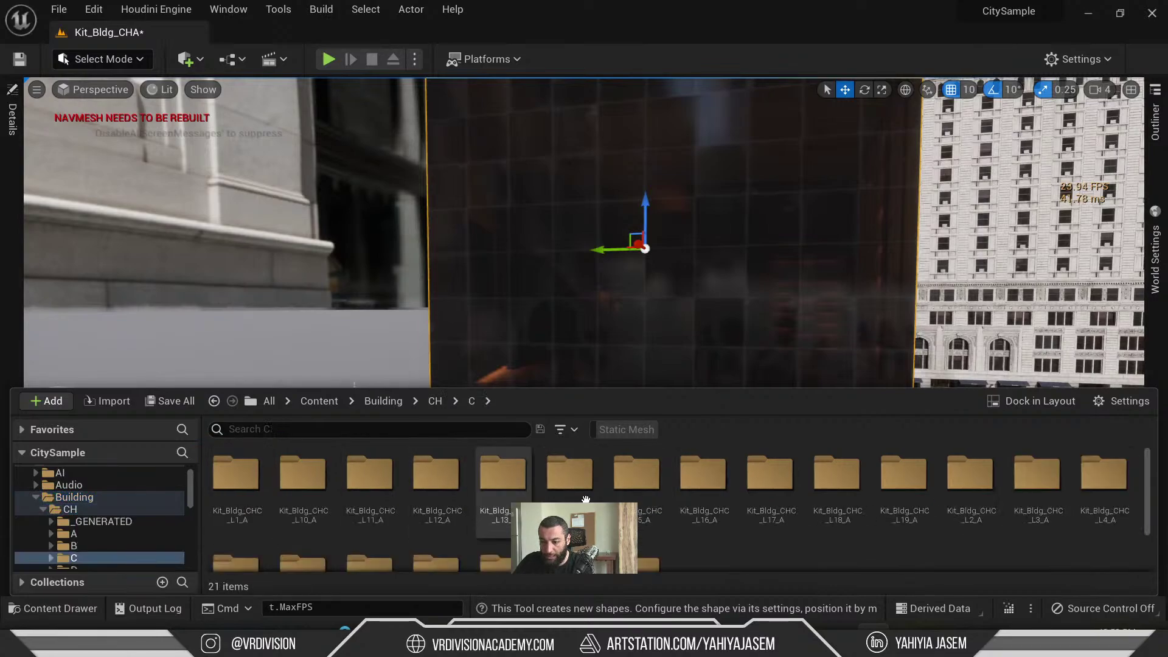
pyautogui.doubleClick(637, 481)
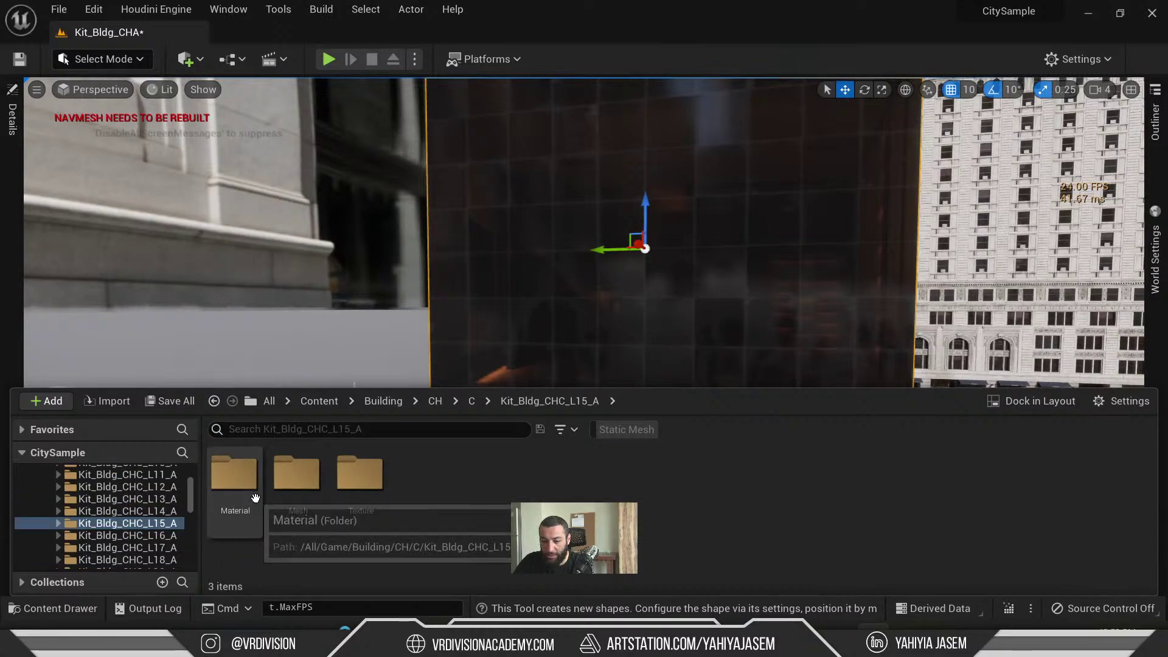
pyautogui.doubleClick(363, 481)
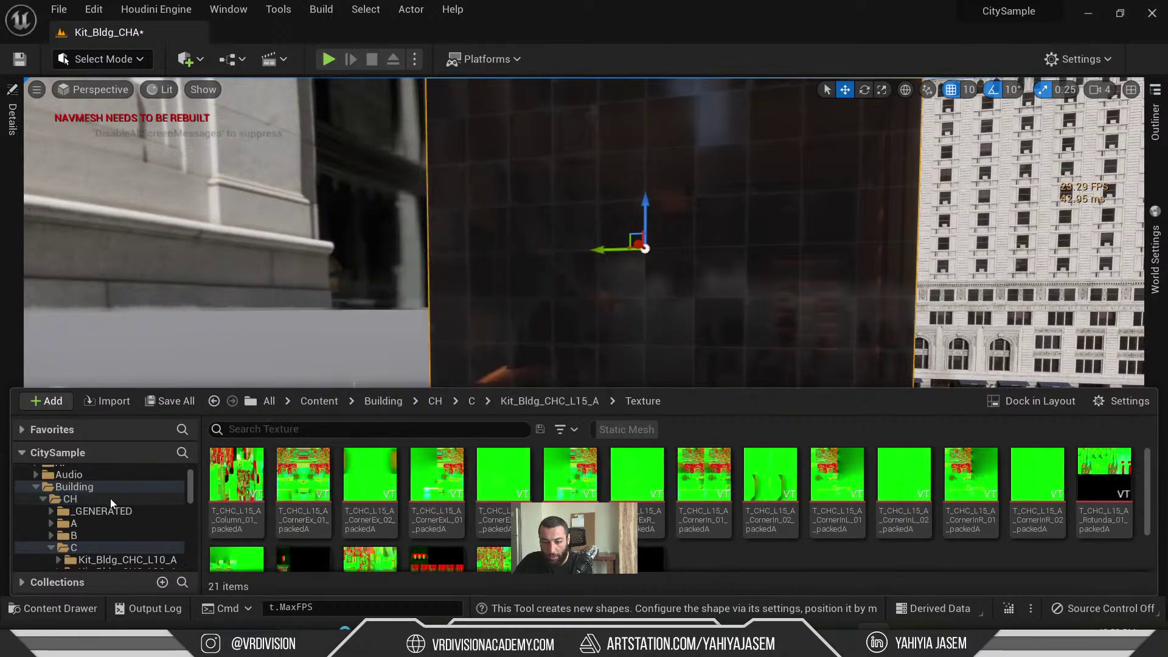
# - Return to the CH building folder, filter it to Level assets, and select Kit_Bldg_CHB
pyautogui.click(97, 501)
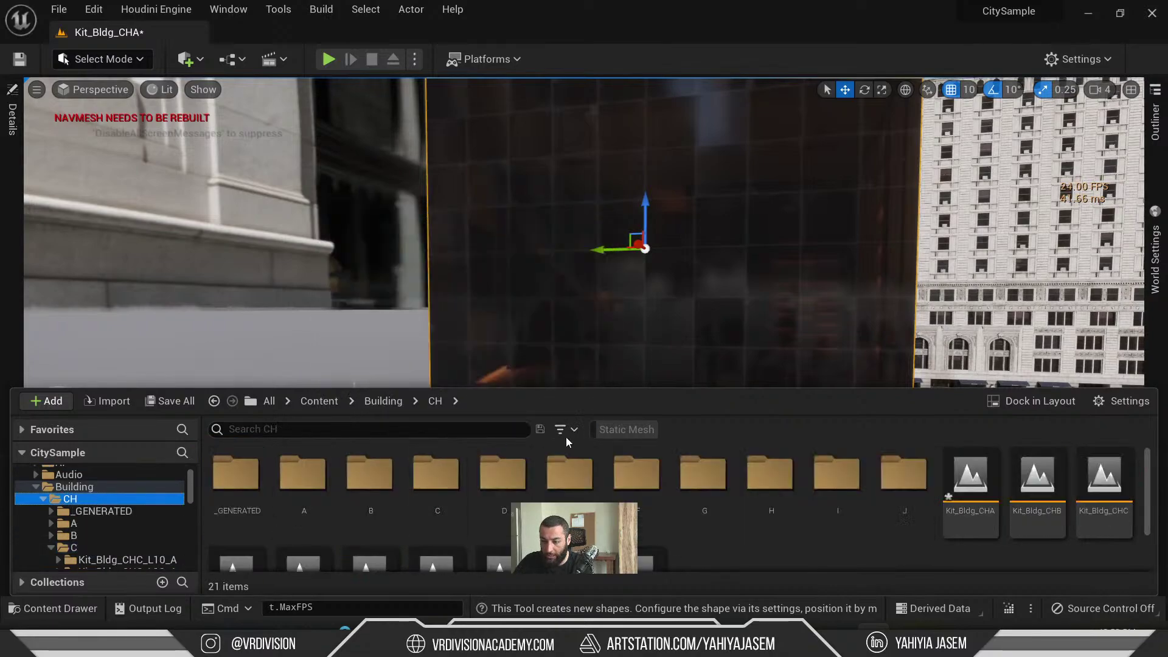
pyautogui.click(566, 436)
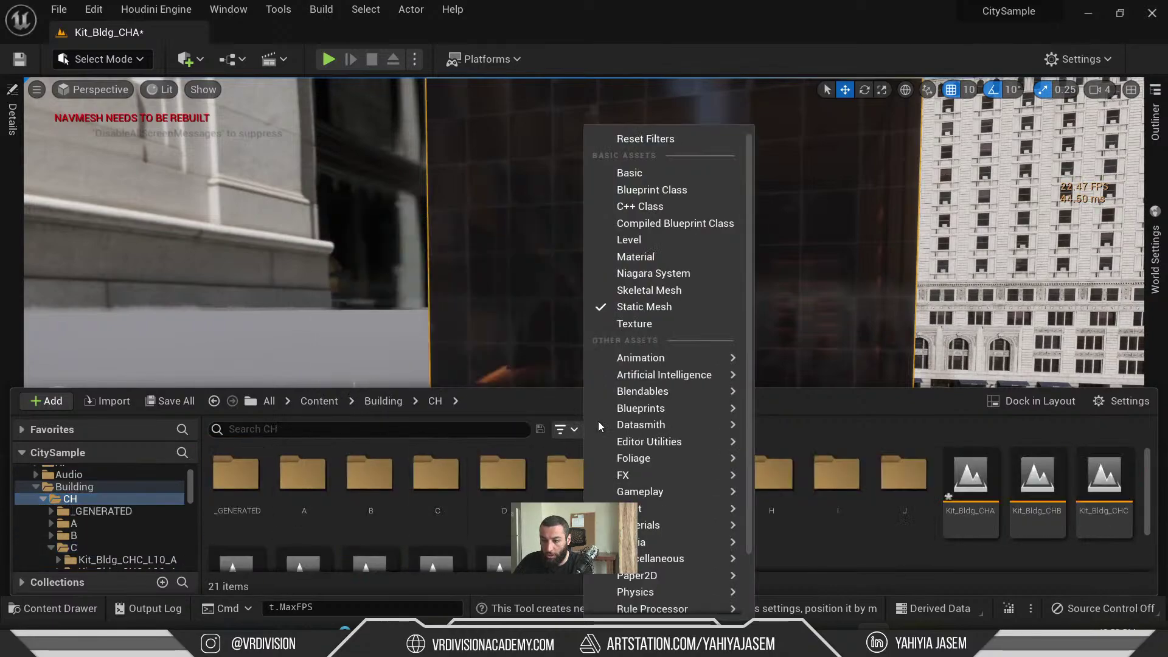
pyautogui.click(626, 241)
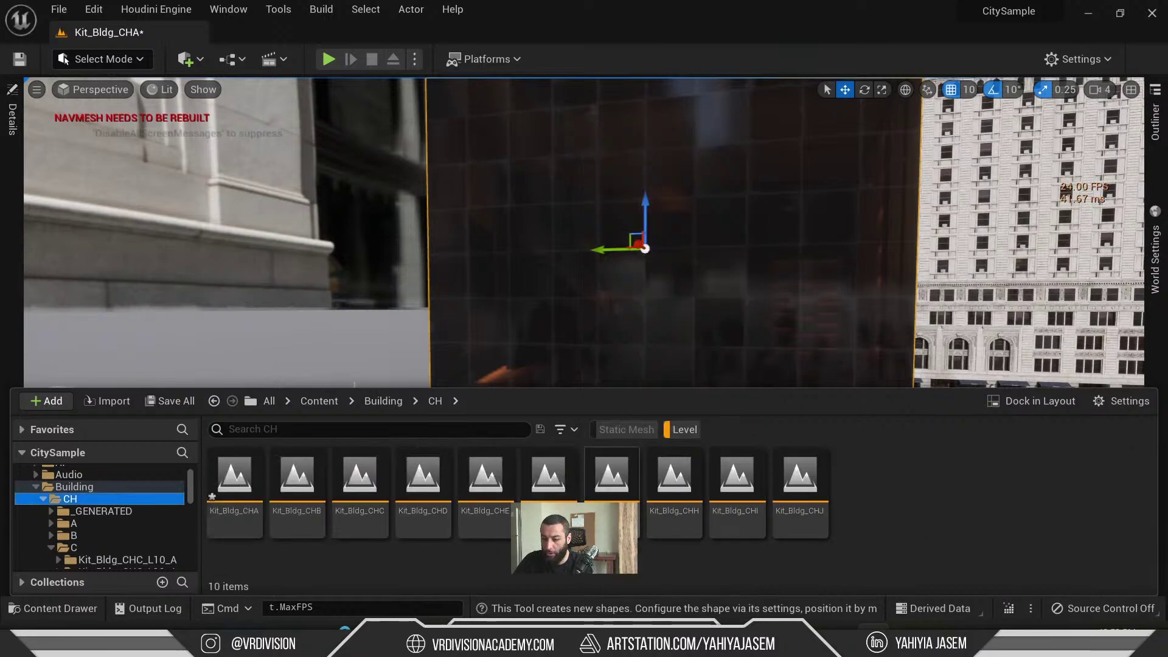
pyautogui.click(281, 508)
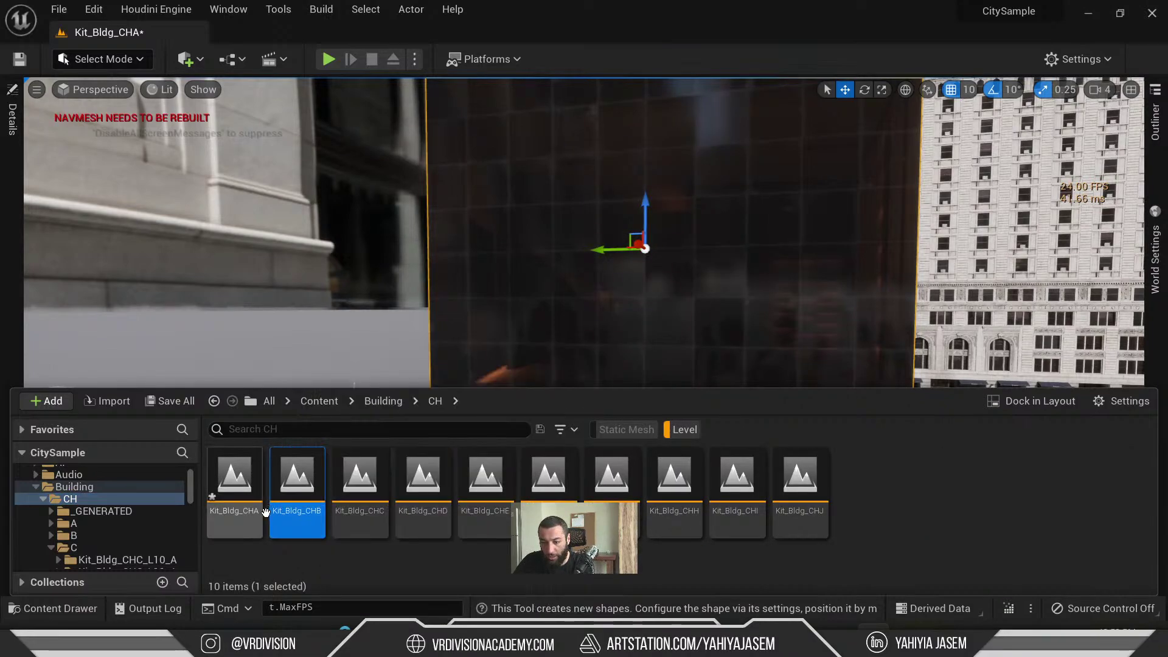
pyautogui.moveTo(423, 348); pyautogui.dragTo(422, 348, button='right')
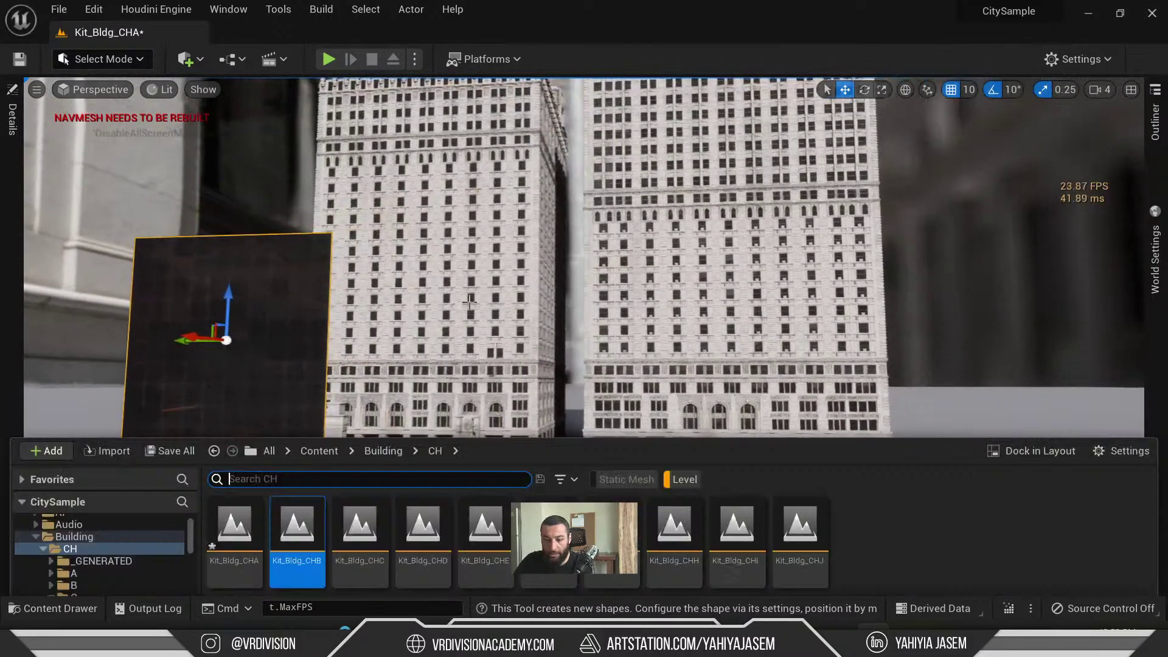
# - Open the Kit_Bldg_CHB level from the CH folder without saving pending changes, and look over its buildings and kit pieces
pyautogui.click(255, 480)
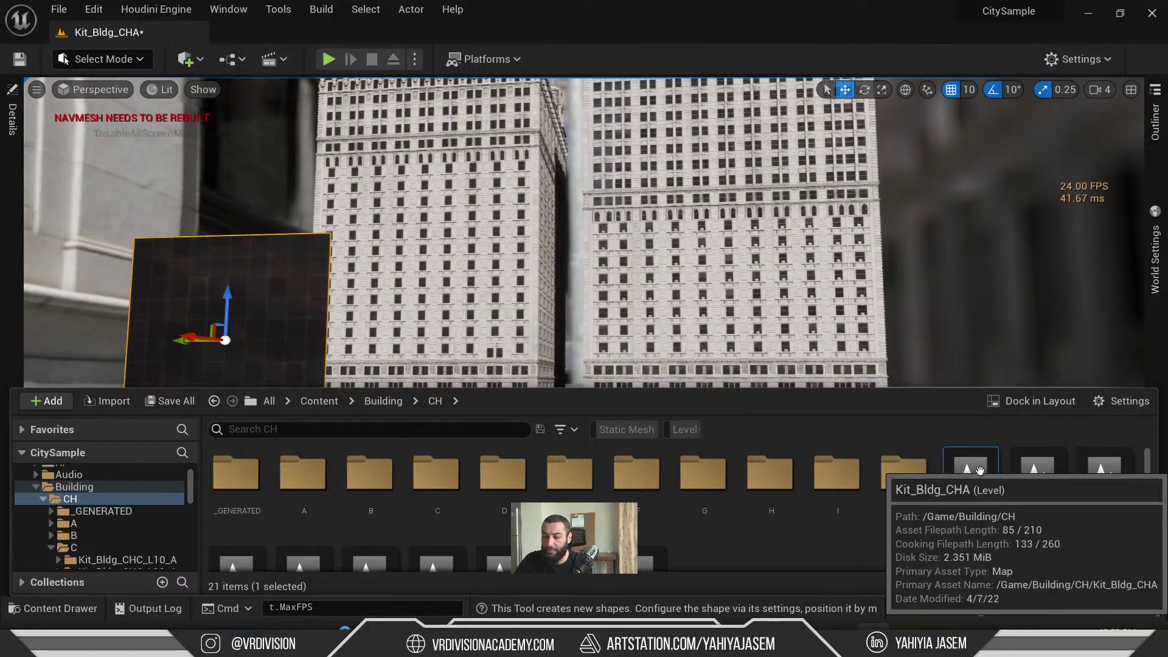
pyautogui.scroll(-1, 979, 493)
pyautogui.scroll(1, 979, 493)
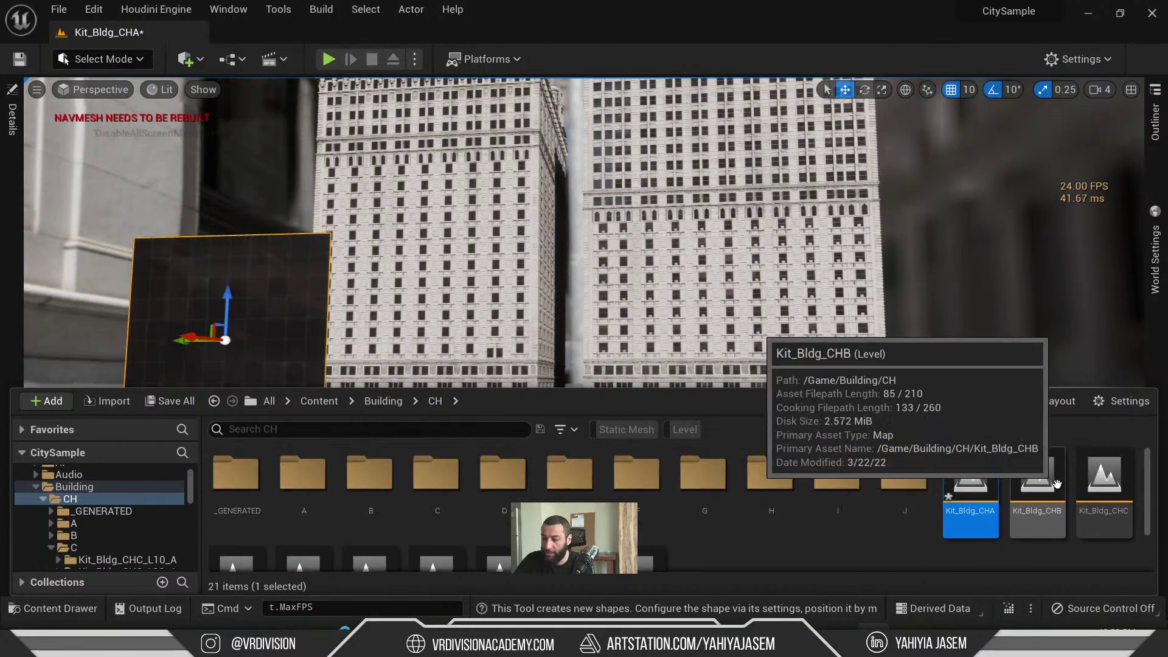
pyautogui.doubleClick(1037, 483)
pyautogui.click(707, 485)
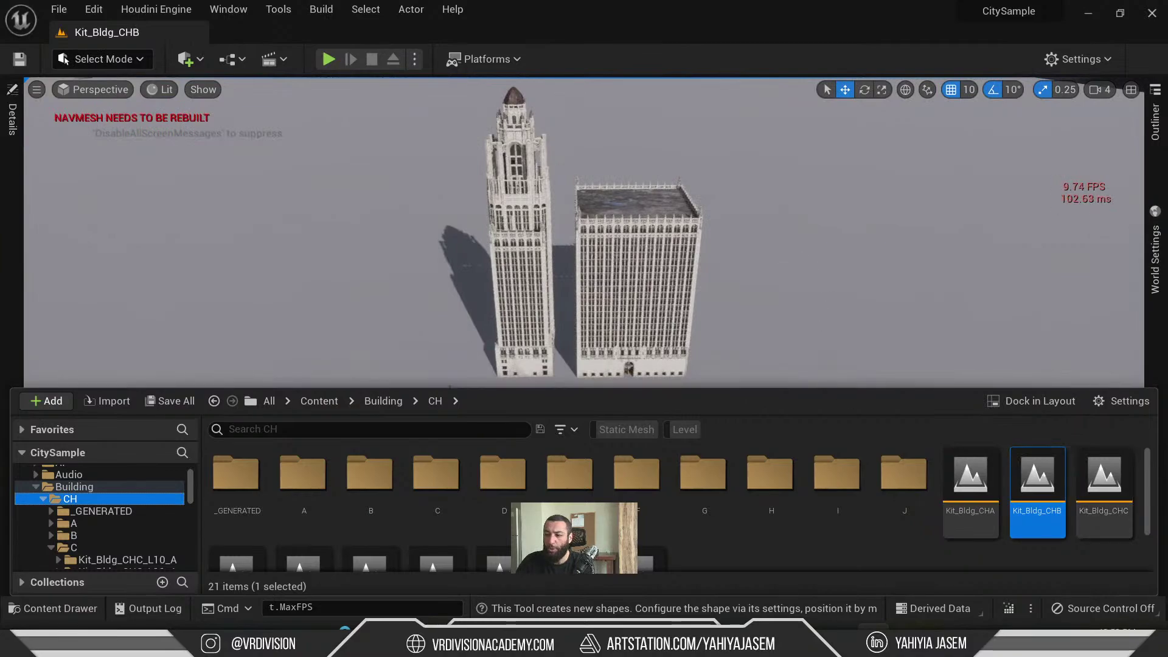
pyautogui.moveTo(584, 243); pyautogui.dragTo(639, 308, button='right')
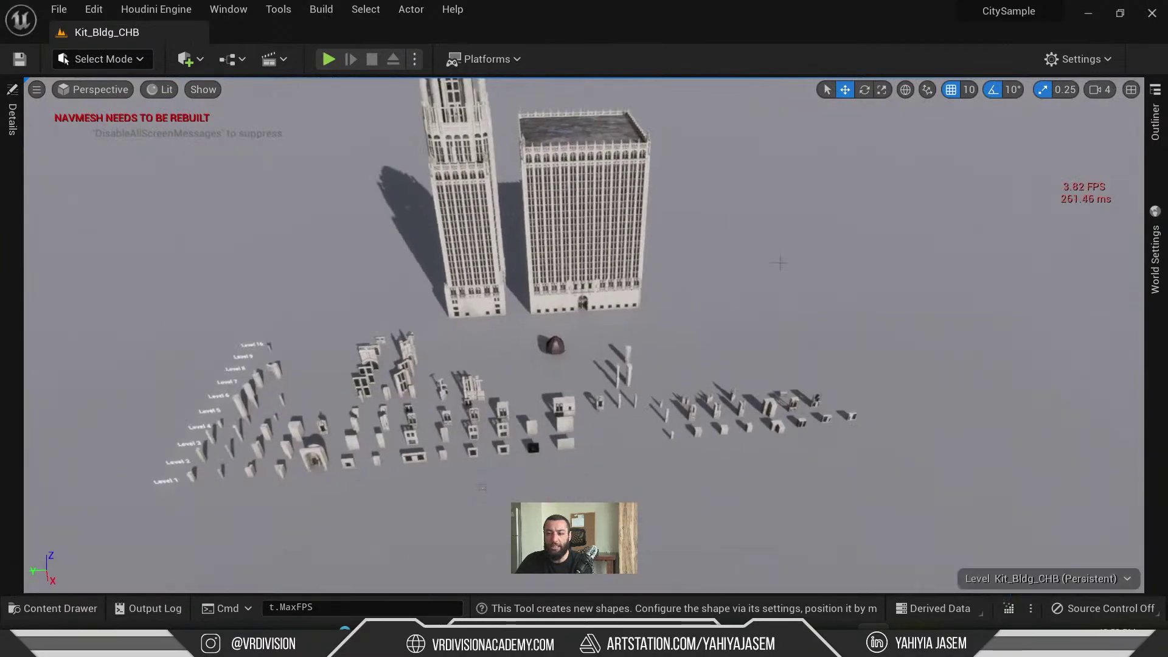
# - Open the Kit_Bldg_CHC level from the CH folder without saving the modified meshes and material instance
pyautogui.hotkey('ctrl', 'space')
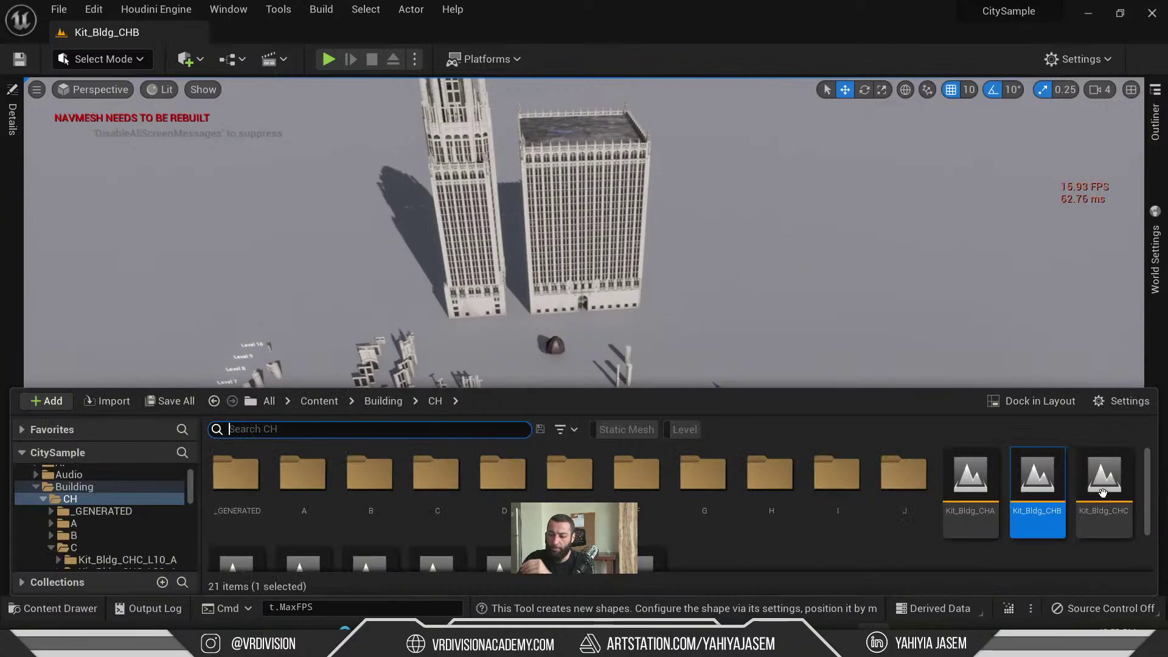
pyautogui.scroll(-1, 1043, 517)
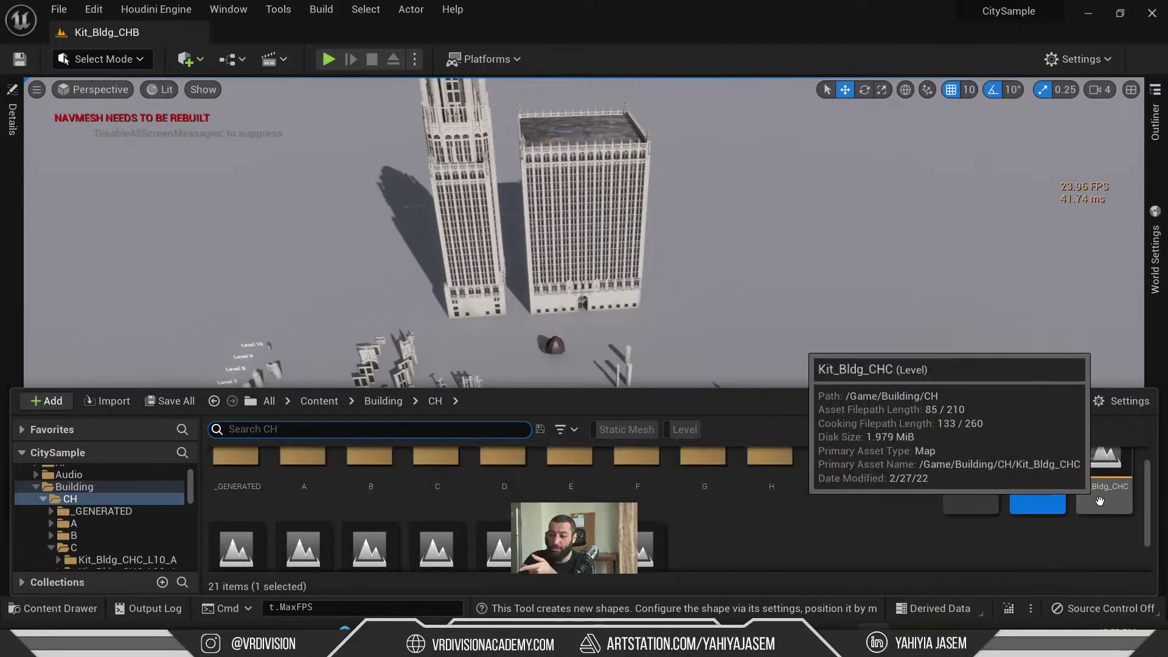
pyautogui.click(1101, 507)
pyautogui.doubleClick(1100, 505)
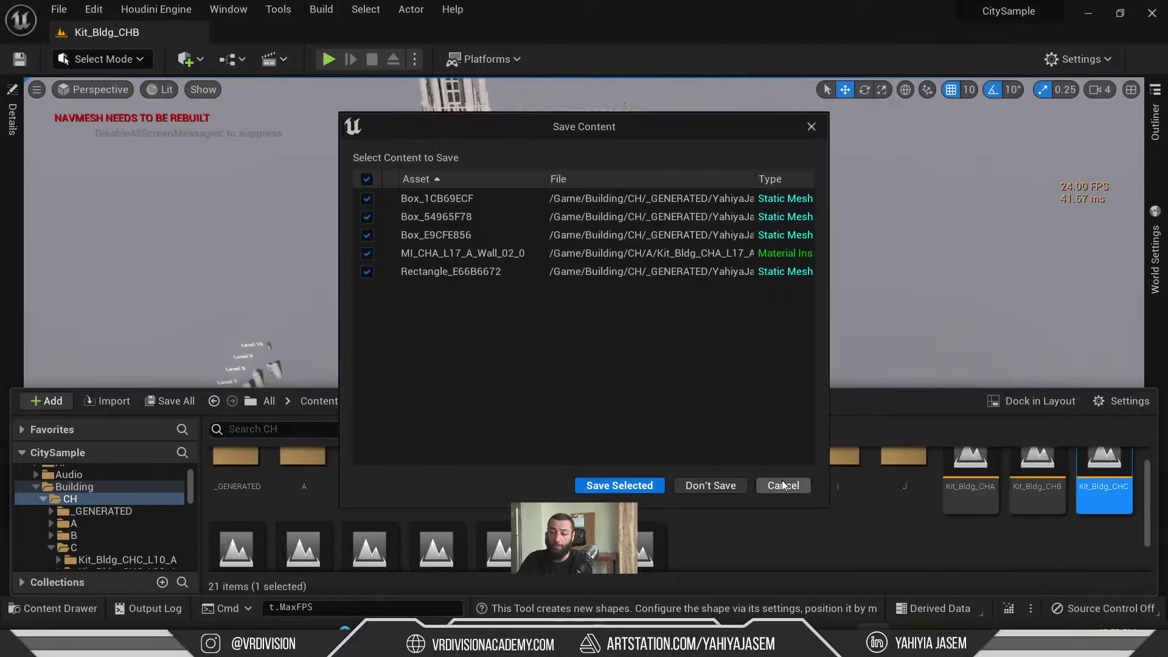
pyautogui.click(719, 487)
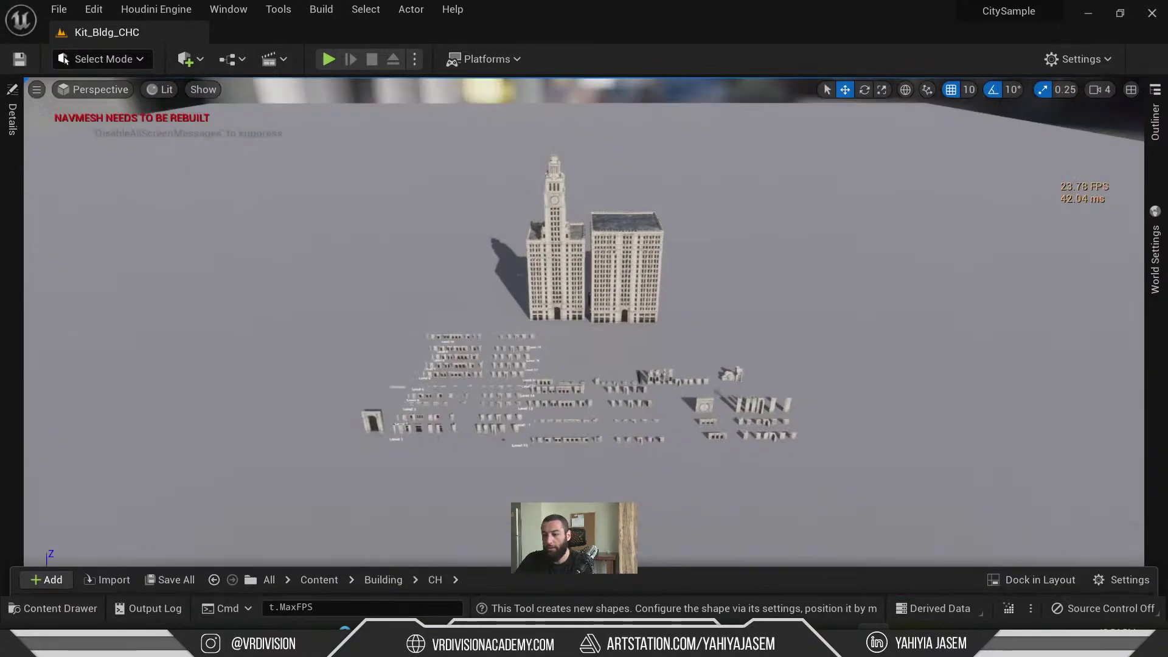
# - Open the Kit_Bldg_CHH level from the CH folder without saving pending content
pyautogui.hotkey('ctrl', 'space')
pyautogui.scroll(-1, 528, 502)
pyautogui.doubleClick(527, 504)
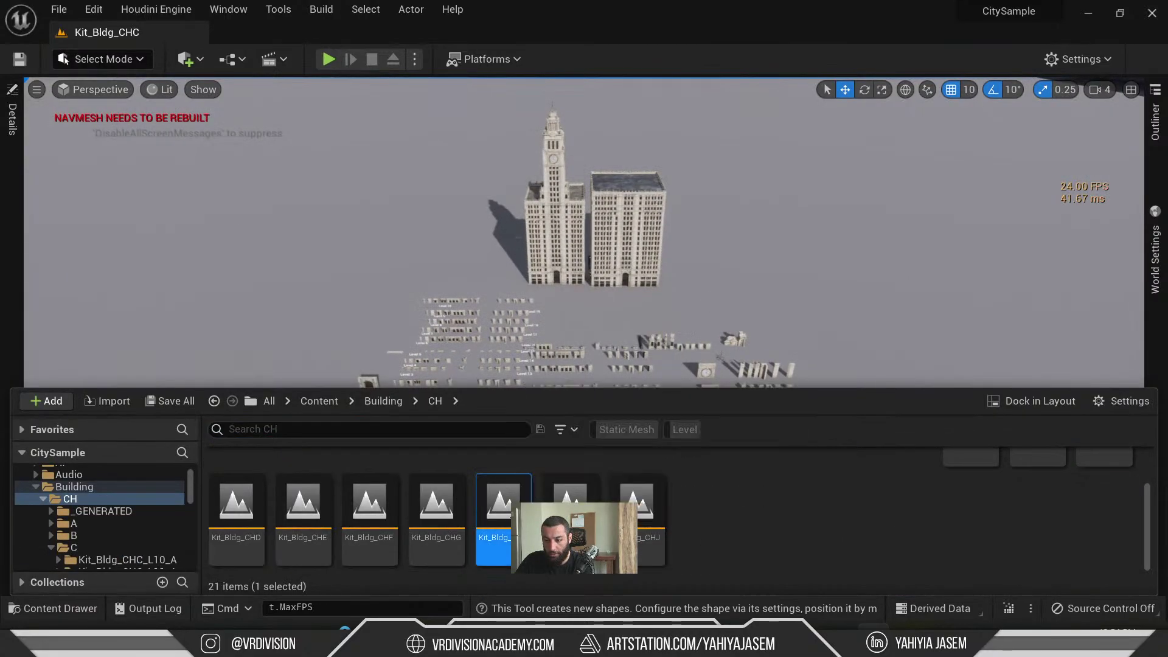
pyautogui.click(709, 410)
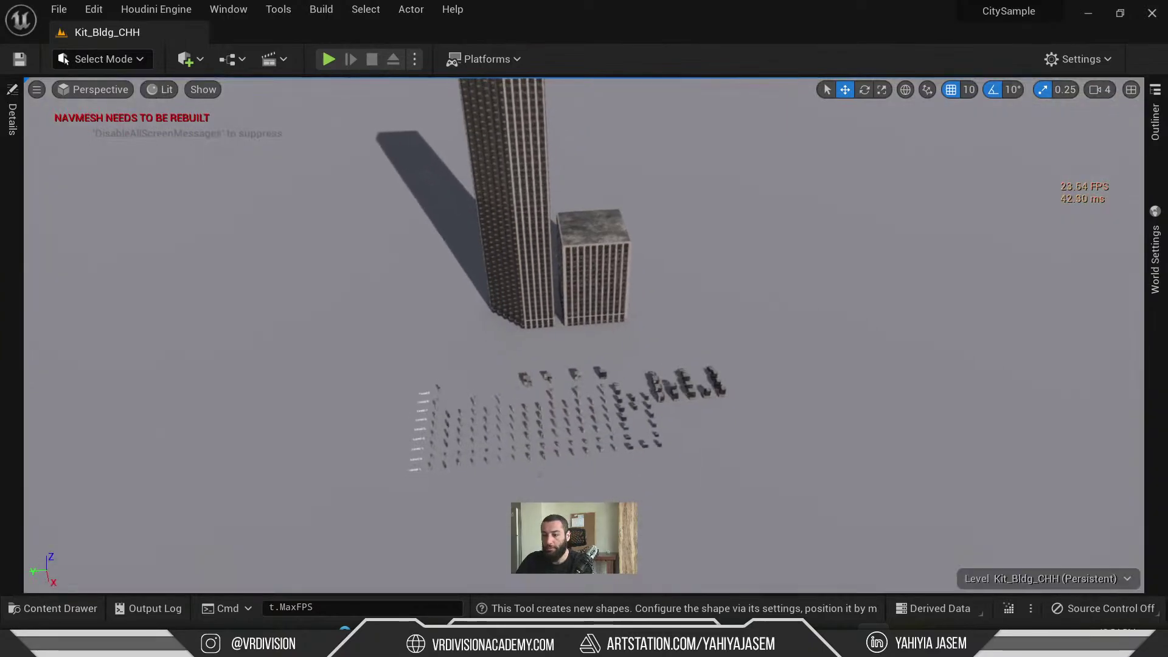
# - Inspect a tower window's interior and blinds up close, and show the selected City_Building_Generator8 in the Outliner
pyautogui.press('w')
pyautogui.moveTo(584, 334); pyautogui.dragTo(547, 246, button='right')
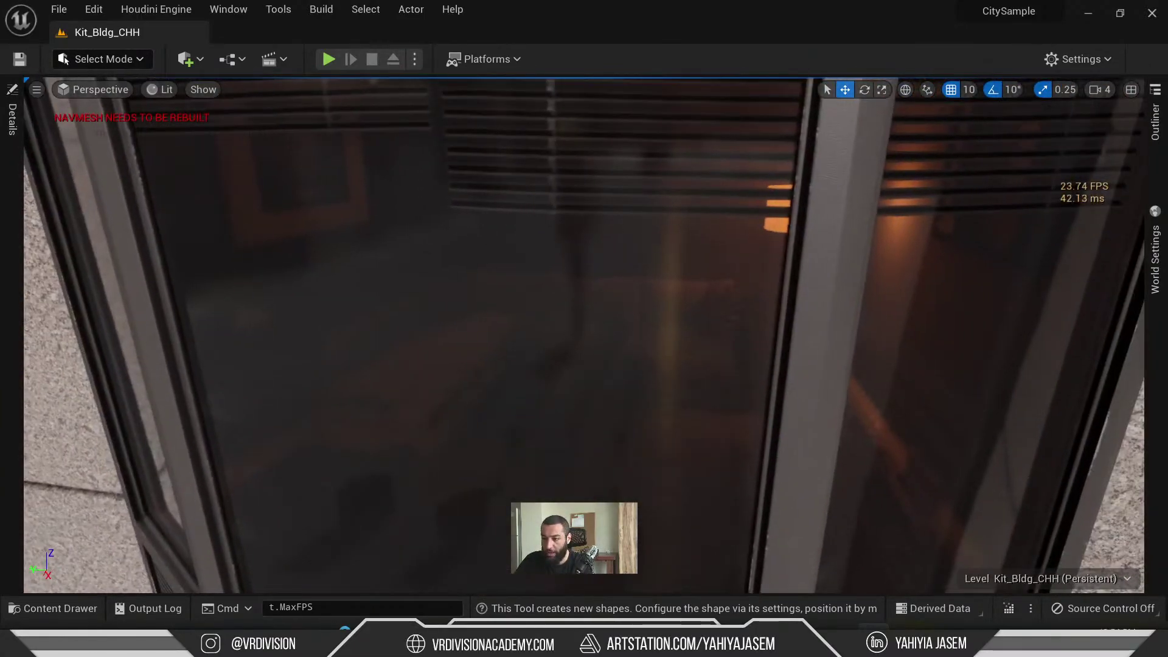
pyautogui.moveTo(605, 300); pyautogui.dragTo(602, 300, button='right')
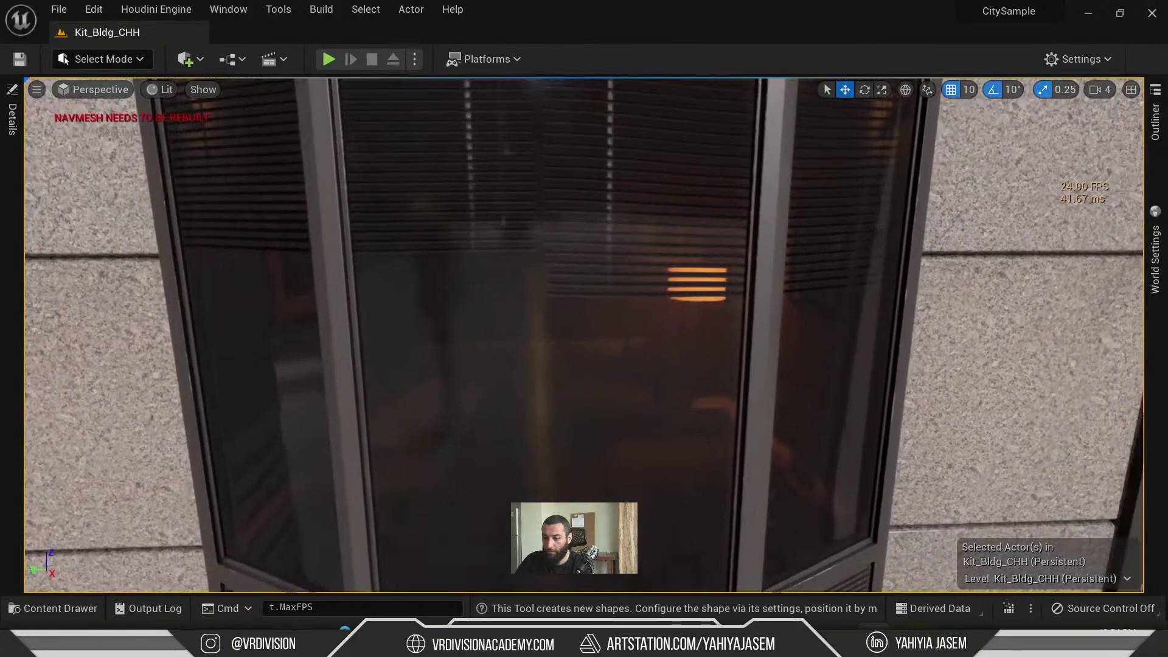
pyautogui.click(1153, 134)
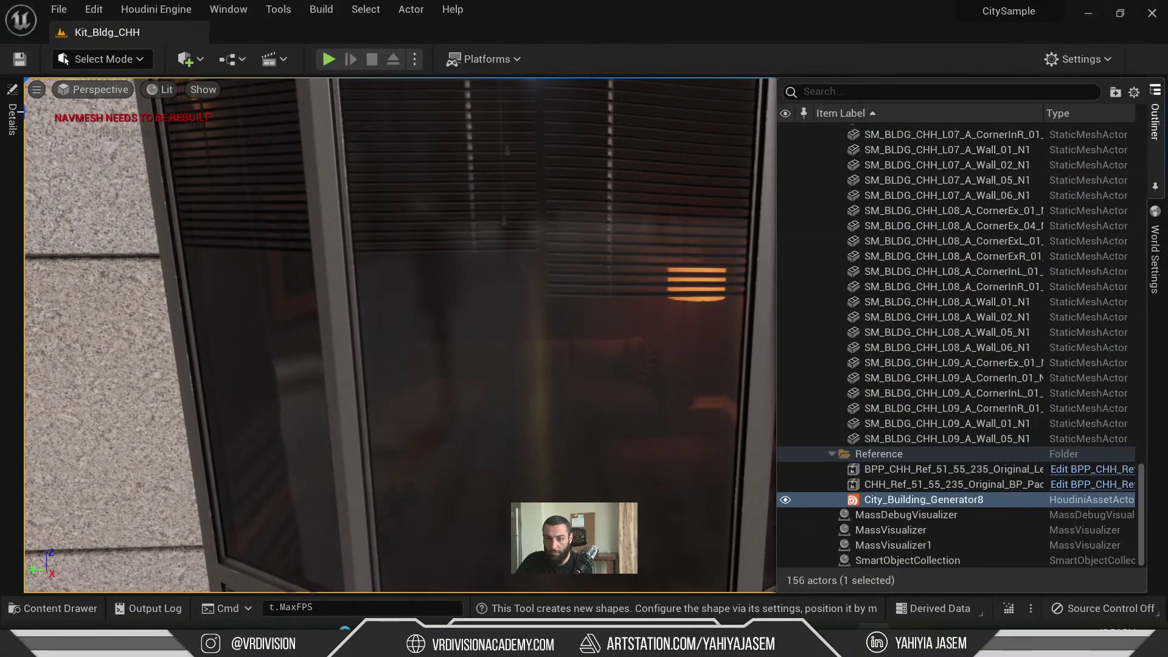
# - Check the details of City_Building_Generator8, view its building from outside, and restore the docked Details and Outliner panels
pyautogui.click(12, 118)
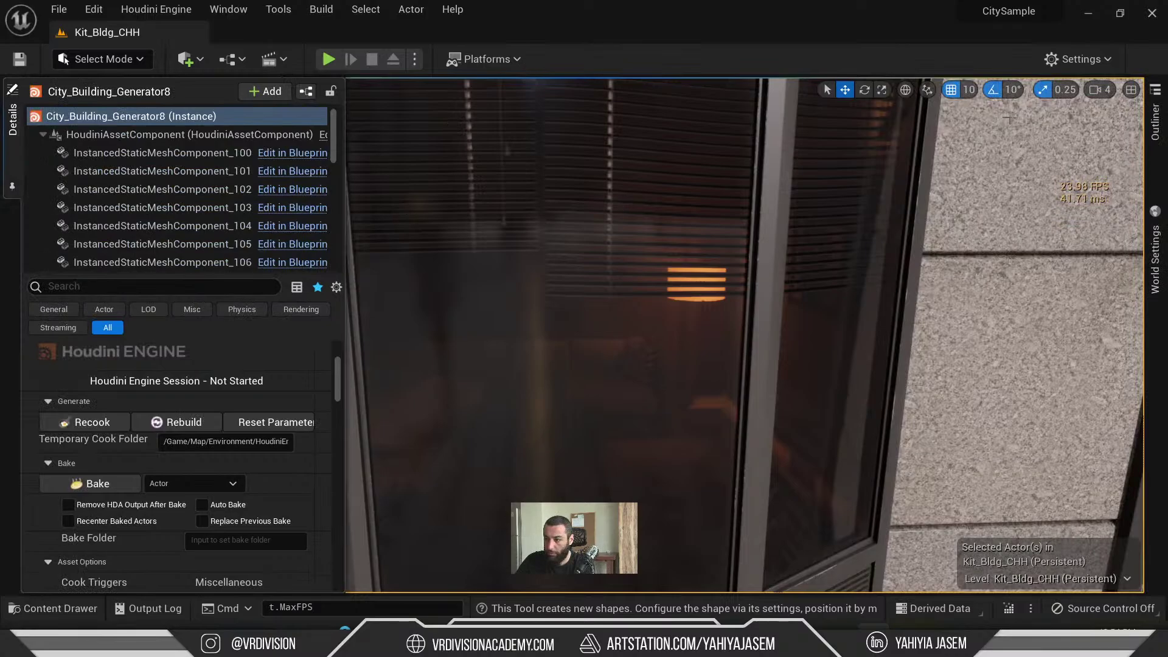
pyautogui.moveTo(501, 329); pyautogui.dragTo(488, 221, button='right')
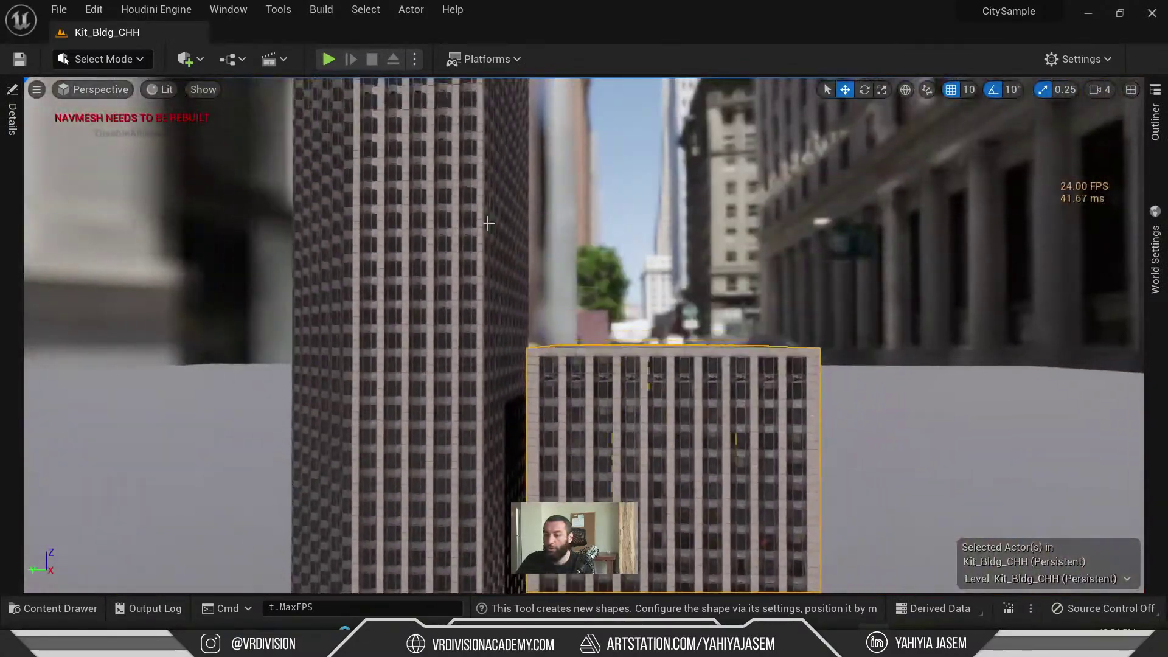
pyautogui.moveTo(600, 228); pyautogui.dragTo(580, 256, button='right')
pyautogui.press('F10')
pyautogui.scroll(-1, 714, 288)
pyautogui.scroll(-5, 864, 268)
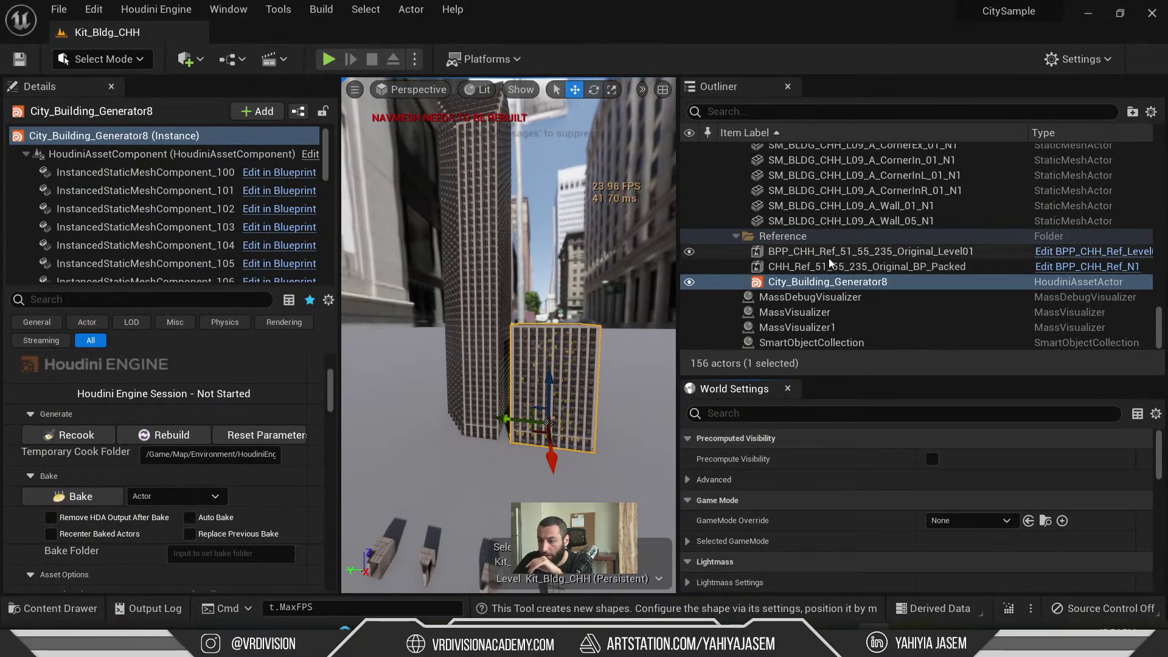
# - Duplicate City_Building_Generator8 from the Reference folder and place the copy beside the original building
pyautogui.click(829, 256)
pyautogui.click(825, 282)
pyautogui.doubleClick(825, 281)
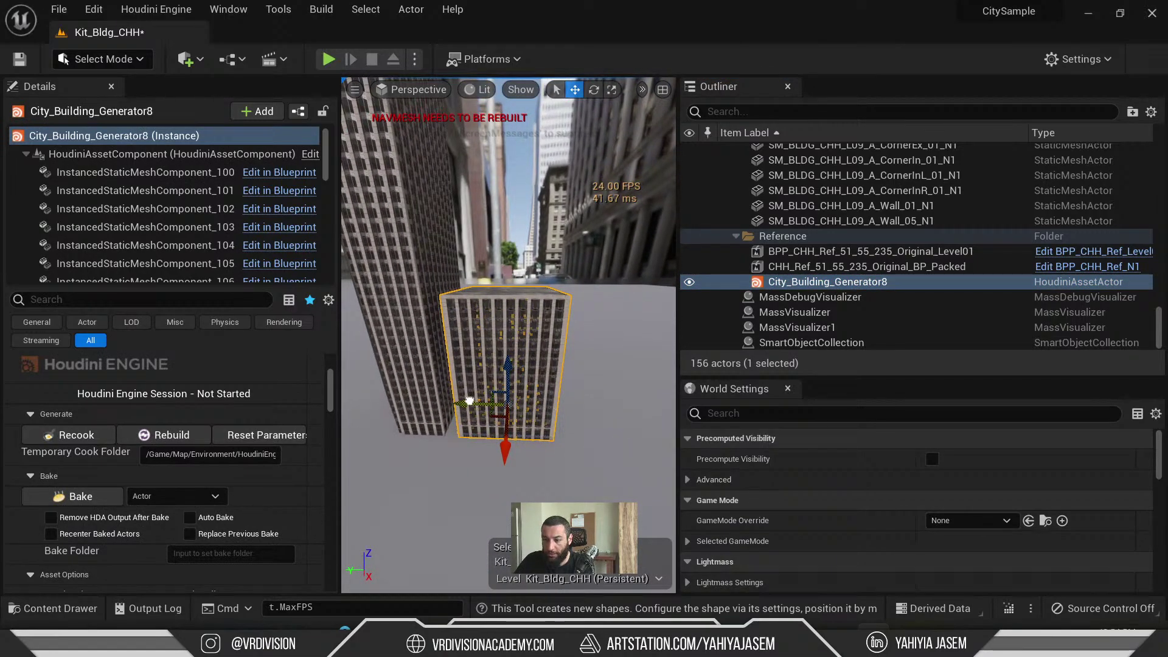
pyautogui.hotkey('ctrl', 'd')
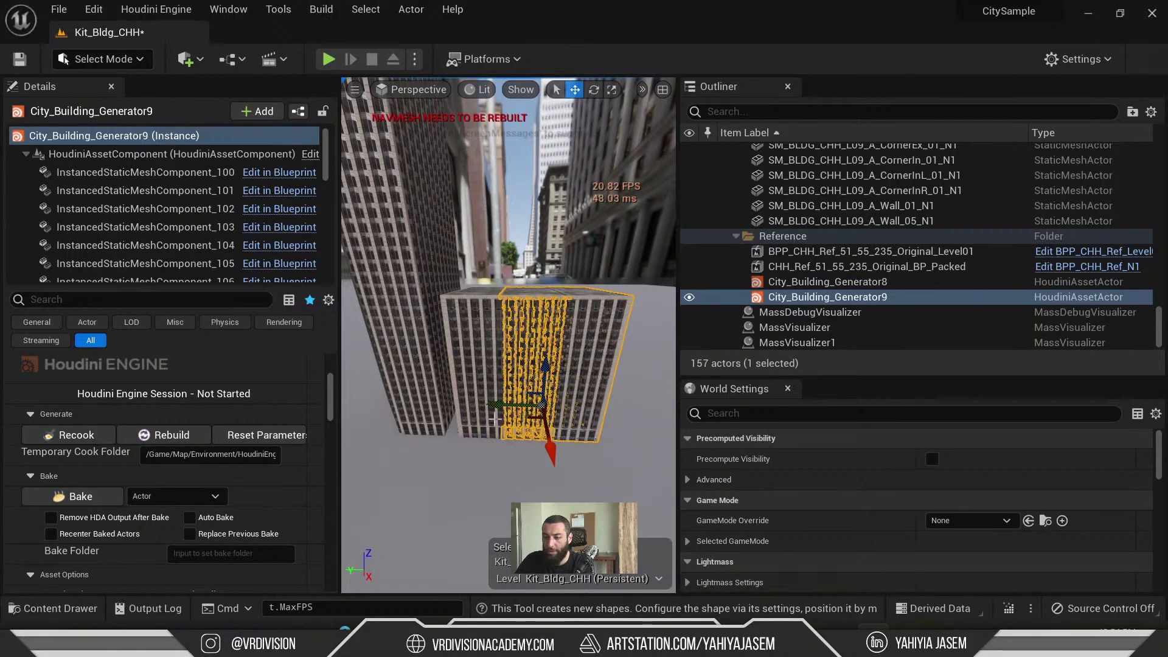
# - Look through the Houdini Engine commands and inspect the duplicated building's facade and windows in a full-size viewport
pyautogui.click(171, 14)
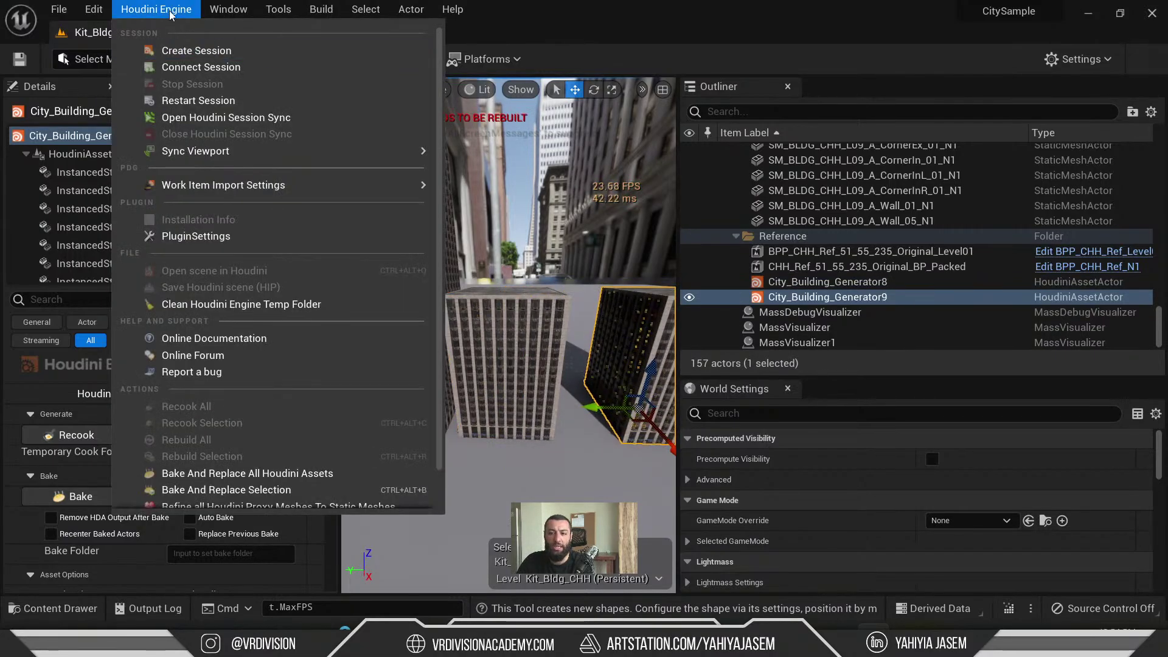
pyautogui.moveTo(383, 13)
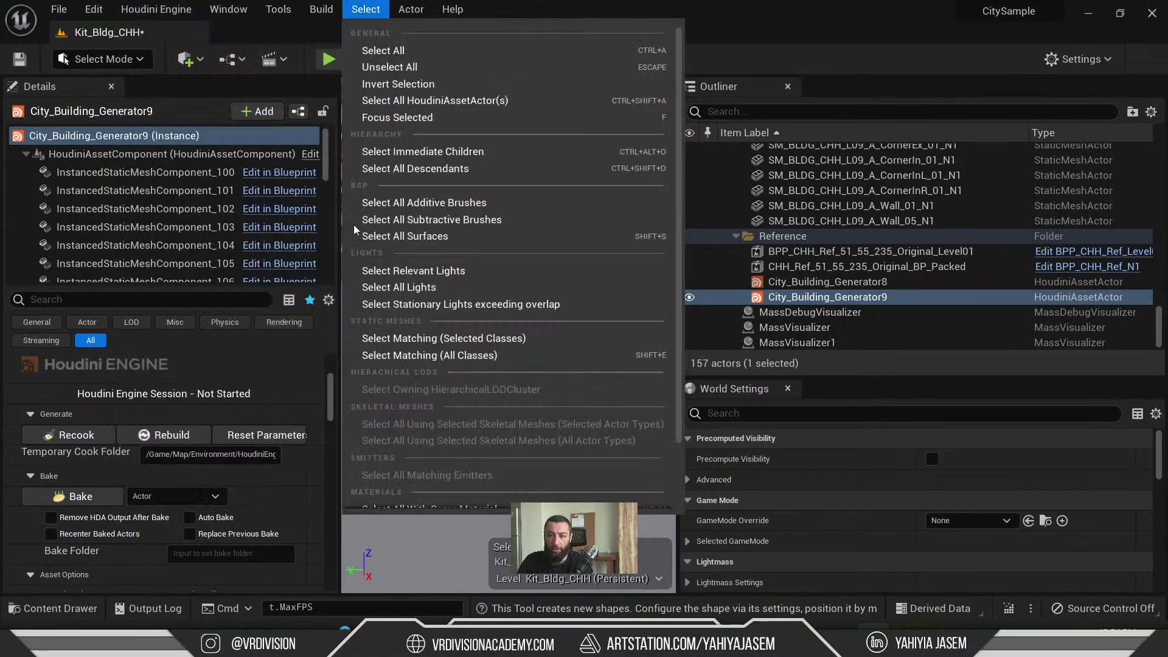
pyautogui.moveTo(465, 539); pyautogui.dragTo(494, 370, button='right')
pyautogui.press('F11')
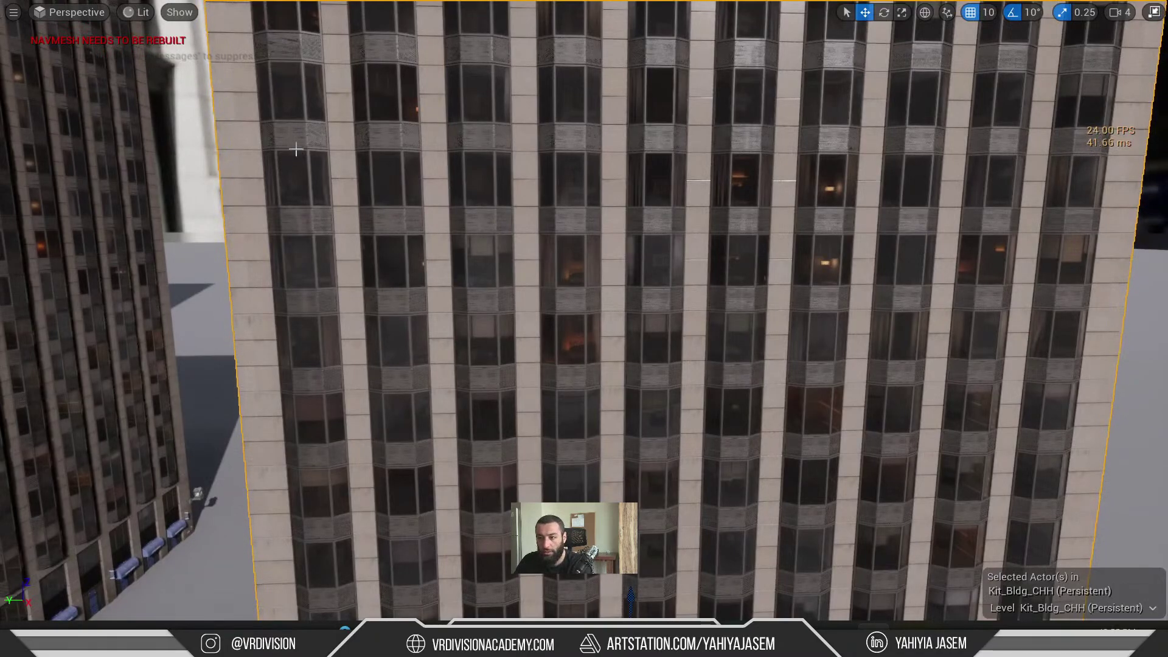
pyautogui.press('F11')
# - Examine the HoudiniOutput_3 instancer meshes of City_Building_Generator9, previewing one wall piece in the mesh editor and closing it
pyautogui.scroll(-10, 213, 434)
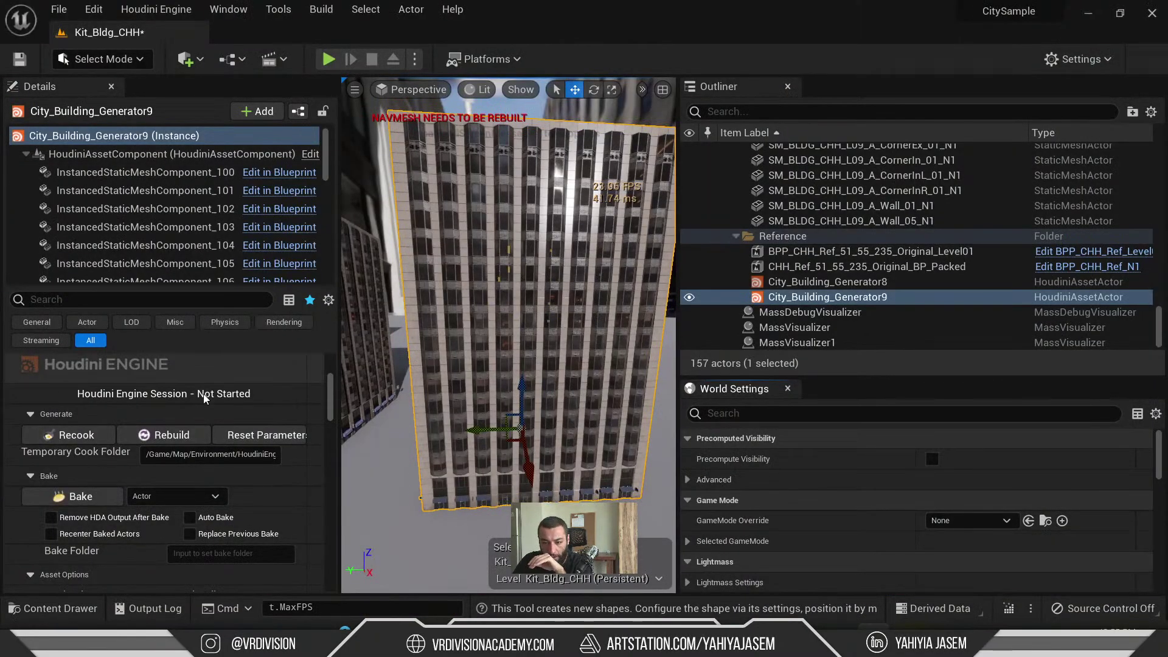
pyautogui.scroll(-3, 231, 454)
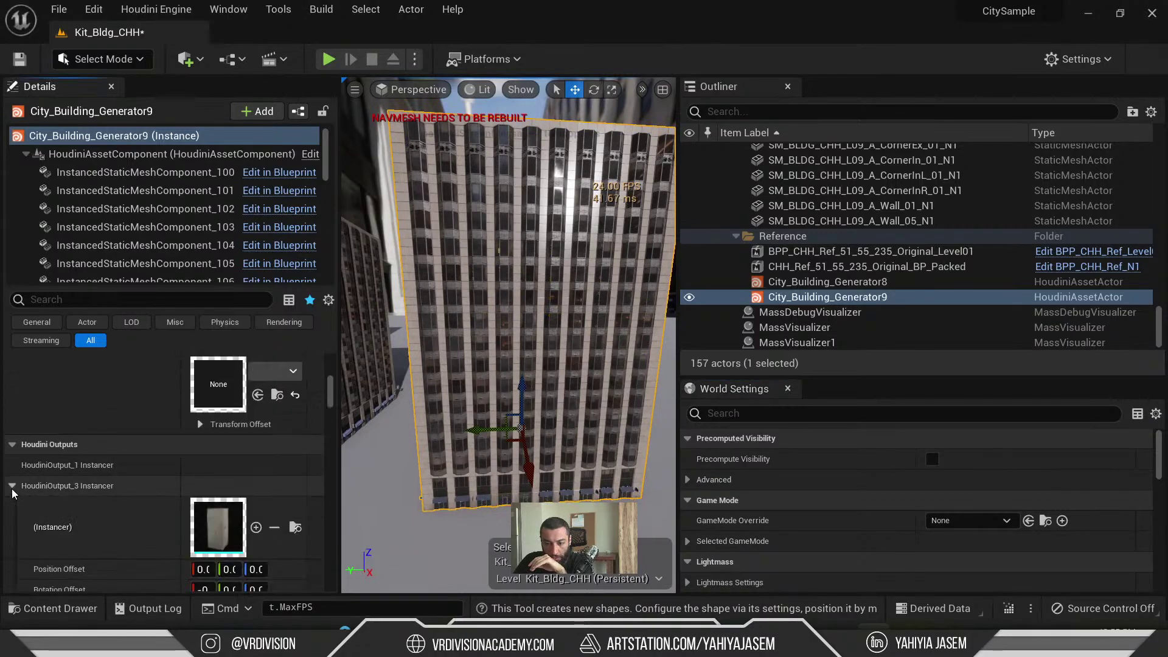
pyautogui.click(12, 486)
pyautogui.scroll(-5, 51, 499)
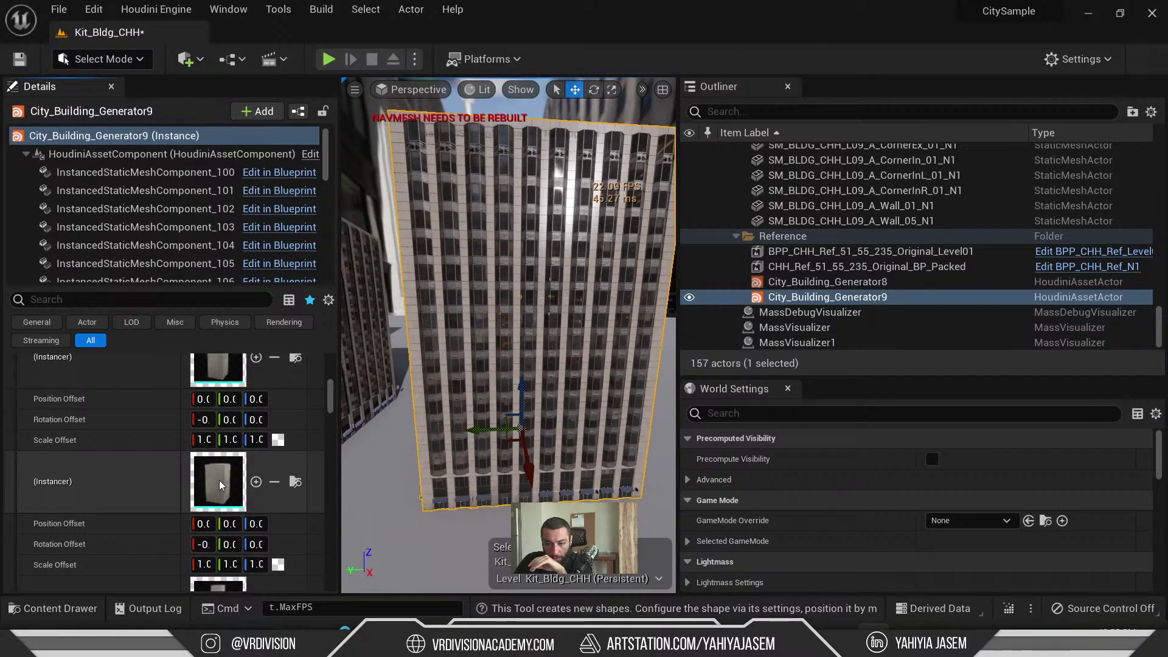
pyautogui.doubleClick(216, 484)
pyautogui.moveTo(339, 390); pyautogui.dragTo(353, 308)
pyautogui.click(196, 32)
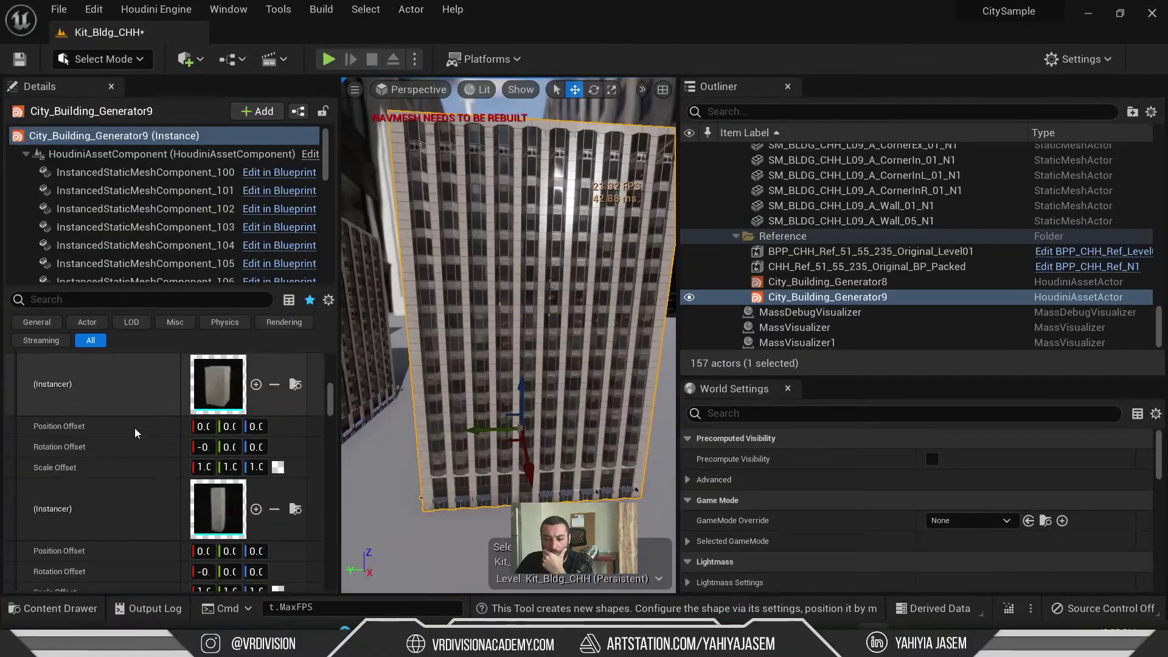
# - Browse the remaining instancer meshes and preview the firehose prop in the mesh editor before returning to the level
pyautogui.scroll(2, 135, 426)
pyautogui.scroll(1, 143, 442)
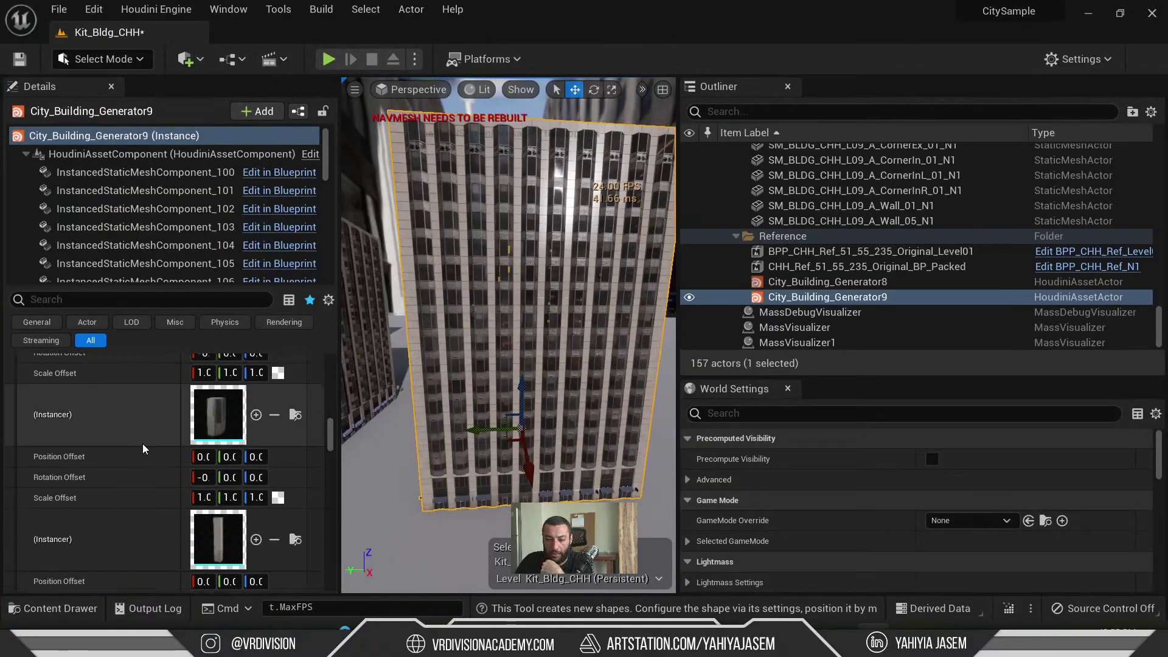
pyautogui.scroll(-3, 142, 444)
pyautogui.scroll(-2, 216, 444)
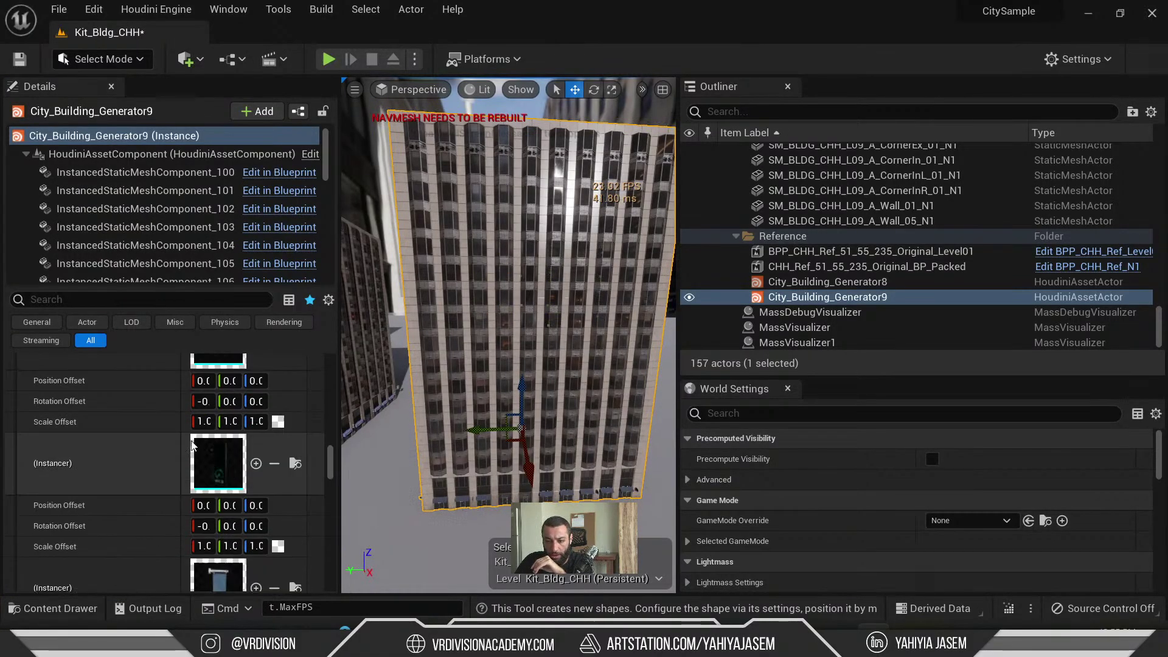
pyautogui.doubleClick(219, 450)
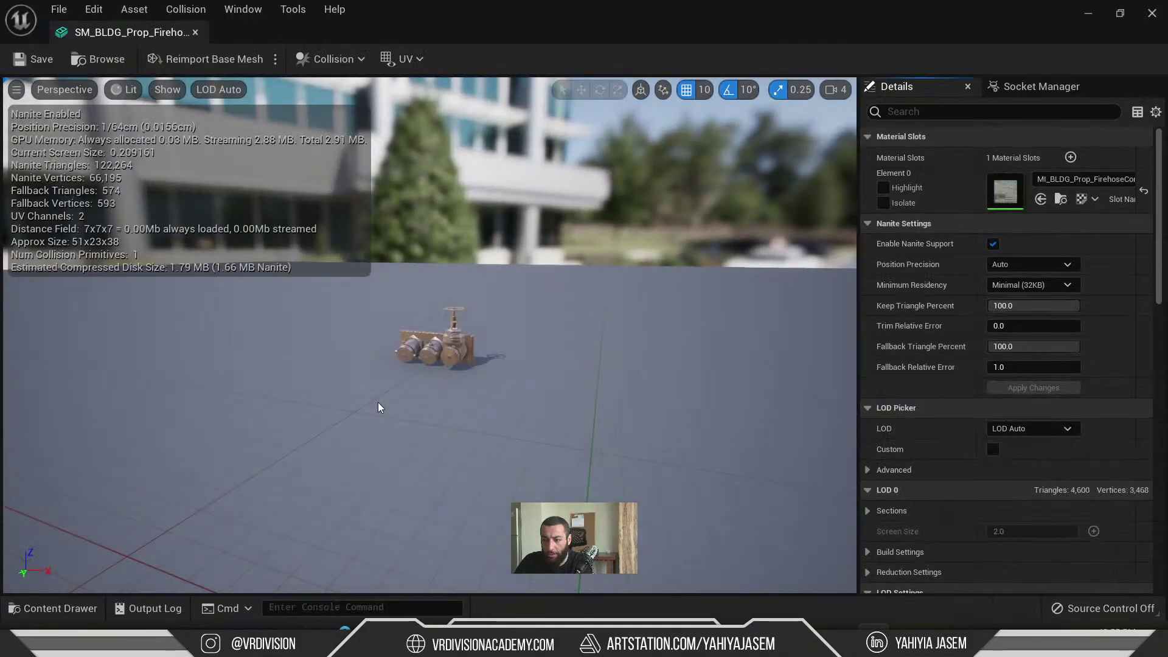
pyautogui.keyDown('alt'); pyautogui.moveTo(425, 370); pyautogui.dragTo(559, 319); pyautogui.keyUp('alt')
pyautogui.press('f')
pyautogui.click(196, 32)
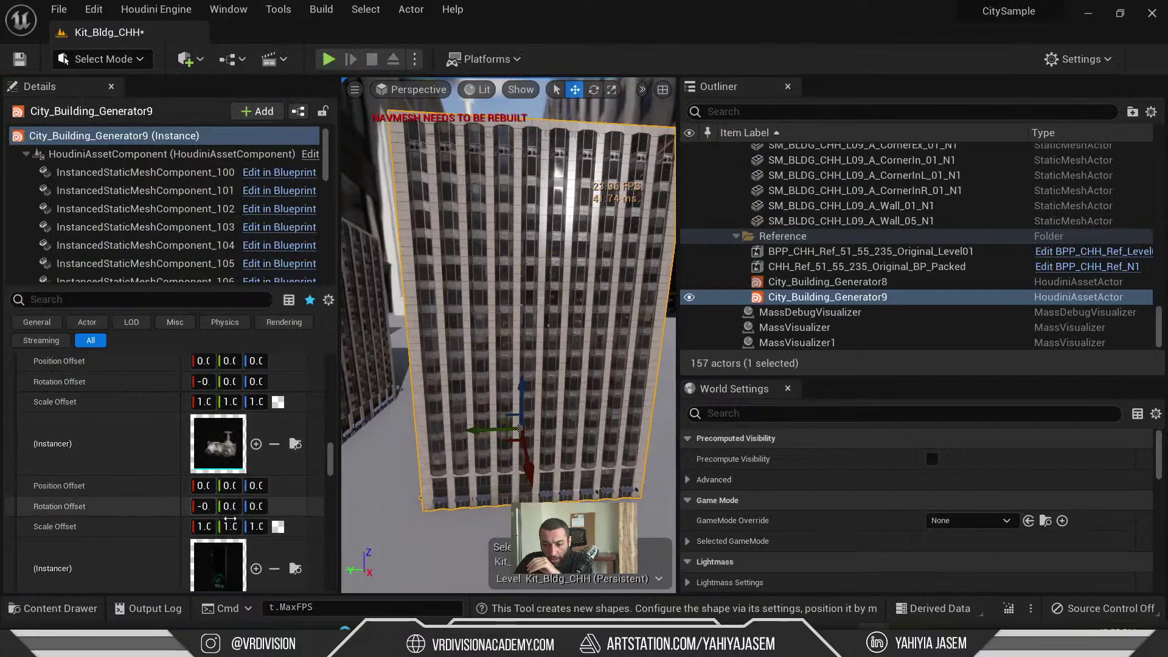
pyautogui.scroll(-5, 155, 477)
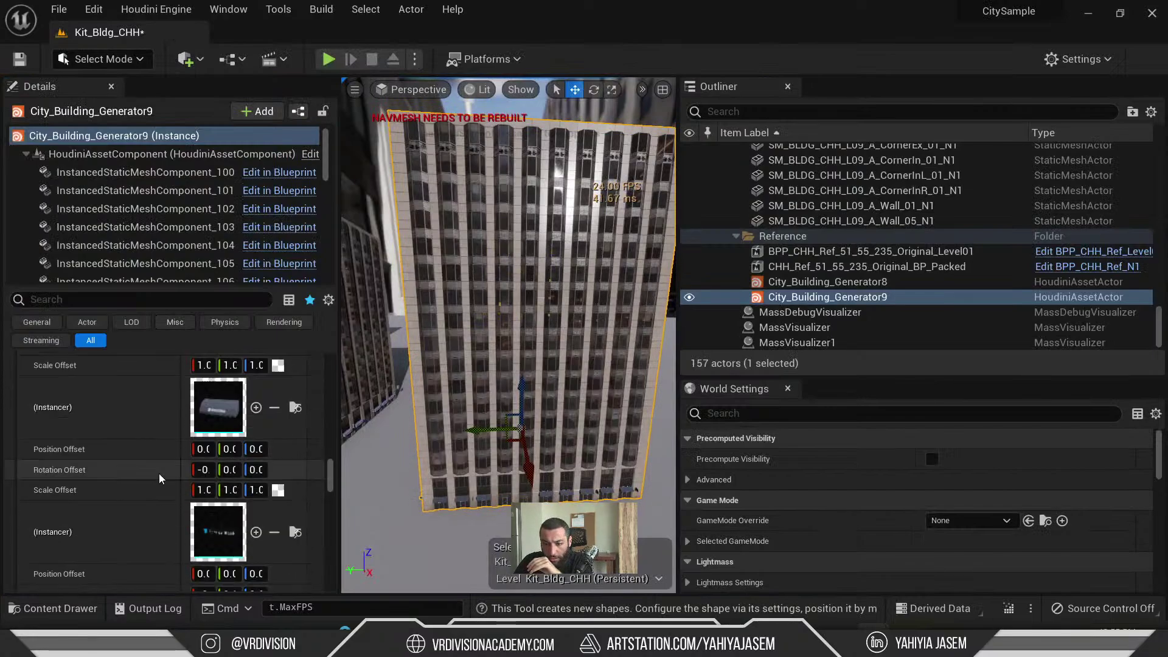
pyautogui.scroll(3, 171, 475)
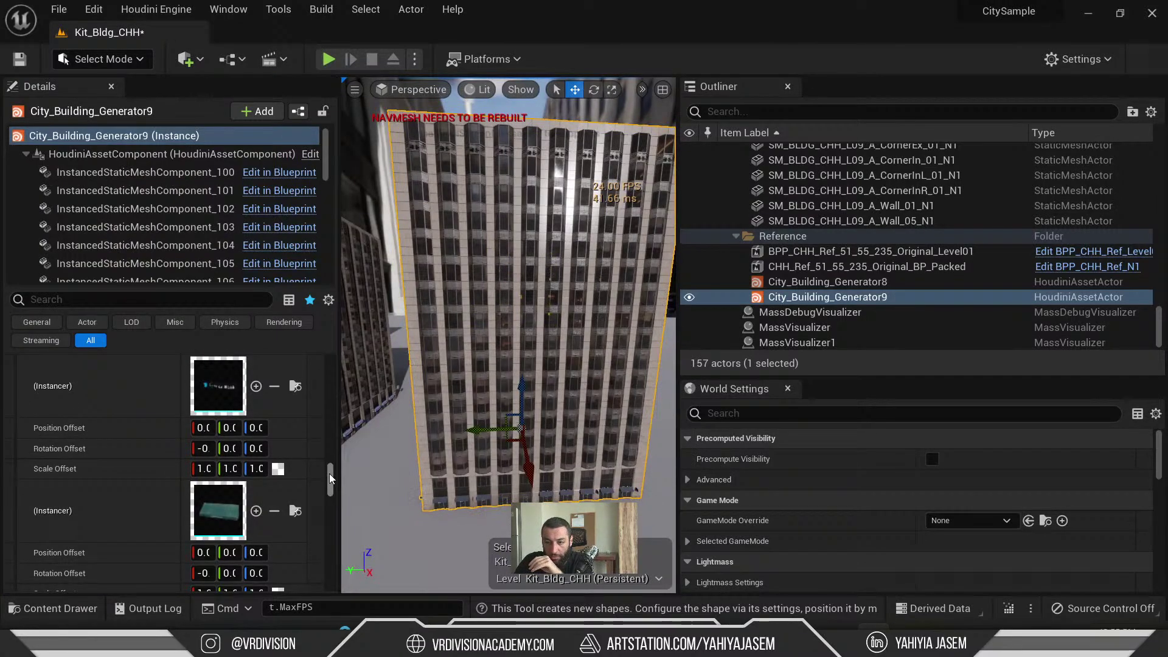
# - Collapse the Asset Options, Bake, Help and Debug, and Houdini Inputs groups in the building generator's details
pyautogui.moveTo(330, 474); pyautogui.dragTo(334, 364)
pyautogui.scroll(-3, 87, 488)
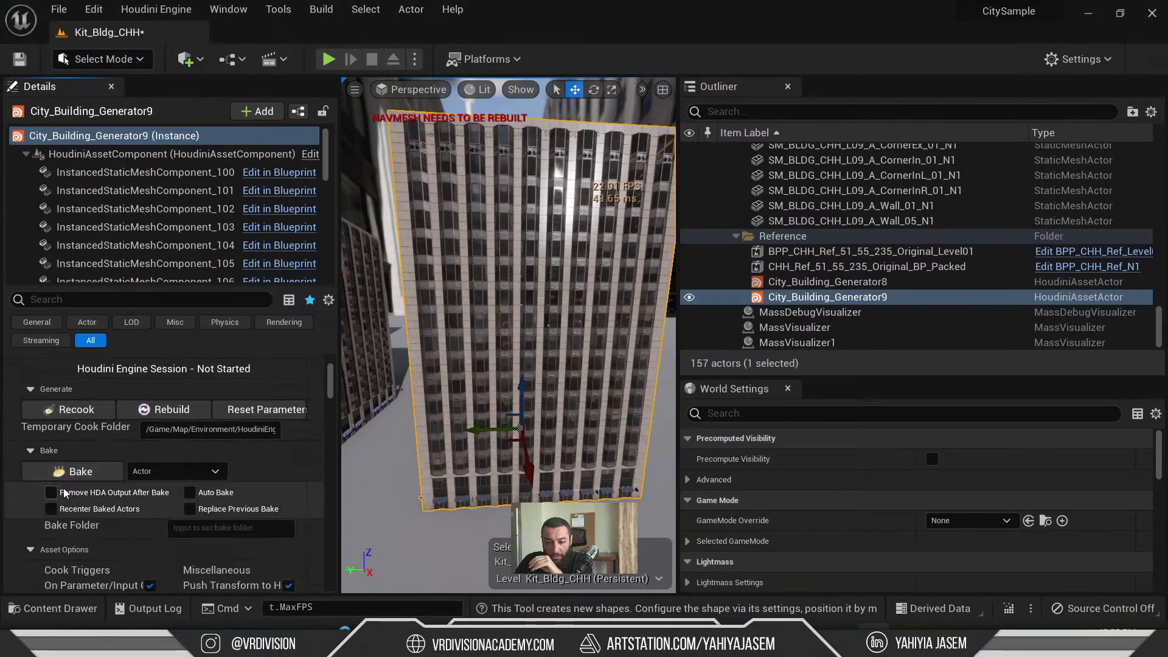
pyautogui.click(30, 550)
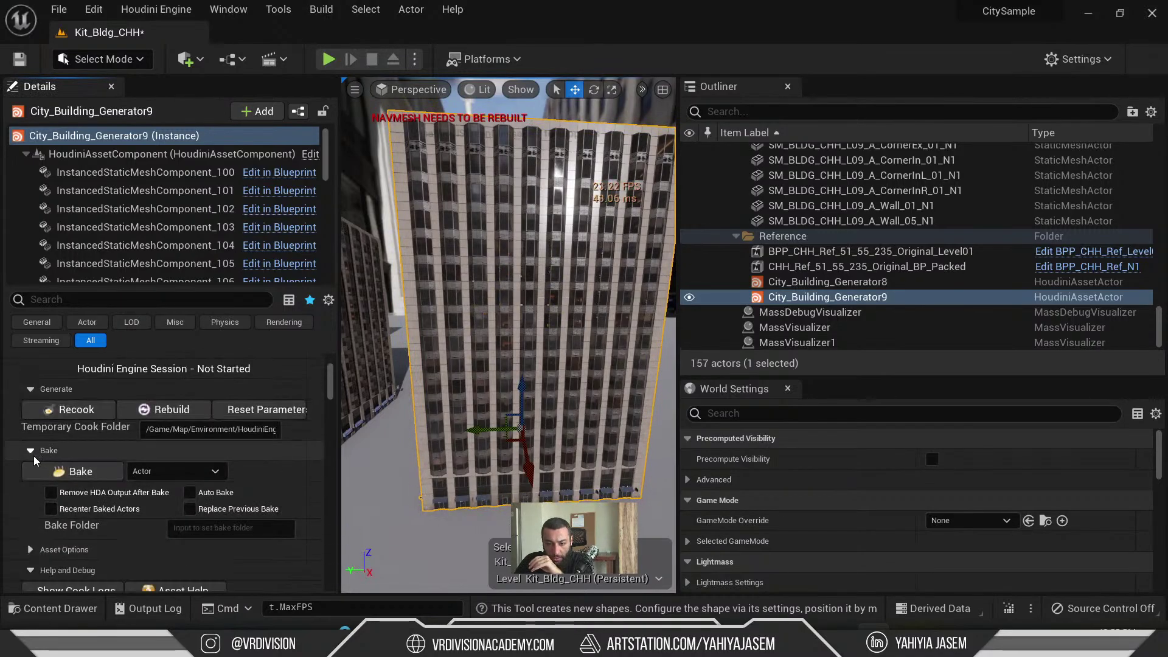
pyautogui.click(32, 452)
pyautogui.click(30, 470)
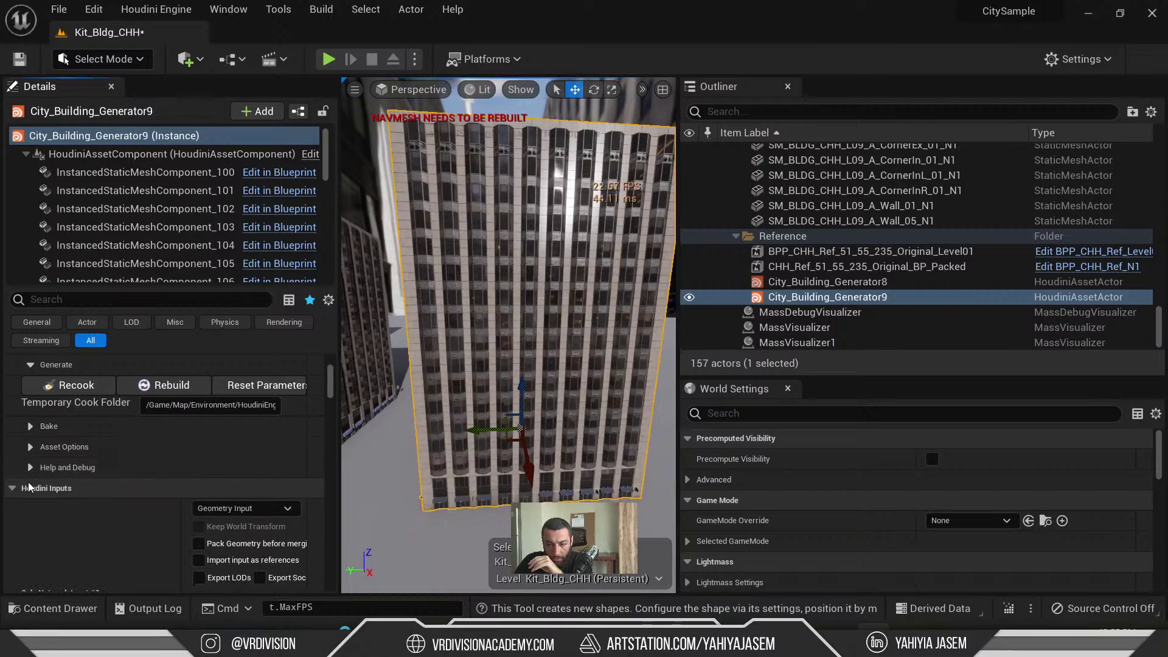
pyautogui.click(12, 488)
# - Collapse the Houdini Outputs, Houdini Mesh Generation and Houdini Proxy Mesh Generation sections
pyautogui.click(21, 509)
pyautogui.scroll(-3, 30, 487)
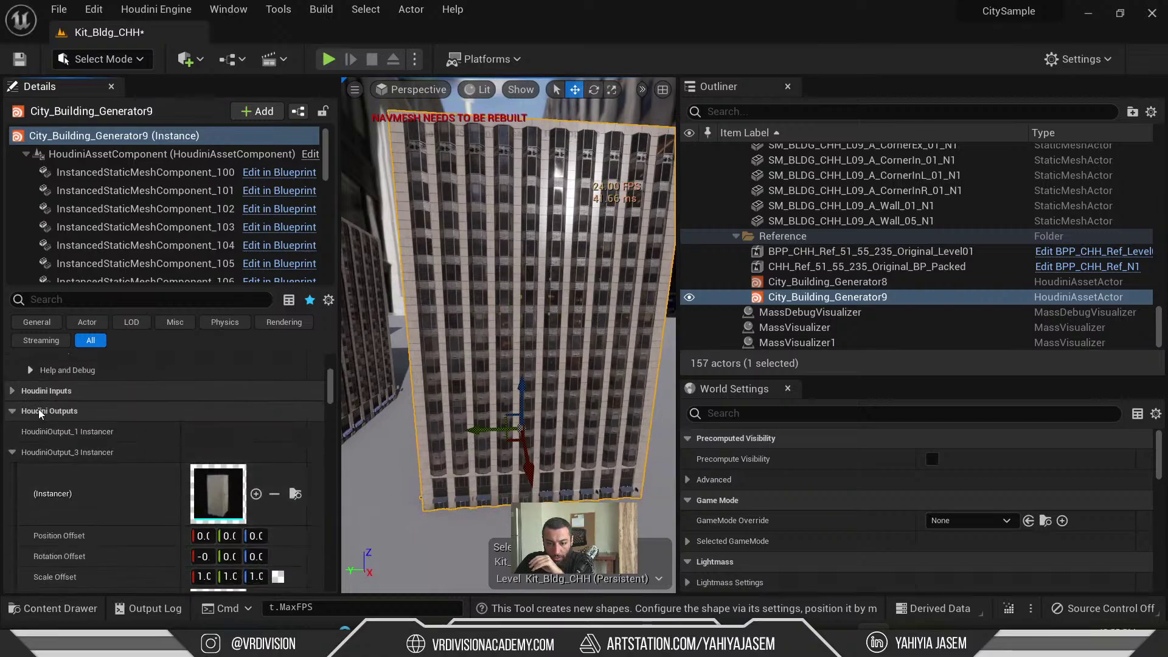
pyautogui.click(35, 432)
pyautogui.click(37, 452)
pyautogui.click(49, 431)
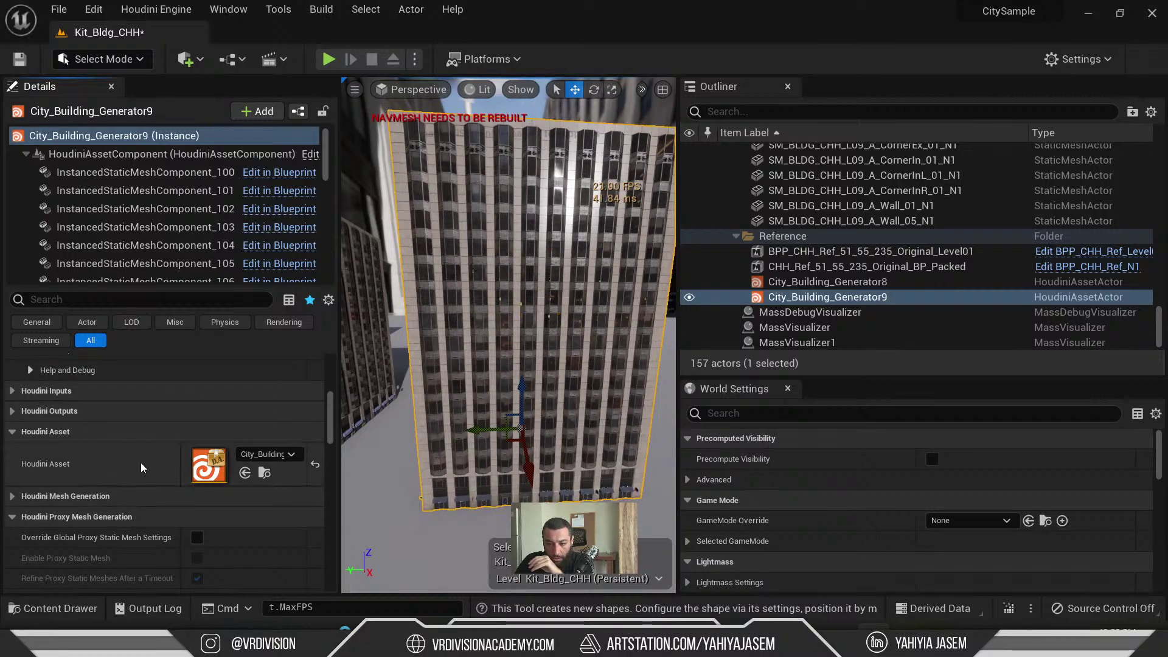
pyautogui.scroll(-2, 46, 513)
# - Collapse the Favorites, Transform, Houdini Engine, Houdini Asset, Physics, Collision and Lighting sections
pyautogui.scroll(10, 59, 476)
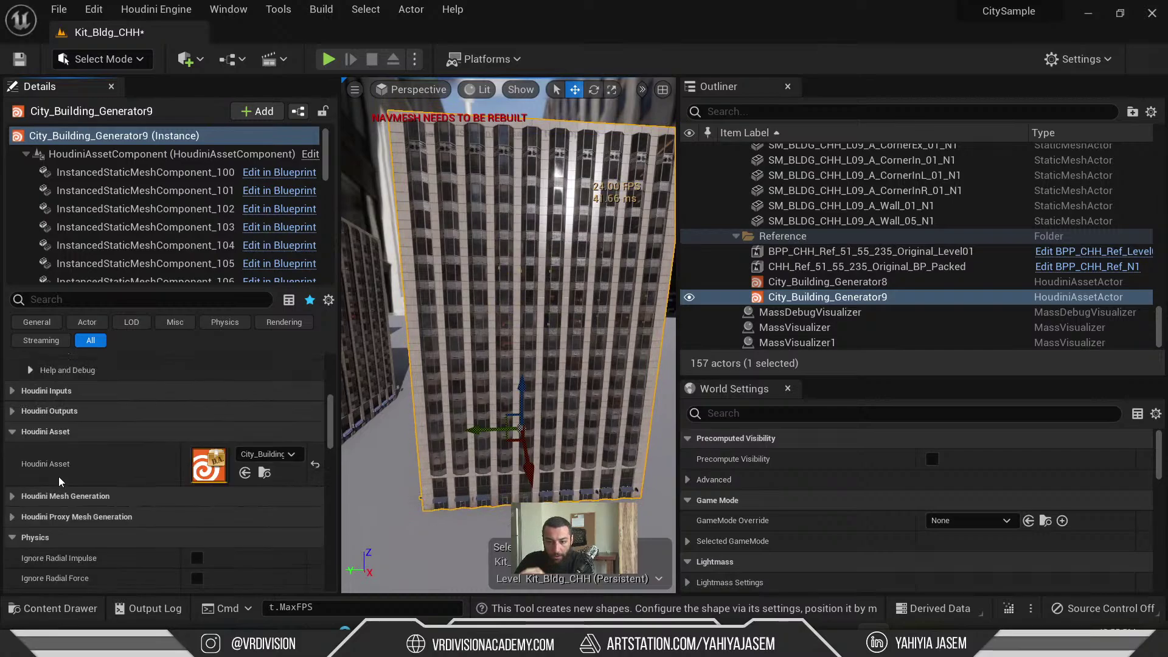
pyautogui.click(14, 363)
pyautogui.click(17, 383)
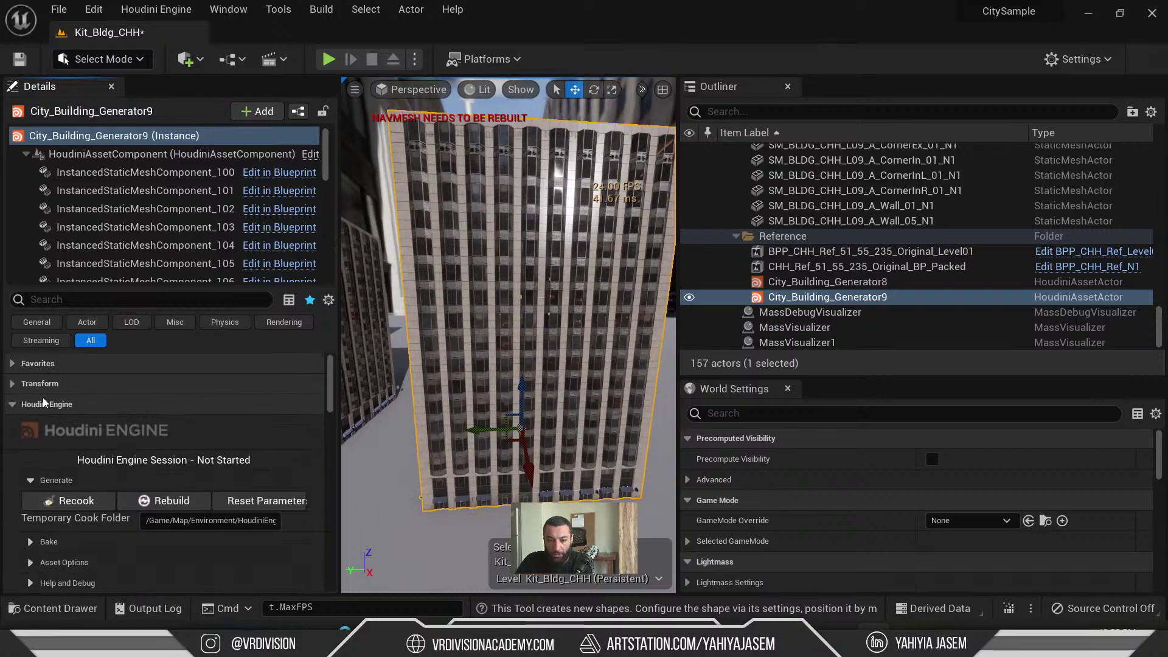
pyautogui.click(43, 405)
pyautogui.click(47, 466)
pyautogui.click(49, 529)
pyautogui.click(52, 549)
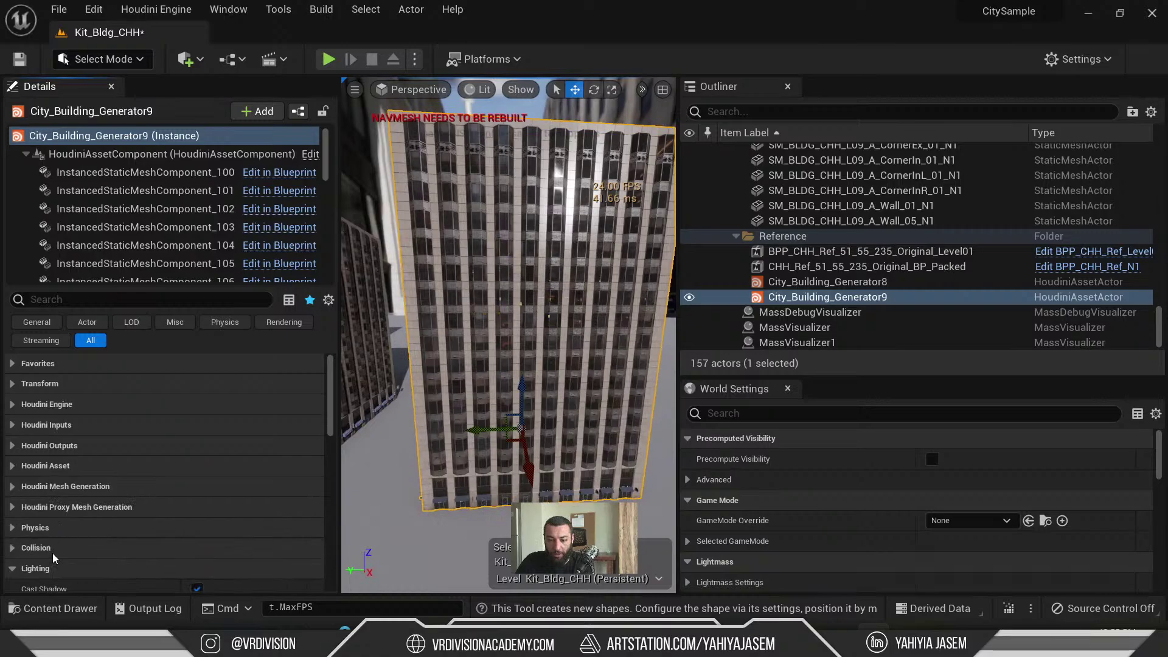
pyautogui.click(50, 568)
# - Check the contents of the Favorites and Transform sections and collapse both again
pyautogui.click(44, 364)
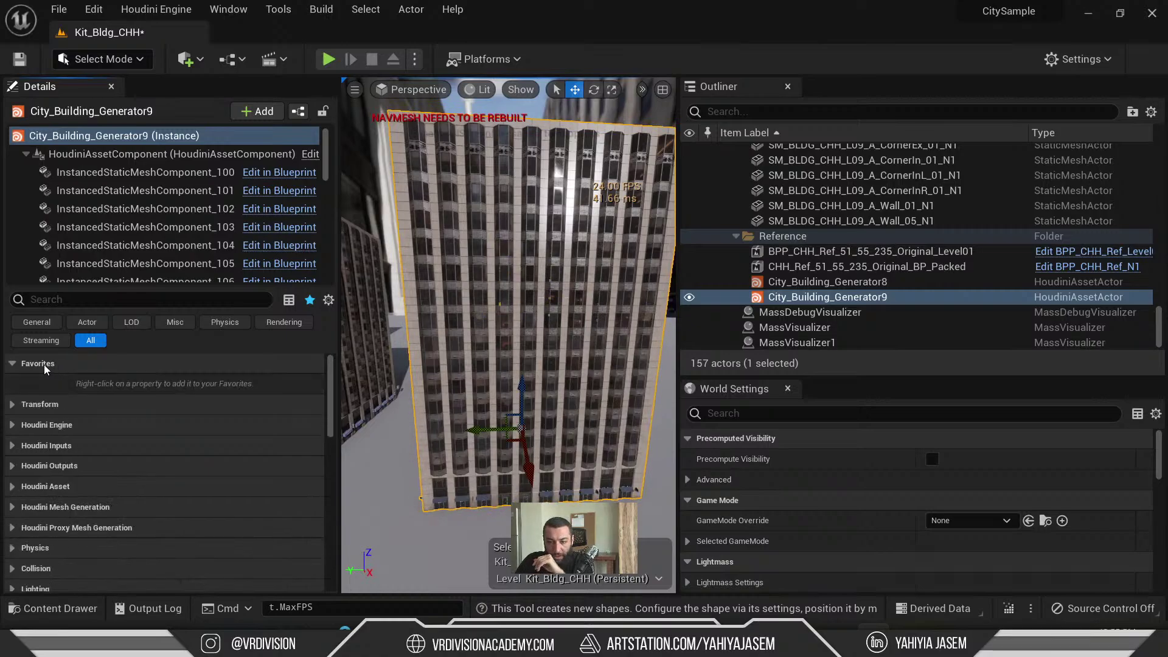
pyautogui.click(47, 365)
pyautogui.click(55, 384)
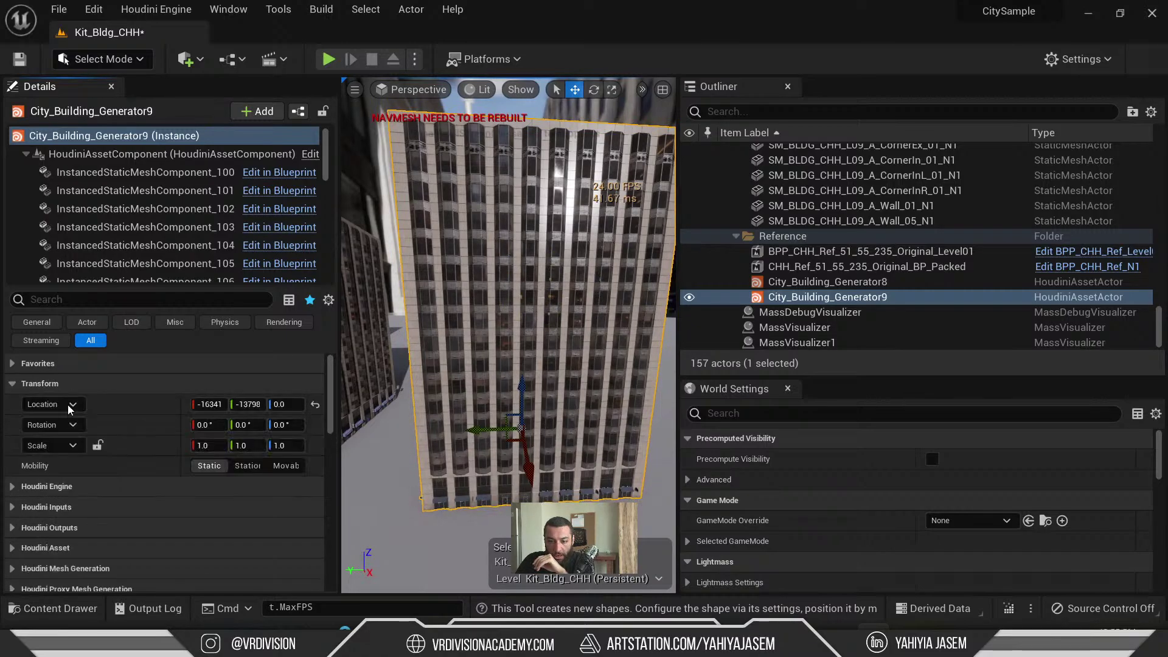
pyautogui.rightClick(113, 403)
pyautogui.click(62, 387)
pyautogui.click(53, 407)
pyautogui.click(59, 406)
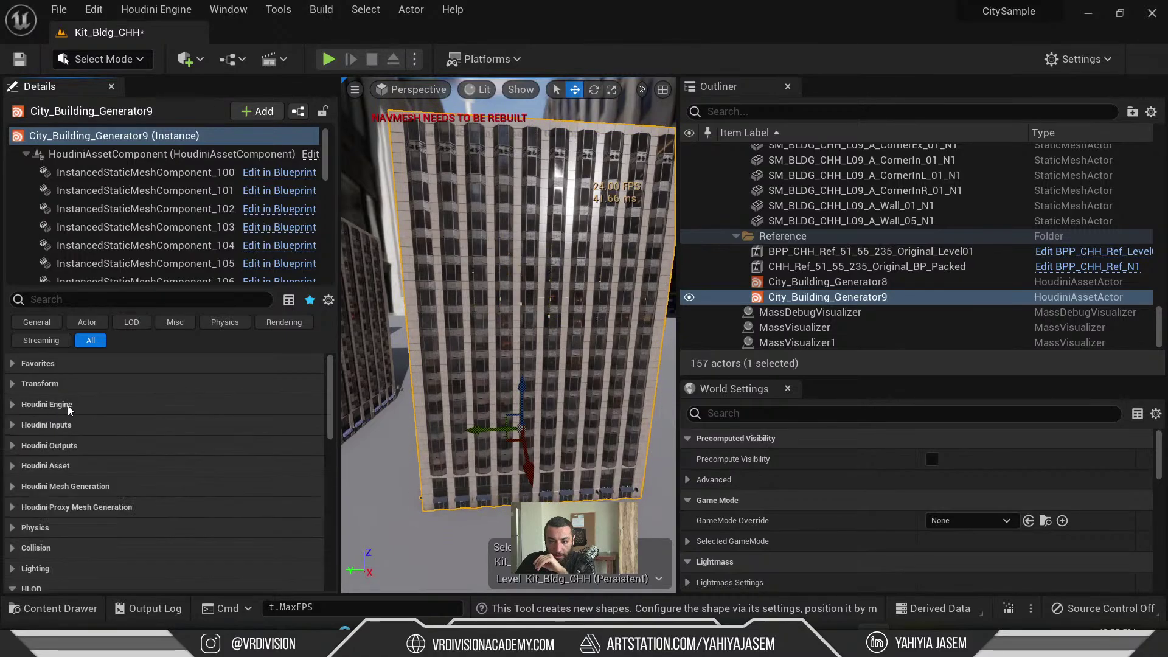
# - Expand the Houdini Engine section and its Bake group, and check the available bake type options
pyautogui.click(67, 406)
pyautogui.scroll(-2, 91, 474)
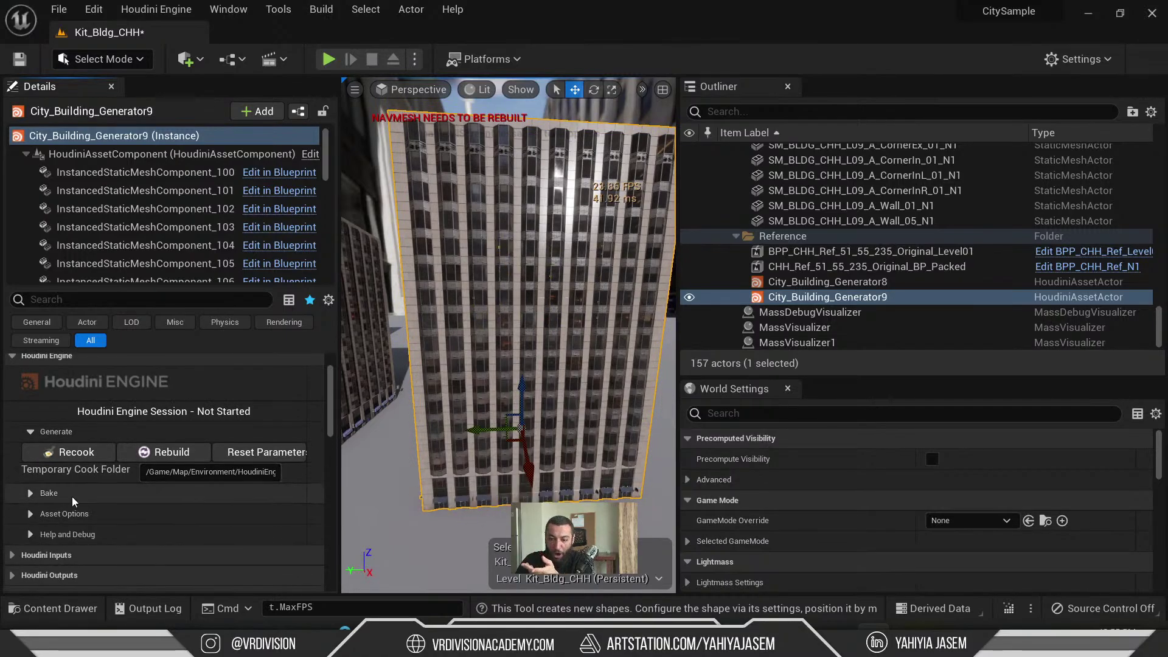
pyautogui.scroll(-1, 103, 517)
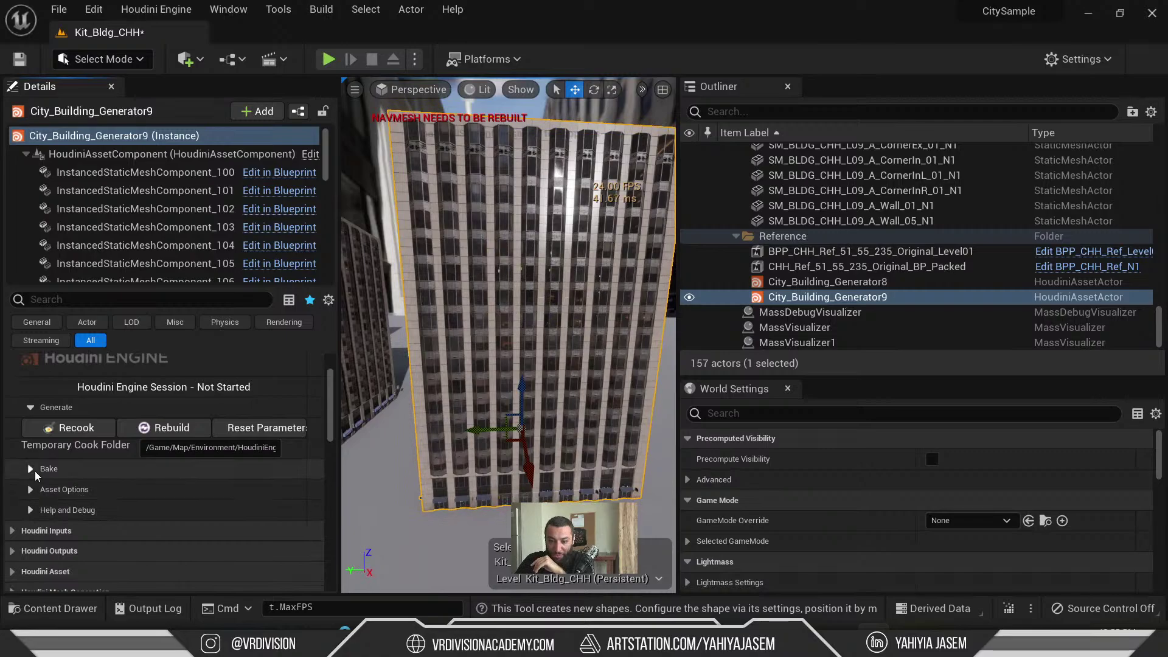
pyautogui.scroll(3, 34, 470)
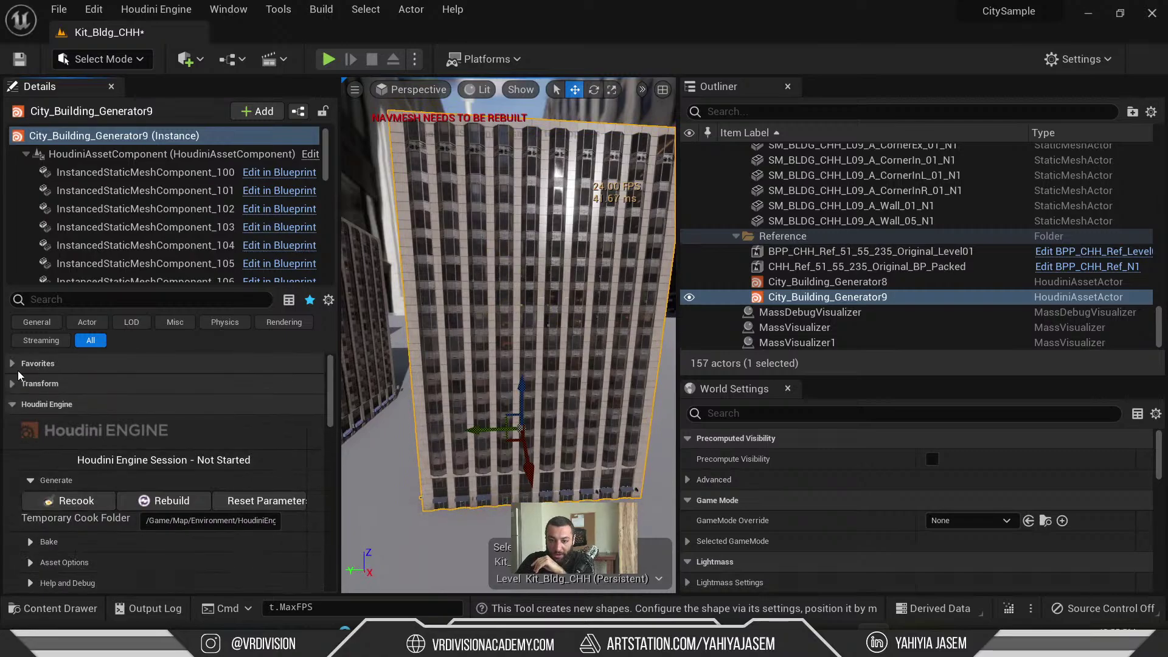
pyautogui.scroll(-4, 86, 505)
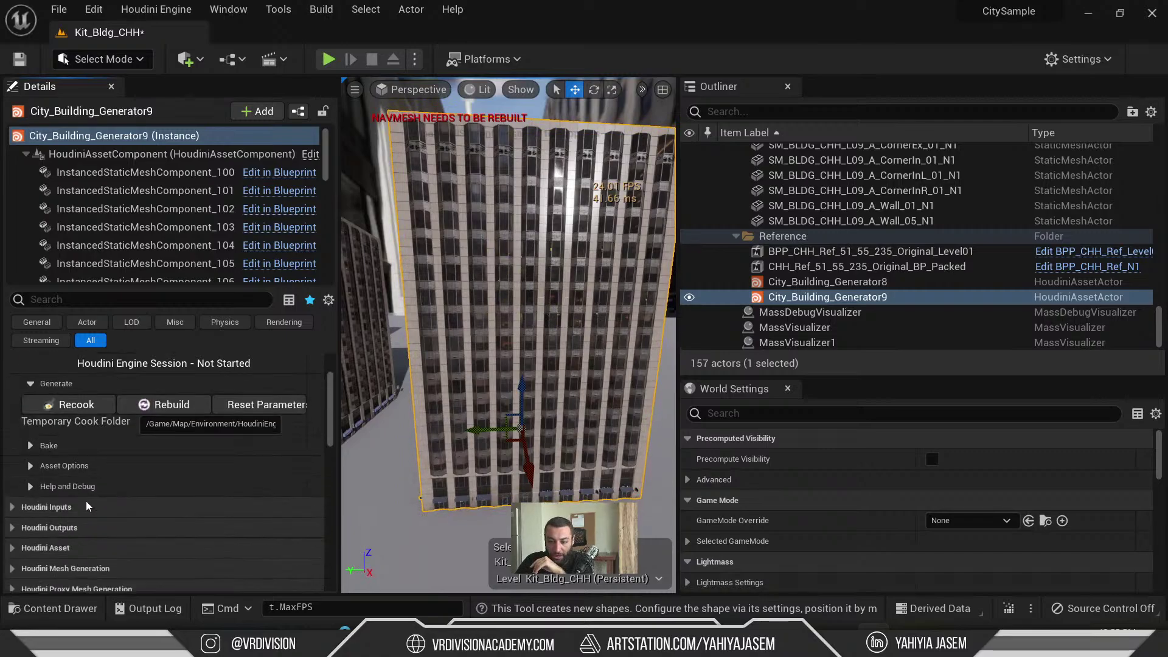
pyautogui.click(35, 444)
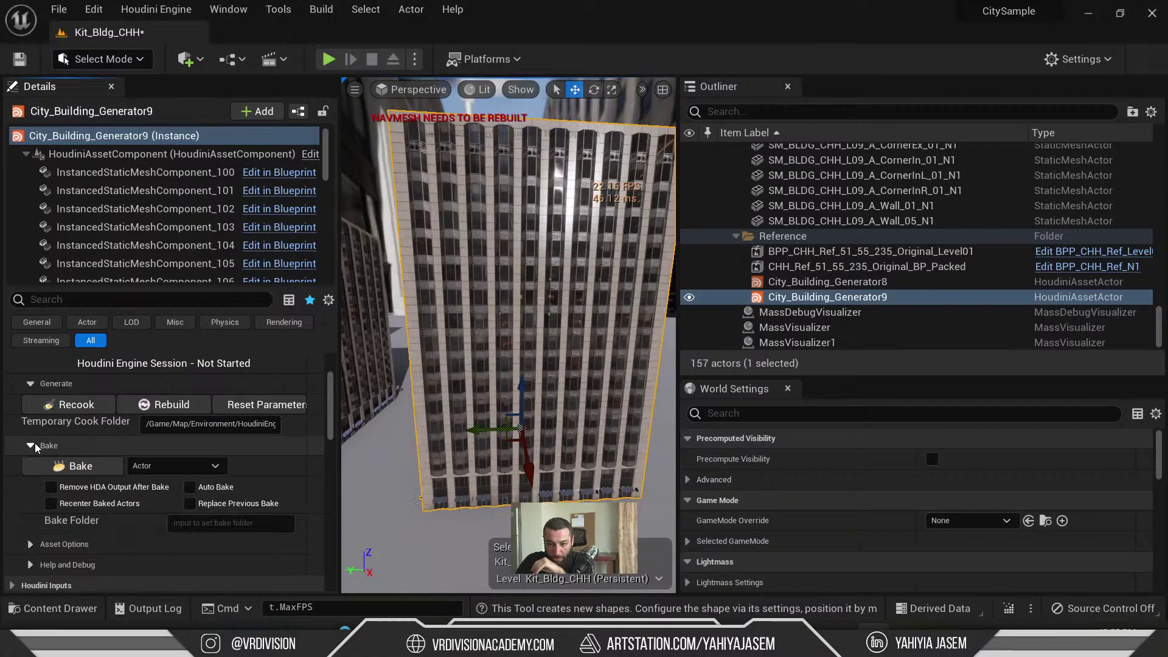
pyautogui.click(176, 467)
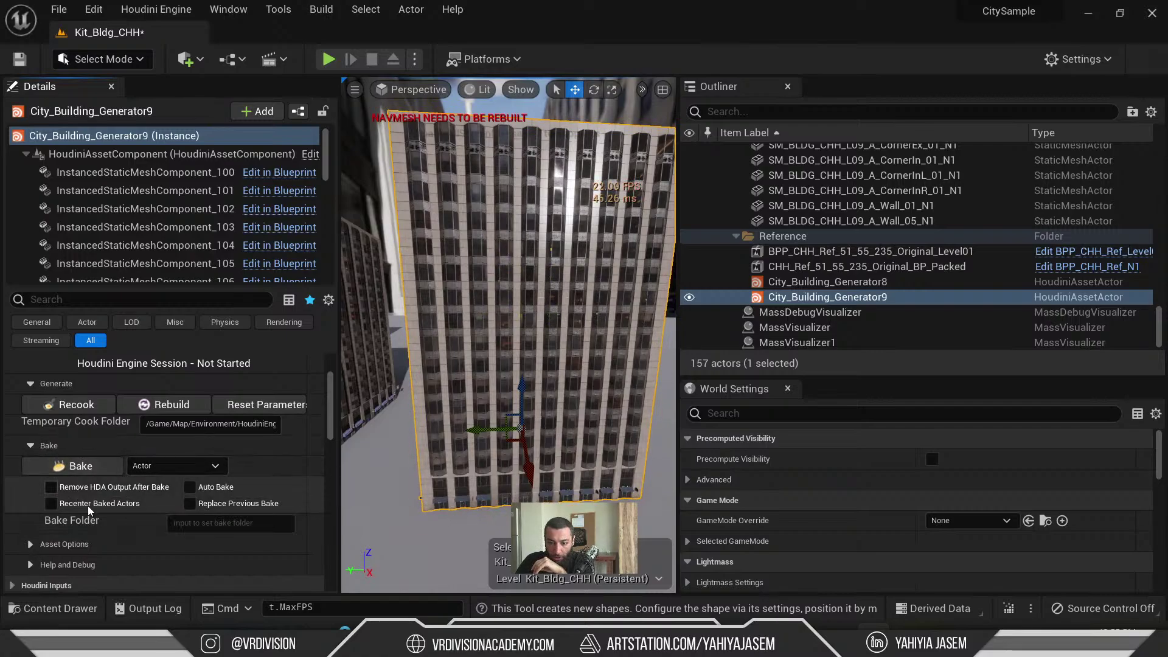
# - Examine the Generate and Bake settings of the selected generator's Houdini Engine section
pyautogui.scroll(-2, 88, 506)
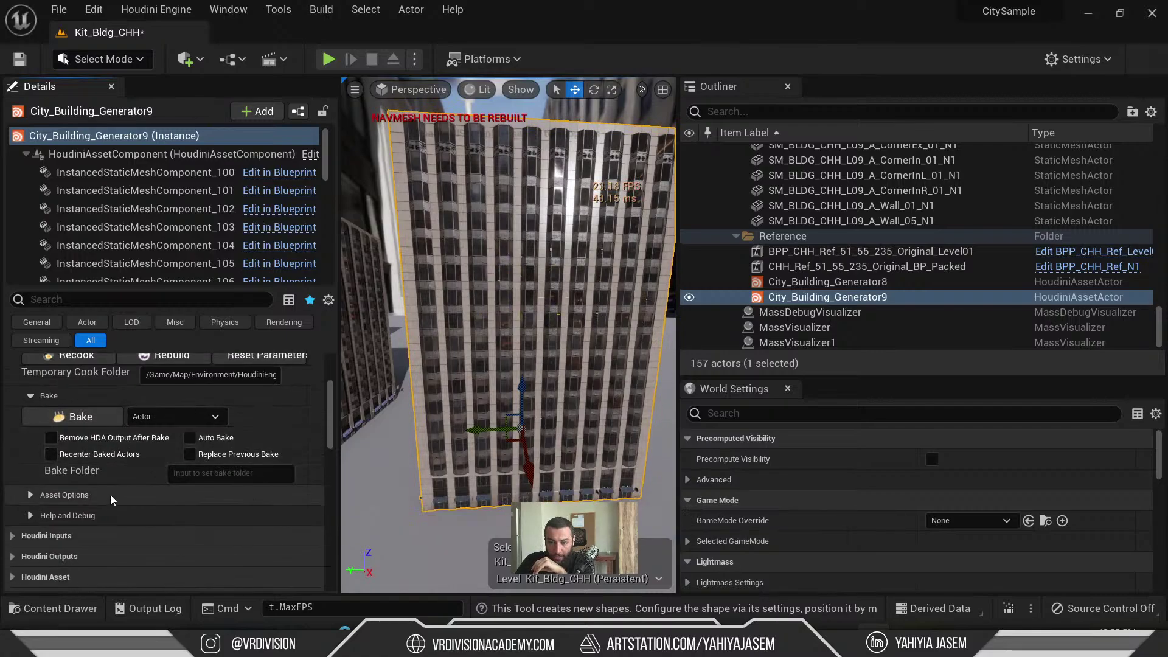
pyautogui.click(32, 495)
pyautogui.scroll(6, 35, 492)
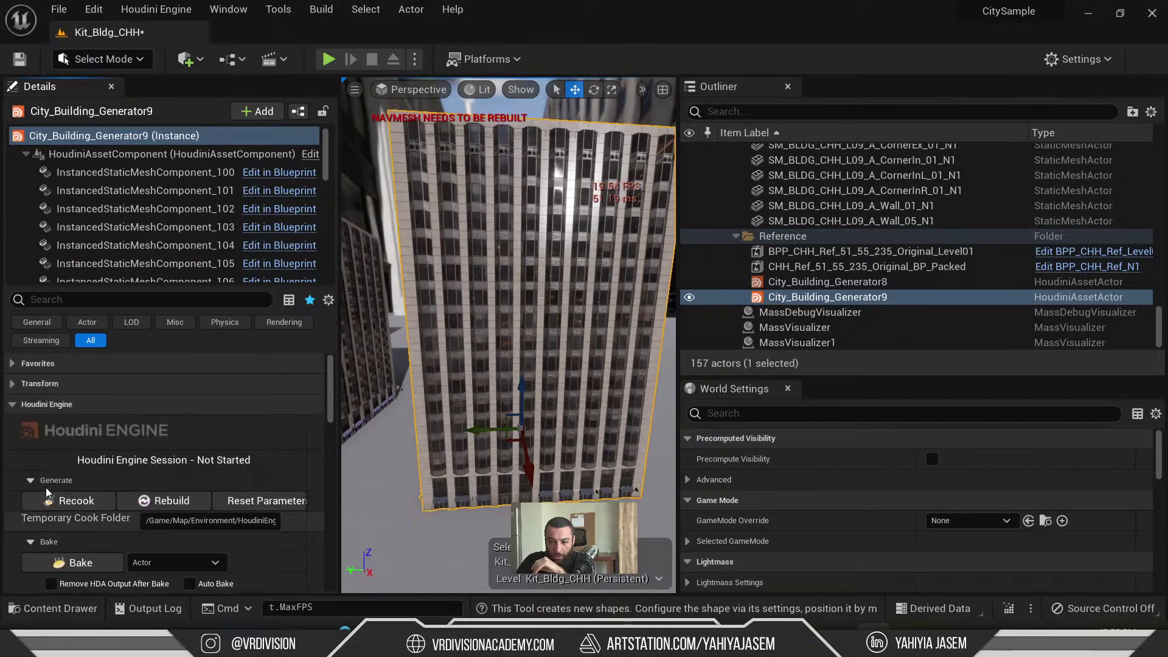
pyautogui.scroll(-1, 37, 396)
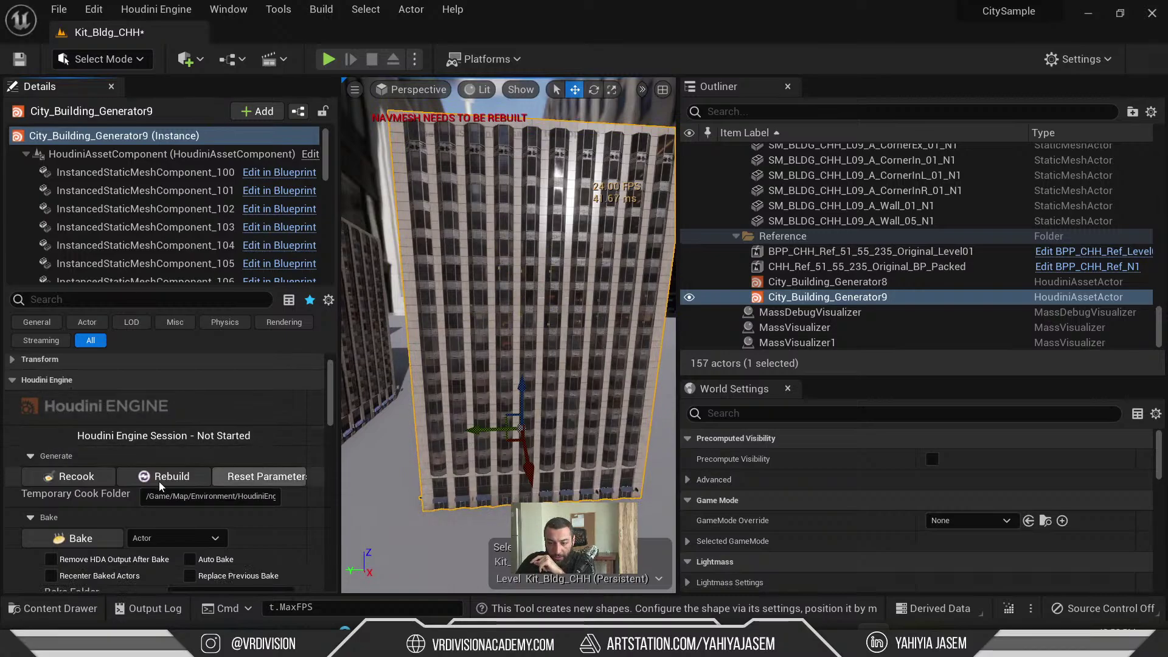
pyautogui.scroll(-1, 87, 452)
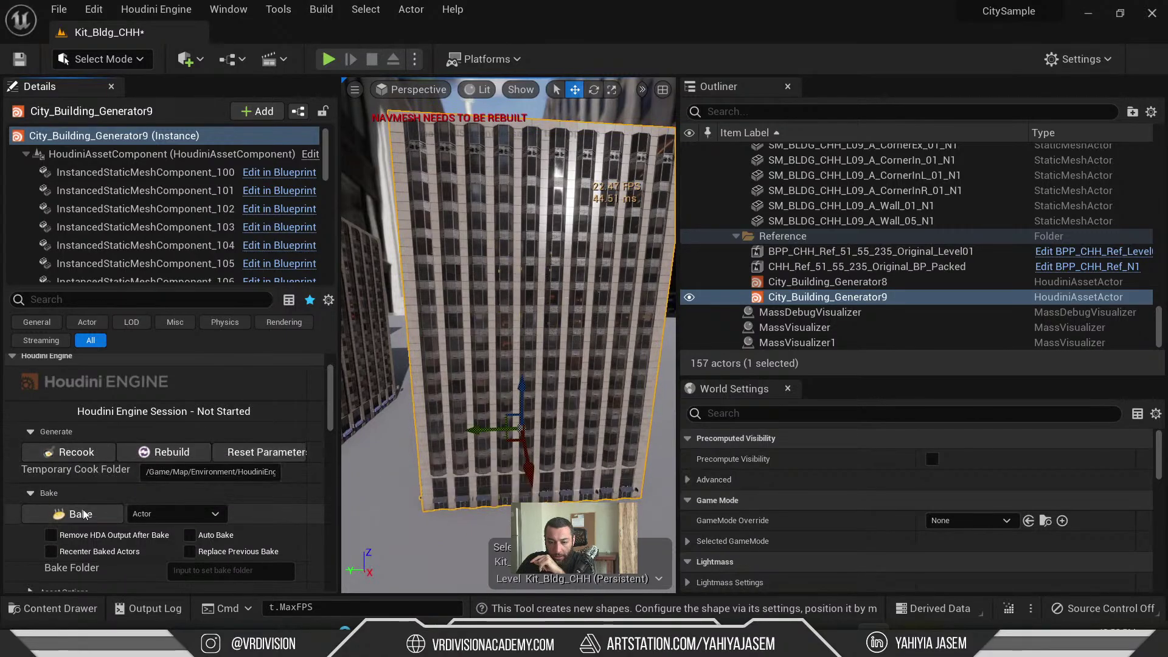
pyautogui.scroll(-5, 84, 514)
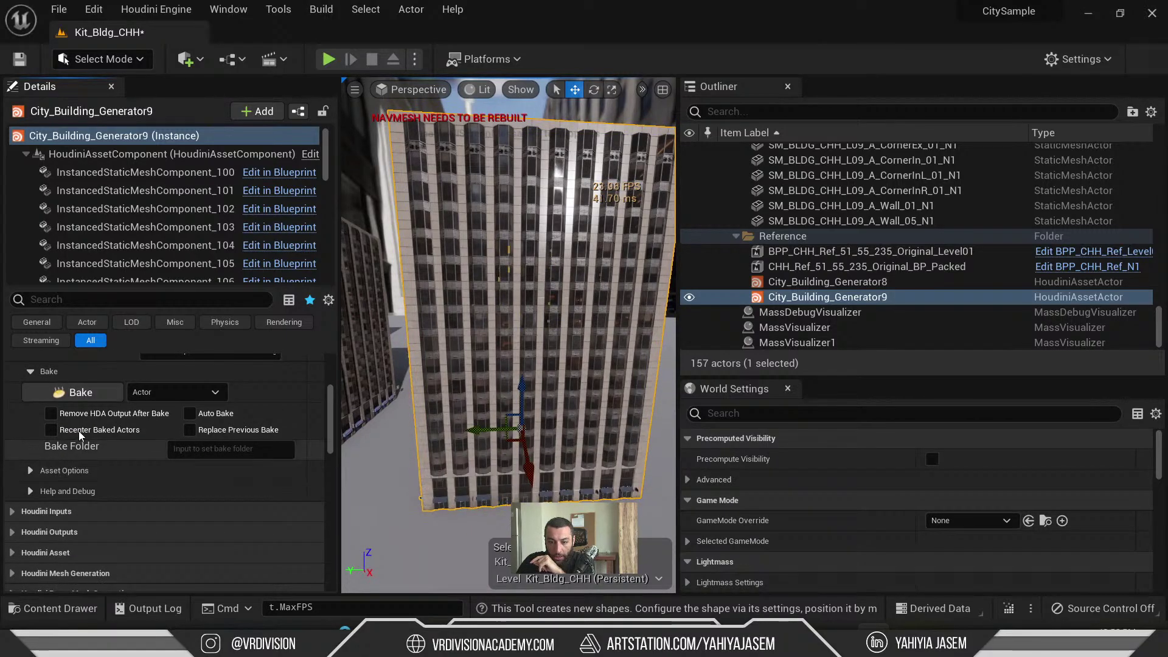
# - Expand the Asset Options and Help and Debug groups of the Houdini Engine section and check their settings
pyautogui.click(32, 472)
pyautogui.scroll(-2, 26, 471)
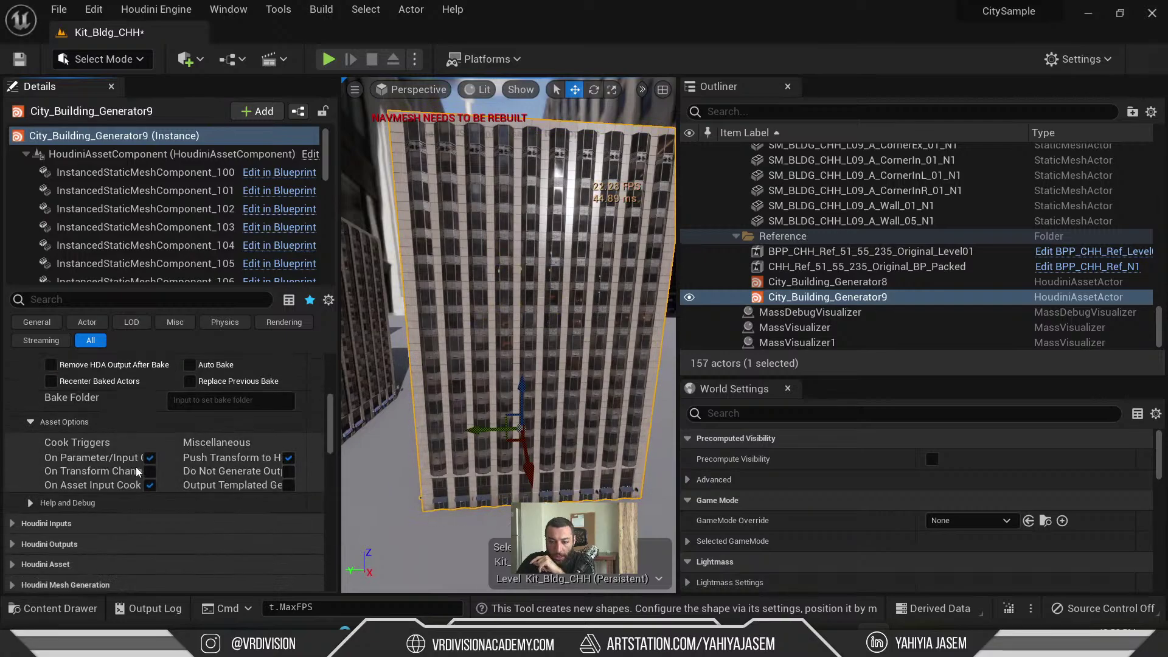
pyautogui.click(36, 505)
pyautogui.scroll(-1, 48, 472)
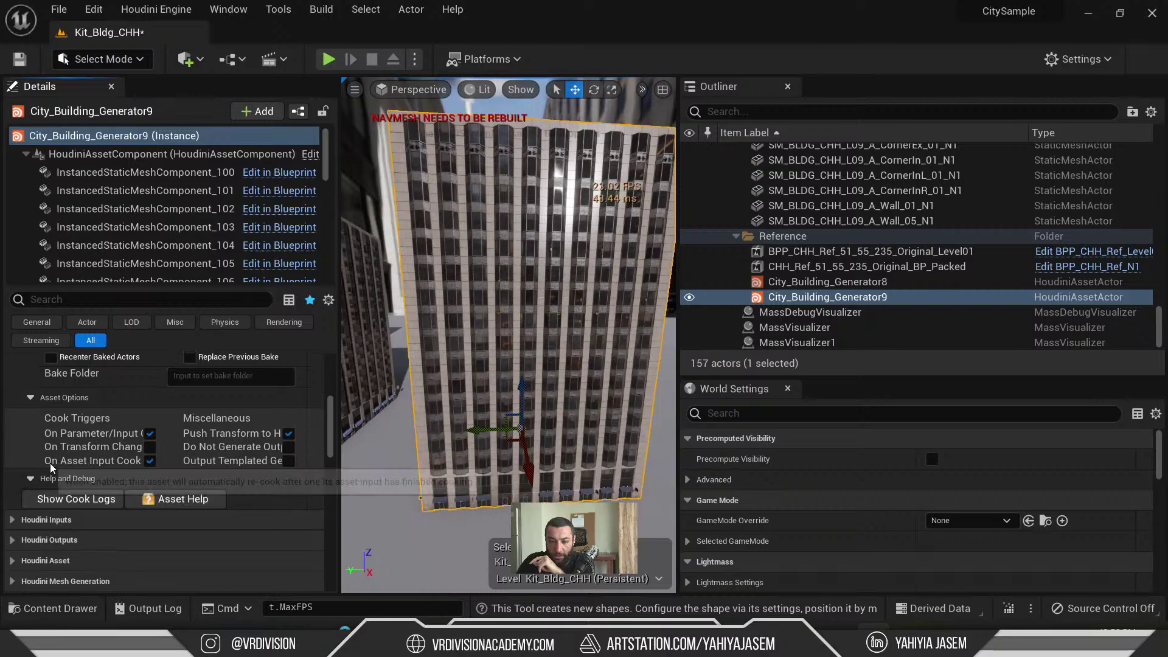
# - View the Houdini Asset Help window, moving and resizing it, and close it
pyautogui.scroll(-1, 52, 466)
pyautogui.click(173, 476)
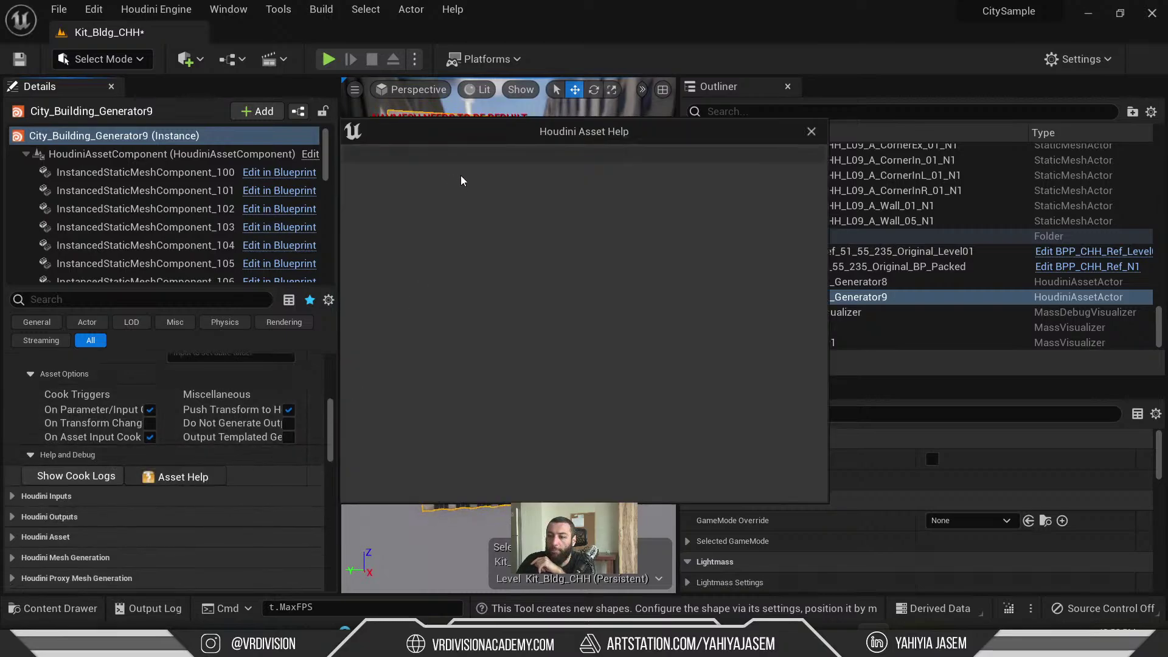
pyautogui.moveTo(518, 136); pyautogui.dragTo(567, 111)
pyautogui.moveTo(471, 100); pyautogui.dragTo(622, 104)
pyautogui.moveTo(696, 104); pyautogui.dragTo(706, 123)
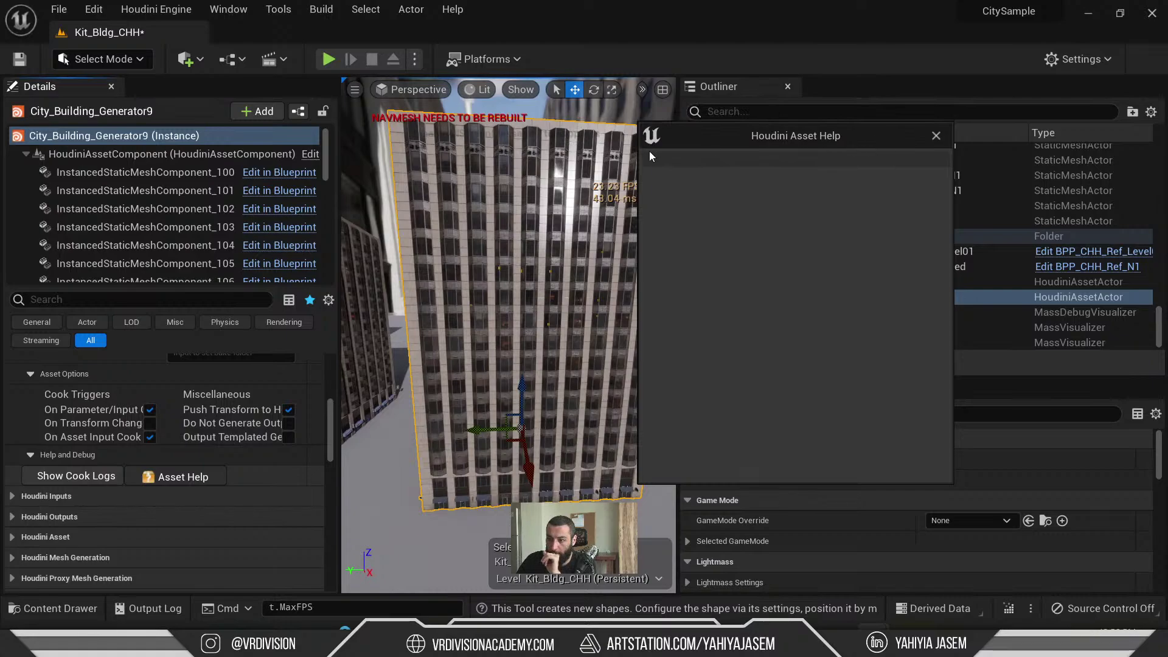
pyautogui.moveTo(649, 151); pyautogui.dragTo(511, 150)
pyautogui.click(707, 147)
# - Check the Sub-Network Input #1 settings in the Houdini Inputs section and collapse the section
pyautogui.scroll(-2, 44, 456)
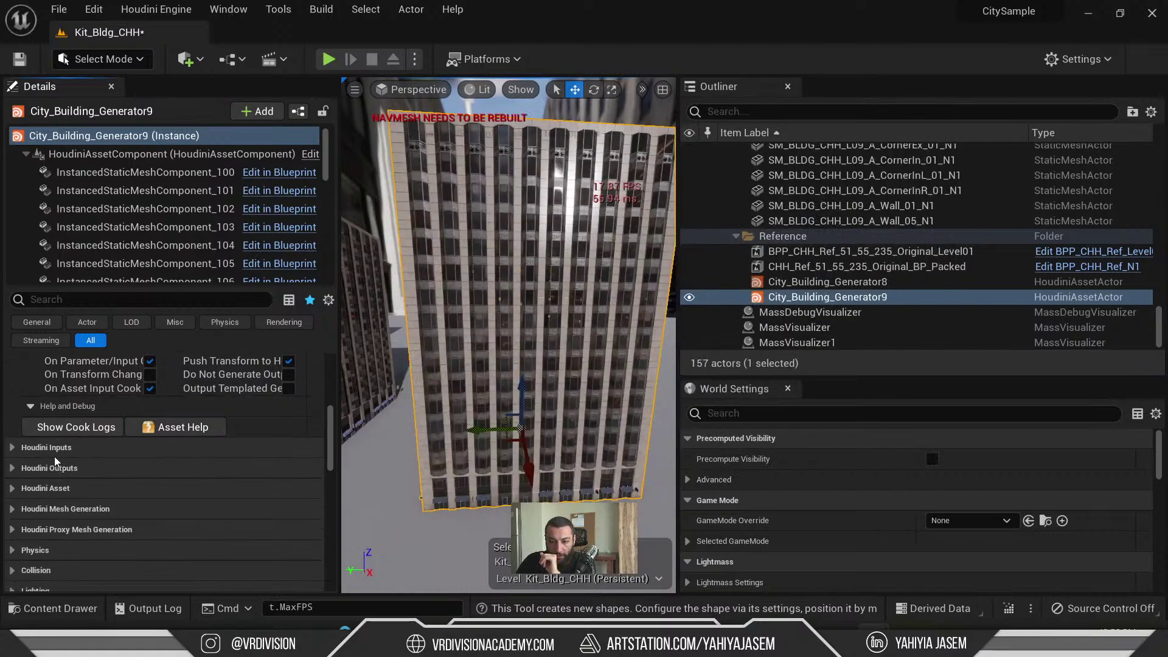
pyautogui.click(54, 456)
pyautogui.scroll(-2, 198, 456)
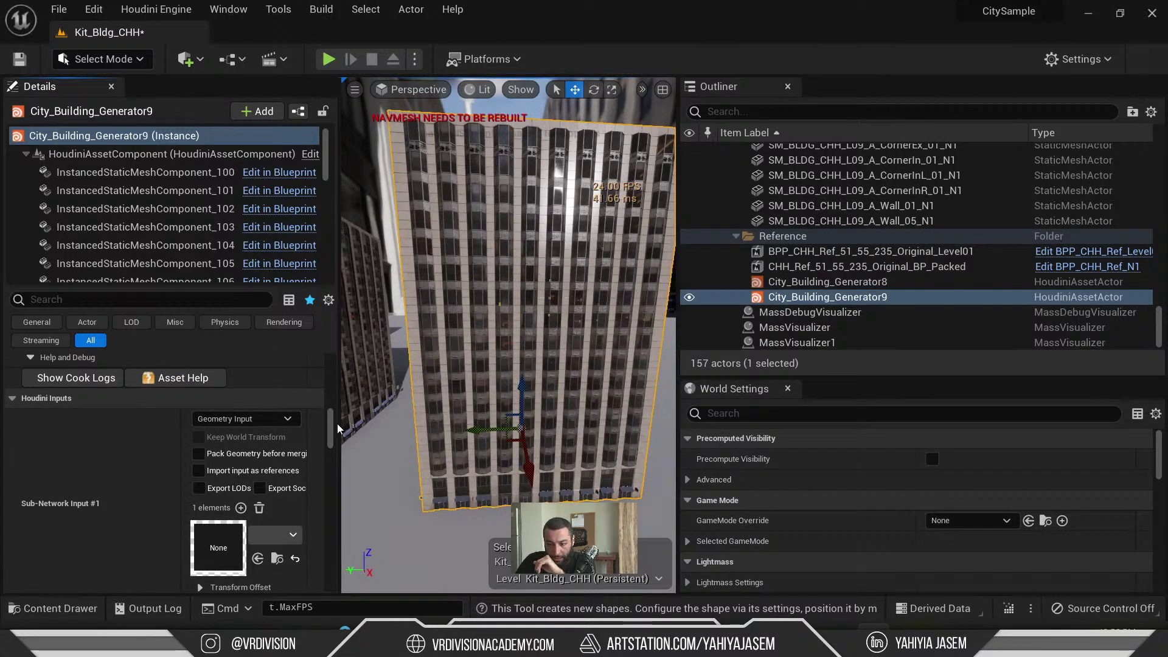
pyautogui.moveTo(331, 425); pyautogui.dragTo(328, 444)
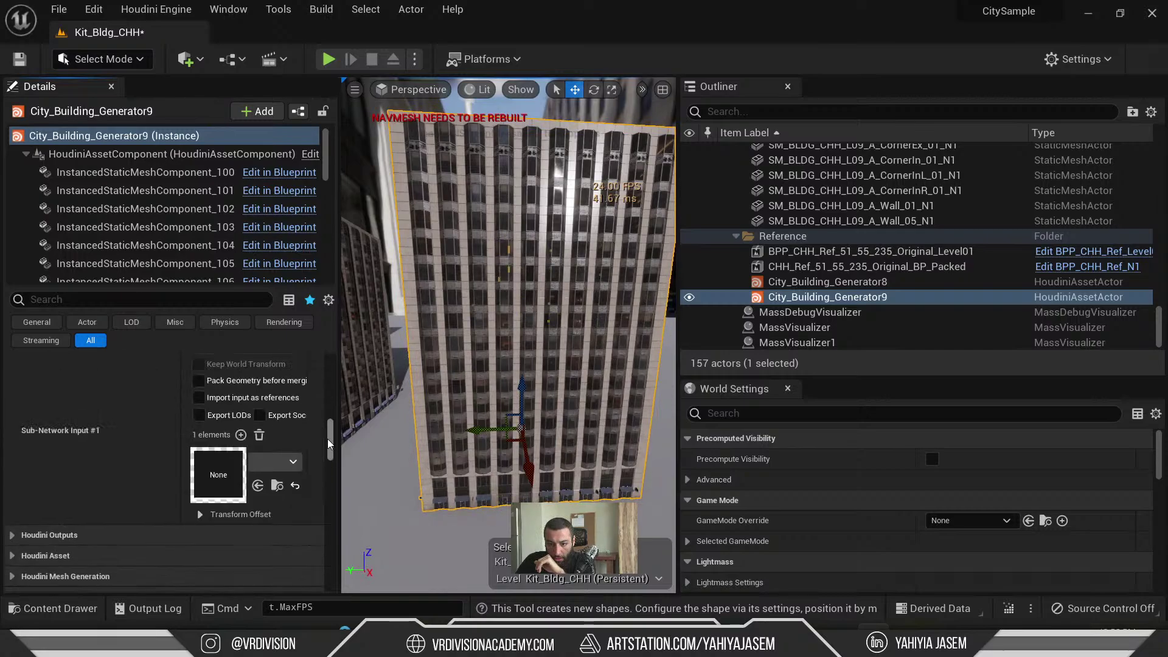
pyautogui.scroll(2, 263, 439)
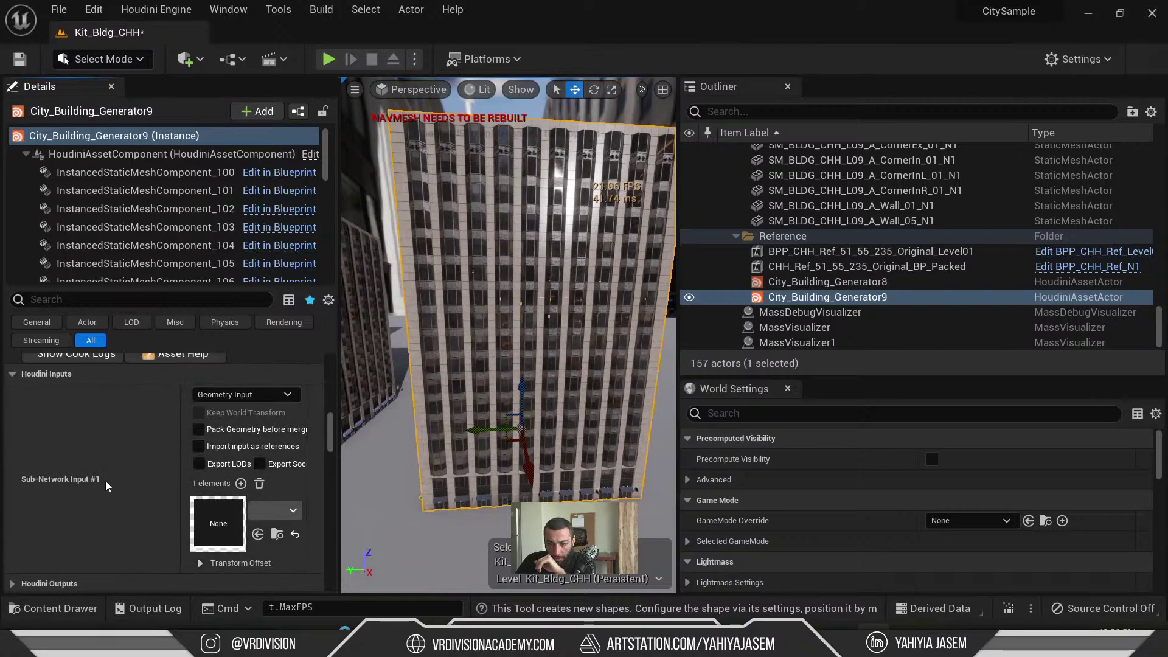
pyautogui.click(46, 374)
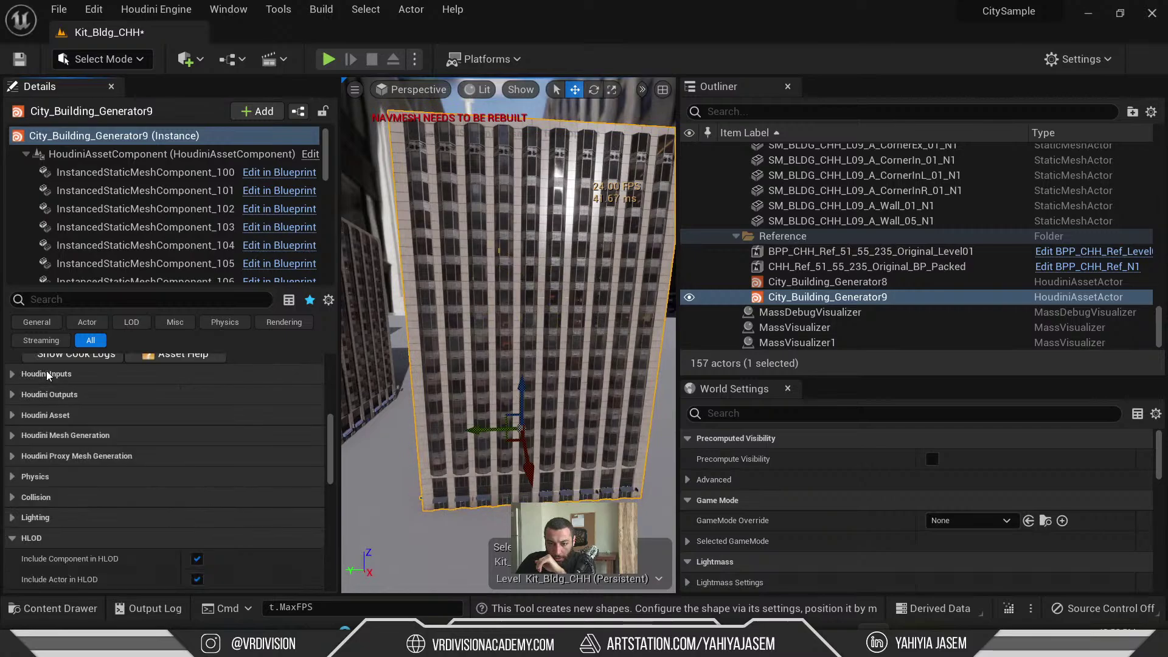
pyautogui.click(58, 375)
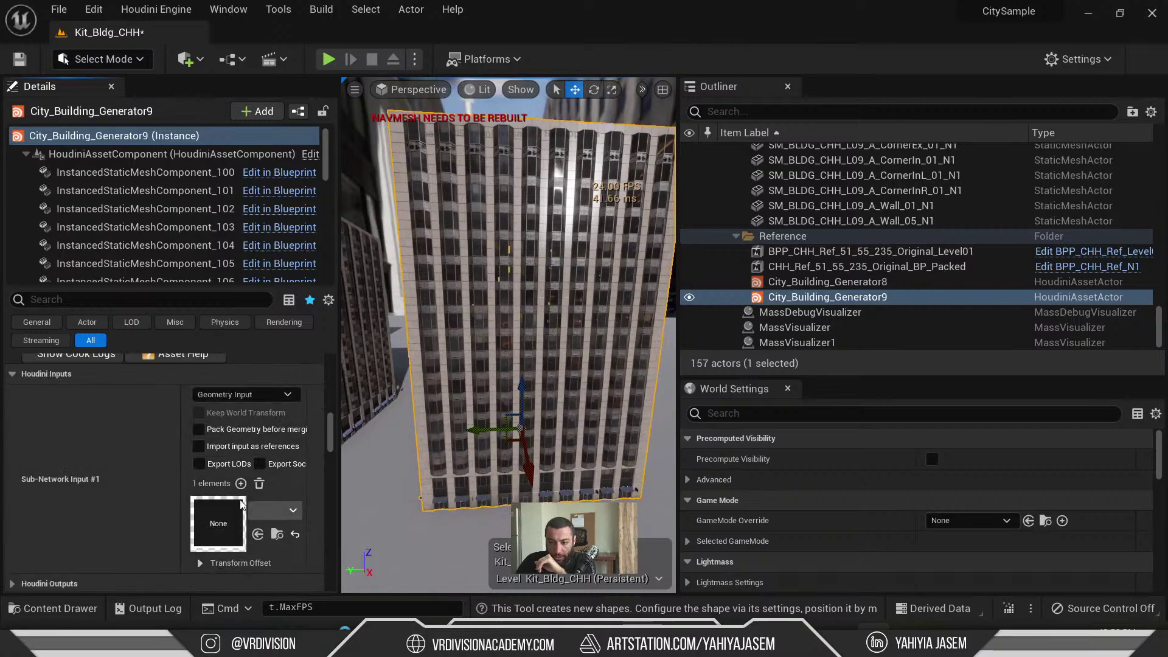
pyautogui.scroll(2, 210, 490)
pyautogui.click(82, 433)
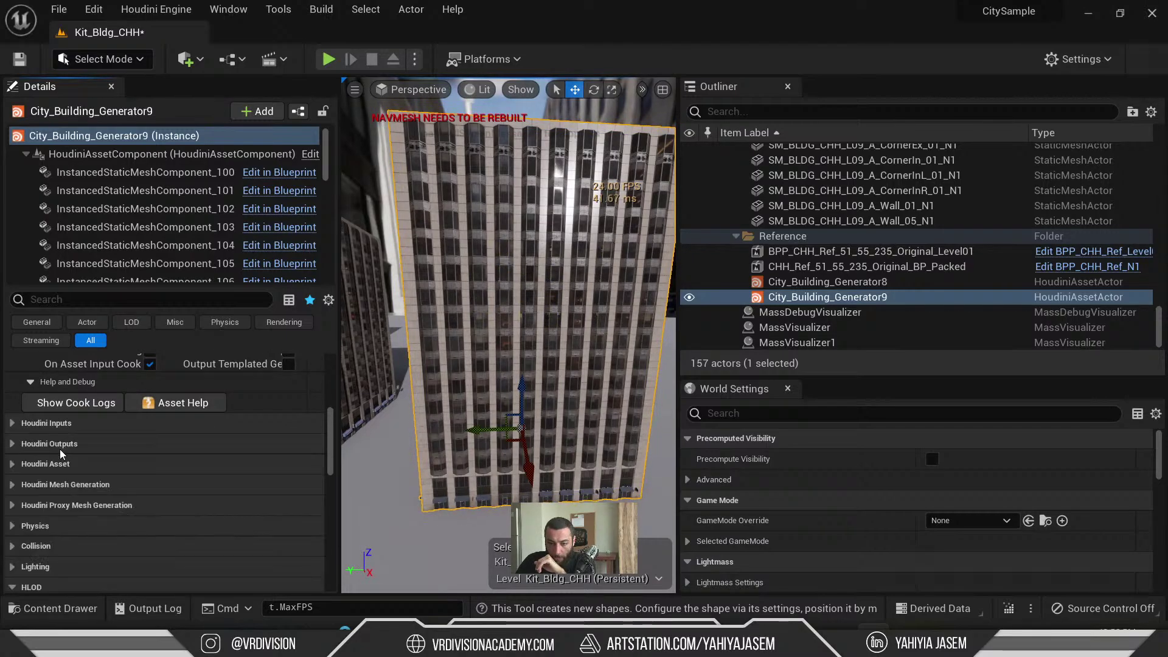
# - Check the instanced meshes of HoudiniOutput_3 Instancer under Houdini Outputs, and collapse the instancer and the section
pyautogui.click(58, 446)
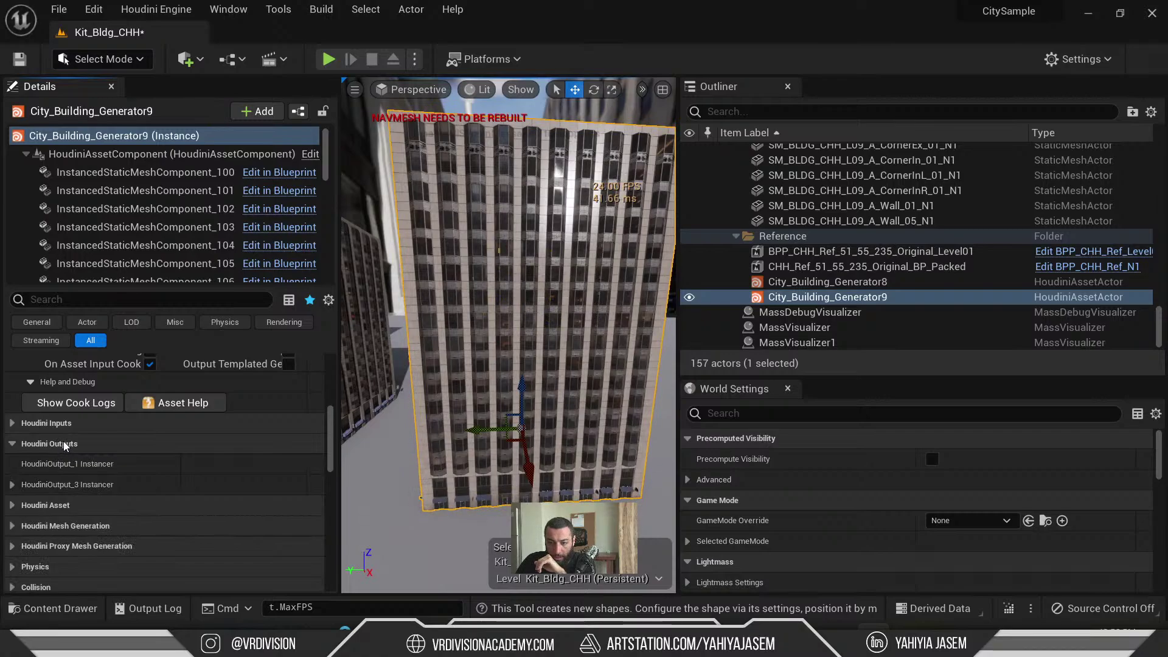
pyautogui.click(14, 485)
pyautogui.scroll(-4, 35, 479)
pyautogui.scroll(5, 48, 454)
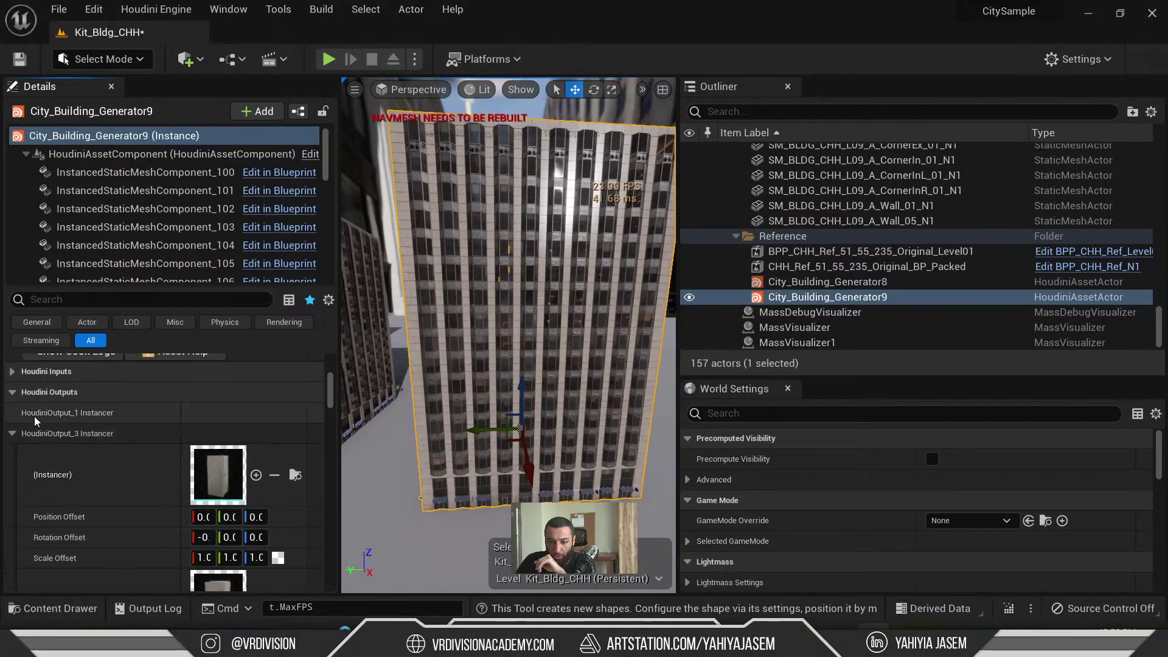
pyautogui.click(15, 434)
pyautogui.click(14, 394)
# - View the source file details of the referenced City_Building_Generator asset, then close its editor and collapse the Houdini Asset section
pyautogui.click(13, 413)
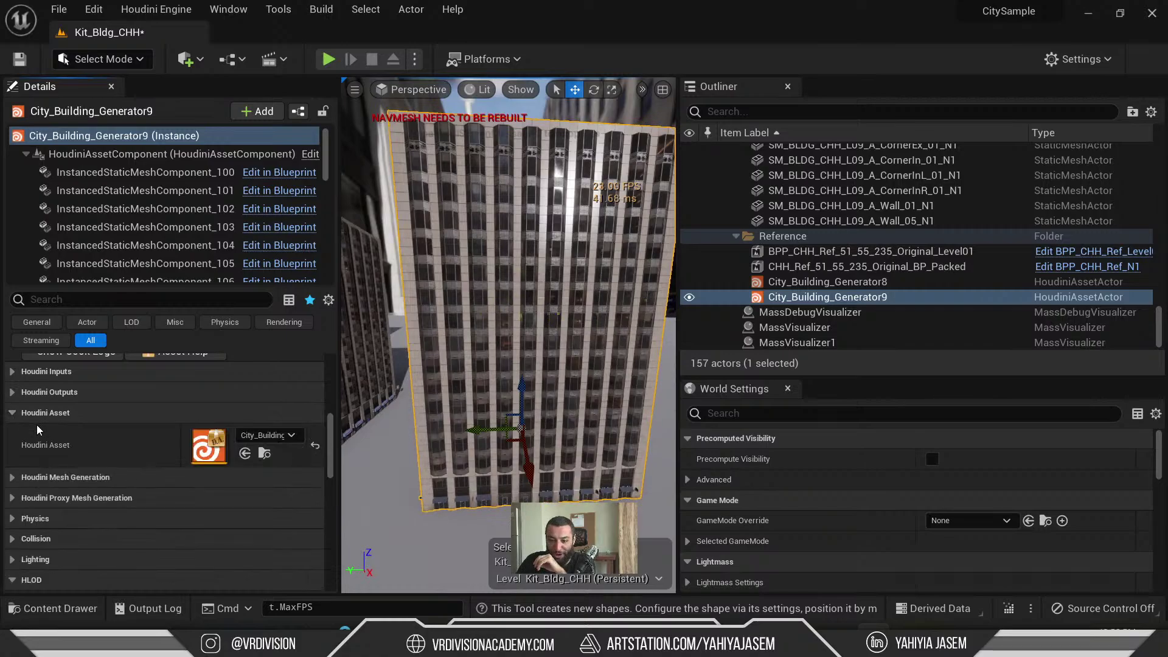
pyautogui.doubleClick(213, 447)
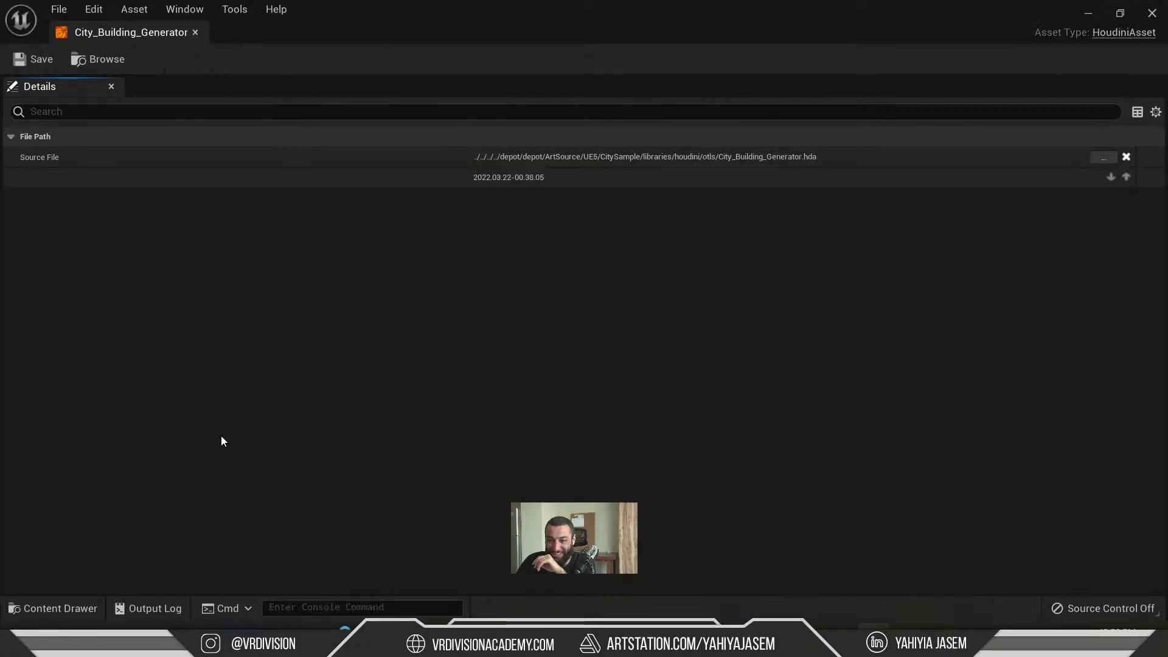
pyautogui.middleClick(125, 34)
pyautogui.click(37, 411)
# - Review the static mesh generation properties and build settings under Houdini Mesh Generation, and collapse the section
pyautogui.click(32, 432)
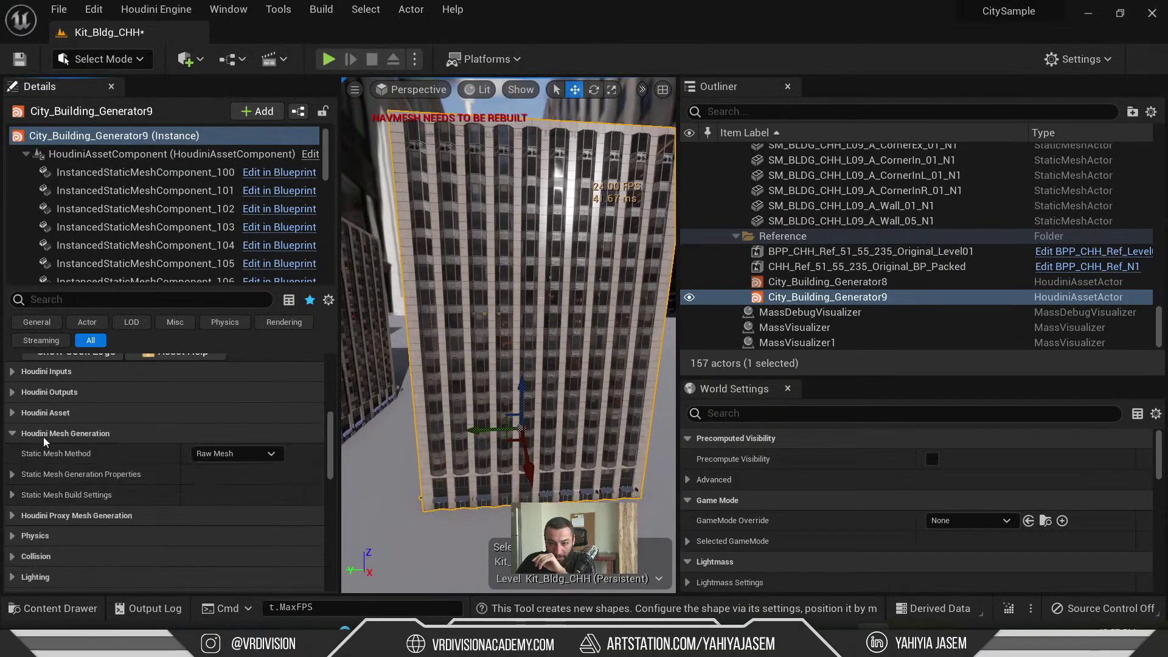
pyautogui.click(13, 476)
pyautogui.scroll(-4, 85, 480)
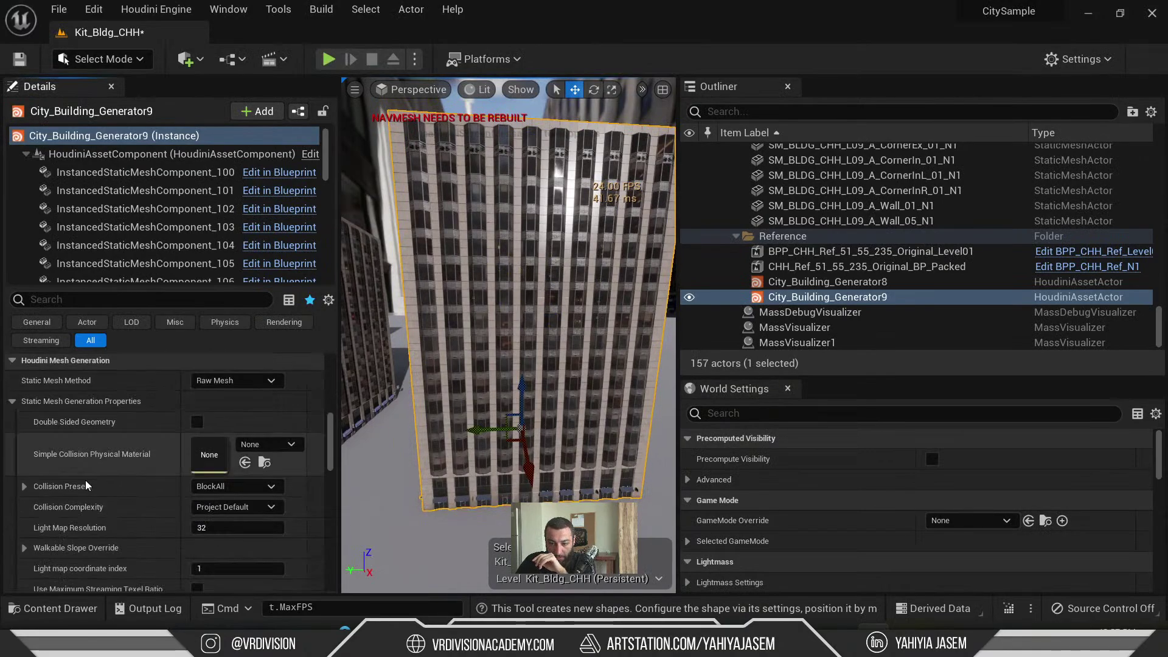
pyautogui.scroll(-4, 100, 507)
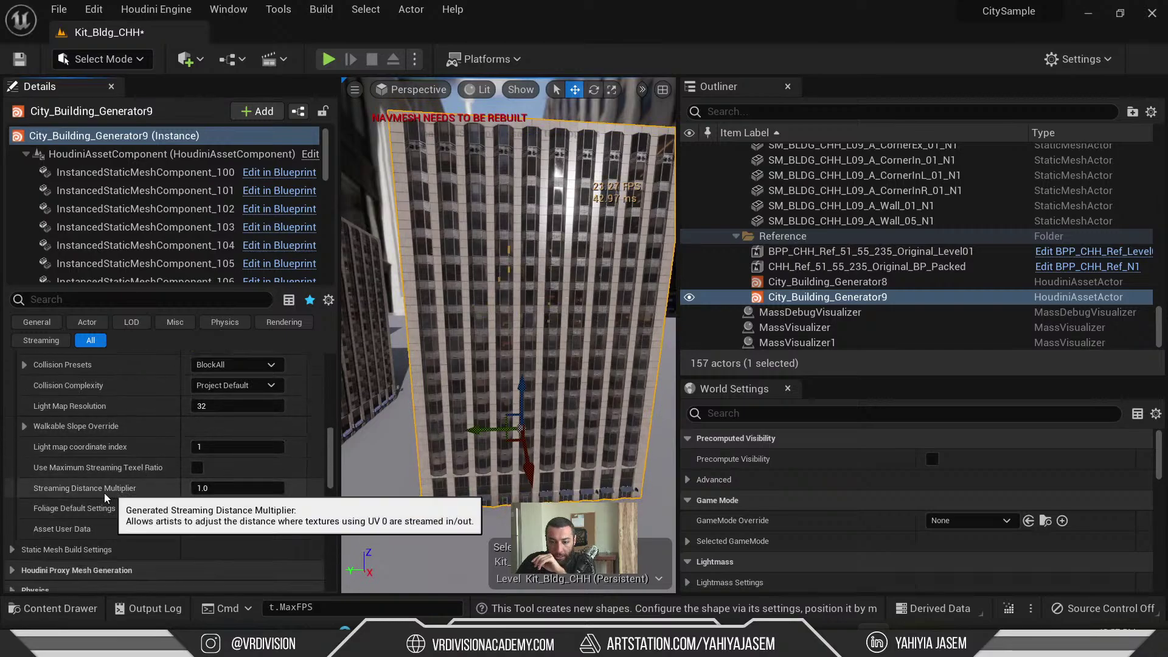
pyautogui.scroll(-1, 86, 505)
pyautogui.scroll(6, 43, 527)
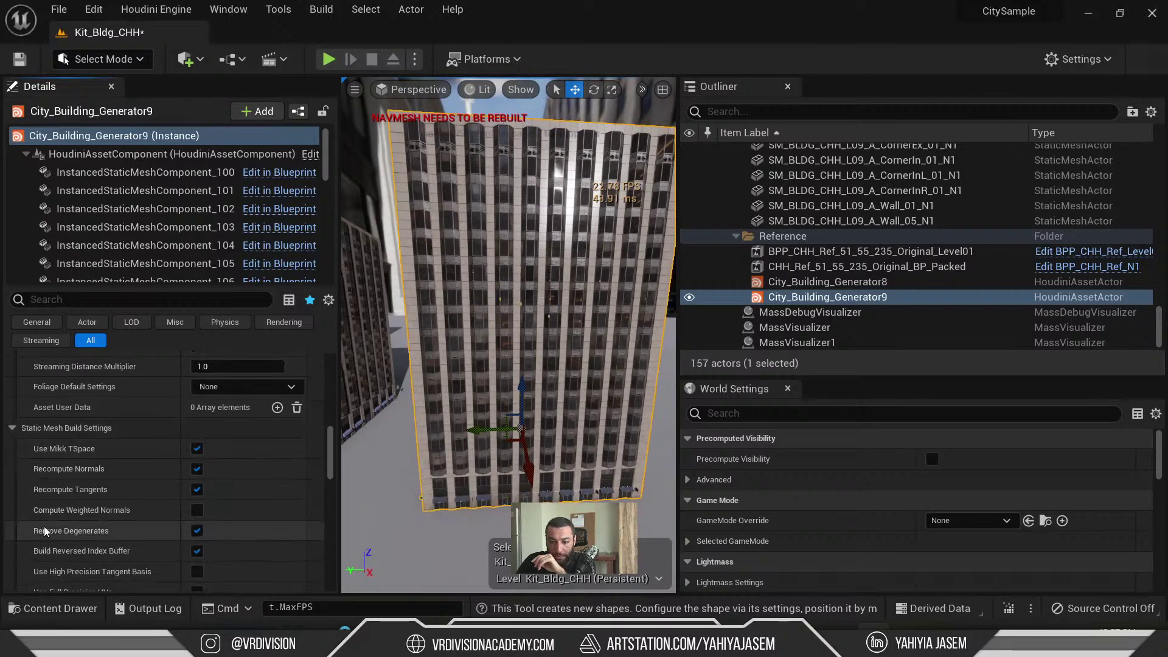
pyautogui.scroll(4, 37, 517)
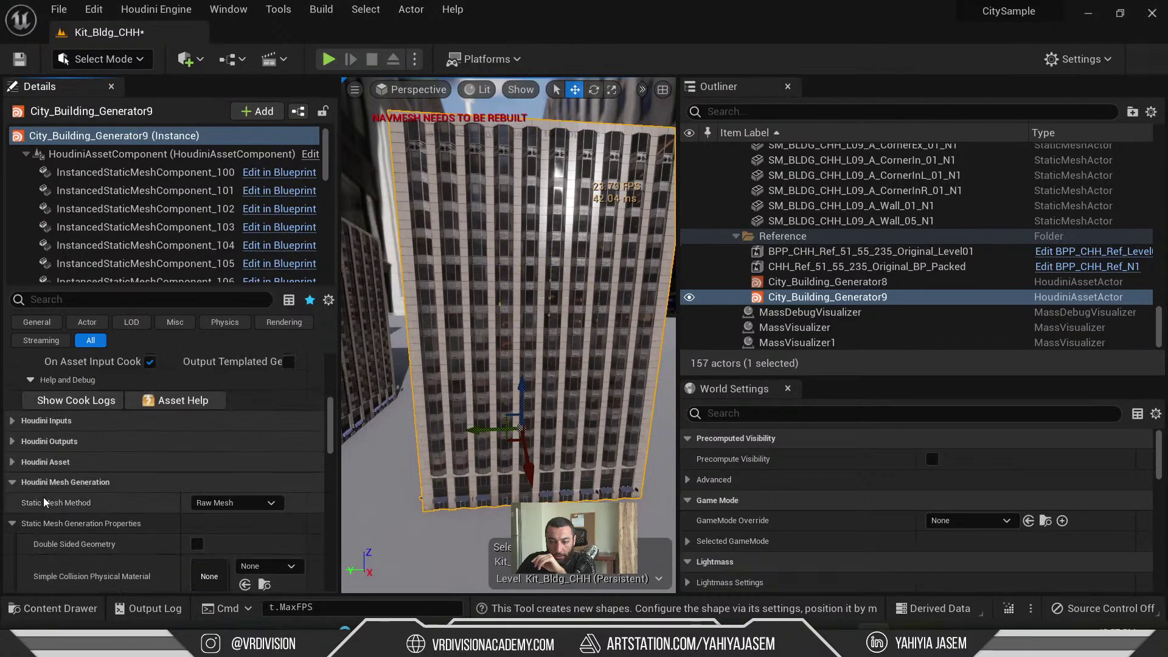
pyautogui.scroll(-2, 34, 505)
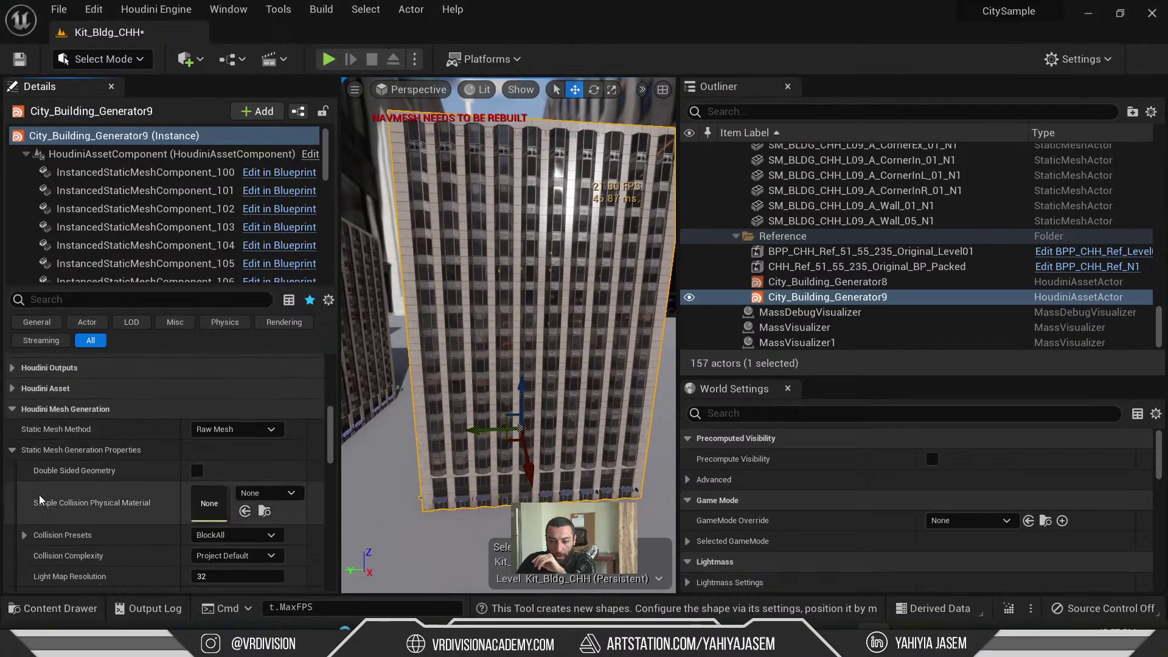
pyautogui.click(12, 450)
pyautogui.click(13, 410)
# - Check the Houdini Proxy Mesh Generation settings, and collapse that section and the HLOD section
pyautogui.click(16, 430)
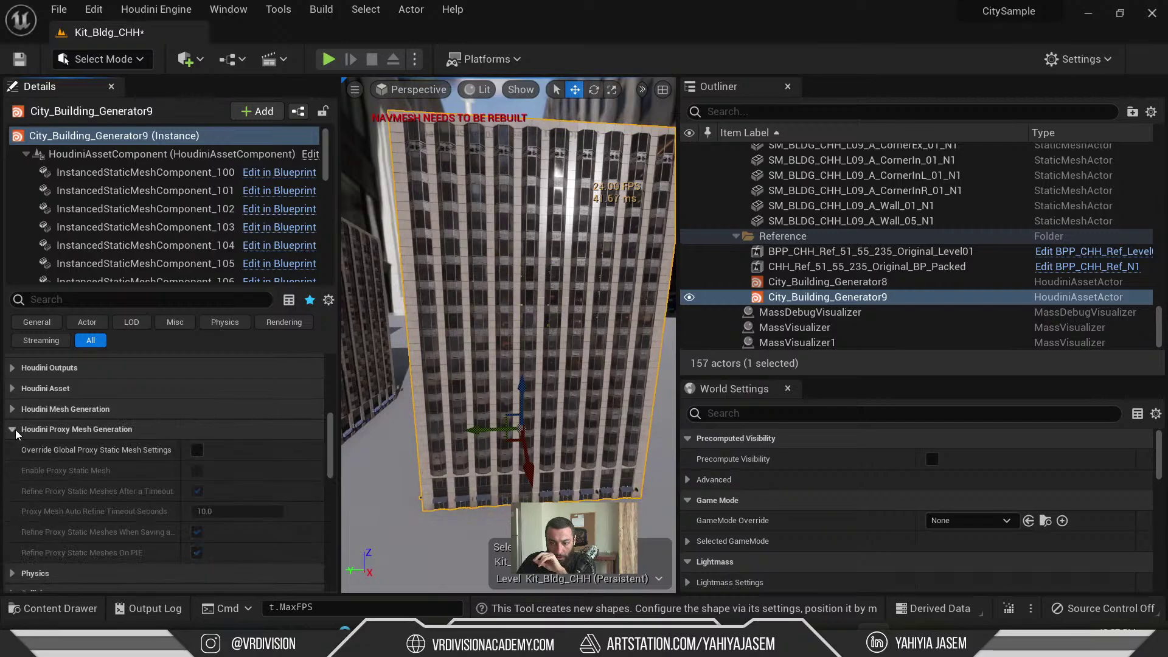
pyautogui.click(16, 430)
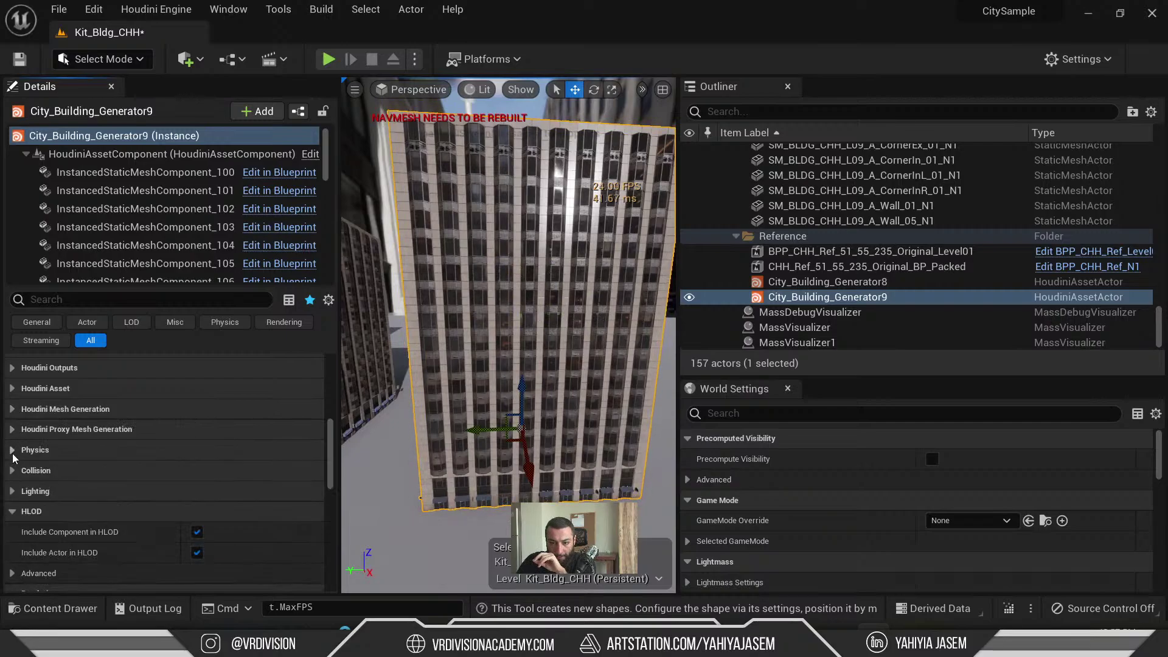
pyautogui.click(12, 513)
pyautogui.moveTo(531, 343); pyautogui.dragTo(556, 325, button='right')
pyautogui.moveTo(513, 383); pyautogui.dragTo(510, 371, button='right')
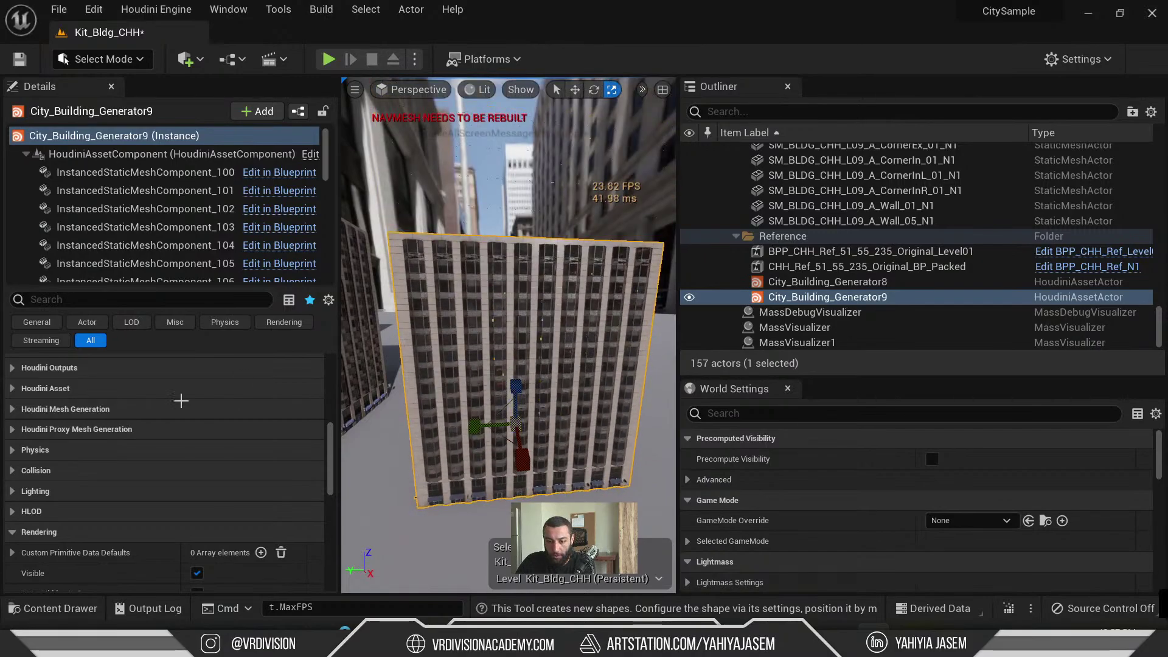
pyautogui.hotkey('ctrl', 'z')
pyautogui.press('w')
# - Reopen the City_Building_Generator Houdini asset, check its source file path, and open and cancel the source file browser
pyautogui.click(20, 390)
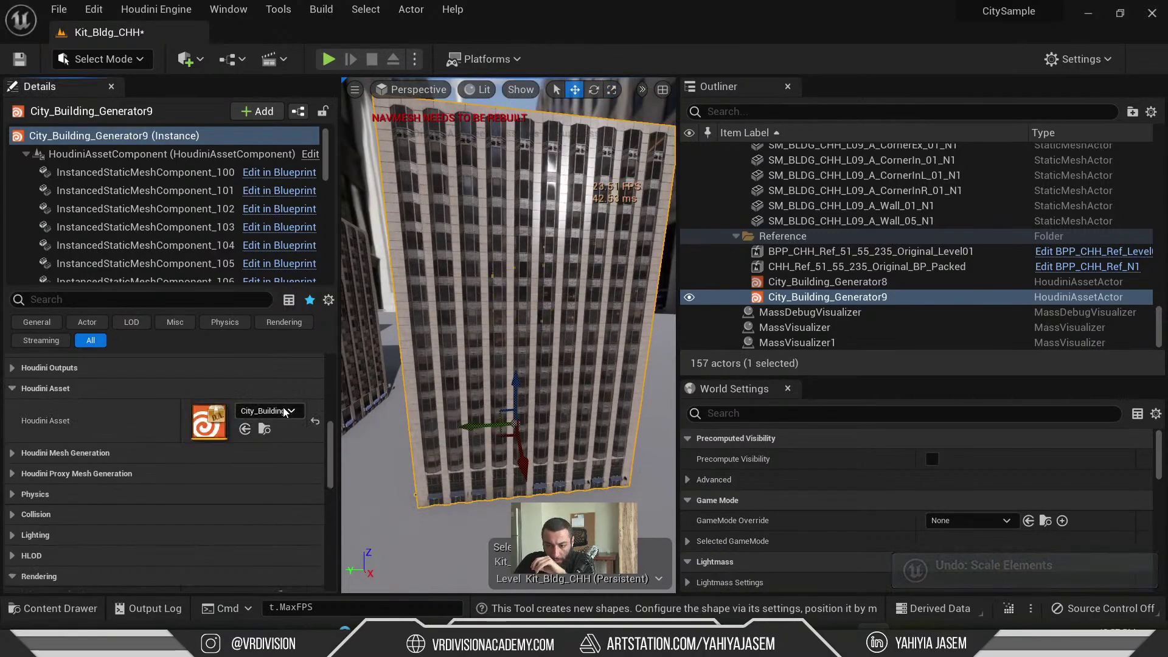
pyautogui.doubleClick(208, 432)
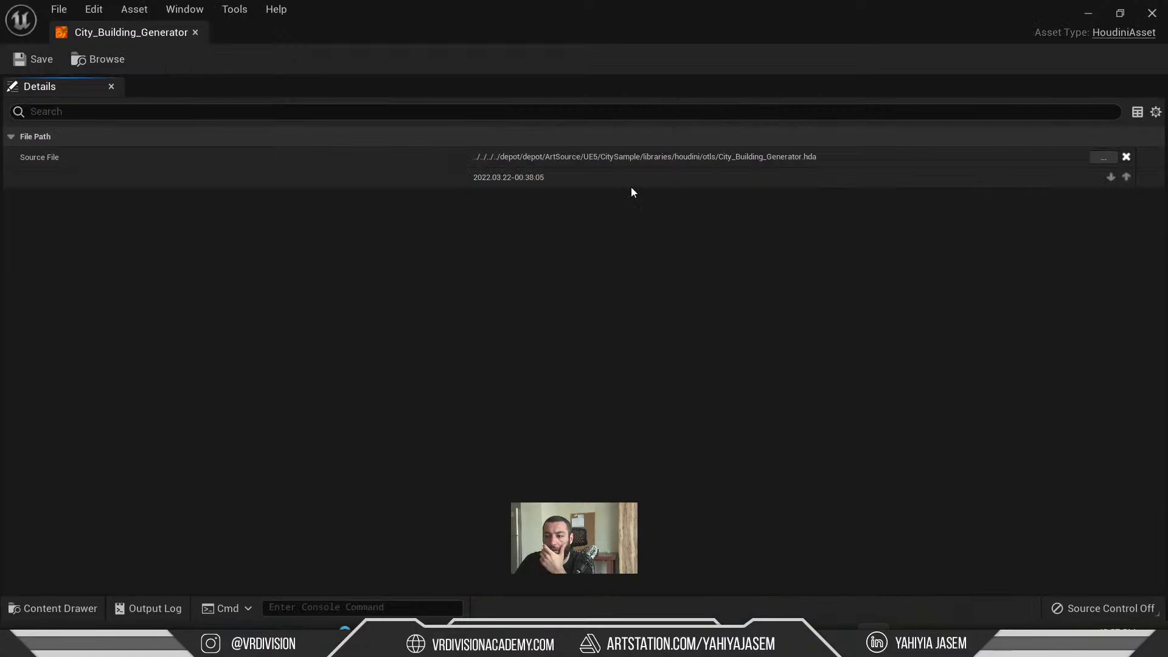
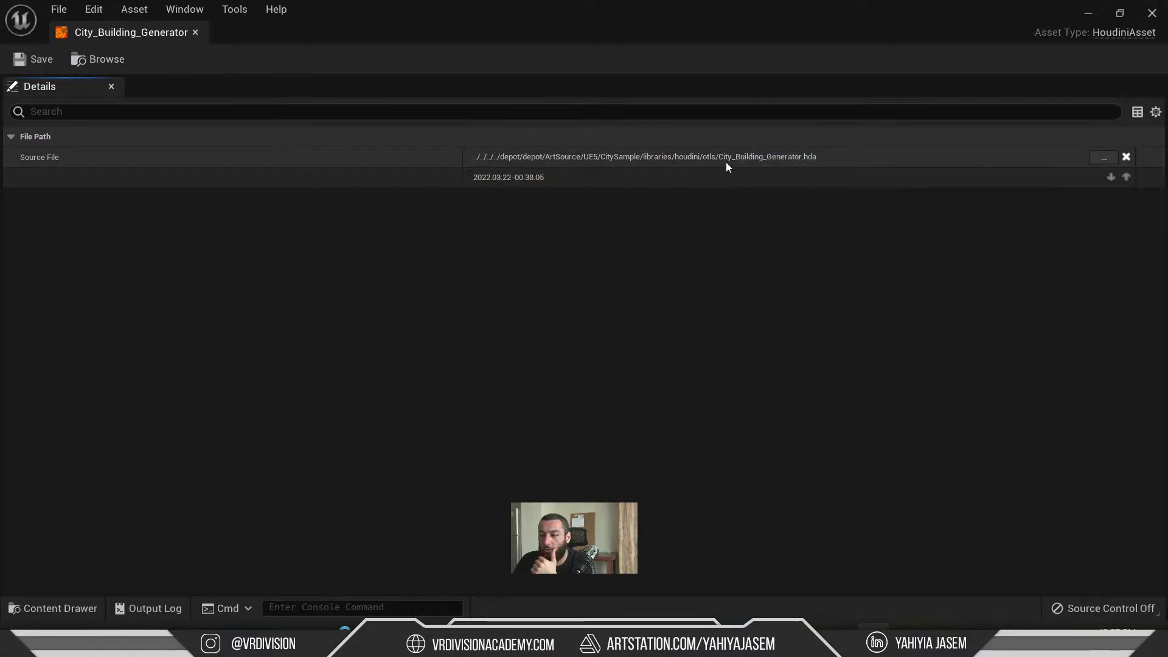
pyautogui.click(279, 144)
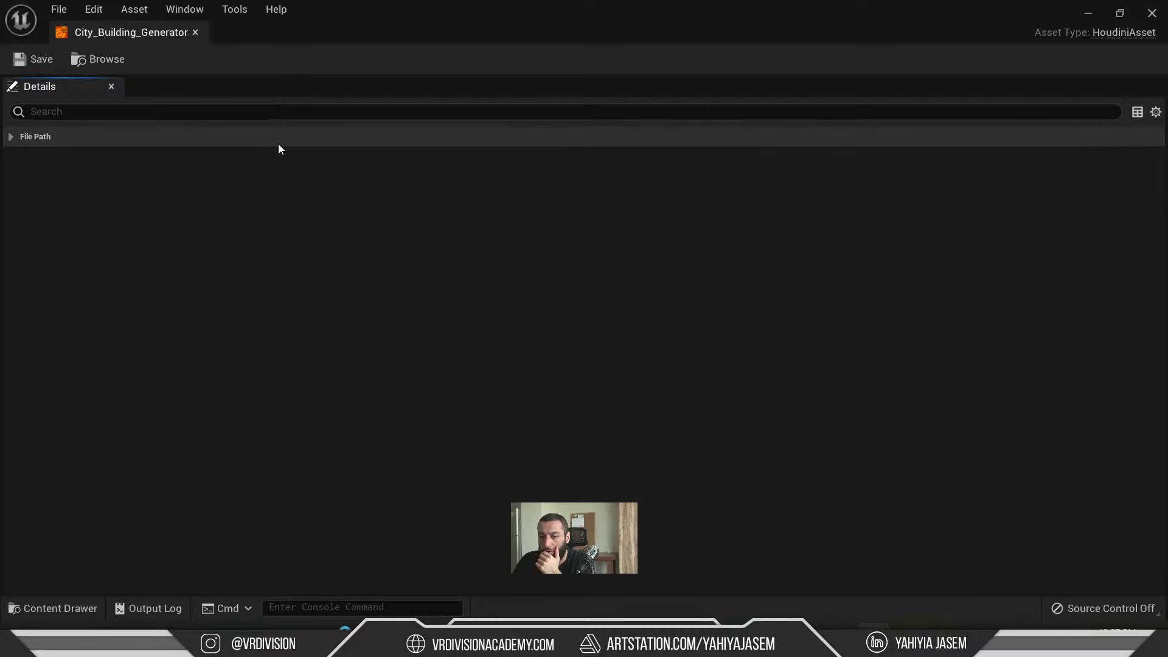
pyautogui.click(279, 145)
pyautogui.click(1097, 159)
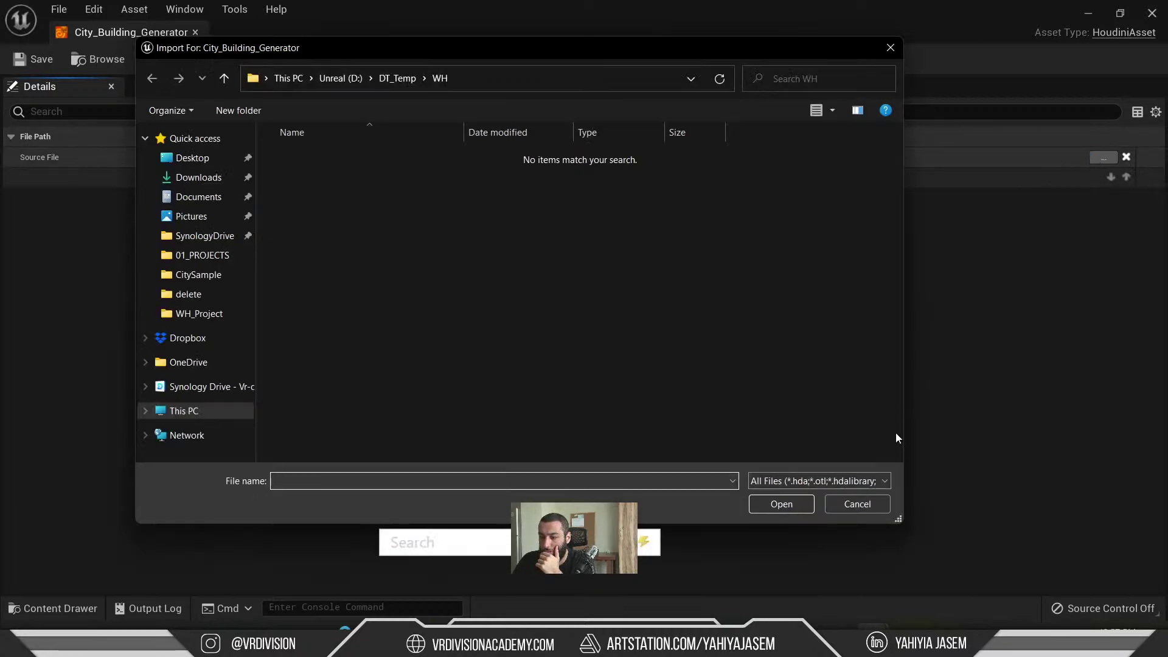
pyautogui.click(877, 503)
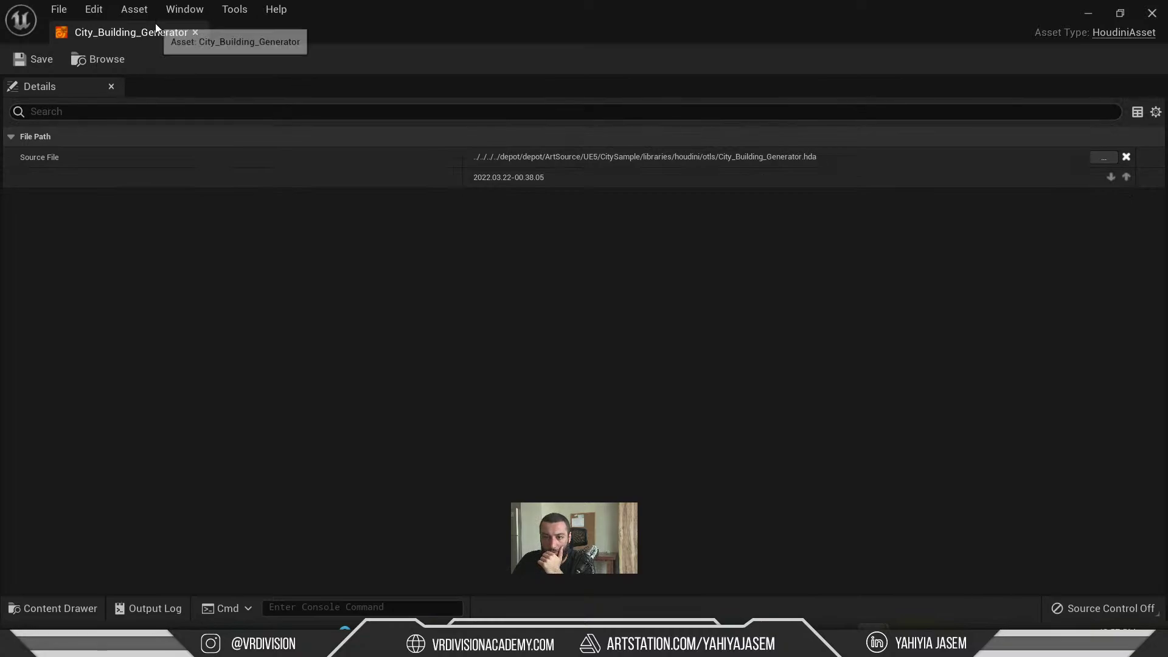
# - Close the City_Building_Generator asset editor and inspect the City_Building_Generator9 building from several sides in the level
pyautogui.click(195, 32)
pyautogui.scroll(3, 310, 426)
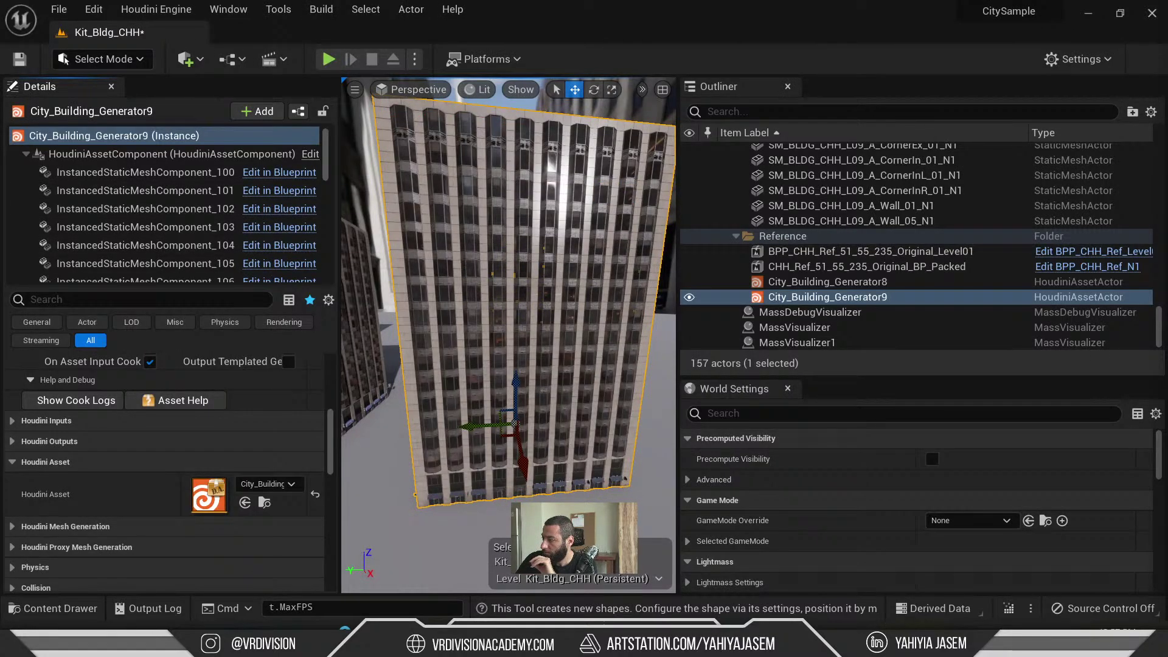
pyautogui.moveTo(444, 394)
pyautogui.keyDown('alt'); pyautogui.mouseDown()
pyautogui.moveTo(420, 395)
pyautogui.moveTo(457, 393)
pyautogui.mouseUp(); pyautogui.keyUp('alt')
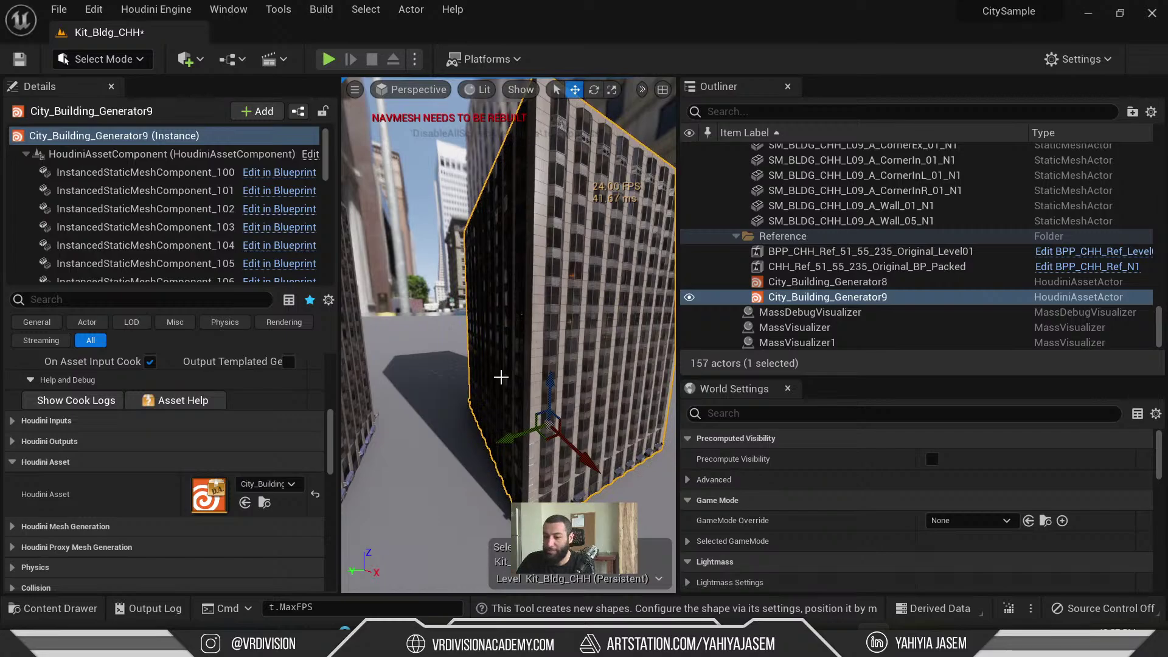
pyautogui.keyDown('alt'); pyautogui.moveTo(501, 377); pyautogui.dragTo(563, 395); pyautogui.keyUp('alt')
pyautogui.keyDown('alt'); pyautogui.moveTo(491, 315); pyautogui.dragTo(483, 208); pyautogui.keyUp('alt')
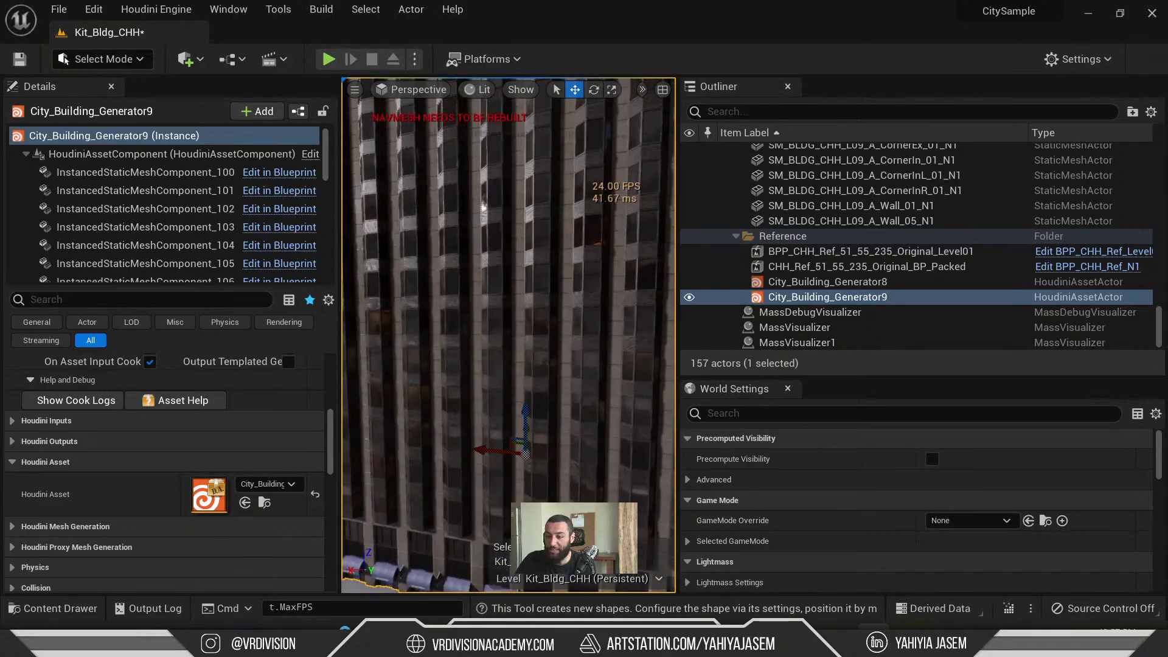
# - Select City_Building_Generator8 and review its bake settings and the options under Houdini Parameters
pyautogui.click(778, 283)
pyautogui.keyDown('alt'); pyautogui.moveTo(476, 313); pyautogui.dragTo(496, 319); pyautogui.keyUp('alt')
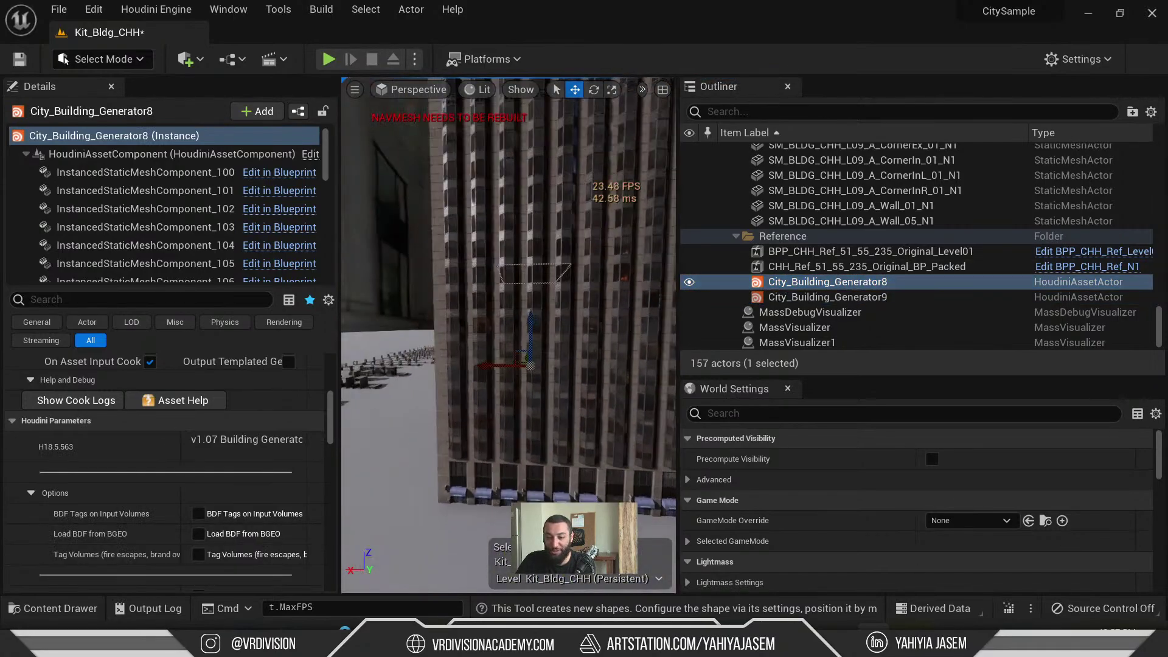
pyautogui.scroll(5, 264, 510)
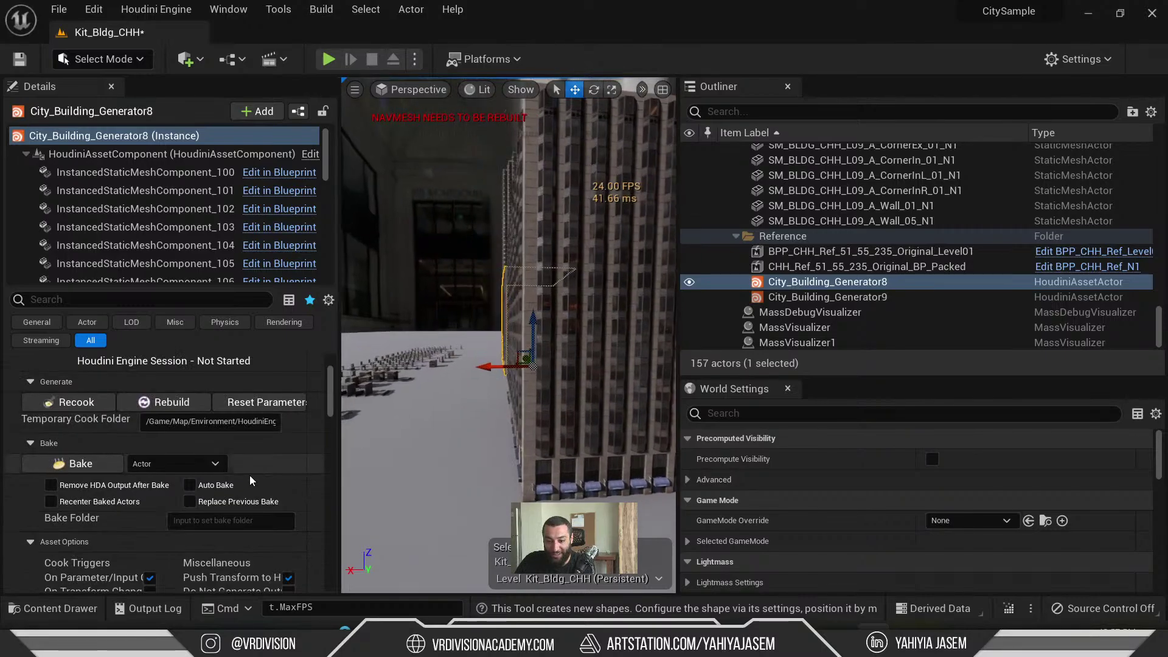
pyautogui.scroll(-6, 250, 481)
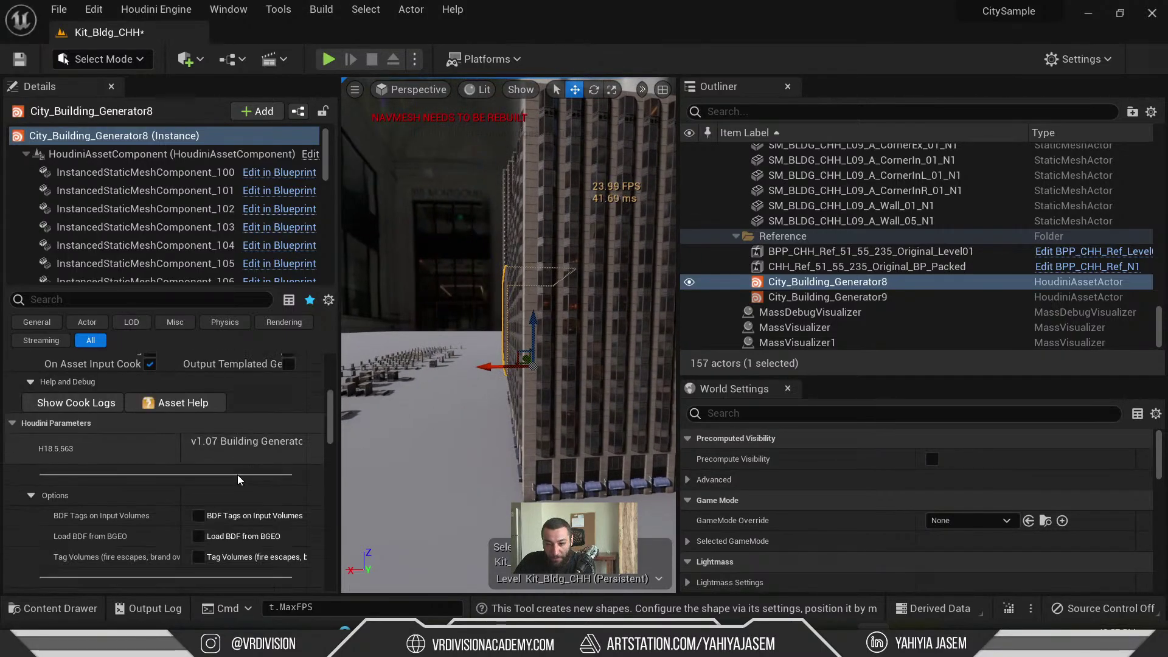
pyautogui.scroll(-1, 231, 493)
pyautogui.scroll(-2, 181, 480)
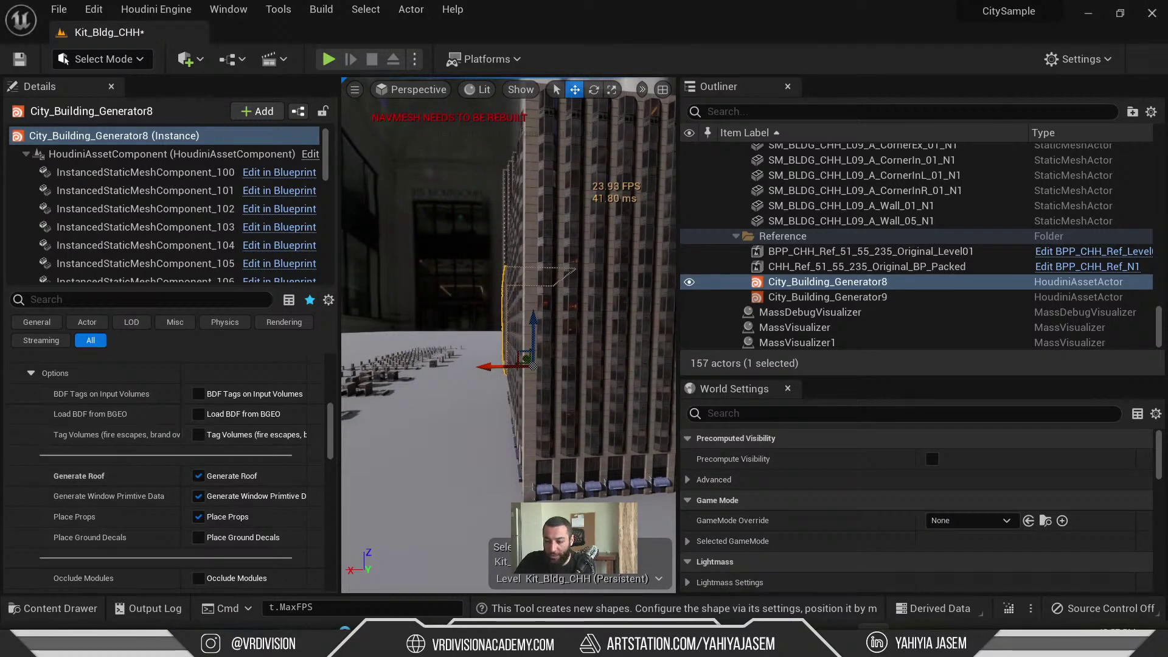
# - Switch to the browser, open the Unreal Engine channel's video The Matrix Awakens: Generating a World, highlight "Generating a World" in its title, and pause playback
pyautogui.moveTo(377, 642)
pyautogui.click(426, 554)
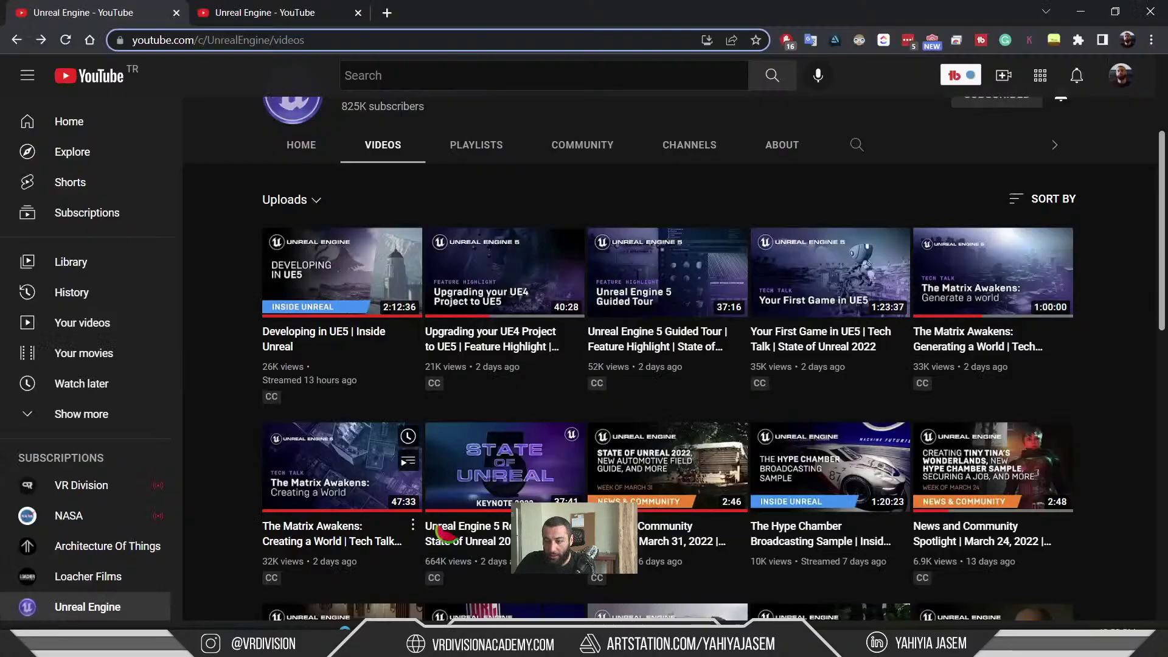
pyautogui.click(961, 346)
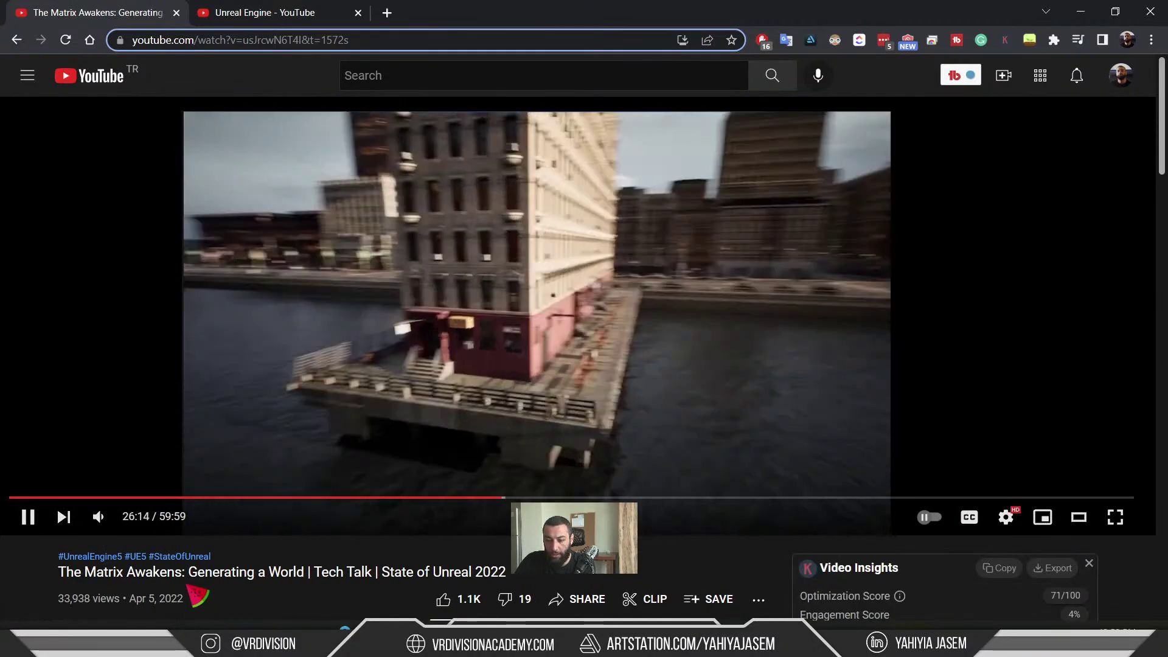
pyautogui.moveTo(187, 572); pyautogui.dragTo(312, 583)
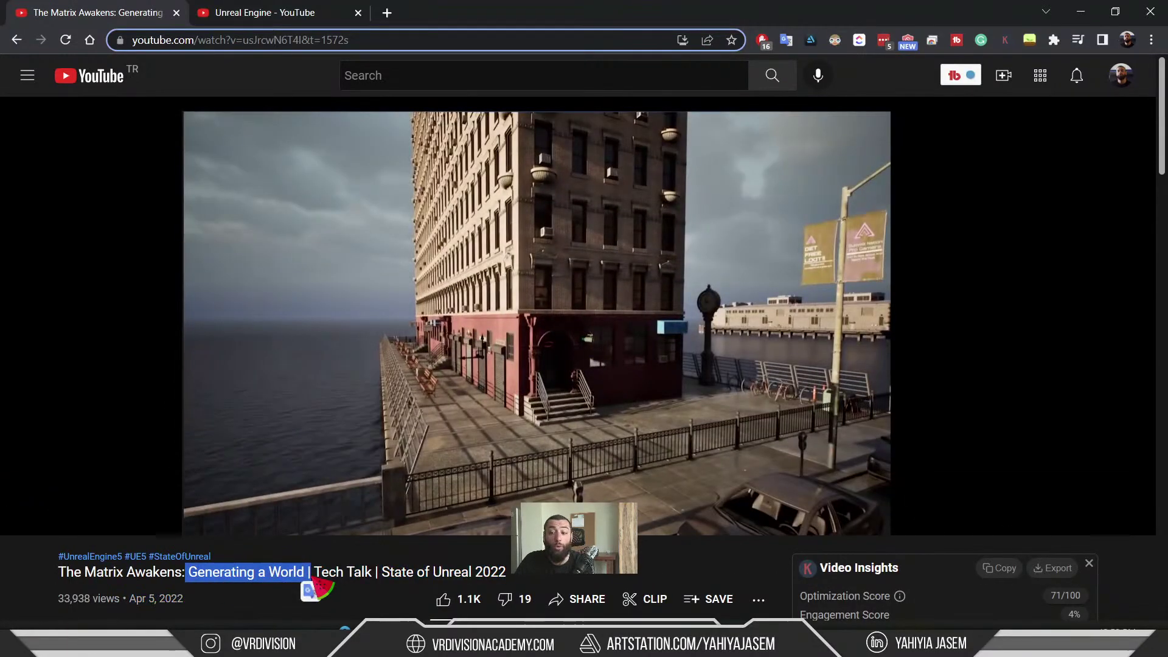
pyautogui.click(250, 521)
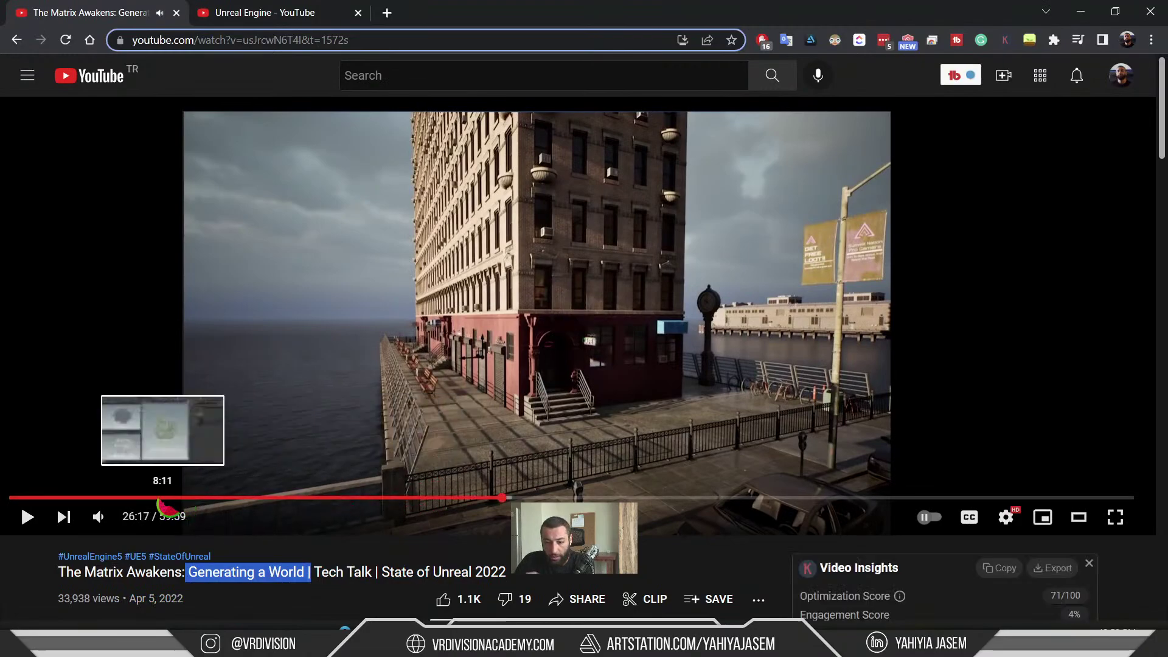
# - Skim the talk's slides from about 7 minutes to 52:04, and minimize the browser to return to the Unreal editor
pyautogui.click(144, 498)
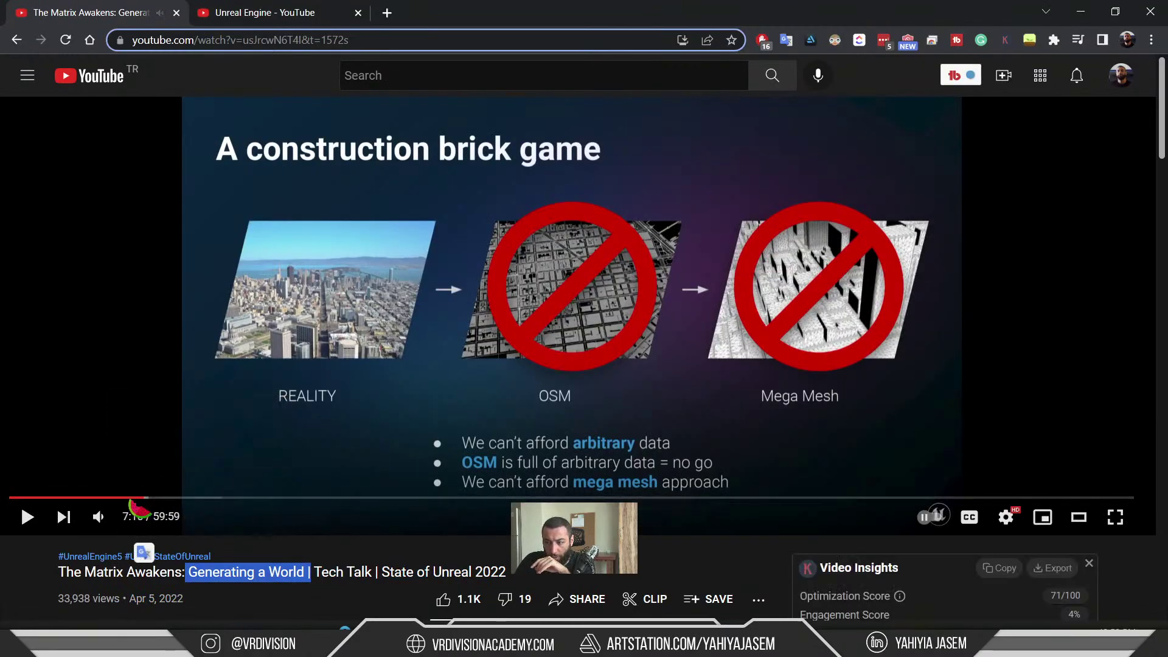
pyautogui.click(298, 498)
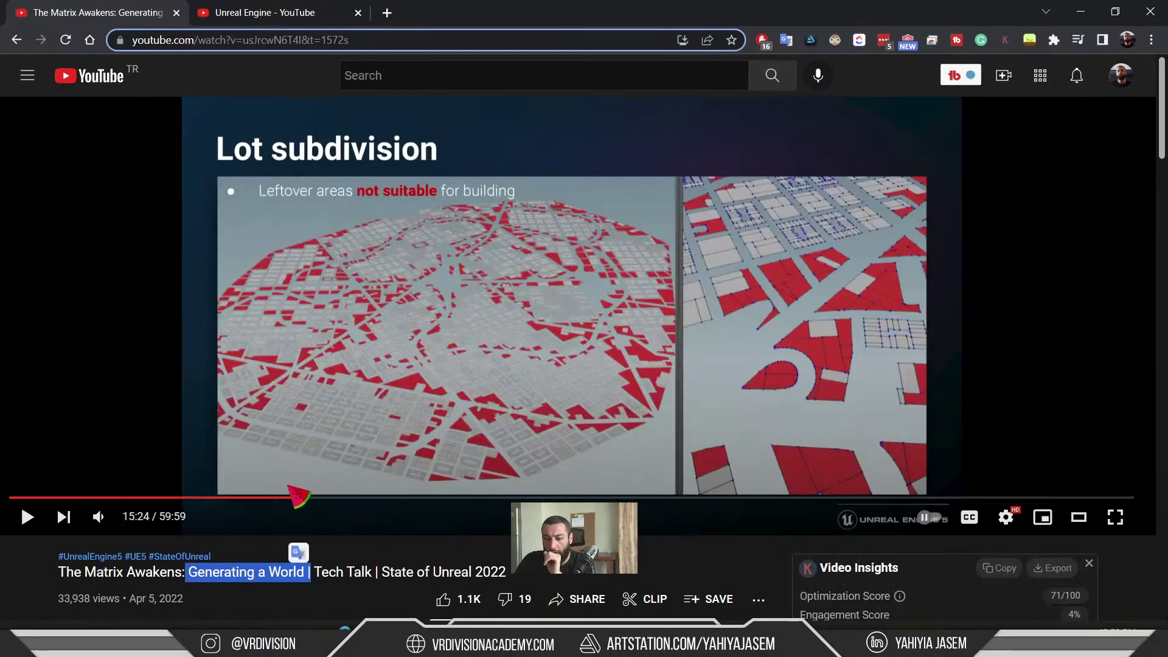
pyautogui.click(339, 498)
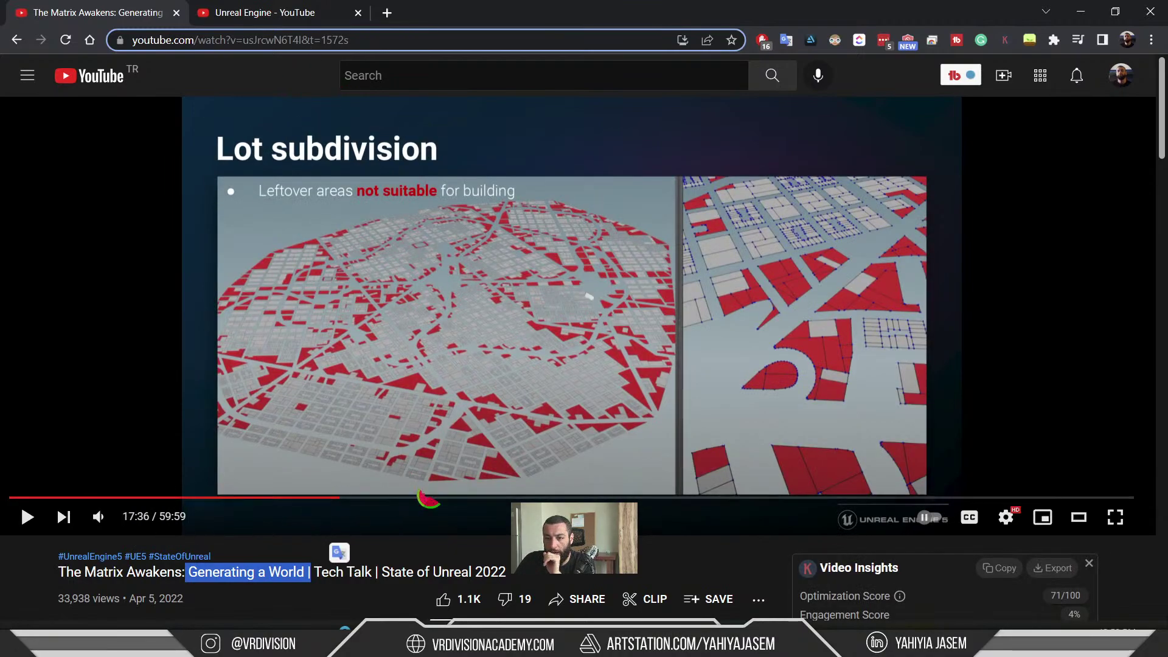
pyautogui.click(419, 498)
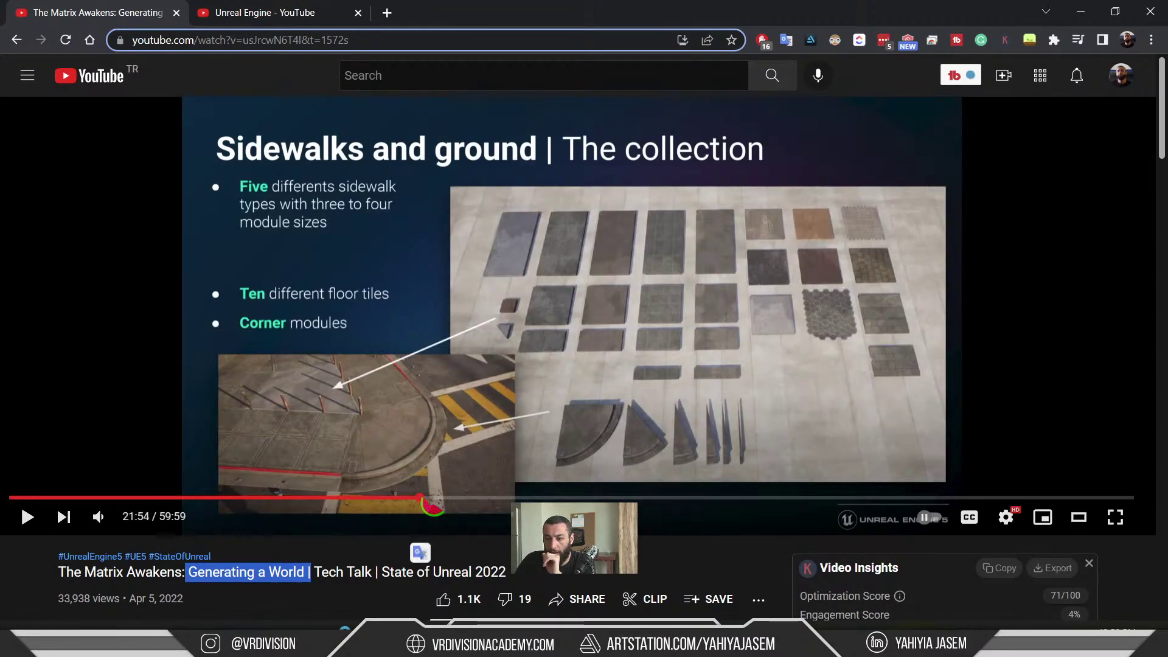
pyautogui.click(561, 497)
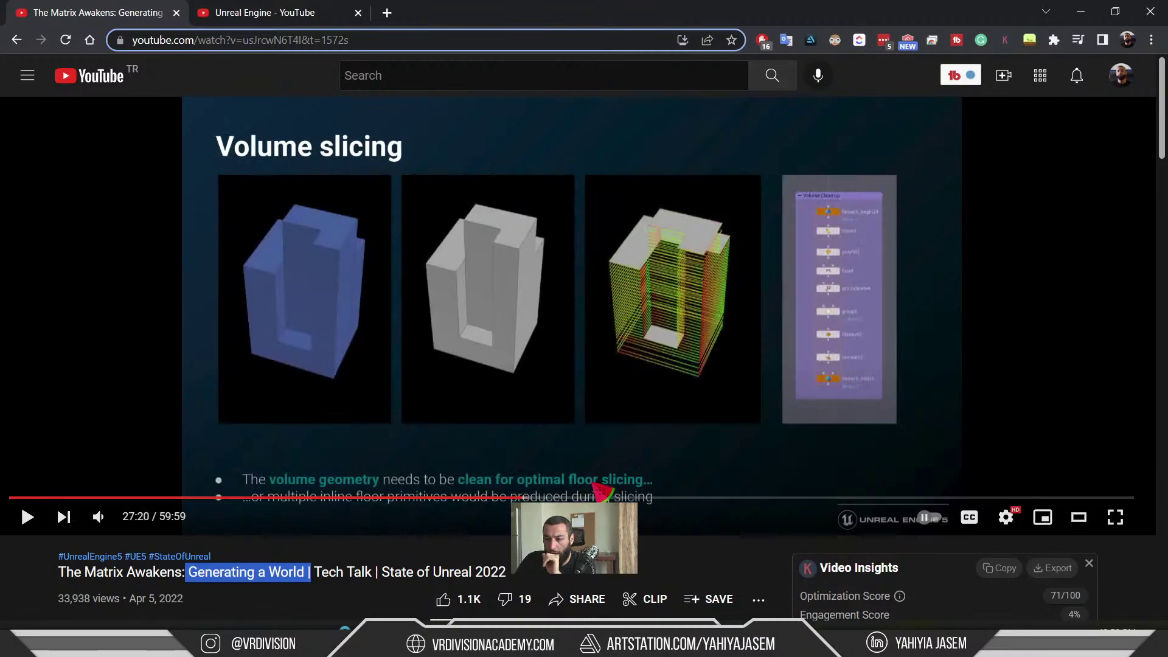
pyautogui.click(622, 497)
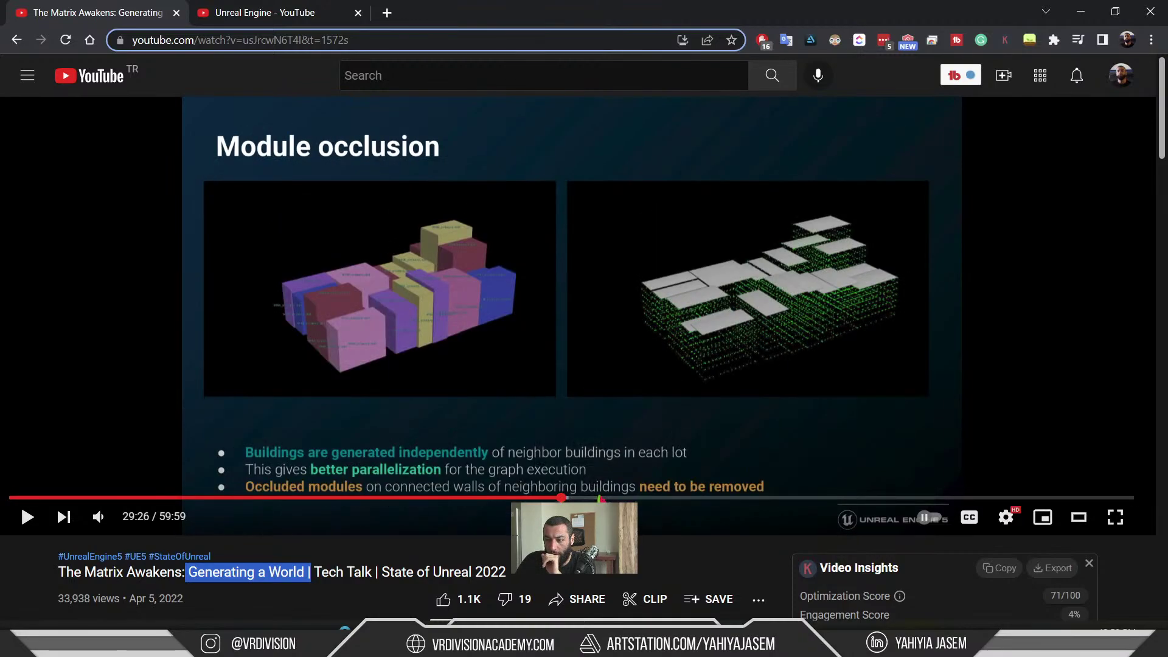
pyautogui.click(690, 497)
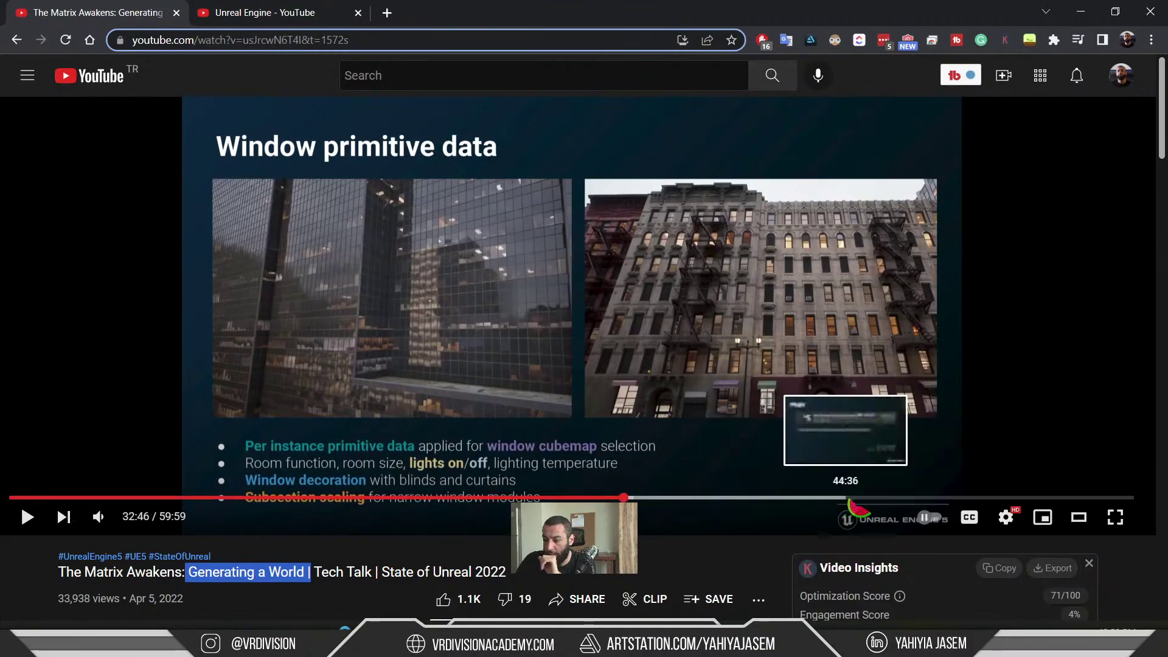
pyautogui.click(889, 498)
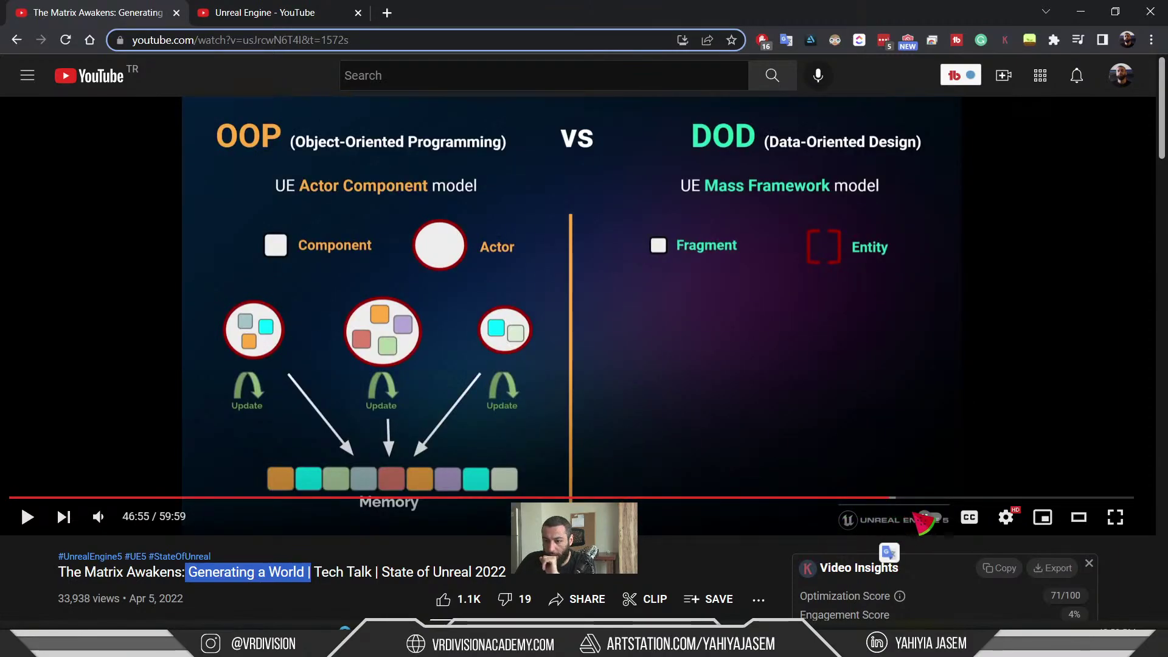
pyautogui.click(986, 498)
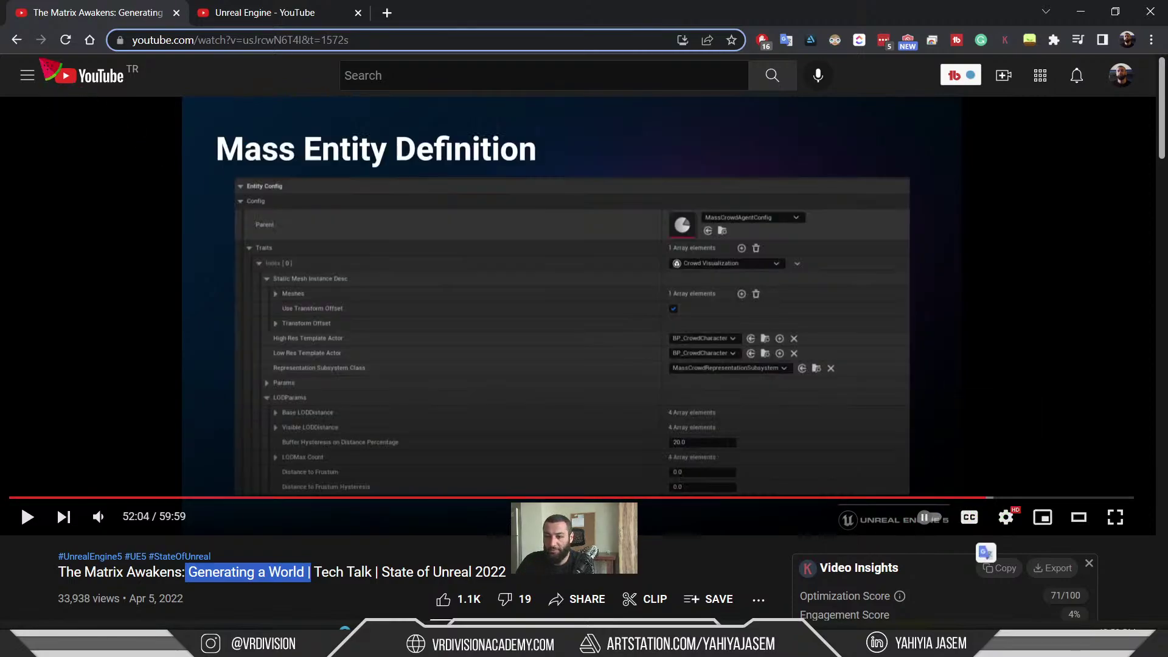
pyautogui.click(1095, 5)
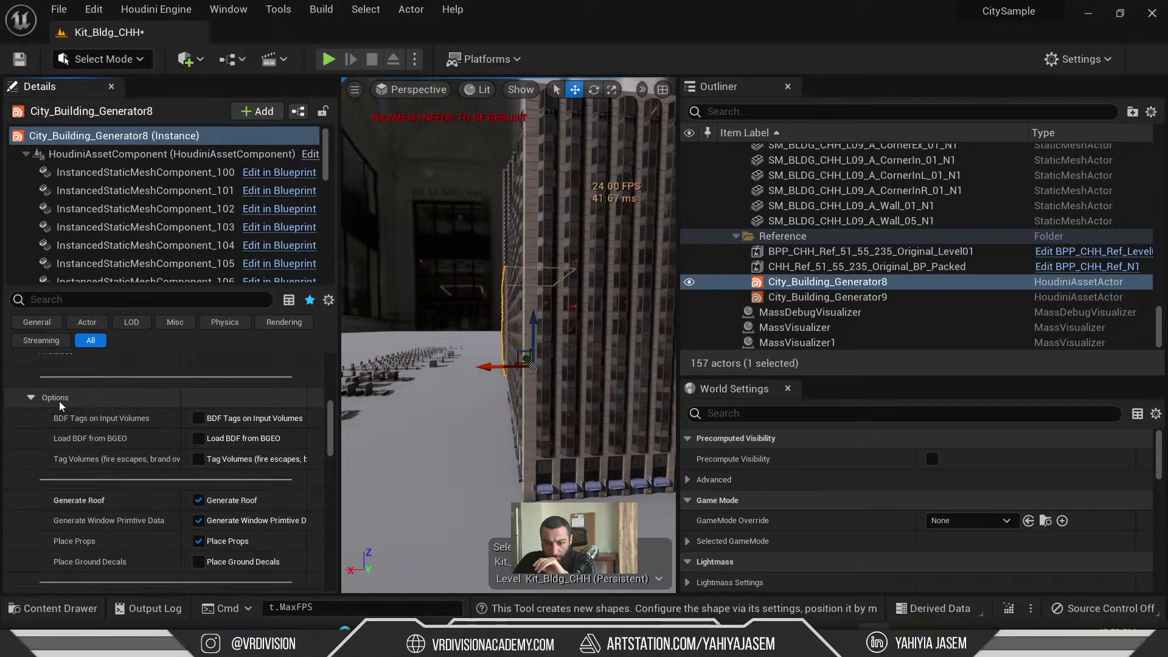
# - Look over City_Building_Generator8's generate, bake and asset options, and focus the view on its building
pyautogui.scroll(5, 56, 421)
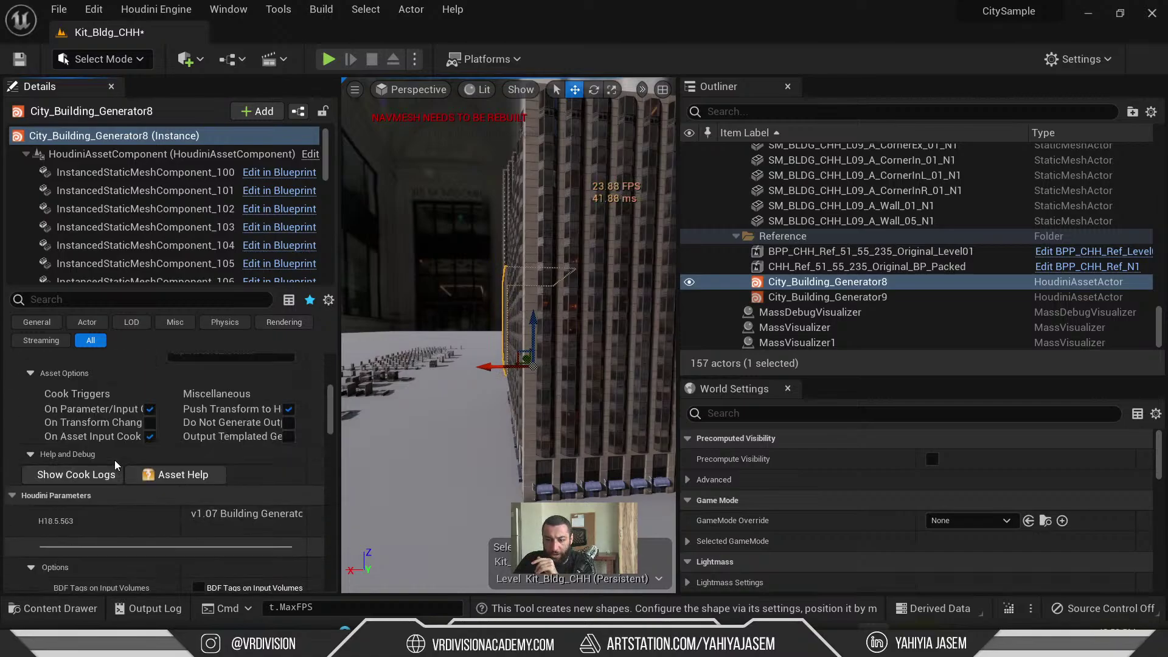
pyautogui.scroll(5, 115, 460)
pyautogui.press('f')
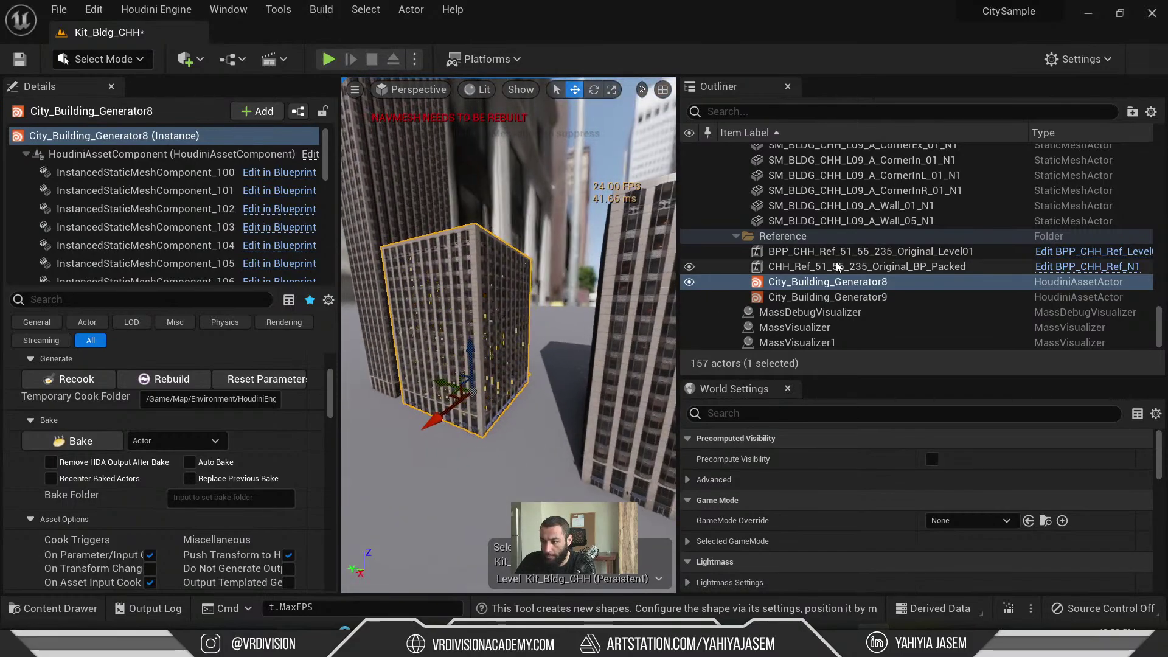
# - Select CHH_Ref_51_55_235_Original_BP_Packed, focus on it, and look through its level, rendering, replication and collision details
pyautogui.click(837, 267)
pyautogui.press('f')
pyautogui.scroll(-2, 181, 499)
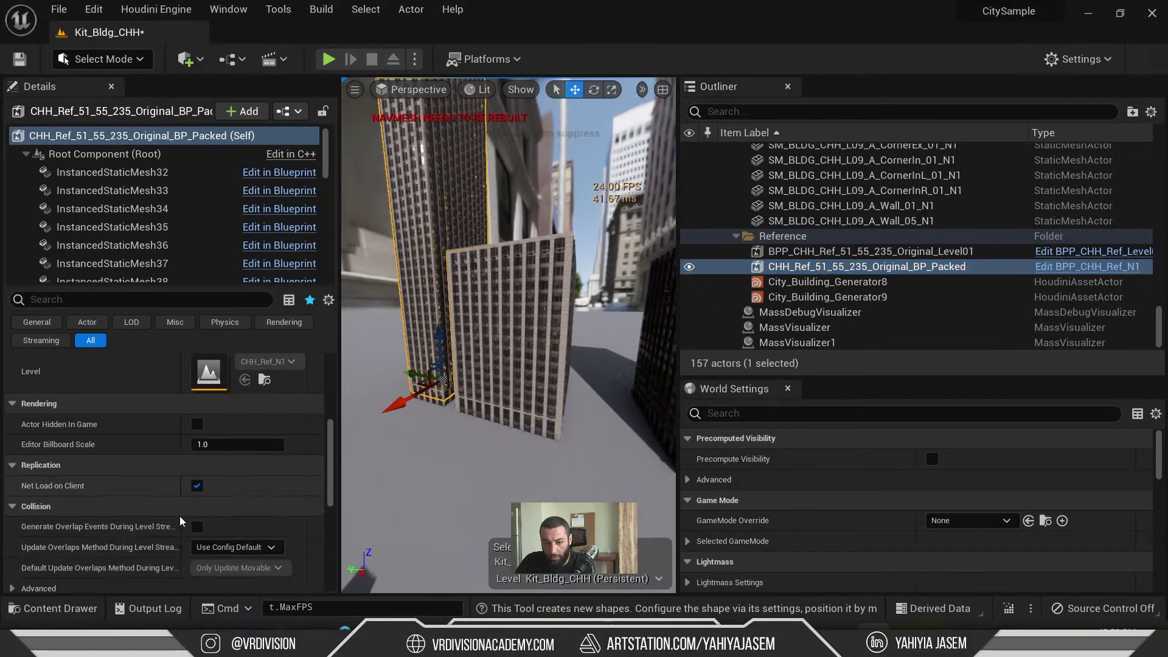
pyautogui.scroll(-3, 188, 508)
# - Focus on the City_Building_Generator8 building again, and select the neighbouring City_Building_Generator9 building for comparison
pyautogui.click(828, 282)
pyautogui.press('f')
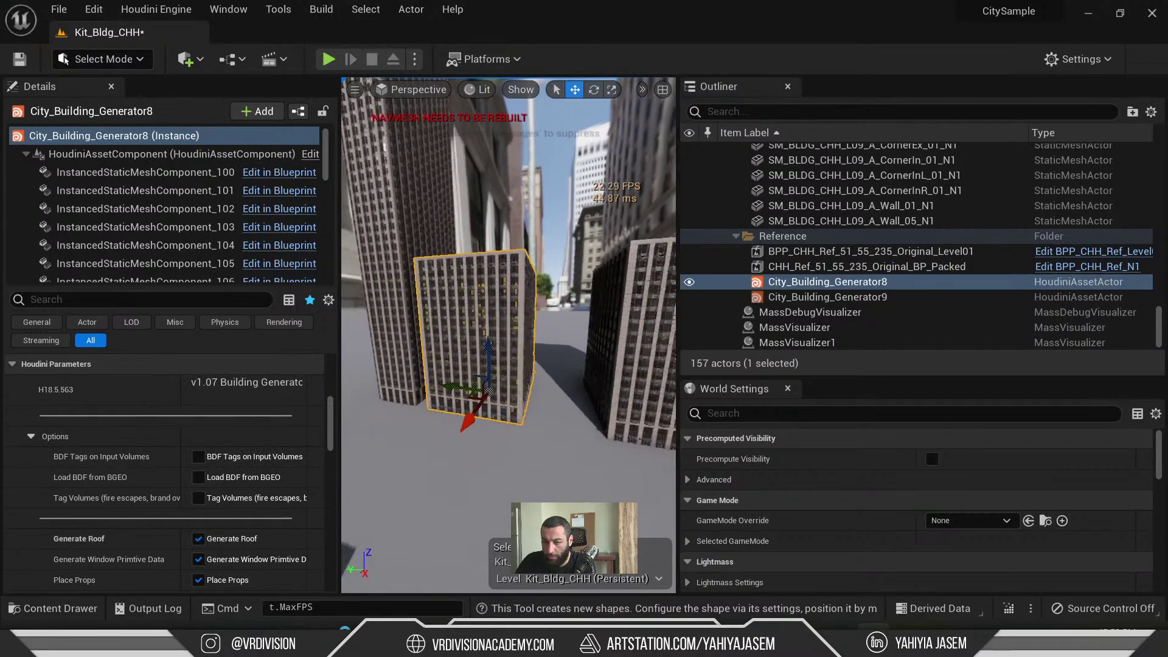
pyautogui.click(558, 345)
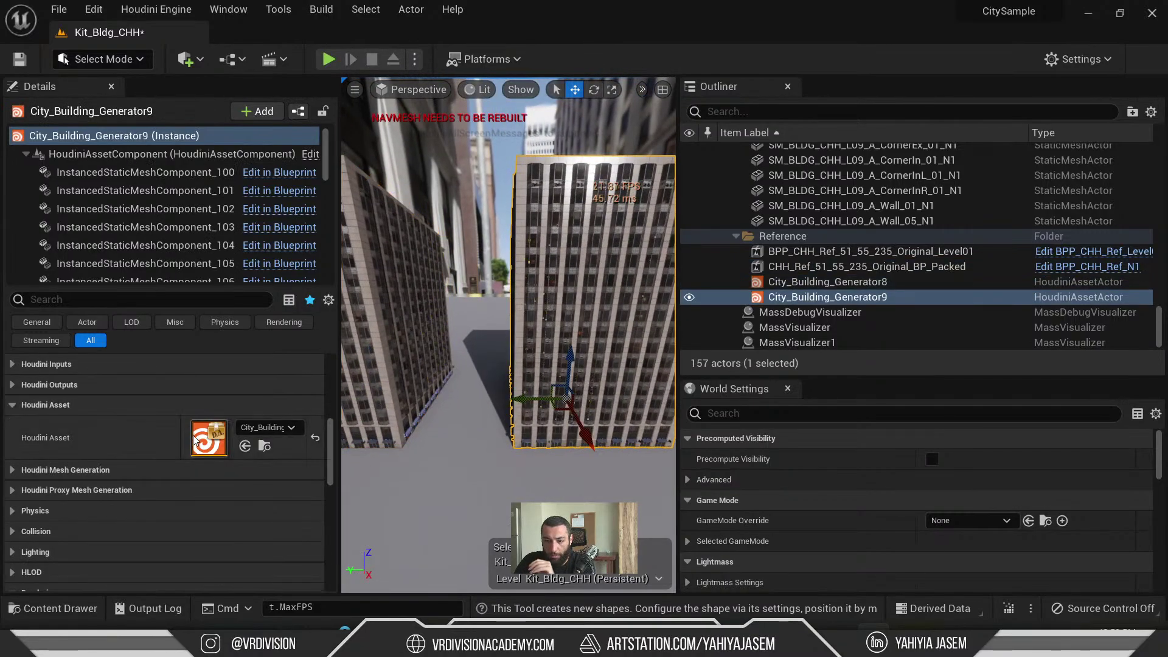
# - Collapse City_Building_Generator9's Houdini Asset section, review the Static Mesh Generation Properties, and collapse Houdini Mesh Generation
pyautogui.click(46, 406)
pyautogui.click(42, 425)
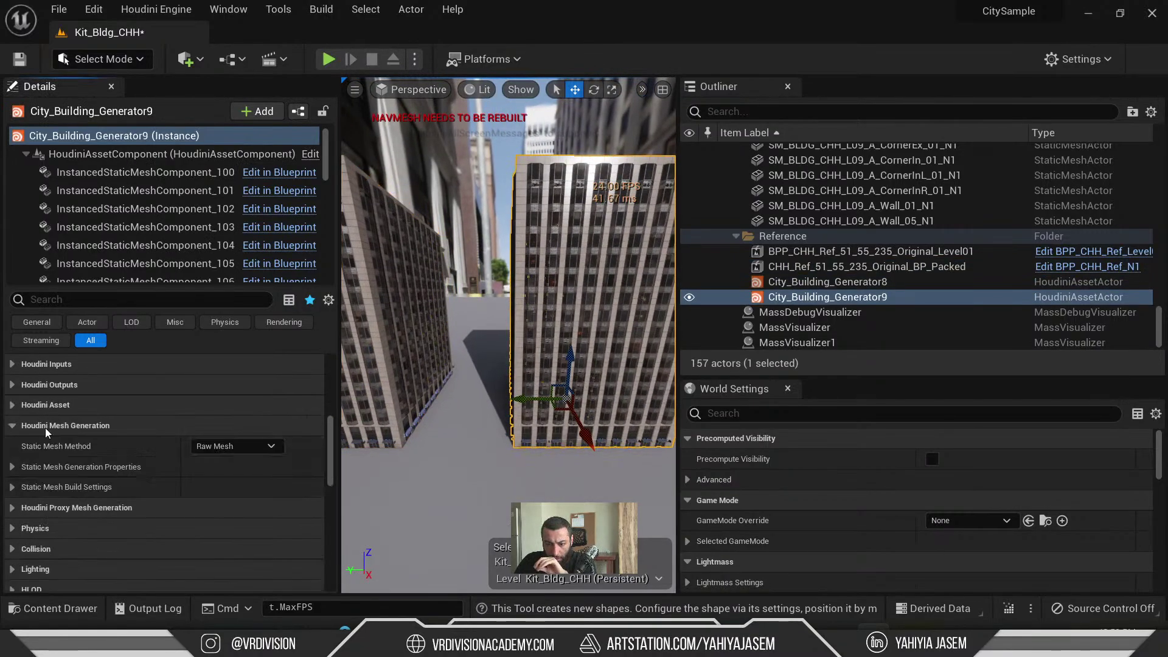
pyautogui.click(13, 467)
pyautogui.scroll(-2, 49, 477)
pyautogui.scroll(1, 27, 418)
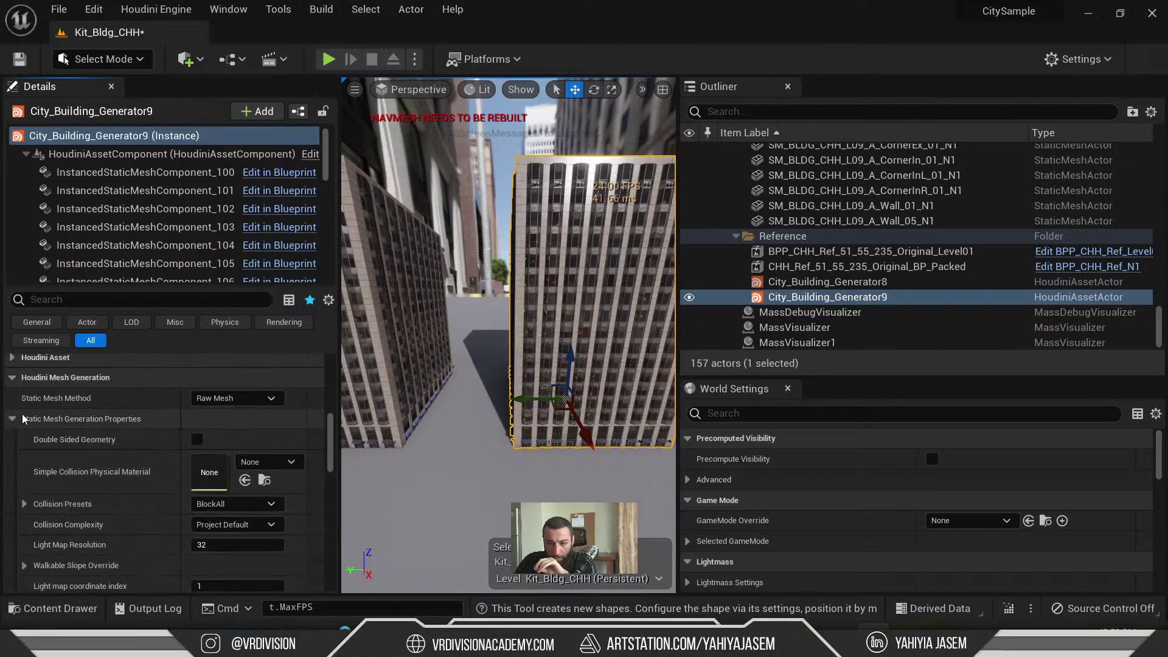
pyautogui.click(22, 415)
pyautogui.click(19, 382)
# - Check the Houdini Proxy Mesh Generation and Physics settings of City_Building_Generator9, collapsing each section after viewing
pyautogui.click(16, 399)
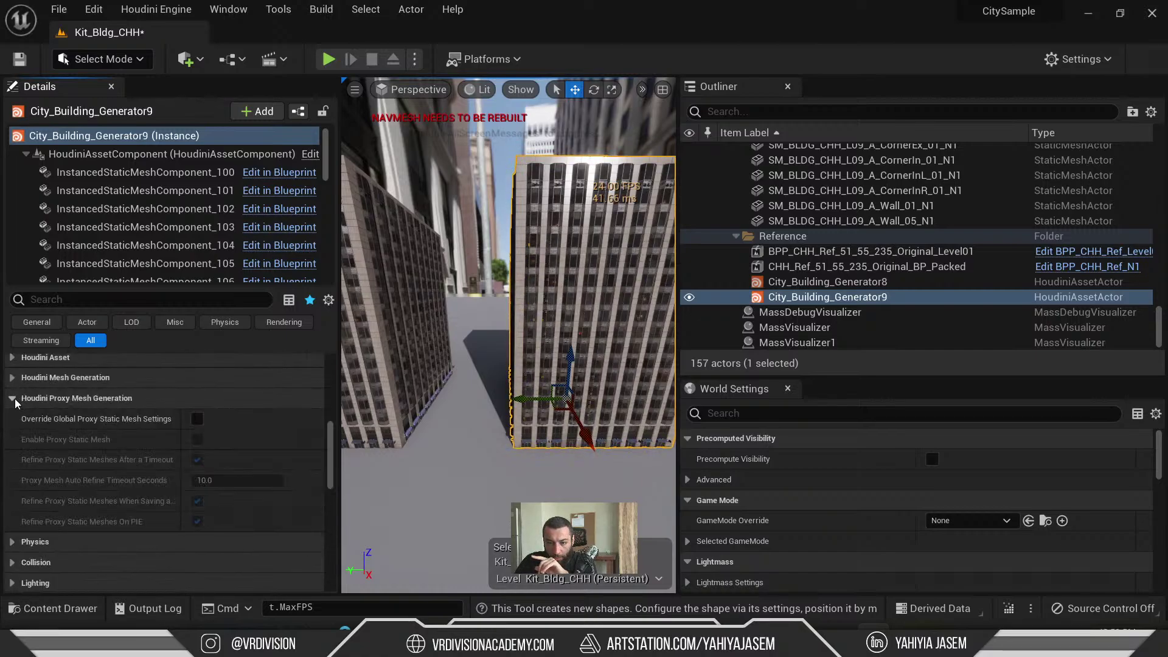
pyautogui.click(14, 400)
pyautogui.click(13, 418)
pyautogui.scroll(-3, 36, 454)
pyautogui.scroll(2, 30, 451)
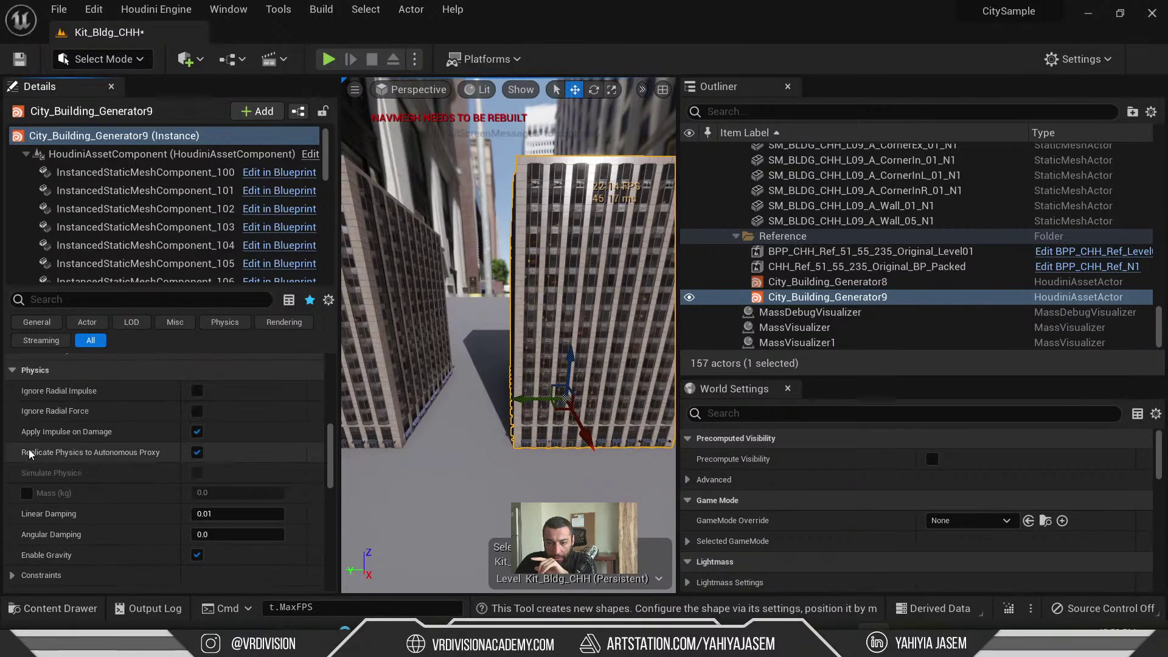
pyautogui.click(27, 376)
# - Check the Collision and Lighting settings, and collapse them along with the Rendering, Navigation, Tags and Cooking sections
pyautogui.click(26, 391)
pyautogui.click(24, 392)
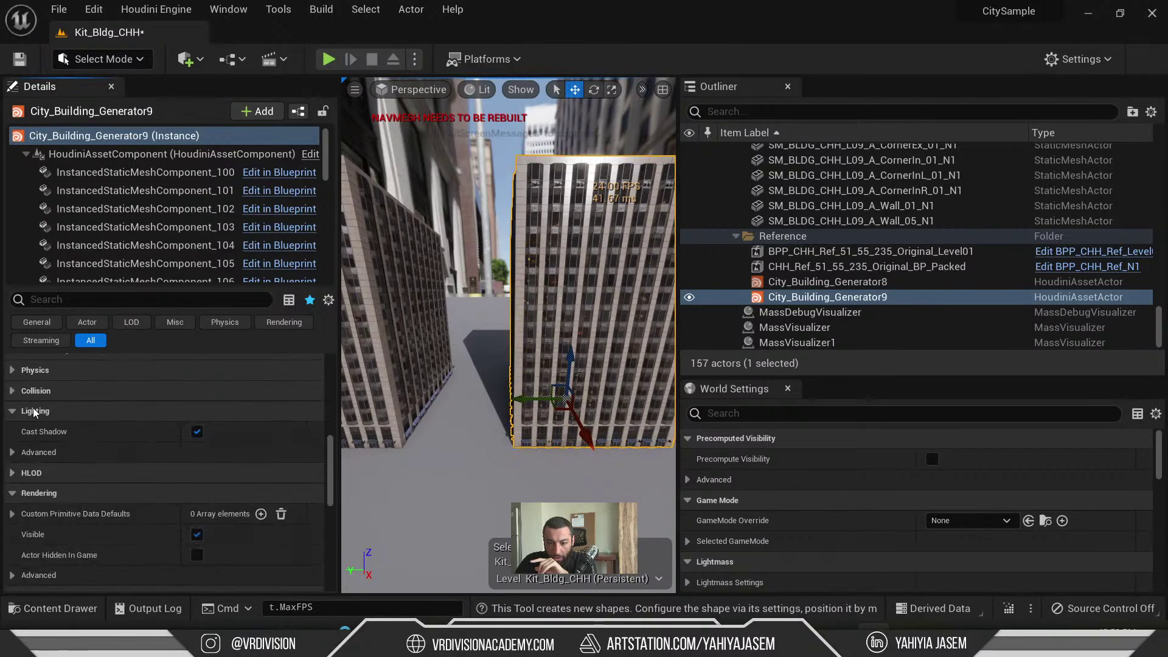
pyautogui.click(34, 450)
pyautogui.click(33, 473)
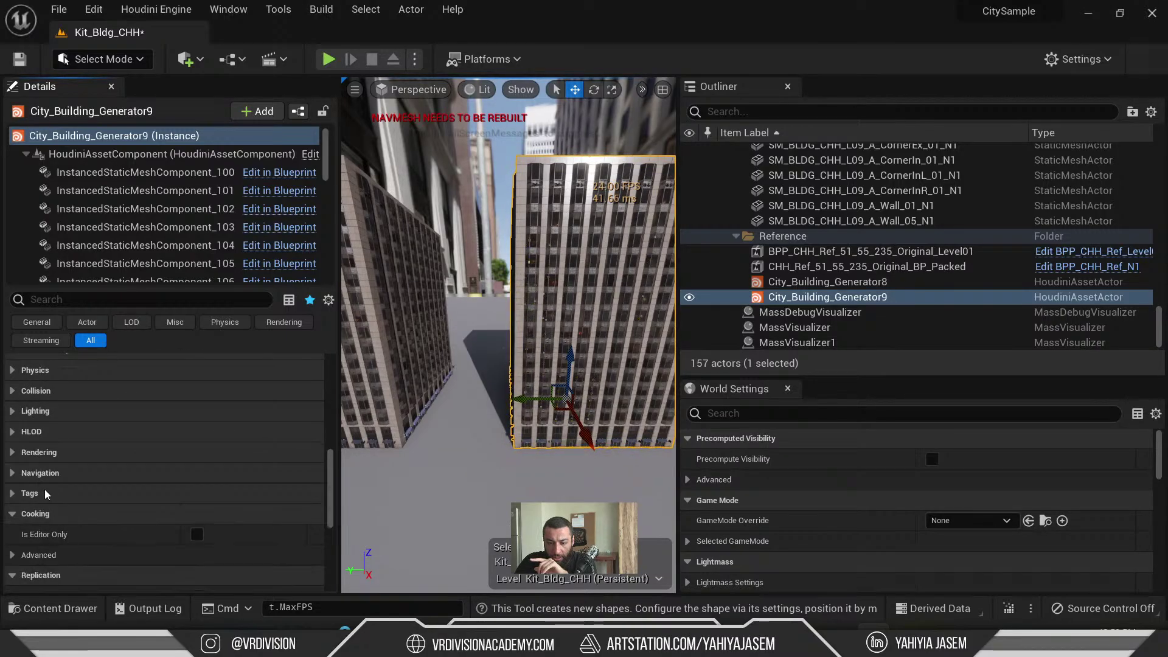
pyautogui.click(46, 492)
pyautogui.click(42, 514)
# - Expand the Houdini Inputs section of City_Building_Generator9 to examine its sub-network input settings
pyautogui.scroll(2, 32, 388)
pyautogui.scroll(3, 24, 401)
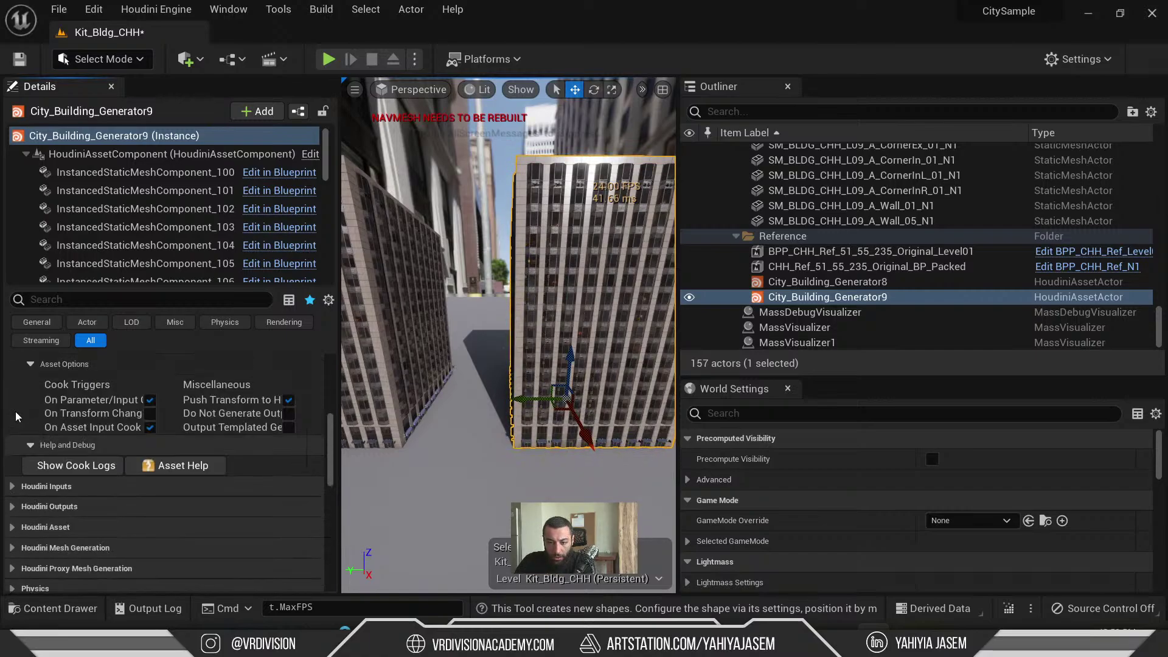
pyautogui.scroll(-1, 16, 417)
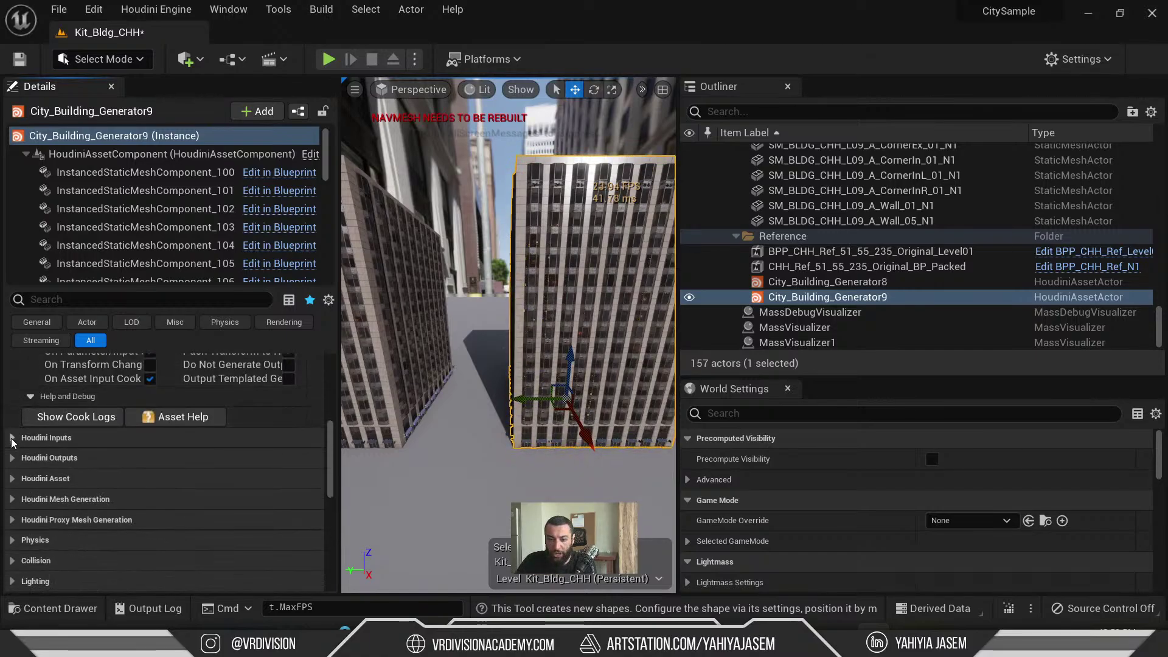
pyautogui.click(10, 441)
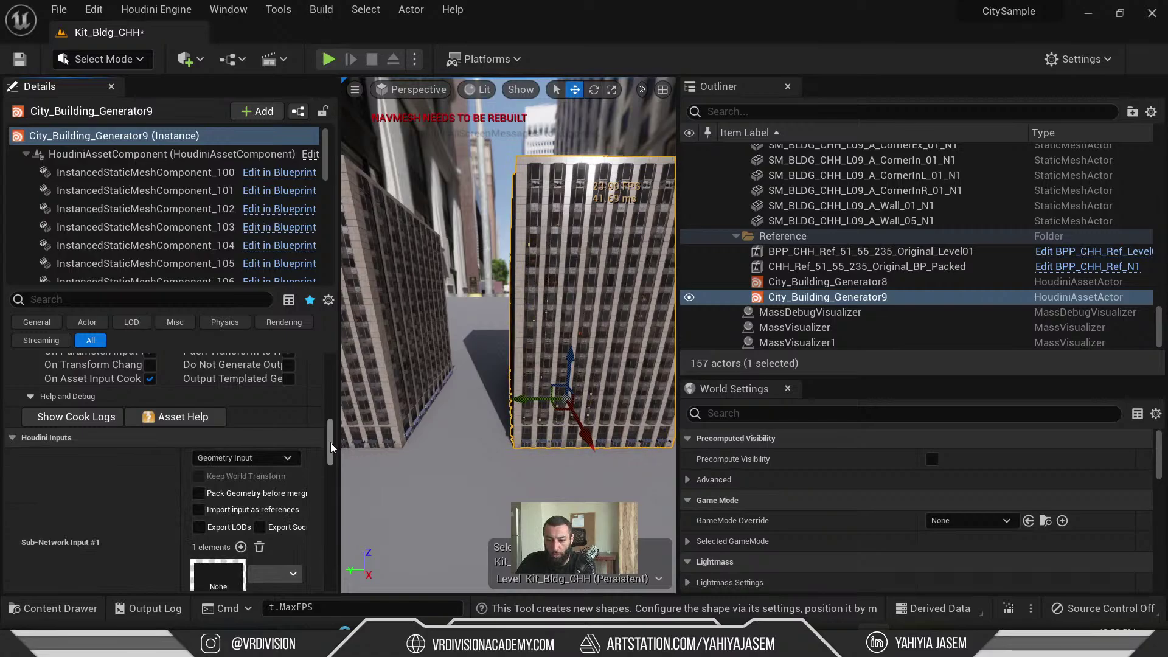
# - Expand the Houdini Outputs section of City_Building_Generator9 and examine its instancer meshes and their transform offsets
pyautogui.scroll(-5, 331, 443)
pyautogui.scroll(3, 44, 462)
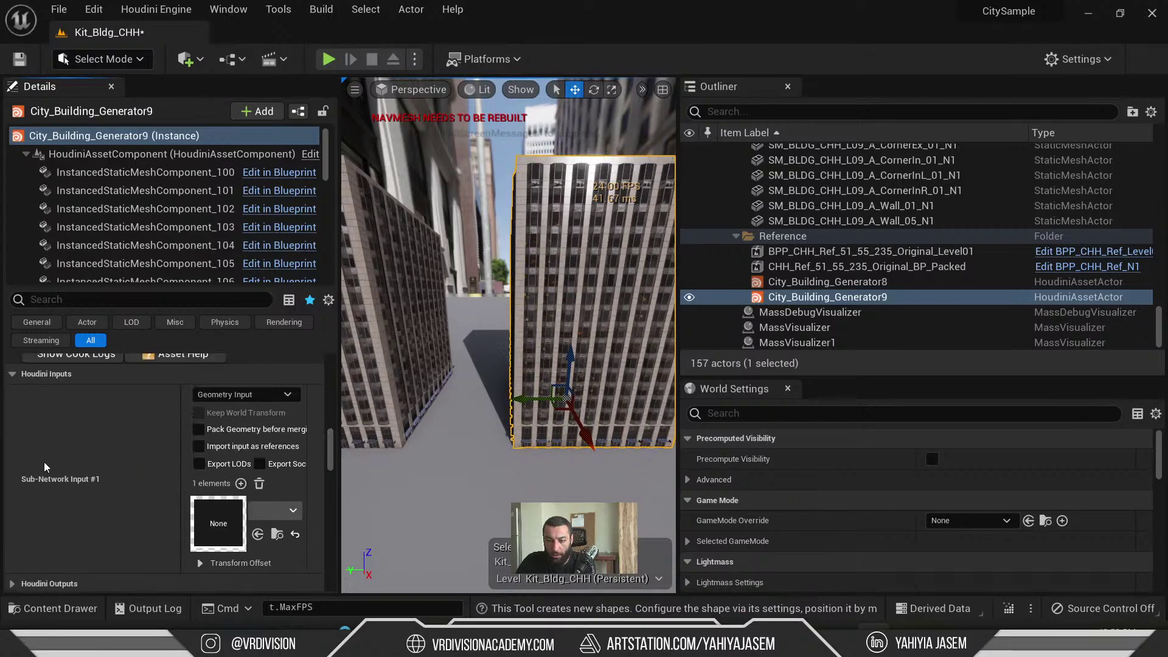
pyautogui.scroll(-2, 28, 476)
pyautogui.click(13, 462)
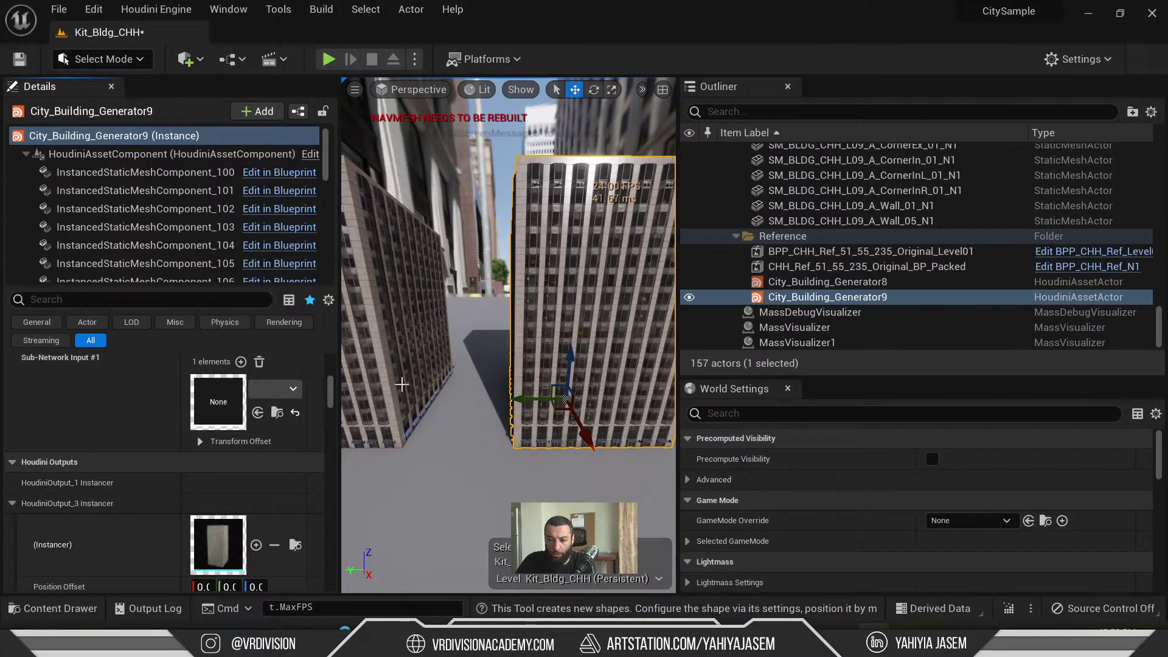
pyautogui.scroll(-5, 60, 466)
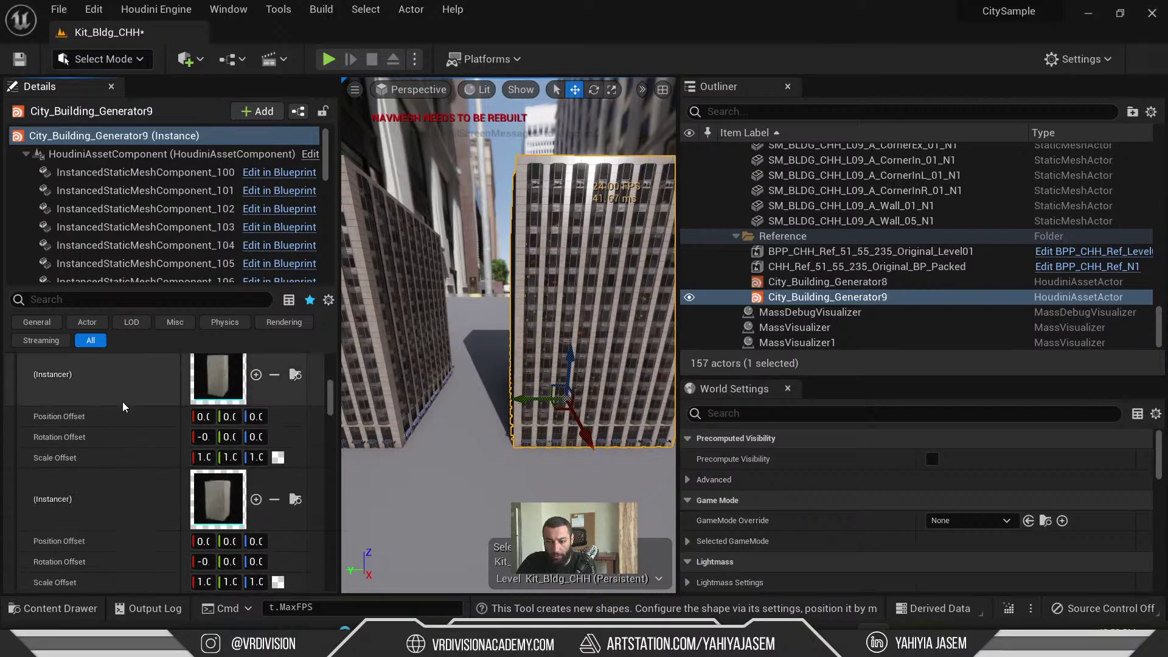
pyautogui.scroll(-1, 234, 399)
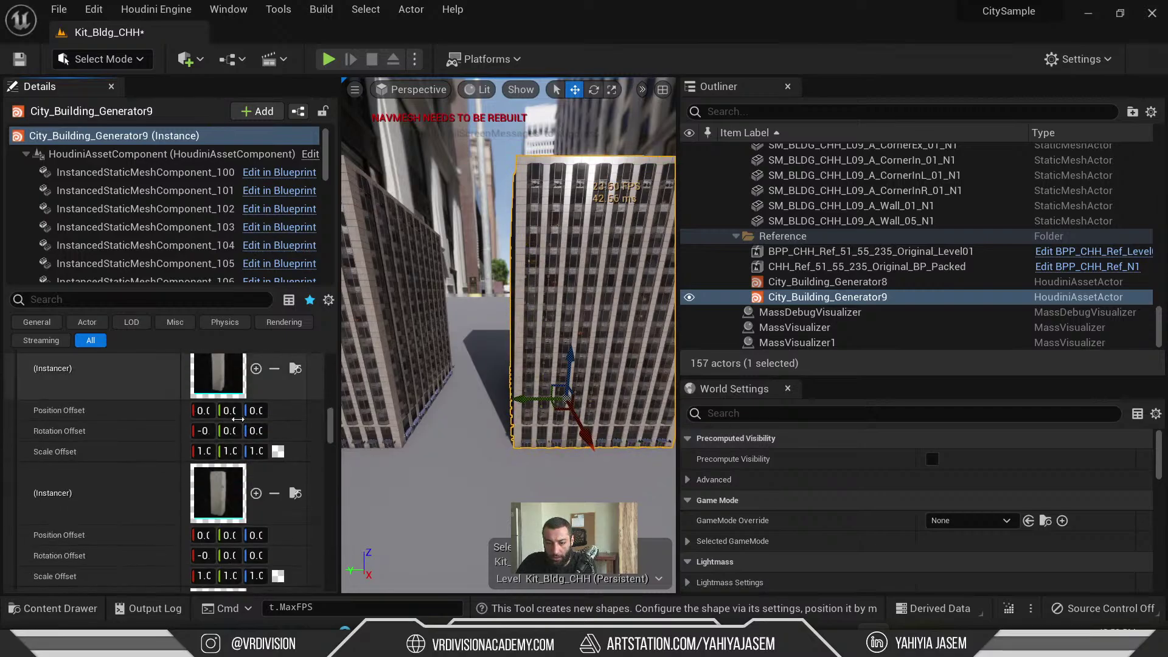
pyautogui.scroll(1, 230, 410)
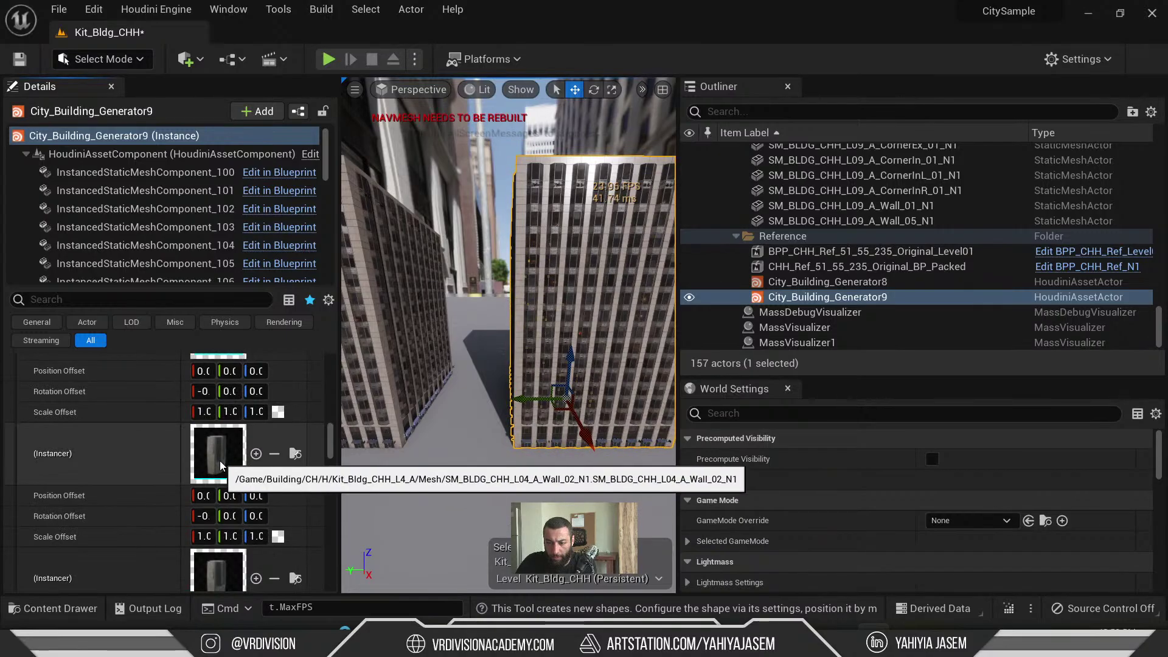
# - Open the SM_BLDG_CHH_L04_A_Wall_02_N1 mesh from its instancer entry and inspect the wall module's window side
pyautogui.doubleClick(221, 461)
pyautogui.press('f')
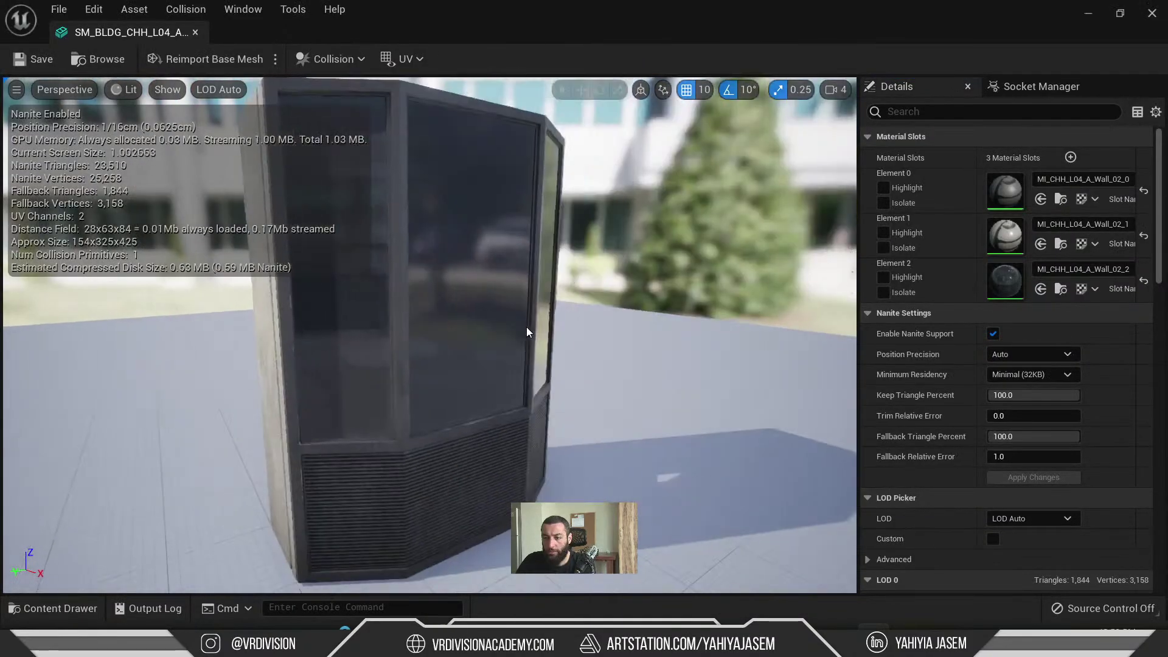
pyautogui.keyDown('alt'); pyautogui.moveTo(527, 327); pyautogui.dragTo(372, 307); pyautogui.keyUp('alt')
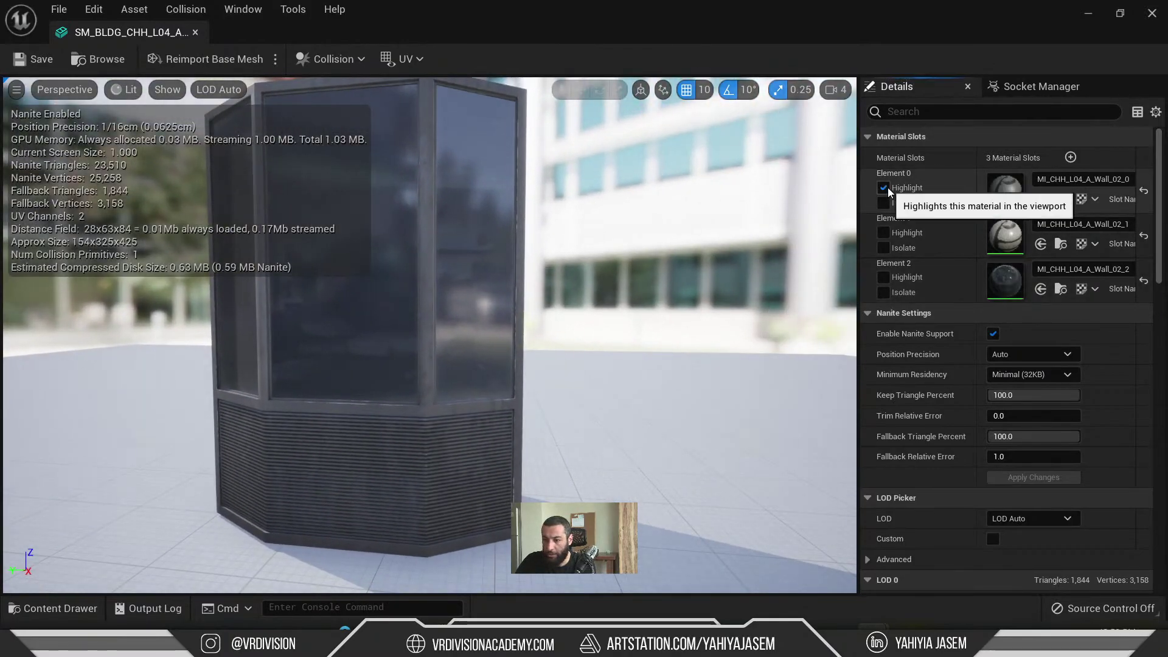
# - Toggle the highlight and isolate options on the wall mesh's material slots to examine which parts they cover
pyautogui.click(883, 187)
pyautogui.keyDown('alt'); pyautogui.moveTo(616, 240); pyautogui.dragTo(548, 243); pyautogui.keyUp('alt')
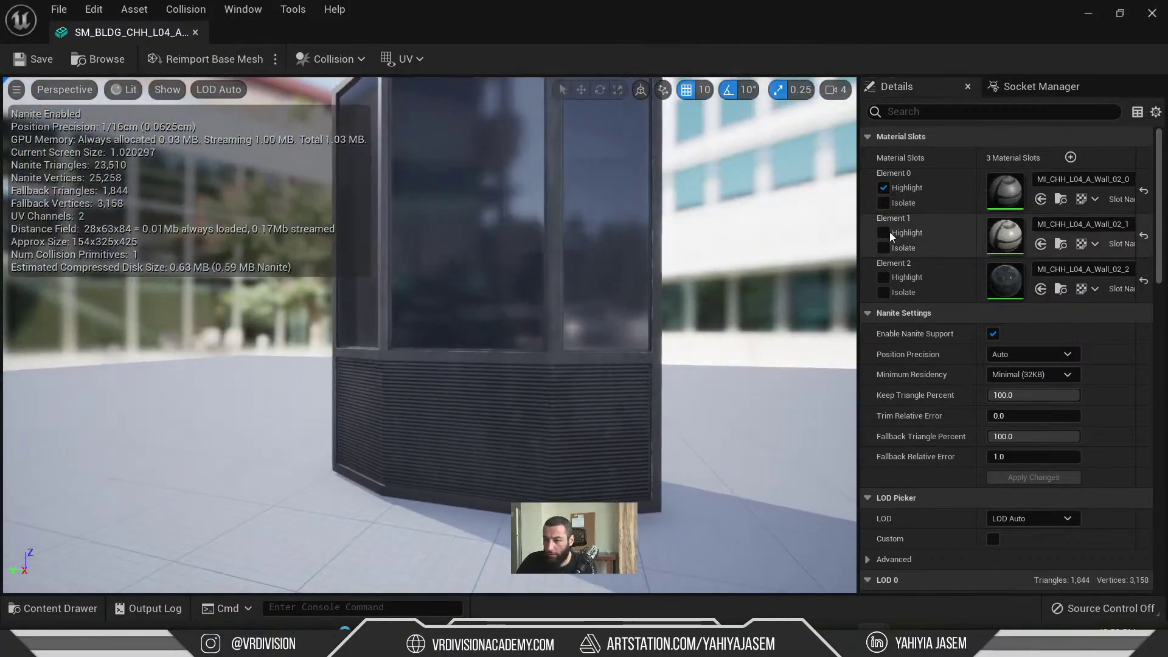
pyautogui.click(884, 202)
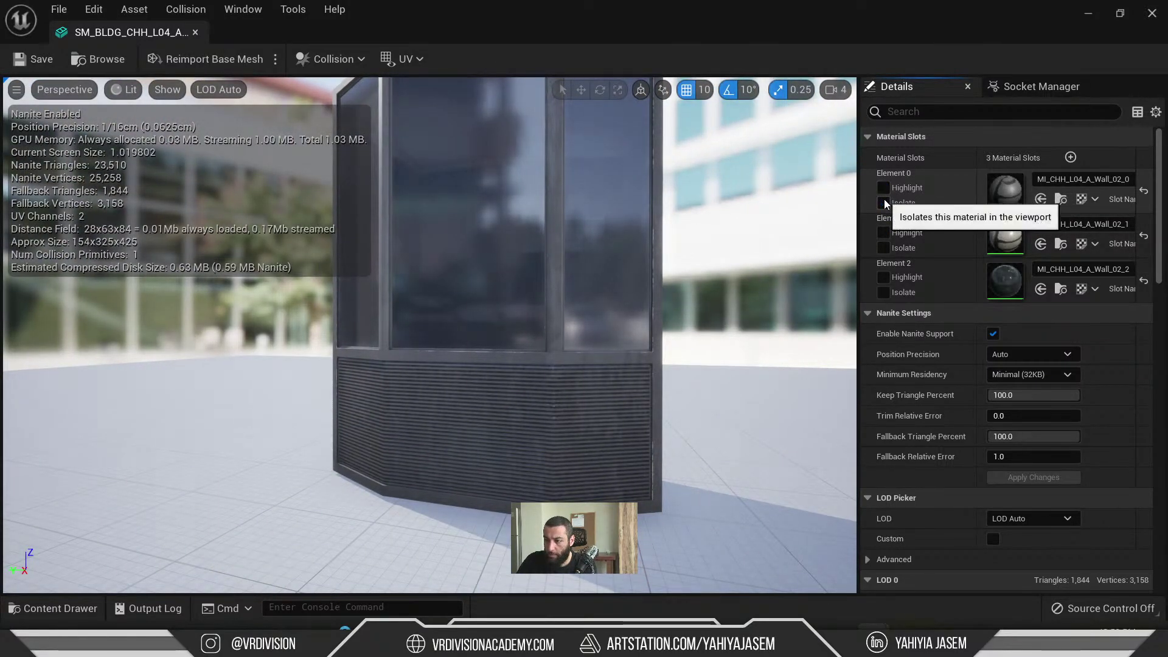
pyautogui.click(885, 233)
pyautogui.click(884, 249)
pyautogui.keyDown('alt'); pyautogui.moveTo(548, 256); pyautogui.dragTo(304, 183); pyautogui.keyUp('alt')
pyautogui.click(883, 233)
pyautogui.scroll(-2, 907, 224)
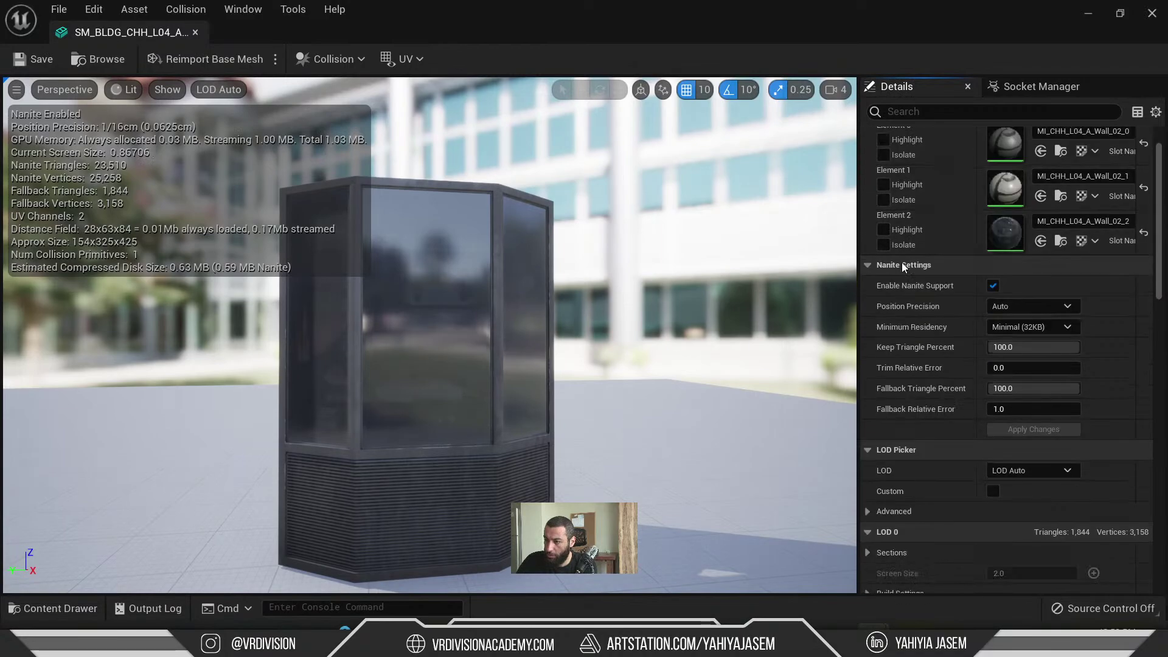
pyautogui.click(884, 233)
pyautogui.click(884, 230)
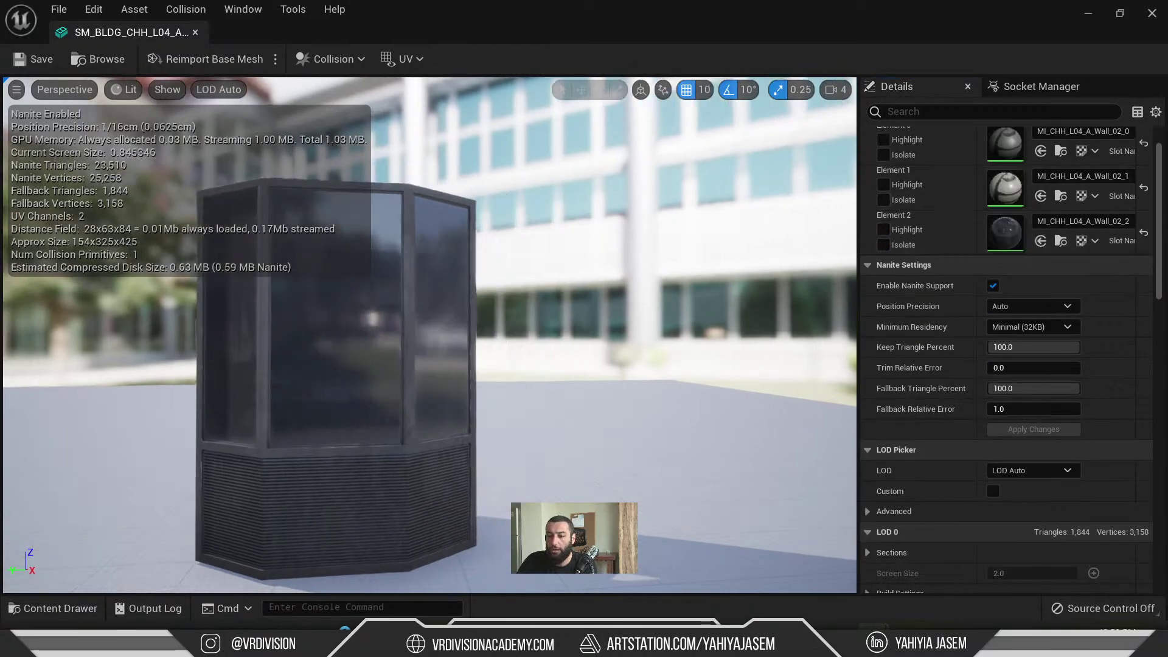
pyautogui.scroll(2, 516, 228)
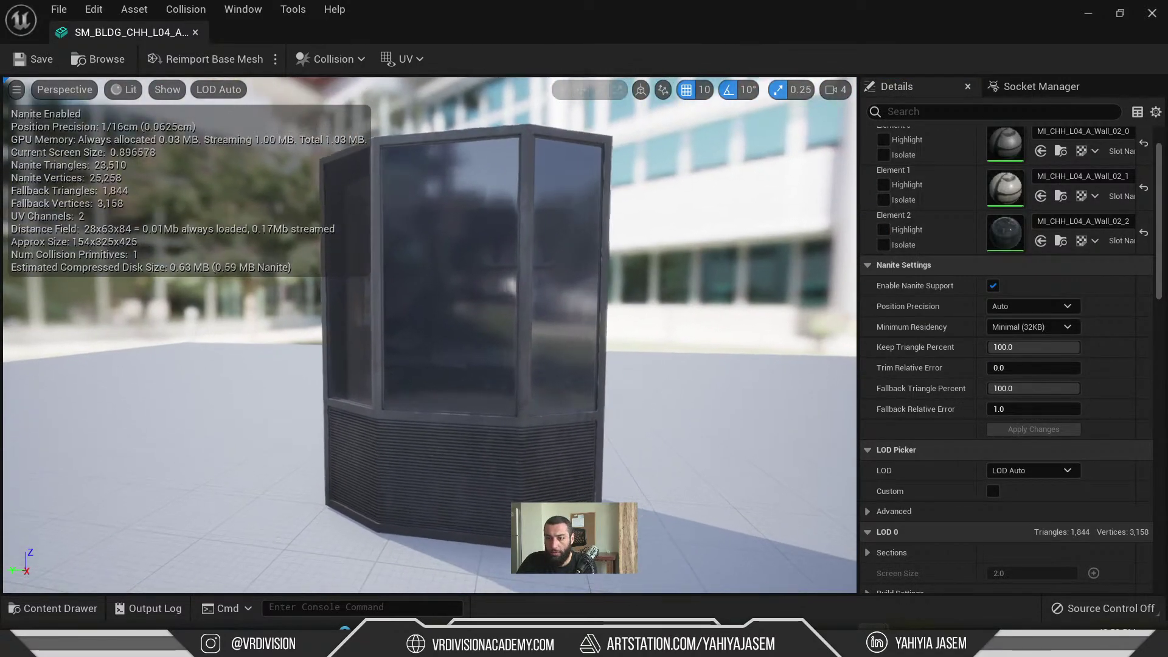
# - Open the material instances of the wall mesh's first two slots in turn, inspect their parameters, and close each
pyautogui.click(422, 61)
pyautogui.click(422, 61)
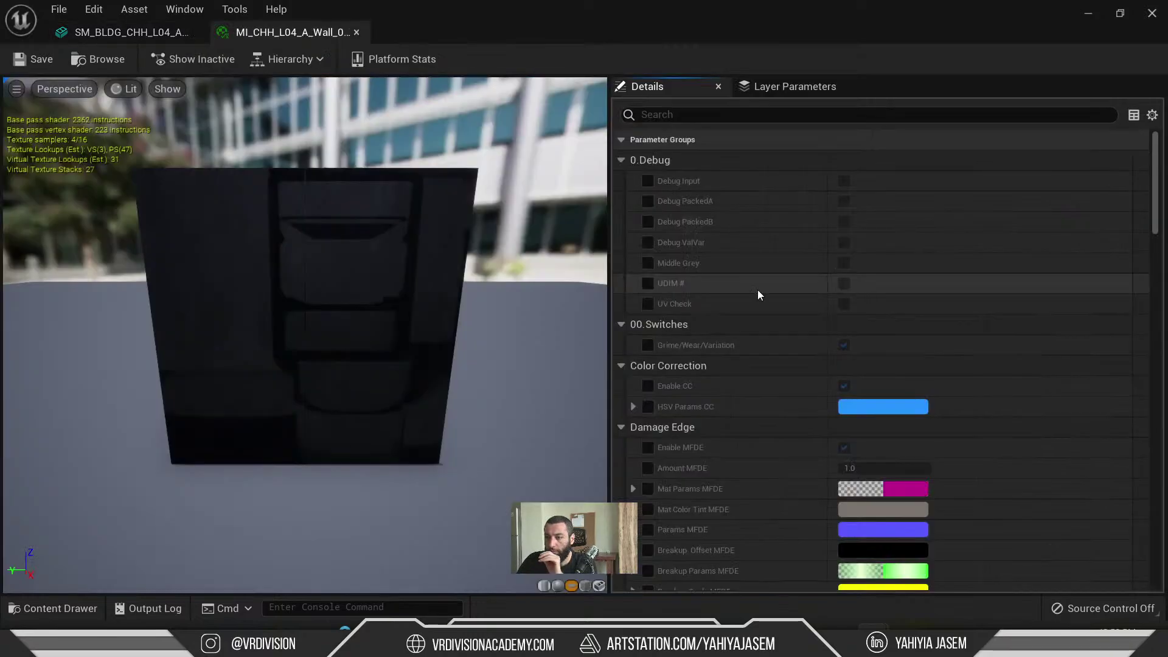
pyautogui.moveTo(334, 271)
pyautogui.mouseDown()
pyautogui.moveTo(305, 270)
pyautogui.moveTo(353, 271)
pyautogui.mouseUp()
pyautogui.click(357, 32)
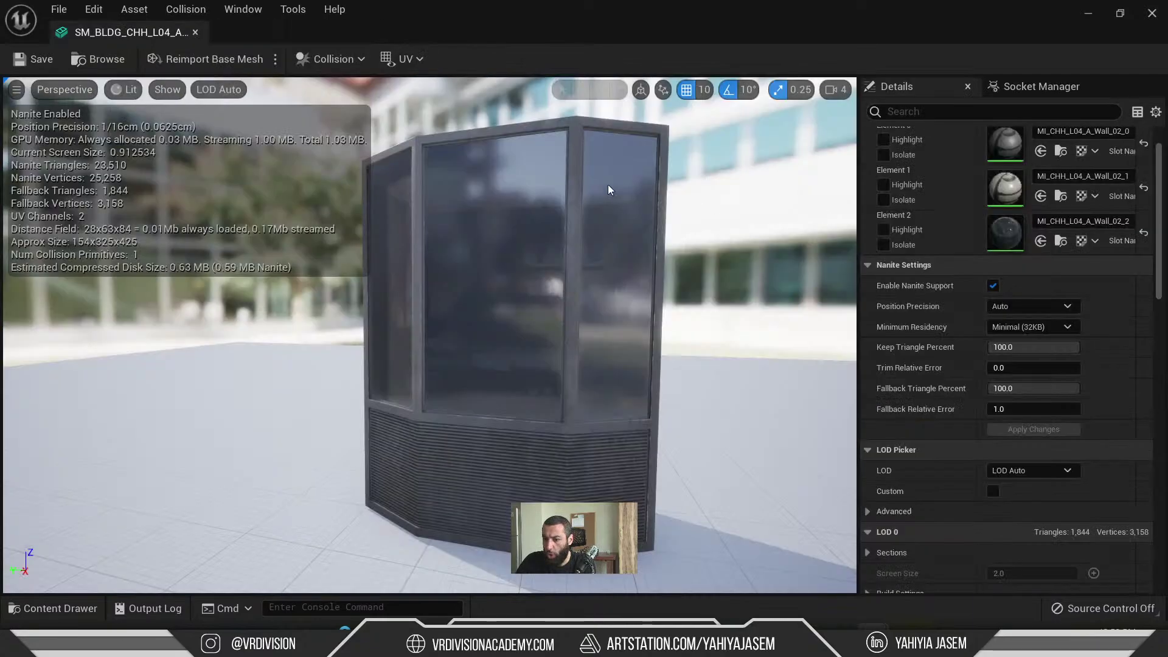
pyautogui.doubleClick(1007, 181)
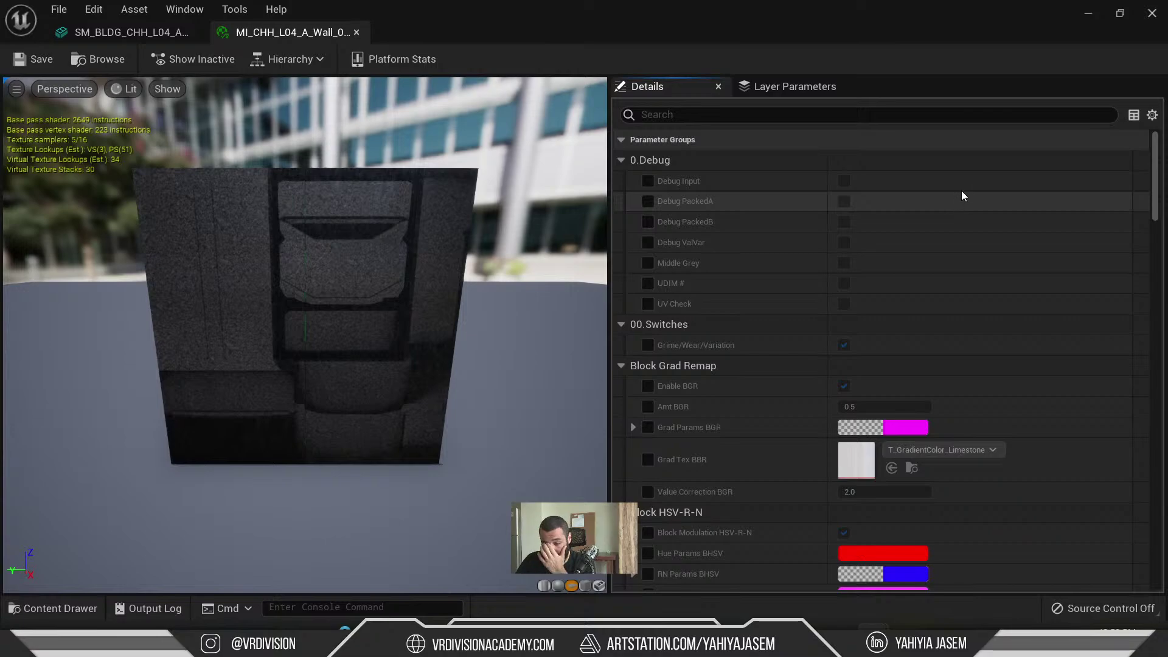
pyautogui.click(357, 32)
# - Open the window material instance MI_CHH_L04_A_Wall_02_2 and examine its preview and Coordinates parameters
pyautogui.doubleClick(1020, 232)
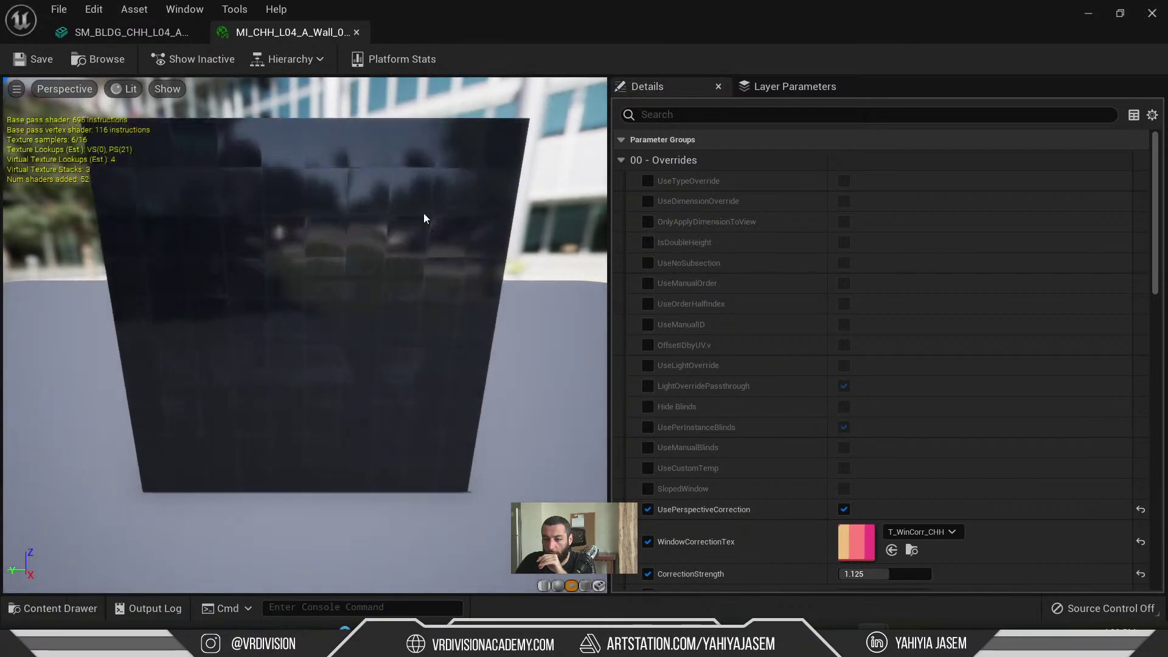
pyautogui.moveTo(424, 218); pyautogui.dragTo(377, 219)
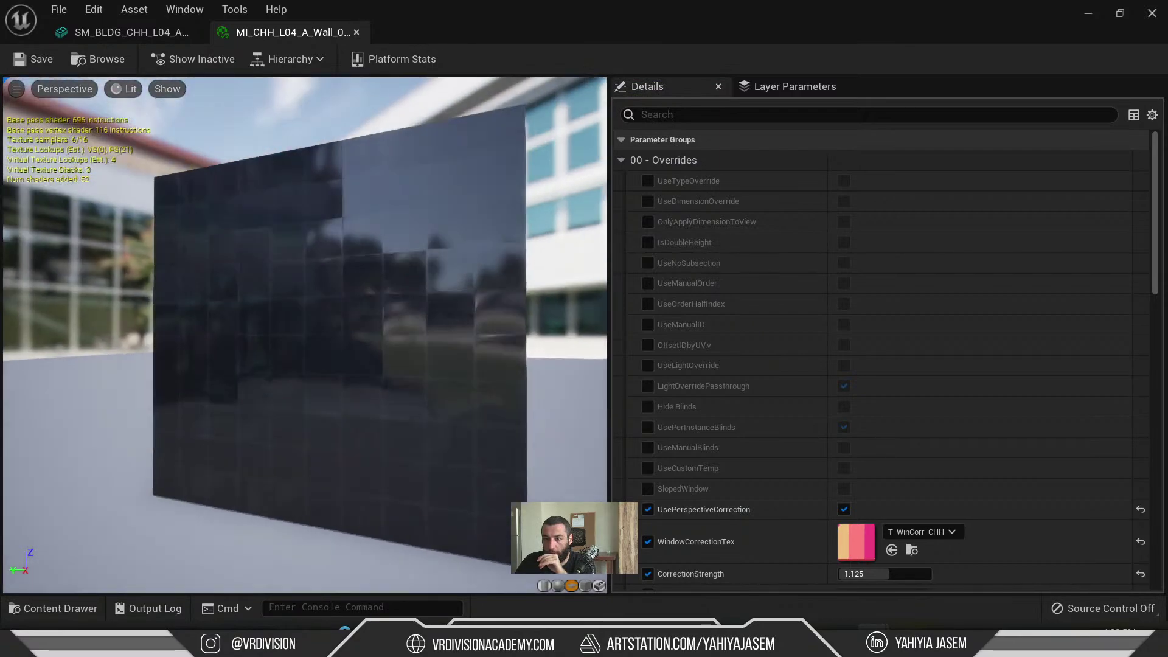
pyautogui.scroll(-10, 782, 290)
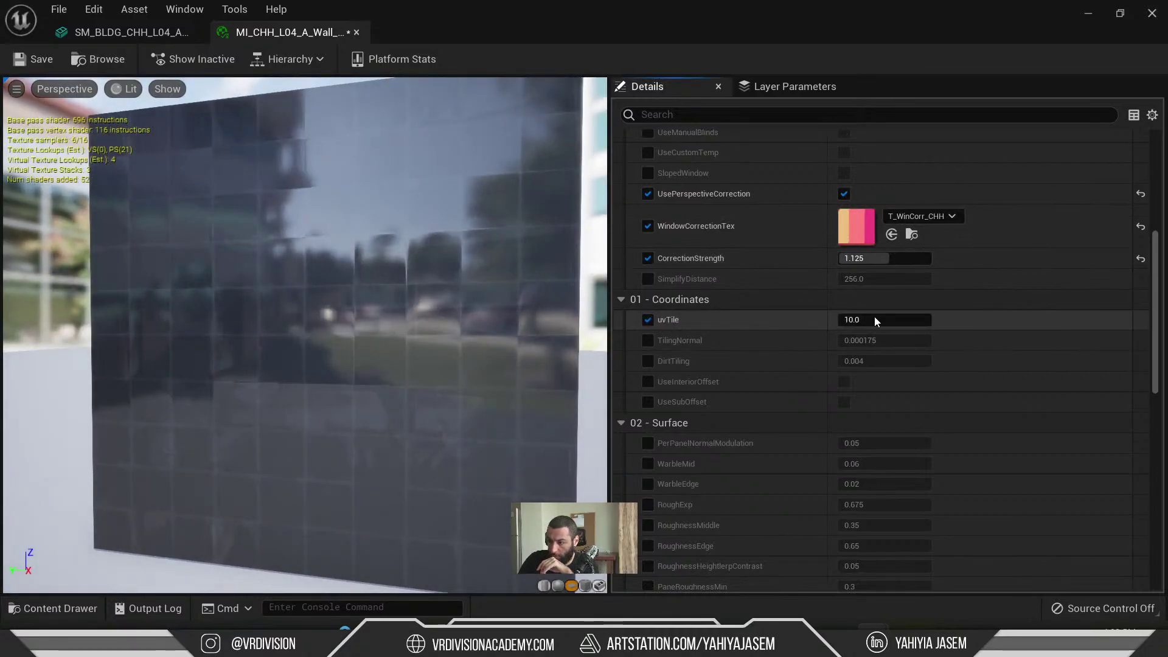
# - Try uvTile values of 5, 1 and 15 on the window material, and settle on 5
pyautogui.click(875, 322)
pyautogui.write('5')
pyautogui.press('Return')
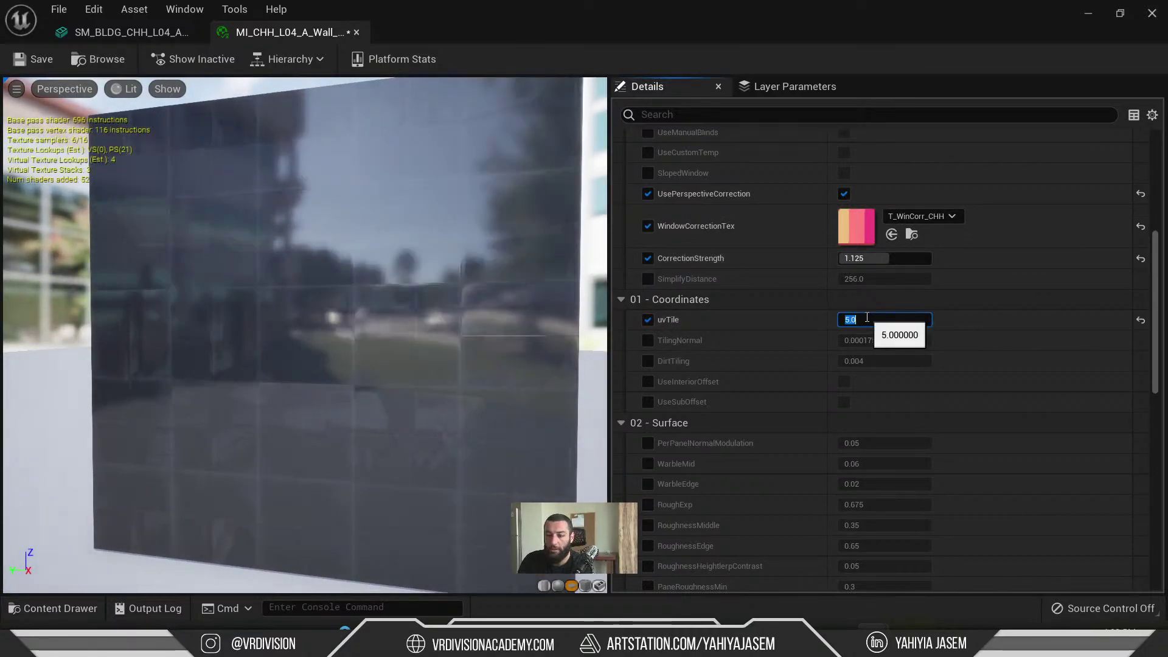
pyautogui.write('0')
pyautogui.press('Return')
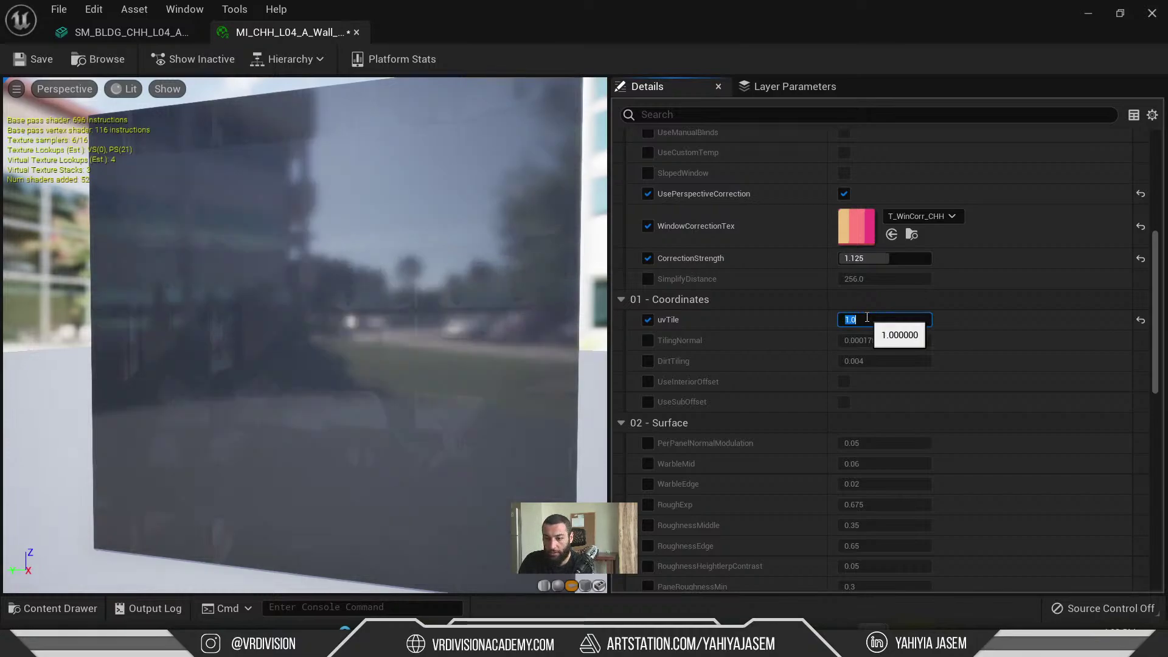
pyautogui.write('15')
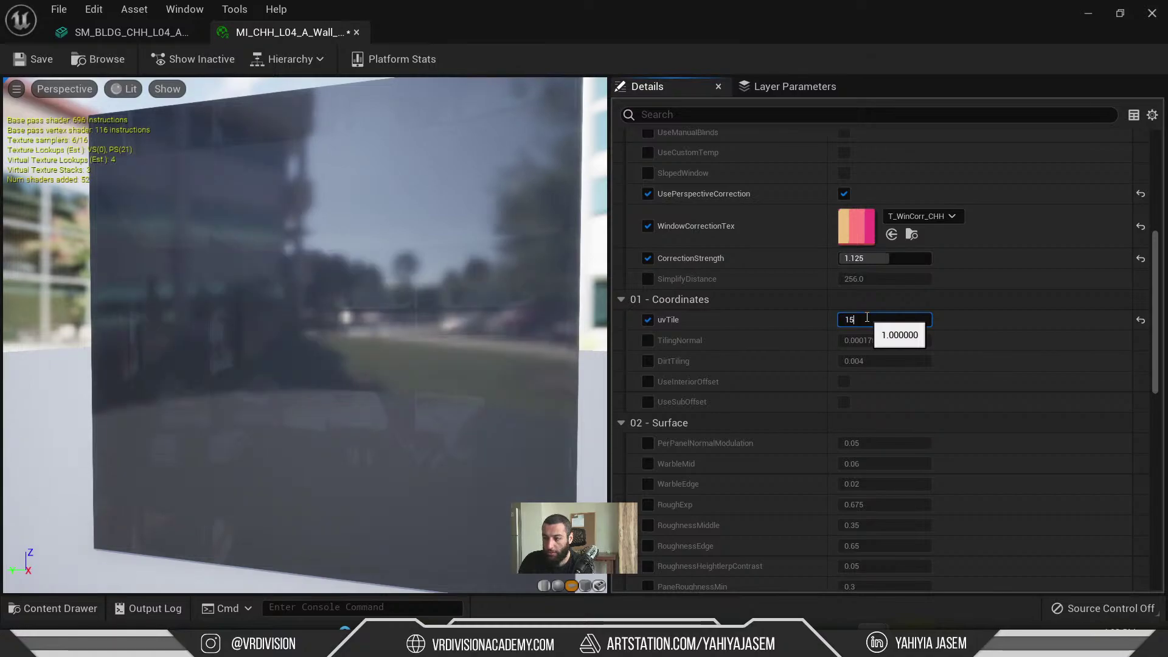
pyautogui.press('Return')
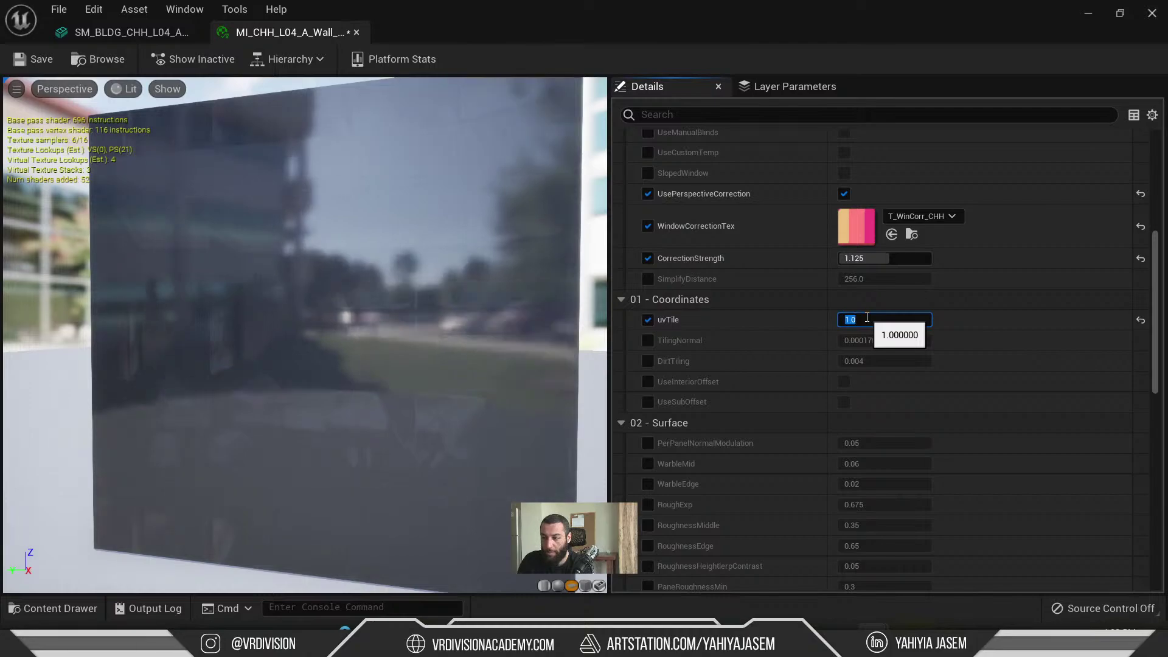
pyautogui.write('5')
pyautogui.press('Return')
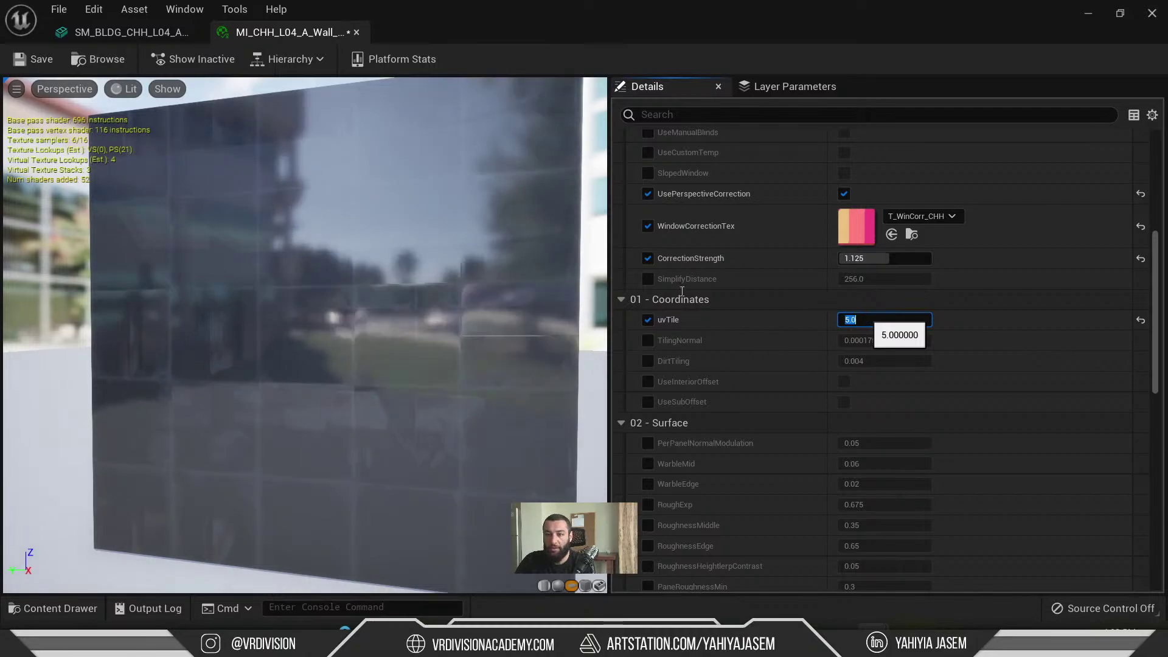
# - Enable UseManualID and the ManualRoomID override in the window material's Overrides group
pyautogui.scroll(10, 855, 300)
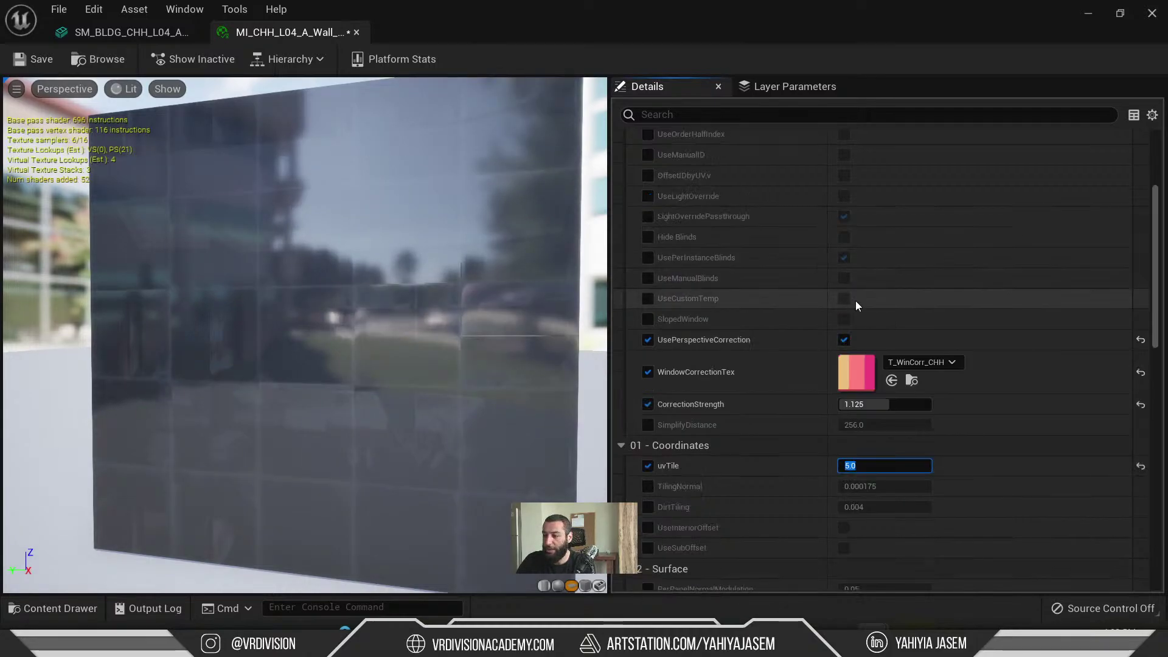
pyautogui.click(118, 34)
pyautogui.click(265, 31)
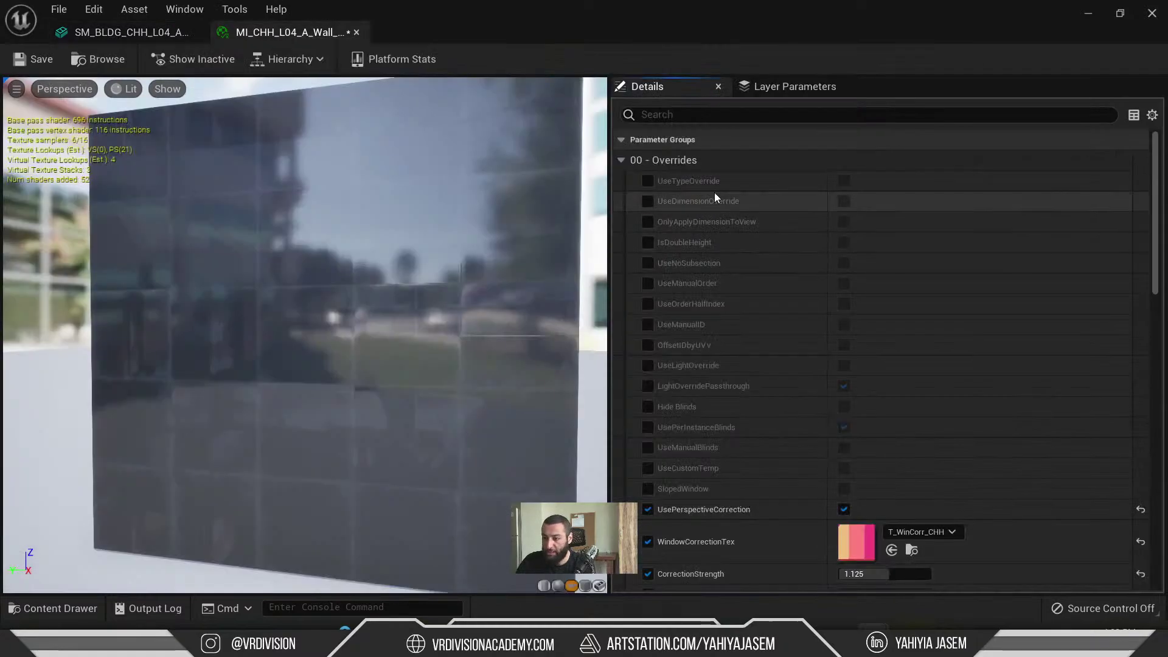
pyautogui.click(649, 325)
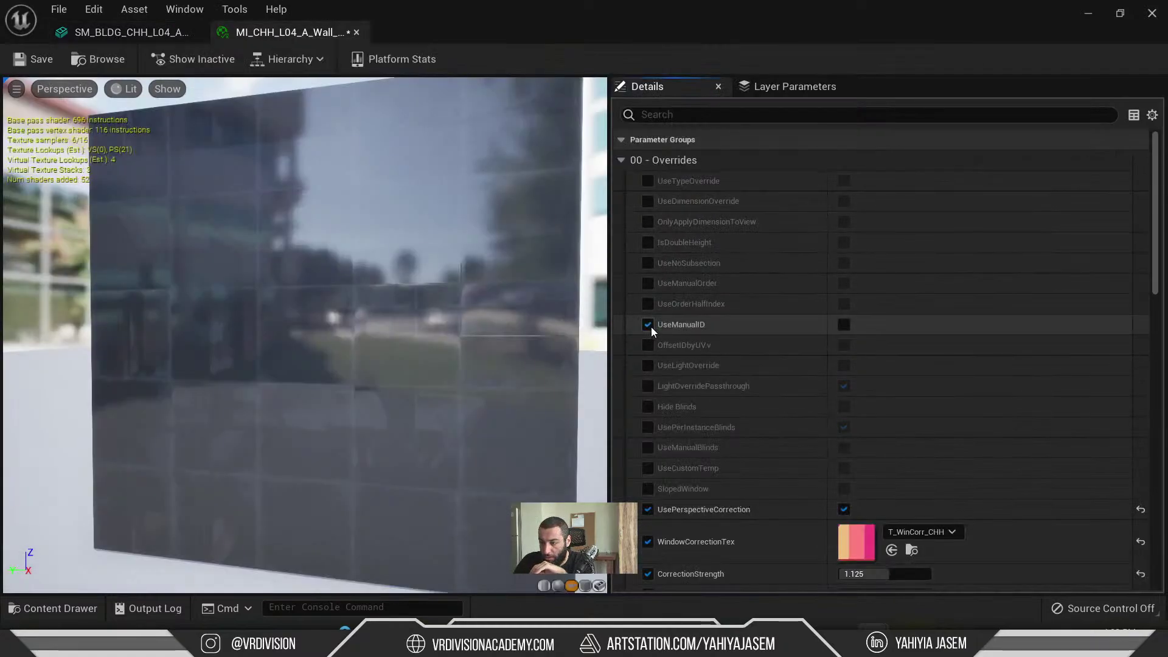
pyautogui.click(842, 328)
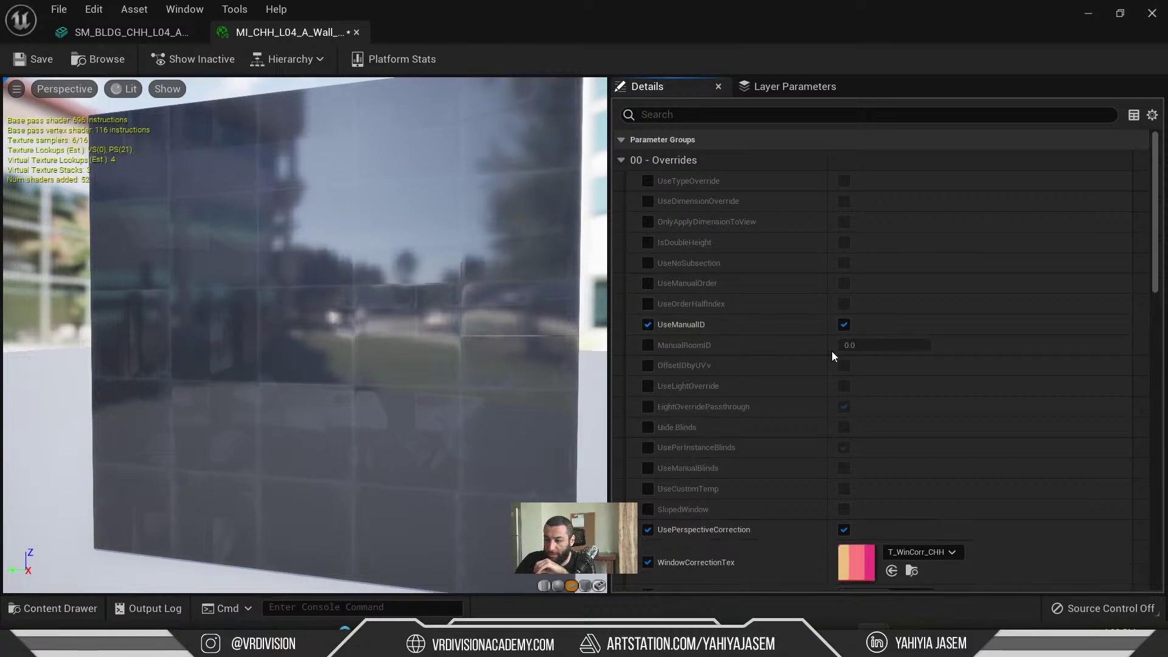
pyautogui.click(649, 347)
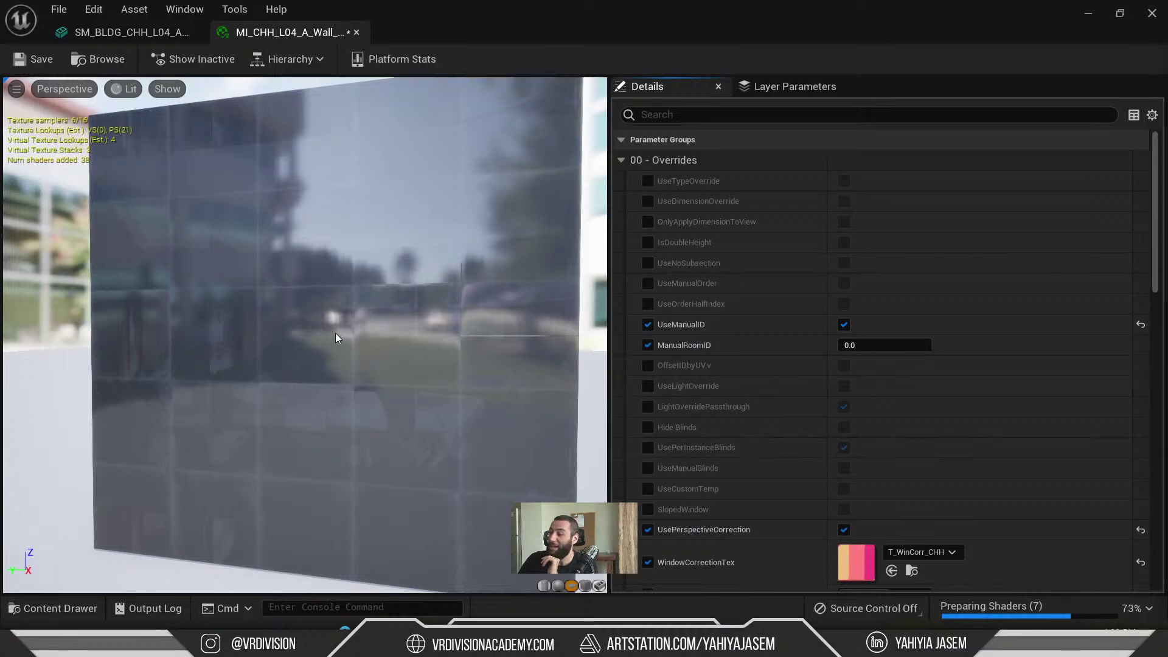
# - Move the material editor aside to view the building in the level, and restore the editor to full size
pyautogui.moveTo(335, 333); pyautogui.dragTo(374, 319)
pyautogui.moveTo(386, 31); pyautogui.dragTo(602, 517)
pyautogui.moveTo(511, 274); pyautogui.dragTo(480, 237, button='right')
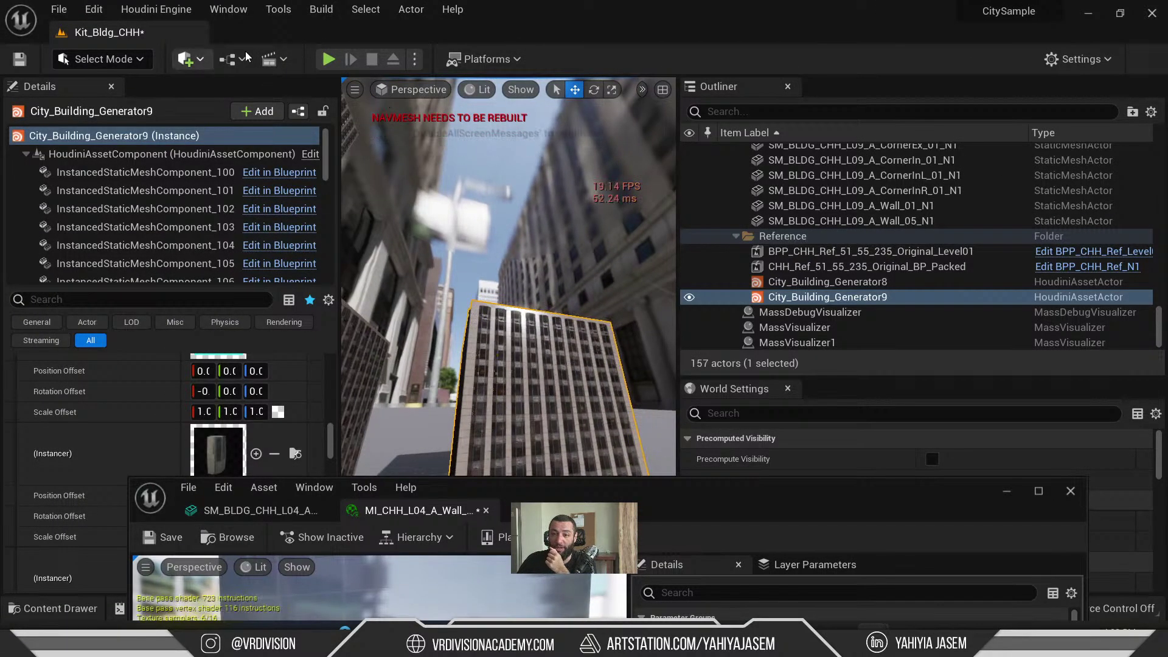
pyautogui.moveTo(611, 510); pyautogui.dragTo(310, 350)
pyautogui.doubleClick(549, 180)
pyautogui.scroll(-3, 749, 325)
pyautogui.scroll(3, 757, 316)
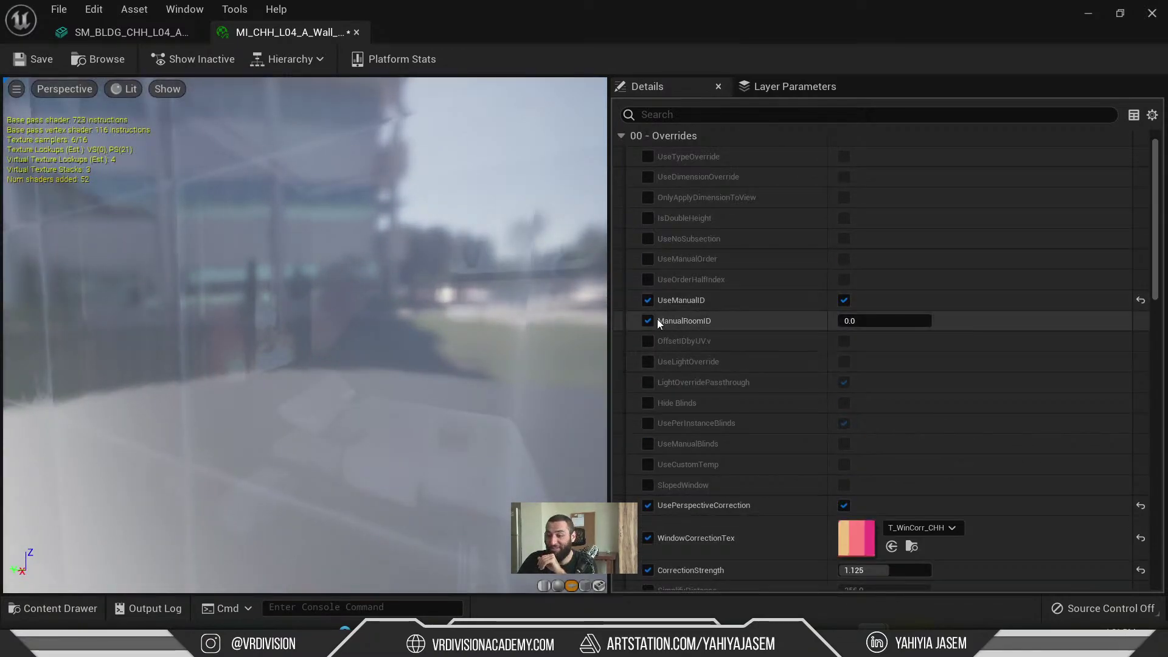
# - Enable UseLightOverride on the window material and inspect the lit interior room in the preview
pyautogui.click(649, 341)
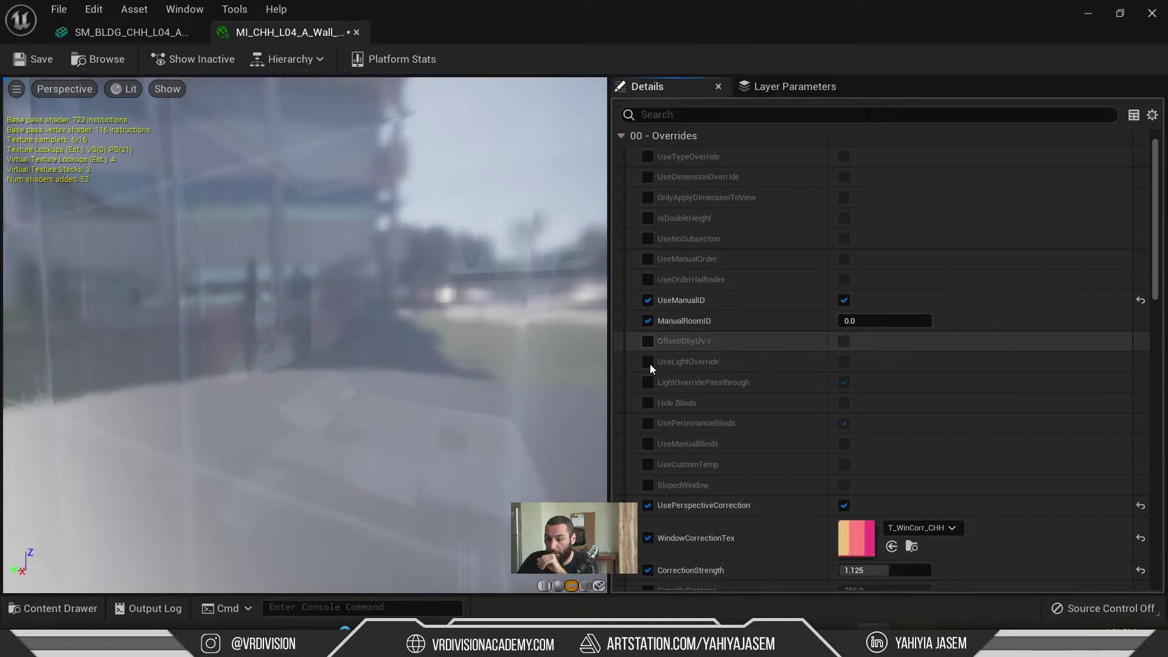
pyautogui.click(649, 363)
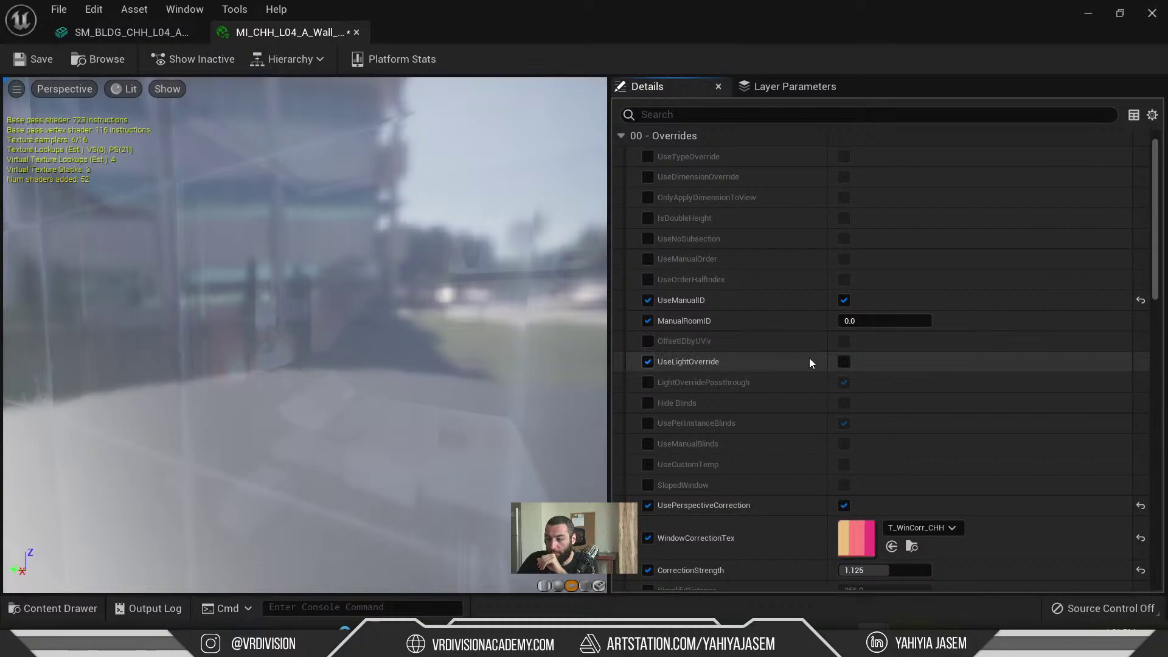
pyautogui.click(844, 361)
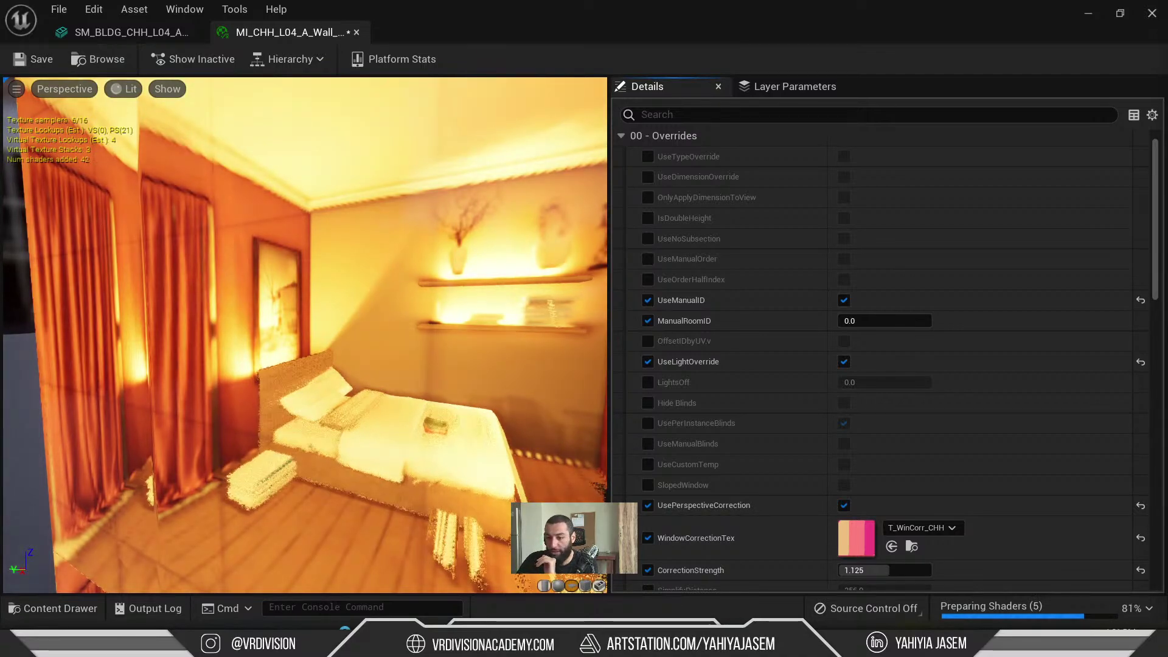
pyautogui.moveTo(360, 345); pyautogui.dragTo(328, 350)
pyautogui.scroll(-4, 360, 344)
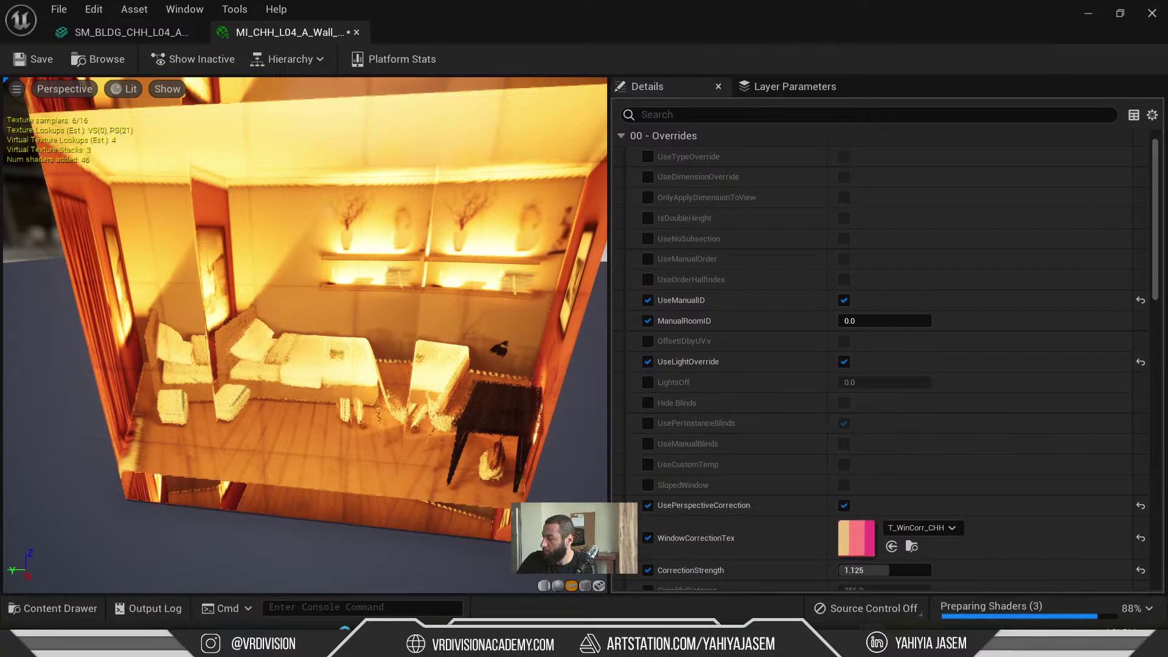
# - Switch to the browser and skim the Generating a World talk around 39 minutes for the window interiors section
pyautogui.hotkey('alt', 'Tab')
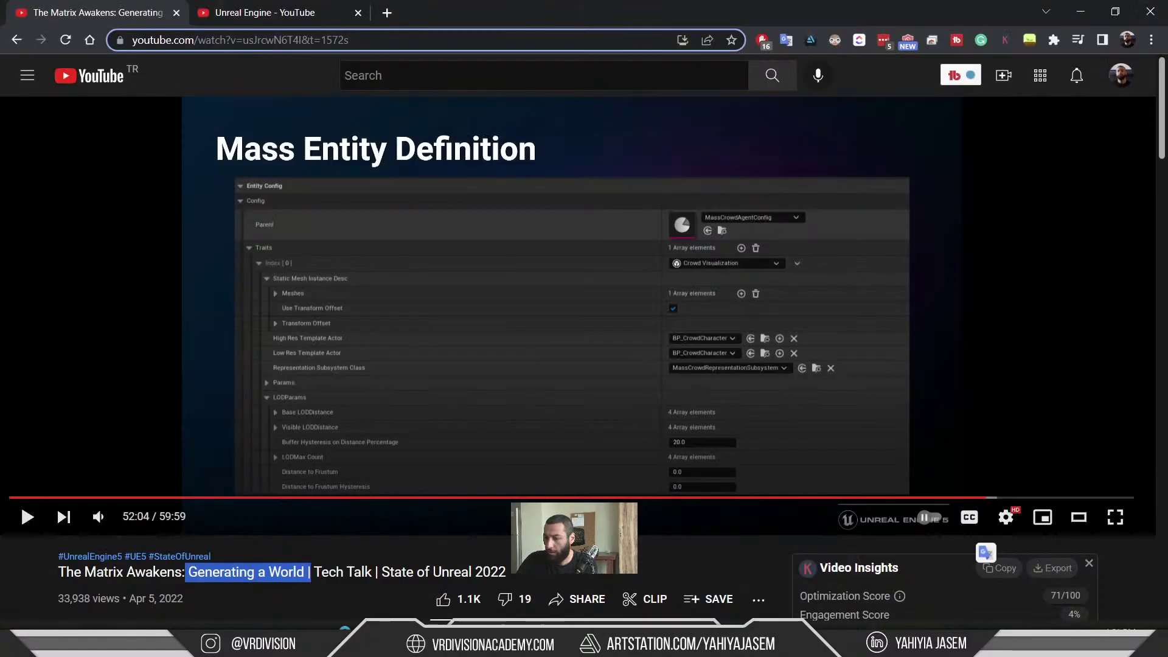
pyautogui.click(743, 498)
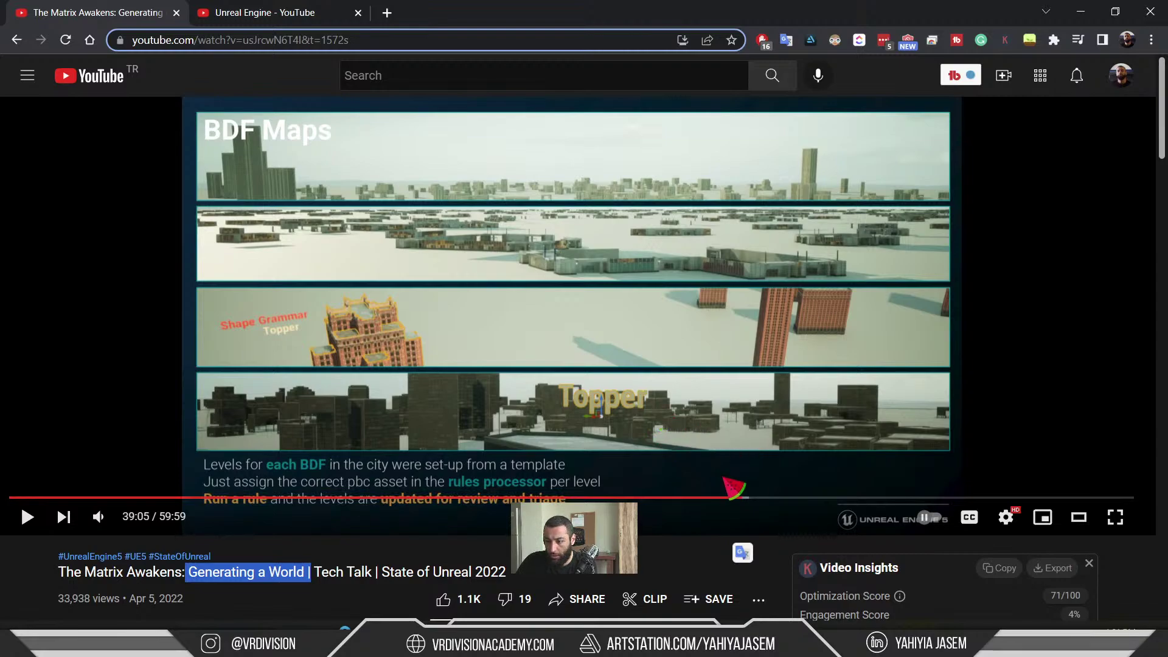
pyautogui.click(739, 497)
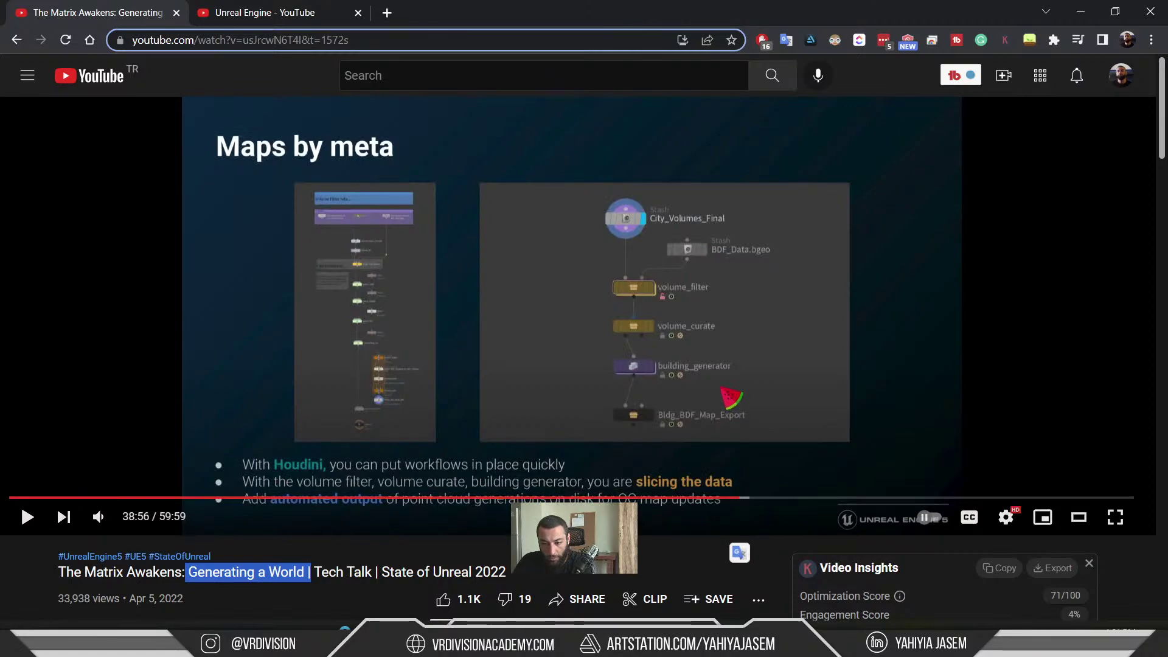
pyautogui.press('Right')
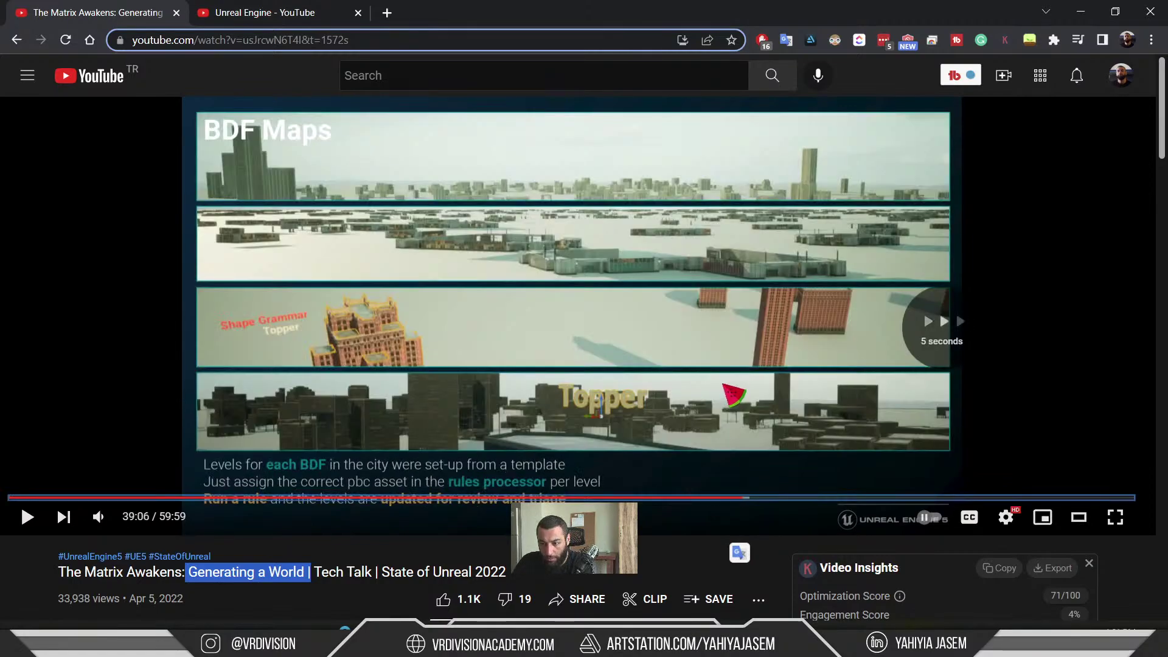
pyautogui.press('Left')
pyautogui.click(725, 387)
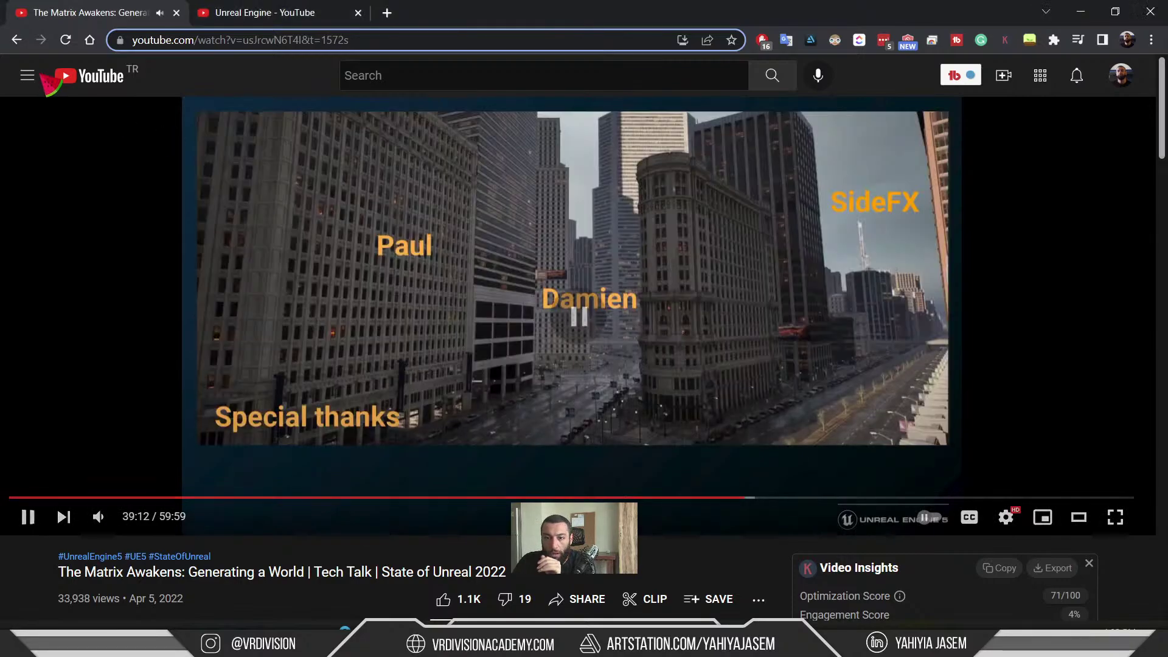
# - Return to the Unreal Engine channel's videos and open The Matrix Awakens: Creating a World tech talk
pyautogui.click(17, 40)
pyautogui.scroll(-2, 645, 227)
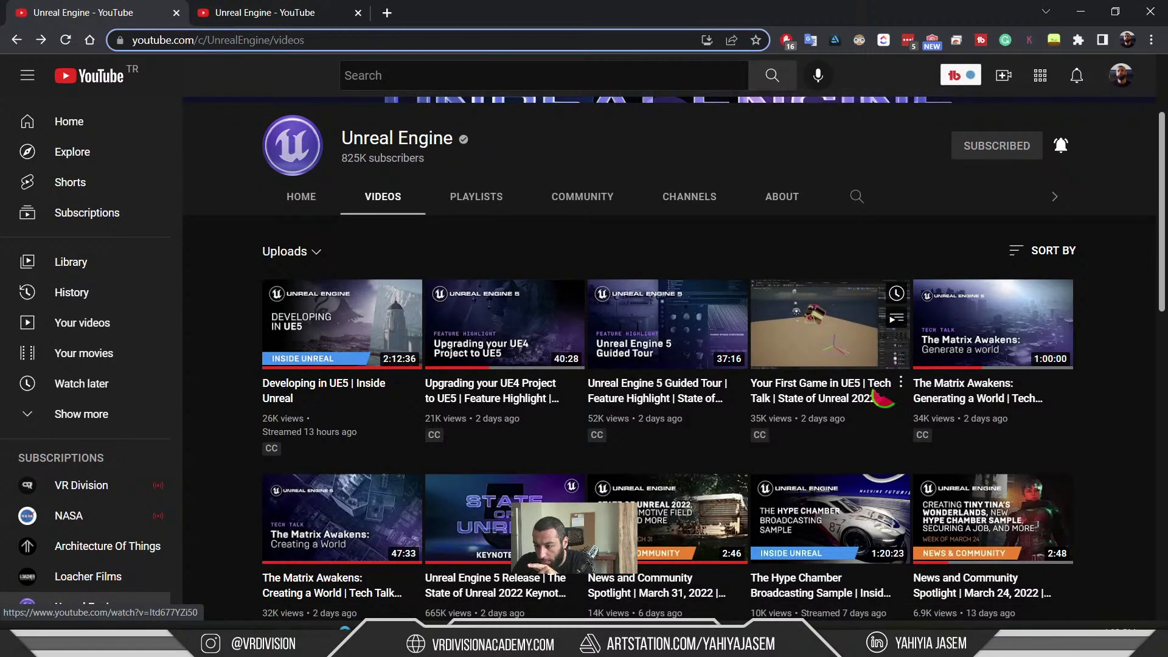
pyautogui.scroll(-1, 399, 496)
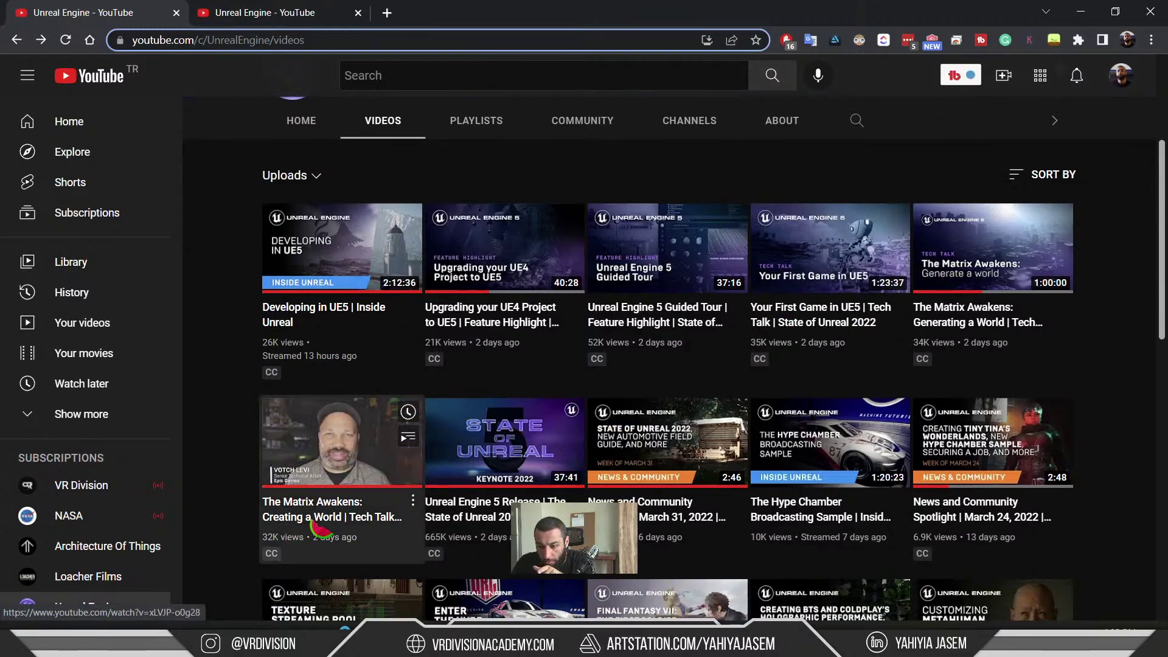
pyautogui.click(362, 501)
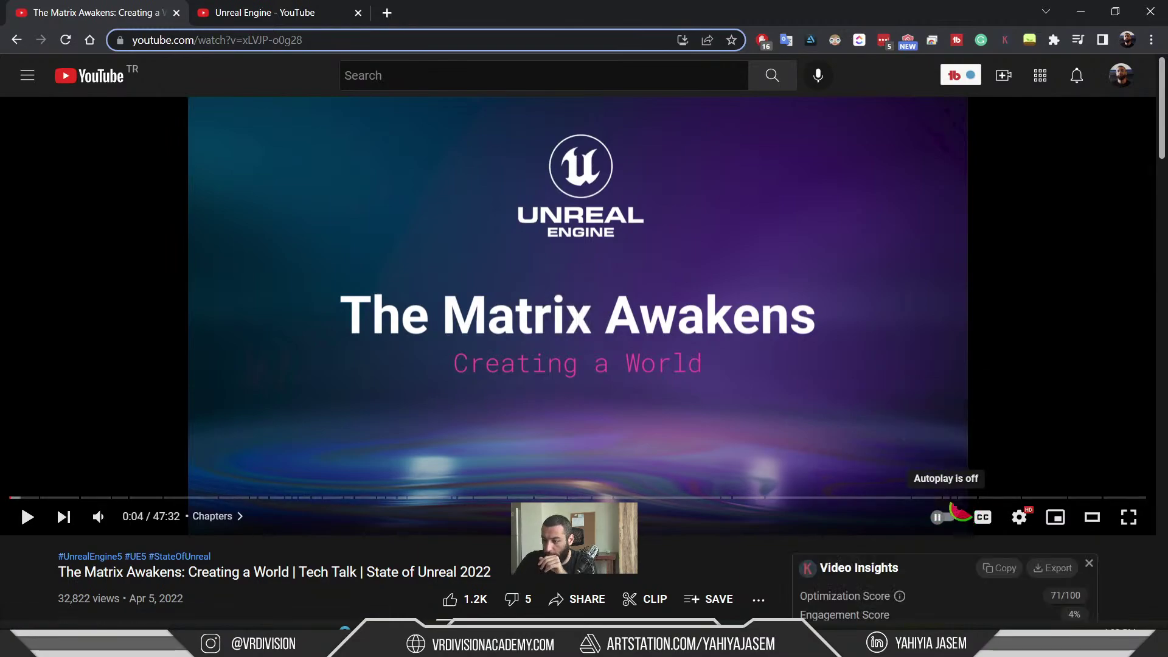
# - Find the Windows Interiors section near 39:15 in the Creating a World talk and watch it in full screen
pyautogui.click(950, 498)
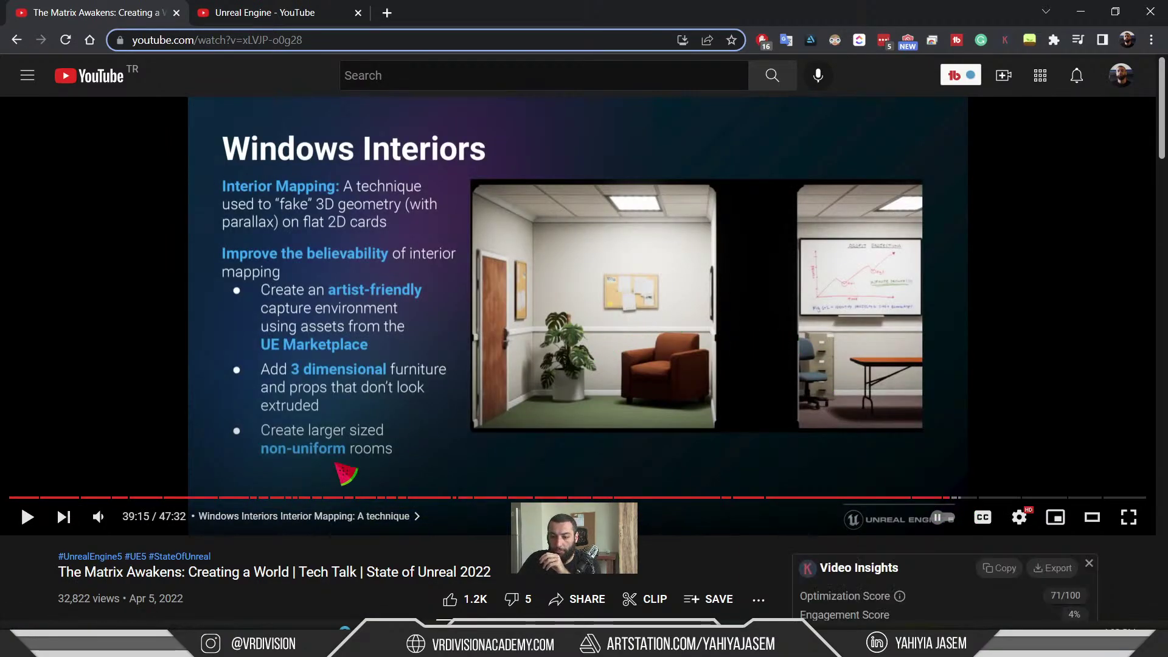
pyautogui.click(147, 517)
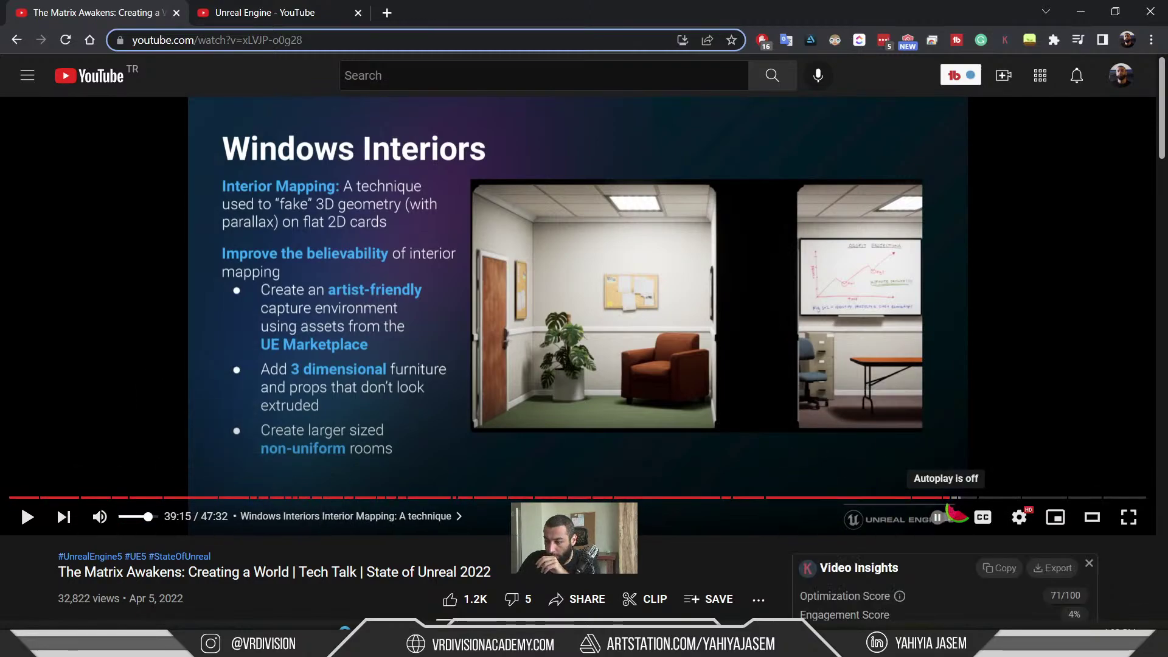
pyautogui.click(950, 498)
pyautogui.doubleClick(878, 401)
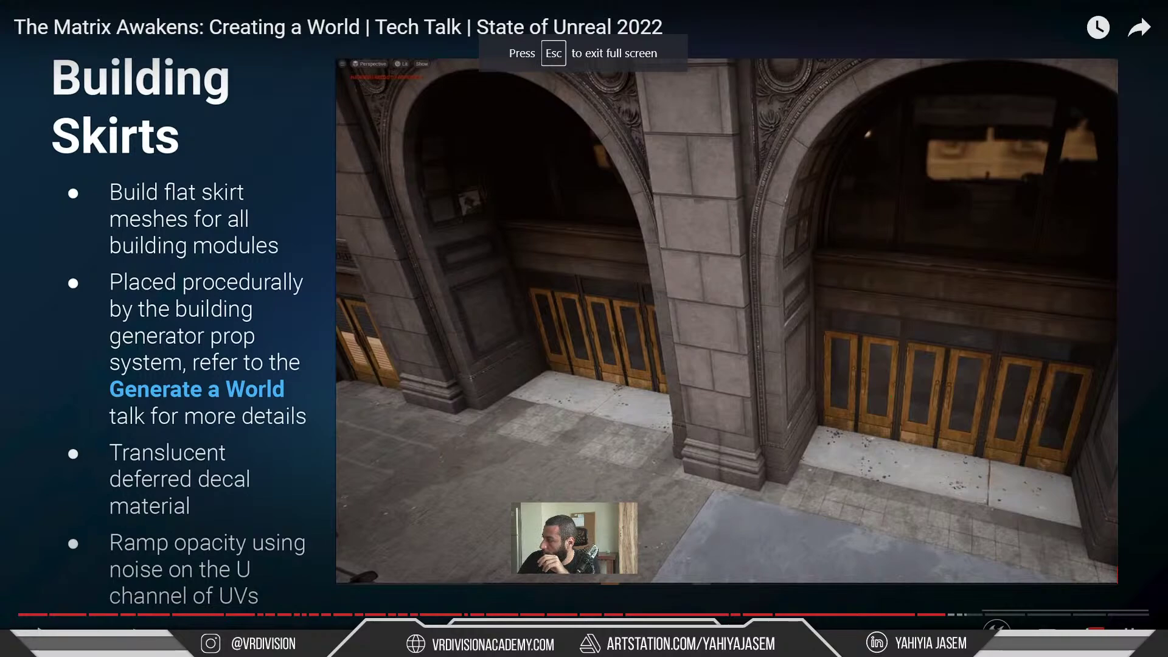
pyautogui.press('Escape')
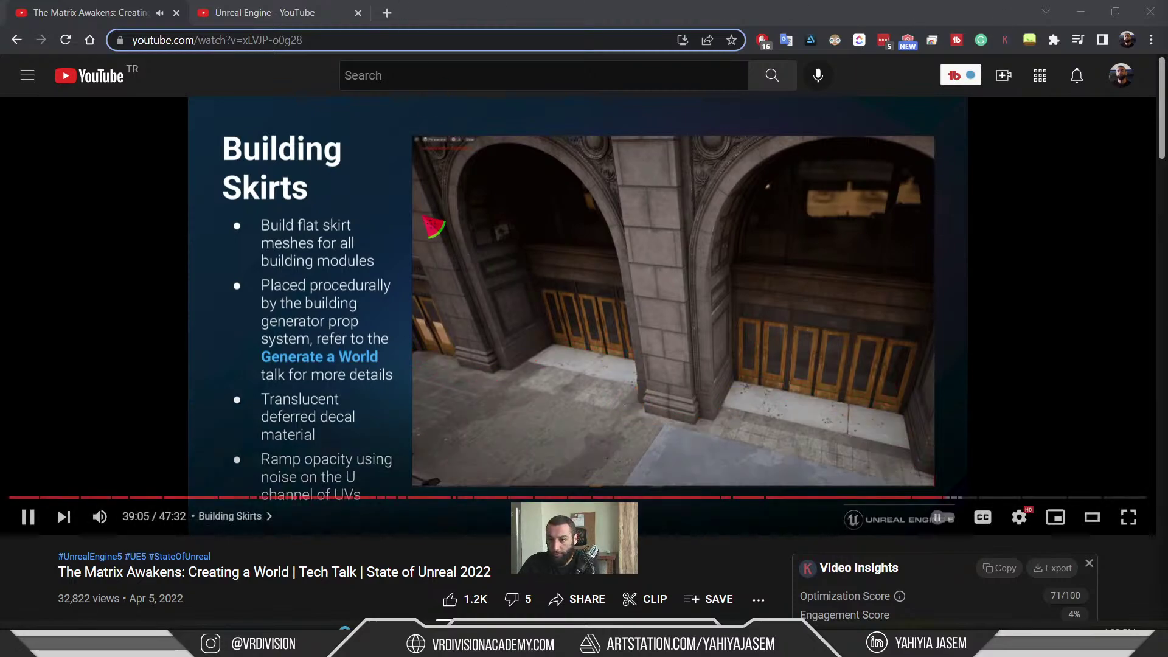
pyautogui.press('f')
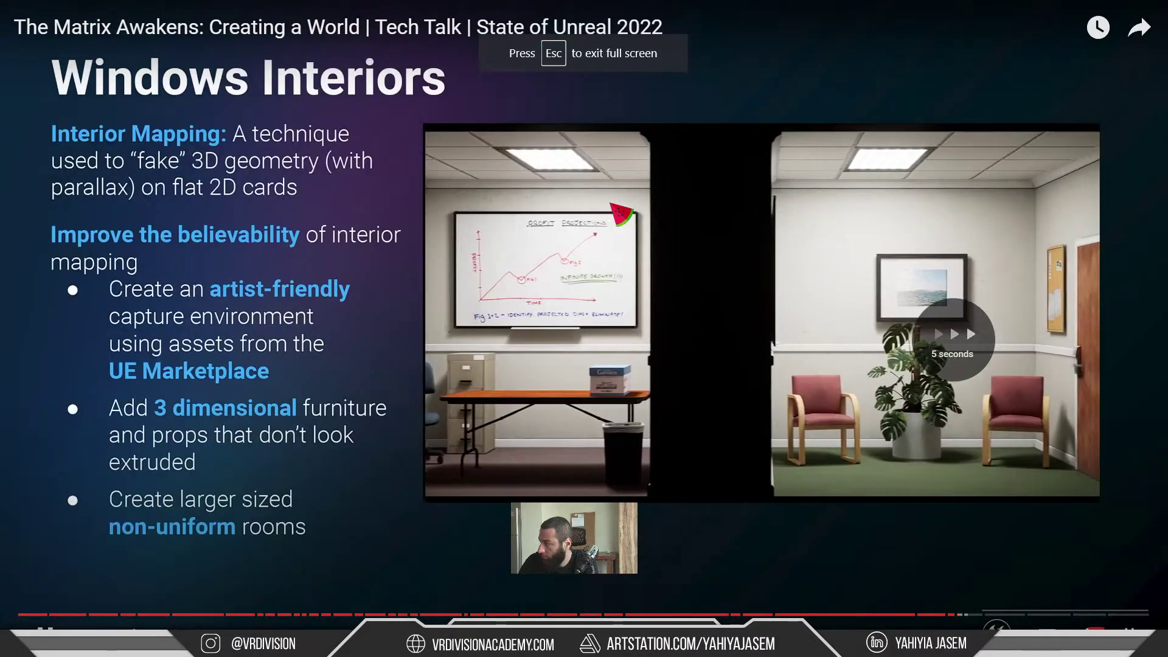
pyautogui.press('Left')
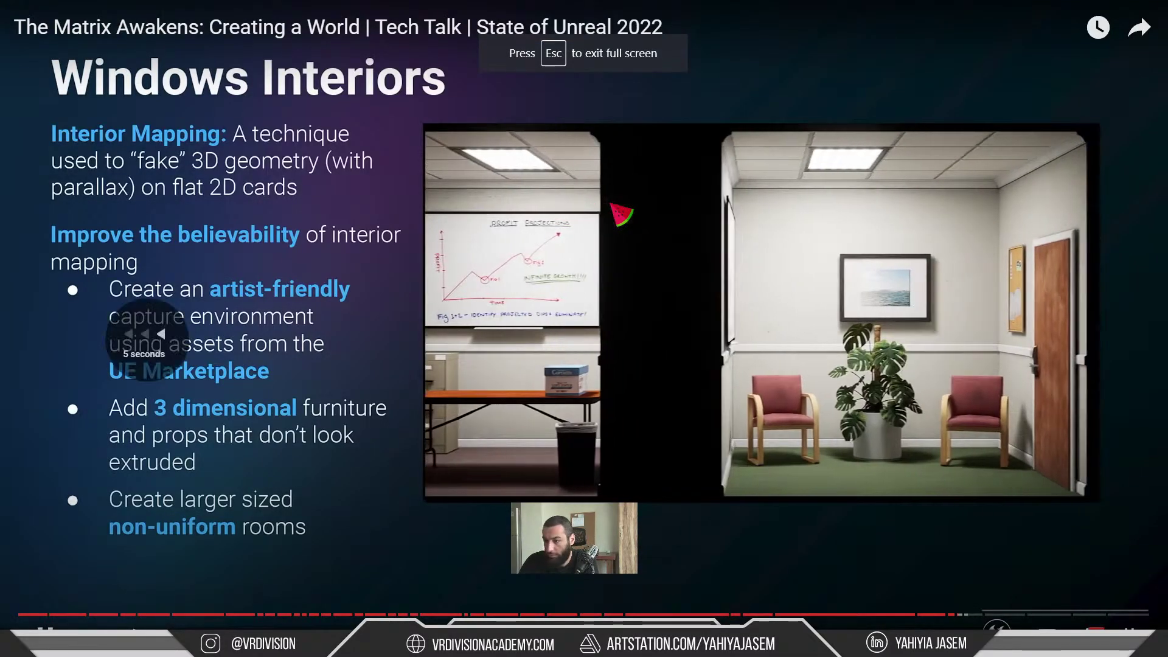
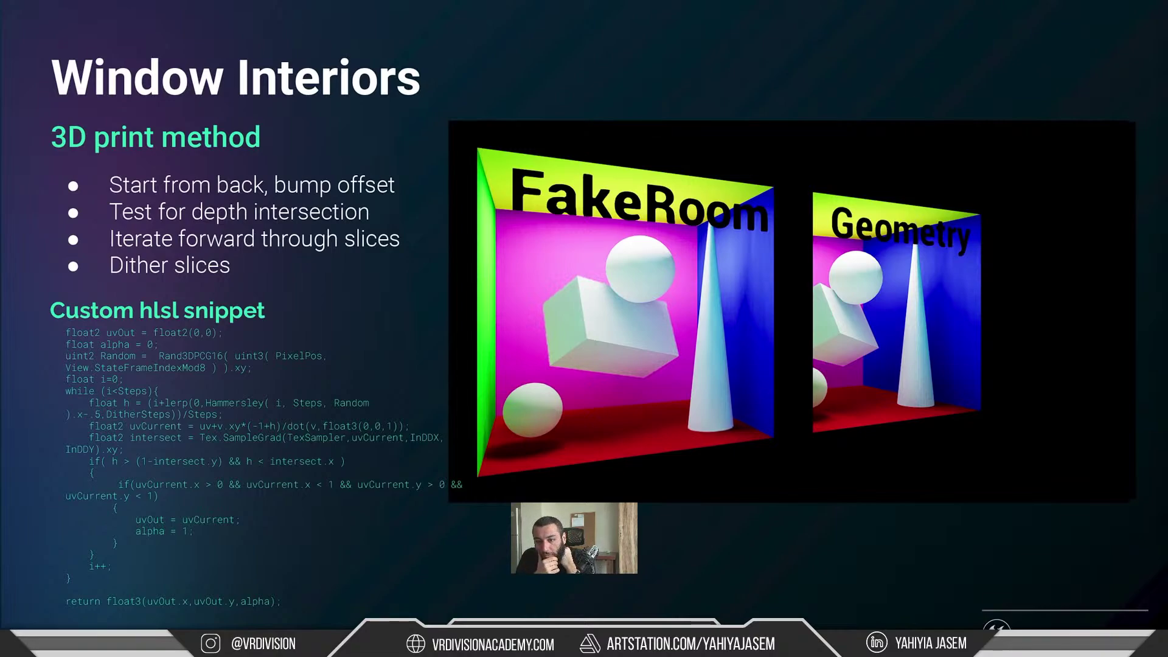
# - Skip ahead through the window interiors explanation to the non-square rooms slide, and leave full screen
pyautogui.press('Right')
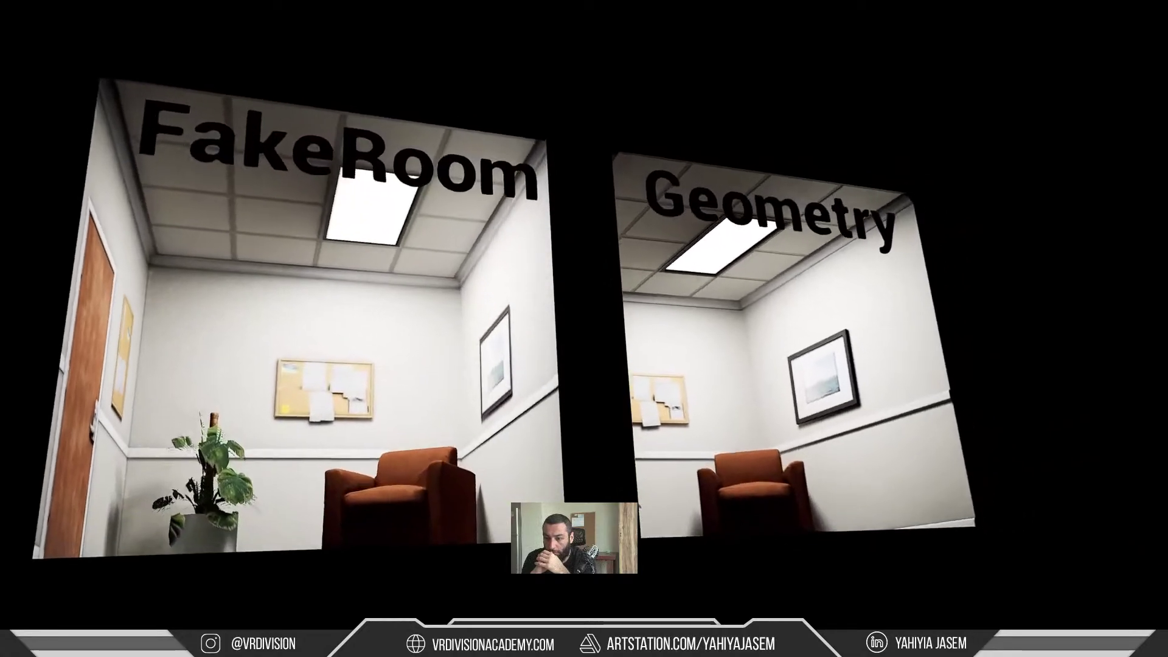
pyautogui.press('Right')
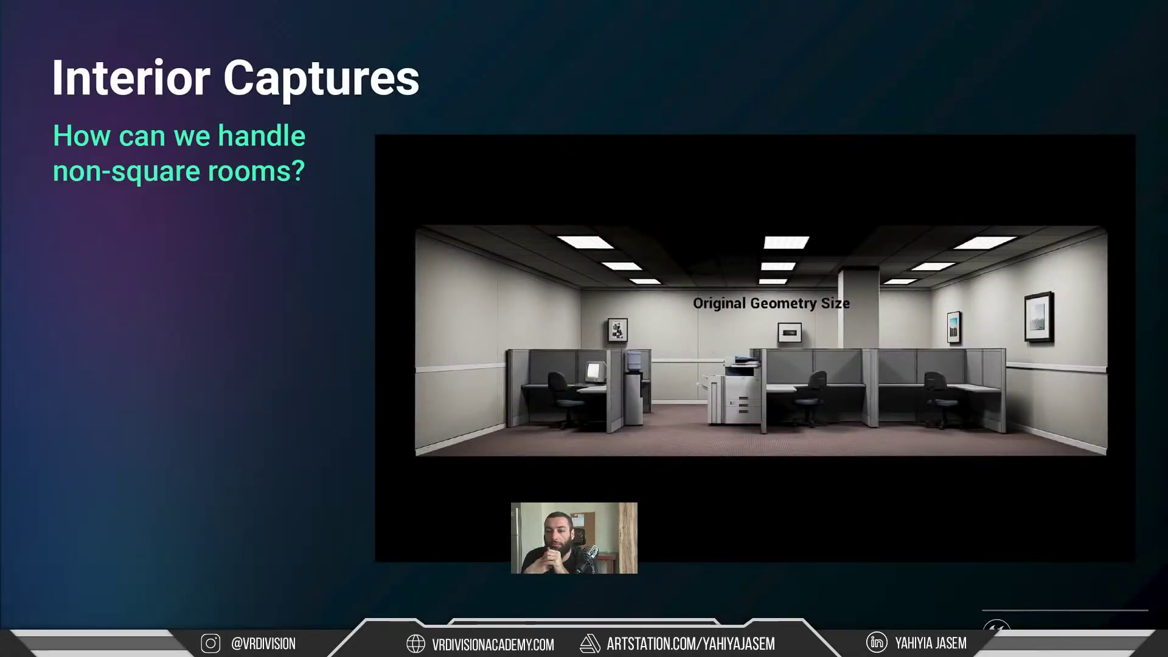
pyautogui.press('Right')
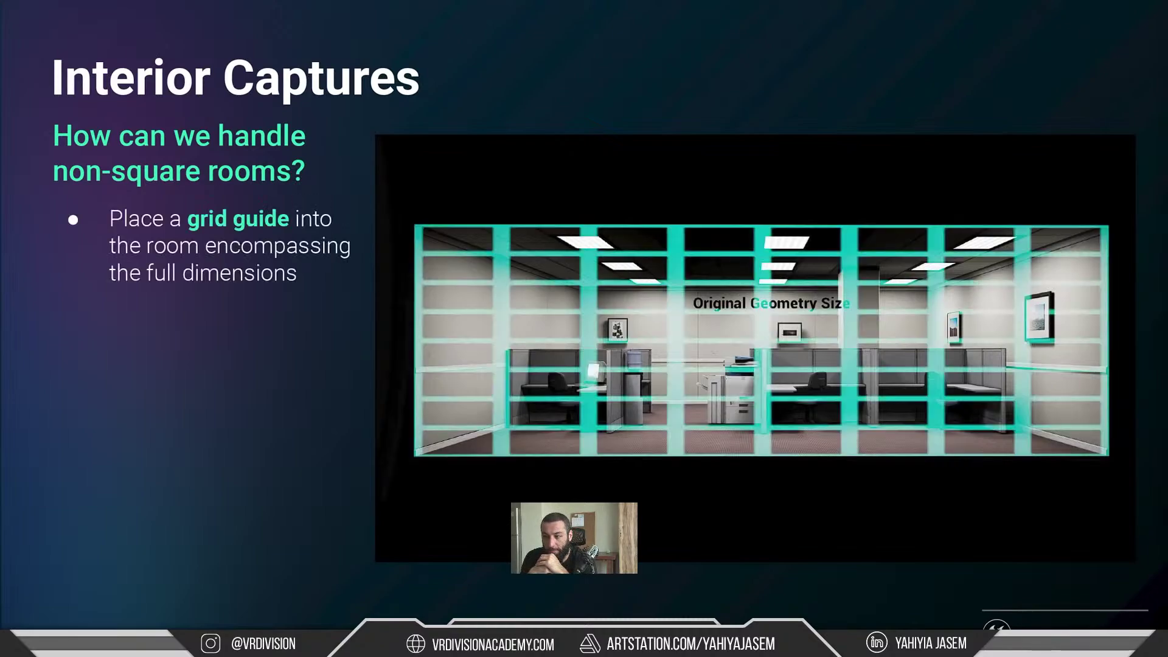
pyautogui.press('Right')
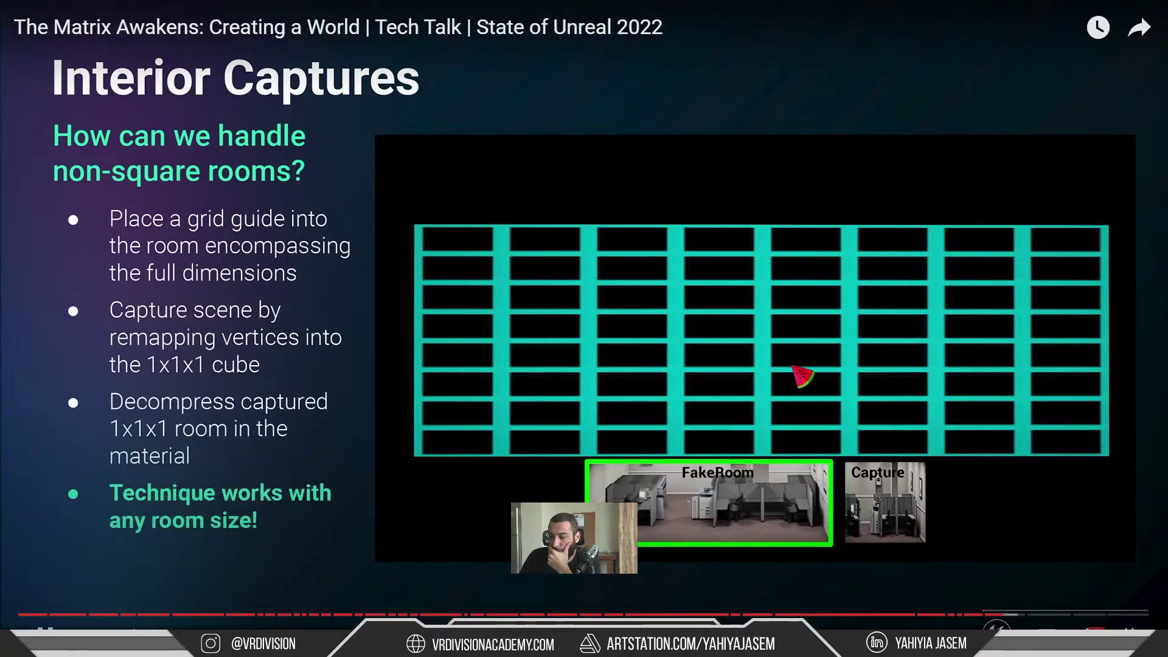
pyautogui.press('Escape')
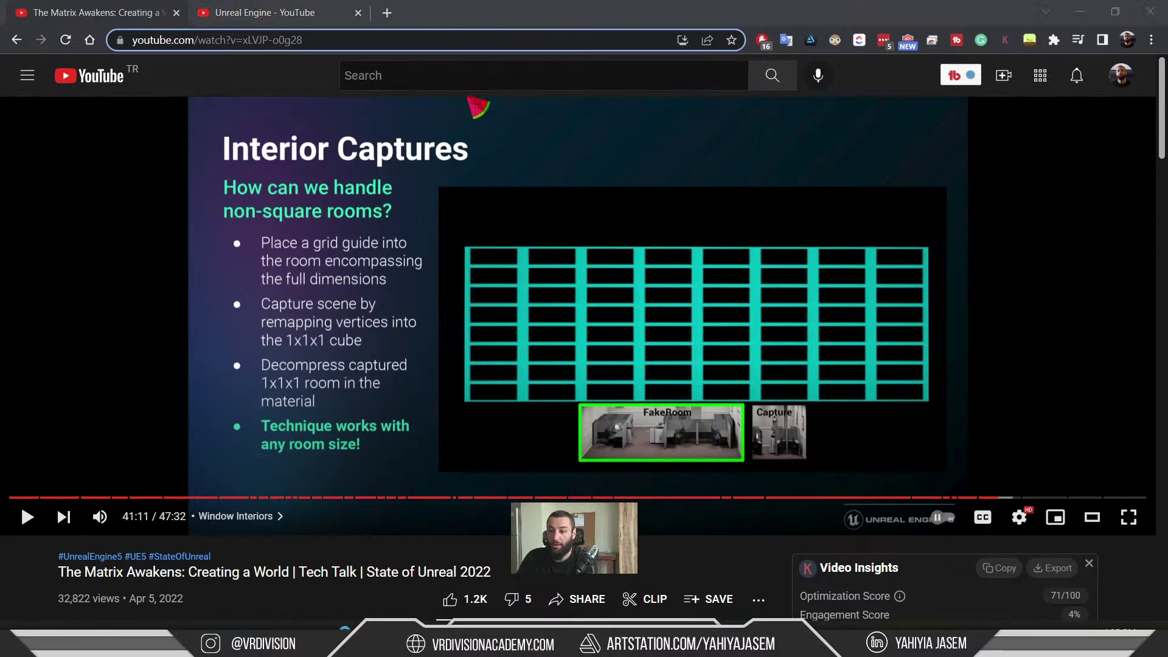
# - Select the full web address of the Creating a World talk
pyautogui.click(300, 40)
pyautogui.hotkey('ctrl', 'a')
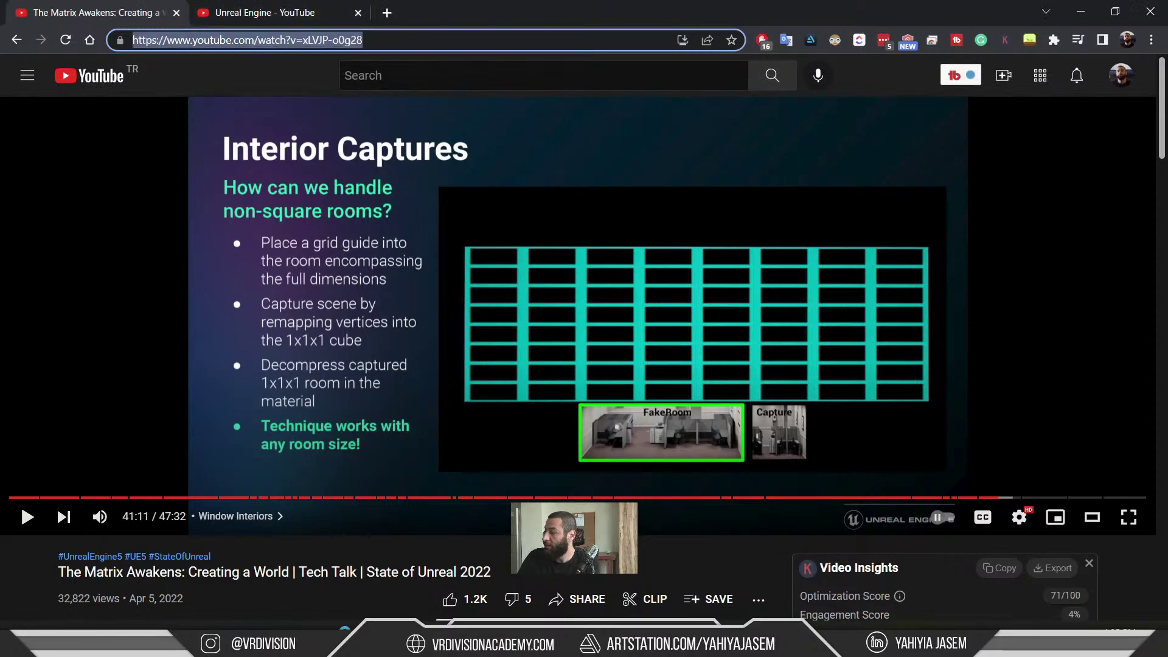
pyautogui.hotkey('alt', 'Tab')
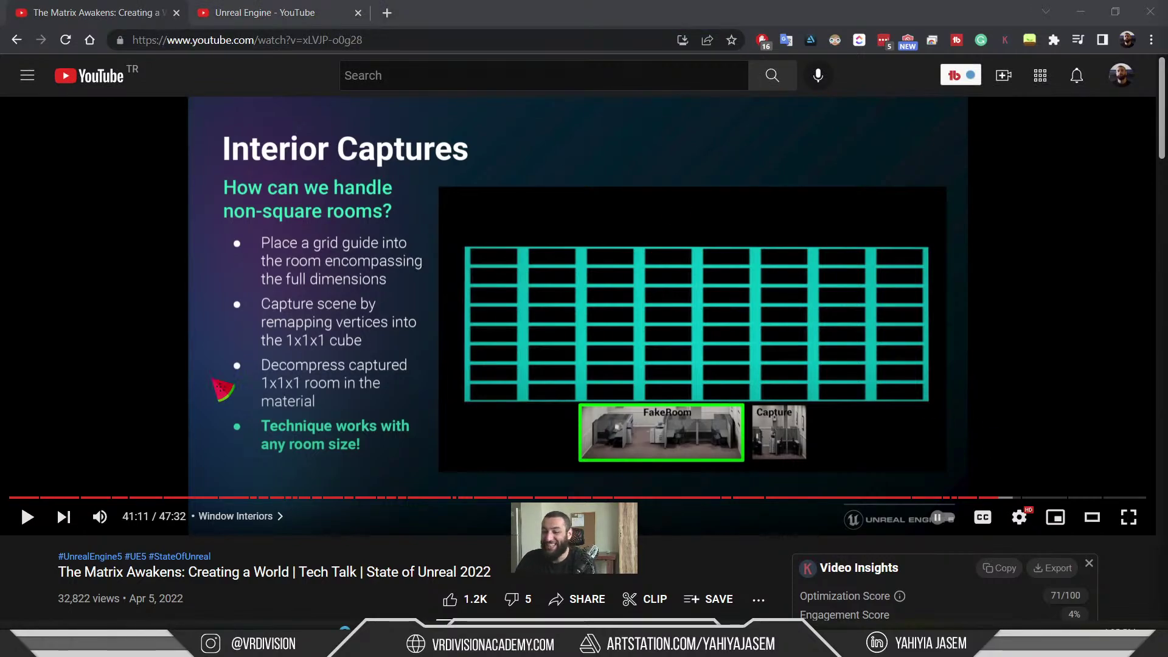
# - Skim the Creating a World talk's chapters on modules, materials, building skirts and window interiors
pyautogui.click(231, 497)
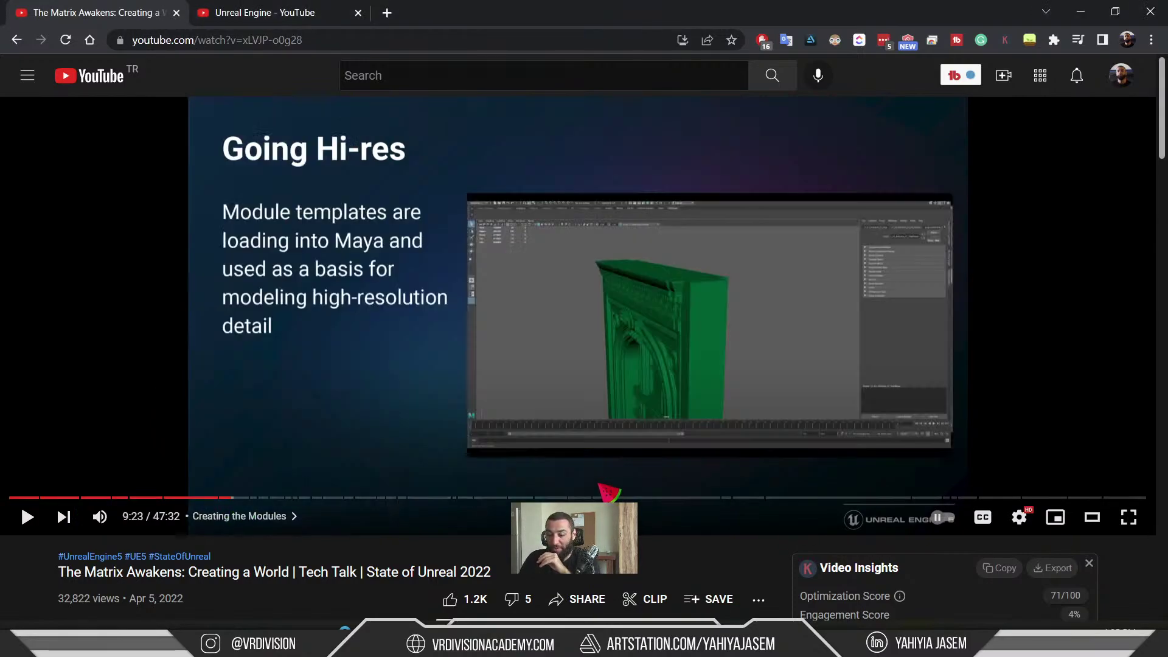
pyautogui.click(702, 498)
pyautogui.click(858, 498)
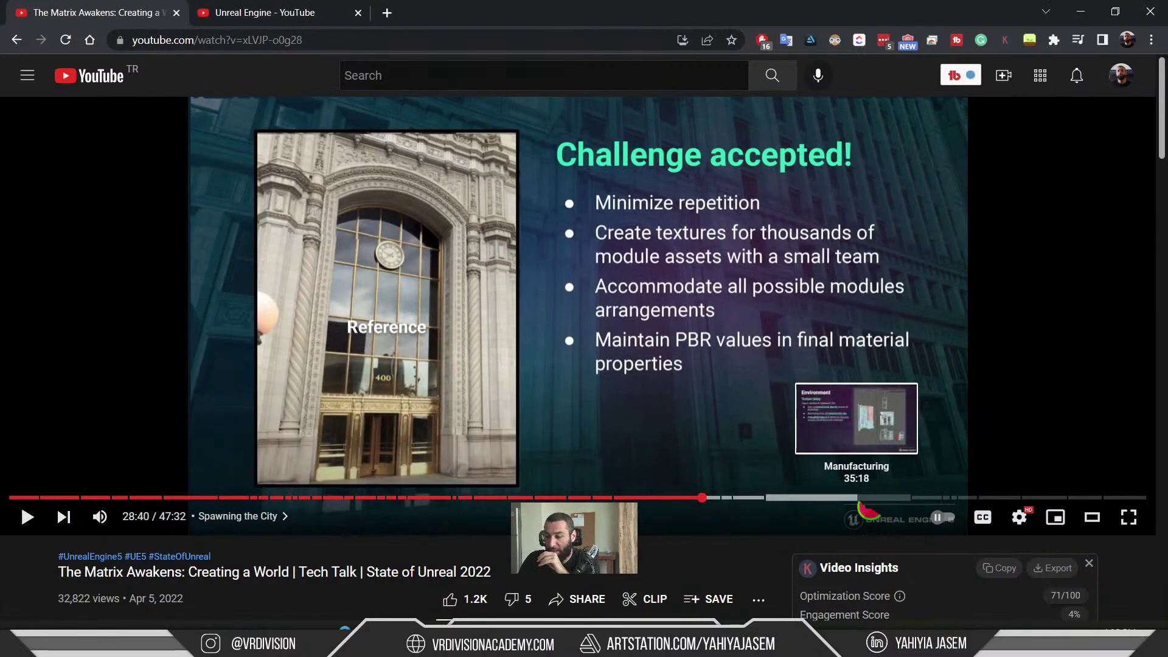
pyautogui.click(891, 498)
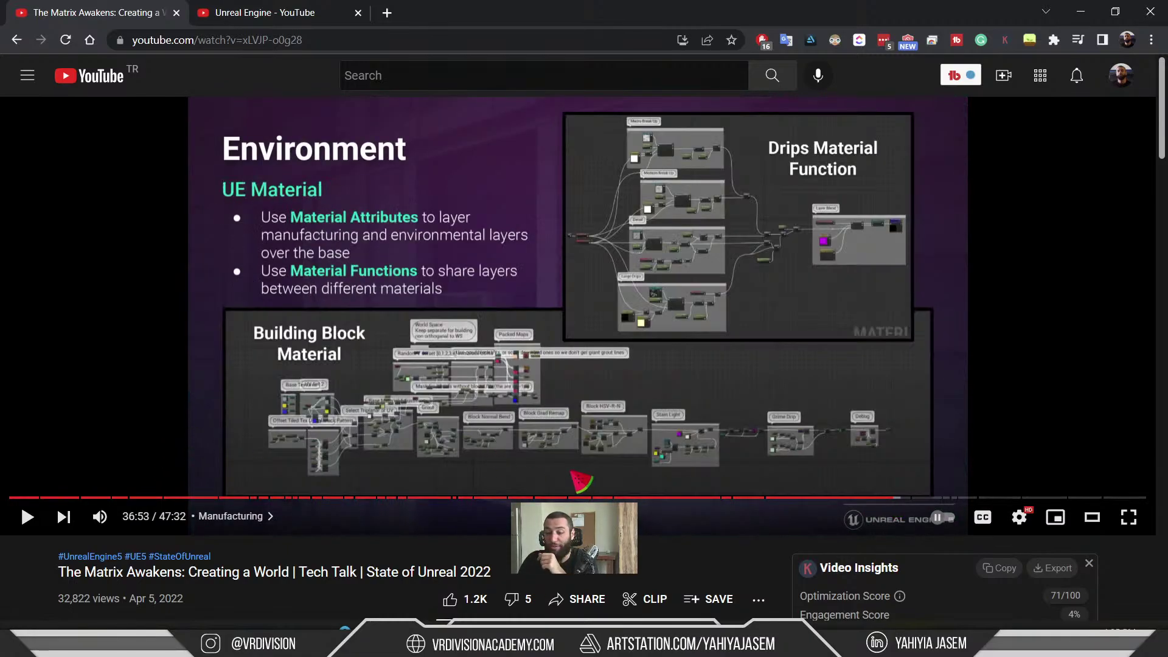
pyautogui.click(942, 498)
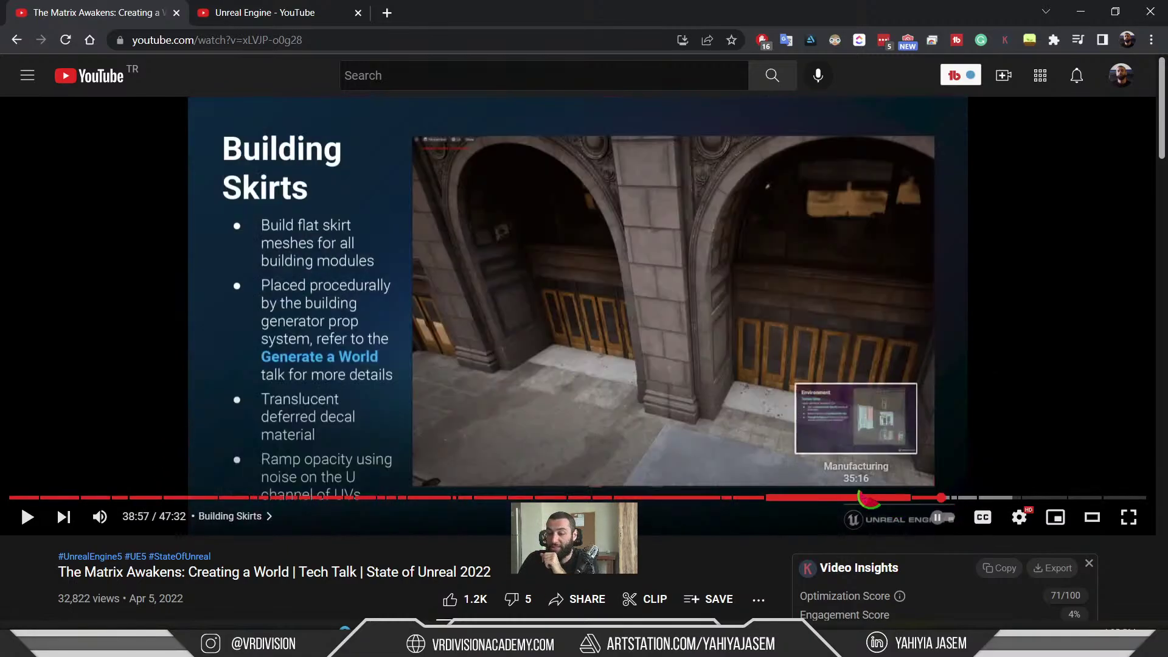
pyautogui.click(972, 498)
pyautogui.click(992, 498)
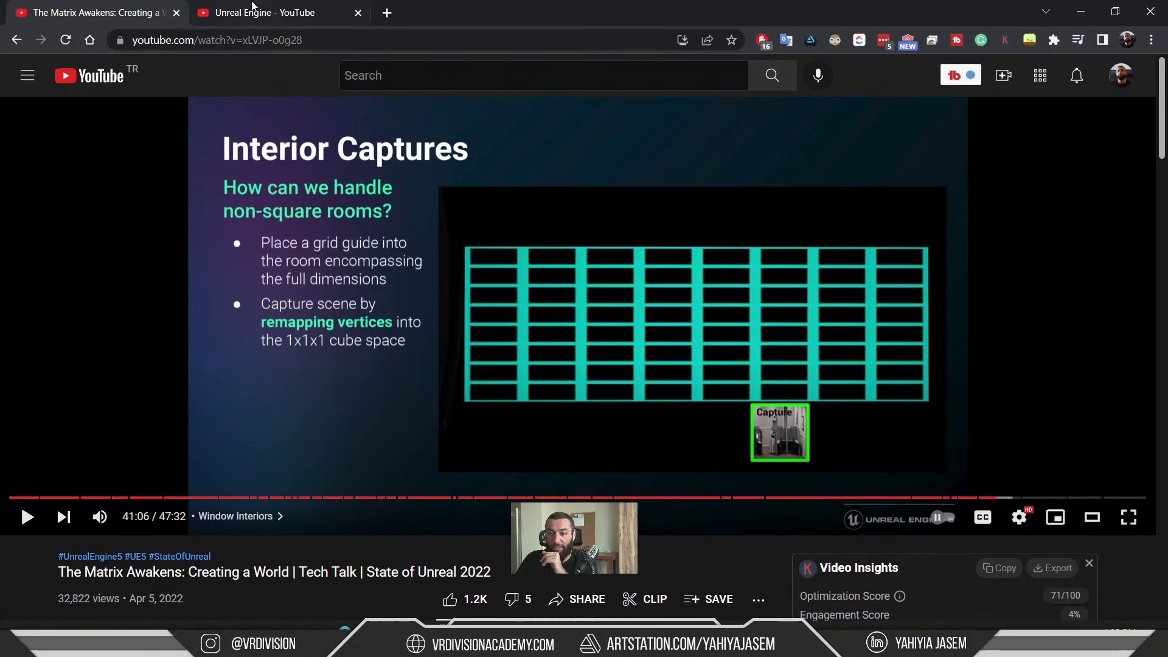
# - Close the extra Unreal Engine channel page and switch back to the window material in Unreal Editor
pyautogui.click(253, 7)
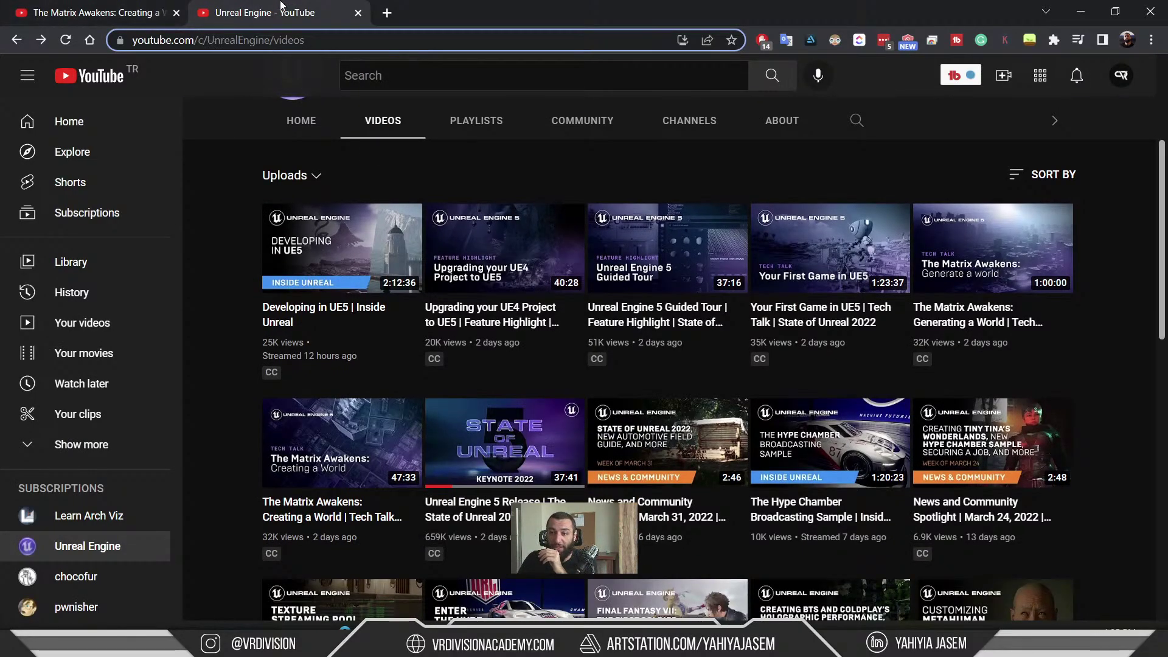
pyautogui.hotkey('ctrl', 'w')
pyautogui.hotkey('alt', 'Tab')
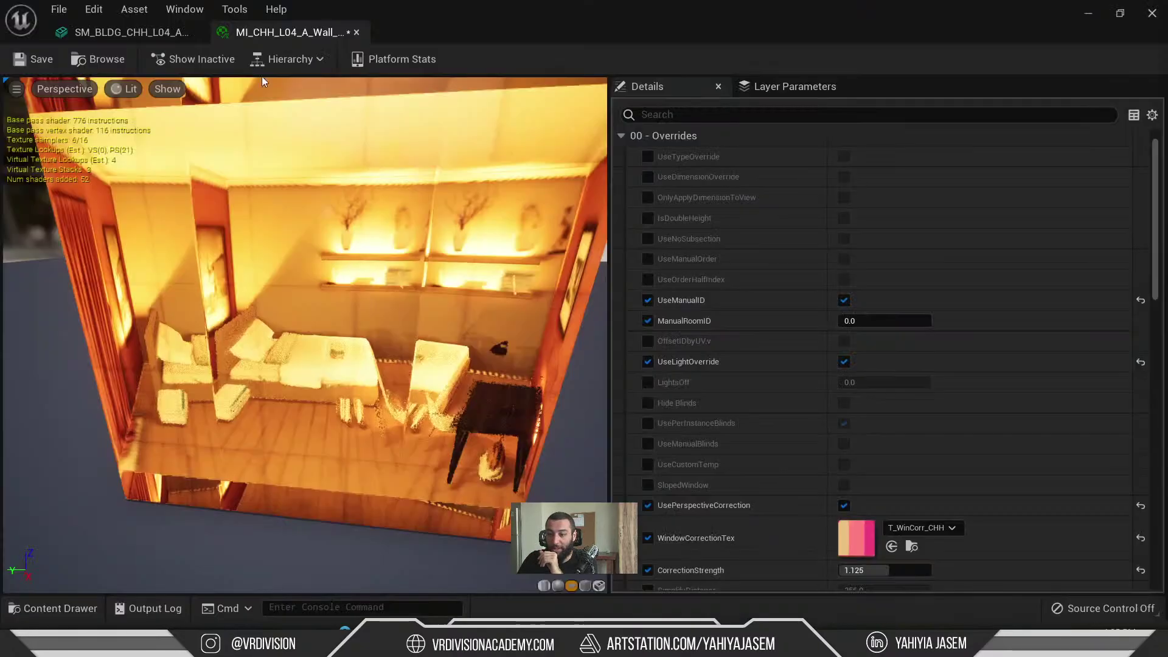
# - Try ManualRoomID values of 1.344 and 2 on the window material, and settle on 1
pyautogui.moveTo(476, 223); pyautogui.dragTo(322, 320)
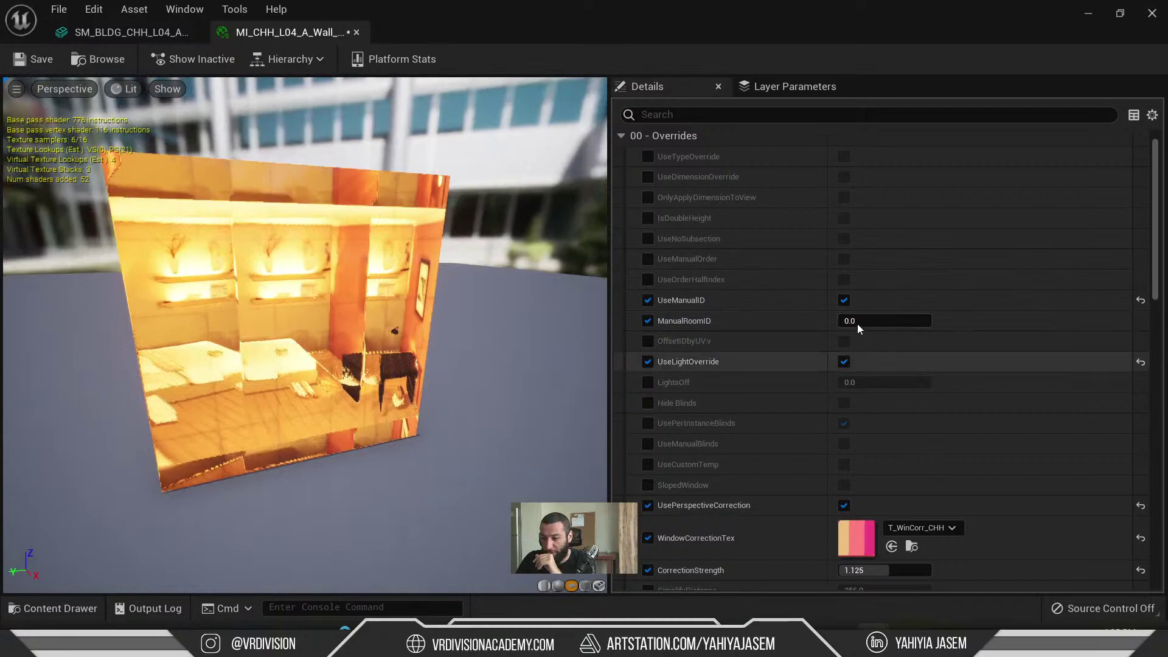
pyautogui.moveTo(499, 304); pyautogui.dragTo(340, 280)
pyautogui.moveTo(916, 320); pyautogui.dragTo(945, 321)
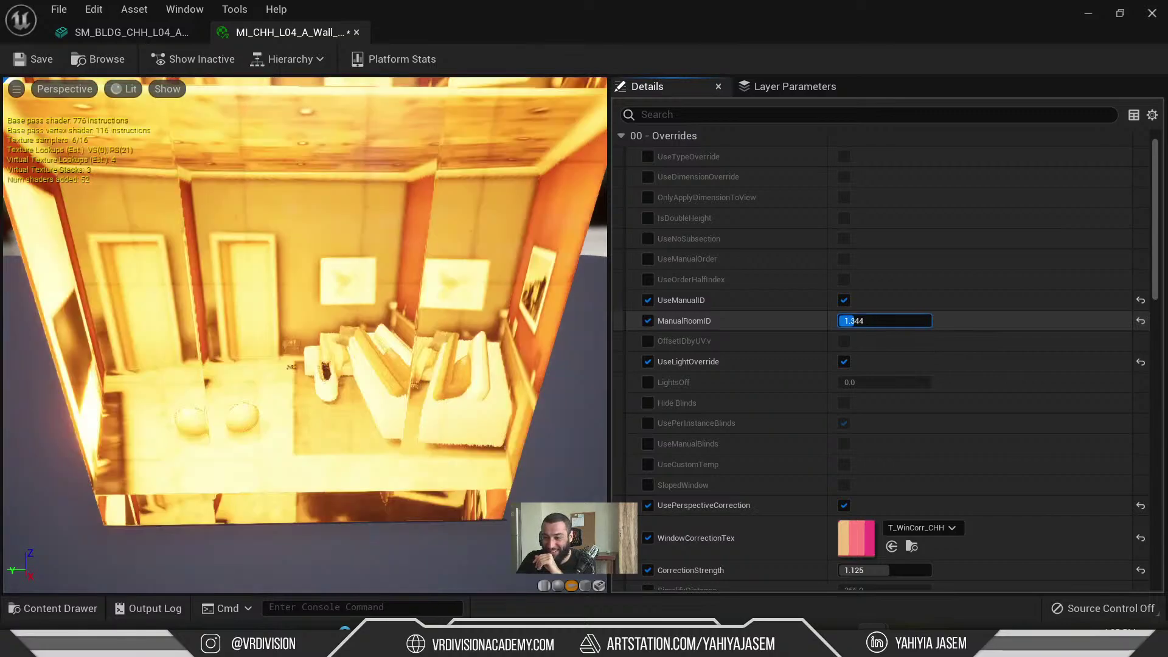
pyautogui.click(886, 321)
pyautogui.press('Return')
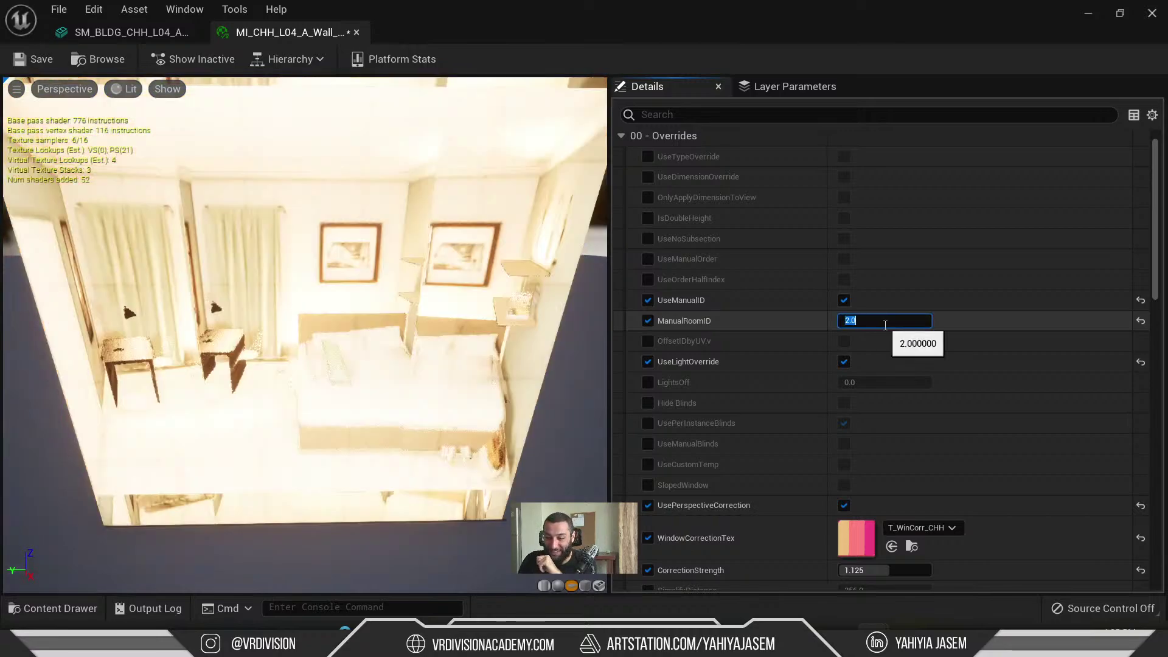
pyautogui.write('1')
pyautogui.press('Return')
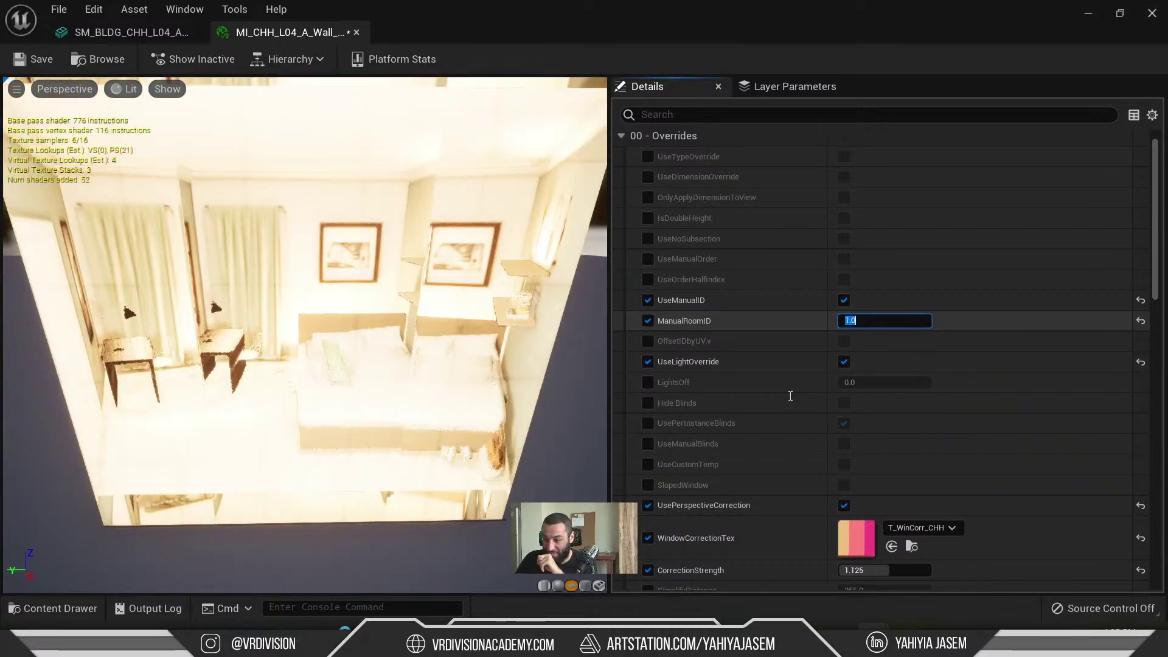
# - Enable the LightsOff override on the window material and inspect the room from another angle in the preview
pyautogui.click(649, 382)
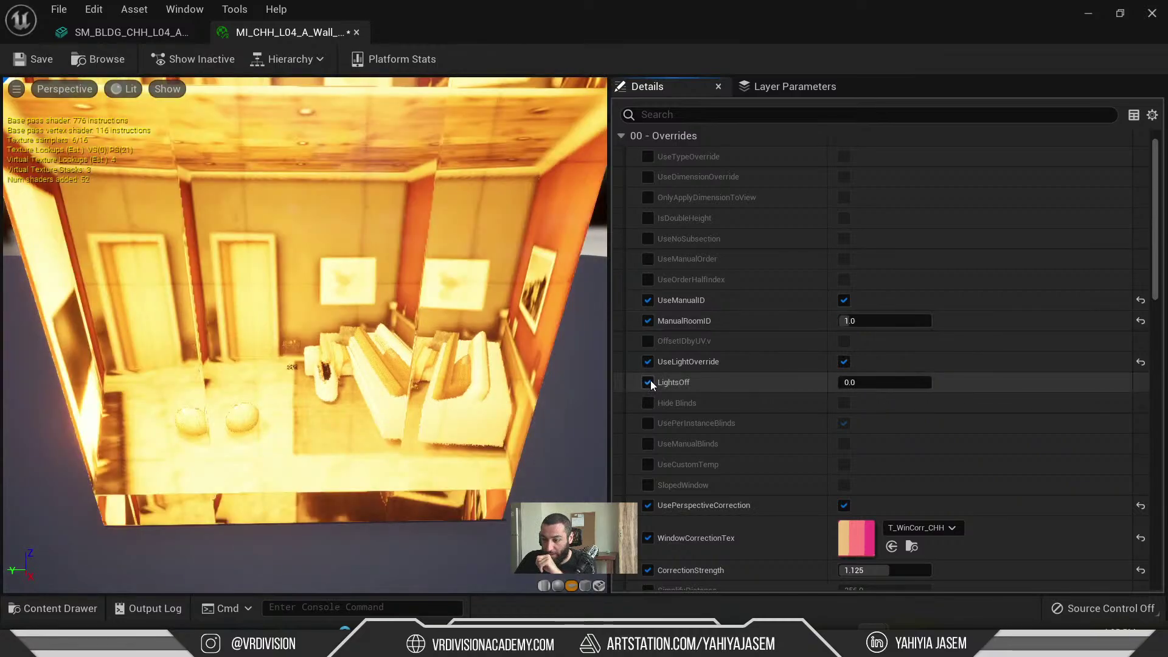
pyautogui.click(878, 381)
pyautogui.scroll(-5, 504, 348)
pyautogui.moveTo(504, 348); pyautogui.dragTo(583, 370)
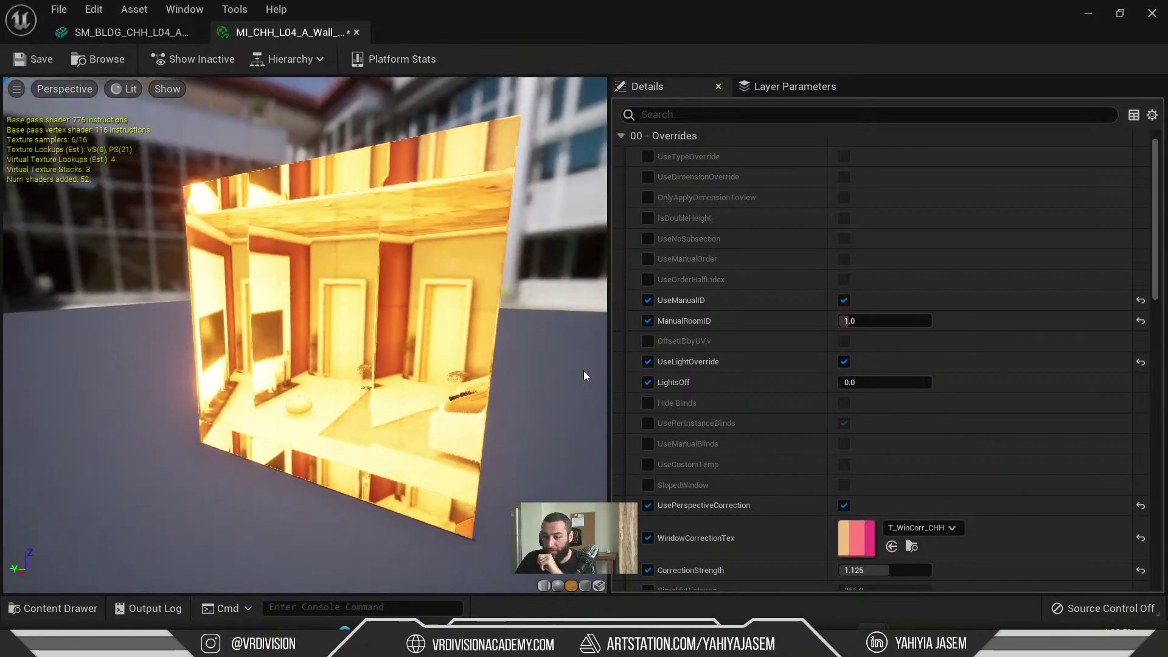
# - Try LightsOff values of 1, 0.1, 0.02 and 0.3 on the window material
pyautogui.click(898, 382)
pyautogui.write('1')
pyautogui.press('Return')
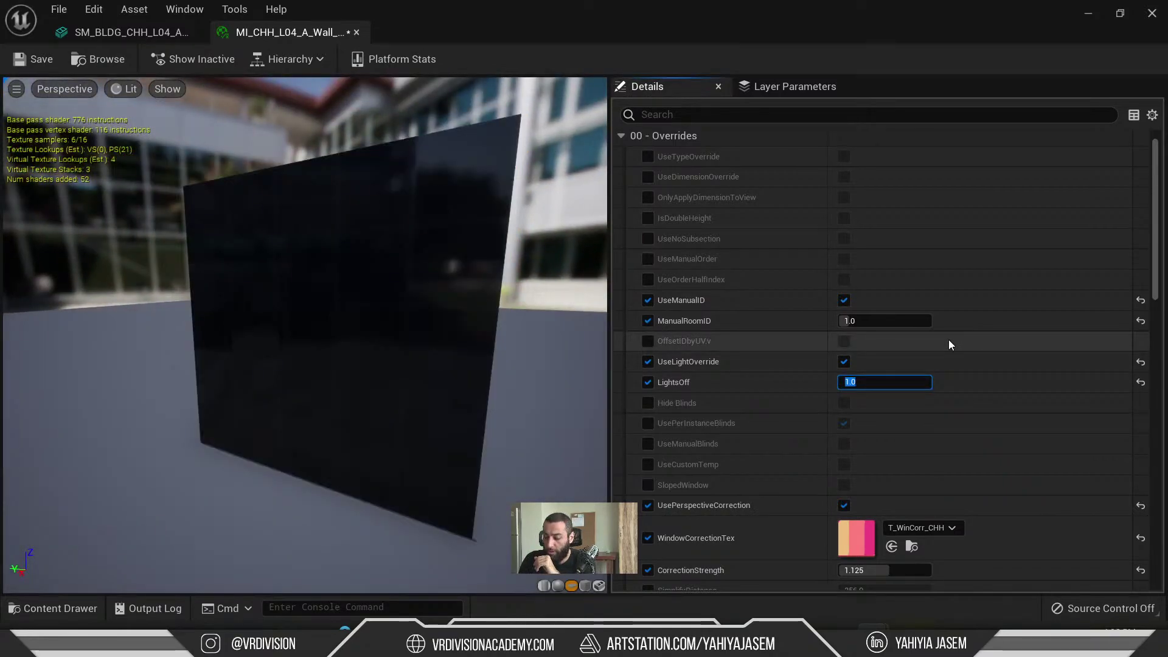
pyautogui.write('0.2')
pyautogui.press('Return')
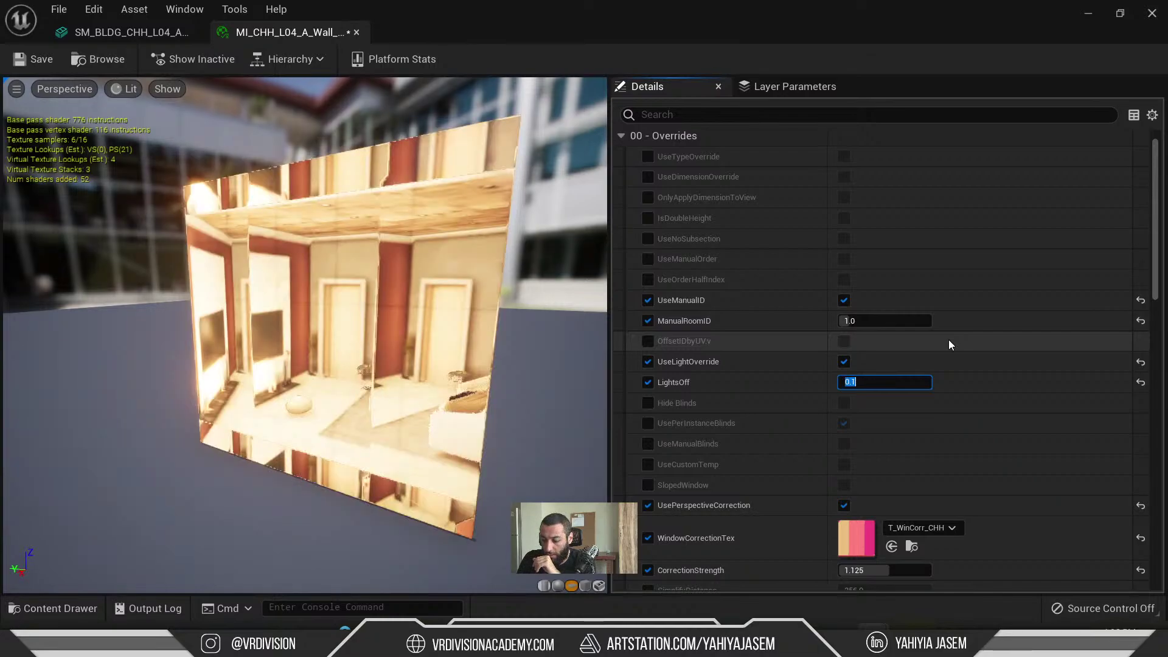
pyautogui.write('0.02')
pyautogui.press('Return')
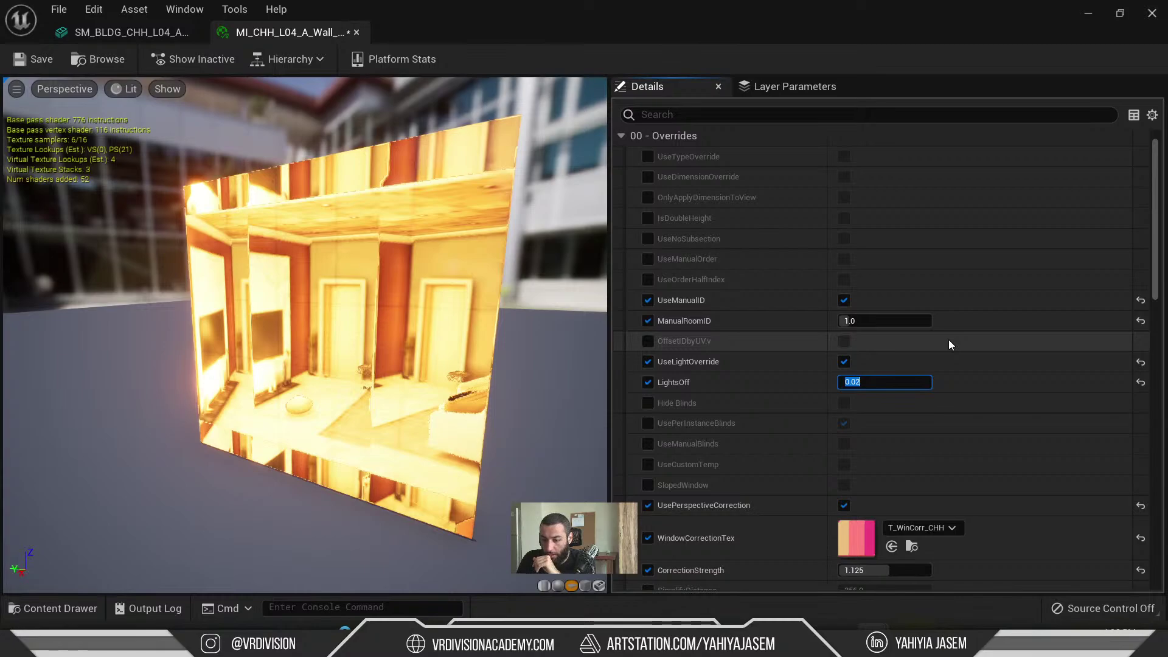
pyautogui.write('0.3')
pyautogui.press('Return')
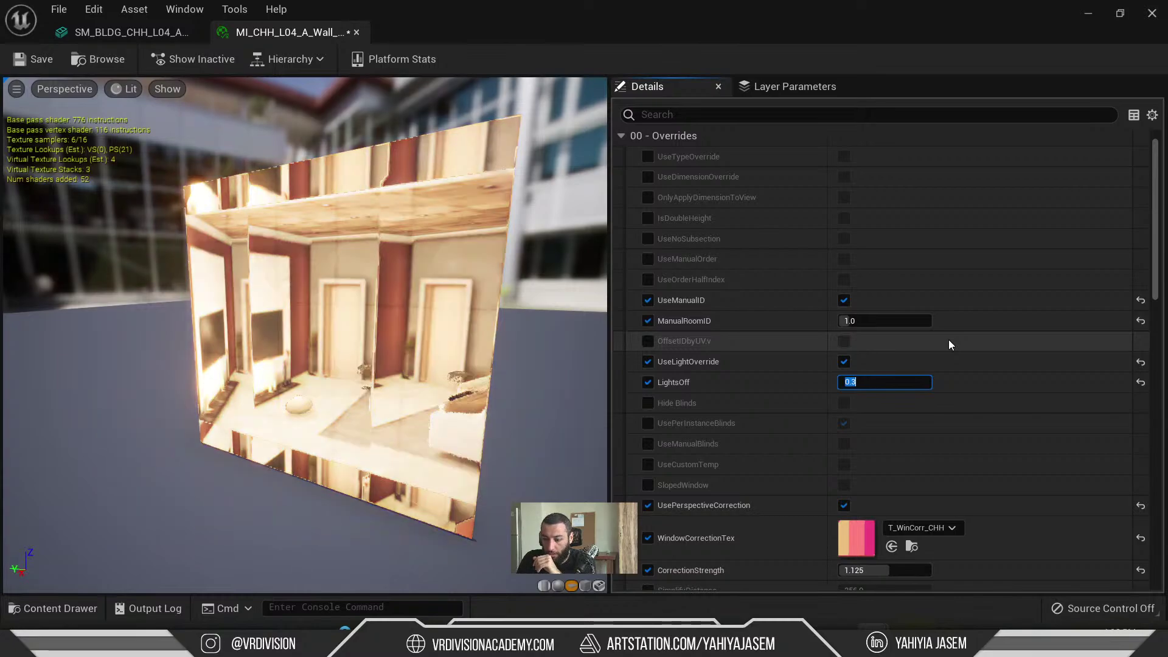
# - Set LightsOff fully to 1 for comparison, and return it to 0
pyautogui.write('.5')
pyautogui.press('BackSpace')
pyautogui.press('BackSpace')
pyautogui.write('1')
pyautogui.press('Return')
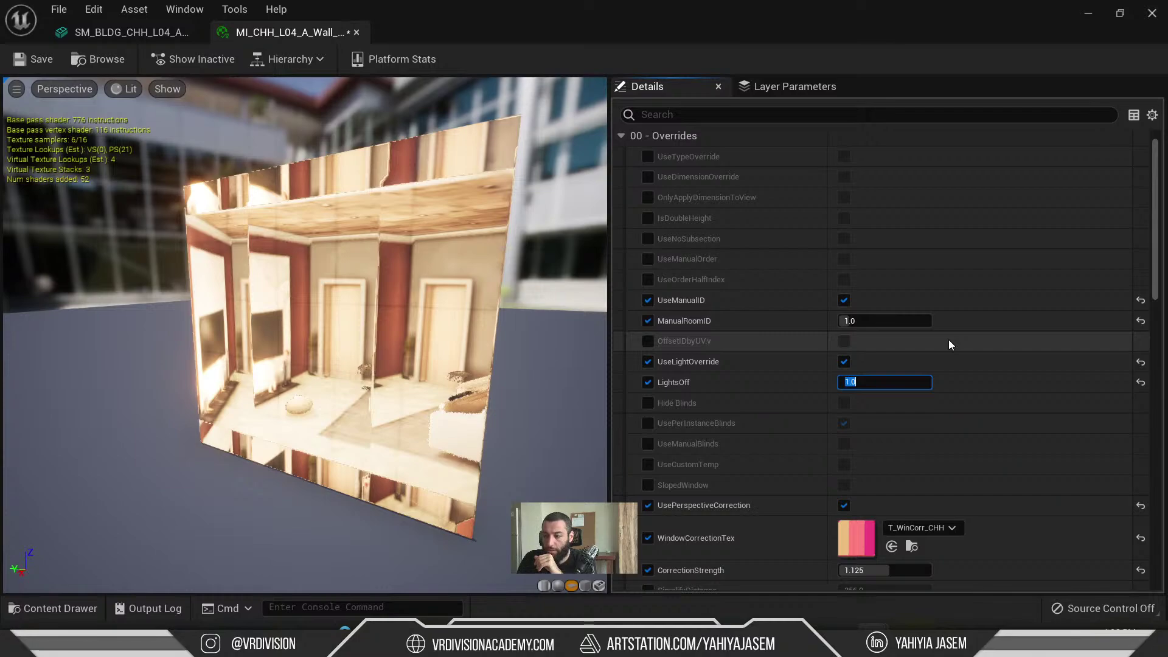
pyautogui.write('0')
pyautogui.press('Return')
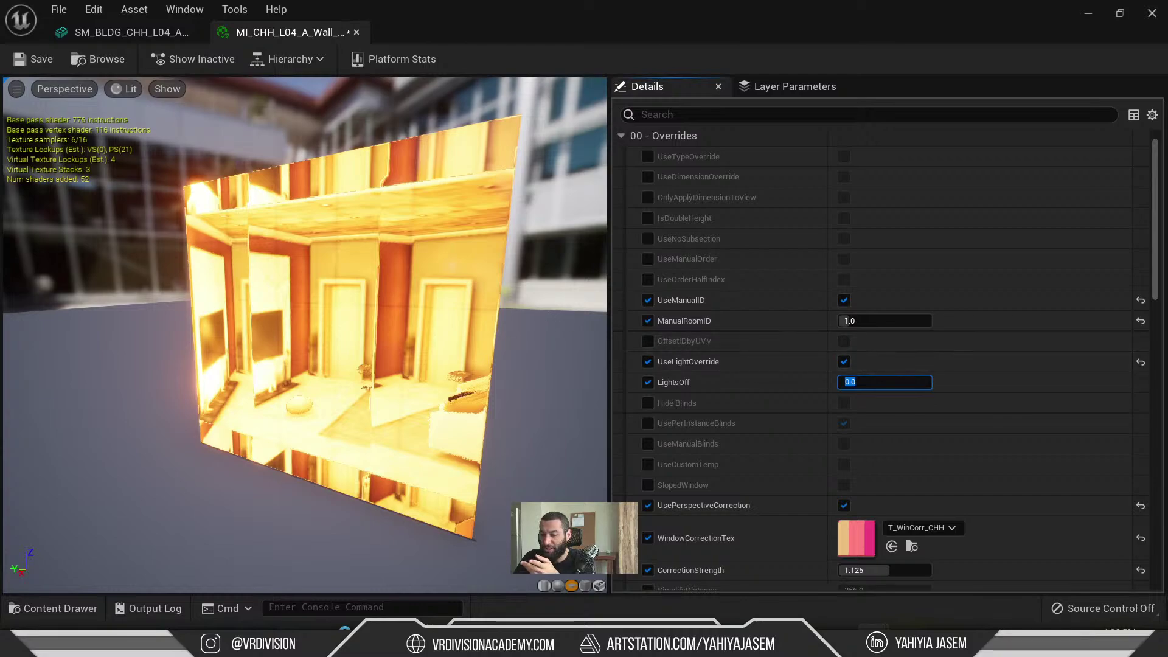
# - Try LightsOff at 0.5 and 1 from a new preview angle, and inspect the unlit window up close
pyautogui.moveTo(390, 341)
pyautogui.mouseDown()
pyautogui.moveTo(462, 390)
pyautogui.moveTo(384, 359)
pyautogui.mouseUp()
pyautogui.click(907, 381)
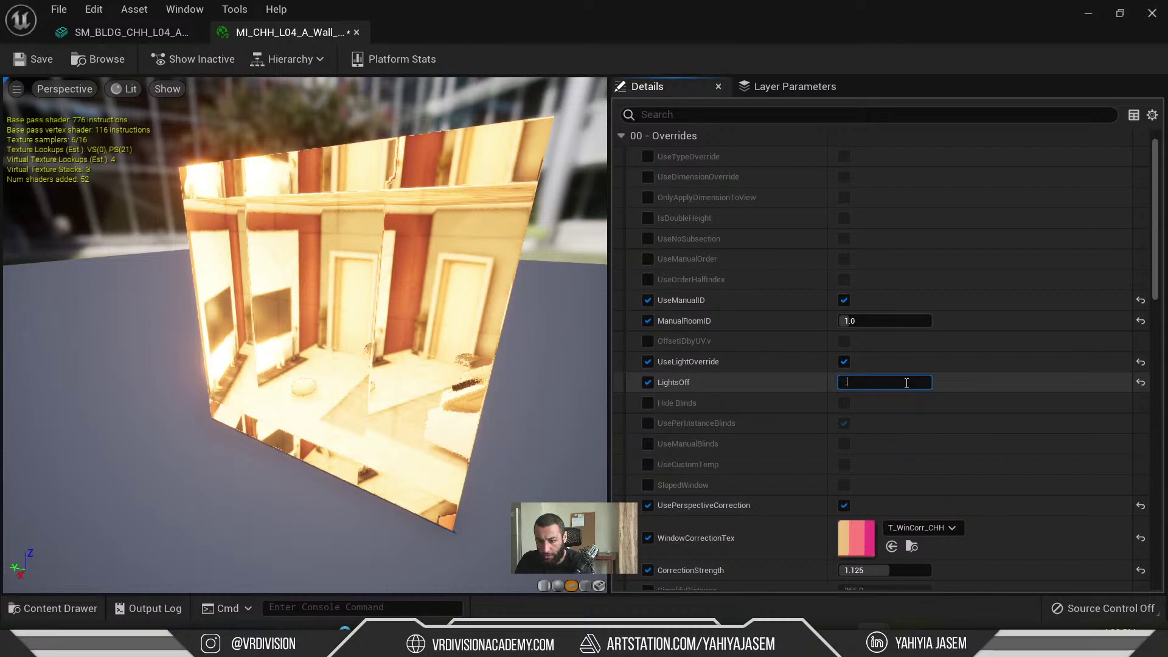
pyautogui.write('.5')
pyautogui.press('Return')
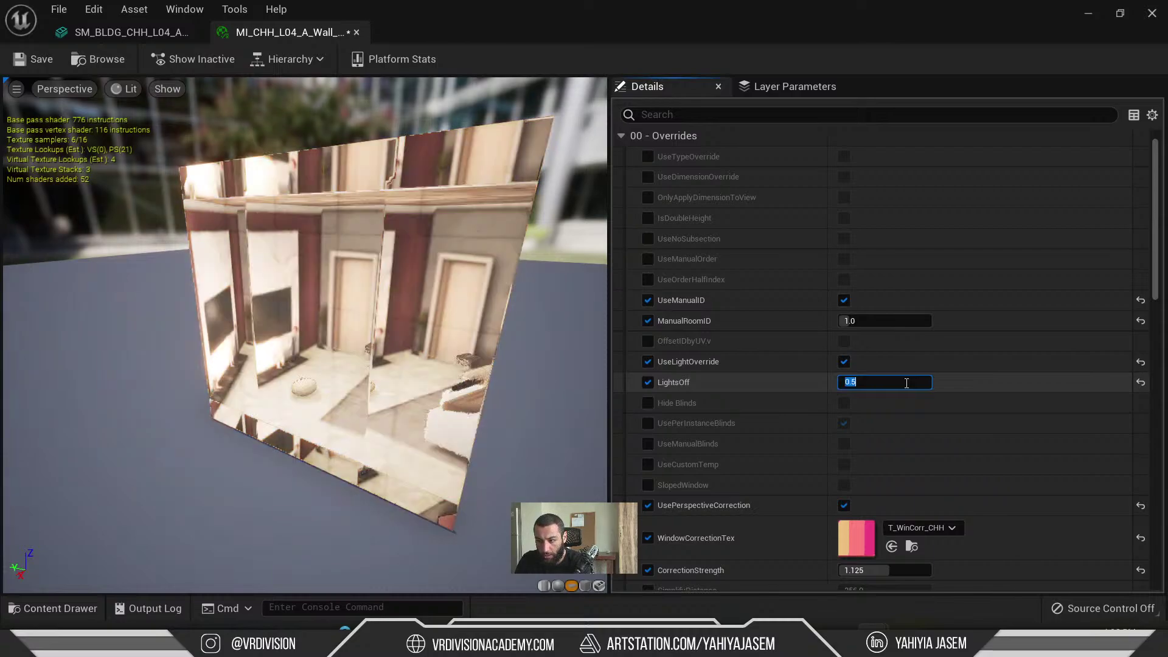
pyautogui.press('Return')
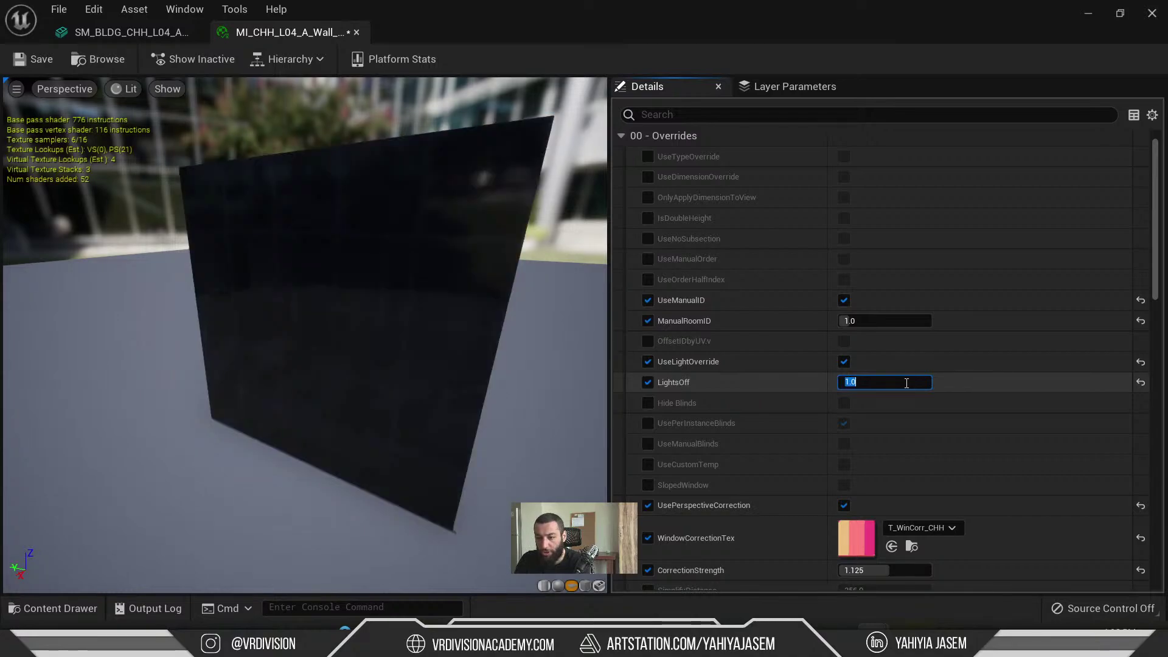
pyautogui.click(404, 353)
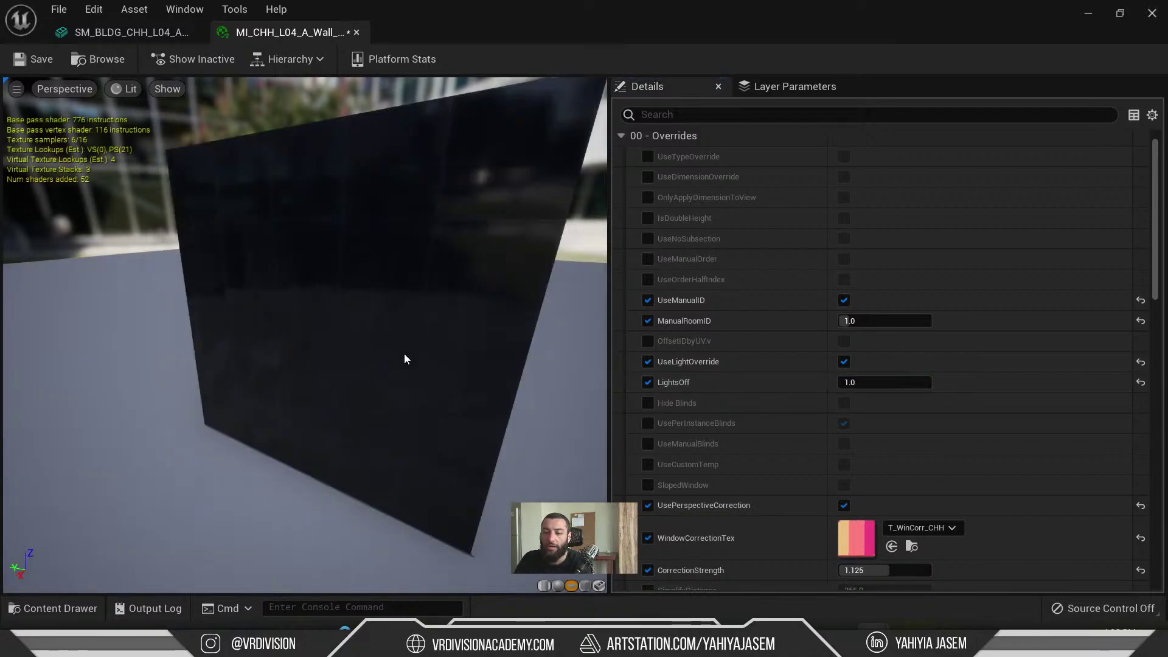
pyautogui.moveTo(404, 356); pyautogui.dragTo(372, 353)
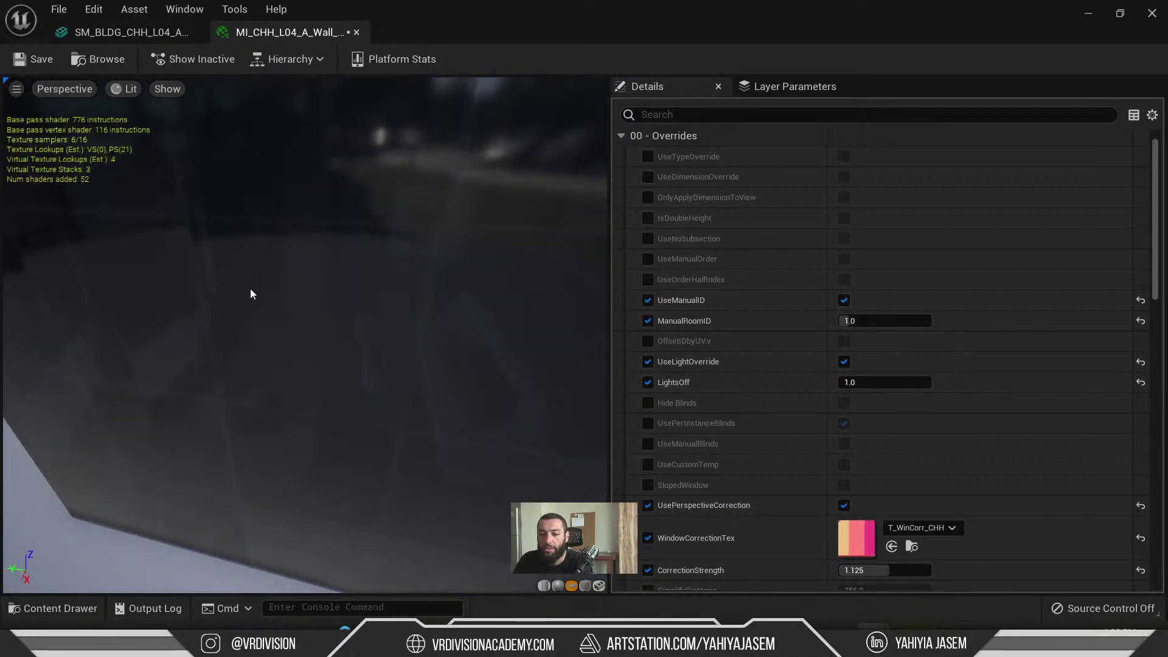
pyautogui.moveTo(250, 294); pyautogui.dragTo(207, 290)
# - Compare the room with LightsOff at 0 from another angle, and settle on a LightsOff value of 0.5
pyautogui.click(894, 382)
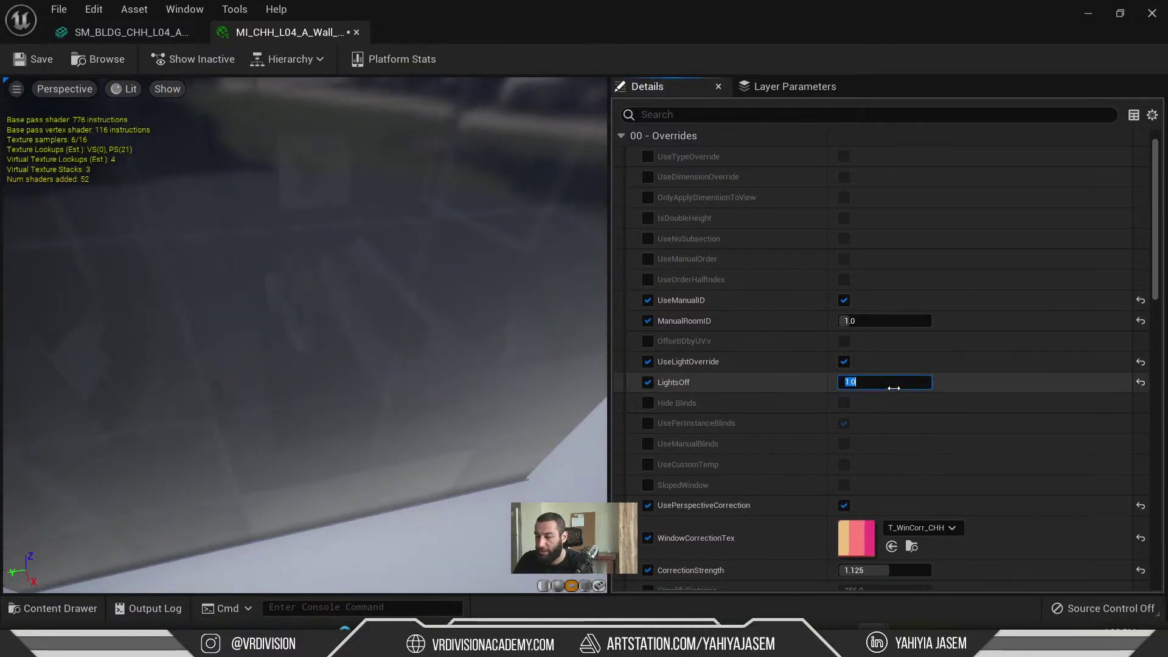
pyautogui.write('0')
pyautogui.press('Return')
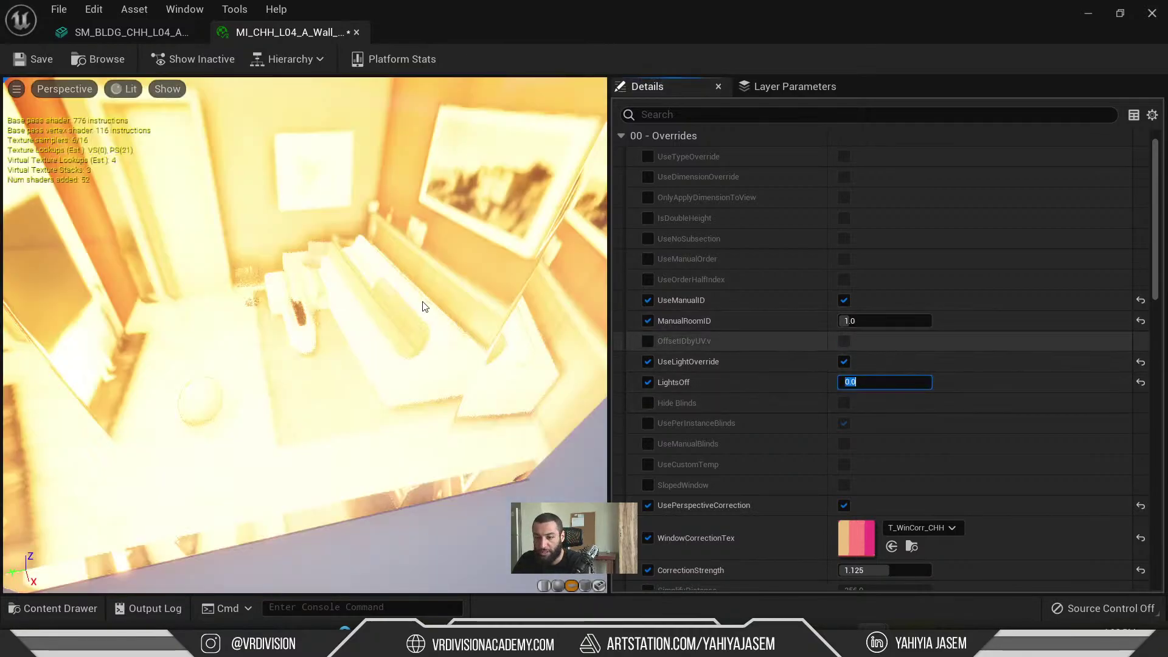
pyautogui.moveTo(417, 299); pyautogui.dragTo(652, 347)
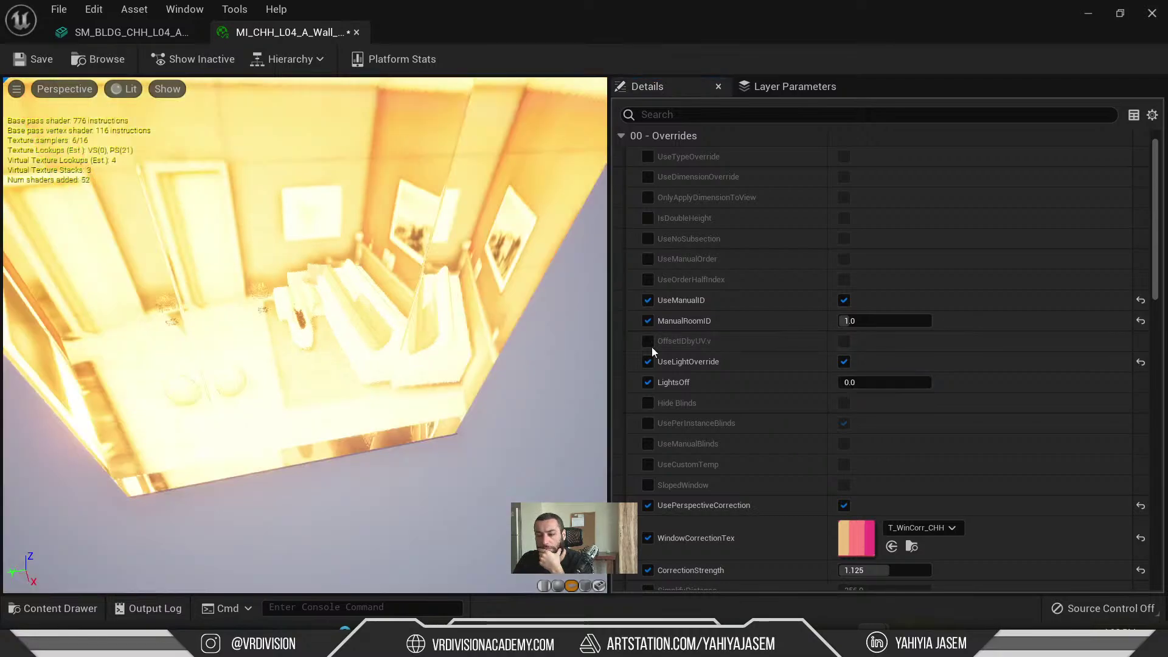
pyautogui.click(871, 382)
pyautogui.write('0.5')
pyautogui.press('Return')
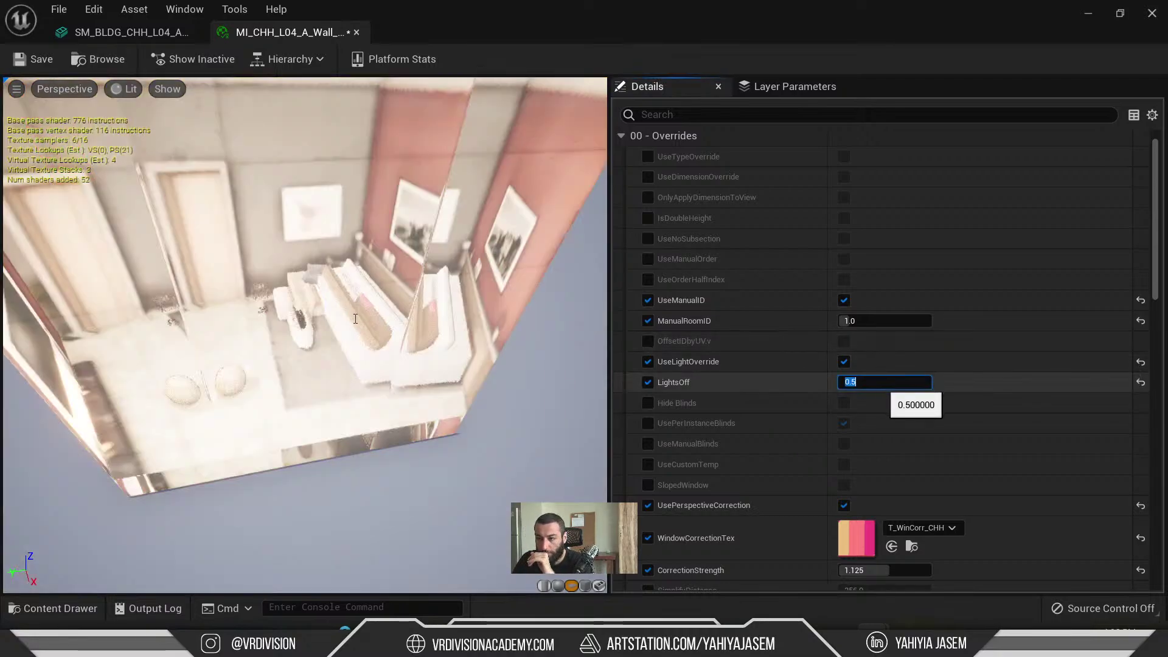
# - Examine the half-lit room interior on the preview plane from several angles and distances
pyautogui.click(355, 319)
pyautogui.scroll(-8, 355, 319)
pyautogui.moveTo(355, 318); pyautogui.dragTo(298, 250)
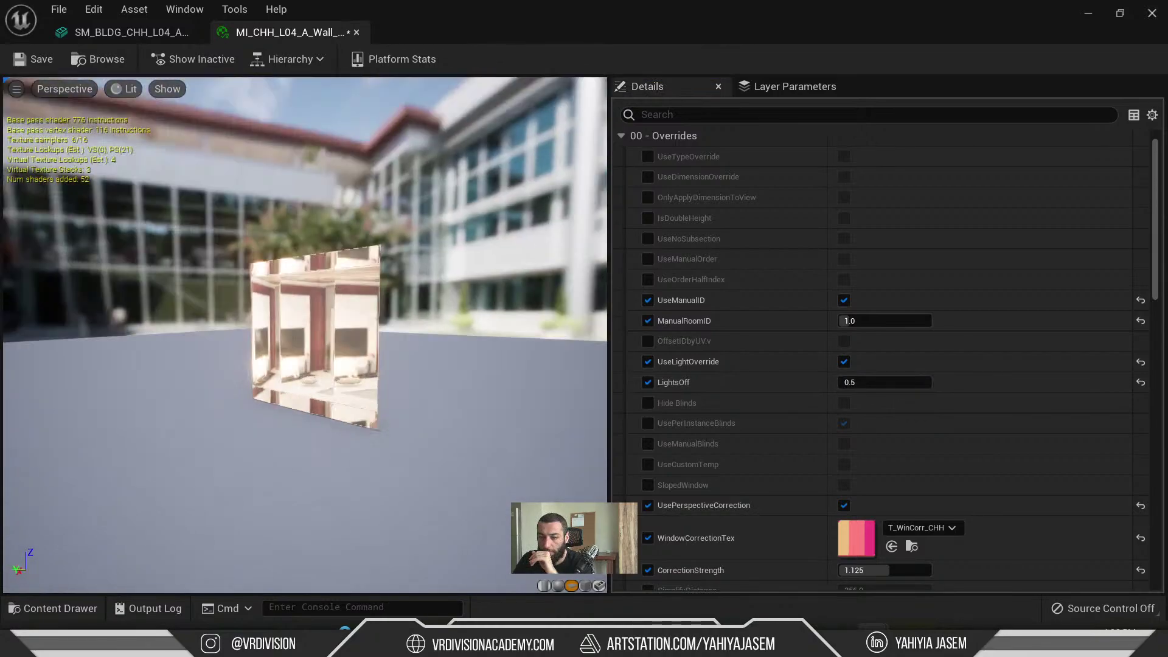
pyautogui.scroll(10, 369, 306)
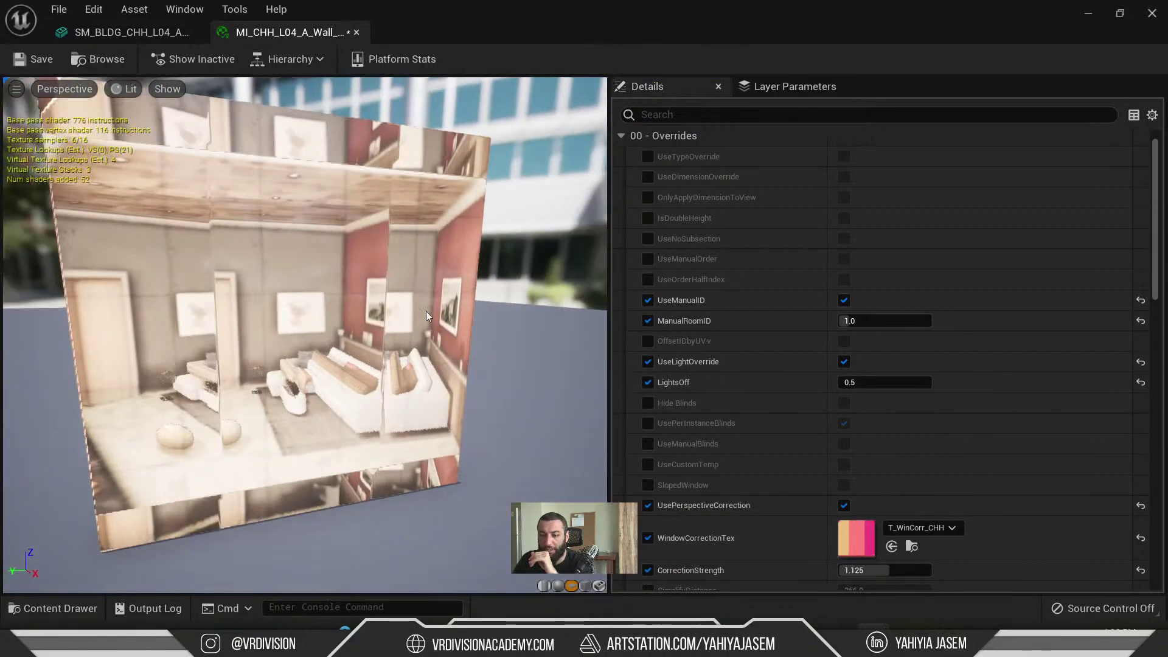
pyautogui.scroll(-6, 426, 312)
pyautogui.moveTo(426, 311); pyautogui.dragTo(401, 312)
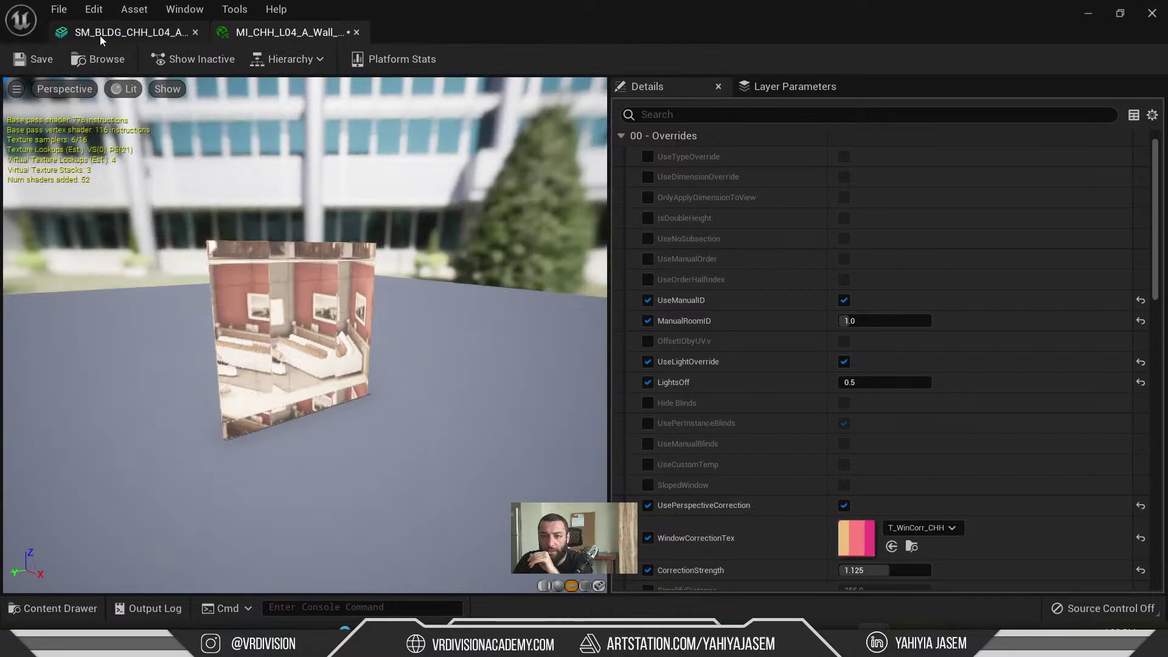
pyautogui.scroll(6, 304, 335)
pyautogui.moveTo(304, 334); pyautogui.dragTo(268, 335)
pyautogui.scroll(1, 921, 334)
# - Try a uvTile of 1 in the Coordinates parameters, and reset it to the default
pyautogui.scroll(-3, 700, 243)
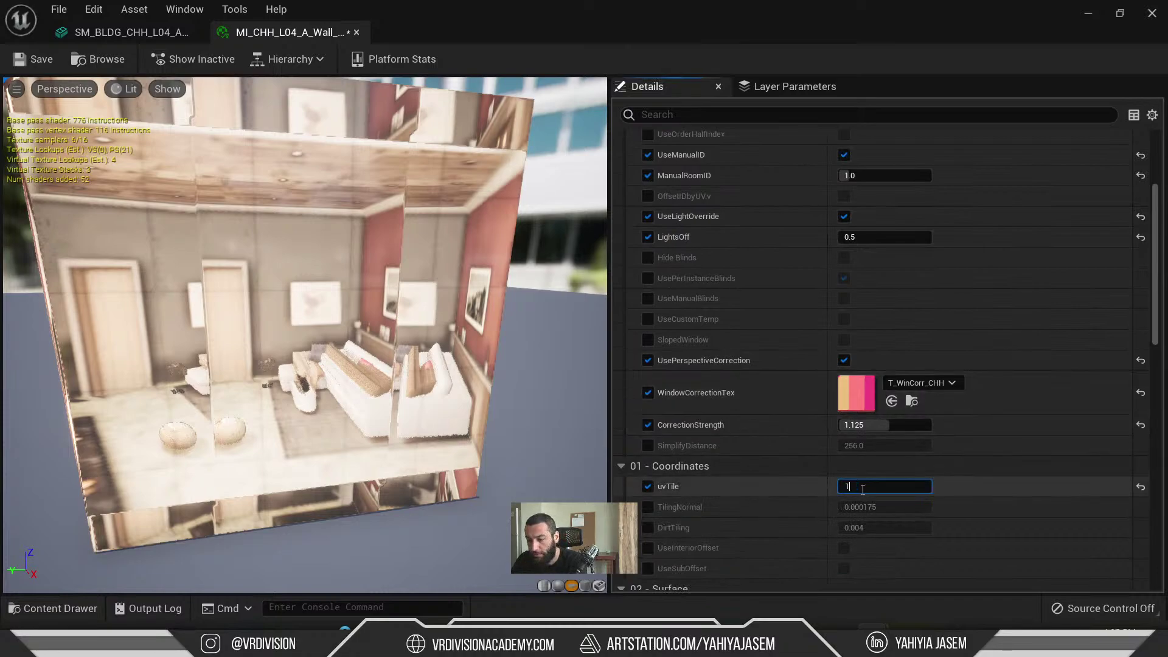
pyautogui.press('Return')
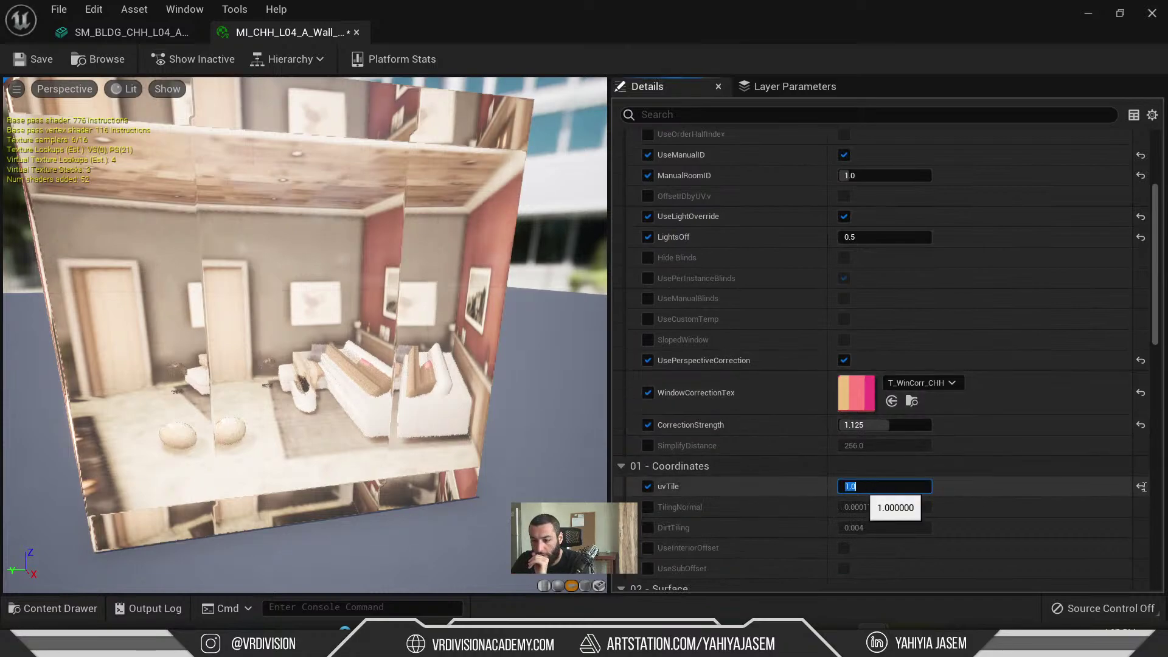
pyautogui.click(1141, 487)
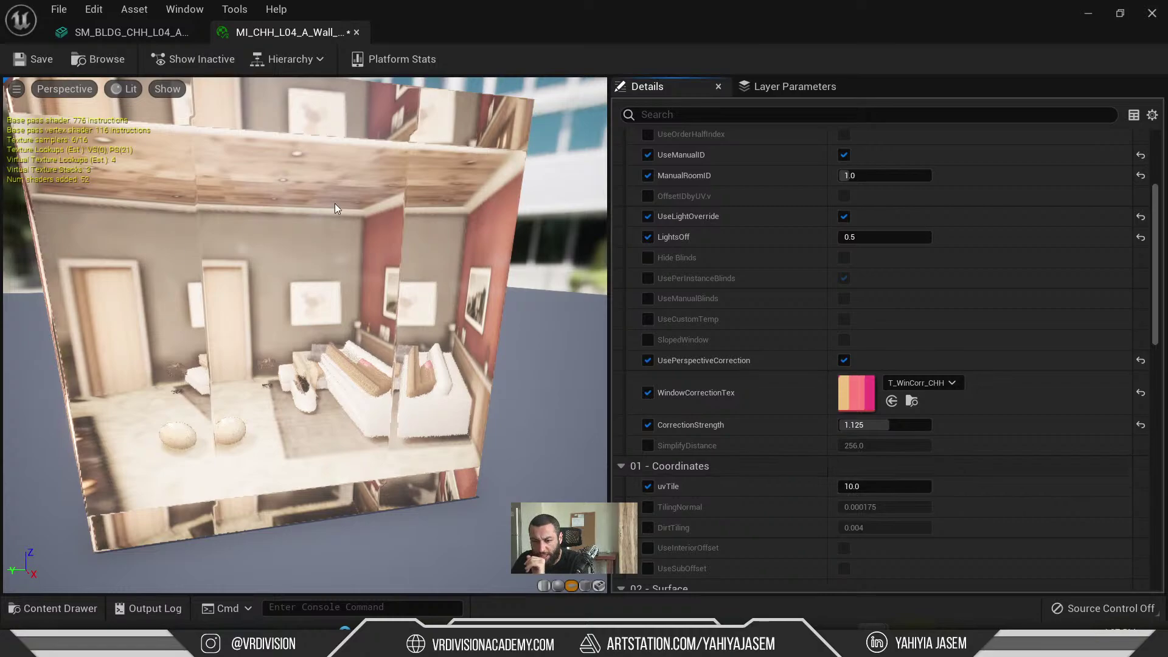
# - Preview the window material on a sphere, and switch the preview mesh back to the plane
pyautogui.moveTo(335, 203)
pyautogui.mouseDown()
pyautogui.moveTo(390, 205)
pyautogui.moveTo(341, 203)
pyautogui.mouseUp()
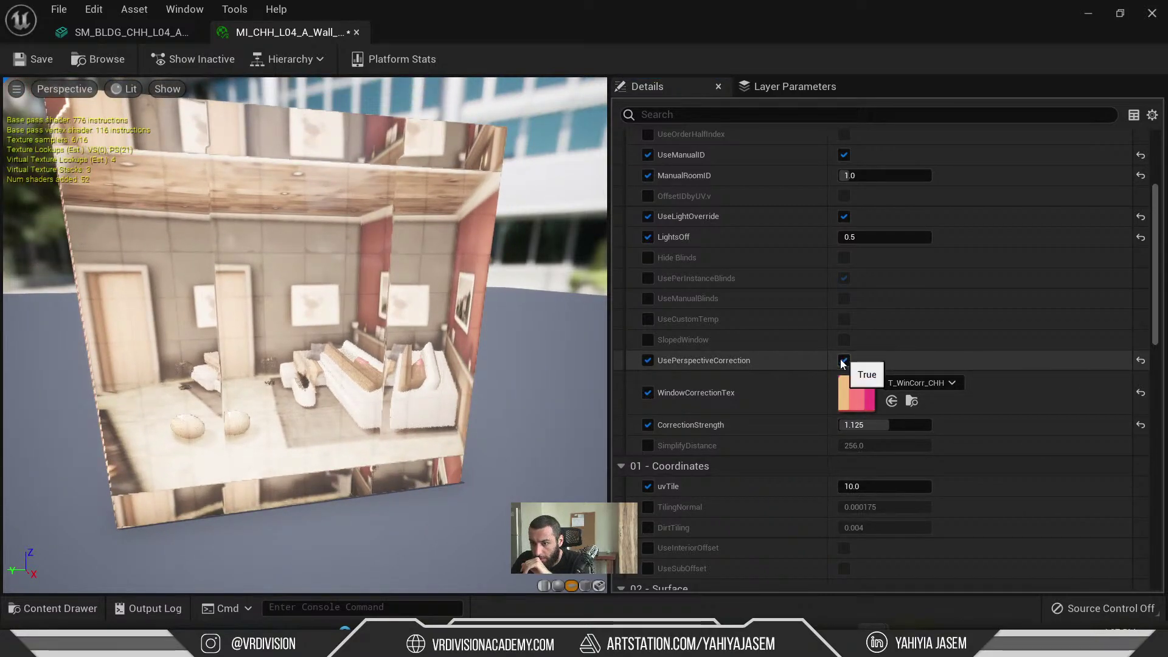
pyautogui.click(559, 586)
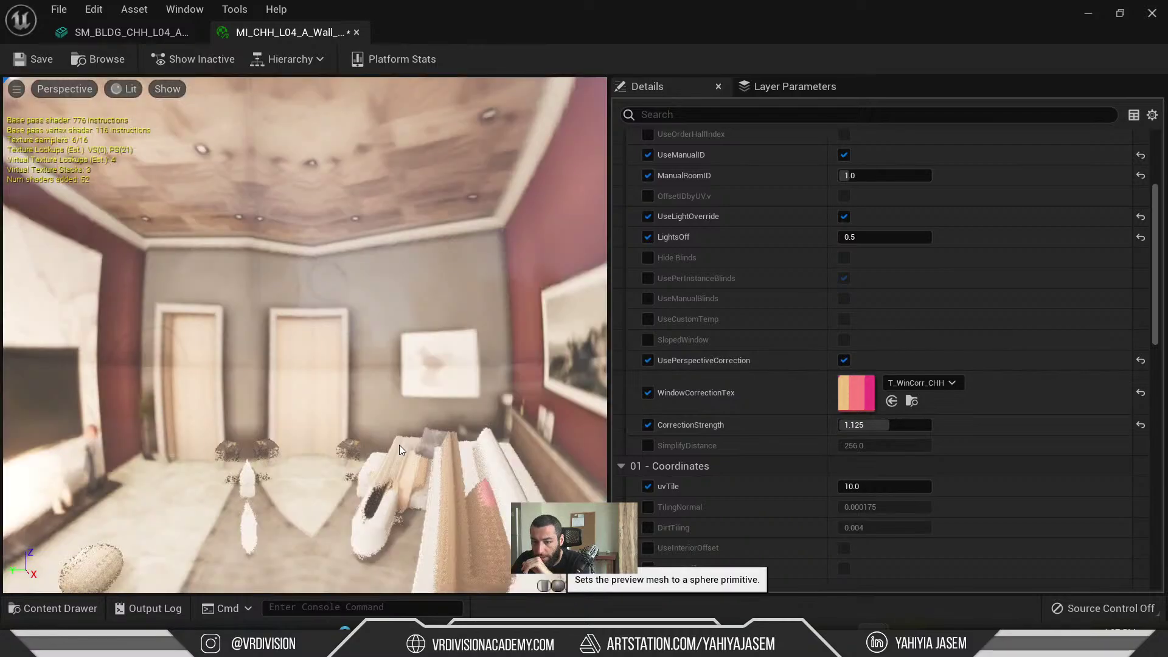
pyautogui.click(572, 586)
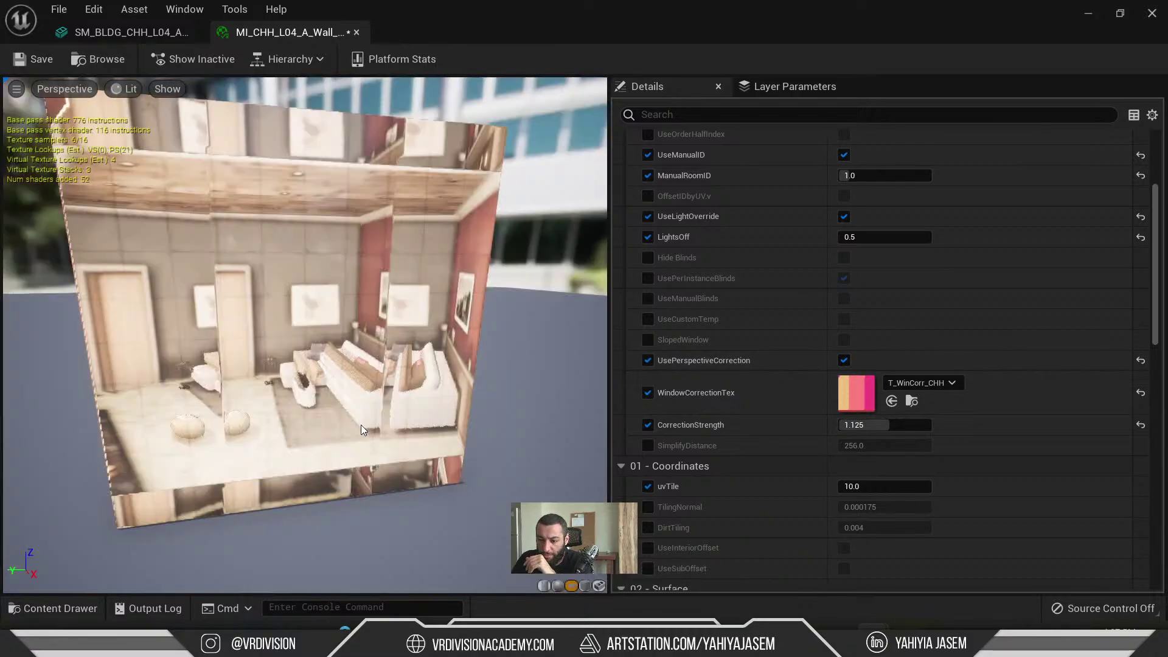
# - Raise ManualRoomID to 2.344 to change the room shown behind the window
pyautogui.scroll(5, 779, 244)
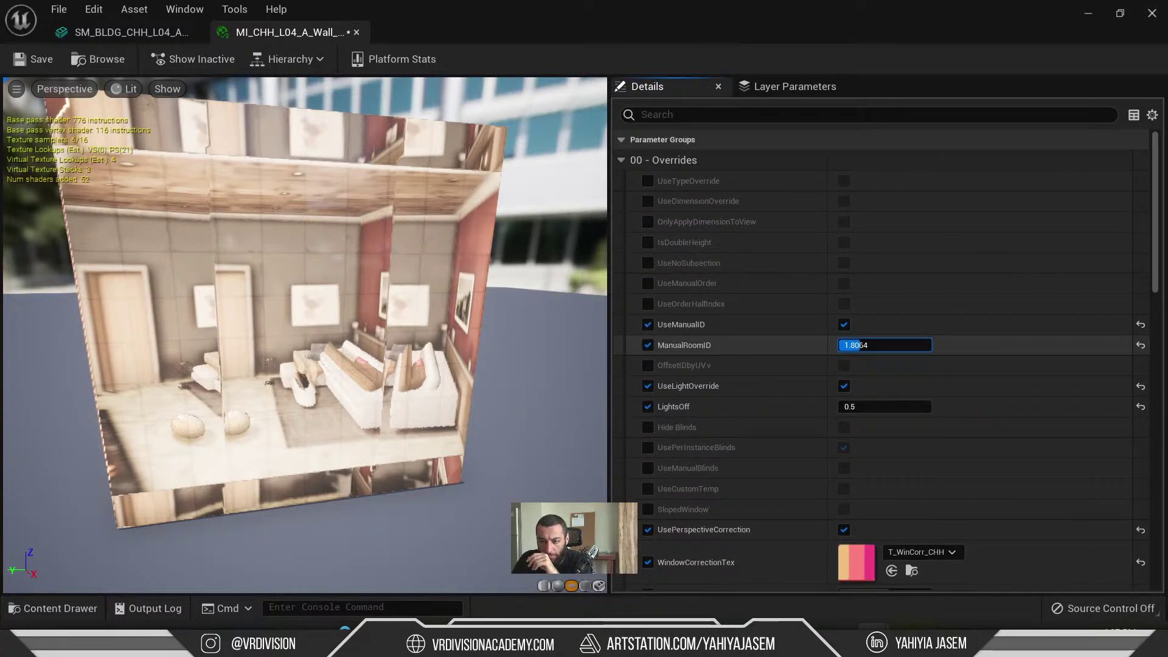
pyautogui.moveTo(843, 345); pyautogui.dragTo(843, 345)
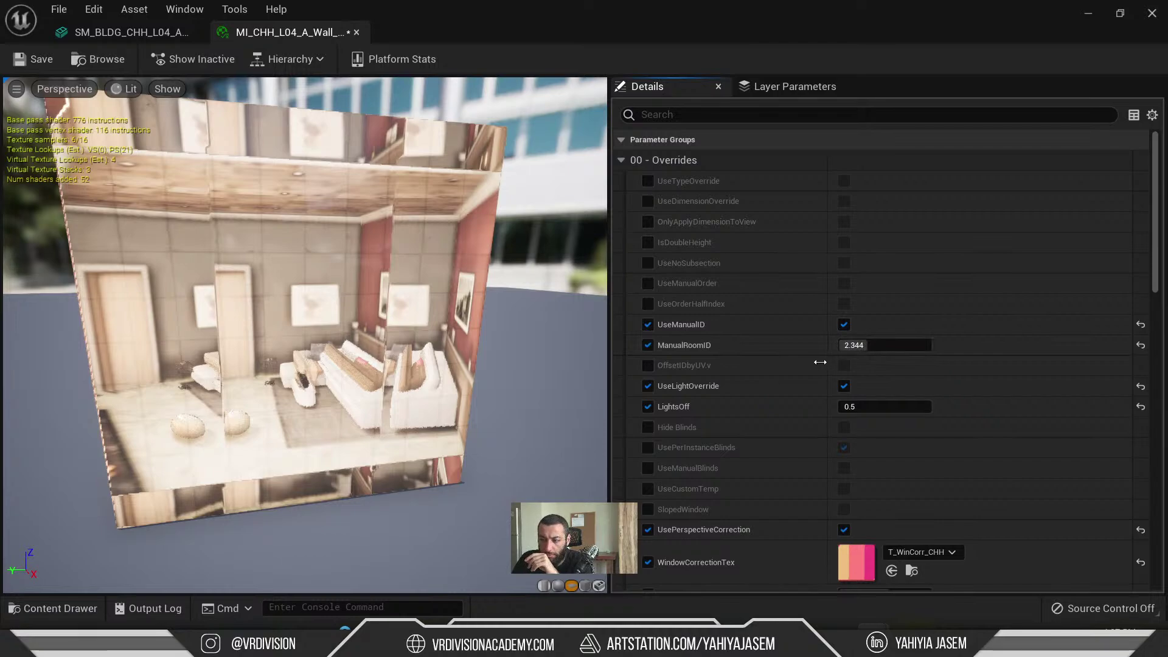
pyautogui.scroll(-2, 818, 363)
pyautogui.scroll(-4, 808, 356)
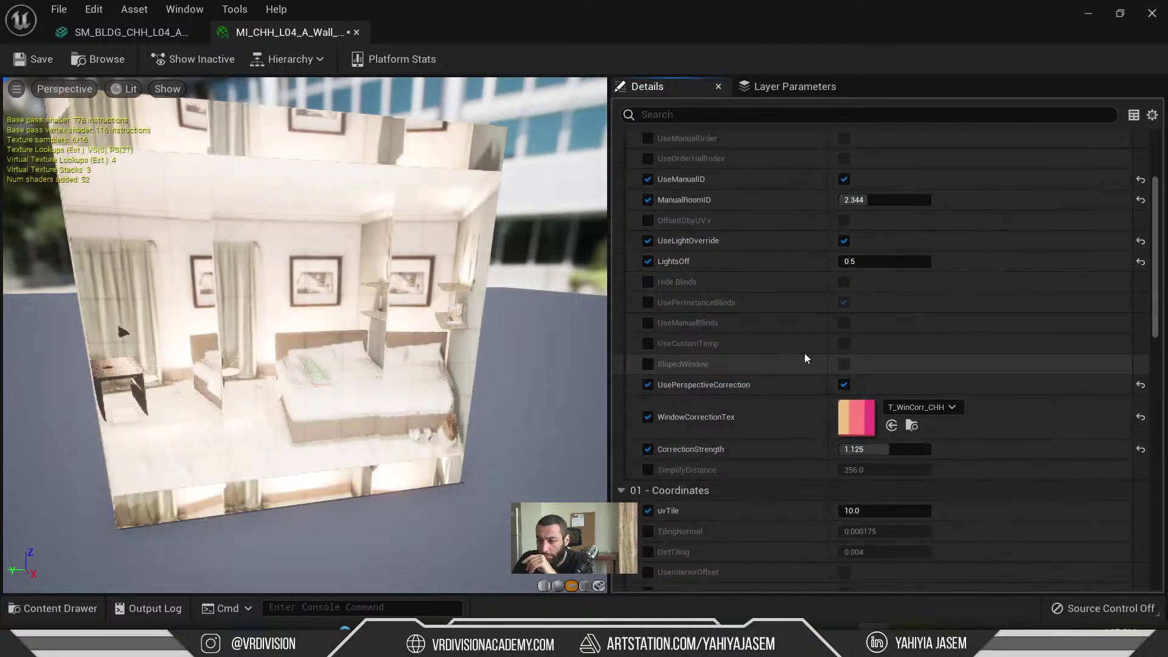
pyautogui.scroll(-2, 786, 373)
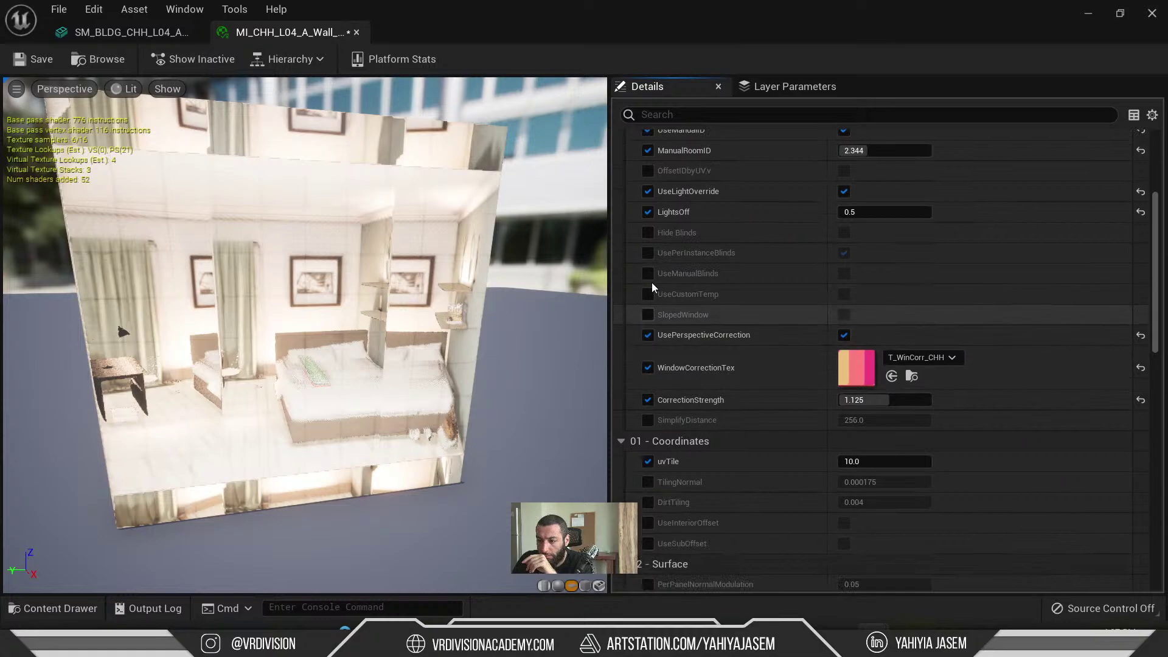
# - Enable the SlopedWindow and UseCustomTemp overrides on the window material
pyautogui.click(845, 316)
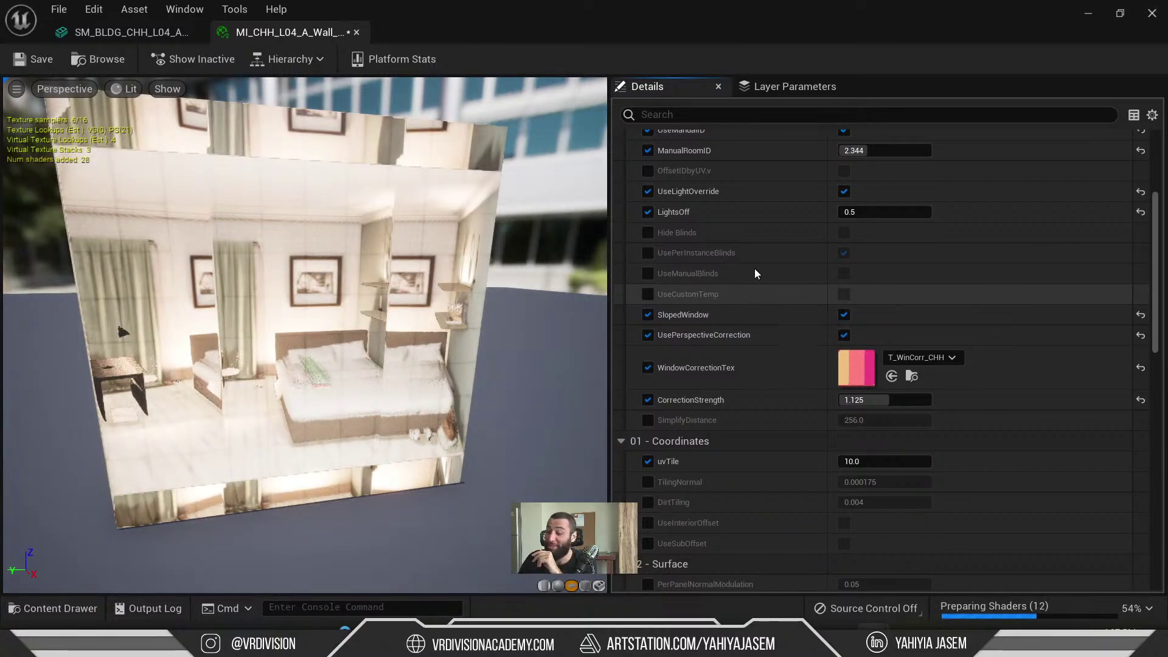
pyautogui.click(647, 295)
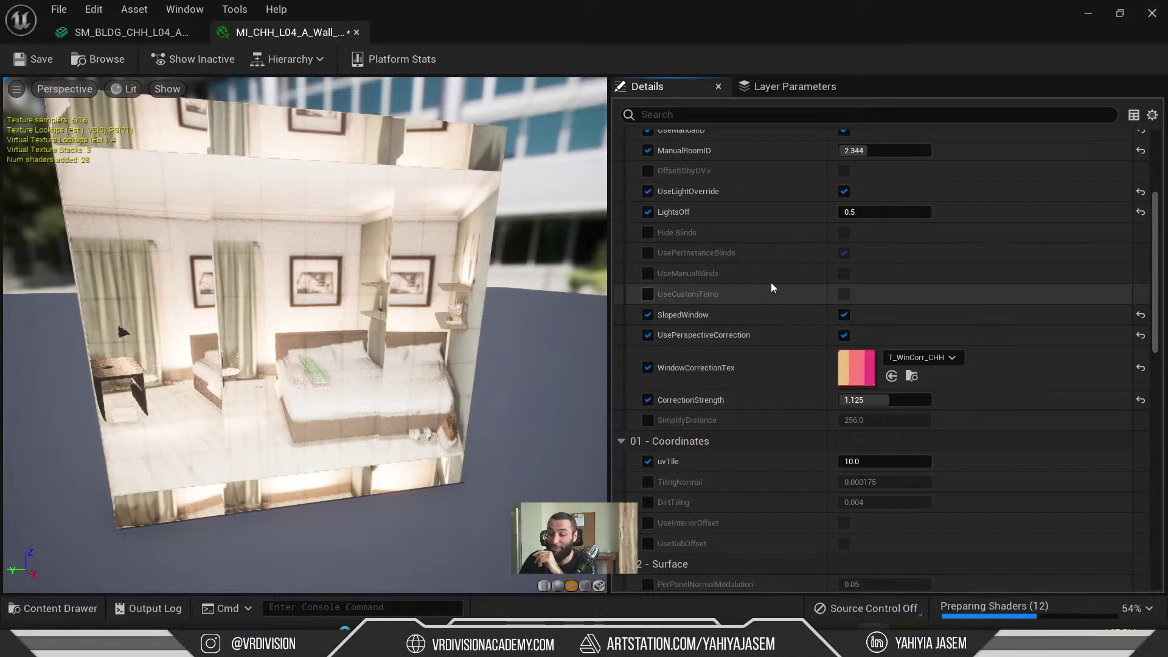
pyautogui.click(845, 296)
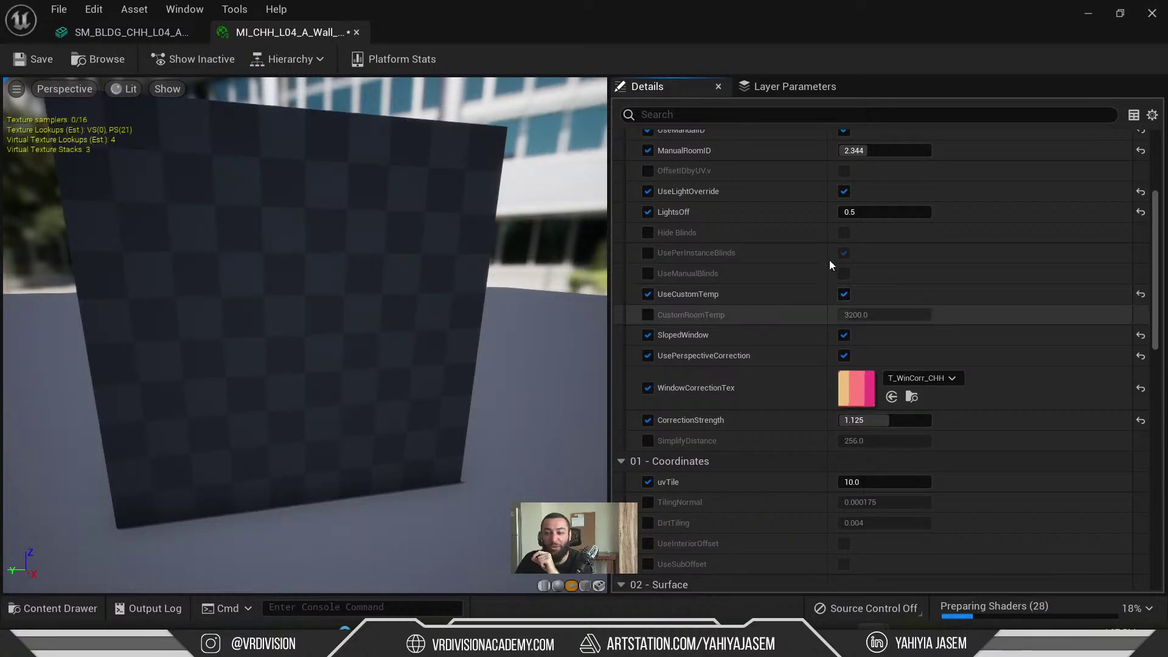
# - Enable CustomRoomTemp on the window material, raise it to about 4768, and inspect the bedroom in the material preview
pyautogui.scroll(-3, 734, 326)
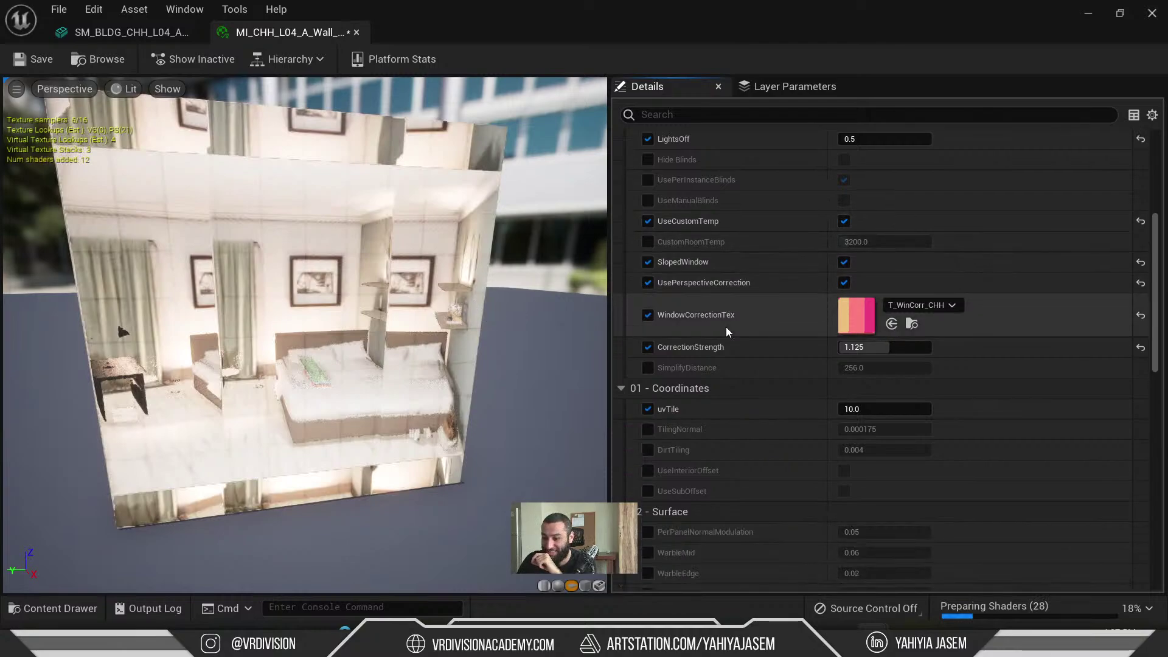
pyautogui.moveTo(426, 273)
pyautogui.mouseDown(button='right')
pyautogui.moveTo(426, 232)
pyautogui.moveTo(426, 262)
pyautogui.mouseUp(button='right')
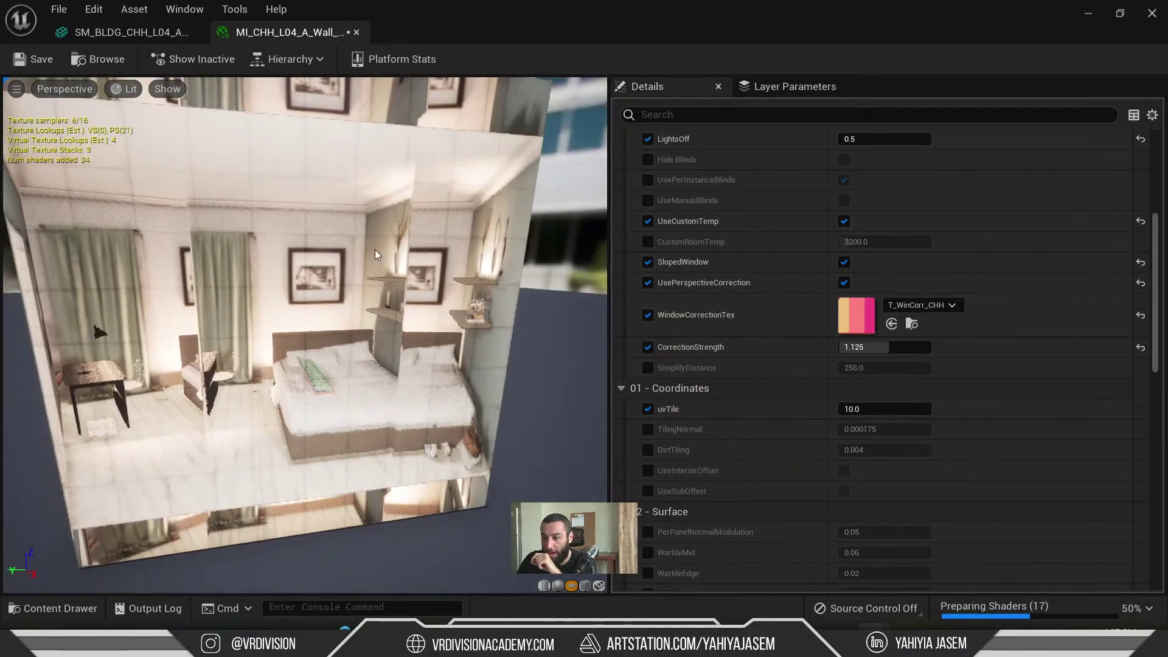
pyautogui.click(649, 242)
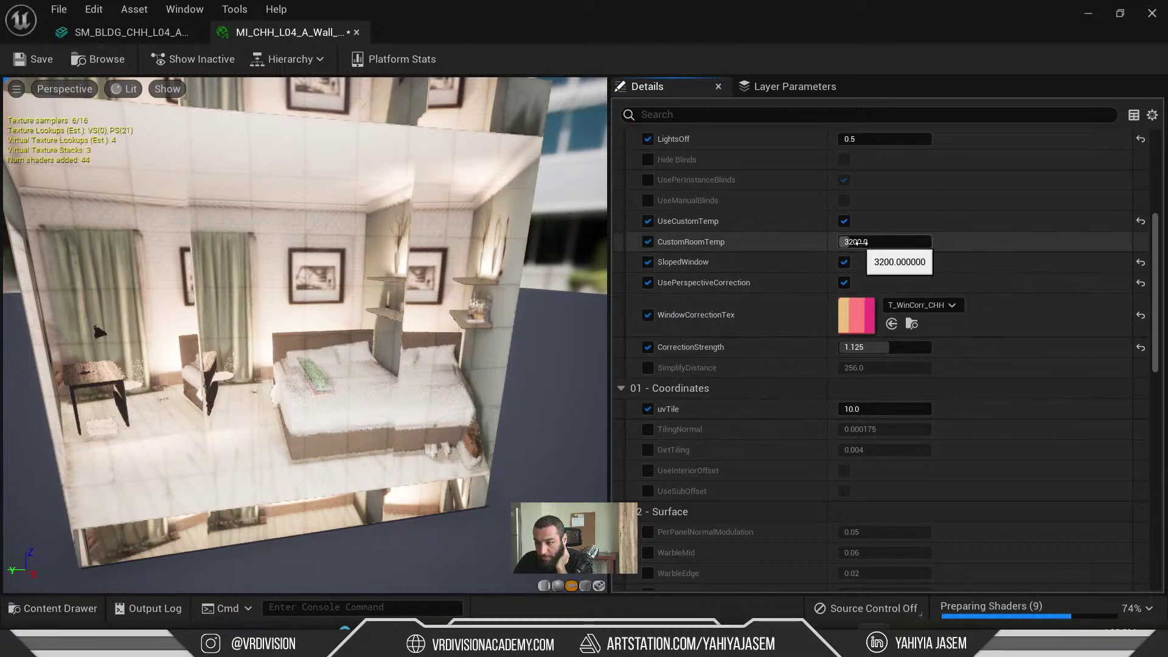
pyautogui.moveTo(857, 243); pyautogui.dragTo(880, 242)
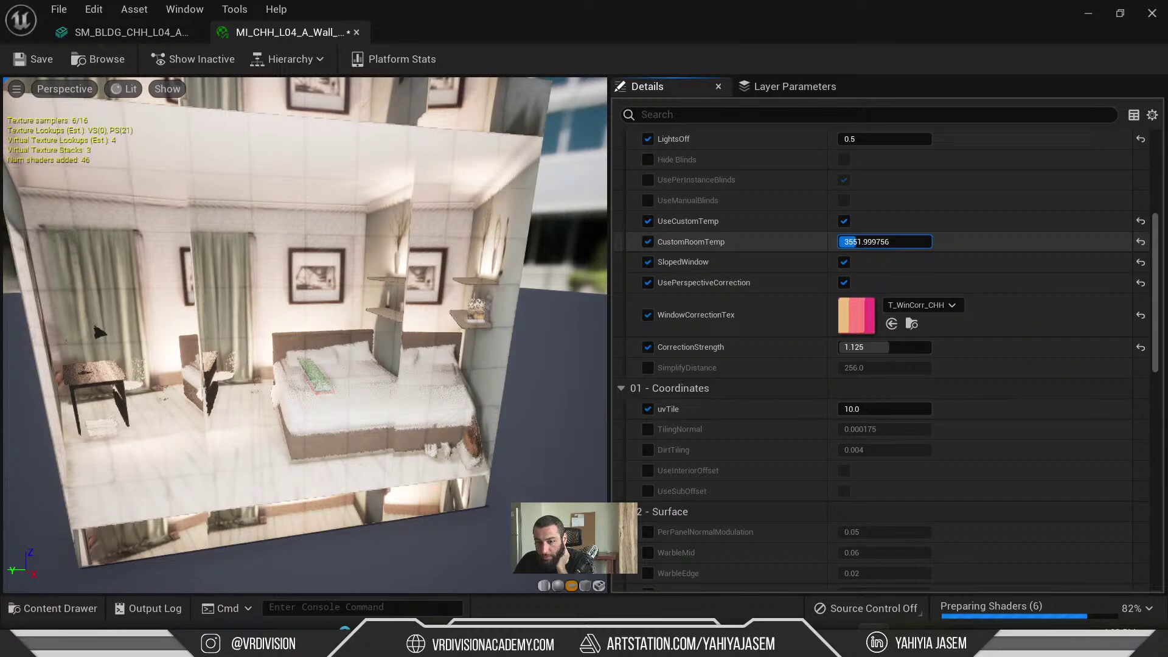
pyautogui.moveTo(880, 242); pyautogui.dragTo(867, 243)
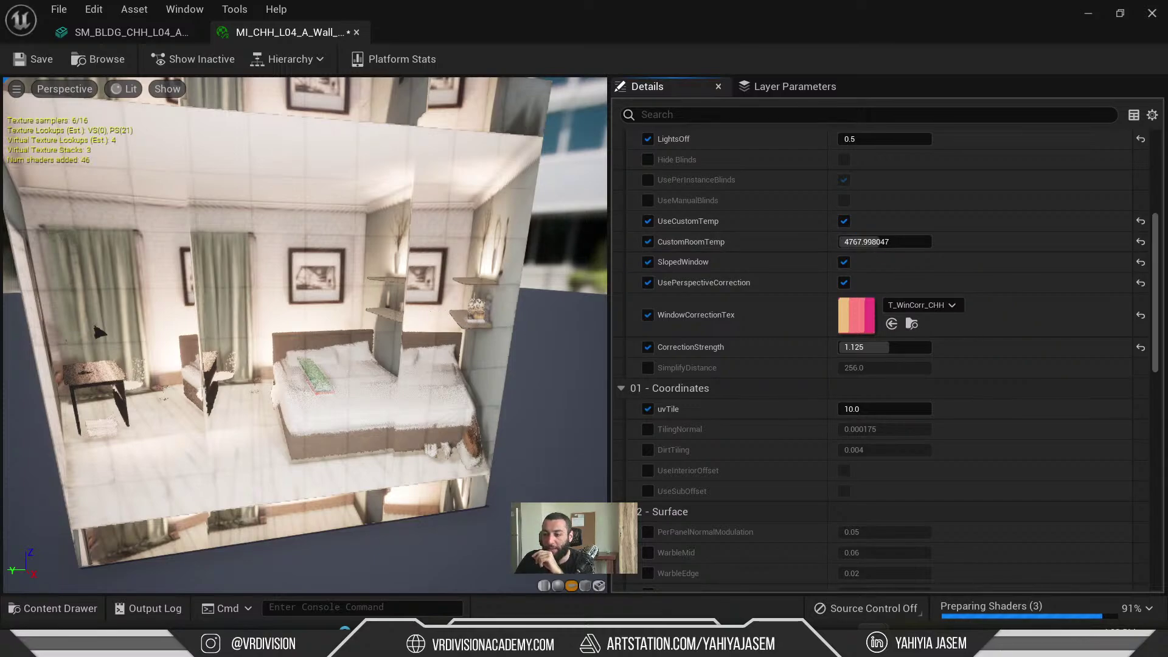
pyautogui.scroll(5, 378, 334)
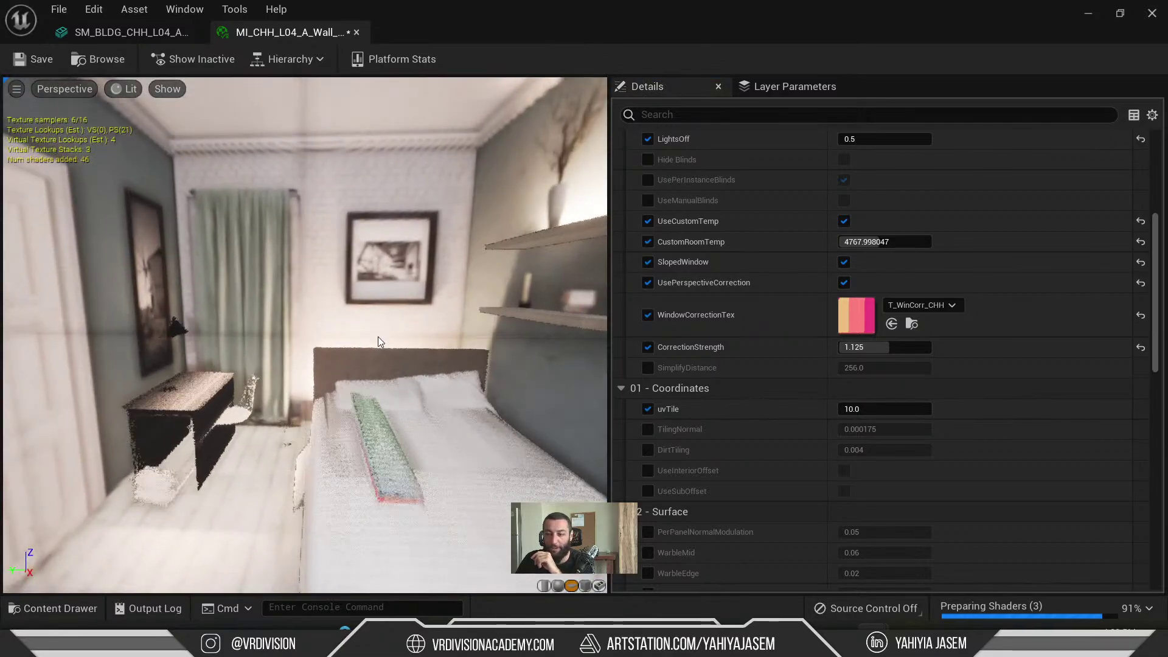
pyautogui.scroll(-5, 378, 338)
pyautogui.moveTo(378, 338)
pyautogui.mouseDown()
pyautogui.moveTo(184, 284)
pyautogui.moveTo(327, 312)
pyautogui.moveTo(377, 383)
pyautogui.moveTo(358, 292)
pyautogui.moveTo(365, 331)
pyautogui.mouseUp()
# - Open the window material's parent M_Bldg_glass, and from it open its own parent, MI_Bldg_Glass
pyautogui.scroll(-15, 749, 338)
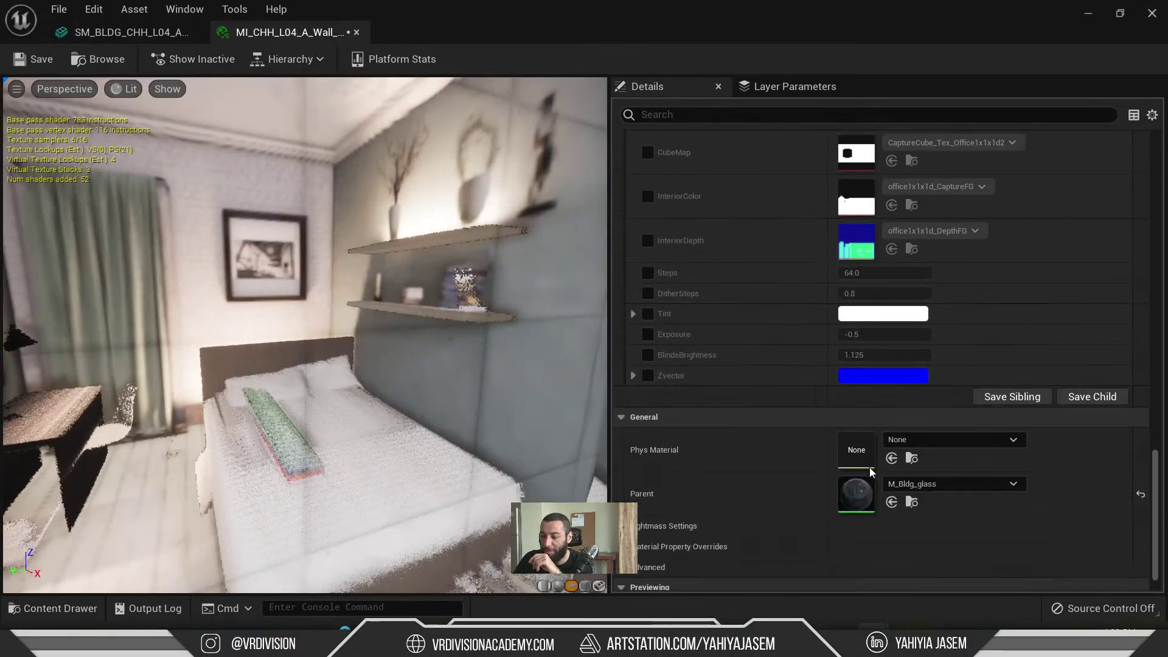
pyautogui.scroll(-1, 871, 467)
pyautogui.doubleClick(859, 445)
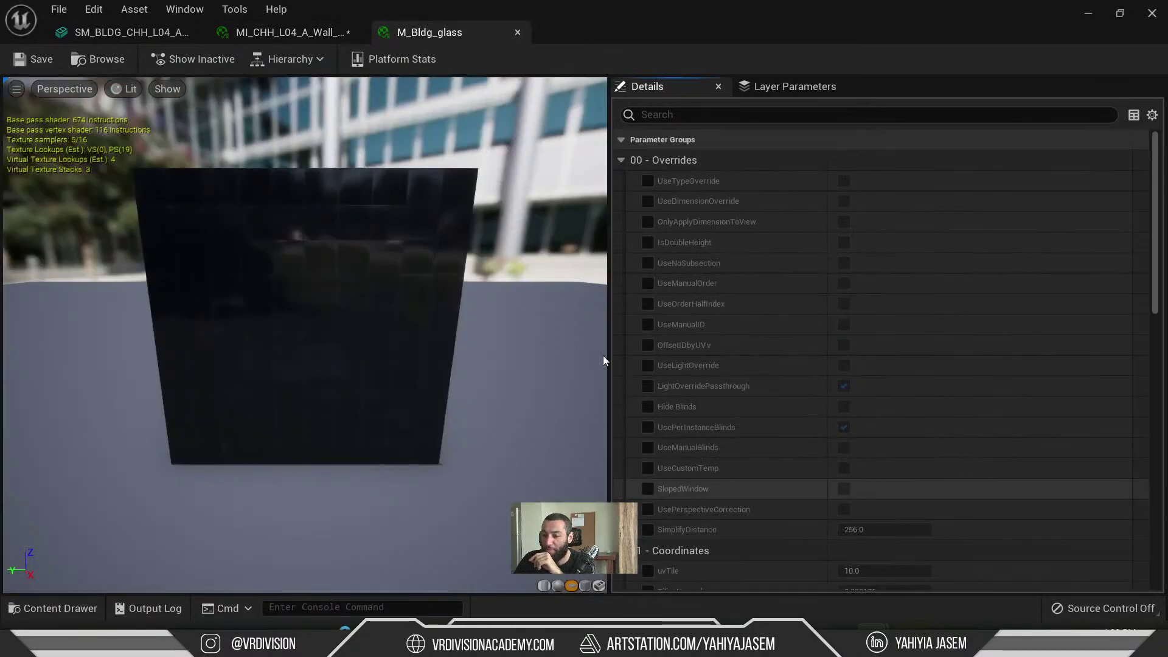
pyautogui.moveTo(410, 305); pyautogui.dragTo(940, 331)
pyautogui.scroll(-15, 940, 332)
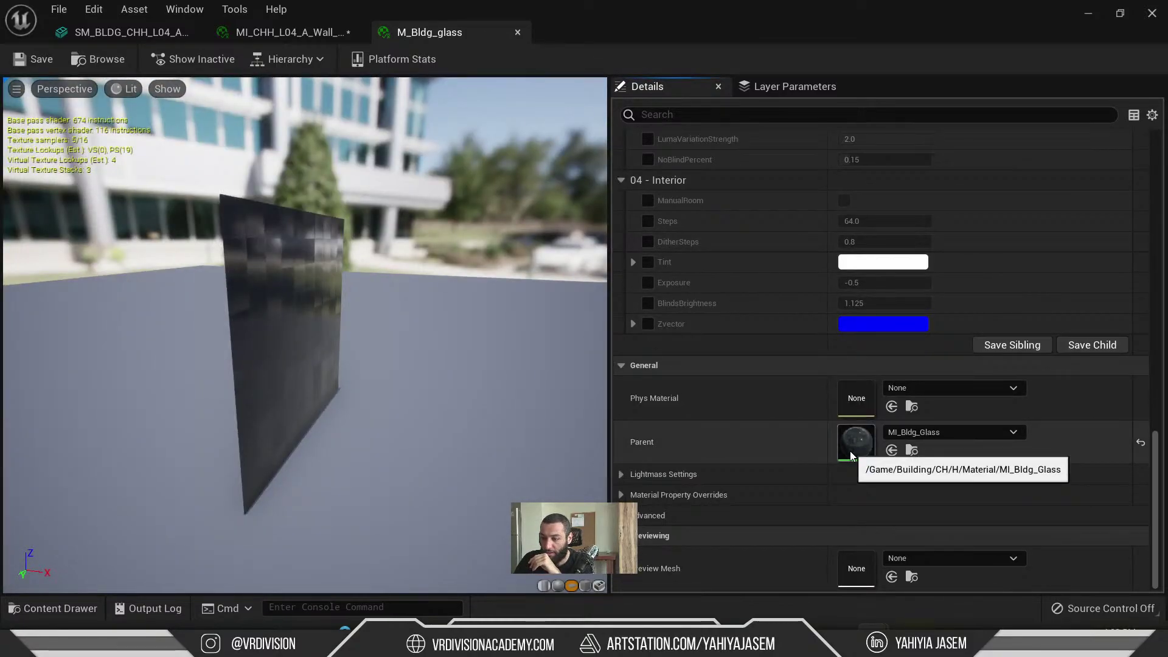
pyautogui.doubleClick(849, 451)
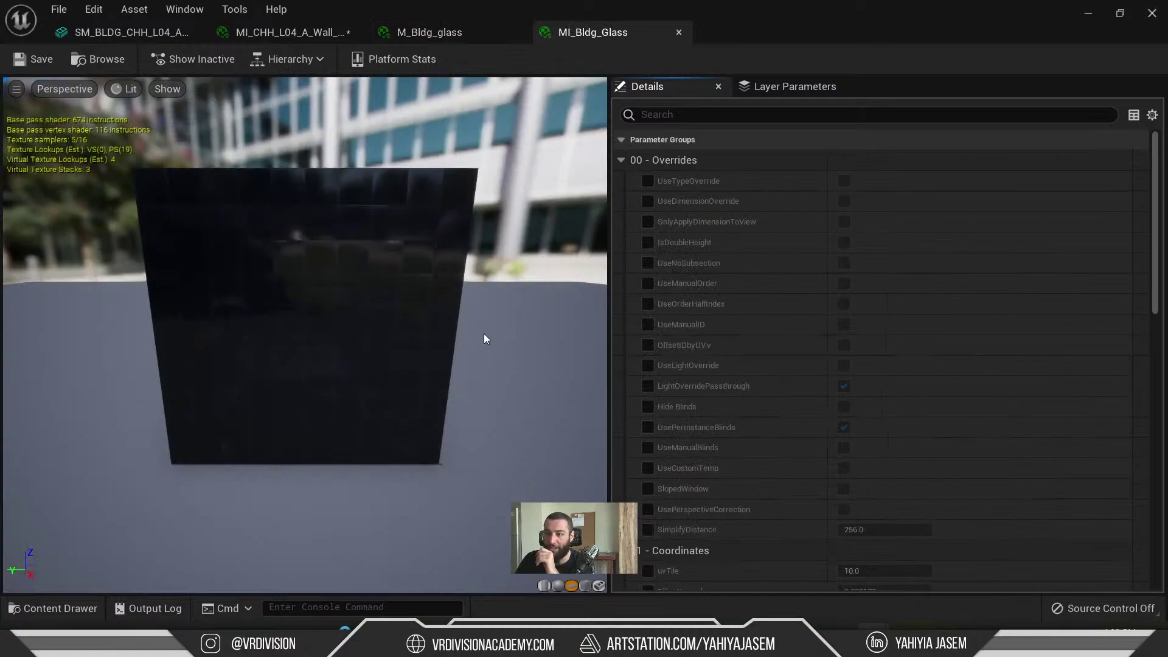
# - Follow the remaining parent links from MI_Bldg_Glass up to the base material M_Window and open it
pyautogui.scroll(-15, 697, 268)
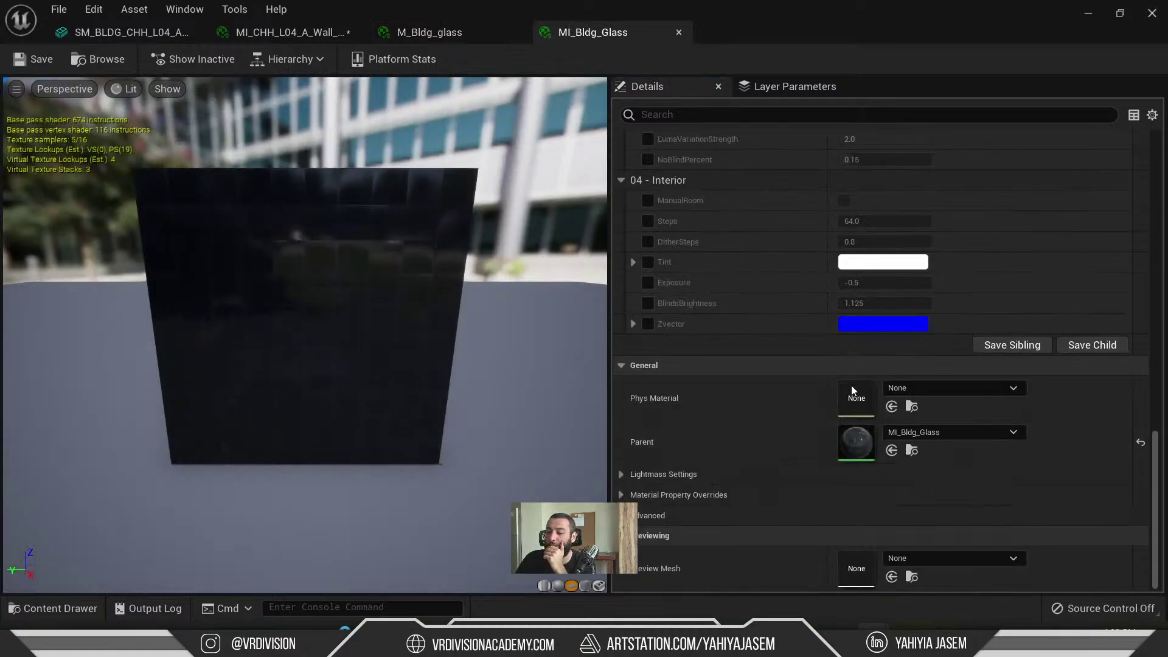
pyautogui.doubleClick(855, 437)
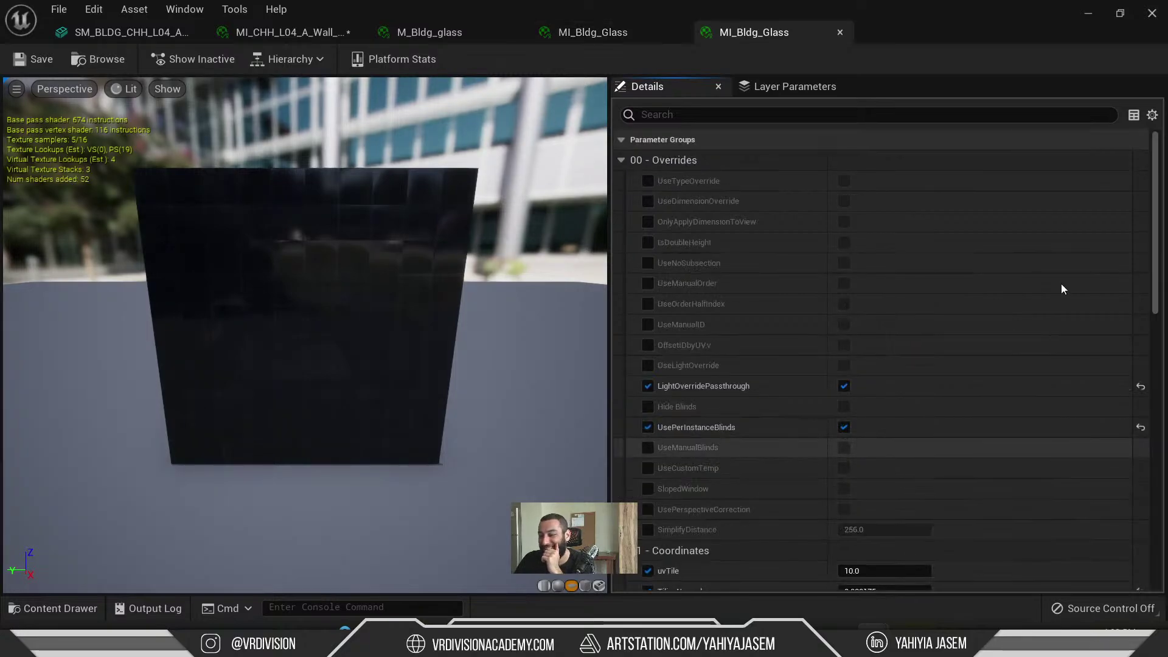
pyautogui.scroll(-15, 1060, 308)
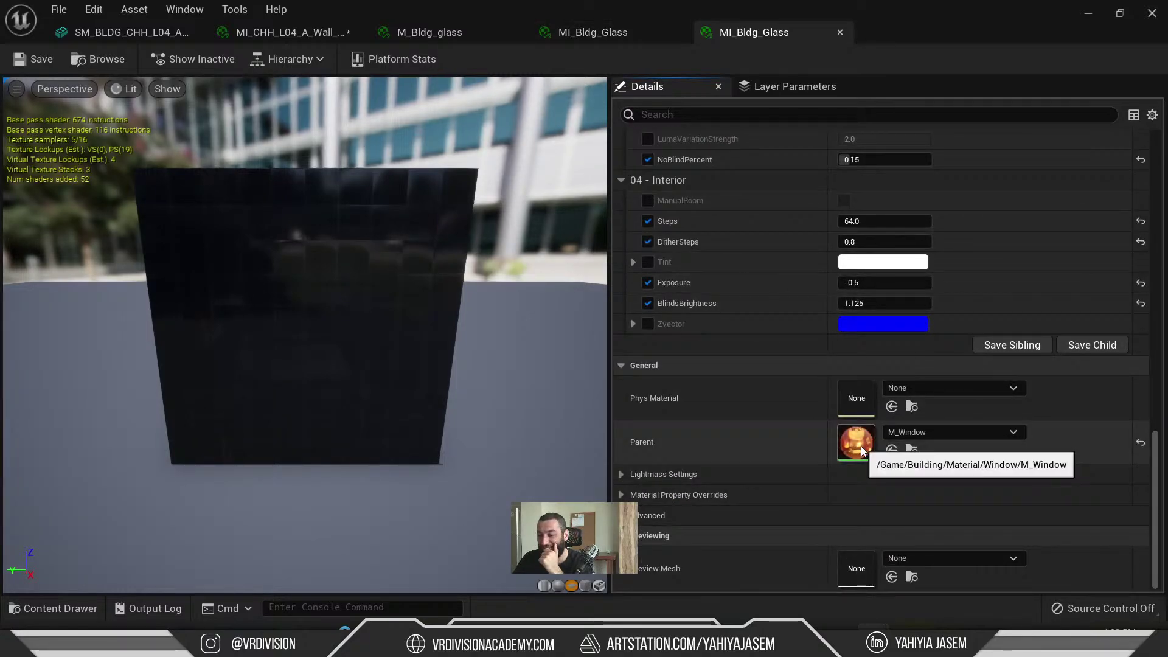
pyautogui.doubleClick(860, 447)
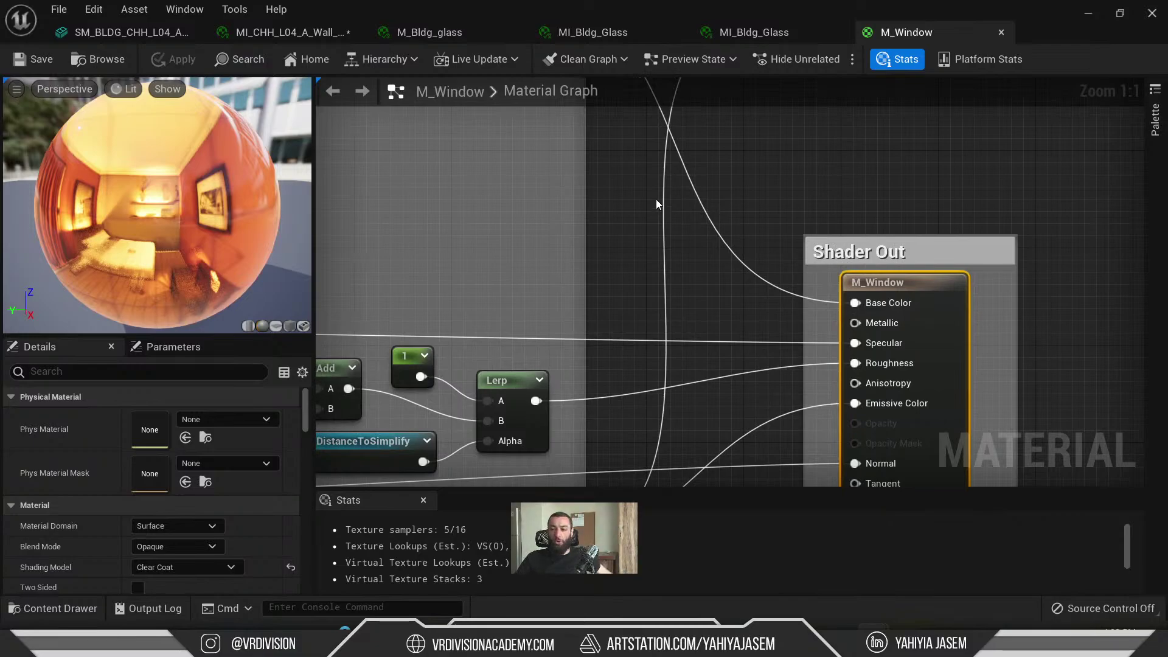
# - Survey the M_Window material graph, from the interior and Add Blinds comment groups to the colored Debug branches
pyautogui.scroll(-12, 656, 199)
pyautogui.moveTo(801, 228); pyautogui.dragTo(1082, 0, button='right')
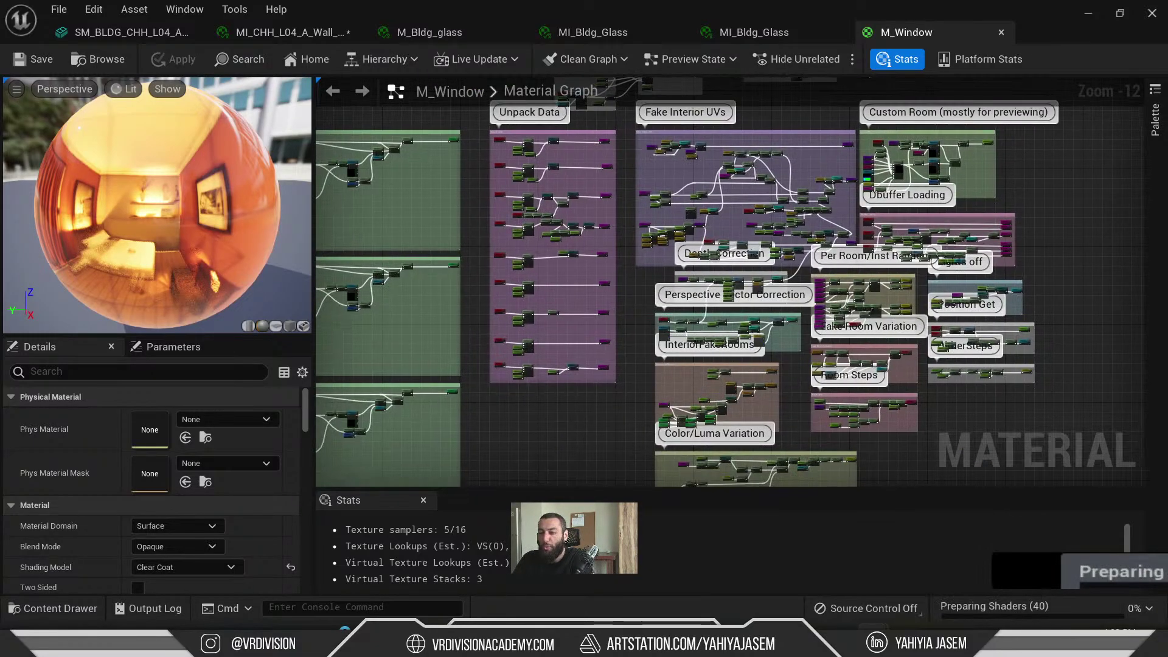
pyautogui.moveTo(730, 426); pyautogui.dragTo(702, 89, button='right')
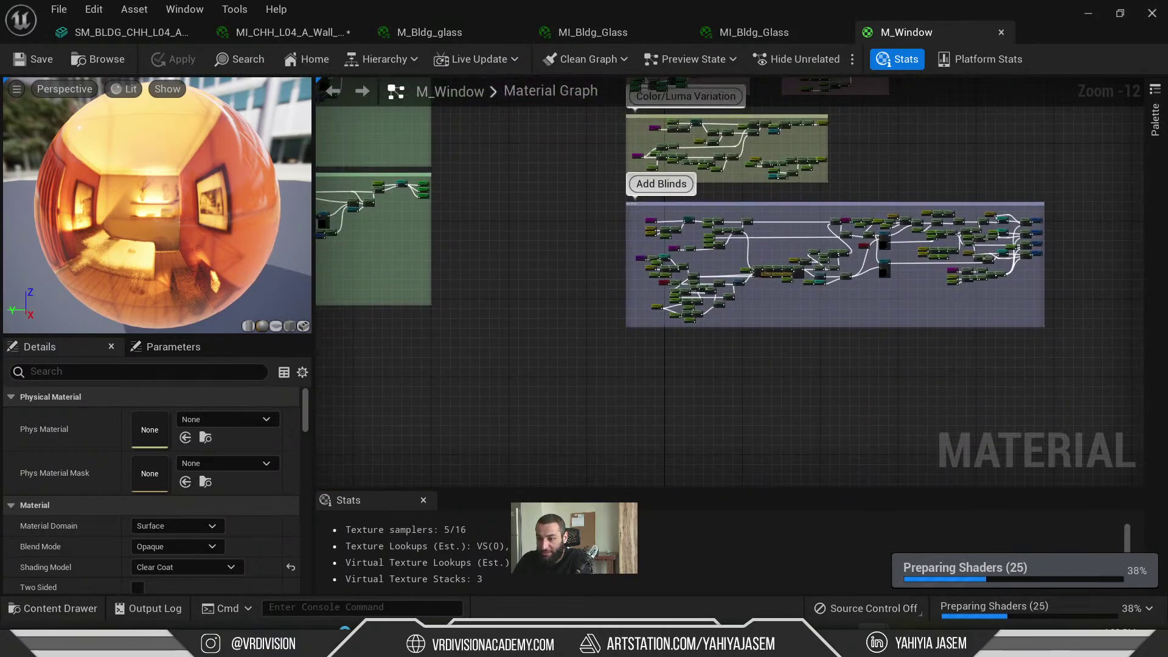
pyautogui.scroll(4, 426, 243)
pyautogui.moveTo(670, 274); pyautogui.dragTo(830, 272, button='right')
pyautogui.scroll(6, 830, 272)
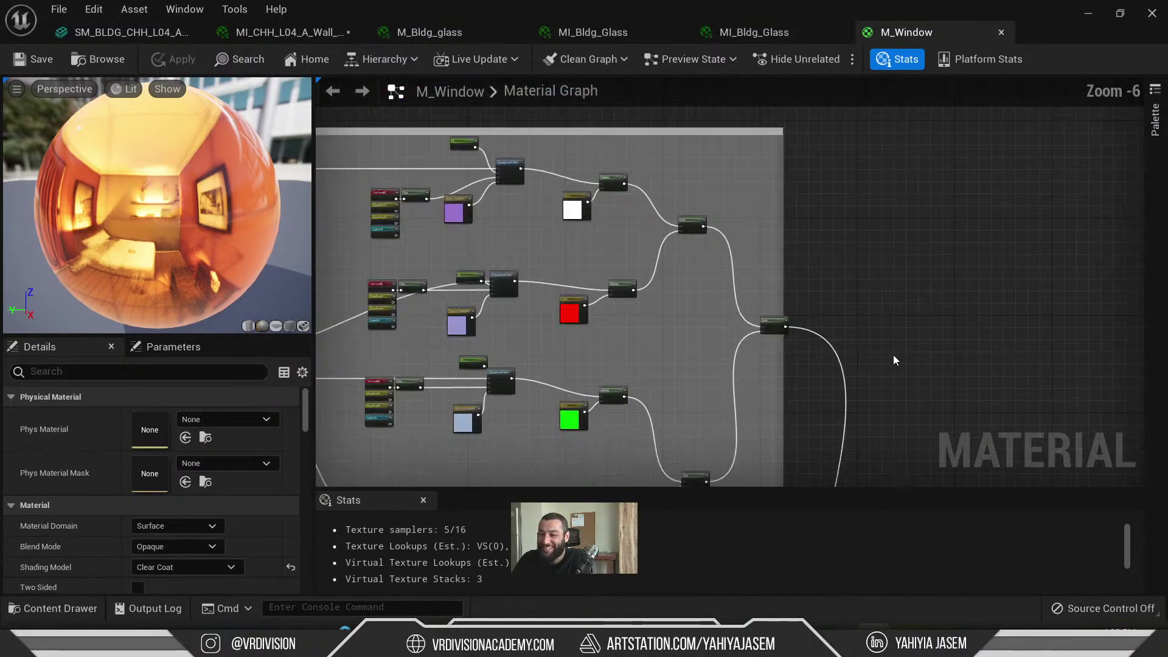
pyautogui.scroll(2, 894, 355)
pyautogui.moveTo(894, 355); pyautogui.dragTo(1040, 405, button='right')
# - Review the override, coordinate, randomization and interior parameters of the MI_Bldg_Glass instance whose parent is M_Window
pyautogui.click(768, 35)
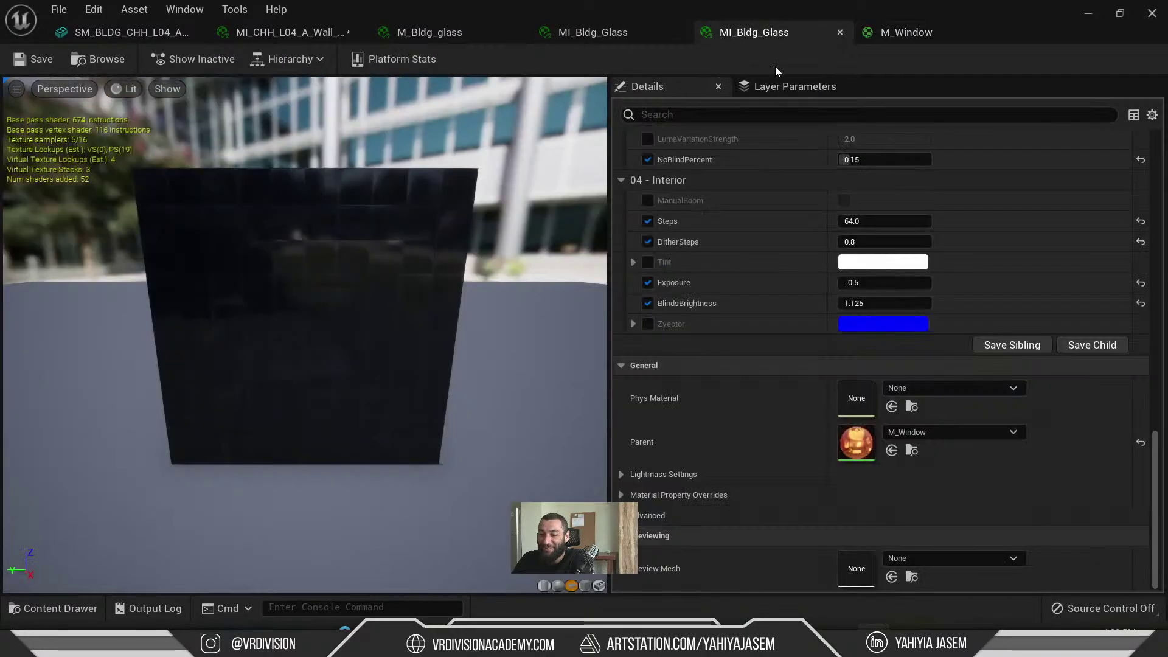
pyautogui.scroll(15, 669, 265)
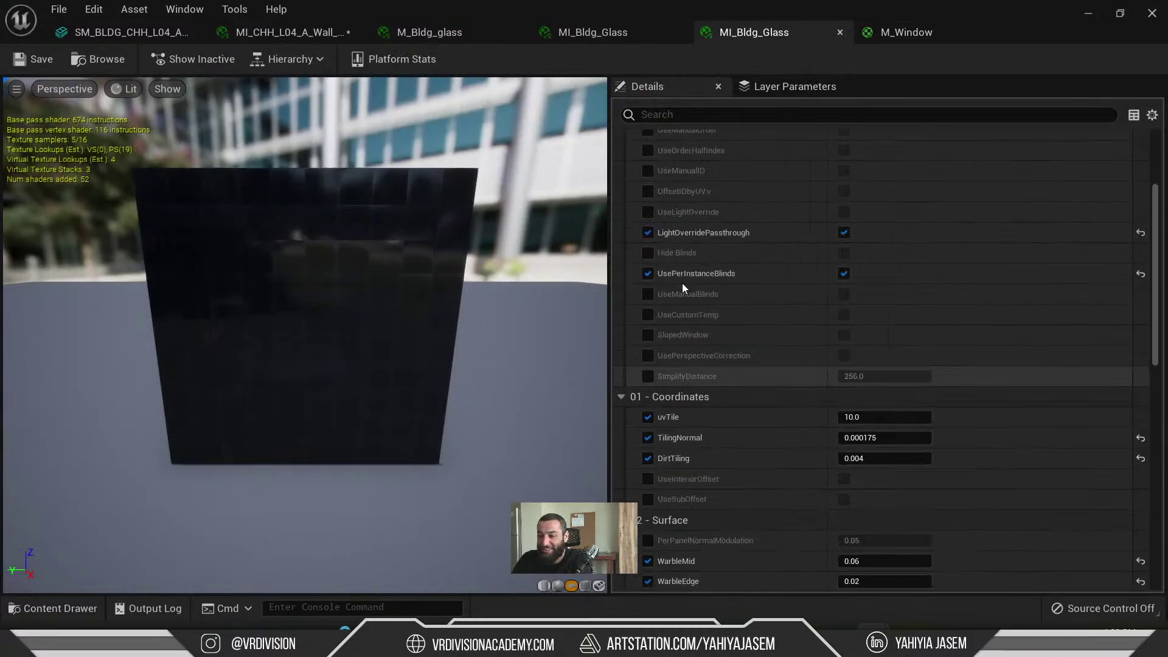
pyautogui.scroll(3, 682, 283)
pyautogui.scroll(-12, 667, 187)
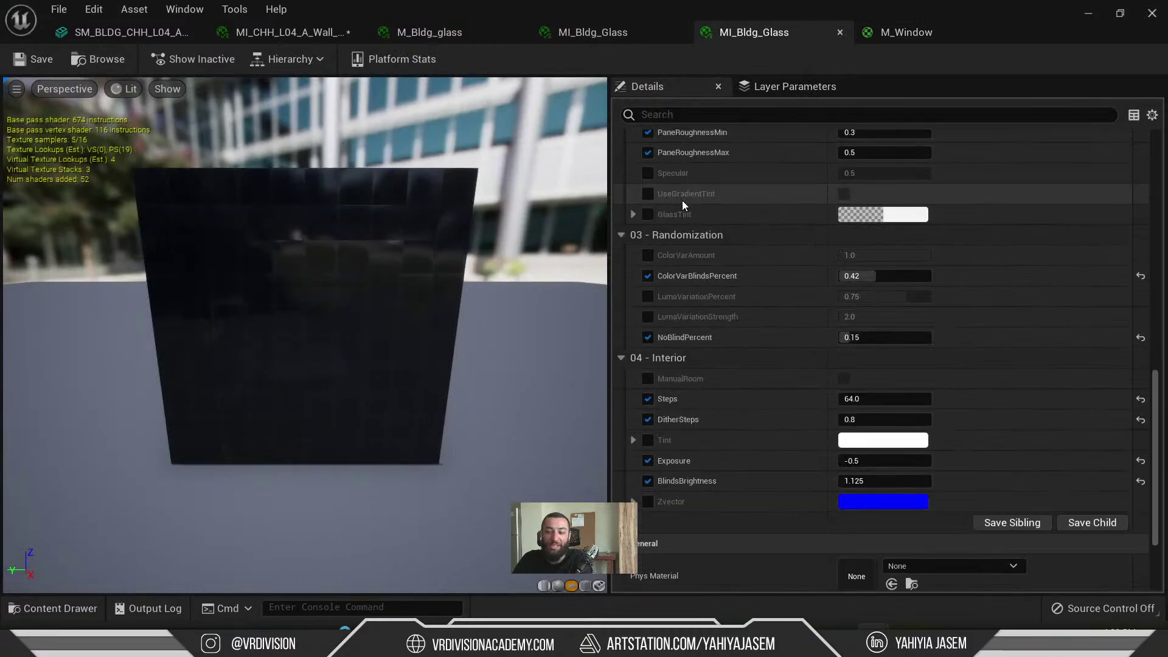
pyautogui.scroll(-3, 682, 200)
# - Return to the M_Window graph and examine which inputs are connected on the Shader Out material node
pyautogui.click(916, 32)
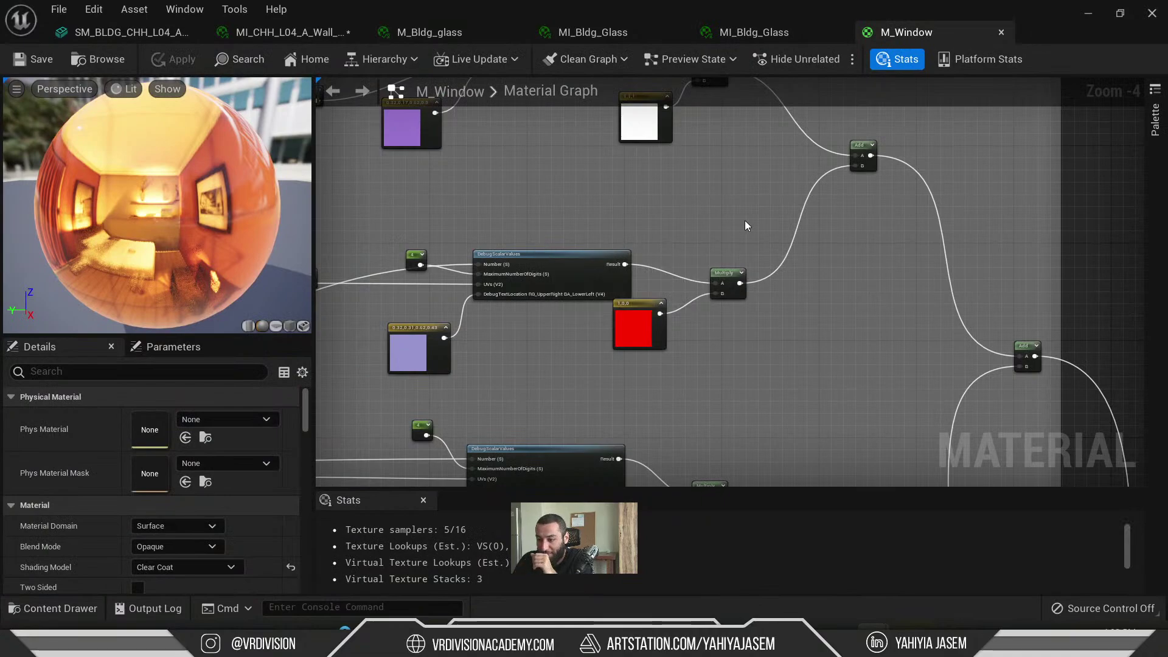
pyautogui.moveTo(745, 222); pyautogui.dragTo(342, 142, button='right')
pyautogui.moveTo(692, 297); pyautogui.dragTo(554, 86, button='right')
pyautogui.moveTo(554, 450); pyautogui.dragTo(563, 187, button='right')
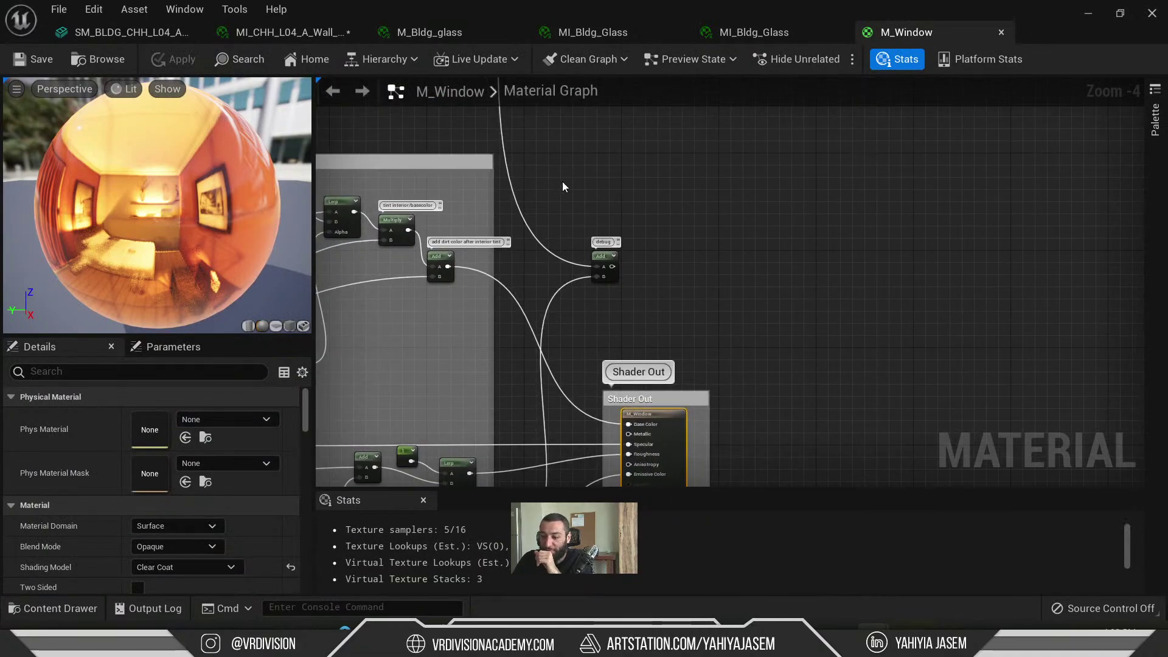
pyautogui.scroll(5, 566, 303)
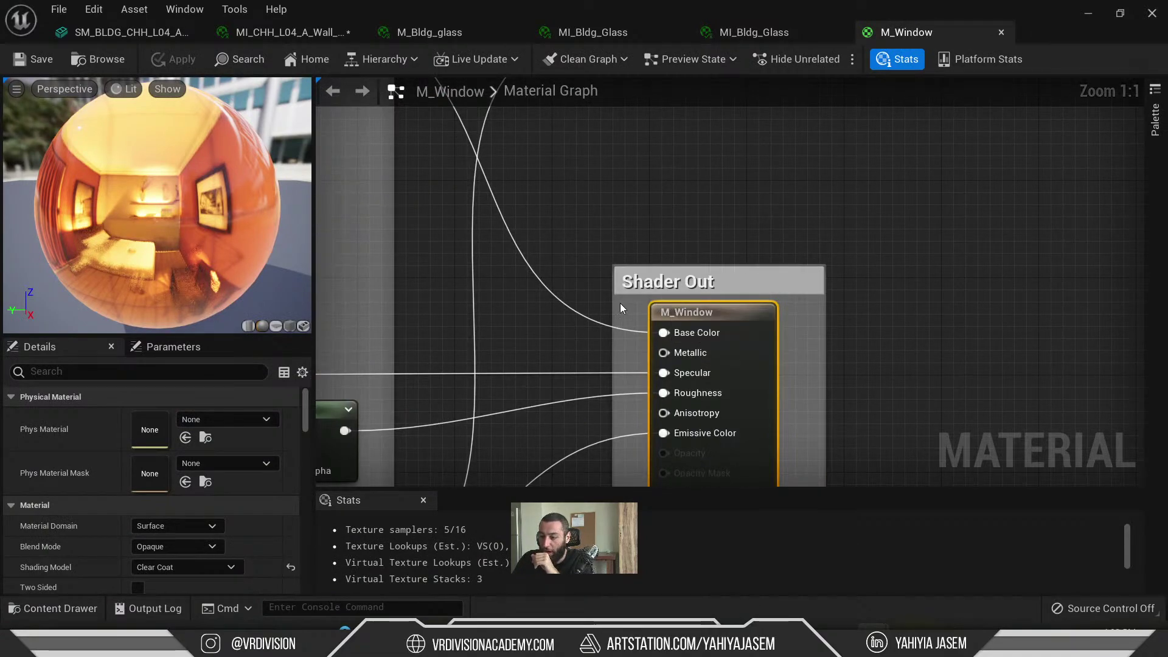
pyautogui.moveTo(665, 296); pyautogui.dragTo(662, 98, button='right')
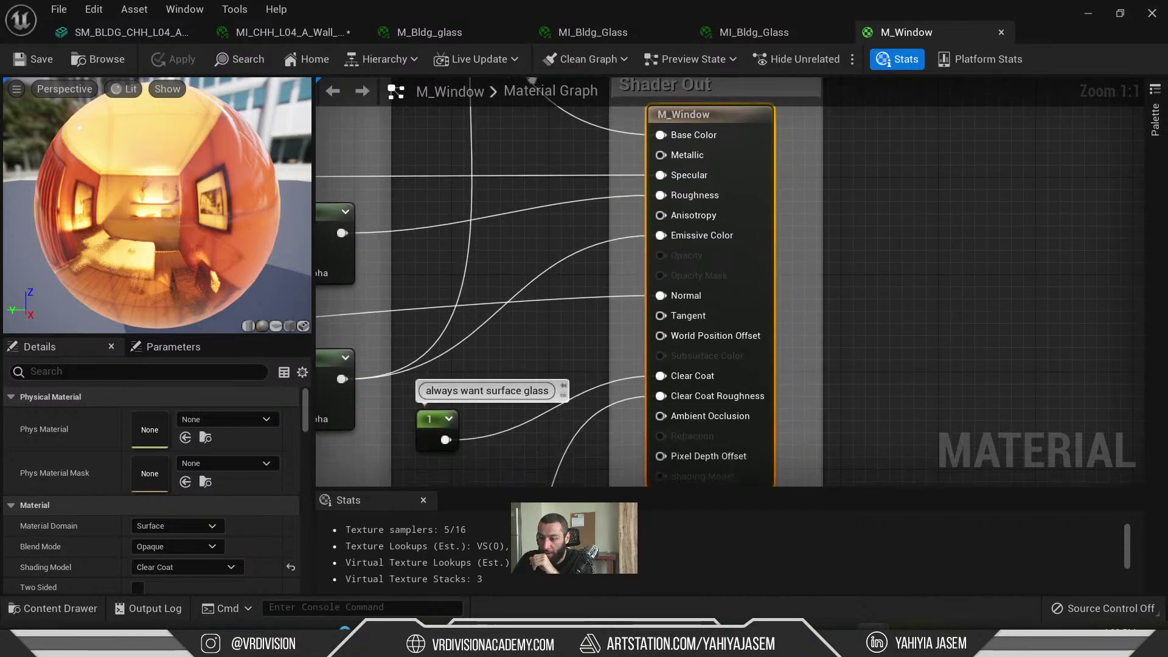
pyautogui.moveTo(566, 152); pyautogui.dragTo(564, 222, button='right')
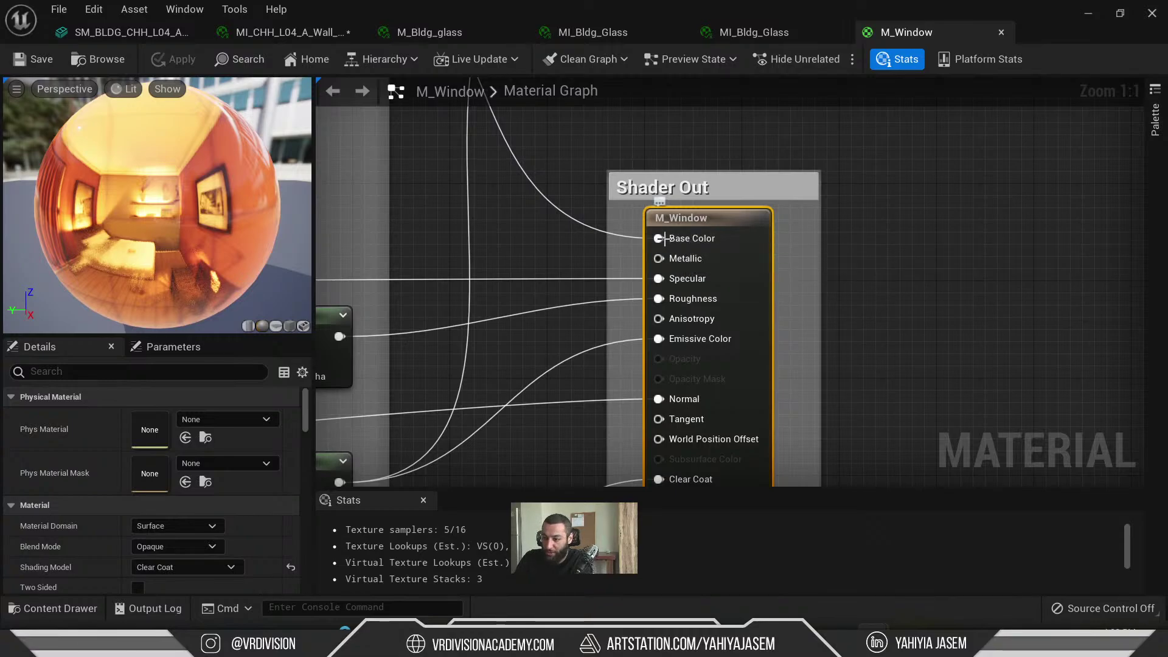
# - Trace the Base Color connection back through the dirt color Add node and the interior tint Multiply node
pyautogui.moveTo(504, 210); pyautogui.dragTo(669, 444, button='right')
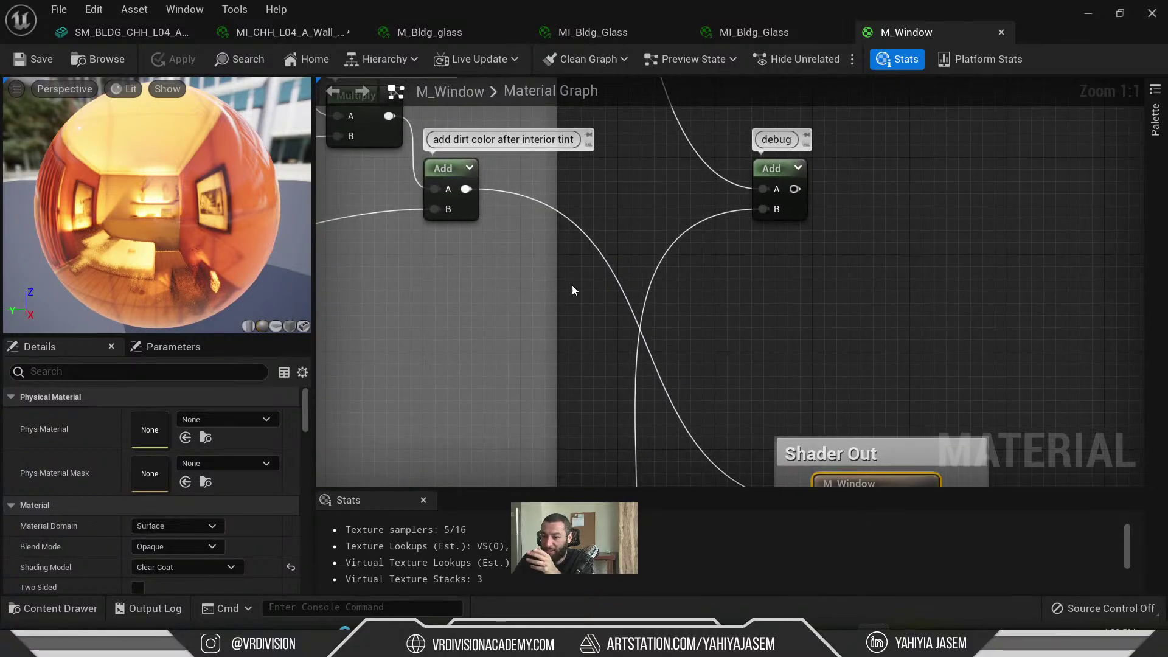
pyautogui.moveTo(574, 287); pyautogui.dragTo(613, 292, button='right')
pyautogui.click(567, 248)
pyautogui.moveTo(538, 199); pyautogui.dragTo(818, 226, button='right')
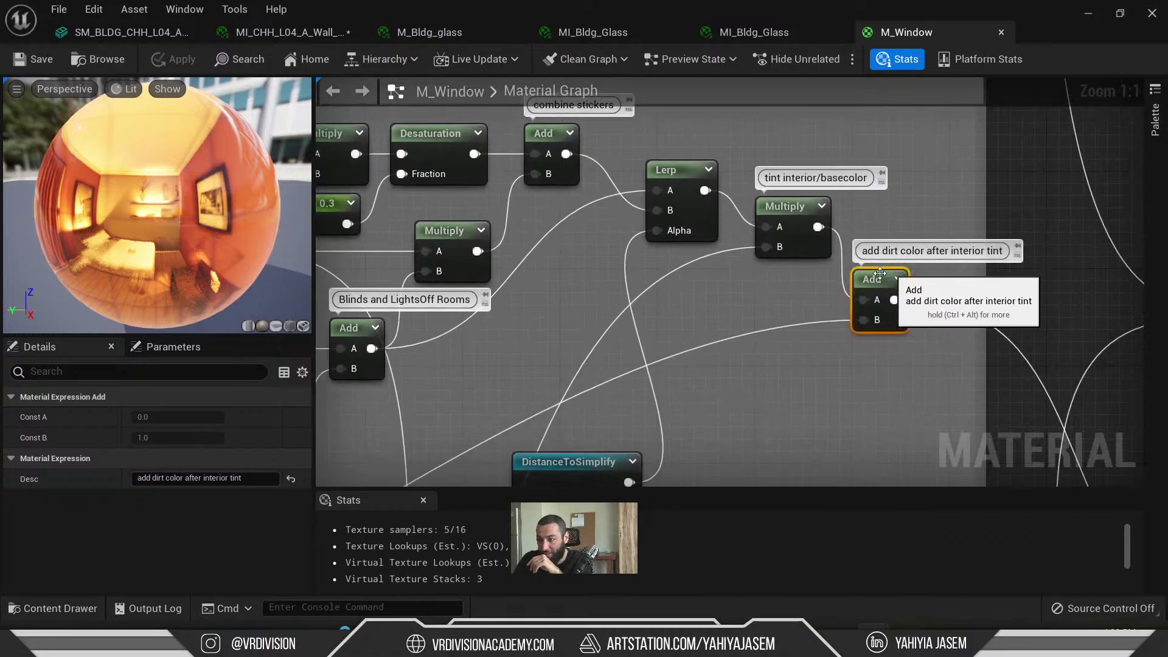
pyautogui.click(788, 208)
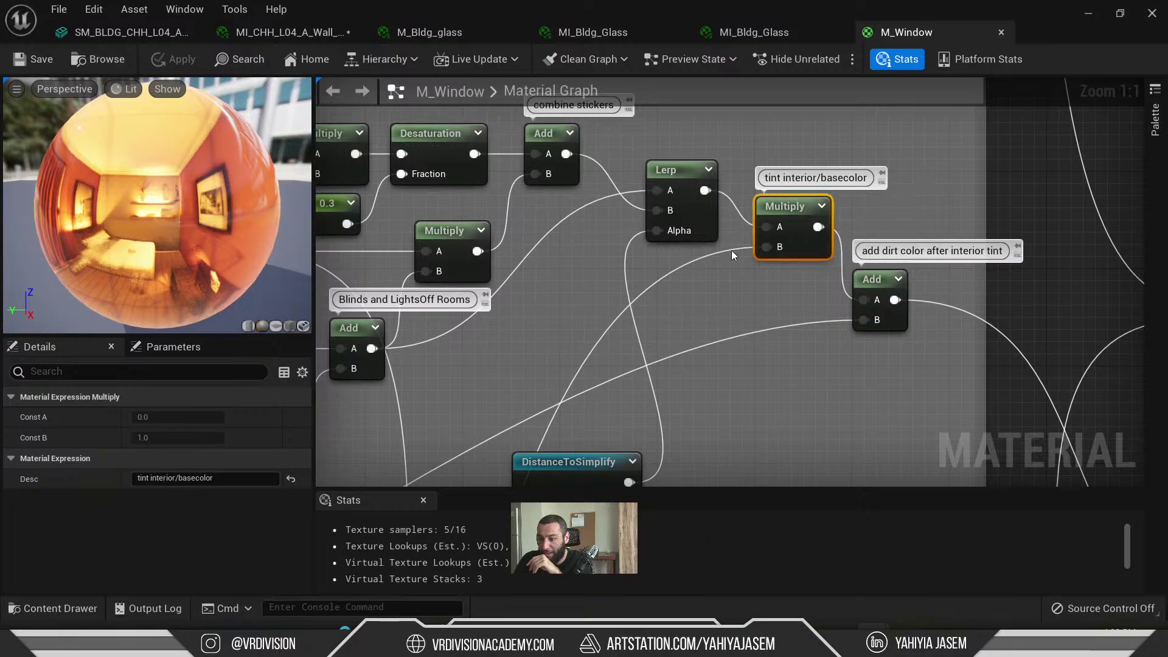
pyautogui.moveTo(667, 276); pyautogui.dragTo(637, 299, button='right')
# - Locate the Debug comment group and examine its PerInstanceCustomData node and first DebugScalarValues branch
pyautogui.scroll(-7, 636, 299)
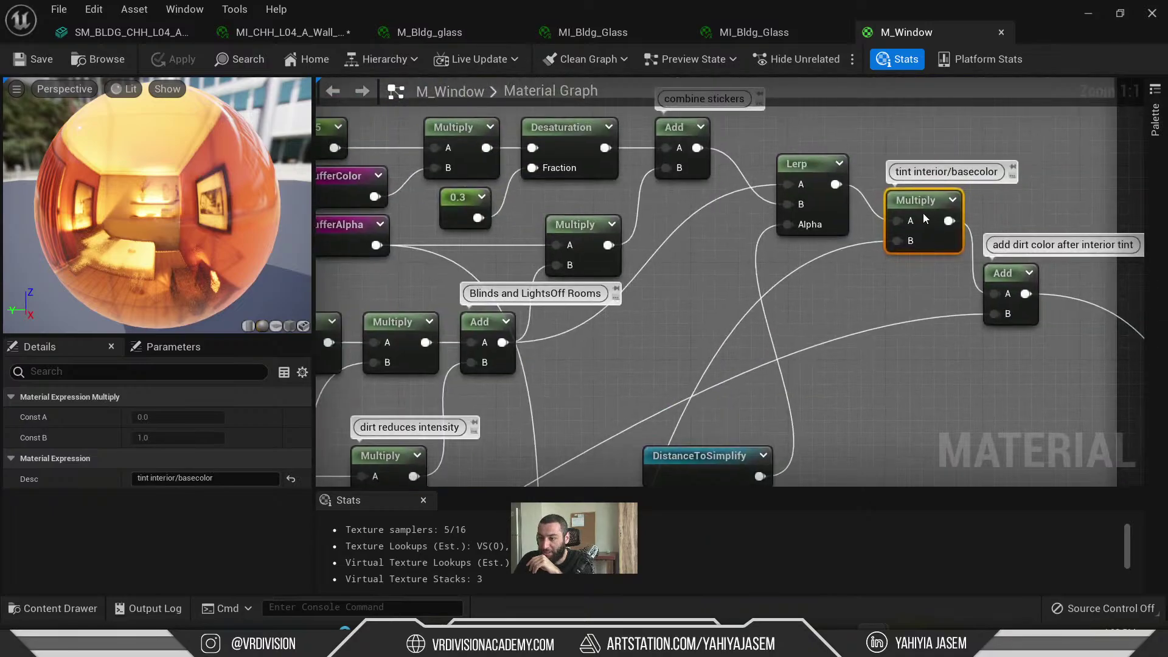
pyautogui.moveTo(733, 245); pyautogui.dragTo(797, 364, button='right')
pyautogui.scroll(-5, 797, 364)
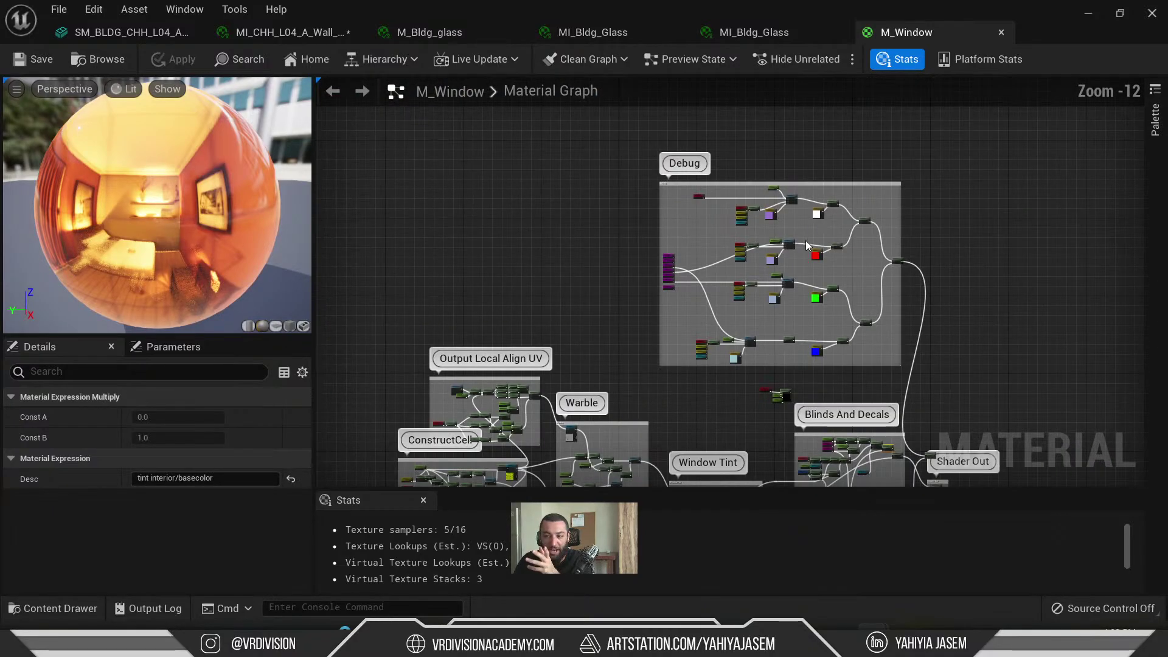
pyautogui.scroll(8, 670, 252)
pyautogui.scroll(4, 567, 244)
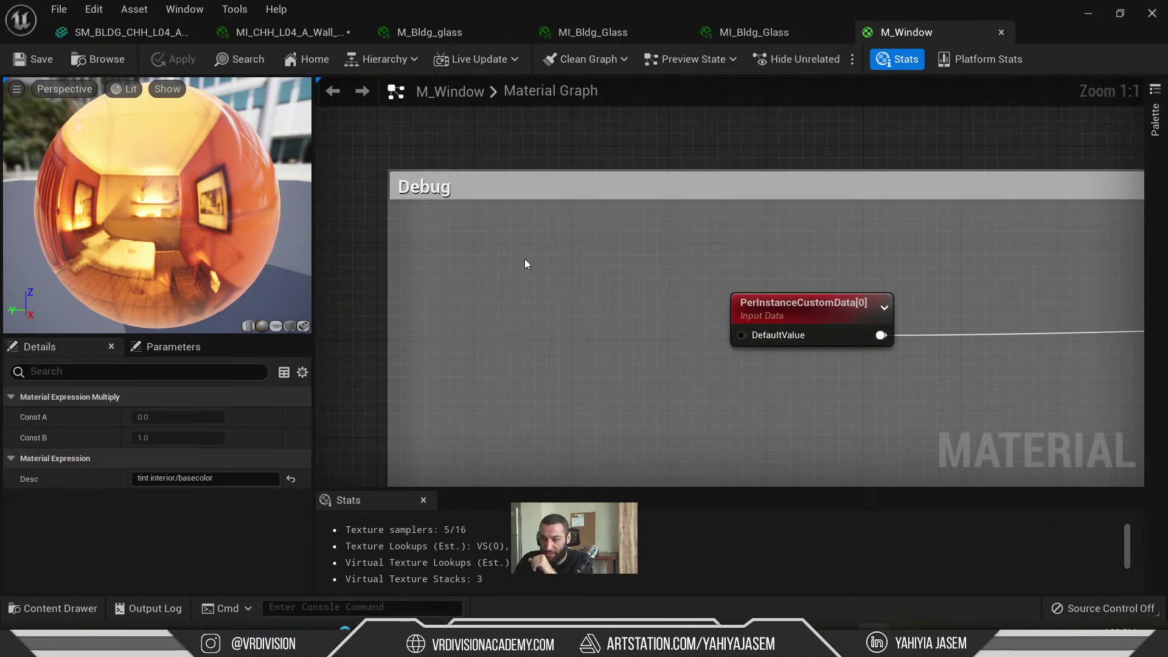
pyautogui.moveTo(816, 245); pyautogui.dragTo(334, 204, button='right')
pyautogui.scroll(-4, 700, 244)
pyautogui.moveTo(761, 259); pyautogui.dragTo(461, 194, button='right')
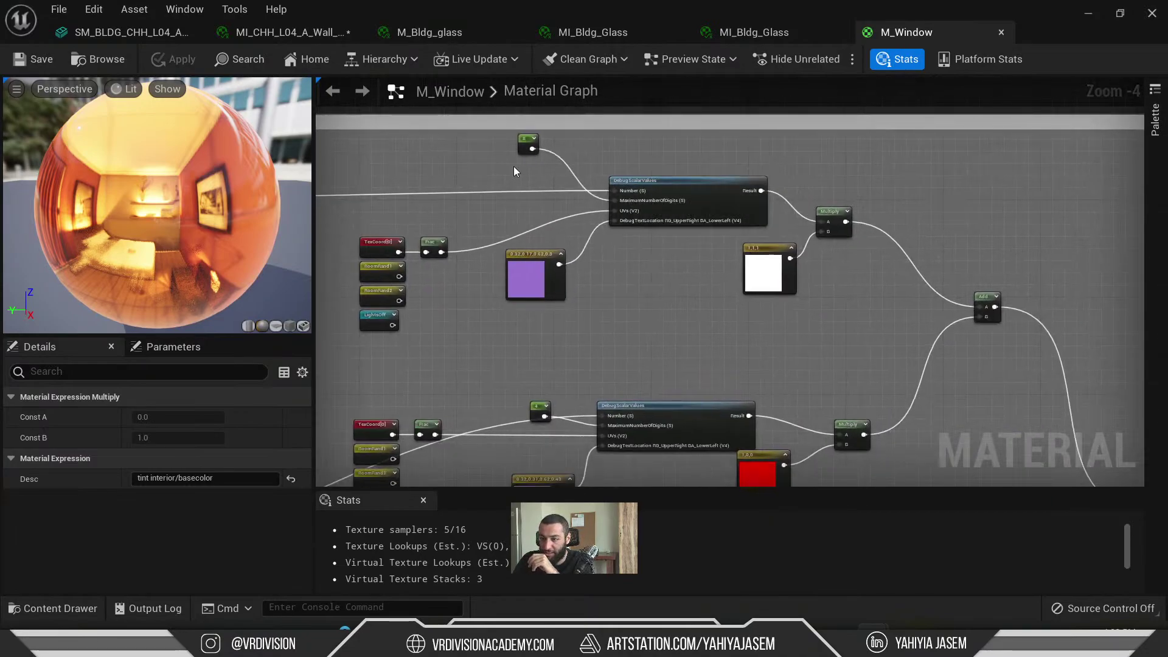
# - Examine the Debug group's Refactor room nodes and the DebugScalarValues branches they feed
pyautogui.scroll(-2, 514, 170)
pyautogui.moveTo(615, 244); pyautogui.dragTo(672, 141, button='right')
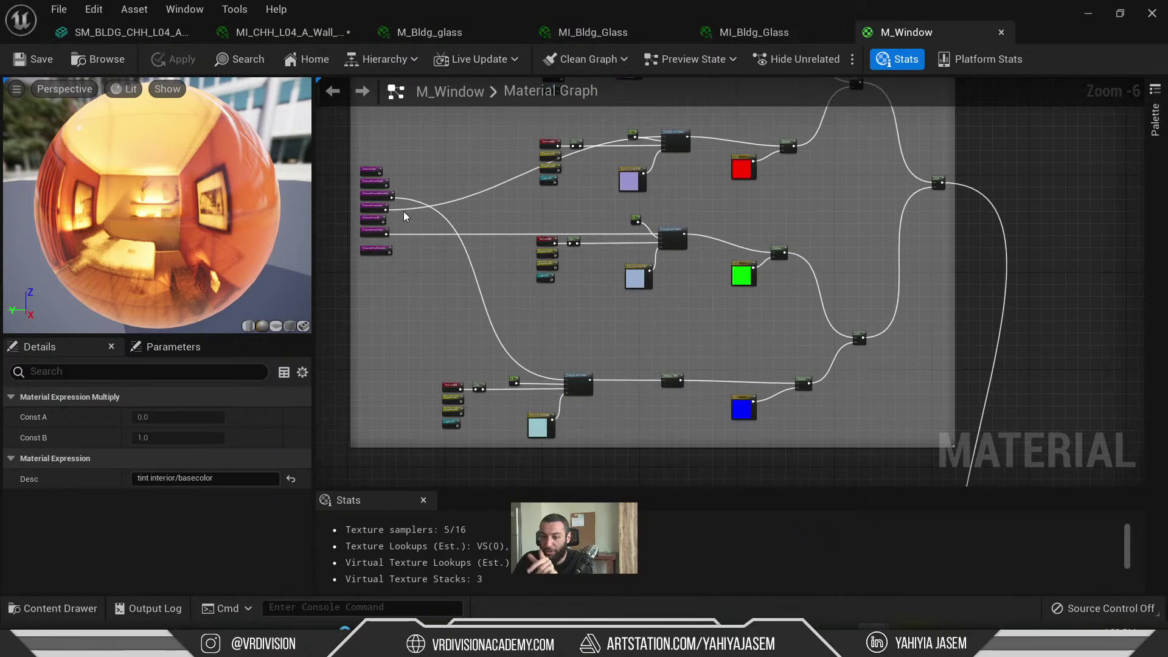
pyautogui.moveTo(404, 217); pyautogui.dragTo(514, 213, button='right')
pyautogui.scroll(5, 448, 211)
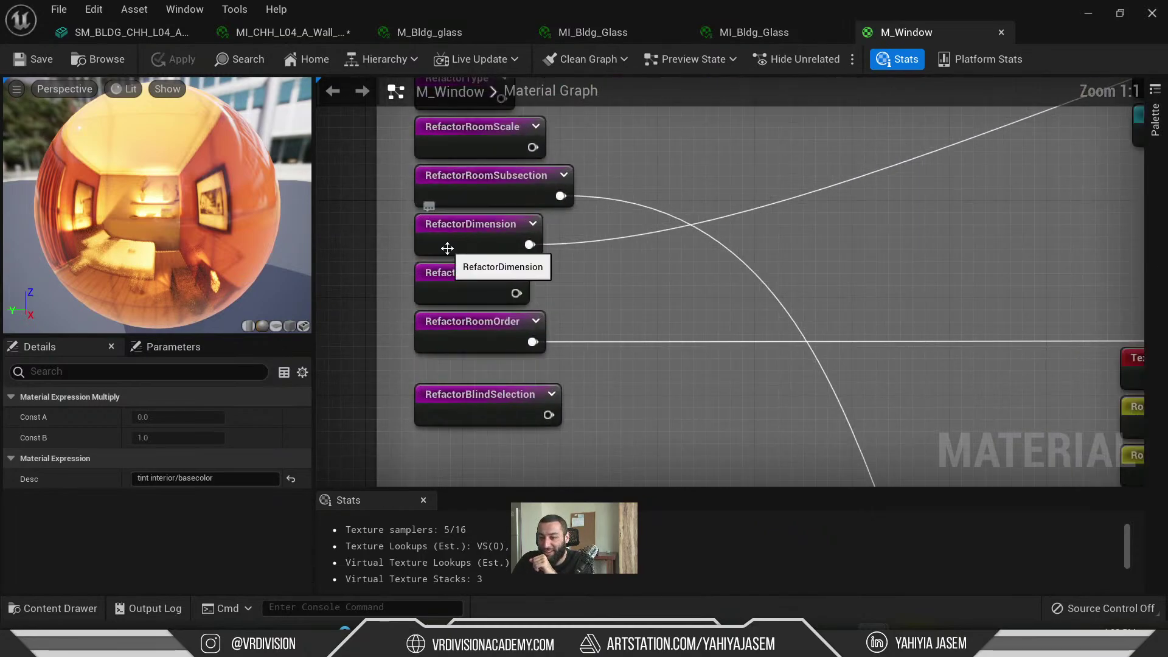
pyautogui.scroll(-2, 790, 221)
pyautogui.moveTo(789, 222); pyautogui.dragTo(280, 384, button='right')
pyautogui.moveTo(541, 395); pyautogui.dragTo(480, 305, button='right')
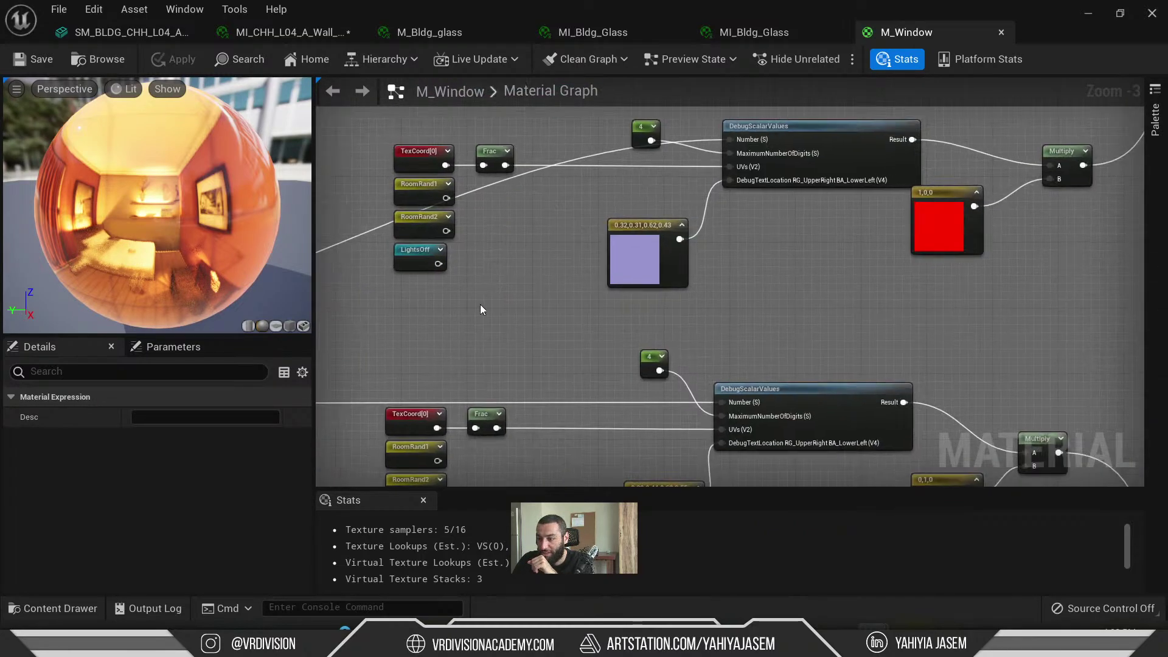
# - Examine the area around the Shader Out node and the specular nodes in the Window Tint group
pyautogui.scroll(-6, 480, 304)
pyautogui.moveTo(687, 475); pyautogui.dragTo(612, 188, button='right')
pyautogui.scroll(7, 612, 187)
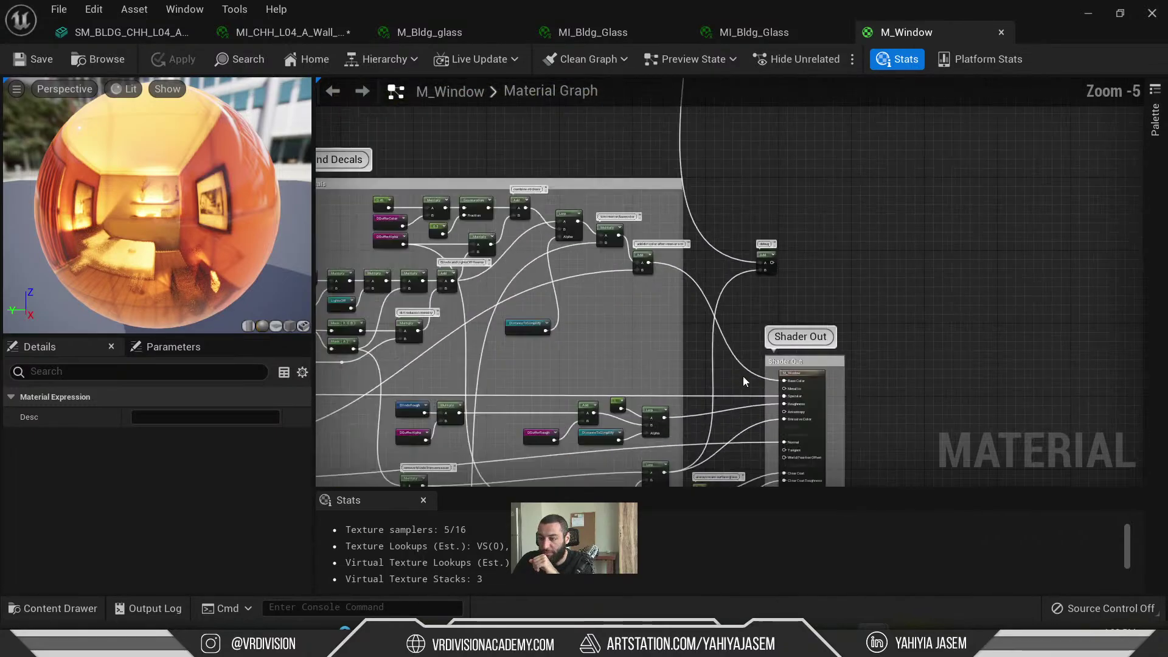
pyautogui.moveTo(550, 254); pyautogui.dragTo(1096, 300, button='right')
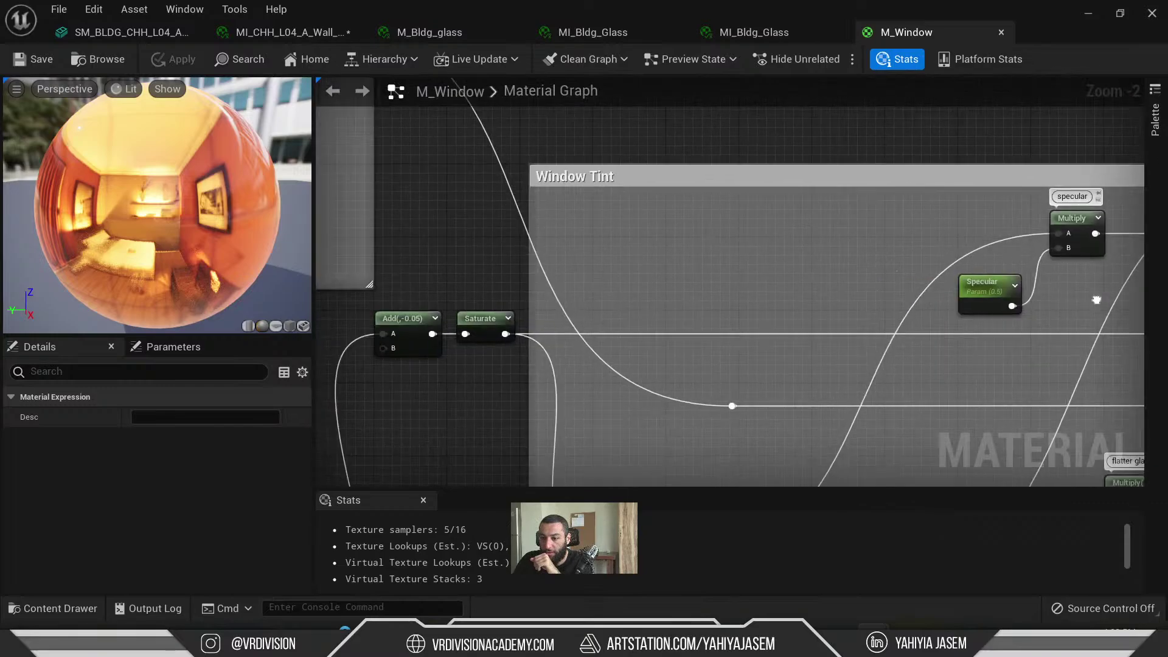
# - Examine the Output Local Align UV group from its LocalPosition and VertexNormalWS inputs through the mask and SmoothStep branches
pyautogui.scroll(-4, 867, 287)
pyautogui.moveTo(480, 97); pyautogui.dragTo(888, 247, button='right')
pyautogui.scroll(6, 567, 235)
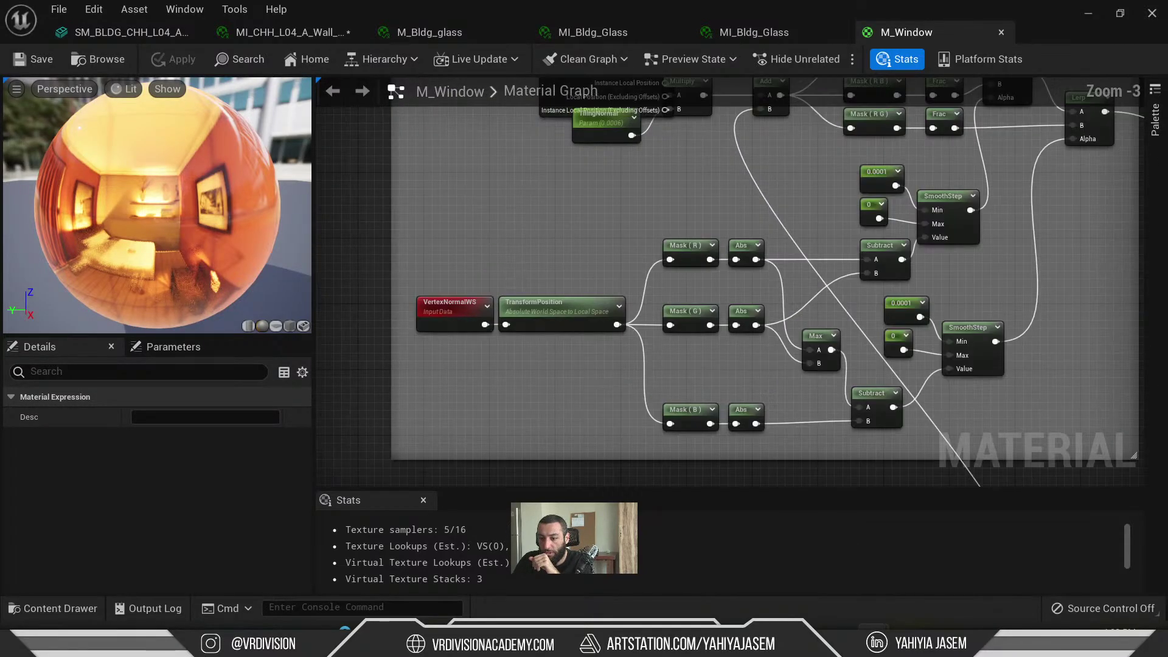
pyautogui.moveTo(668, 263); pyautogui.dragTo(601, 461, button='right')
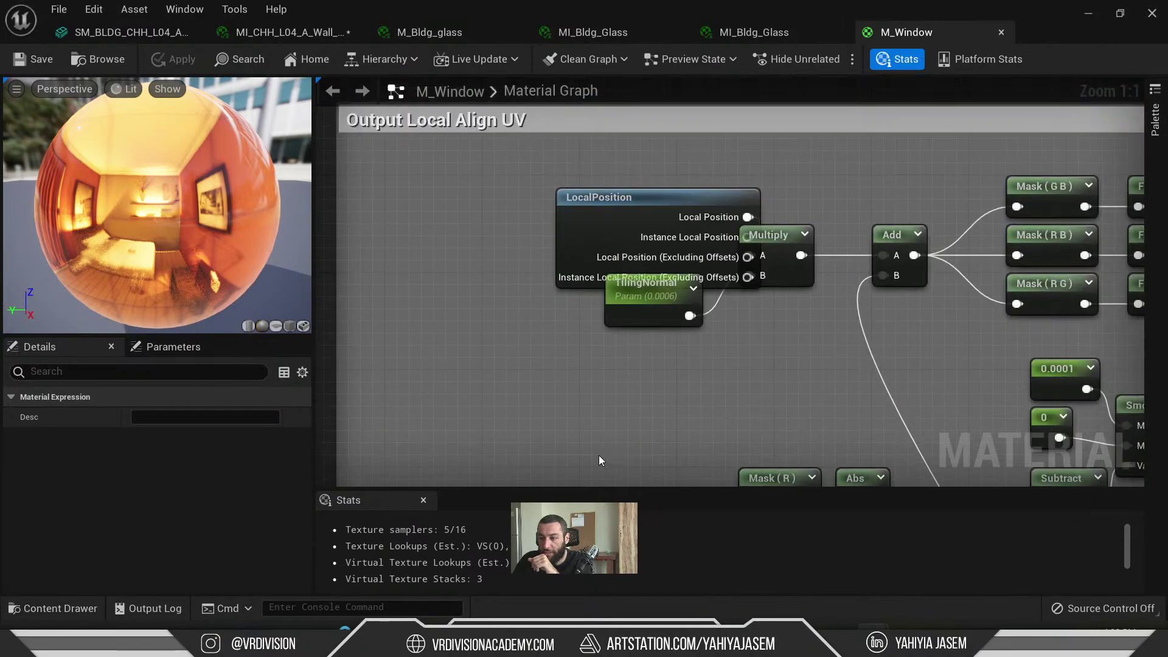
pyautogui.scroll(-3, 389, 130)
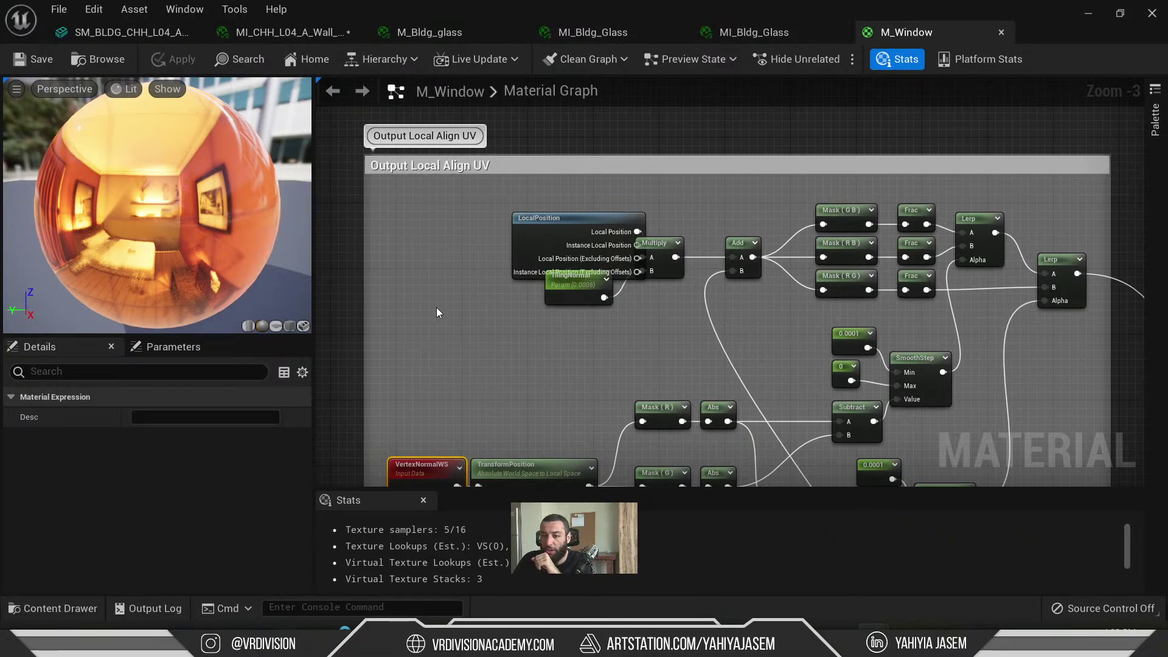
pyautogui.moveTo(437, 313); pyautogui.dragTo(464, 230, button='right')
pyautogui.moveTo(528, 345); pyautogui.dragTo(350, 98, button='right')
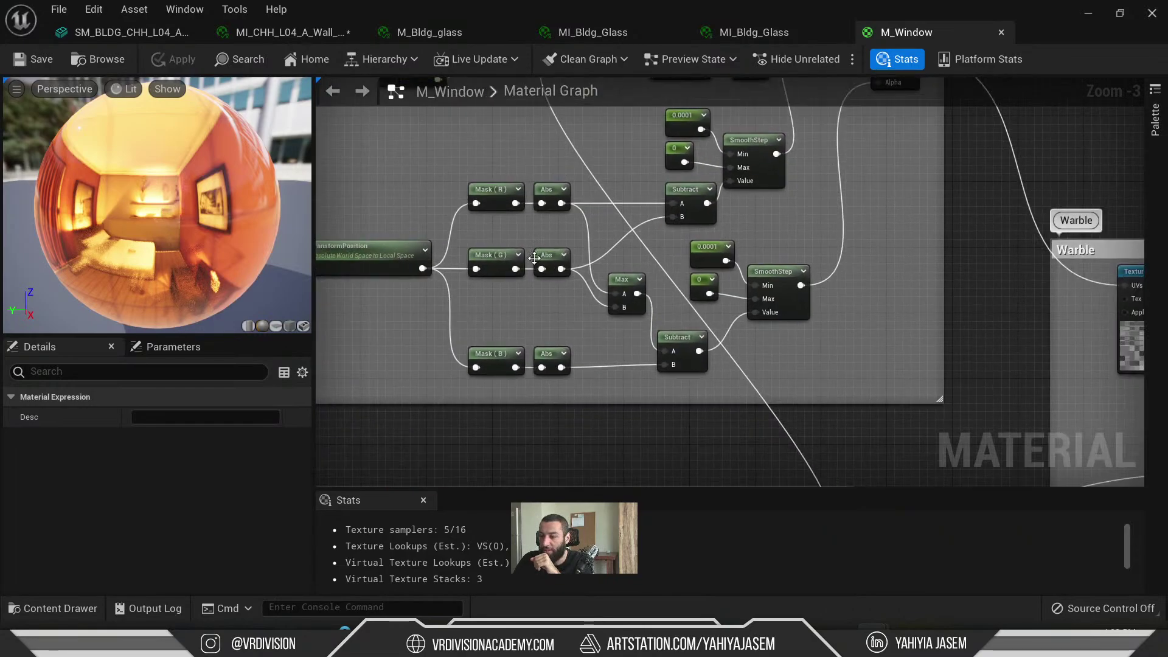
# - Locate the noise Texture Sample fed by the Divide node, inspect its T_NoiseOffsets texture, and return to the M_Window graph
pyautogui.scroll(-2, 557, 456)
pyautogui.moveTo(557, 456); pyautogui.dragTo(673, 253, button='right')
pyautogui.scroll(1, 409, 288)
pyautogui.scroll(1, 407, 332)
pyautogui.moveTo(407, 334); pyautogui.dragTo(386, 236, button='right')
pyautogui.moveTo(921, 266); pyautogui.dragTo(605, 253, button='right')
pyautogui.scroll(2, 727, 245)
pyautogui.click(726, 245)
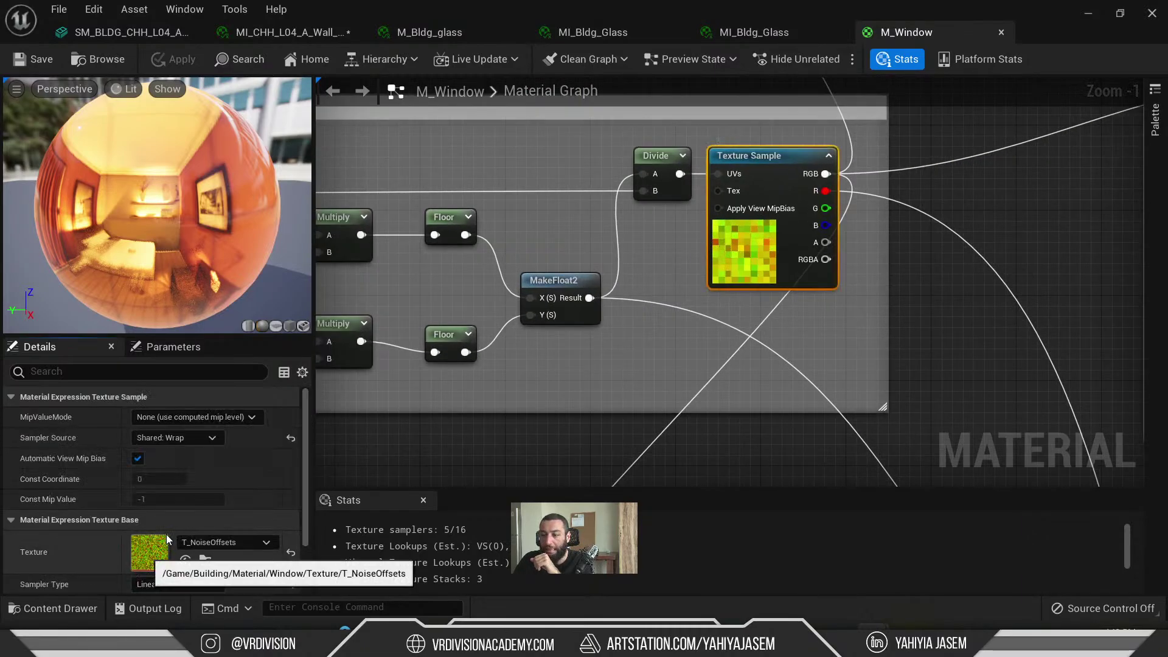
pyautogui.doubleClick(152, 556)
pyautogui.scroll(3, 395, 342)
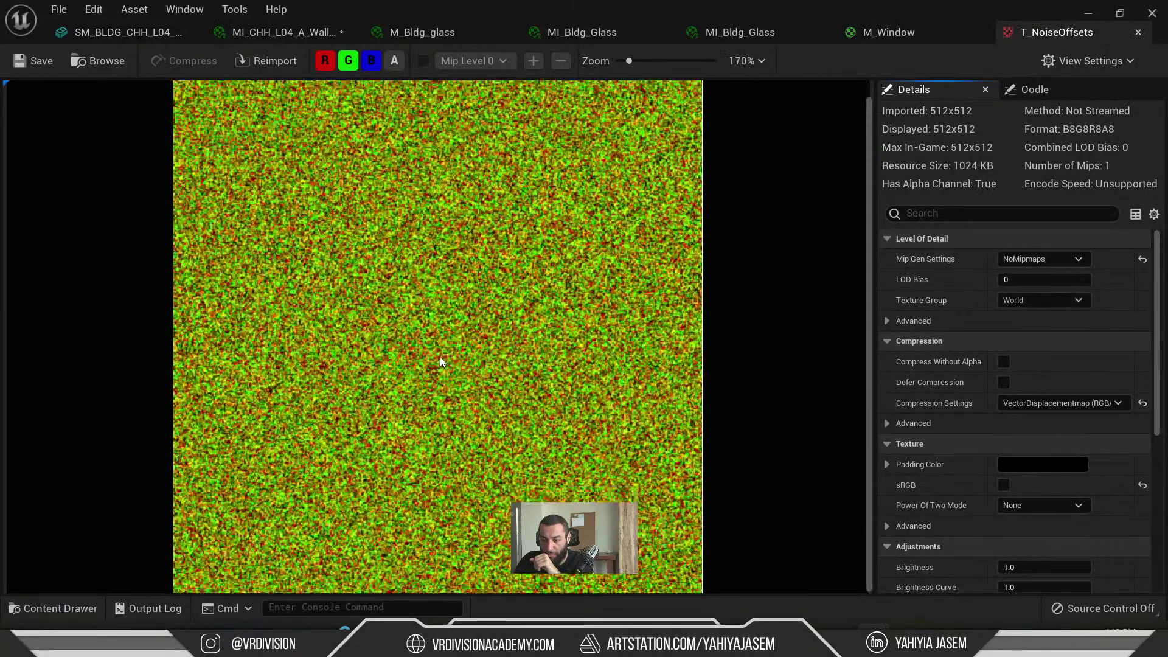
pyautogui.middleClick(1017, 33)
pyautogui.scroll(-3, 525, 366)
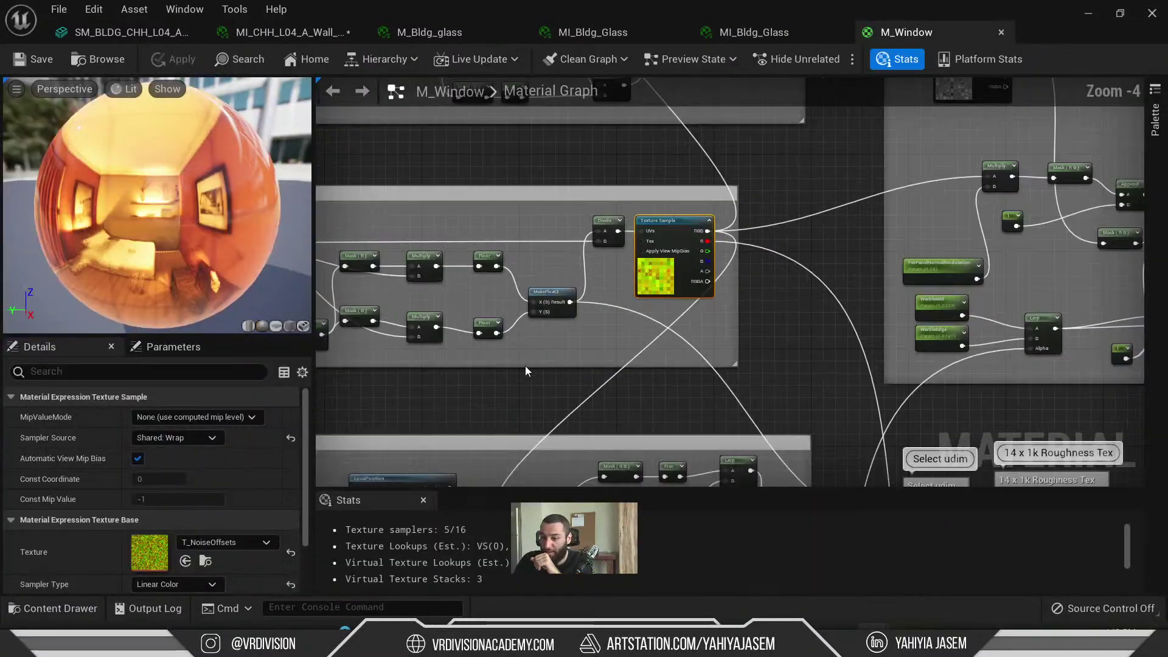
# - Examine the Unpack Data and Fake Interior UVs comment groups in the M_Window graph
pyautogui.moveTo(524, 366); pyautogui.dragTo(563, 0, button='right')
pyautogui.scroll(-1, 816, 124)
pyautogui.moveTo(641, 477); pyautogui.dragTo(709, 200, button='right')
pyautogui.scroll(-1, 731, 200)
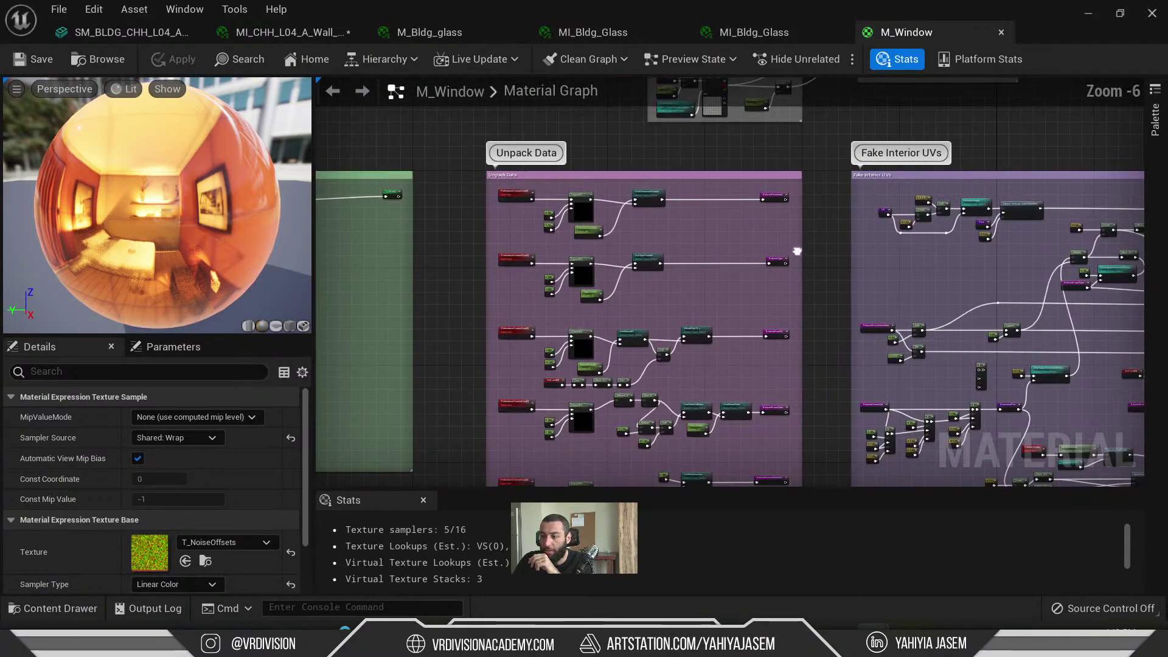
pyautogui.moveTo(798, 253); pyautogui.dragTo(497, 190, button='right')
pyautogui.scroll(4, 581, 125)
pyautogui.moveTo(737, 316); pyautogui.dragTo(0, 321, button='right')
pyautogui.scroll(-3, 670, 337)
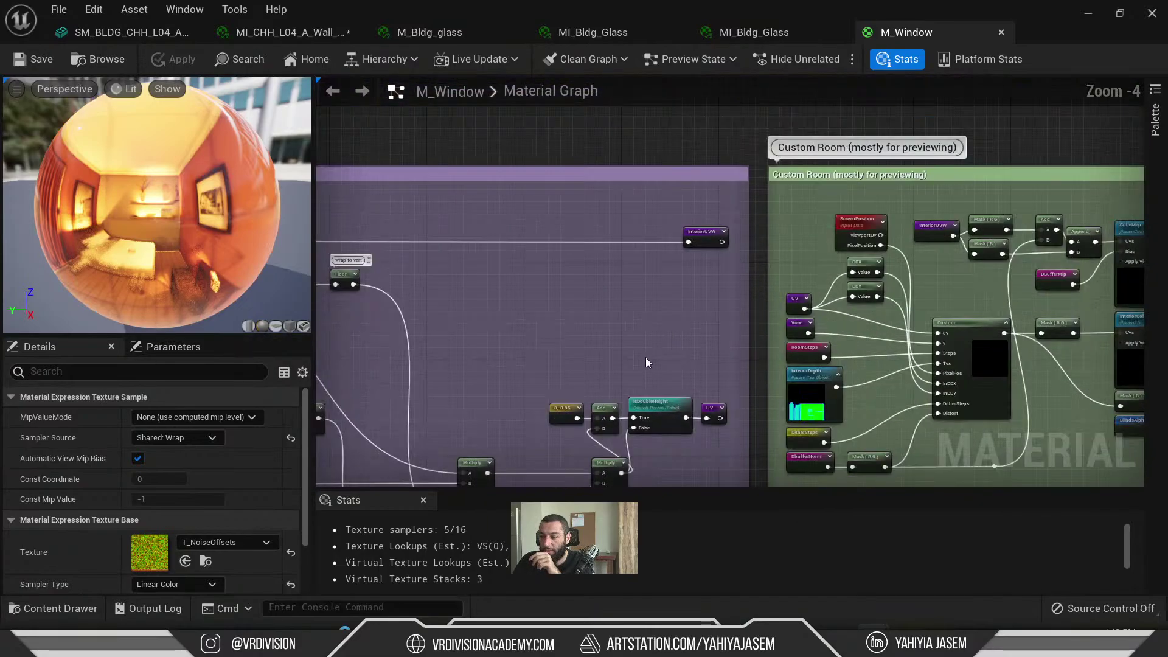
# - Examine the Custom Room (mostly for previewing) group and its CubeMap, InteriorColor and Custom nodes
pyautogui.moveTo(645, 356); pyautogui.dragTo(681, 265, button='right')
pyautogui.scroll(-3, 712, 244)
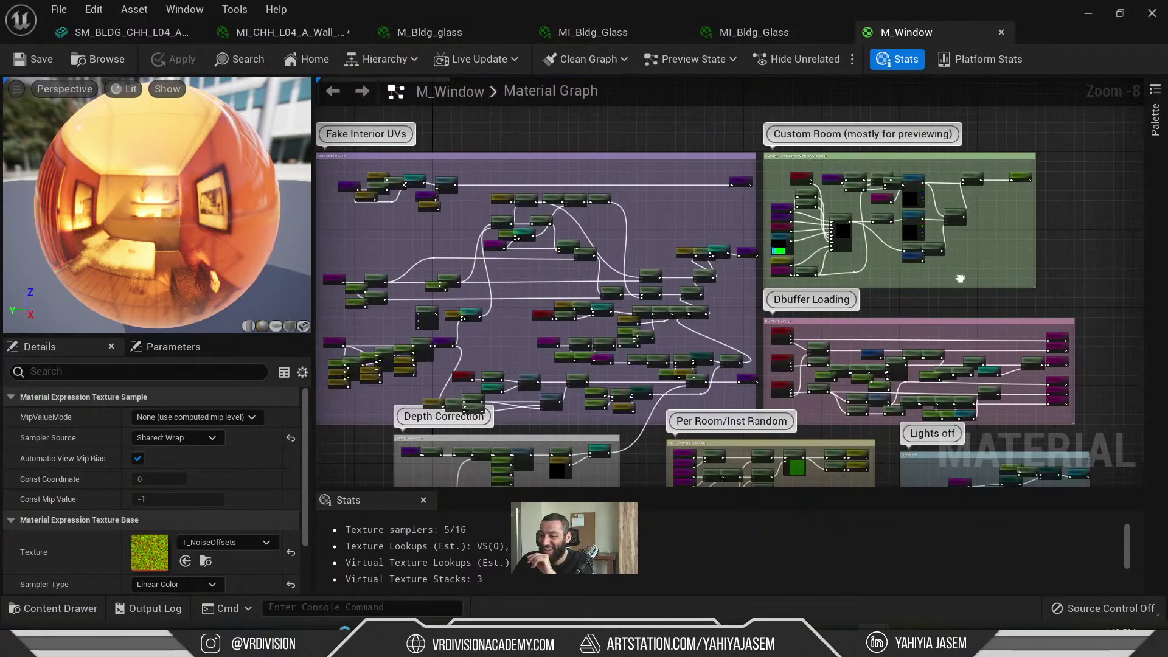
pyautogui.scroll(4, 919, 312)
pyautogui.scroll(4, 723, 353)
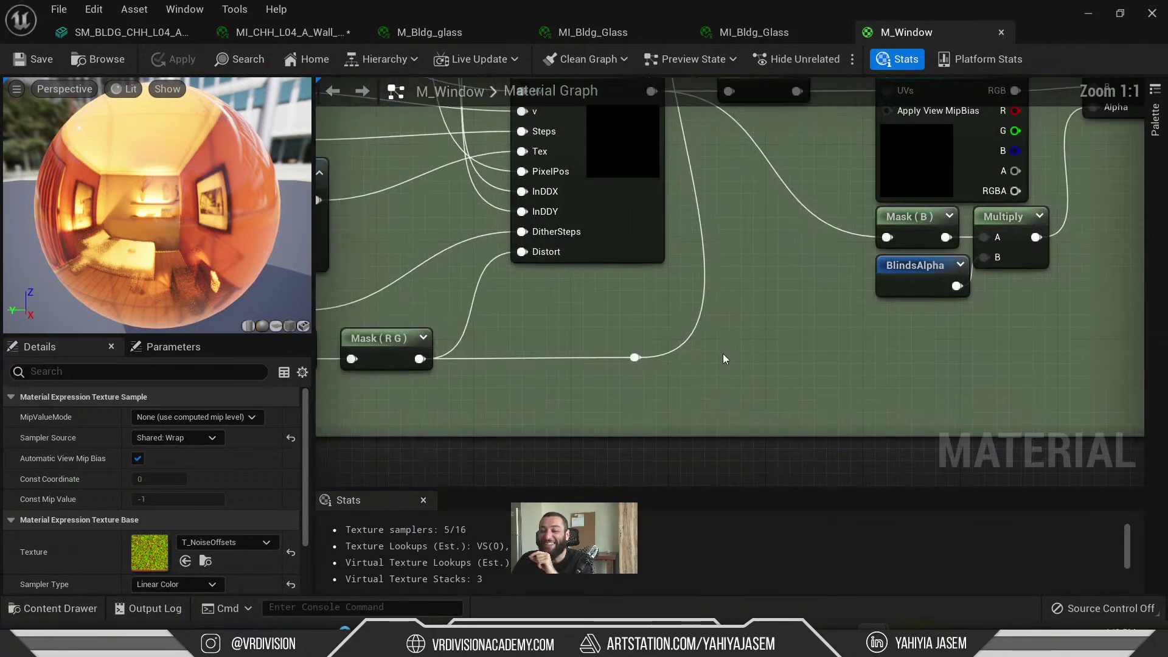
pyautogui.moveTo(723, 353); pyautogui.dragTo(885, 382, button='right')
pyautogui.scroll(-4, 497, 392)
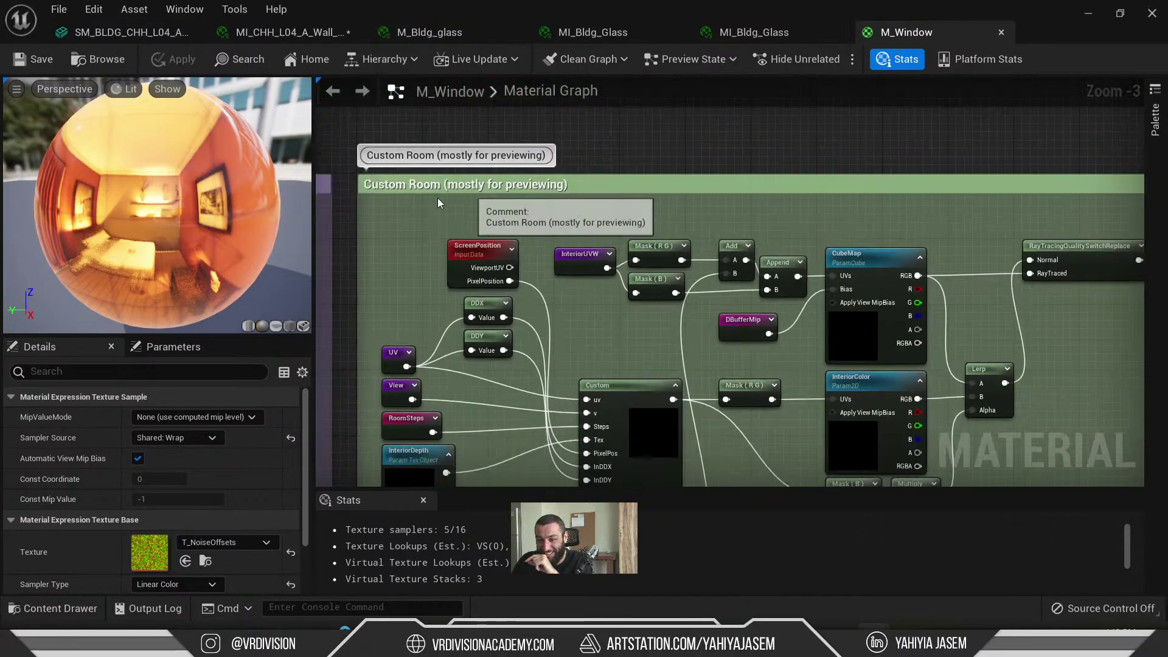
# - Examine the Perspective Vector Correction group and the neighbouring InteriorFakeRooms group
pyautogui.scroll(-3, 638, 318)
pyautogui.moveTo(630, 470); pyautogui.dragTo(740, 11, button='right')
pyautogui.moveTo(652, 170); pyautogui.dragTo(881, 115, button='right')
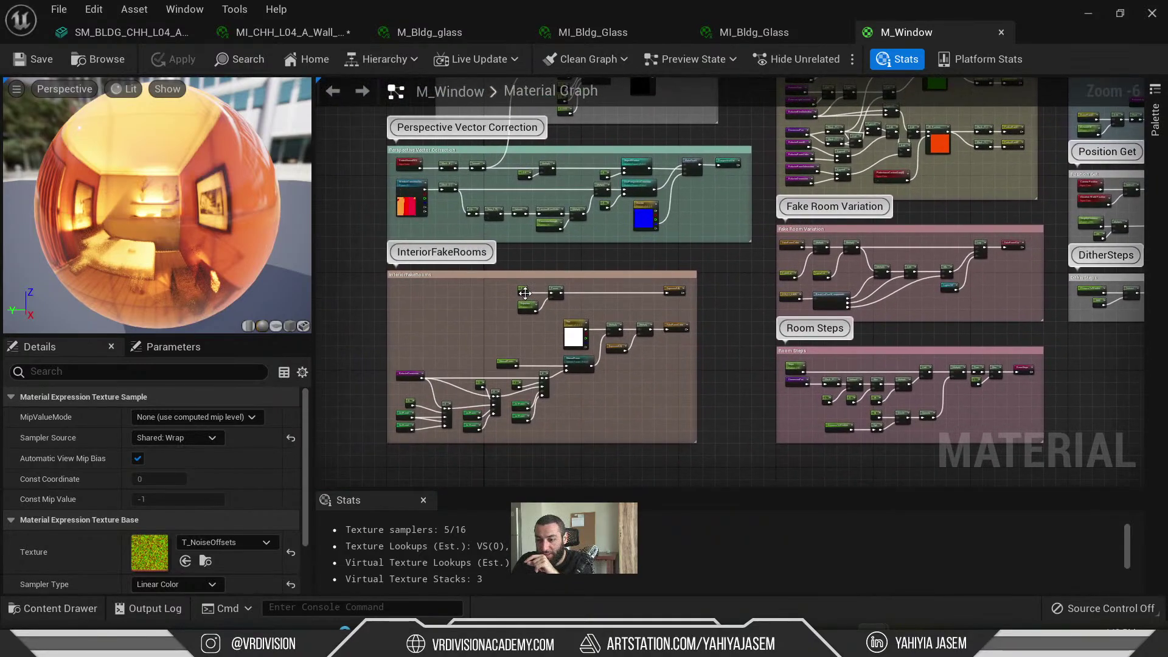
pyautogui.scroll(1, 673, 325)
pyautogui.moveTo(645, 229); pyautogui.dragTo(761, 379, button='right')
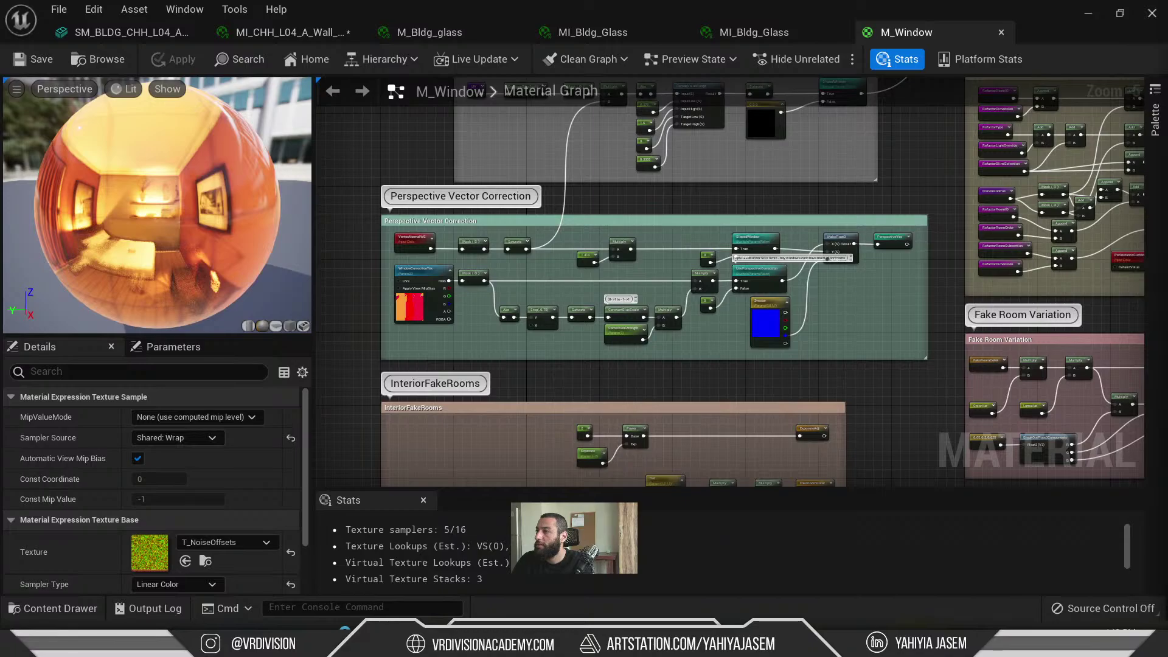
# - Switch to the browser, dismiss the notifications banner, and look through the Architectural and Design Visualization forum topics
pyautogui.moveTo(547, 615); pyautogui.dragTo(129, 224)
pyautogui.doubleClick(242, 231)
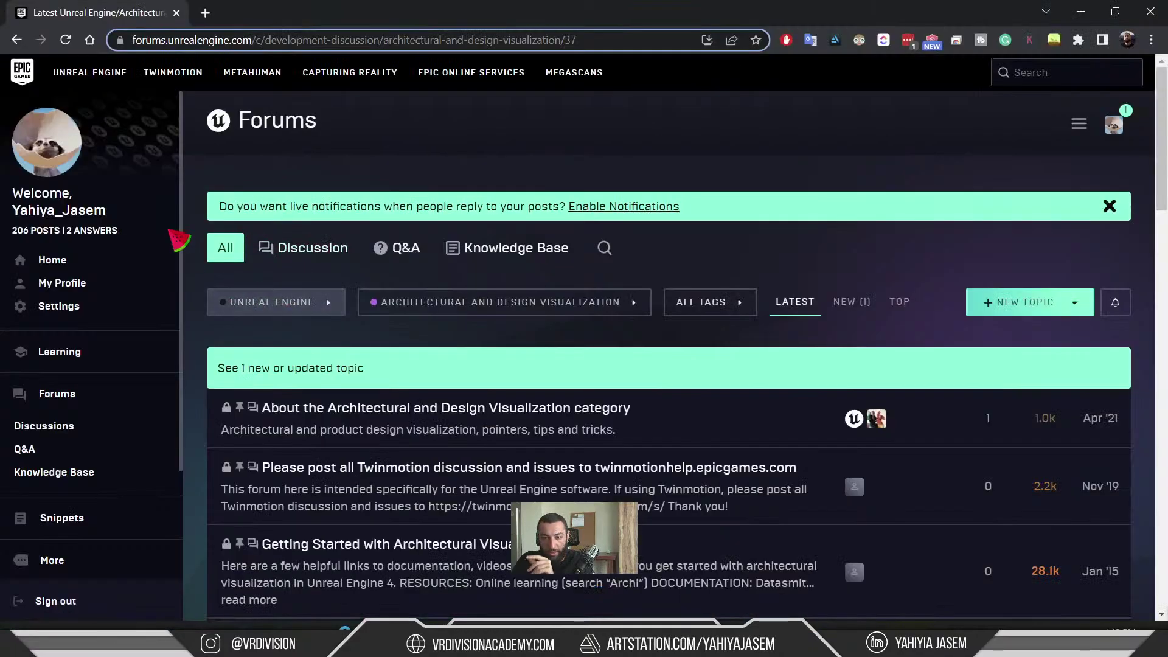
pyautogui.click(1110, 206)
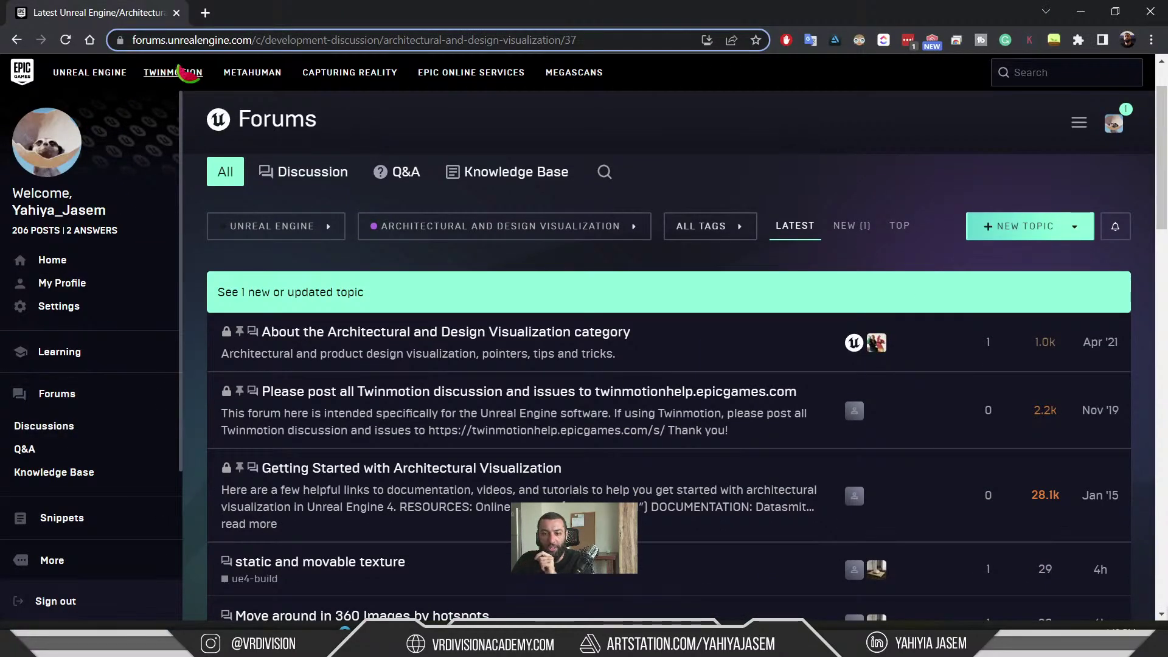
pyautogui.scroll(-10, 417, 203)
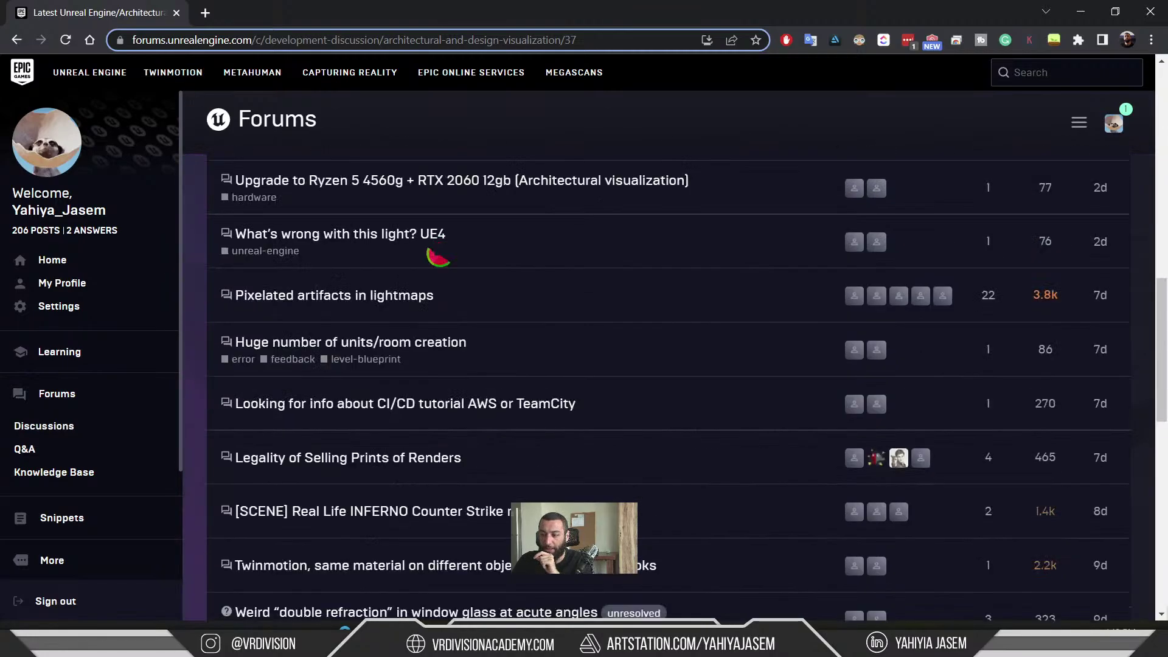
pyautogui.scroll(9, 433, 256)
# - Go back to the Epic Developer Community page and look through its forum categories and community tutorials
pyautogui.click(16, 41)
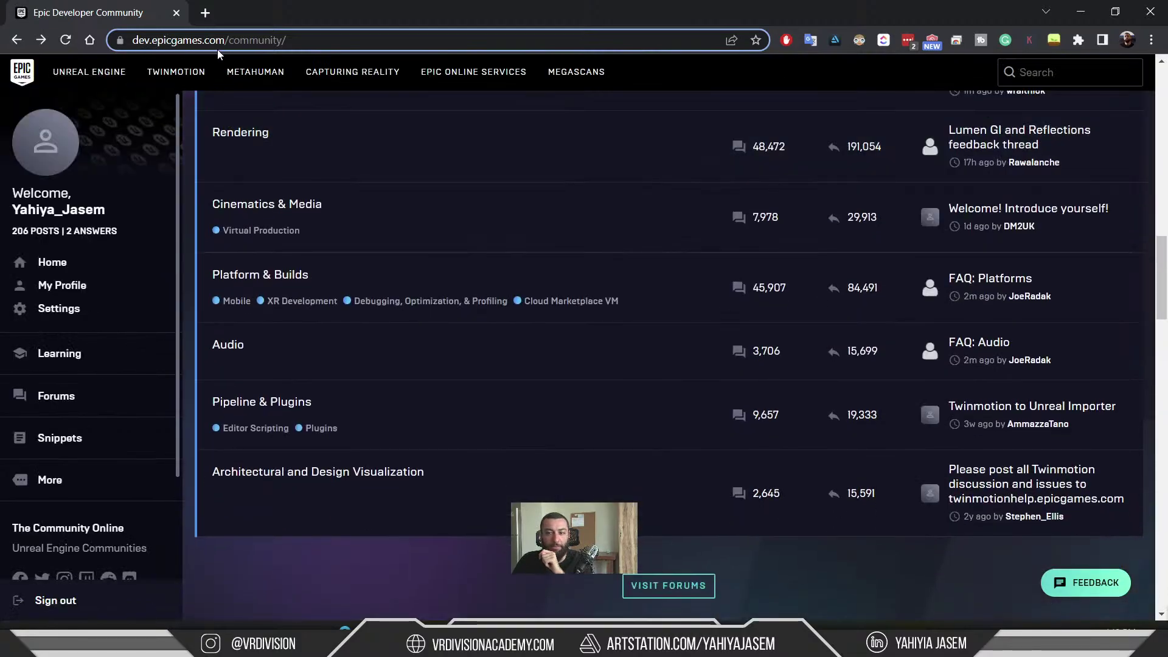
pyautogui.scroll(15, 318, 274)
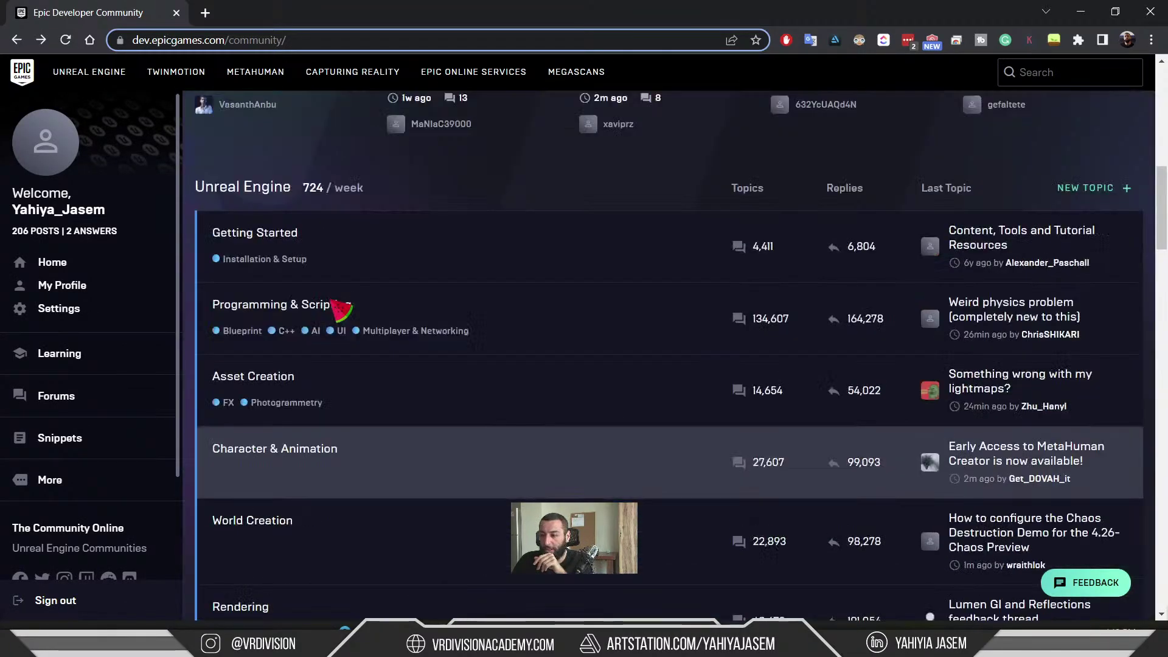
pyautogui.scroll(-15, 783, 97)
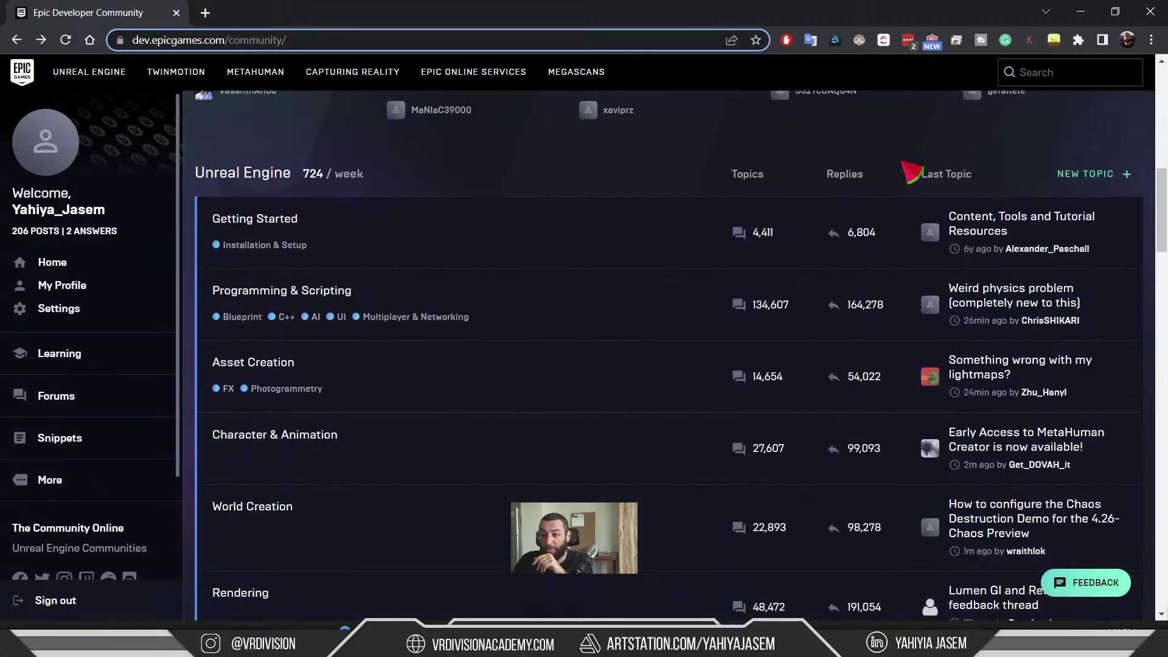
pyautogui.scroll(-15, 910, 175)
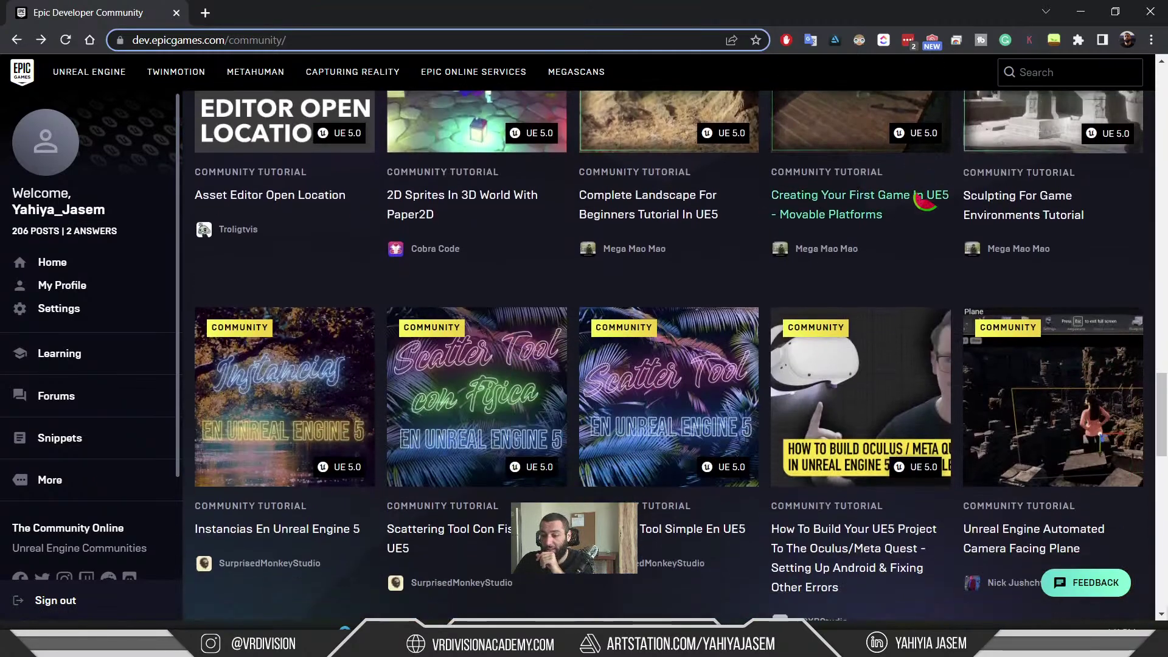
pyautogui.scroll(-9, 920, 194)
pyautogui.scroll(10, 620, 255)
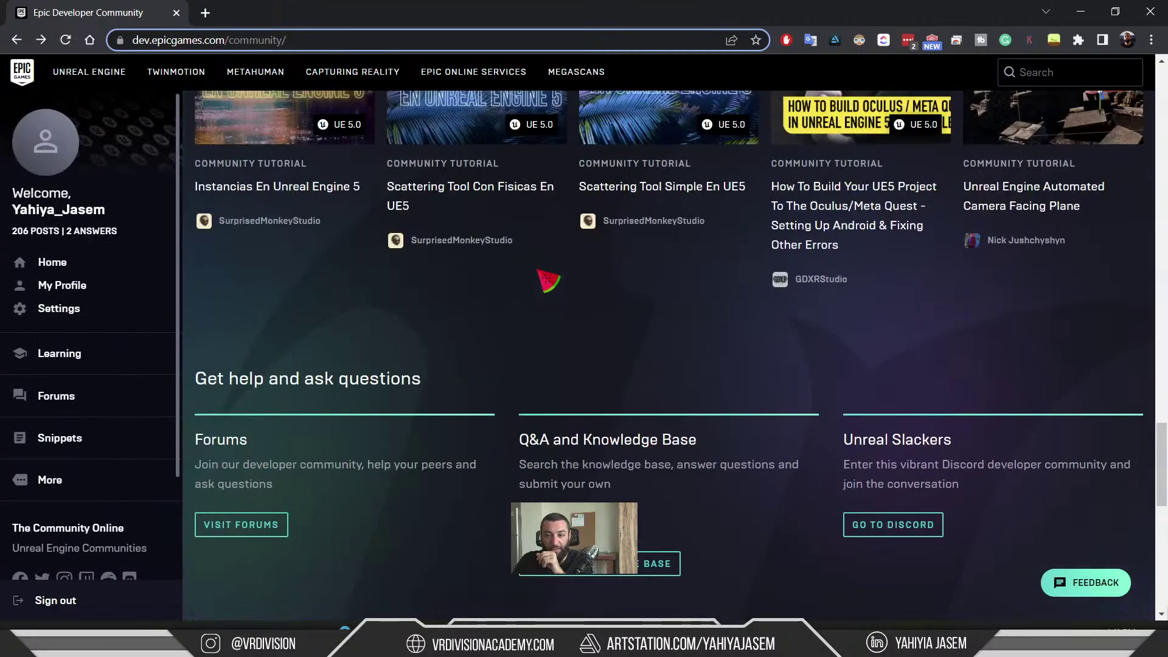
pyautogui.scroll(10, 552, 286)
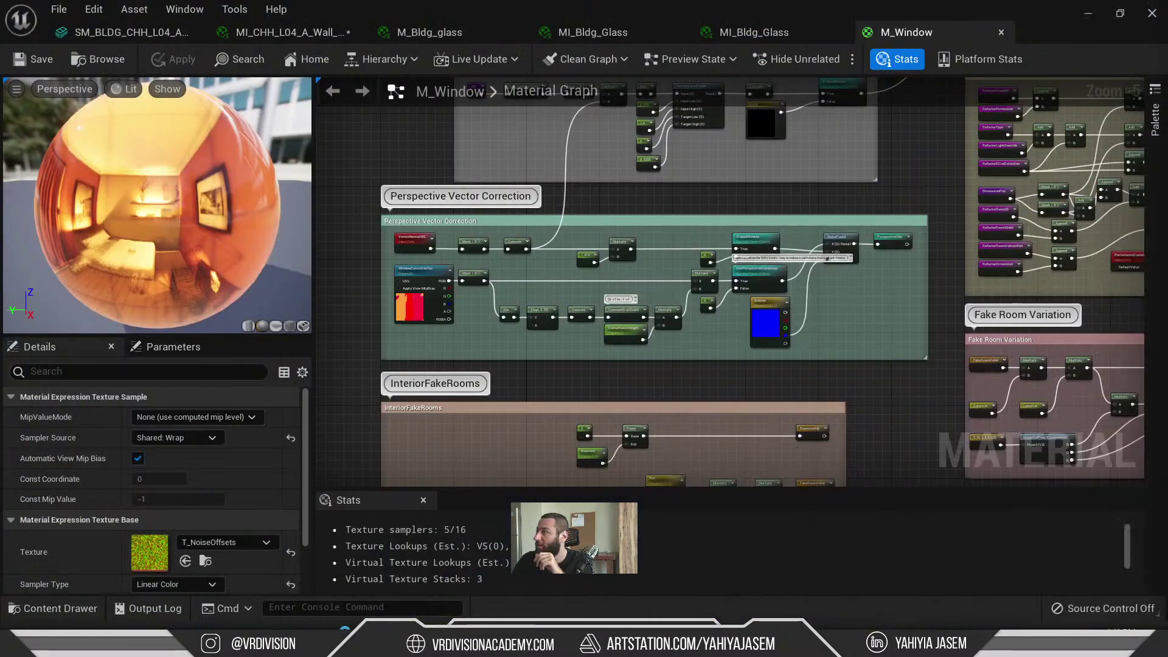
# - Switch back to the Unreal Editor and examine the InteriorFakeRooms and Color/Luma Variation groups in the M_Window graph
pyautogui.moveTo(601, 378); pyautogui.dragTo(647, 260, button='right')
pyautogui.scroll(1, 647, 260)
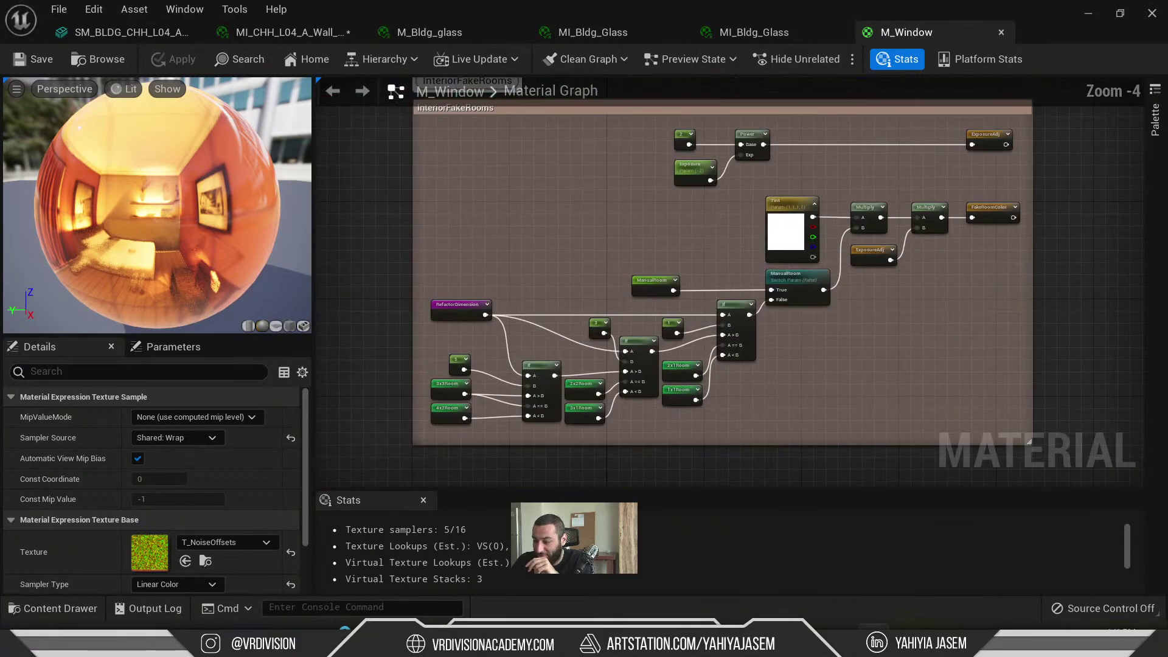
pyautogui.moveTo(617, 298); pyautogui.dragTo(575, 18, button='right')
pyautogui.scroll(1, 617, 252)
pyautogui.scroll(1, 681, 262)
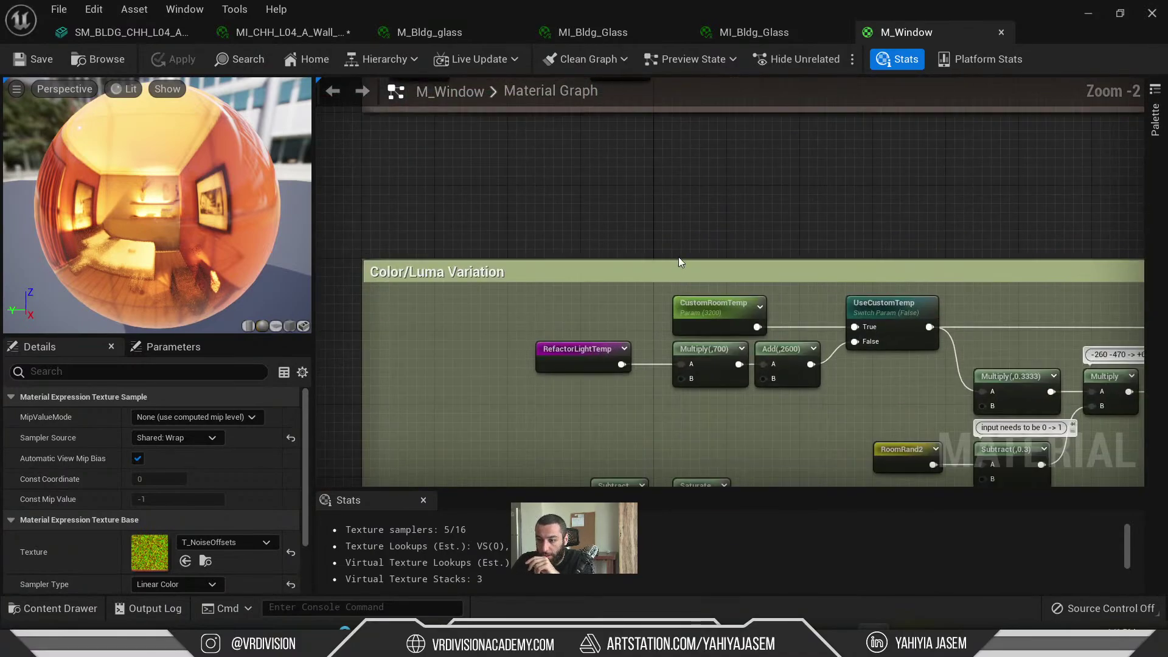
pyautogui.scroll(-3, 673, 260)
pyautogui.moveTo(611, 365); pyautogui.dragTo(669, 10, button='right')
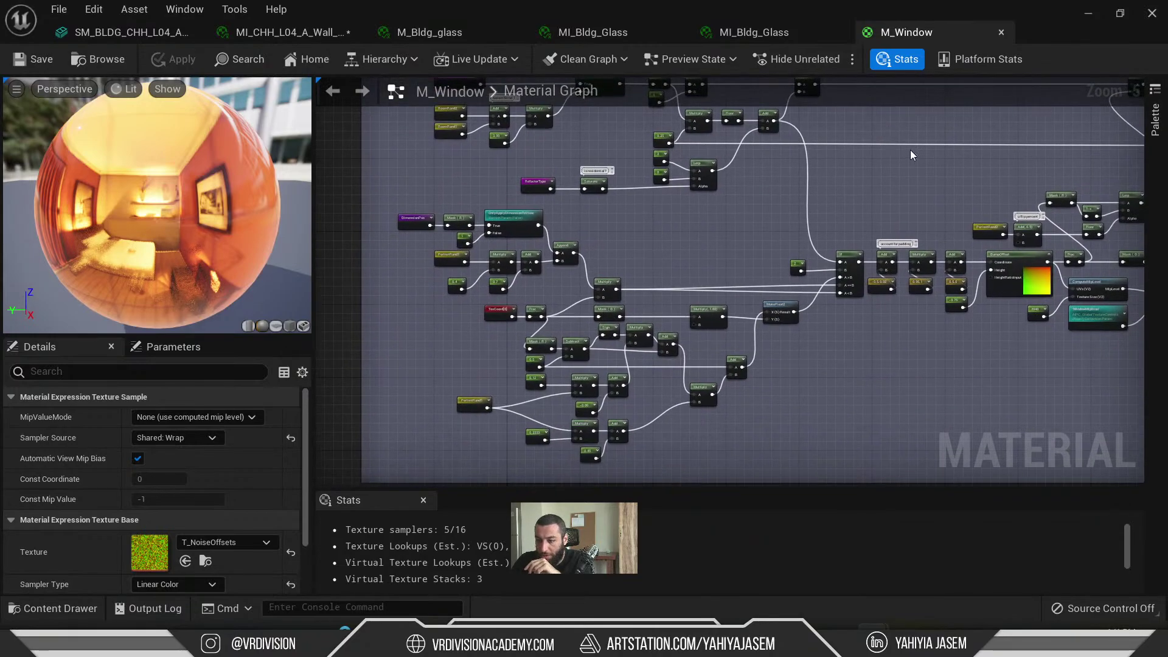
# - Locate the blinds Texture Sample node, open its T_BlindsAtlas_Col texture, and examine the blind and curtain variants in the atlas
pyautogui.moveTo(982, 231); pyautogui.dragTo(635, 292, button='right')
pyautogui.scroll(2, 584, 314)
pyautogui.click(550, 329)
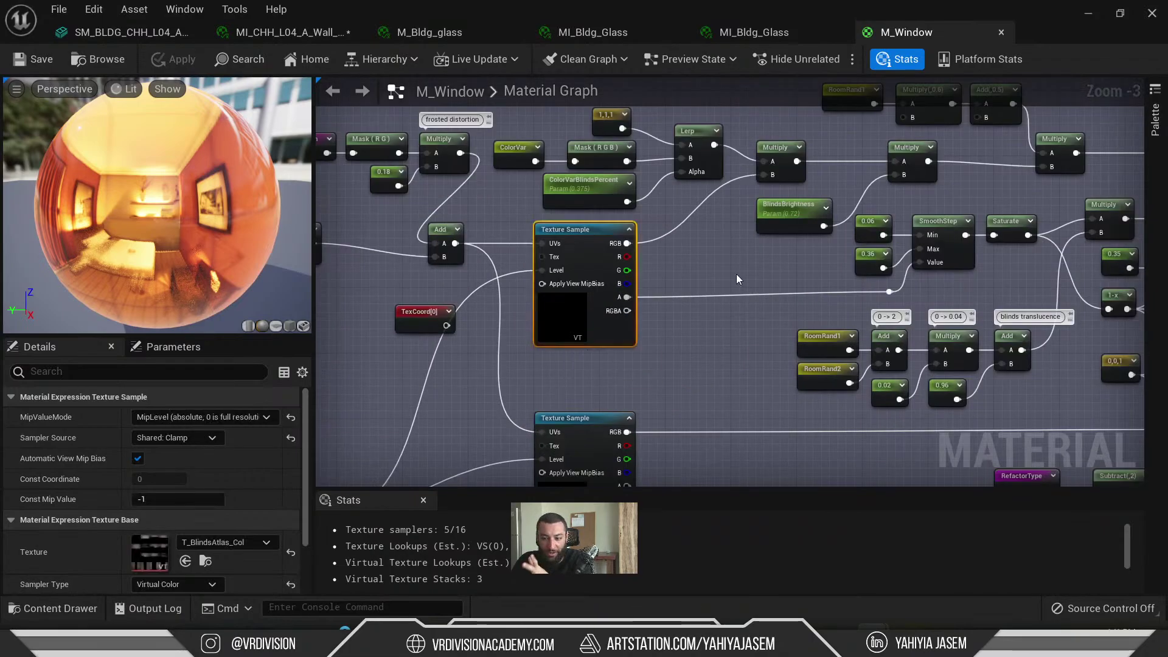
pyautogui.moveTo(451, 459); pyautogui.dragTo(392, 394, button='right')
pyautogui.doubleClick(140, 549)
pyautogui.scroll(-5, 456, 284)
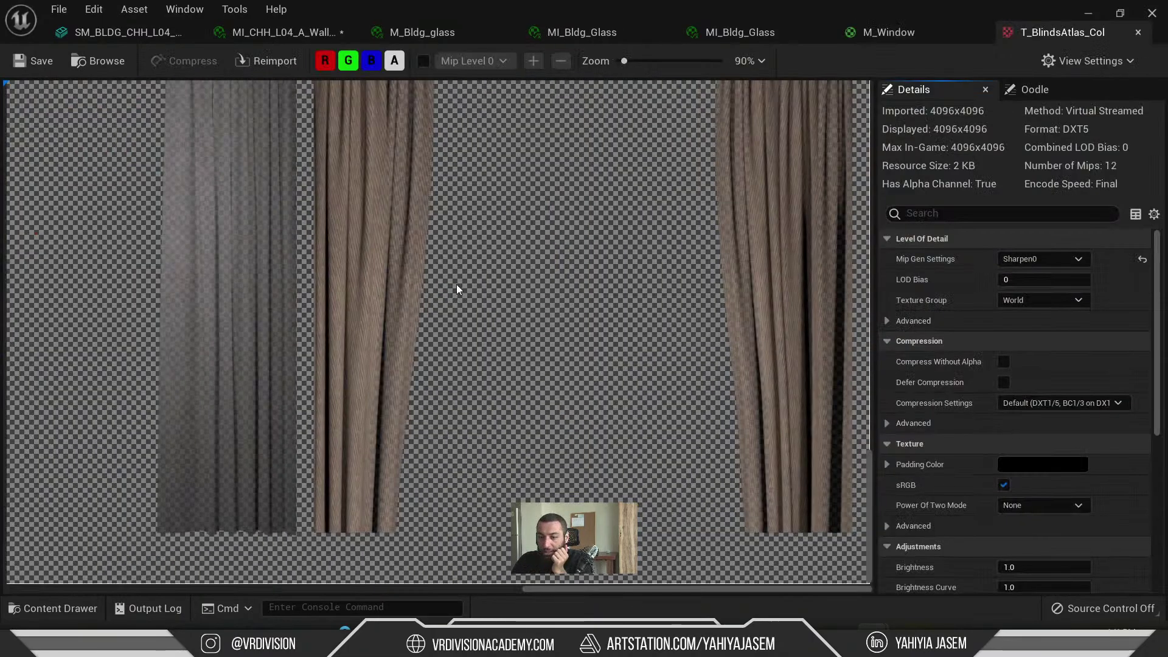
pyautogui.scroll(-4, 456, 284)
pyautogui.scroll(2, 455, 287)
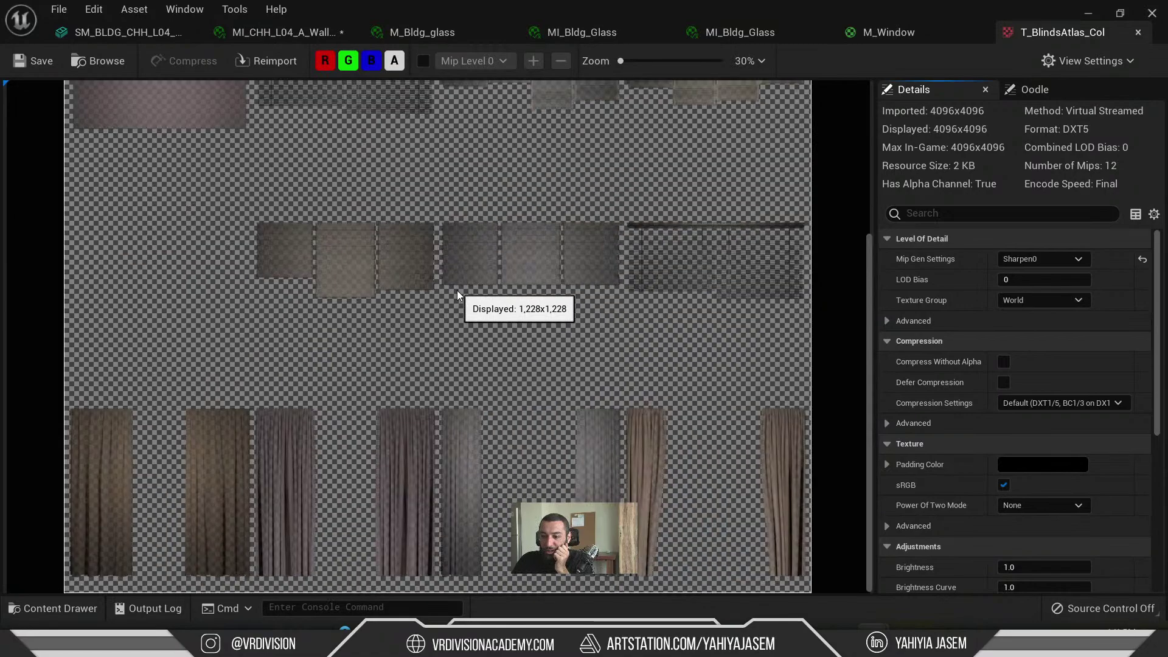
pyautogui.scroll(-1, 458, 290)
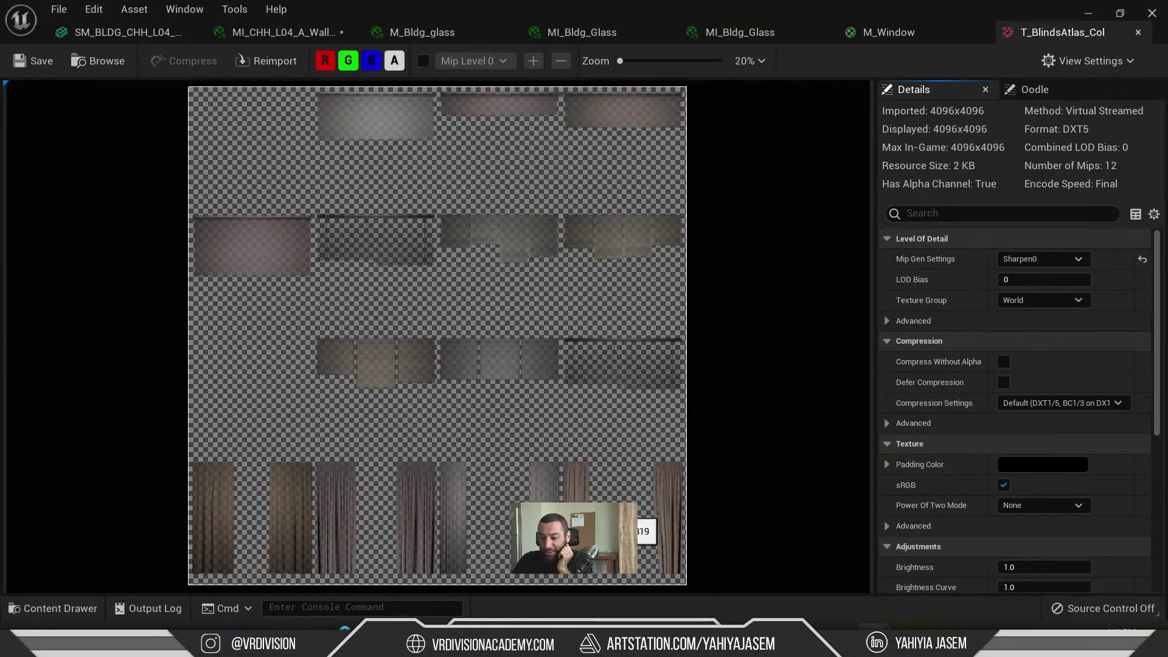
pyautogui.scroll(2, 572, 545)
pyautogui.scroll(1, 572, 545)
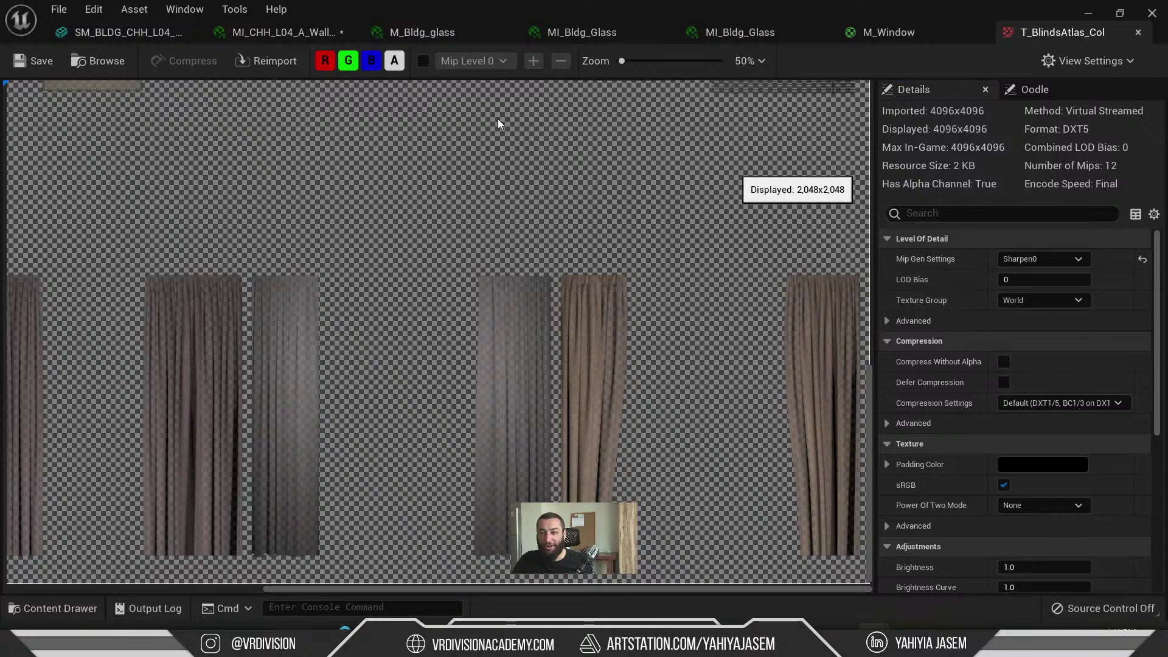
# - Return to the MI_CHH_L04_A_Wall material instance and search its parameters for "cur"
pyautogui.click(283, 32)
pyautogui.scroll(3, 753, 243)
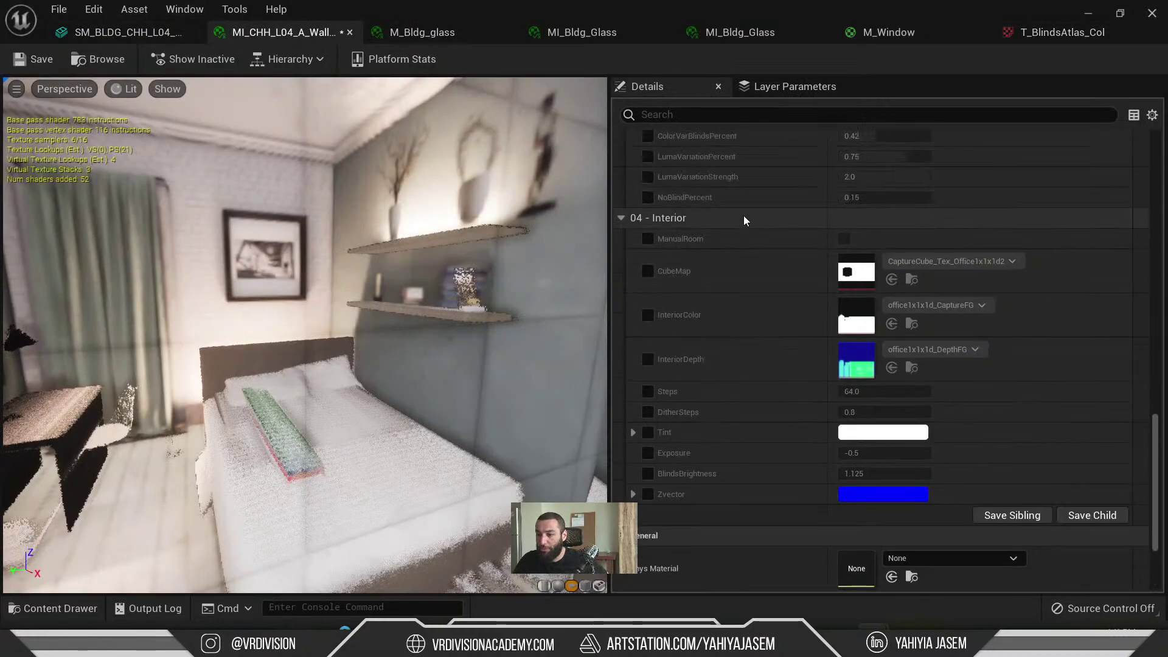
pyautogui.click(684, 122)
pyautogui.write('cur')
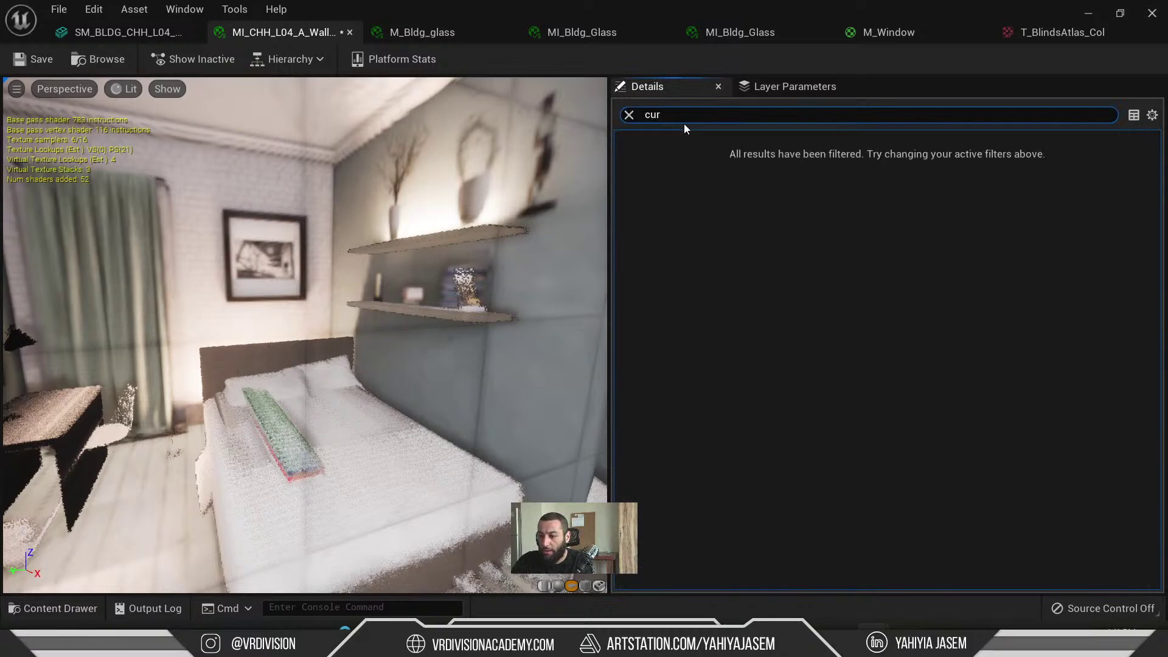
# - Search the wall instance's parameters for "blin", and check the blind variants in the T_BlindsAtlas_Col texture again
pyautogui.press('BackSpace')
pyautogui.press('BackSpace')
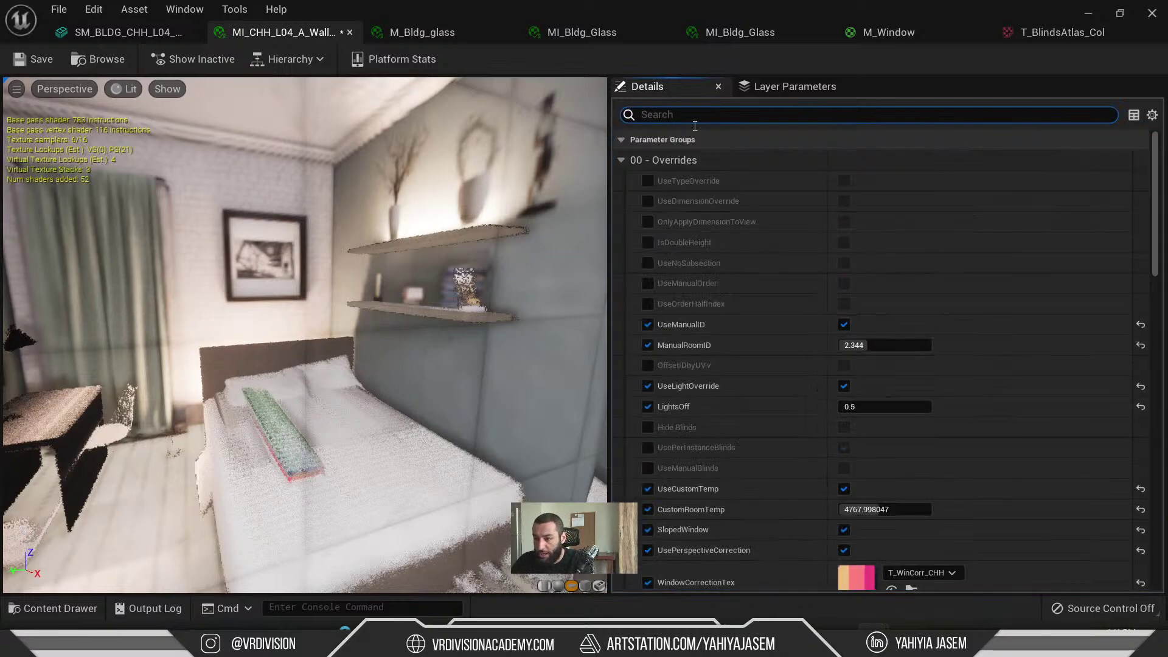
pyautogui.write('blin')
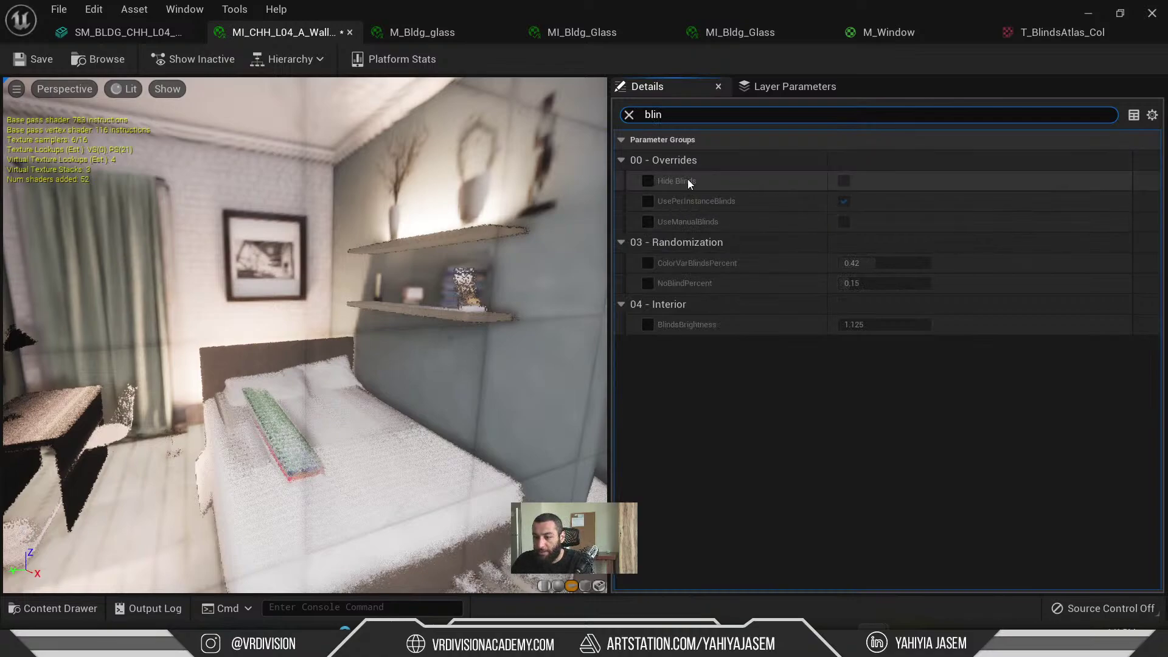
pyautogui.click(1075, 30)
pyautogui.scroll(-1, 365, 392)
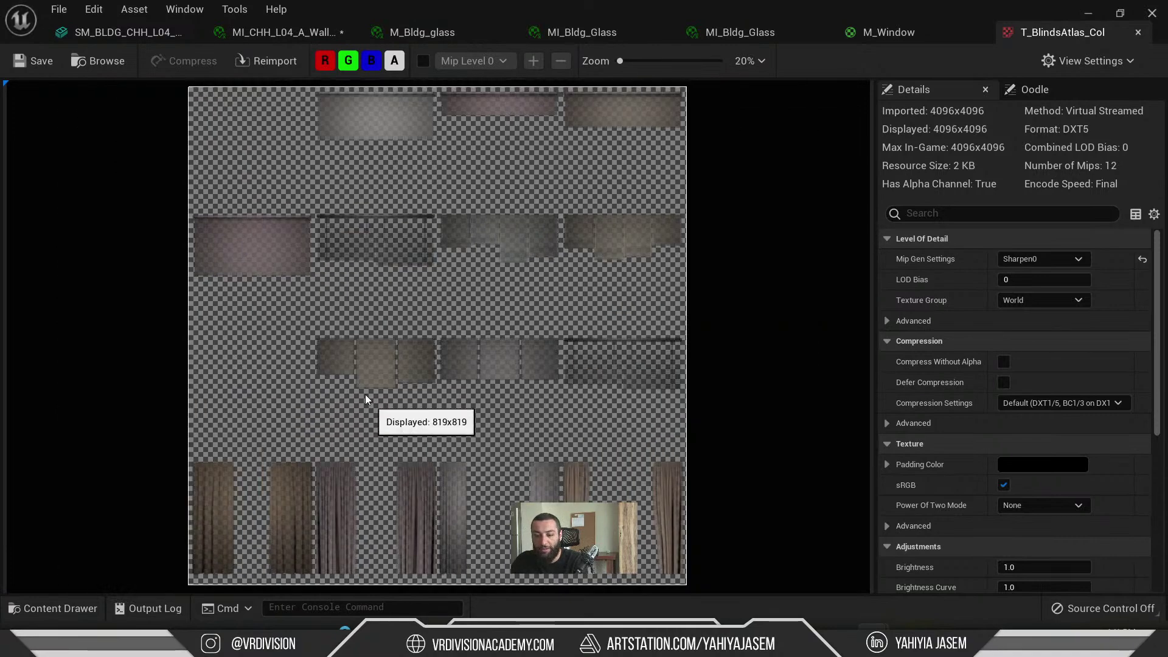
# - Return to the M_Window graph and select the second blinds Texture Sample node to check which texture it uses
pyautogui.click(892, 31)
pyautogui.moveTo(694, 315); pyautogui.dragTo(706, 344, button='right')
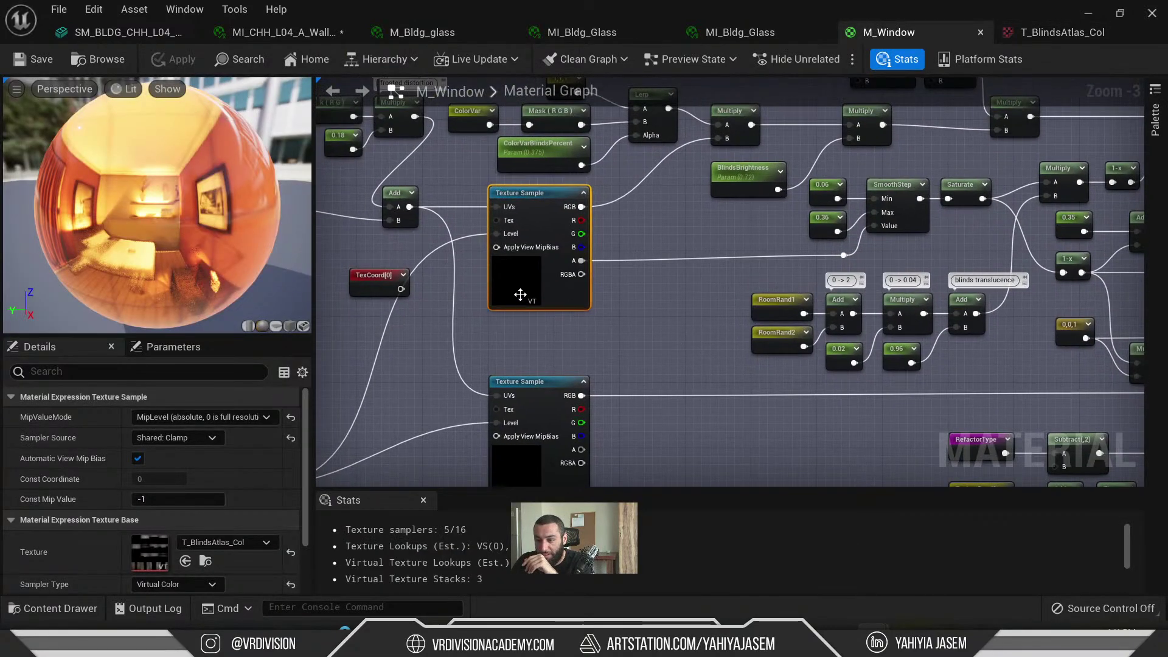
pyautogui.click(521, 453)
pyautogui.moveTo(450, 447); pyautogui.dragTo(491, 318, button='right')
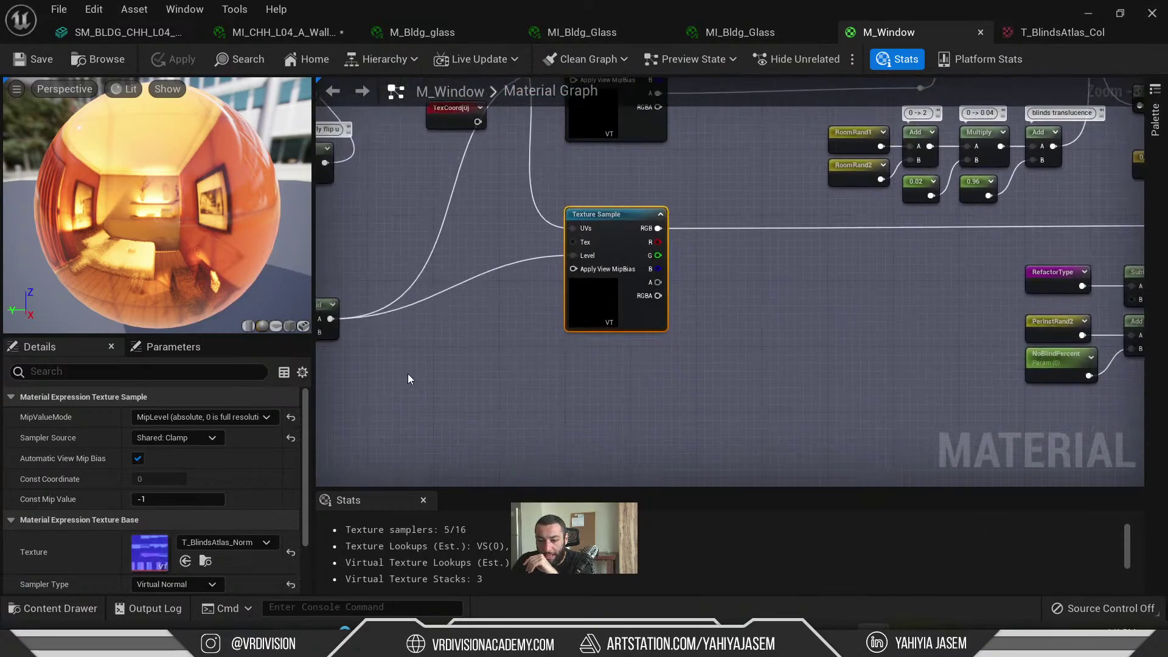
# - Look over the M_Window graph from the Color/Luma Variation group back to the 1x1x1 room group
pyautogui.scroll(-7, 408, 247)
pyautogui.moveTo(409, 246); pyautogui.dragTo(503, 395, button='right')
pyautogui.scroll(1, 503, 394)
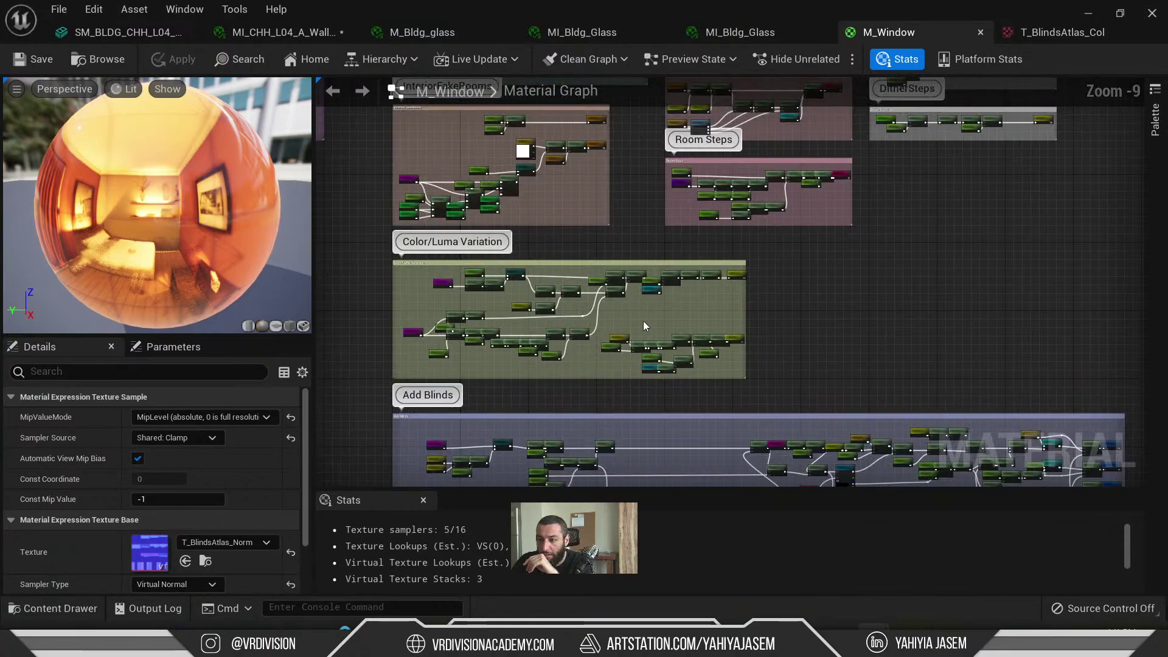
pyautogui.scroll(1, 410, 300)
pyautogui.moveTo(454, 335); pyautogui.dragTo(455, 259, button='right')
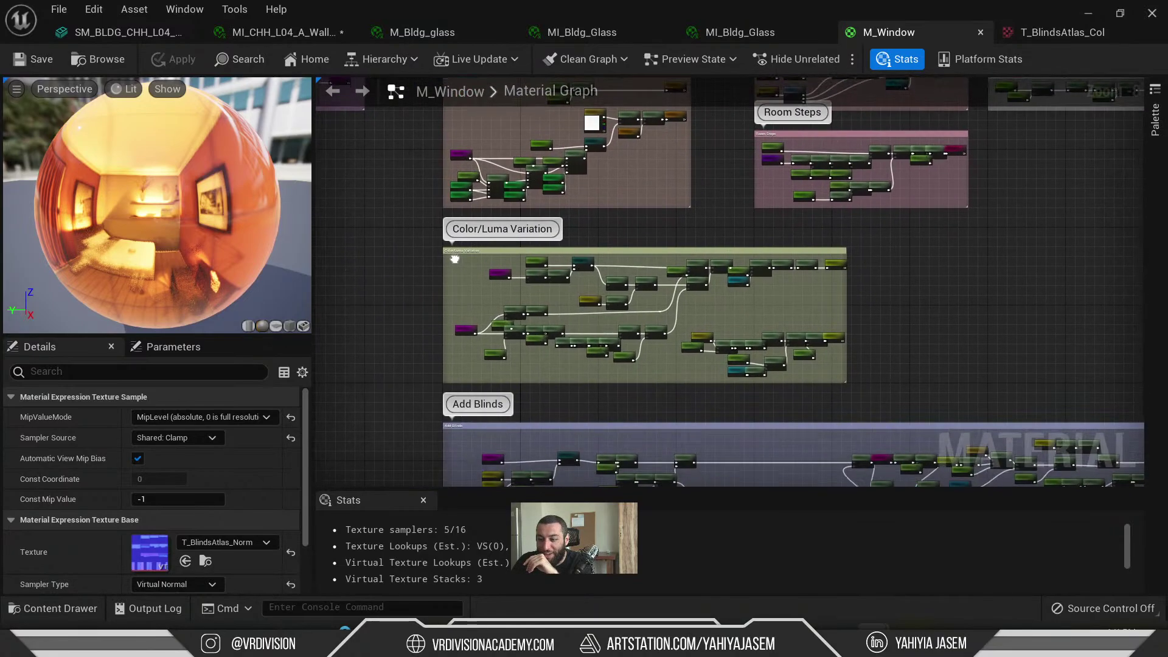
pyautogui.moveTo(557, 274); pyautogui.dragTo(974, 407, button='right')
pyautogui.moveTo(660, 280); pyautogui.dragTo(650, 589, button='right')
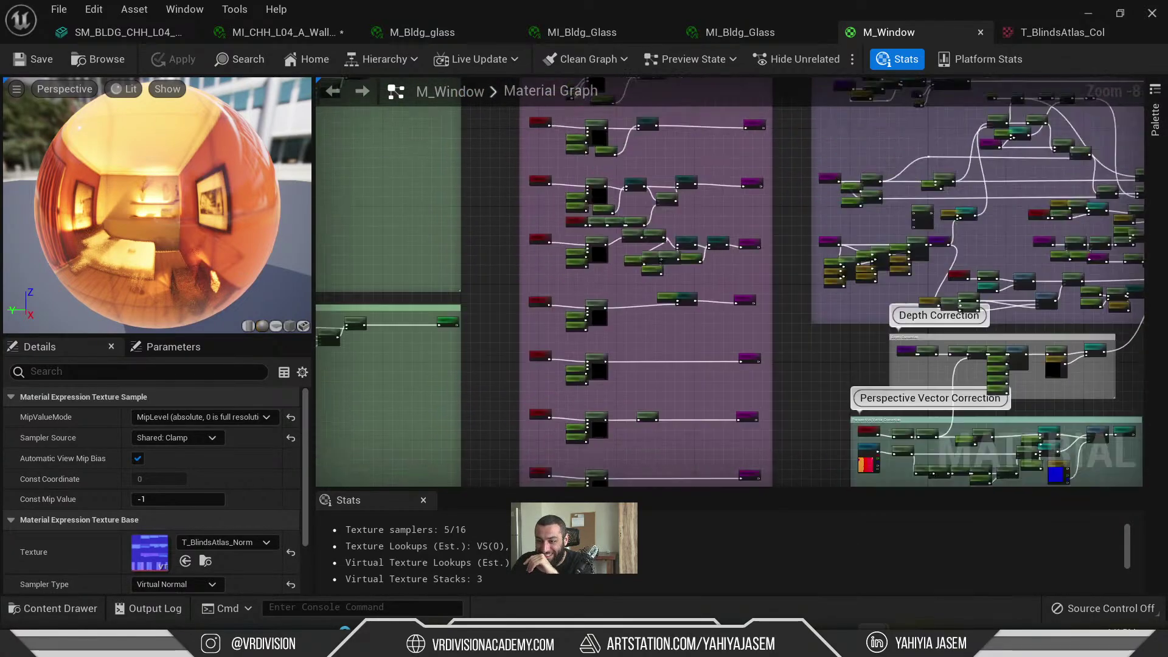
pyautogui.moveTo(548, 243); pyautogui.dragTo(650, 300, button='right')
pyautogui.moveTo(339, 298); pyautogui.dragTo(894, 320, button='right')
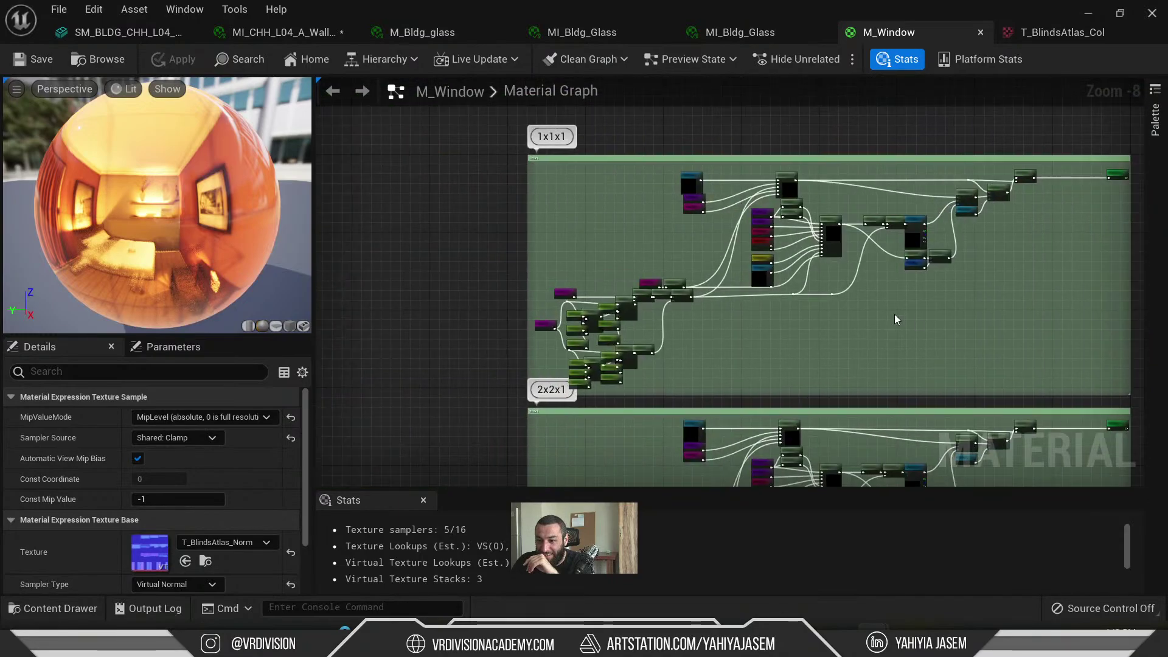
# - Survey the M_Window graph from the 1x1x1 room group across to the Add Blinds group
pyautogui.scroll(-4, 858, 282)
pyautogui.scroll(4, 904, 331)
pyautogui.scroll(-4, 904, 331)
pyautogui.moveTo(1084, 330); pyautogui.dragTo(98, 248, button='right')
pyautogui.scroll(5, 547, 213)
pyautogui.moveTo(578, 272); pyautogui.dragTo(678, 0, button='right')
pyautogui.scroll(-4, 662, 272)
pyautogui.moveTo(662, 274); pyautogui.dragTo(788, 59, button='right')
pyautogui.scroll(5, 854, 276)
pyautogui.scroll(-6, 854, 275)
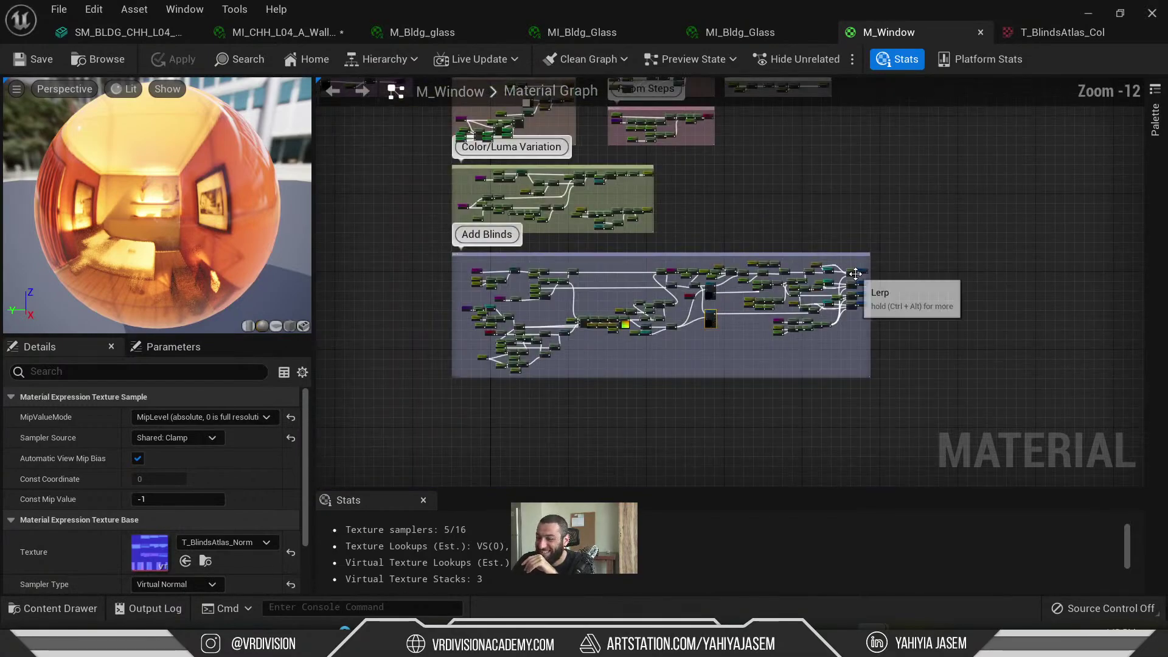
# - Locate the Shader Out node and trace its Base Color input back to the sticker, tint and dirt nodes
pyautogui.moveTo(856, 273); pyautogui.dragTo(952, 81, button='right')
pyautogui.scroll(8, 716, 340)
pyautogui.moveTo(716, 340); pyautogui.dragTo(752, 348, button='right')
pyautogui.scroll(1, 753, 347)
pyautogui.moveTo(737, 170); pyautogui.dragTo(877, 266, button='right')
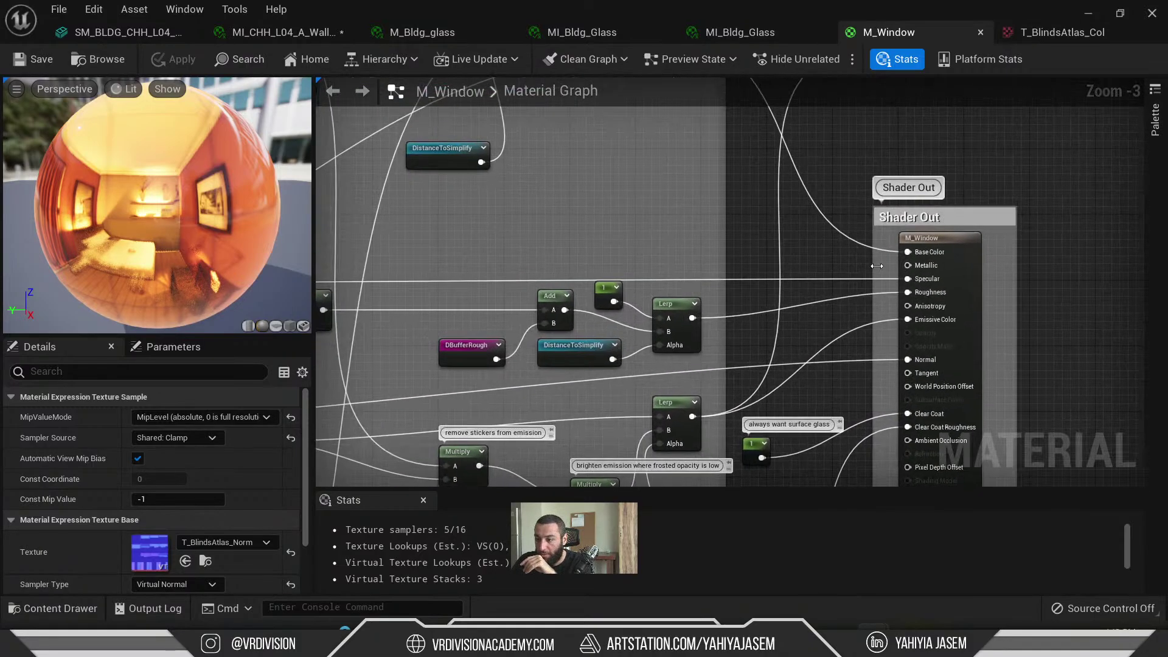
pyautogui.moveTo(789, 188); pyautogui.dragTo(942, 347, button='right')
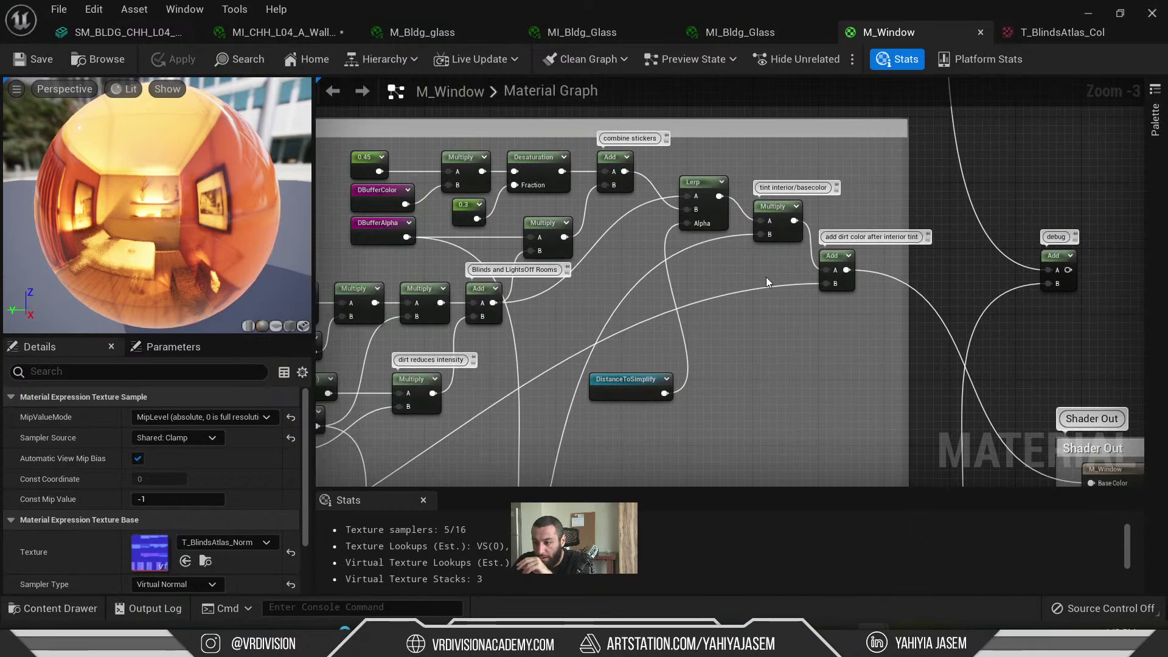
# - Examine the nodes around the Blinds and LightsOff Rooms comment and select the DBufferColor node
pyautogui.scroll(1, 764, 283)
pyautogui.scroll(1, 699, 310)
pyautogui.moveTo(699, 310); pyautogui.dragTo(709, 273, button='right')
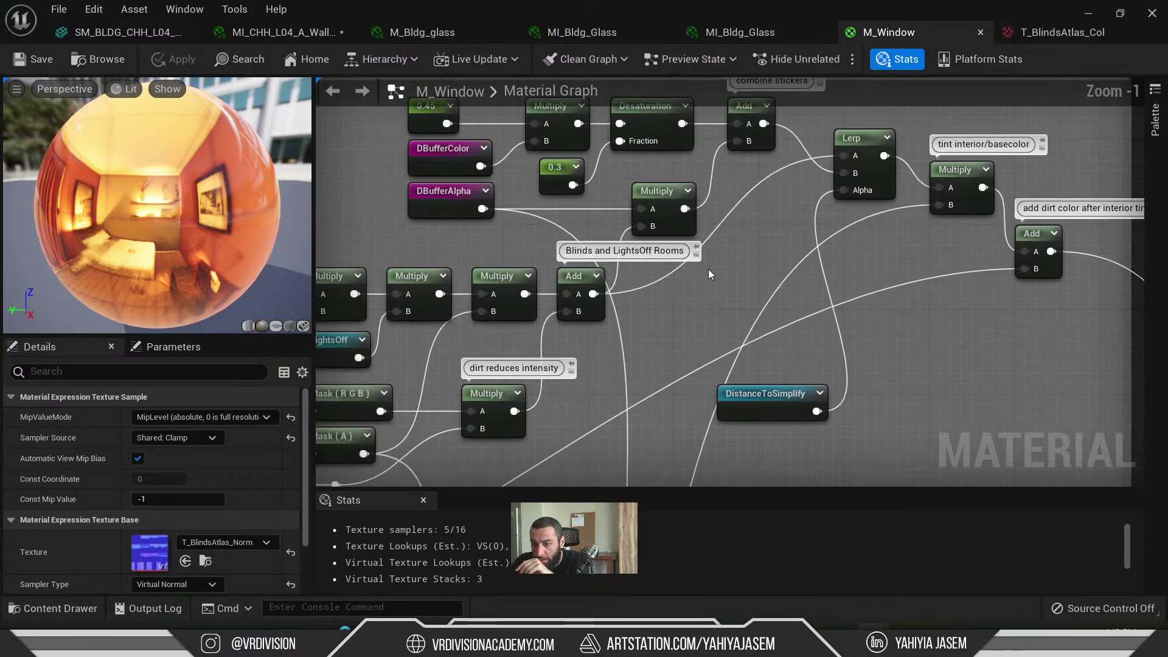
pyautogui.click(427, 149)
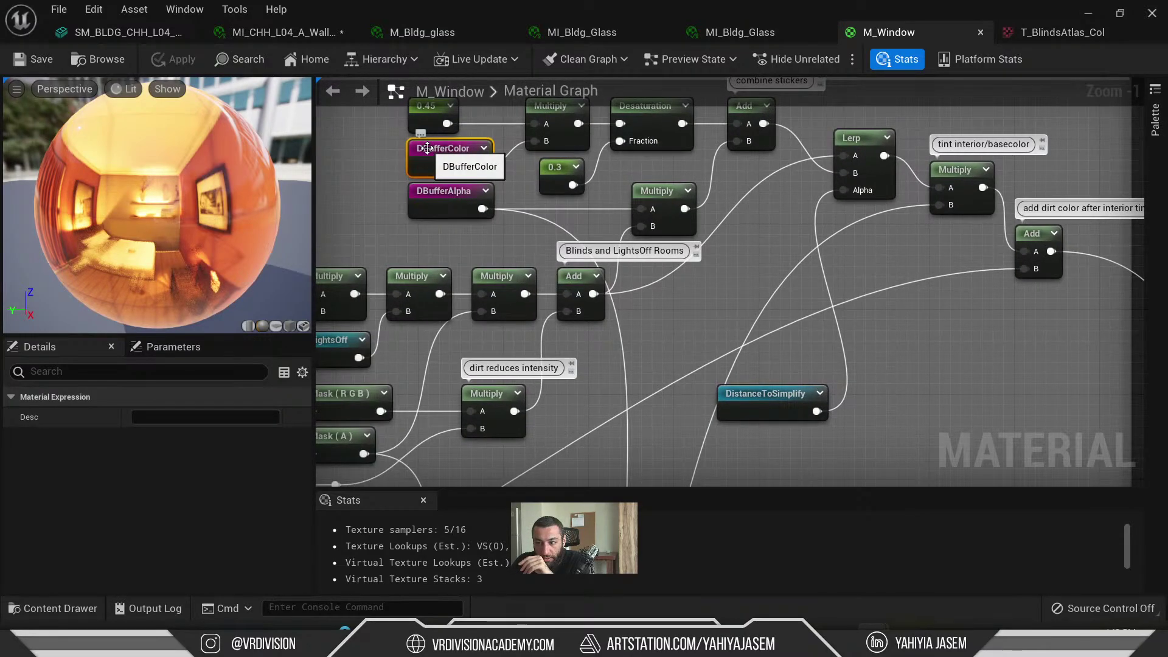
# - Select the BlindsColor node and follow its branch through the masks and multiplies to the interior tint and dirt color nodes
pyautogui.moveTo(373, 182); pyautogui.dragTo(591, 186, button='right')
pyautogui.scroll(-3, 593, 214)
pyautogui.scroll(1, 521, 246)
pyautogui.scroll(1, 521, 246)
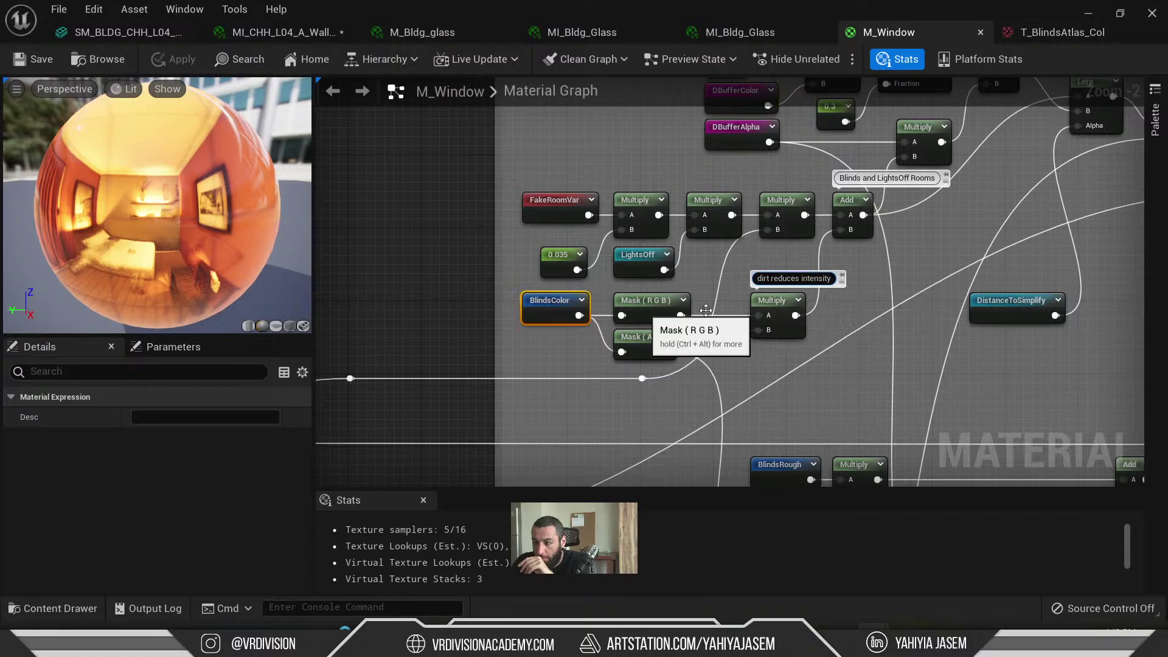
pyautogui.click(1007, 226)
pyautogui.moveTo(1007, 226); pyautogui.dragTo(773, 214, button='right')
pyautogui.scroll(1, 680, 335)
pyautogui.scroll(-2, 861, 291)
pyautogui.scroll(1, 880, 317)
pyautogui.scroll(-1, 925, 217)
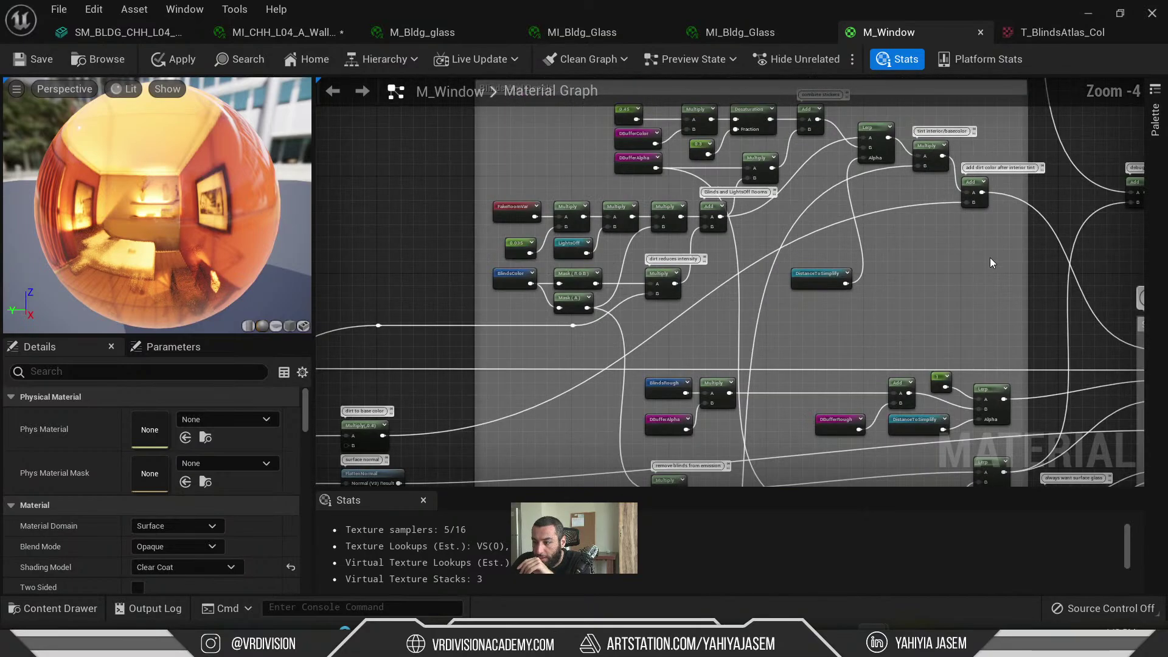
# - Follow the combine roughness branch back to the 14 x 1k Roughness Tex group, select its Texture Sample, and view the LocalPosition nodes
pyautogui.moveTo(582, 401); pyautogui.dragTo(855, 201, button='right')
pyautogui.scroll(1, 569, 249)
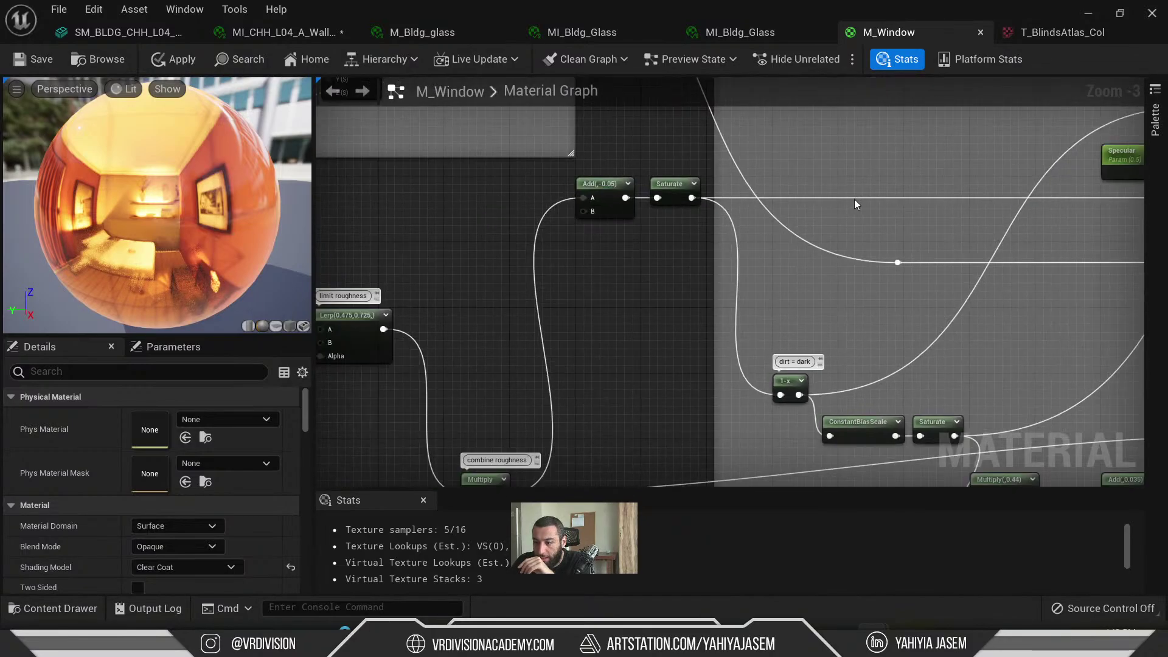
pyautogui.moveTo(723, 345); pyautogui.dragTo(863, 157, button='right')
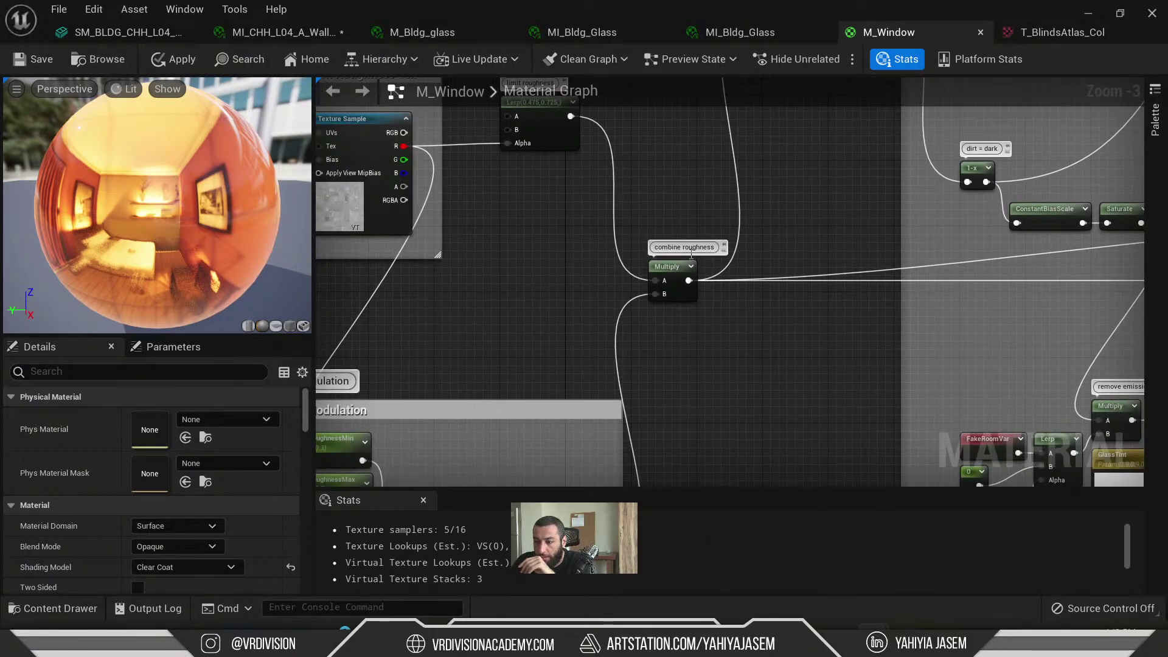
pyautogui.moveTo(556, 213); pyautogui.dragTo(942, 291, button='right')
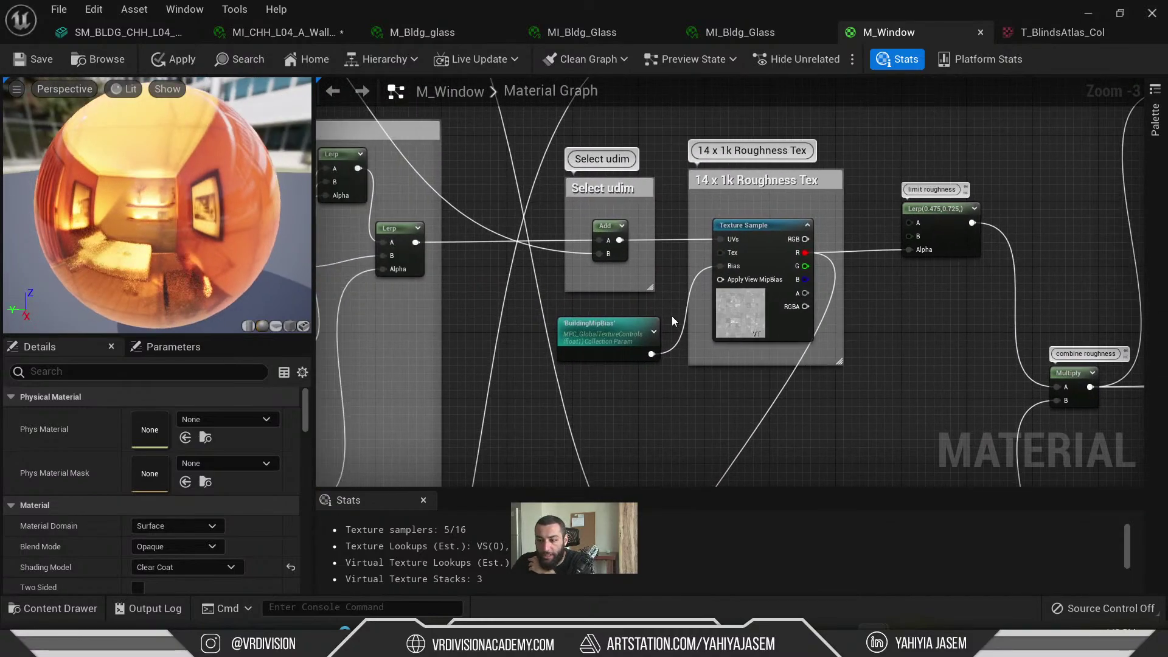
pyautogui.click(768, 333)
pyautogui.moveTo(768, 333); pyautogui.dragTo(1144, 389, button='right')
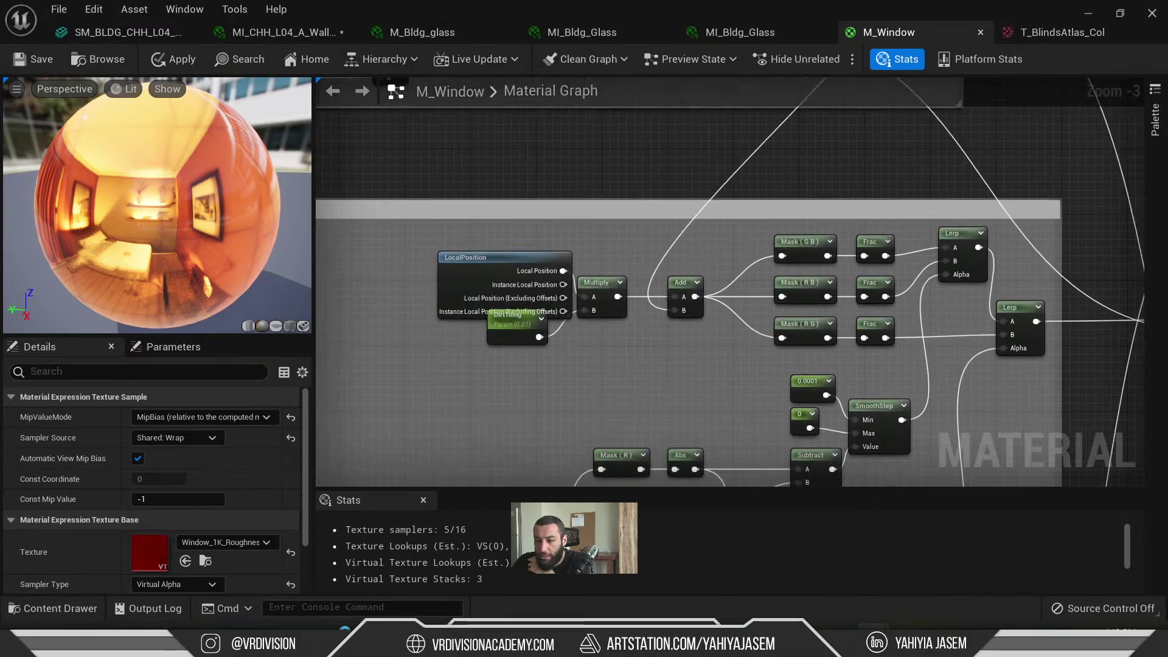
# - Shift the PaneRoughnessMin and PaneRoughnessMax nodes slightly away from the Lerp inside the PerPanel RoughnessModulation group
pyautogui.moveTo(960, 103)
pyautogui.mouseDown(button='right')
pyautogui.moveTo(1105, 95)
pyautogui.moveTo(912, 344)
pyautogui.moveTo(643, 328)
pyautogui.moveTo(683, 190)
pyautogui.moveTo(985, 146)
pyautogui.moveTo(972, 116)
pyautogui.mouseUp(button='right')
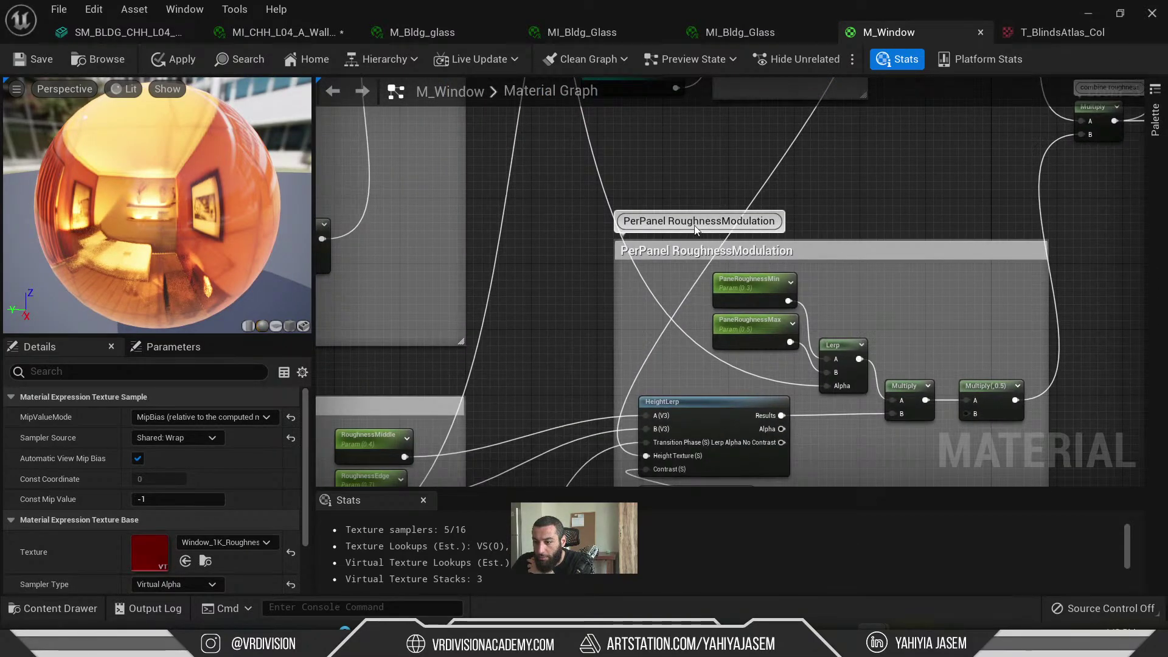
pyautogui.scroll(4, 836, 235)
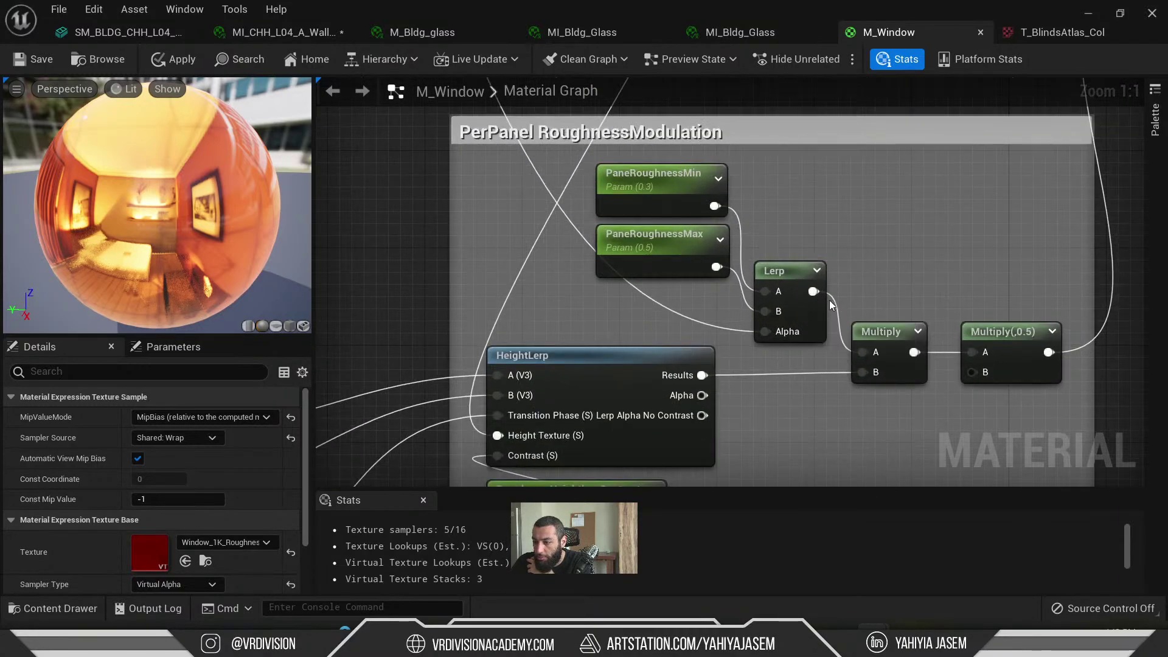
pyautogui.moveTo(680, 205); pyautogui.dragTo(678, 193)
pyautogui.moveTo(669, 259); pyautogui.dragTo(658, 271)
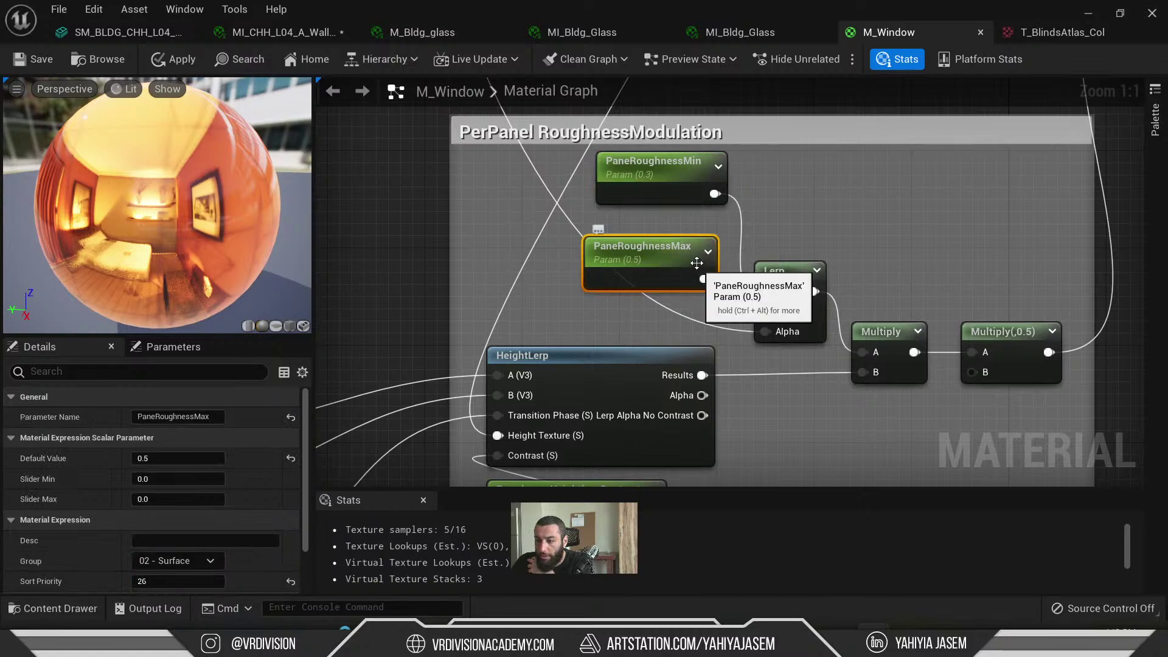
pyautogui.moveTo(648, 182); pyautogui.dragTo(636, 193)
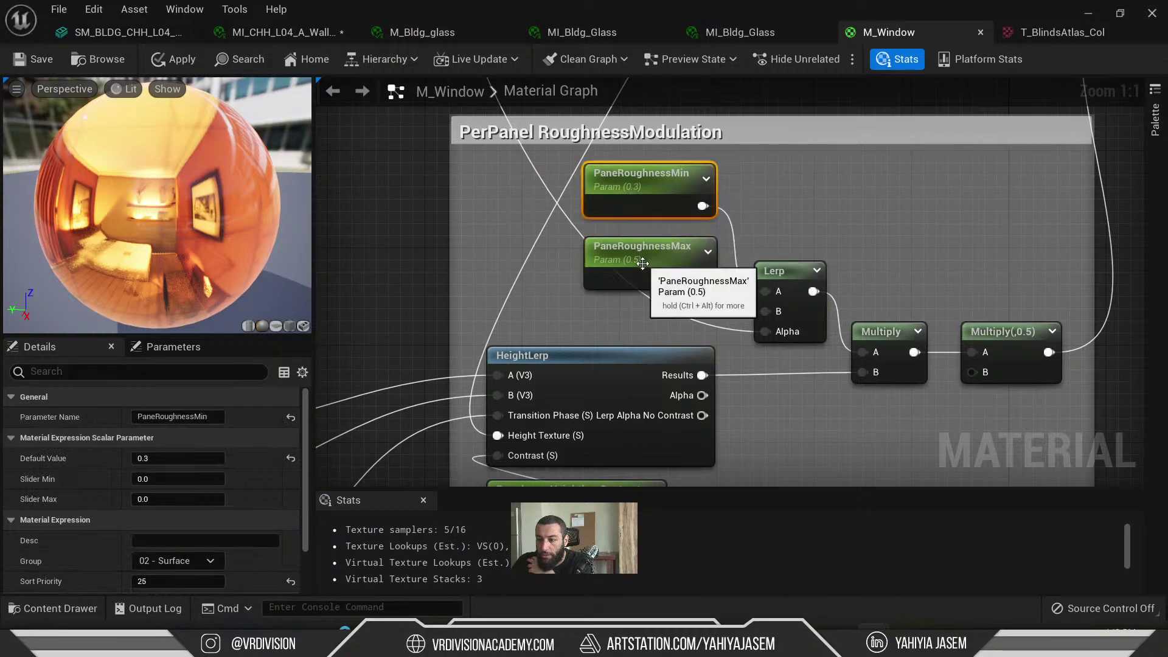
# - Open the M_Bldg_glass material instance and filter its parameters for "pane"
pyautogui.click(426, 32)
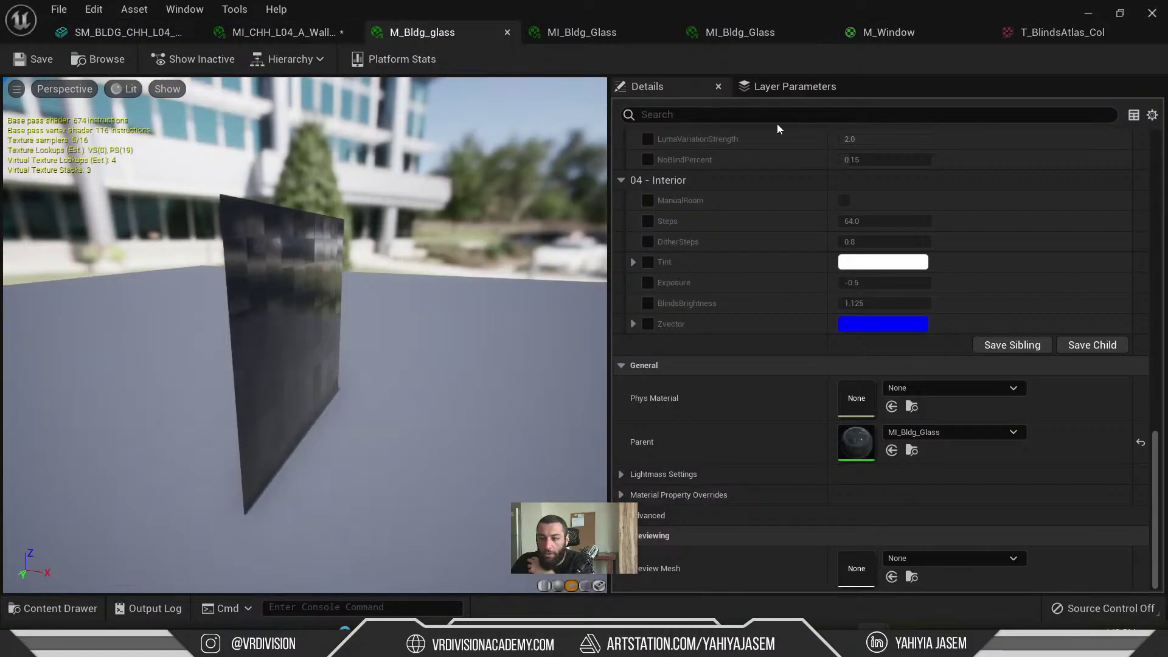
pyautogui.moveTo(377, 274); pyautogui.dragTo(304, 274)
pyautogui.scroll(3, 548, 247)
pyautogui.scroll(2, 670, 244)
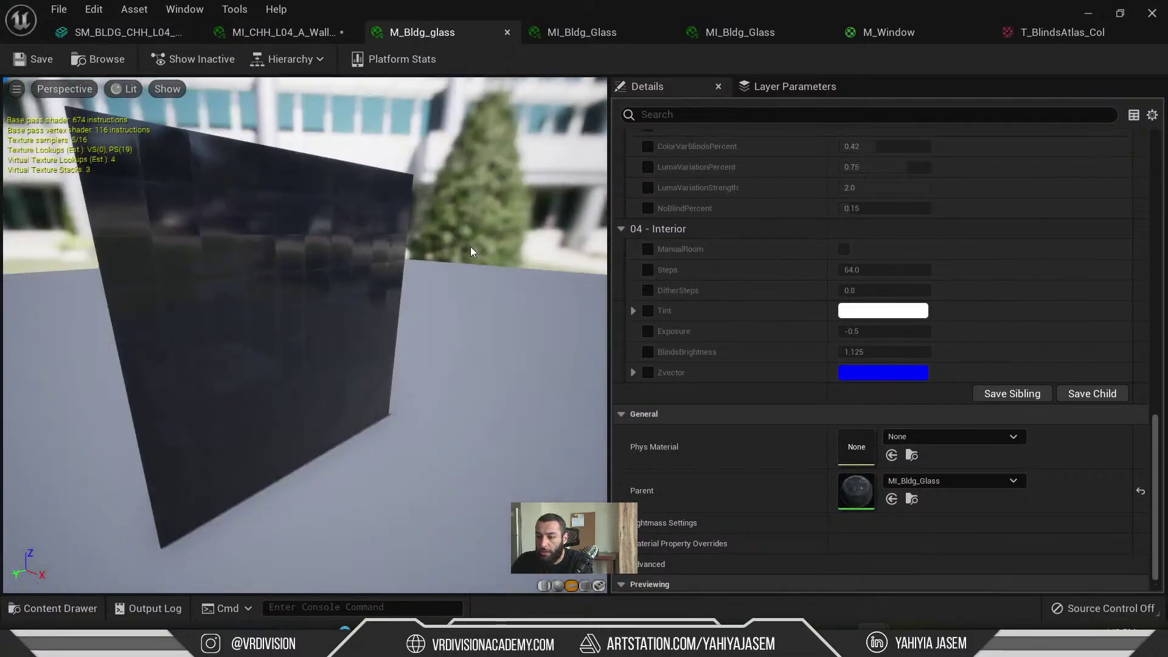
pyautogui.scroll(-3, 469, 246)
pyautogui.scroll(3, 730, 221)
pyautogui.scroll(1, 730, 221)
pyautogui.write('pane')
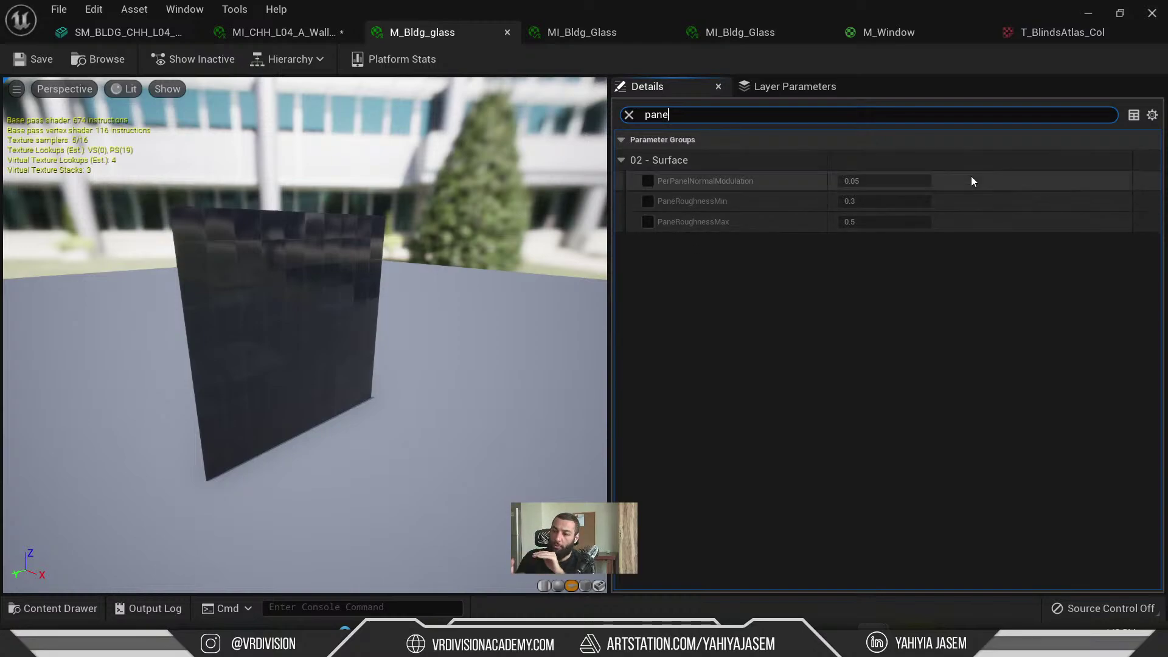
# - Examine how the pane roughness parameters are wired in M_Window's PerPanel RoughnessModulation group, and check the MI_CHH_L04_A_Wall instance
pyautogui.click(886, 32)
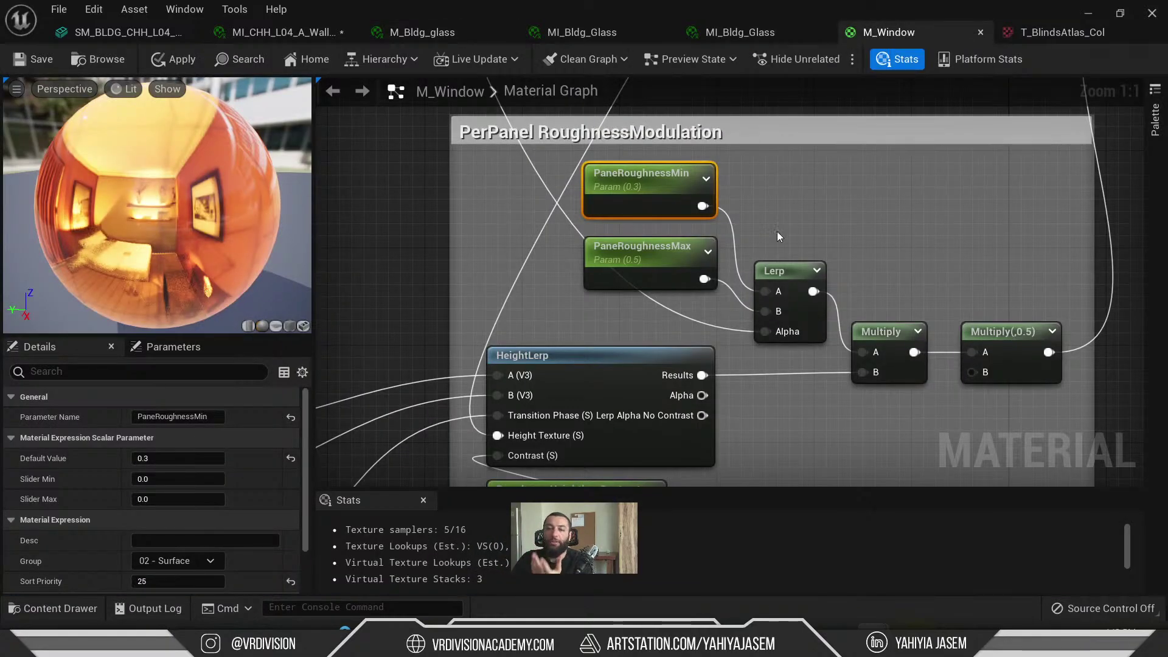
pyautogui.moveTo(805, 242); pyautogui.dragTo(708, 332, button='right')
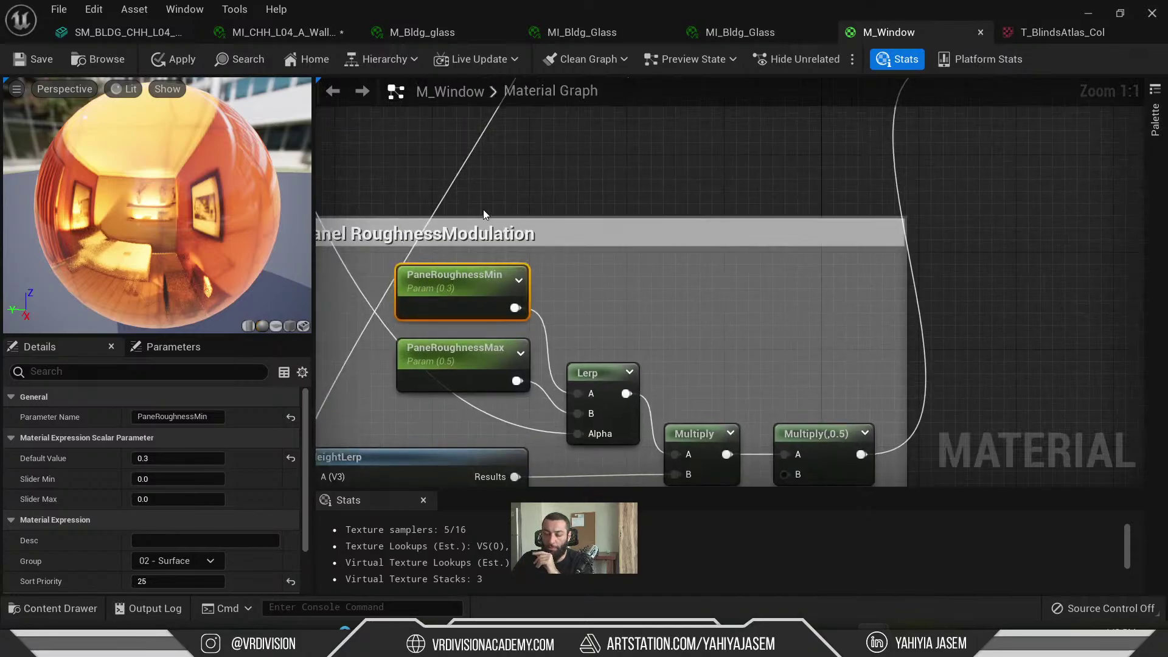
pyautogui.scroll(-6, 483, 210)
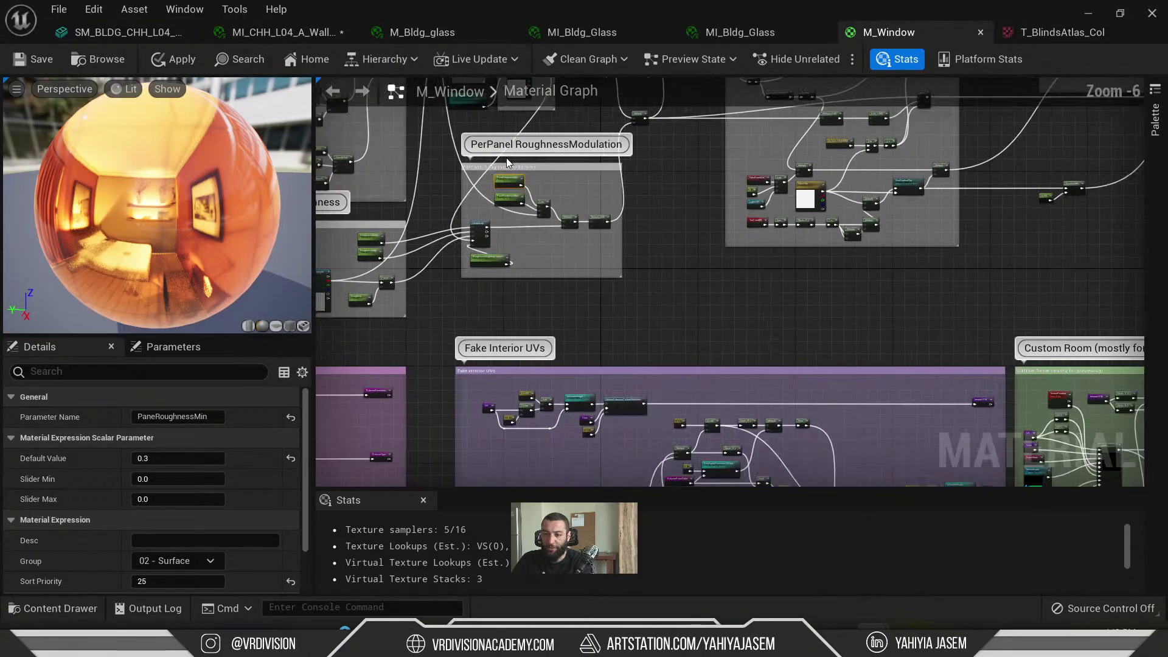
pyautogui.scroll(5, 507, 158)
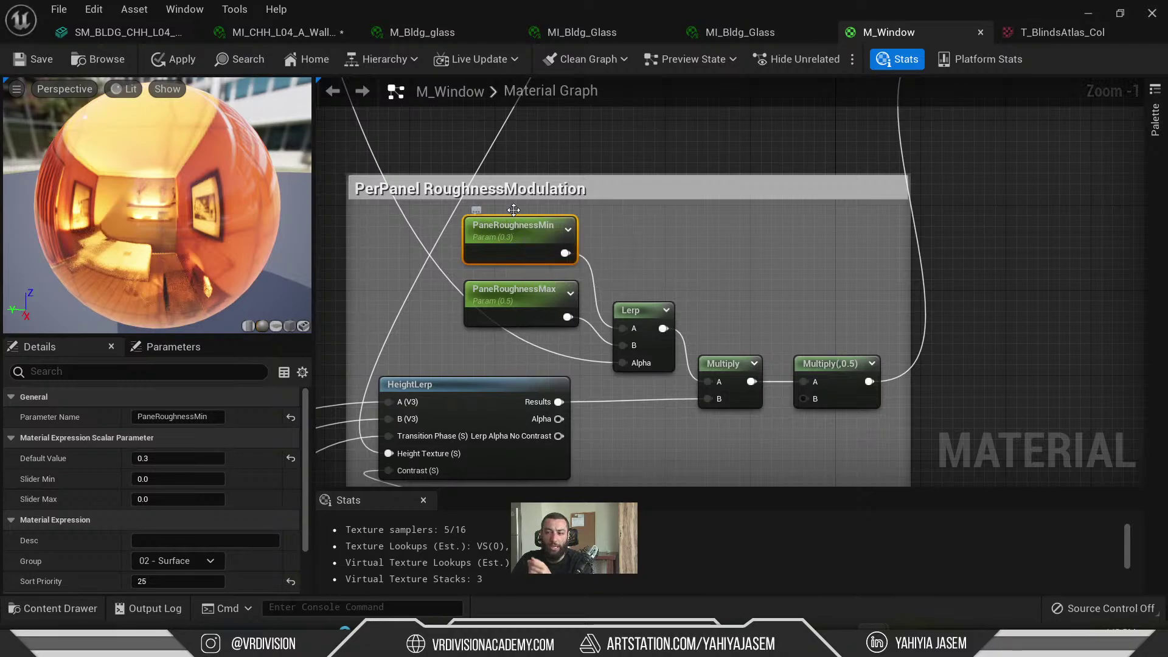
pyautogui.scroll(1, 504, 228)
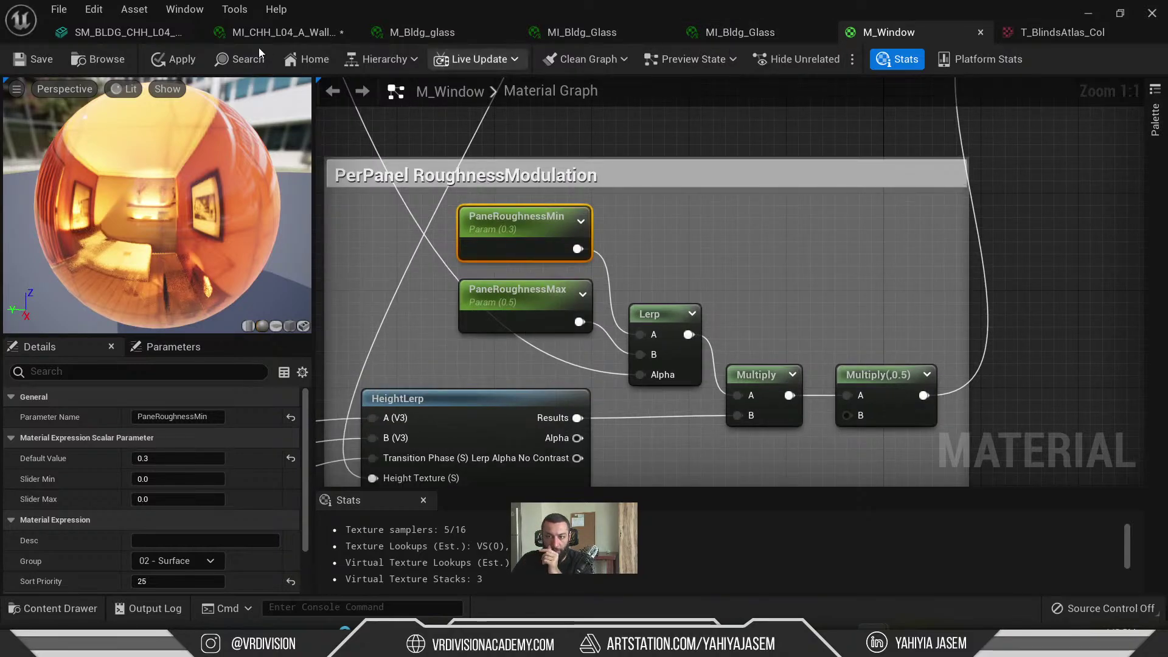
pyautogui.click(275, 32)
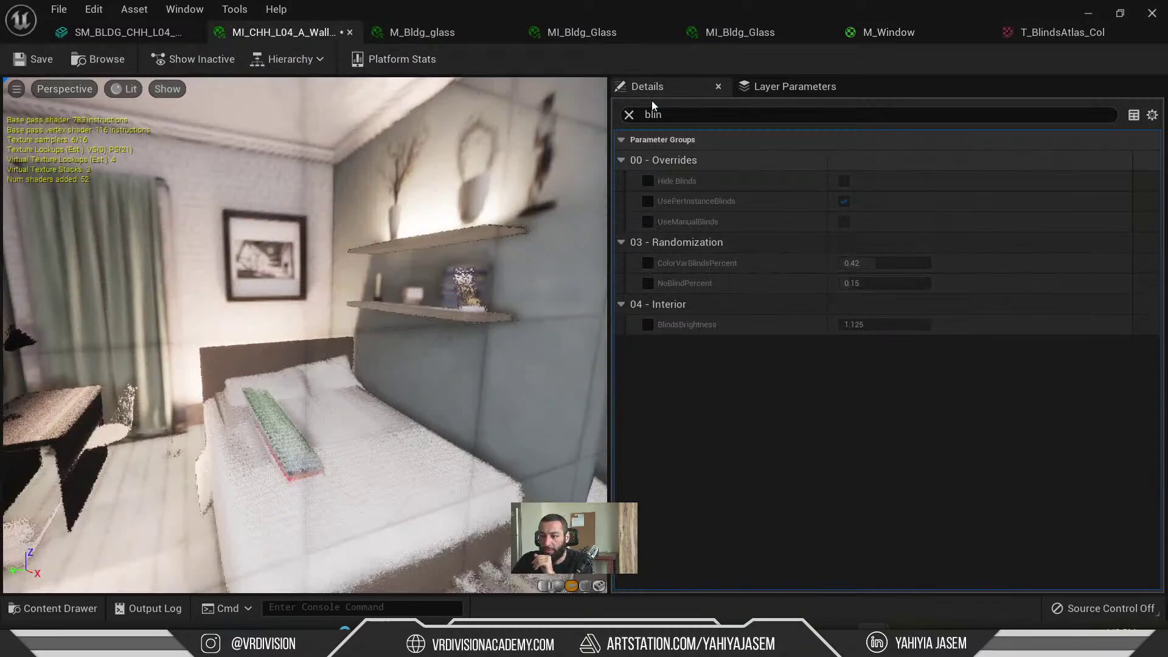
# - Enable the PaneRoughnessMin and PaneRoughnessMax overrides in the M_Bldg_glass instance
pyautogui.click(453, 33)
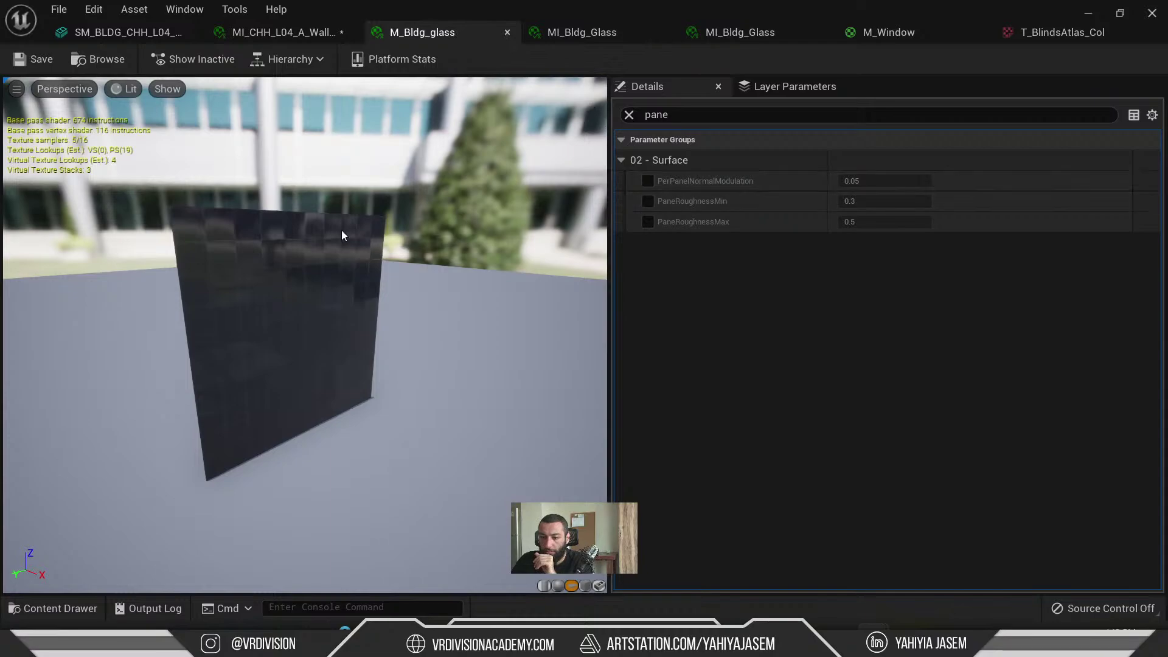
pyautogui.scroll(-3, 342, 231)
pyautogui.scroll(6, 335, 225)
pyautogui.moveTo(335, 229); pyautogui.dragTo(659, 233)
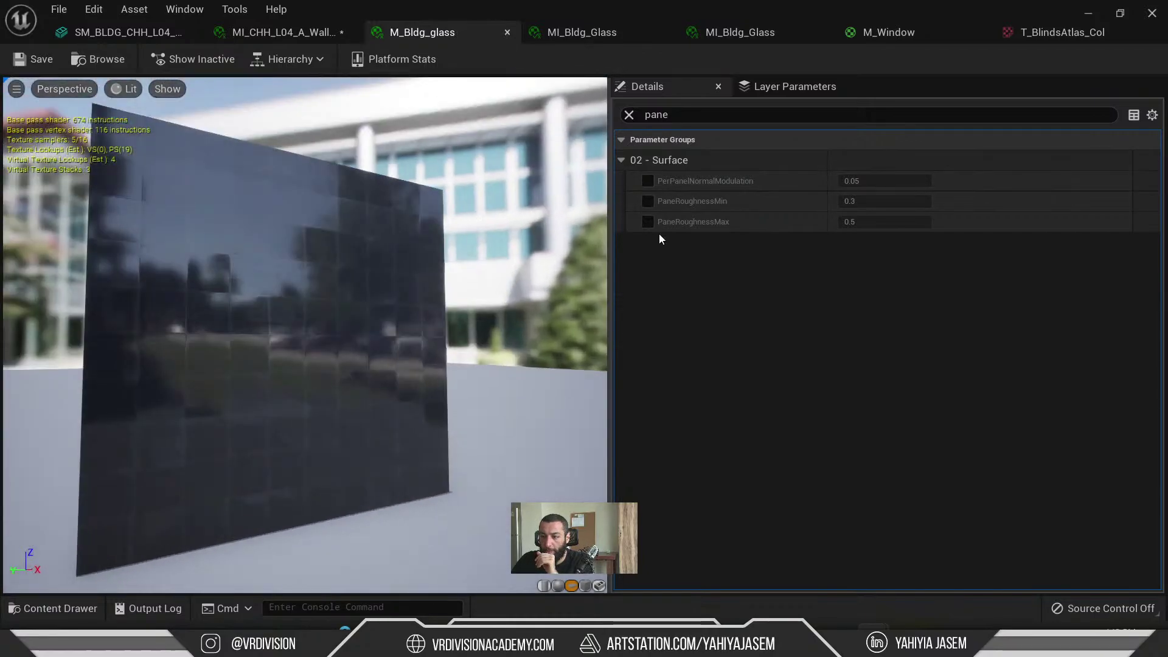
pyautogui.click(647, 201)
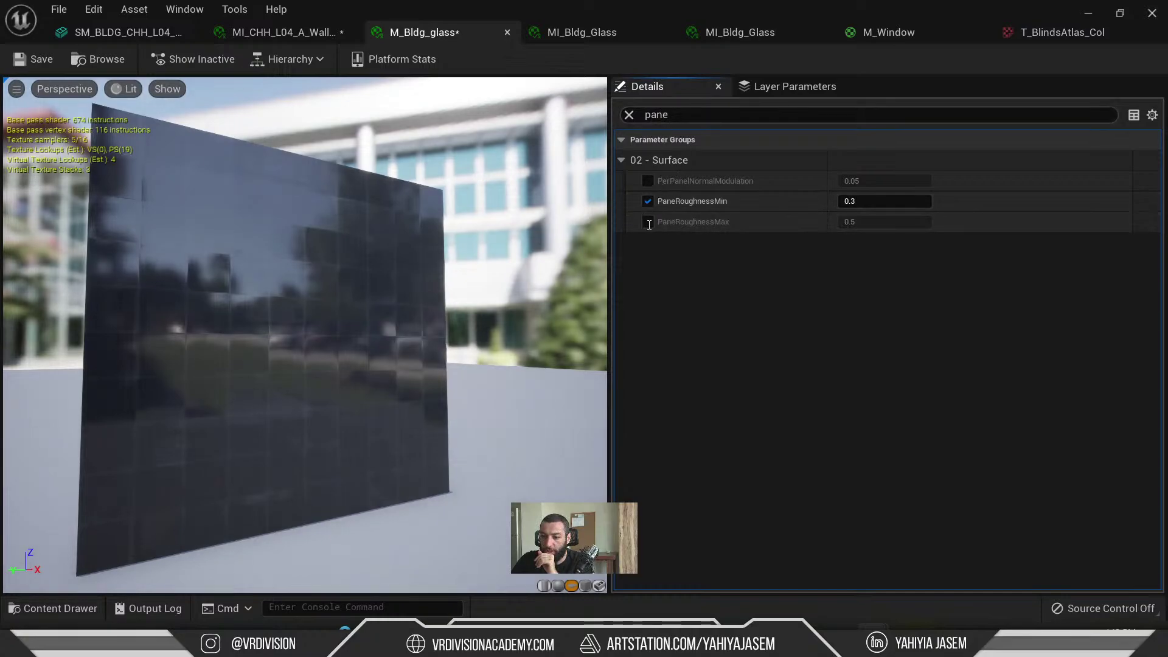
pyautogui.click(648, 222)
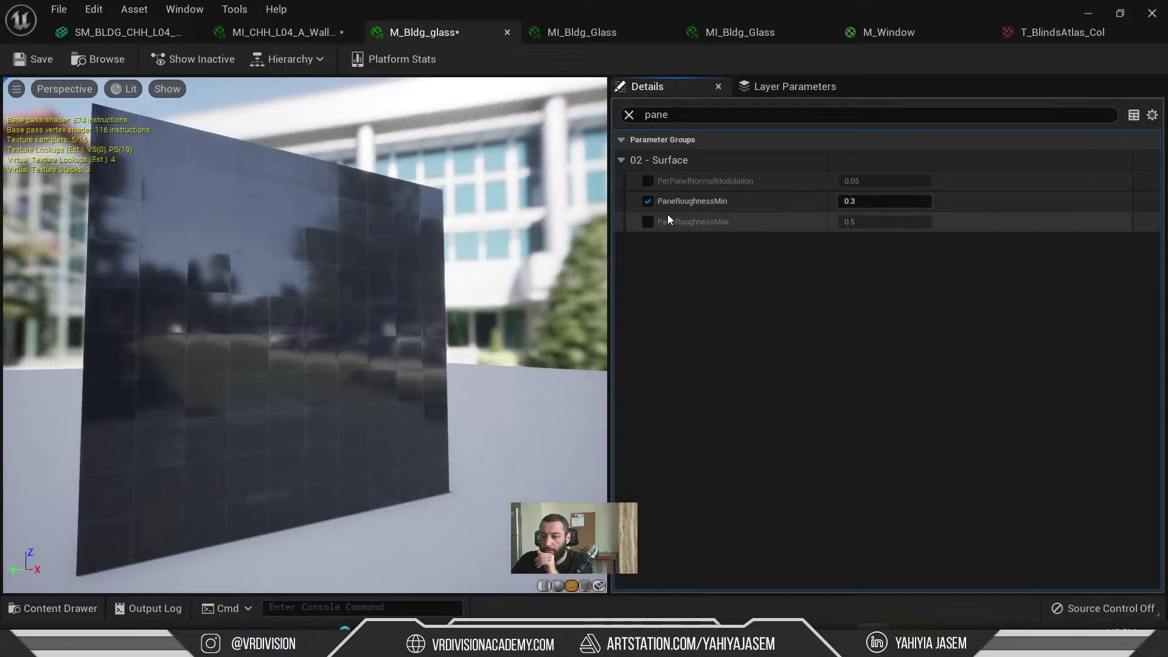
# - Try PaneRoughnessMin at 0.5 and at 1, and inspect the glass panes in the preview
pyautogui.click(863, 201)
pyautogui.write('0')
pyautogui.press('Return')
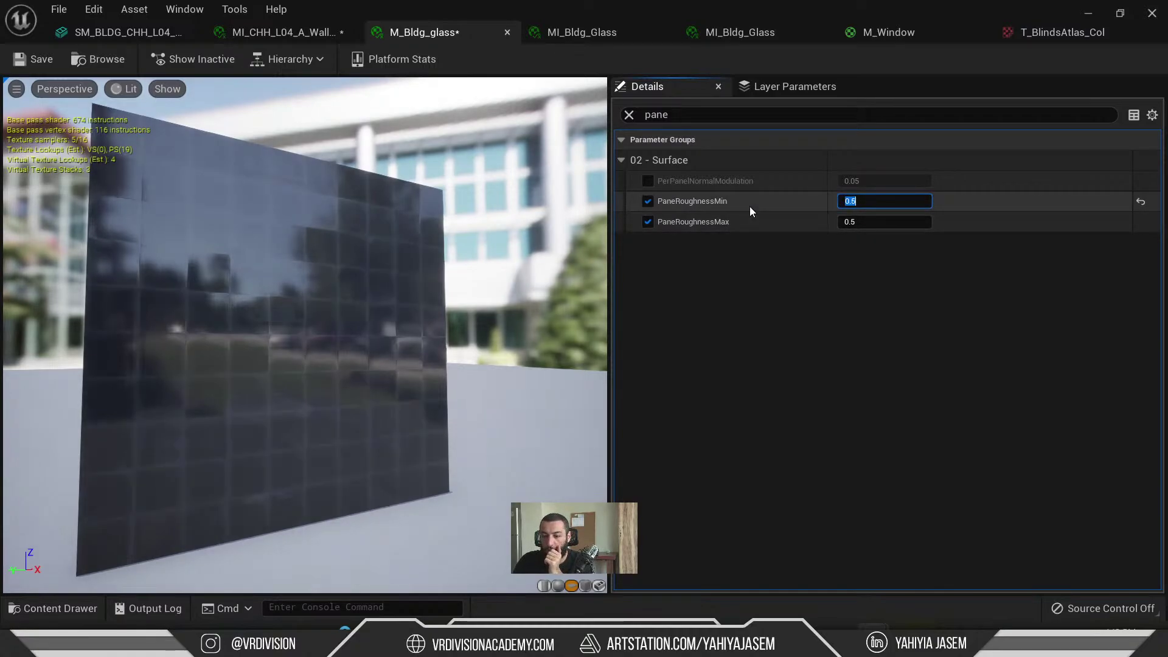
pyautogui.write('1')
pyautogui.press('Return')
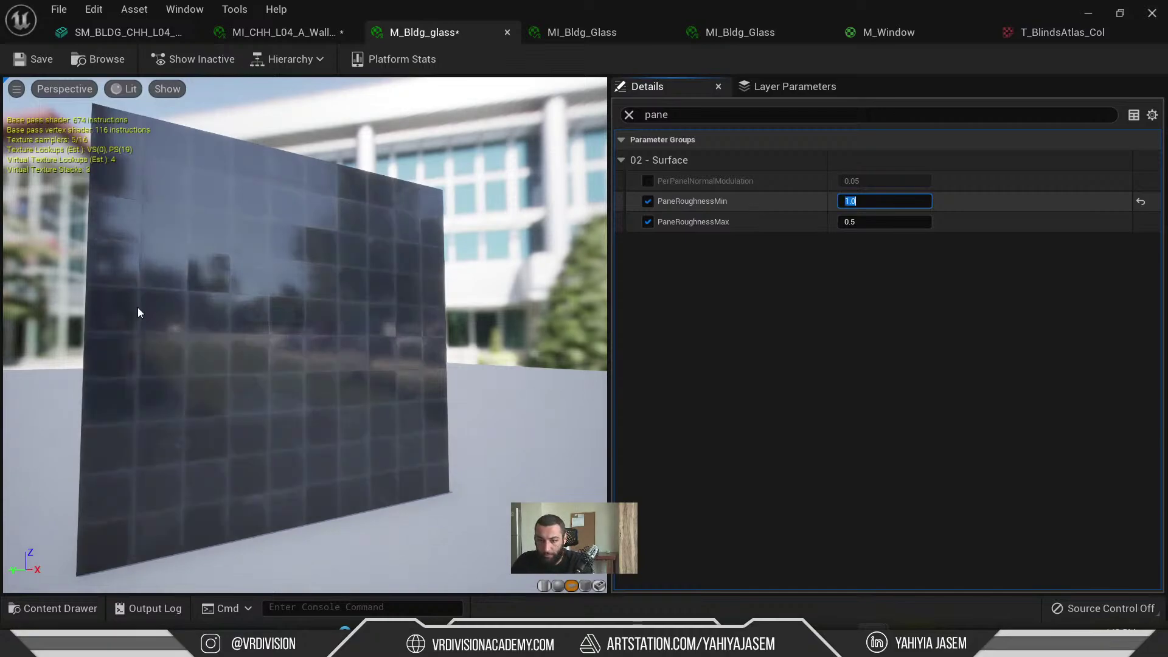
pyautogui.moveTo(75, 313); pyautogui.dragTo(49, 312)
pyautogui.moveTo(256, 316); pyautogui.dragTo(287, 313)
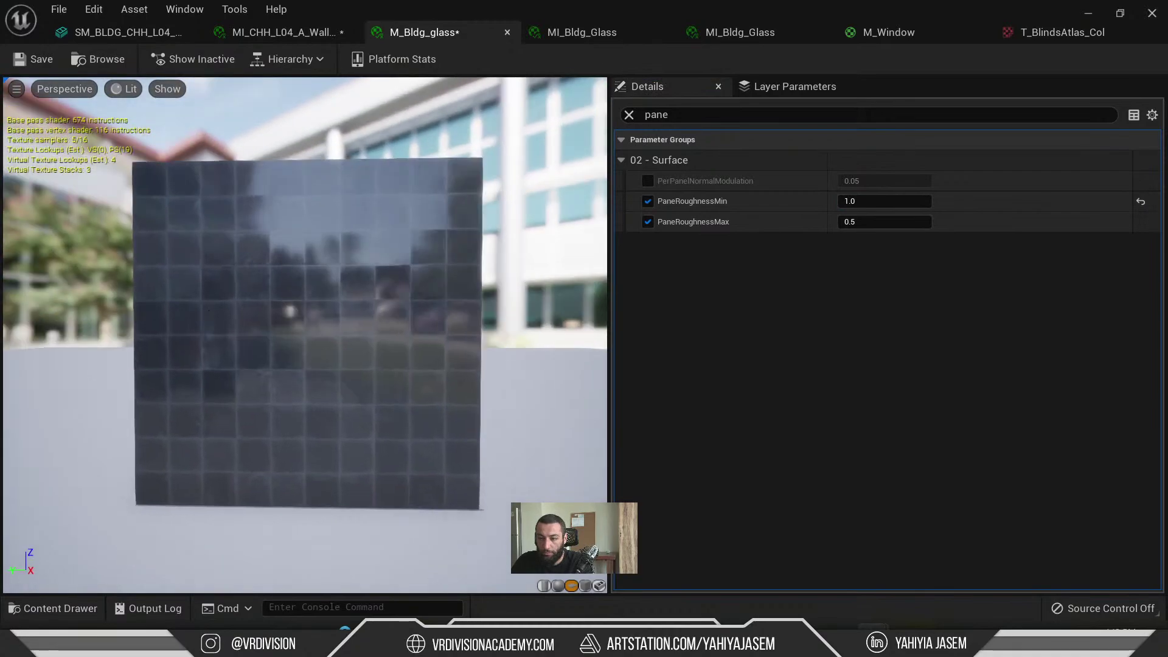
pyautogui.scroll(5, 287, 313)
# - Reset PaneRoughnessMin to its default value
pyautogui.click(925, 201)
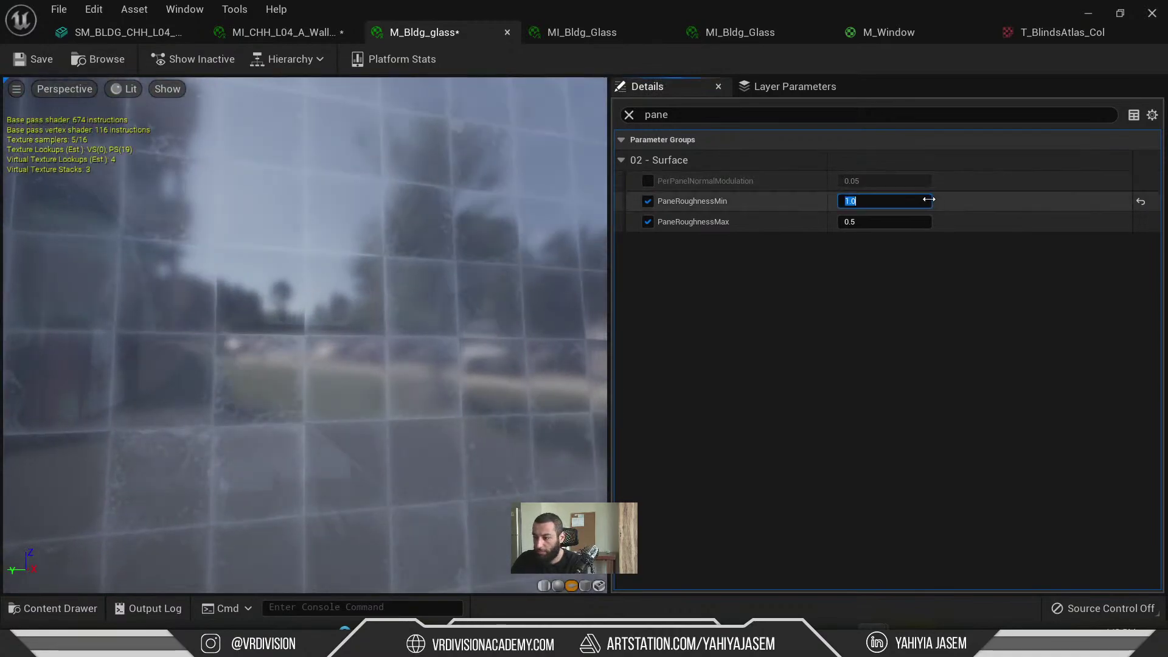
pyautogui.click(905, 222)
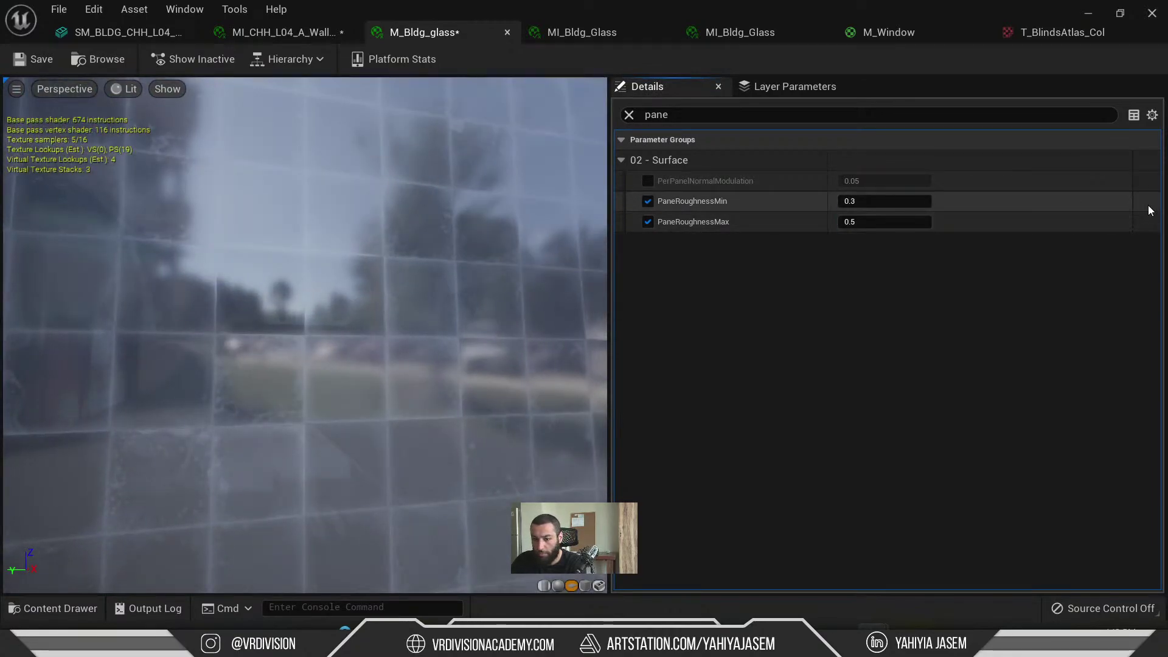
pyautogui.click(1142, 203)
# - Set PaneRoughnessMax to 0.8 and inspect the reflections on the preview panes
pyautogui.click(861, 222)
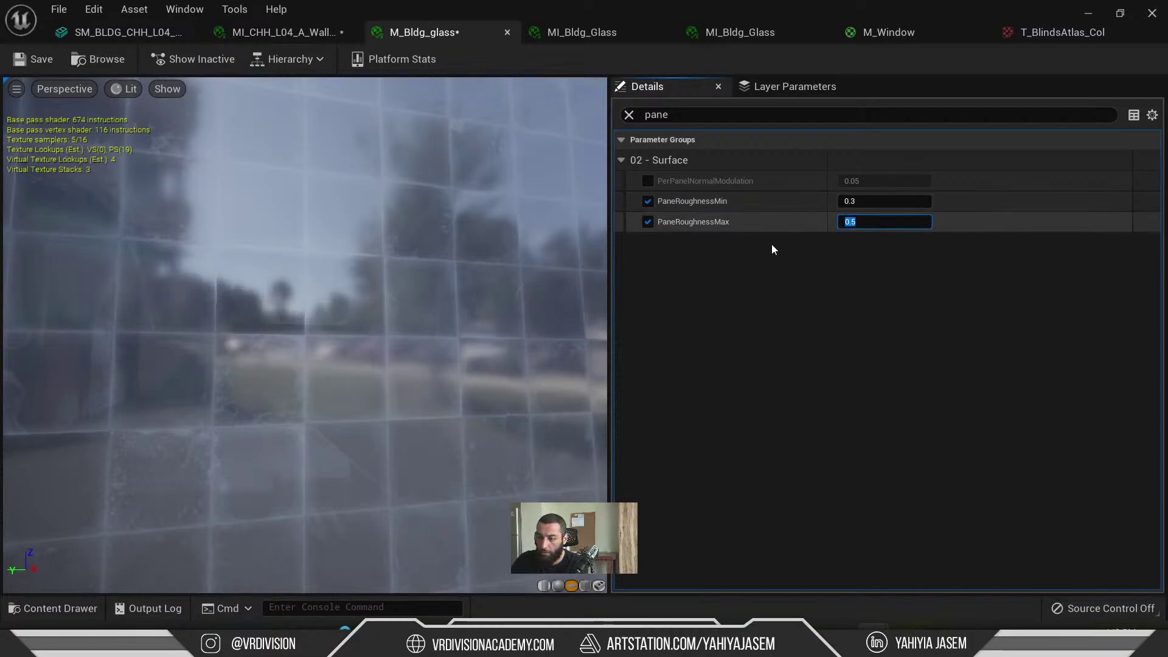
pyautogui.write('0.8')
pyautogui.press('Return')
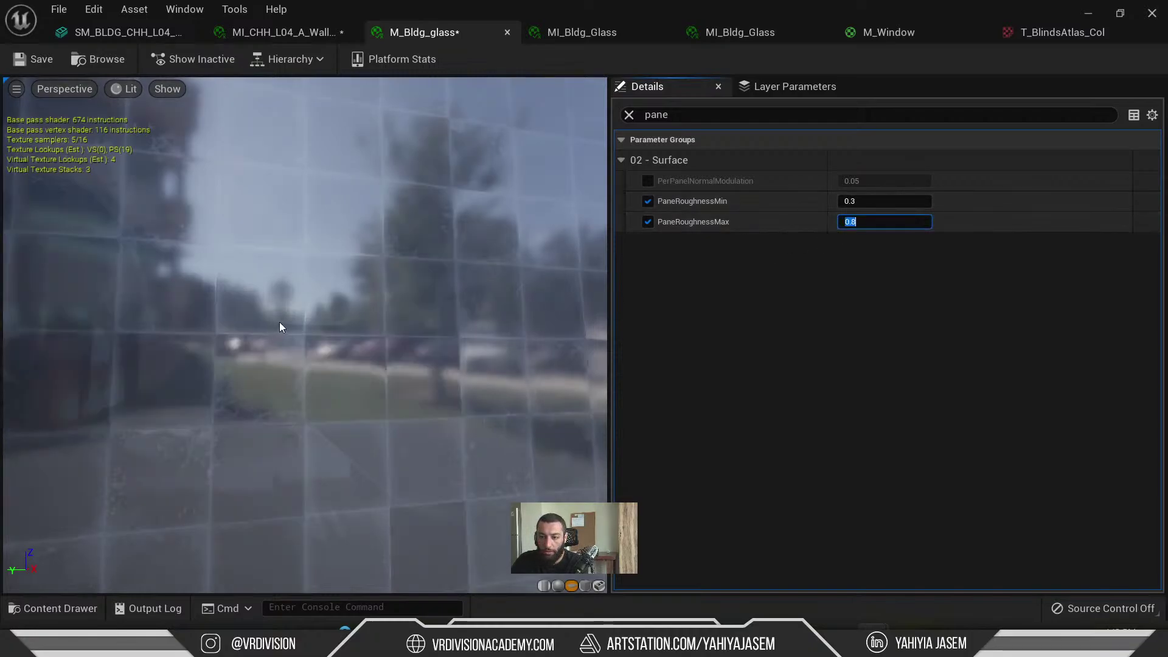
pyautogui.scroll(-5, 286, 324)
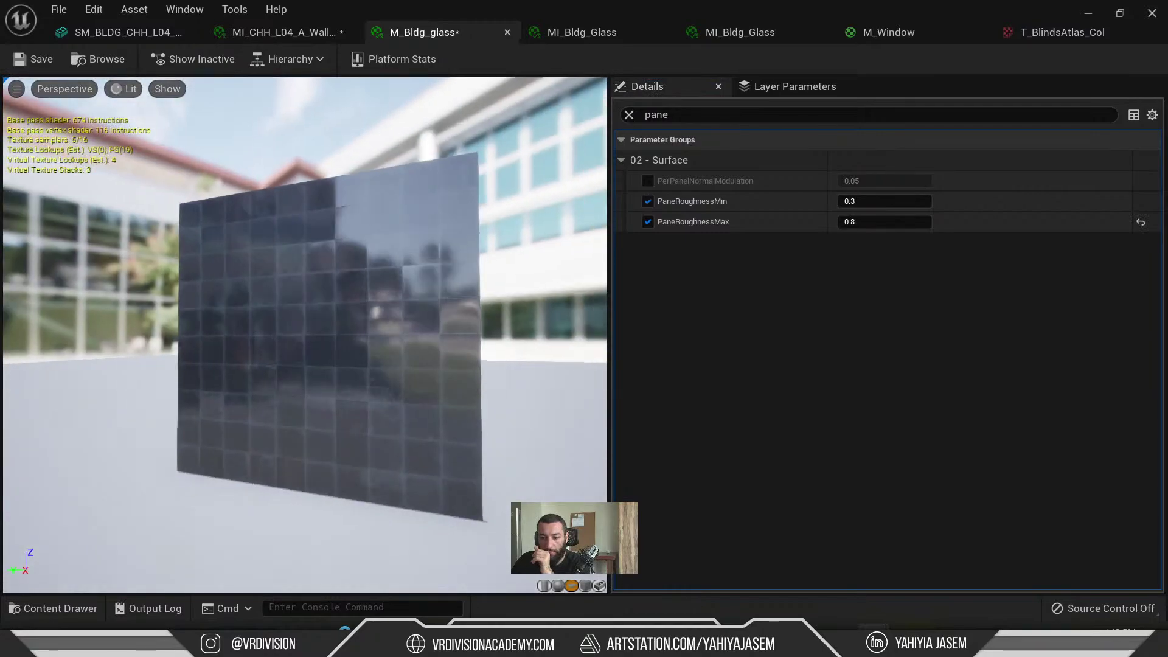
pyautogui.moveTo(520, 541); pyautogui.dragTo(603, 207)
# - Enable the PerPanelNormalModulation override and set it to 1
pyautogui.click(648, 180)
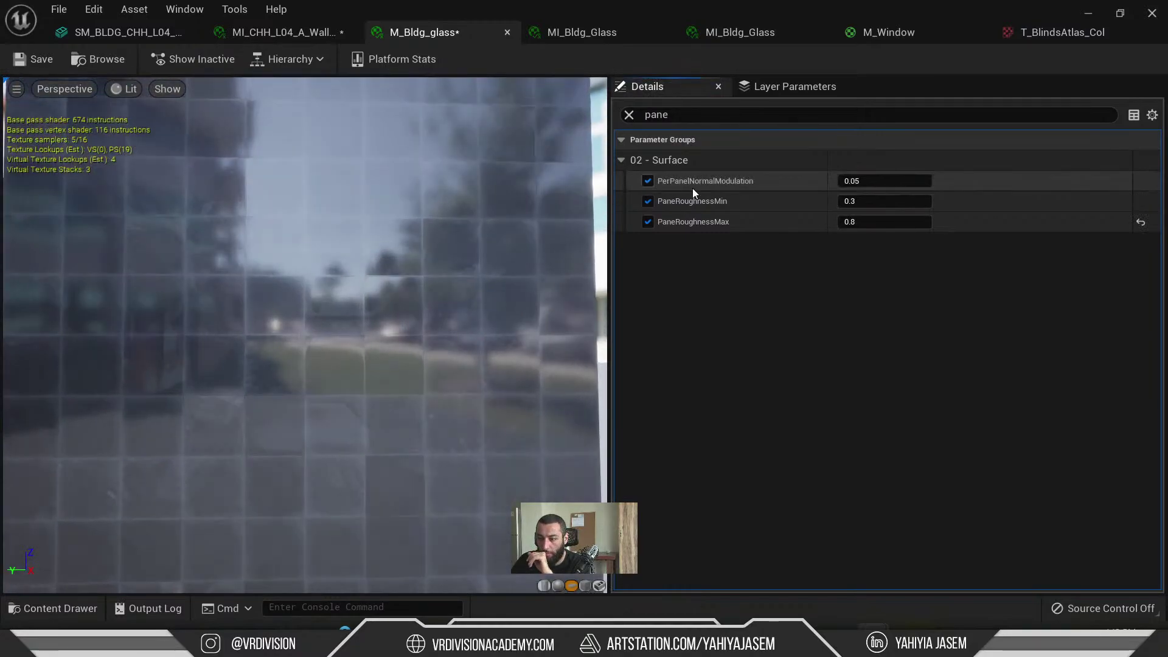
pyautogui.click(864, 182)
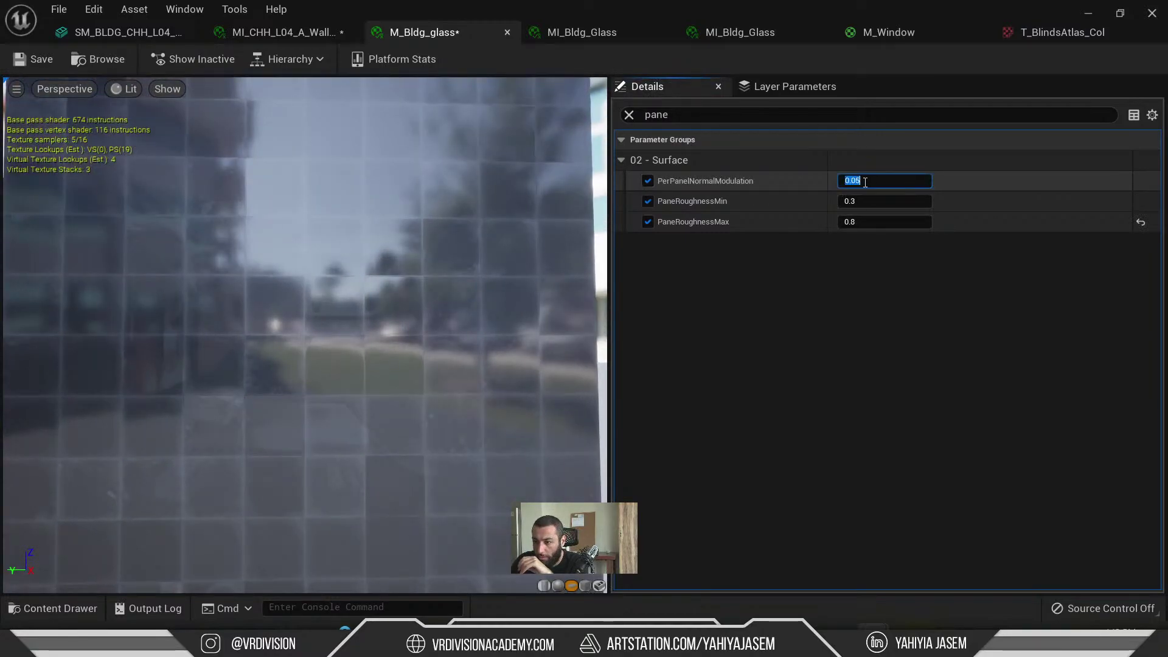
pyautogui.write('1')
pyautogui.press('Return')
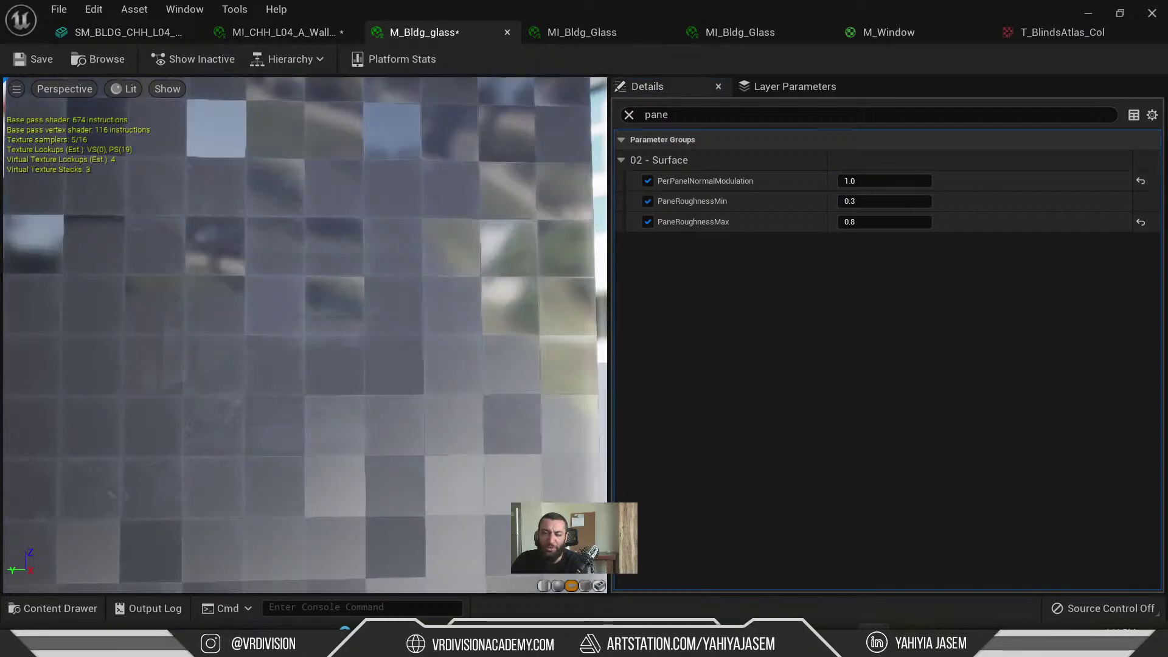
# - Gradually lower PerPanelNormalModulation to 0.8976 while viewing the whole glass panel
pyautogui.scroll(-2, 339, 253)
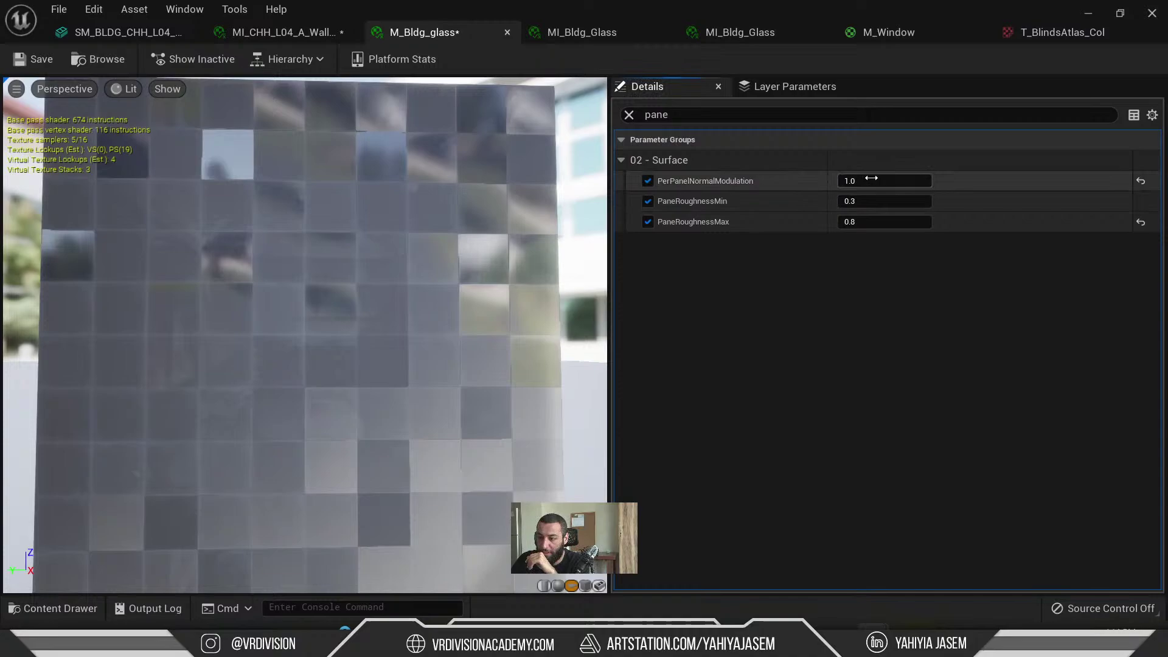
pyautogui.moveTo(872, 181); pyautogui.dragTo(867, 181)
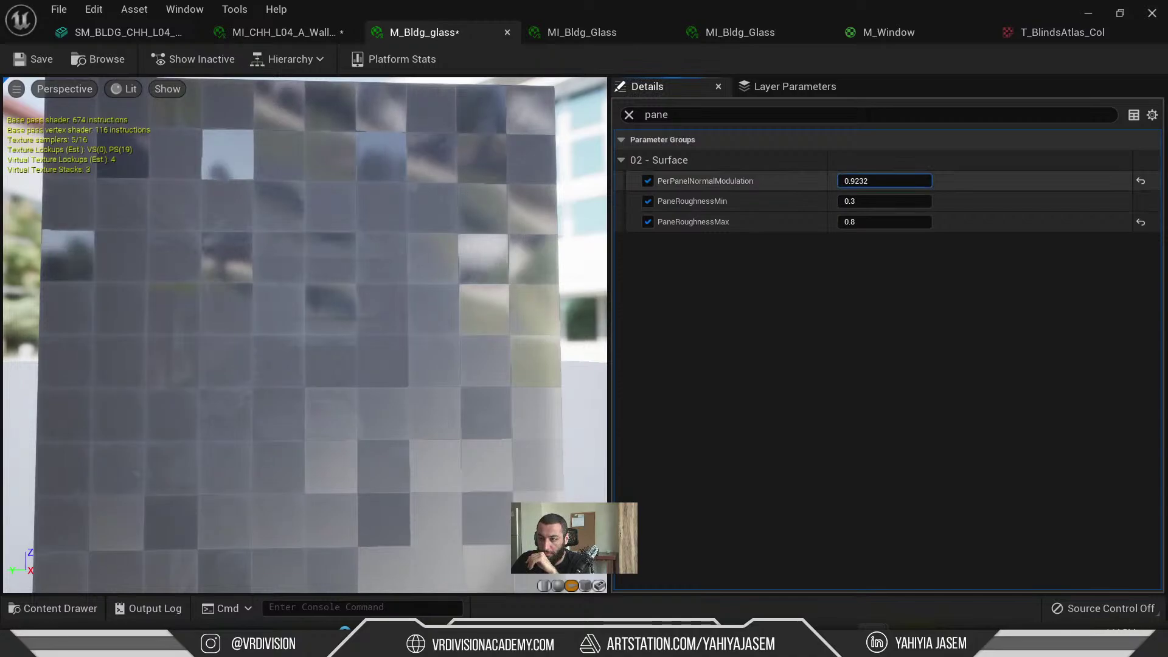
pyautogui.moveTo(866, 181); pyautogui.dragTo(867, 181)
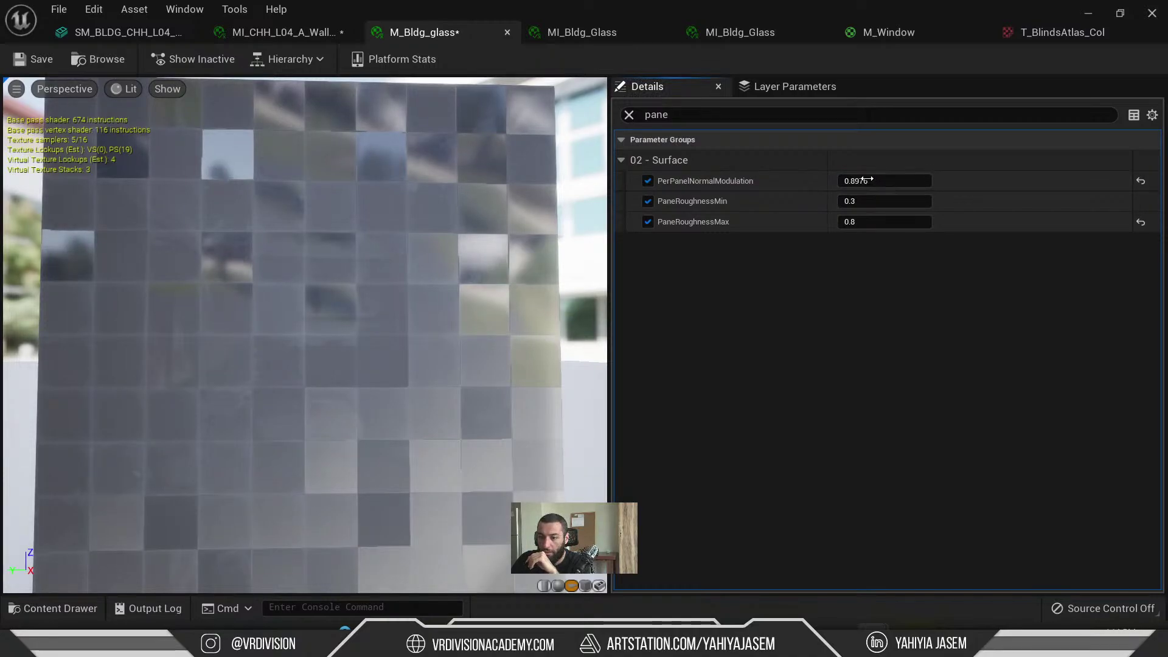
# - Test PerPanelNormalModulation at 0 and 0.2, and set it to 0.4 for stronger variation between panes
pyautogui.click(885, 181)
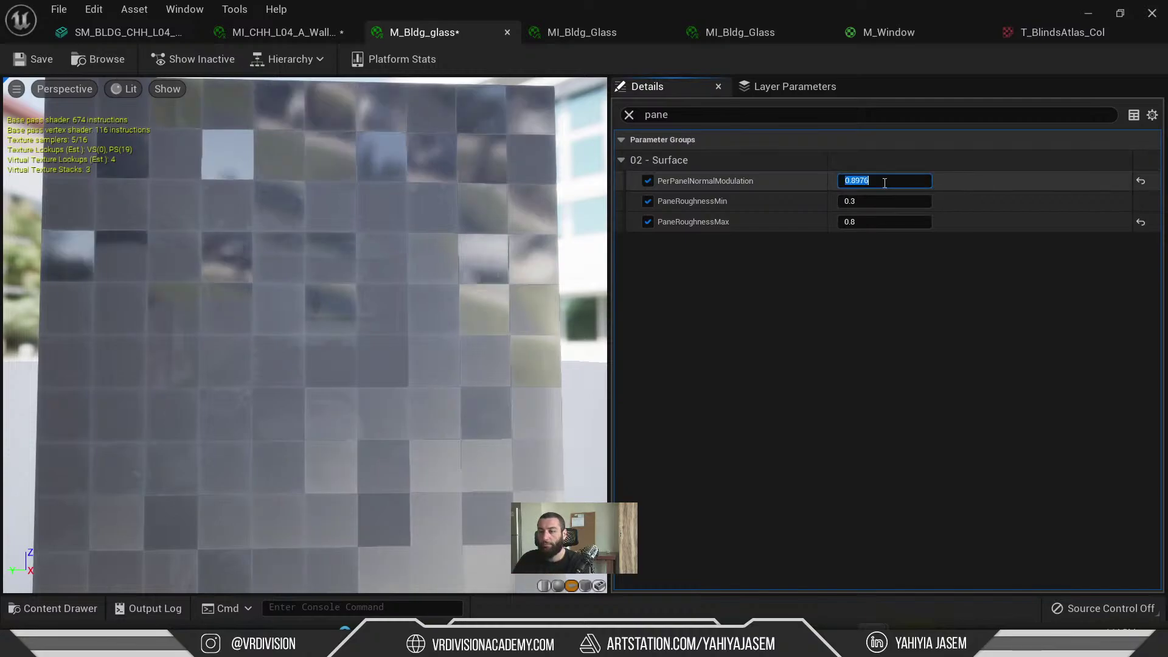
pyautogui.write('0')
pyautogui.press('Return')
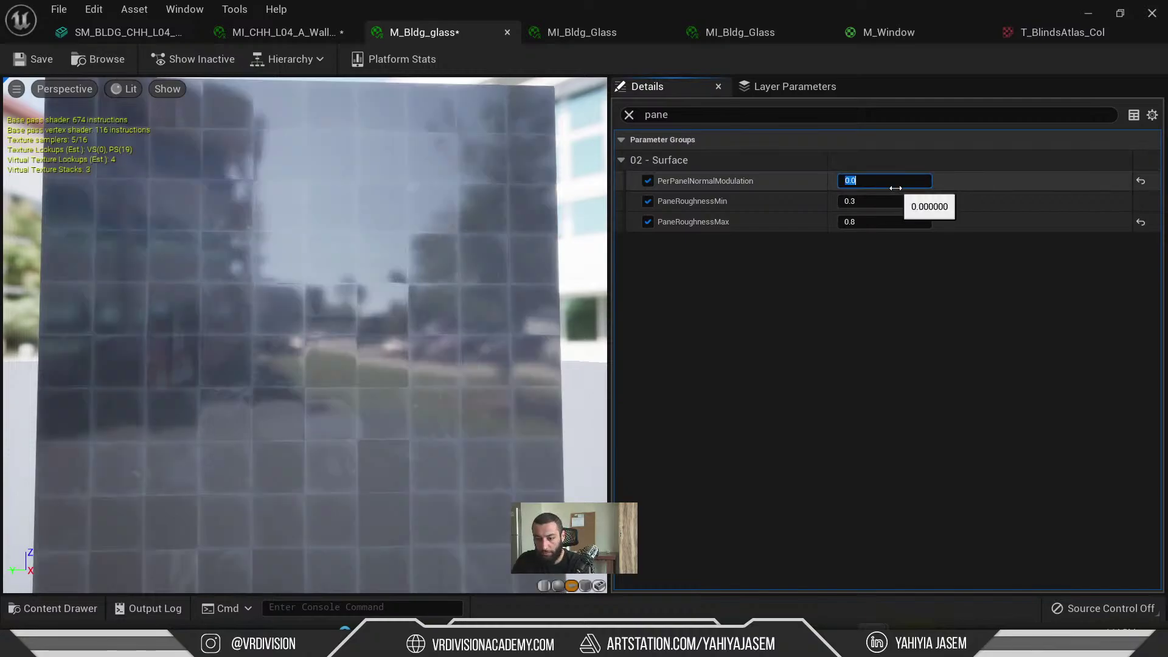
pyautogui.write('0.1')
pyautogui.press('Return')
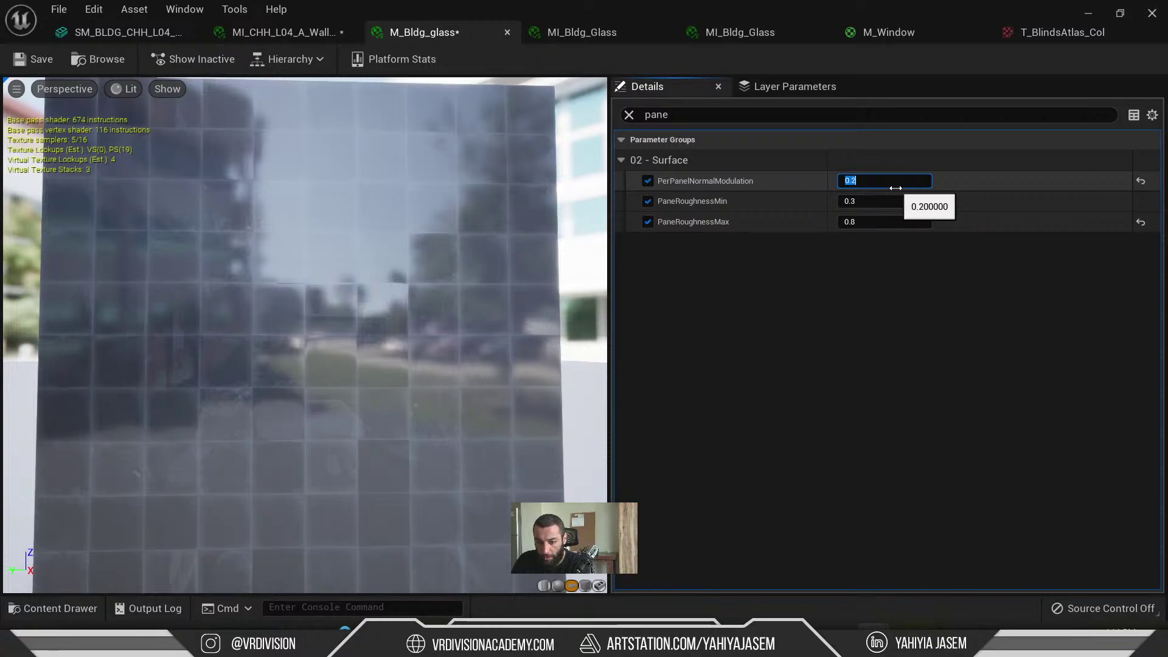
pyautogui.click(445, 287)
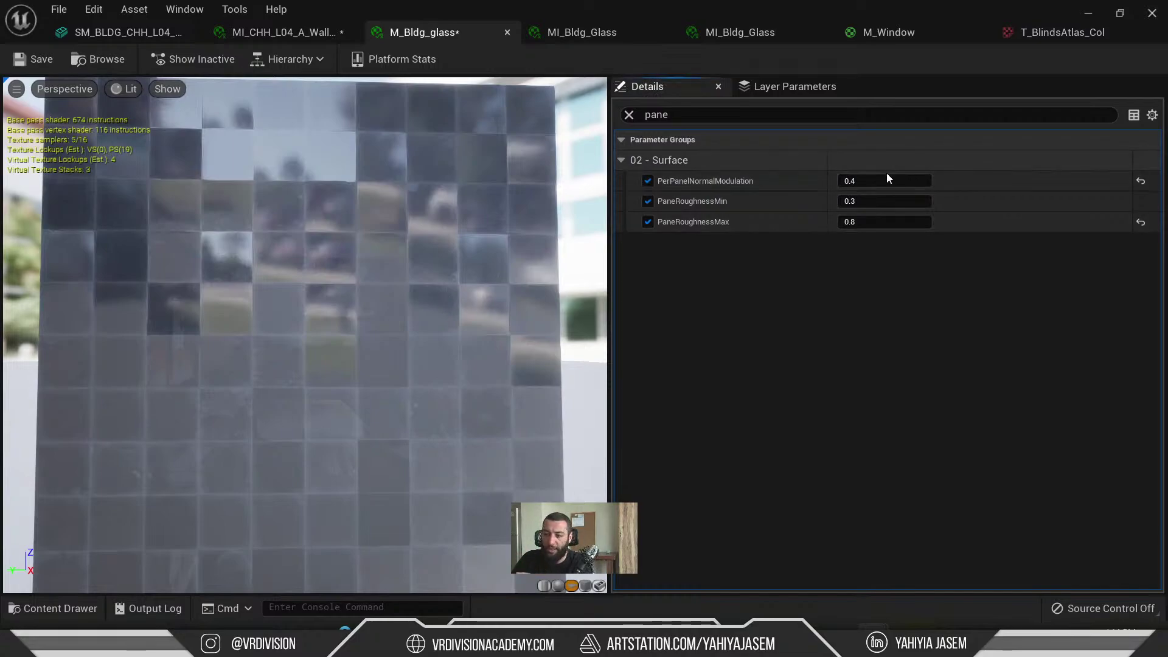
# - Test PerPanelNormalModulation at 0.2 on the preview panes, and reset the parameter to its default
pyautogui.click(868, 180)
pyautogui.write('.')
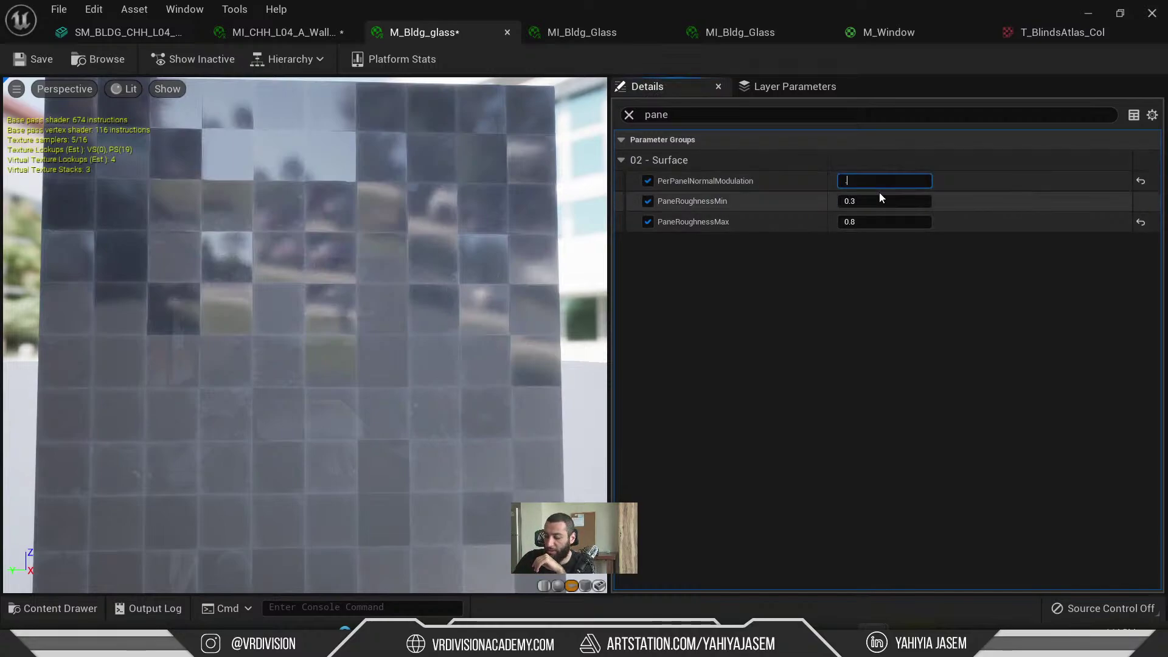
pyautogui.write('2')
pyautogui.press('Return')
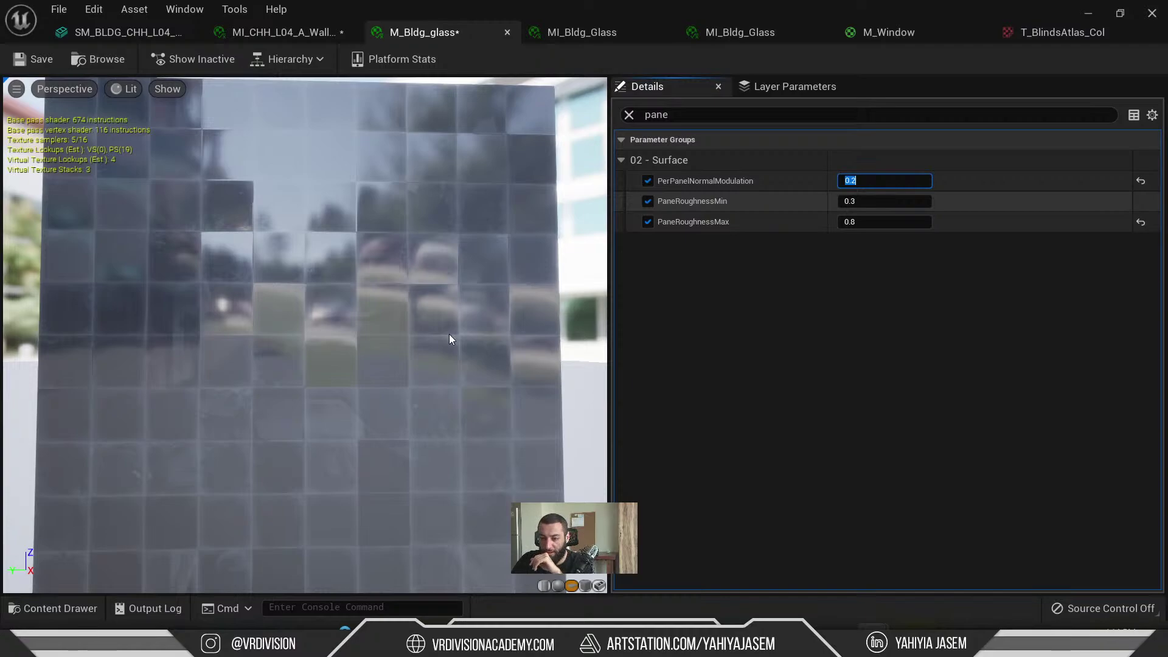
pyautogui.moveTo(449, 334); pyautogui.dragTo(365, 340)
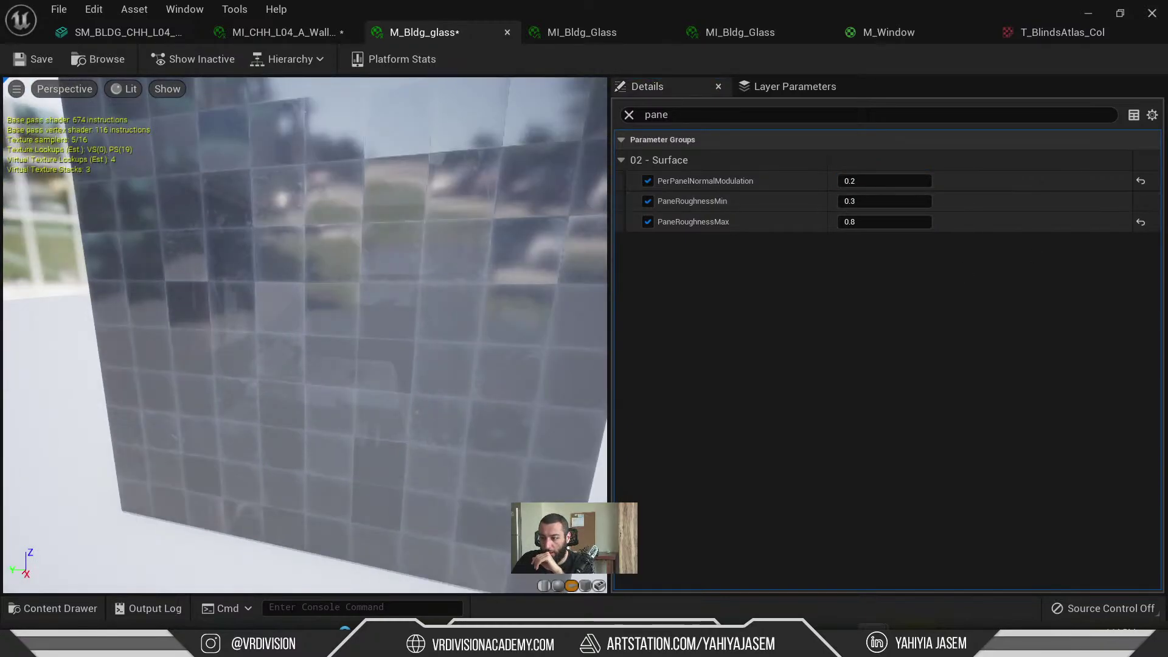
pyautogui.click(1141, 181)
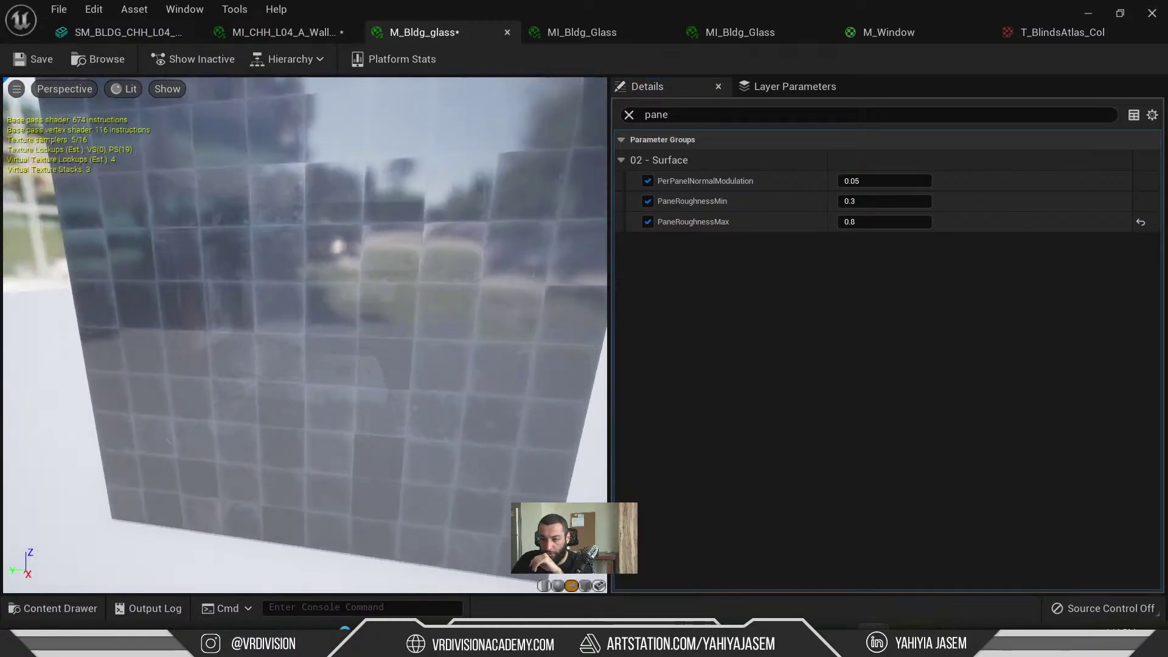
pyautogui.moveTo(407, 199); pyautogui.dragTo(328, 208)
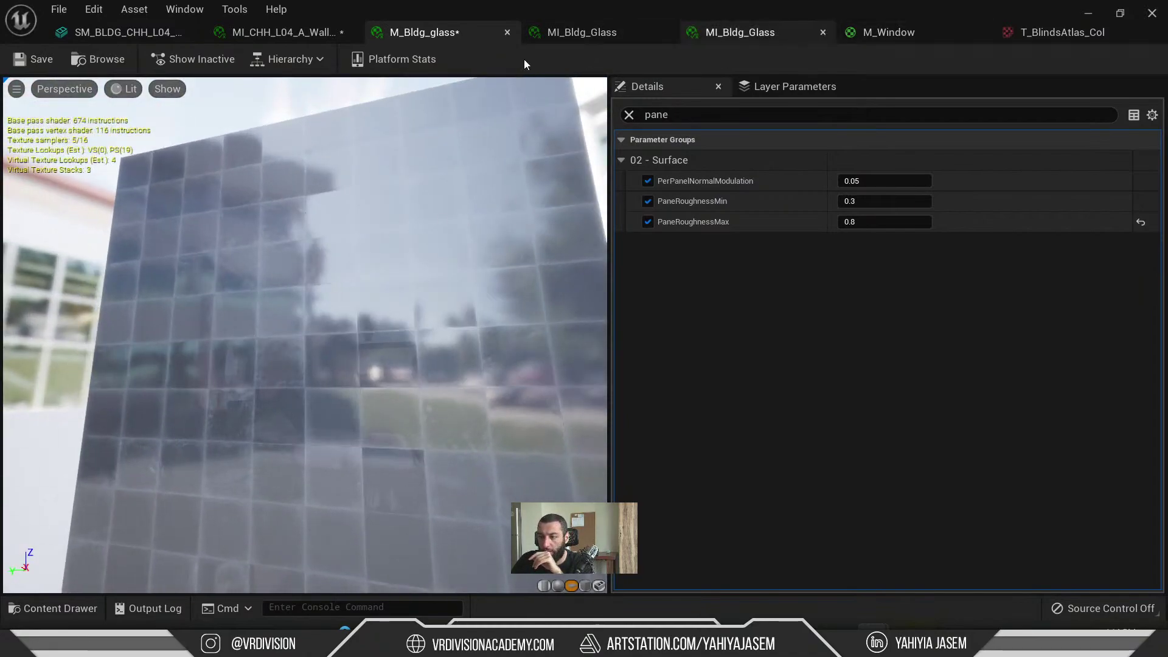
# - Find the grid Texture Sample in the M_Window graph and open its SquareGradient texture for inspection
pyautogui.click(748, 33)
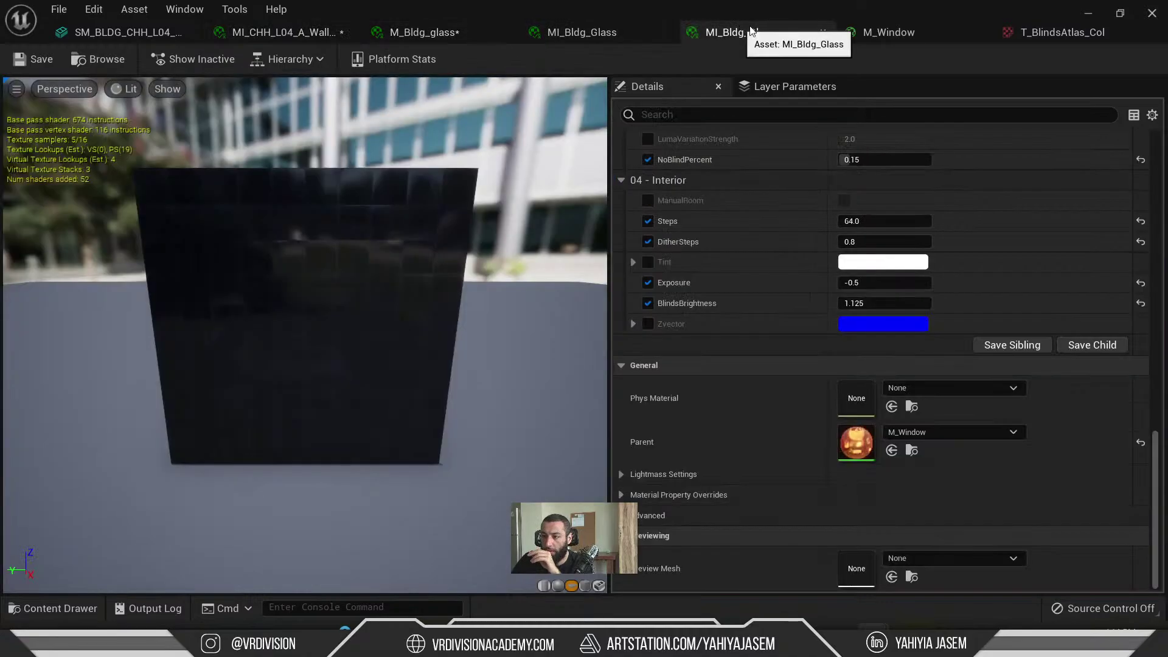
pyautogui.click(944, 34)
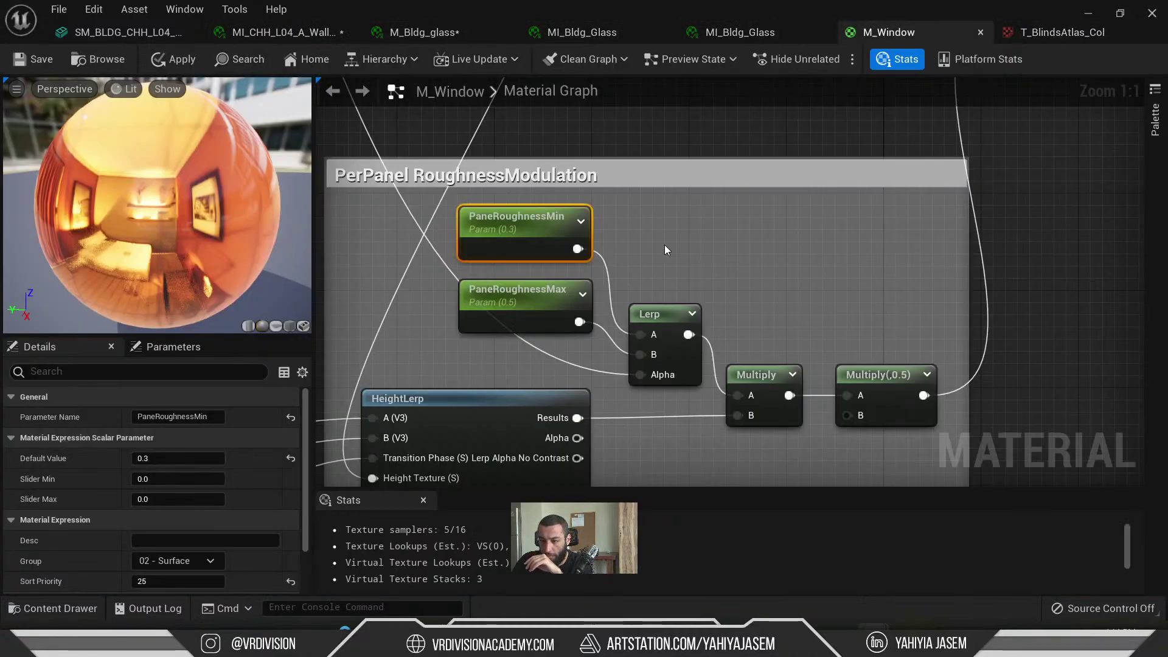
pyautogui.moveTo(664, 245); pyautogui.dragTo(853, 130, button='right')
pyautogui.moveTo(497, 249); pyautogui.dragTo(783, 204, button='right')
pyautogui.scroll(3, 517, 304)
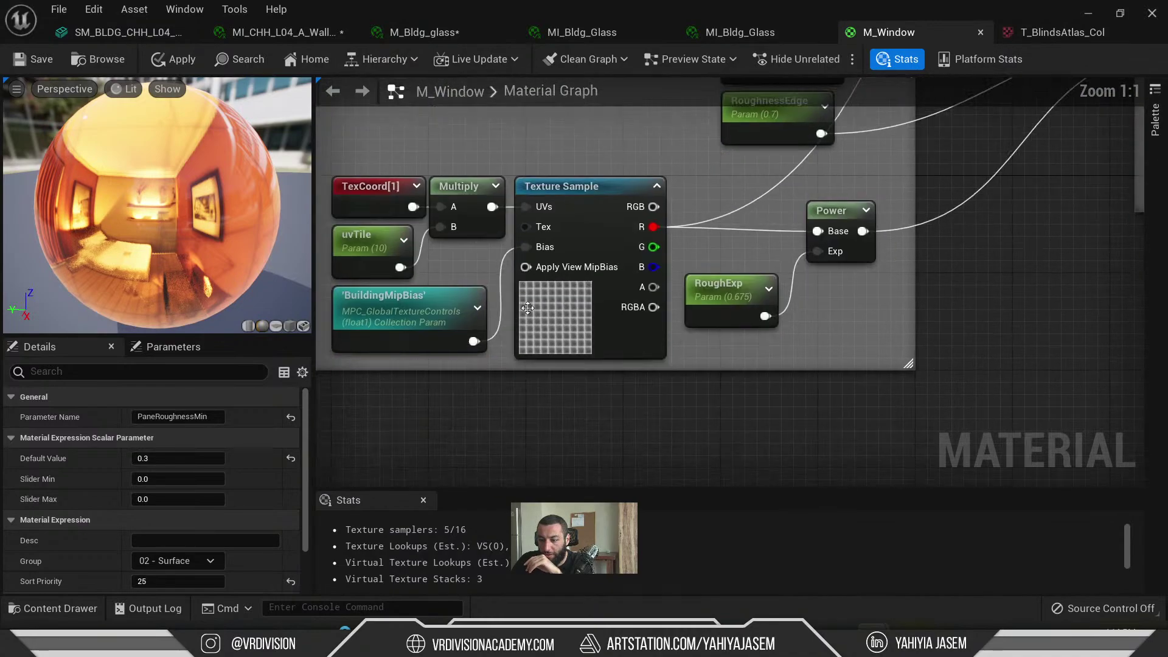
pyautogui.click(567, 311)
pyautogui.doubleClick(150, 549)
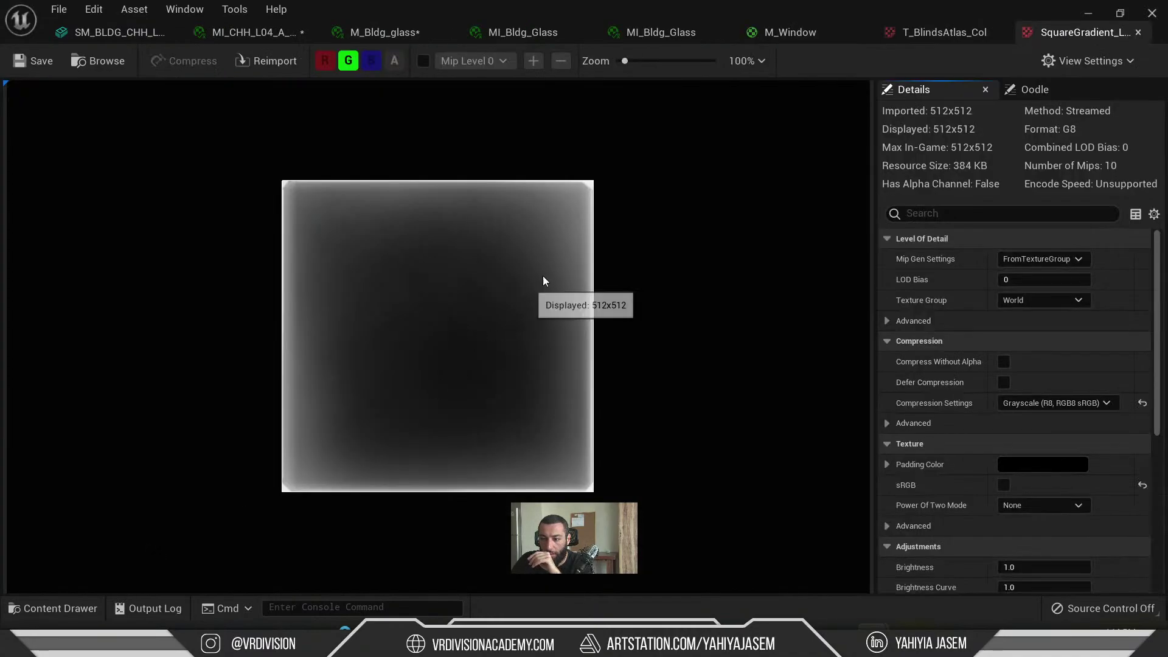
pyautogui.scroll(-1, 603, 183)
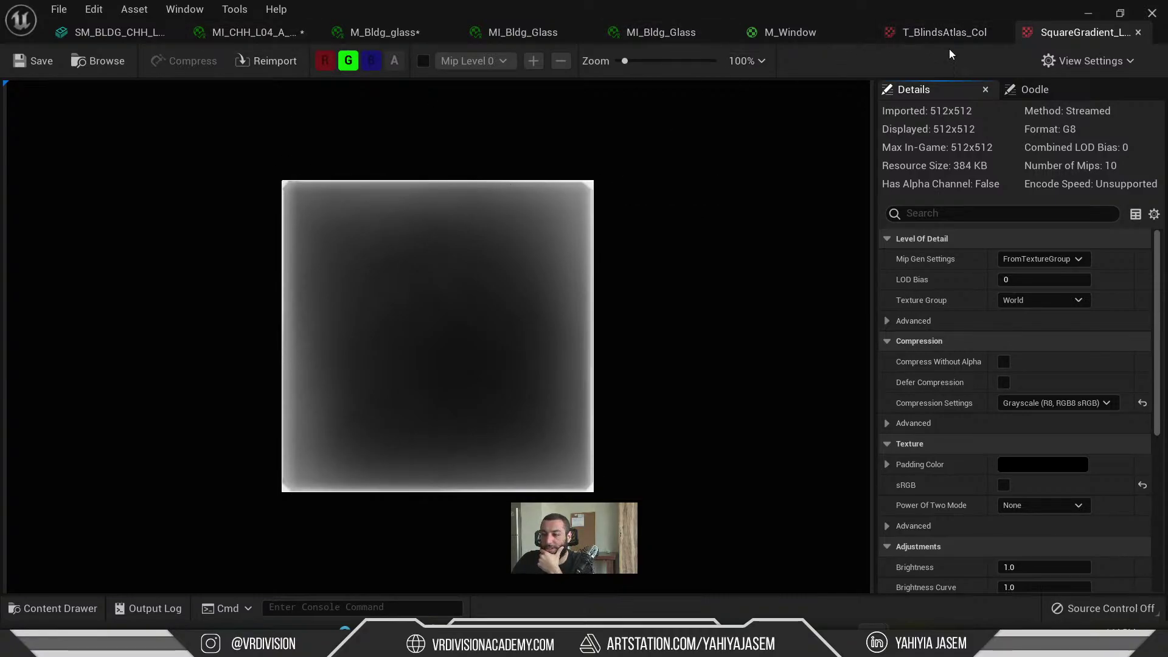
# - Inspect the pane borders and reflections on the preview of the MI_Bldg_Glass instance parented to M_Window
pyautogui.click(946, 34)
pyautogui.click(694, 33)
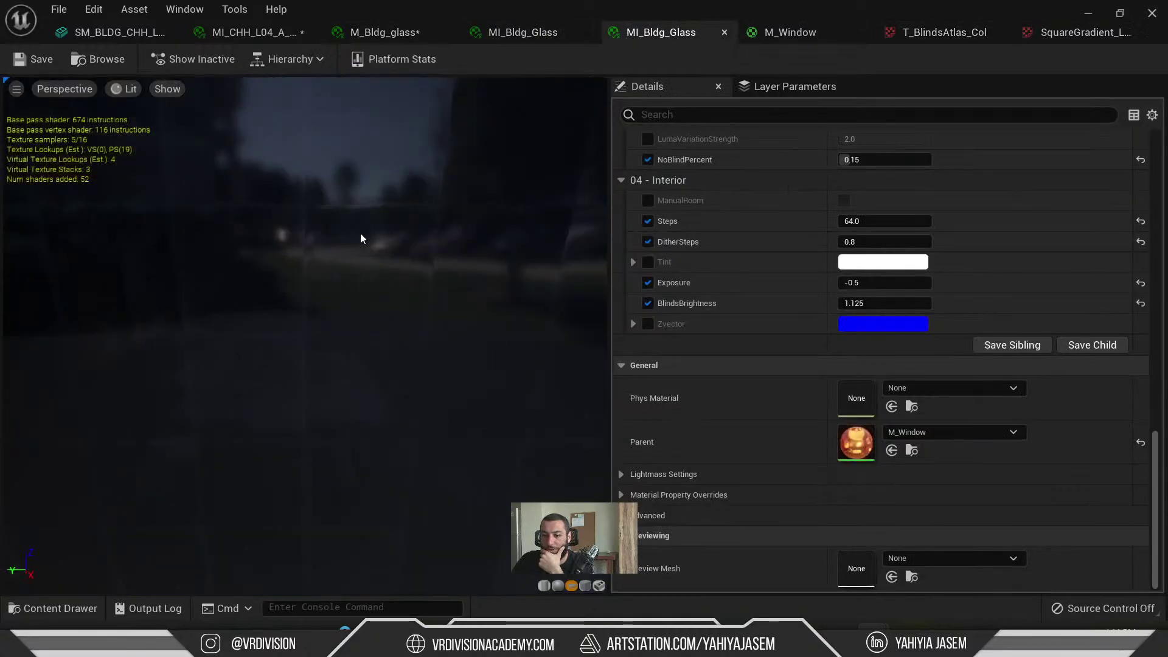
pyautogui.moveTo(305, 316); pyautogui.dragTo(316, 365, button='right')
pyautogui.moveTo(304, 316); pyautogui.dragTo(262, 244)
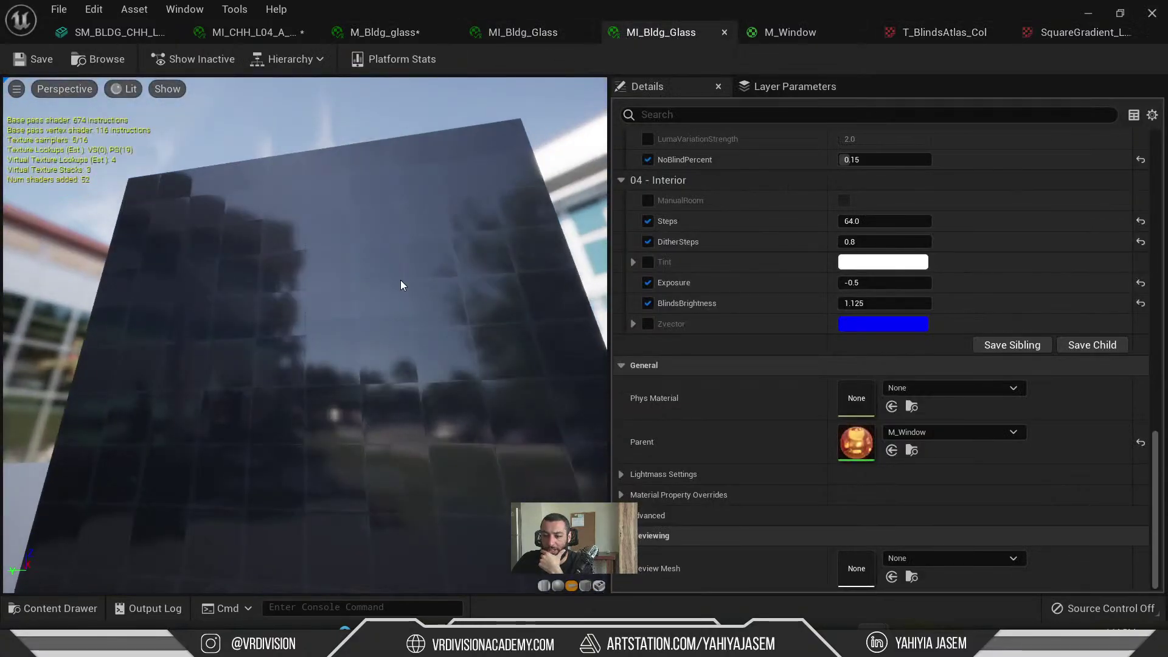
# - Examine the uvTile parameter and the Texture Sample it tiles in the M_Window graph
pyautogui.click(791, 34)
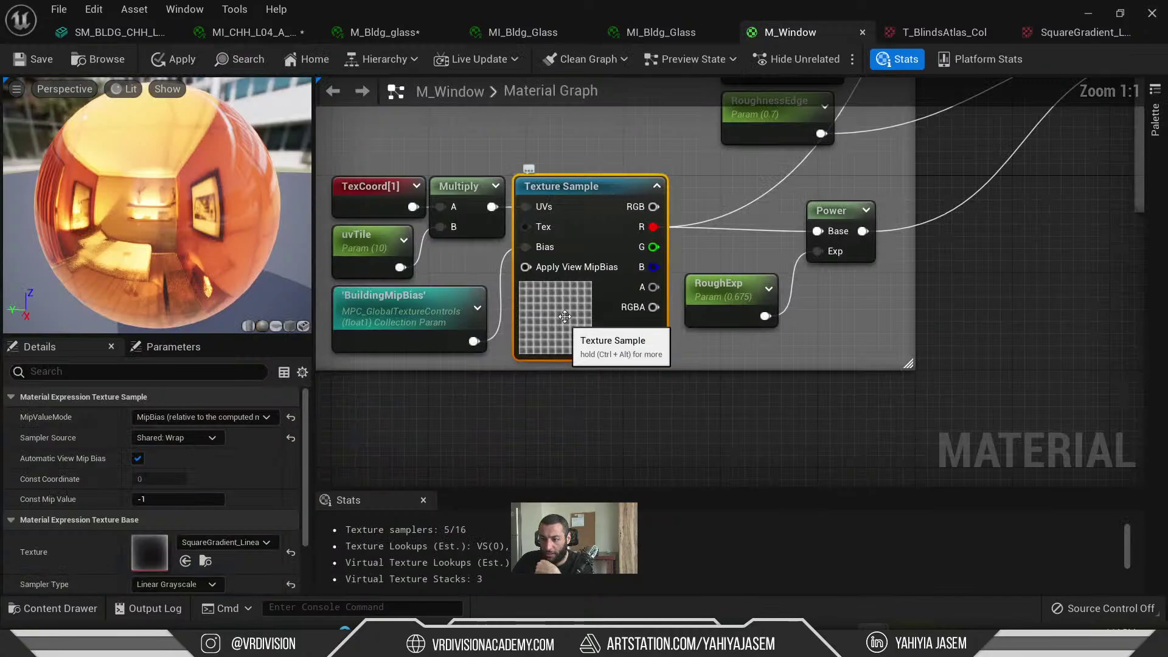
pyautogui.moveTo(574, 282); pyautogui.dragTo(562, 294)
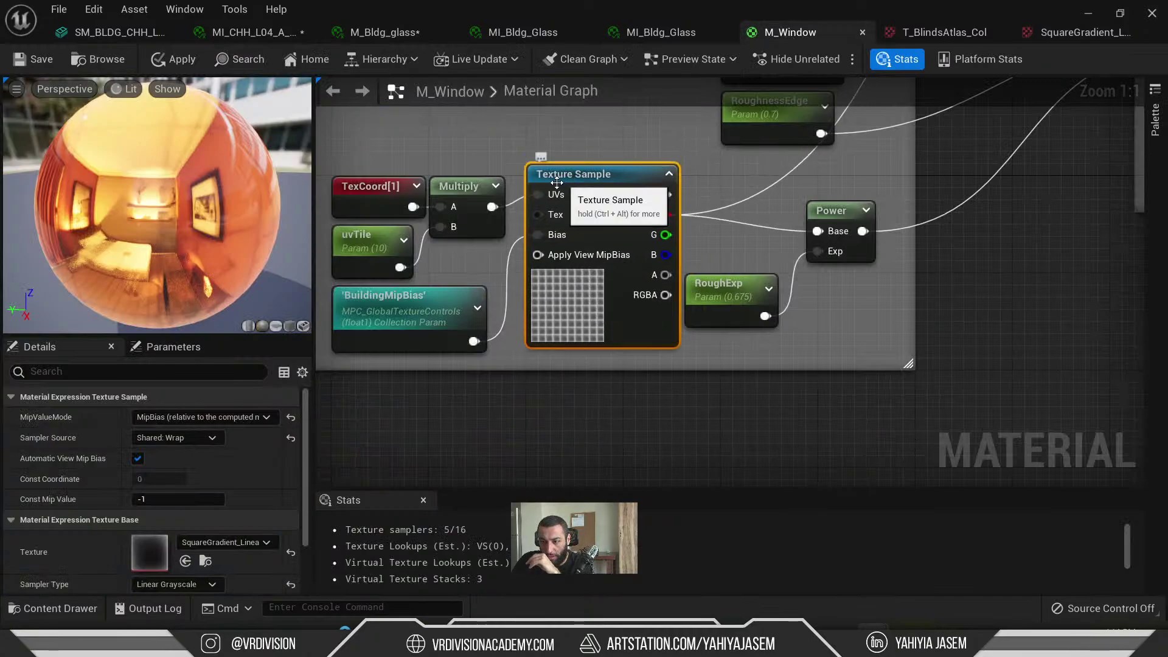
pyautogui.click(387, 247)
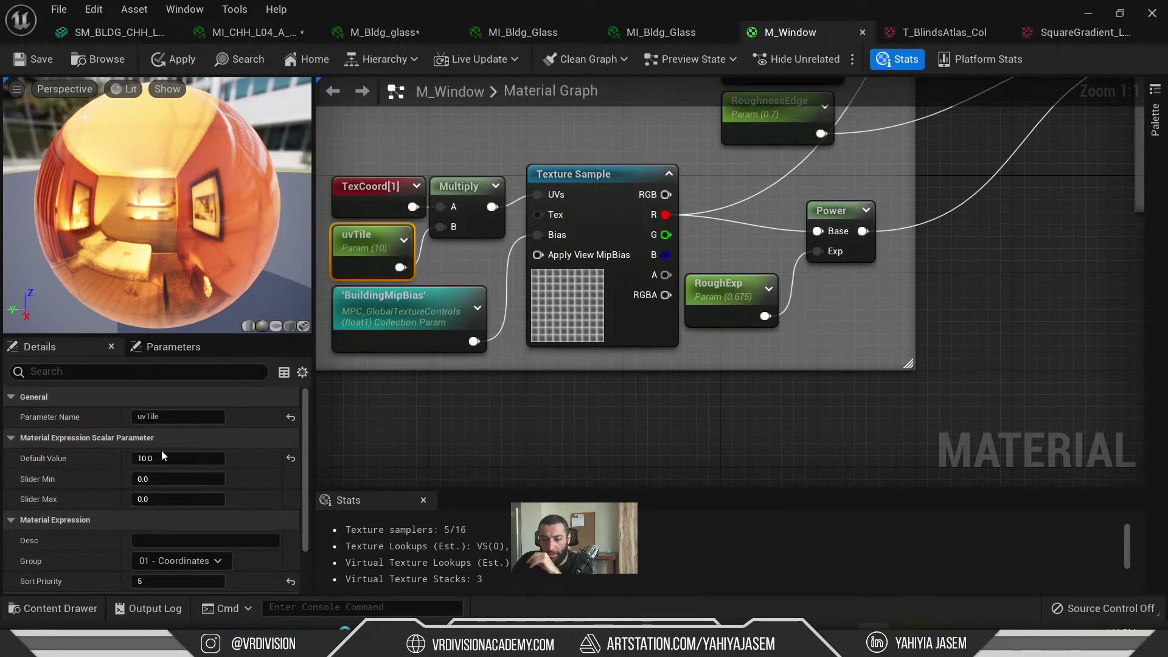
pyautogui.click(443, 264)
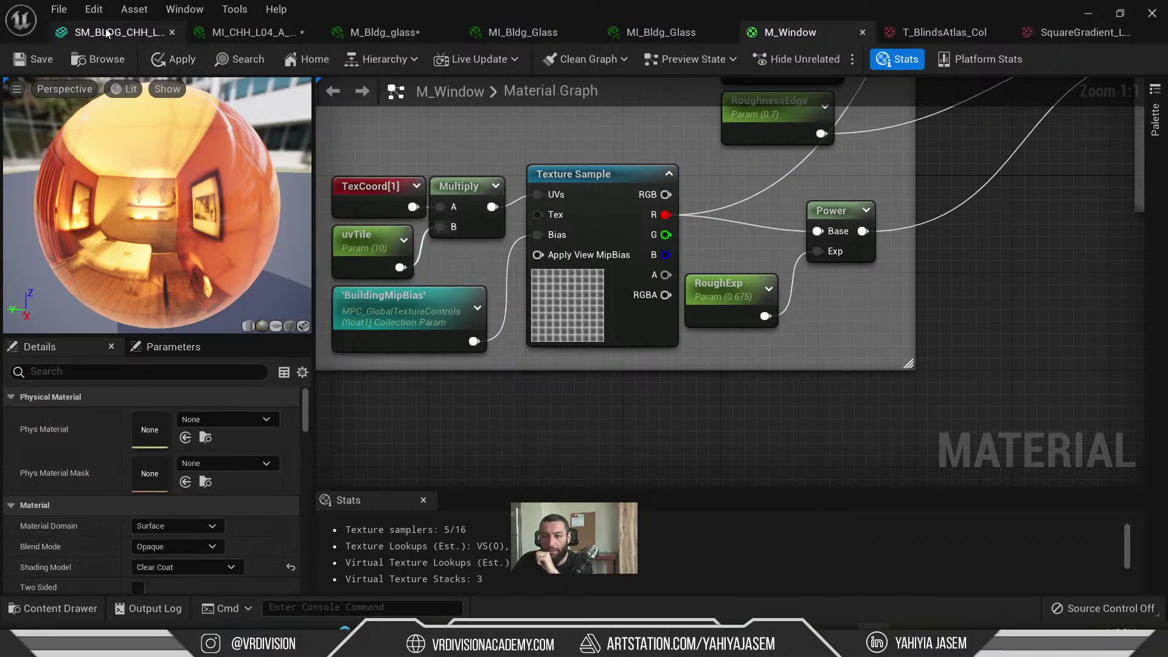
pyautogui.click(572, 294)
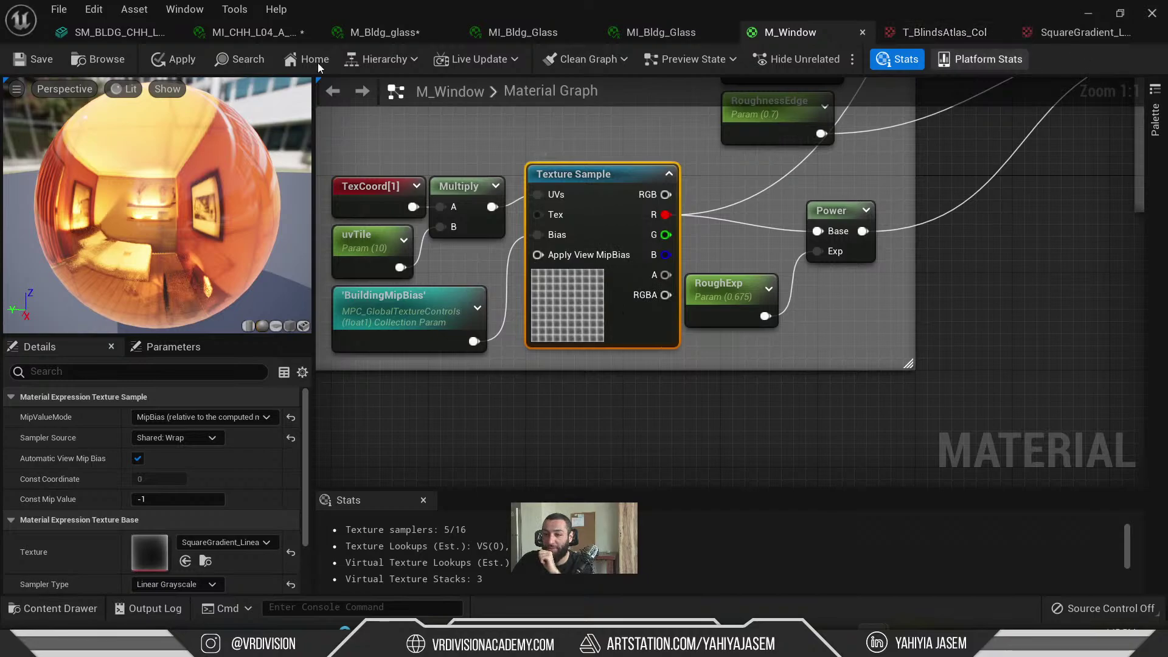
# - Enable the uvTile override in the MI_Bldg_Glass instance that is parented to the other MI_Bldg_Glass
pyautogui.click(151, 32)
pyautogui.click(523, 32)
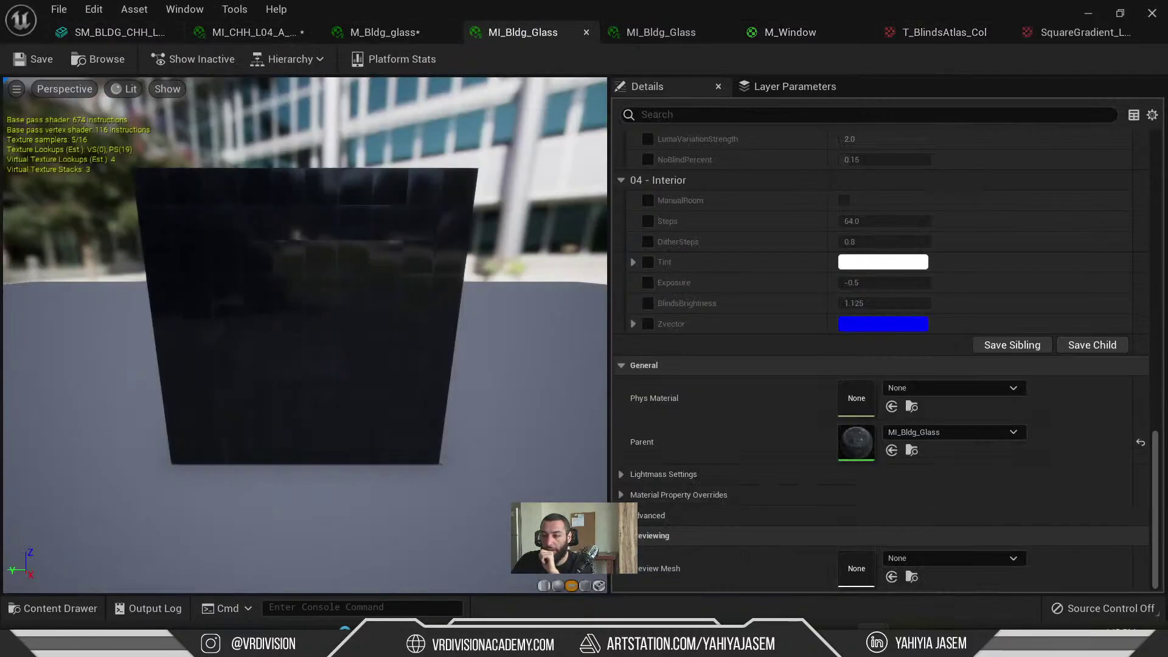
pyautogui.scroll(3, 766, 280)
pyautogui.scroll(10, 779, 293)
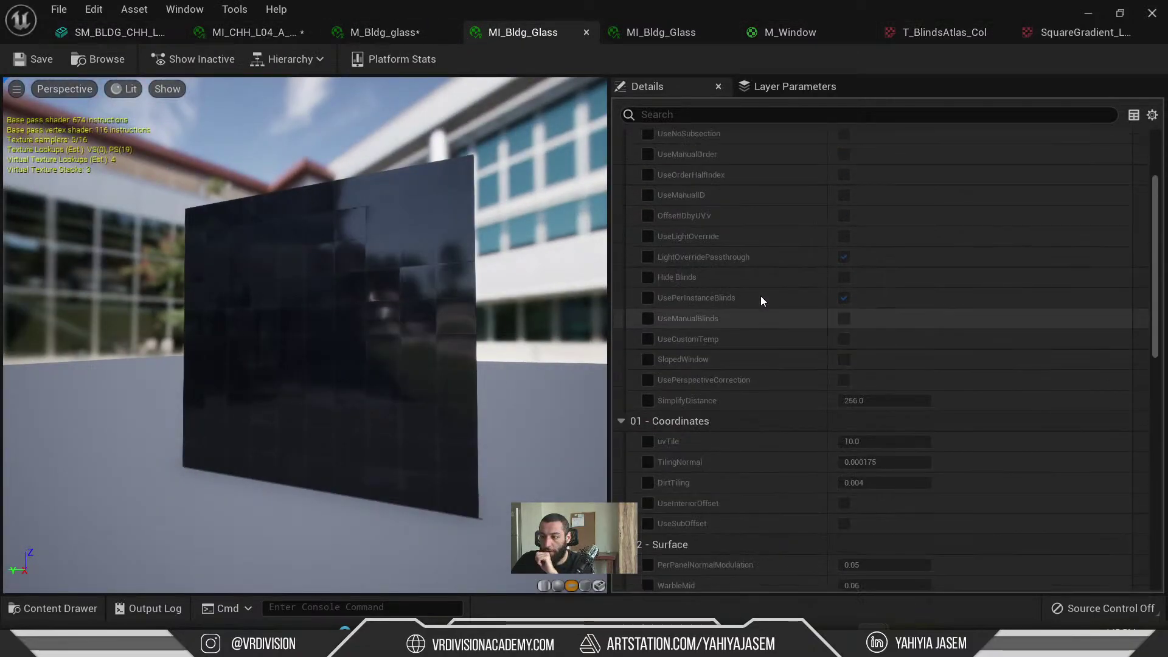
pyautogui.scroll(-4, 730, 274)
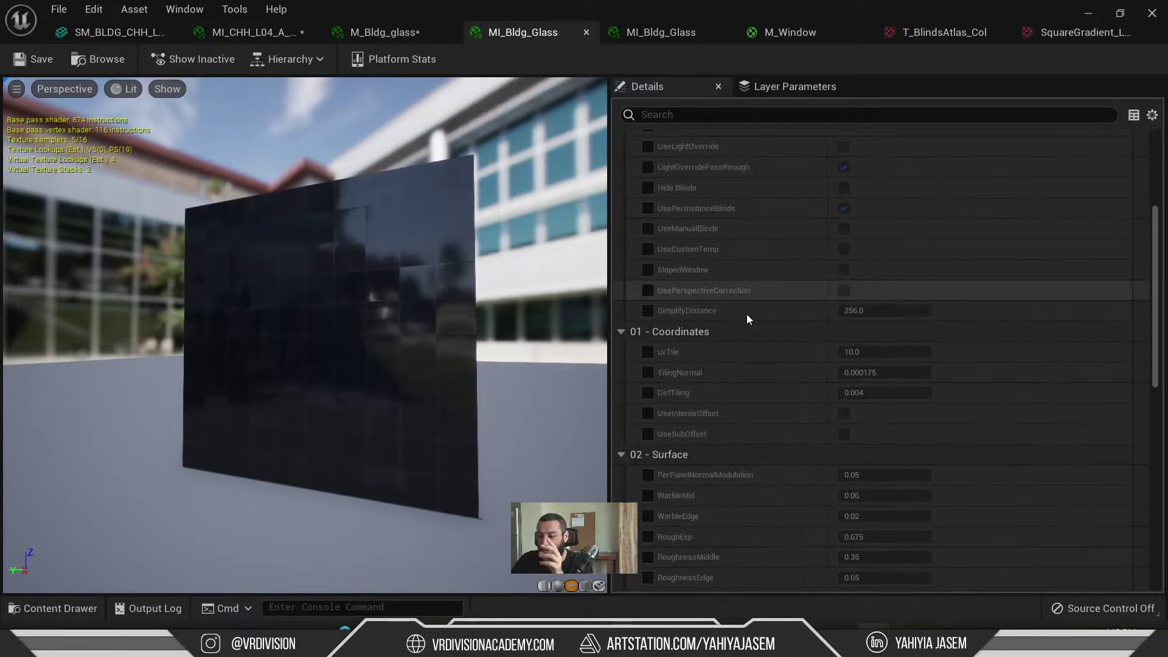
pyautogui.scroll(-1, 733, 274)
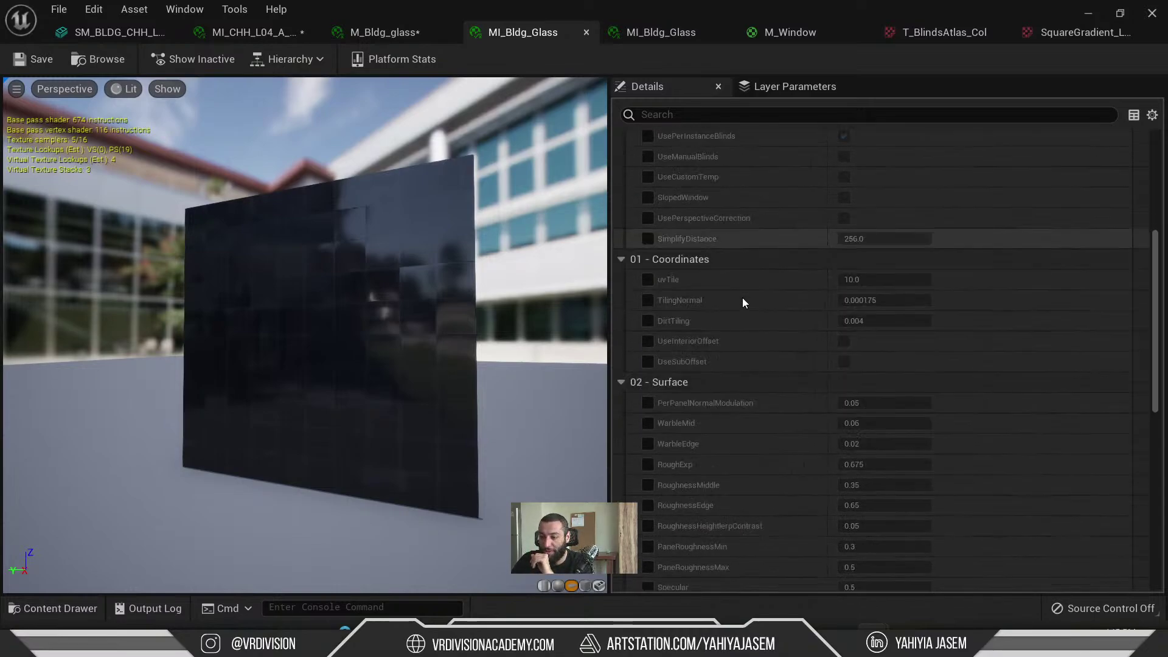
pyautogui.click(647, 281)
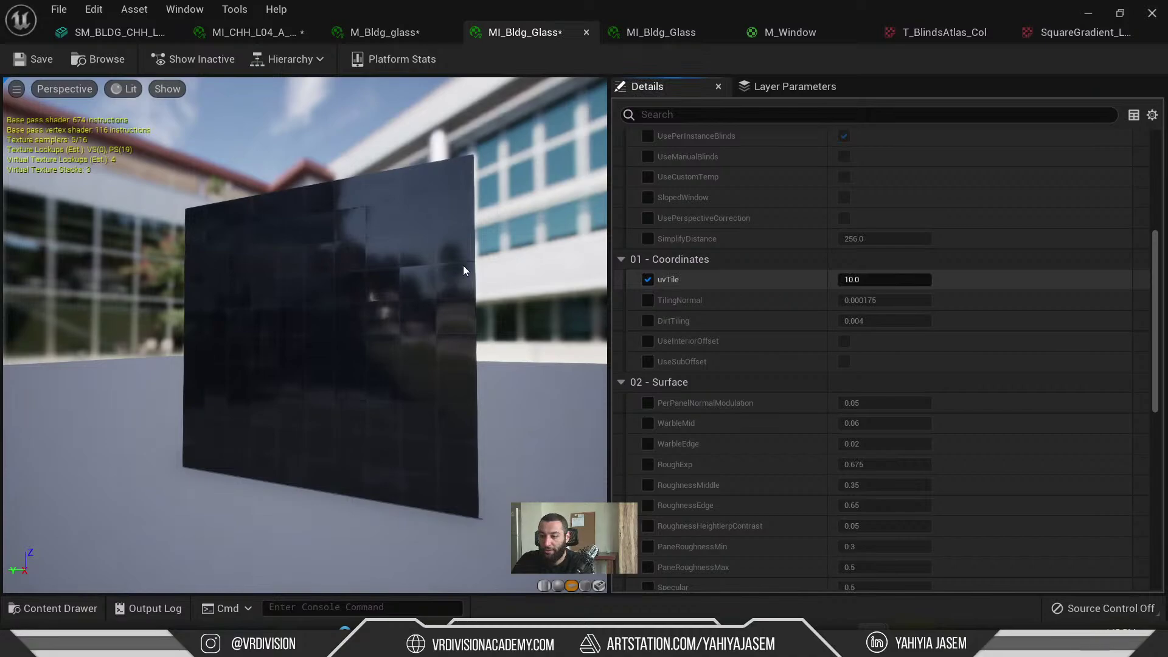
# - Set uvTile to 1 and inspect the glass reflections up close and from below
pyautogui.scroll(7, 396, 264)
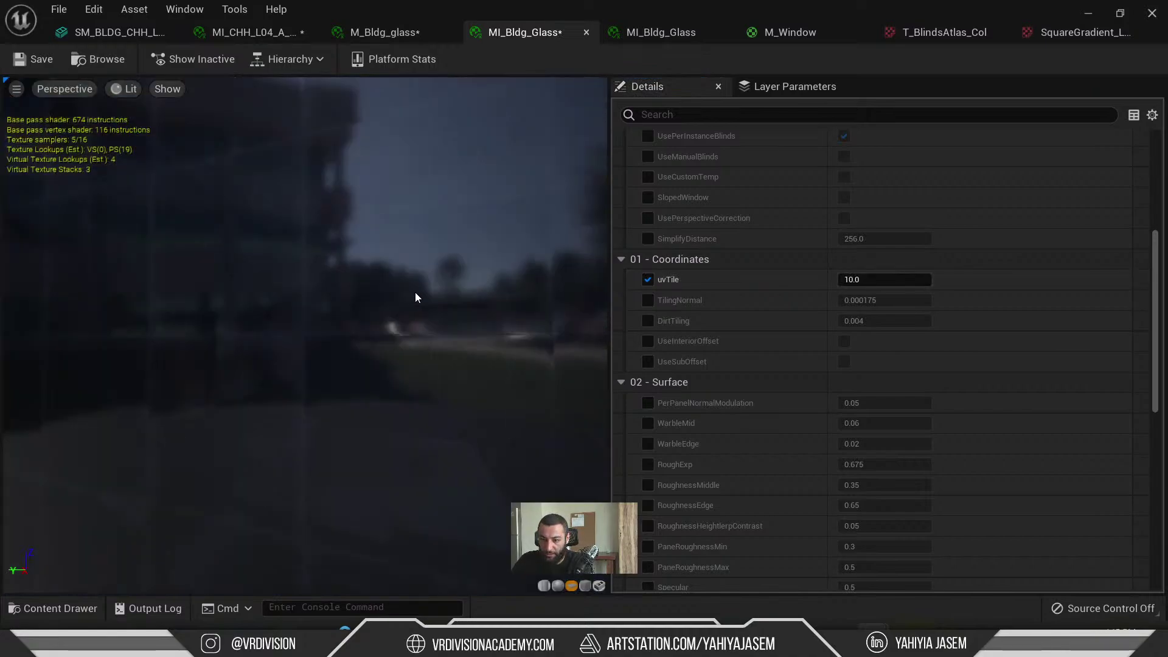
pyautogui.scroll(-5, 439, 298)
pyautogui.click(873, 279)
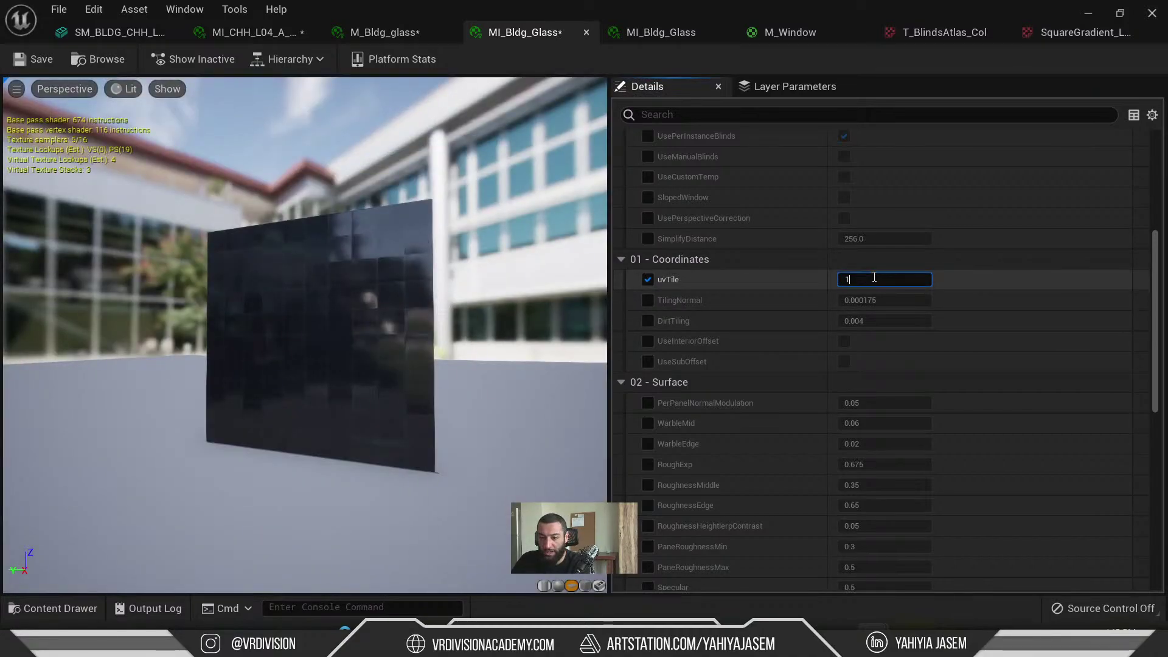
pyautogui.press('Return')
pyautogui.click(368, 314)
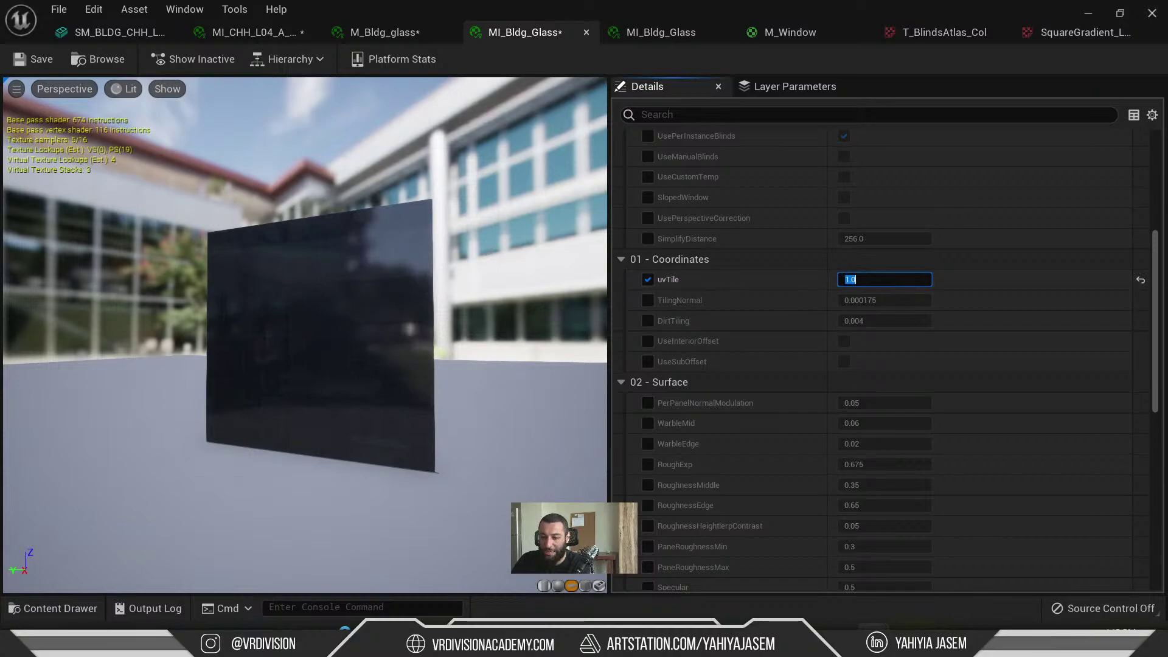
pyautogui.scroll(5, 378, 347)
pyautogui.moveTo(423, 321)
pyautogui.mouseDown()
pyautogui.moveTo(424, 353)
pyautogui.moveTo(424, 321)
pyautogui.mouseUp()
pyautogui.moveTo(442, 268); pyautogui.dragTo(387, 348)
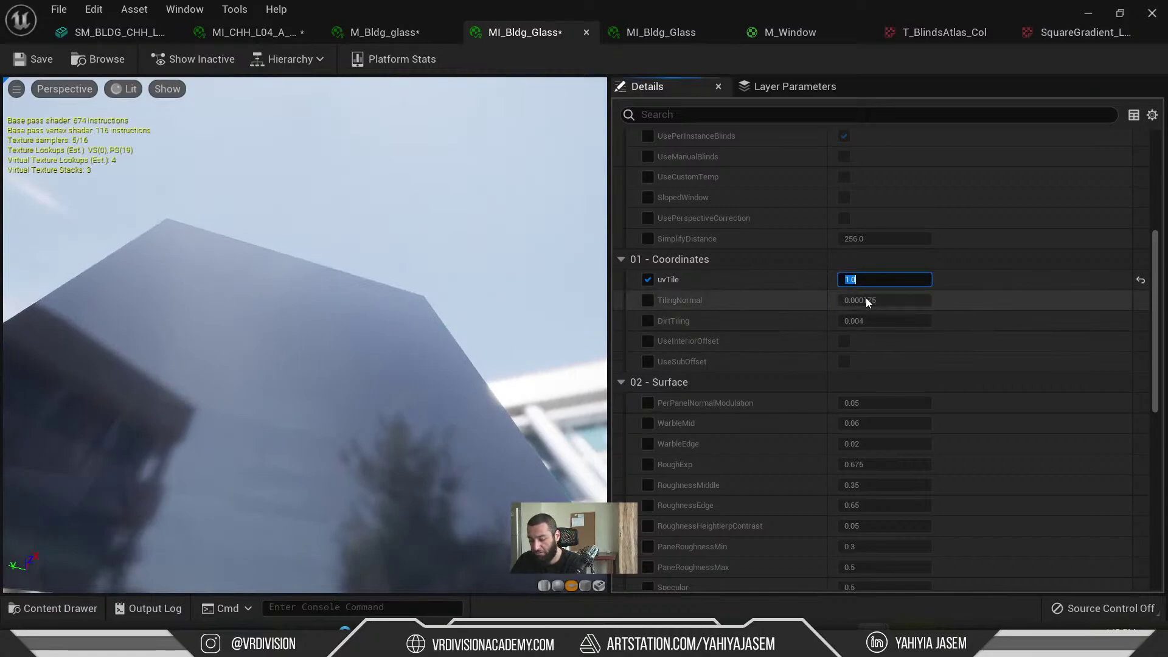
# - Test uvTile at 50 while viewing the whole glass panel, and set it to 10
pyautogui.write('50')
pyautogui.press('Return')
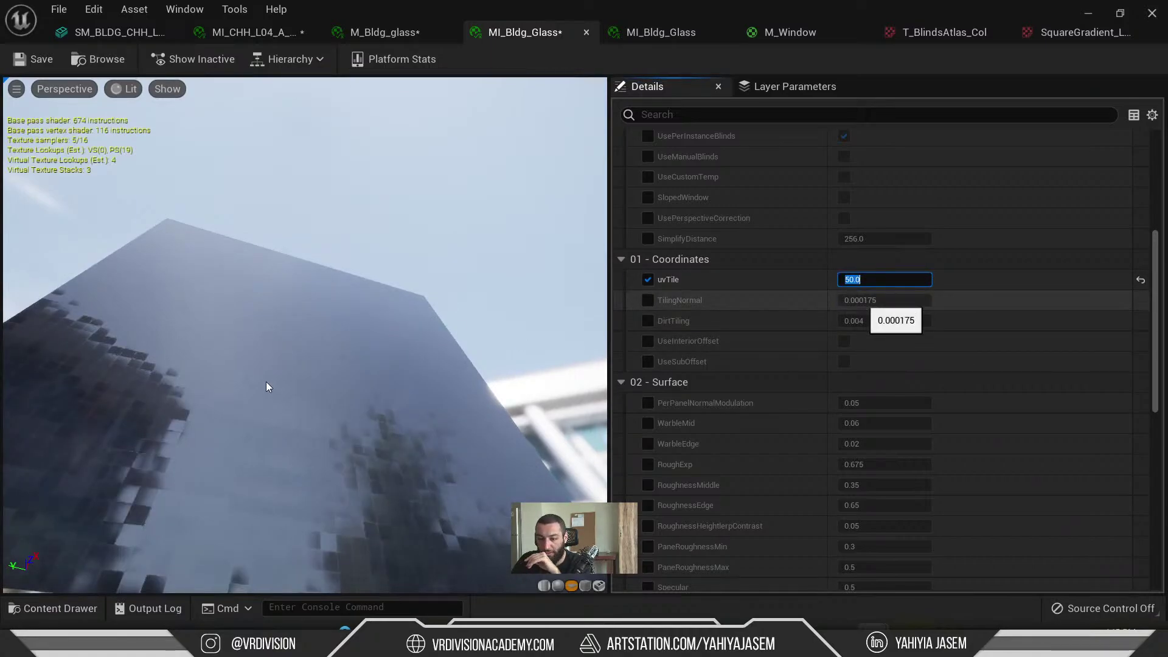
pyautogui.moveTo(300, 396); pyautogui.dragTo(365, 343)
pyautogui.scroll(-5, 274, 341)
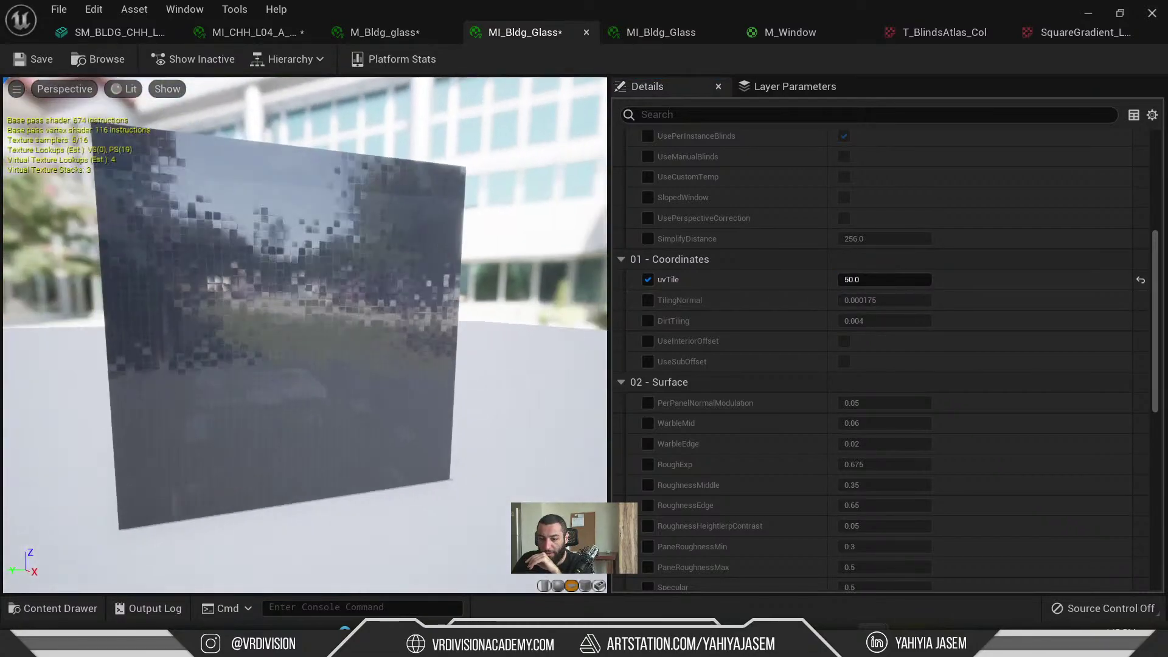
pyautogui.click(907, 279)
pyautogui.write('10')
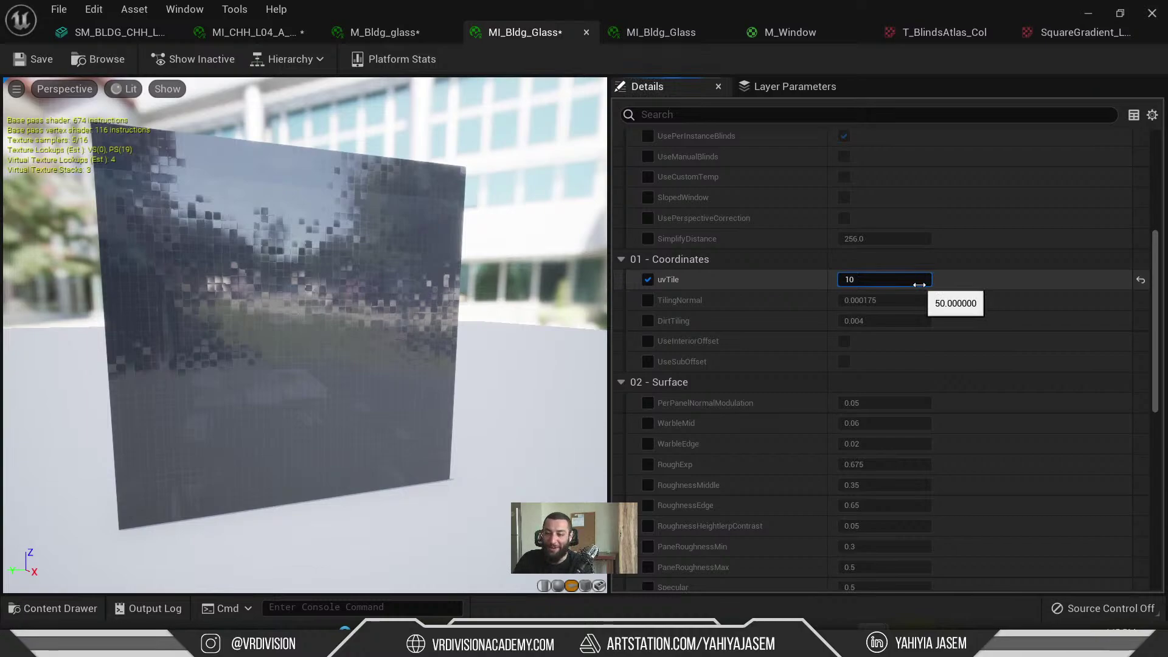
pyautogui.press('Return')
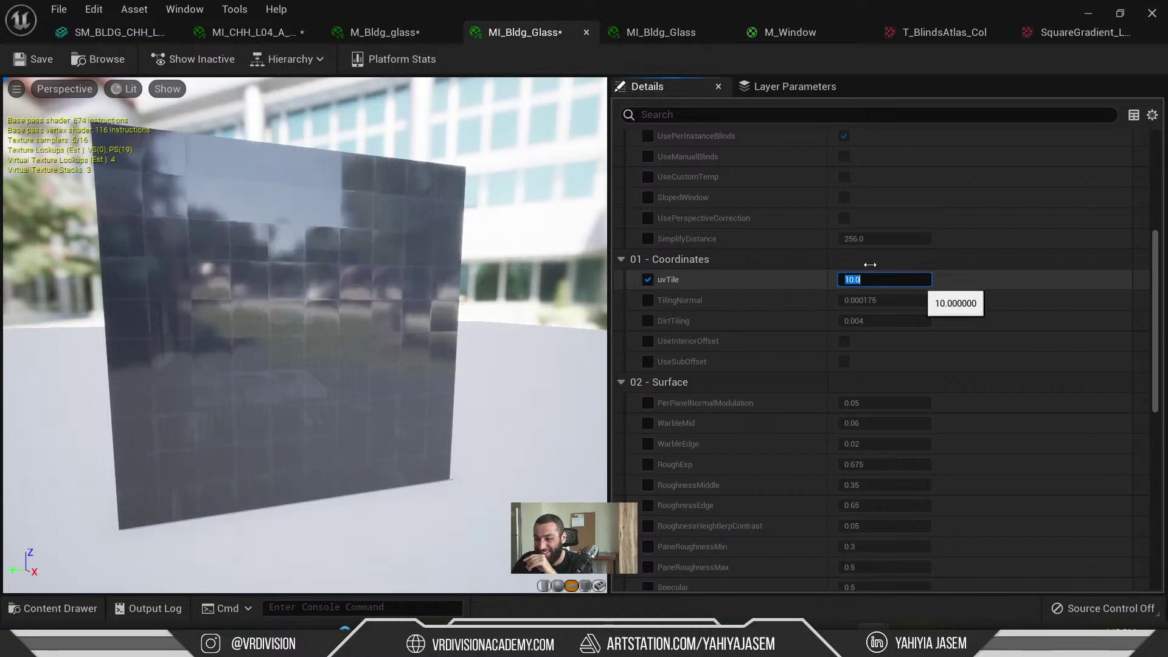
# - Set uvTile to 5 and view the larger panes from the front
pyautogui.click(871, 269)
pyautogui.click(878, 278)
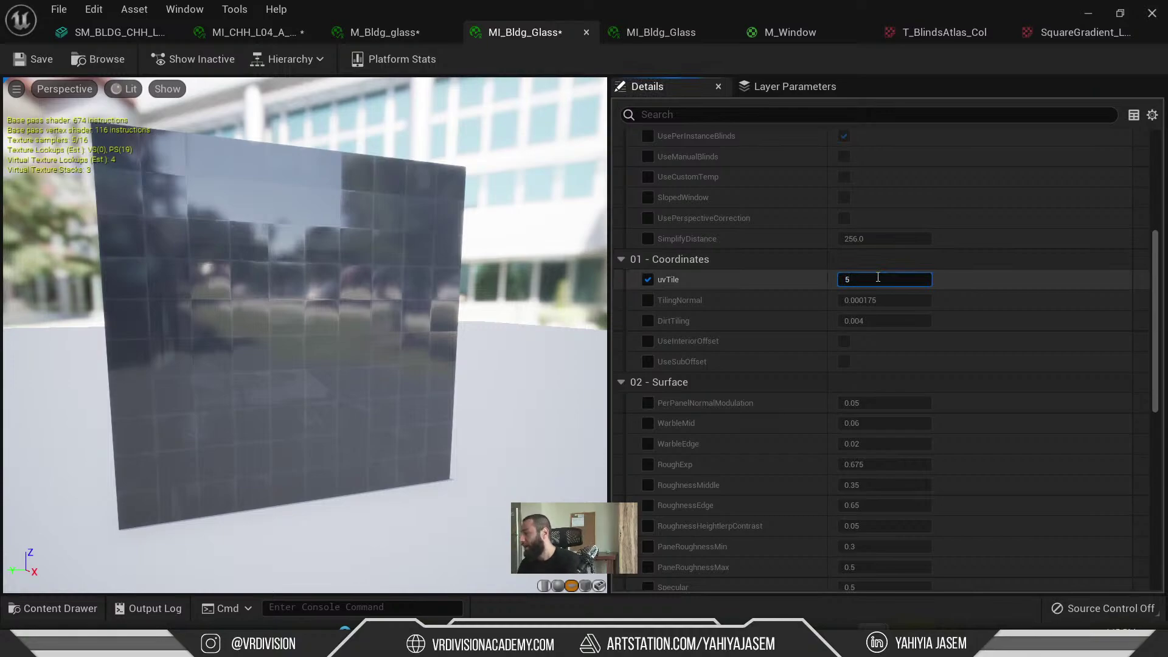
pyautogui.write('5')
pyautogui.press('Return')
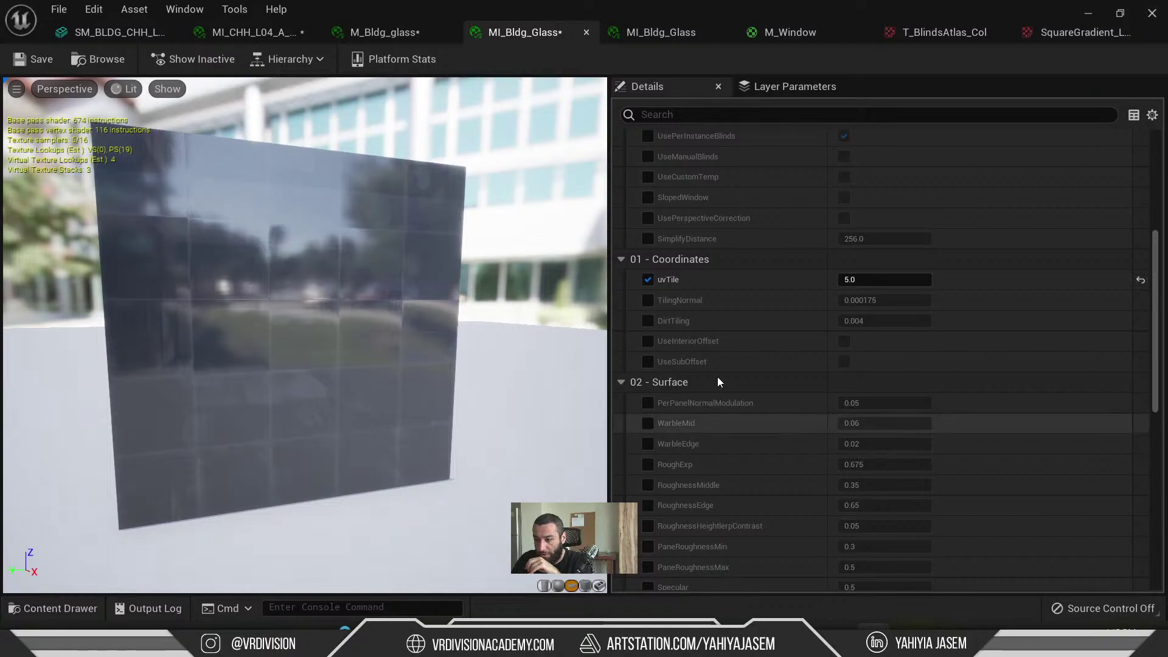
pyautogui.moveTo(600, 340); pyautogui.dragTo(566, 344)
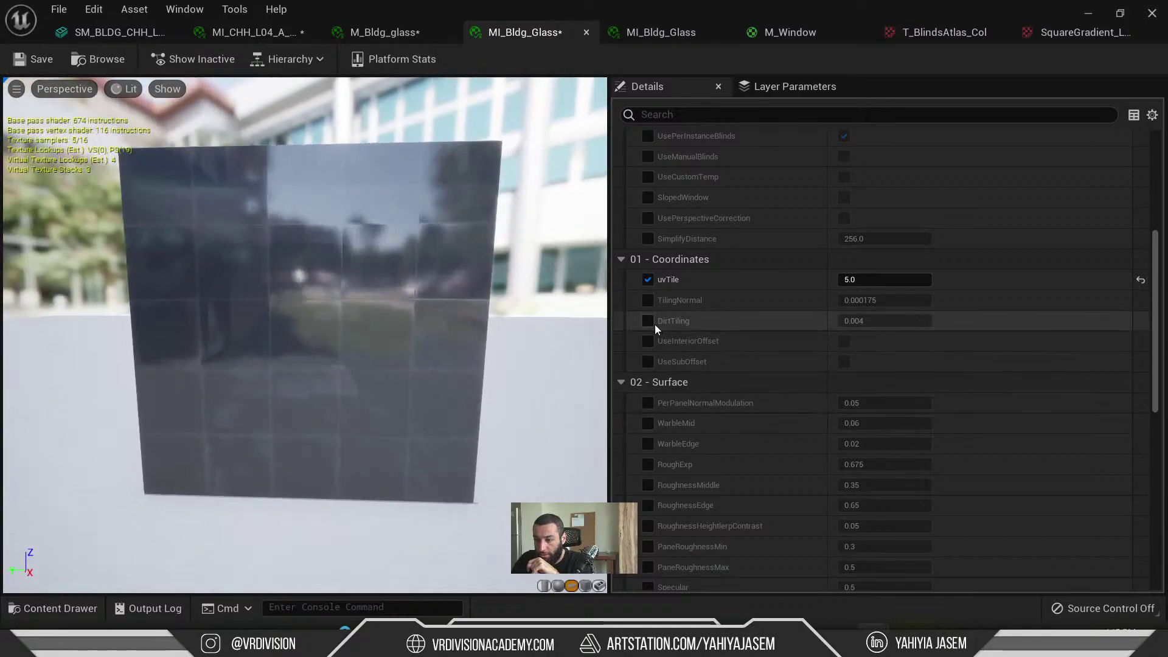
# - Enable the DirtTiling override in the 01 - Coordinates group and set it to 0.009
pyautogui.click(648, 321)
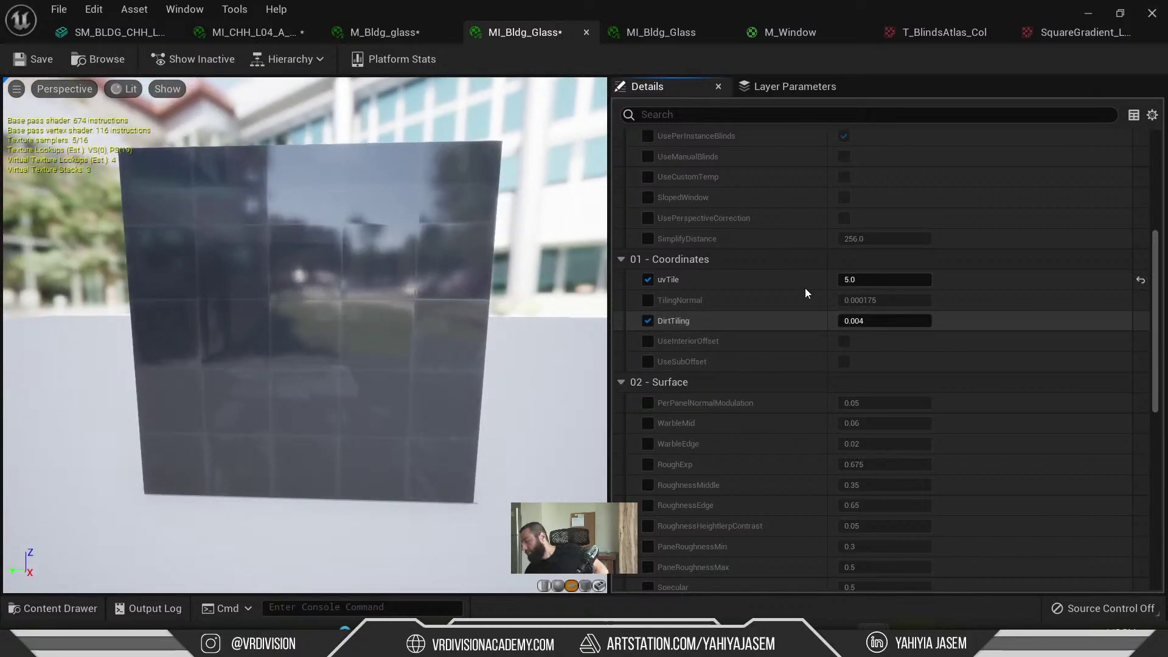
pyautogui.click(868, 320)
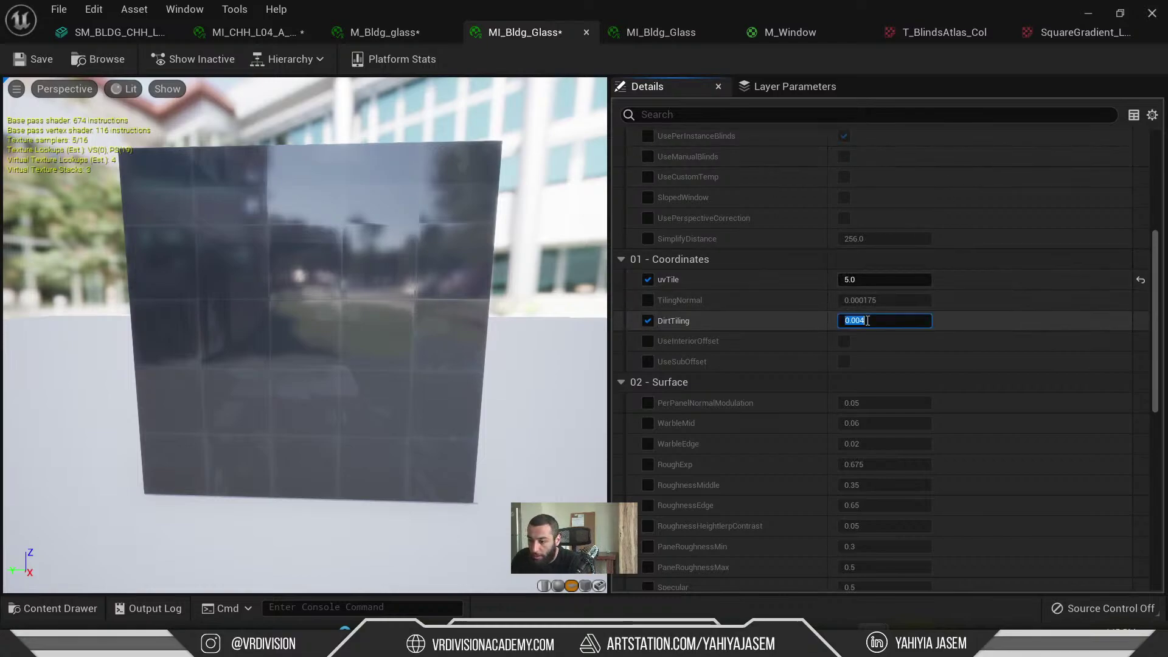
pyautogui.moveTo(868, 320); pyautogui.dragTo(862, 324)
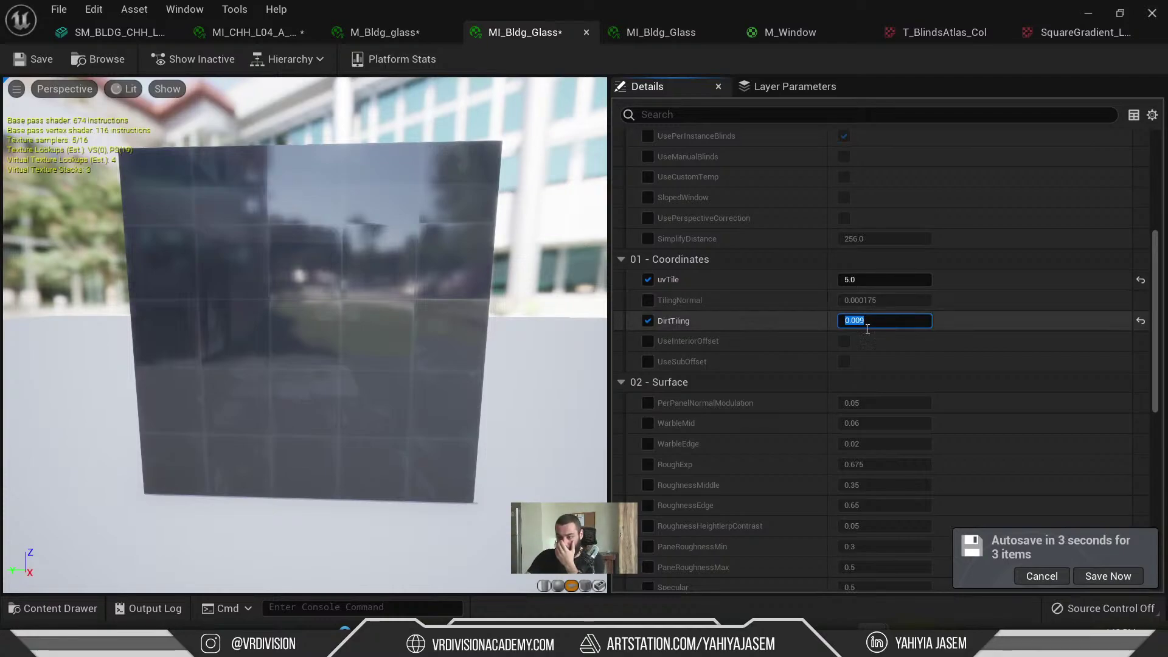
# - Try DirtTiling at 0.011, 0.01 and 0.07, and inspect the glass surface up close and at a steep angle
pyautogui.scroll(-2, 872, 351)
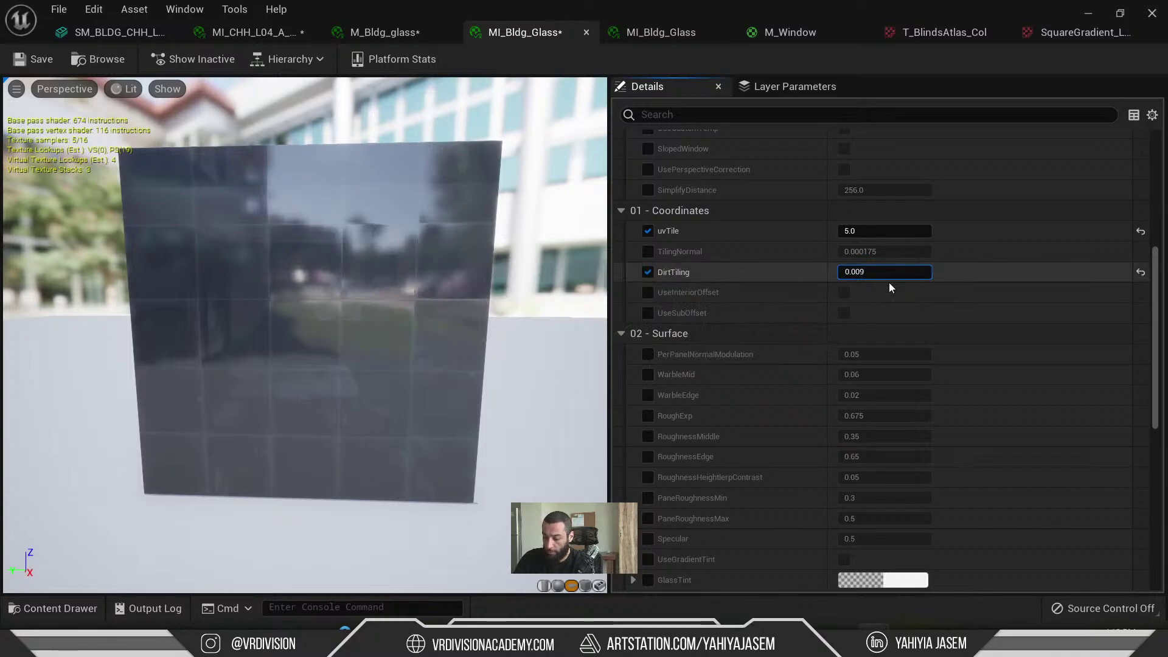
pyautogui.press('BackSpace')
pyautogui.press('BackSpace')
pyautogui.hotkey('ctrl', 'a')
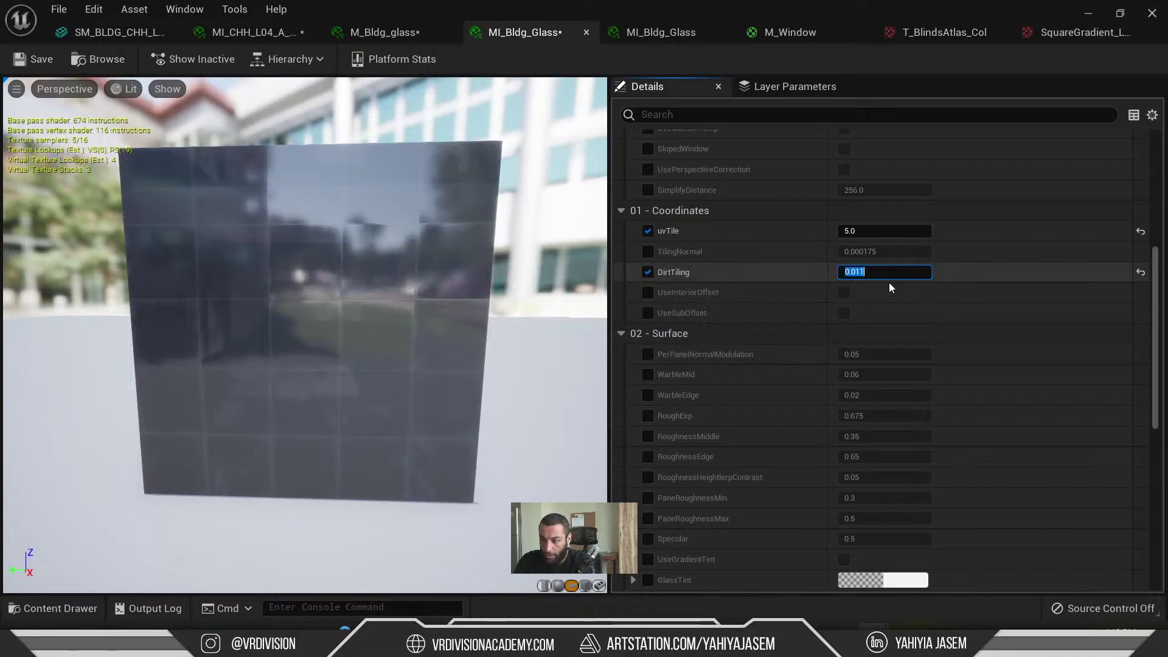
pyautogui.press('End')
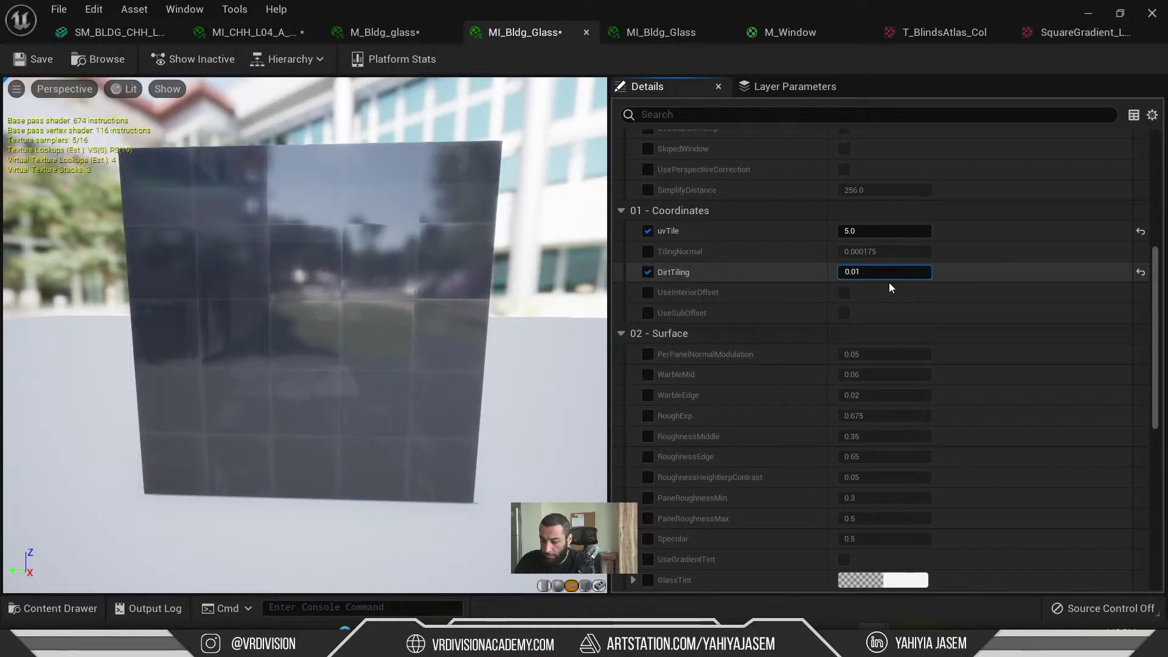
pyautogui.press('BackSpace')
pyautogui.write('7')
pyautogui.hotkey('ctrl', 'a')
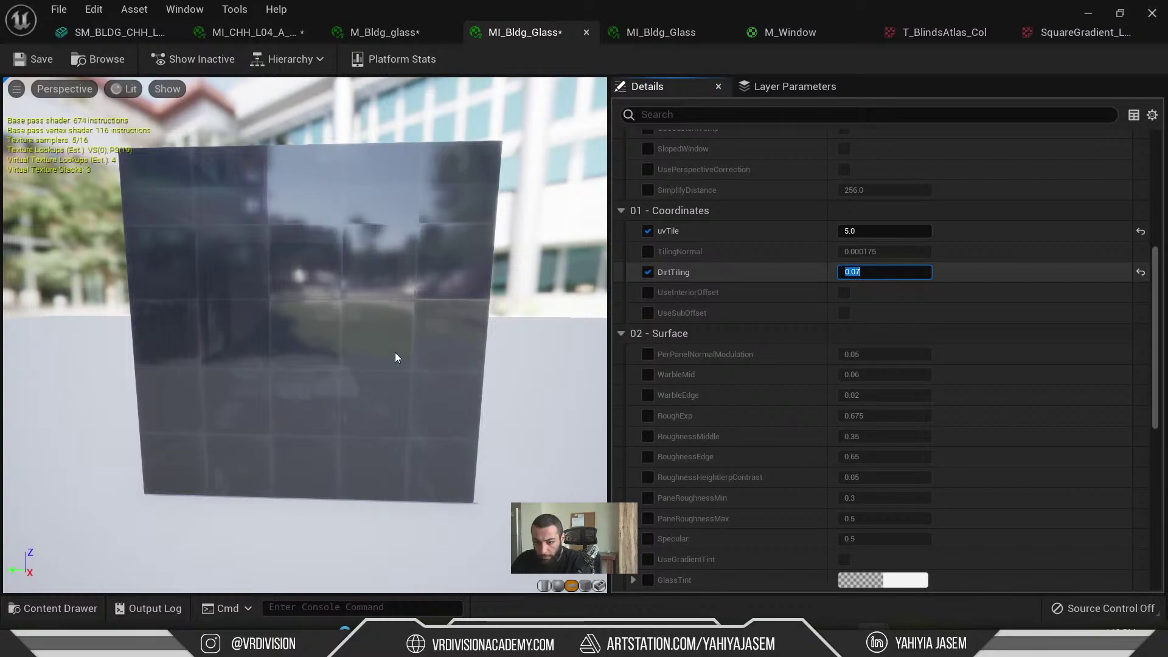
pyautogui.moveTo(368, 318); pyautogui.dragTo(387, 330)
pyautogui.moveTo(386, 326); pyautogui.dragTo(469, 472, button='right')
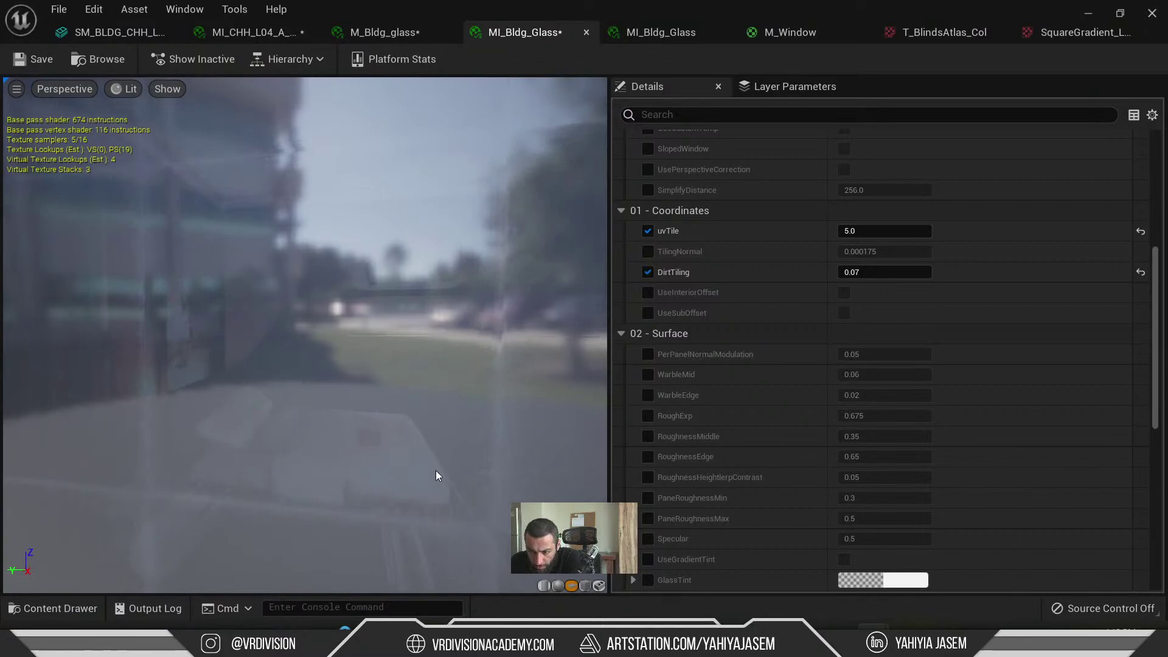
pyautogui.moveTo(435, 469); pyautogui.dragTo(518, 455)
pyautogui.moveTo(450, 389); pyautogui.dragTo(475, 411)
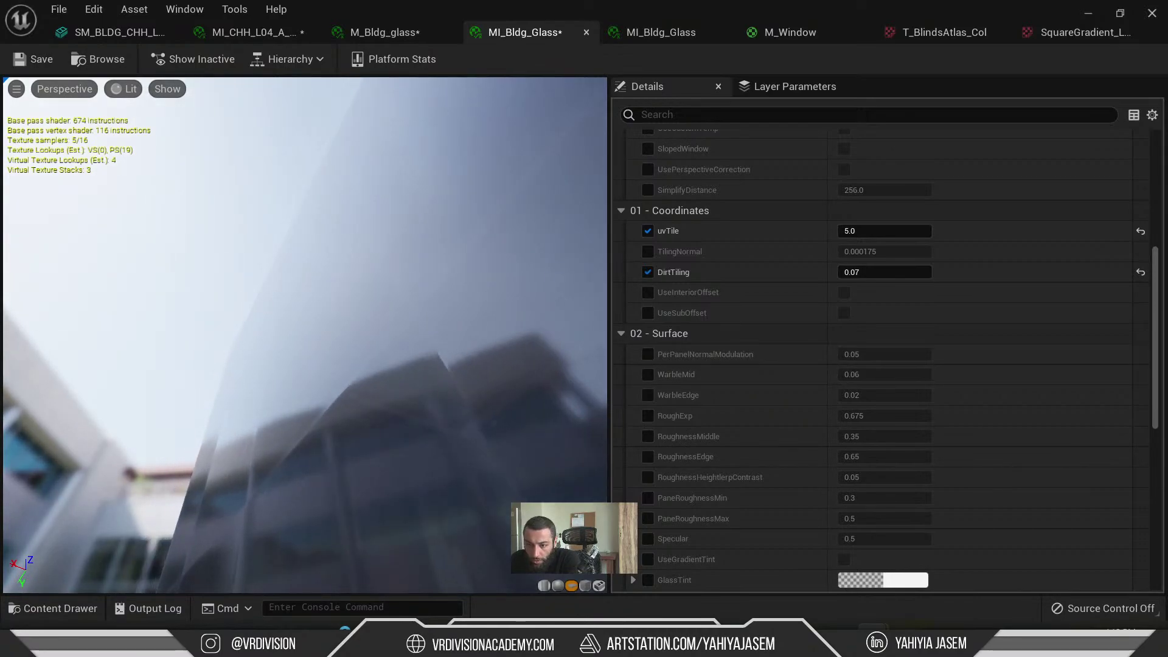
pyautogui.moveTo(446, 309); pyautogui.dragTo(420, 324)
# - Test DirtTiling at 0.1 and inspect the reflections on the glass panes up close
pyautogui.scroll(-3, 965, 364)
pyautogui.scroll(-4, 978, 371)
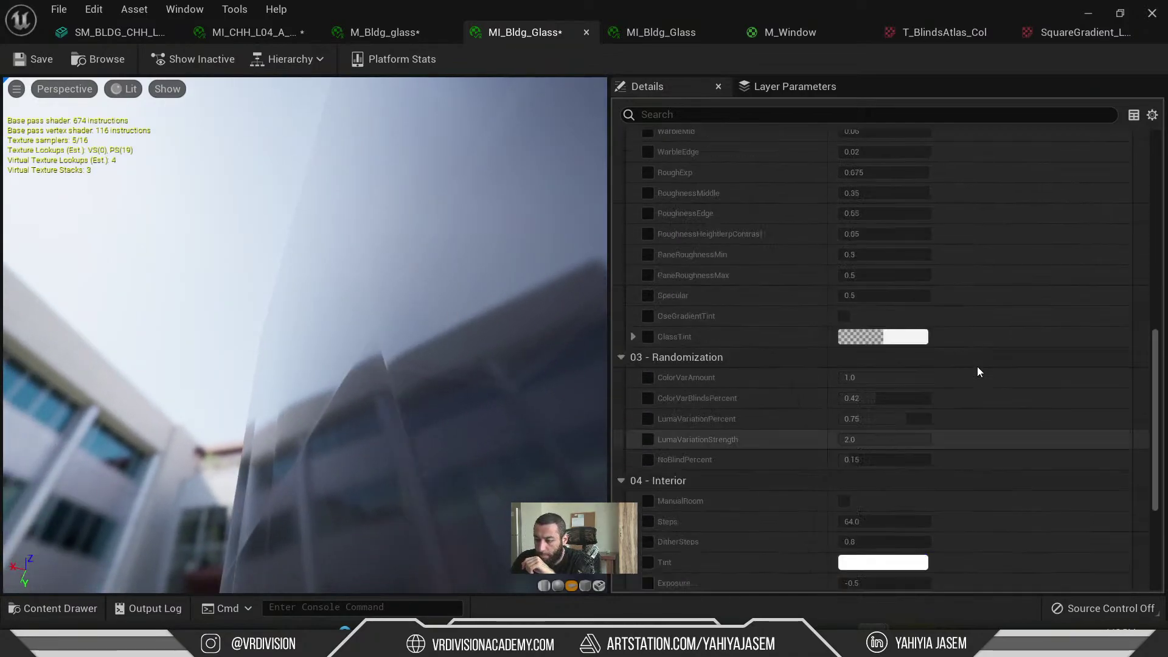
pyautogui.scroll(15, 979, 372)
pyautogui.scroll(-5, 980, 383)
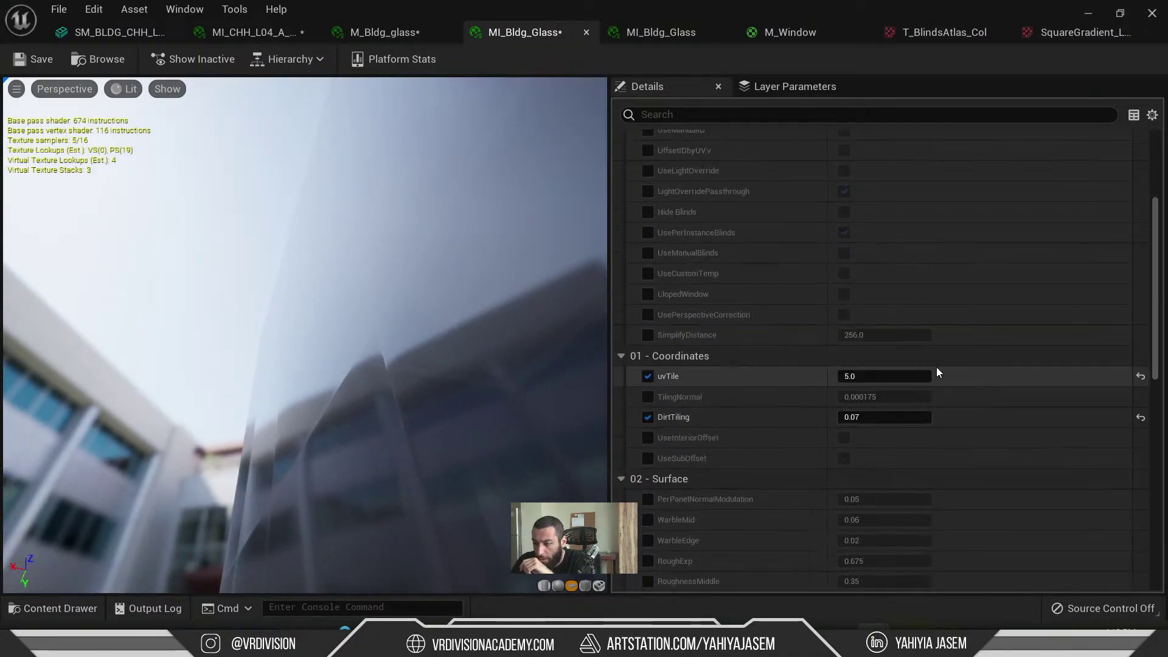
pyautogui.moveTo(576, 414); pyautogui.dragTo(557, 419)
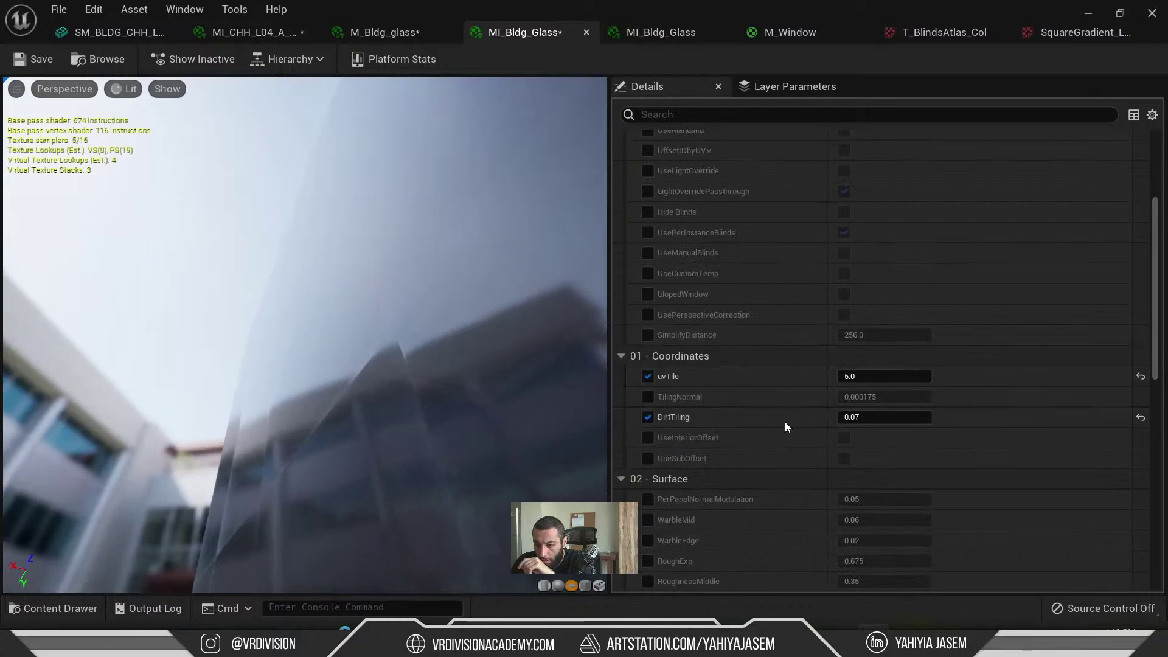
pyautogui.click(877, 419)
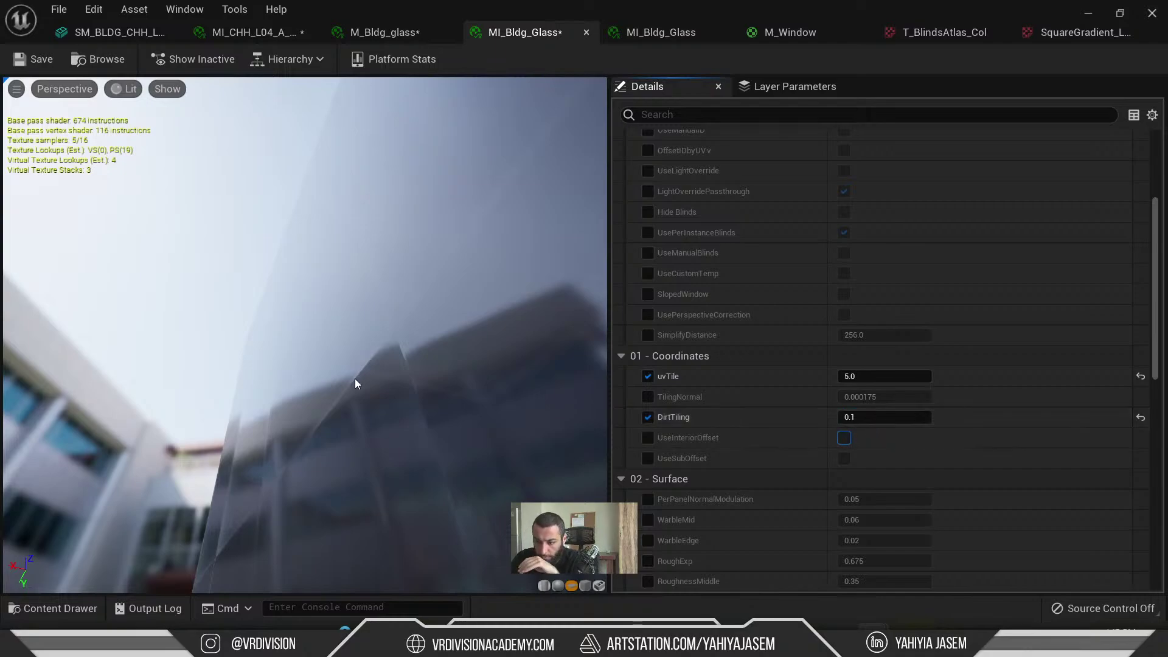
pyautogui.moveTo(355, 379); pyautogui.dragTo(355, 379, button='right')
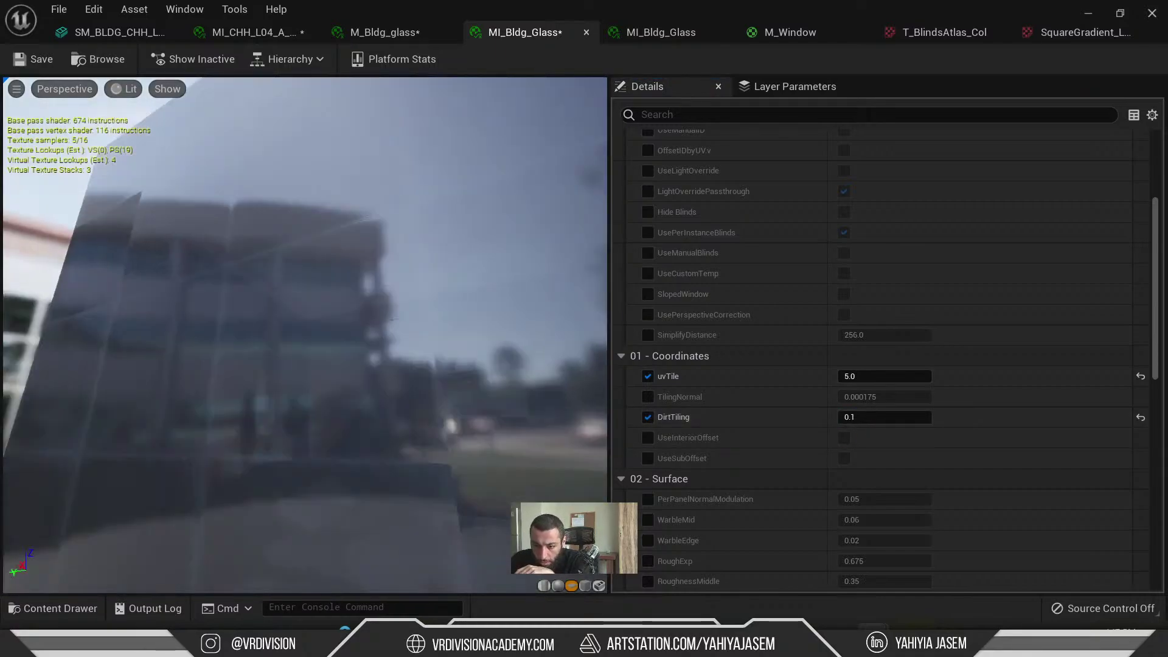
# - Test DirtTiling at 0.05, set it to 0.02, and view the whole glass panel from the front and from below
pyautogui.click(883, 417)
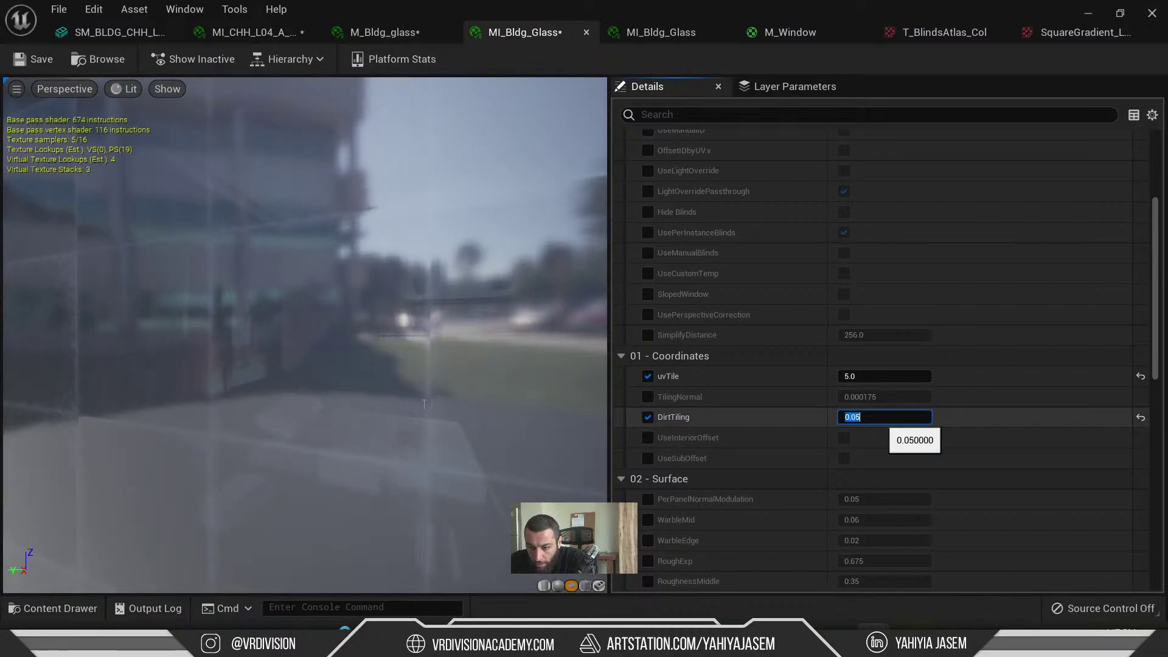
pyautogui.click(426, 449)
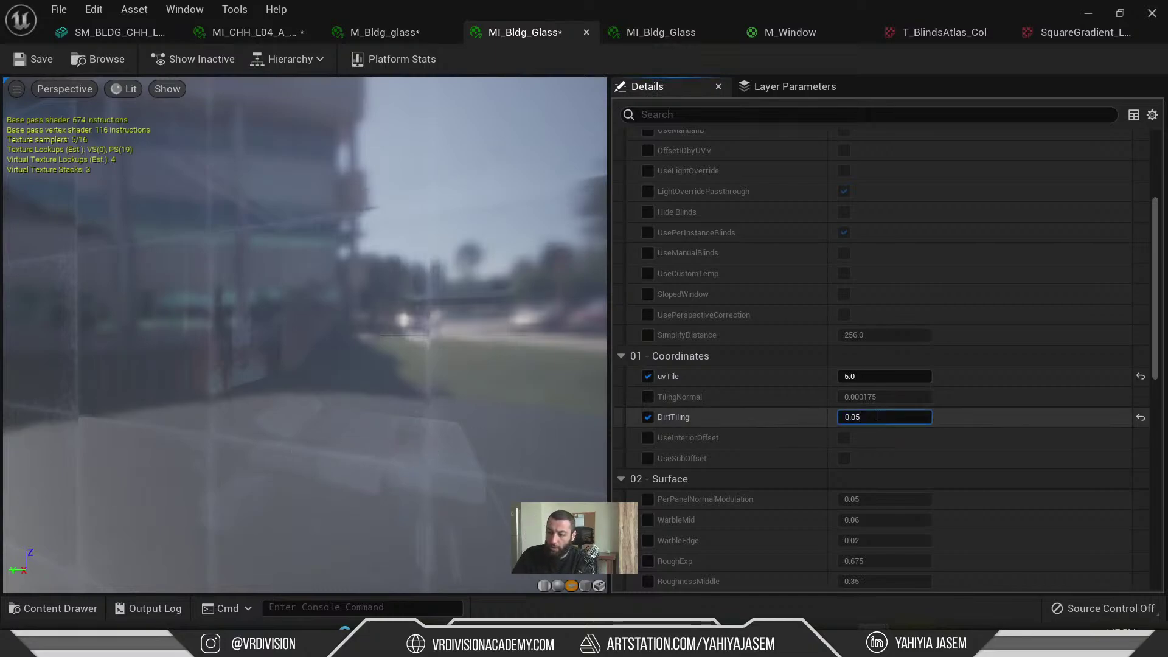
pyautogui.press('BackSpace')
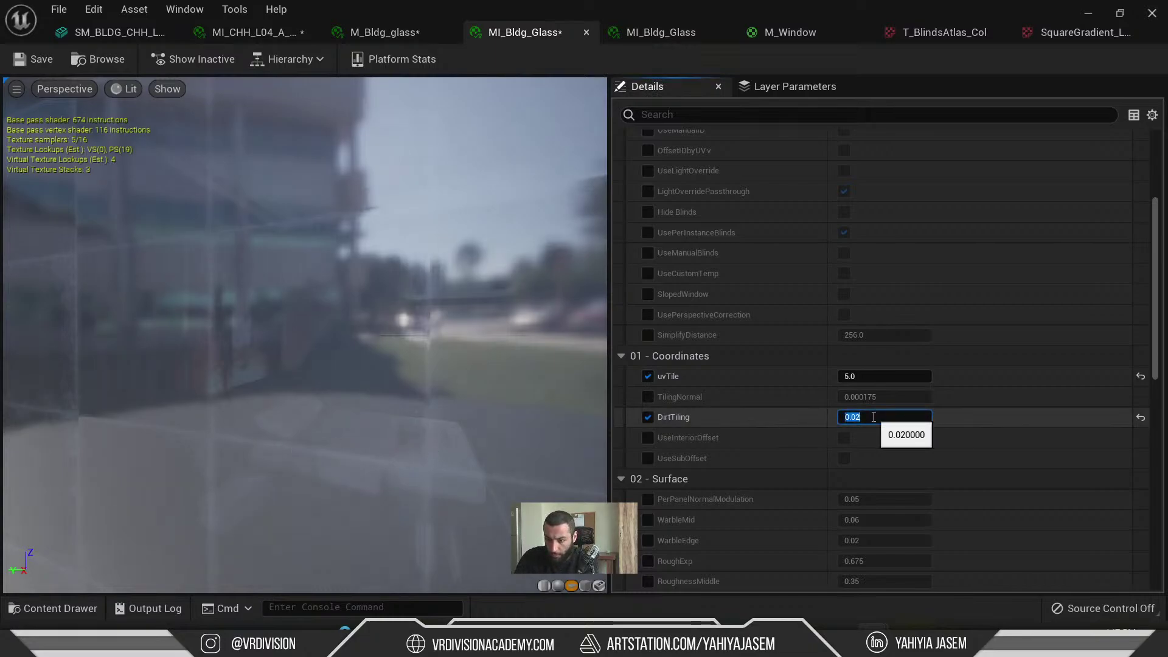
pyautogui.click(455, 412)
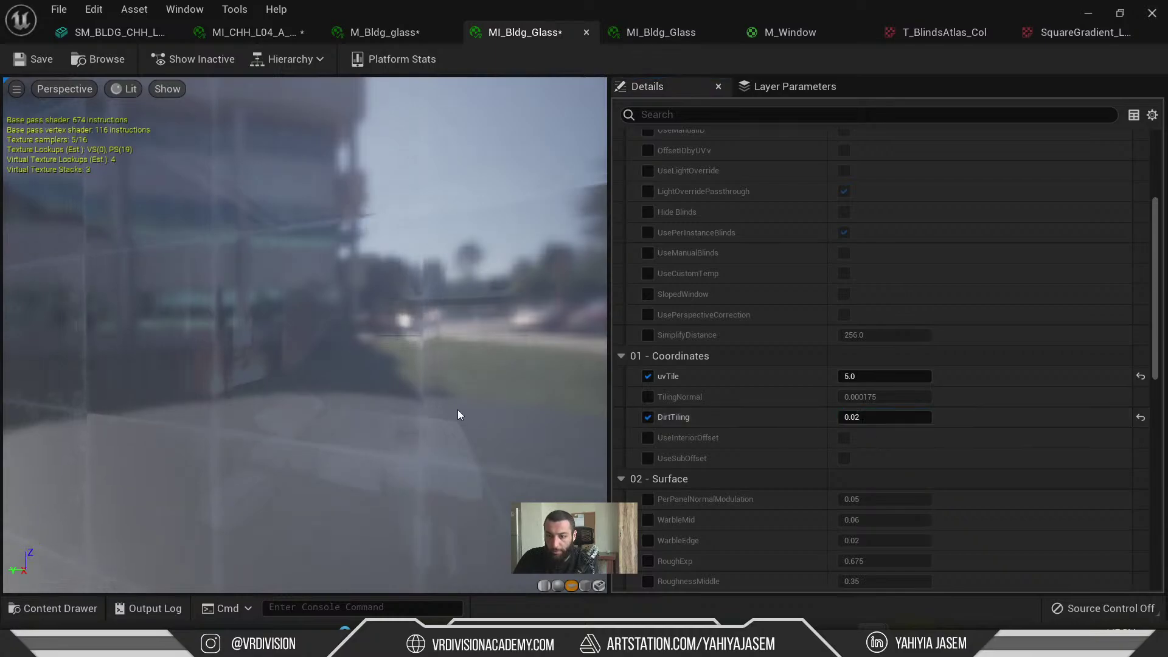
pyautogui.scroll(-3, 458, 410)
pyautogui.scroll(4, 447, 417)
pyautogui.moveTo(446, 416); pyautogui.dragTo(411, 416)
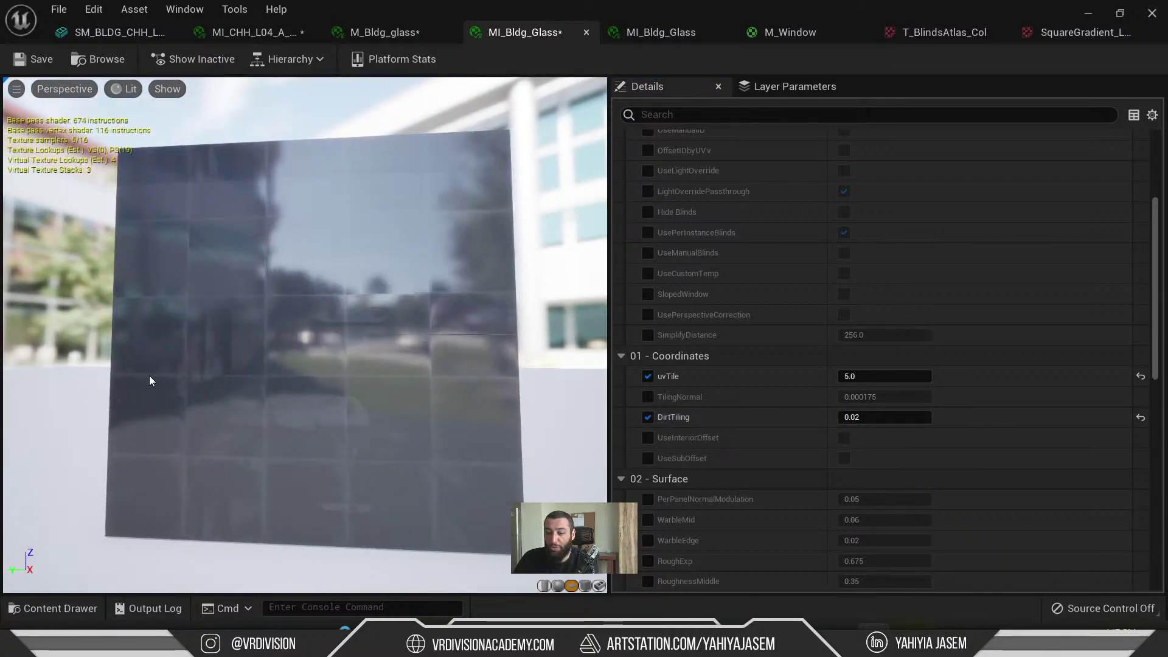
pyautogui.moveTo(151, 380); pyautogui.dragTo(225, 347)
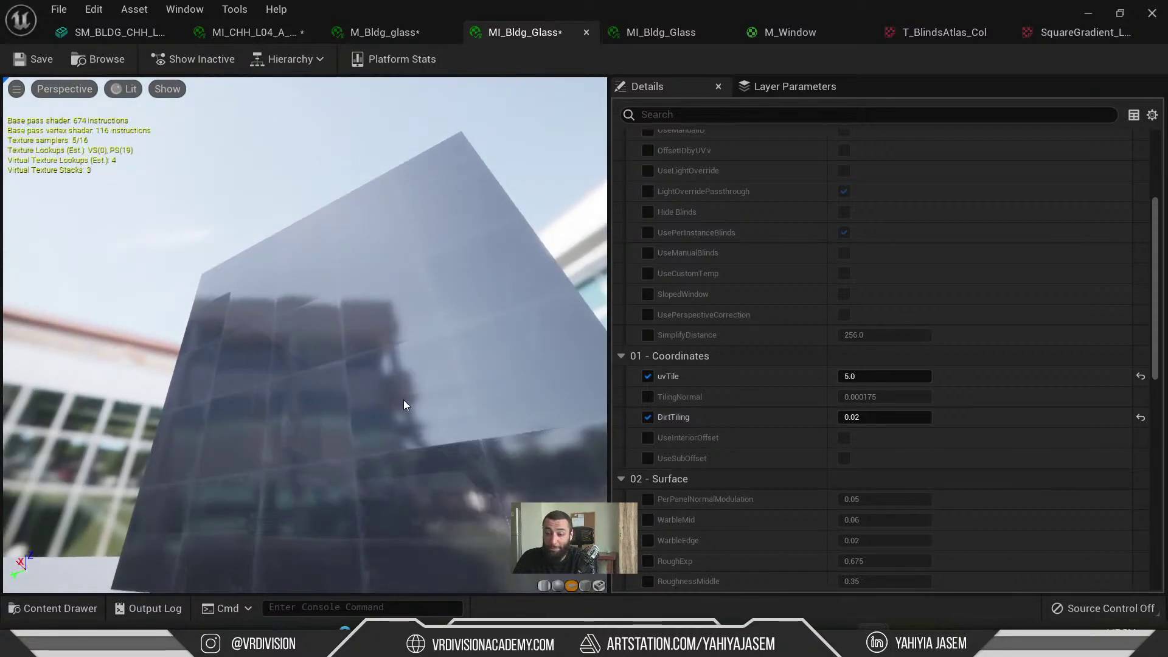
pyautogui.moveTo(405, 405); pyautogui.dragTo(378, 407)
pyautogui.scroll(-2, 870, 441)
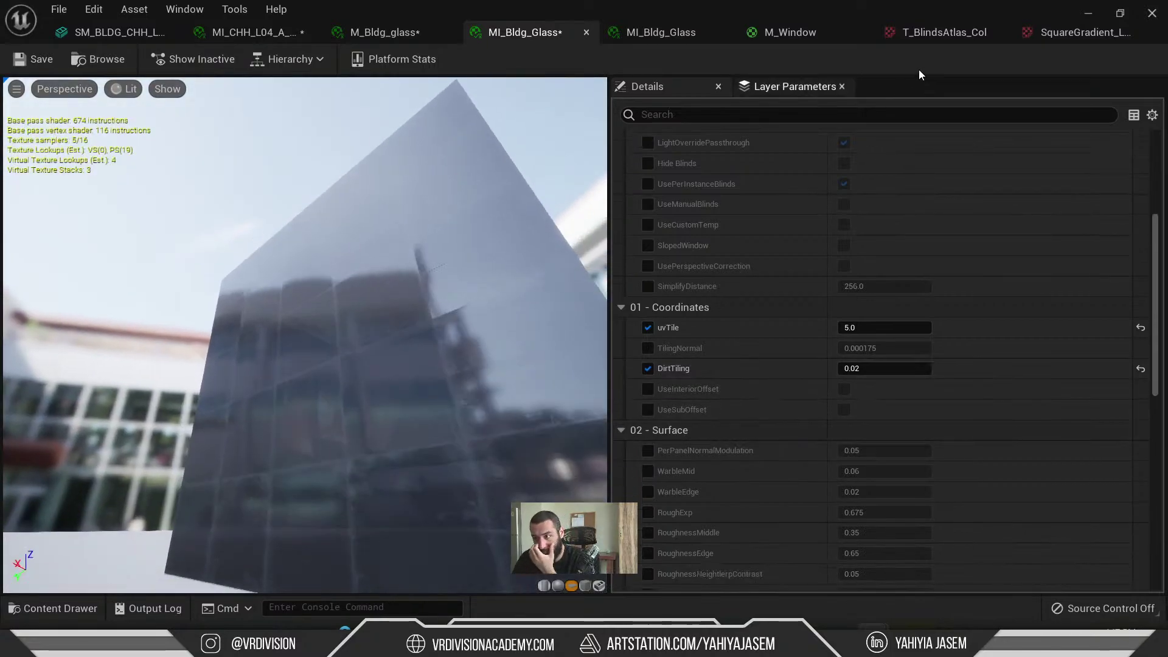
# - Close the SquareGradient and T_BlindsAtlas_Col texture assets
pyautogui.click(1034, 32)
pyautogui.click(962, 32)
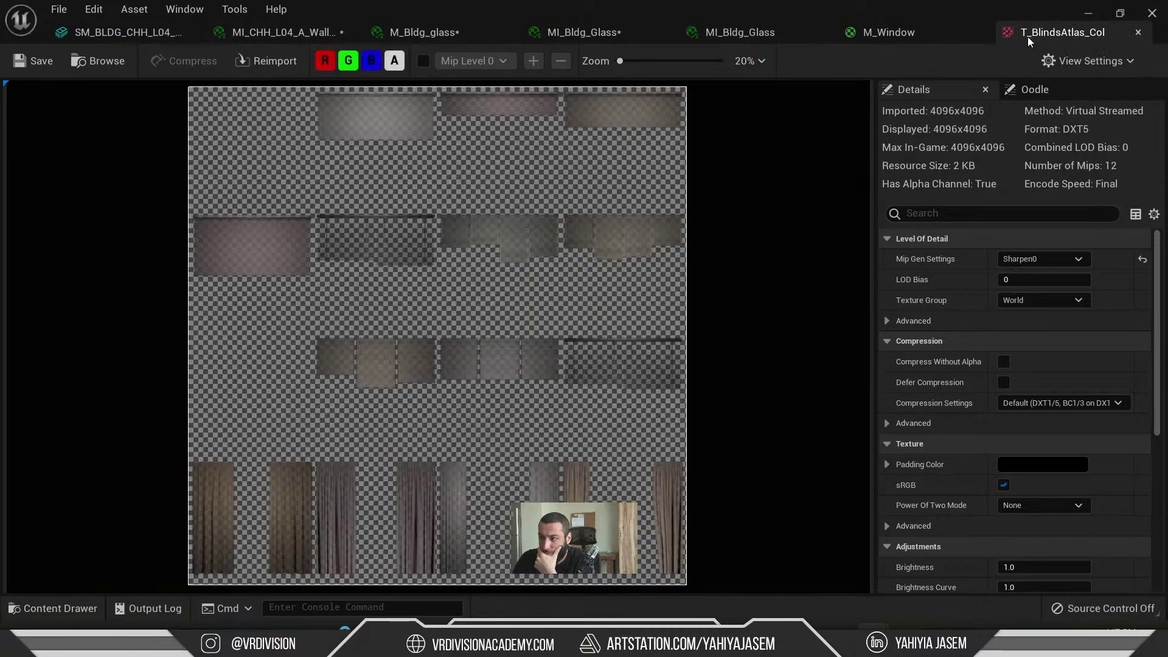
pyautogui.middleClick(1041, 33)
# - Open MPC_GlobalTextureControls from the BuildingMipBias node in M_Window and look through its expanded scalar parameters
pyautogui.scroll(-3, 814, 258)
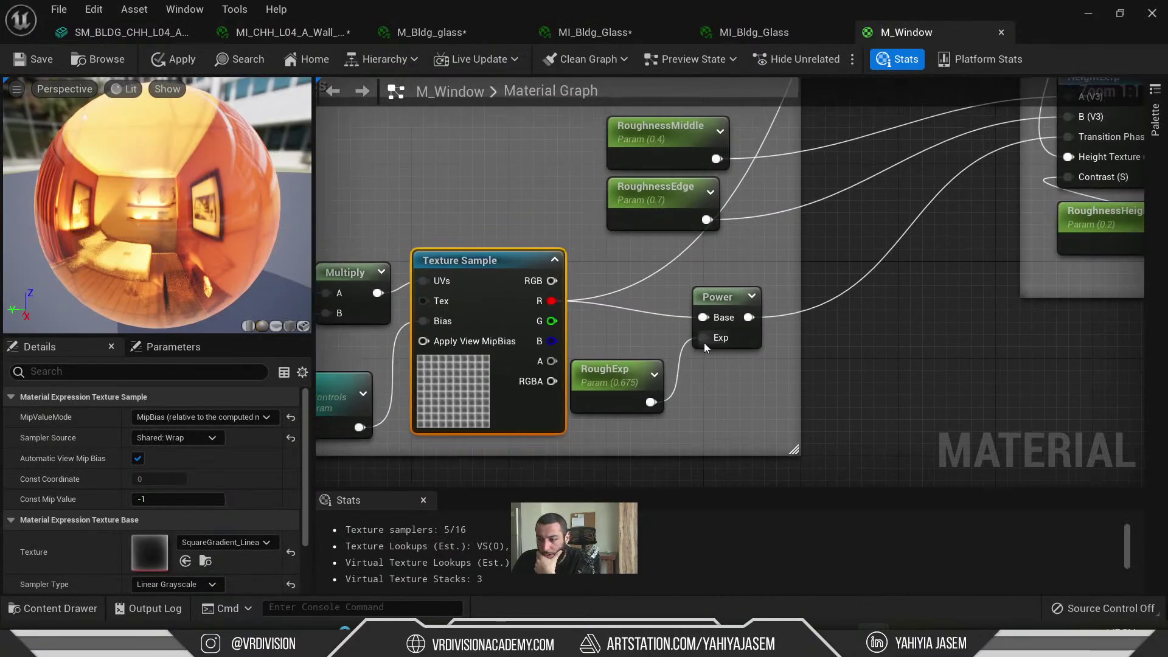
pyautogui.scroll(2, 454, 342)
pyautogui.click(441, 354)
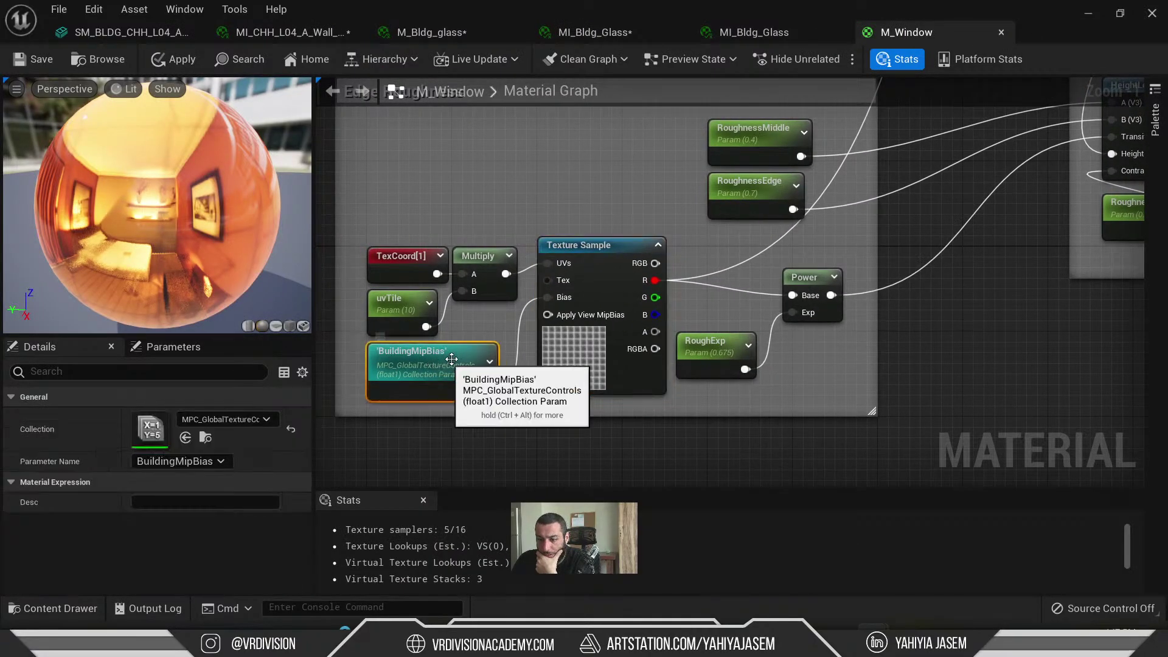
pyautogui.doubleClick(441, 354)
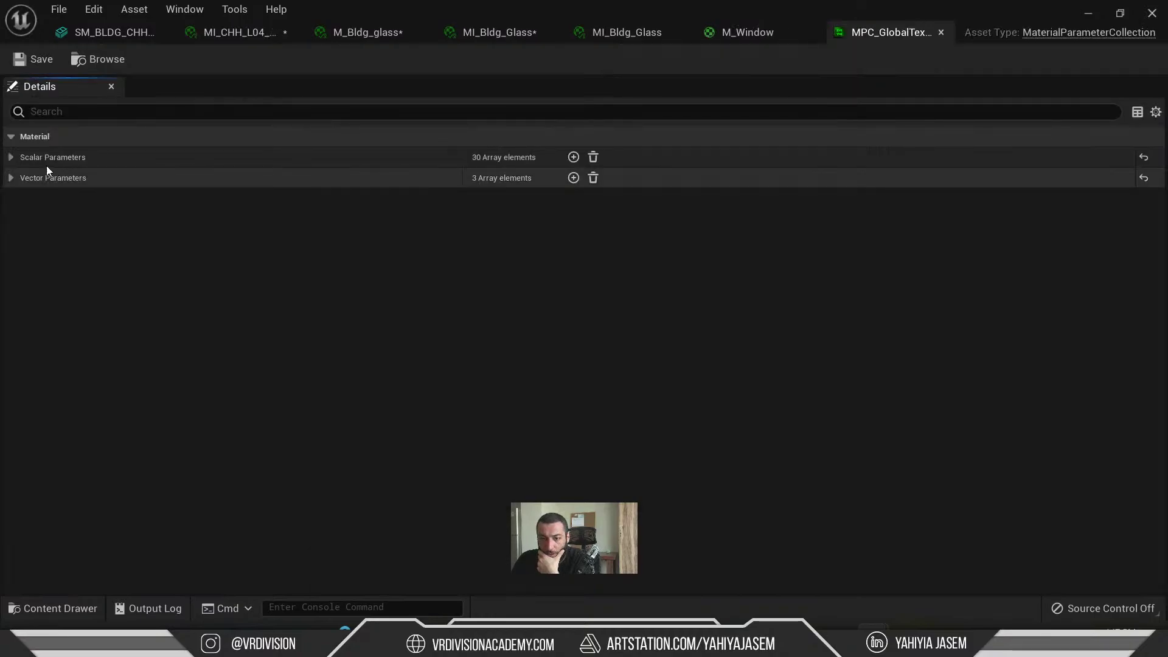
pyautogui.click(12, 157)
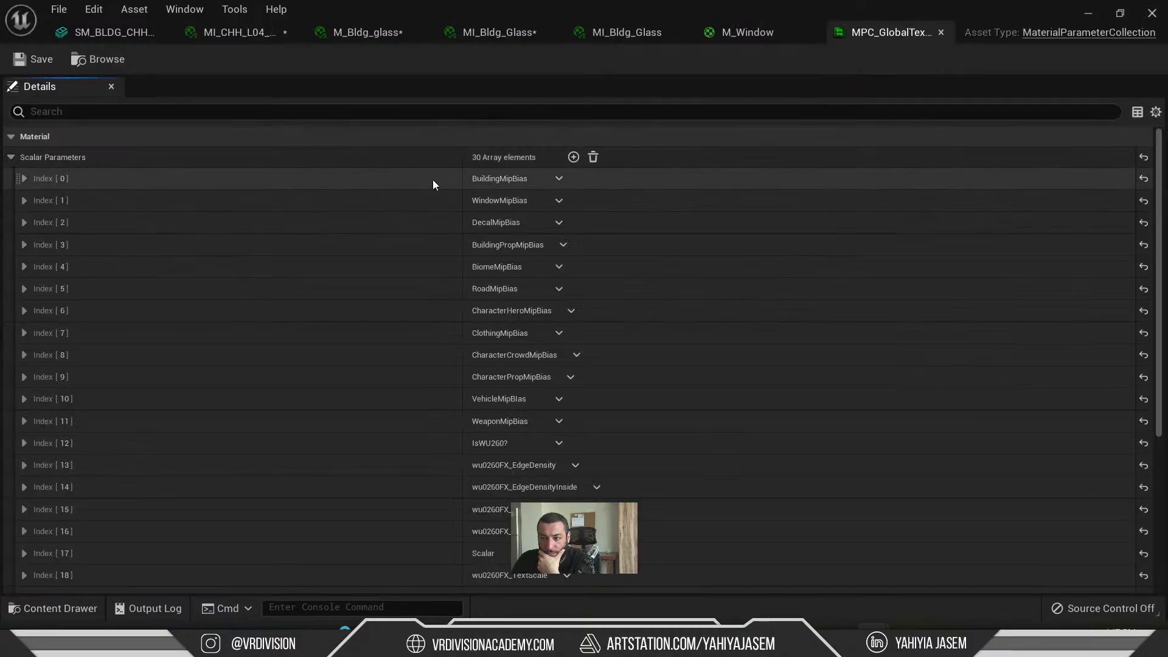
pyautogui.scroll(-5, 505, 207)
pyautogui.scroll(5, 495, 224)
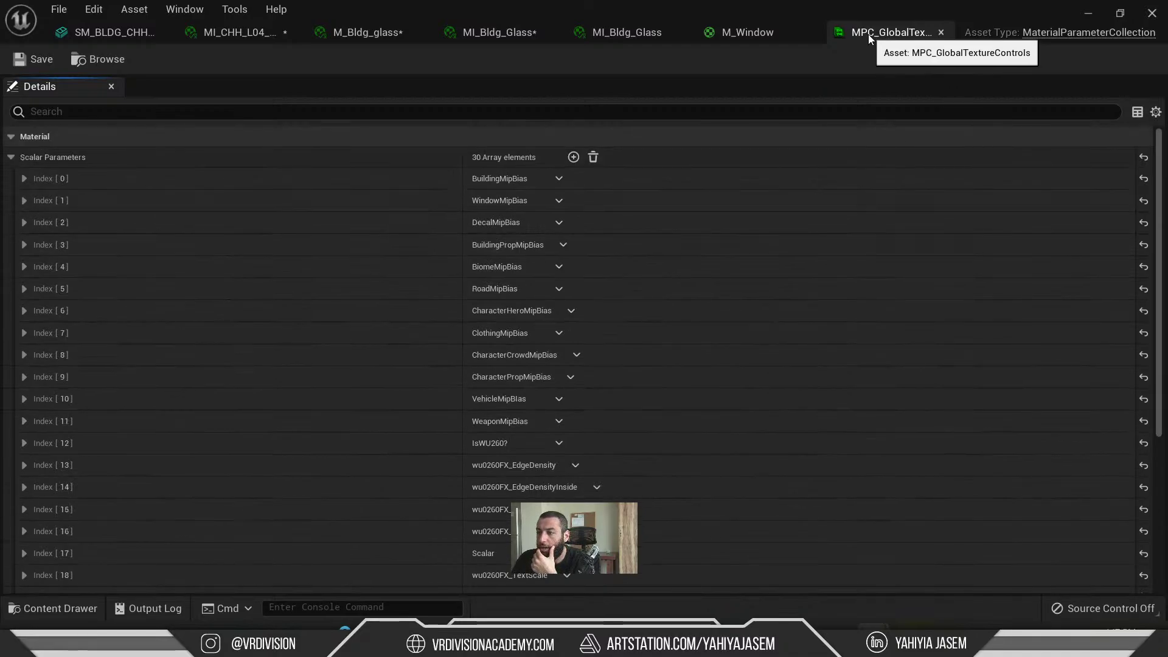
# - Locate the Material Parameter Collection type among the assets that can be created in the CH folder, without creating one
pyautogui.click(114, 38)
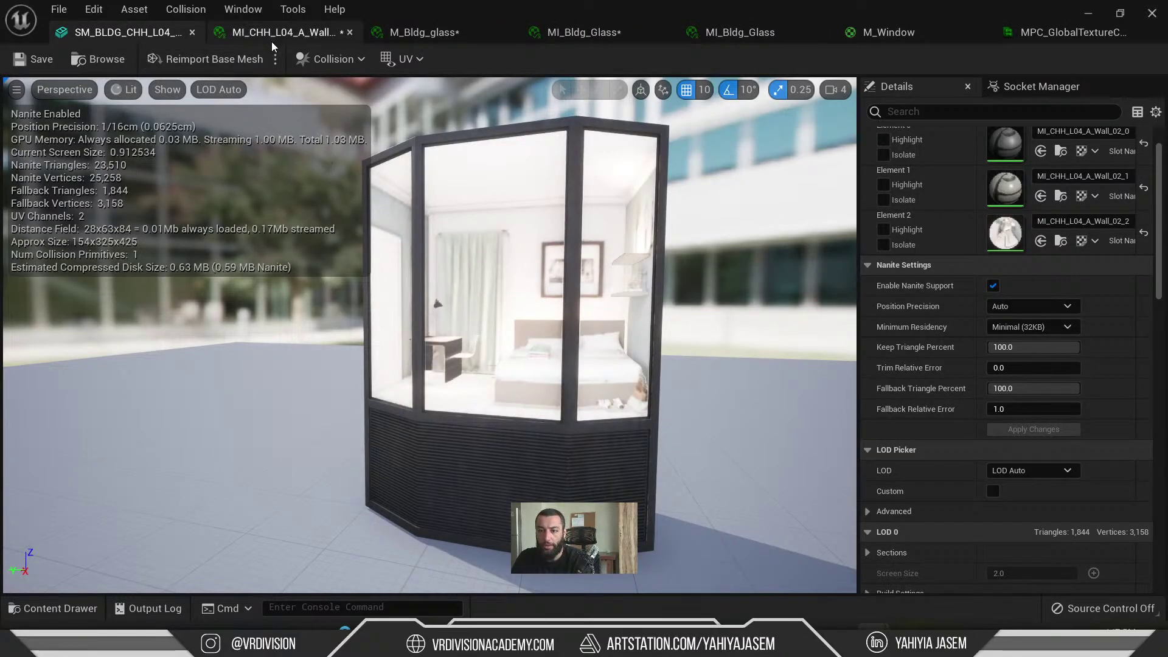
pyautogui.hotkey('ctrl', 'space')
pyautogui.rightClick(739, 502)
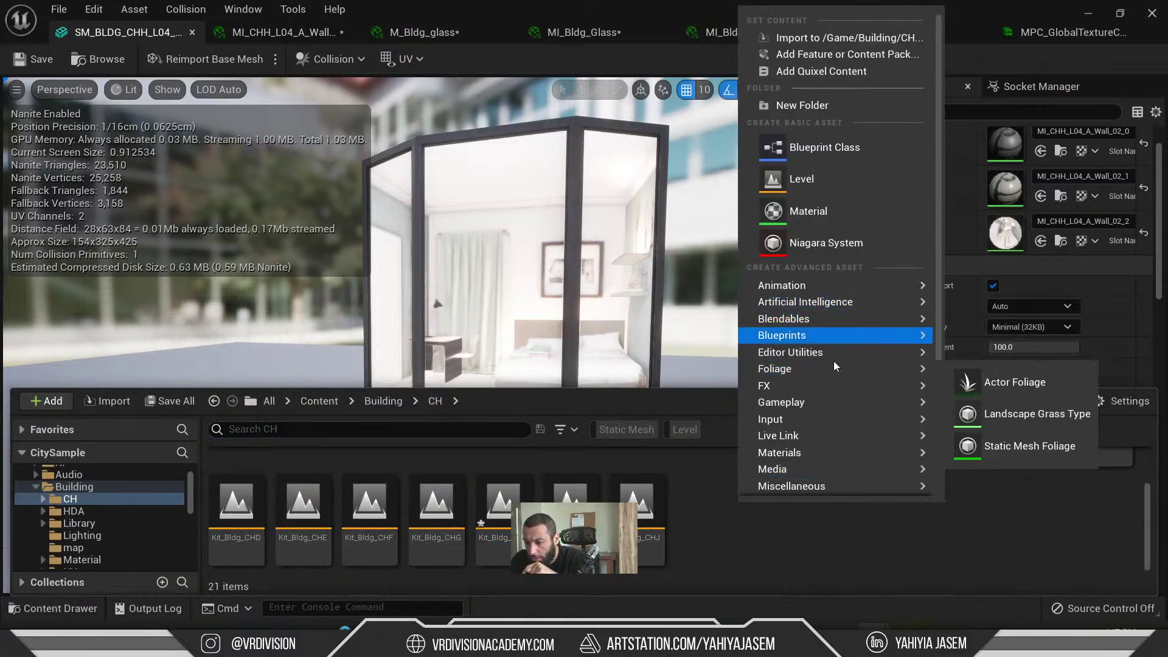
pyautogui.moveTo(833, 362)
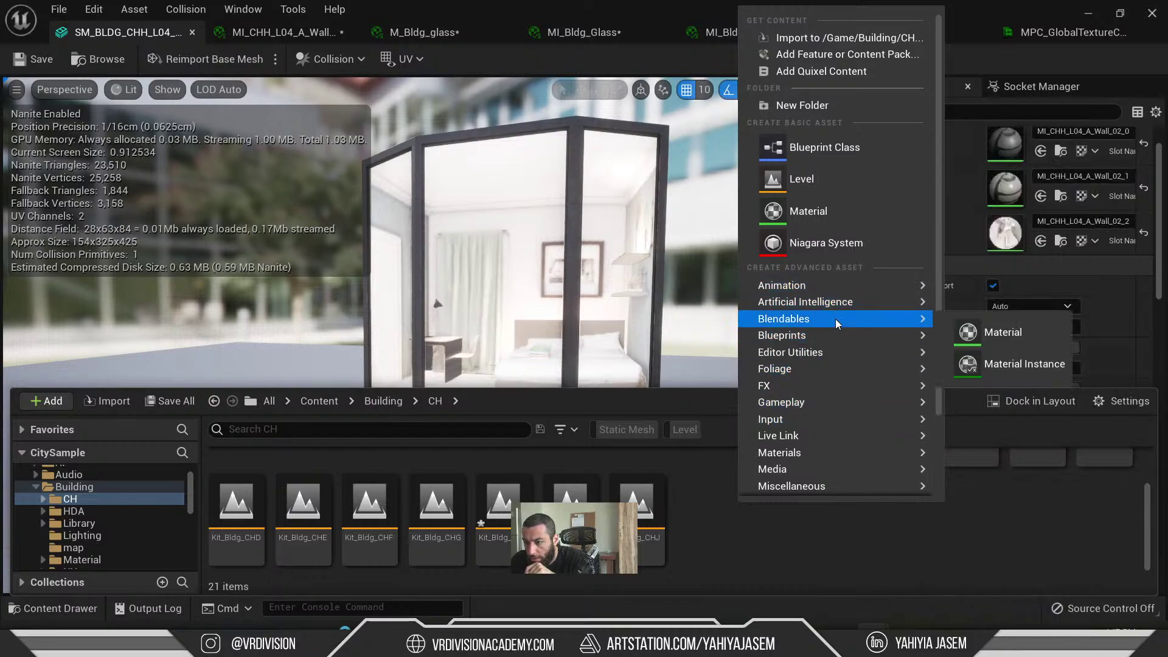
pyautogui.moveTo(828, 409)
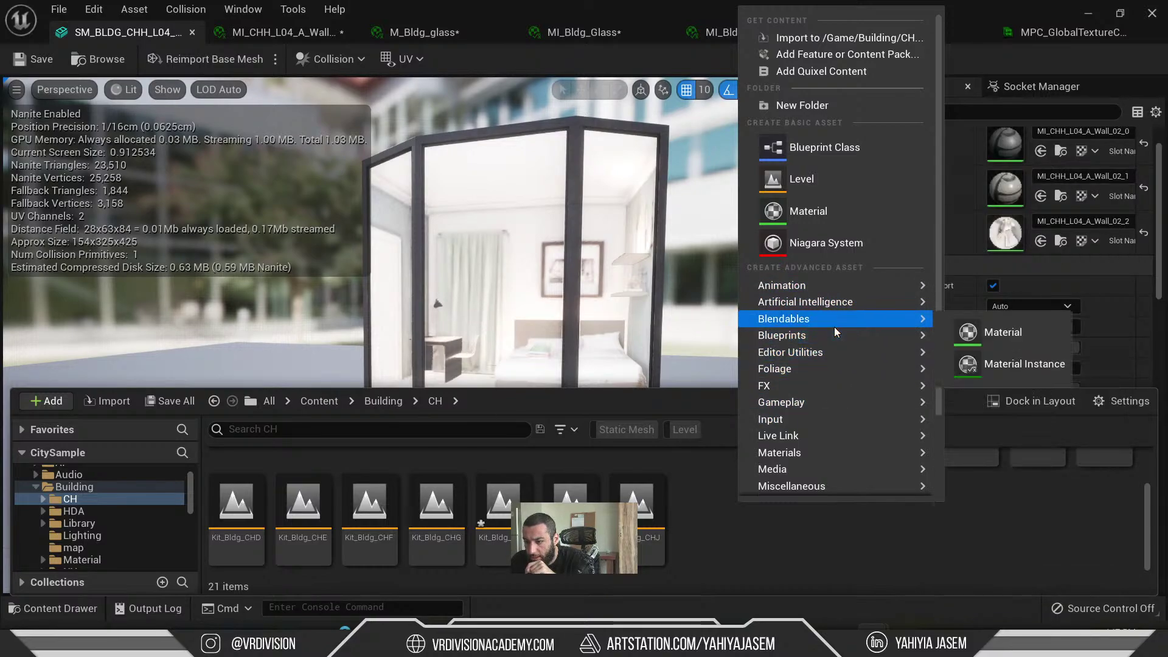
pyautogui.scroll(-2, 841, 418)
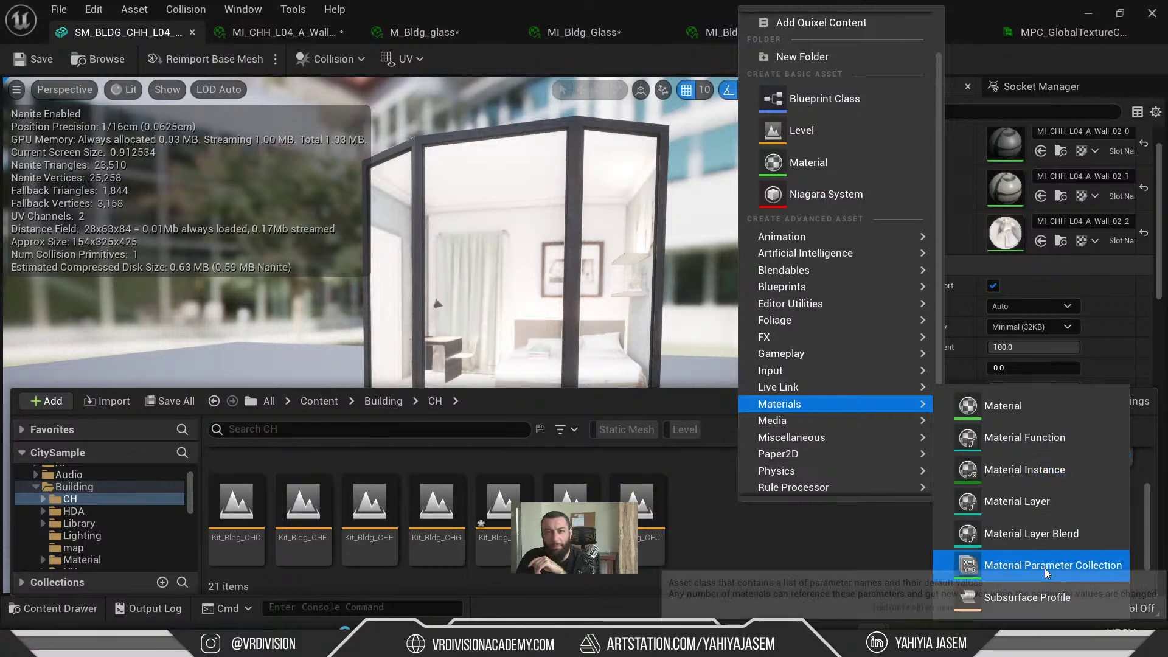
pyautogui.click(825, 554)
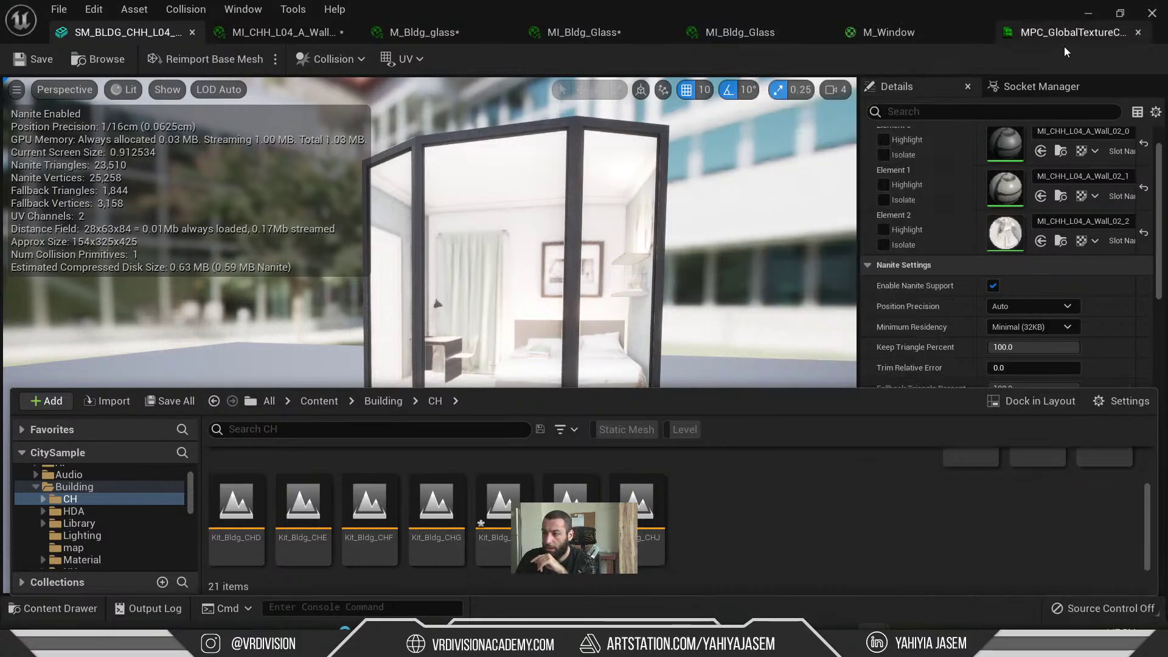
# - Move the BuildingMipBias node slightly down in the M_Window graph and examine its link to the Texture Sample's Bias input
pyautogui.click(899, 31)
pyautogui.click(454, 341)
pyautogui.click(461, 397)
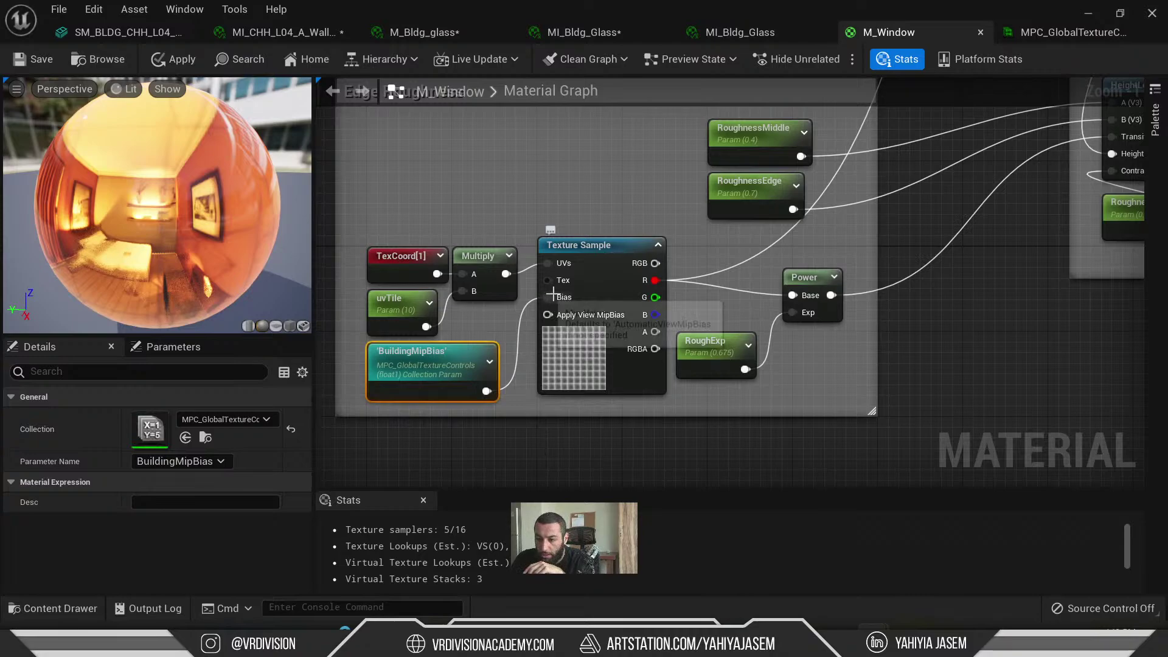
pyautogui.moveTo(460, 383)
pyautogui.mouseDown()
pyautogui.moveTo(459, 436)
pyautogui.moveTo(459, 394)
pyautogui.mouseUp()
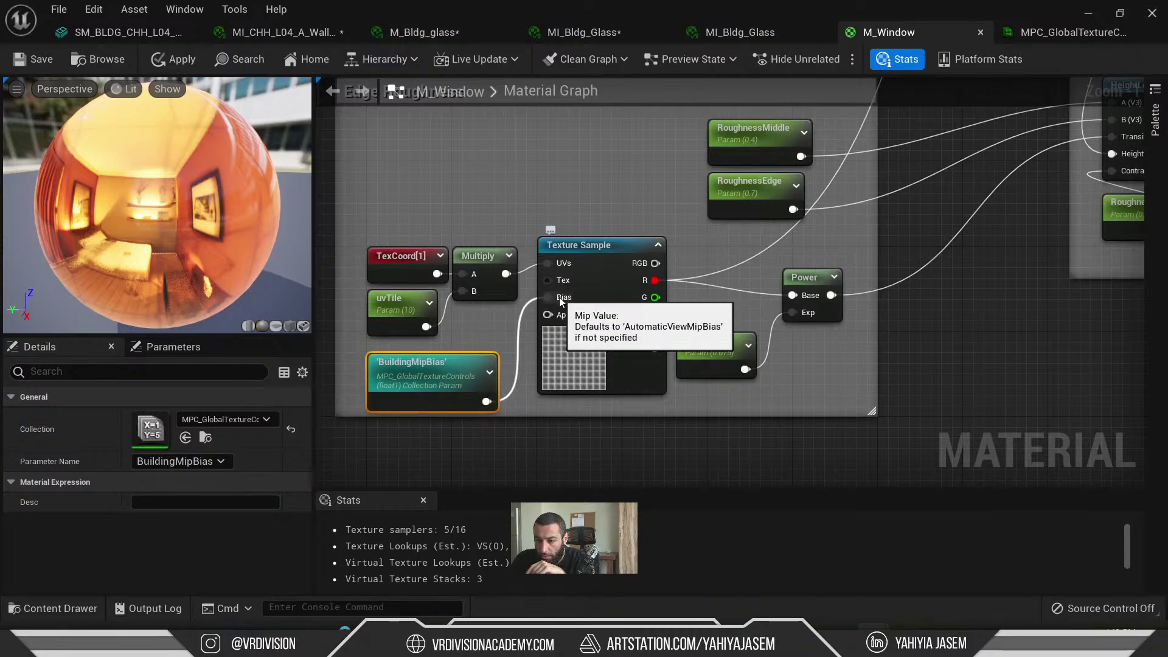
# - Open MPC_GlobalTextureControls and inspect the BuildingMipBias, WindowMipBias and DecalMipBias scalar parameters one by one
pyautogui.doubleClick(157, 437)
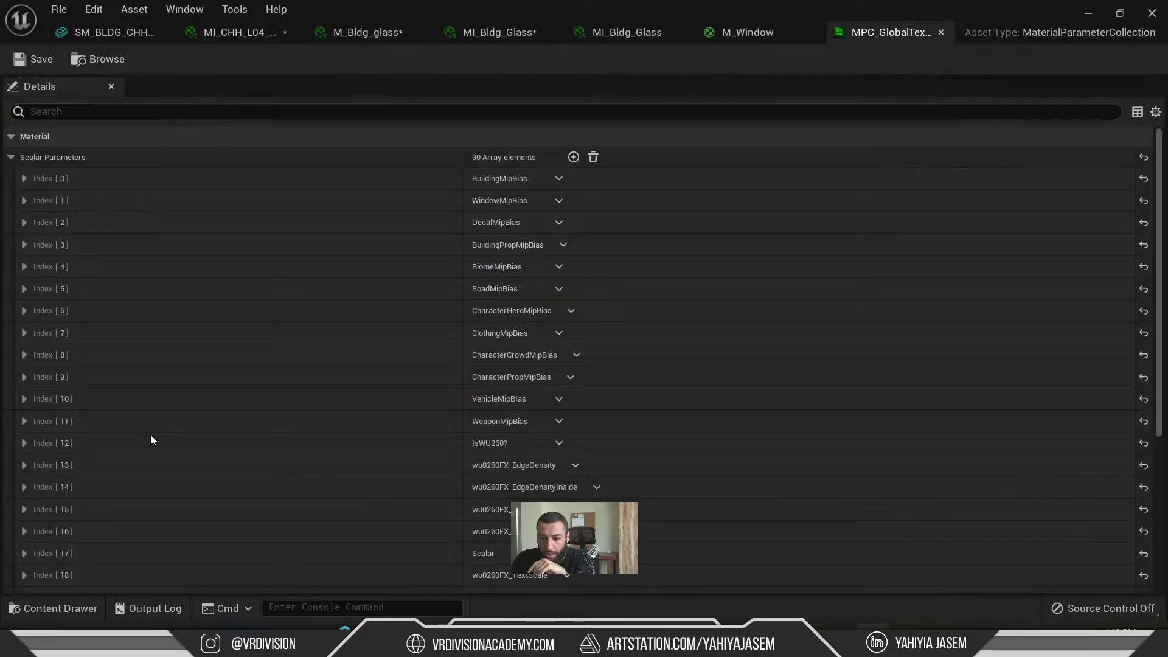
pyautogui.scroll(-4, 107, 231)
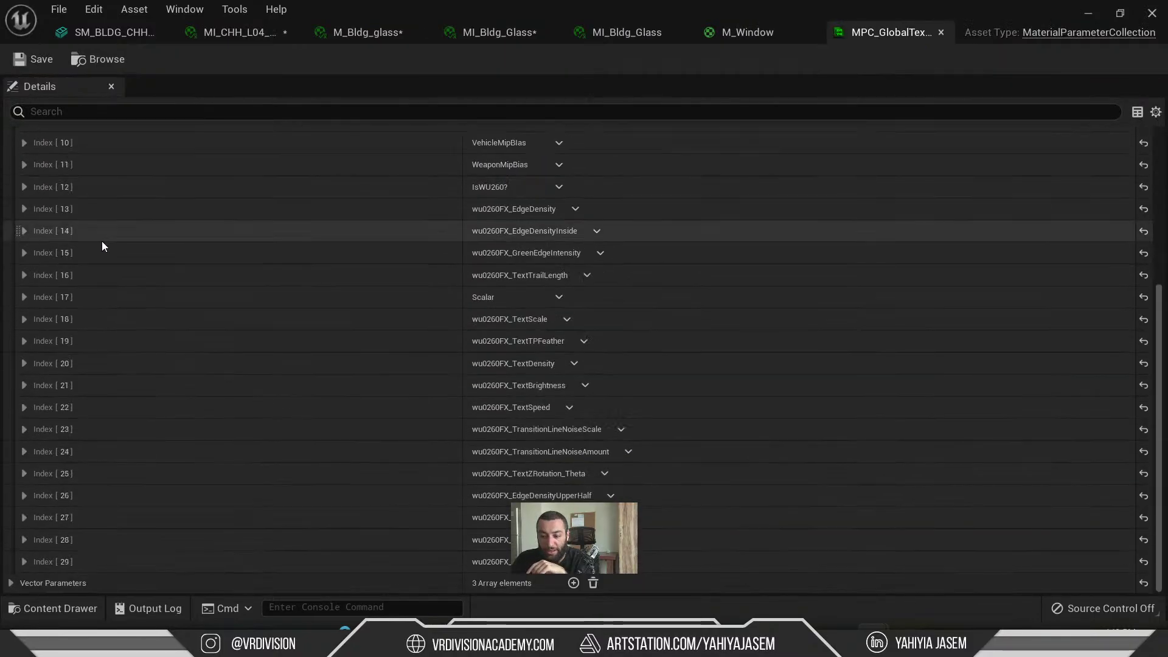
pyautogui.scroll(5, 101, 241)
pyautogui.click(23, 179)
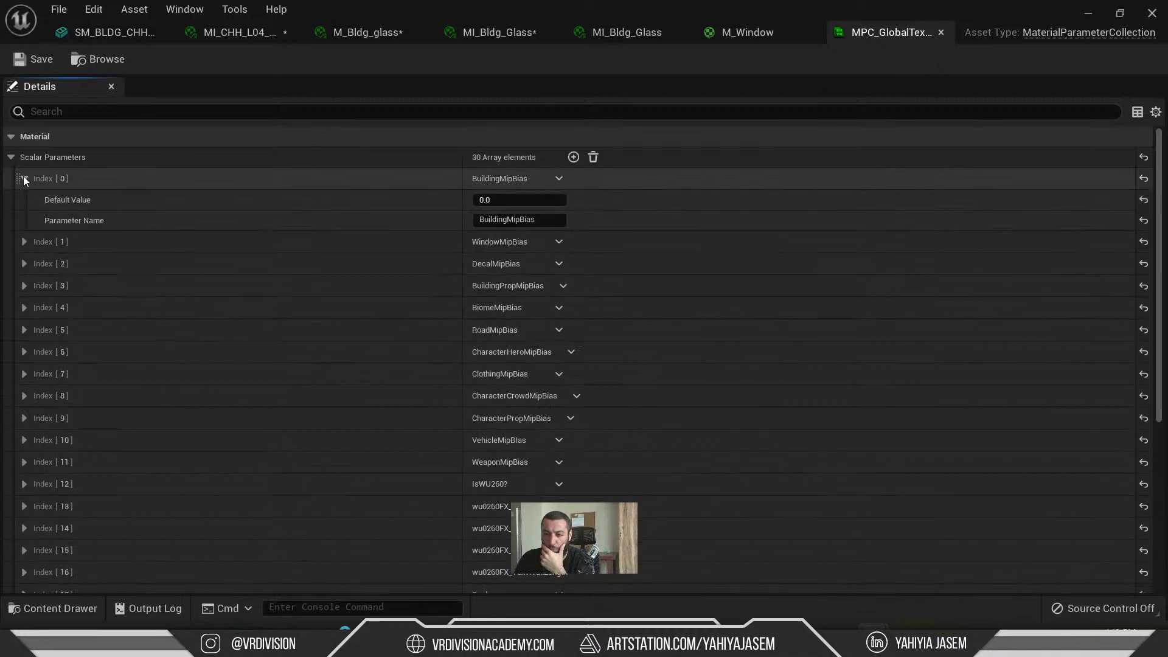
pyautogui.click(23, 178)
pyautogui.click(24, 200)
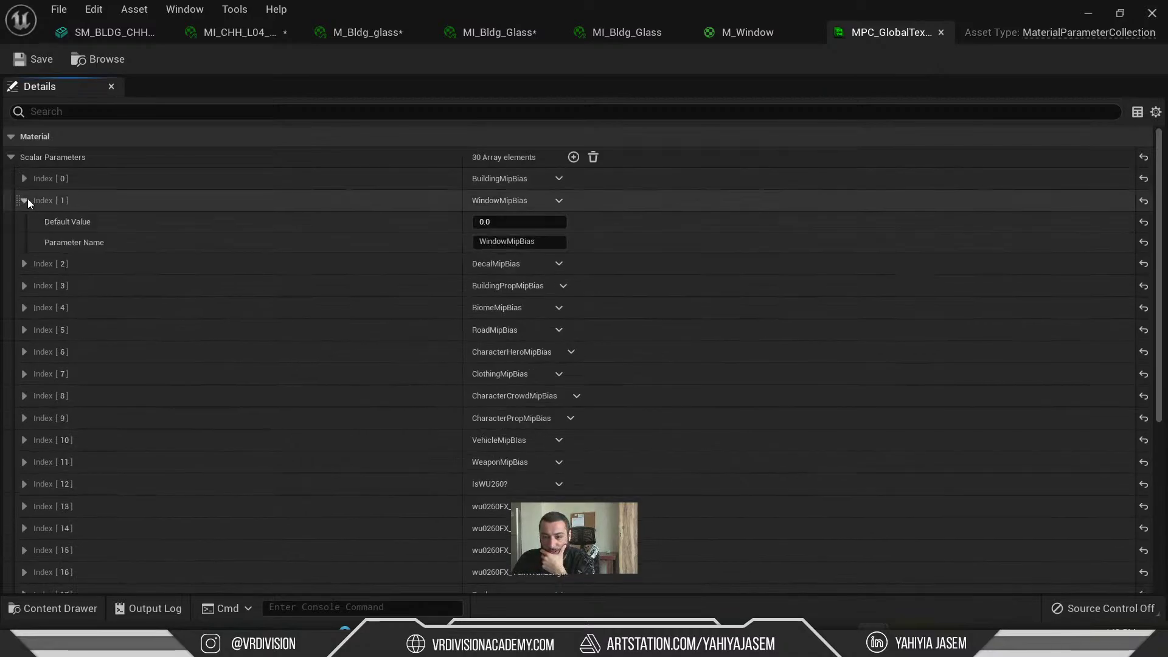
pyautogui.click(24, 201)
pyautogui.click(24, 222)
pyautogui.click(23, 223)
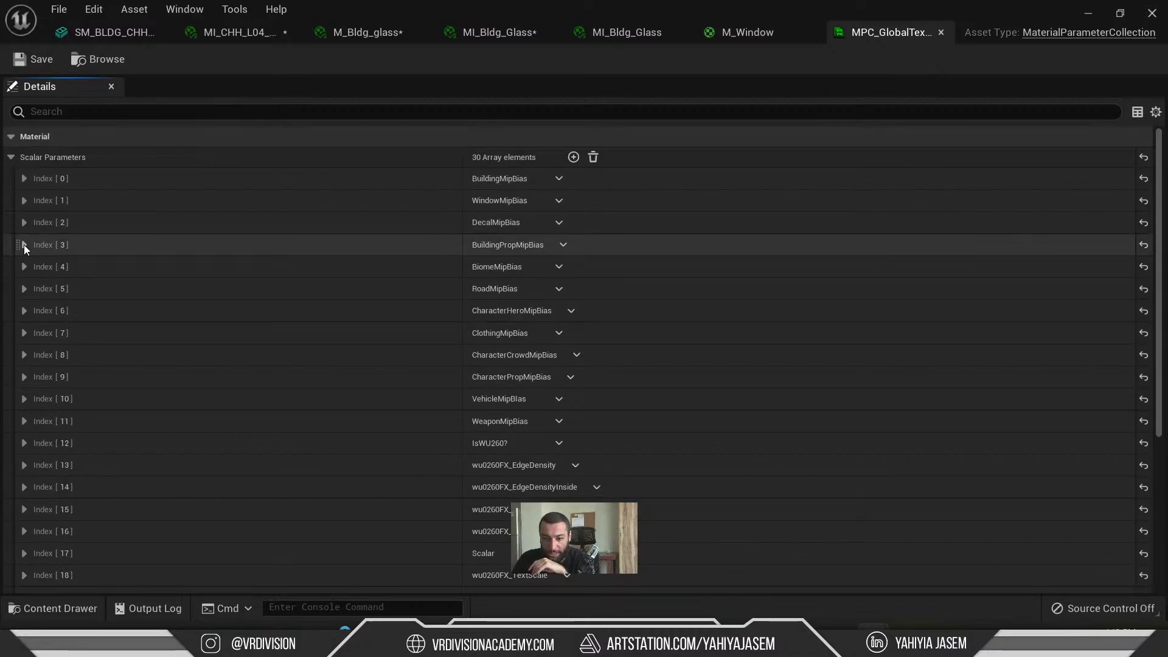
# - Set the default value of the BuildingPropMipBias scalar parameter to 0.8128 and collapse its entry
pyautogui.click(24, 245)
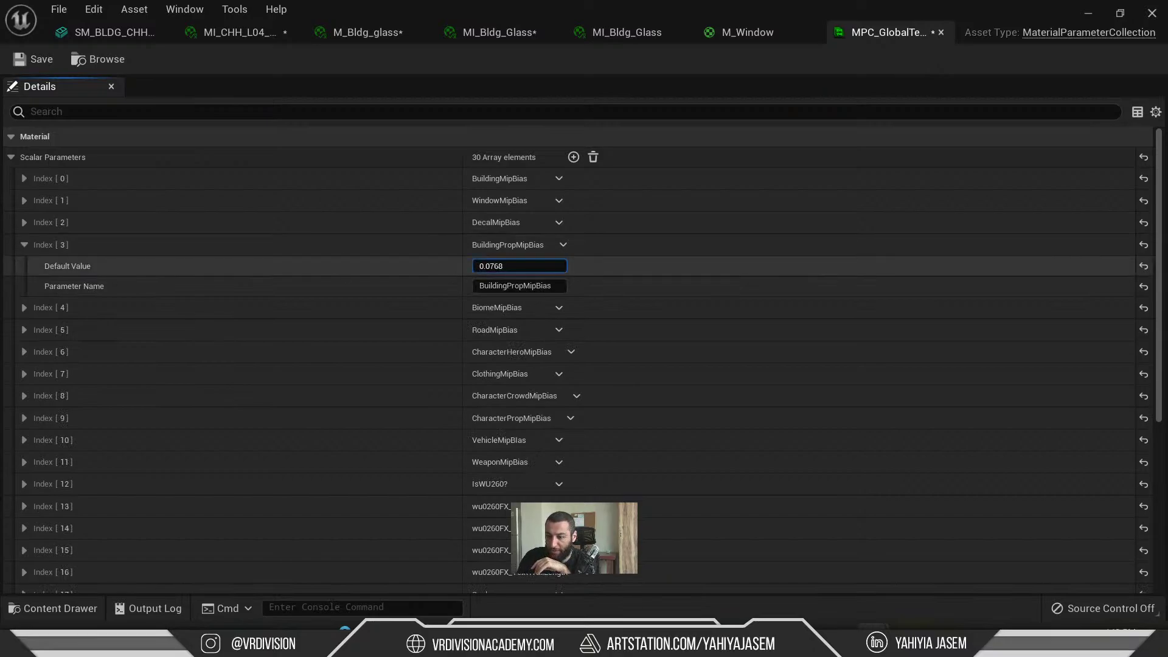
pyautogui.moveTo(500, 266); pyautogui.dragTo(500, 263)
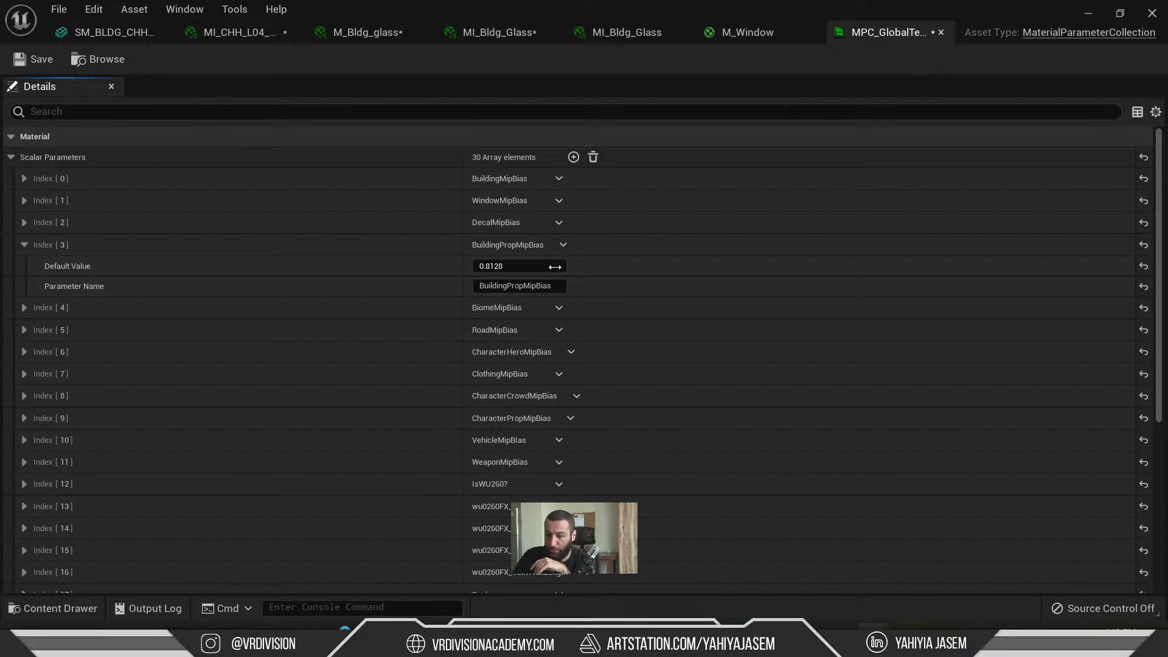
pyautogui.click(24, 244)
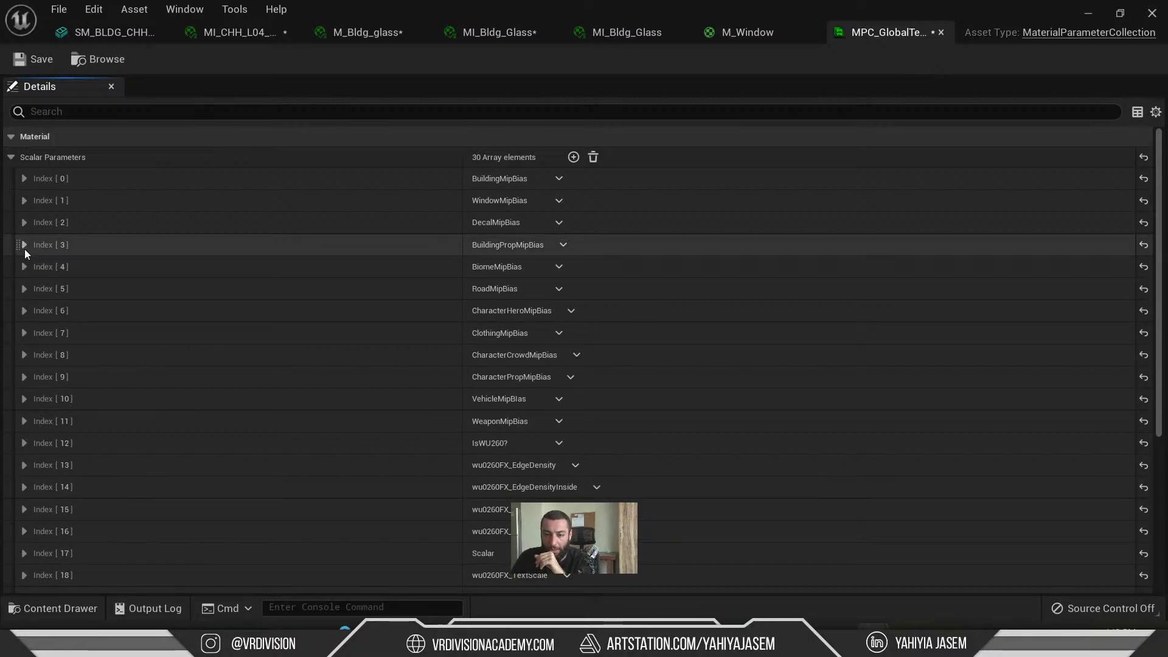
# - Look through the remaining scalar parameters and locate the MPC_GlobalTextureControls asset in its content folder
pyautogui.scroll(-3, 31, 247)
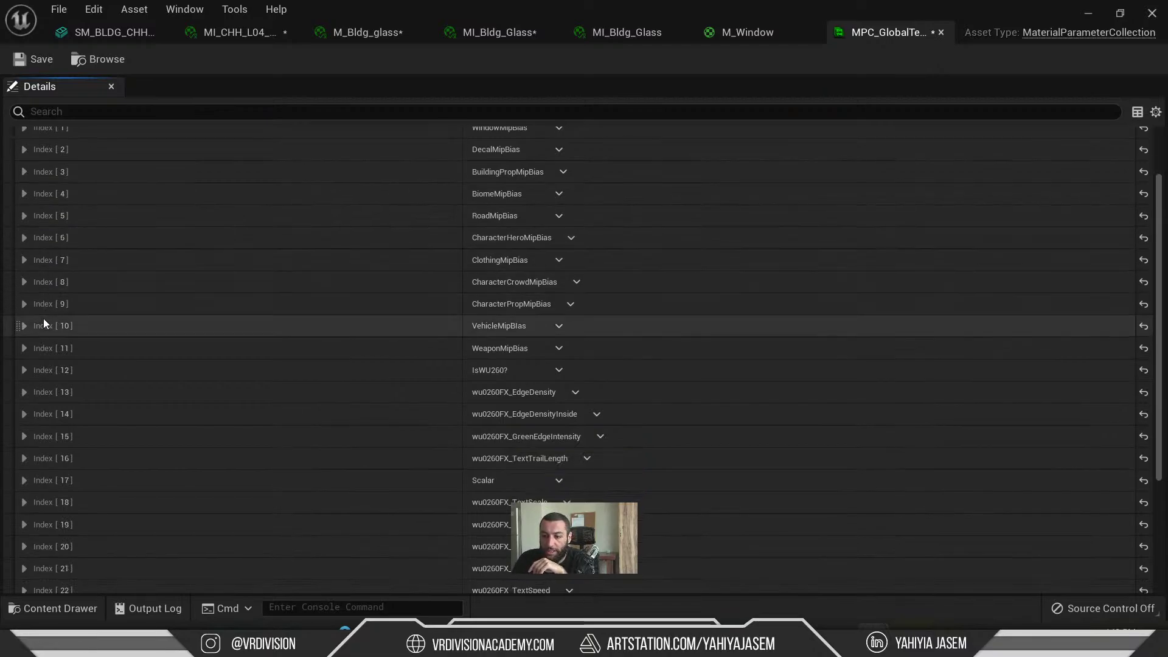
pyautogui.scroll(-7, 43, 319)
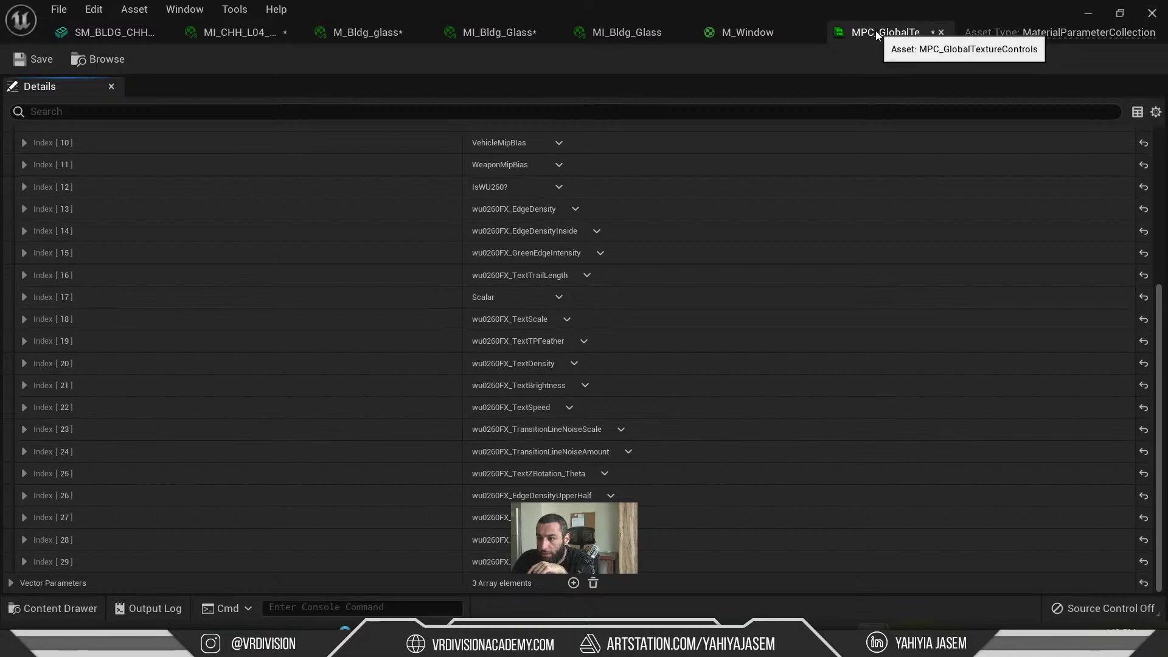
pyautogui.scroll(7, 827, 72)
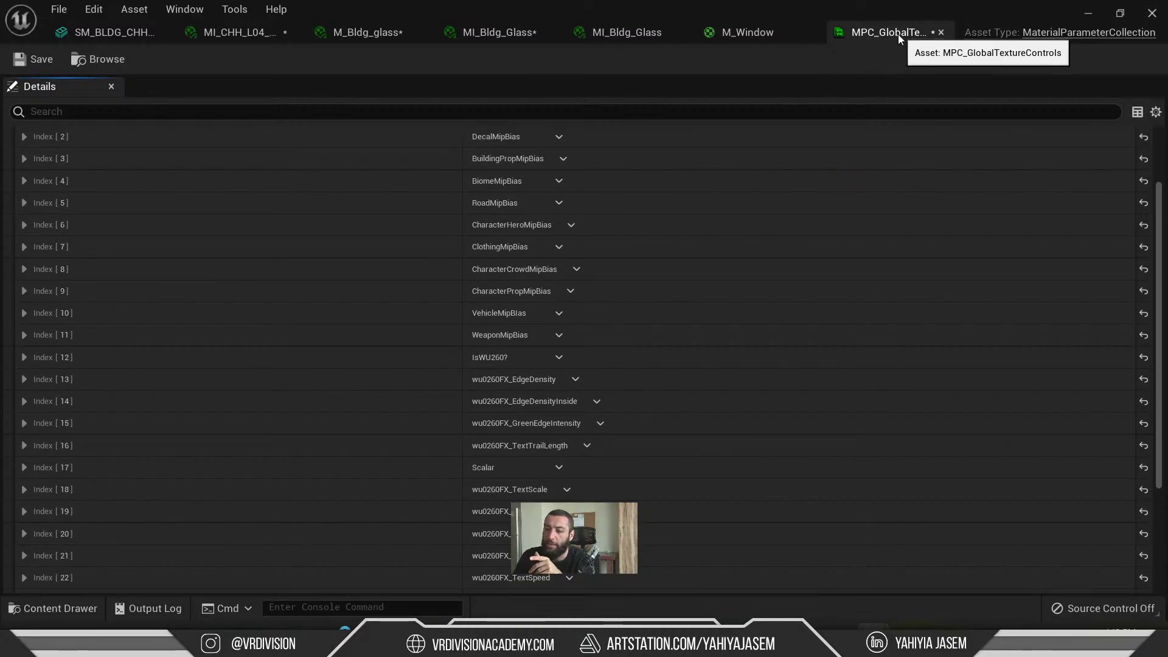
pyautogui.click(111, 59)
pyautogui.scroll(-2, 593, 280)
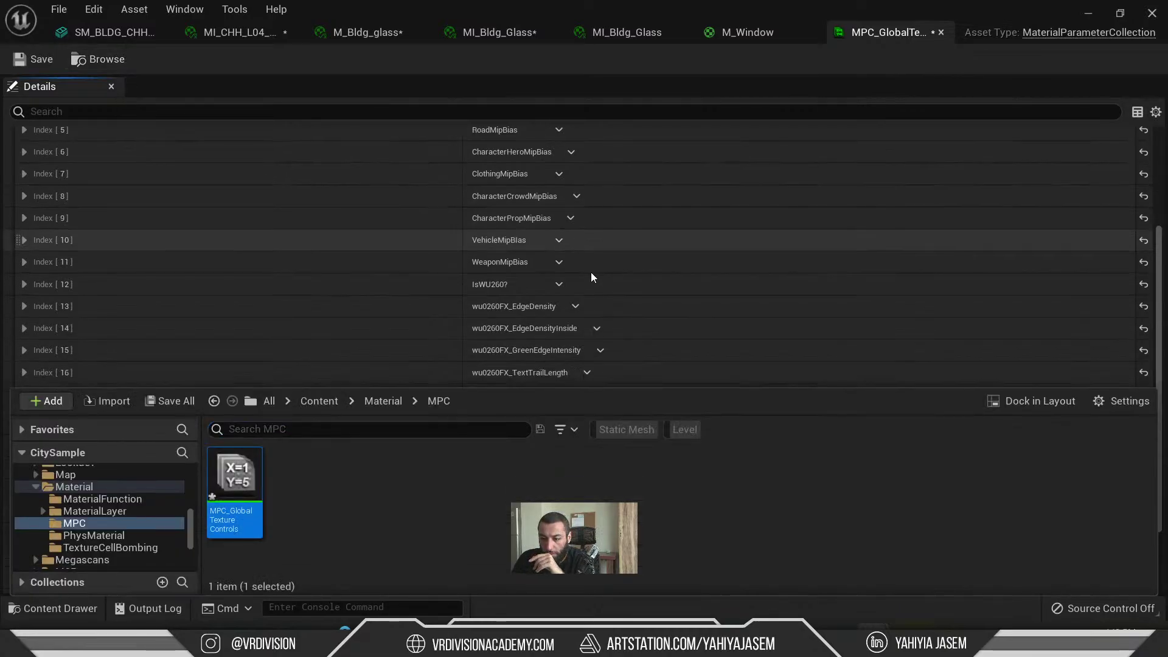
pyautogui.scroll(-2, 518, 270)
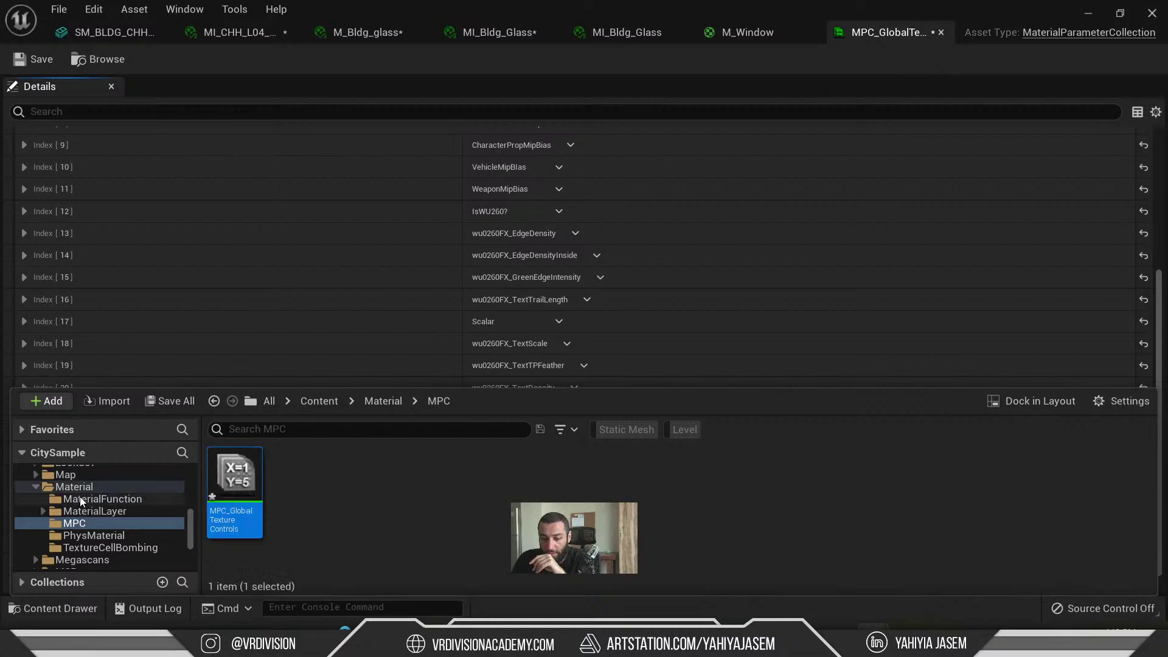
# - Browse the MaterialFunction, MPC and PhysMaterial folders, and close the MPC_GlobalTextureControls asset
pyautogui.click(102, 500)
pyautogui.click(105, 522)
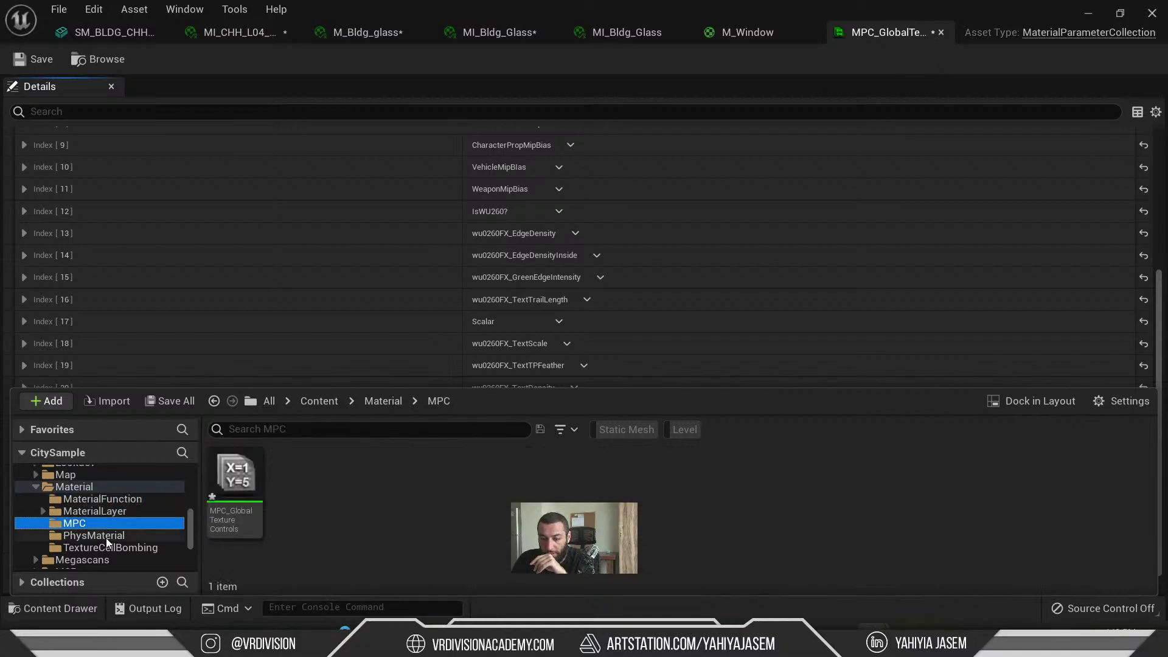
pyautogui.click(100, 536)
pyautogui.click(942, 32)
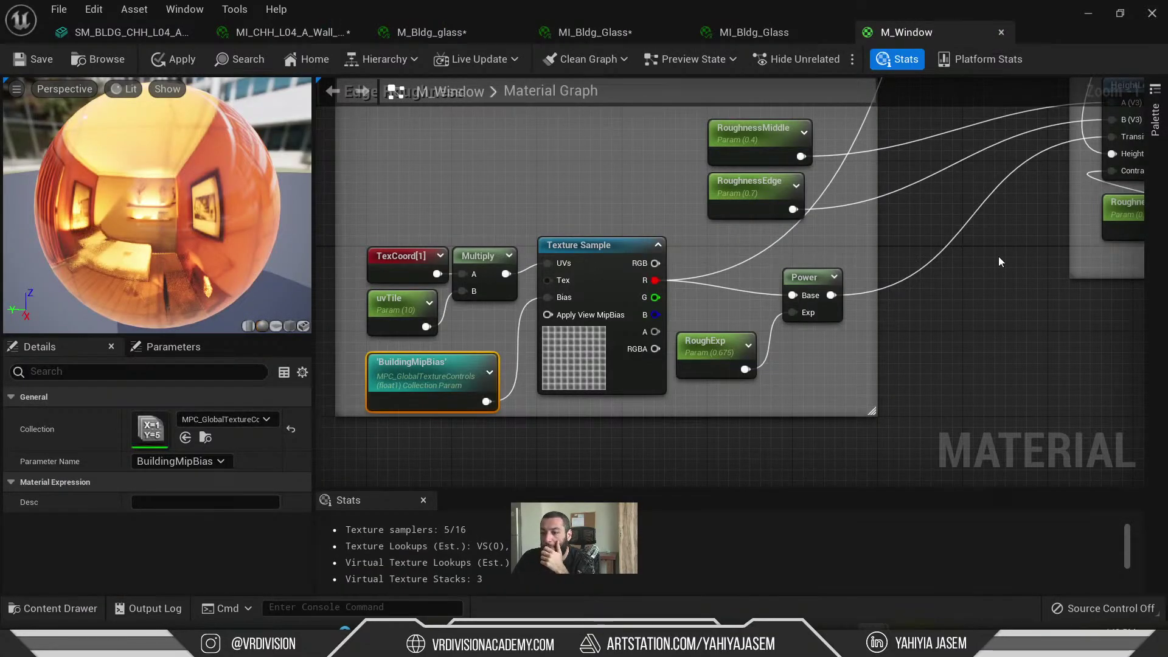
# - Examine the Unpack Data section of the M_Window graph, following its PerInstanceCustomData and UnpackBit rows
pyautogui.scroll(-5, 717, 291)
pyautogui.moveTo(718, 248); pyautogui.dragTo(768, 124, button='right')
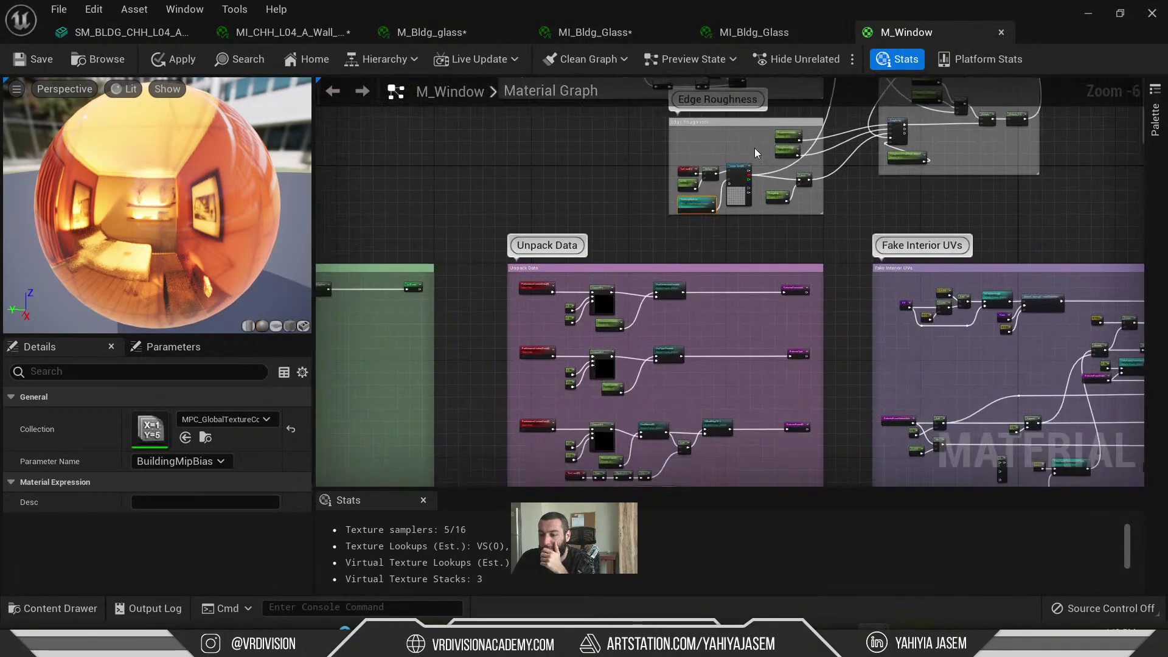
pyautogui.scroll(3, 643, 253)
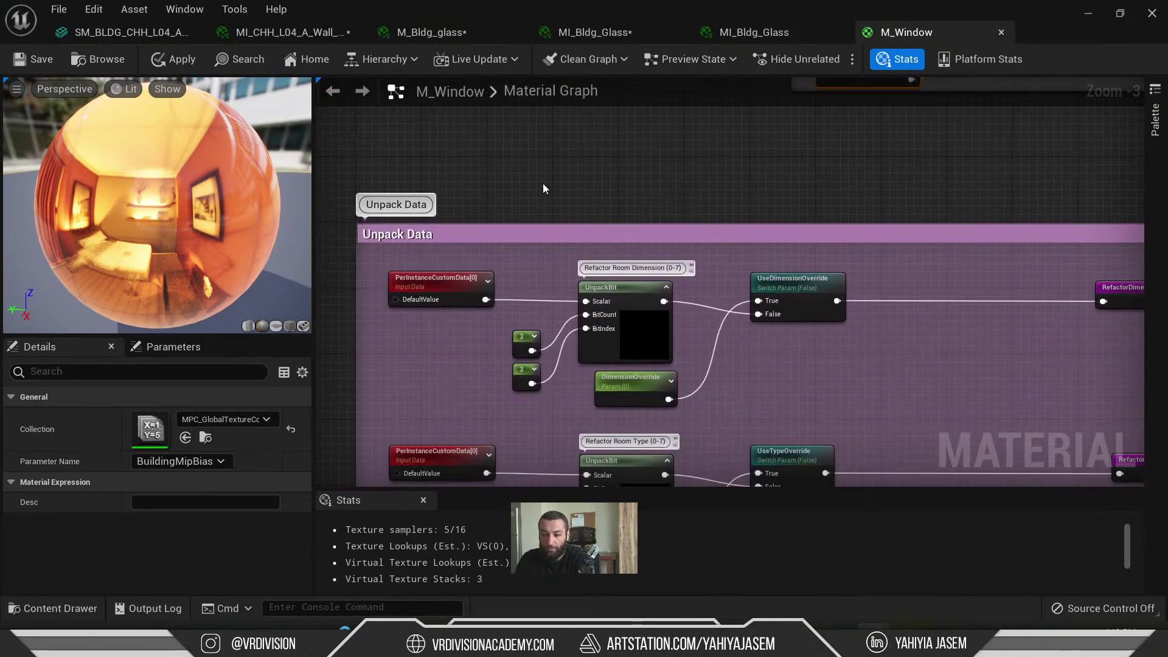
pyautogui.moveTo(543, 189); pyautogui.dragTo(817, 217, button='right')
pyautogui.moveTo(470, 316); pyautogui.dragTo(697, 180, button='right')
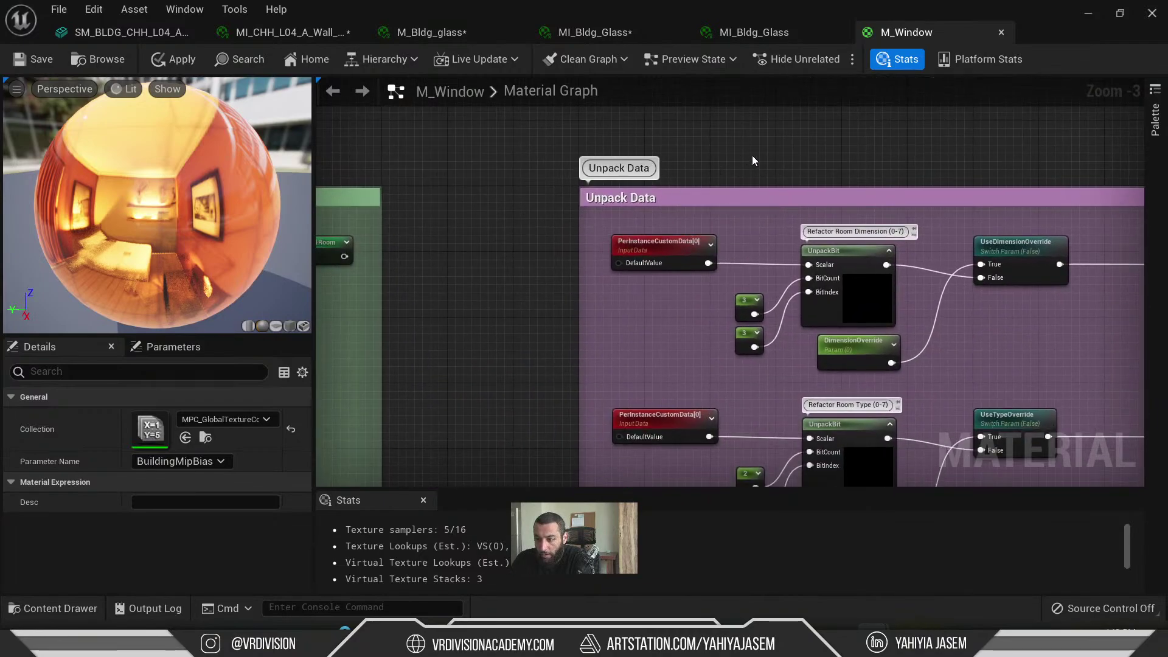
pyautogui.moveTo(752, 155); pyautogui.dragTo(611, 98, button='right')
pyautogui.moveTo(940, 319); pyautogui.dragTo(923, 140, button='right')
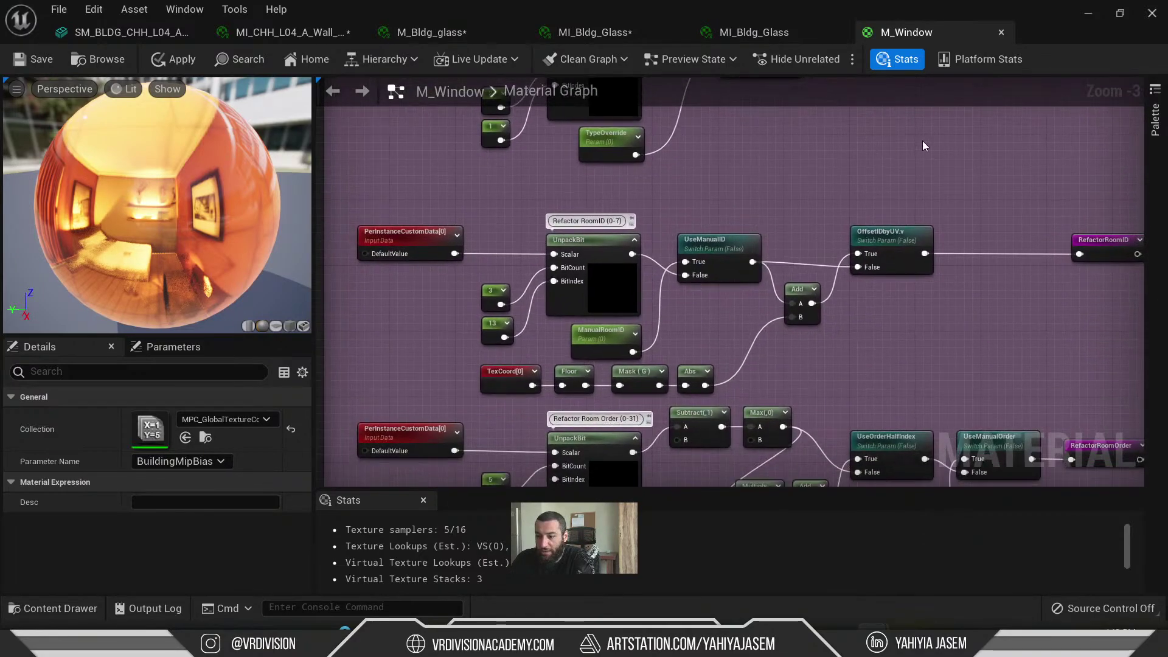
pyautogui.scroll(-2, 923, 141)
pyautogui.moveTo(949, 201); pyautogui.dragTo(902, 216, button='right')
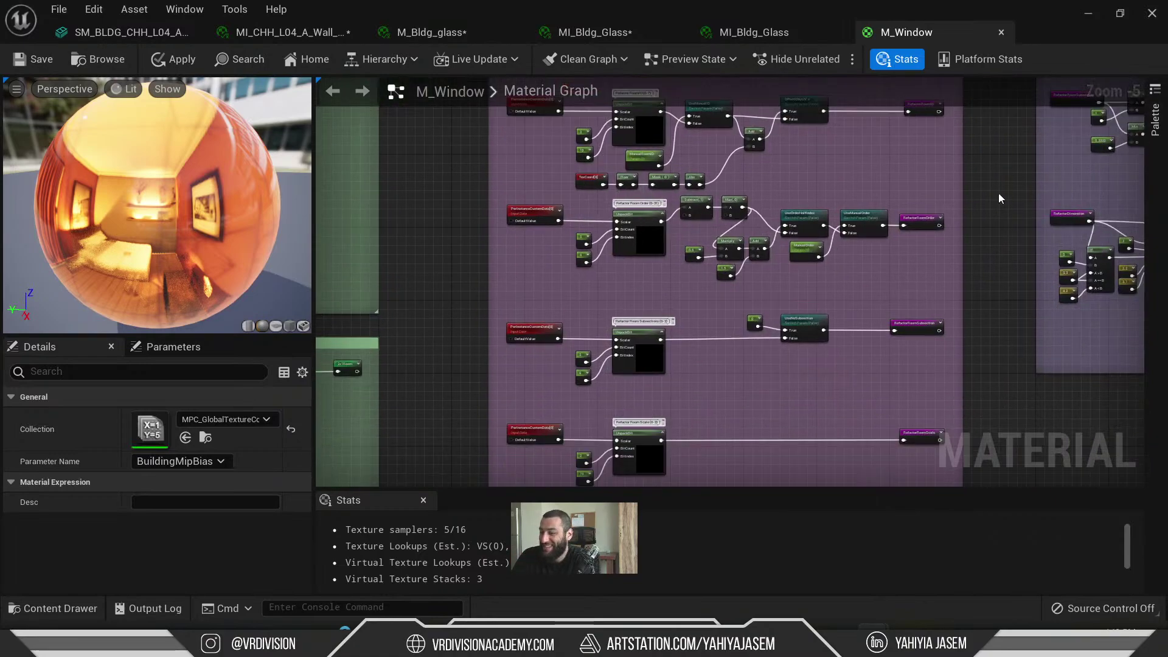
# - Examine the RefactorDimension If chain in the Fake Interior UVs section and the node network of the Custom Room section
pyautogui.scroll(2, 899, 332)
pyautogui.moveTo(899, 332); pyautogui.dragTo(571, 293, button='right')
pyautogui.scroll(3, 718, 243)
pyautogui.moveTo(718, 243); pyautogui.dragTo(615, 317, button='right')
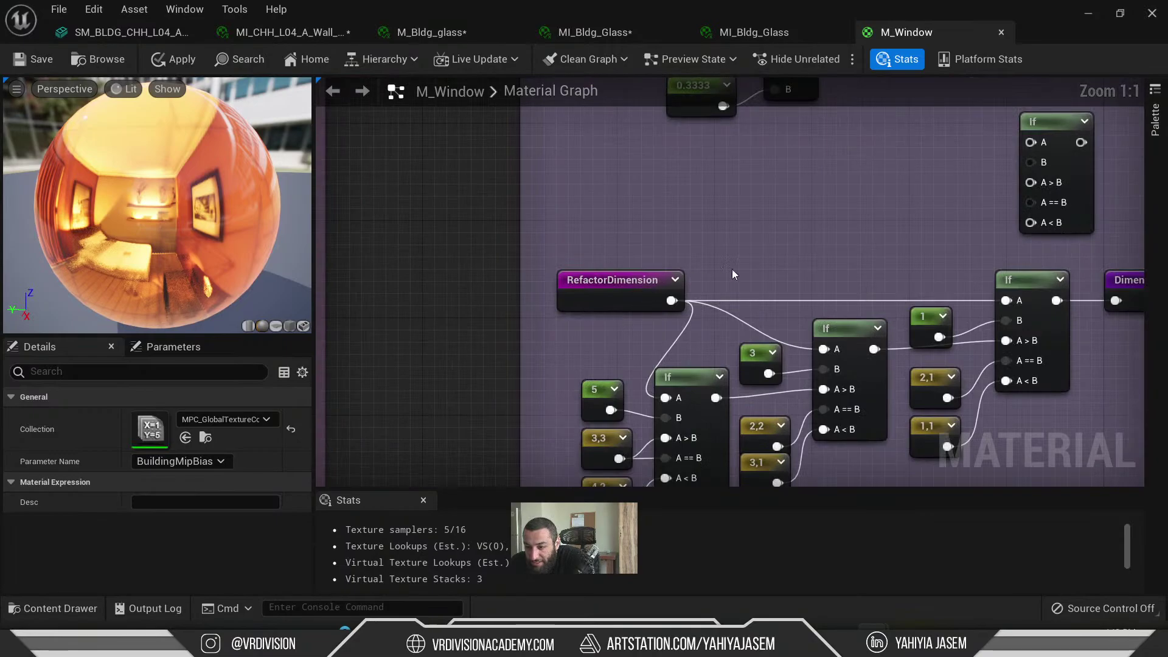
pyautogui.scroll(-4, 732, 269)
pyautogui.moveTo(732, 269); pyautogui.dragTo(534, 277, button='right')
pyautogui.scroll(-2, 742, 338)
pyautogui.scroll(-2, 733, 305)
pyautogui.scroll(1, 534, 277)
pyautogui.scroll(3, 533, 277)
pyautogui.scroll(1, 615, 277)
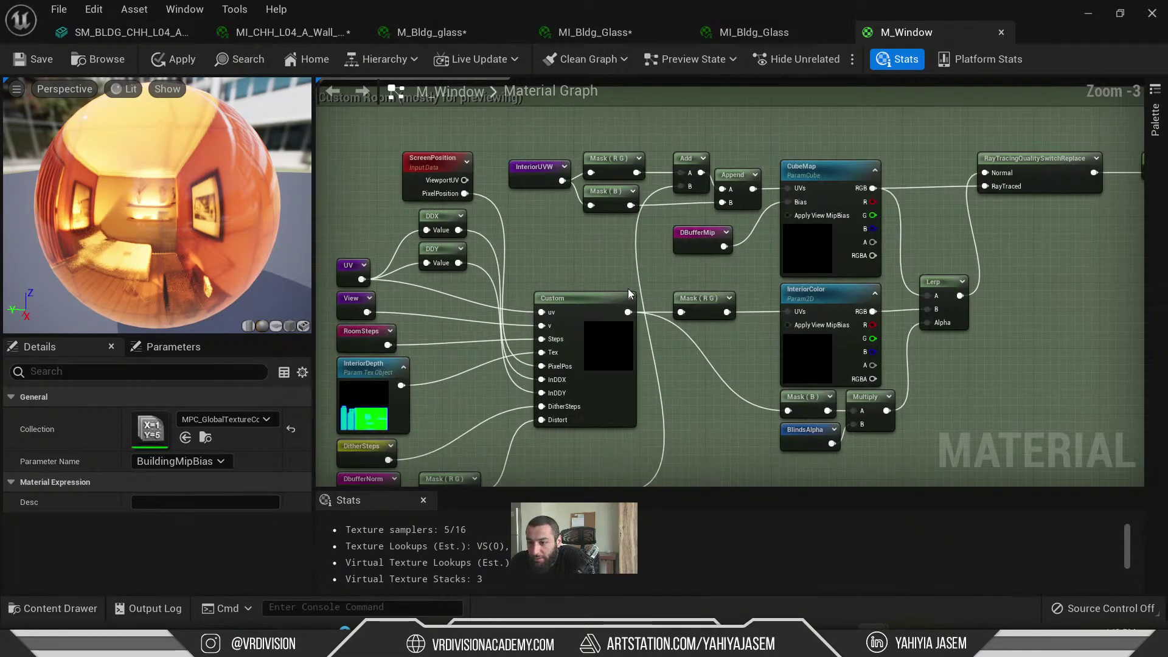
pyautogui.moveTo(627, 288); pyautogui.dragTo(689, 290, button='right')
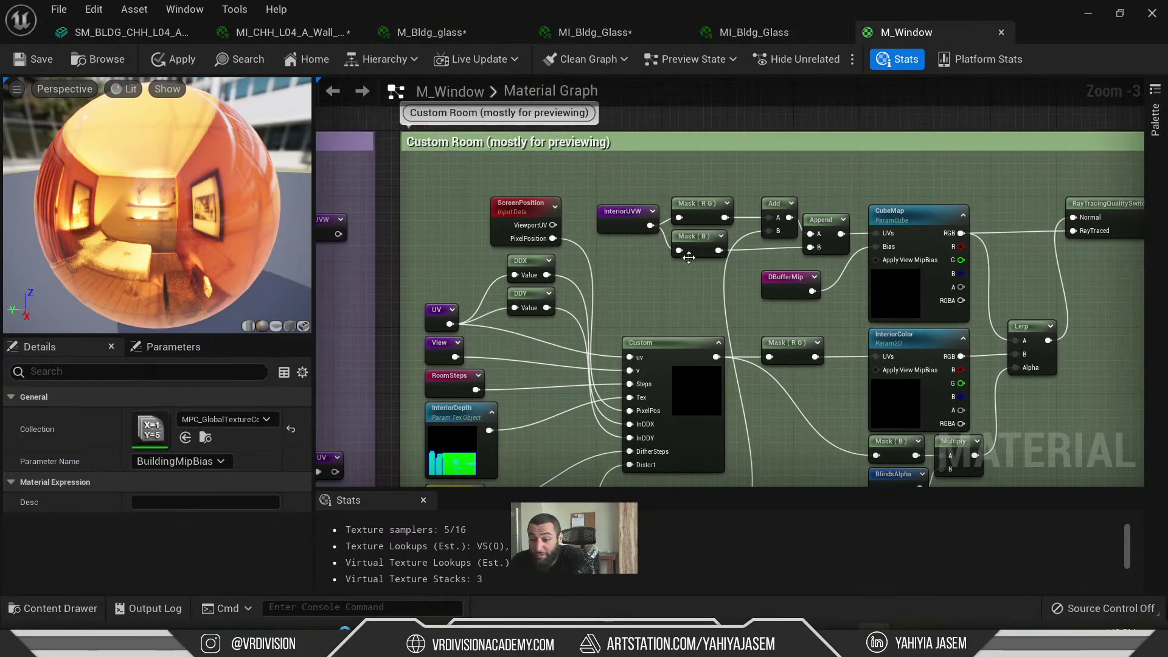
# - Survey the overall M_Window graph, including the Window Tint section, and examine the Room Interior Normals nodes
pyautogui.scroll(-9, 818, 268)
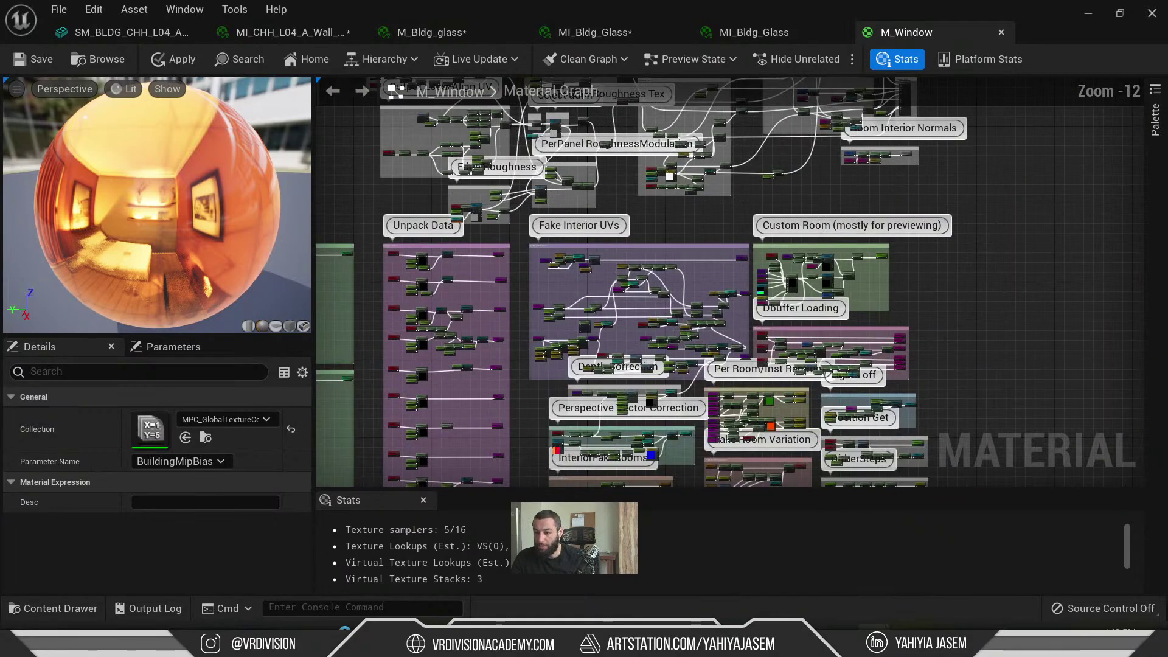
pyautogui.moveTo(800, 215); pyautogui.dragTo(833, 303, button='right')
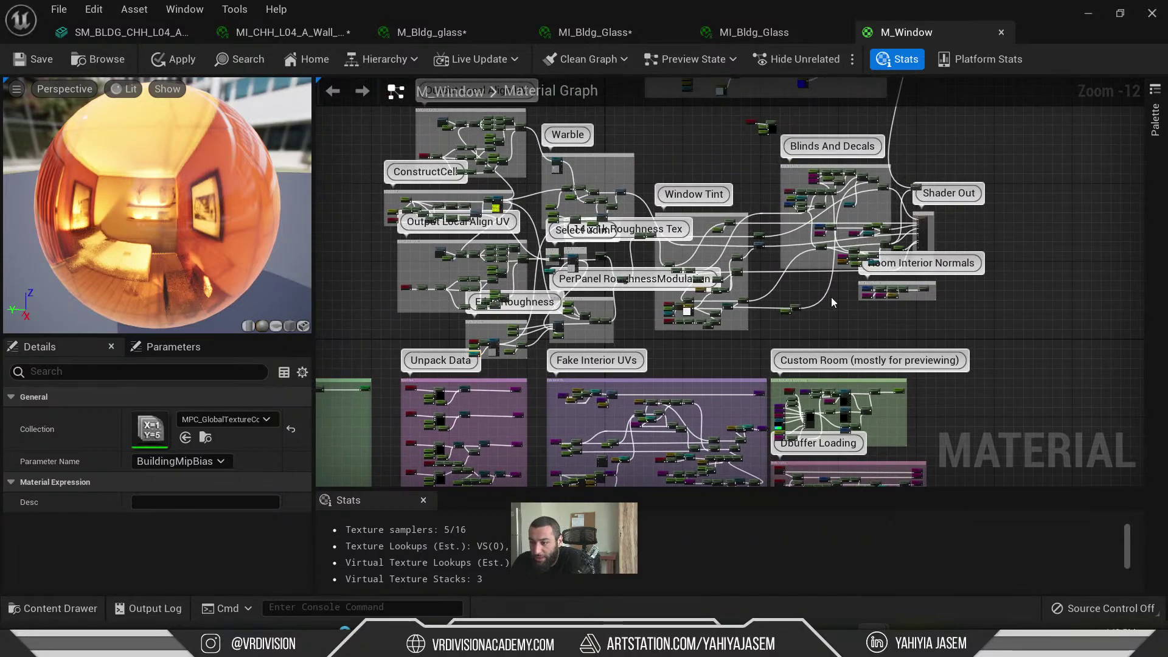
pyautogui.scroll(2, 680, 168)
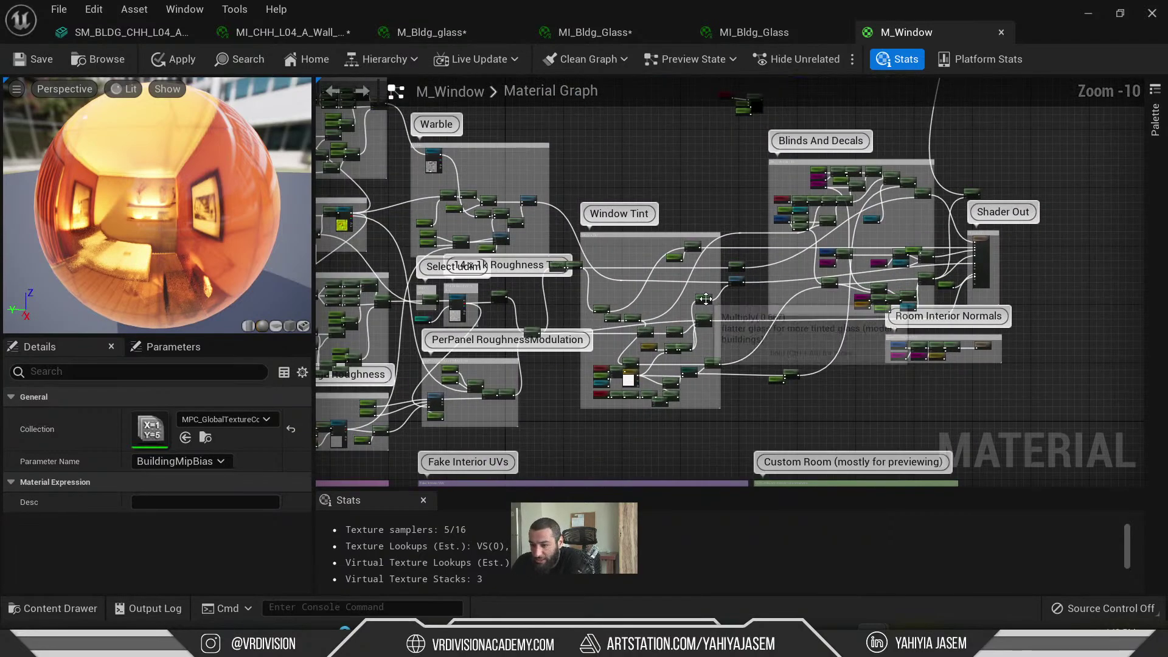
pyautogui.scroll(1, 693, 341)
pyautogui.scroll(1, 949, 371)
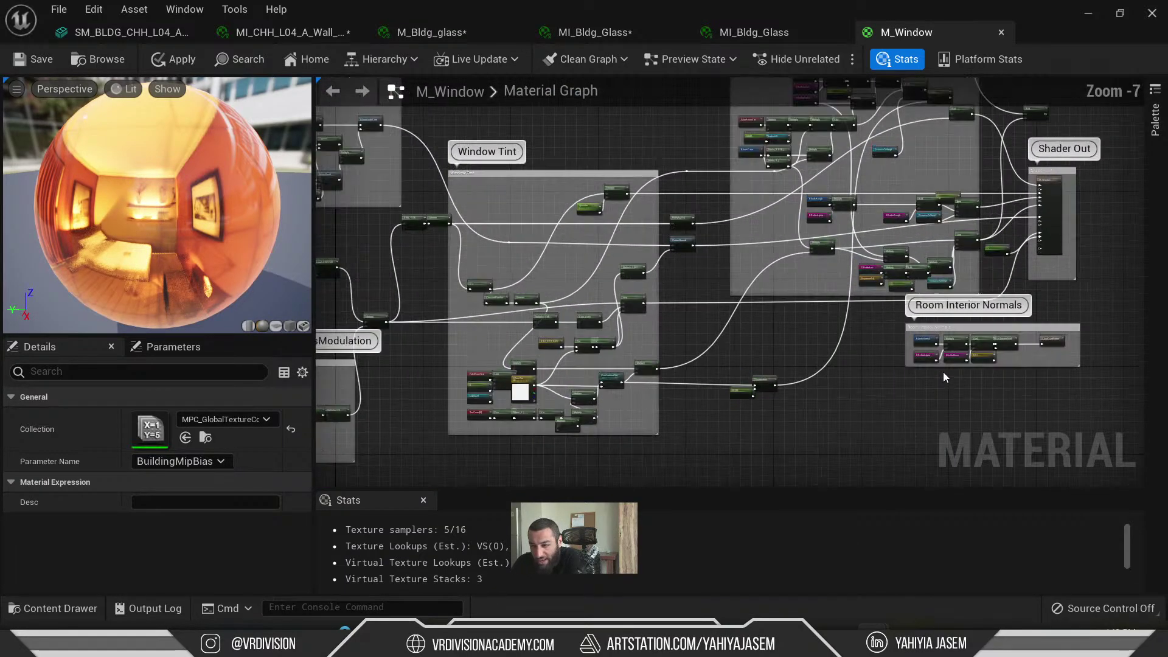
pyautogui.scroll(1, 845, 333)
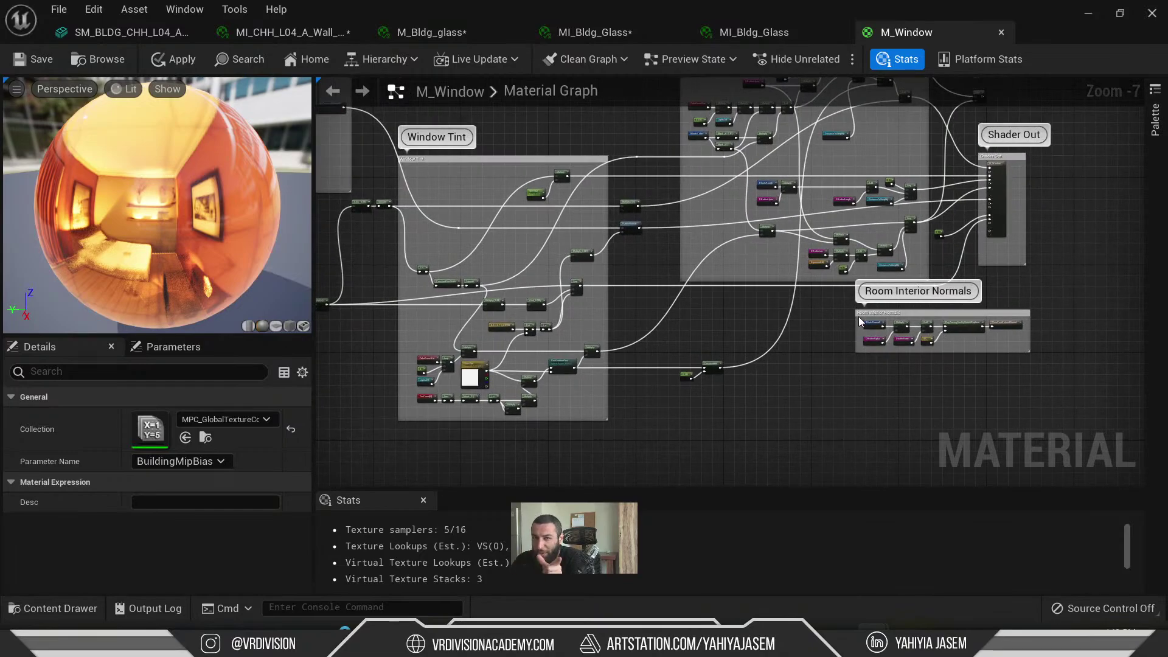
pyautogui.moveTo(831, 374); pyautogui.dragTo(446, 282, button='right')
pyautogui.scroll(2, 816, 313)
pyautogui.scroll(1, 603, 270)
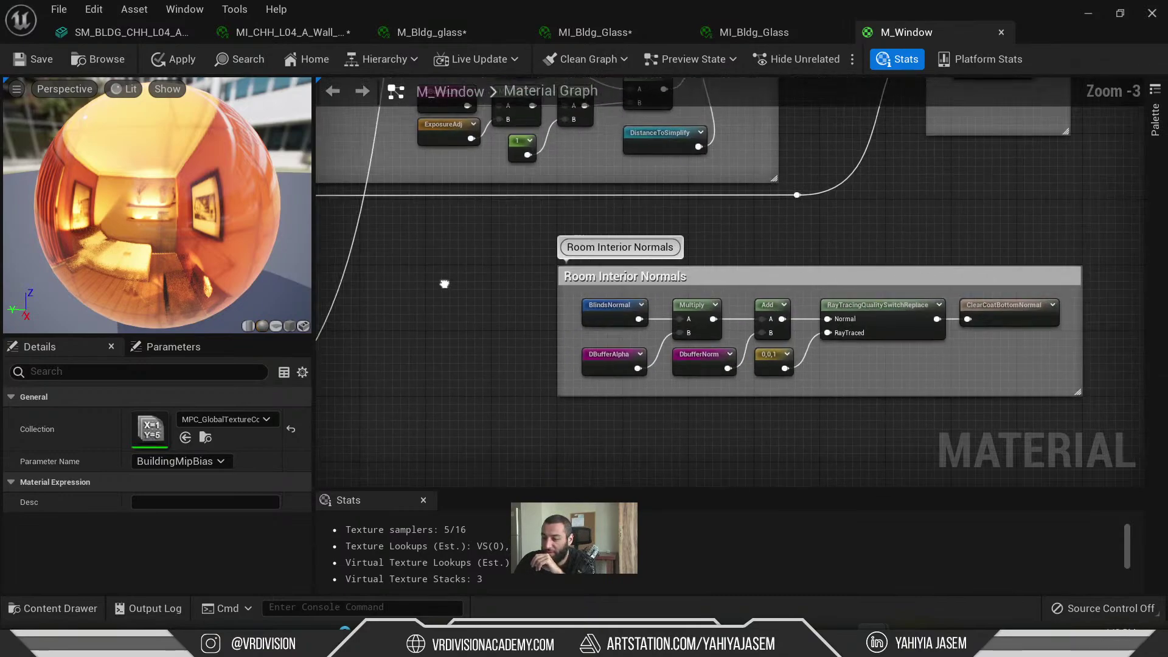
pyautogui.scroll(1, 607, 283)
pyautogui.moveTo(607, 284); pyautogui.dragTo(443, 284)
# - Close the M_Window material and discard its unapplied changes
pyautogui.click(691, 246)
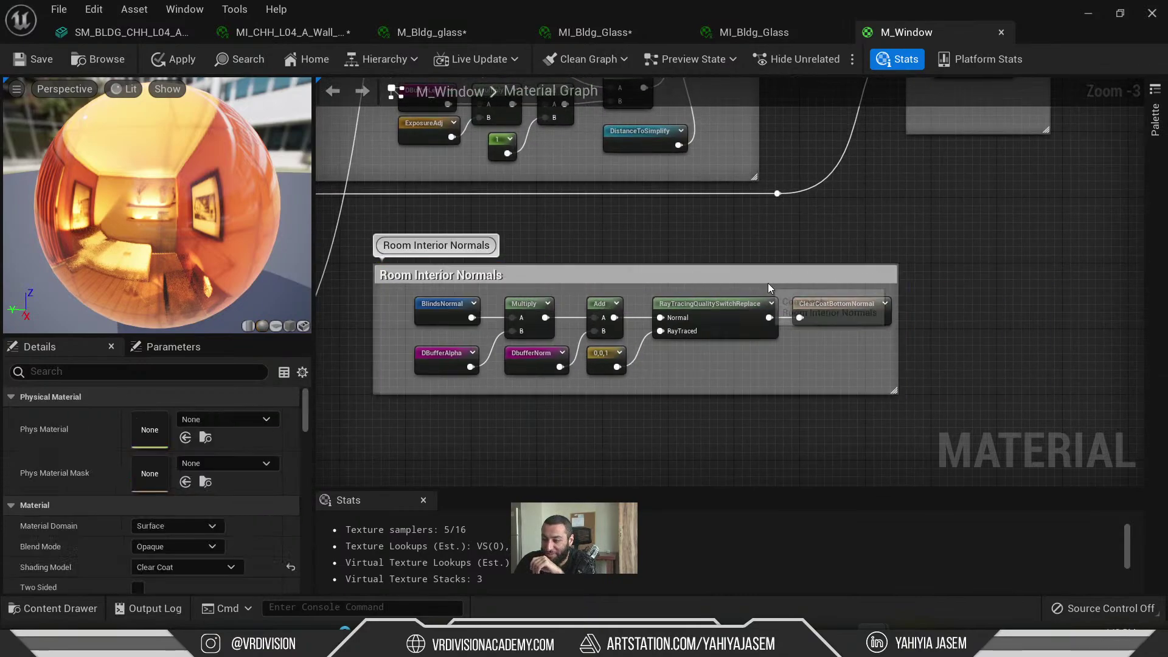
pyautogui.middleClick(919, 31)
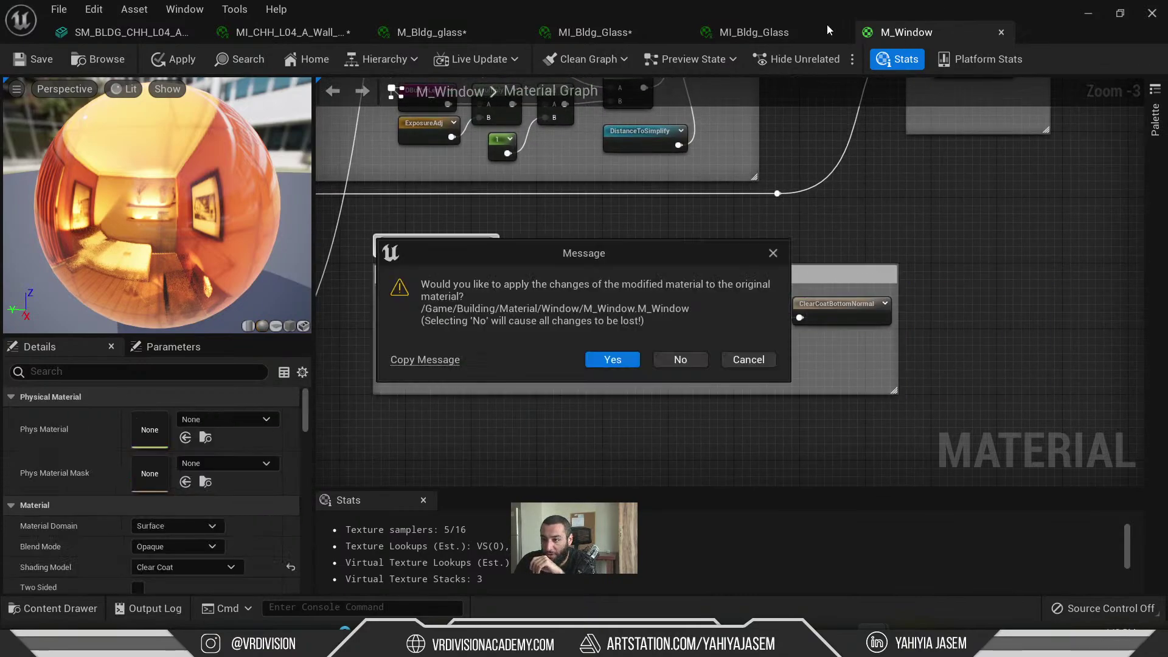
pyautogui.click(680, 360)
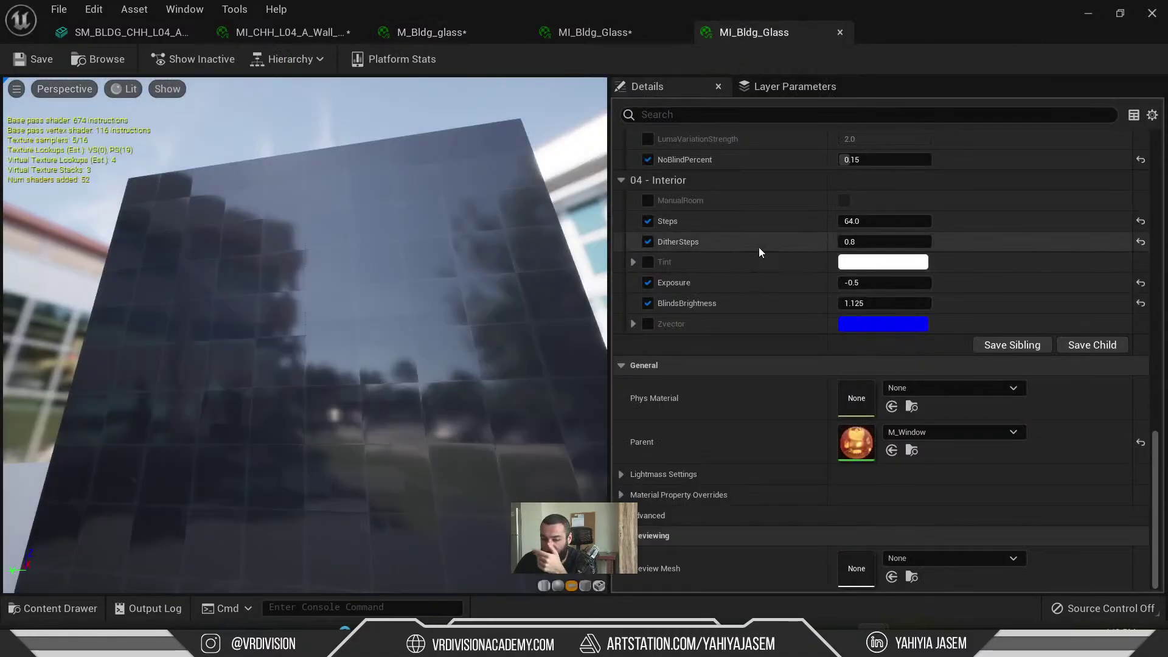
# - Review the MI_Bldg_Glass parameter groups from Coordinates and Surface through Randomization and Interior
pyautogui.scroll(10, 766, 309)
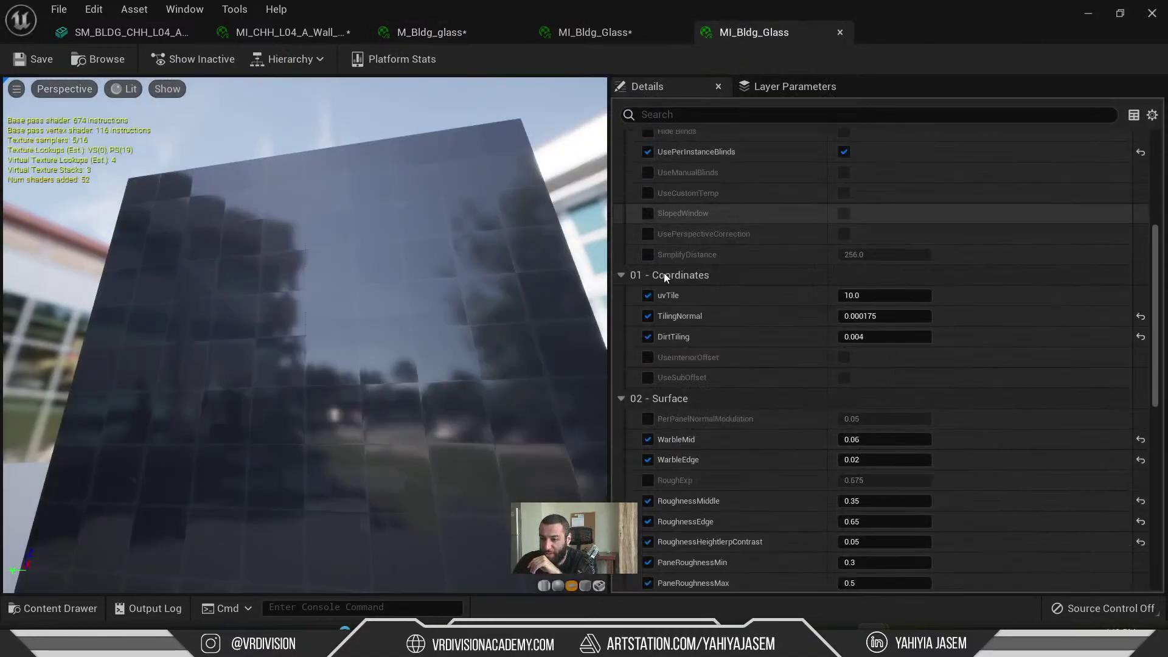
pyautogui.scroll(3, 663, 272)
pyautogui.scroll(-10, 718, 229)
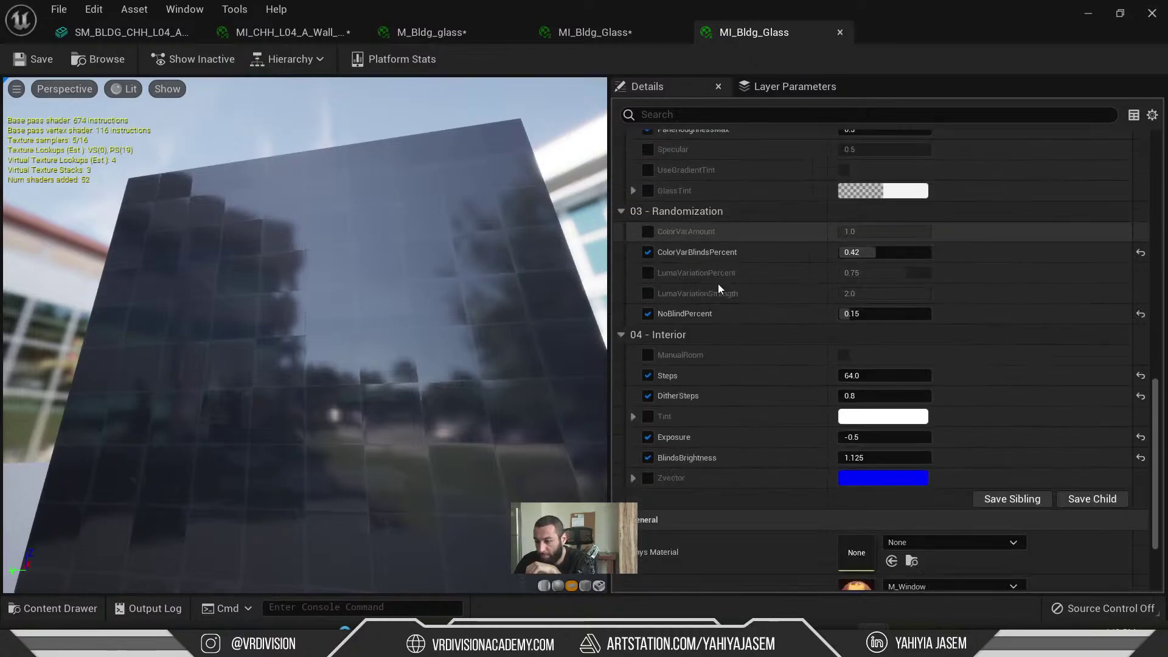
pyautogui.scroll(-1, 718, 288)
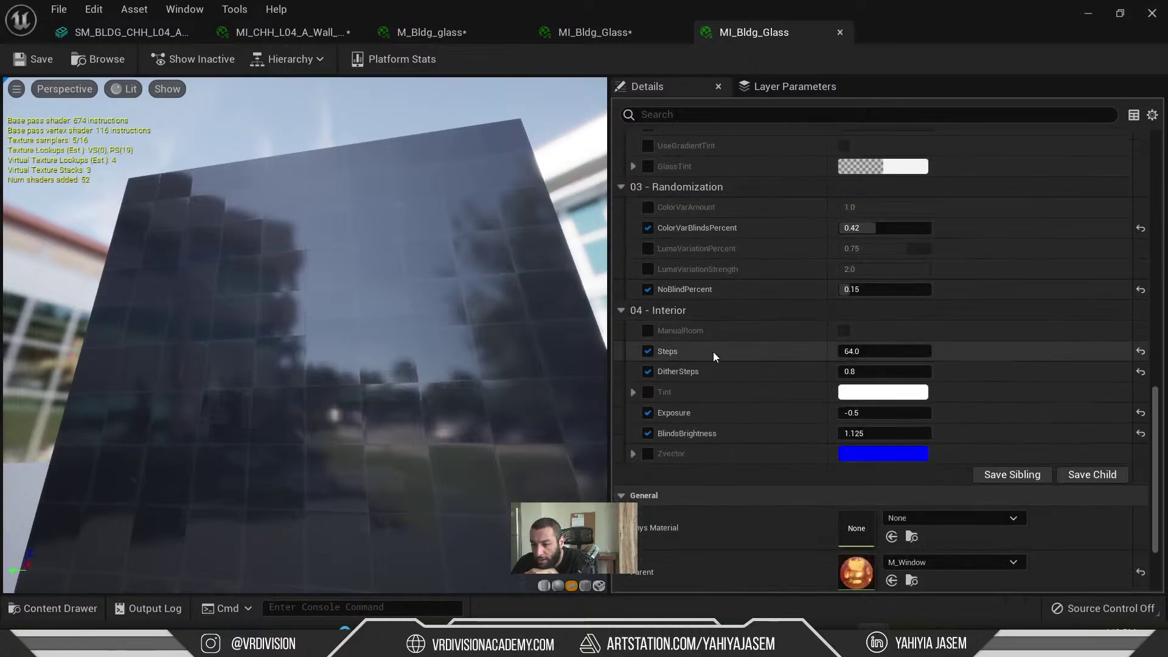
# - Override and enable ManualRoom in the Interior group, override the CubeMap and InteriorColor textures, and browse to the CubeMap asset
pyautogui.click(650, 331)
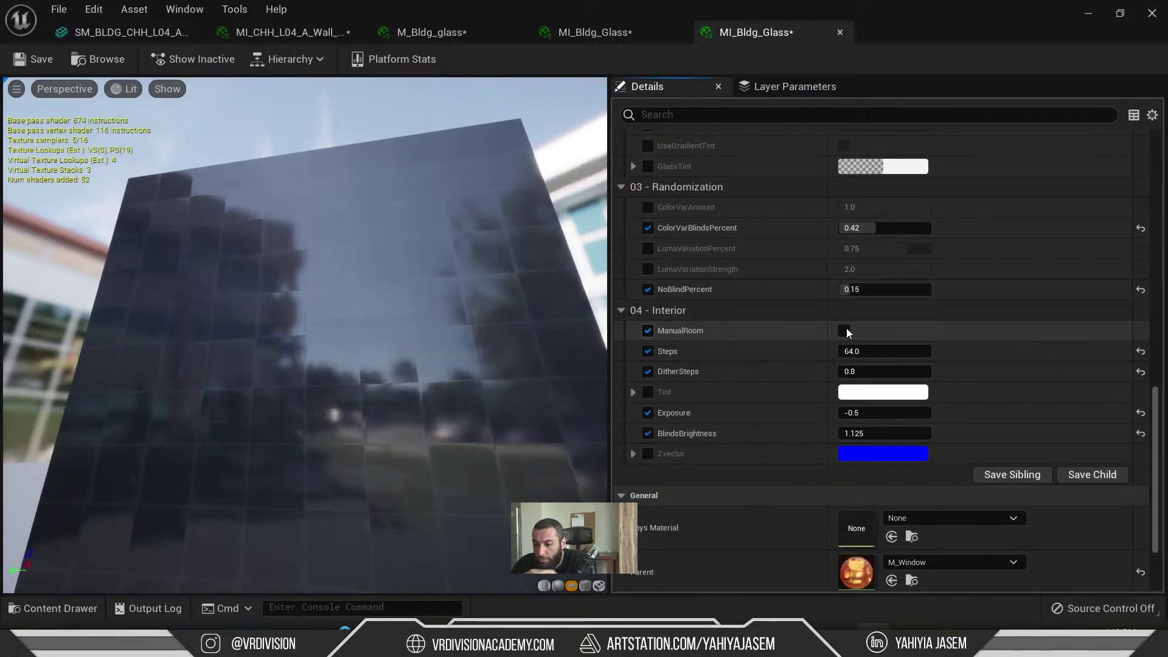
pyautogui.click(845, 331)
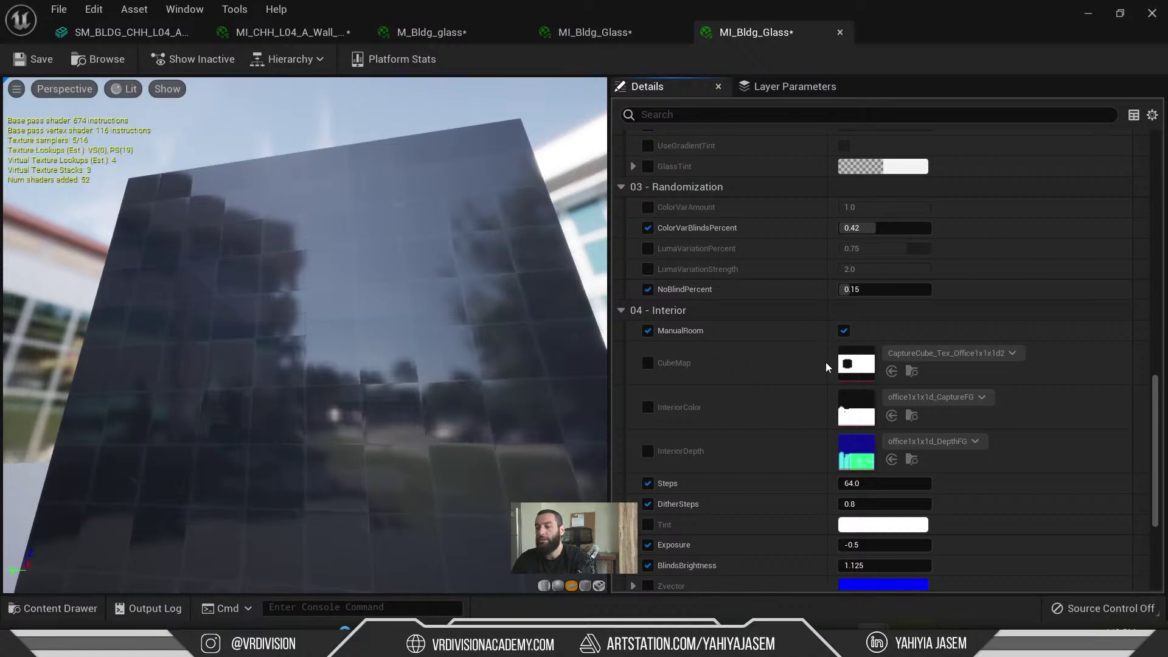
pyautogui.scroll(-3, 730, 292)
pyautogui.scroll(1, 706, 296)
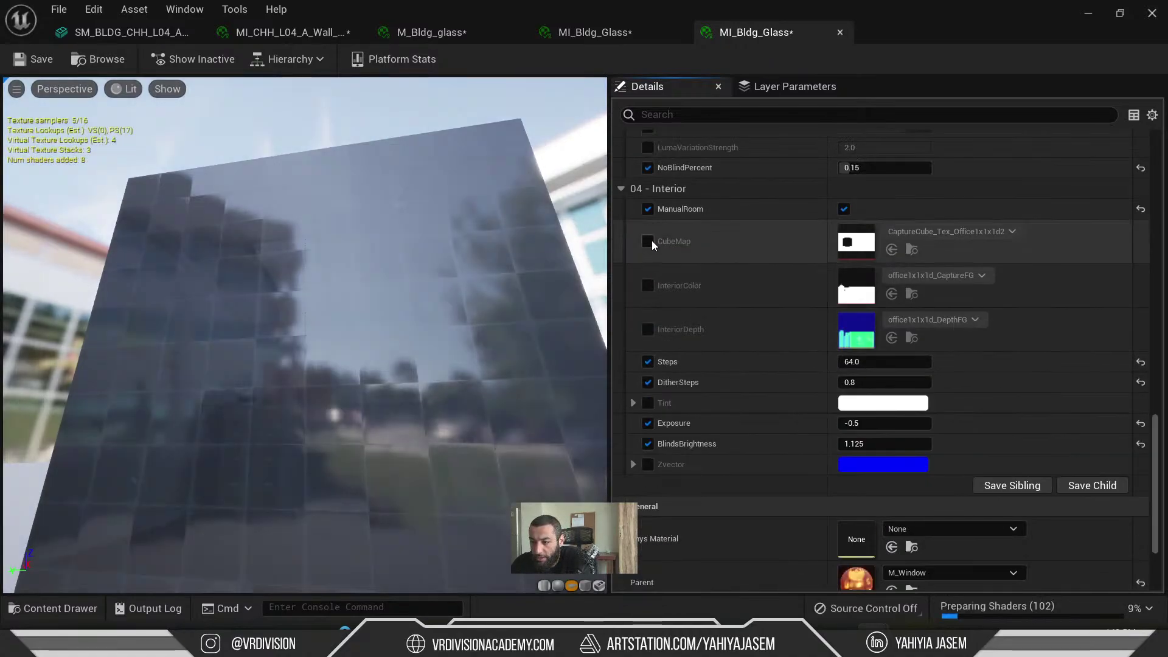
pyautogui.click(649, 241)
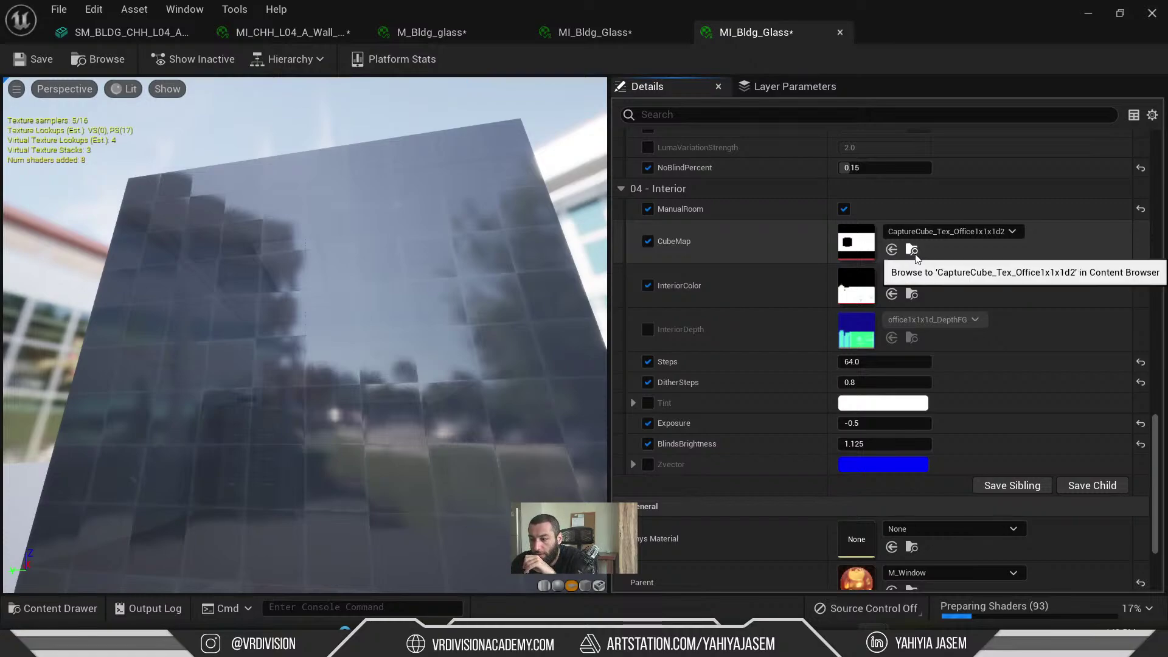
pyautogui.click(915, 254)
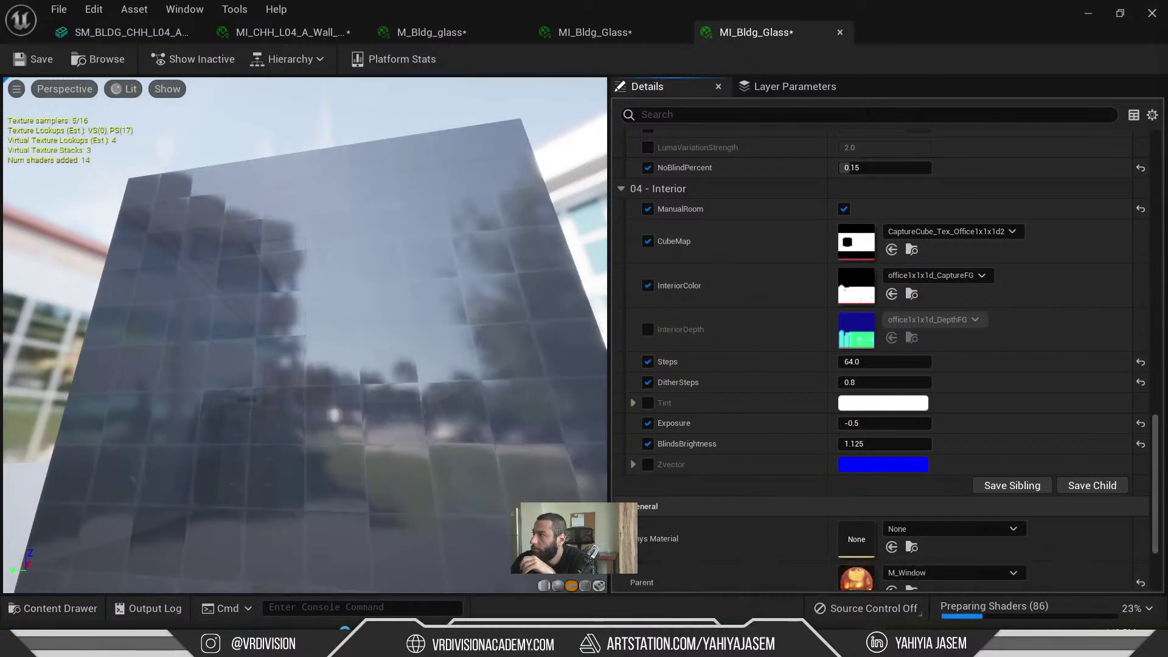
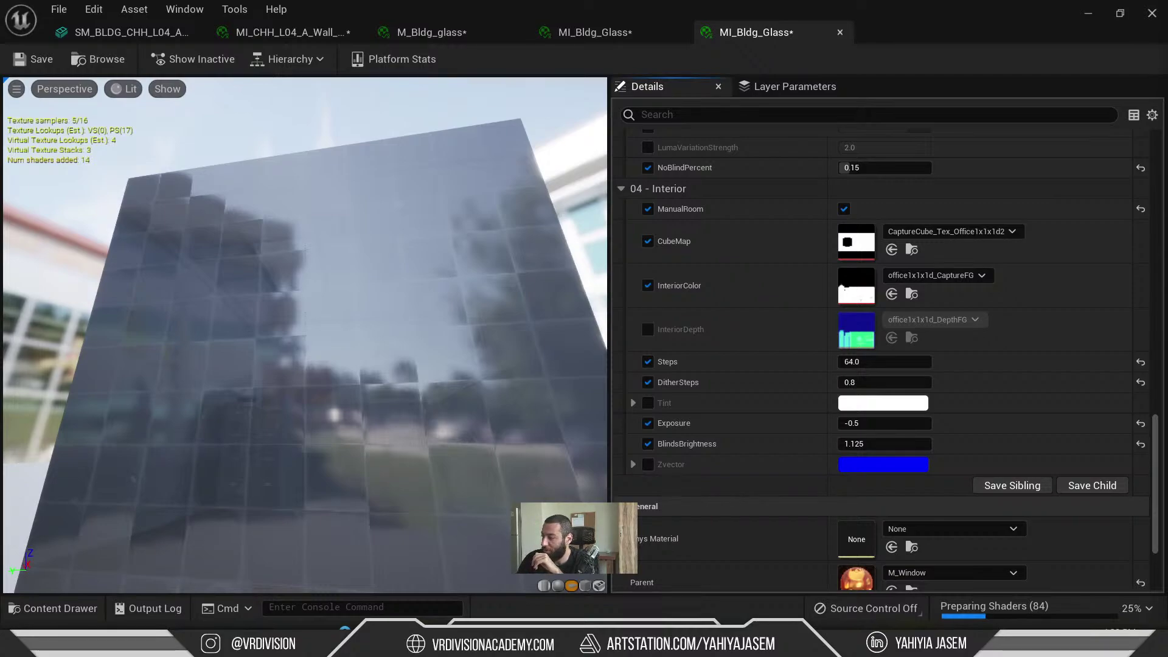
# - Compare the previews of the open glass and wall material instances, and inspect MI_Bldg_Glass with its manual room from another angle
pyautogui.moveTo(317, 374); pyautogui.dragTo(414, 320)
pyautogui.click(595, 32)
pyautogui.click(434, 32)
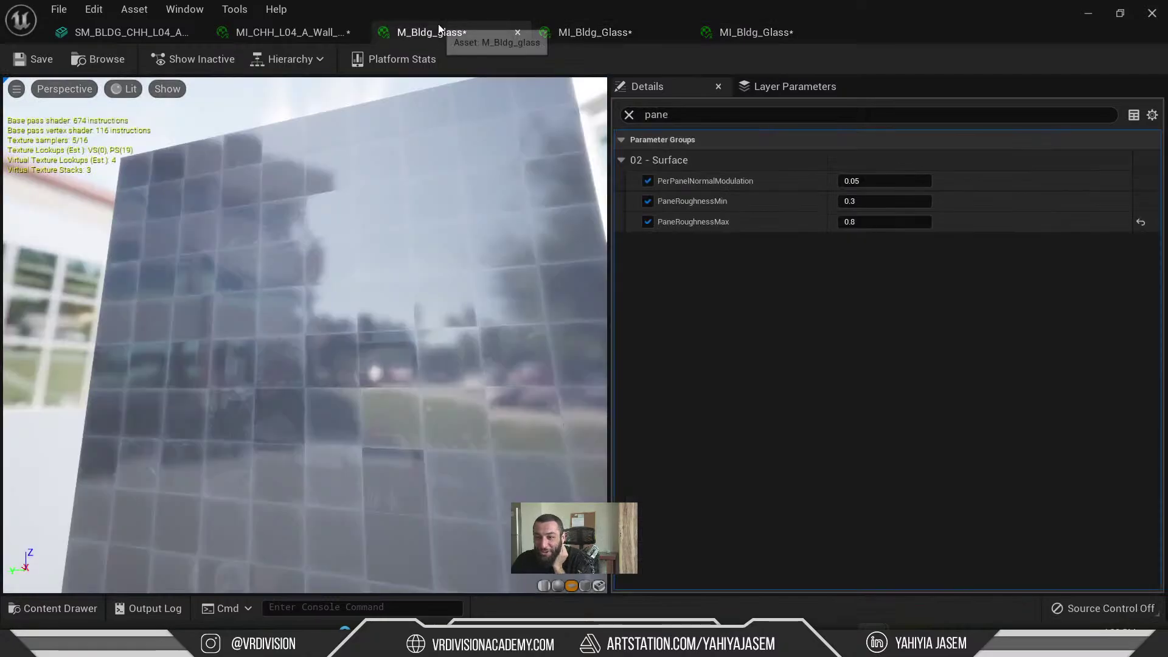
pyautogui.click(304, 32)
pyautogui.click(595, 31)
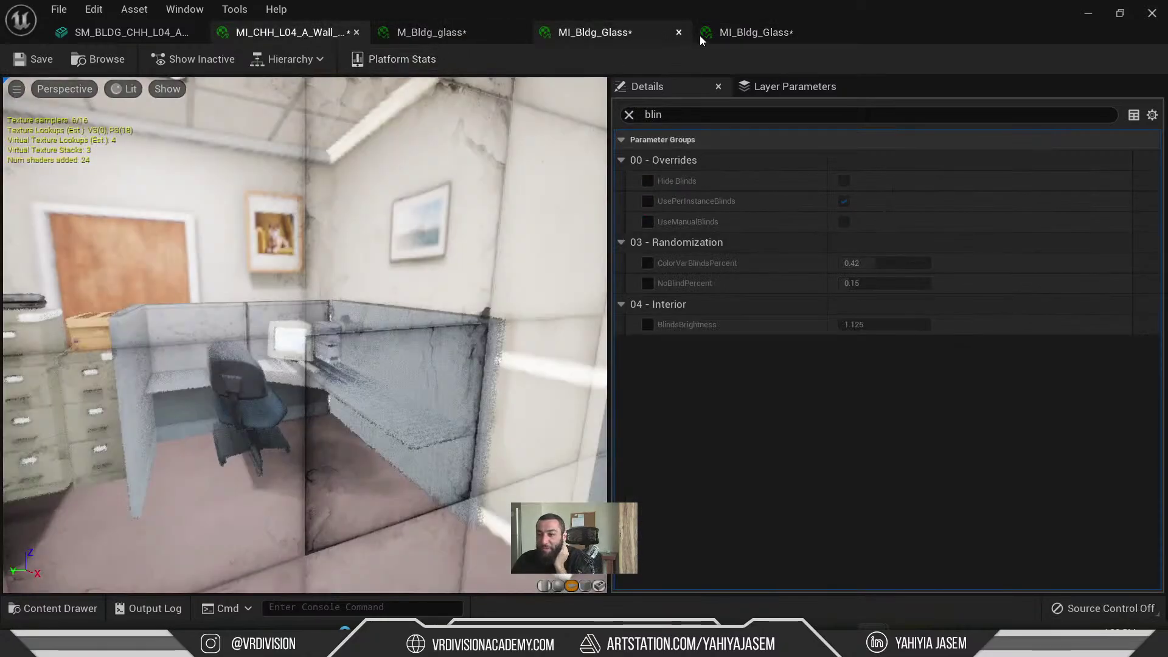
pyautogui.click(730, 32)
pyautogui.scroll(-3, 830, 326)
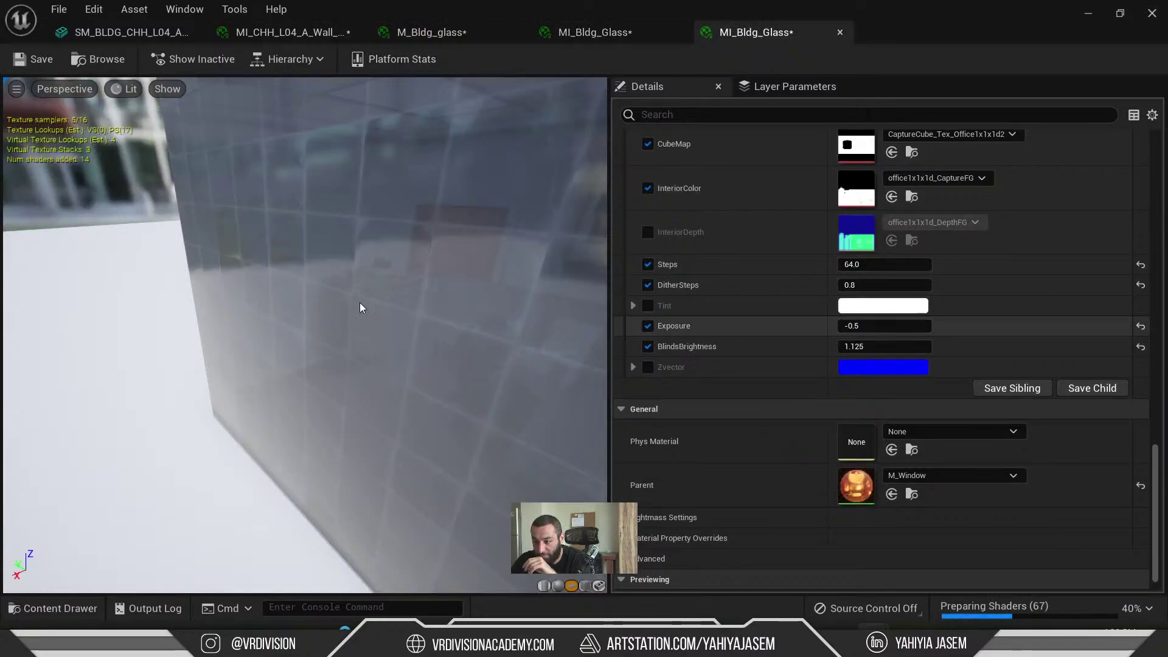
pyautogui.moveTo(360, 308); pyautogui.dragTo(396, 295)
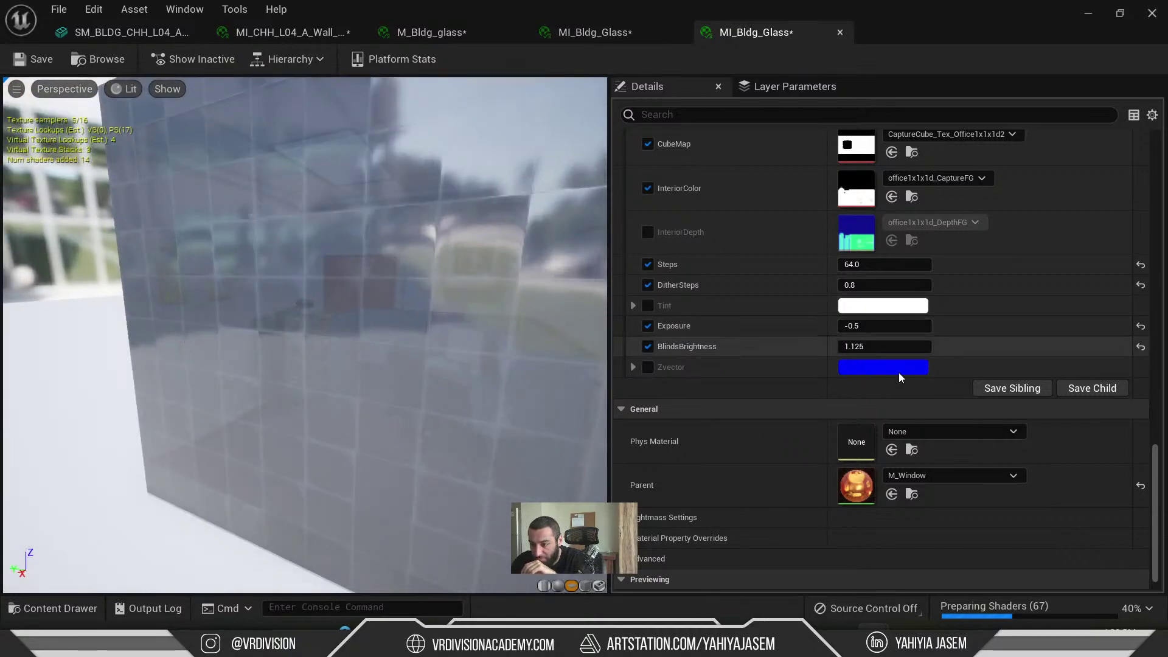
pyautogui.scroll(3, 724, 378)
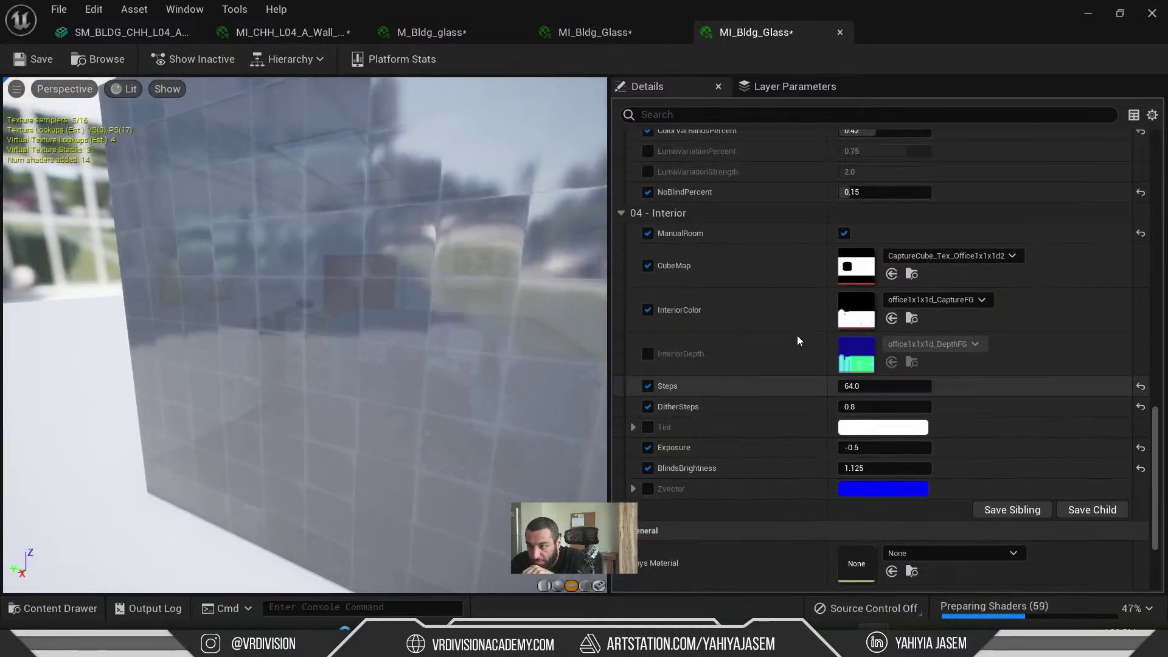
# - Locate the CubeMap texture in the content folders, go up to the Window material folder and open M_Window
pyautogui.click(912, 273)
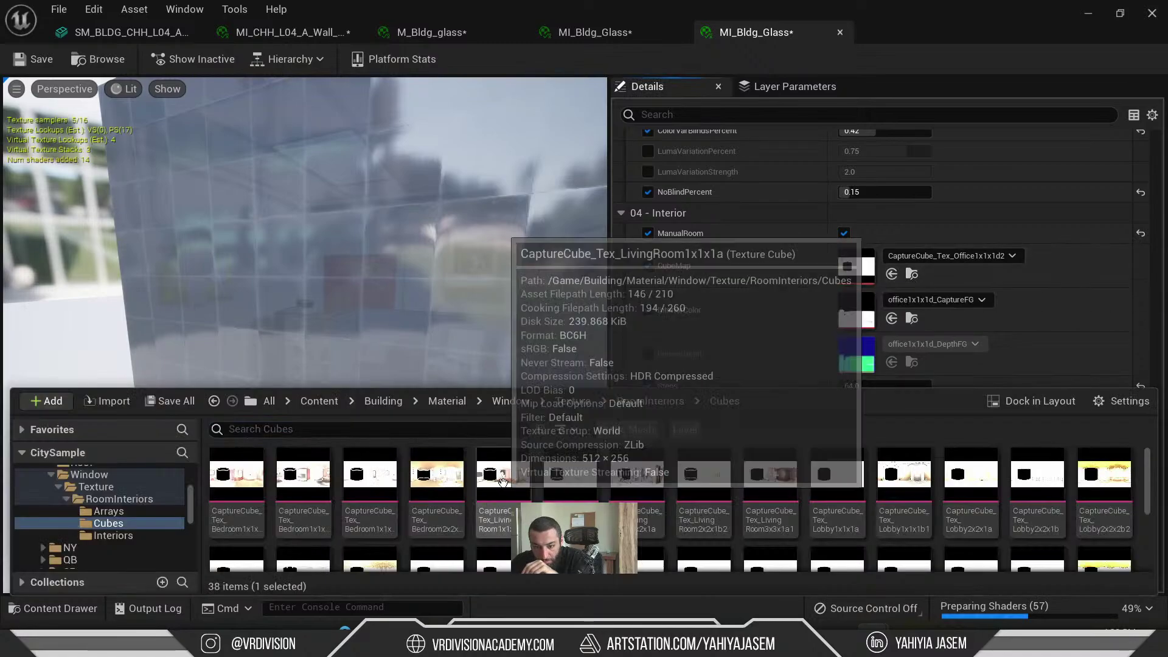
pyautogui.scroll(2, 110, 500)
pyautogui.click(88, 499)
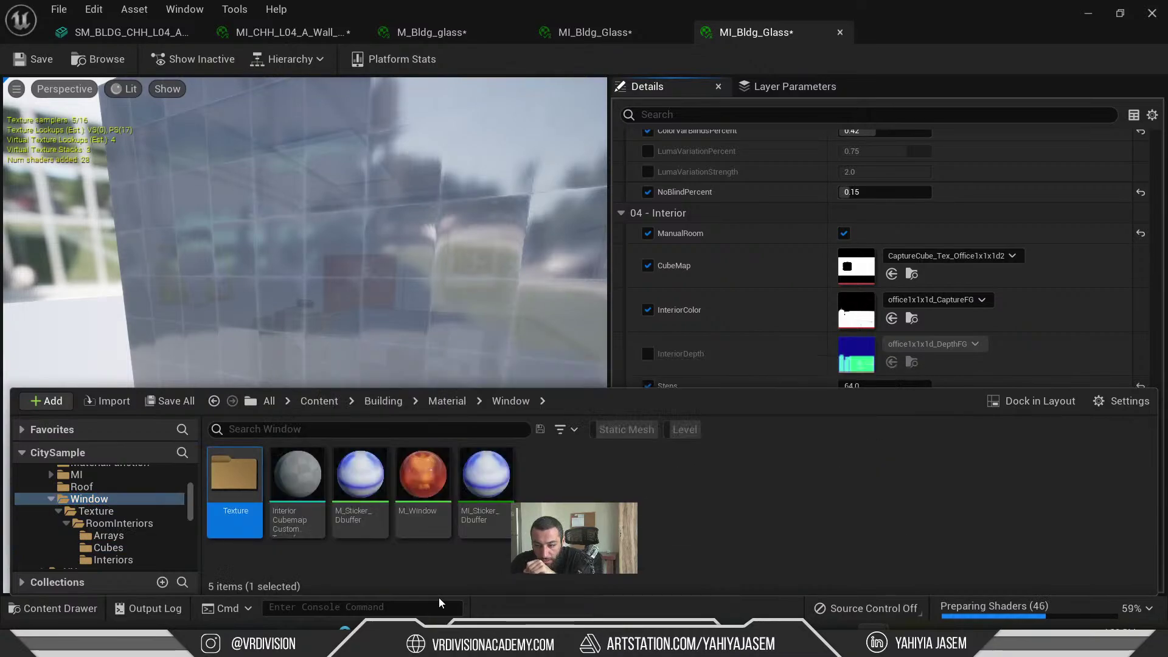
pyautogui.moveTo(420, 490)
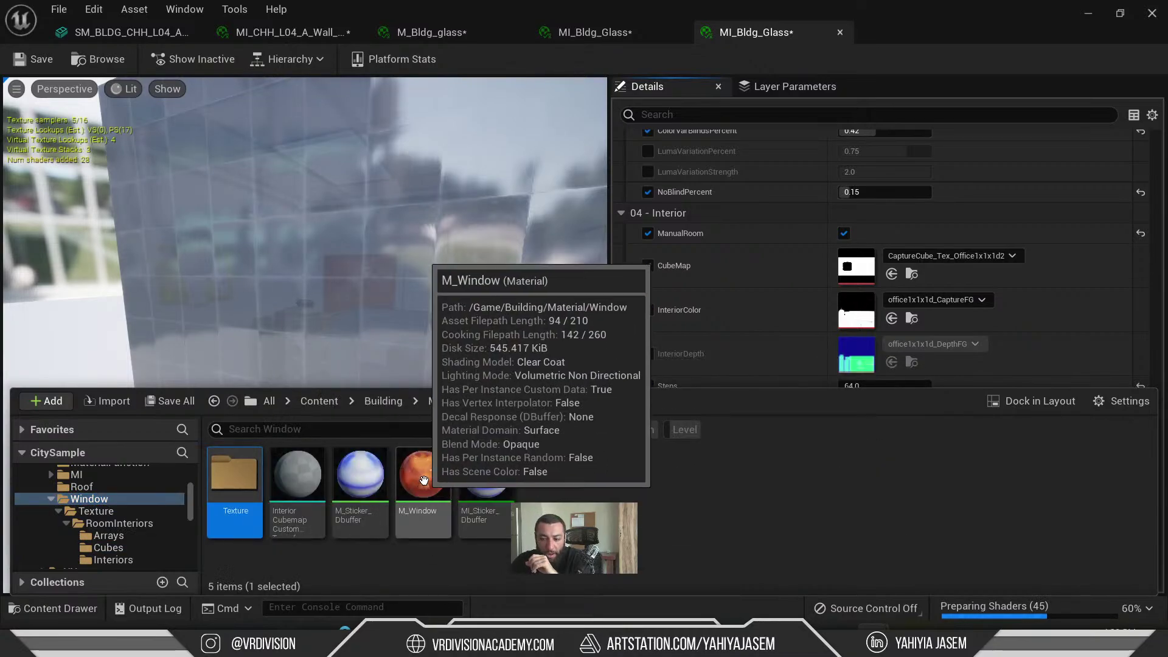
pyautogui.click(420, 490)
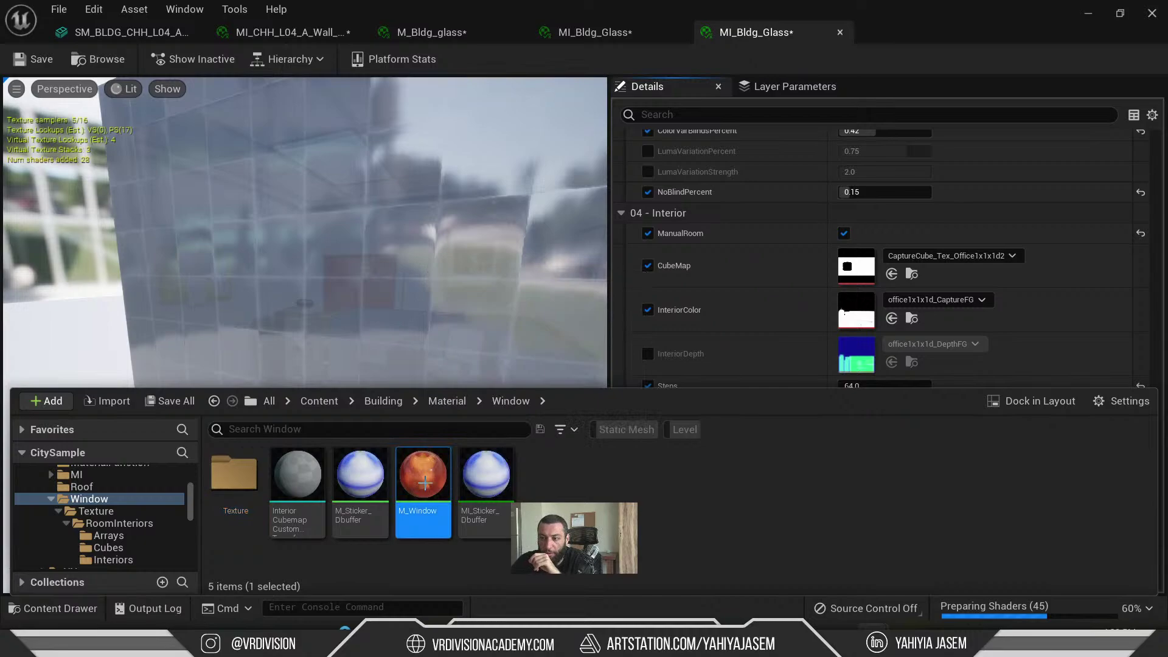
pyautogui.doubleClick(423, 480)
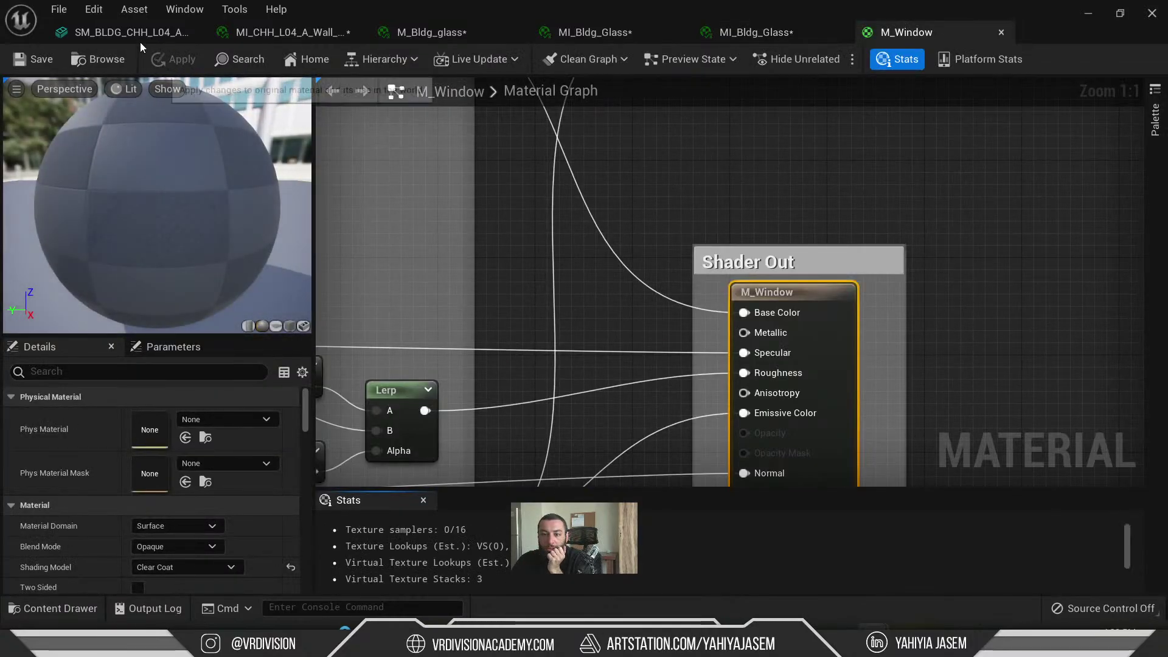
# - Browse the Texture subfolder beside M_Window and survey the graph's Window Tint, Blinds And Decals and Shader Out sections
pyautogui.click(107, 60)
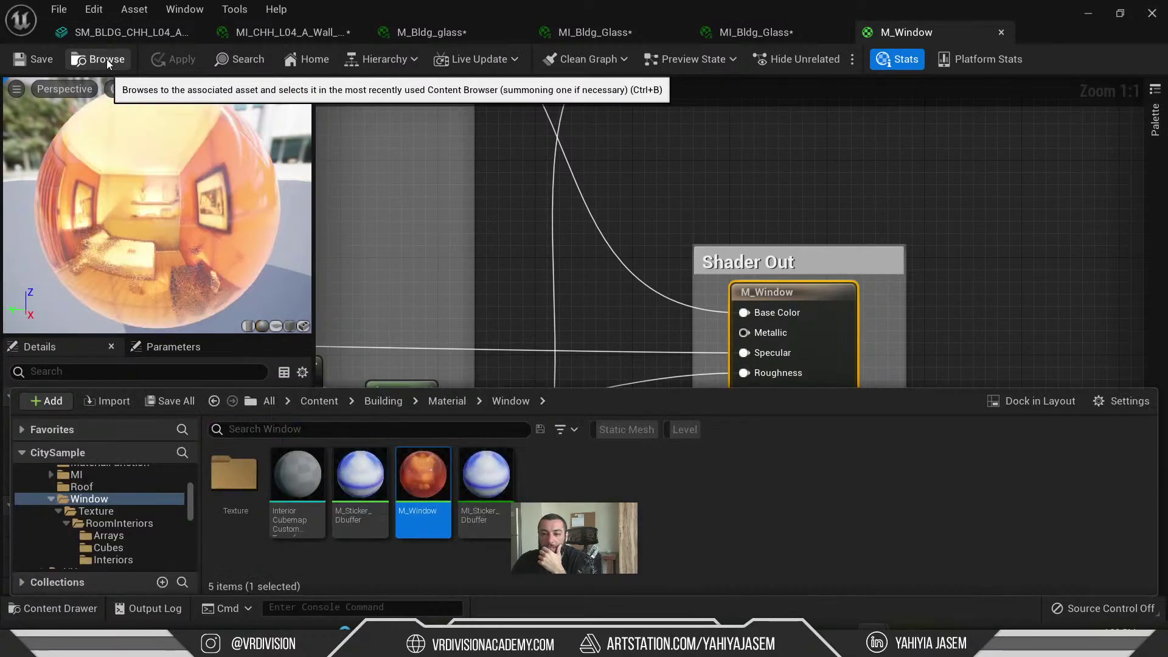
pyautogui.doubleClick(235, 475)
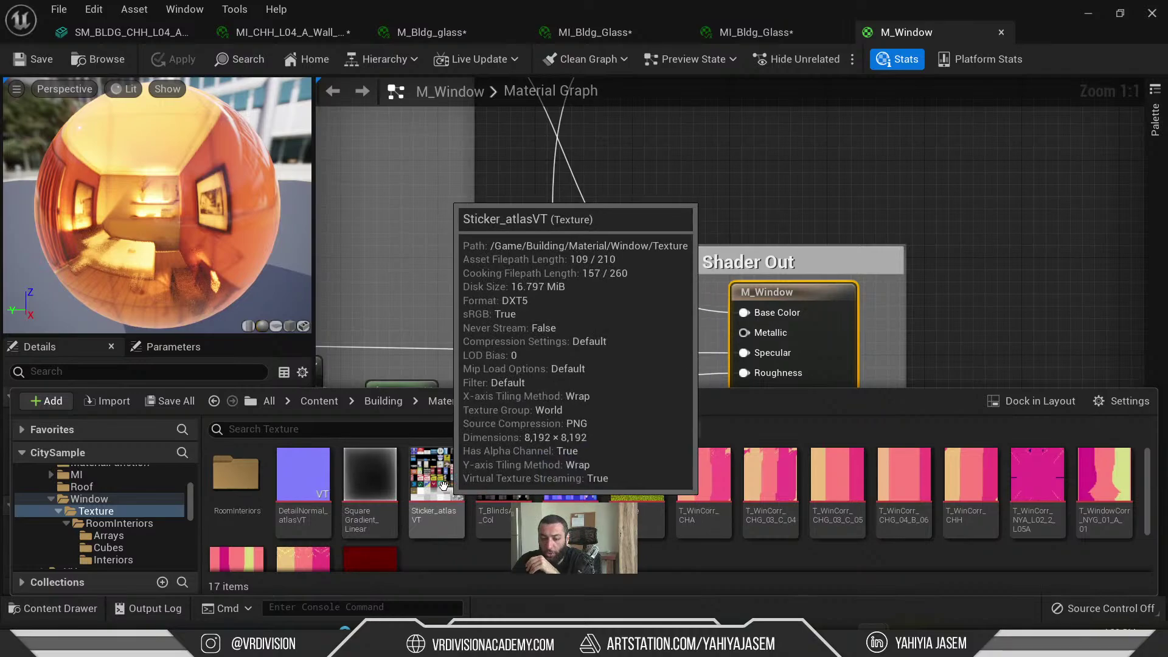
pyautogui.scroll(-10, 756, 192)
pyautogui.moveTo(713, 195); pyautogui.dragTo(777, 229, button='right')
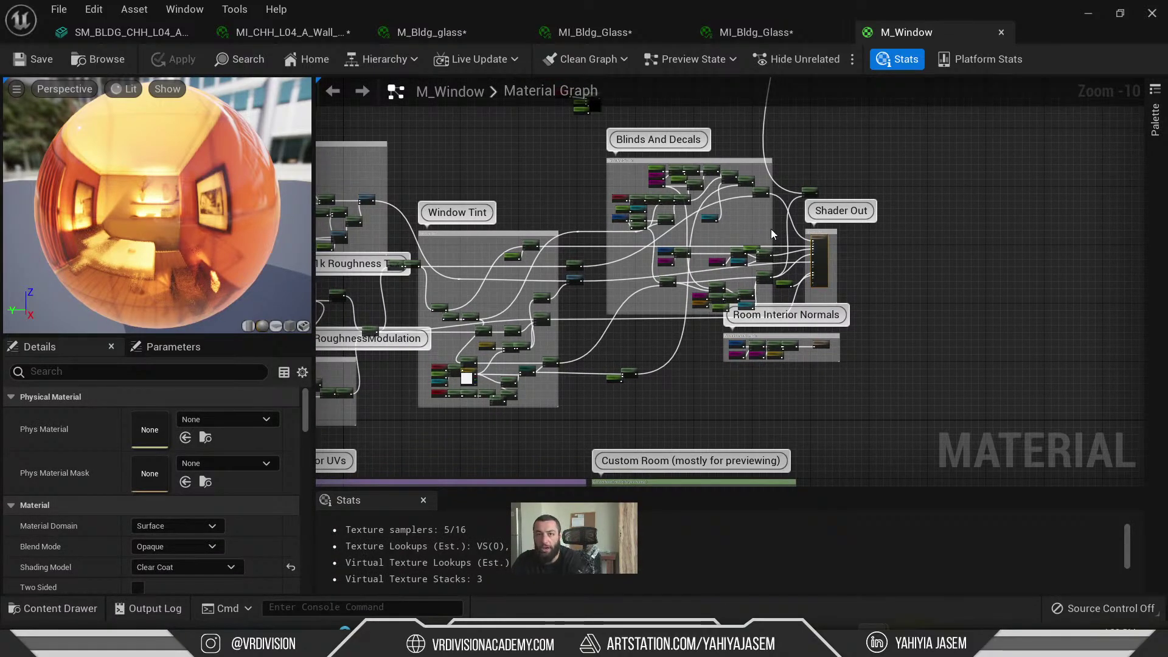
# - Open the Sticker_atlasVT texture from the Window textures and view the entire decal atlas
pyautogui.hotkey('ctrl', 'space')
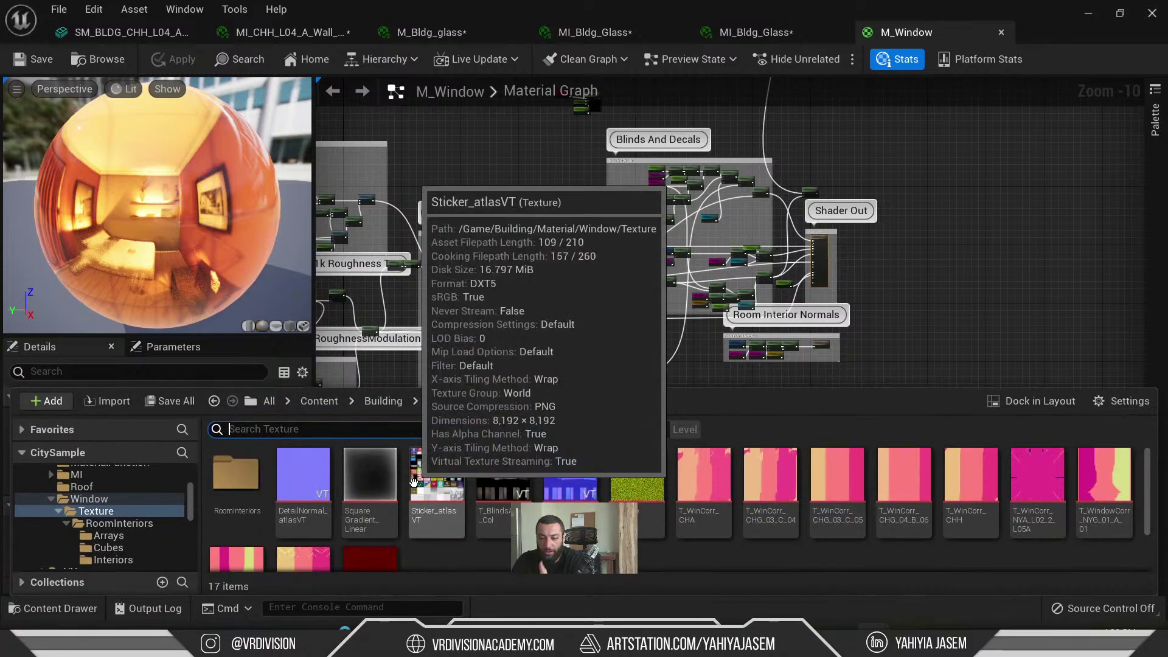
pyautogui.click(438, 478)
pyautogui.doubleClick(439, 480)
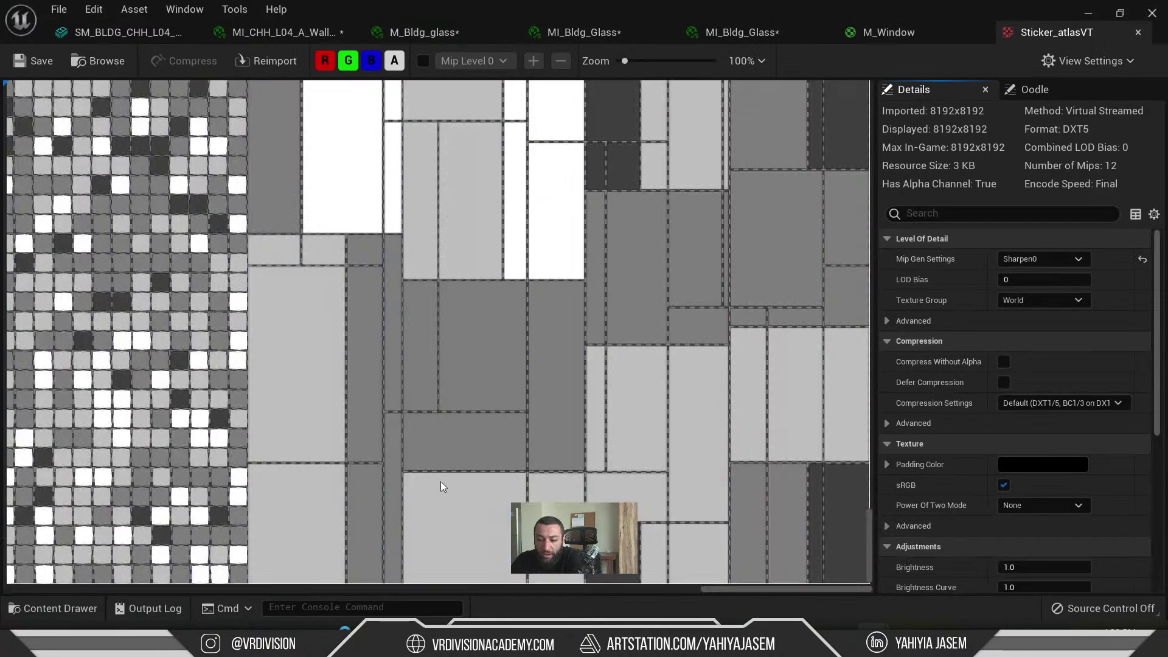
pyautogui.scroll(-4, 360, 378)
pyautogui.scroll(-1, 364, 378)
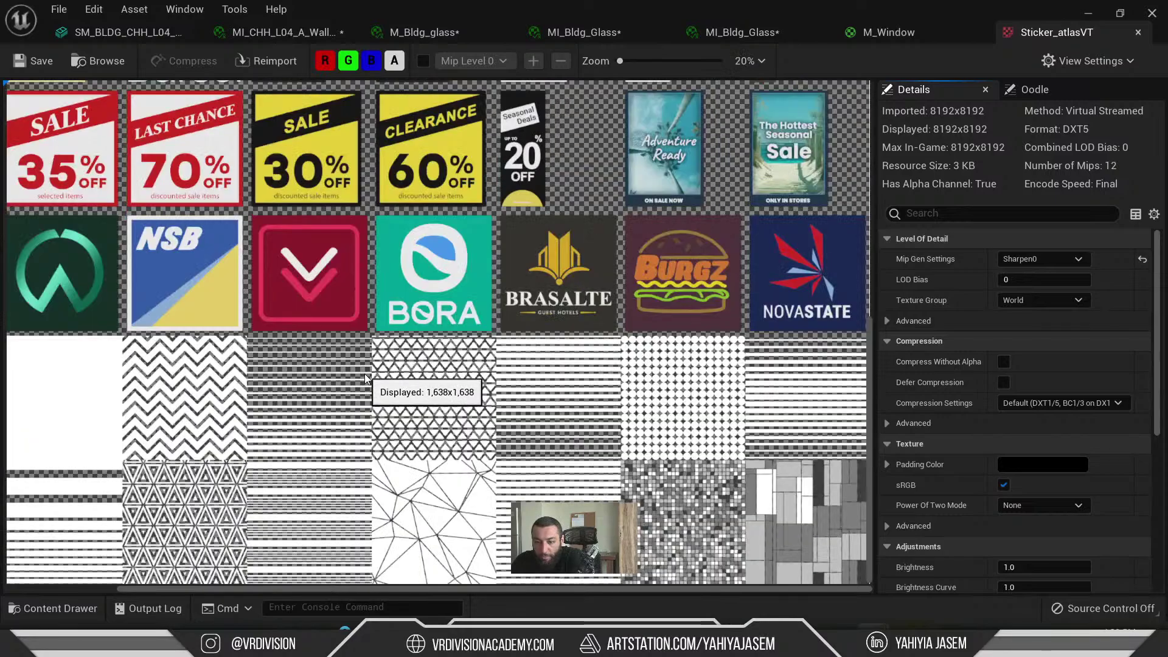
pyautogui.scroll(-1, 365, 378)
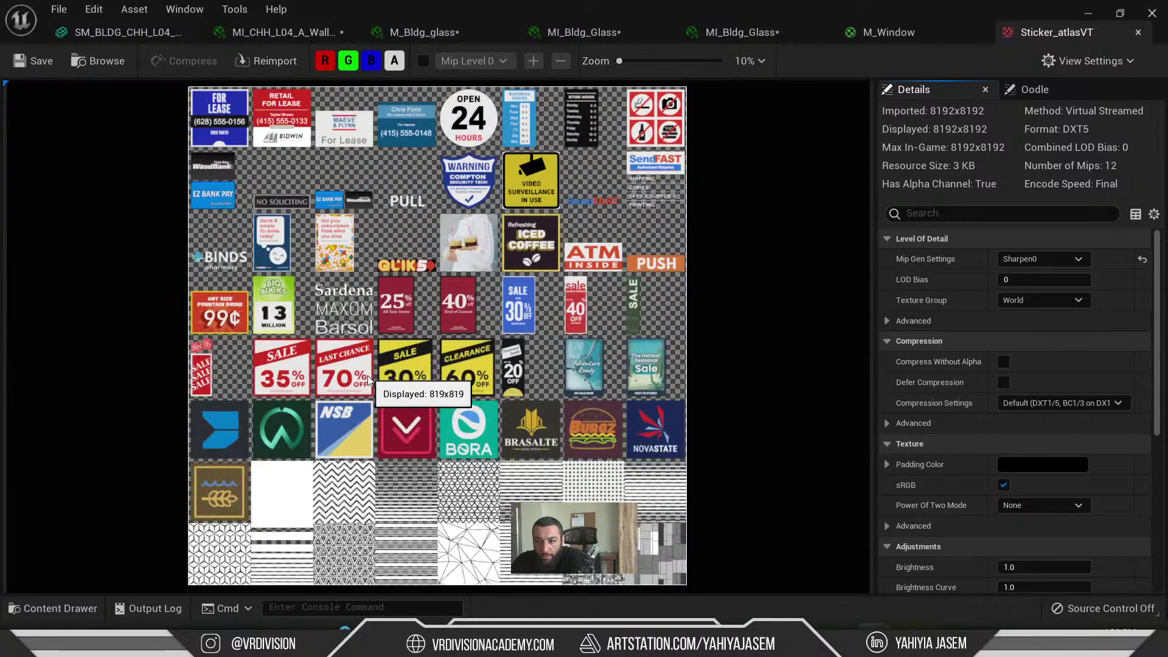
# - Check the M_Window graph and the building wall mesh, and open the T_BlindsAtlas_Col texture to view its curtains
pyautogui.click(870, 34)
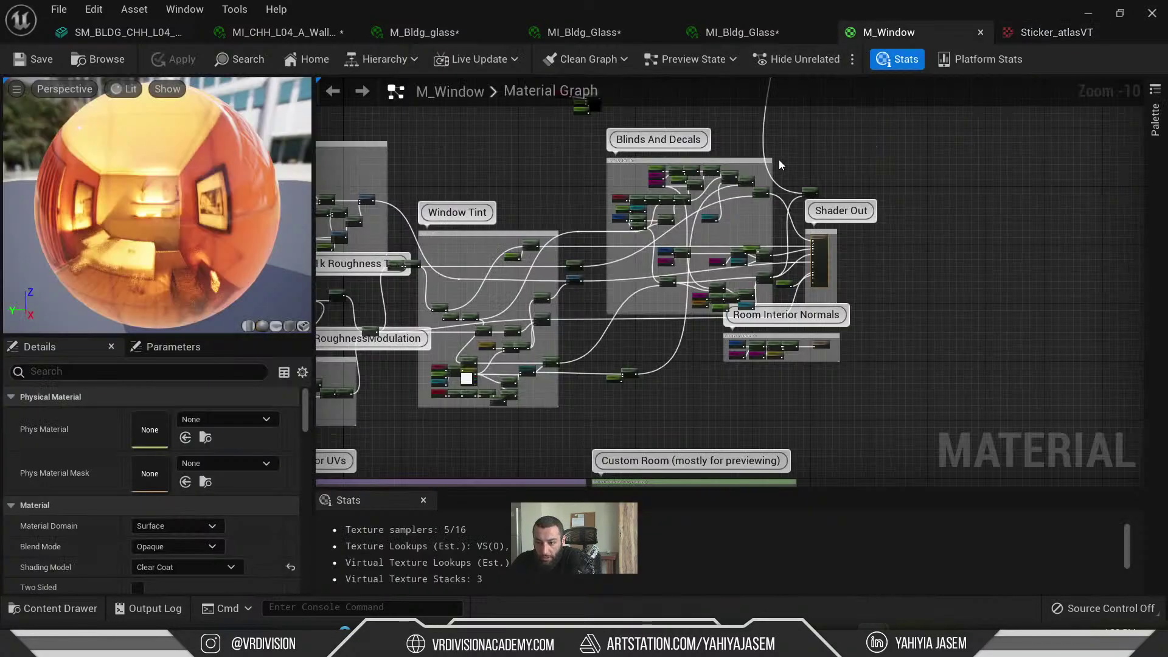
pyautogui.click(167, 31)
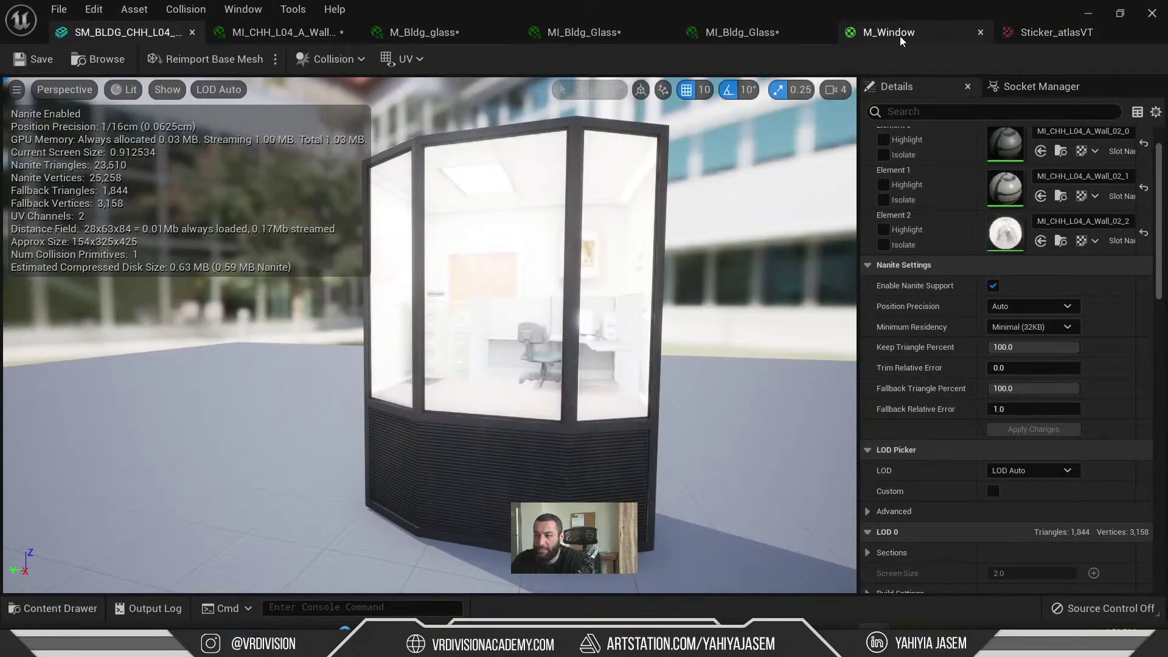
pyautogui.click(1014, 31)
pyautogui.hotkey('ctrl', 'space')
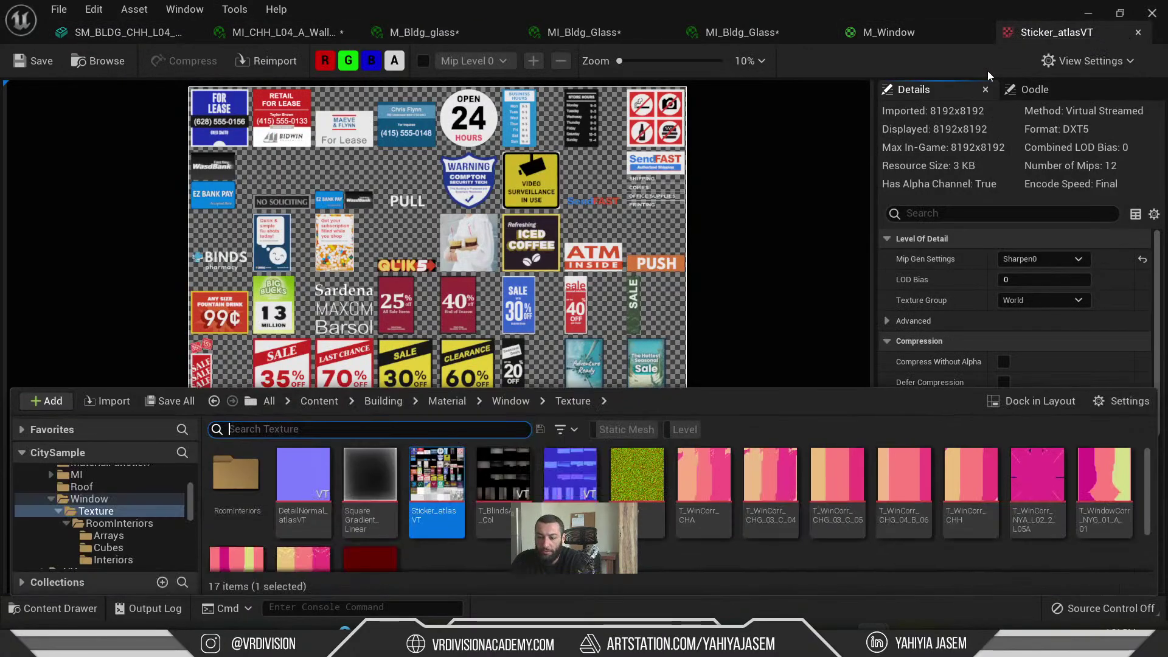
pyautogui.doubleClick(538, 487)
pyautogui.scroll(-4, 538, 281)
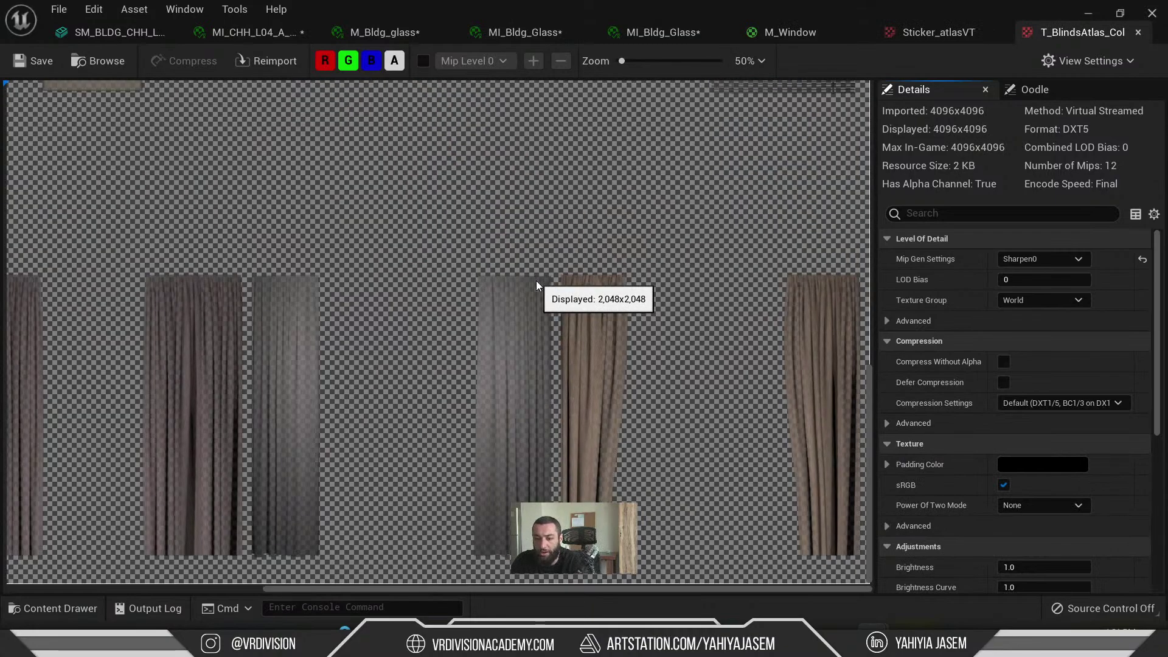
# - Return to the Sticker_atlasVT texture and examine its stickers both up close and as a whole
pyautogui.hotkey('ctrl', 'space')
pyautogui.doubleClick(435, 478)
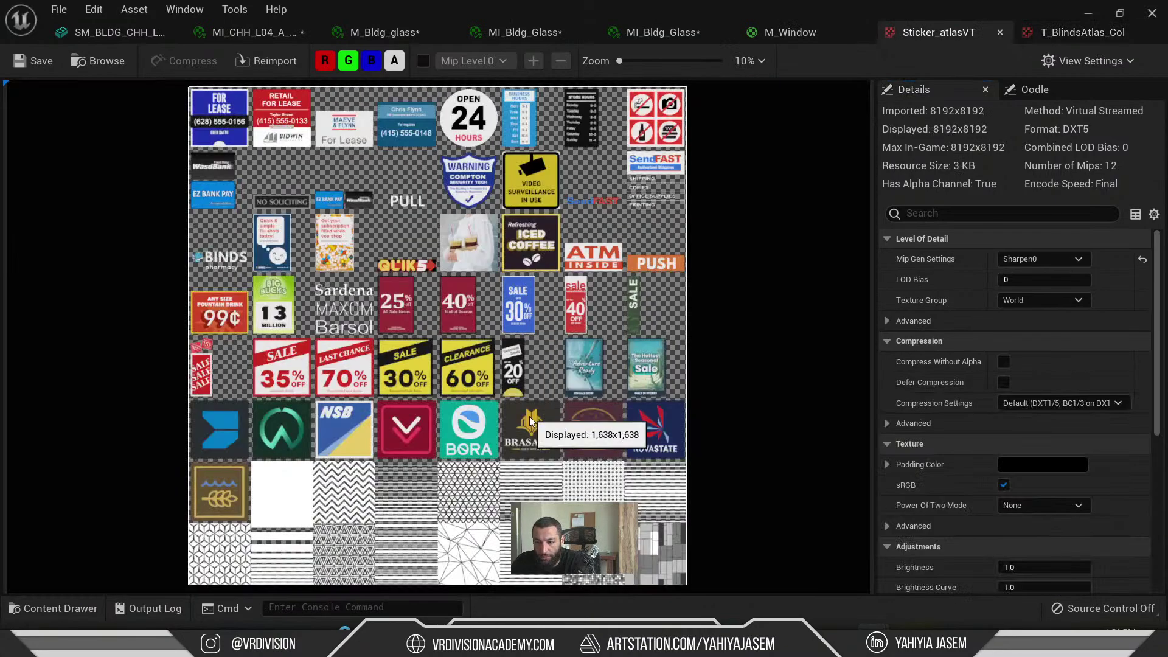
pyautogui.scroll(2, 532, 426)
pyautogui.scroll(-2, 538, 421)
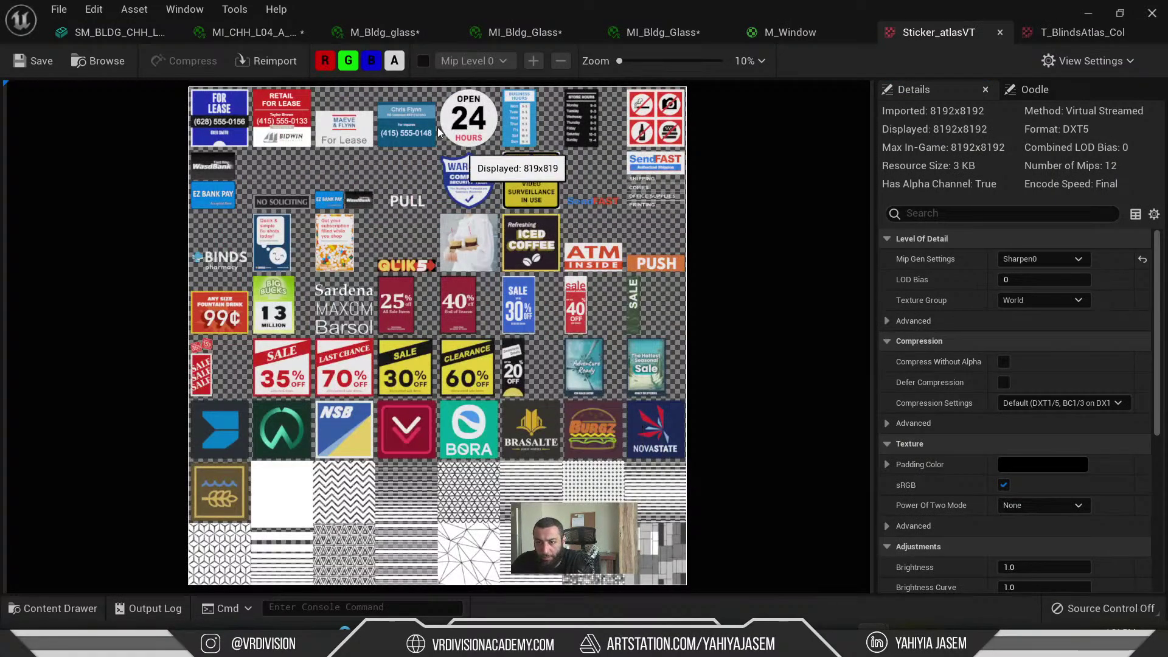
# - Open the Window_1K_Roughness texture from the Window textures and examine its roughness patterns, both in full and up close
pyautogui.hotkey('ctrl', 'space')
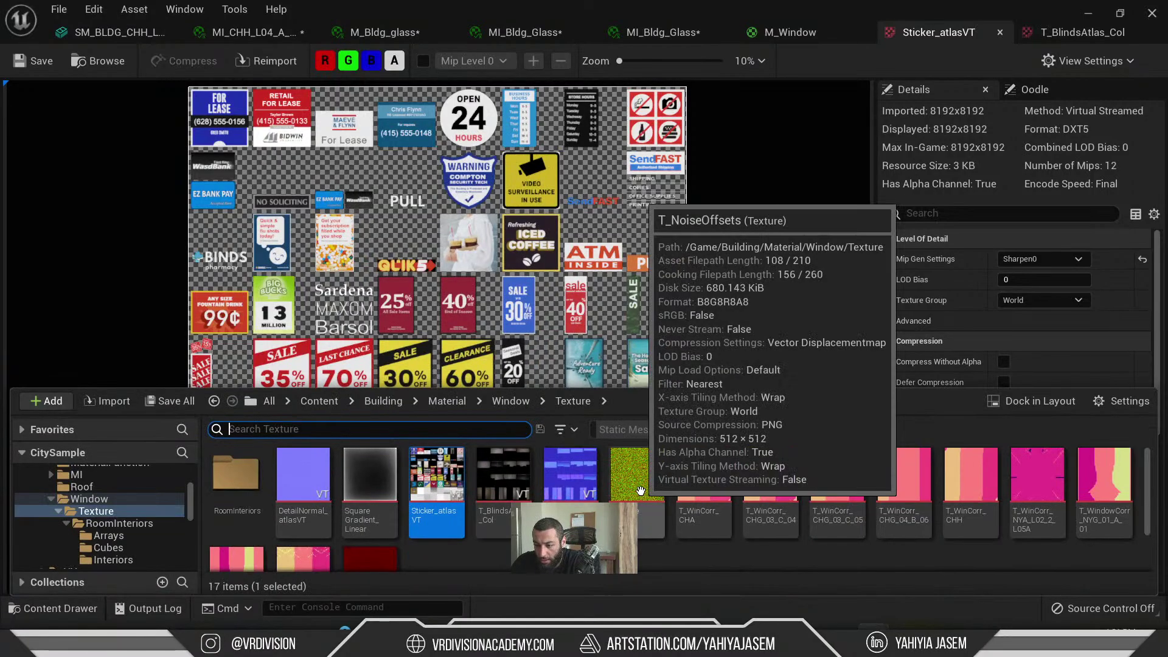
pyautogui.scroll(-2, 663, 493)
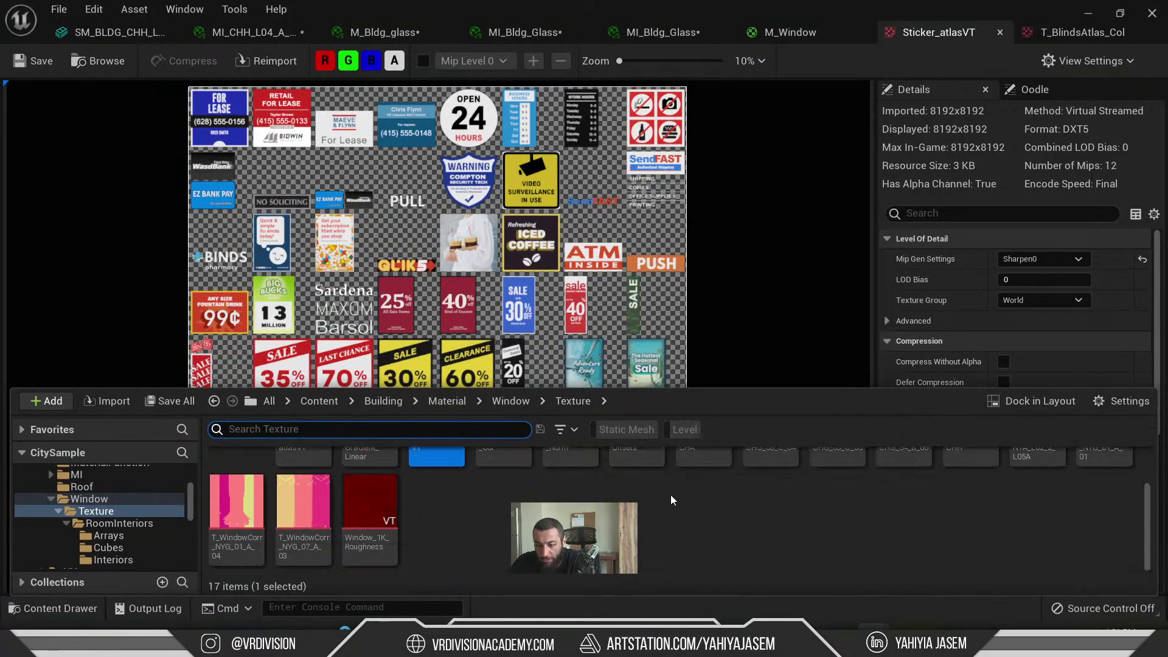
pyautogui.doubleClick(395, 520)
pyautogui.scroll(-3, 484, 359)
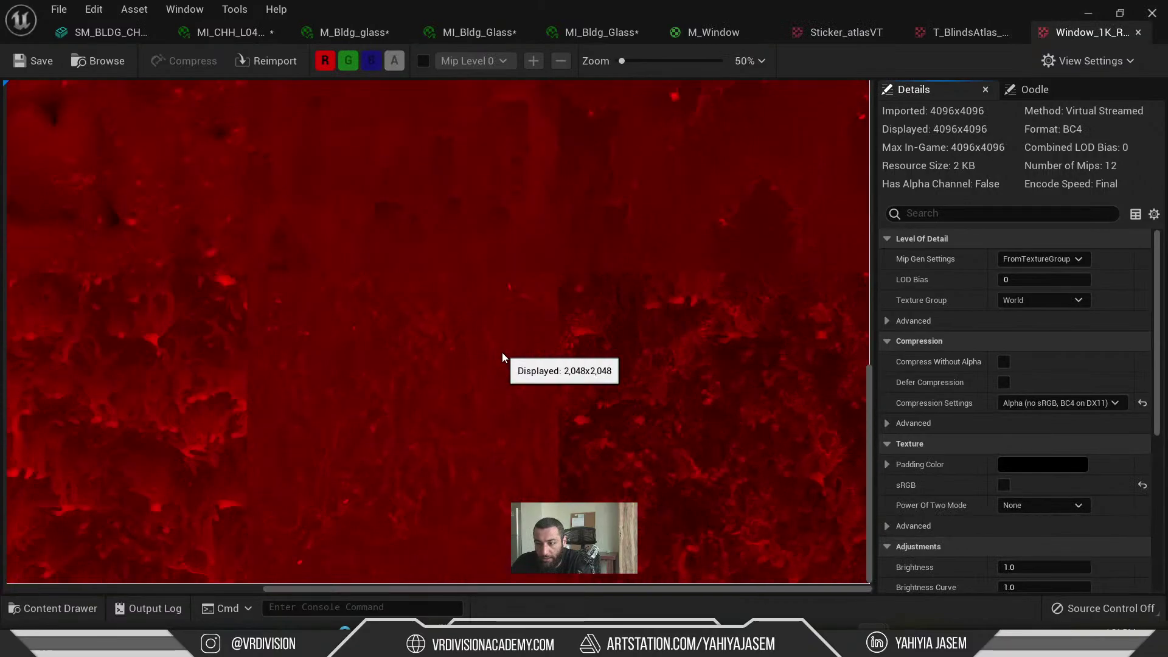
pyautogui.scroll(-3, 502, 353)
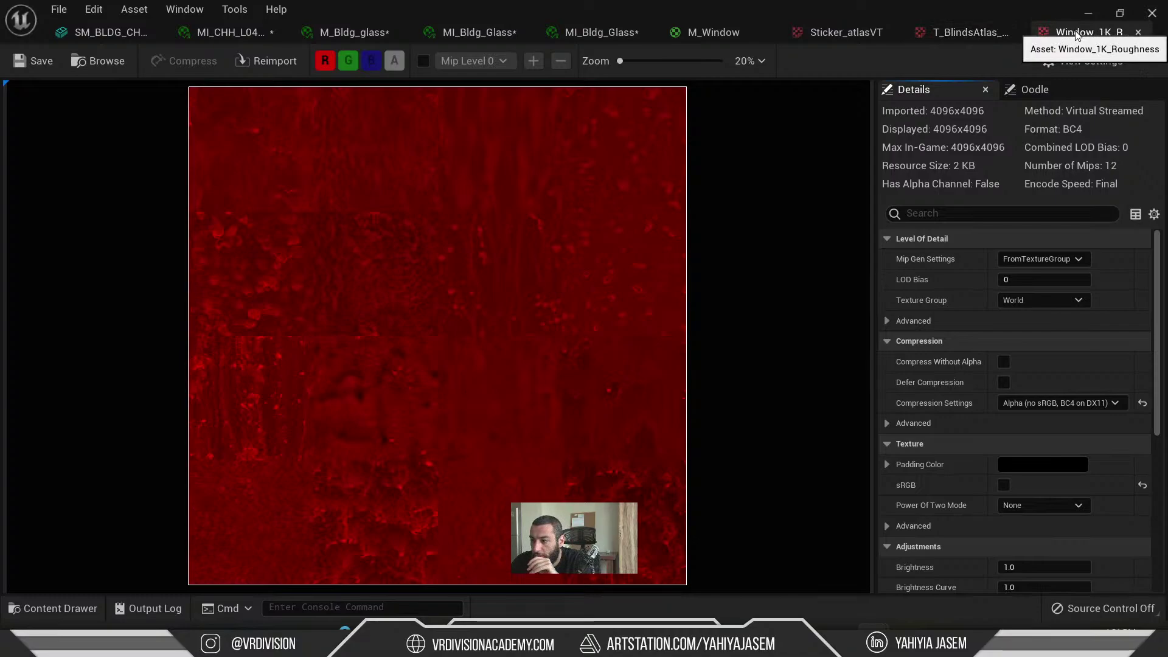
pyautogui.scroll(1, 254, 130)
pyautogui.scroll(1, 754, 232)
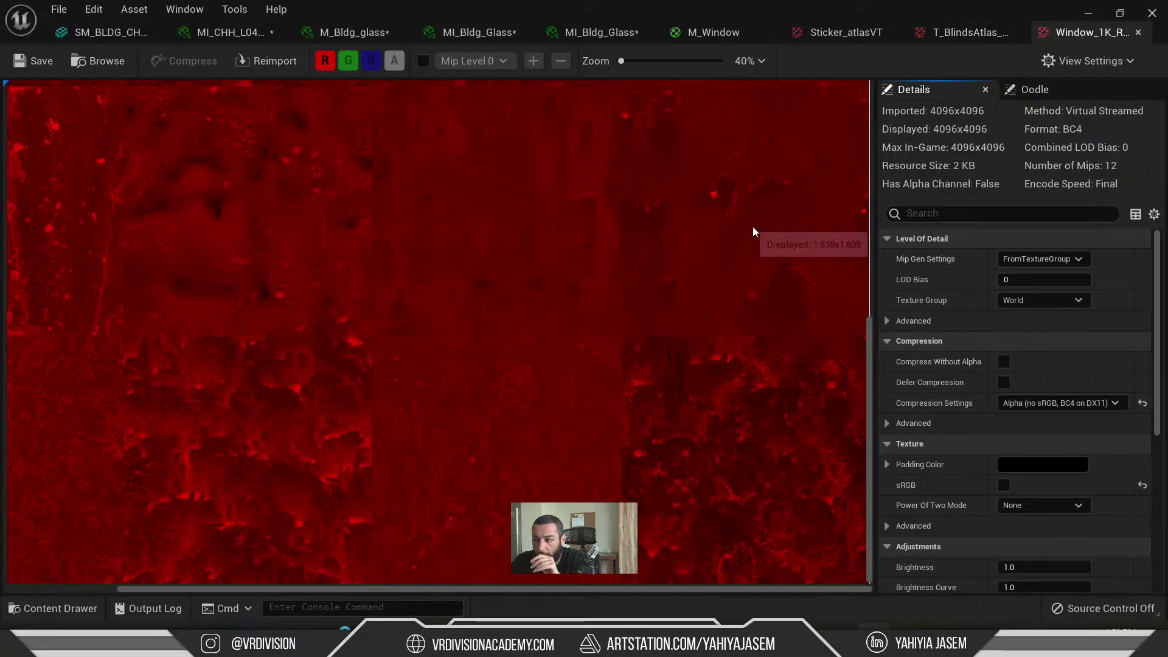
pyautogui.moveTo(869, 336); pyautogui.dragTo(878, 92)
pyautogui.scroll(-1, 446, 189)
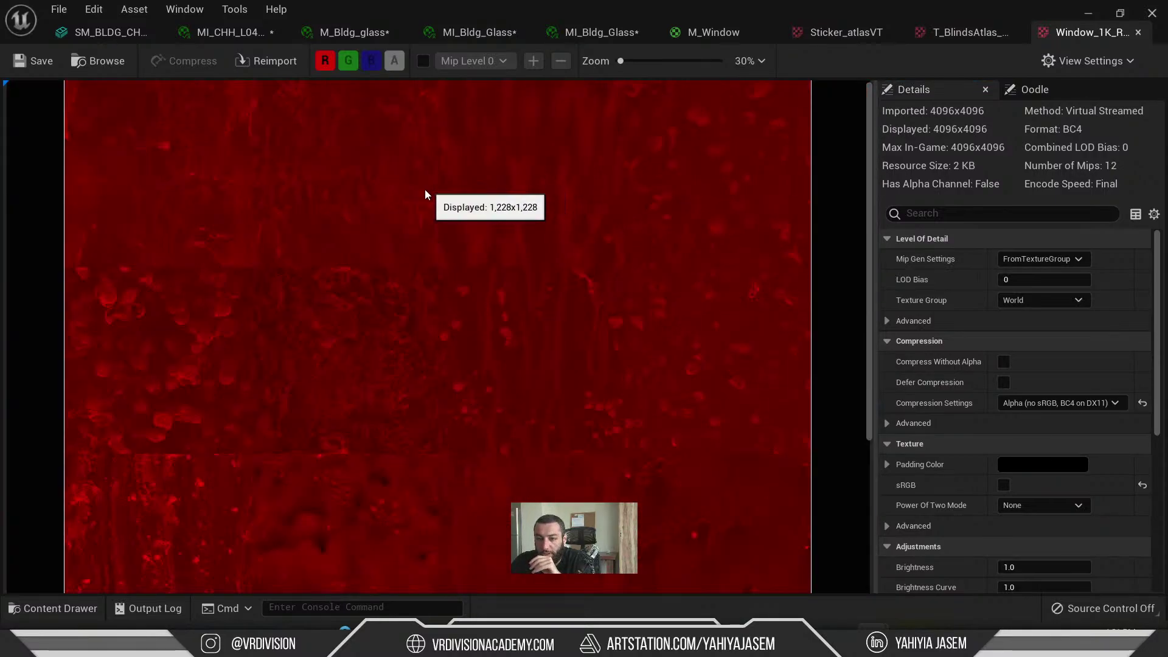
# - View the whole Window_1K_Roughness texture, then bring up the Sticker_atlasVT decal atlas for comparison
pyautogui.scroll(-1, 426, 193)
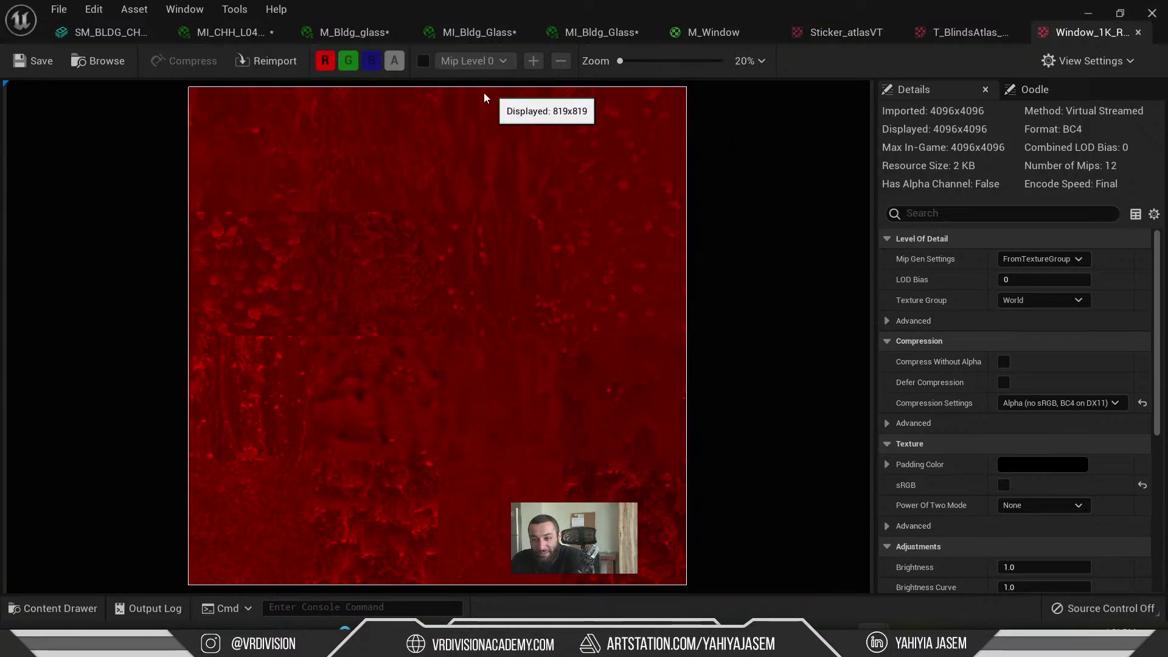
pyautogui.click(957, 36)
pyautogui.click(833, 30)
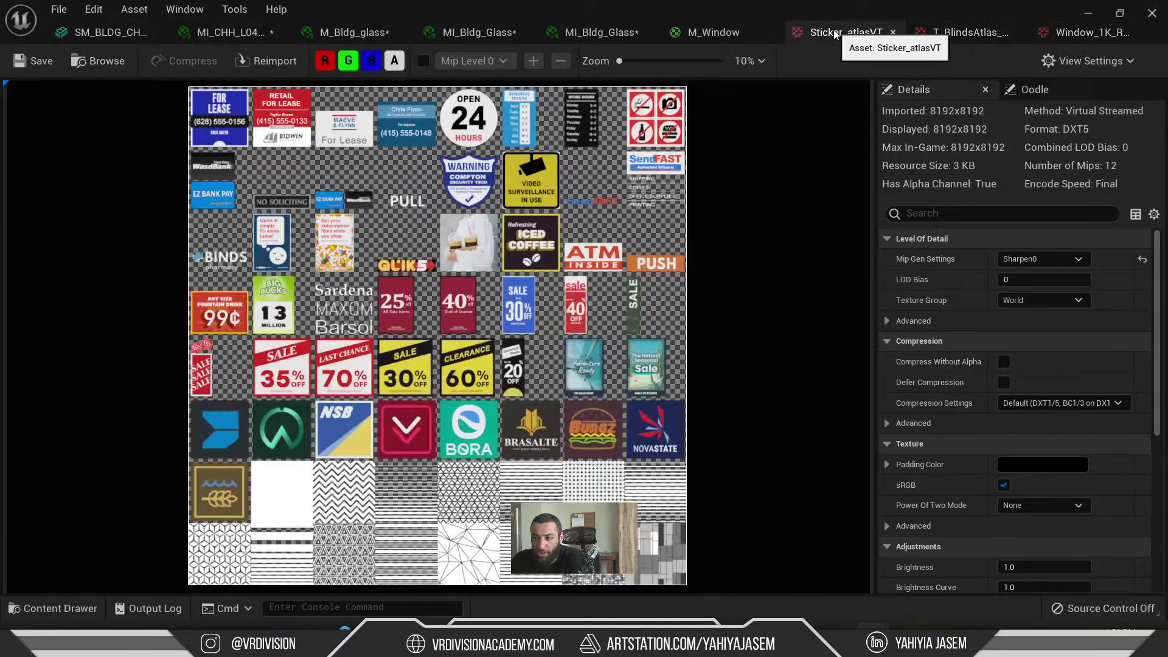
# - Examine the nodes of the upper Output Local Align UV section in the M_Window graph up close
pyautogui.click(684, 31)
pyautogui.moveTo(618, 273); pyautogui.dragTo(645, 452, button='right')
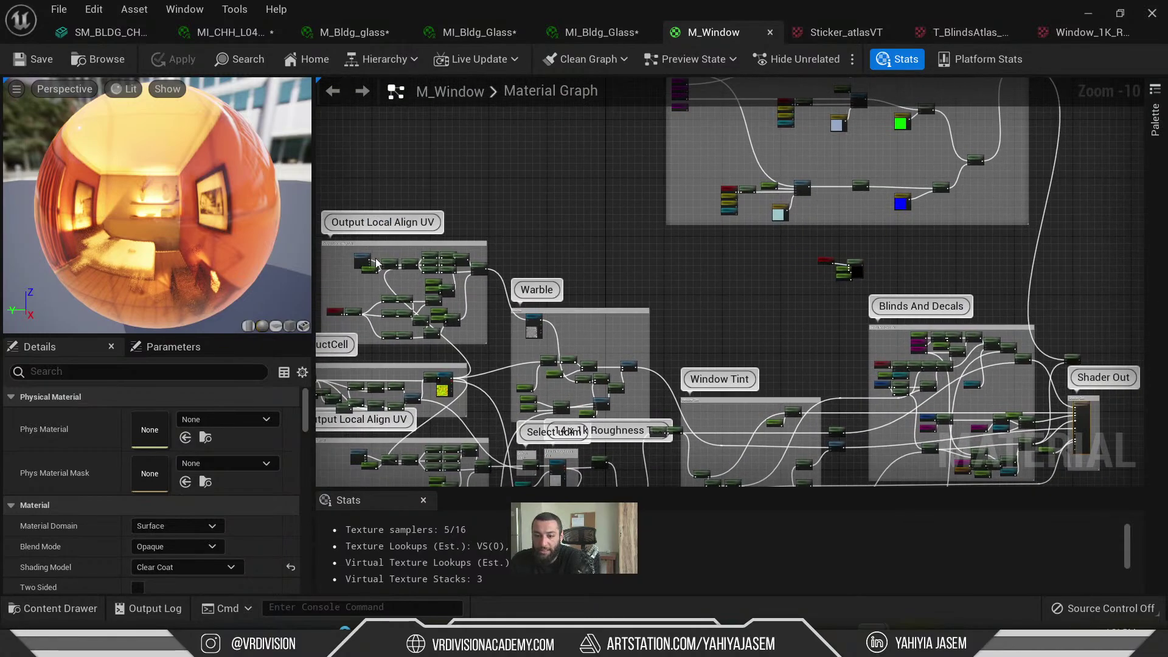
pyautogui.scroll(6, 512, 228)
pyautogui.scroll(2, 561, 251)
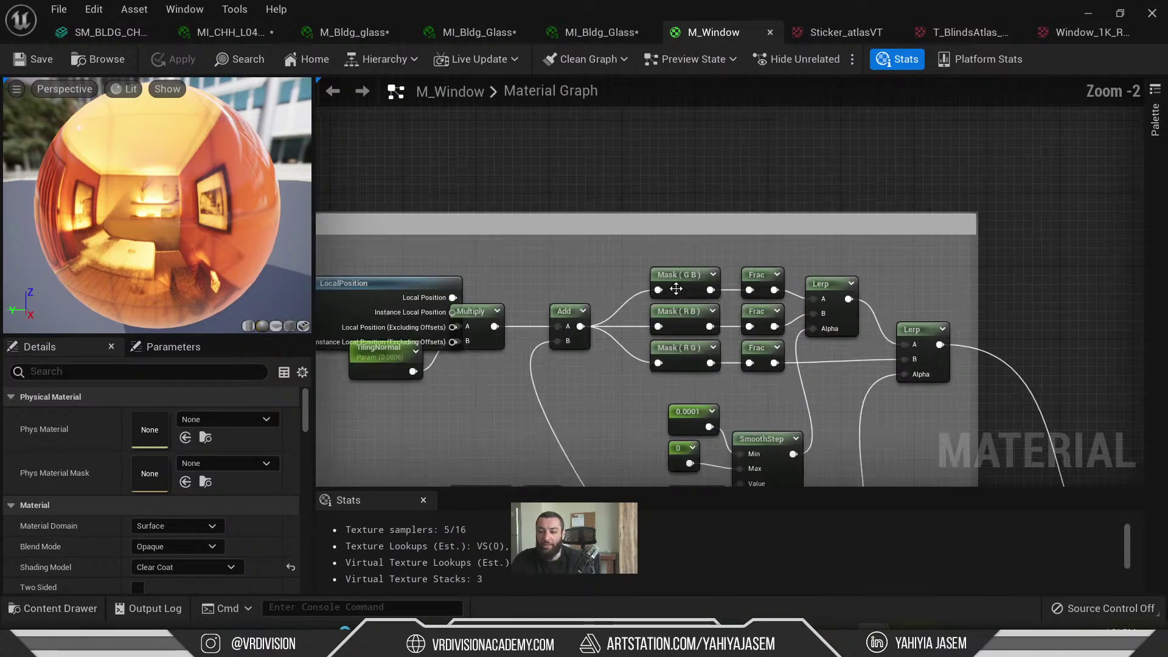
pyautogui.moveTo(570, 289); pyautogui.dragTo(854, 27, button='right')
# - Recheck the Window_1K_Roughness texture, then trace how ConstructCell connects to the Warble section in the M_Window graph
pyautogui.click(1089, 32)
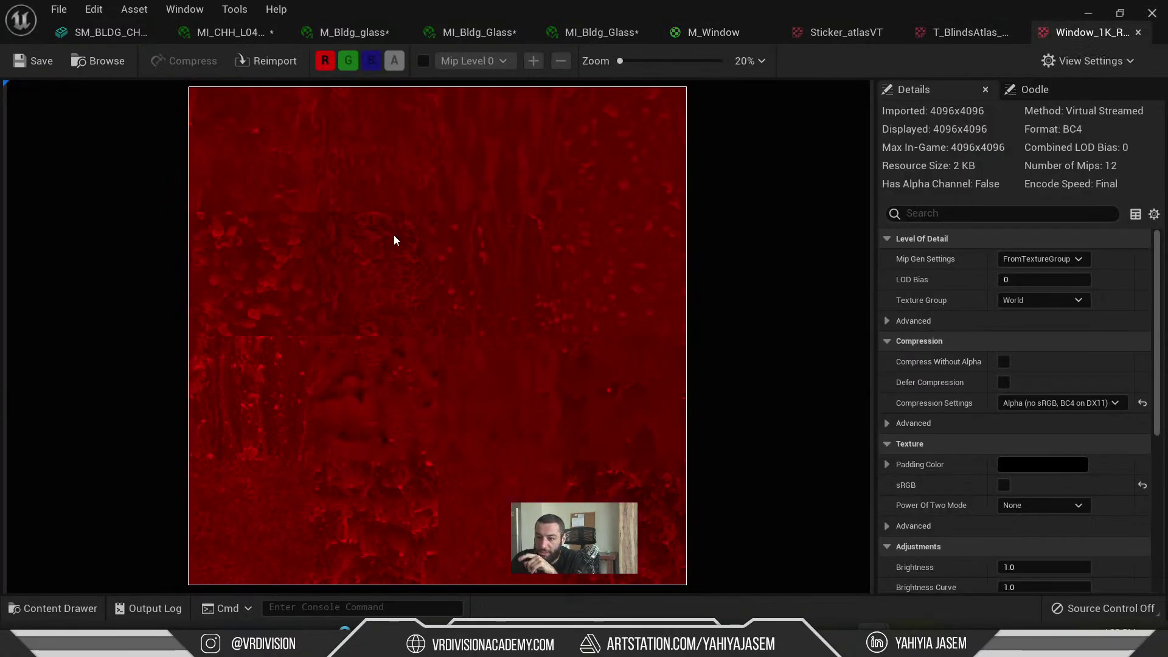
pyautogui.click(725, 31)
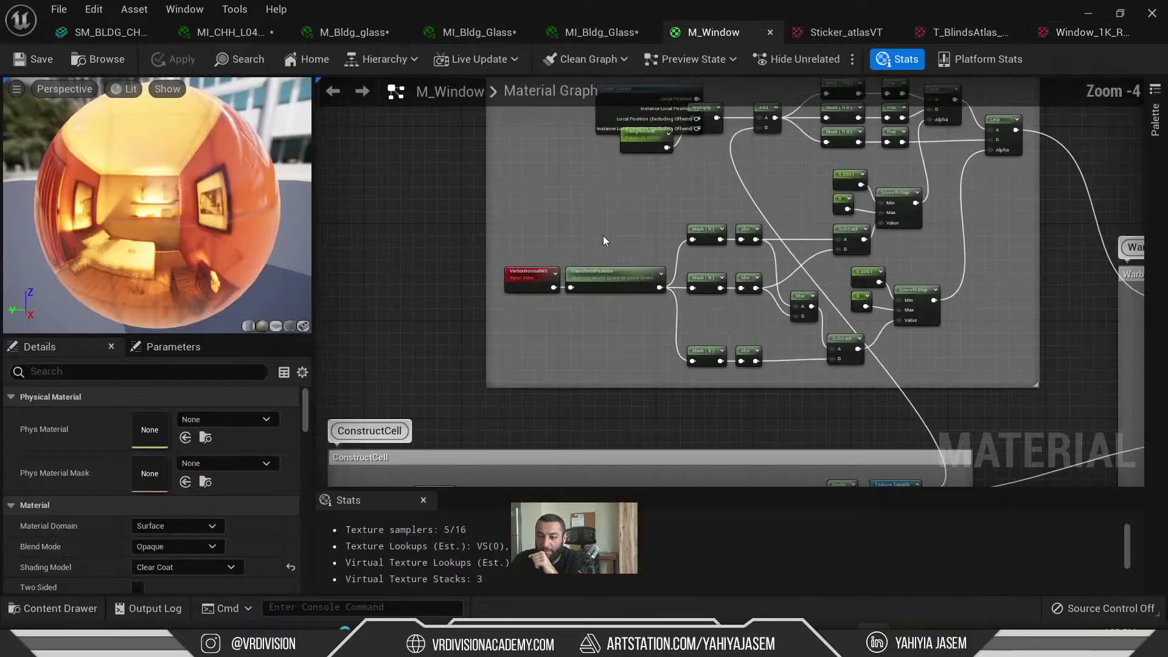
pyautogui.moveTo(603, 237); pyautogui.dragTo(528, 295, button='right')
pyautogui.scroll(1, 571, 320)
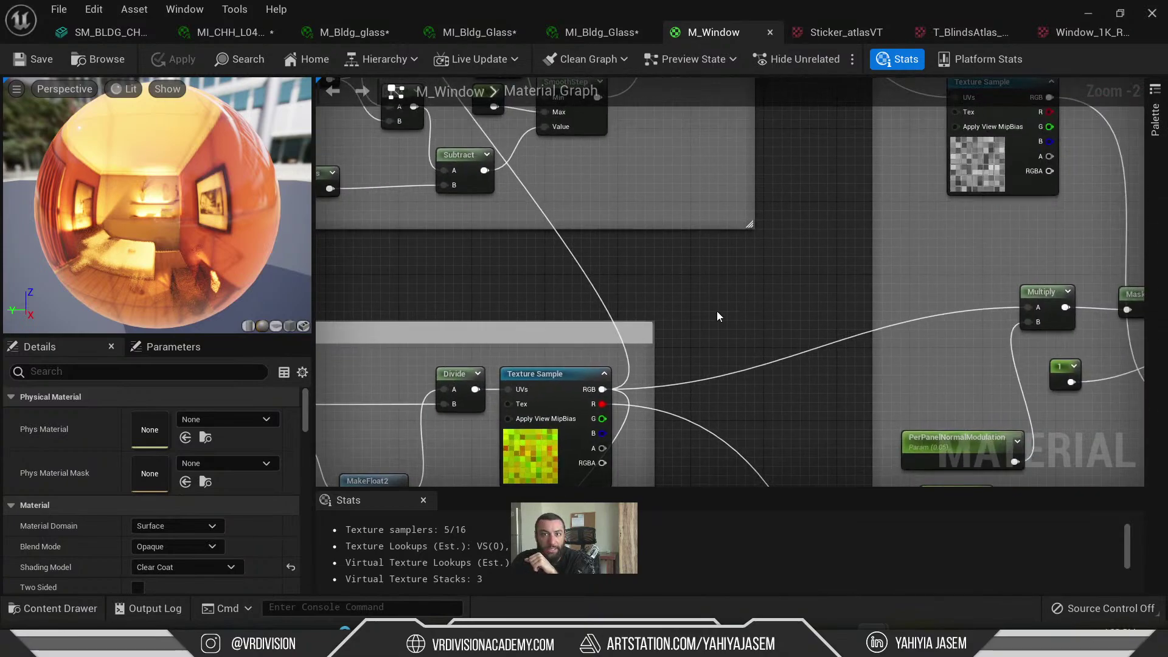
pyautogui.moveTo(718, 312); pyautogui.dragTo(654, 340, button='right')
pyautogui.scroll(-4, 671, 362)
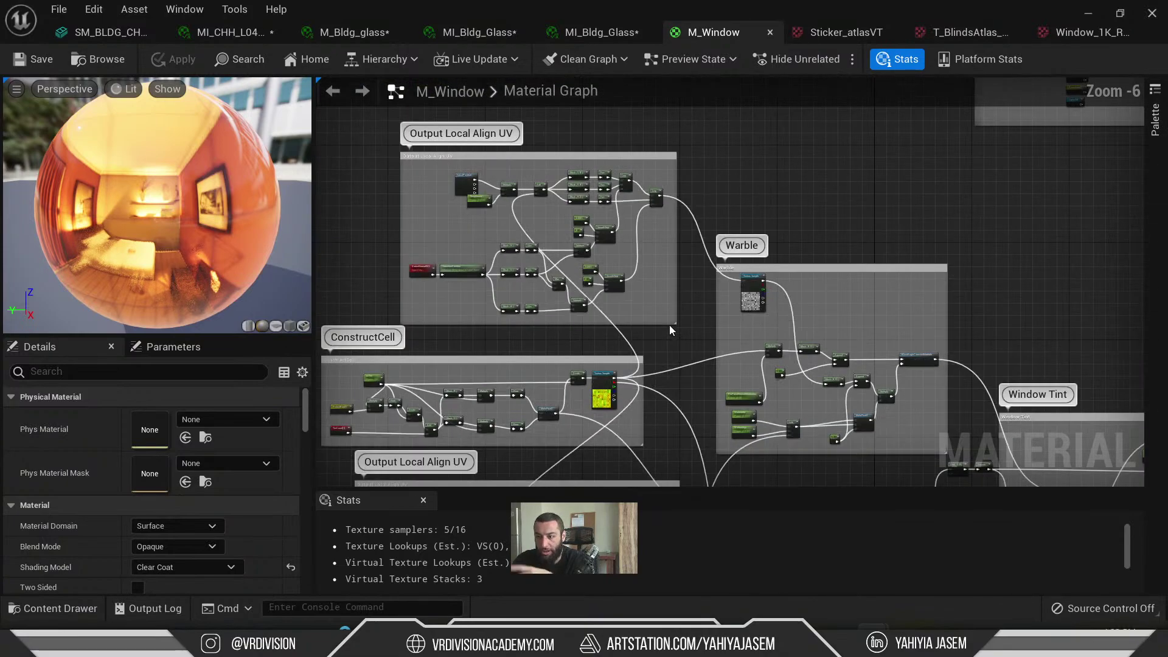
# - Revisit the T_BlindsAtlas_Col texture, then review the Warble, Window Tint and roughness sections of the M_Window graph
pyautogui.click(828, 34)
pyautogui.click(971, 32)
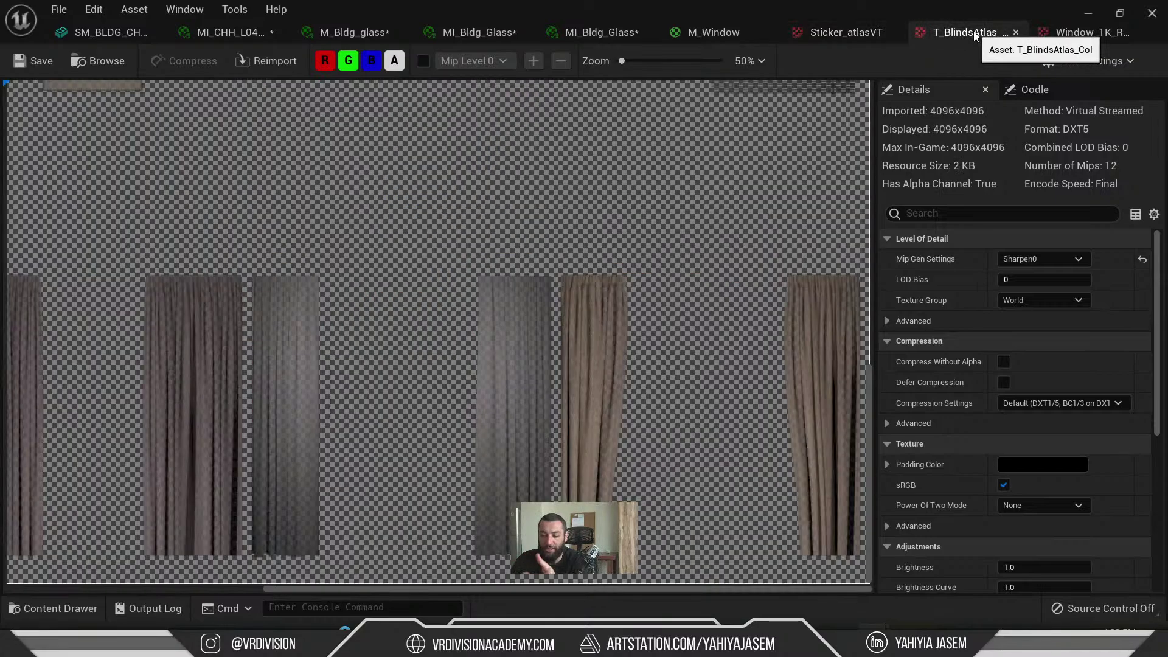
pyautogui.click(1034, 33)
pyautogui.click(696, 32)
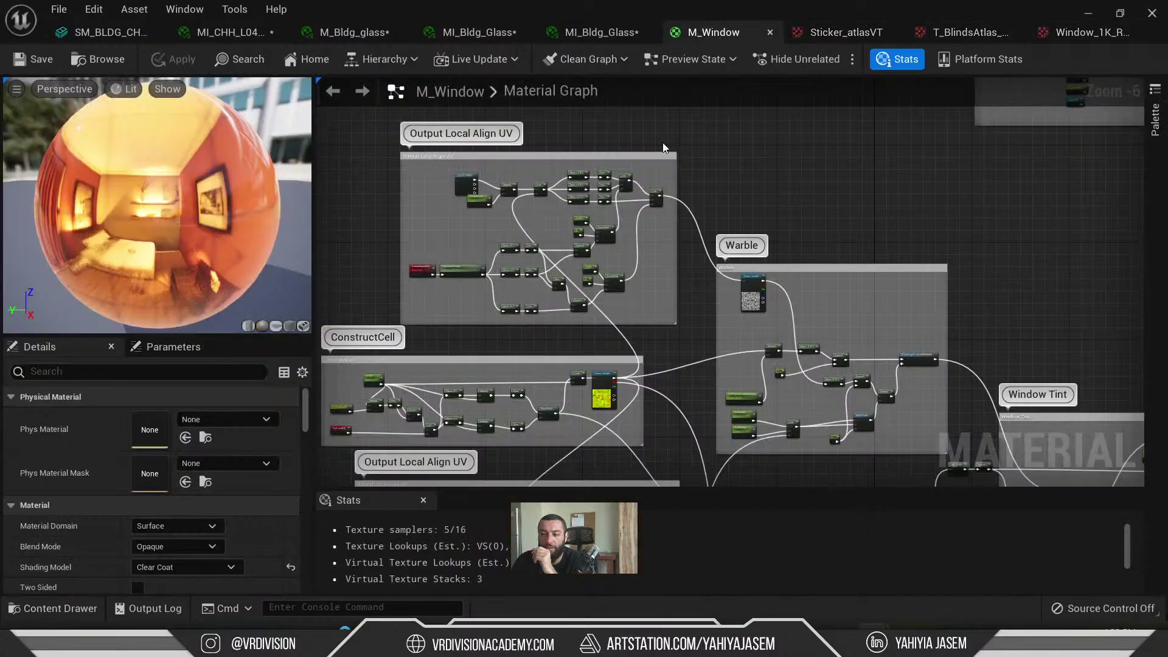
pyautogui.scroll(-1, 683, 231)
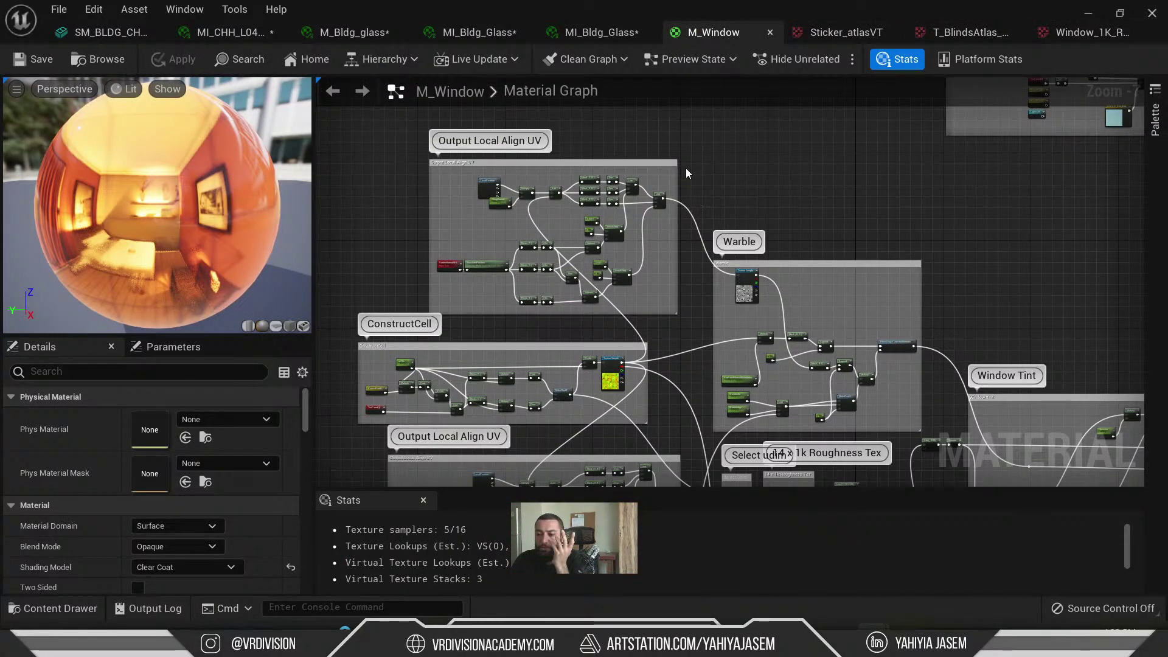
pyautogui.scroll(-3, 673, 146)
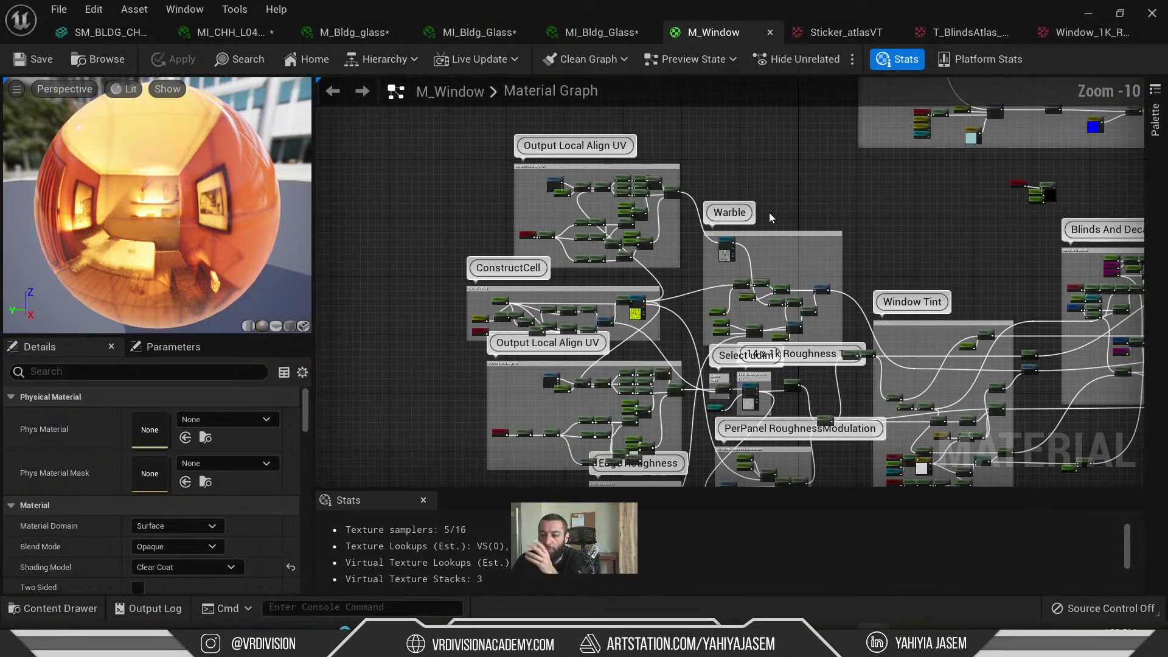
pyautogui.moveTo(769, 213); pyautogui.dragTo(648, 166, button='right')
pyautogui.scroll(3, 718, 268)
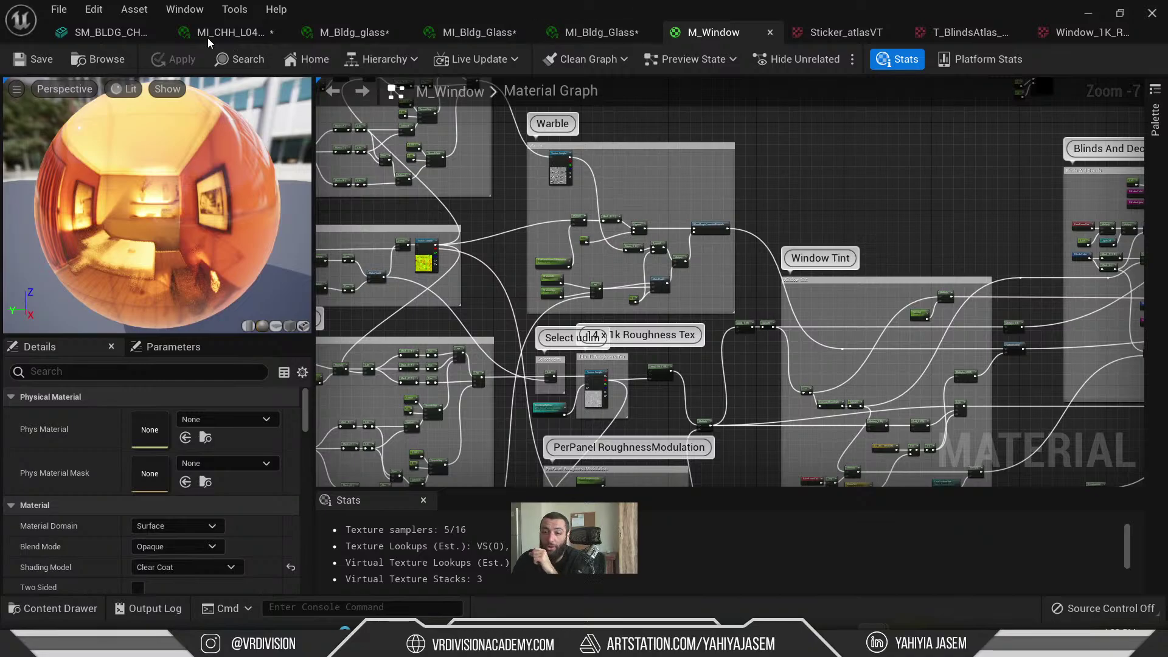
# - Return to the level editor and browse to the Building > map content folder
pyautogui.click(109, 32)
pyautogui.click(1089, 14)
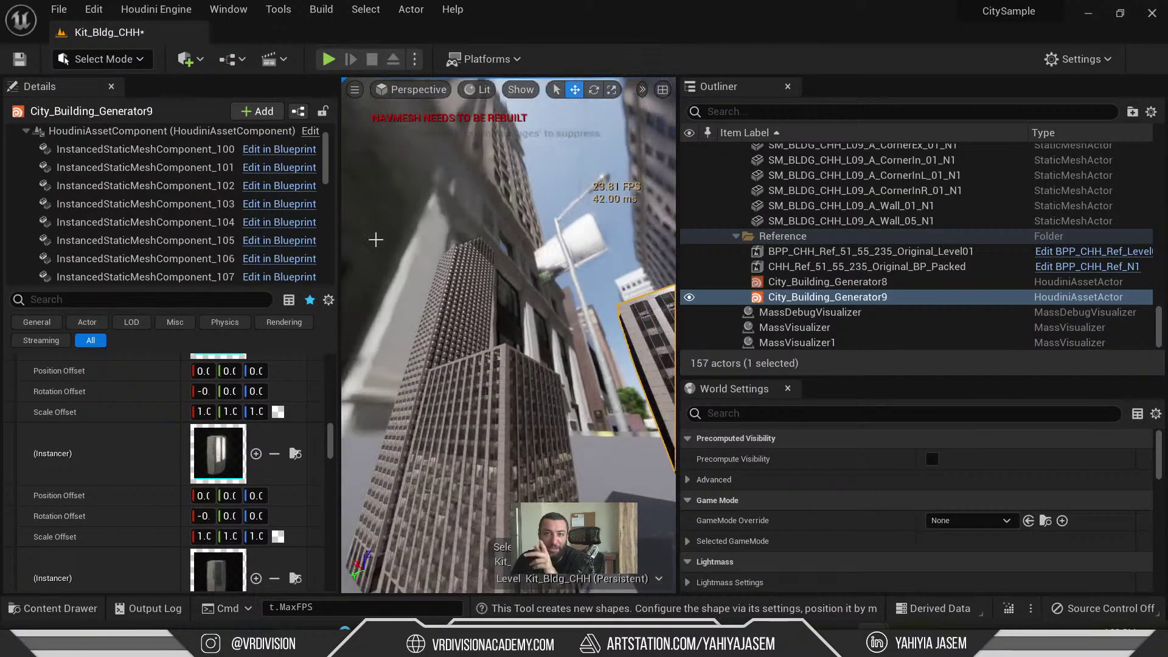
pyautogui.hotkey('ctrl', 'space')
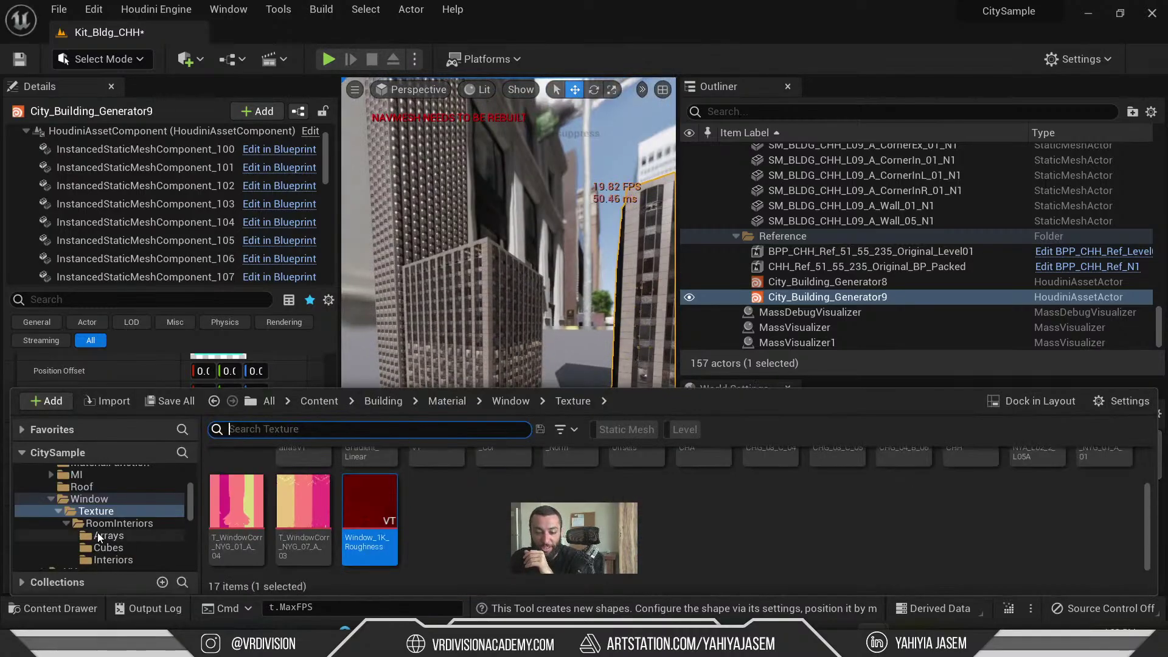
pyautogui.scroll(4, 97, 532)
pyautogui.scroll(-2, 59, 533)
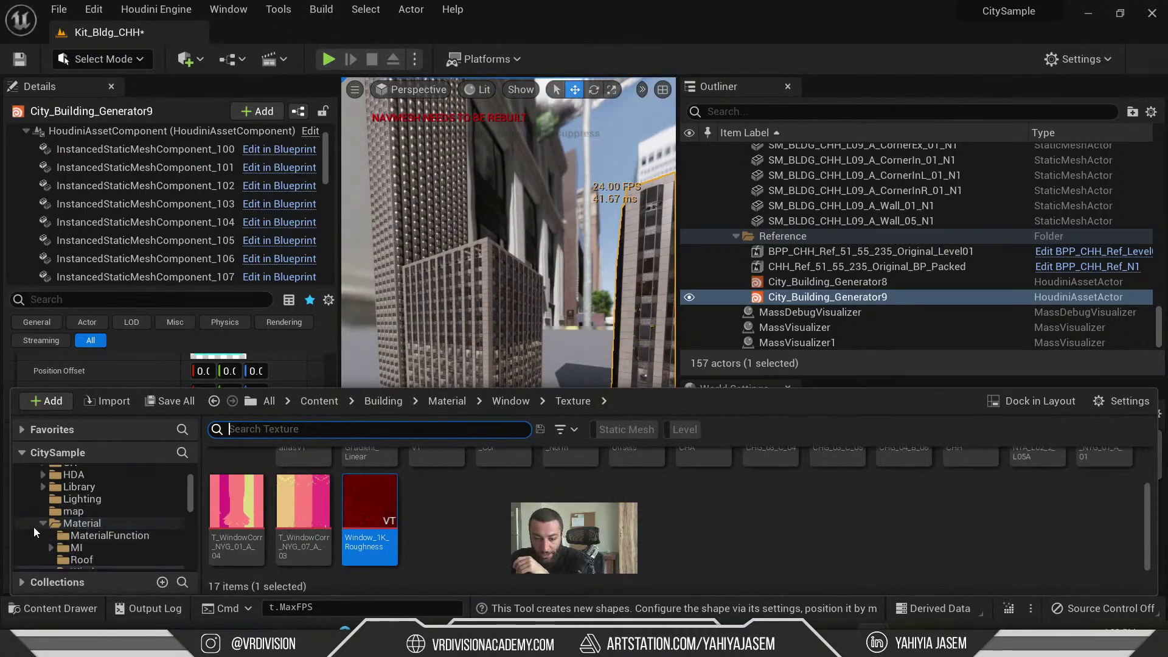
pyautogui.click(45, 525)
pyautogui.click(70, 512)
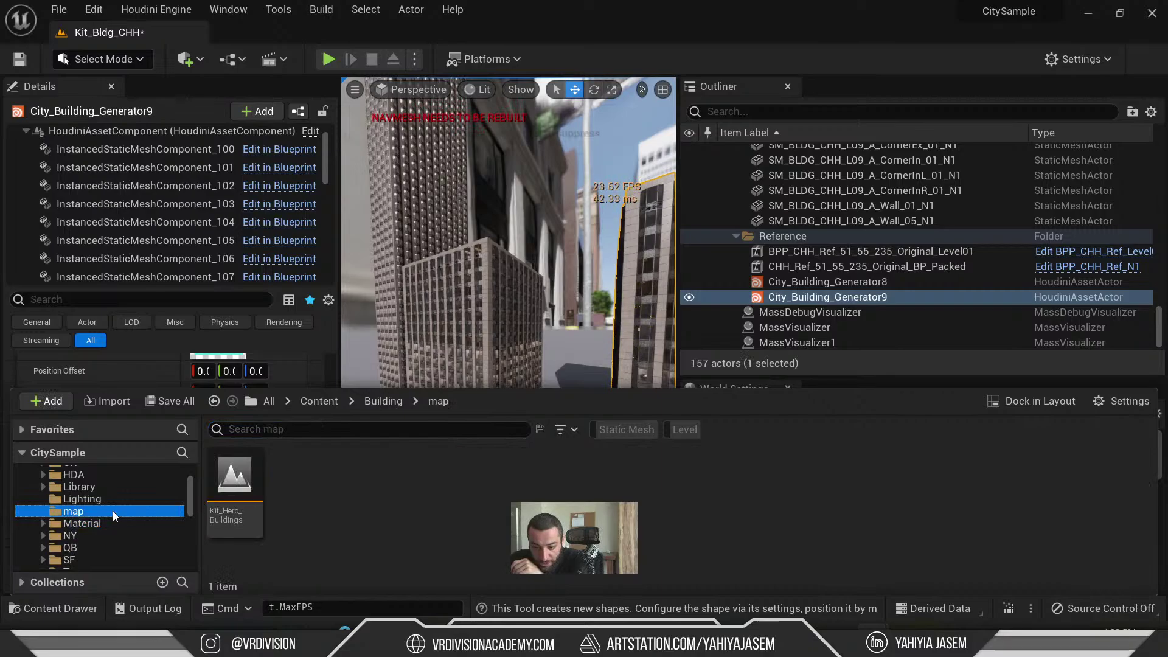
# - Open the Kit_Hero_Buildings level without saving the pending changes
pyautogui.scroll(-2, 112, 511)
pyautogui.click(257, 497)
pyautogui.doubleClick(257, 496)
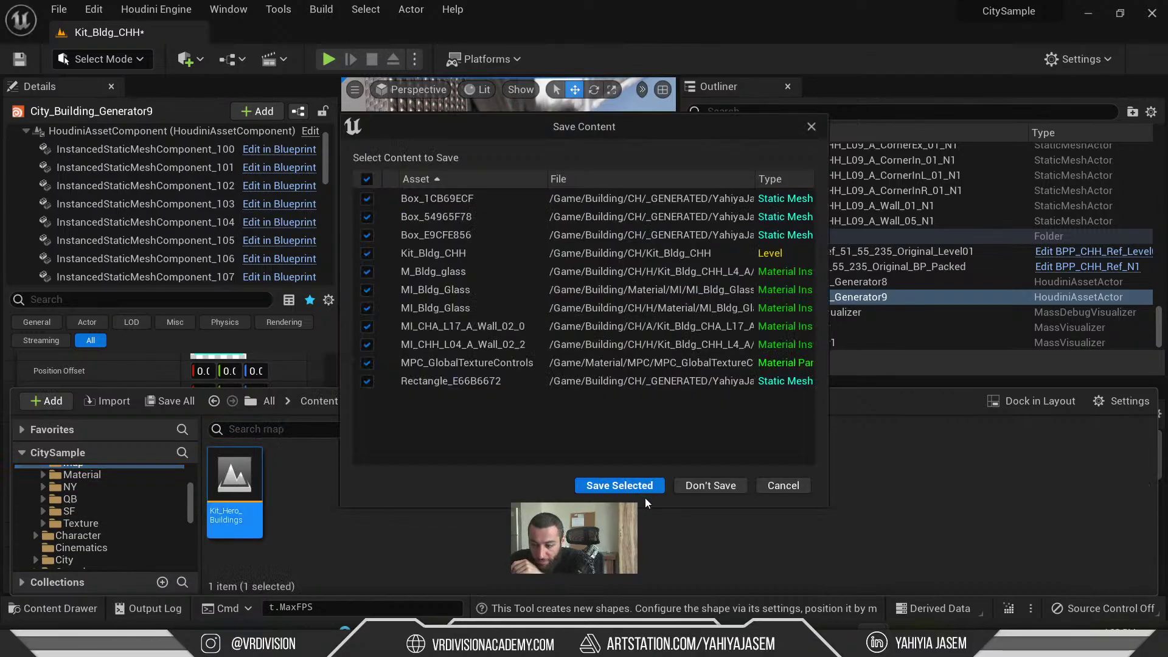
pyautogui.click(692, 480)
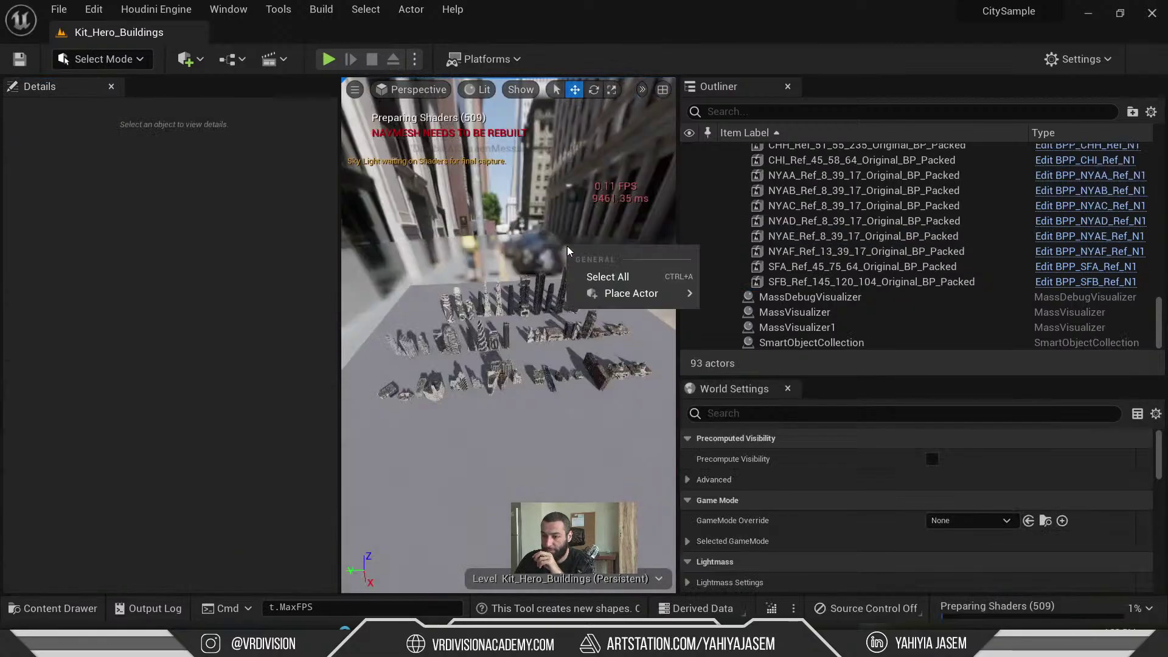
# - Expand the viewport to full screen and fly closer to the rows of hero buildings
pyautogui.moveTo(520, 256); pyautogui.dragTo(563, 222, button='right')
pyautogui.press('F11')
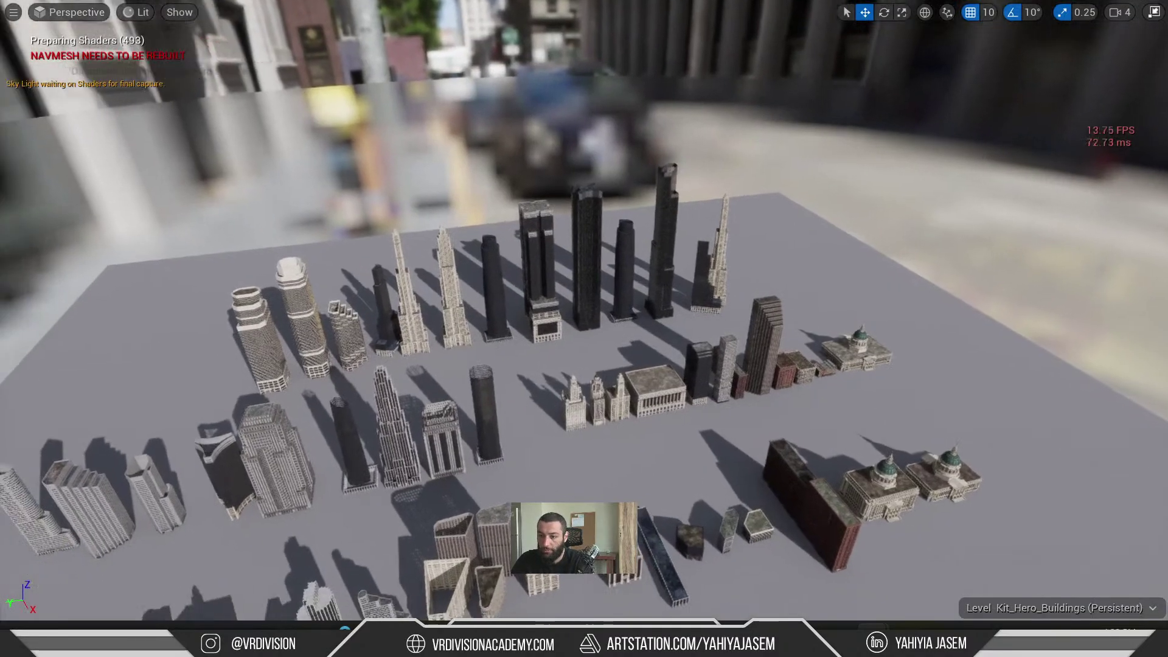
pyautogui.press('w')
pyautogui.moveTo(563, 255); pyautogui.dragTo(546, 274, button='right')
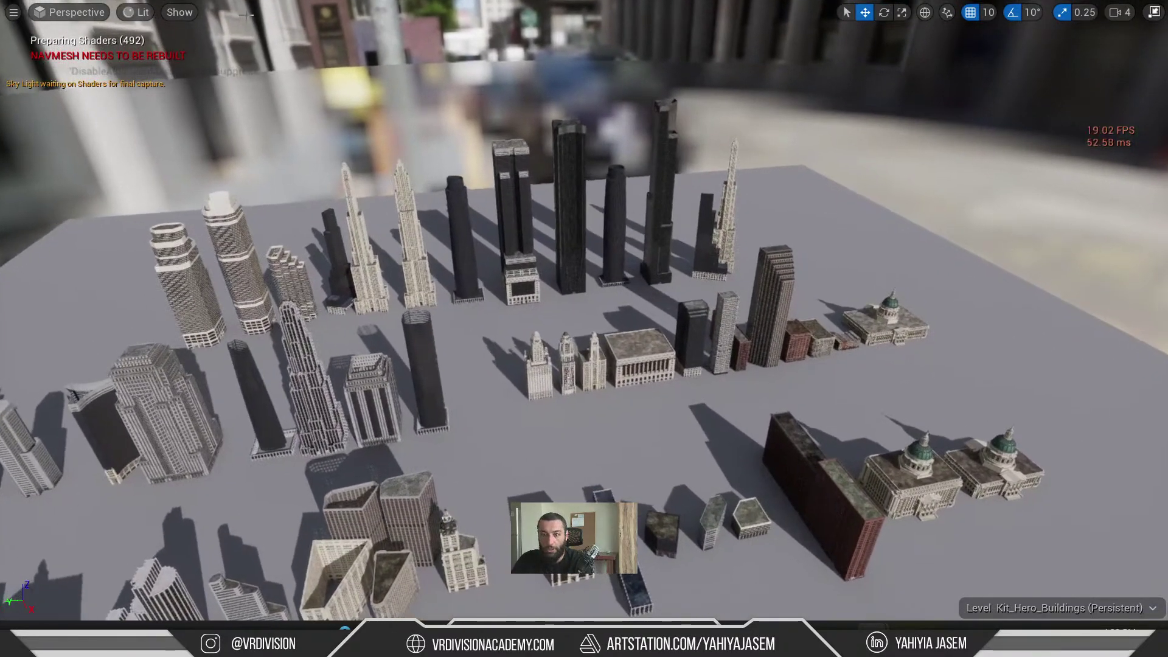
# - Switch the viewport to the Nanite Triangles visualization and examine the hero buildings
pyautogui.click(133, 13)
pyautogui.moveTo(244, 275)
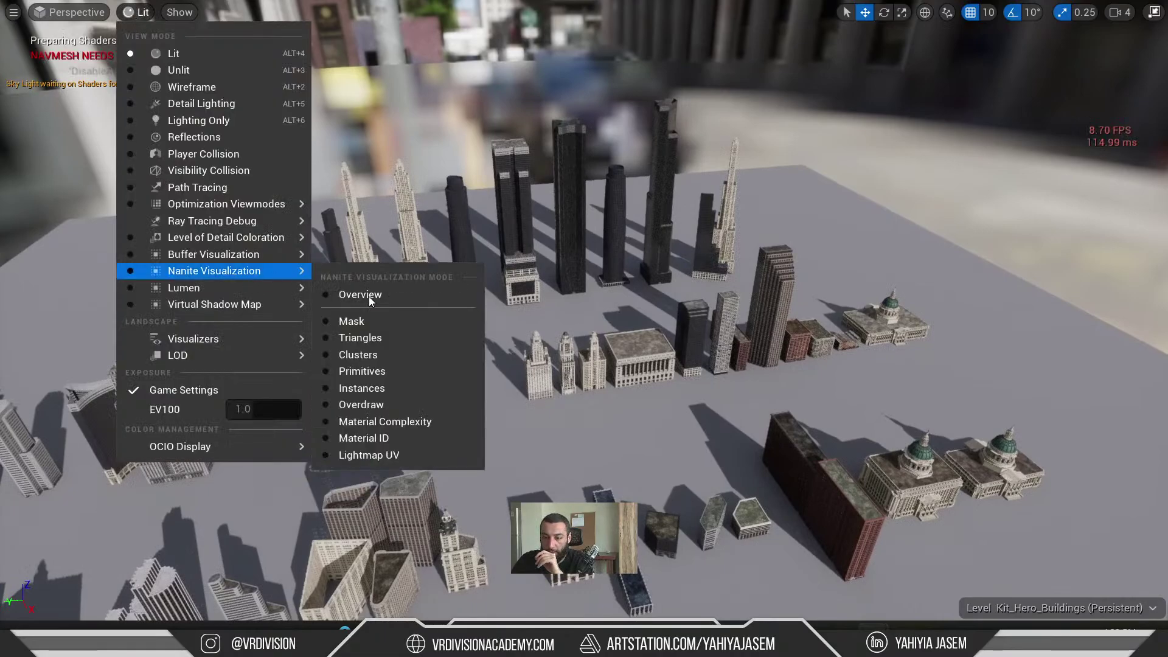
pyautogui.click(382, 338)
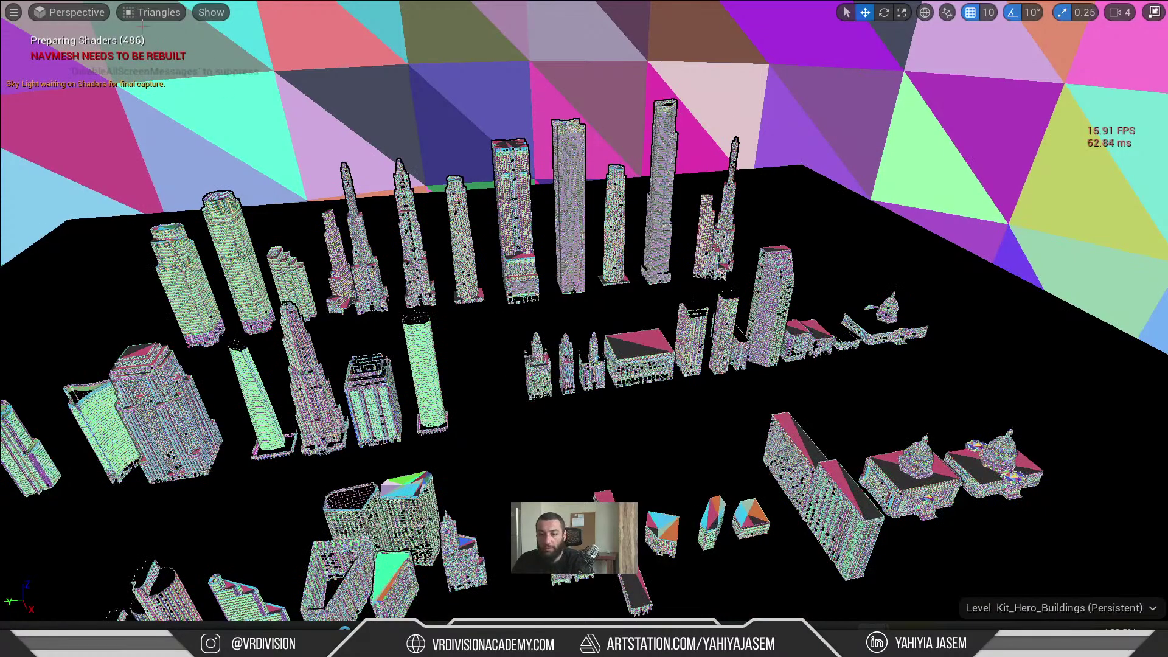
pyautogui.scroll(6, 309, 138)
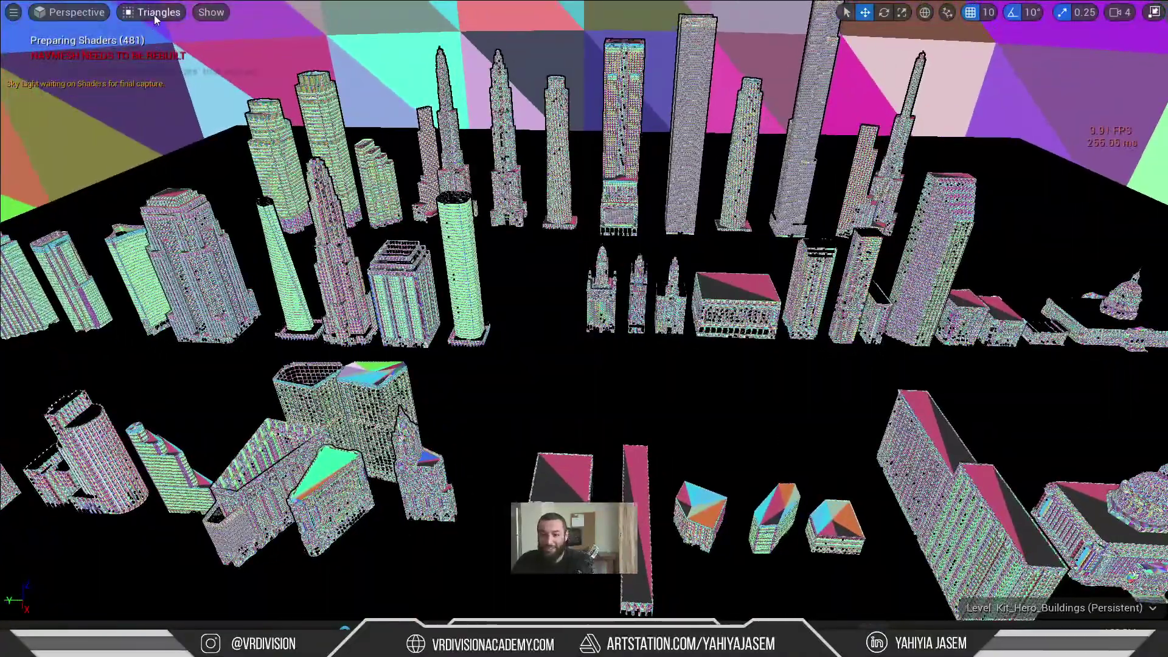
# - Show the Nanite Clusters visualization and inspect the clusters on a building's facade up close
pyautogui.click(154, 13)
pyautogui.moveTo(220, 275)
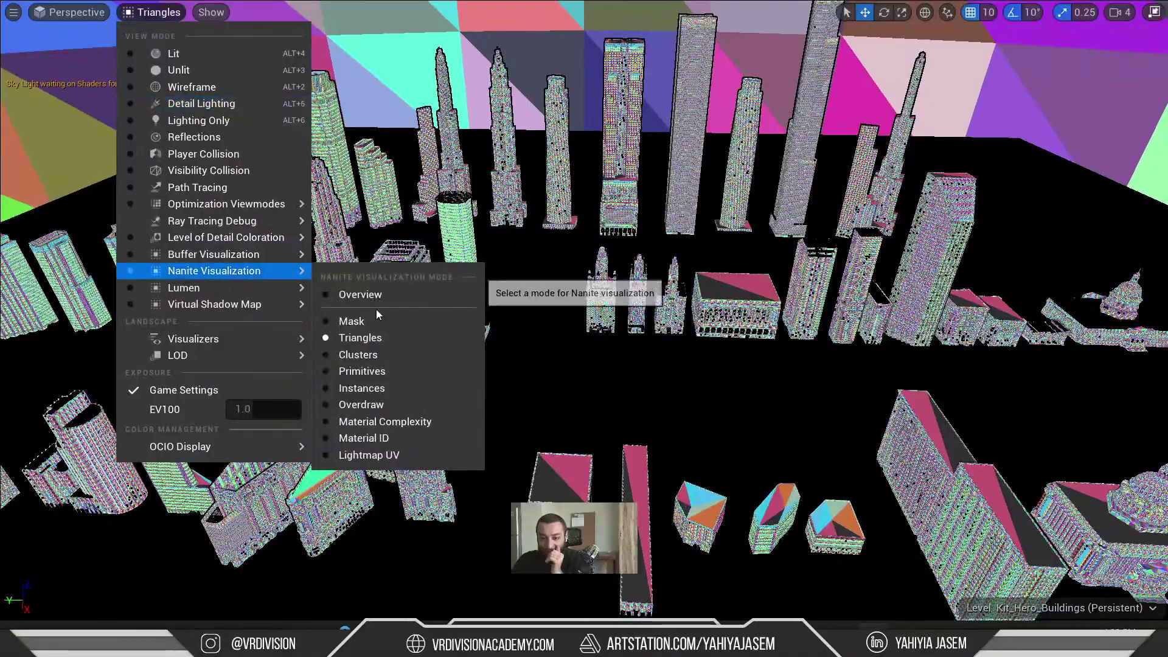
pyautogui.click(381, 356)
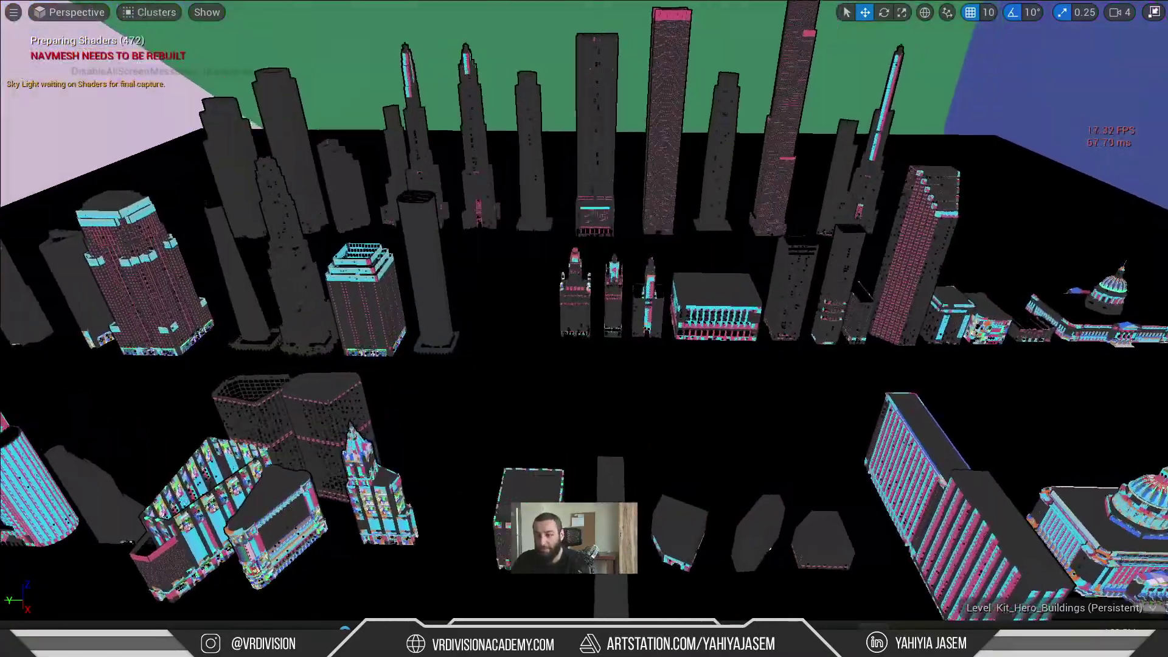
pyautogui.press('w')
pyautogui.moveTo(381, 356); pyautogui.dragTo(600, 373, button='right')
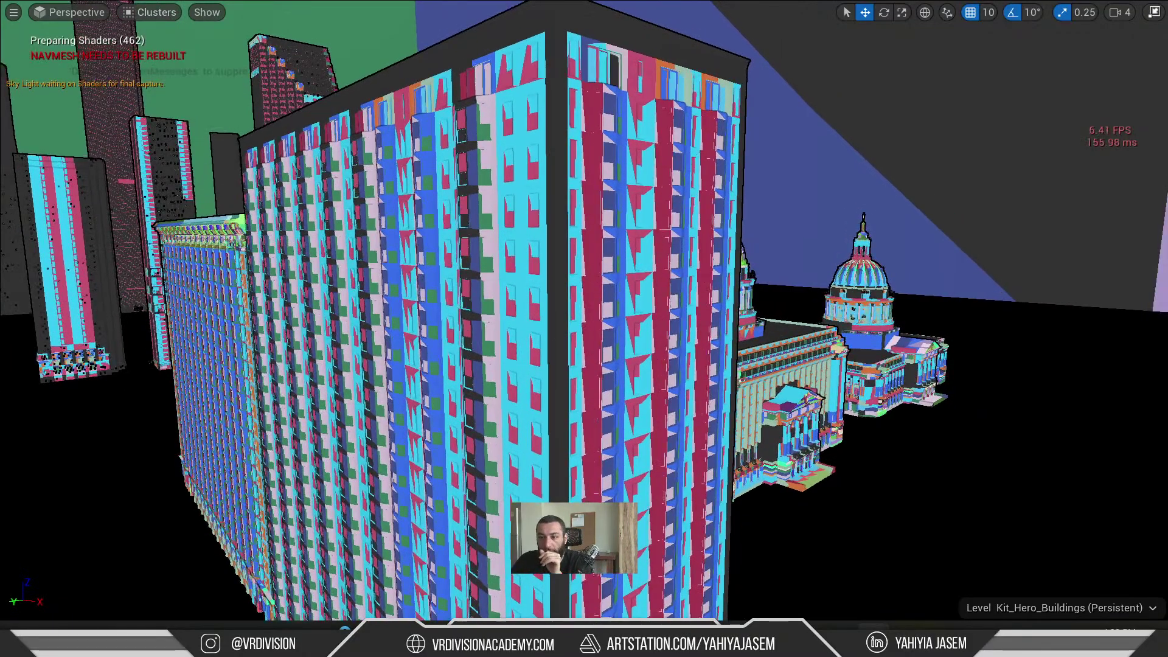
# - Restore the Lit view mode and fly among the hero buildings to examine them
pyautogui.click(146, 12)
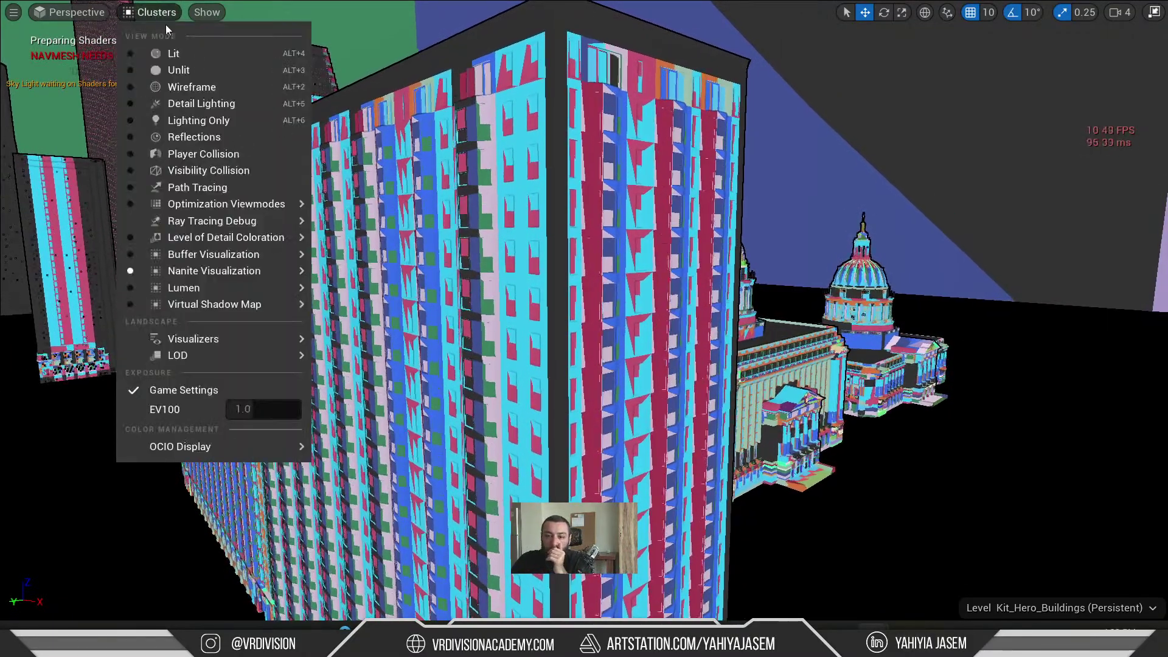
pyautogui.click(200, 52)
pyautogui.moveTo(470, 135); pyautogui.dragTo(426, 157, button='right')
pyautogui.click(697, 295)
pyautogui.moveTo(663, 289)
pyautogui.mouseDown(button='right')
pyautogui.moveTo(668, 306)
pyautogui.moveTo(677, 296)
pyautogui.mouseUp(button='right')
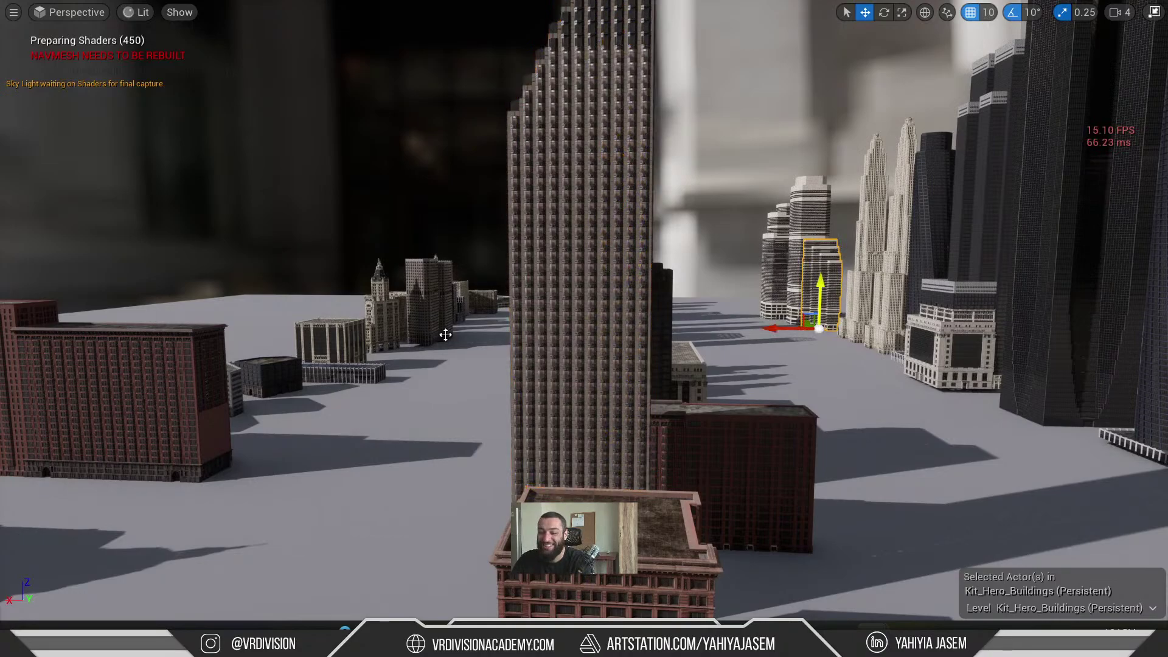
pyautogui.moveTo(446, 335); pyautogui.dragTo(775, 239, button='right')
pyautogui.moveTo(371, 295); pyautogui.dragTo(502, 316, button='right')
pyautogui.press('a')
pyautogui.press('w')
pyautogui.press('w')
pyautogui.press('w')
# - Leave the full-screen viewport and select the CHH_Ref_51_55_235_Original_BP_Packed tower in the level
pyautogui.press('F11')
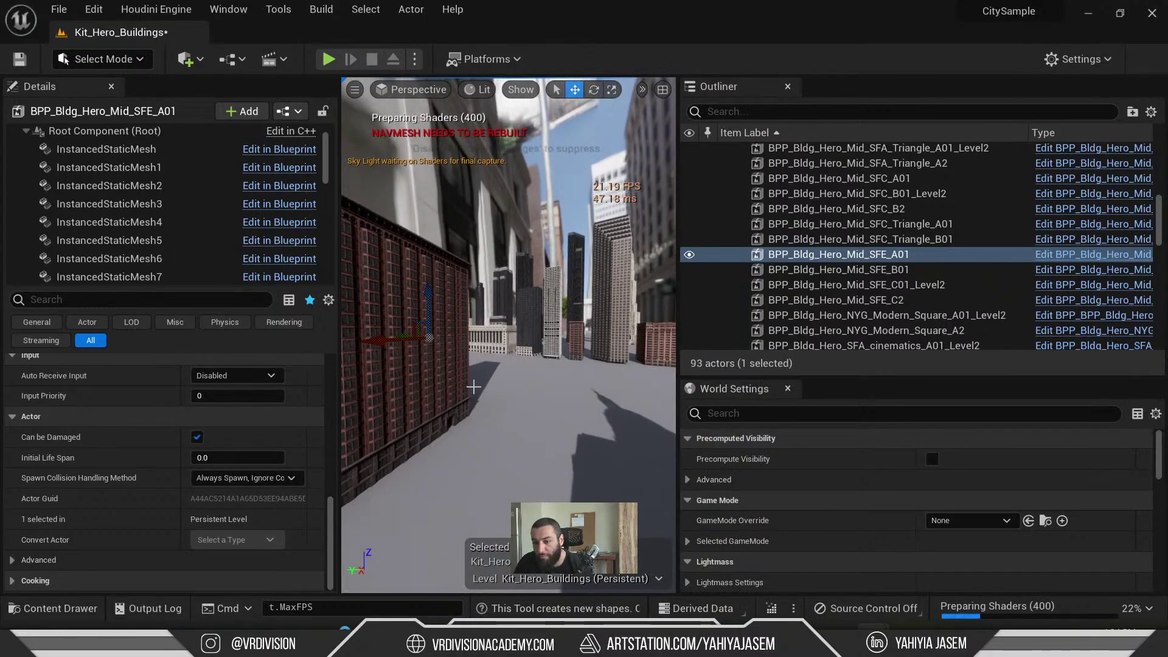
pyautogui.moveTo(473, 387); pyautogui.dragTo(508, 387, button='right')
pyautogui.hotkey('ctrl', 'space')
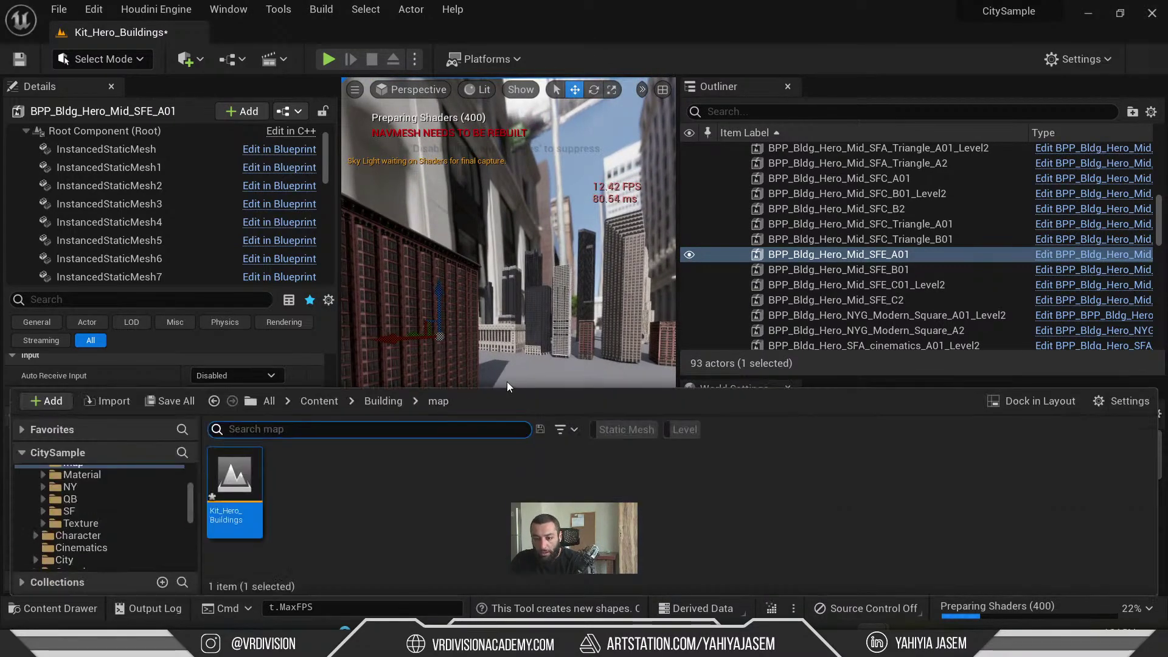
pyautogui.moveTo(501, 302); pyautogui.dragTo(505, 304, button='right')
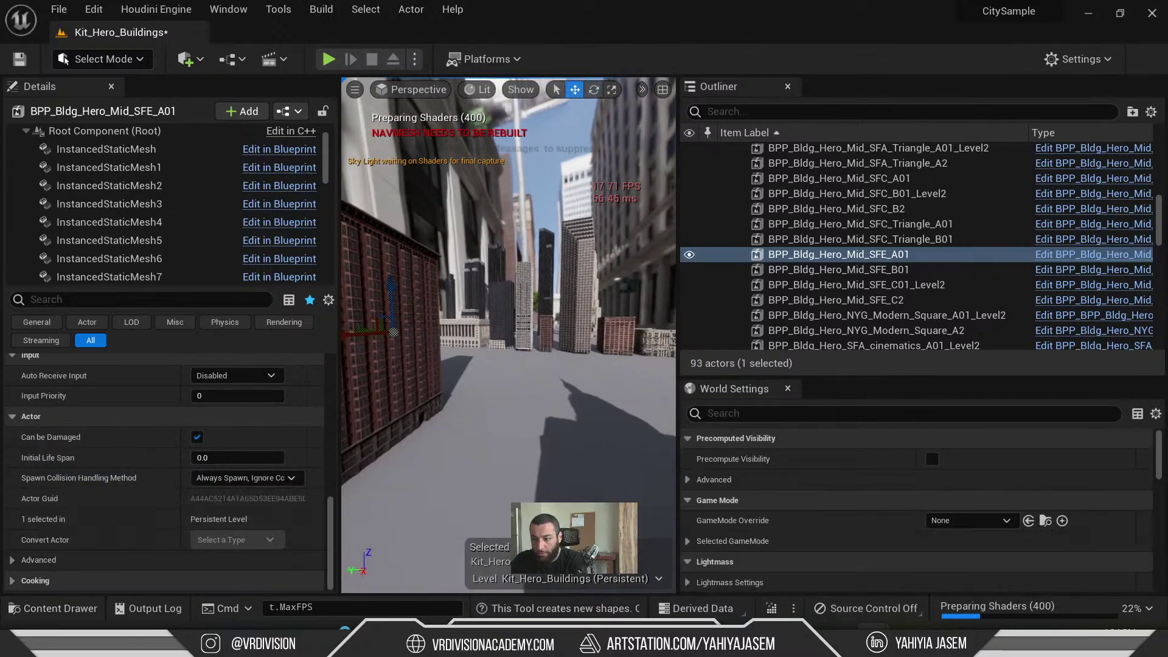
pyautogui.click(569, 266)
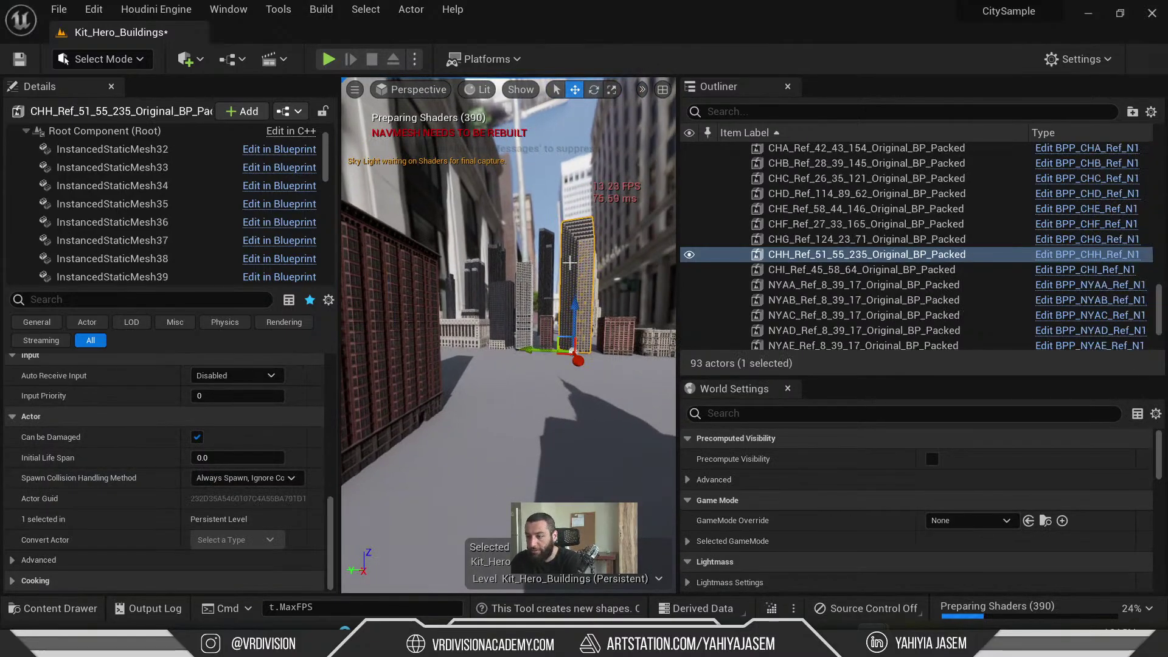
# - Collapse the side panels, open the tower's details and select its InstancedStaticMesh34 component
pyautogui.press('F10')
pyautogui.click(13, 111)
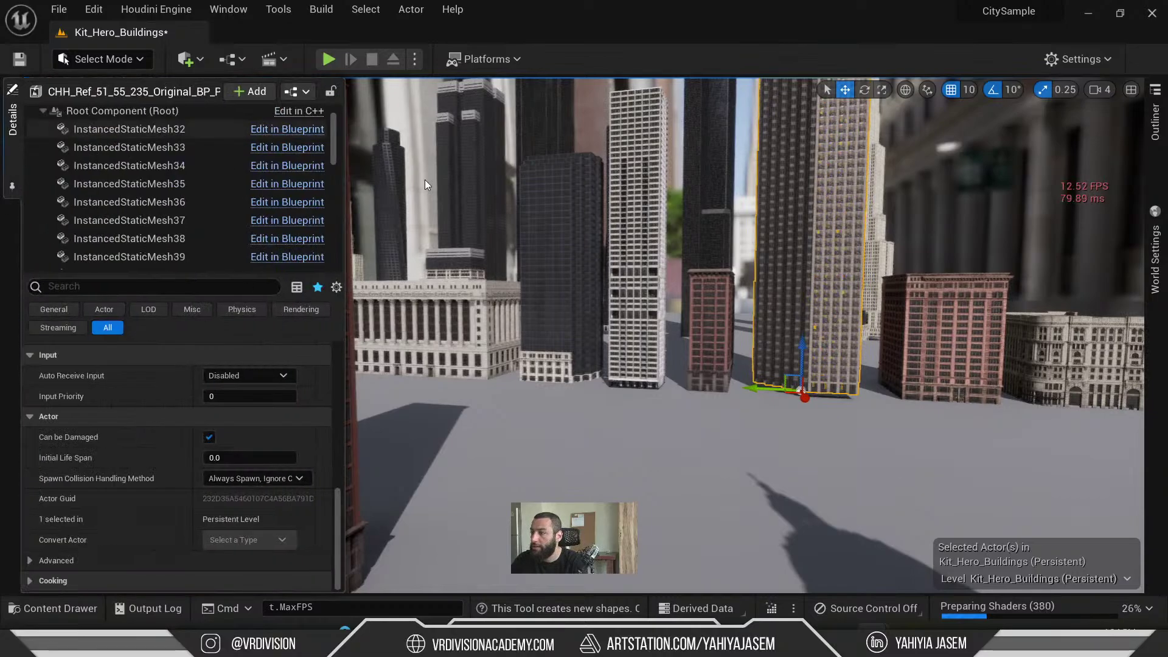
pyautogui.click(152, 165)
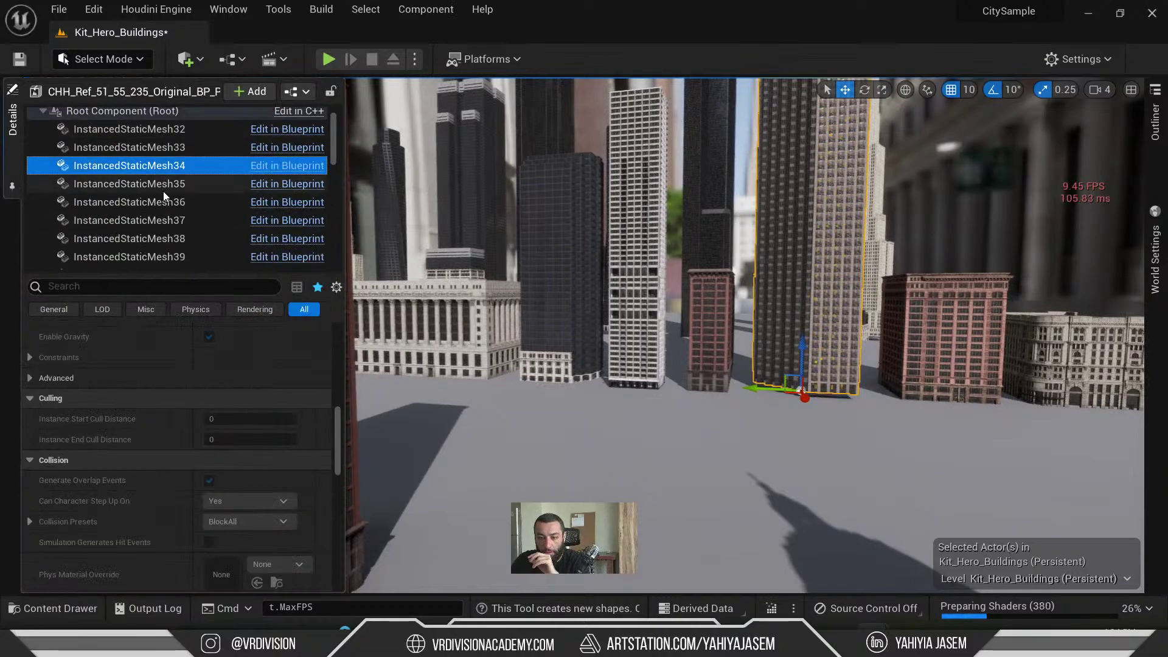
# - Show the level's actor list and browse the Content/City folder, including its Small_City subfolder
pyautogui.click(762, 266)
pyautogui.click(1155, 121)
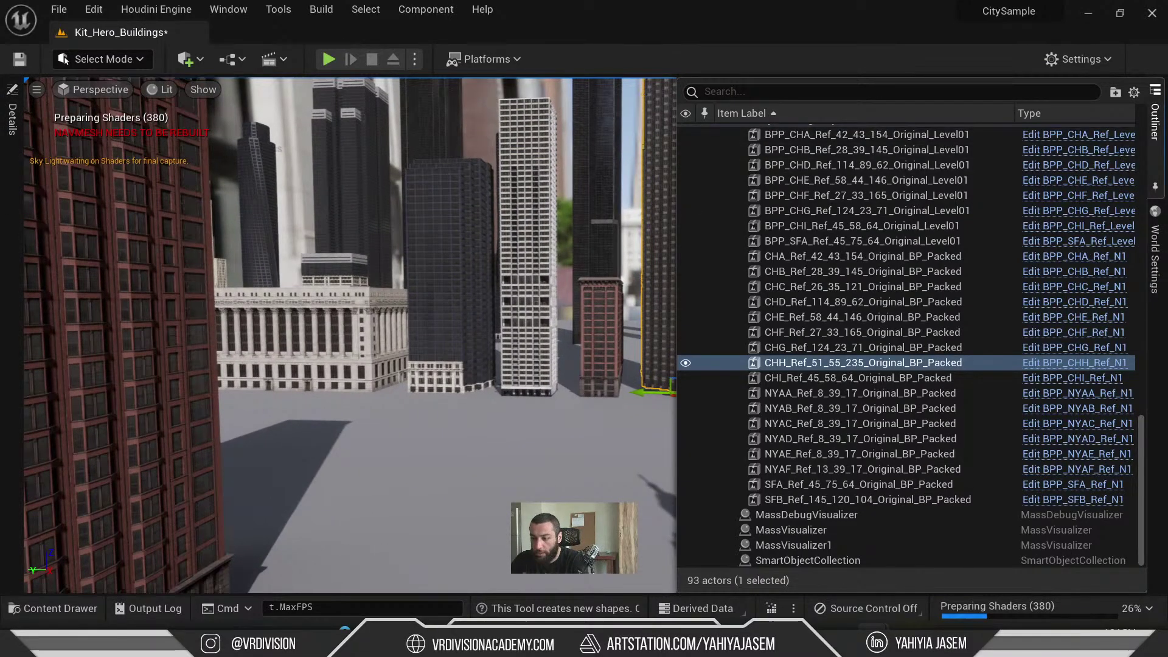
pyautogui.click(52, 609)
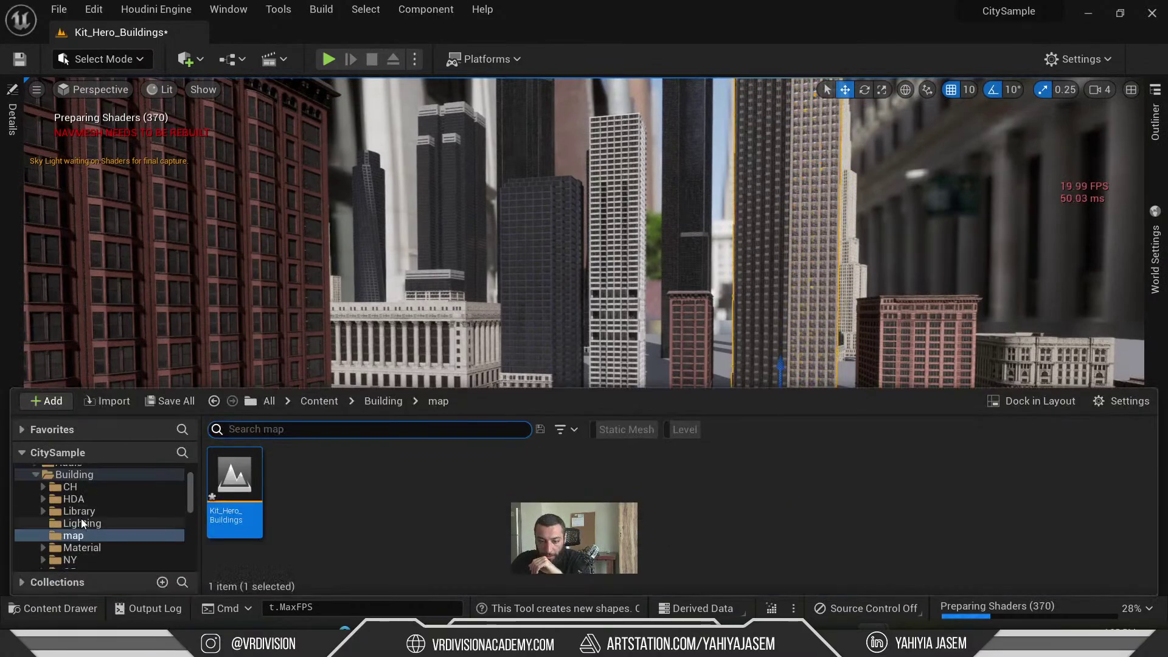
pyautogui.scroll(3, 82, 523)
pyautogui.click(78, 485)
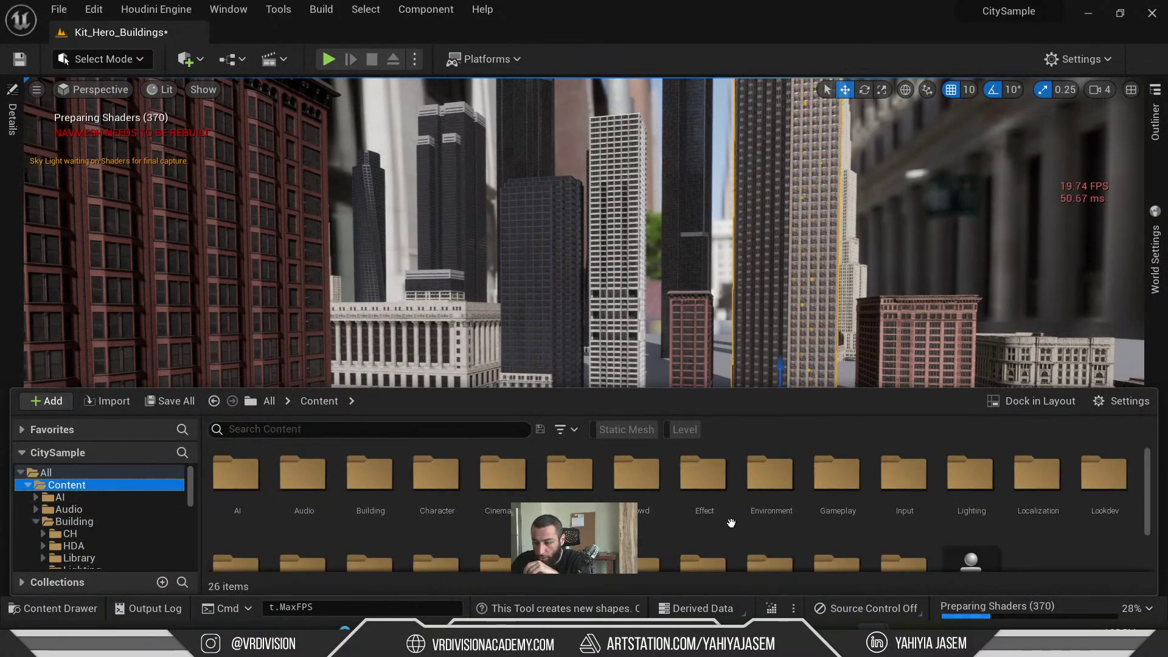
pyautogui.scroll(-2, 731, 524)
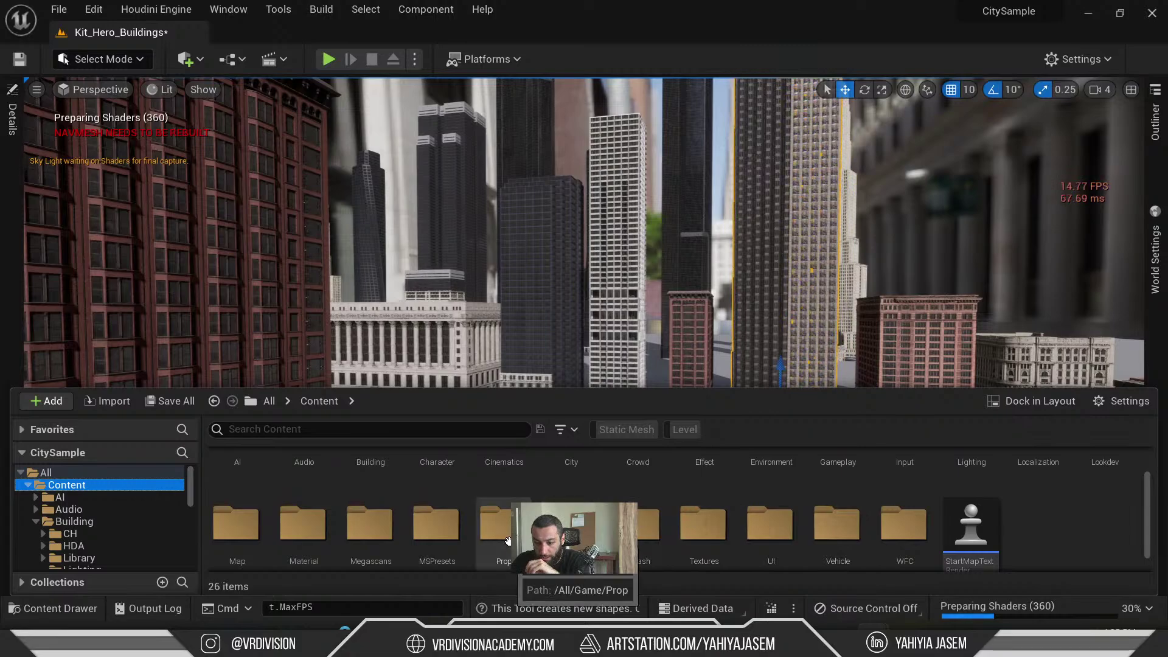
pyautogui.scroll(1, 508, 541)
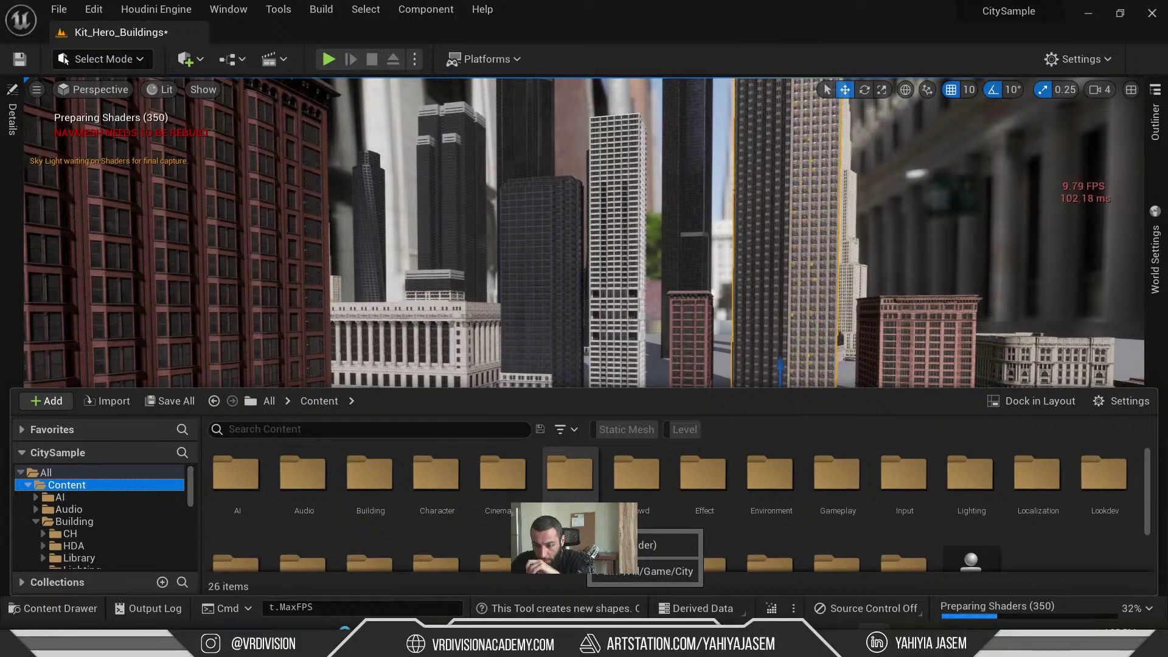
pyautogui.doubleClick(570, 508)
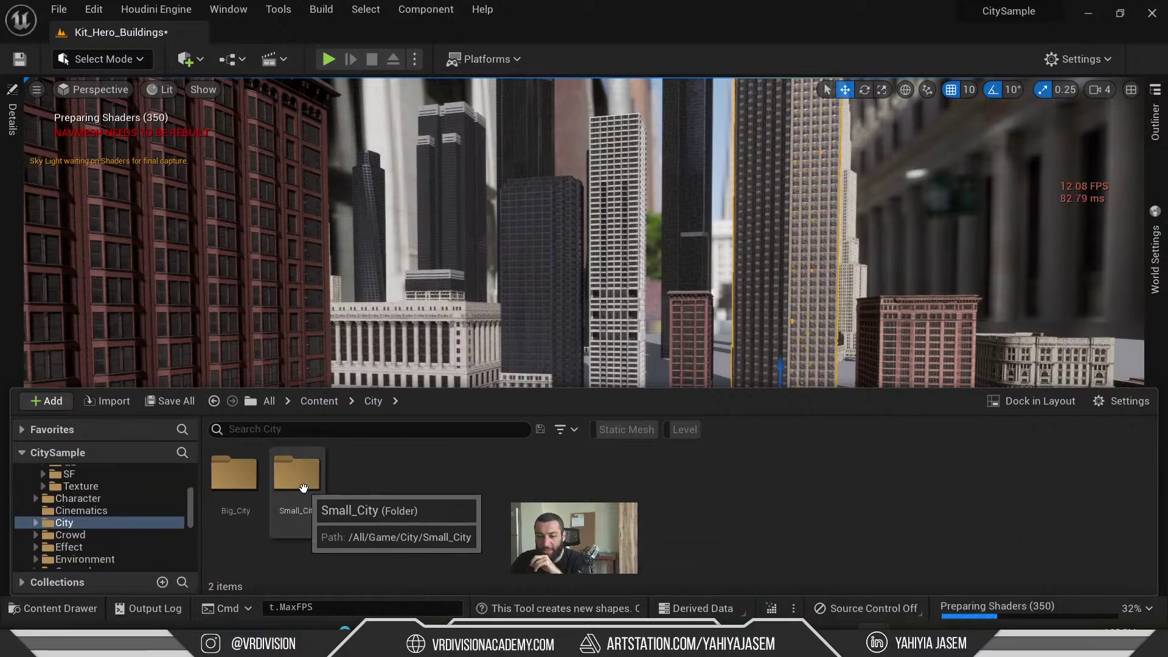
pyautogui.doubleClick(304, 488)
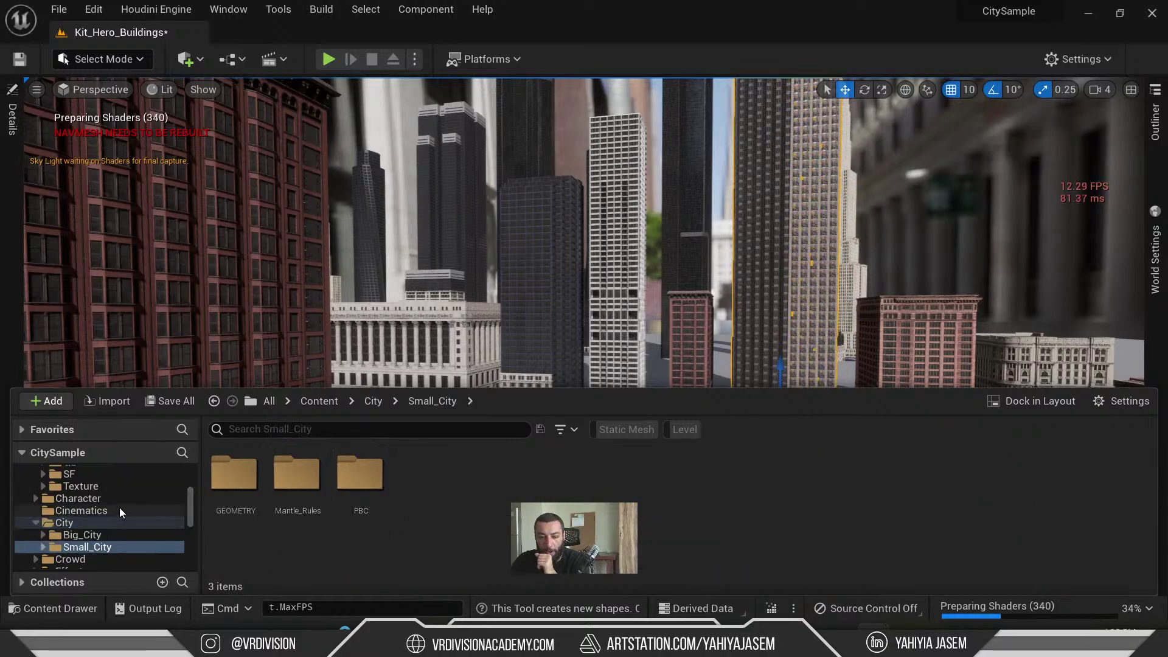
pyautogui.doubleClick(42, 522)
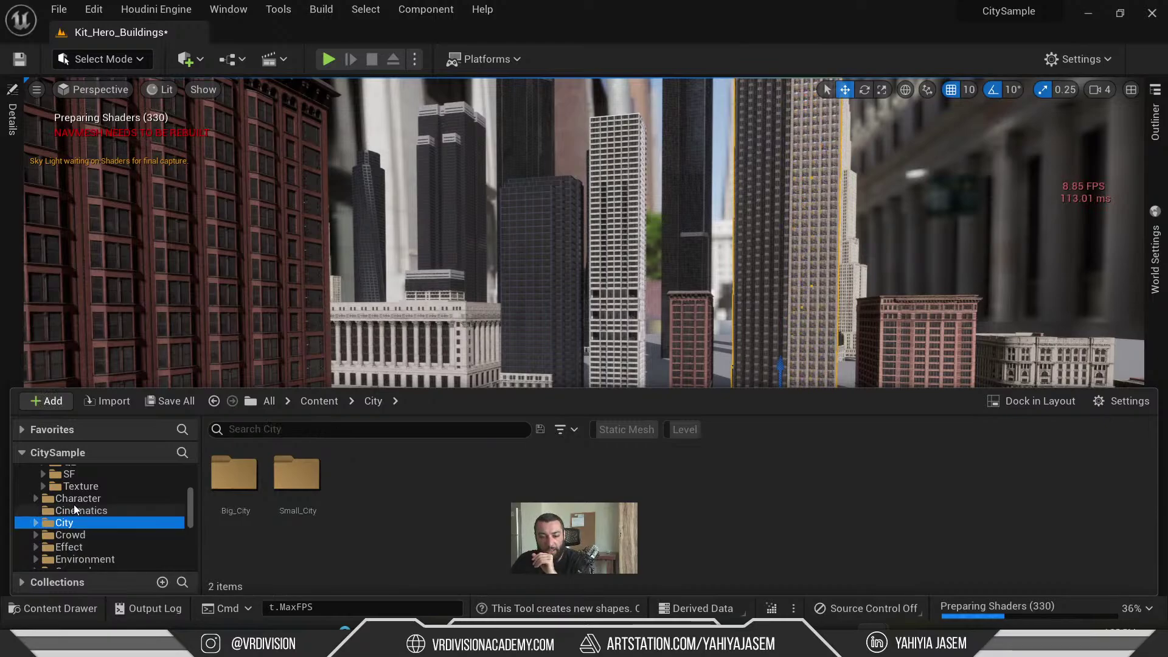
# - Open the Small_City_LVL level from the Content/Map folder
pyautogui.scroll(-4, 80, 504)
pyautogui.click(98, 513)
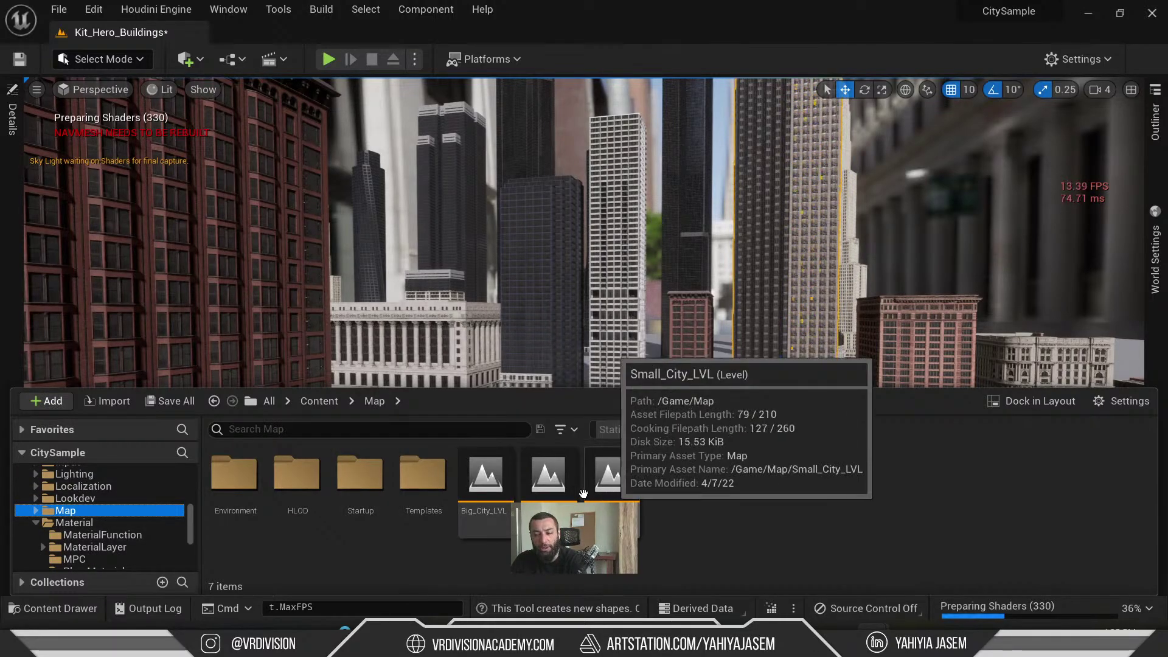
pyautogui.moveTo(521, 290); pyautogui.dragTo(557, 333, button='right')
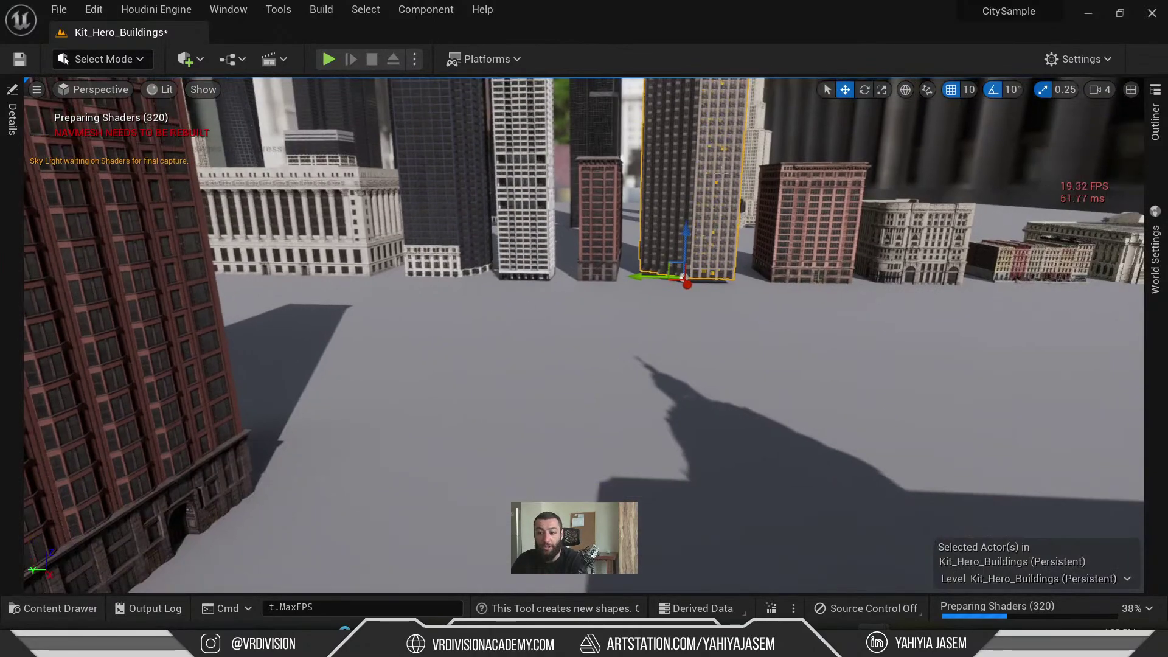
pyautogui.hotkey('ctrl', 'space')
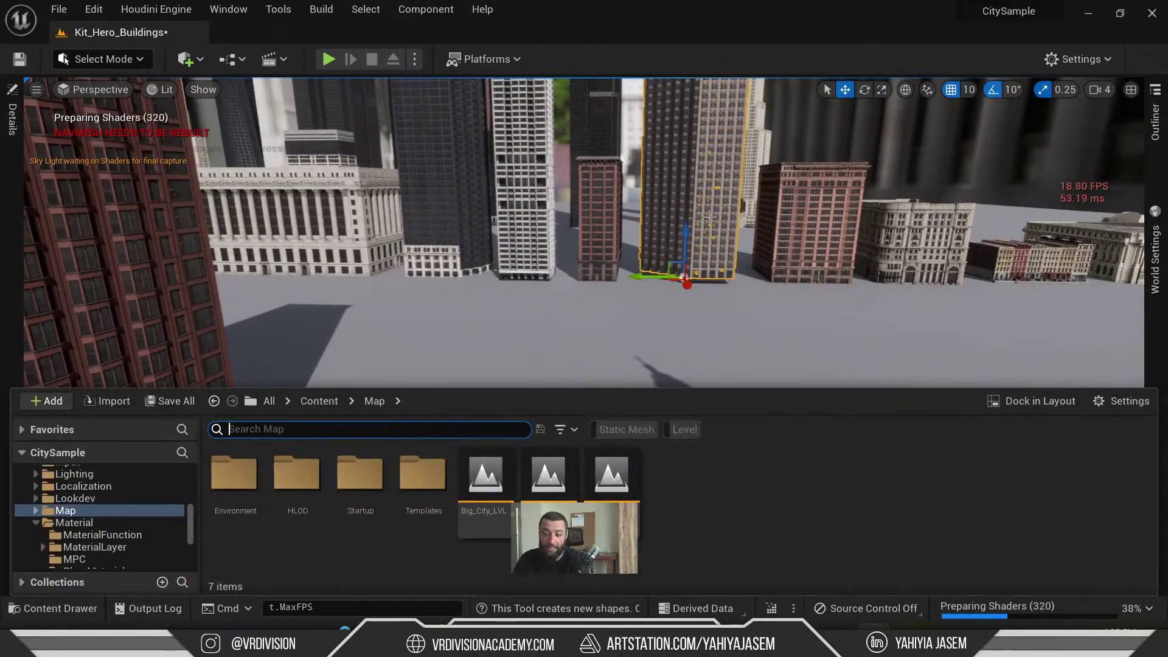
pyautogui.doubleClick(625, 490)
pyautogui.click(700, 485)
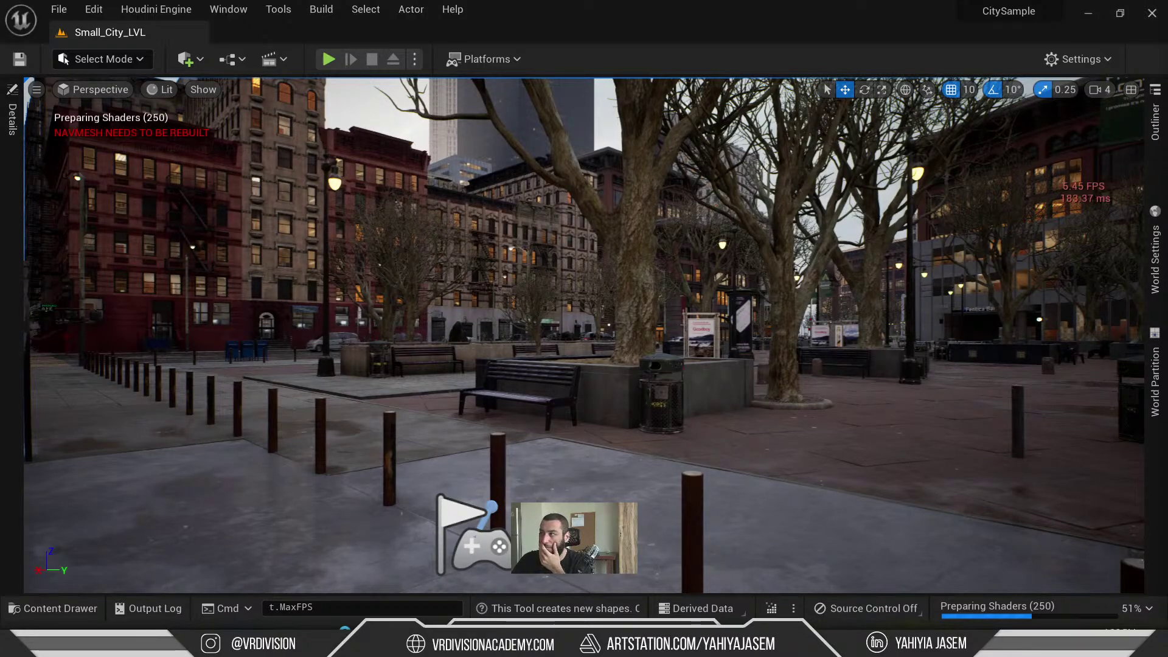
pyautogui.hotkey('alt', 'Tab')
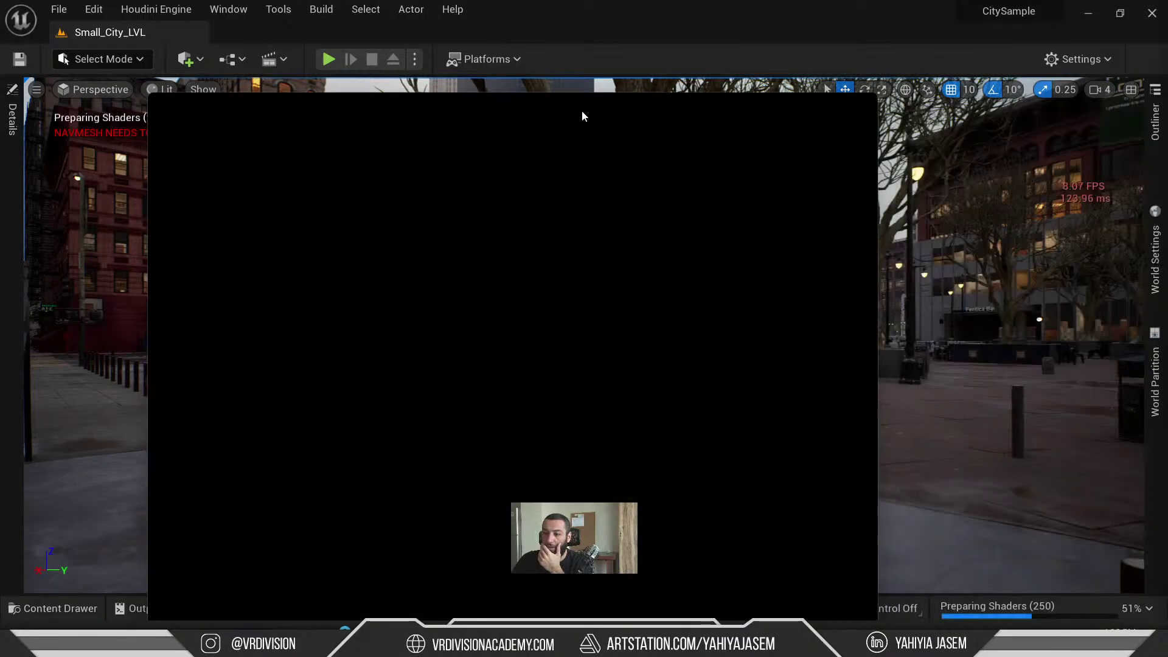
pyautogui.click(819, 112)
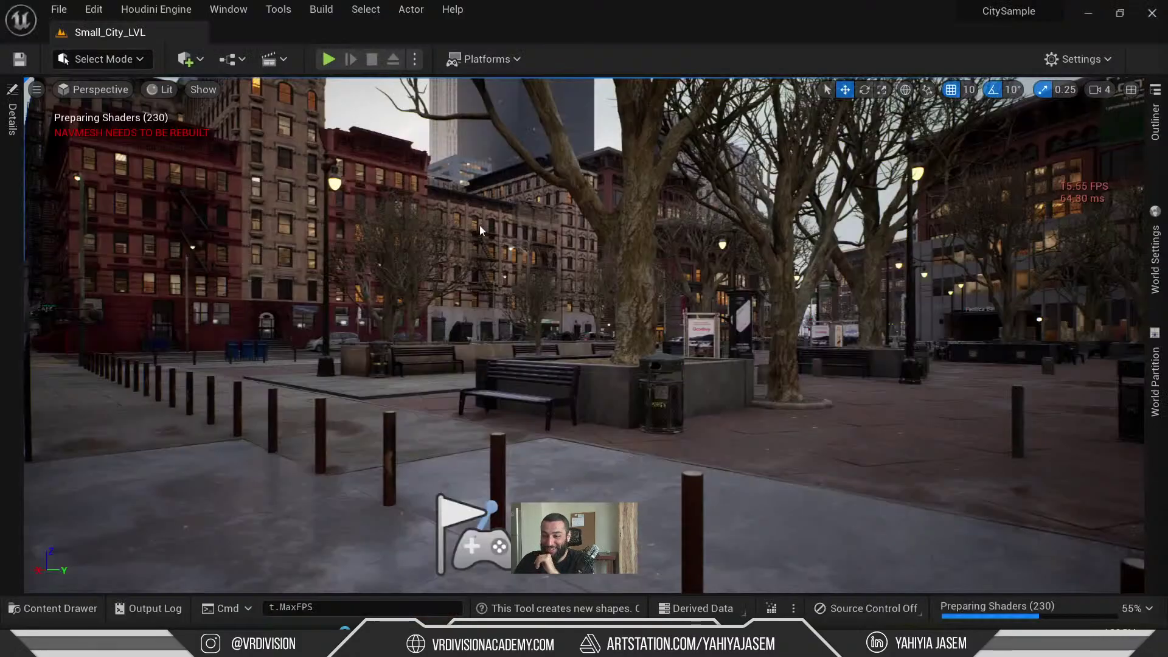
# - Select the large block of unloaded waterfront cells on the World Partition map and load them
pyautogui.moveTo(585, 335); pyautogui.dragTo(329, 420, button='right')
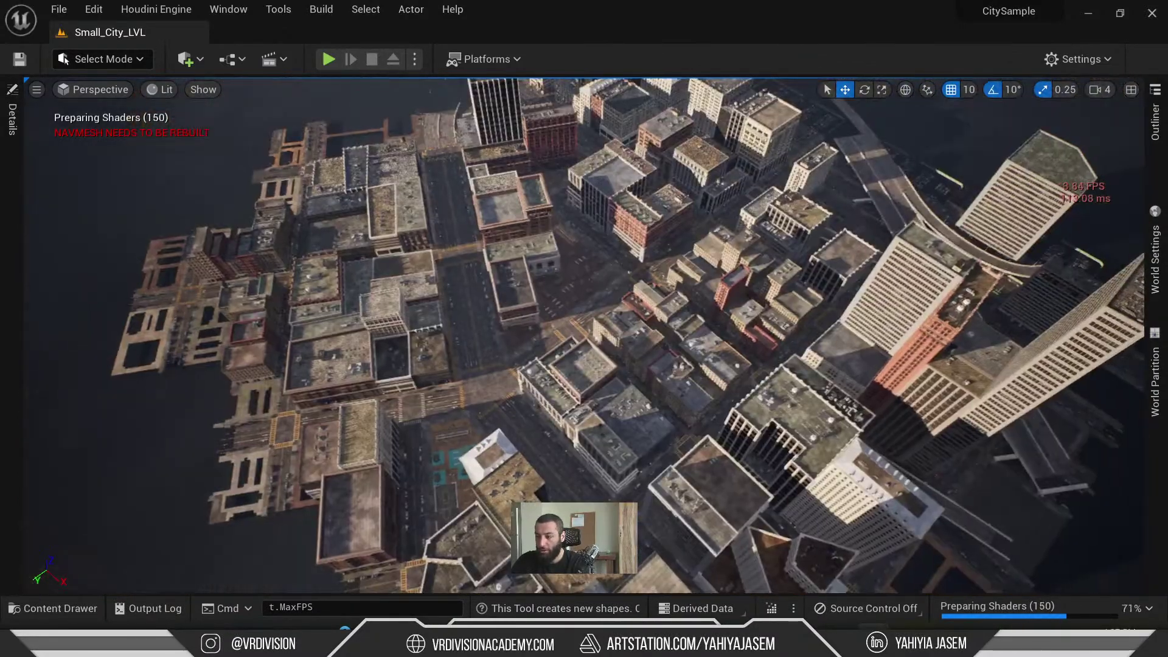
pyautogui.scroll(4, 1064, 319)
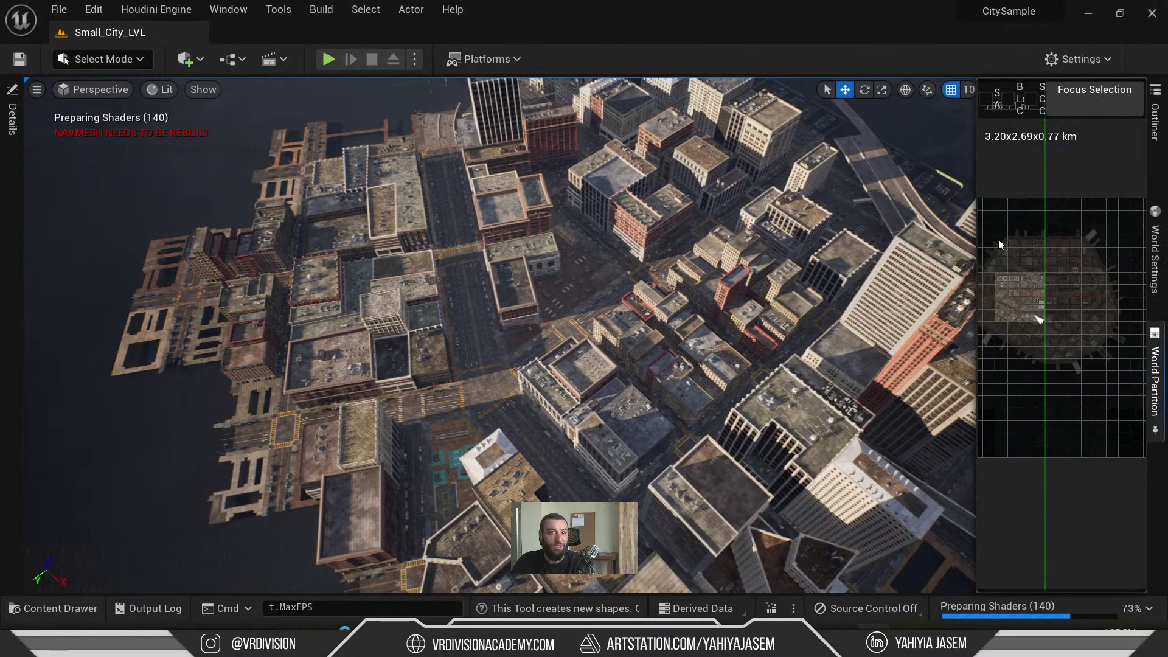
pyautogui.scroll(-1, 1045, 283)
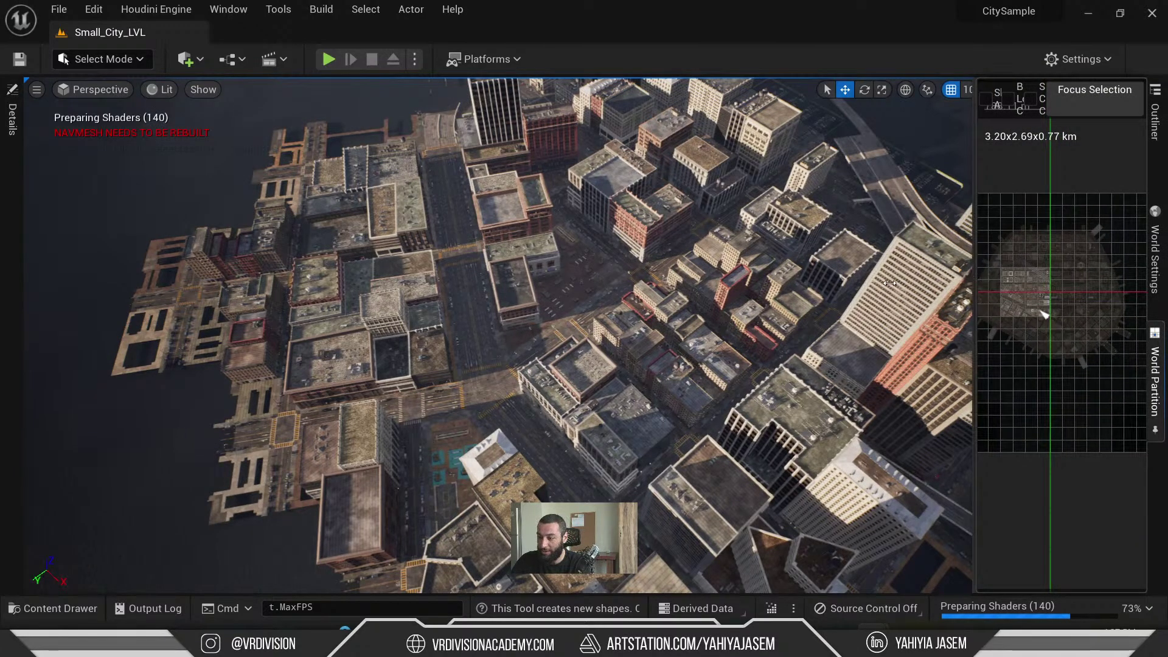
pyautogui.moveTo(977, 277); pyautogui.dragTo(819, 278)
pyautogui.scroll(5, 894, 271)
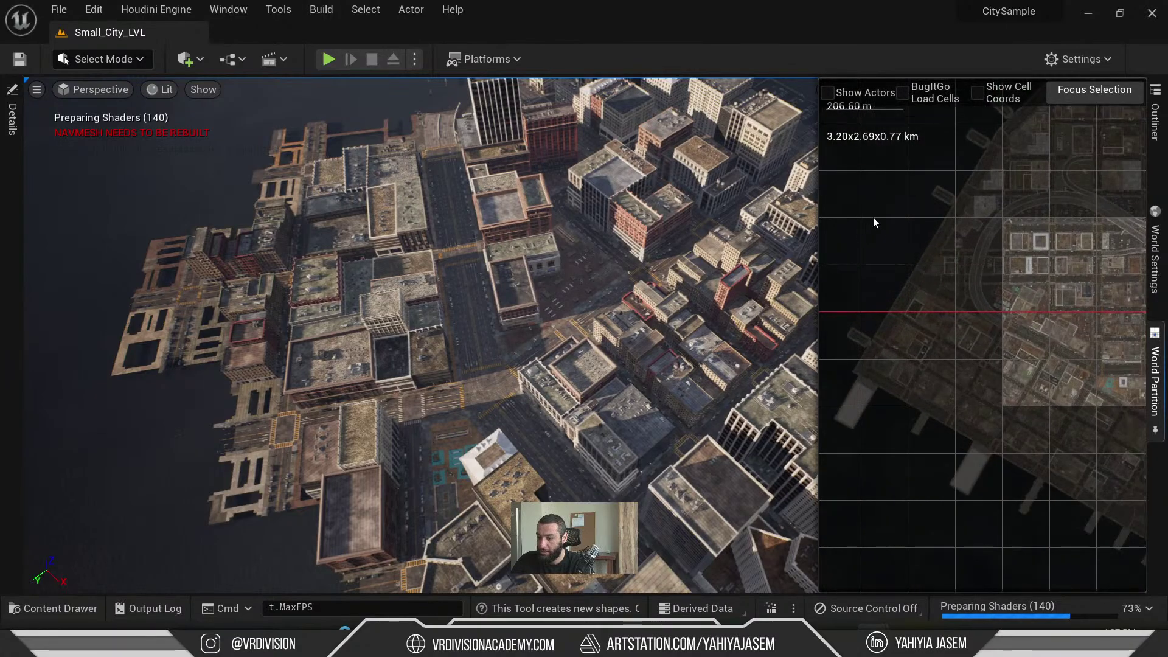
pyautogui.moveTo(1063, 266); pyautogui.dragTo(822, 516)
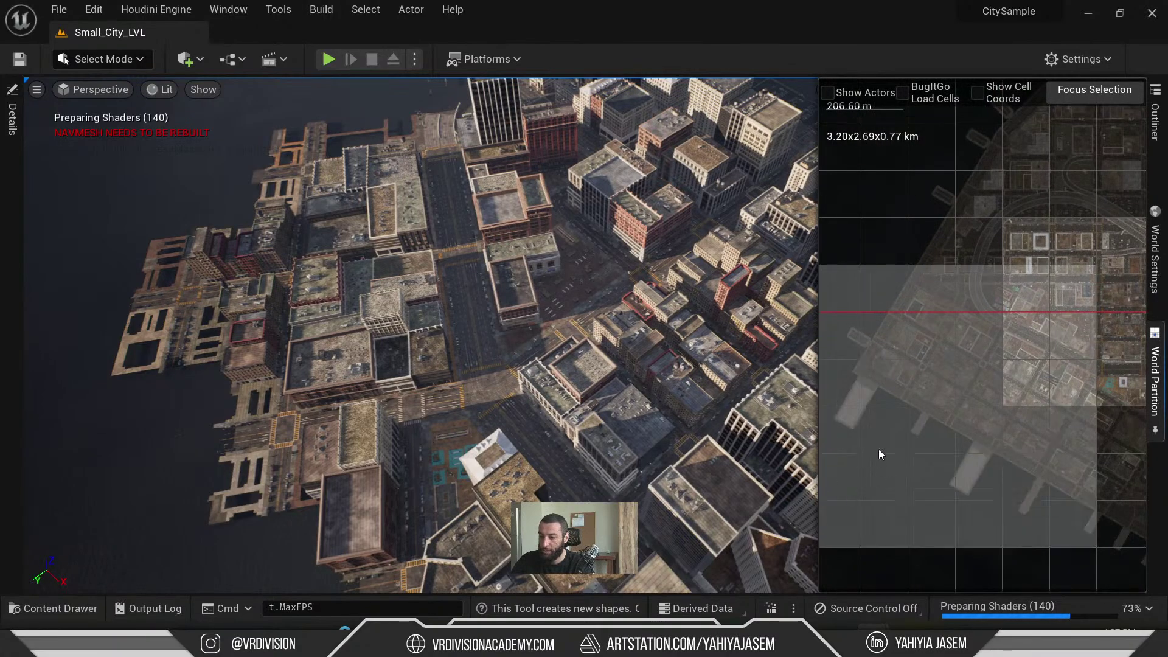
pyautogui.rightClick(951, 320)
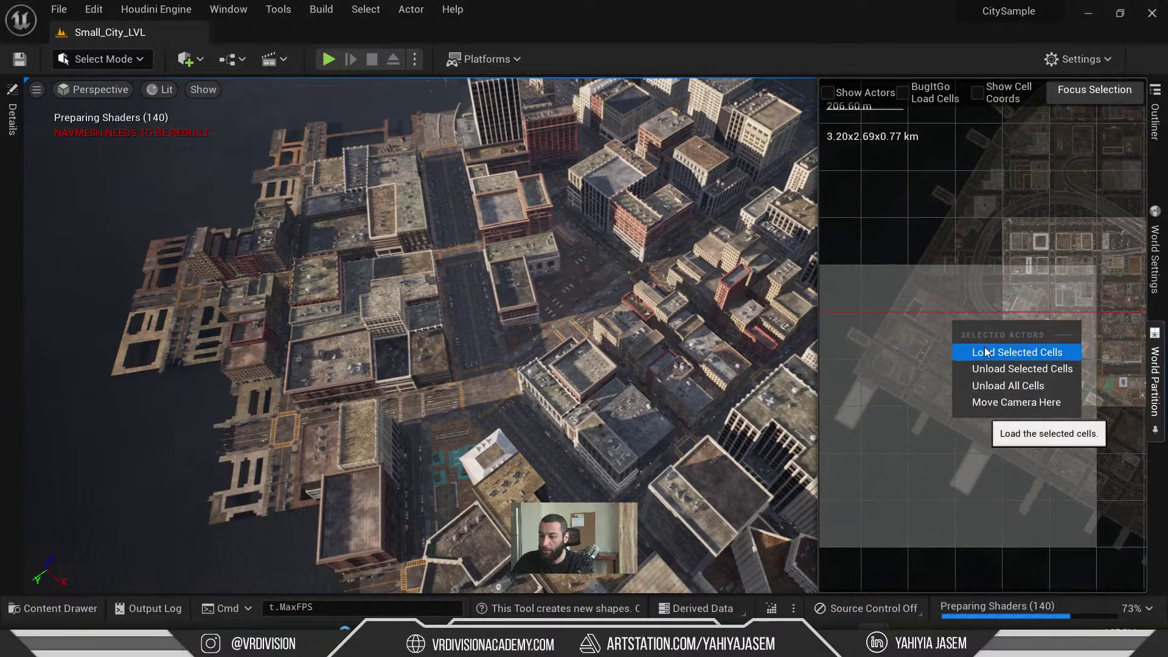
pyautogui.click(984, 347)
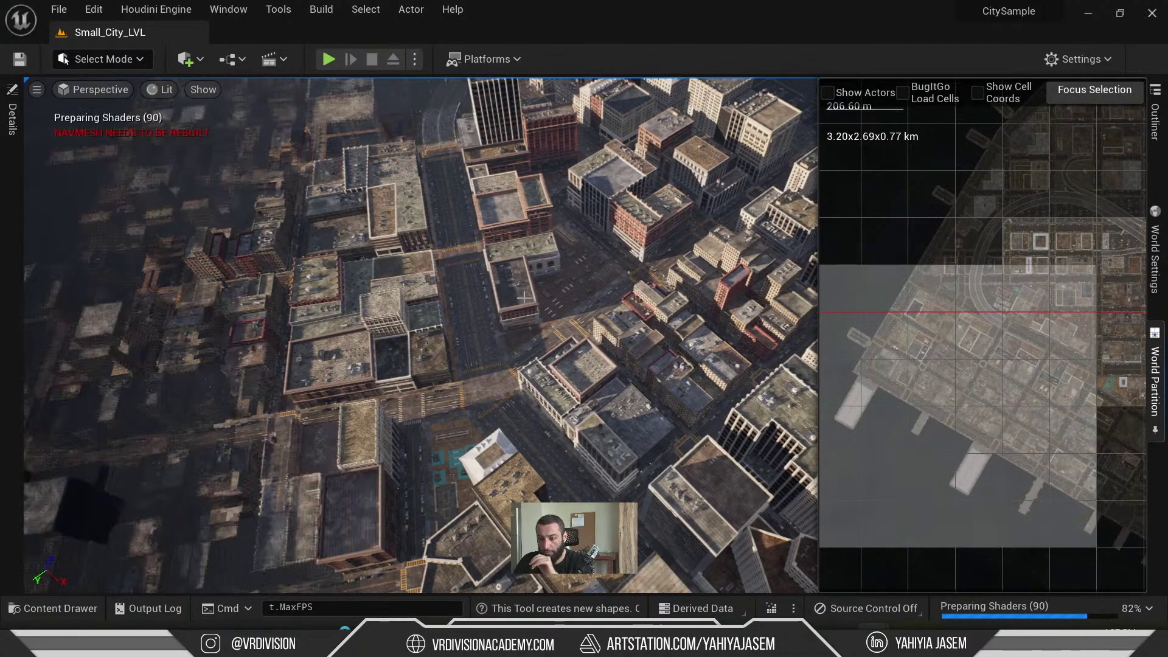
# - Select a building in the newly loaded district and move the camera to the BLDG_N210002 cell on the World Partition map
pyautogui.moveTo(463, 334); pyautogui.dragTo(560, 463, button='right')
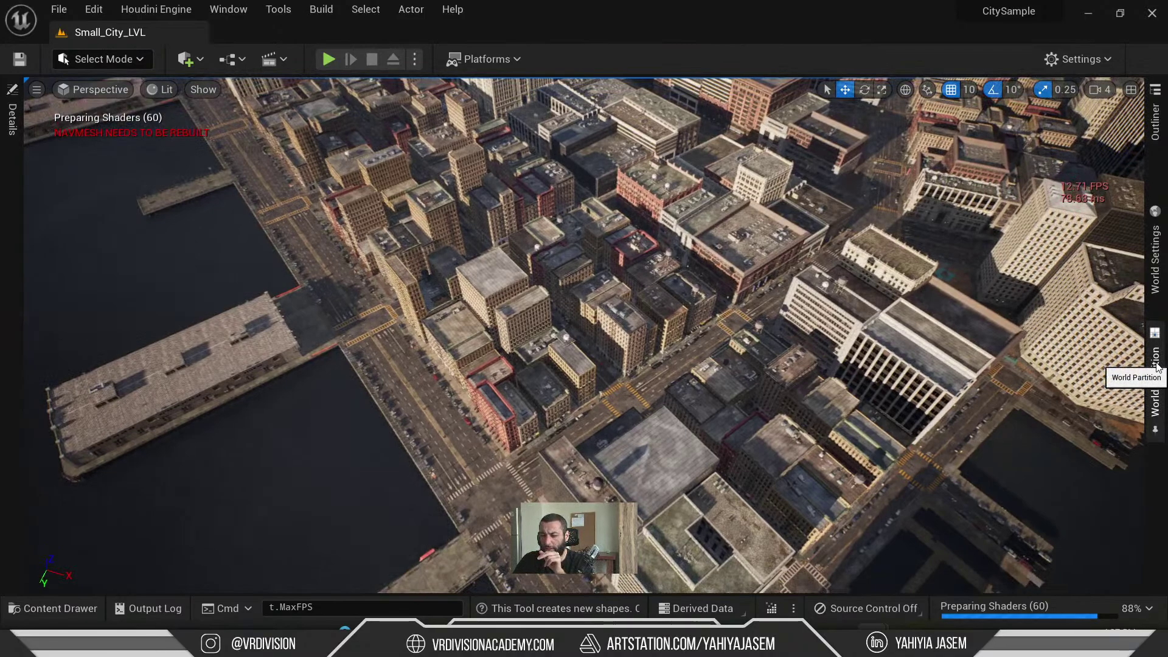
pyautogui.click(650, 344)
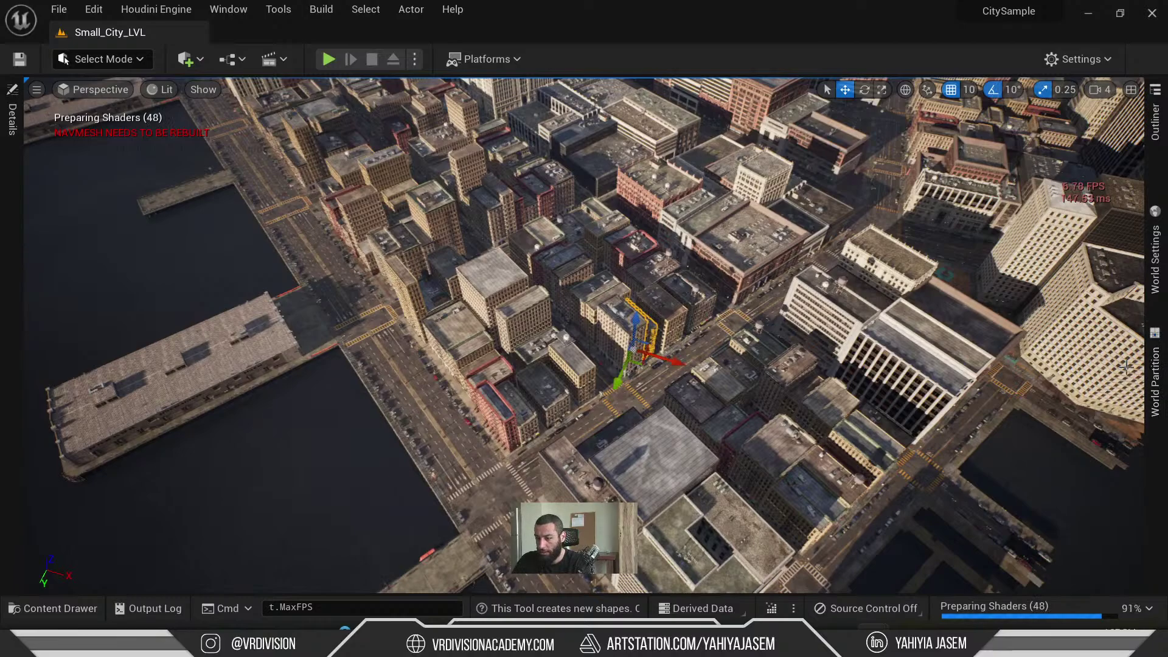
pyautogui.click(1155, 382)
pyautogui.click(1070, 378)
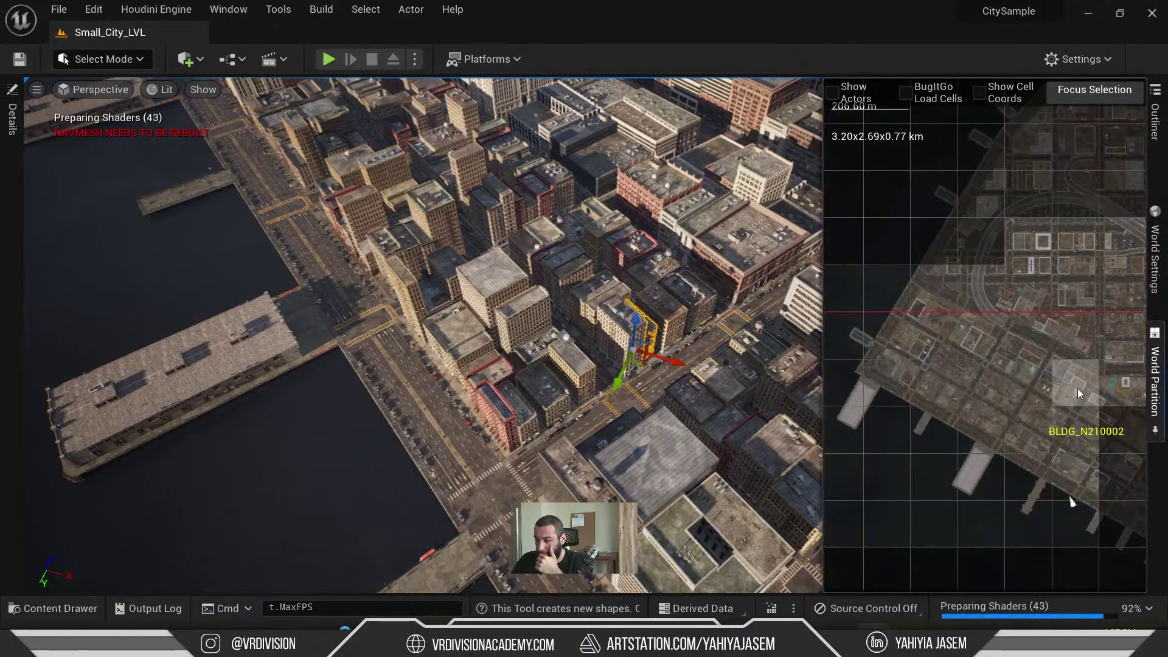
pyautogui.rightClick(1071, 377)
pyautogui.click(1071, 373)
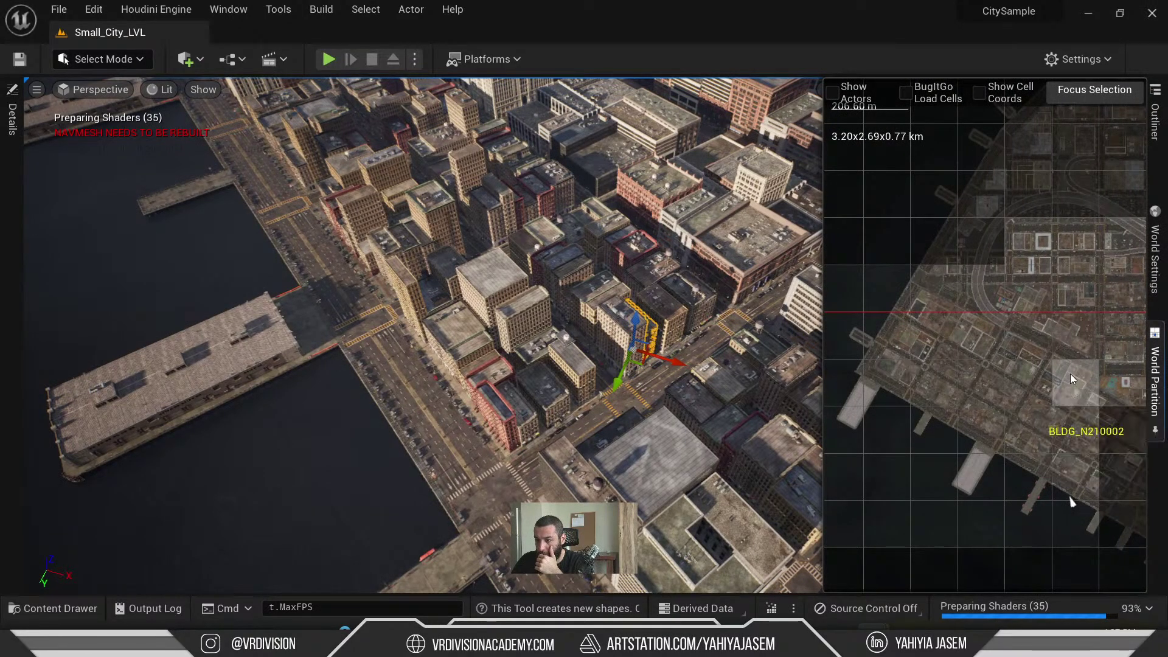
pyautogui.rightClick(1071, 373)
pyautogui.click(1090, 457)
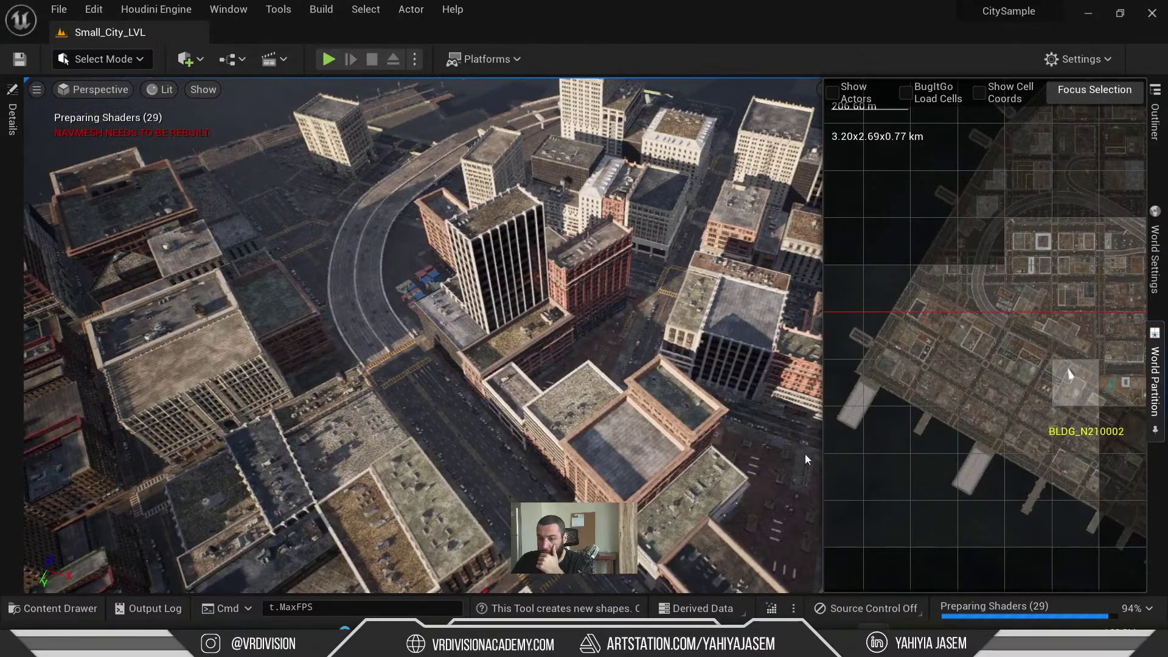
# - Fly down to street level and select the cars parked along the road
pyautogui.moveTo(806, 457); pyautogui.dragTo(578, 367, button='right')
pyautogui.press('w')
pyautogui.hotkey('ctrl', 'space')
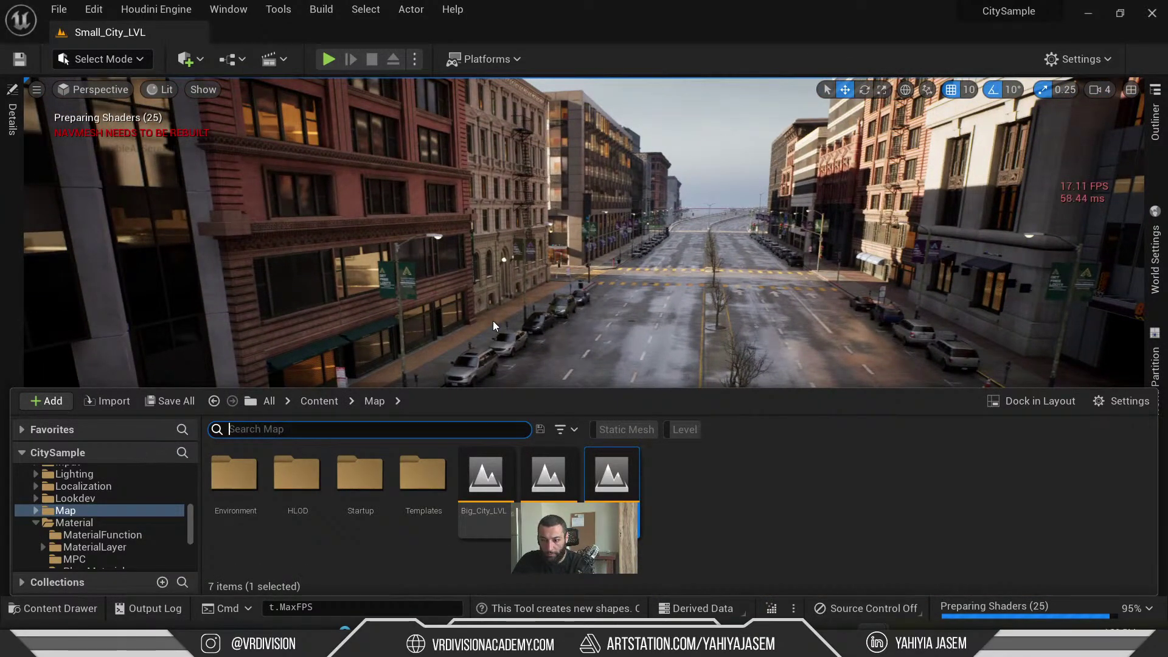
pyautogui.click(469, 361)
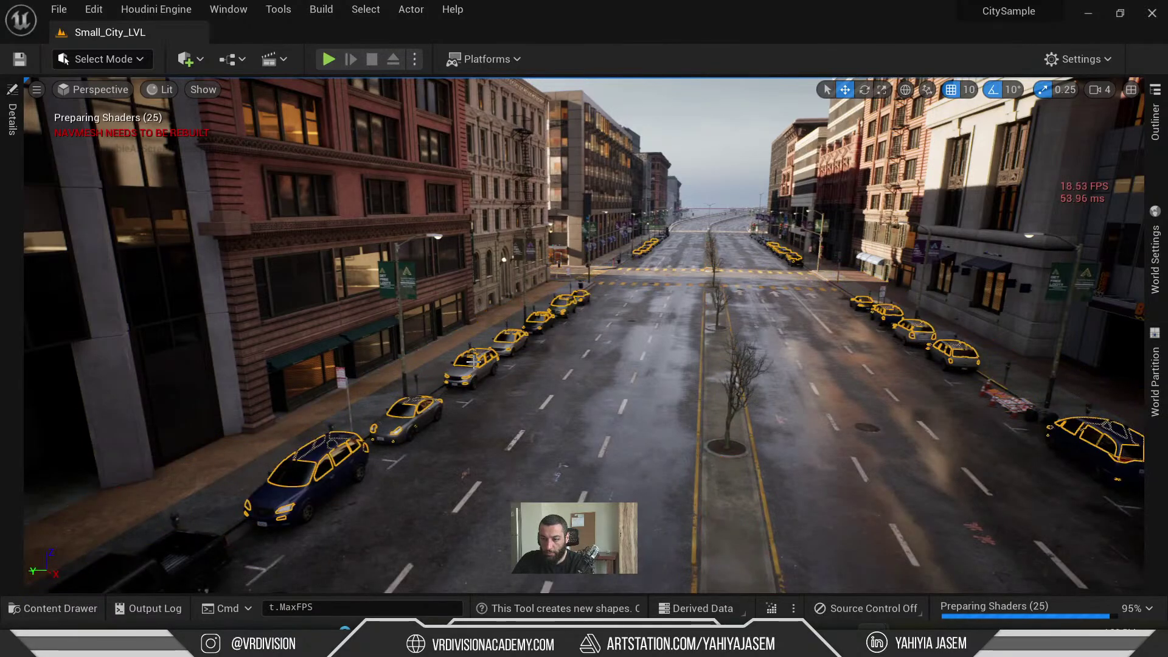
# - Look into the Content/Material folder, then deselect the parked cars and view the street from beside the building
pyautogui.hotkey('ctrl', 'space')
pyautogui.doubleClick(107, 524)
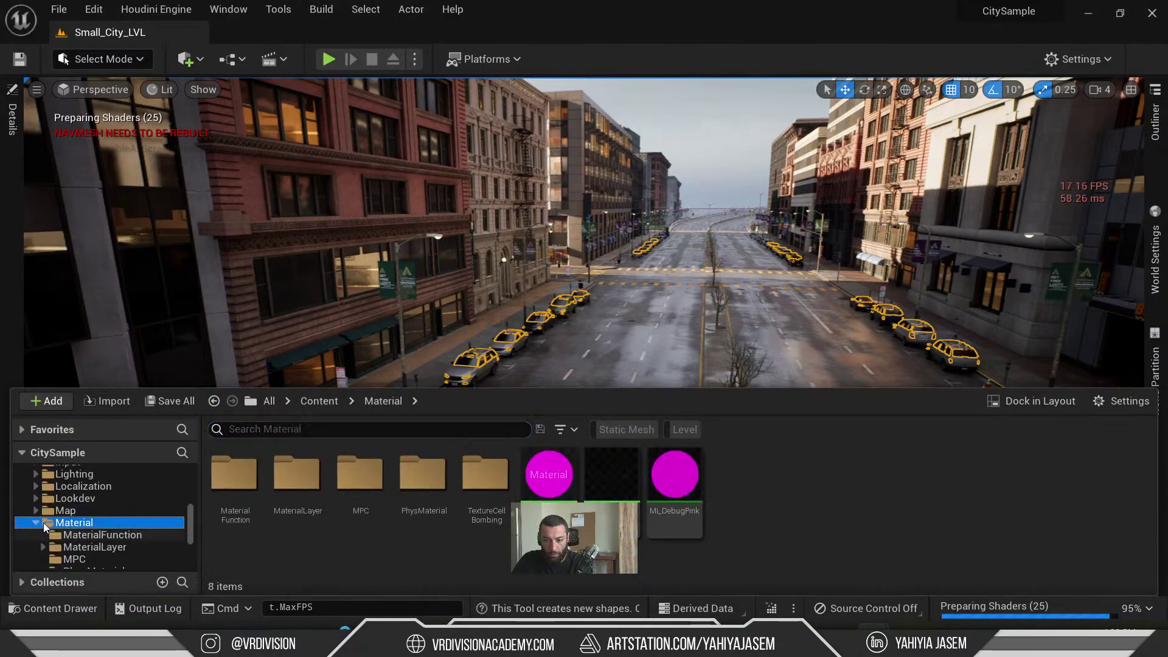
pyautogui.moveTo(572, 310); pyautogui.dragTo(583, 312, button='right')
pyautogui.press('Escape')
pyautogui.moveTo(541, 164); pyautogui.dragTo(338, 90, button='right')
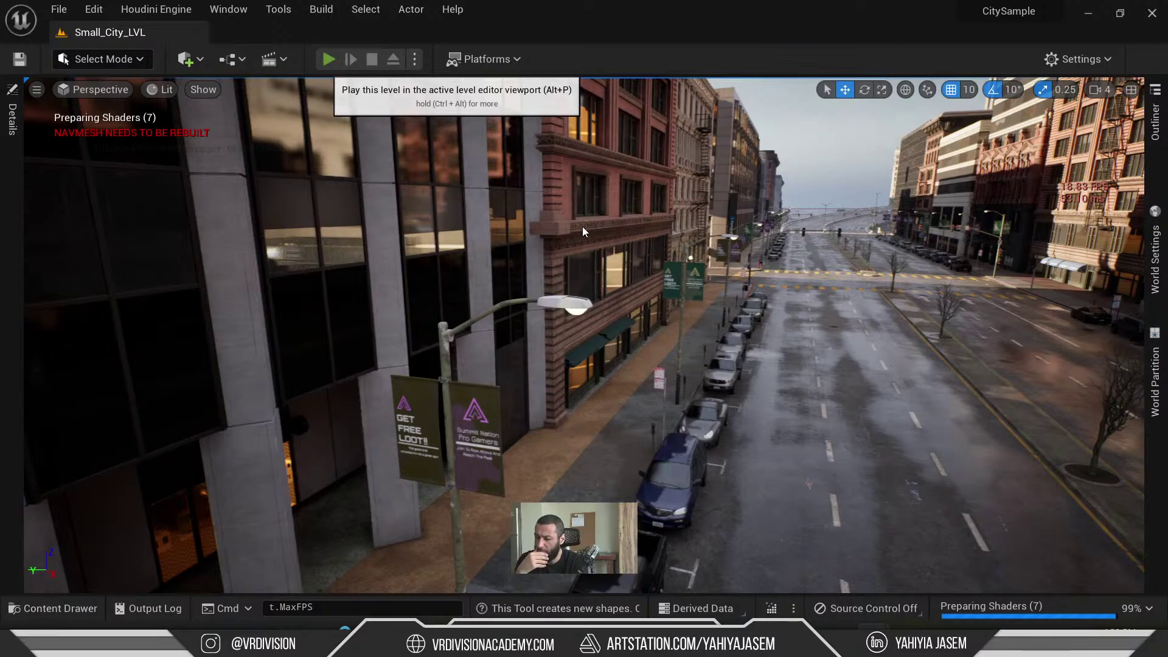
# - Play the level in the viewport and walk the character to the grey pickup parked at the curb
pyautogui.hotkey('alt', 'p')
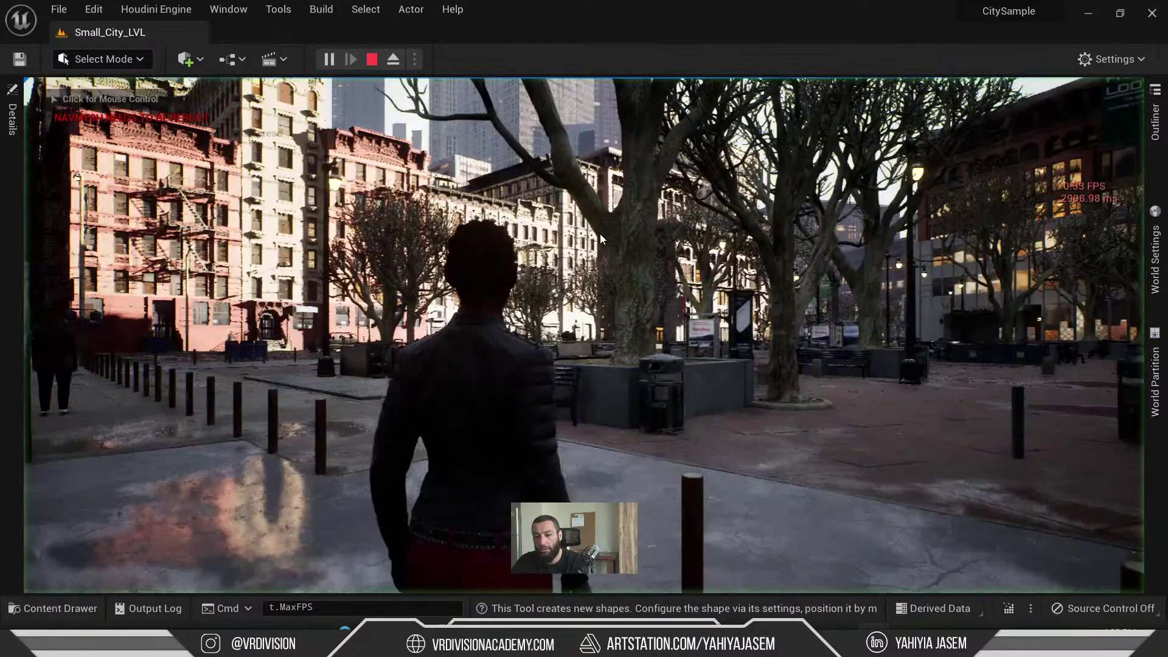
pyautogui.click(600, 233)
pyautogui.press('w')
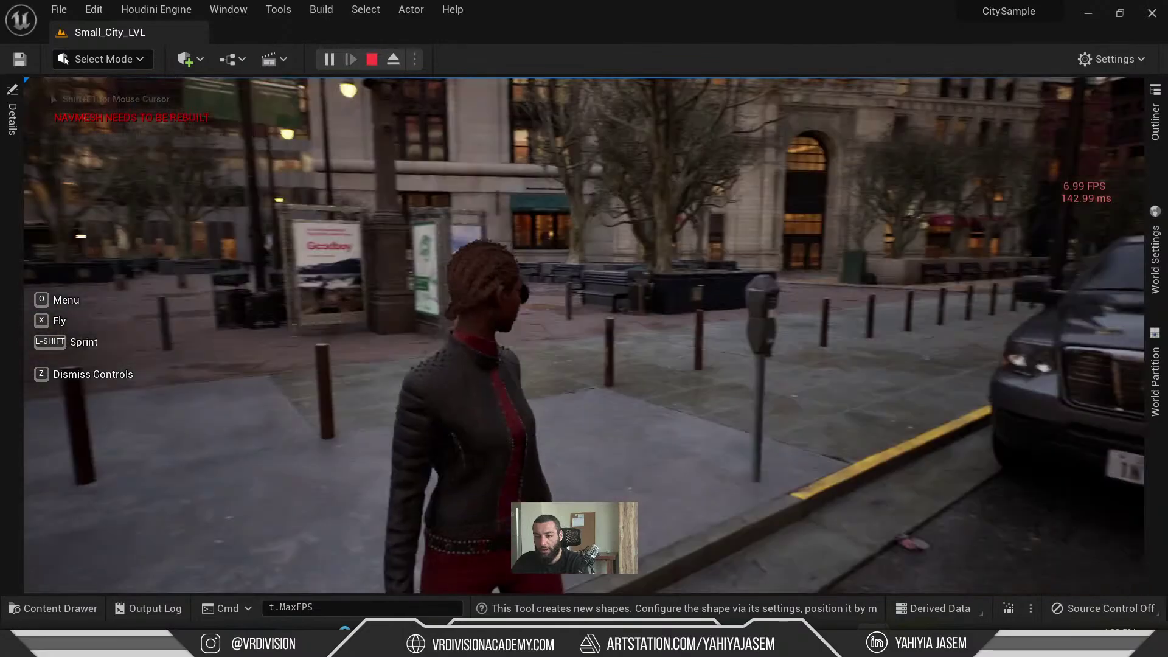
pyautogui.press('w')
pyautogui.press('w')
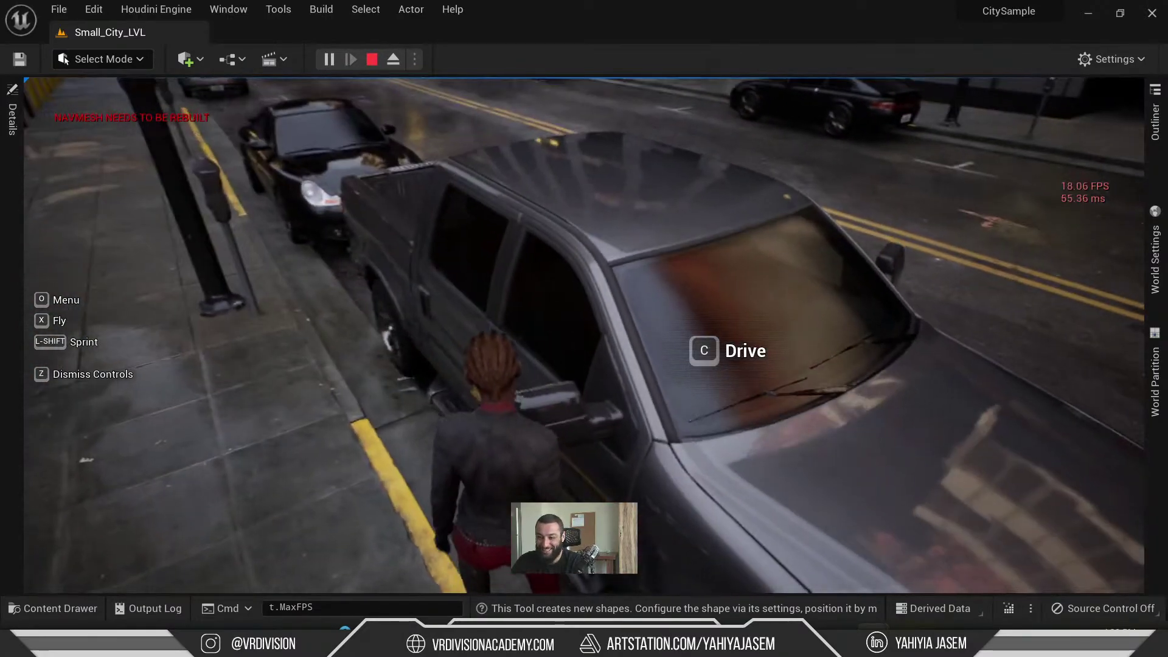
# - Get into the grey pickup and drive it down the street into the first intersection
pyautogui.press('c')
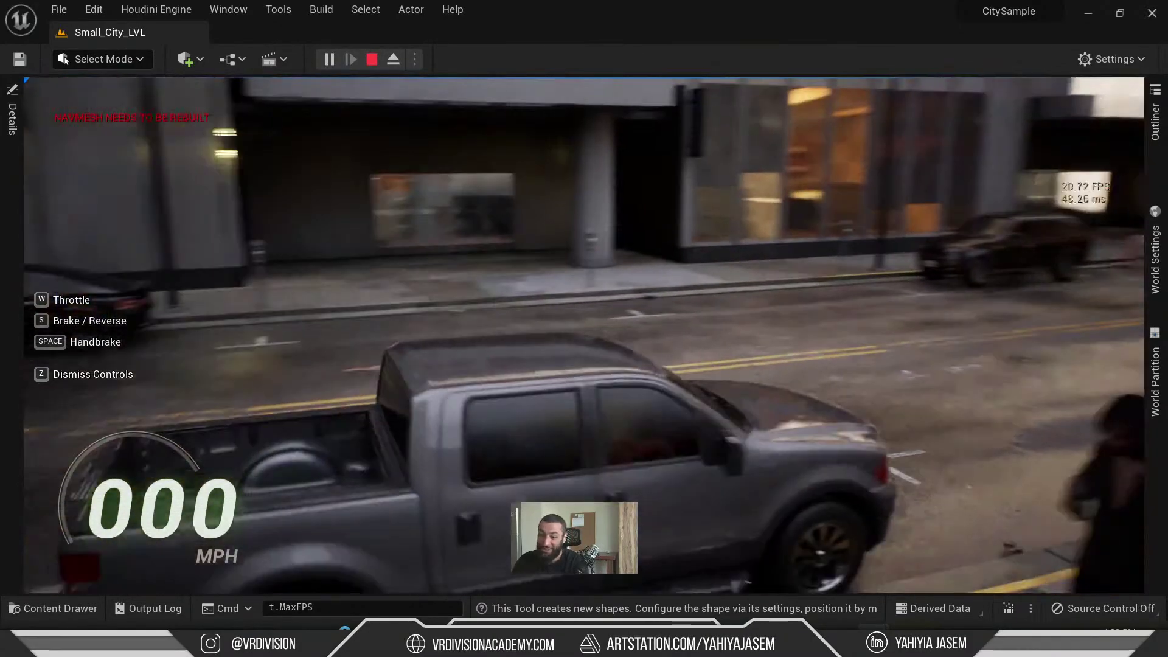
pyautogui.press('w')
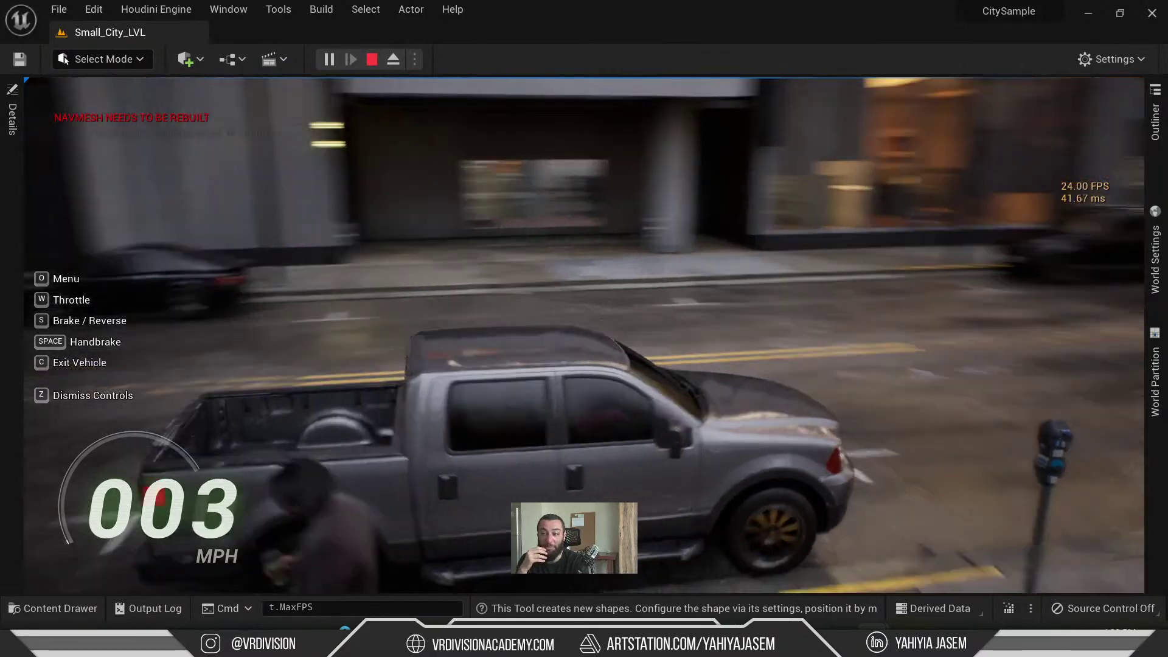
pyautogui.press('w')
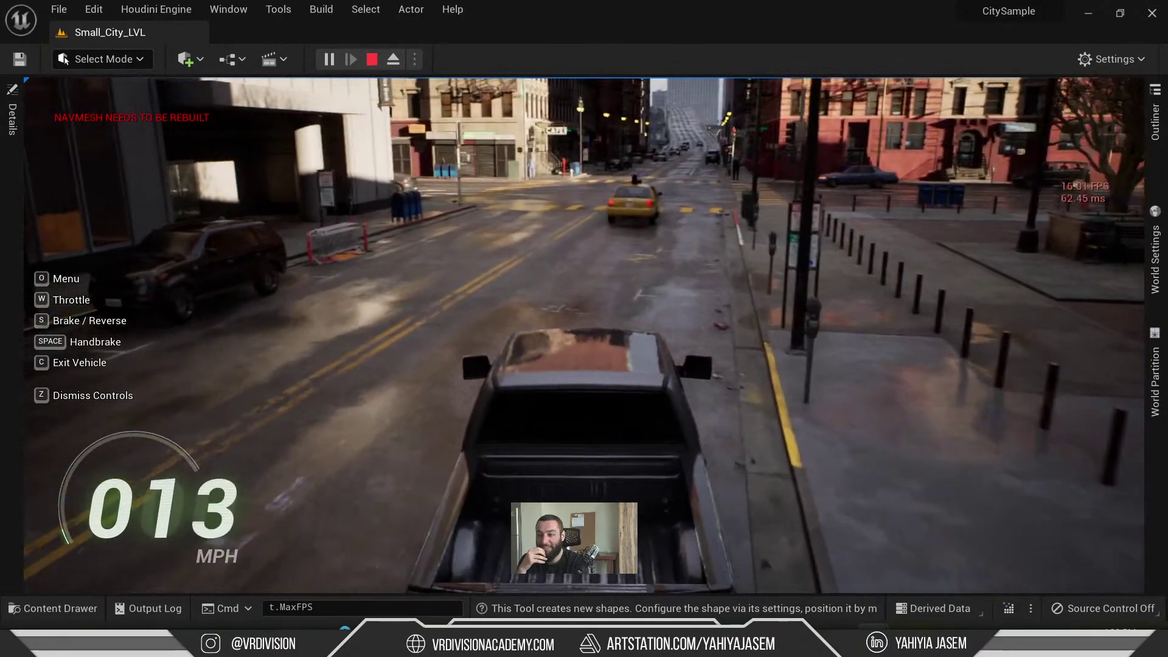
pyautogui.press('w')
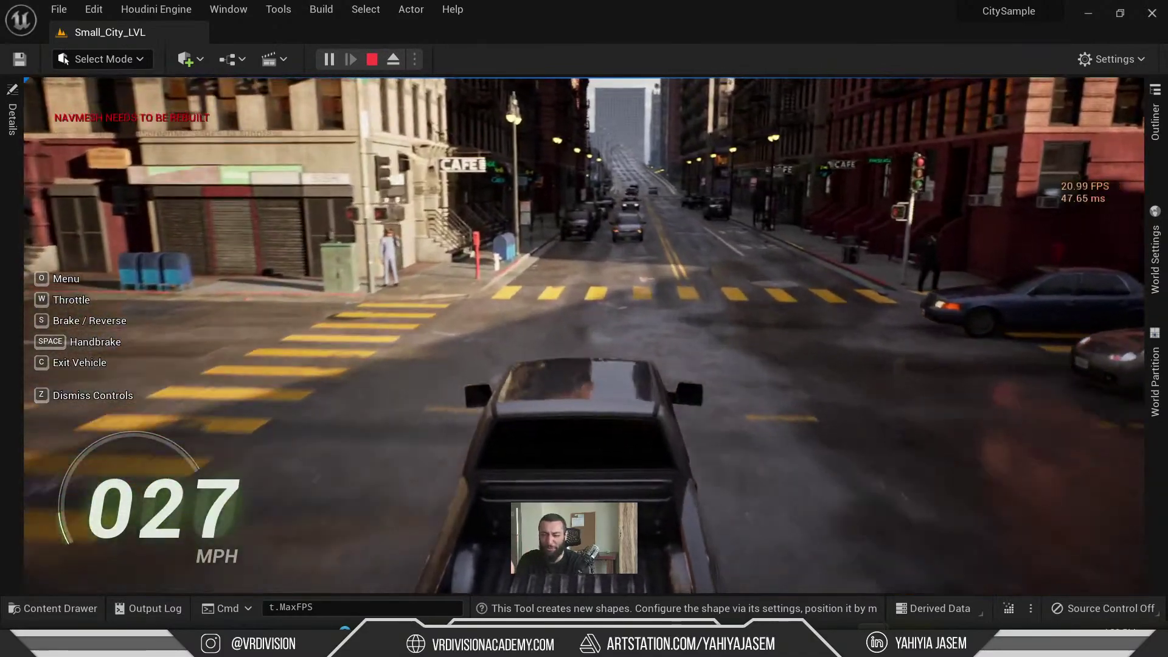
# - Steer the pickup across the intersection and along the next street past the bus stop and parked cars
pyautogui.press('a')
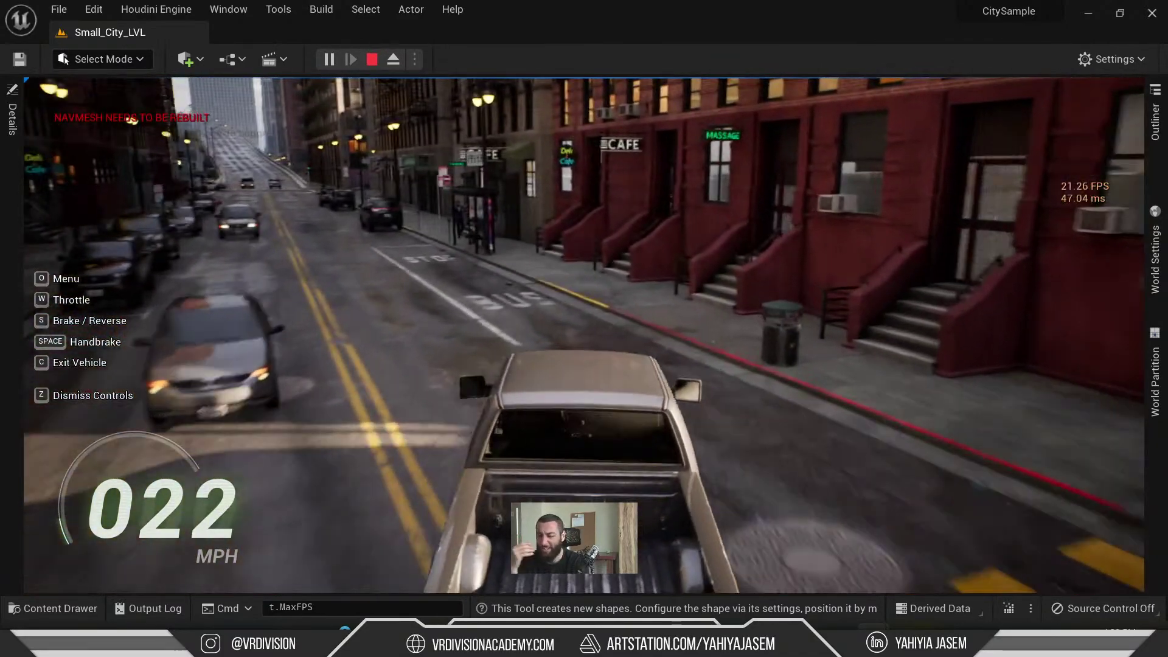
pyautogui.press('a')
pyautogui.press('s')
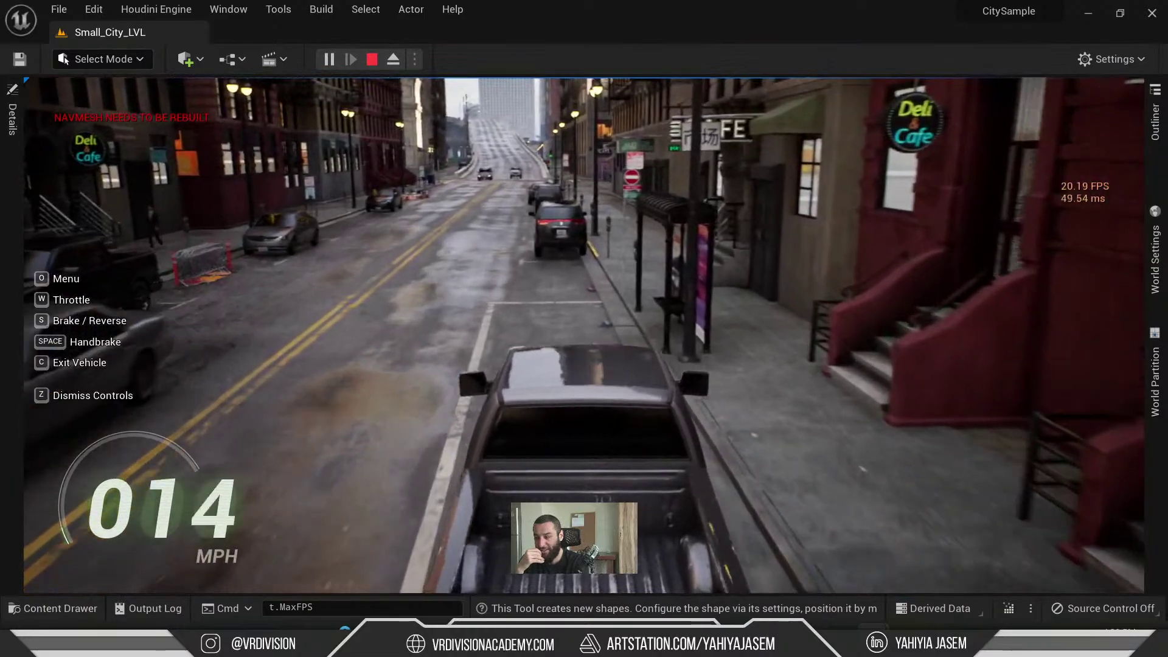
pyautogui.press('a')
pyautogui.press('w')
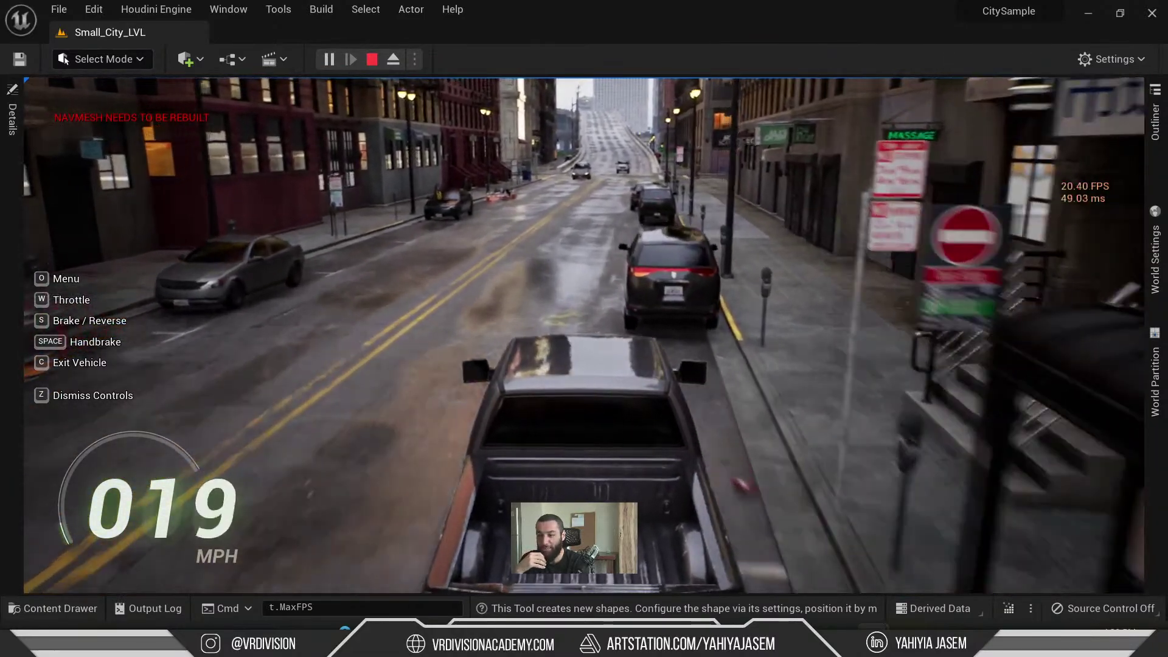
pyautogui.press('a')
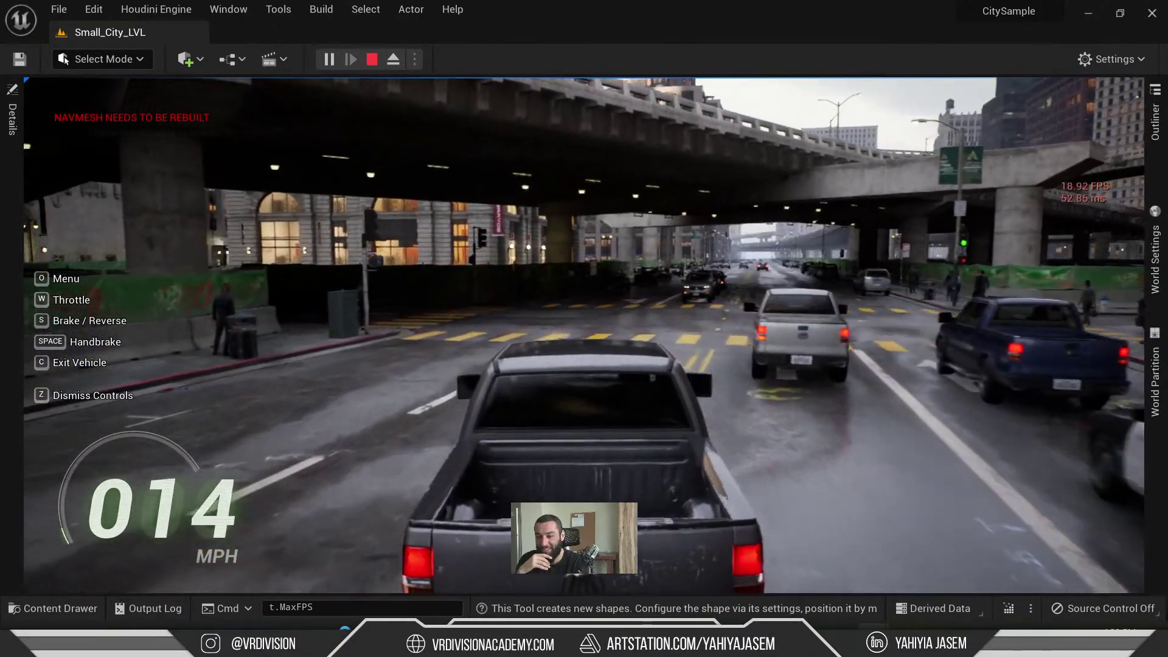
# - Crash the pickup into the blue truck at the overpass junction, back away, and end the play session
pyautogui.press('w')
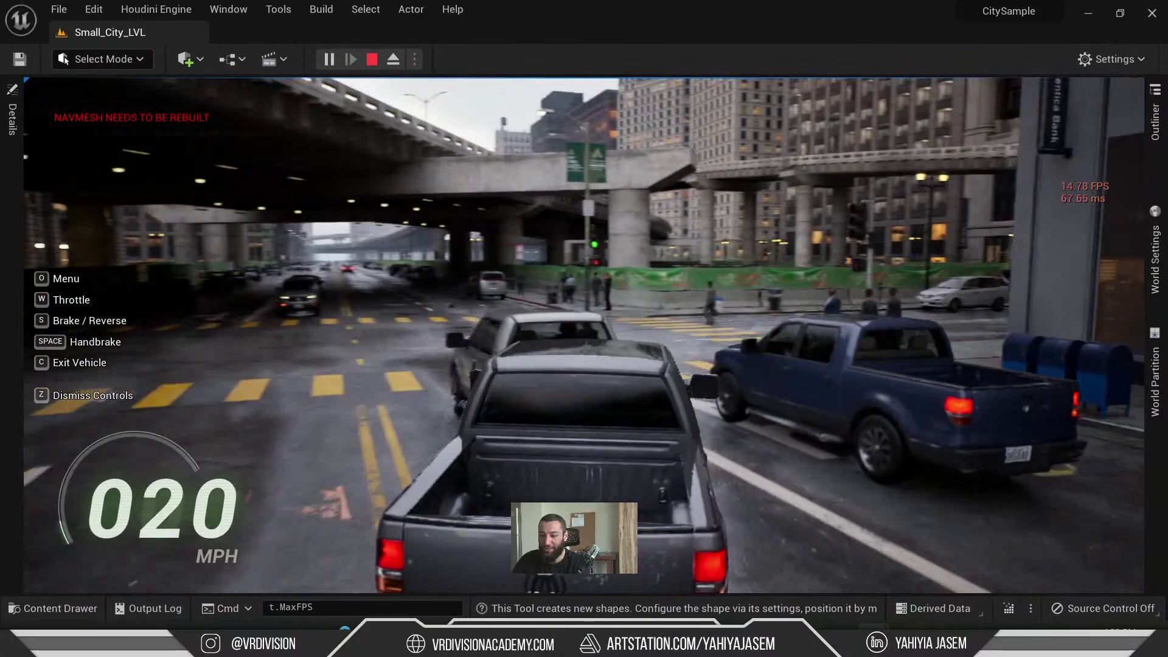
pyautogui.press('d')
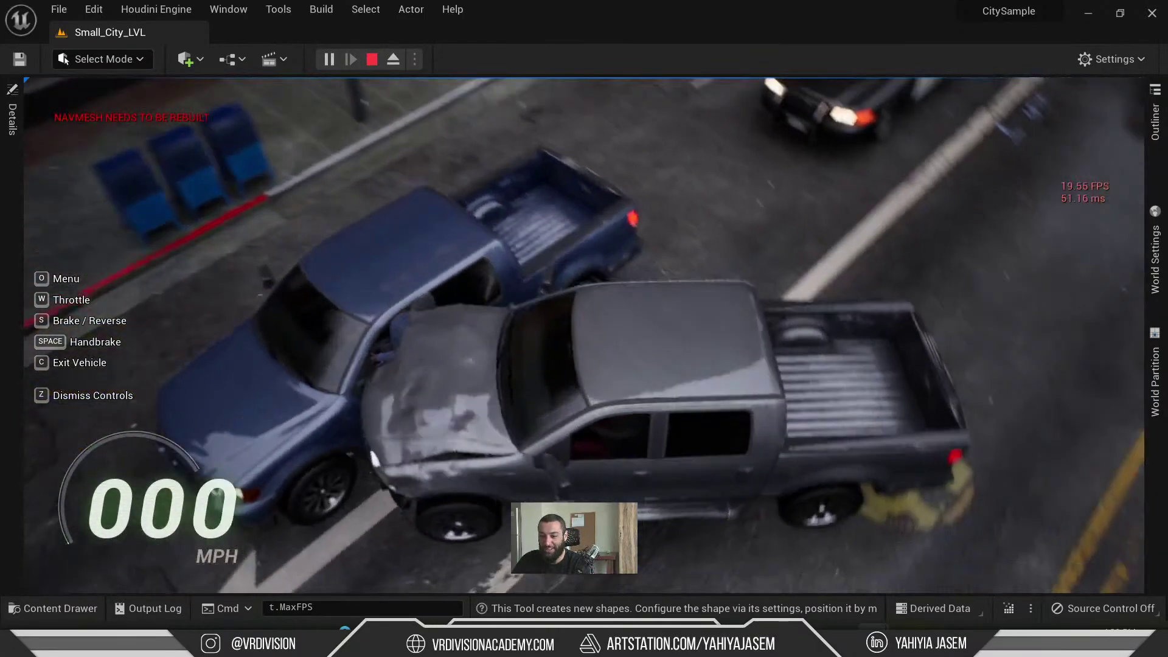
pyautogui.press('w')
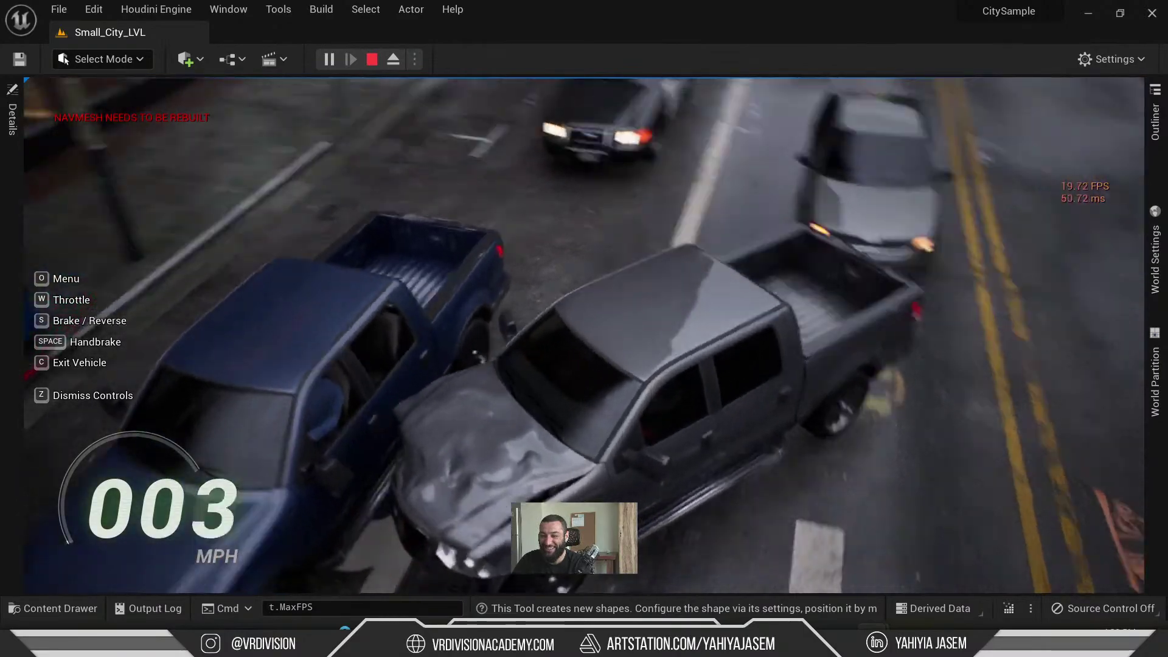
pyautogui.press('s')
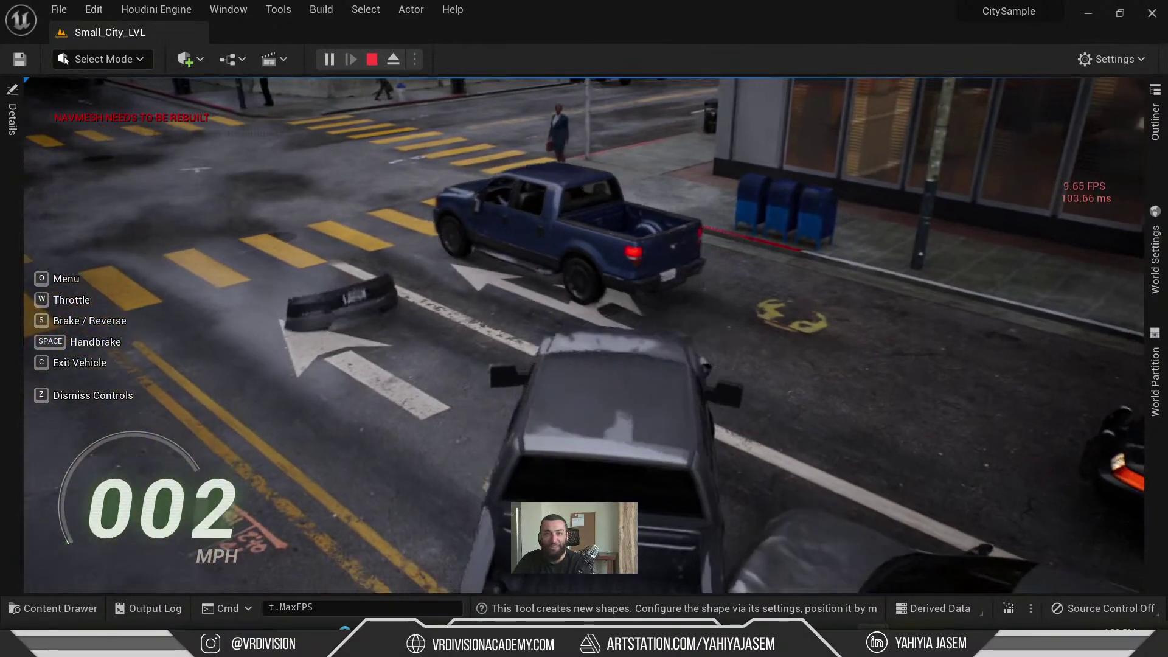
pyautogui.press('s')
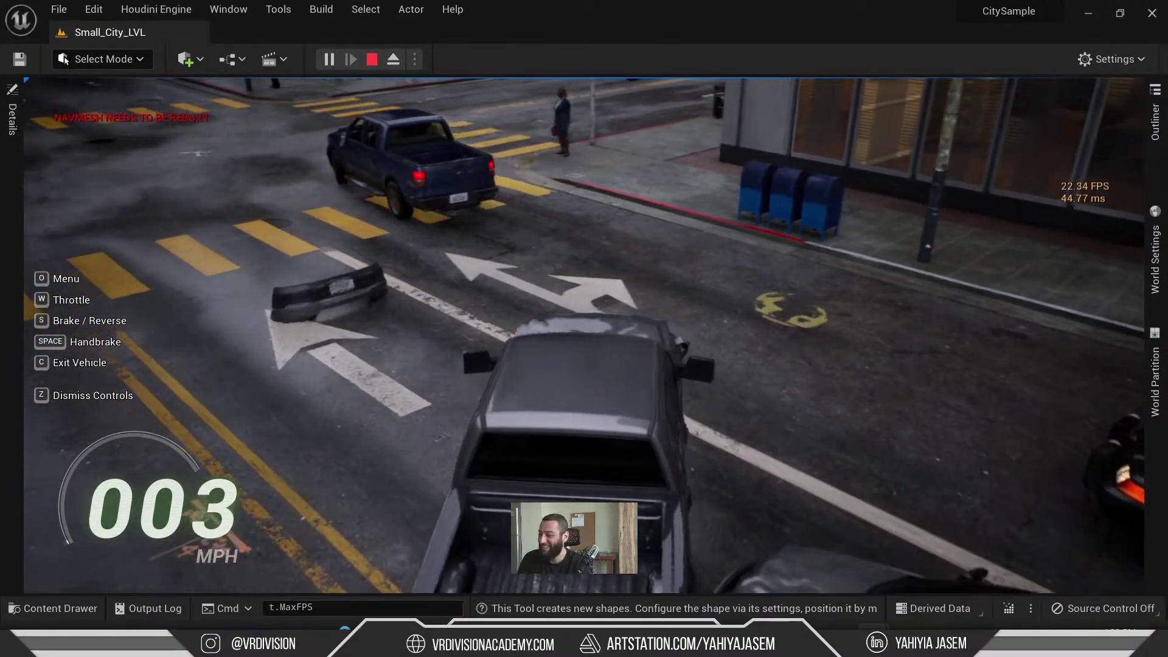
pyautogui.press('s')
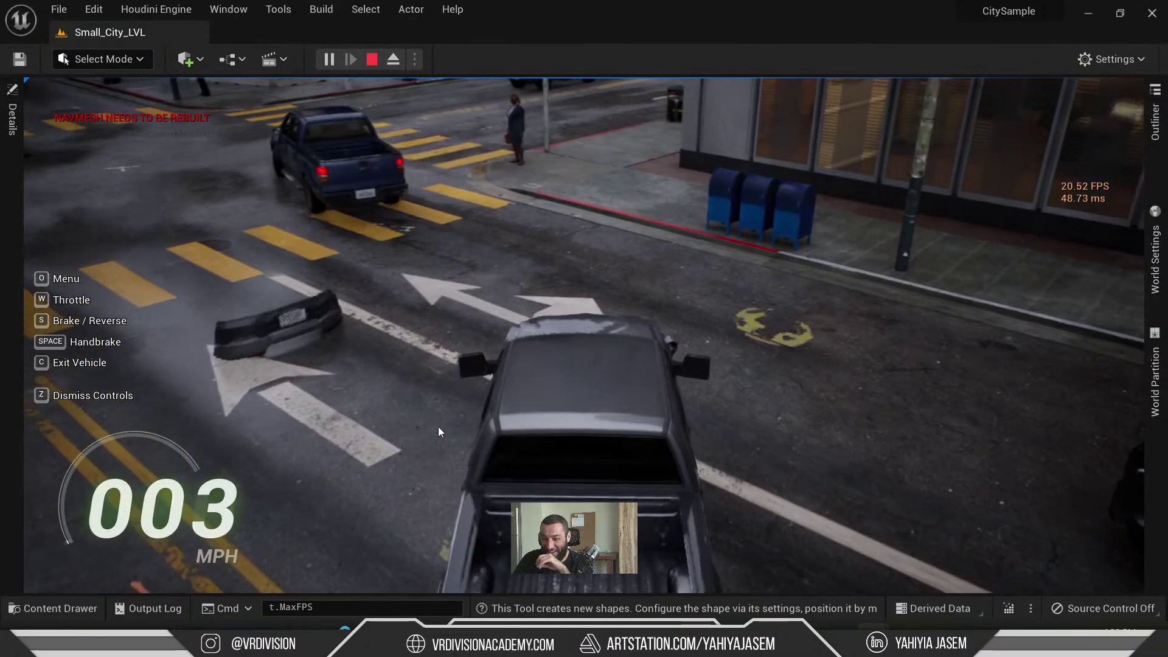
pyautogui.press('Escape')
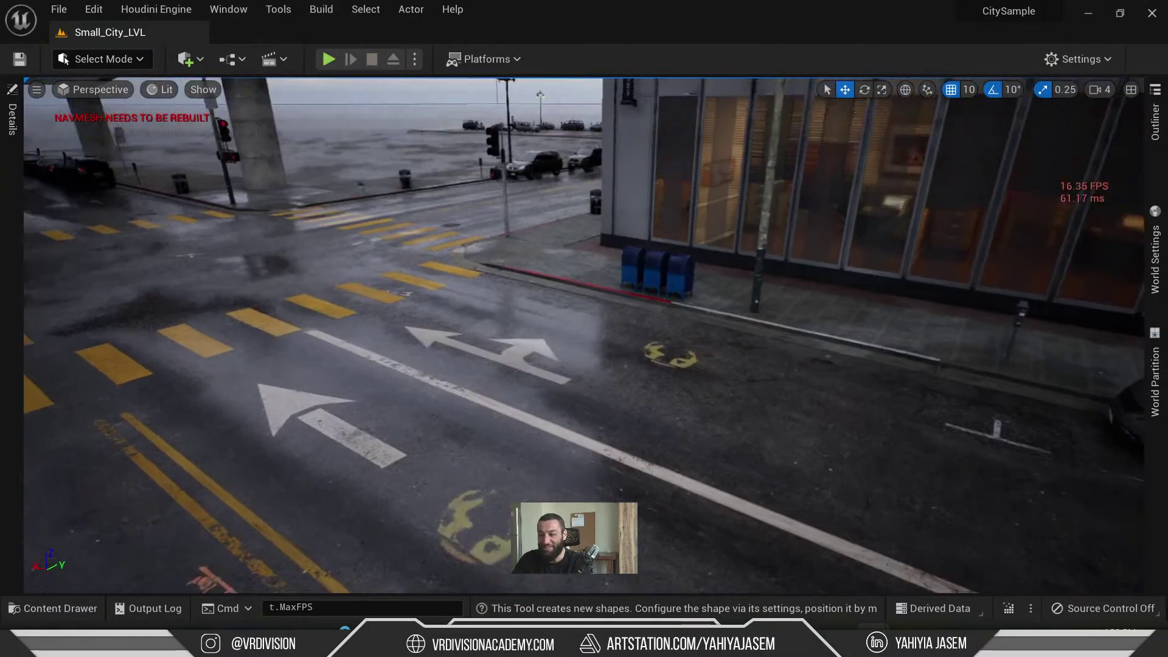
# - Raise the camera high above the streets beside the parking lot and open a Content Browser in its own tab
pyautogui.press('w')
pyautogui.moveTo(584, 334); pyautogui.dragTo(504, 448, button='right')
pyautogui.press('e')
pyautogui.hotkey('ctrl', 'space')
pyautogui.click(179, 9)
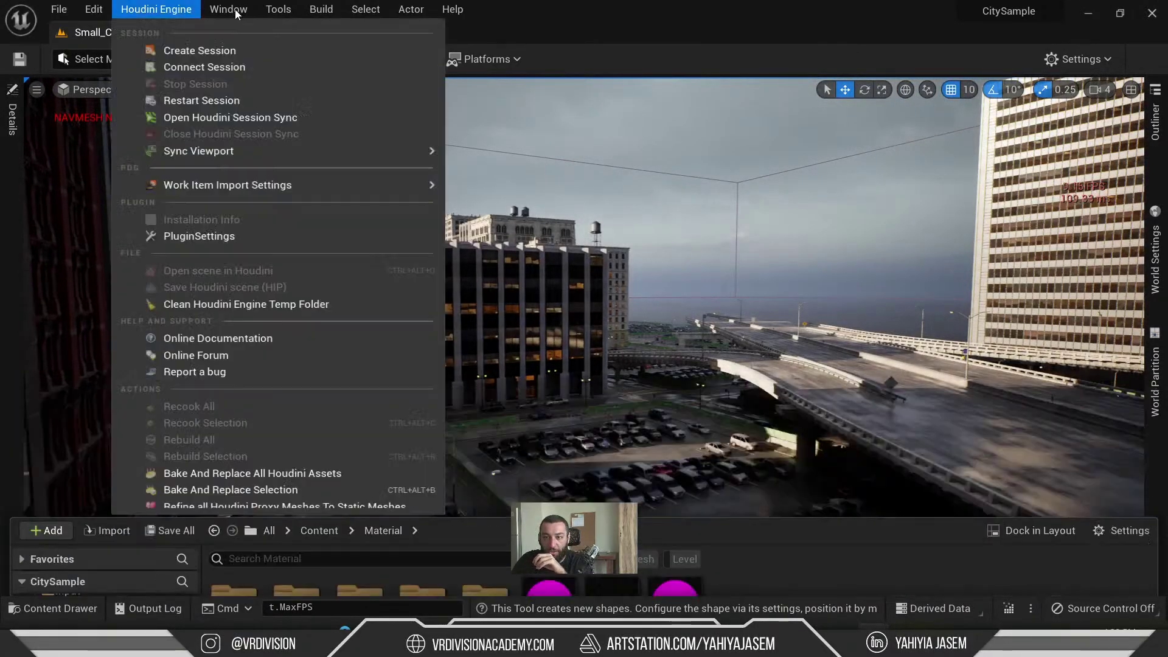
pyautogui.click(473, 72)
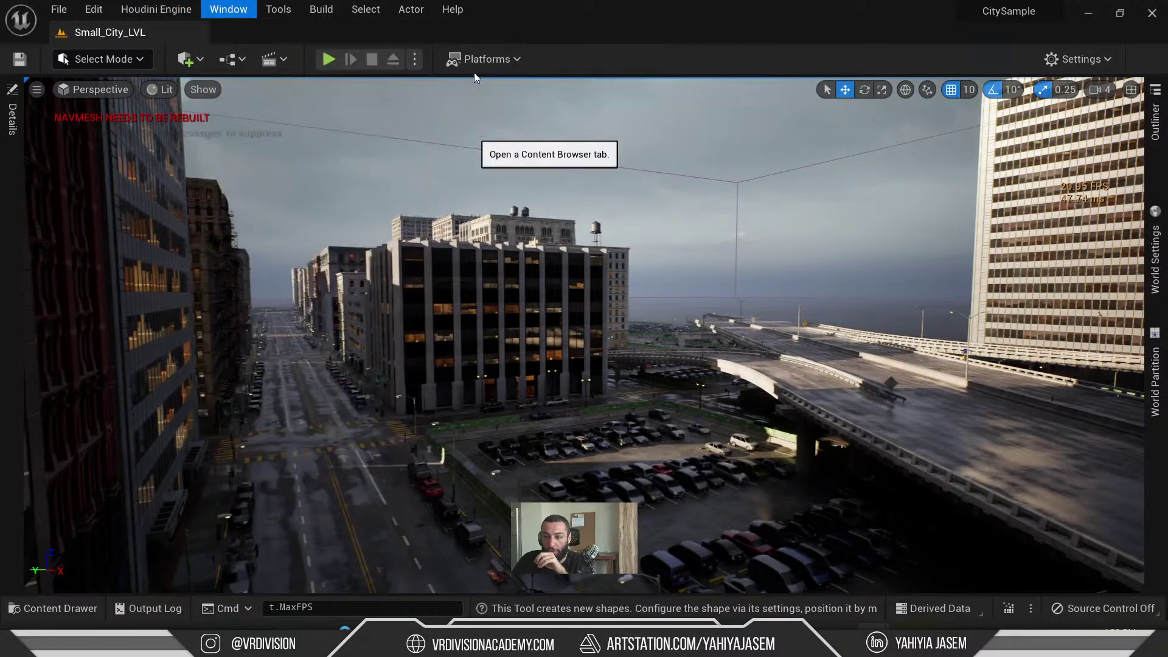
# - Browse the Building, Vehicle and vehCar_vehicle03 folders and open Vehicle/vehCar_vehicle13
pyautogui.click(26, 177)
pyautogui.click(71, 178)
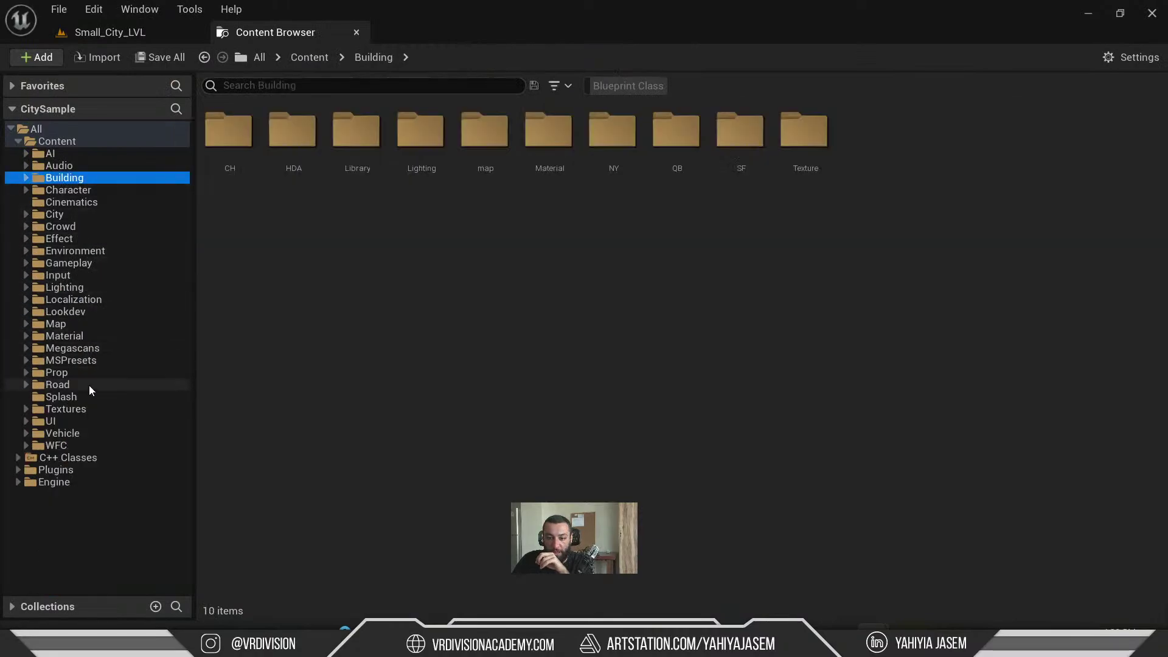
pyautogui.click(70, 434)
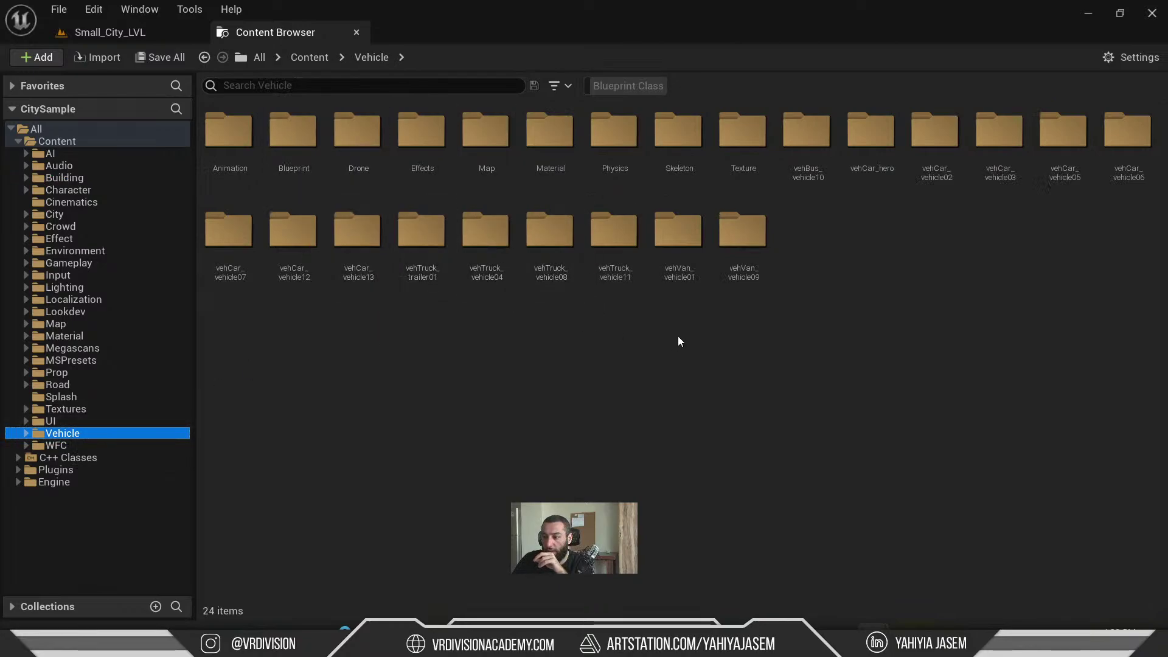
pyautogui.doubleClick(1007, 131)
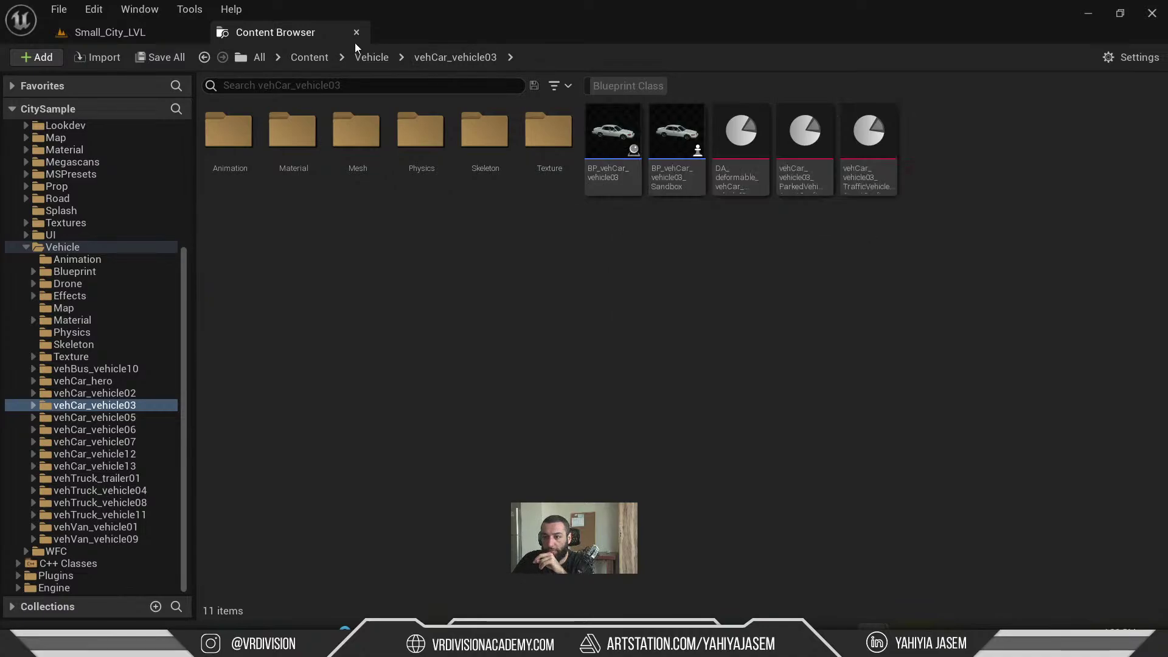
pyautogui.click(375, 58)
pyautogui.click(365, 256)
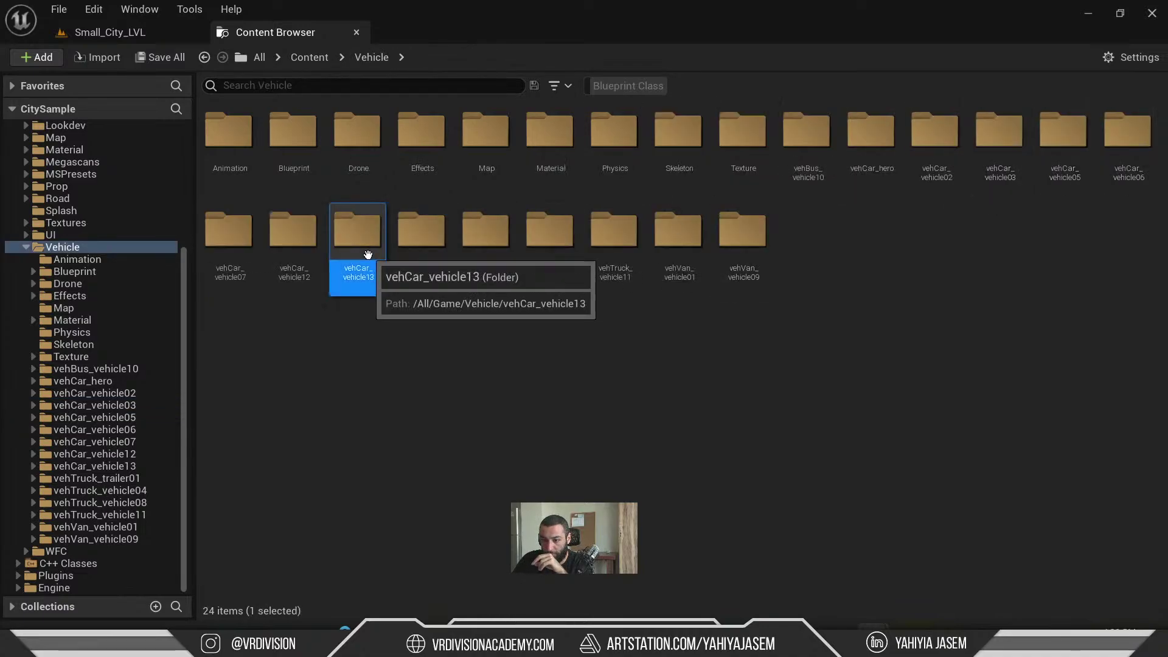
pyautogui.doubleClick(365, 256)
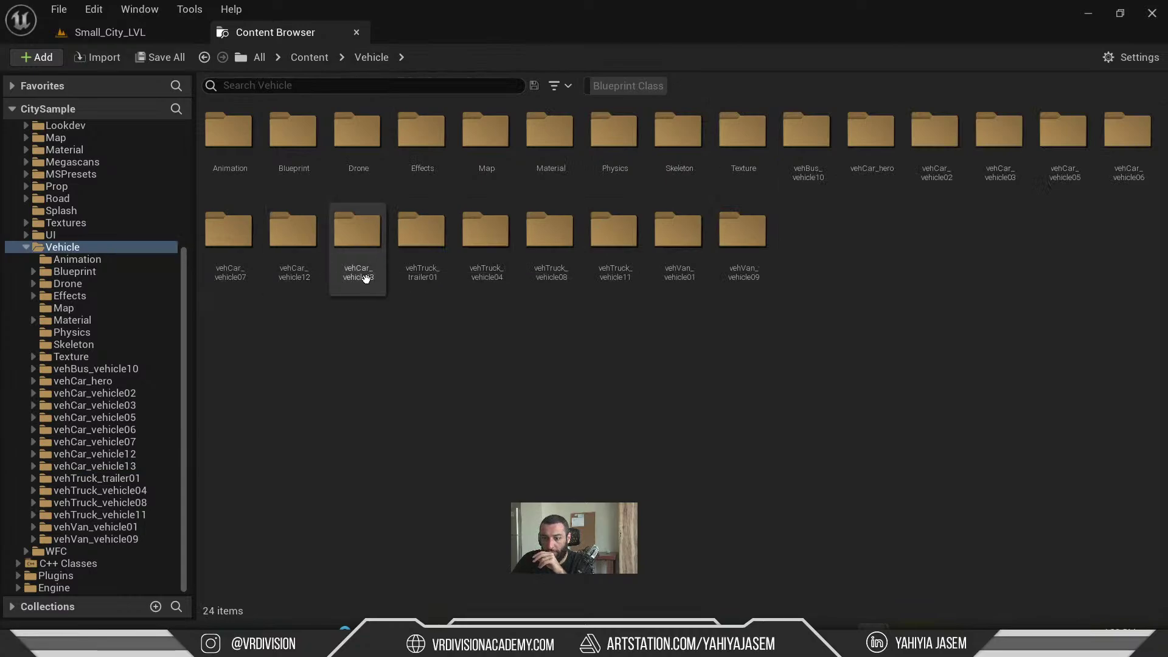
pyautogui.doubleClick(358, 264)
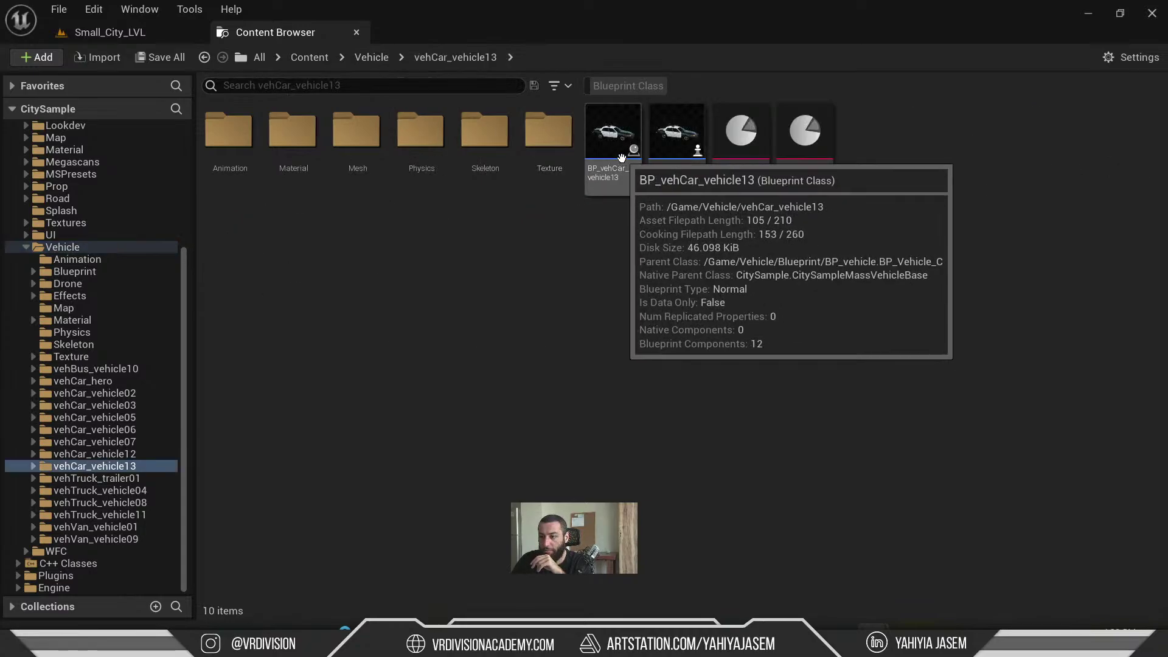
# - Place the BP_vehCar_vehicle13 police car on the road at the intersection and frame it in the view
pyautogui.moveTo(610, 143); pyautogui.dragTo(374, 479)
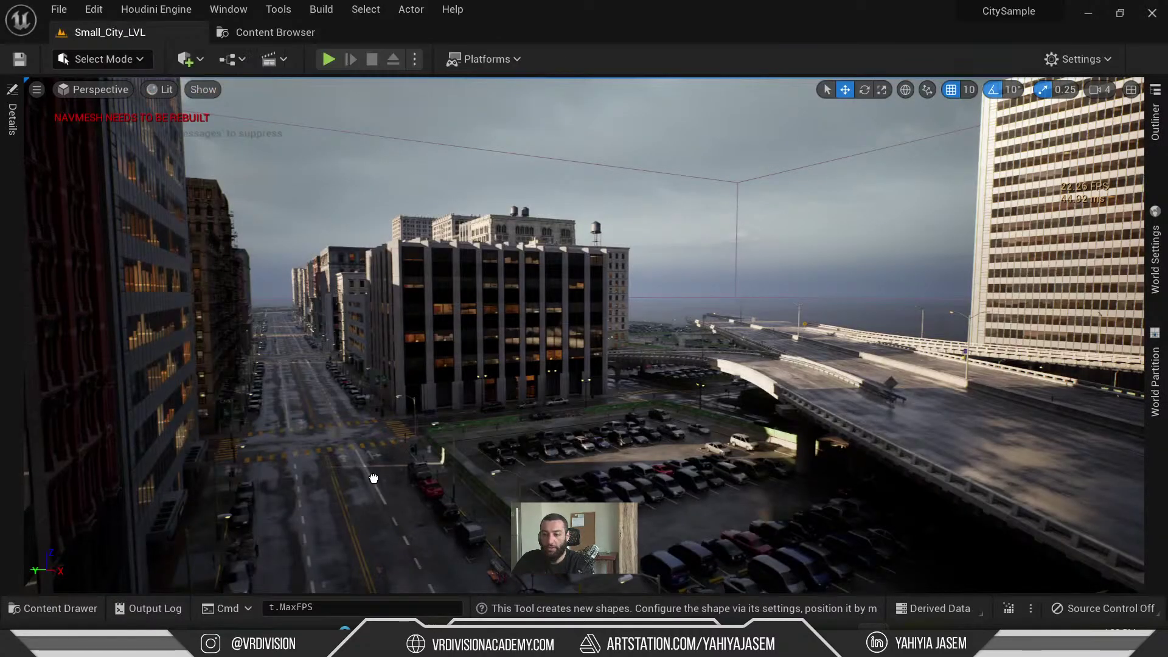
pyautogui.press('f')
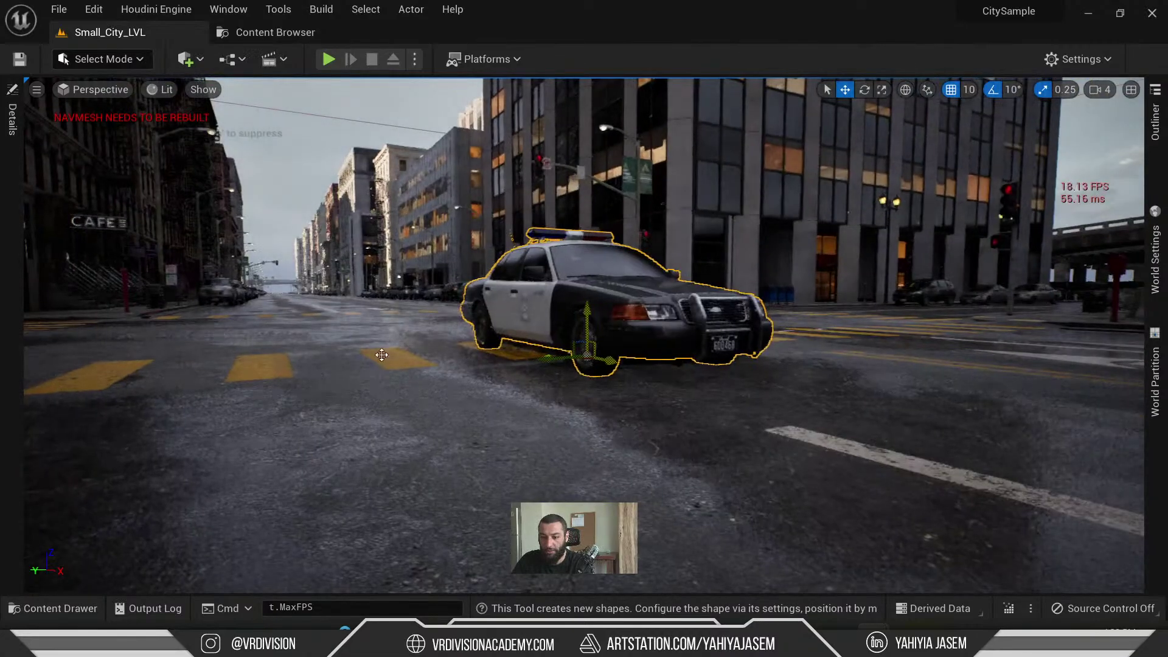
pyautogui.scroll(3, 584, 335)
pyautogui.moveTo(585, 334); pyautogui.dragTo(542, 265, button='right')
# - Close the separate Content Browser and open the Vehicle/vehTruck_vehicle04 folder in the content drawer
pyautogui.hotkey('ctrl', 'space')
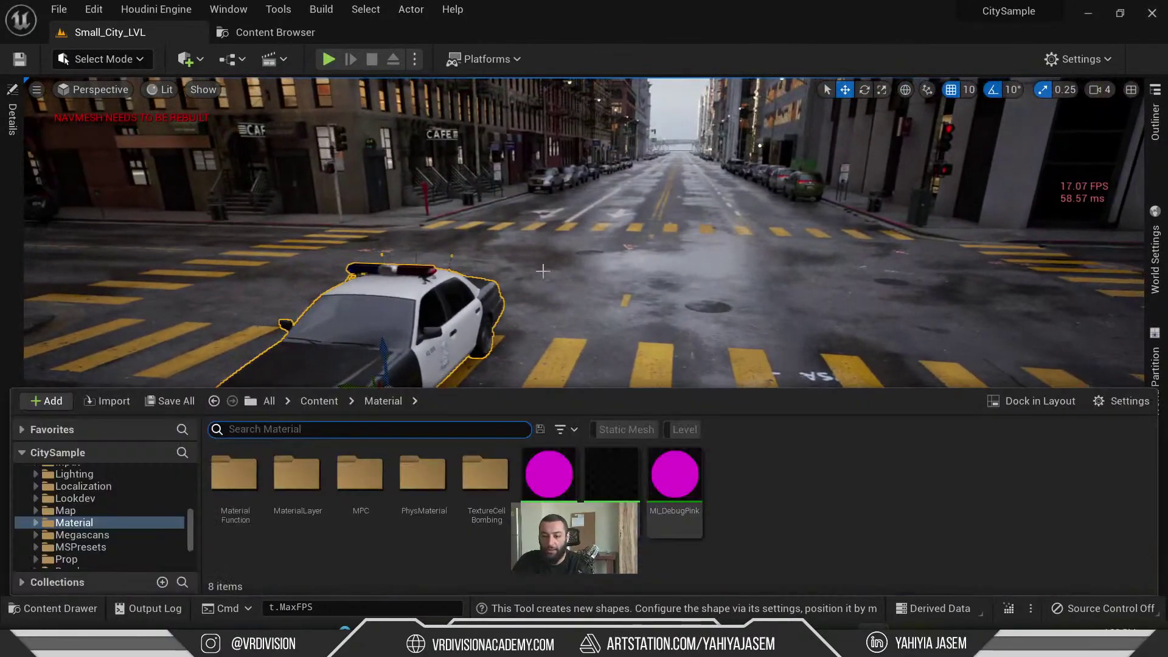
pyautogui.click(263, 33)
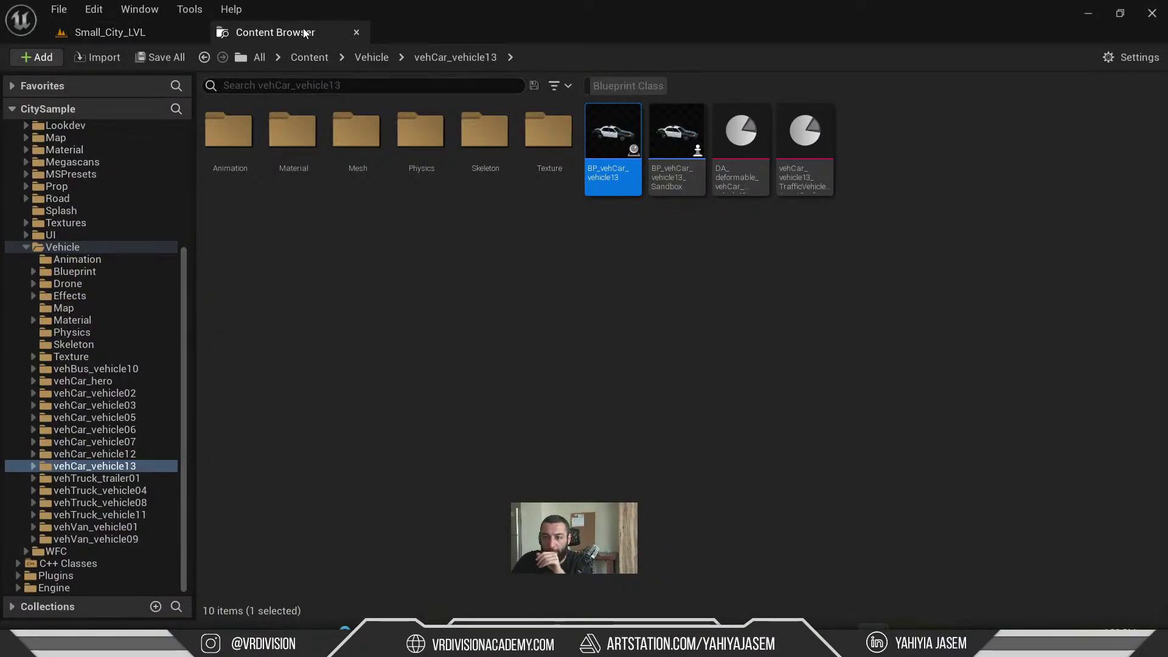
pyautogui.click(357, 33)
pyautogui.hotkey('ctrl', 'space')
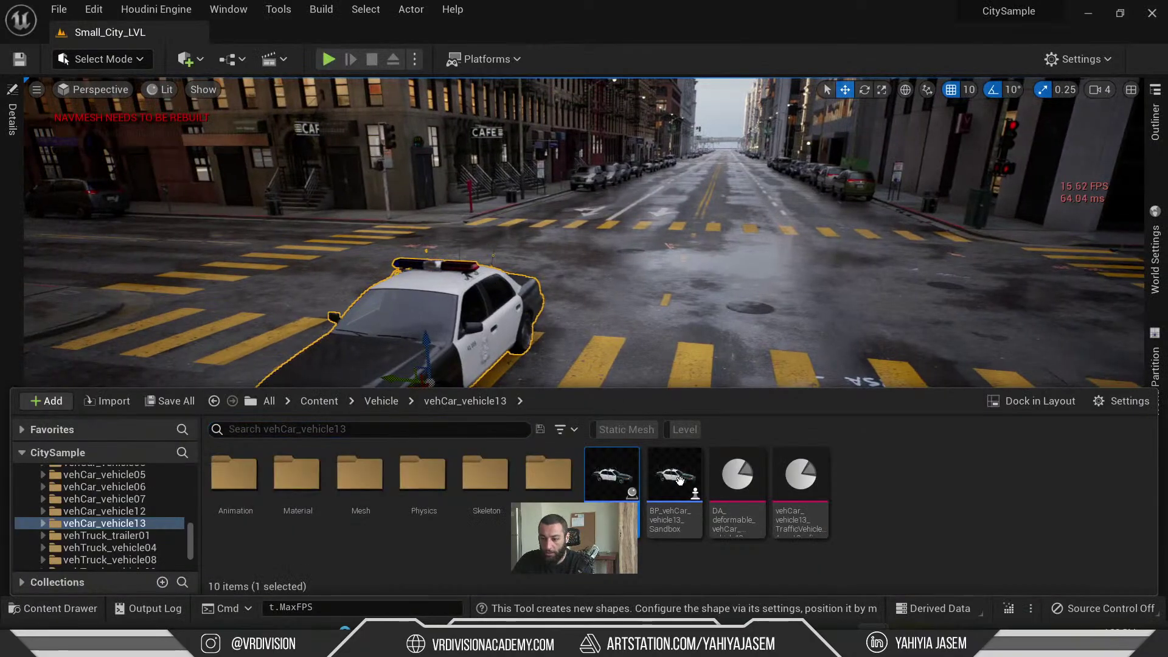
pyautogui.click(123, 549)
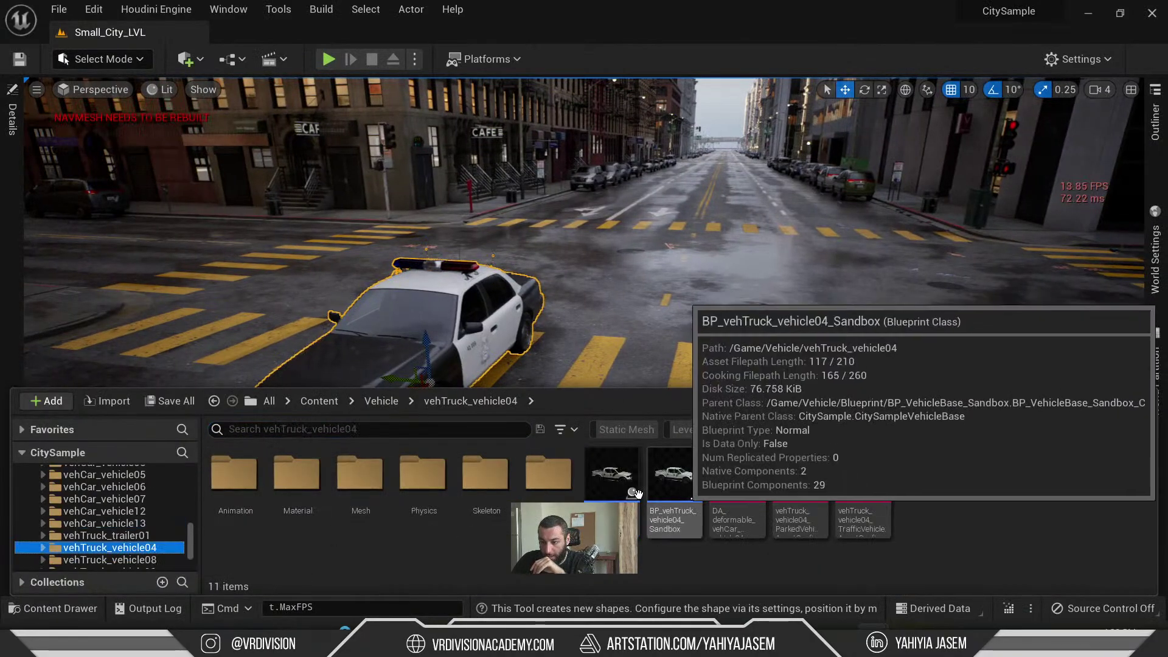
# - Replace the police car at the intersection with the BP_vehTruck_vehicle04 pickup and view it from above
pyautogui.moveTo(674, 475); pyautogui.dragTo(674, 320)
pyautogui.moveTo(709, 419); pyautogui.dragTo(584, 395)
pyautogui.press('f')
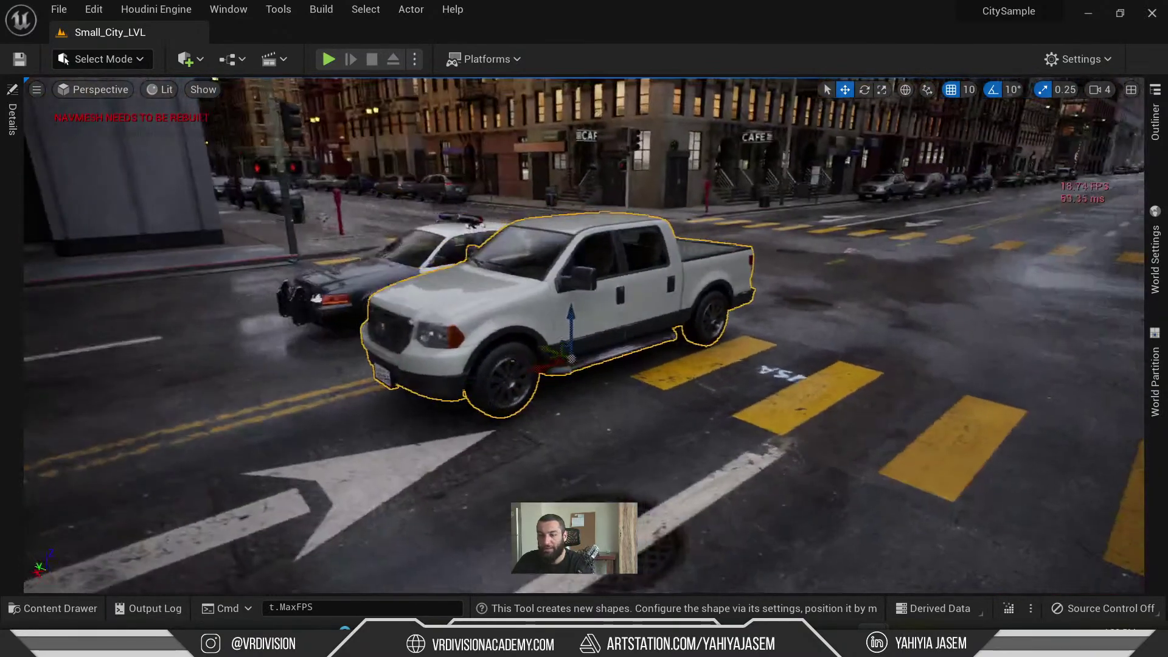
pyautogui.click(553, 317)
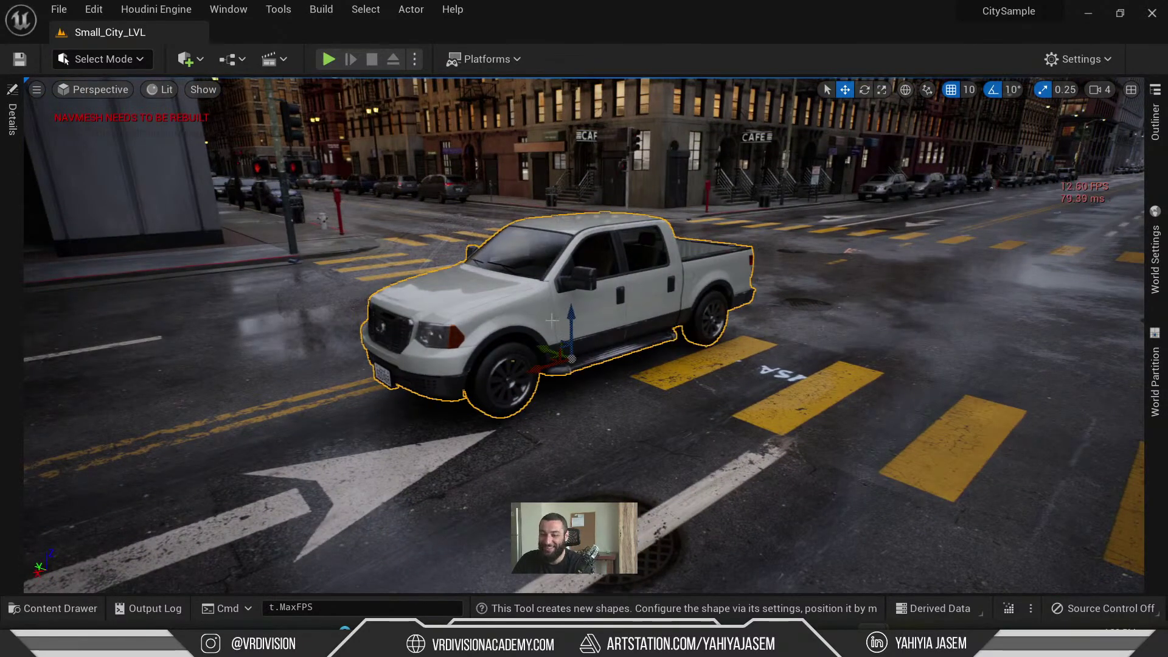
pyautogui.keyDown('alt'); pyautogui.moveTo(553, 317); pyautogui.dragTo(545, 370); pyautogui.keyUp('alt')
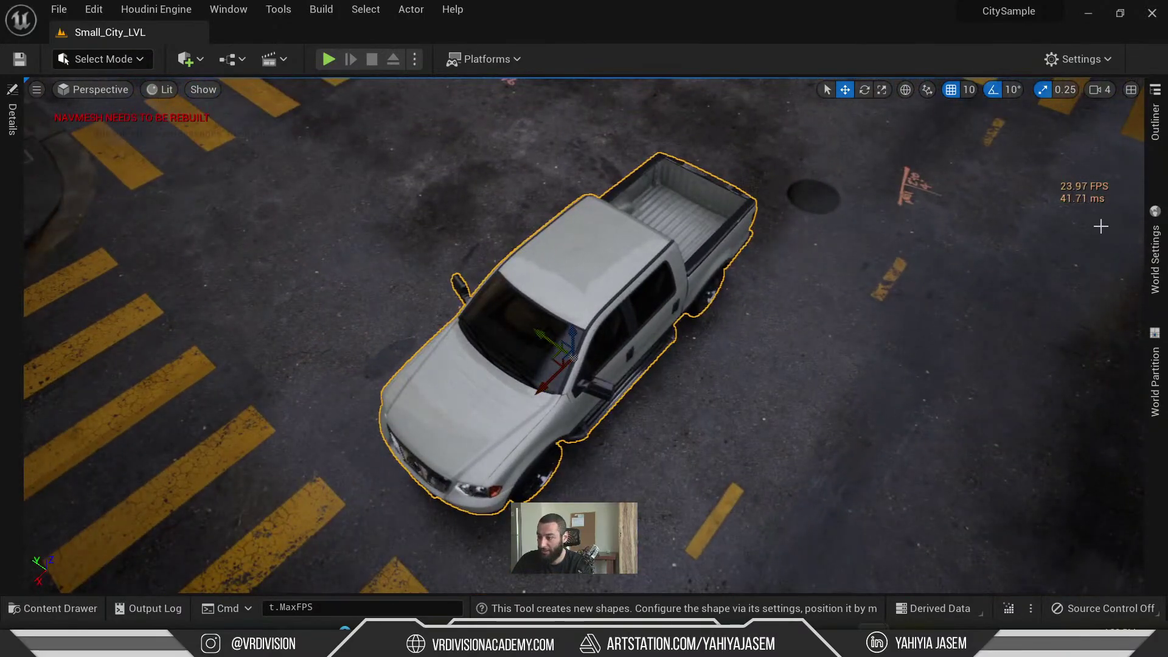
# - Inspect the pickup's door, wheel and transparent components, checking their static meshes, material slots and physics settings
pyautogui.click(8, 114)
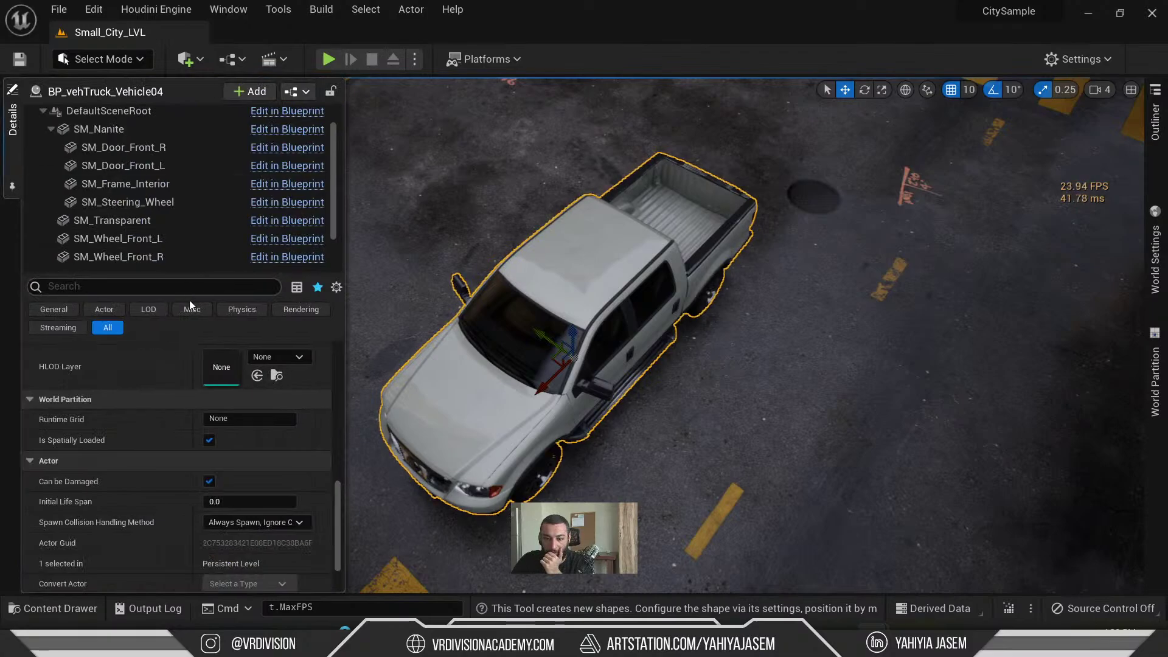
pyautogui.scroll(-8, 175, 459)
pyautogui.click(167, 146)
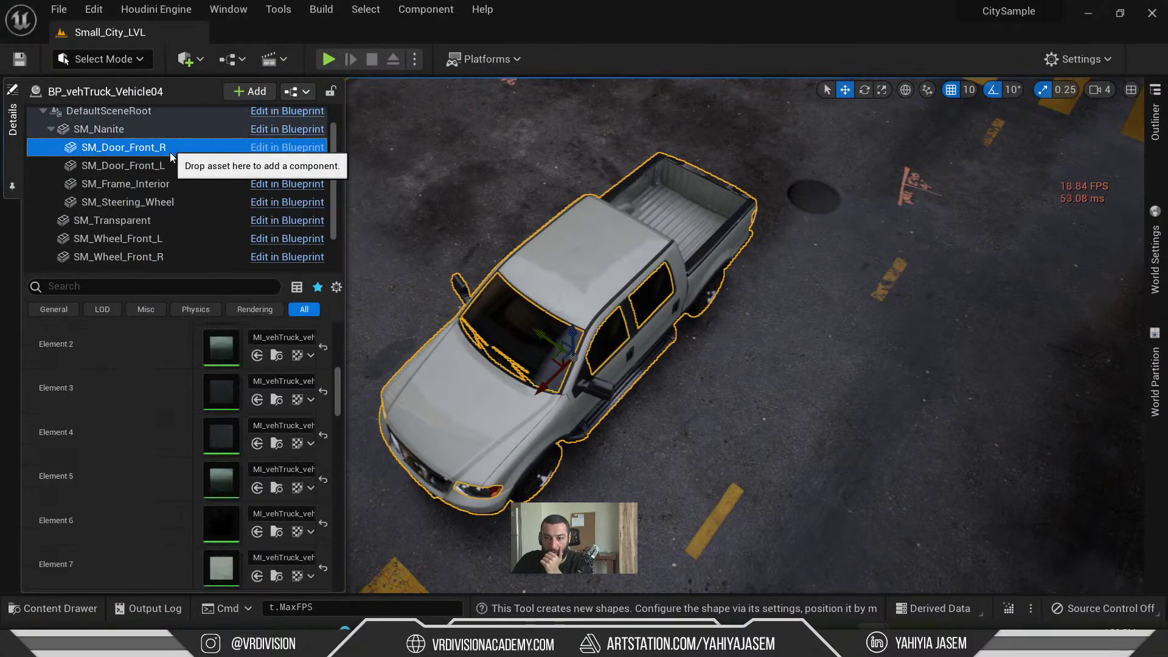
pyautogui.click(176, 238)
pyautogui.scroll(-2, 184, 213)
pyautogui.click(157, 225)
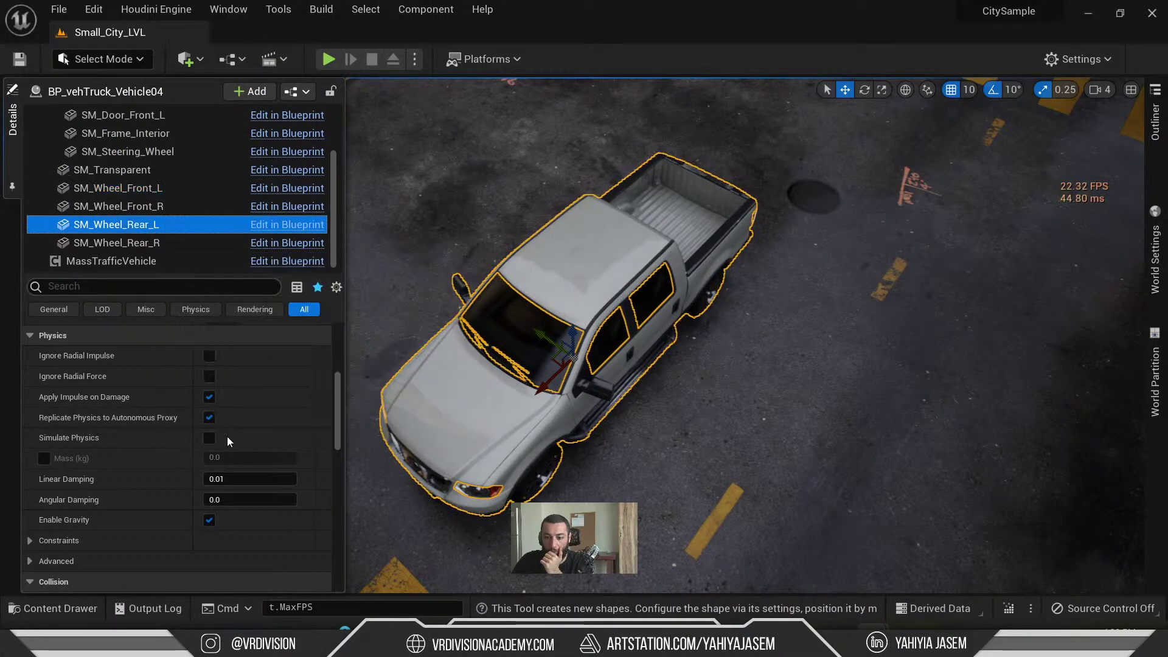
pyautogui.scroll(2, 268, 426)
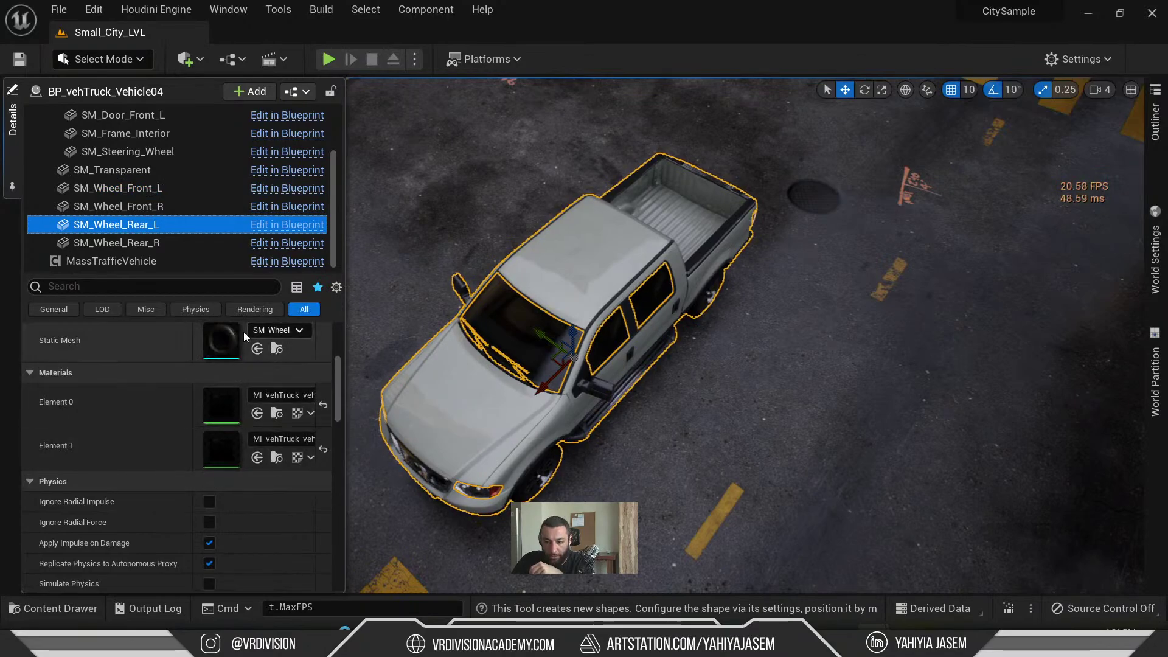
pyautogui.click(147, 190)
pyautogui.click(146, 170)
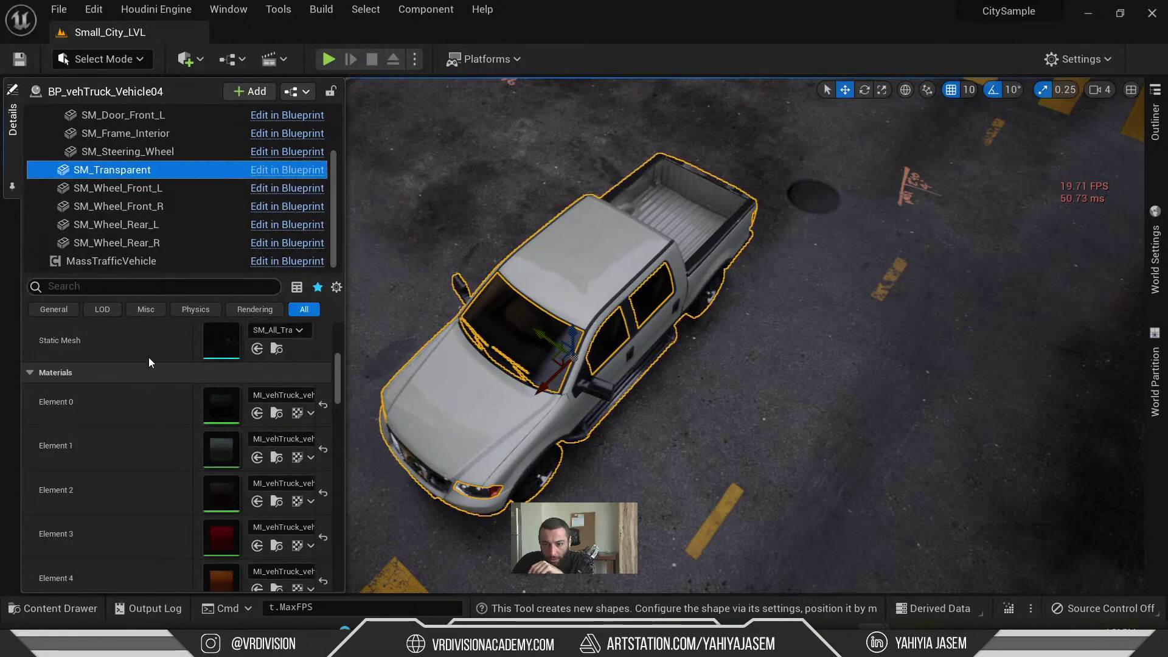
pyautogui.scroll(3, 171, 158)
# - Open the material instance assigned to Element 7 of the pickup's SM_Door_Front_R component
pyautogui.click(174, 146)
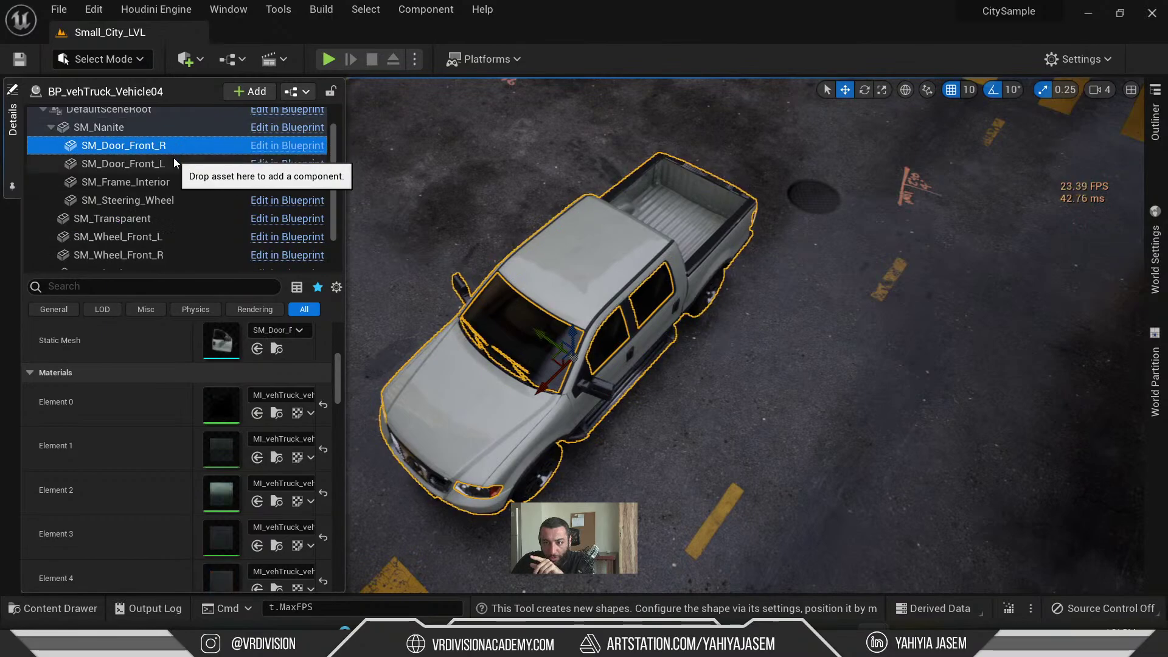
pyautogui.scroll(-3, 201, 450)
pyautogui.click(220, 569)
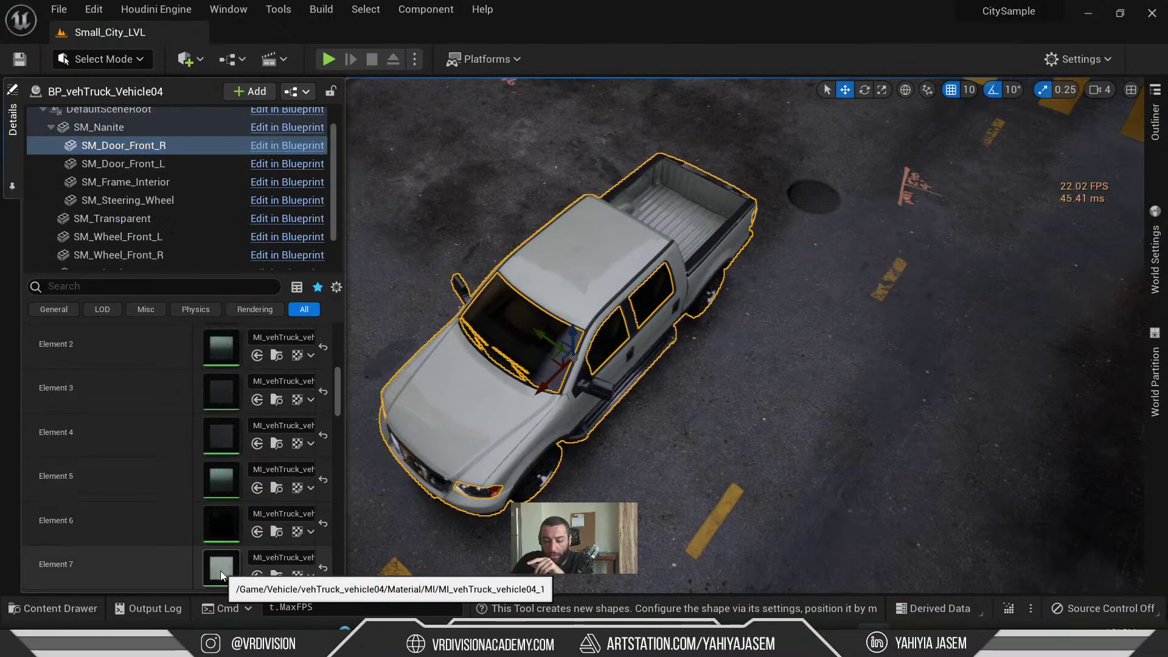
pyautogui.doubleClick(220, 571)
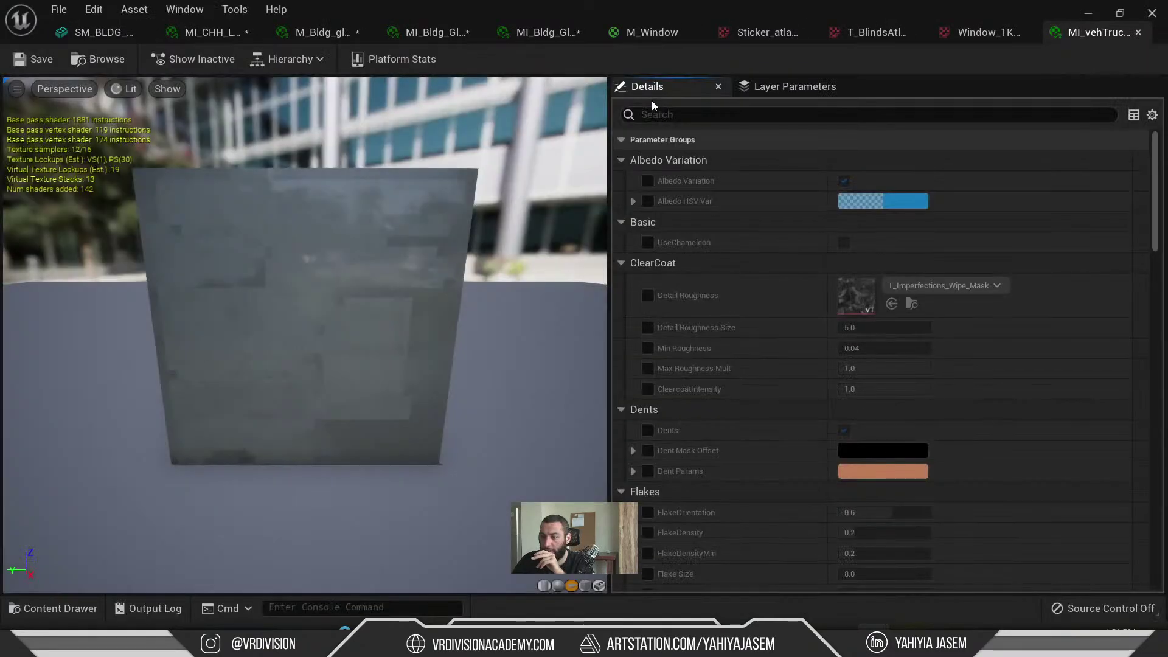
# - Examine the pickup paint material's preview and its parameters, from clear coat, dents and flakes to the painted imperfection settings
pyautogui.moveTo(305, 334); pyautogui.dragTo(231, 317)
pyautogui.scroll(-10, 881, 370)
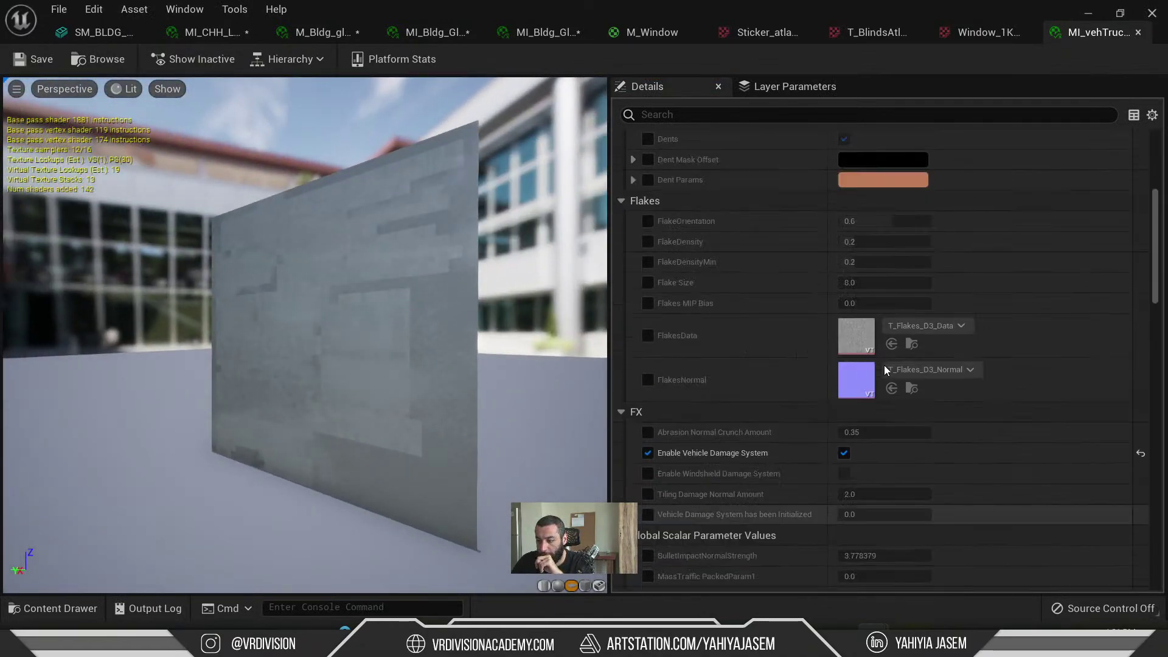
pyautogui.scroll(10, 900, 364)
pyautogui.scroll(-15, 725, 231)
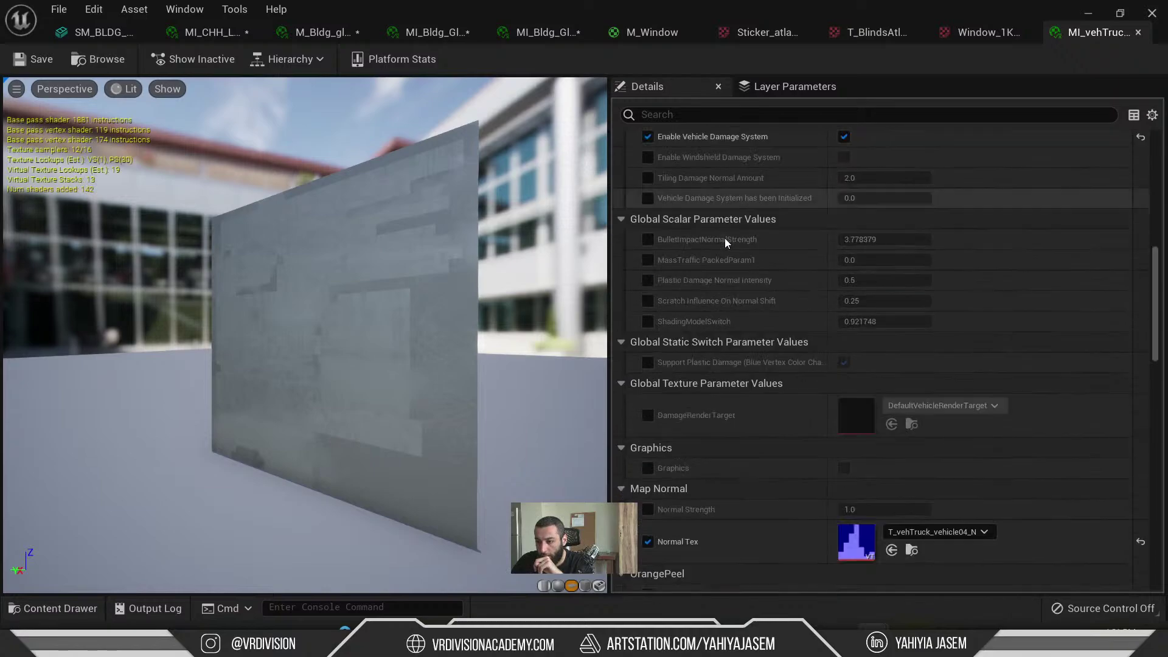
pyautogui.scroll(-20, 727, 237)
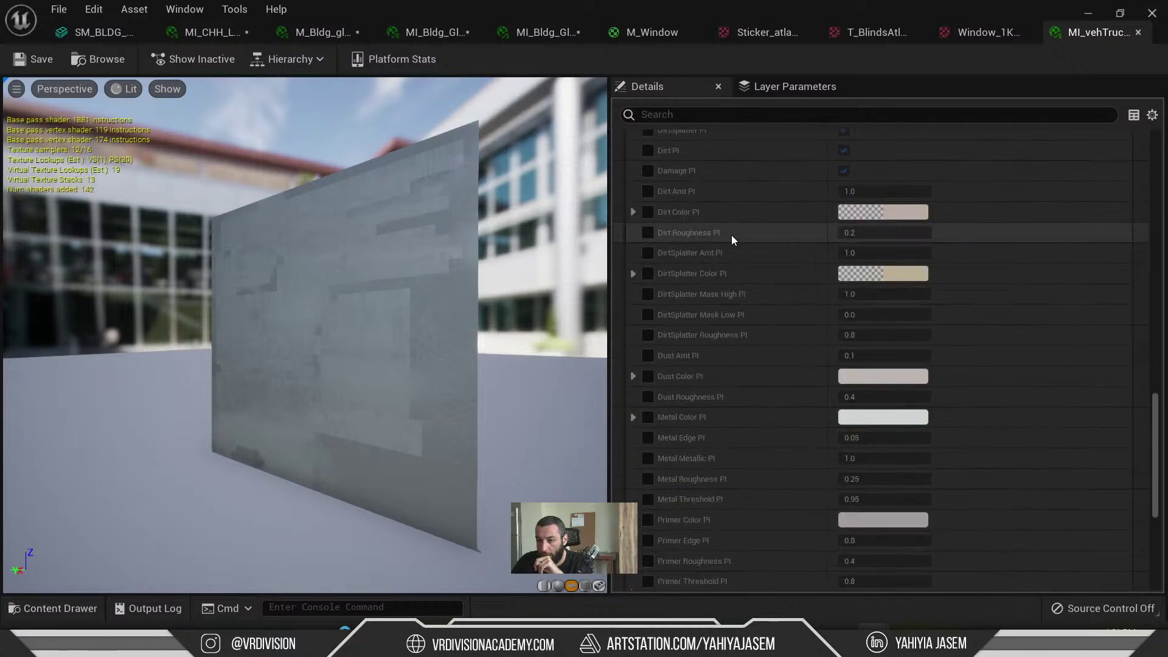
pyautogui.scroll(-5, 735, 235)
pyautogui.scroll(10, 739, 282)
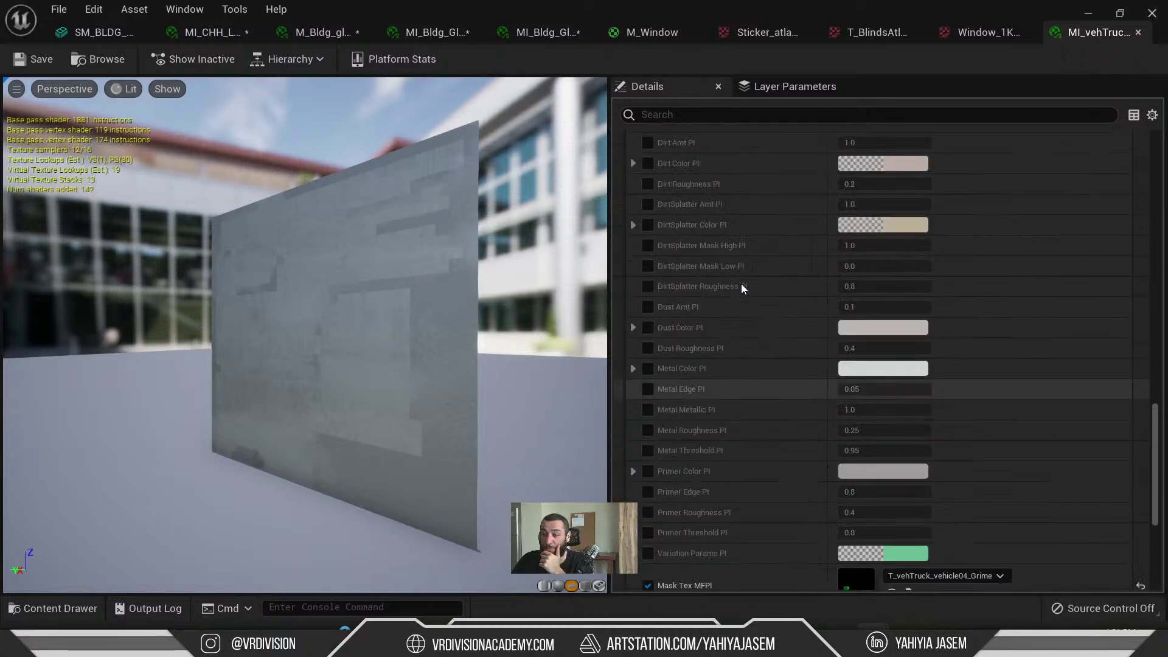
pyautogui.scroll(-2, 735, 304)
pyautogui.scroll(3, 730, 182)
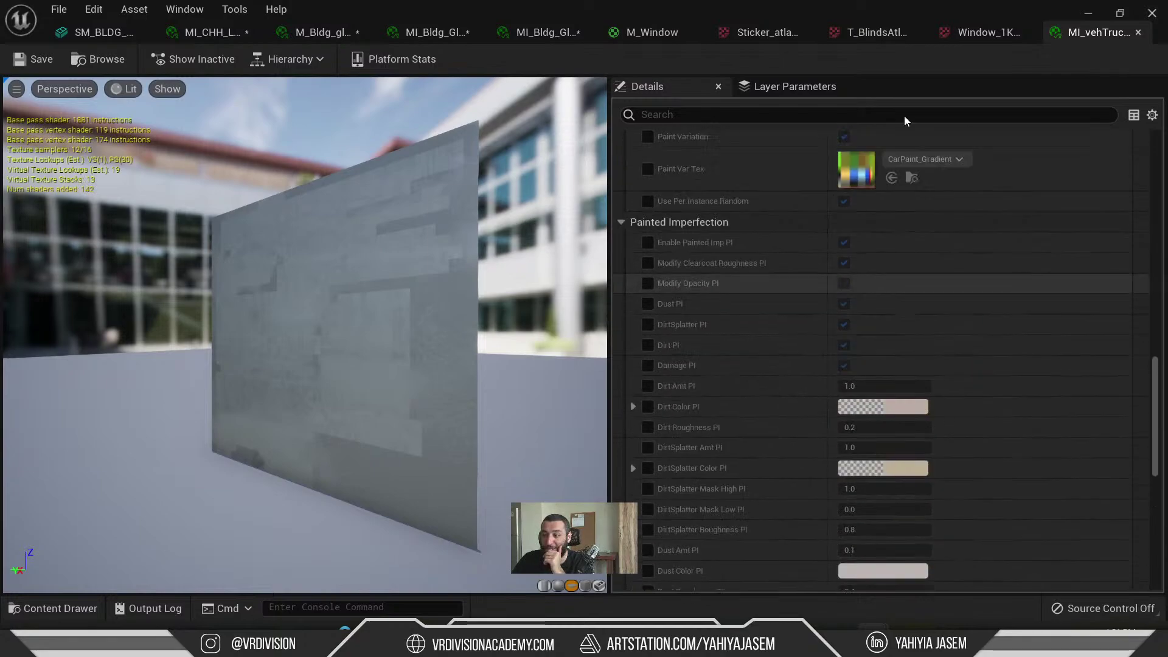
# - Close all open material, texture and building mesh editors and return to Small_City_LVL
pyautogui.middleClick(1097, 32)
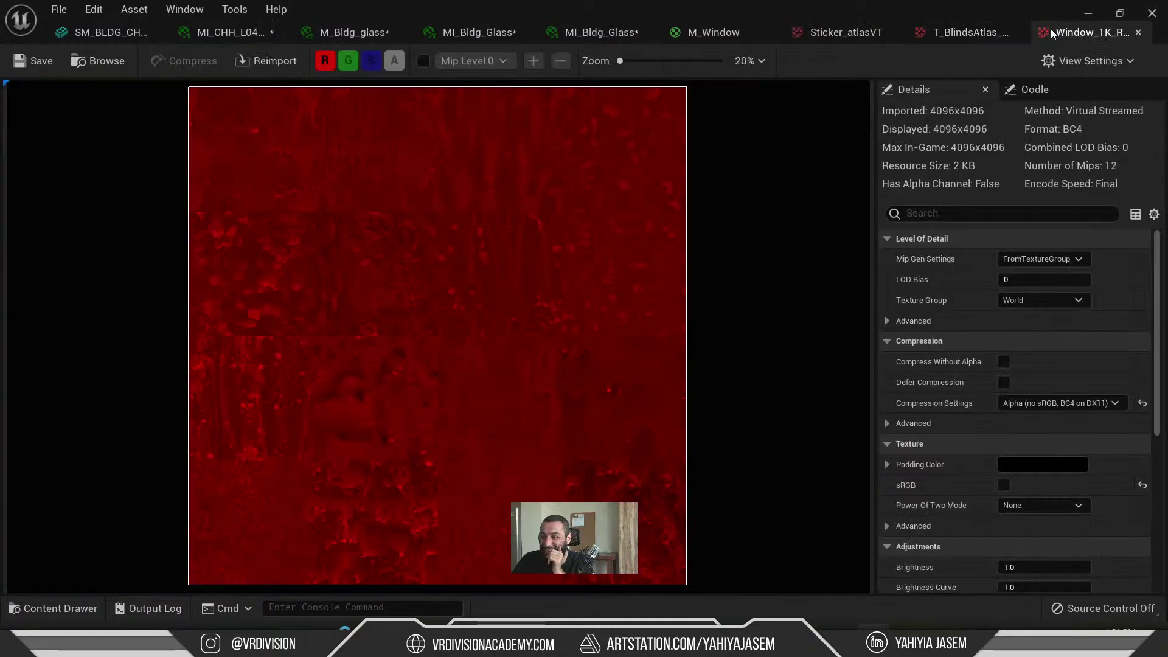
pyautogui.middleClick(1050, 28)
pyautogui.middleClick(1047, 33)
pyautogui.middleClick(993, 32)
pyautogui.middleClick(985, 31)
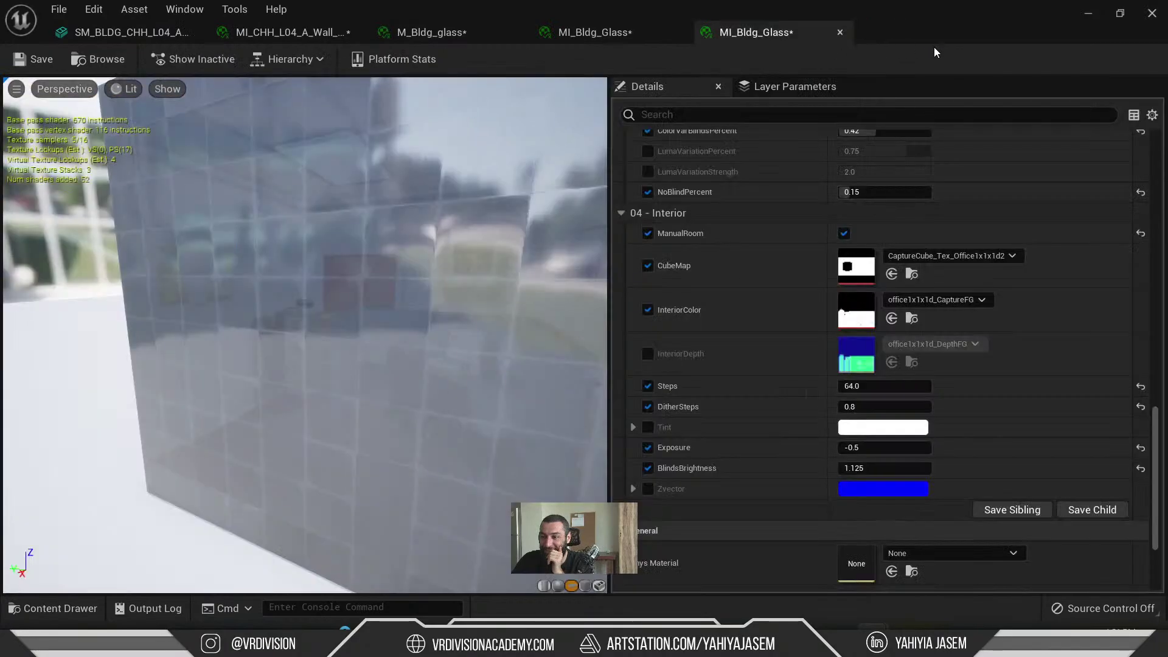
pyautogui.middleClick(714, 26)
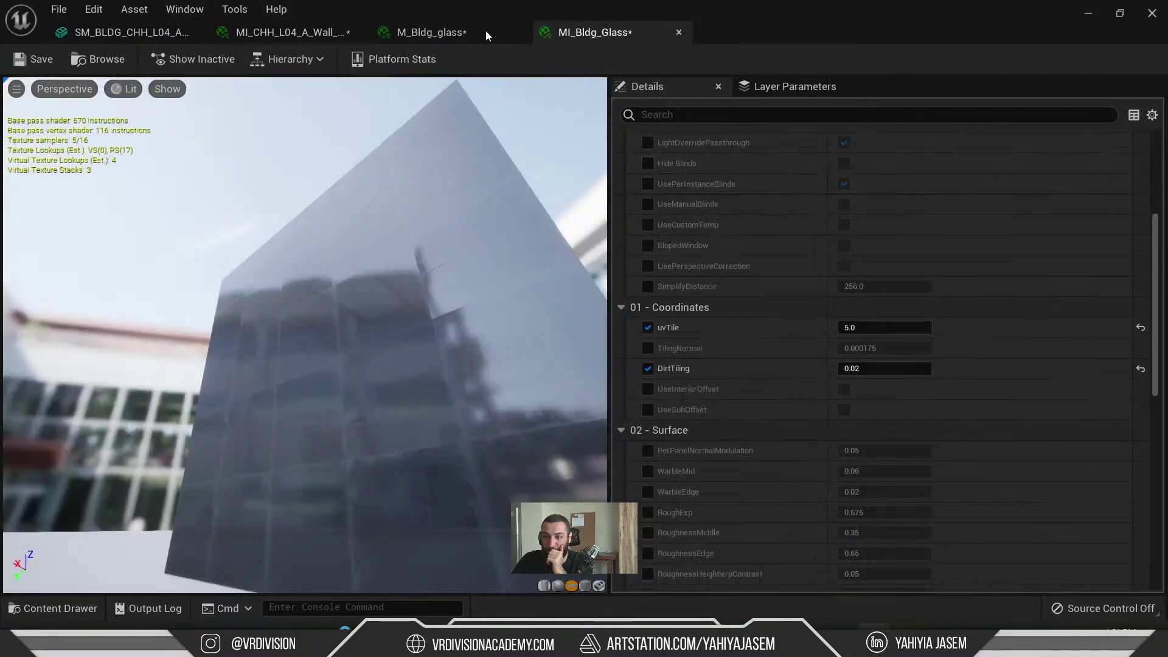
pyautogui.middleClick(480, 31)
pyautogui.middleClick(476, 30)
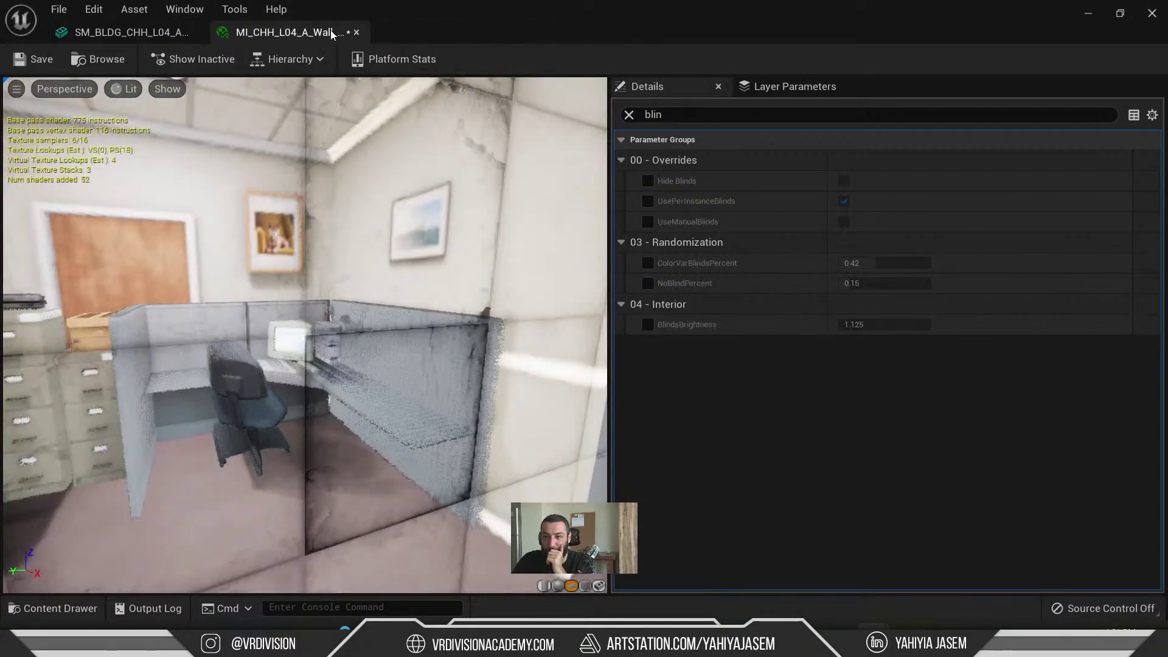
pyautogui.middleClick(329, 32)
pyautogui.click(193, 33)
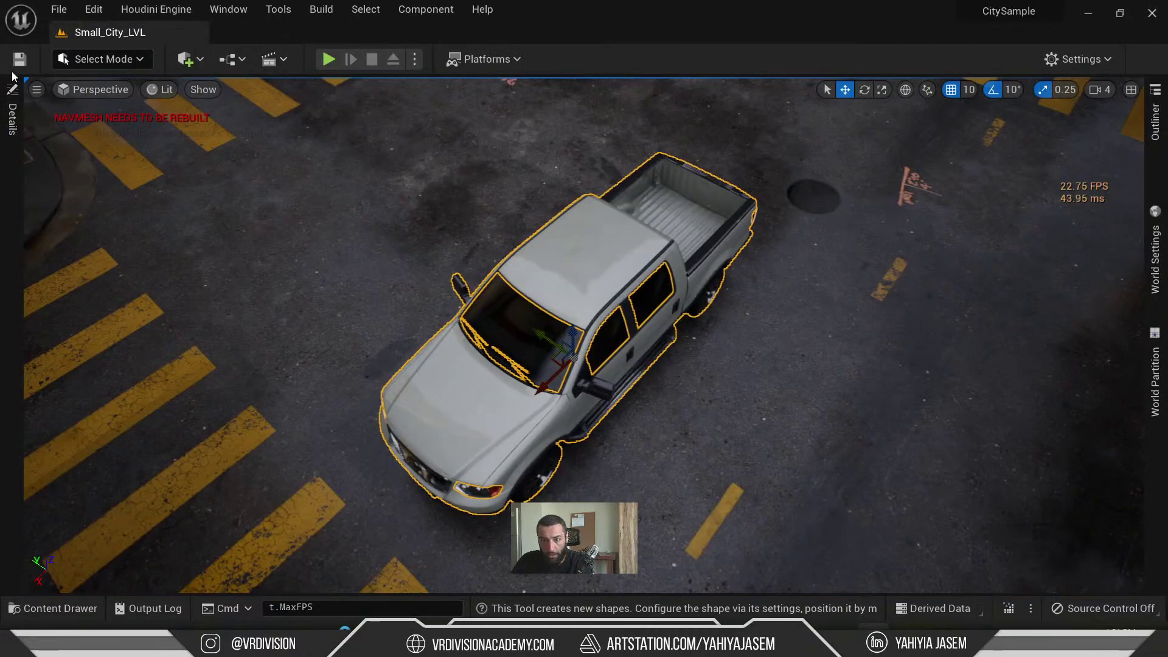
# - Recheck the material slots of the pickup's SM_Door_Front_R component
pyautogui.click(12, 113)
pyautogui.scroll(-5, 201, 420)
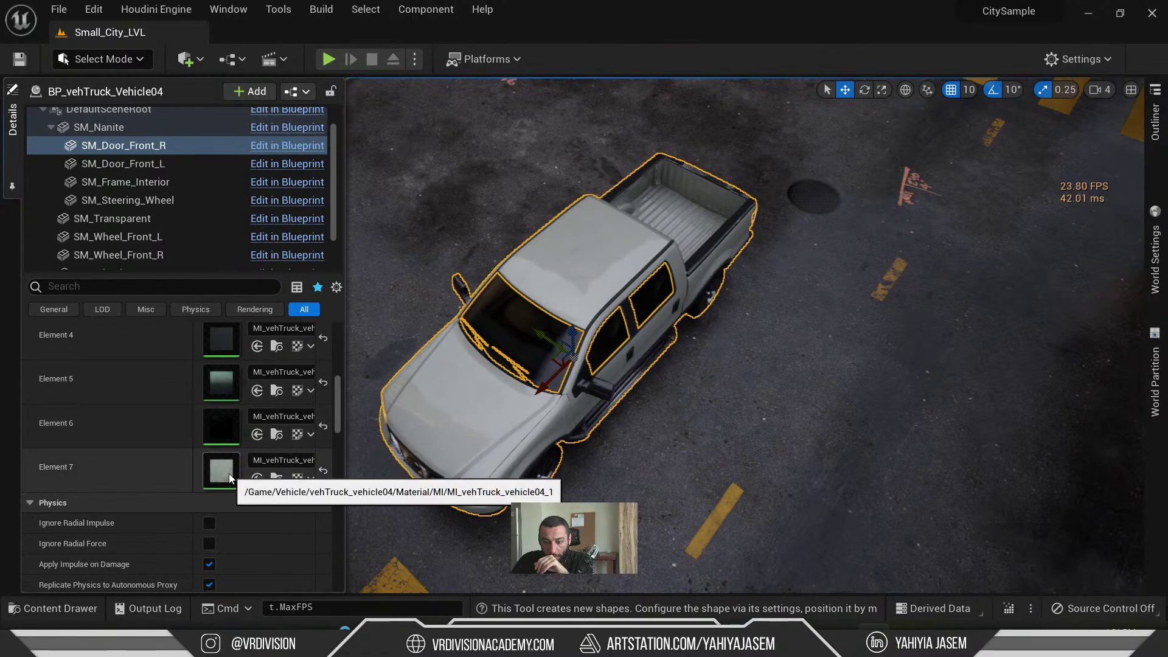
pyautogui.scroll(3, 230, 478)
# - Create a CineCameraActor at the current view above the pickup and look through it in pilot mode
pyautogui.moveTo(714, 385); pyautogui.dragTo(710, 361, button='right')
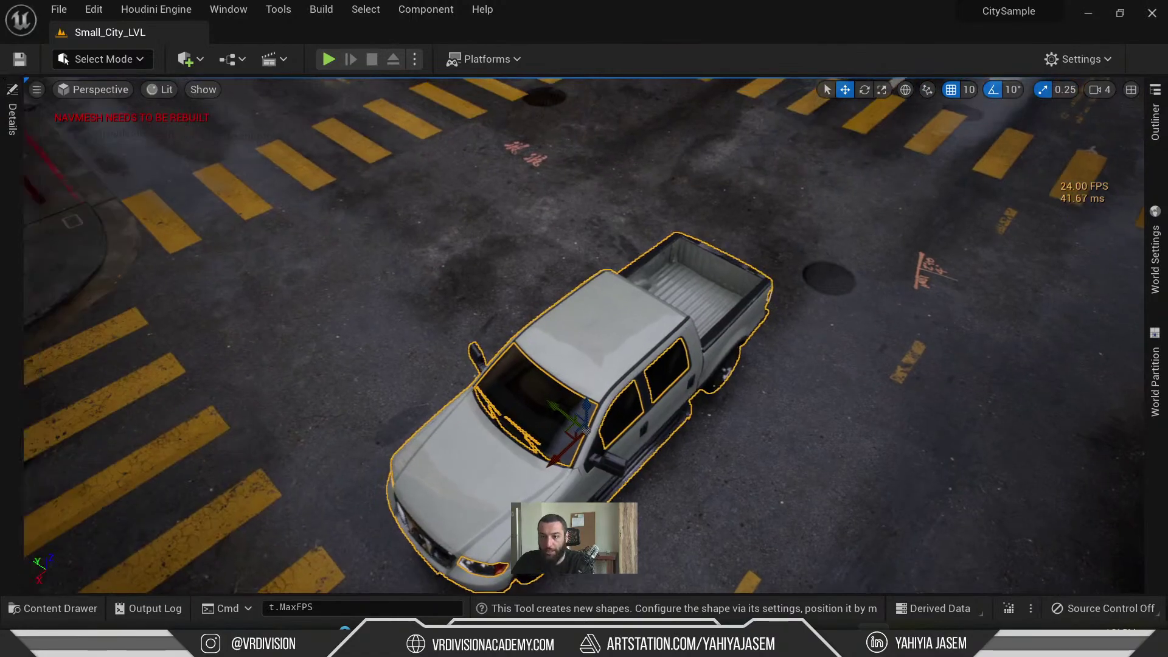
pyautogui.click(104, 11)
pyautogui.click(156, 7)
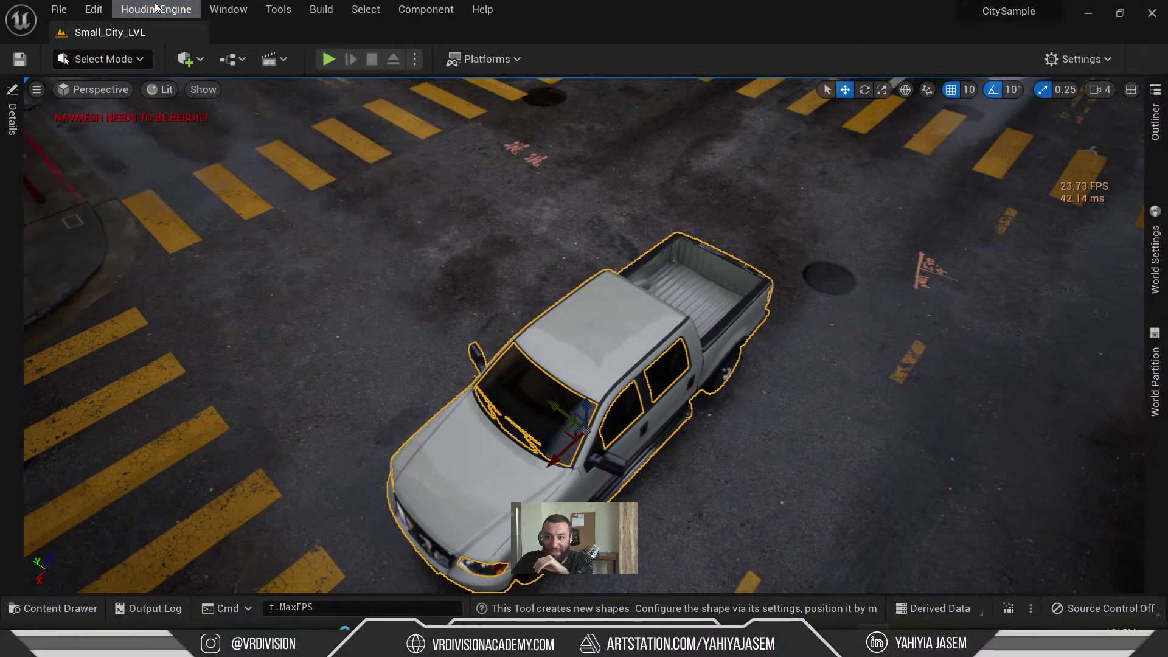
pyautogui.click(96, 91)
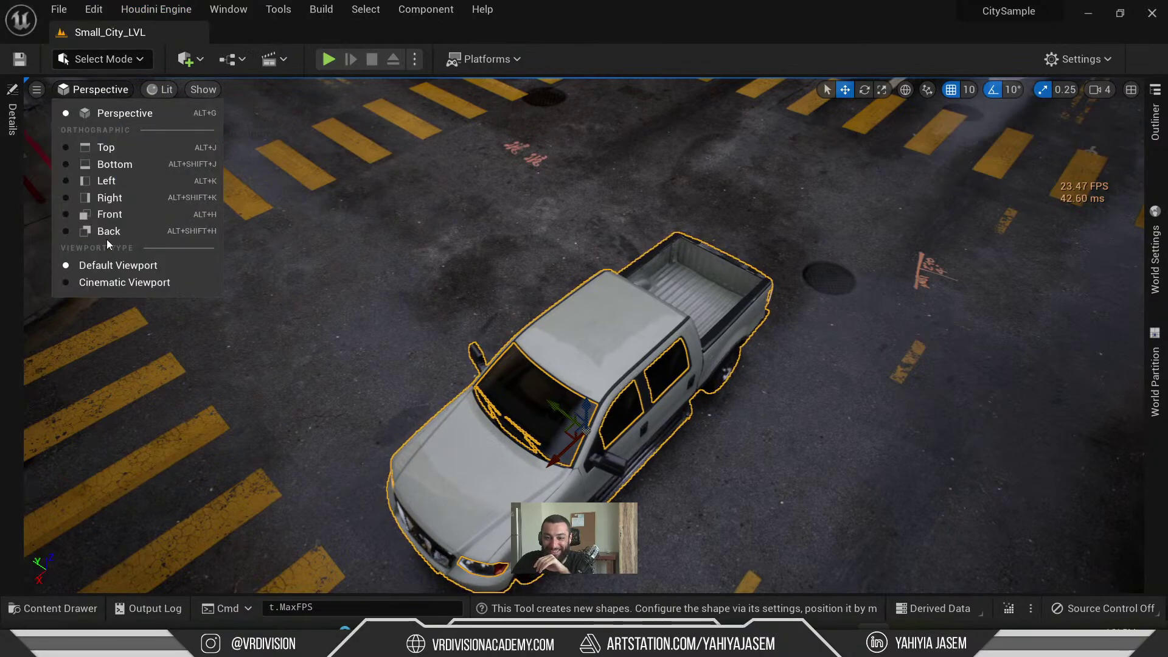
pyautogui.click(38, 90)
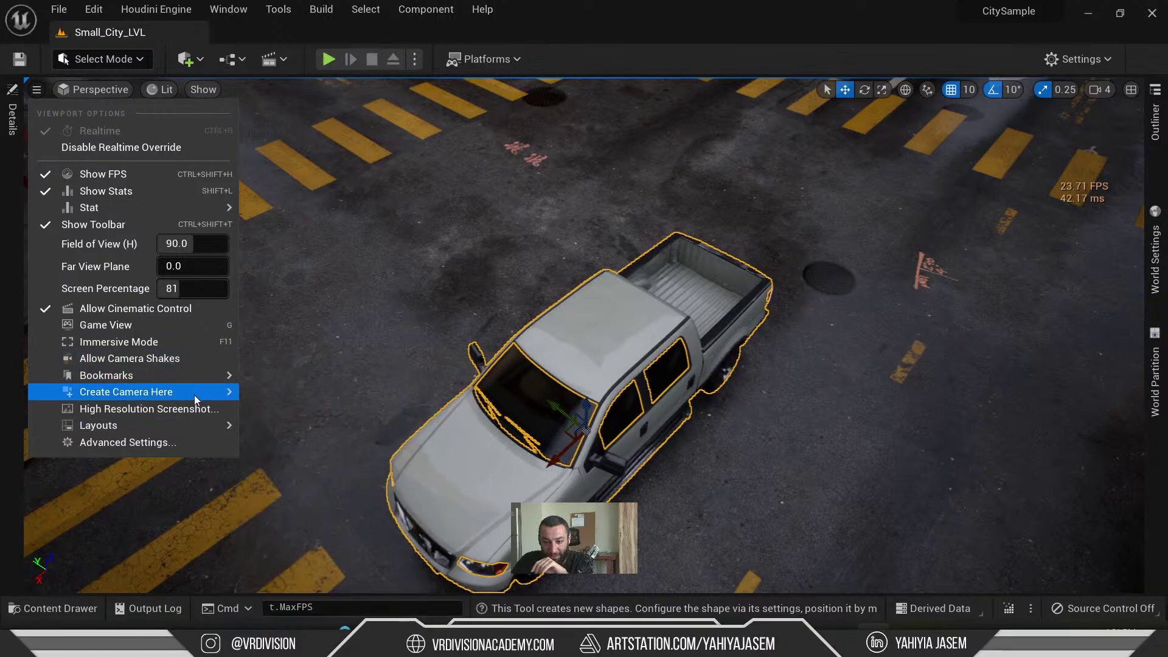
pyautogui.moveTo(194, 391)
pyautogui.click(298, 415)
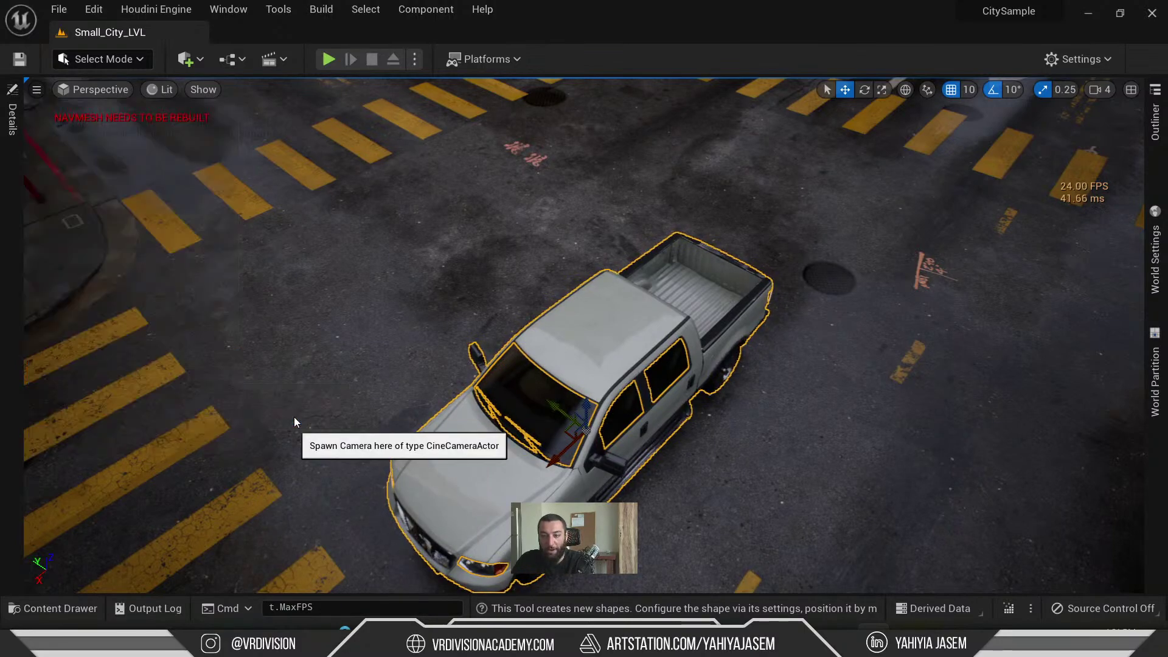
pyautogui.click(96, 90)
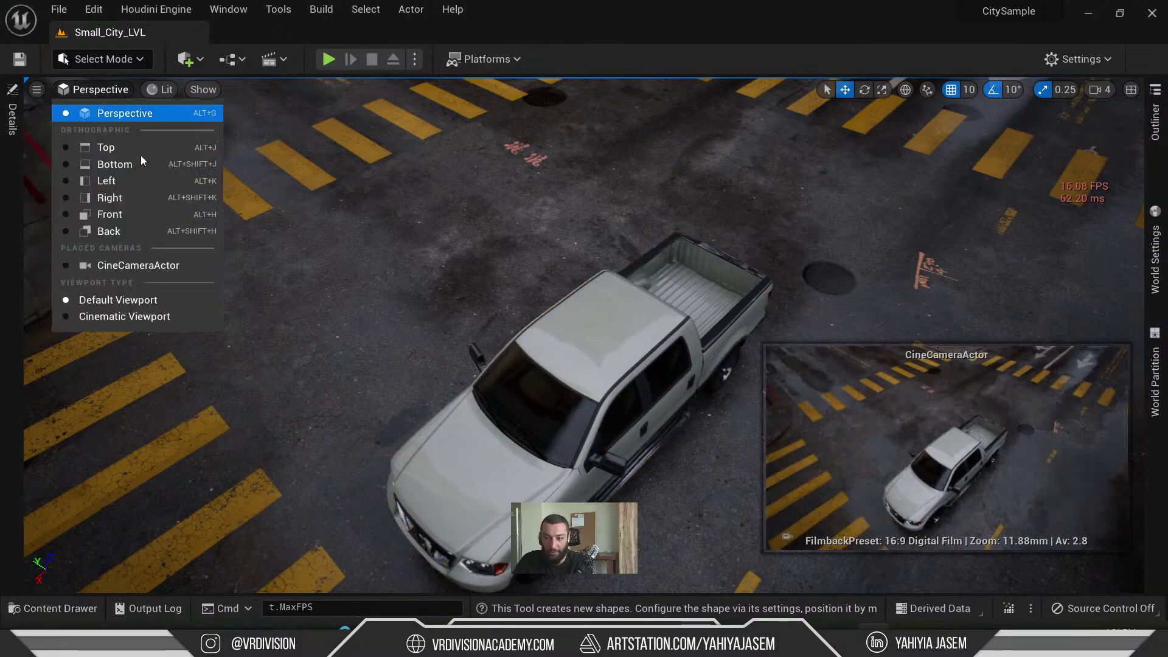
pyautogui.click(164, 265)
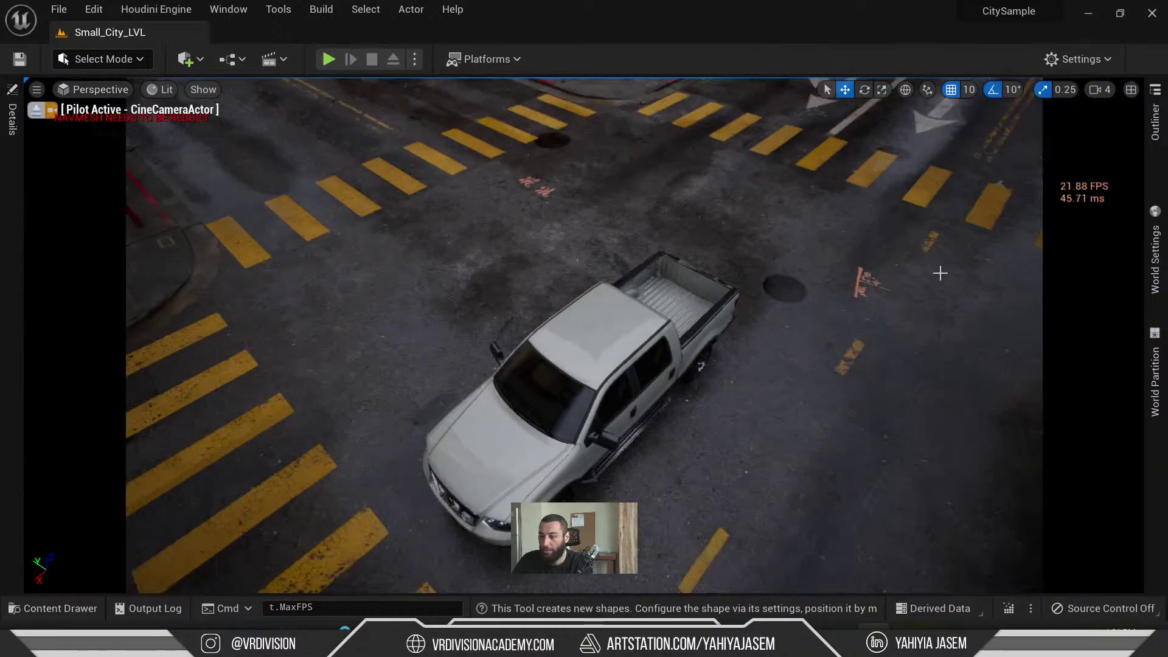
# - Set the CineCameraActor's current focal length to 35
pyautogui.click(11, 145)
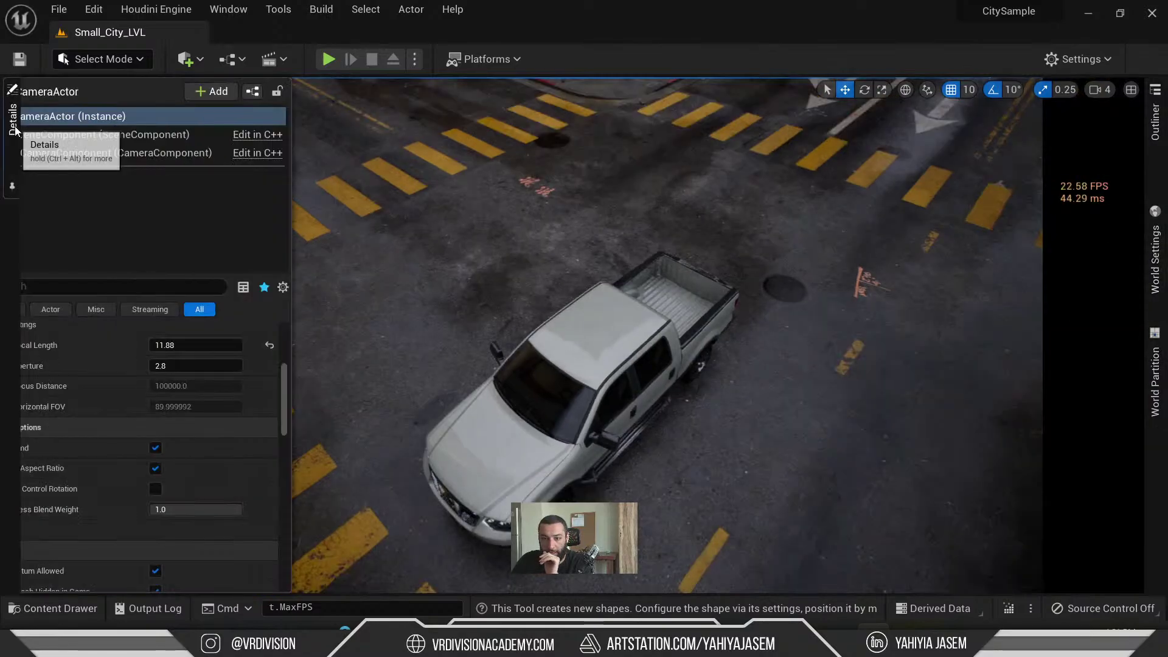
pyautogui.click(268, 345)
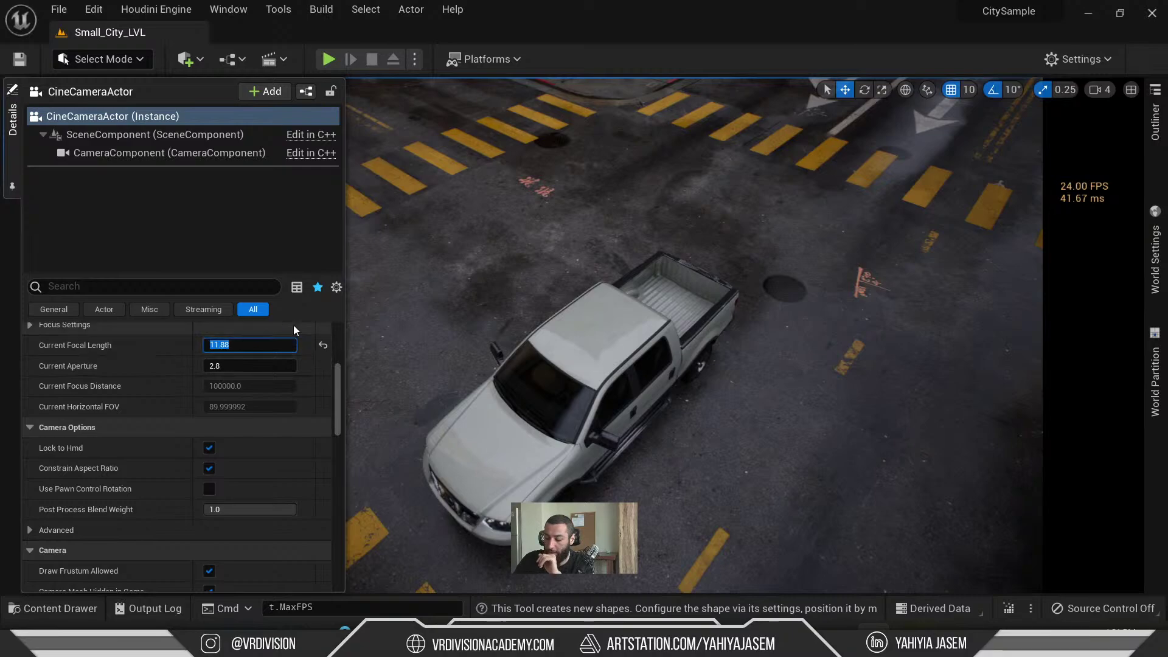
pyautogui.write('35')
pyautogui.press('Return')
# - Give the camera the 30mm Prime f/1.4 lens preset and lower it to a street-level view of the pickup
pyautogui.scroll(3, 166, 407)
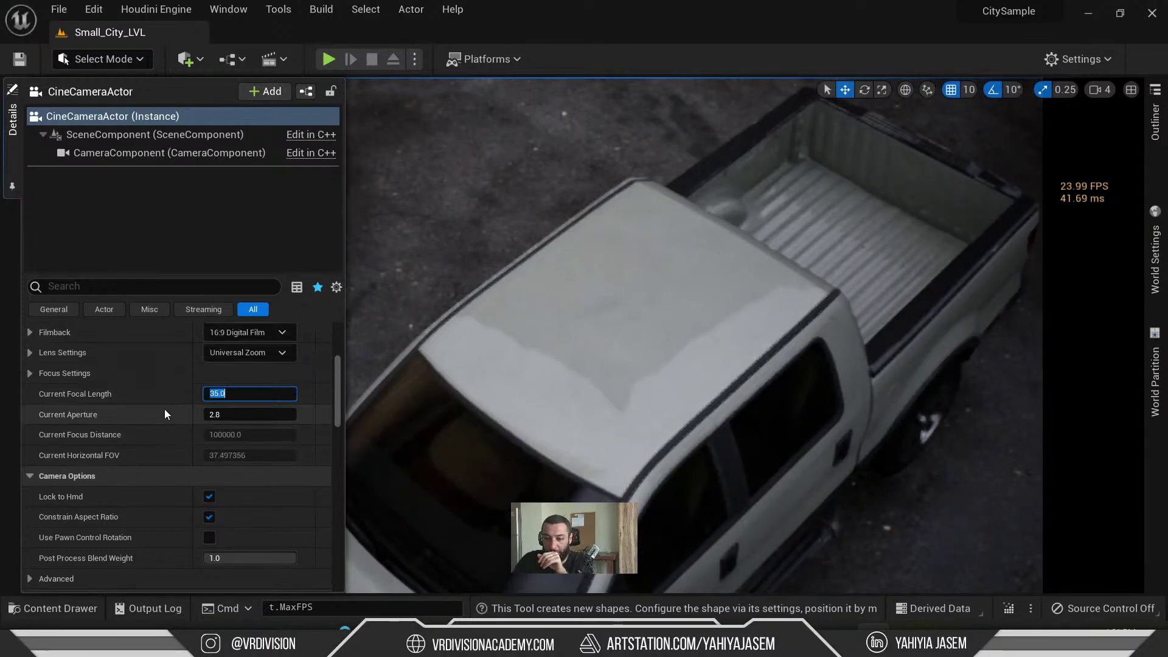
pyautogui.click(267, 399)
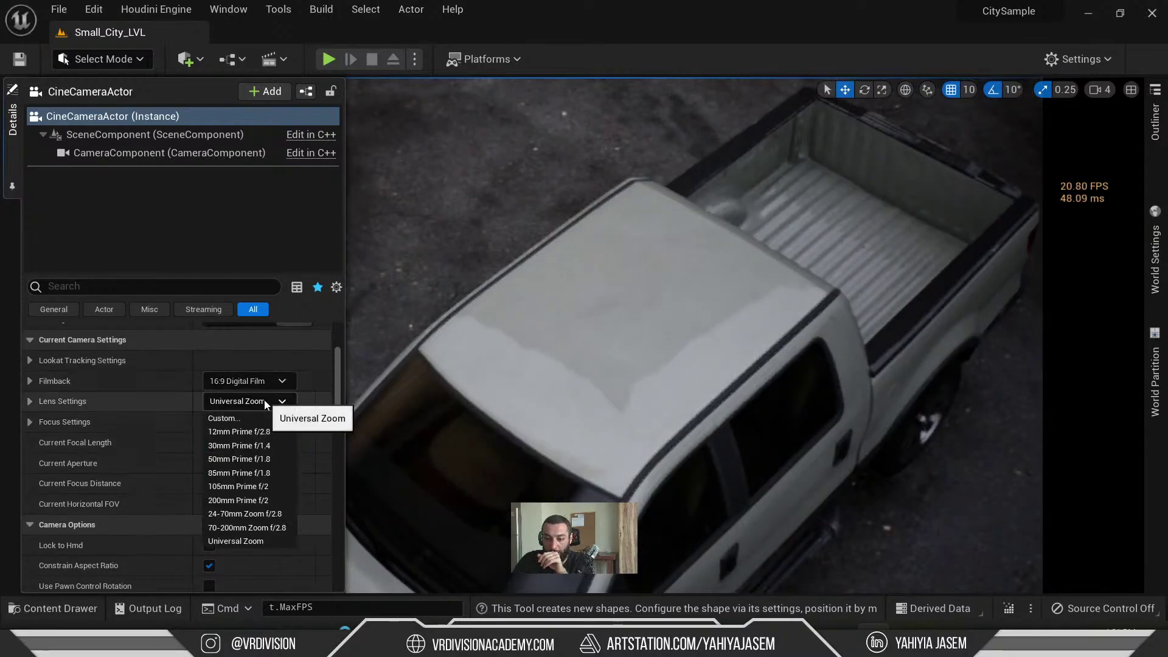
pyautogui.click(259, 445)
pyautogui.moveTo(609, 335); pyautogui.dragTo(608, 262, button='right')
pyautogui.moveTo(294, 232); pyautogui.dragTo(294, 280, button='right')
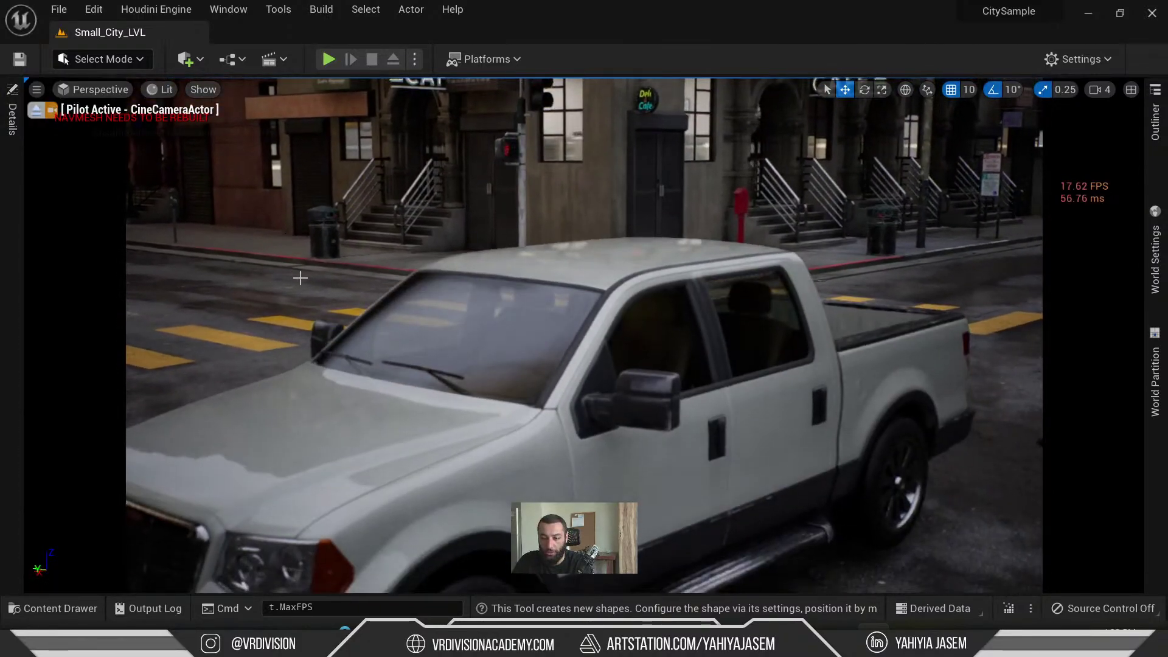
# - Switch the camera to the 50mm Prime f/1.8 lens preset and reframe the pickup's front with the crosswalk behind it
pyautogui.click(13, 121)
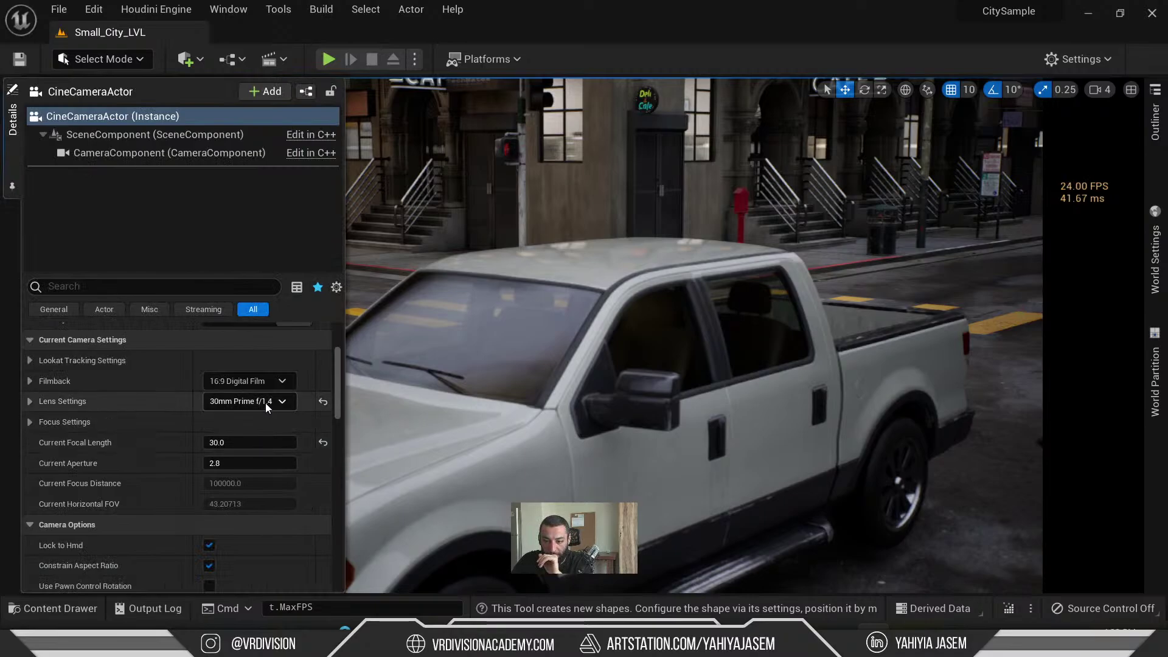
pyautogui.click(246, 401)
pyautogui.click(259, 460)
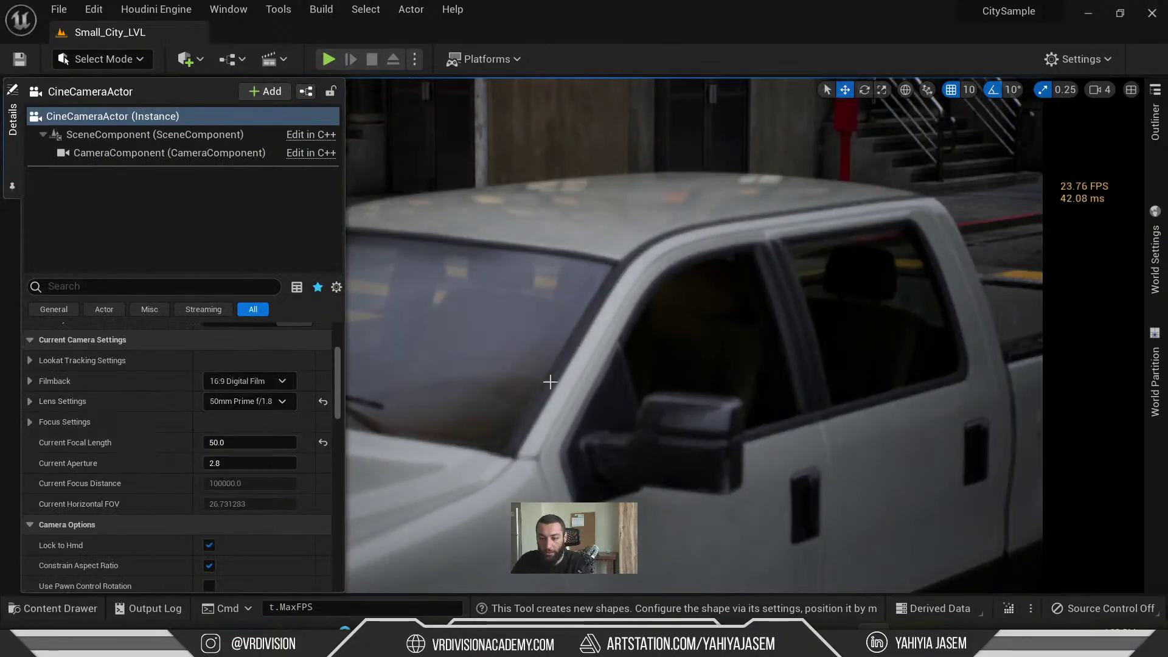
pyautogui.moveTo(550, 383); pyautogui.dragTo(596, 383, button='right')
pyautogui.hotkey('ctrl', 'b')
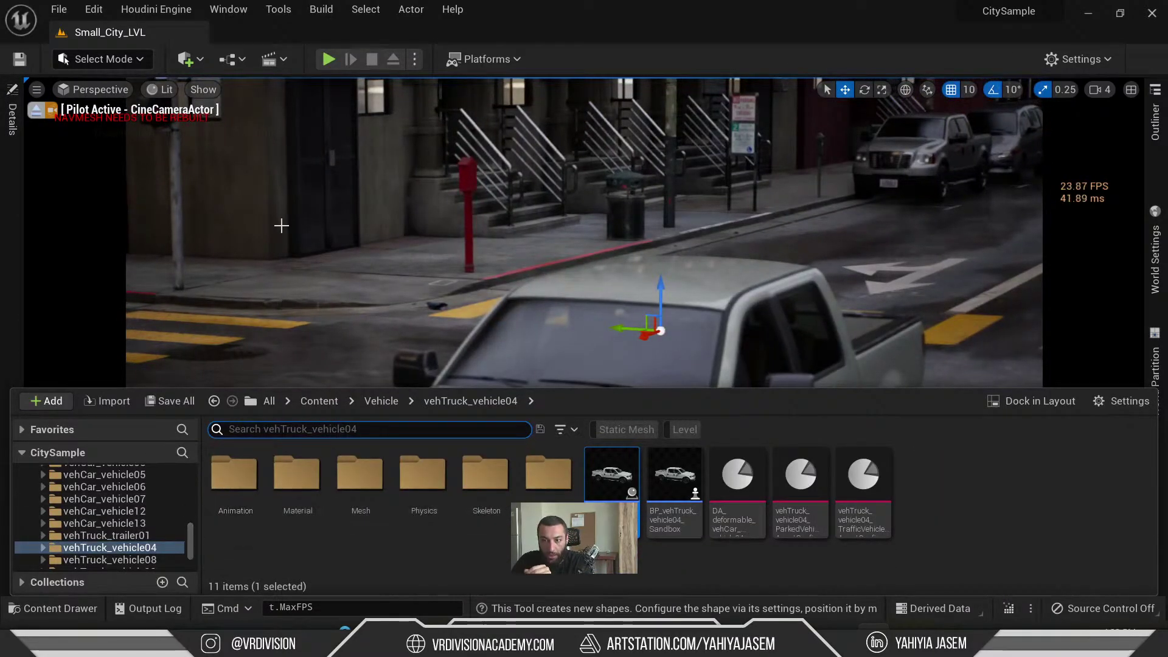
pyautogui.click(282, 225)
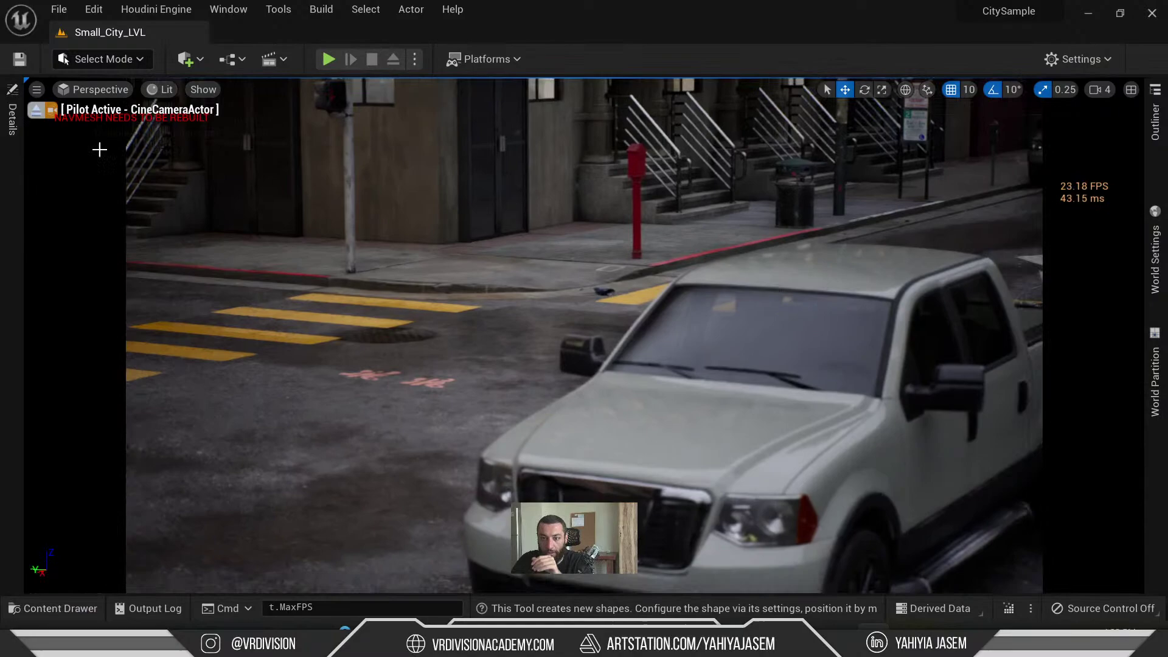
# - Expand the CineCameraActor's focus settings and reframe the pickup full-screen from a low front view with the long street behind it
pyautogui.click(13, 123)
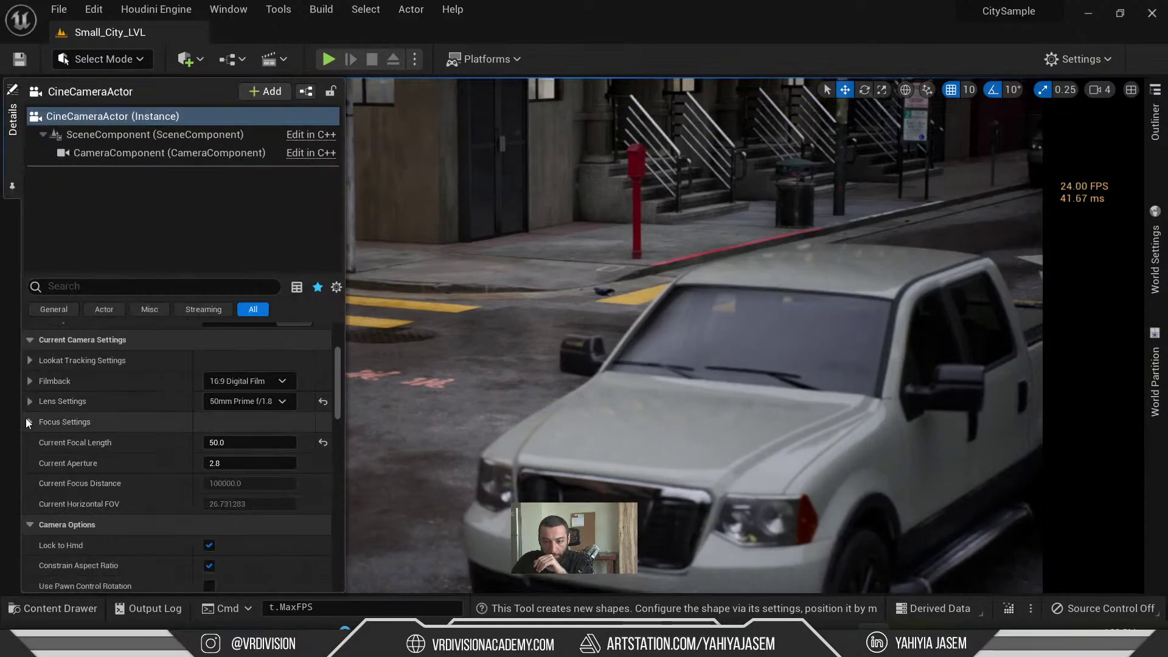
pyautogui.click(28, 421)
pyautogui.moveTo(517, 383); pyautogui.dragTo(889, 389, button='right')
pyautogui.press('F11')
pyautogui.press('a')
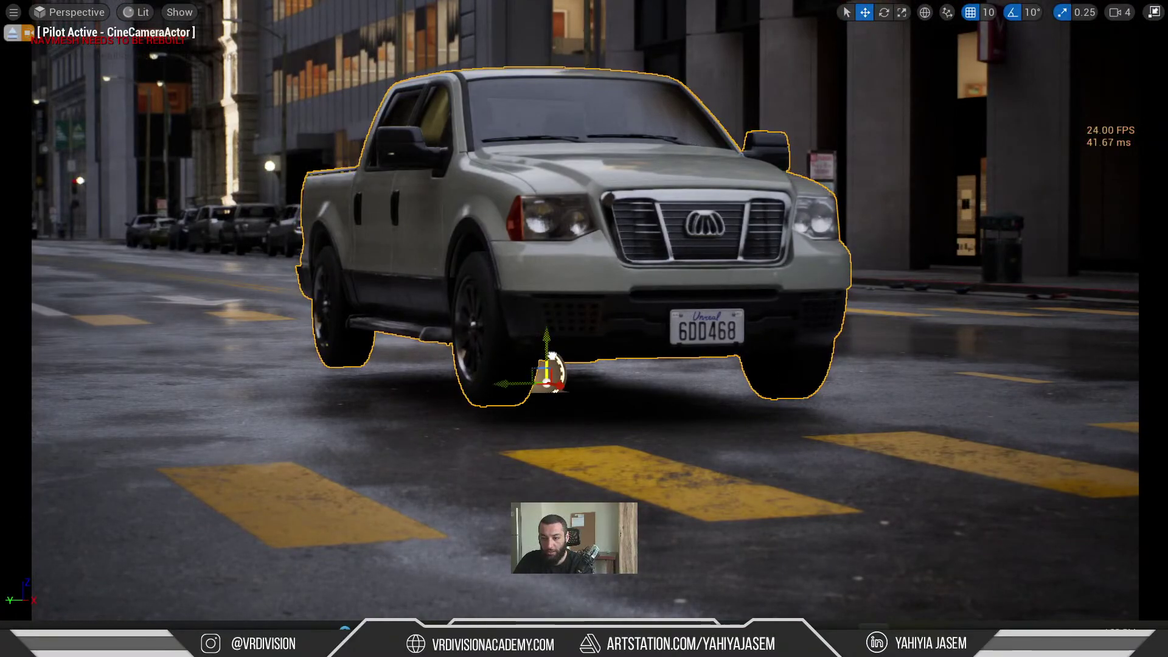
pyautogui.press('s')
pyautogui.moveTo(676, 232); pyautogui.dragTo(628, 300, button='right')
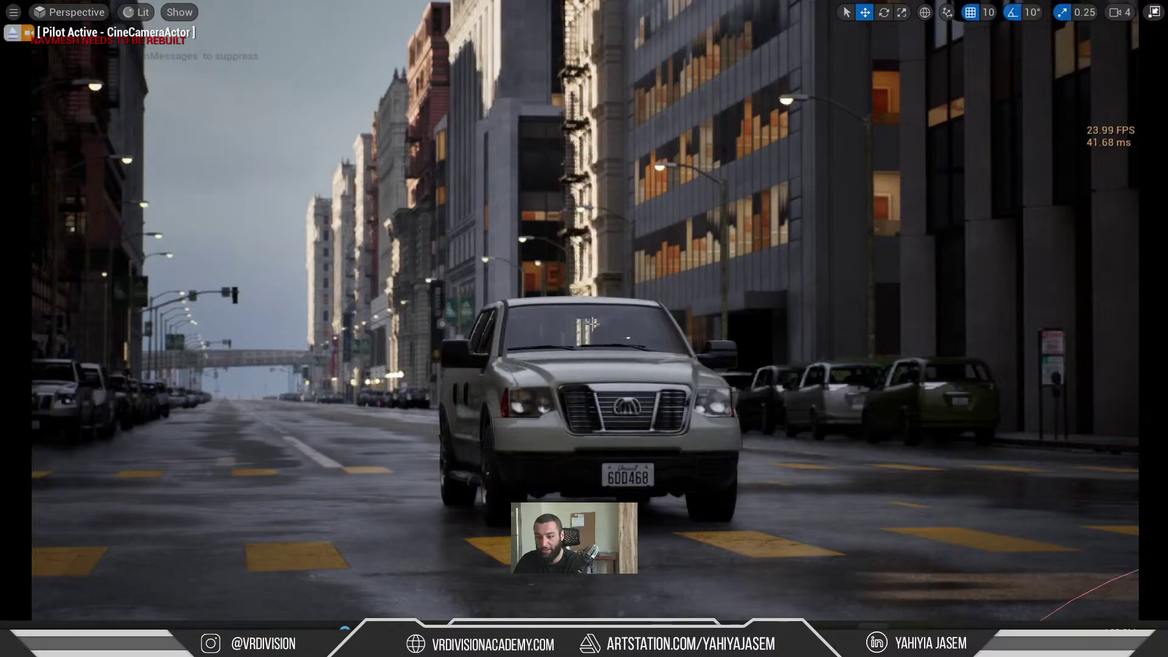
pyautogui.press('a')
pyautogui.moveTo(629, 300); pyautogui.dragTo(718, 342, button='right')
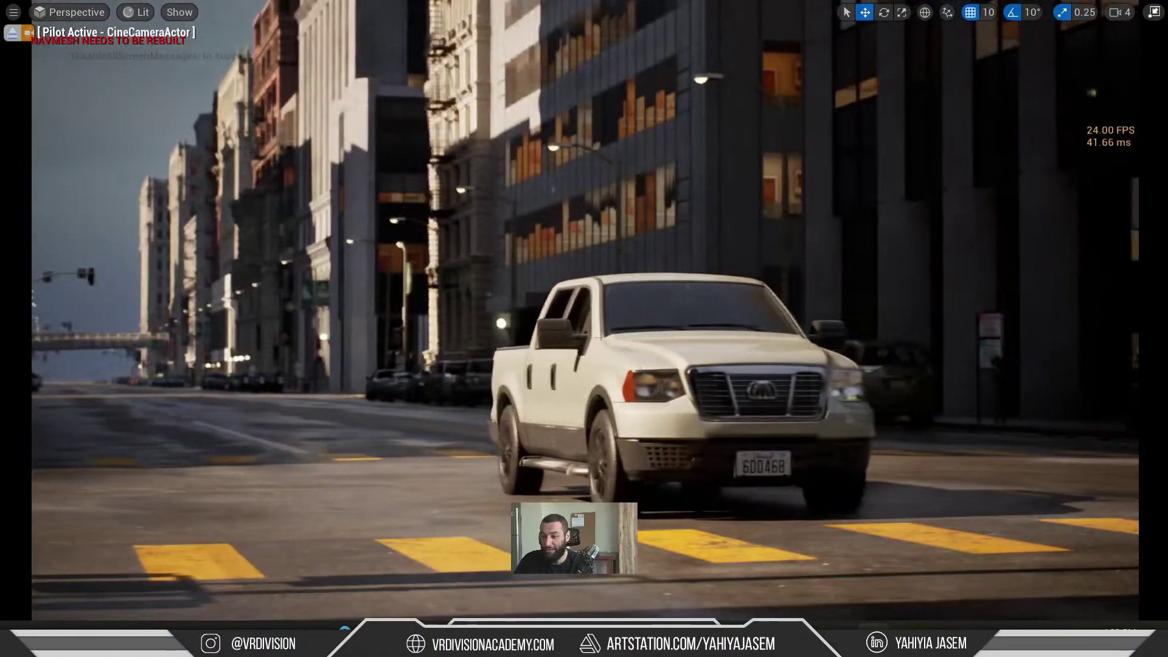
pyautogui.moveTo(718, 342); pyautogui.dragTo(682, 365, button='right')
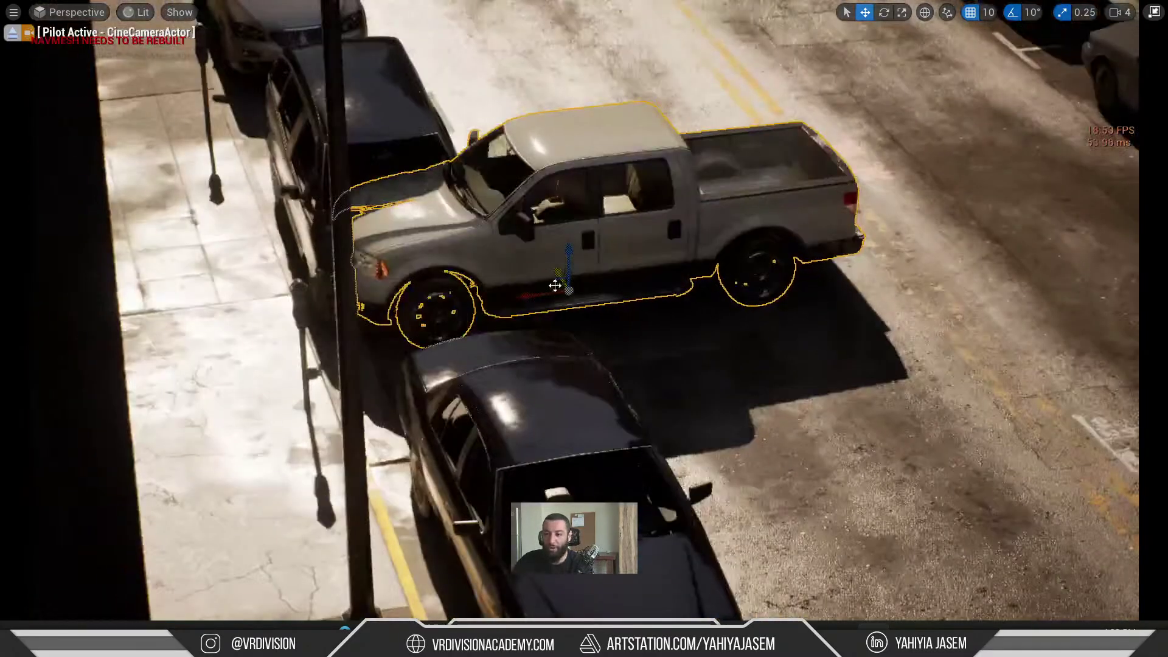
# - Move and rotate the pickup at the street crossing, and delete it from the level
pyautogui.keyDown('shift'); pyautogui.moveTo(552, 294); pyautogui.dragTo(561, 196); pyautogui.keyUp('shift')
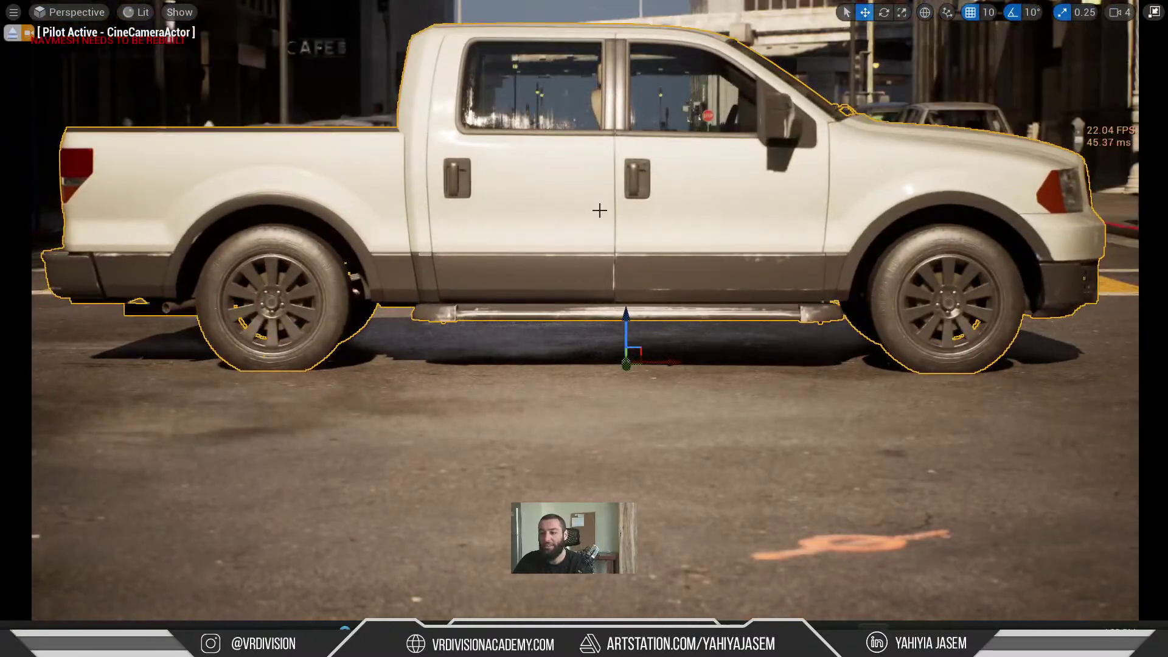
pyautogui.moveTo(597, 372); pyautogui.dragTo(499, 371)
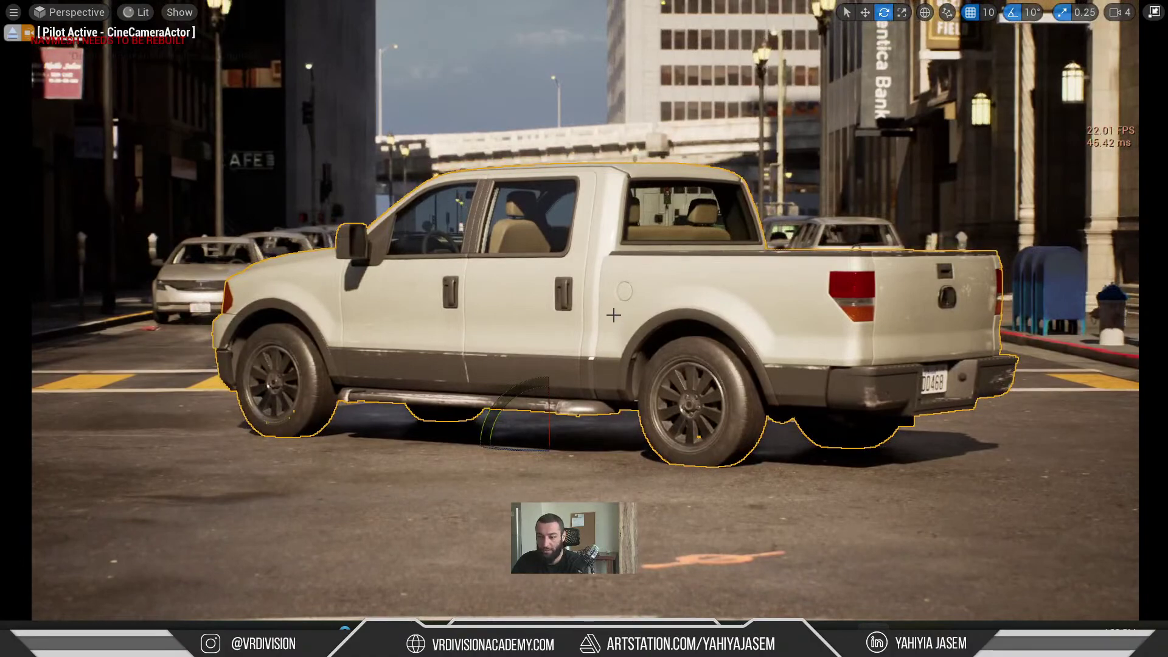
pyautogui.press('Delete')
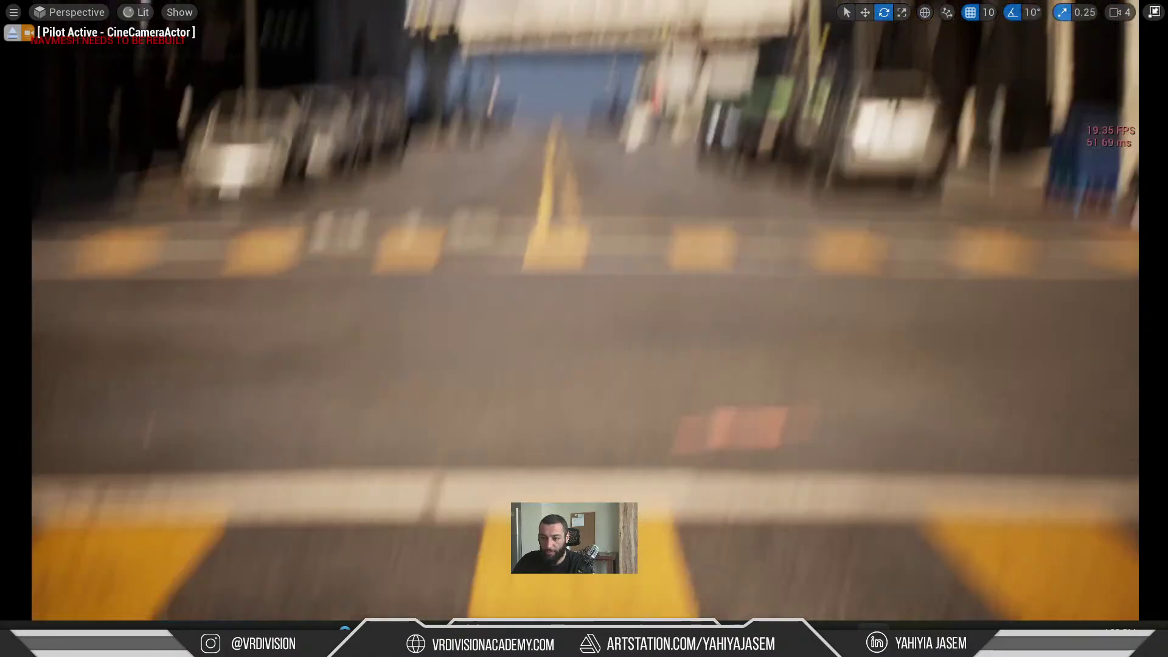
# - Look through the vehVan_vehicle01, vehCar_vehicle02 and vehCar_hero vehicle folders in the project content
pyautogui.hotkey('ctrl', 'space')
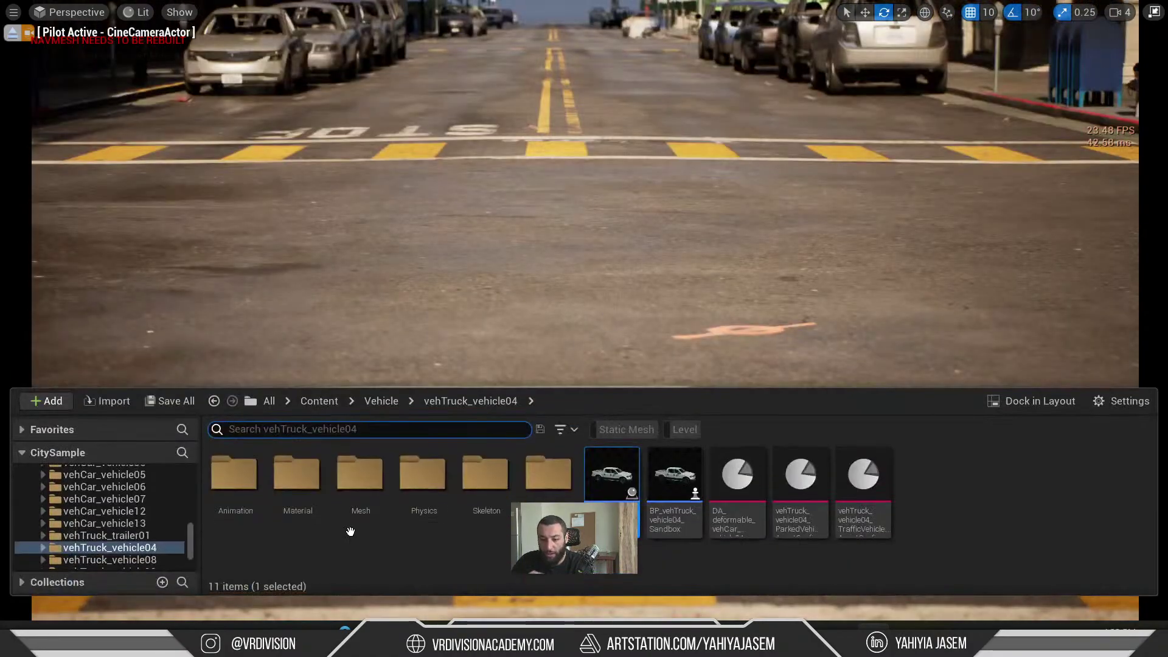
pyautogui.scroll(-3, 156, 555)
pyautogui.click(141, 537)
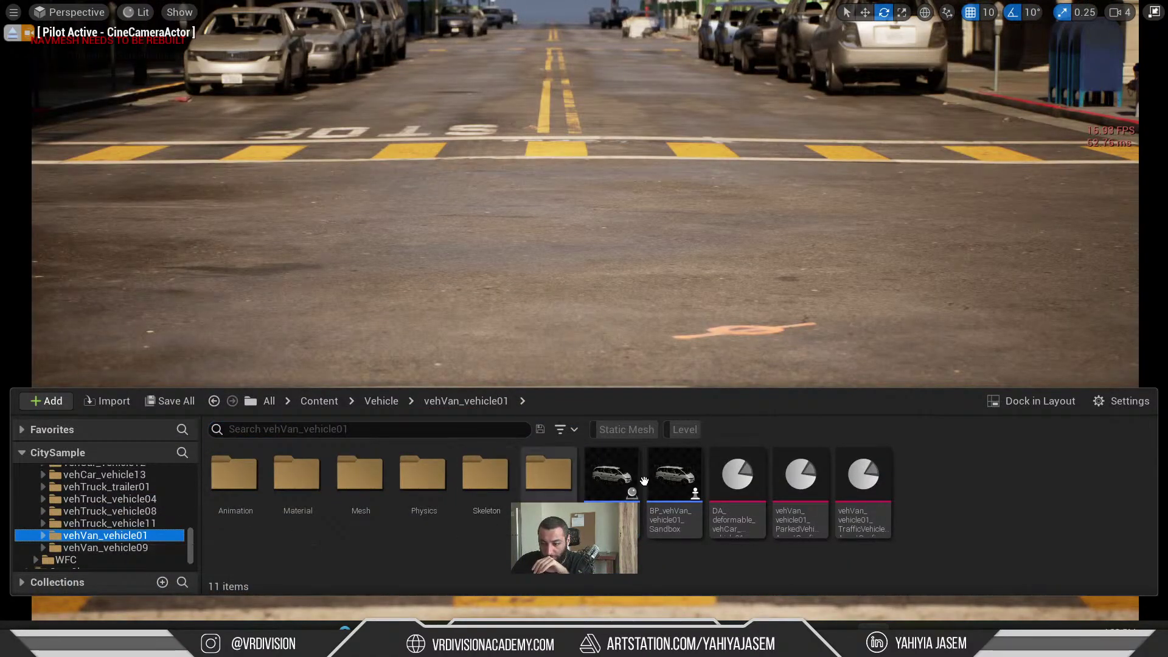
pyautogui.scroll(3, 132, 504)
pyautogui.click(133, 497)
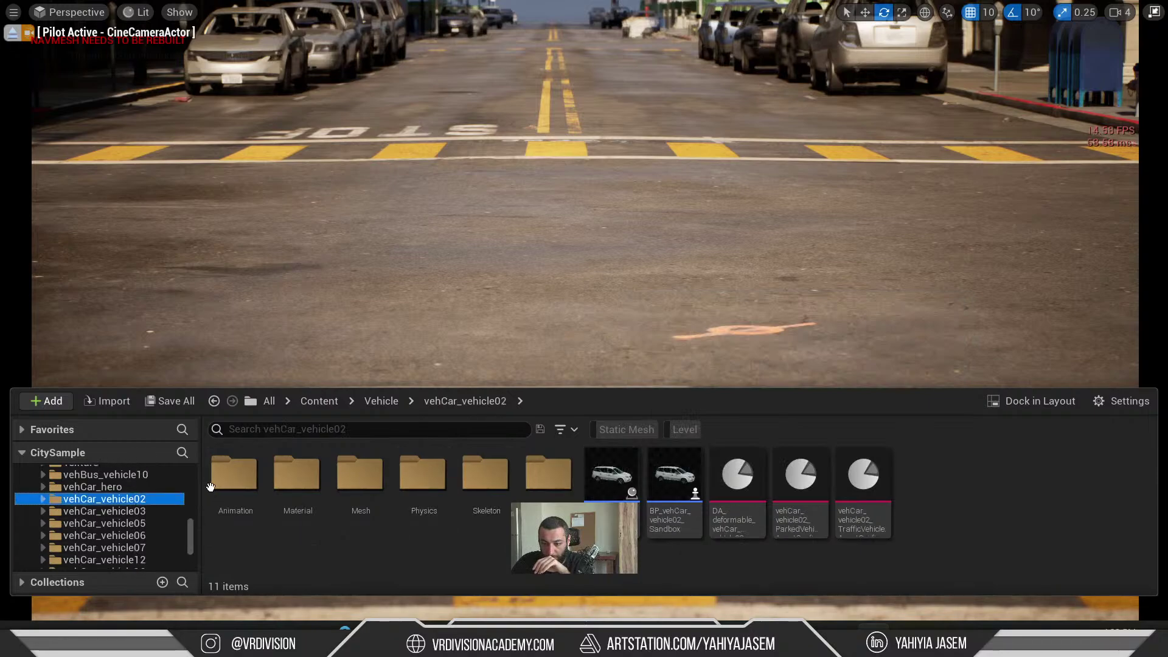
pyautogui.click(133, 487)
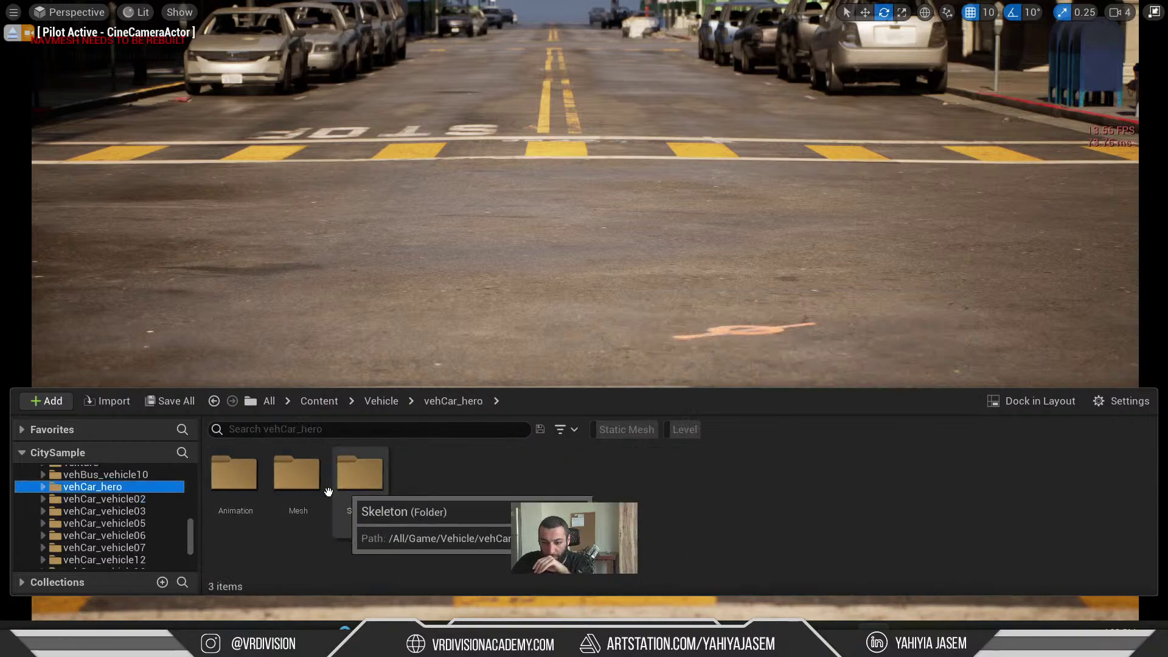
pyautogui.click(43, 487)
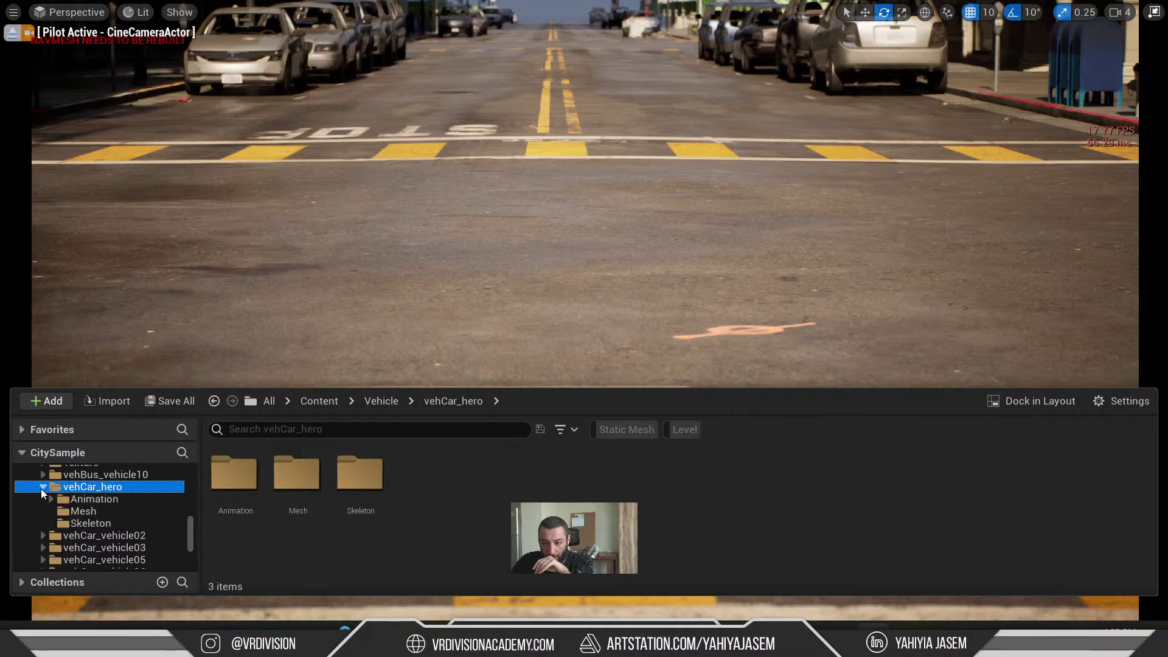
pyautogui.click(91, 499)
pyautogui.click(93, 487)
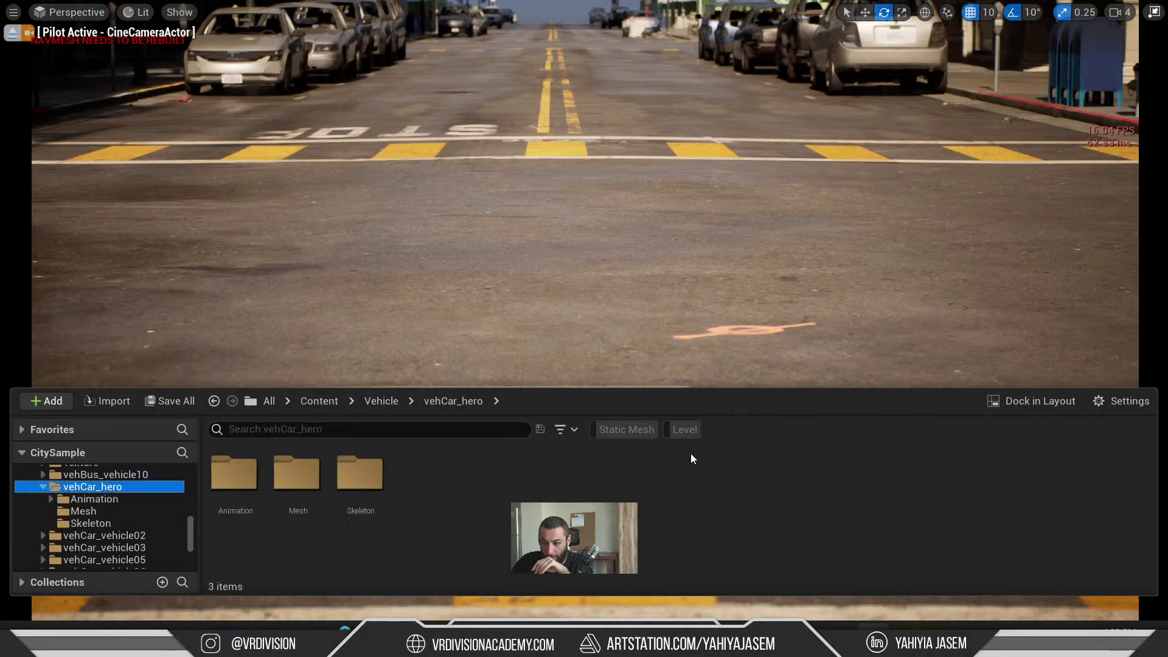
# - Filter the content by Blueprint Class and list the blueprints of the whole Vehicle folder
pyautogui.click(630, 433)
pyautogui.click(630, 433)
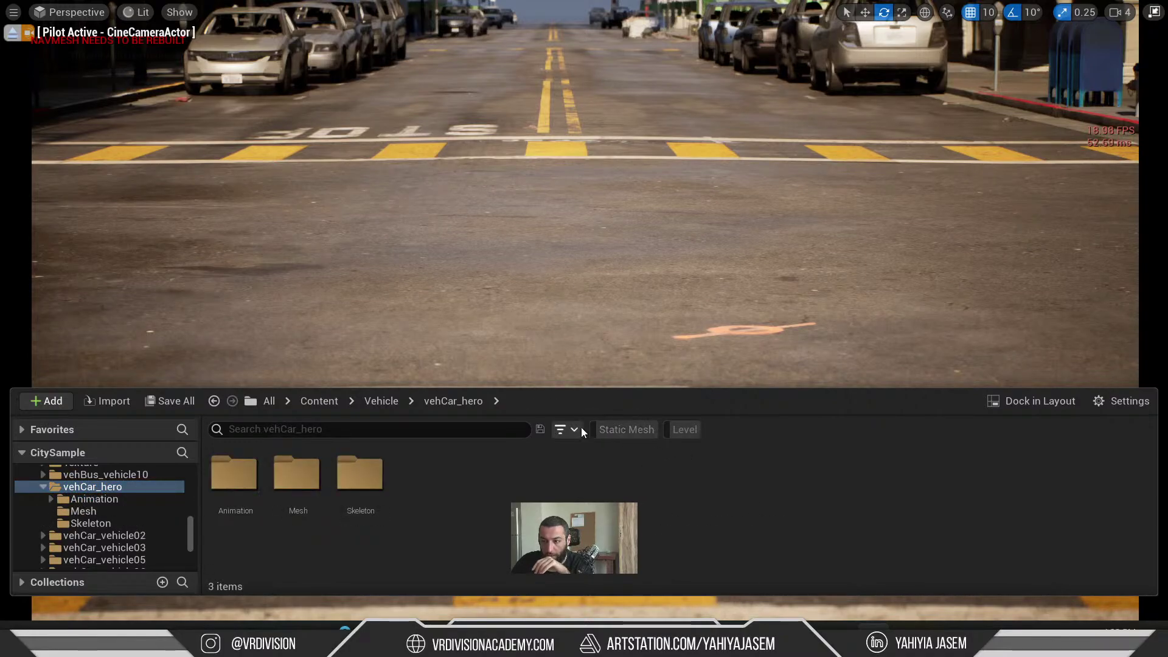
pyautogui.click(575, 429)
pyautogui.press('Escape')
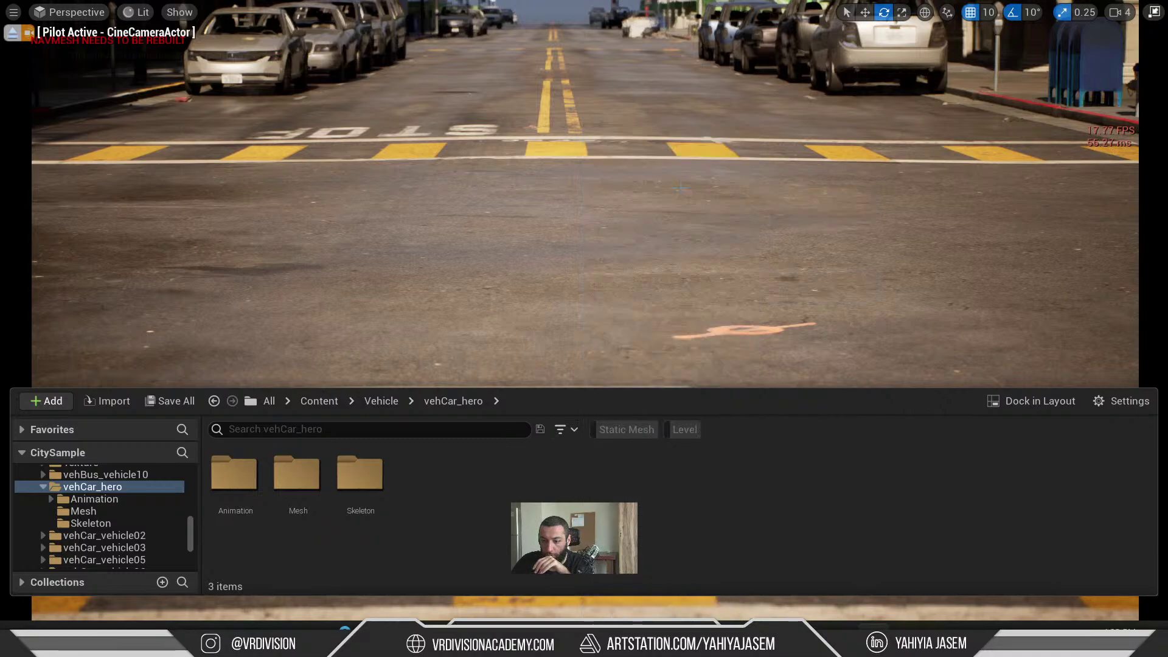
pyautogui.scroll(8, 74, 494)
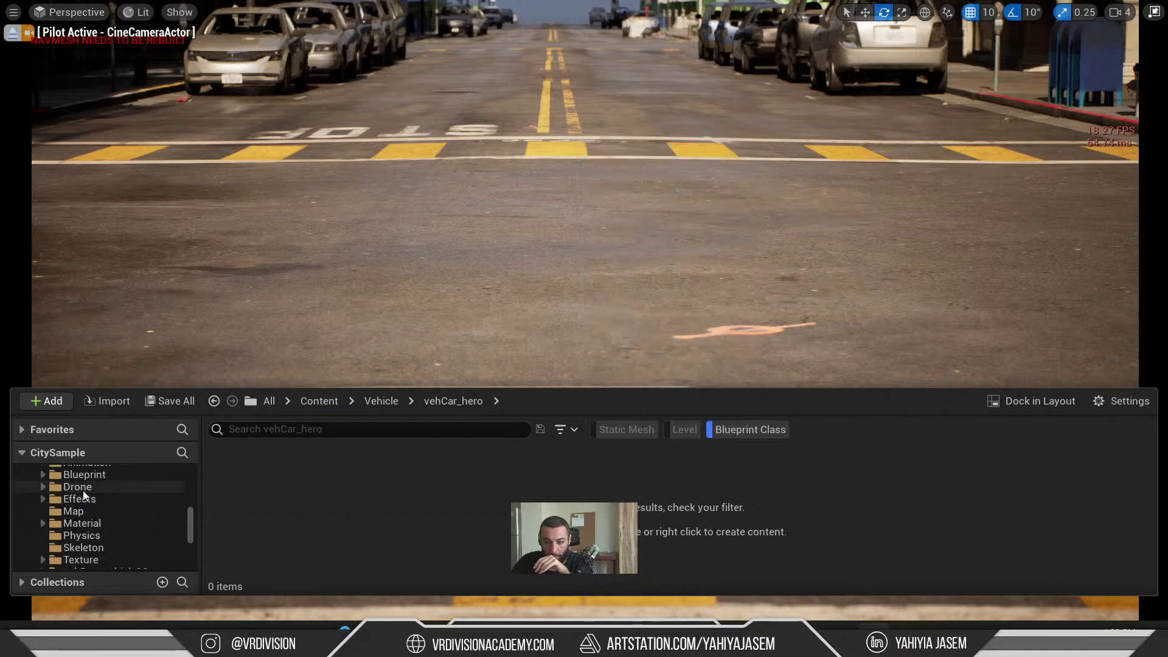
pyautogui.click(72, 523)
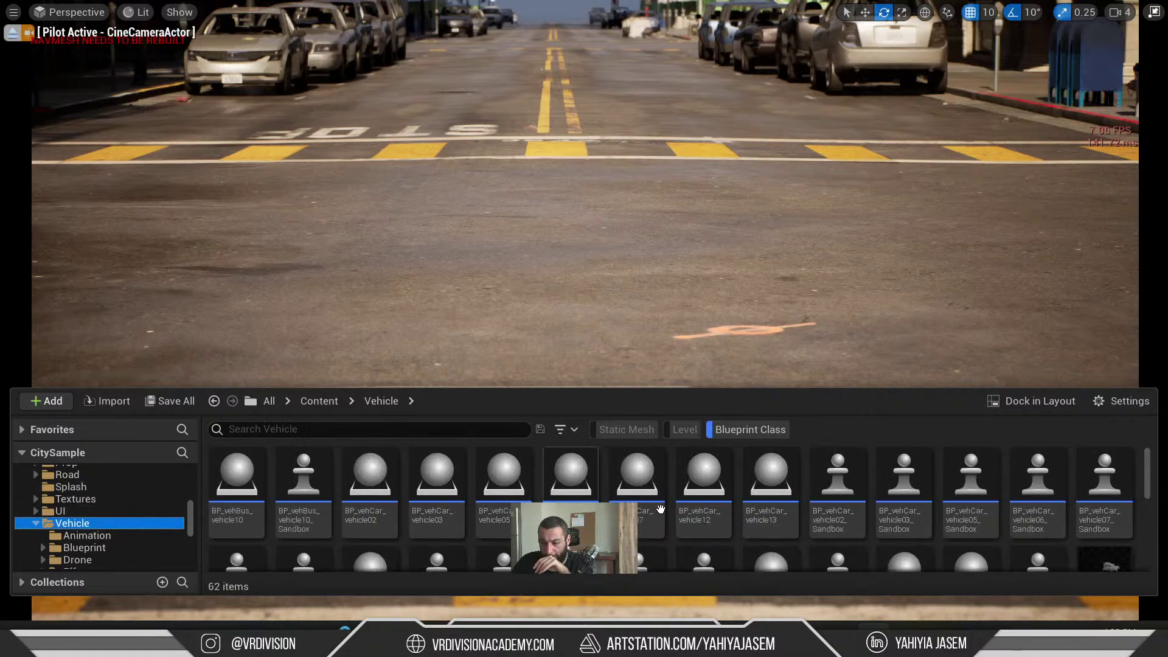
# - Place the BP_vehCar_vehicle07_Sandbox car on the road in front of the camera
pyautogui.scroll(-3, 913, 515)
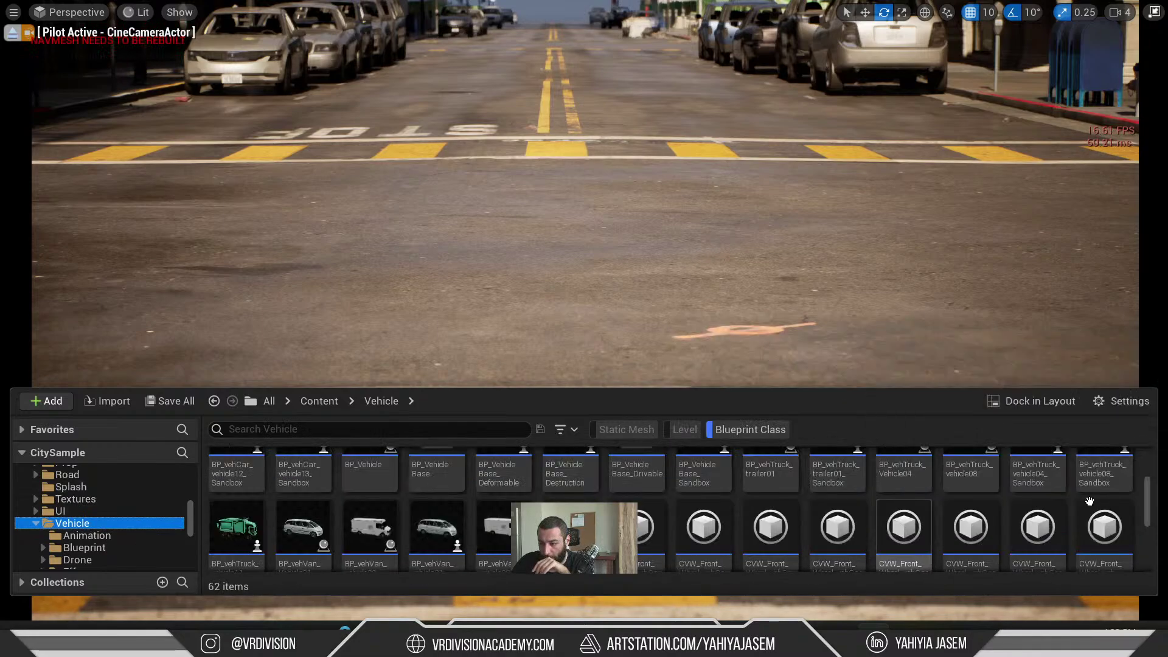
pyautogui.scroll(2, 1034, 514)
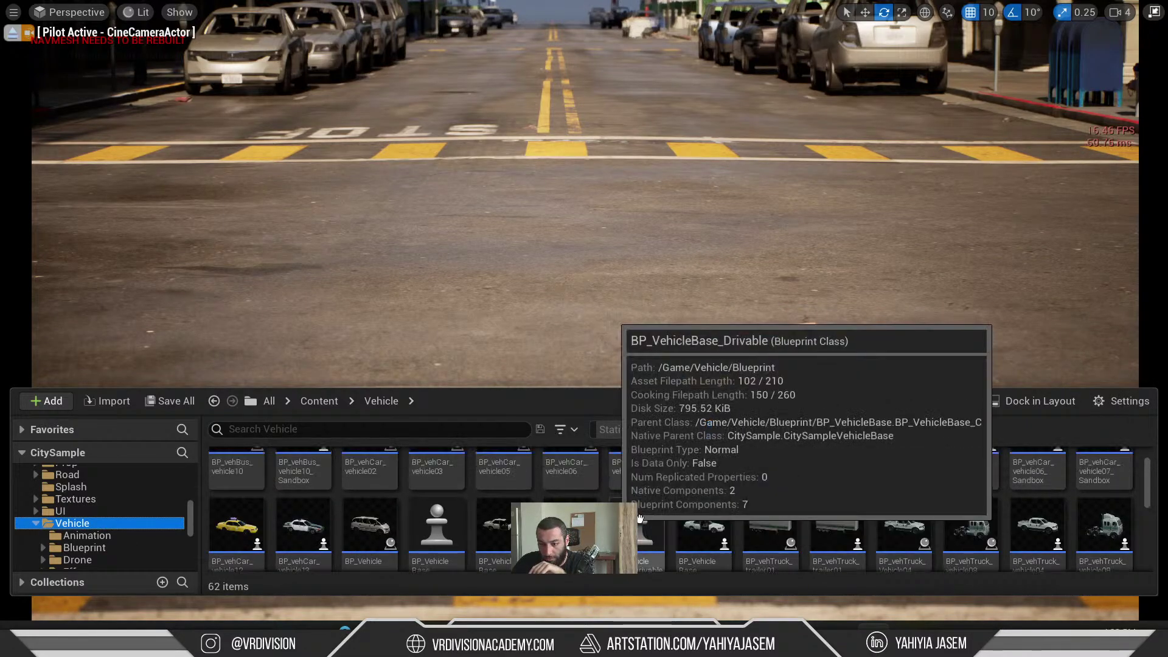
pyautogui.scroll(1, 854, 529)
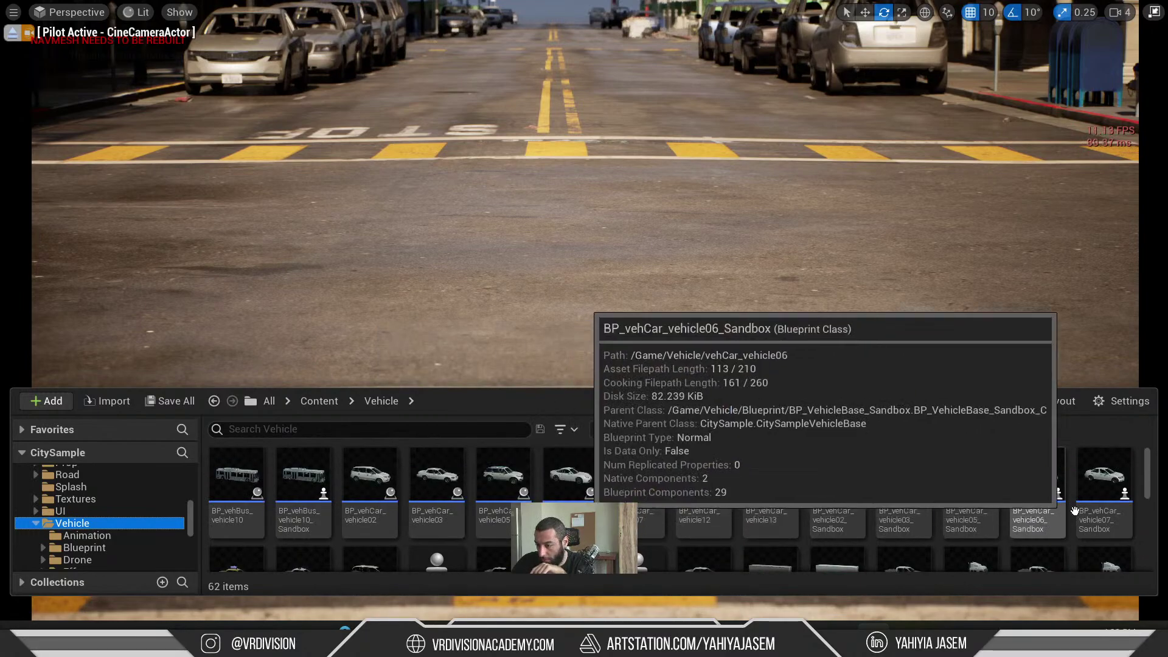
pyautogui.click(1105, 483)
pyautogui.moveTo(800, 333); pyautogui.dragTo(599, 367)
pyautogui.scroll(-5, 624, 264)
pyautogui.press('w')
# - Stop piloting the CineCameraActor and fly over the city past the dark glass tower to the tree-lined boulevard
pyautogui.click(12, 33)
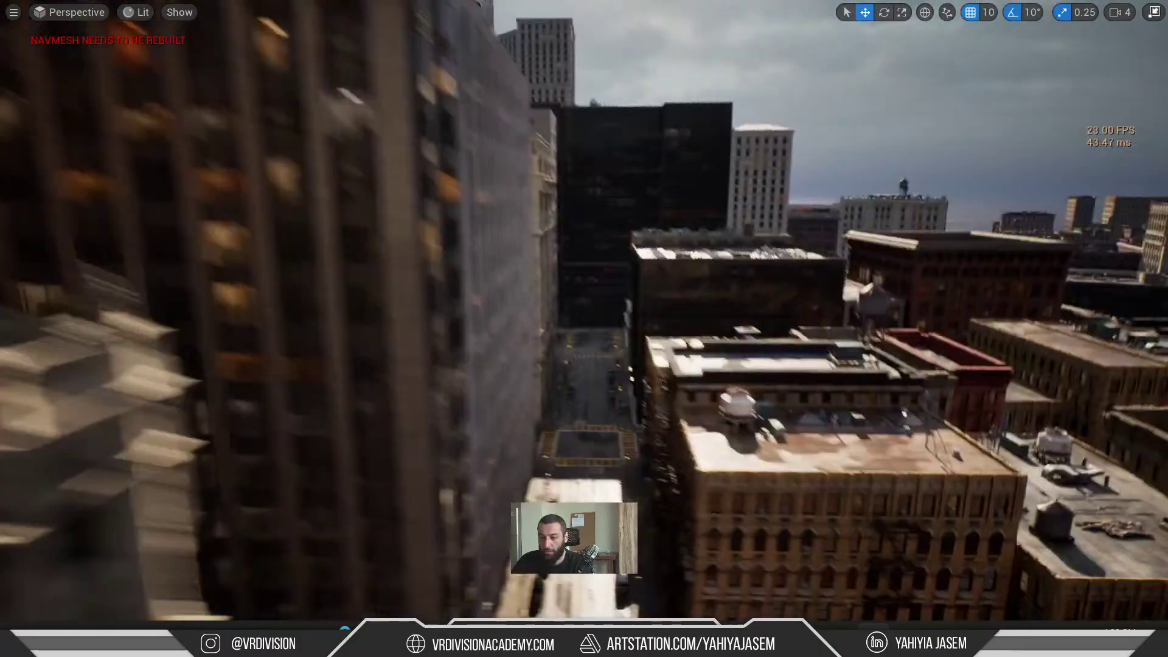
pyautogui.press('s')
pyautogui.moveTo(584, 329); pyautogui.dragTo(547, 414, button='right')
pyautogui.moveTo(450, 414); pyautogui.dragTo(470, 301, button='right')
pyautogui.press('w')
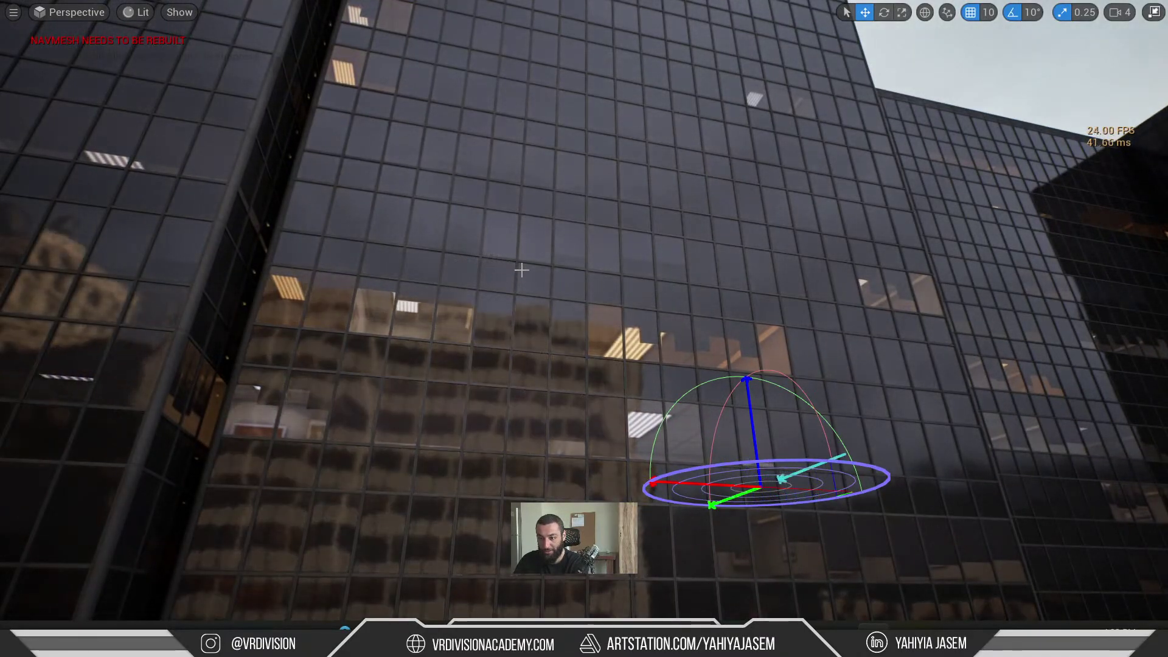
pyautogui.moveTo(521, 270); pyautogui.dragTo(402, 272, button='right')
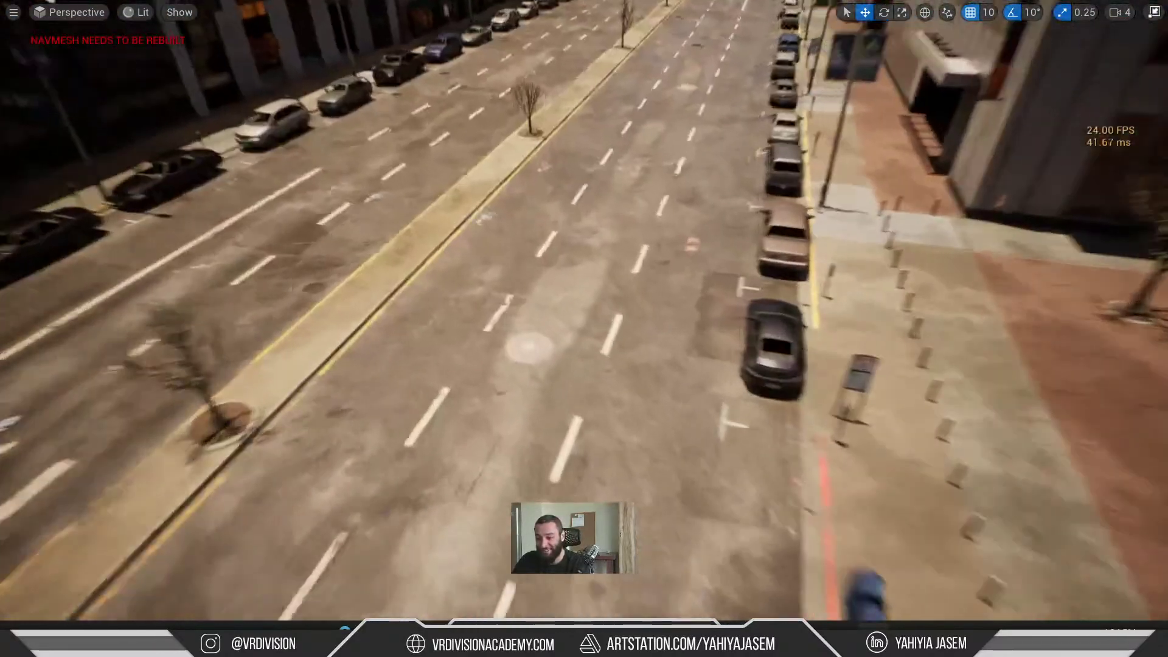
# - Place the BP_vehTruck_vehicle11_Sandbox garbage truck on the boulevard, view it close up and delete it
pyautogui.hotkey('ctrl', 'space')
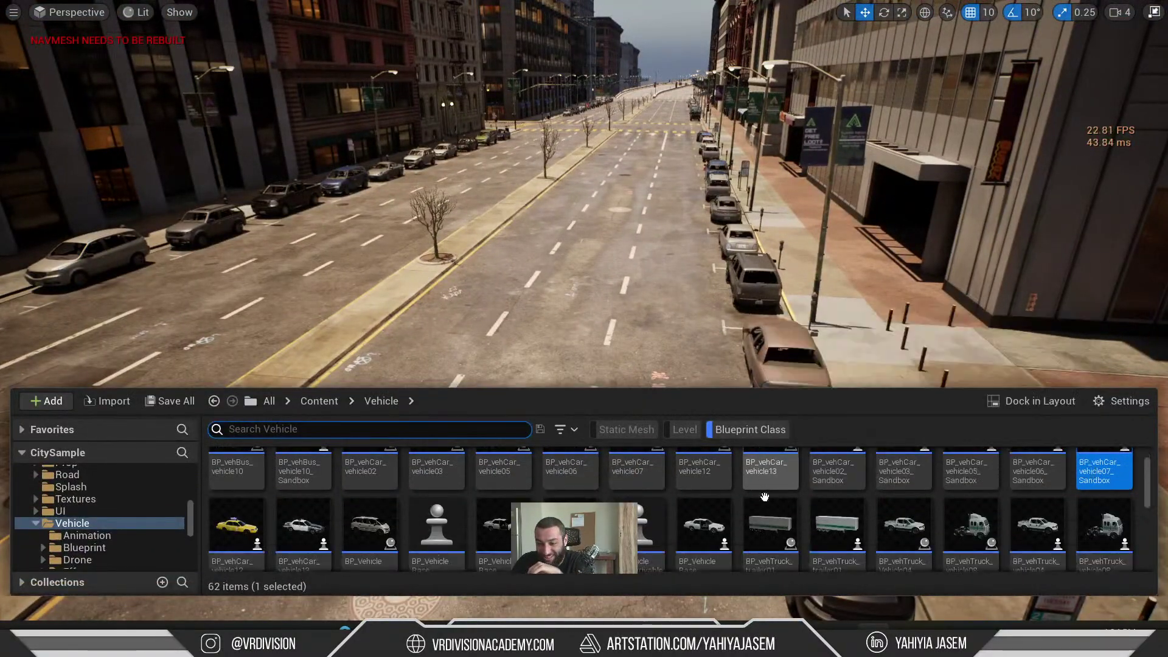
pyautogui.scroll(-2, 448, 511)
pyautogui.scroll(-3, 708, 543)
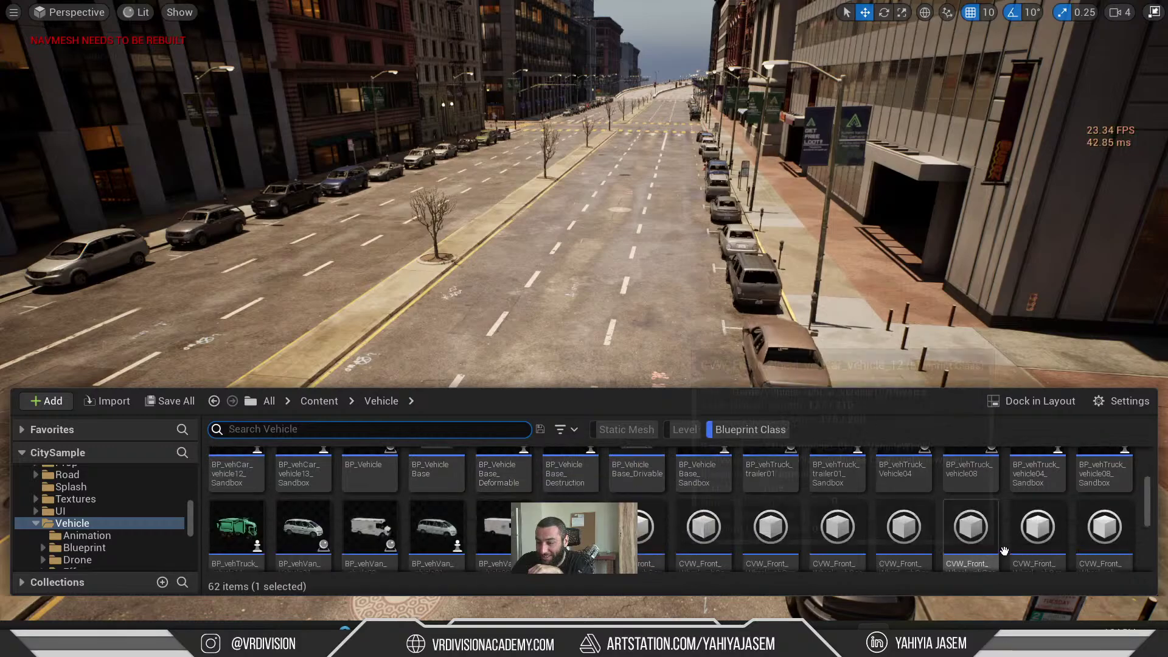
pyautogui.scroll(-1, 707, 543)
pyautogui.scroll(3, 746, 538)
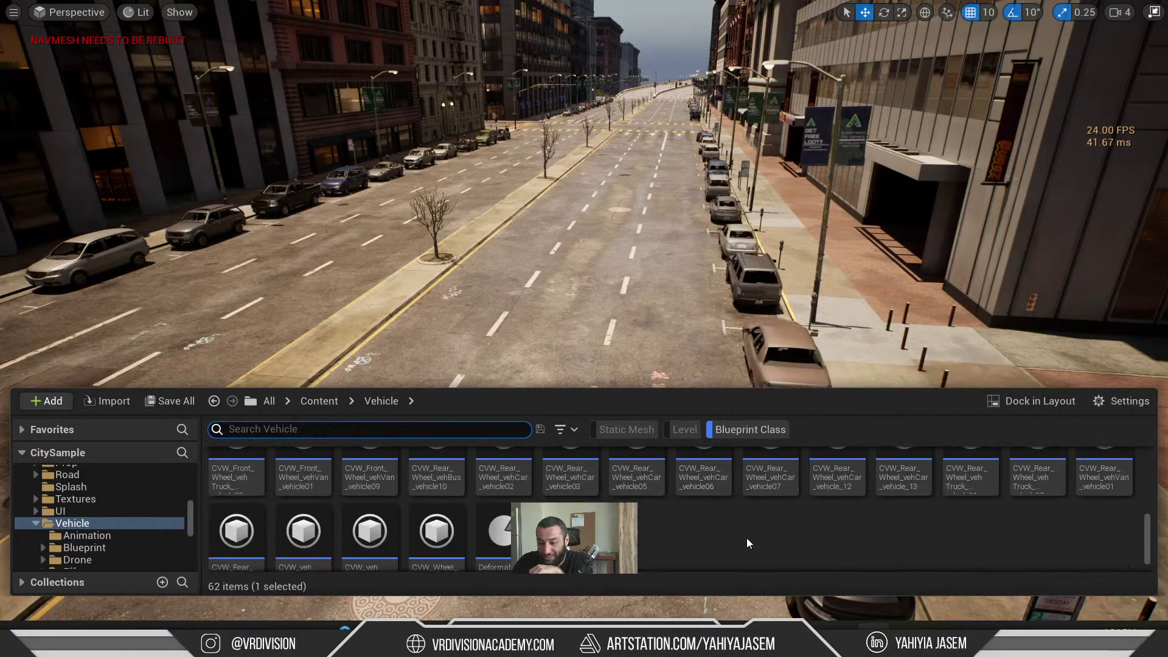
pyautogui.scroll(-1, 418, 532)
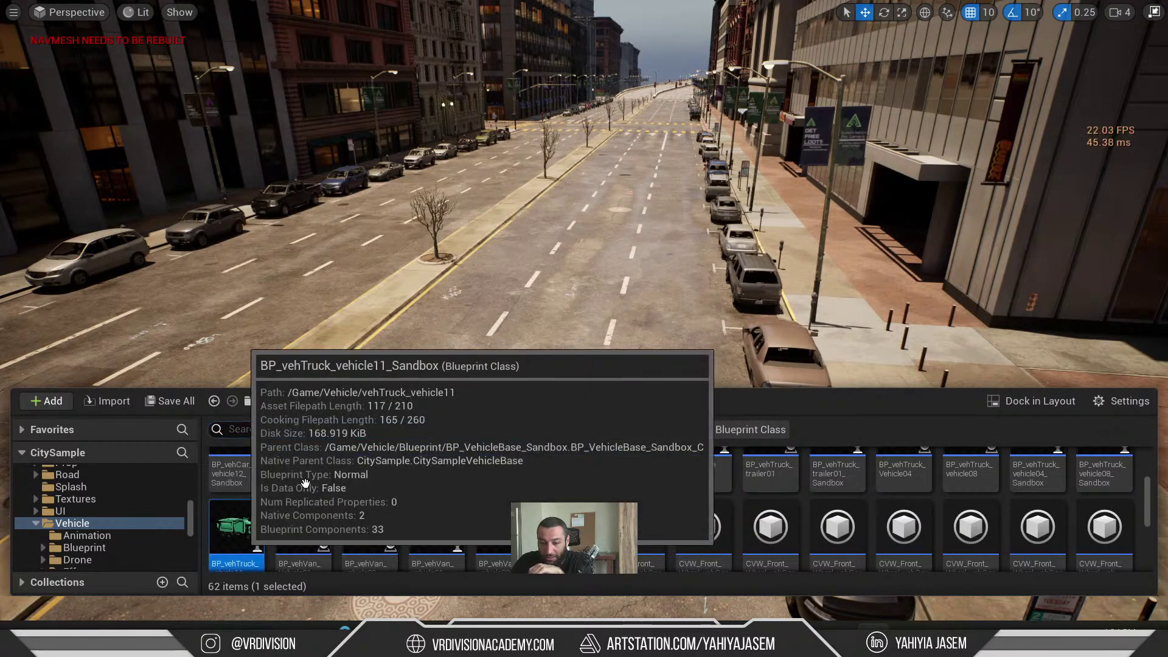
pyautogui.moveTo(574, 275); pyautogui.dragTo(1156, 286)
pyautogui.press('f')
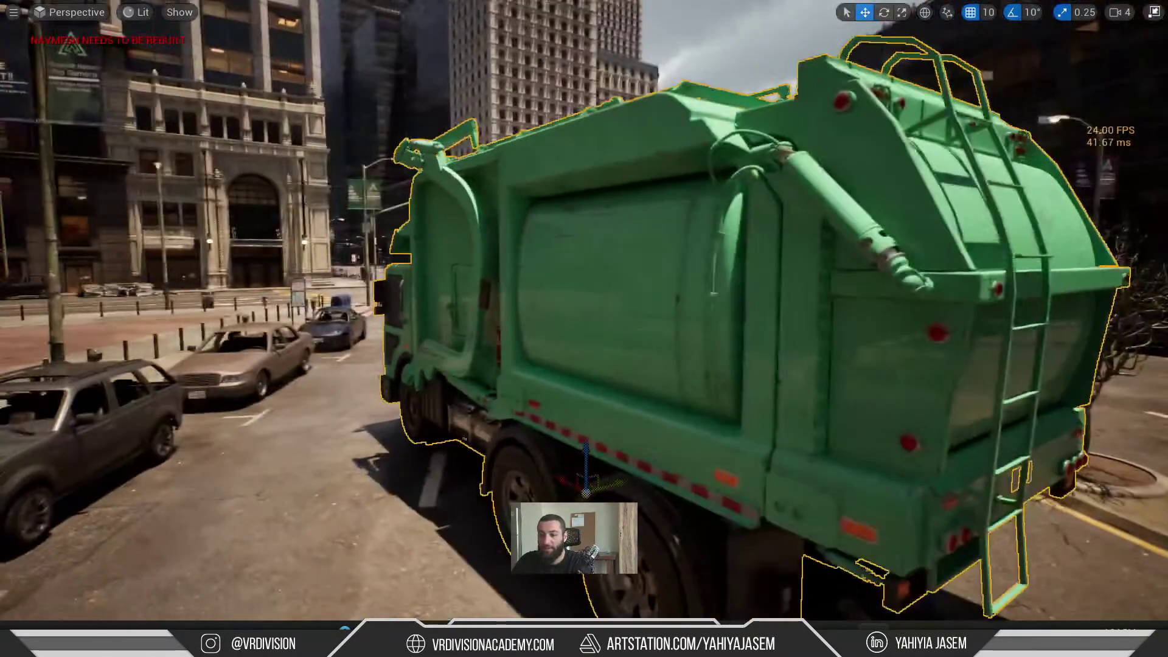
pyautogui.press('Delete')
# - Select the boulevard's road section and leave full-screen view to show the whole editor
pyautogui.moveTo(718, 236); pyautogui.dragTo(807, 237, button='right')
pyautogui.moveTo(525, 292); pyautogui.dragTo(493, 321, button='right')
pyautogui.click(494, 322)
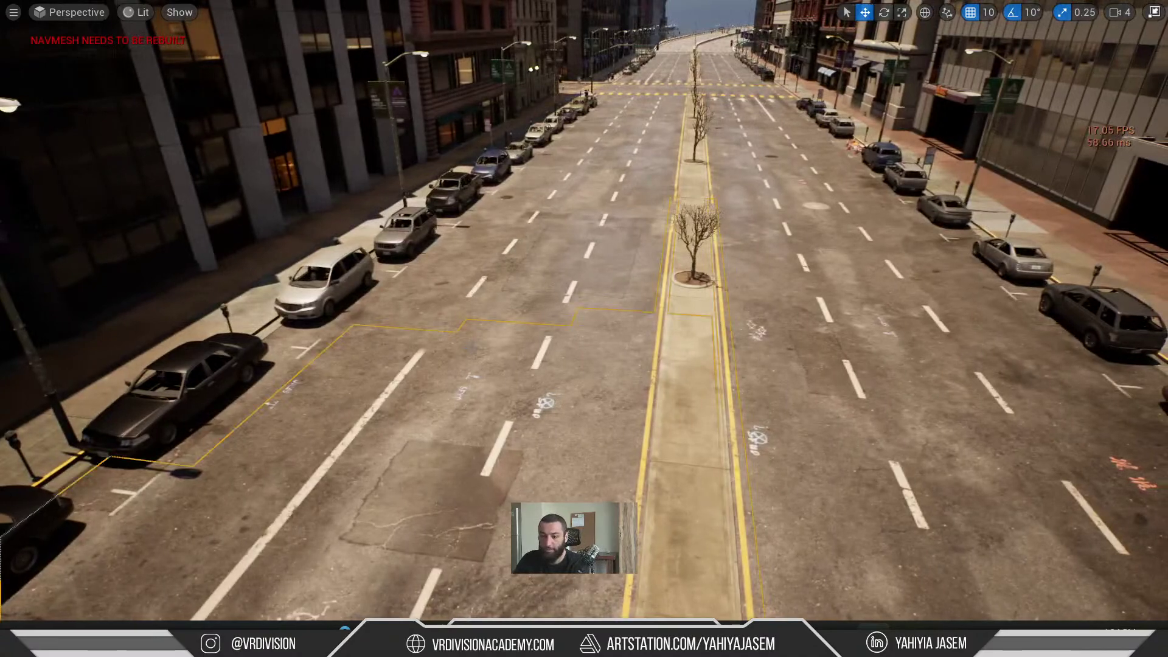
pyautogui.press('F11')
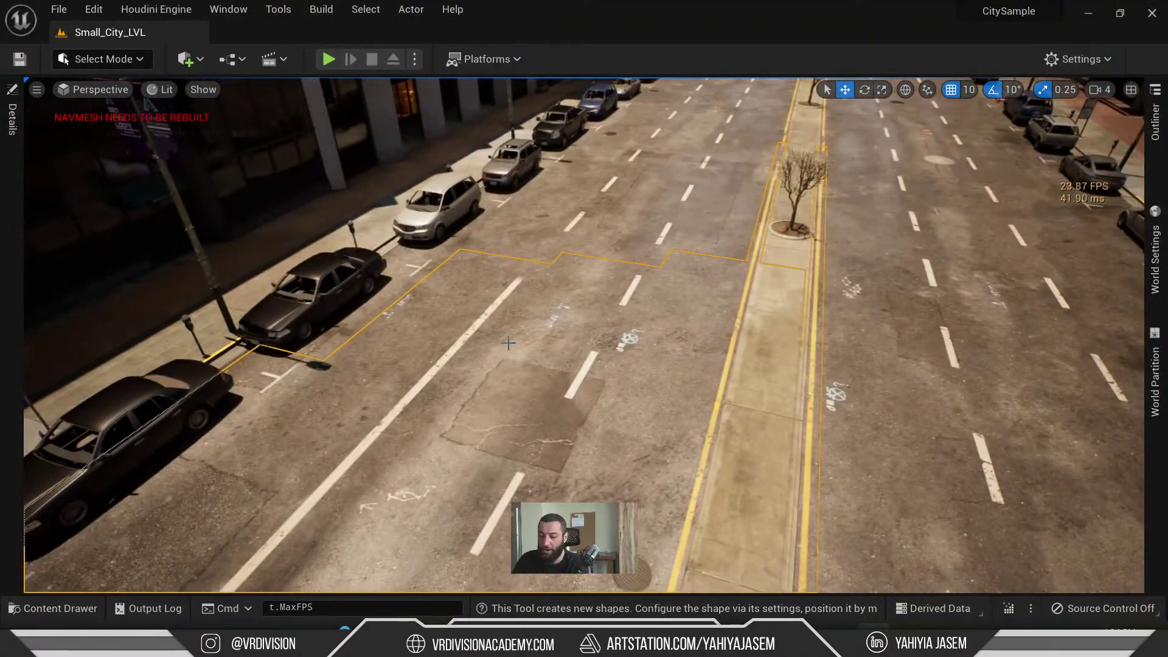
pyautogui.press('F11')
pyautogui.press('F11')
pyautogui.moveTo(511, 340); pyautogui.dragTo(523, 343, button='right')
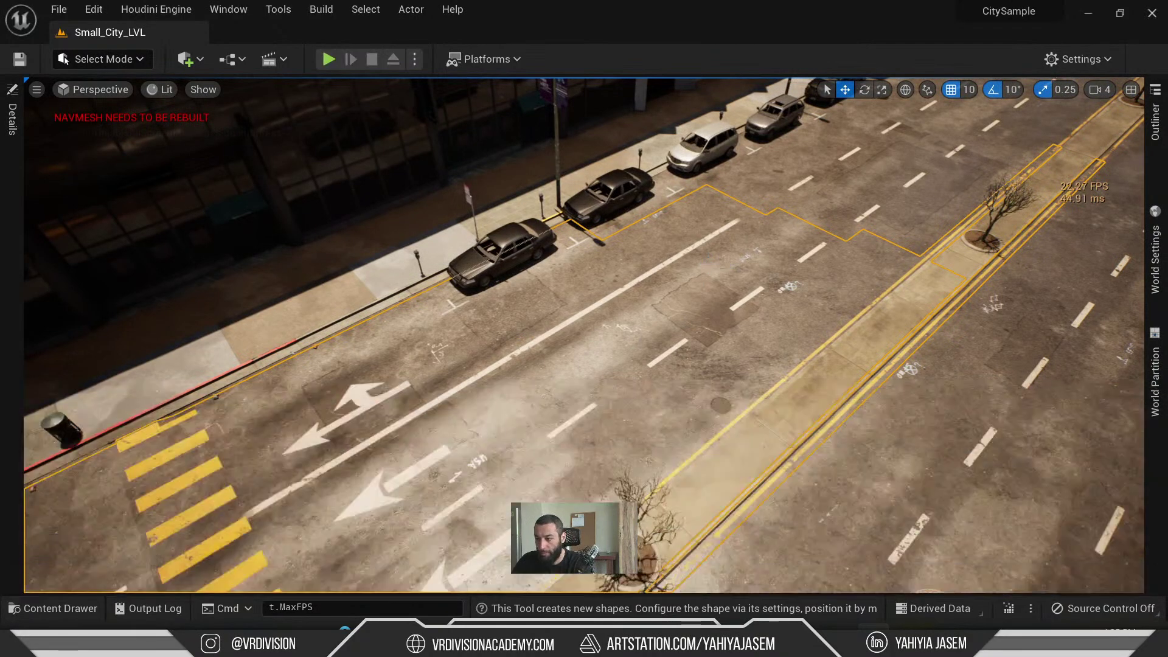
pyautogui.moveTo(523, 342); pyautogui.dragTo(523, 343, button='right')
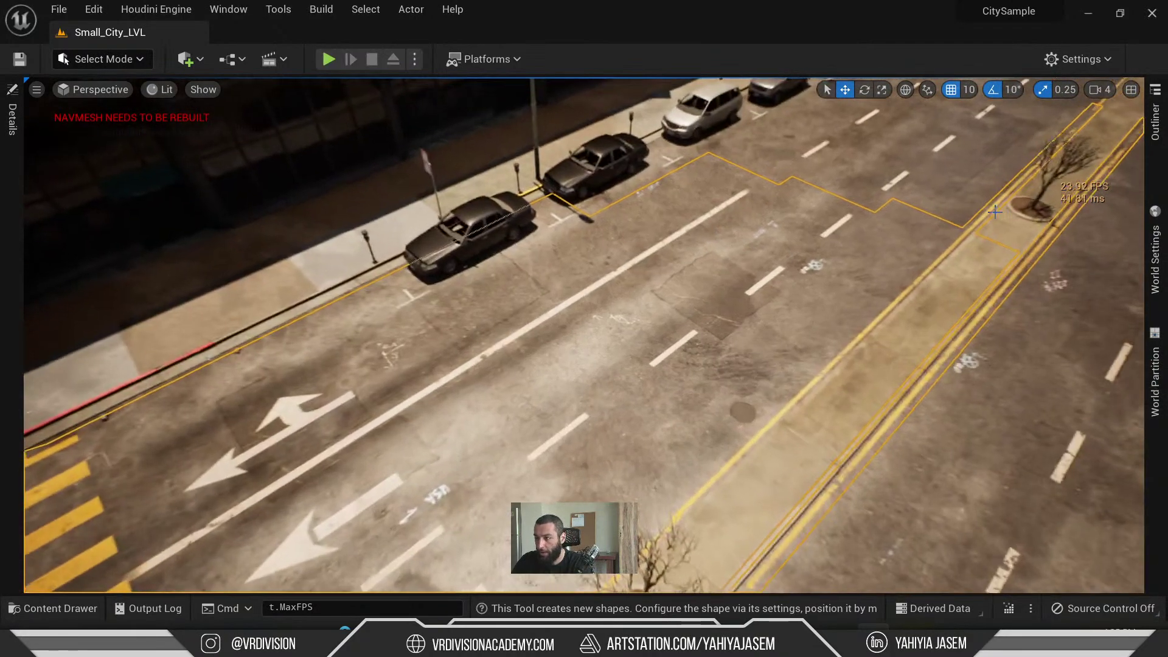
# - Check the selection in the Outliner and select the road section together with its parked cars and trees
pyautogui.click(1156, 122)
pyautogui.click(766, 353)
pyautogui.click(507, 304)
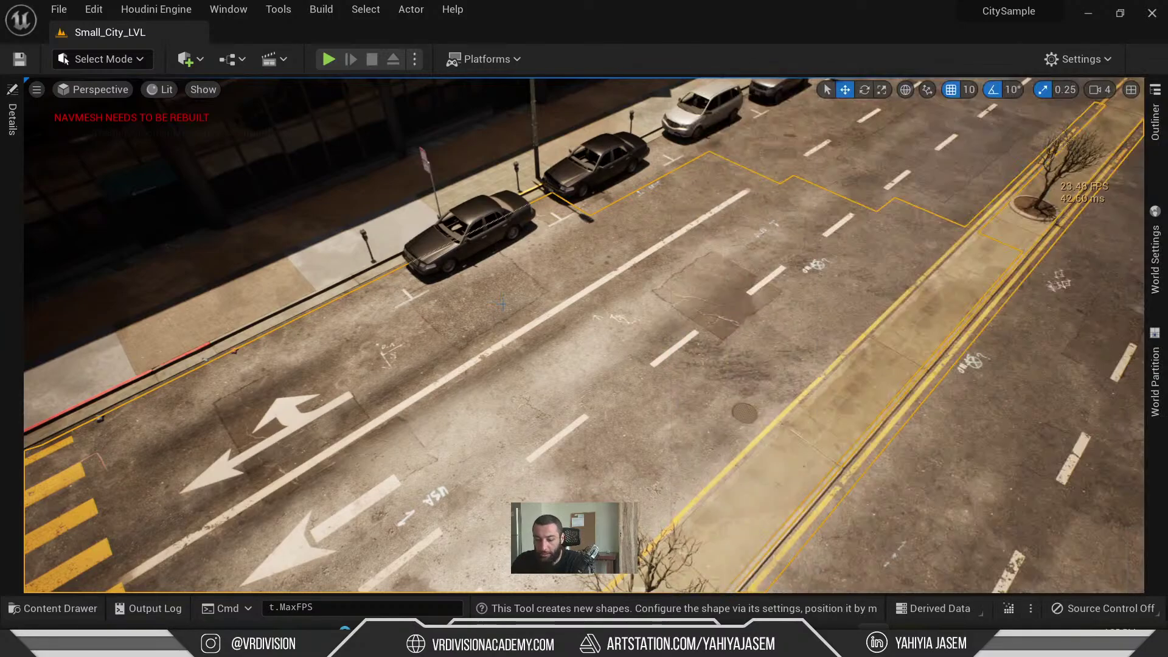
pyautogui.scroll(-4, 506, 304)
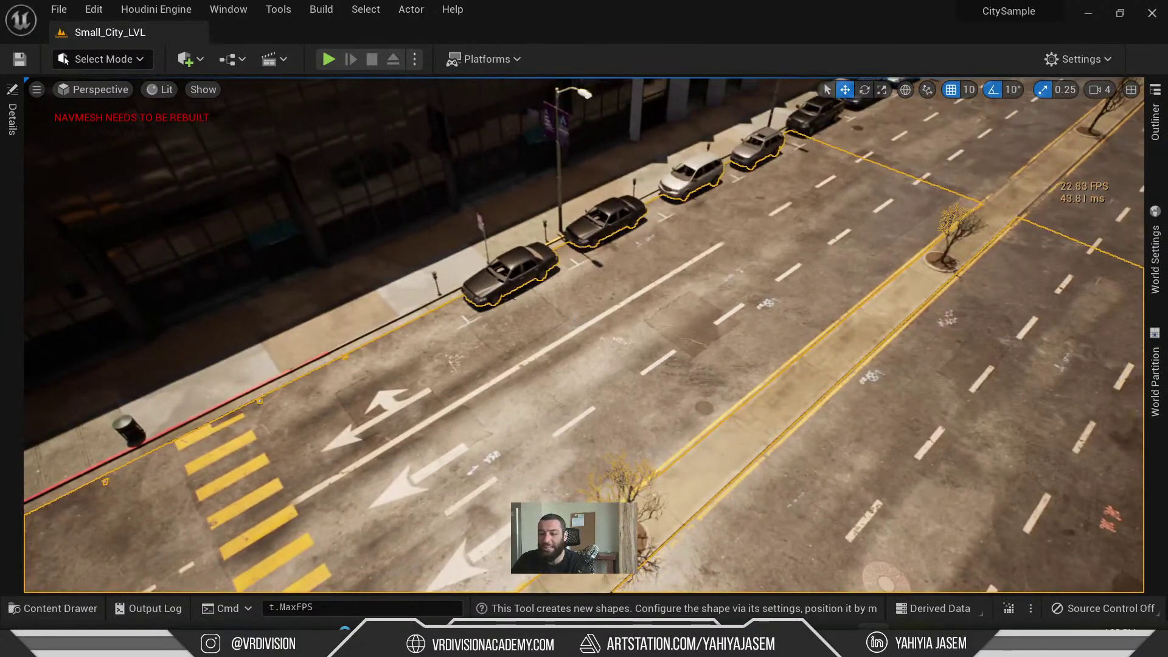
# - Select the boulevard's ground section beside the crosswalk and view its extent from street level and from high above the city
pyautogui.moveTo(507, 304); pyautogui.dragTo(551, 303, button='right')
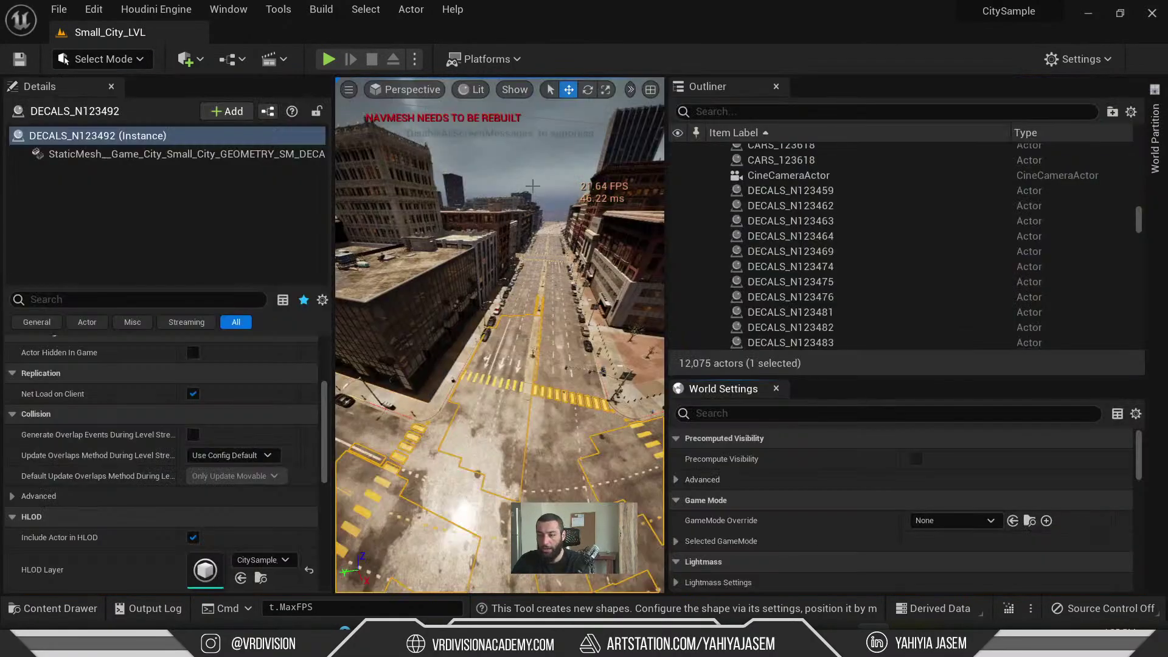
pyautogui.moveTo(528, 196); pyautogui.dragTo(528, 196, button='right')
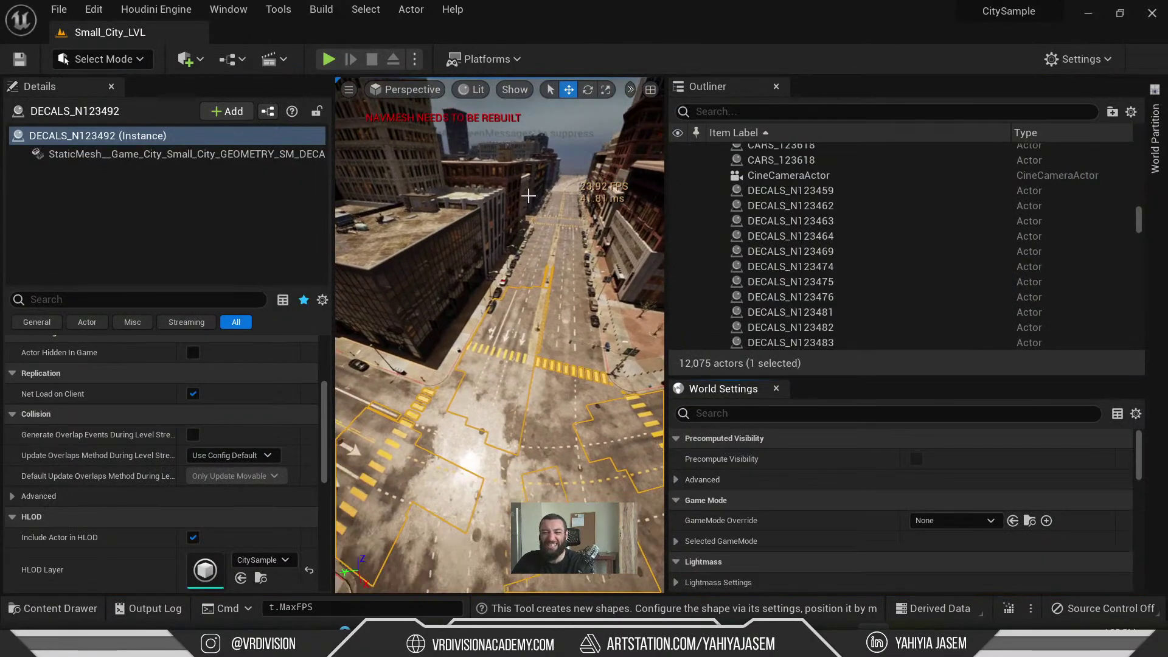
pyautogui.click(554, 291)
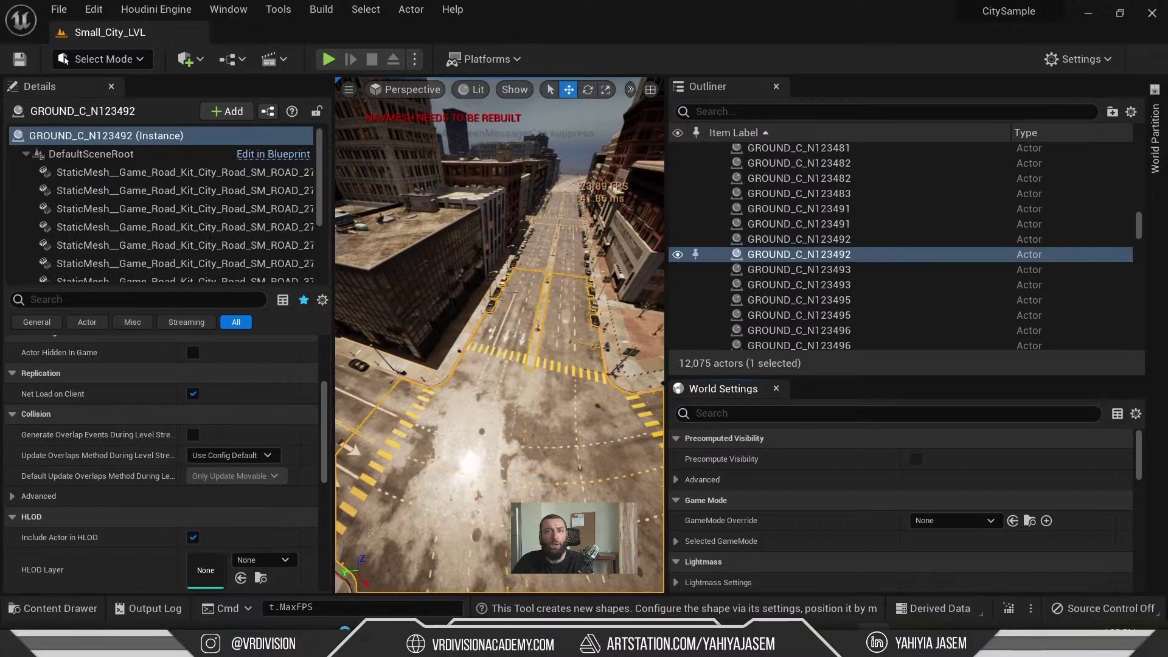
pyautogui.moveTo(539, 274); pyautogui.dragTo(538, 274, button='right')
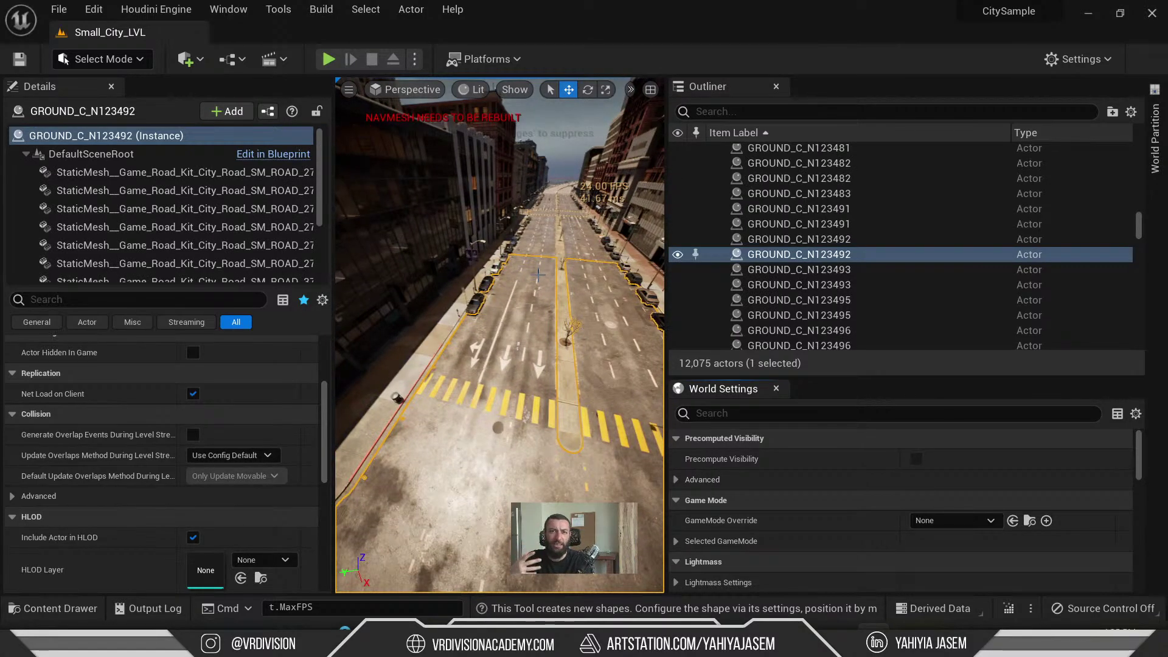
pyautogui.moveTo(539, 278); pyautogui.dragTo(539, 278, button='right')
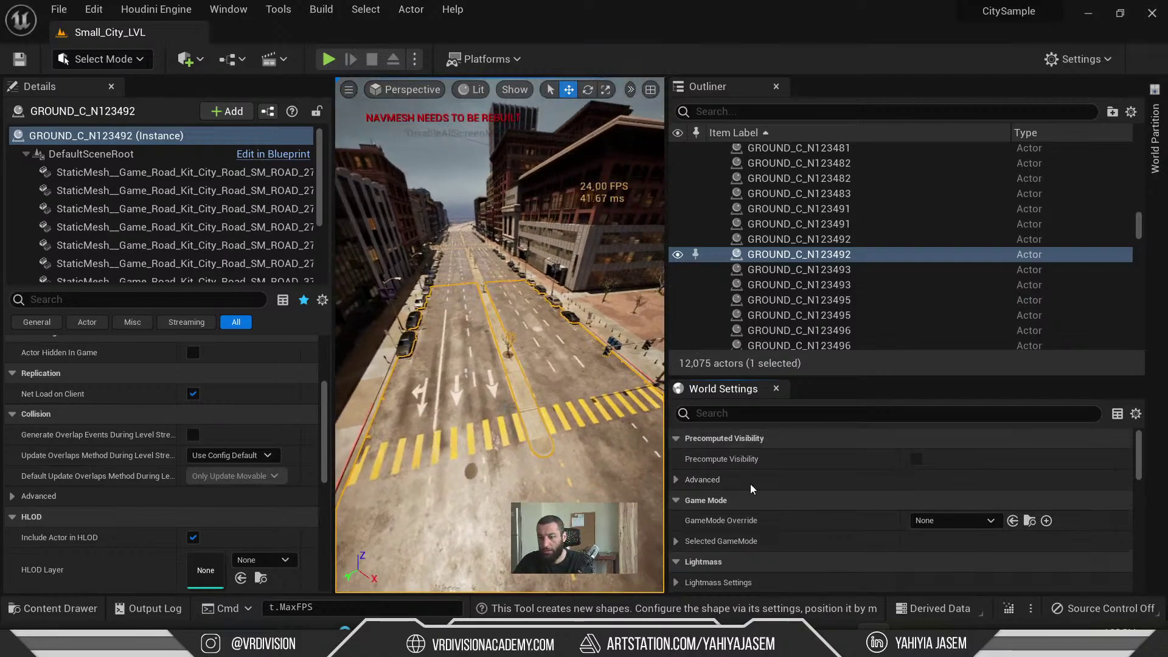
pyautogui.moveTo(539, 274); pyautogui.dragTo(539, 274, button='right')
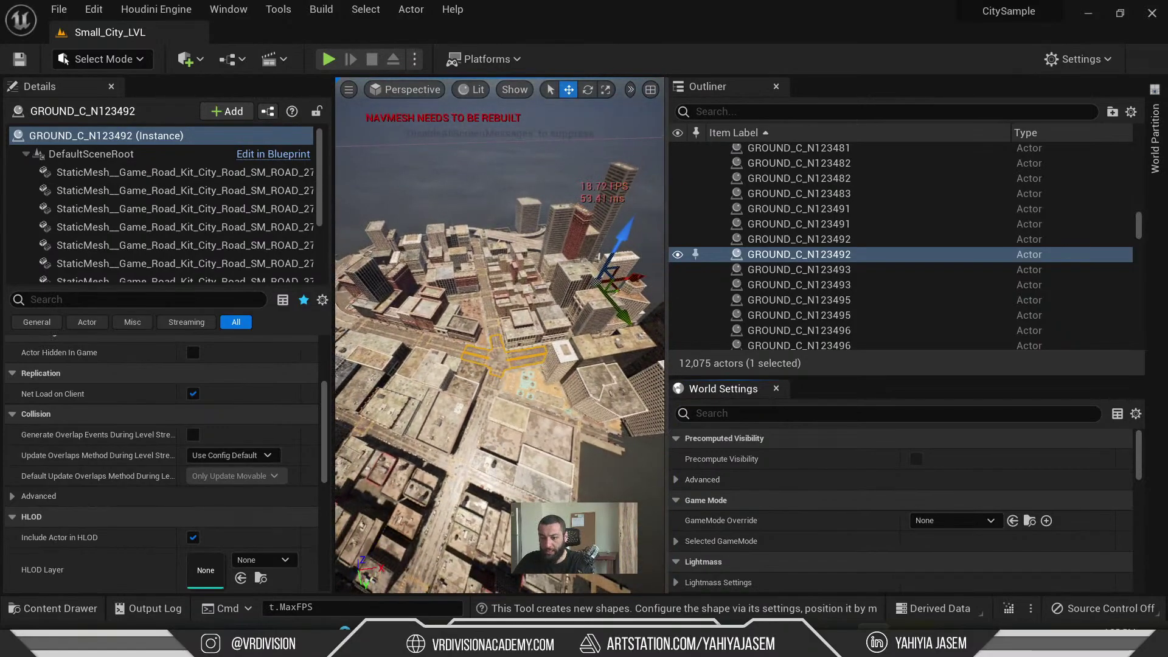
# - Select the ground section GROUND_C_N123524 on another street and inspect its transform details
pyautogui.click(477, 435)
pyautogui.moveTo(477, 435); pyautogui.dragTo(477, 435, button='right')
pyautogui.click(477, 435)
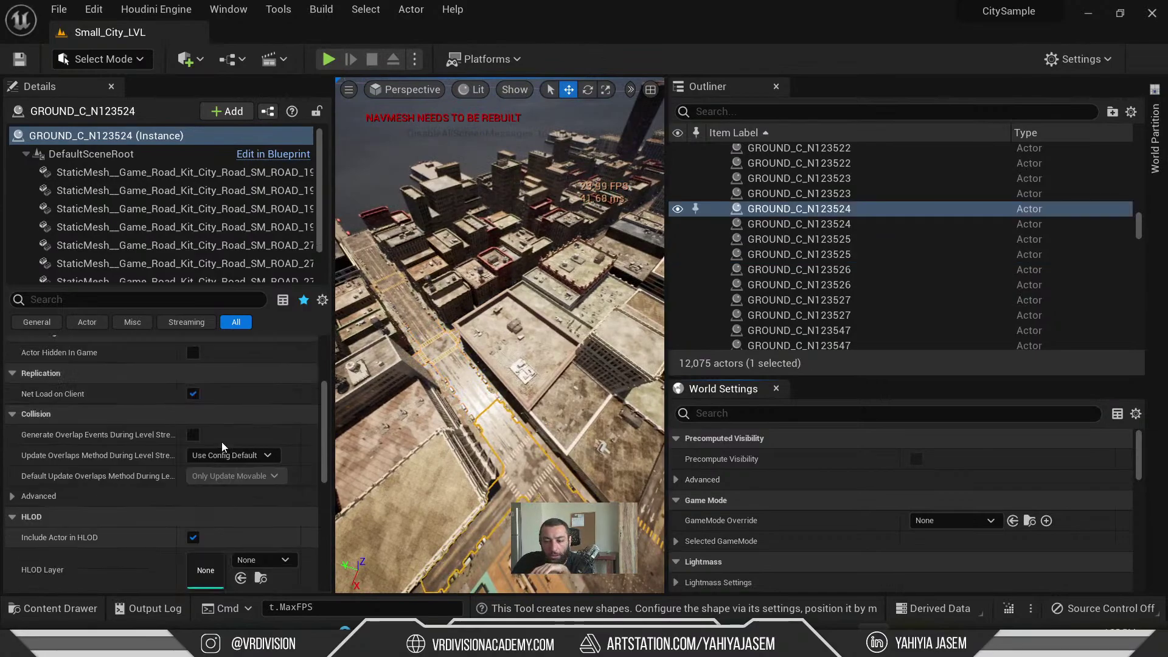
pyautogui.scroll(4, 223, 448)
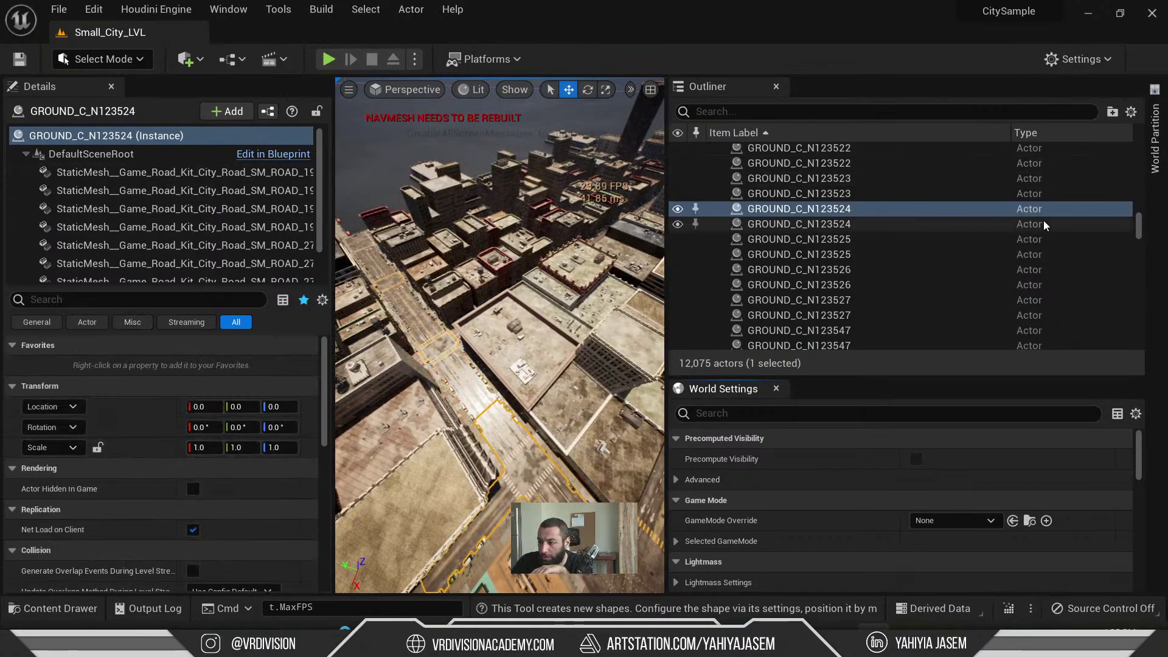
# - Select the second GROUND_C_N123525 entry in the actor list and inspect its root component and the whole instance
pyautogui.click(839, 254)
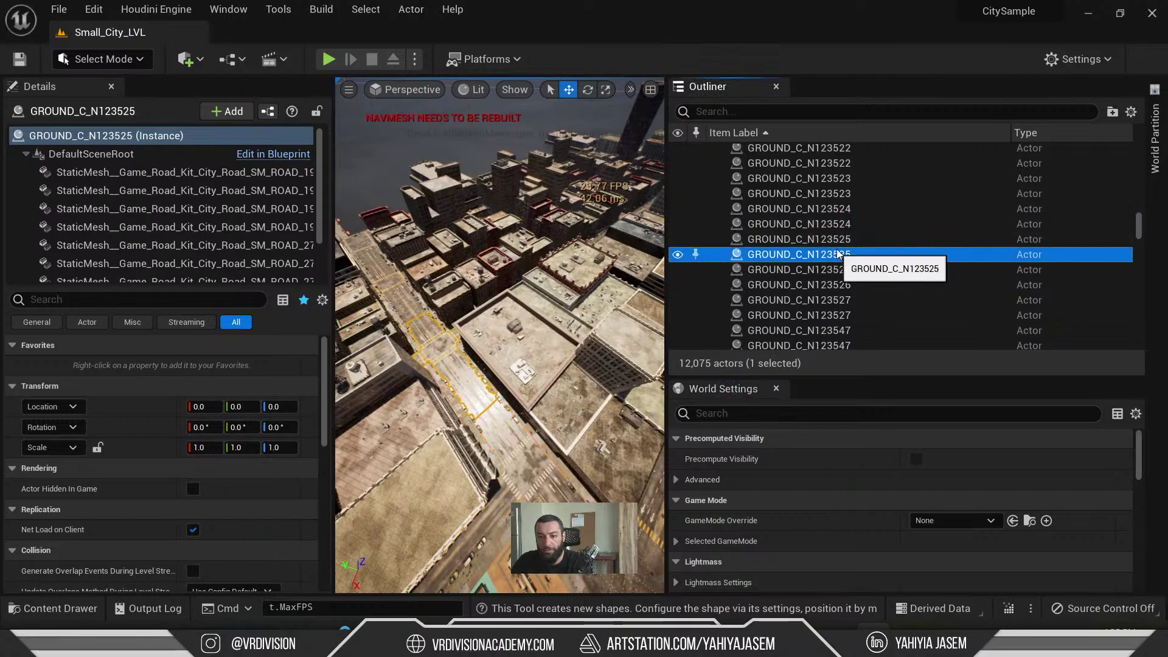
pyautogui.click(183, 226)
pyautogui.click(165, 154)
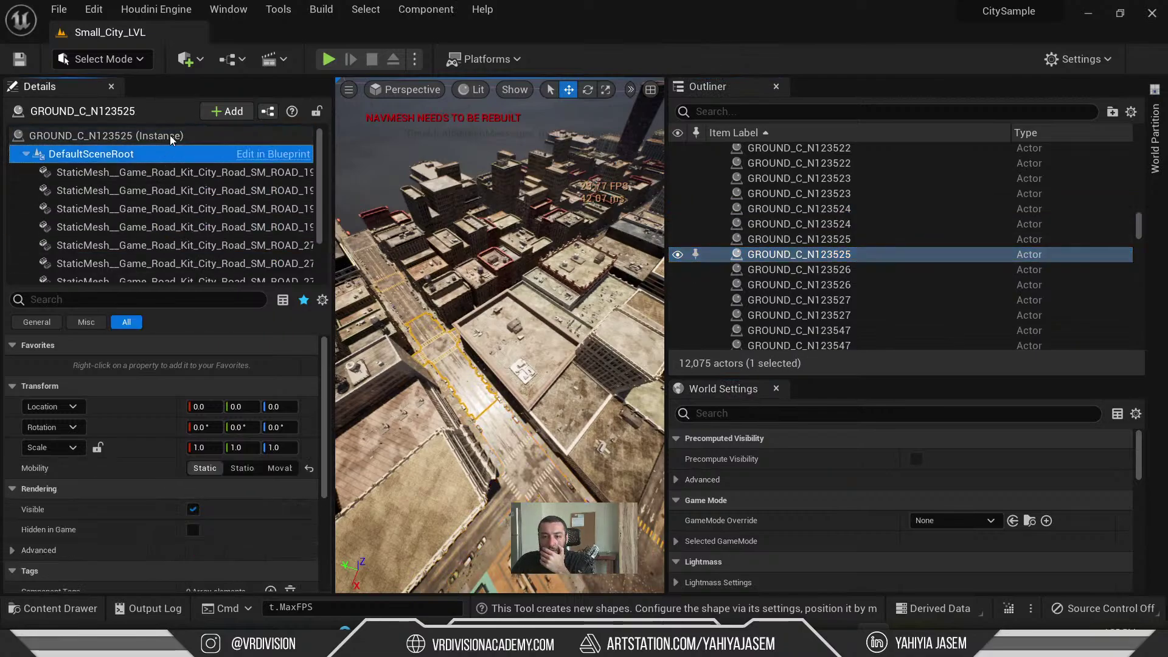
pyautogui.click(169, 135)
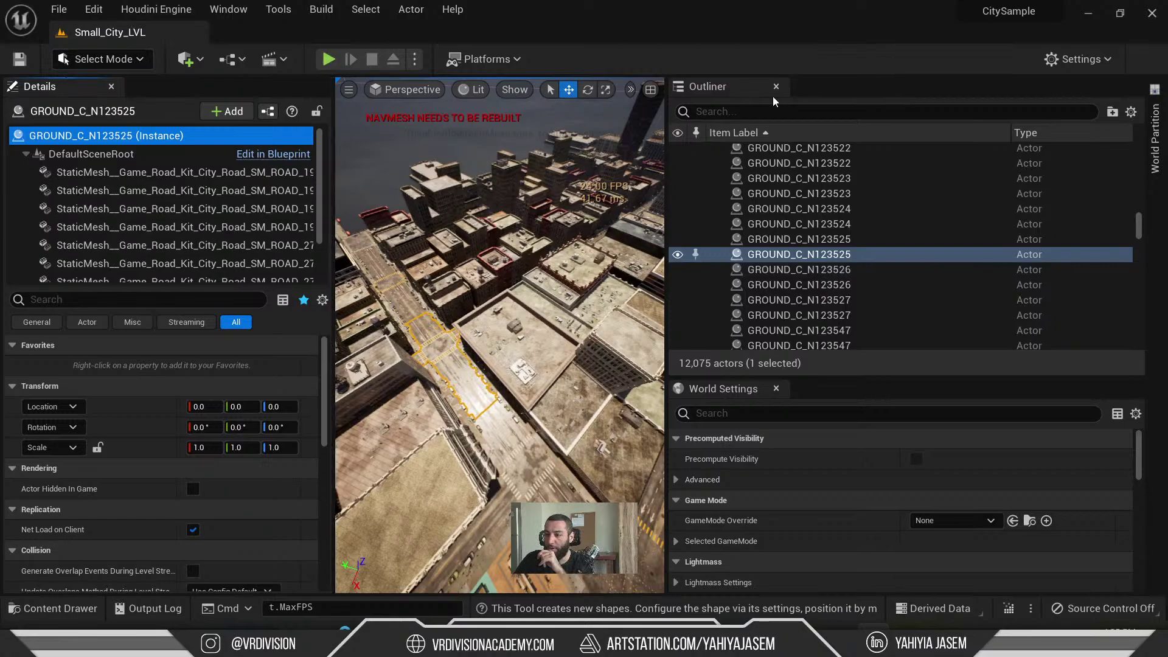
# - Widen the viewport by narrowing the areas on both sides and fly down to street level between the buildings
pyautogui.moveTo(673, 110); pyautogui.dragTo(822, 111)
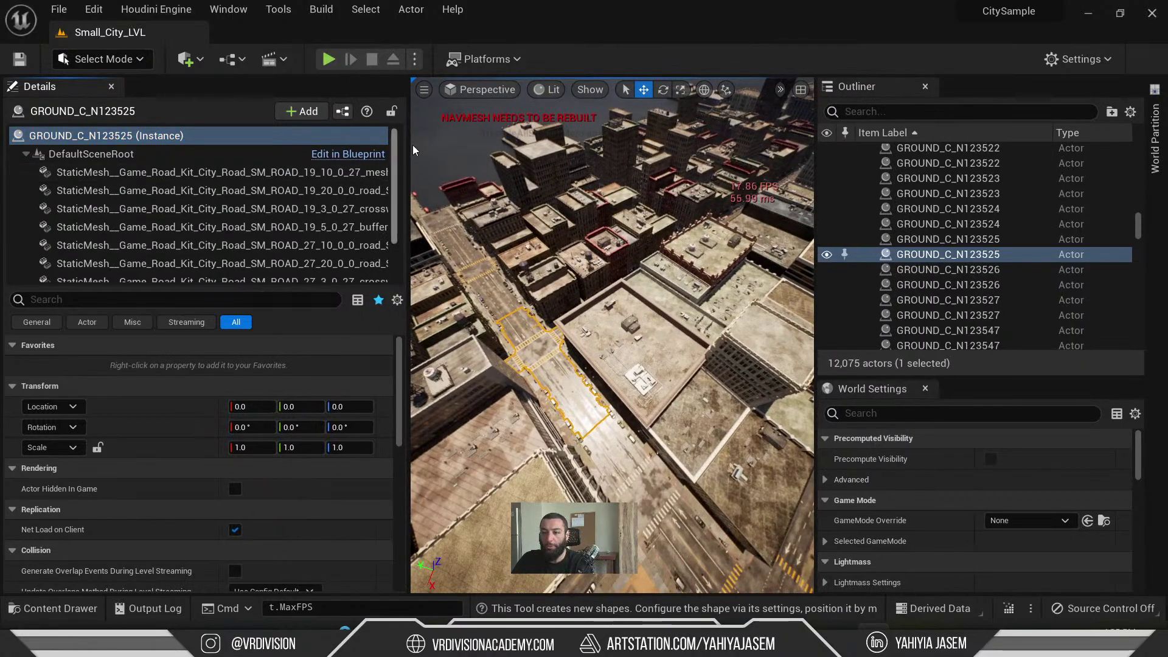
pyautogui.moveTo(410, 144); pyautogui.dragTo(328, 151)
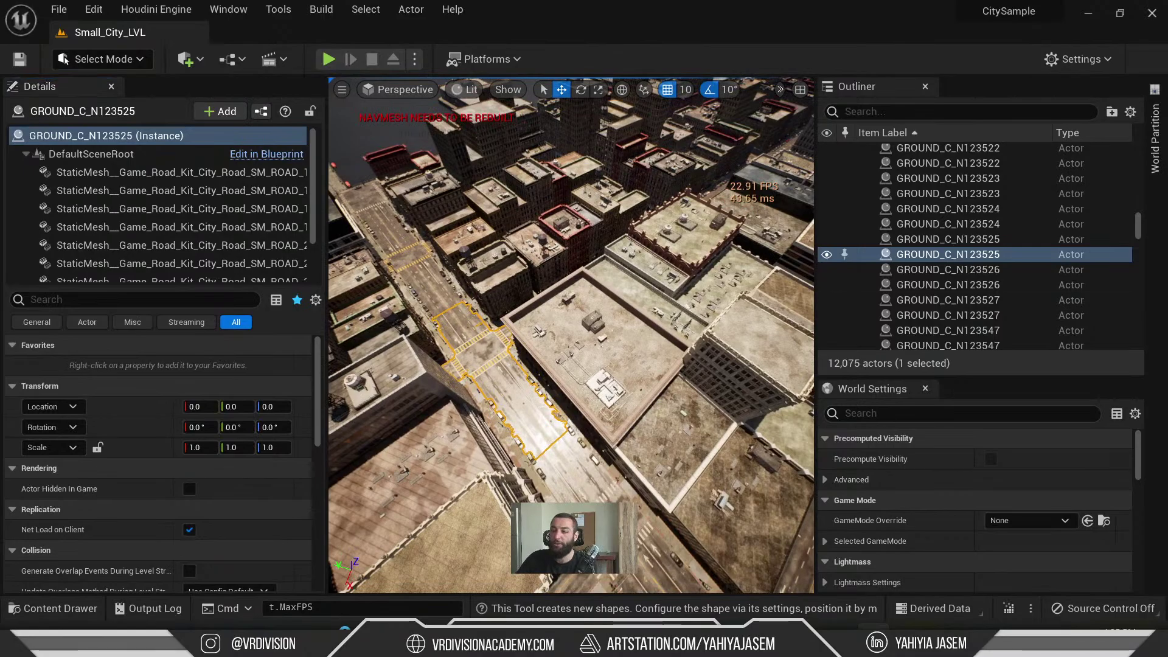
pyautogui.moveTo(572, 335); pyautogui.dragTo(633, 223, button='right')
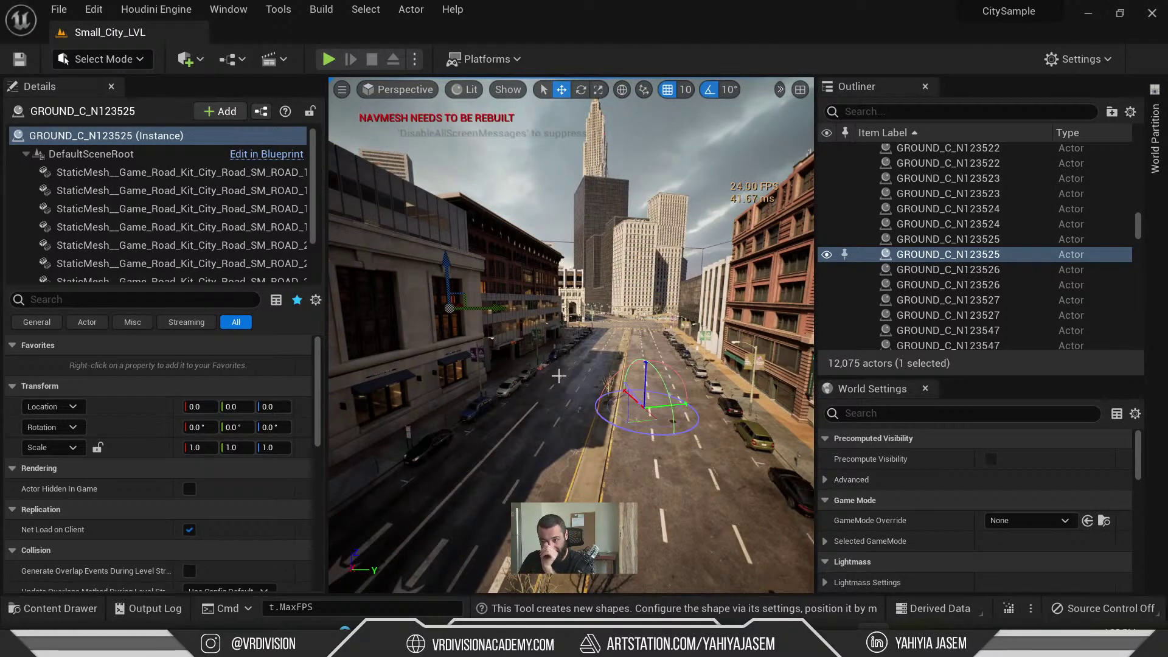
pyautogui.moveTo(559, 375); pyautogui.dragTo(435, 225, button='right')
# - View the crosswalk intersection in full screen, rotate the sunlight to change the shadows on the corner building, and leave full screen
pyautogui.press('F11')
pyautogui.moveTo(687, 282); pyautogui.dragTo(876, 287, button='right')
pyautogui.hotkey('ctrl', 'l')
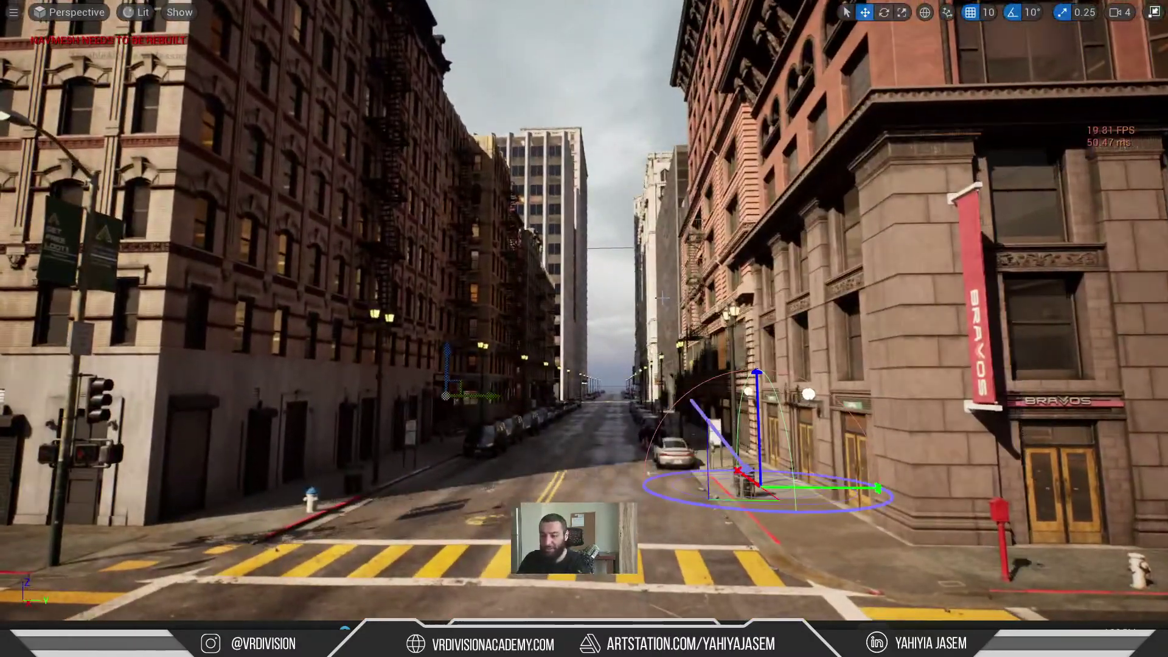
pyautogui.hotkey('ctrl', 'l')
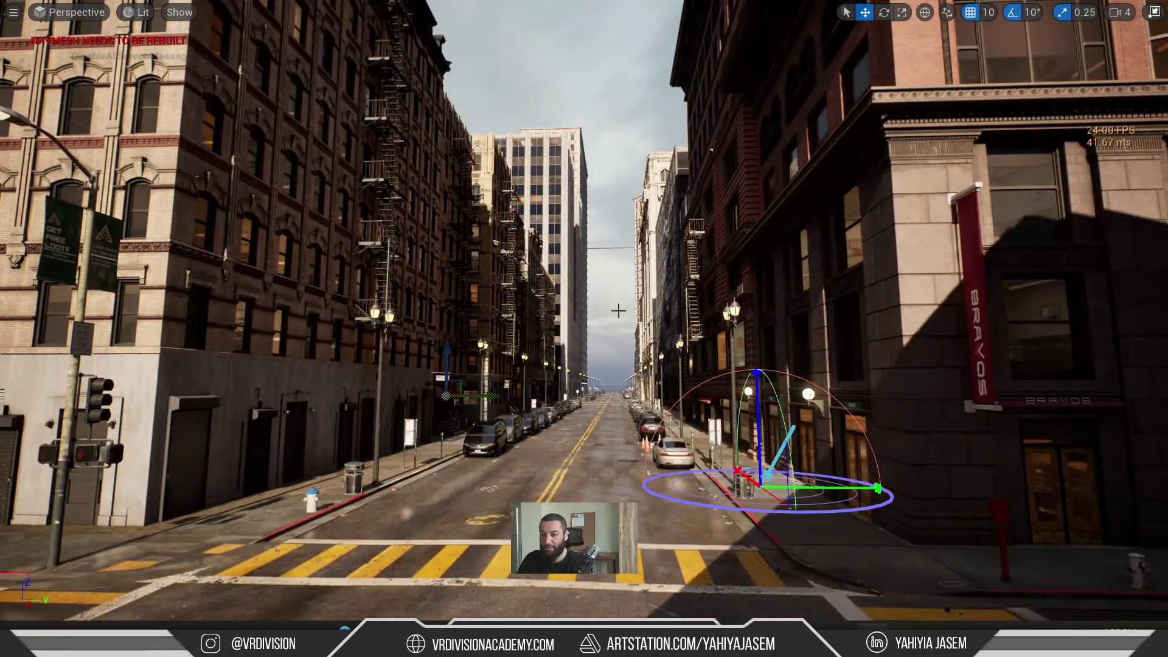
pyautogui.press('F11')
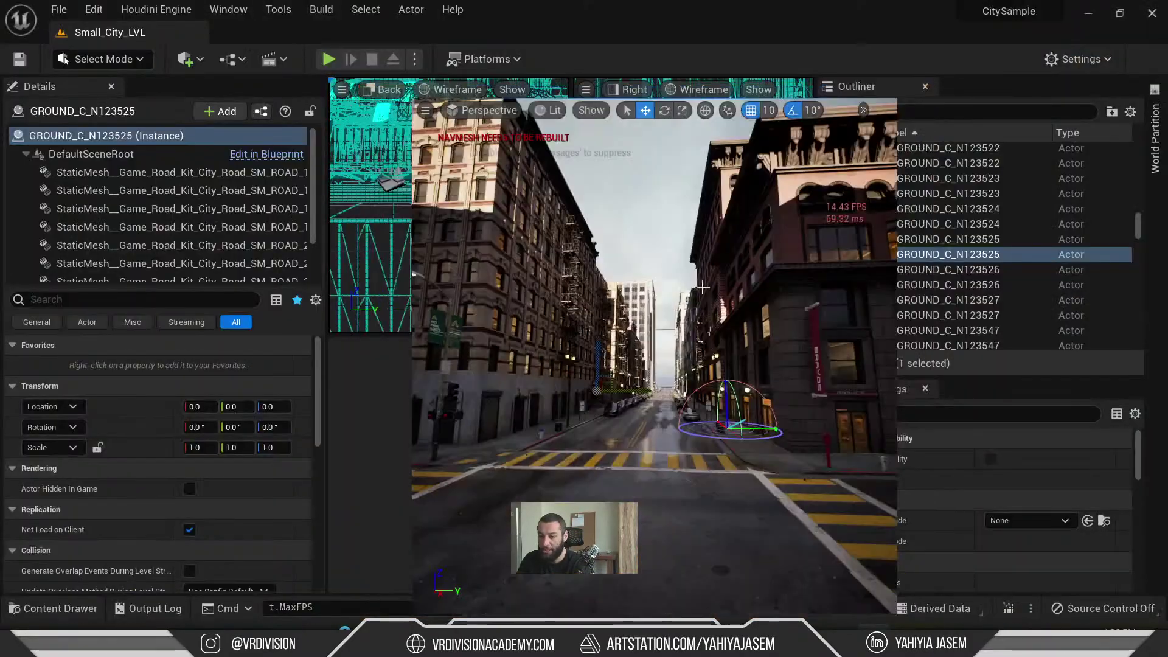
# - Look through the available World Partition windows, browse the actor list to the FREEWAY actors and view the street beside the tree-lined plaza
pyautogui.click(228, 9)
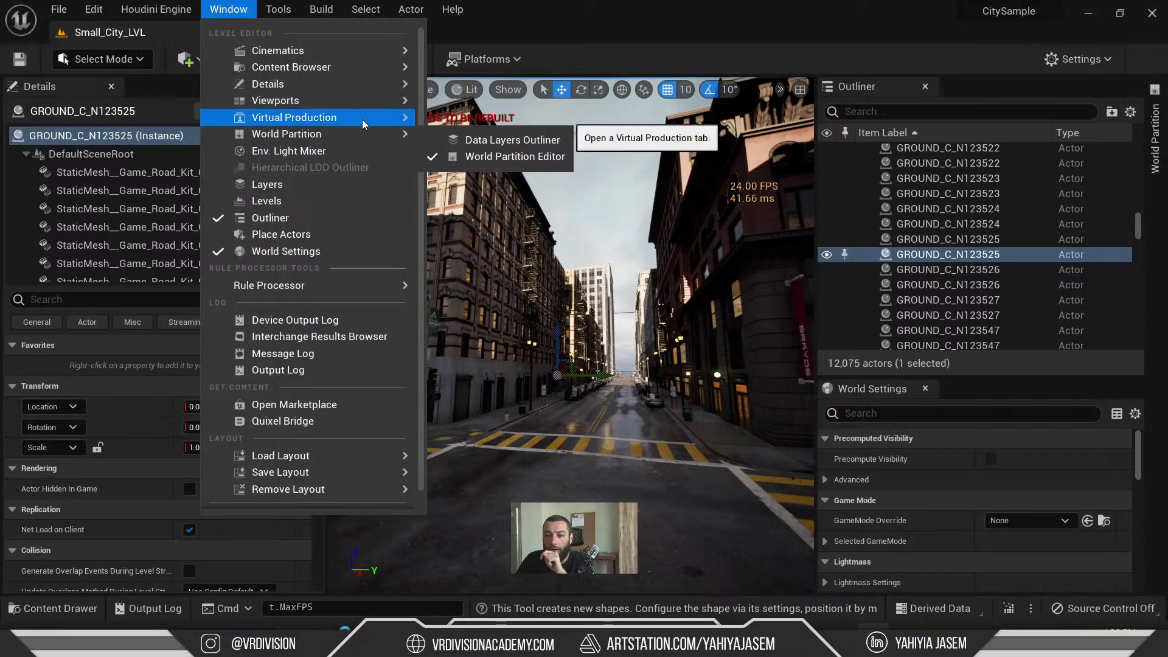
pyautogui.moveTo(495, 247); pyautogui.dragTo(523, 225, button='right')
pyautogui.scroll(5, 941, 289)
pyautogui.scroll(15, 941, 289)
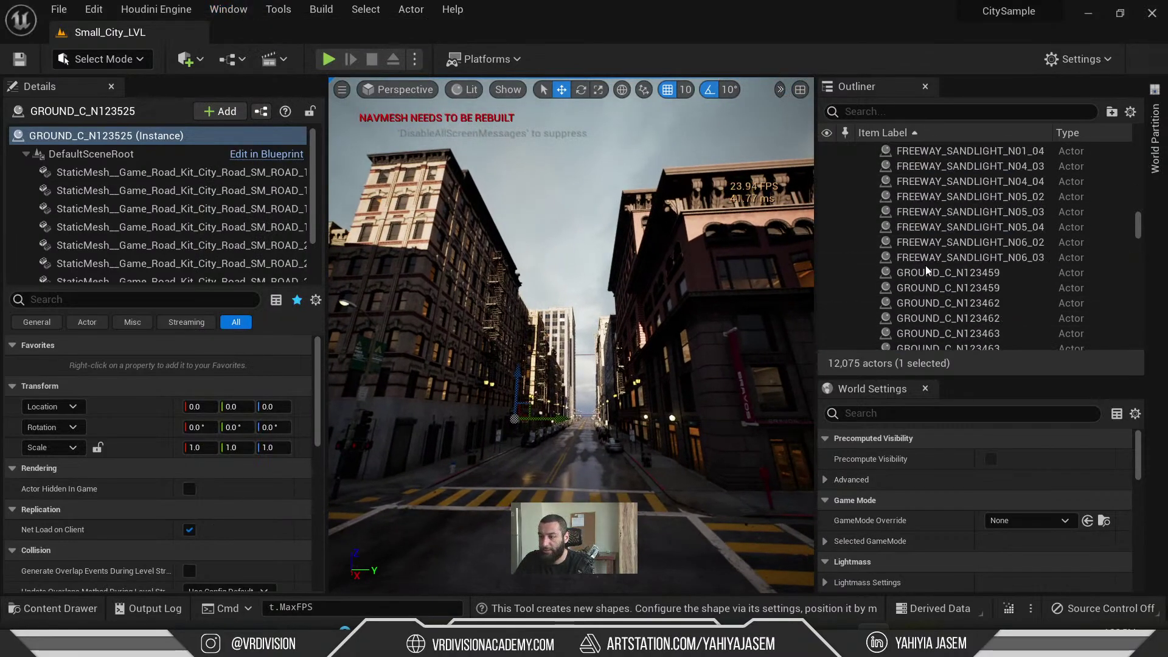
pyautogui.moveTo(548, 274); pyautogui.dragTo(506, 428, button='right')
# - Switch to File Explorer, look through the Content folder, and go up to the data folder to locate the CitySample_HoudiniFiles archive
pyautogui.moveTo(306, 633)
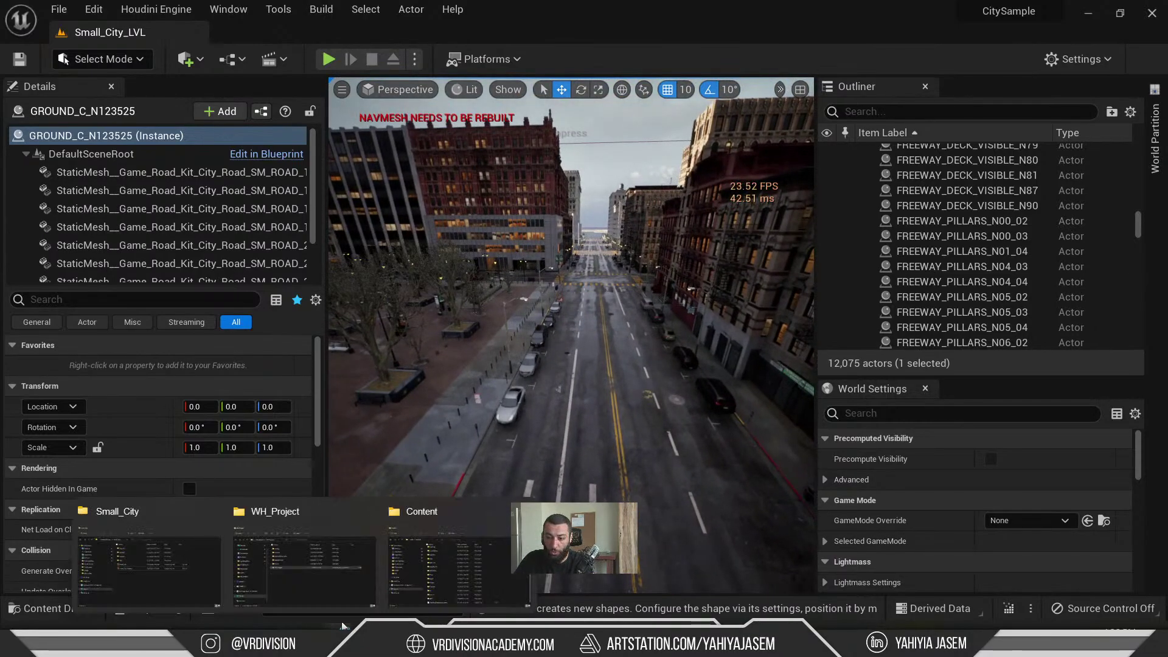
pyautogui.click(476, 575)
pyautogui.scroll(-5, 398, 428)
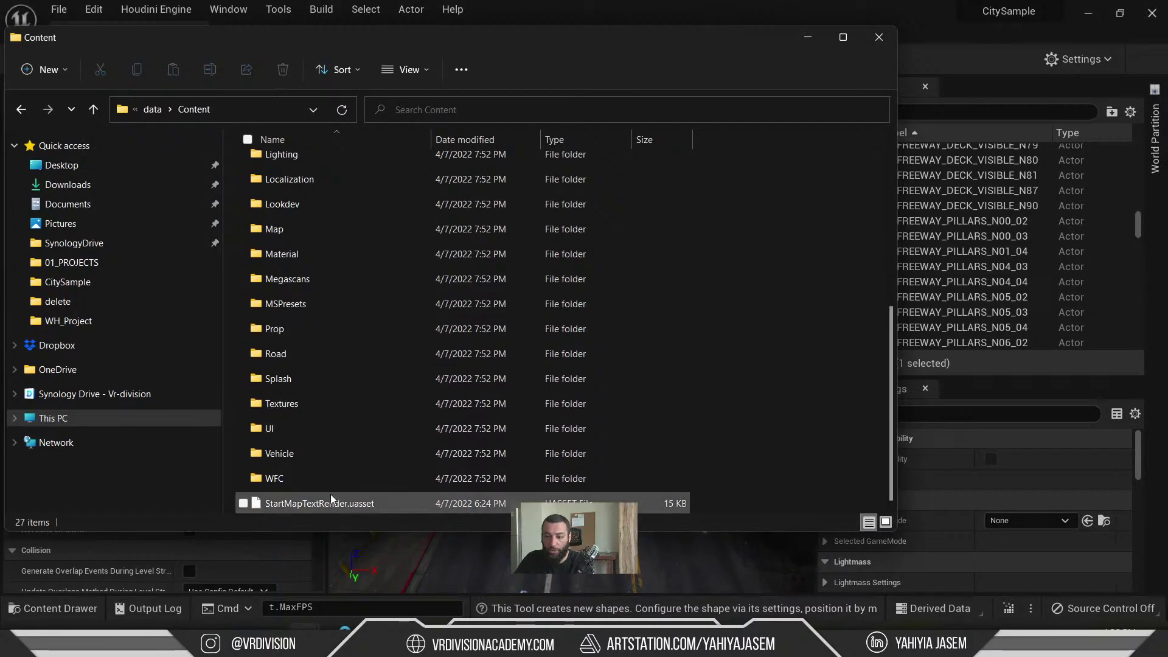
pyautogui.click(154, 110)
pyautogui.click(310, 444)
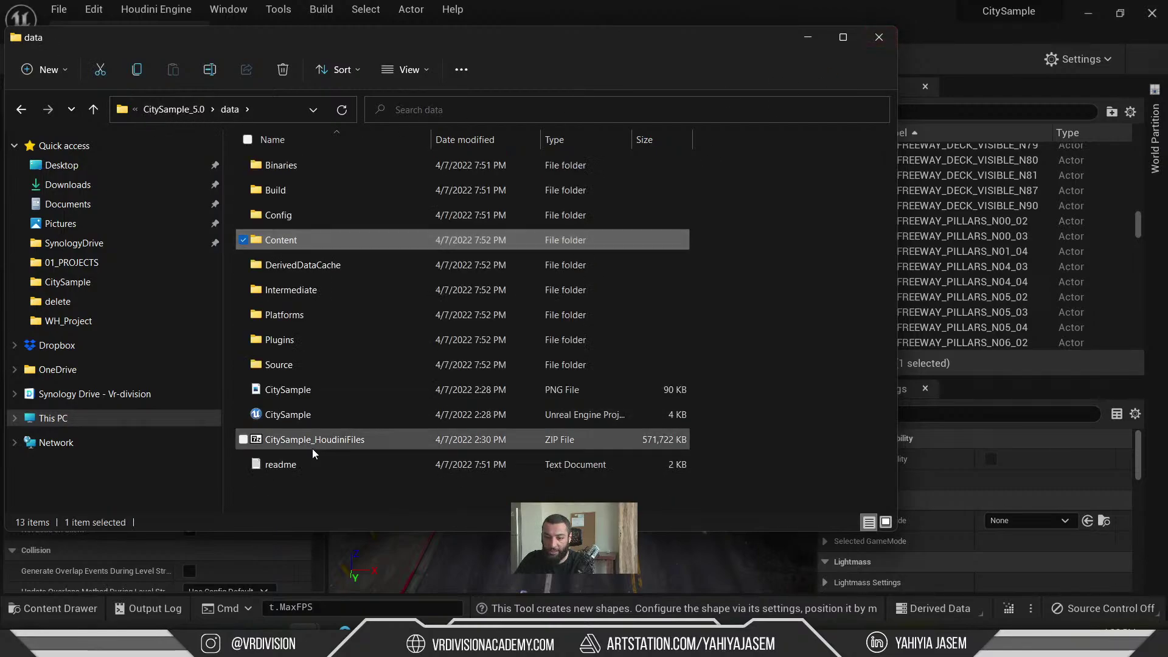